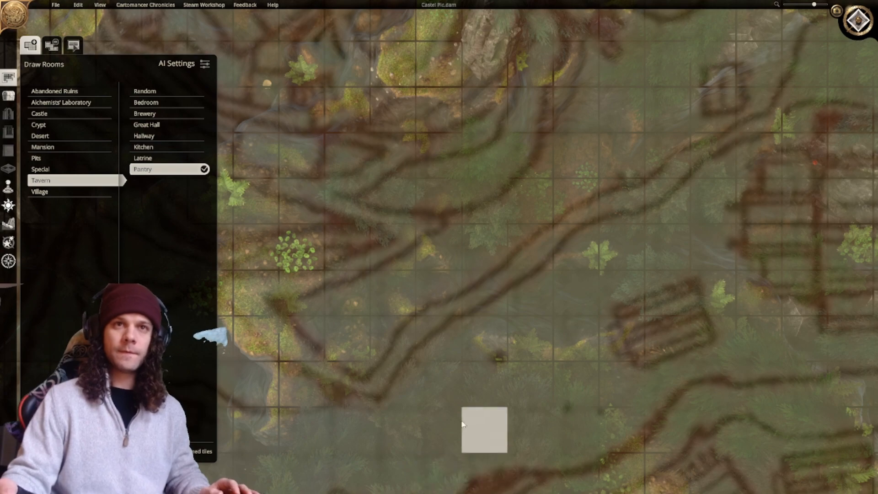
Switch from room drawing to terrain editing and select the Raise terrain brush.
{"action": "scroll", "coordinate": [440, 284], "scroll_direction": "down", "scroll_amount": 5}
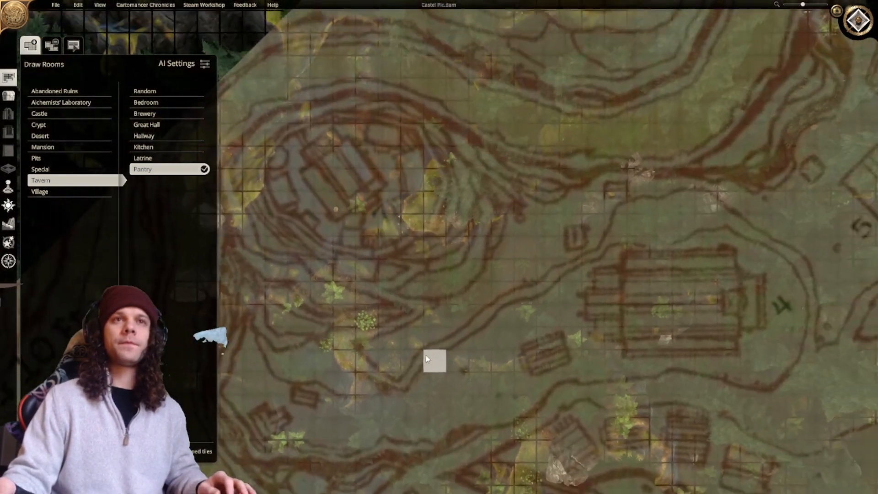
{"action": "scroll", "coordinate": [426, 355], "scroll_direction": "down", "scroll_amount": 2}
{"action": "middle_click_drag", "start_coordinate": [429, 349], "coordinate": [477, 314]}
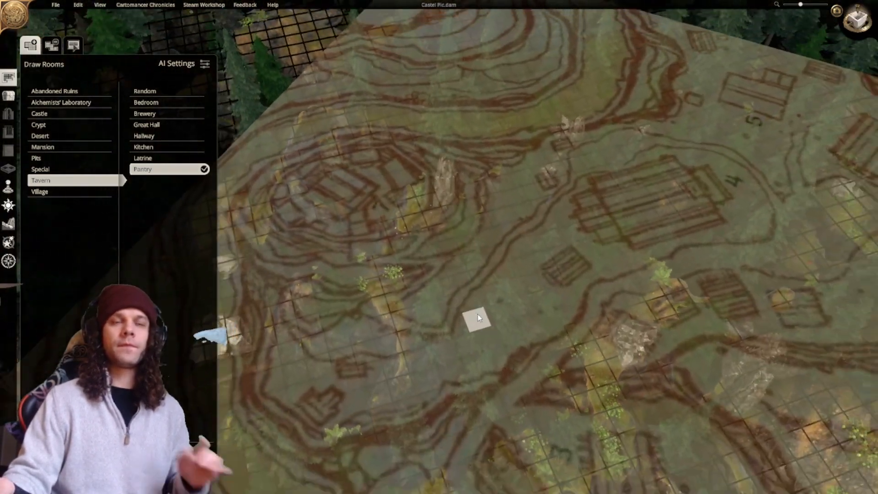
{"action": "scroll", "coordinate": [477, 318], "scroll_direction": "down", "scroll_amount": 4}
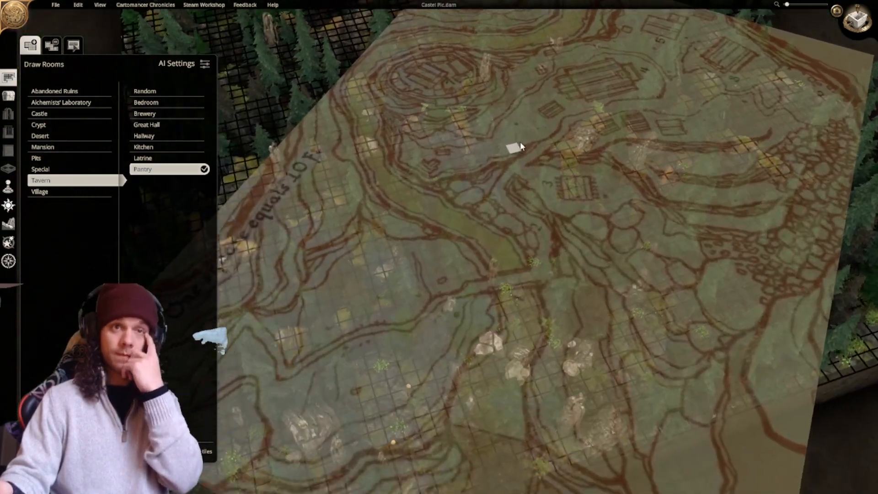
{"action": "right_click_drag", "start_coordinate": [488, 297], "coordinate": [529, 209]}
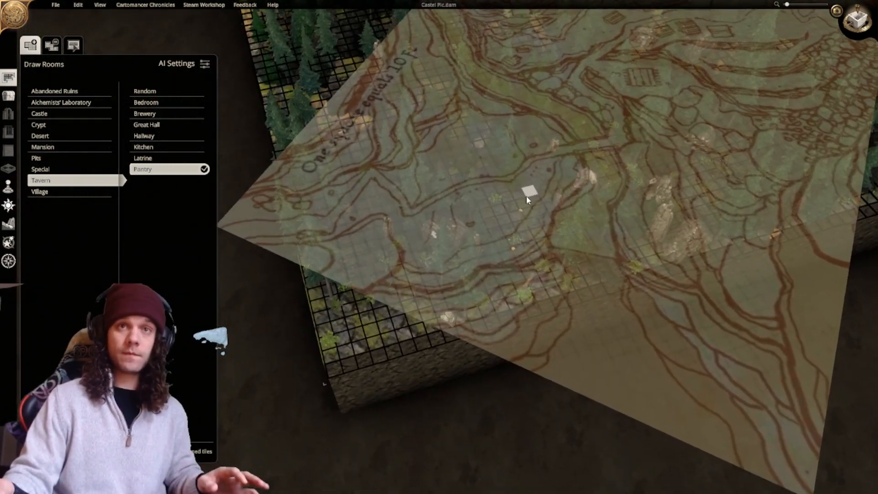
{"action": "middle_click_drag", "start_coordinate": [504, 225], "coordinate": [444, 201]}
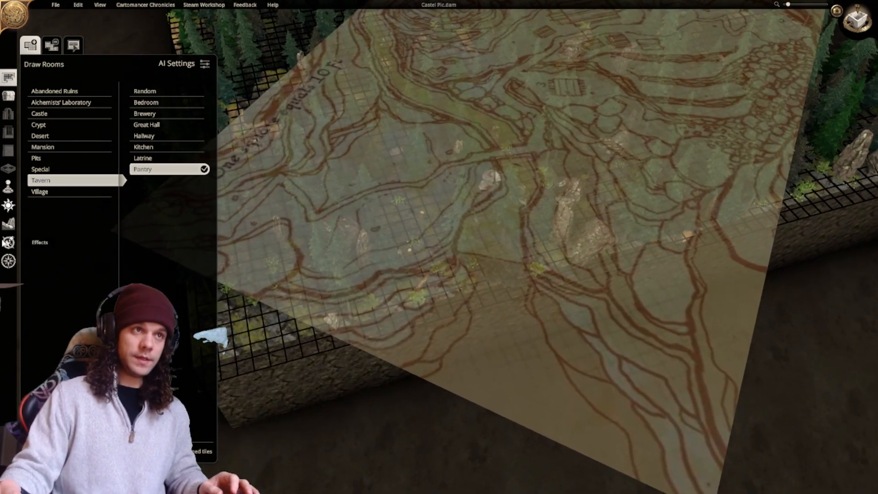
{"action": "left_click", "coordinate": [10, 227]}
{"action": "left_click", "coordinate": [9, 243]}
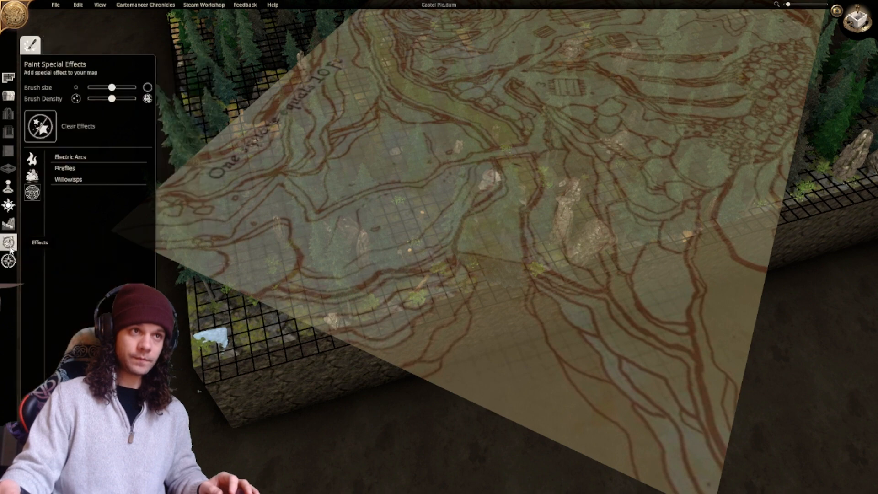
{"action": "left_click", "coordinate": [9, 226]}
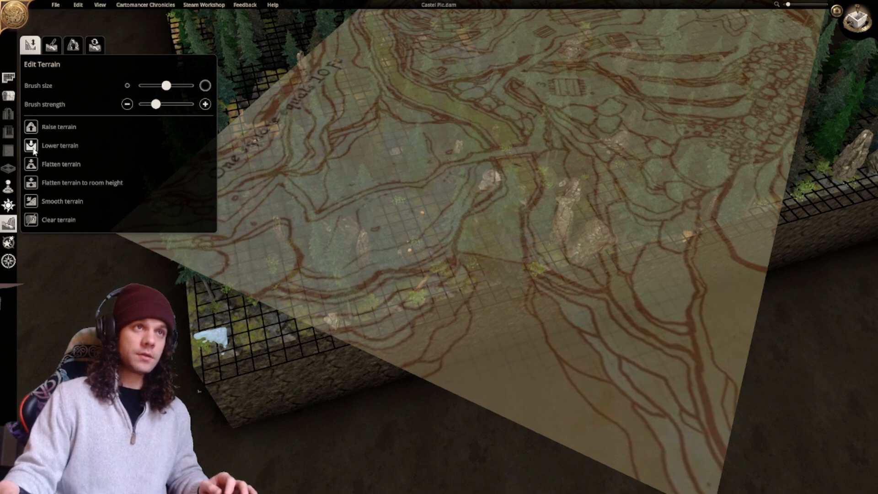
{"action": "left_click", "coordinate": [32, 128]}
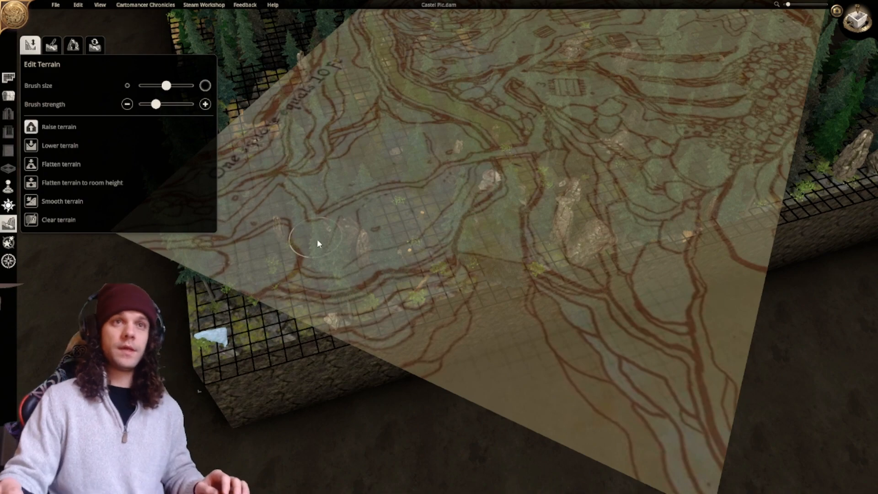
Set both the brush size and the brush strength of the terrain brush to maximum.
{"action": "key", "text": "a"}
{"action": "key", "text": "w"}
{"action": "middle_click_drag", "start_coordinate": [371, 290], "coordinate": [414, 271]}
{"action": "scroll", "coordinate": [468, 289], "scroll_direction": "up", "scroll_amount": 2}
{"action": "scroll", "coordinate": [468, 231], "scroll_direction": "down", "scroll_amount": 3}
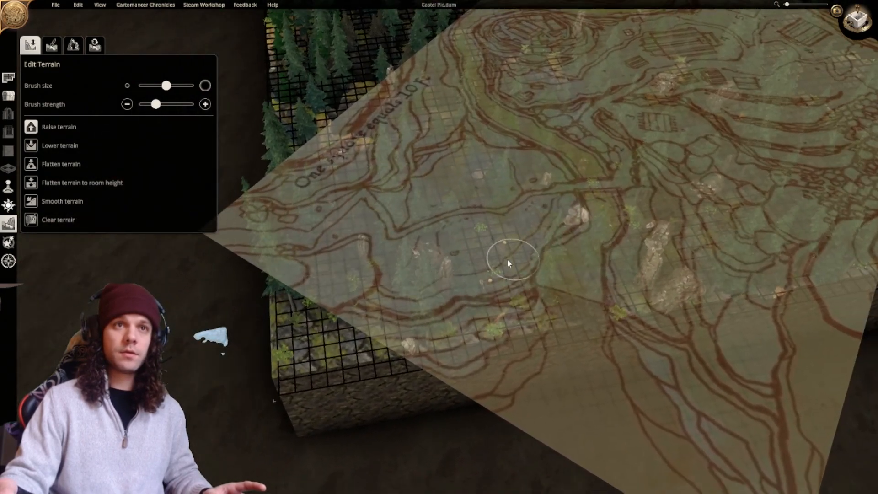
{"action": "middle_click_drag", "start_coordinate": [507, 260], "coordinate": [437, 257]}
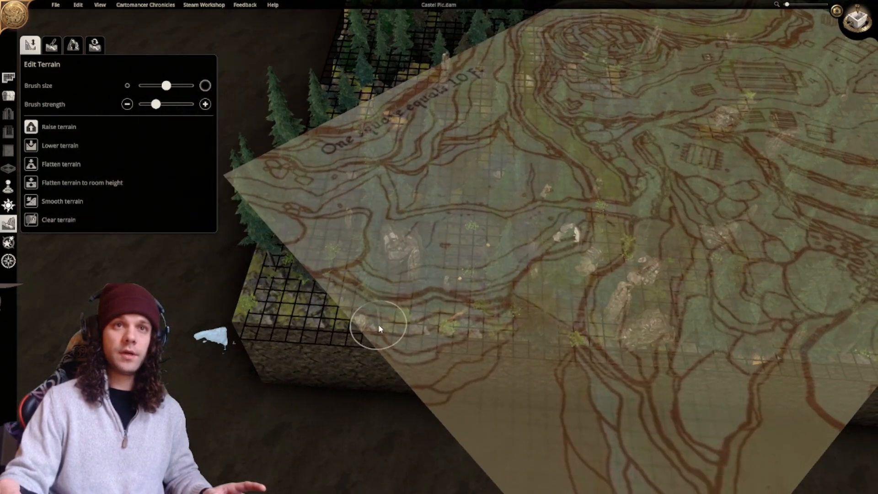
{"action": "mouse_move", "coordinate": [155, 104]}
{"action": "left_mouse_down"}
{"action": "mouse_move", "coordinate": [192, 104]}
{"action": "mouse_move", "coordinate": [192, 86]}
{"action": "left_mouse_up"}
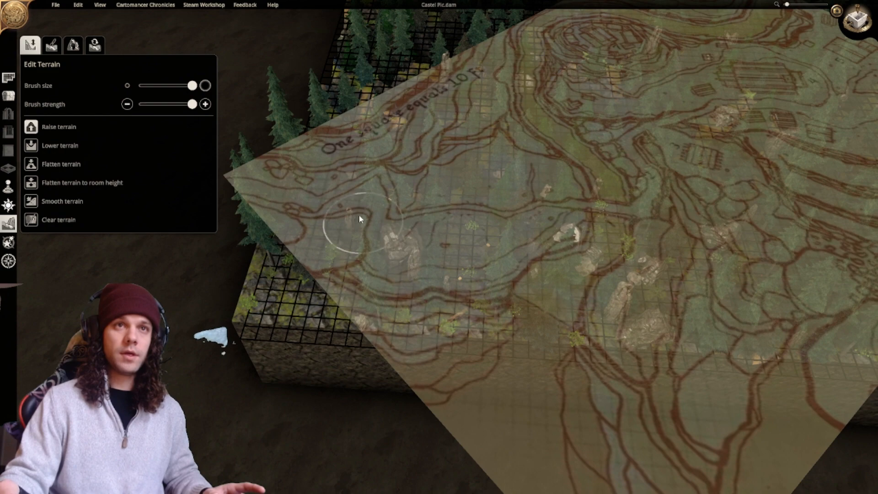
Lower the terrain in the clearing below the sketched road and along the river channel with the Lower terrain brush.
{"action": "mouse_move", "coordinate": [316, 208]}
{"action": "right_mouse_down"}
{"action": "mouse_move", "coordinate": [313, 260]}
{"action": "mouse_move", "coordinate": [289, 263]}
{"action": "right_mouse_up"}
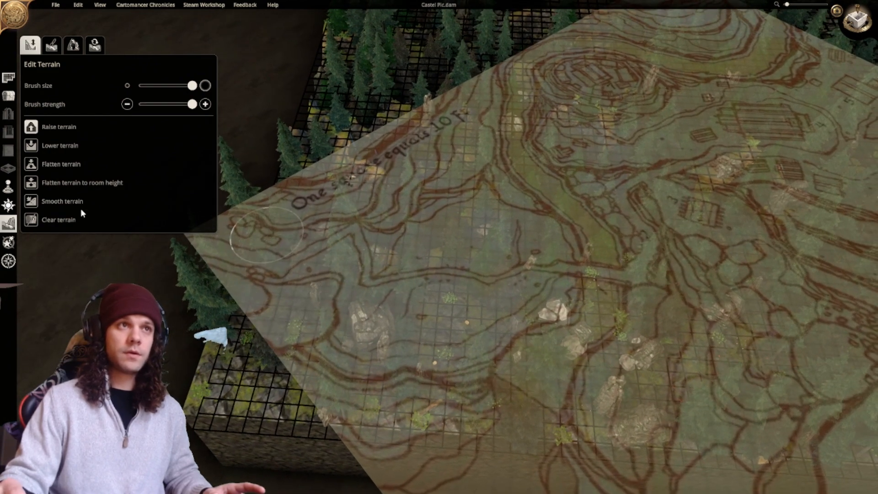
{"action": "left_click", "coordinate": [31, 147]}
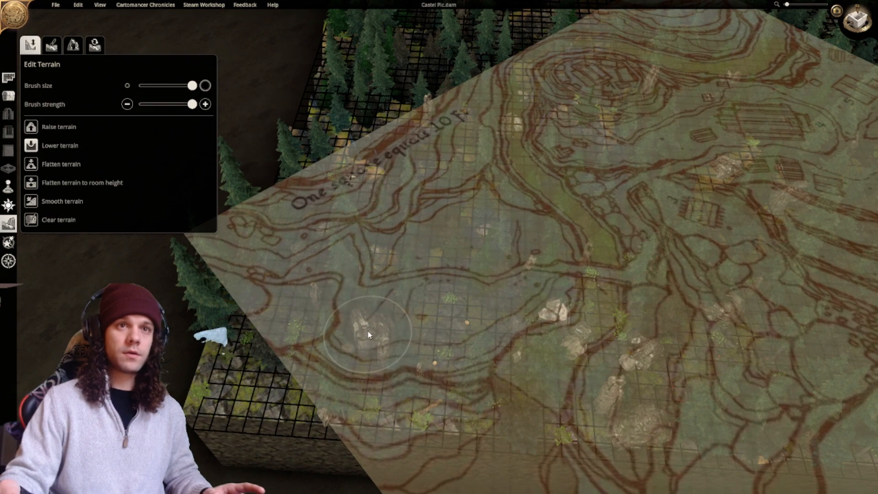
{"action": "mouse_move", "coordinate": [369, 335]}
{"action": "left_mouse_down"}
{"action": "mouse_move", "coordinate": [457, 358]}
{"action": "mouse_move", "coordinate": [371, 346]}
{"action": "mouse_move", "coordinate": [486, 370]}
{"action": "left_mouse_up"}
{"action": "right_click_drag", "start_coordinate": [484, 367], "coordinate": [420, 281]}
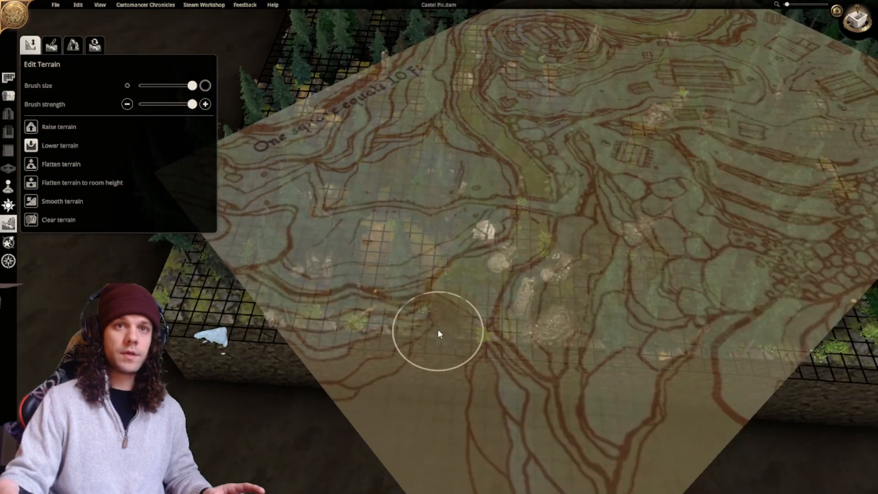
{"action": "mouse_move", "coordinate": [438, 332]}
{"action": "left_mouse_down"}
{"action": "mouse_move", "coordinate": [445, 350]}
{"action": "mouse_move", "coordinate": [535, 211]}
{"action": "mouse_move", "coordinate": [523, 171]}
{"action": "mouse_move", "coordinate": [490, 140]}
{"action": "left_mouse_up"}
Raise the terrain under the ringed hilltop with buildings beside the sketched river.
{"action": "right_click_drag", "start_coordinate": [490, 141], "coordinate": [447, 200]}
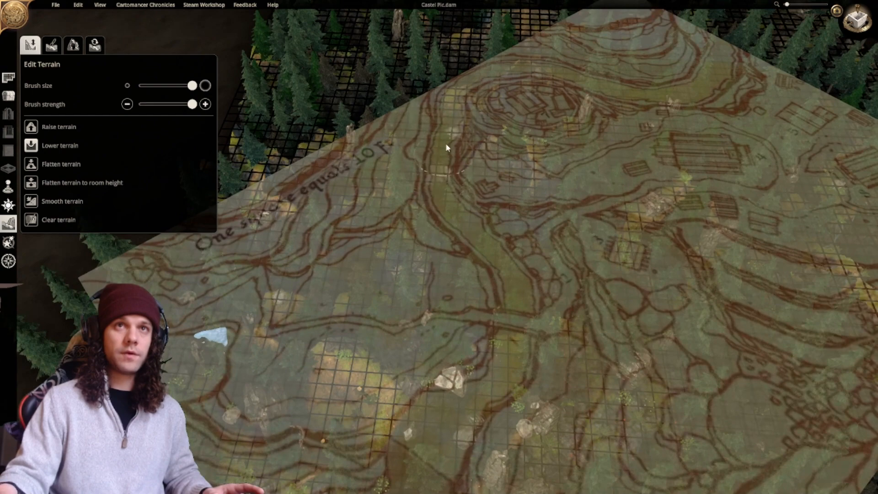
{"action": "right_click_drag", "start_coordinate": [485, 78], "coordinate": [440, 127]}
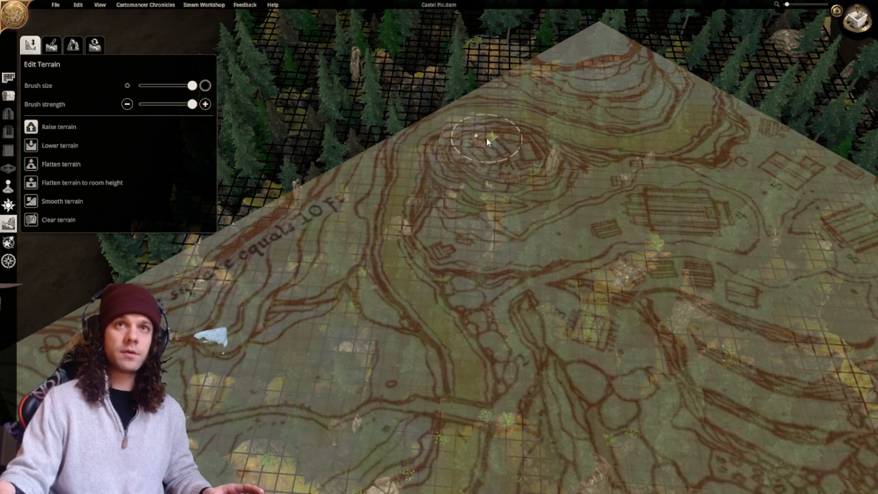
{"action": "left_click_drag", "start_coordinate": [511, 124], "coordinate": [517, 132]}
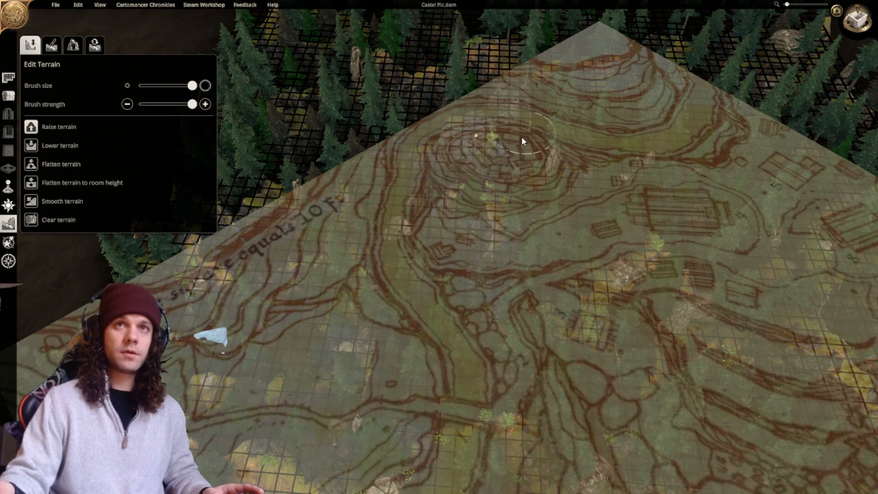
{"action": "mouse_move", "coordinate": [521, 136]}
{"action": "middle_mouse_down"}
{"action": "mouse_move", "coordinate": [474, 234]}
{"action": "mouse_move", "coordinate": [452, 247]}
{"action": "middle_mouse_up"}
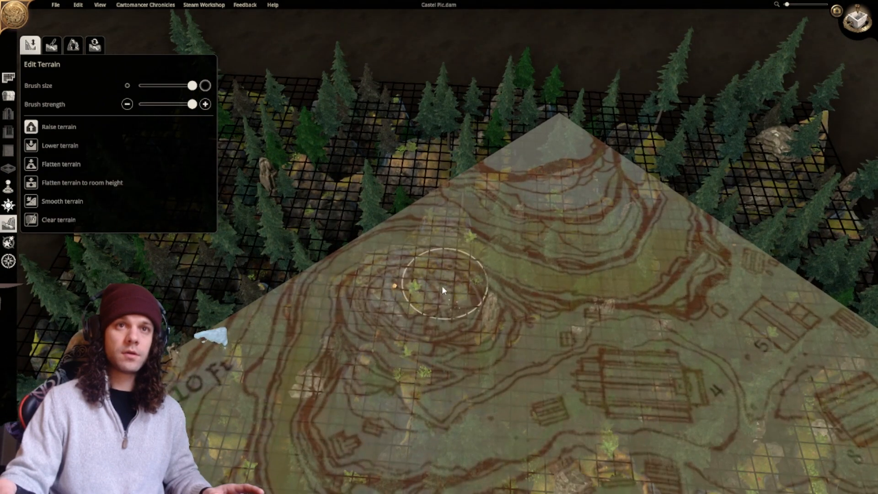
{"action": "mouse_move", "coordinate": [445, 301]}
{"action": "left_mouse_down"}
{"action": "mouse_move", "coordinate": [424, 315]}
{"action": "mouse_move", "coordinate": [377, 294]}
{"action": "mouse_move", "coordinate": [375, 283]}
{"action": "mouse_move", "coordinate": [469, 266]}
{"action": "mouse_move", "coordinate": [449, 273]}
{"action": "left_mouse_up"}
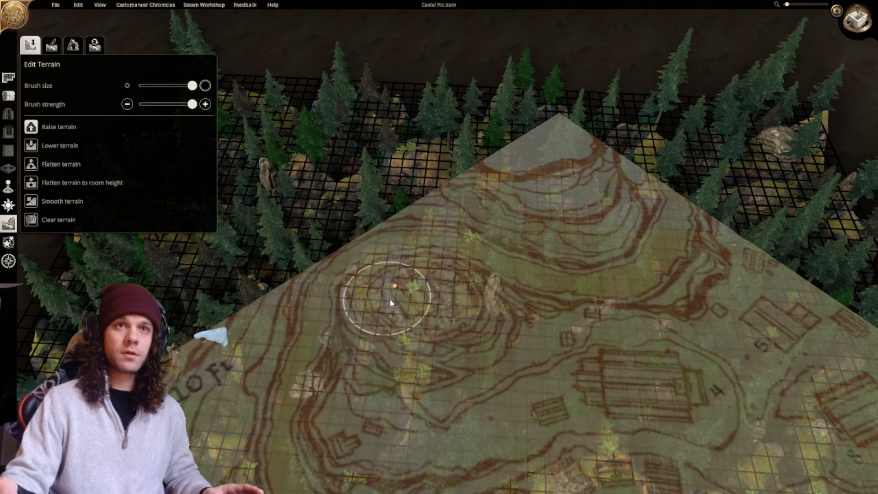
Raise the terrain near the sketch's outer corner, beyond the terraces and numbered buildings.
{"action": "middle_click_drag", "start_coordinate": [428, 302], "coordinate": [415, 110]}
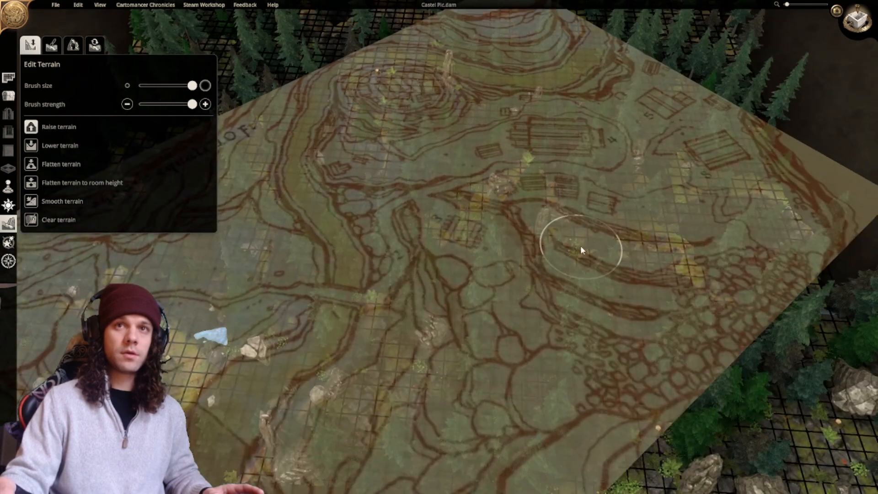
{"action": "middle_click_drag", "start_coordinate": [654, 248], "coordinate": [563, 234]}
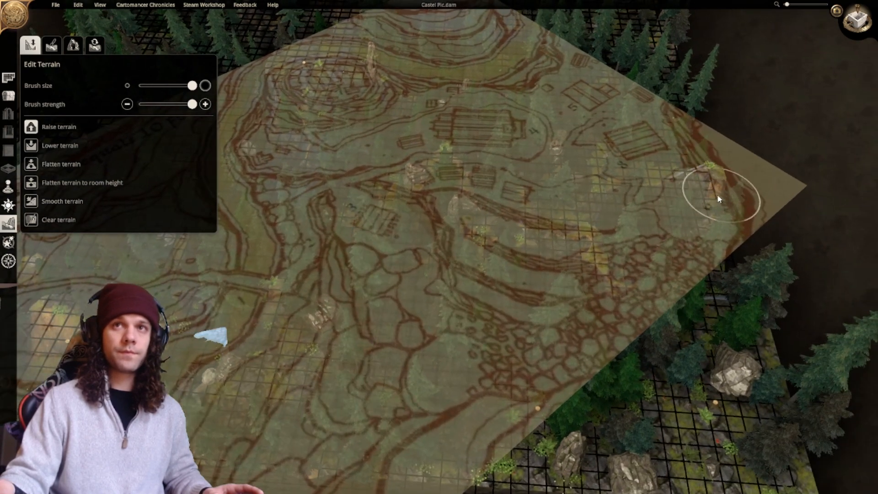
{"action": "mouse_move", "coordinate": [714, 194]}
{"action": "left_mouse_down"}
{"action": "mouse_move", "coordinate": [687, 195]}
{"action": "mouse_move", "coordinate": [692, 171]}
{"action": "mouse_move", "coordinate": [688, 194]}
{"action": "mouse_move", "coordinate": [709, 219]}
{"action": "mouse_move", "coordinate": [691, 191]}
{"action": "mouse_move", "coordinate": [716, 208]}
{"action": "left_mouse_up"}
Smooth the terrain around the sketched rocky ground near the map's edge with the Smooth terrain brush.
{"action": "middle_click_drag", "start_coordinate": [715, 208], "coordinate": [693, 144]}
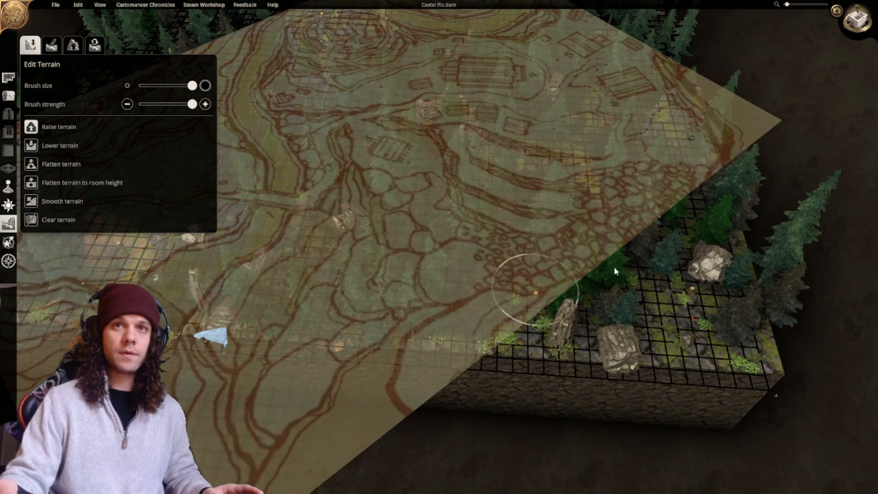
{"action": "mouse_move", "coordinate": [482, 344]}
{"action": "middle_mouse_down"}
{"action": "mouse_move", "coordinate": [559, 328]}
{"action": "mouse_move", "coordinate": [764, 321]}
{"action": "mouse_move", "coordinate": [607, 322]}
{"action": "mouse_move", "coordinate": [533, 340]}
{"action": "middle_mouse_up"}
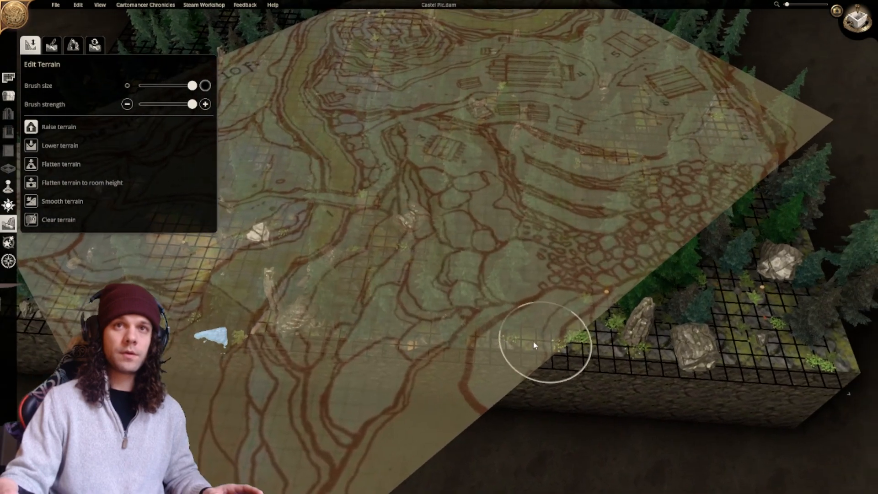
{"action": "left_click", "coordinate": [33, 205]}
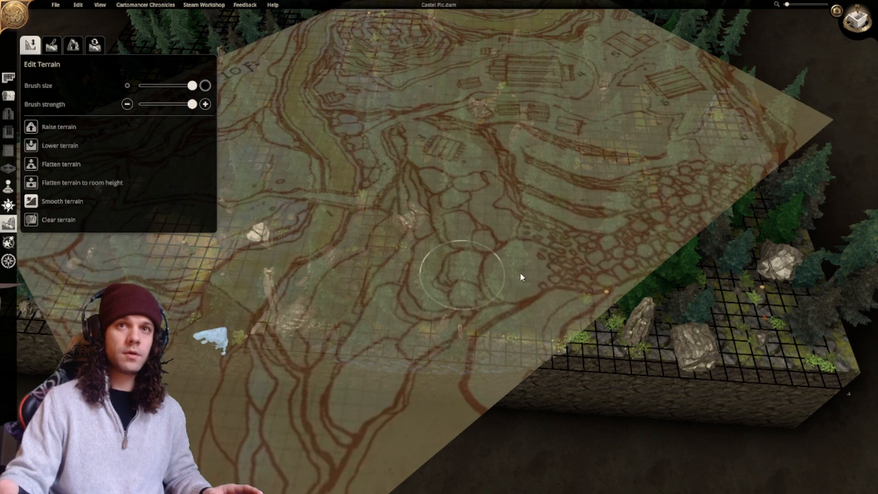
{"action": "right_click_drag", "start_coordinate": [599, 257], "coordinate": [547, 276]}
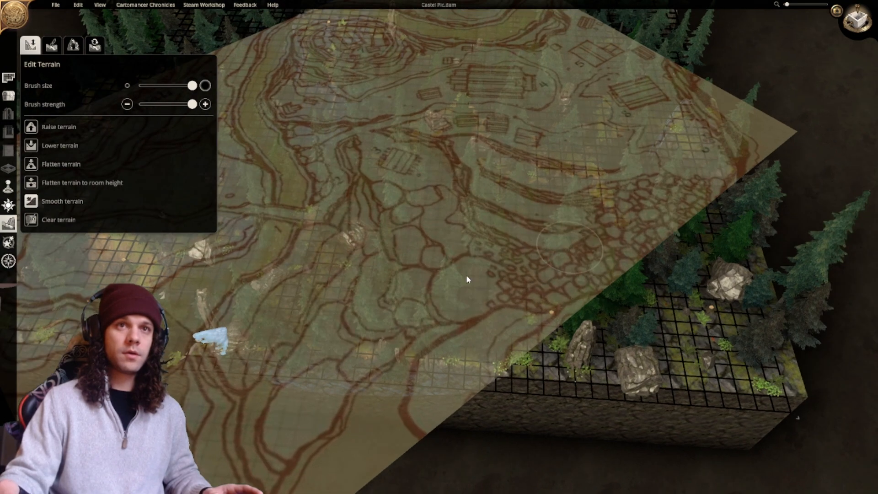
{"action": "right_click_drag", "start_coordinate": [334, 290], "coordinate": [492, 289]}
{"action": "right_click_drag", "start_coordinate": [427, 283], "coordinate": [391, 283]}
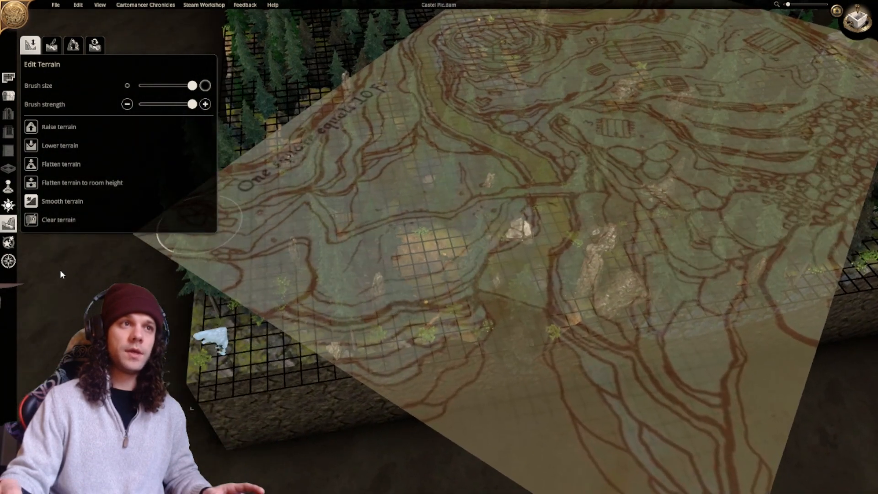
Open the overlay objects mode and examine from above how the sketch lies over the whole map.
{"action": "left_click", "coordinate": [9, 263]}
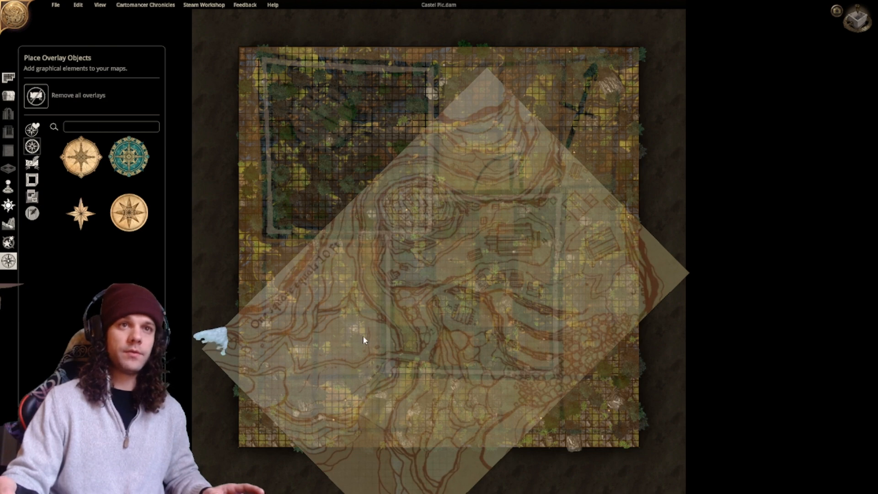
{"action": "mouse_move", "coordinate": [361, 319]}
{"action": "middle_mouse_down"}
{"action": "mouse_move", "coordinate": [407, 223]}
{"action": "mouse_move", "coordinate": [382, 251]}
{"action": "mouse_move", "coordinate": [443, 249]}
{"action": "mouse_move", "coordinate": [437, 275]}
{"action": "mouse_move", "coordinate": [416, 259]}
{"action": "mouse_move", "coordinate": [399, 303]}
{"action": "mouse_move", "coordinate": [525, 202]}
{"action": "mouse_move", "coordinate": [509, 303]}
{"action": "mouse_move", "coordinate": [497, 273]}
{"action": "mouse_move", "coordinate": [496, 314]}
{"action": "mouse_move", "coordinate": [496, 267]}
{"action": "mouse_move", "coordinate": [417, 303]}
{"action": "mouse_move", "coordinate": [431, 260]}
{"action": "middle_mouse_up"}
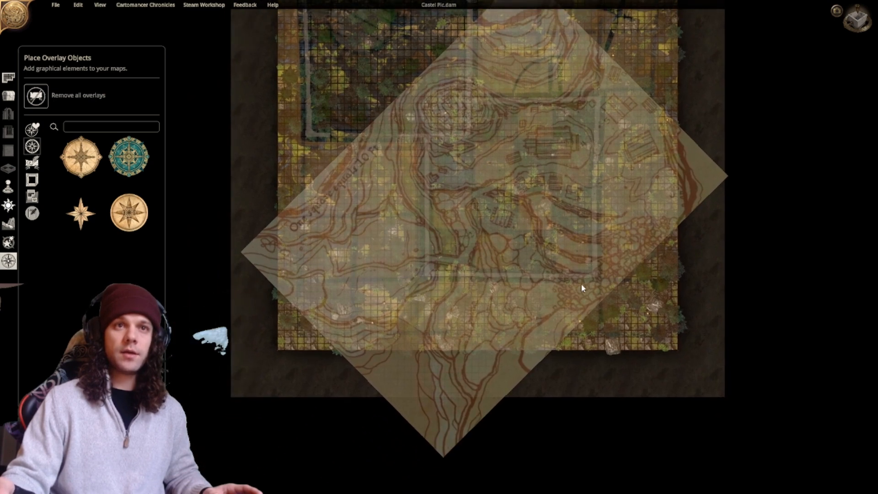
{"action": "right_click_drag", "start_coordinate": [427, 344], "coordinate": [410, 372]}
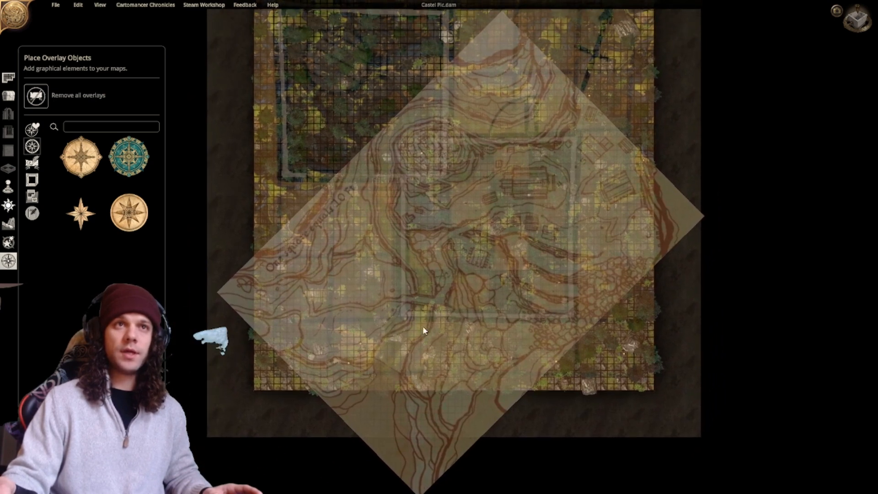
{"action": "right_click_drag", "start_coordinate": [363, 156], "coordinate": [366, 261]}
{"action": "right_click_drag", "start_coordinate": [443, 338], "coordinate": [439, 247]}
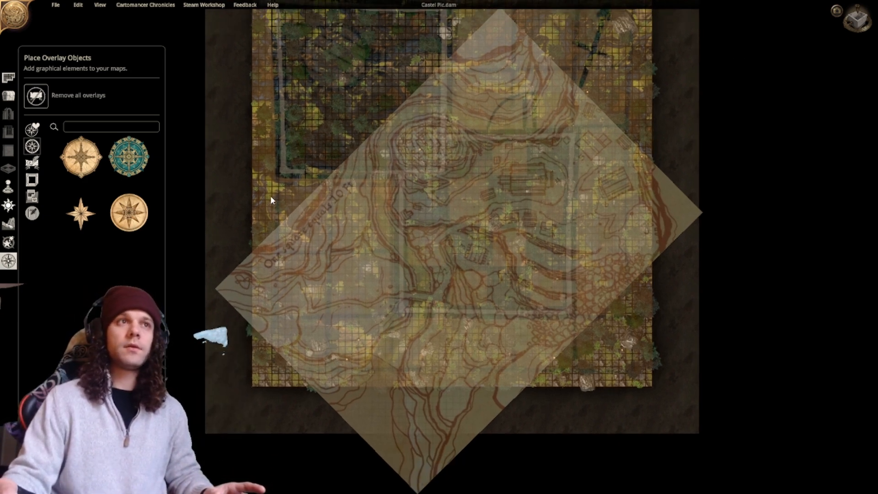
{"action": "right_click_drag", "start_coordinate": [270, 196], "coordinate": [365, 155]}
{"action": "right_click_drag", "start_coordinate": [419, 247], "coordinate": [347, 236]}
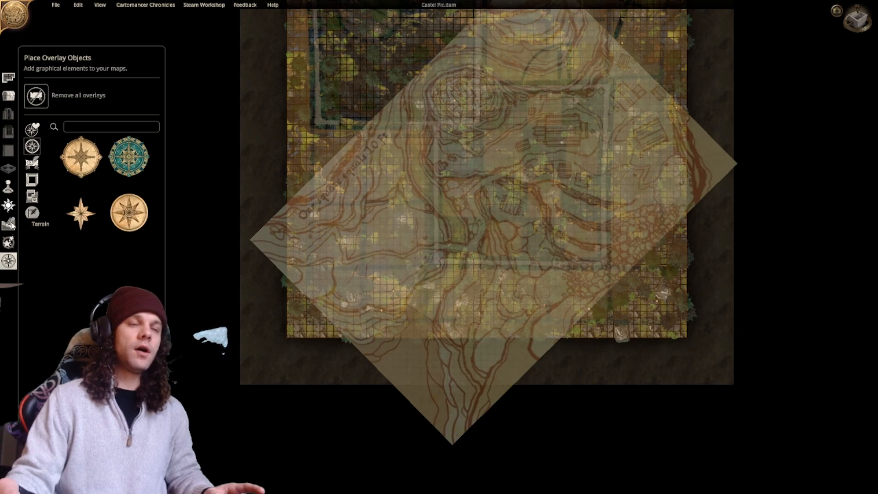
Return to terrain editing and raise the ground along the map edge beside the sketch's scale note with the Raise terrain brush.
{"action": "left_click", "coordinate": [10, 224]}
{"action": "middle_click_drag", "start_coordinate": [366, 260], "coordinate": [475, 249]}
{"action": "middle_click_drag", "start_coordinate": [375, 279], "coordinate": [458, 274]}
{"action": "right_click_drag", "start_coordinate": [459, 277], "coordinate": [374, 209]}
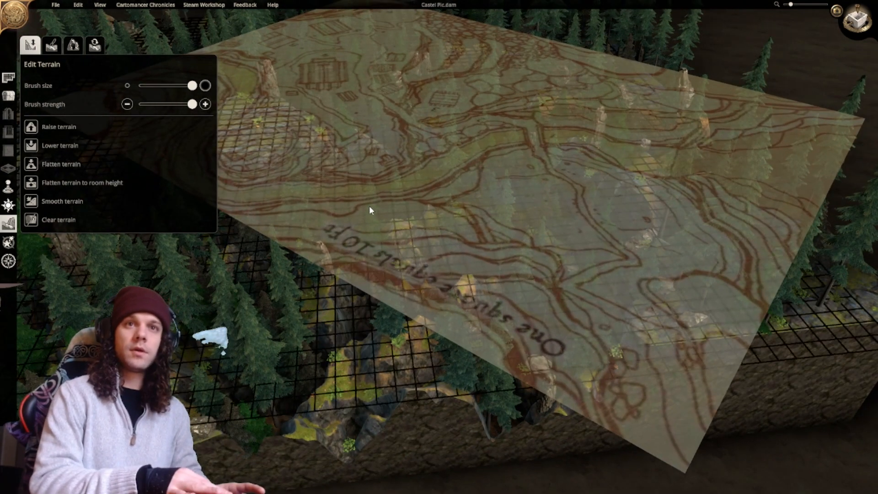
{"action": "right_click_drag", "start_coordinate": [369, 183], "coordinate": [430, 222]}
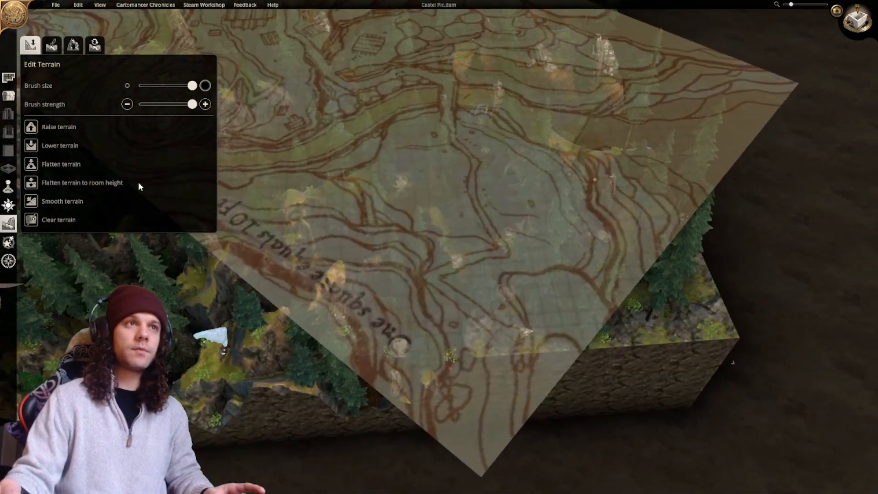
{"action": "left_click", "coordinate": [31, 127]}
{"action": "key", "text": "a"}
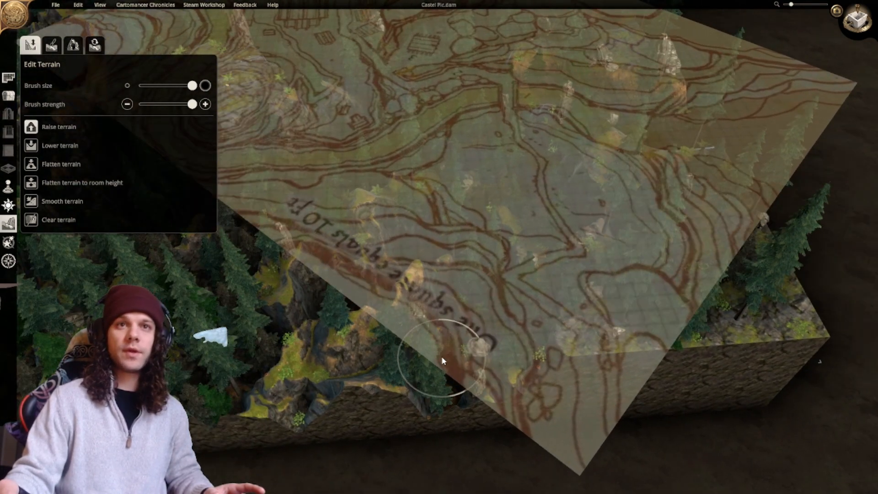
{"action": "right_click_drag", "start_coordinate": [441, 355], "coordinate": [402, 374]}
{"action": "mouse_move", "coordinate": [401, 374]}
{"action": "left_mouse_down"}
{"action": "mouse_move", "coordinate": [434, 368]}
{"action": "mouse_move", "coordinate": [426, 359]}
{"action": "mouse_move", "coordinate": [312, 355]}
{"action": "mouse_move", "coordinate": [321, 353]}
{"action": "mouse_move", "coordinate": [300, 312]}
{"action": "mouse_move", "coordinate": [336, 304]}
{"action": "mouse_move", "coordinate": [399, 310]}
{"action": "mouse_move", "coordinate": [418, 293]}
{"action": "mouse_move", "coordinate": [402, 257]}
{"action": "mouse_move", "coordinate": [355, 240]}
{"action": "mouse_move", "coordinate": [331, 243]}
{"action": "mouse_move", "coordinate": [344, 257]}
{"action": "mouse_move", "coordinate": [286, 342]}
{"action": "mouse_move", "coordinate": [231, 370]}
{"action": "left_mouse_up"}
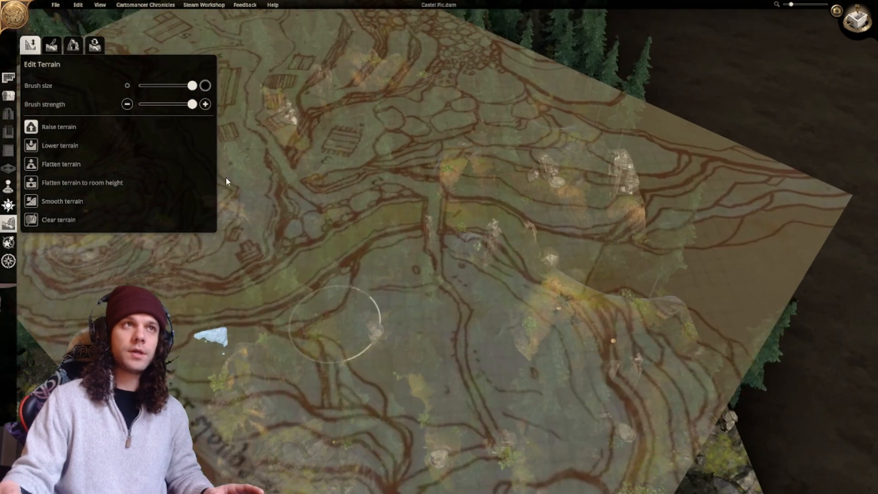
Paint water with the terrain liquid brush along the sketched river's lower course, from the map edge past the bridge numbered 1.
{"action": "left_click", "coordinate": [58, 44]}
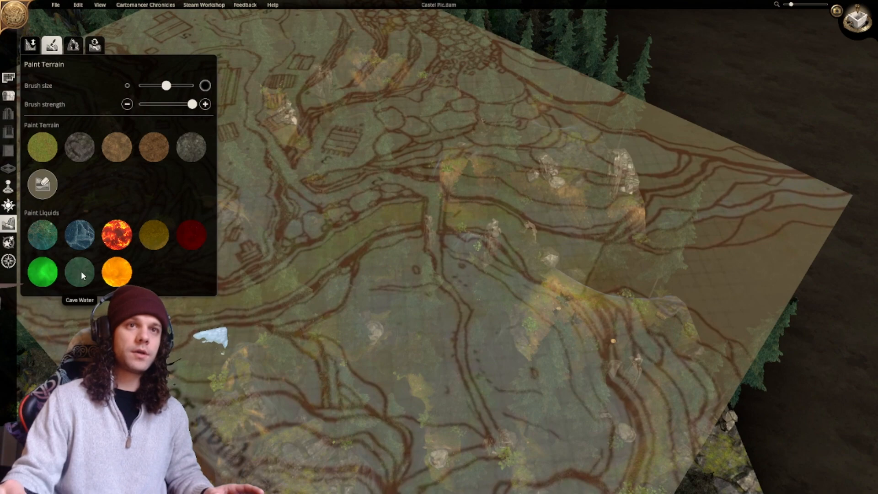
{"action": "left_click", "coordinate": [43, 234]}
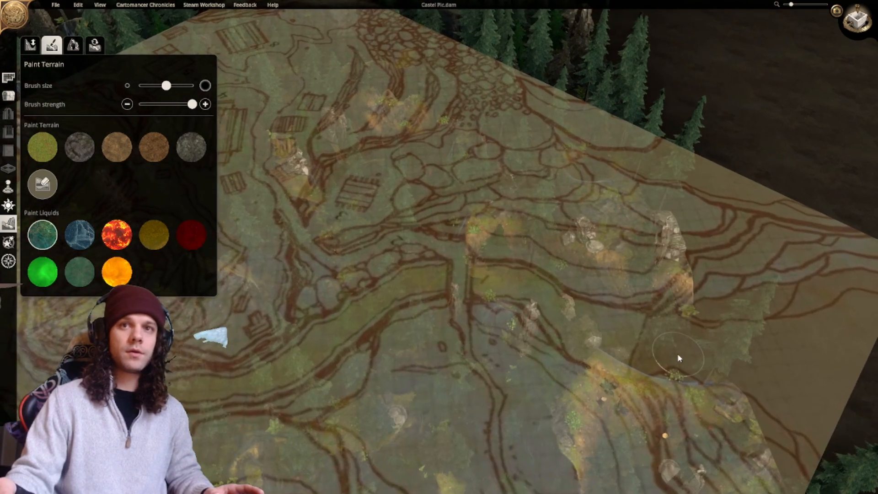
{"action": "left_click", "coordinate": [650, 358]}
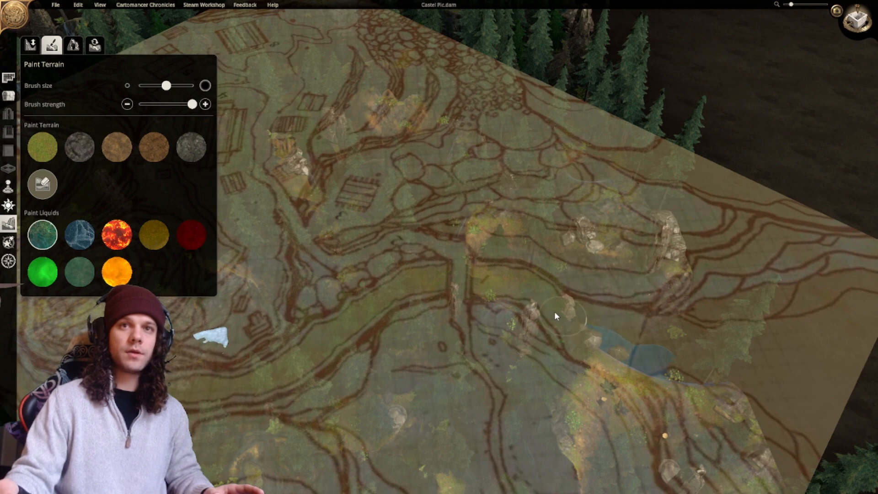
{"action": "left_click", "coordinate": [858, 22]}
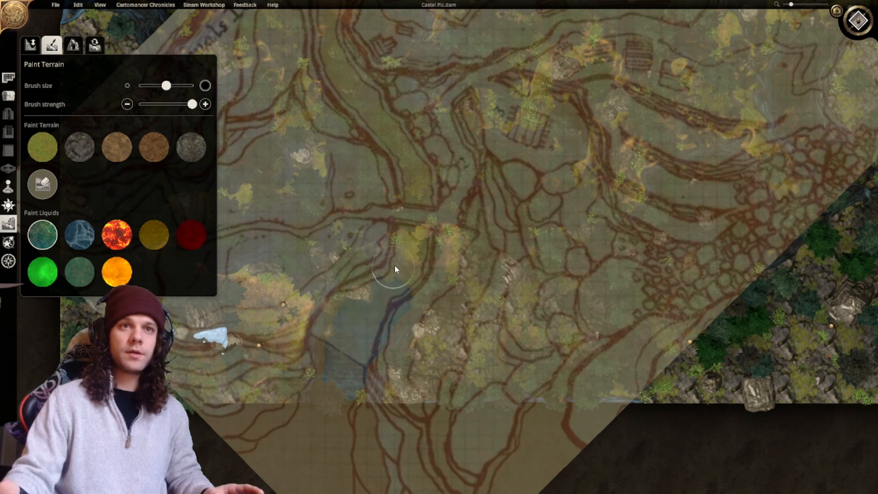
{"action": "left_click_drag", "start_coordinate": [398, 262], "coordinate": [411, 215]}
{"action": "middle_click_drag", "start_coordinate": [412, 201], "coordinate": [427, 260]}
{"action": "middle_click_drag", "start_coordinate": [415, 223], "coordinate": [462, 323]}
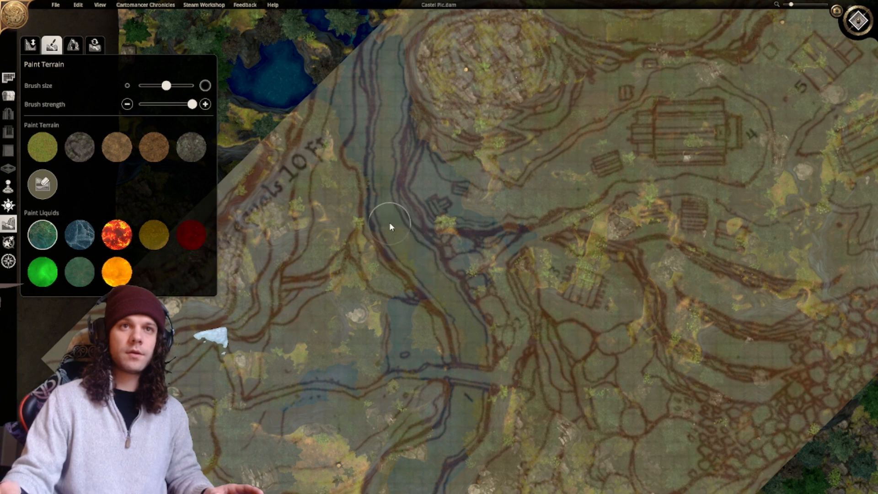
Paint water along the sketched river bend between the scale note and the round rocky mound, undoing the last brush stroke.
{"action": "middle_click_drag", "start_coordinate": [391, 226], "coordinate": [419, 284]}
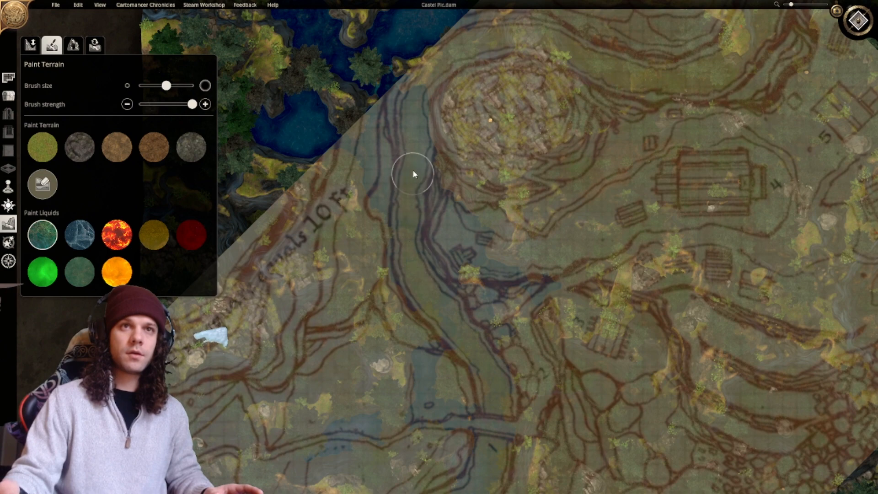
{"action": "middle_click_drag", "start_coordinate": [425, 218], "coordinate": [417, 281]}
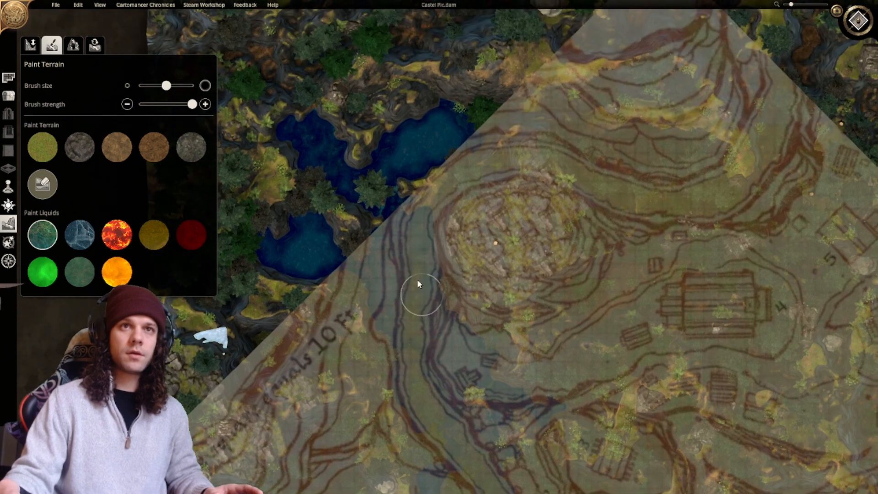
{"action": "left_click_drag", "start_coordinate": [424, 206], "coordinate": [435, 189]}
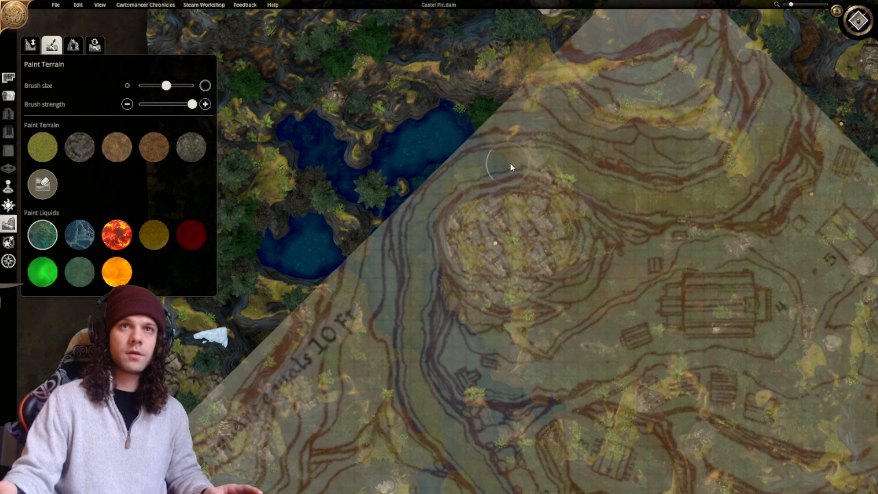
{"action": "left_click_drag", "start_coordinate": [519, 165], "coordinate": [595, 158]}
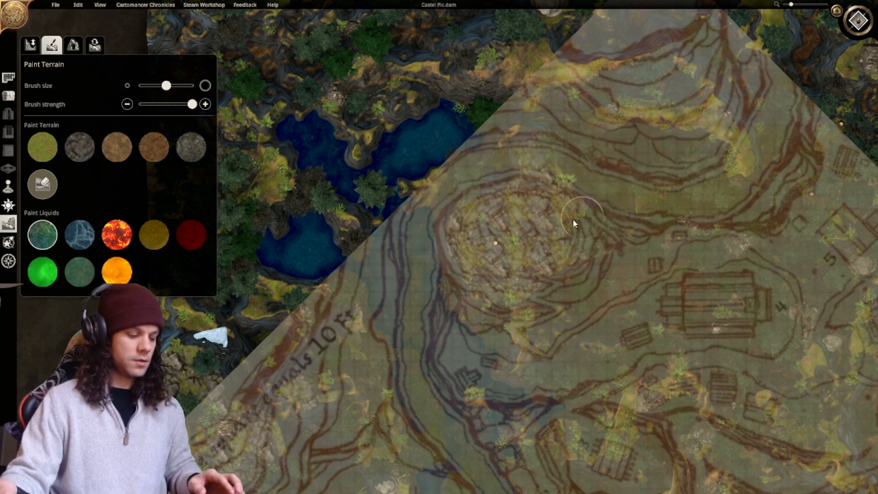
{"action": "key", "text": "ctrl+z"}
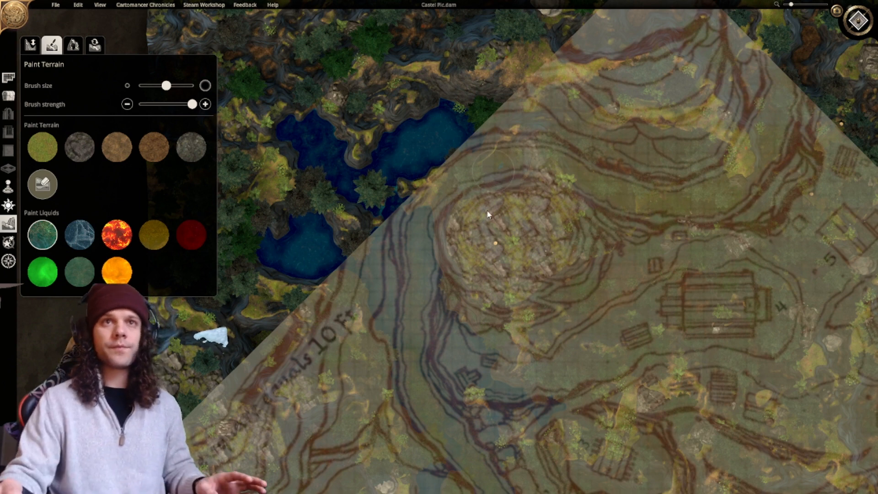
Continue painting water along the sketched channel from the rocky mound to the ground behind building 4.
{"action": "scroll", "coordinate": [490, 214], "scroll_direction": "down", "scroll_amount": 1}
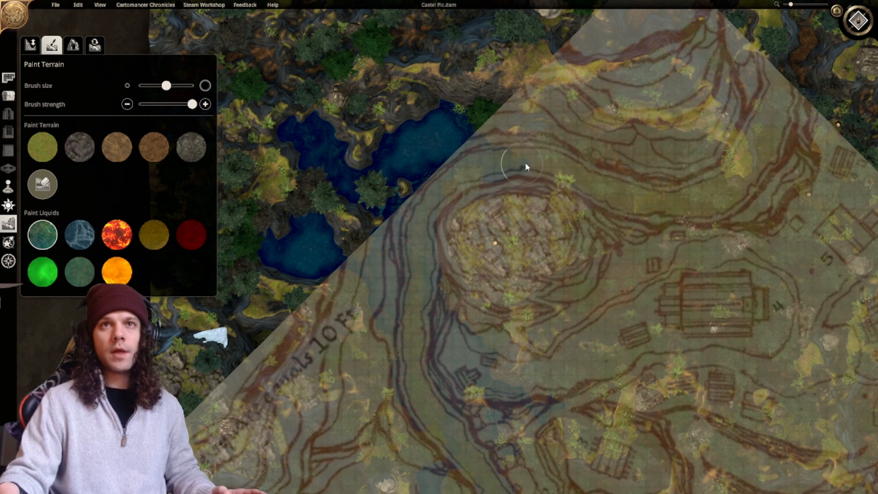
{"action": "left_click_drag", "start_coordinate": [543, 163], "coordinate": [572, 178]}
{"action": "mouse_move", "coordinate": [623, 194]}
{"action": "middle_mouse_down"}
{"action": "mouse_move", "coordinate": [552, 212]}
{"action": "mouse_move", "coordinate": [472, 210]}
{"action": "middle_mouse_up"}
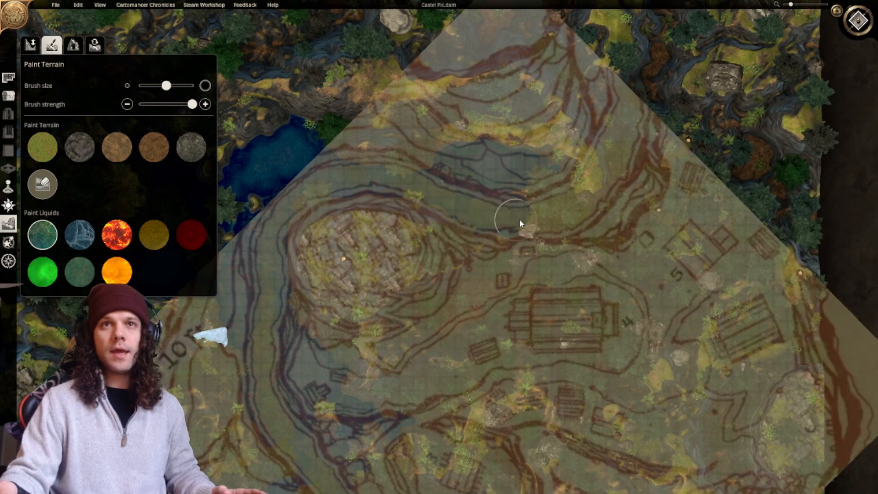
{"action": "left_click_drag", "start_coordinate": [543, 223], "coordinate": [535, 224]}
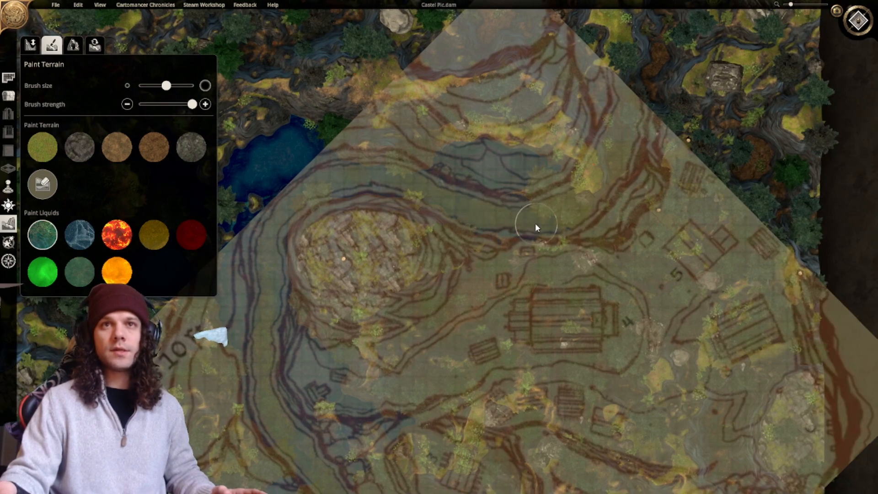
Paint water around the sketched river curve near building 5 and extend it beyond the sketch to the map edge.
{"action": "right_click_drag", "start_coordinate": [569, 216], "coordinate": [531, 229]}
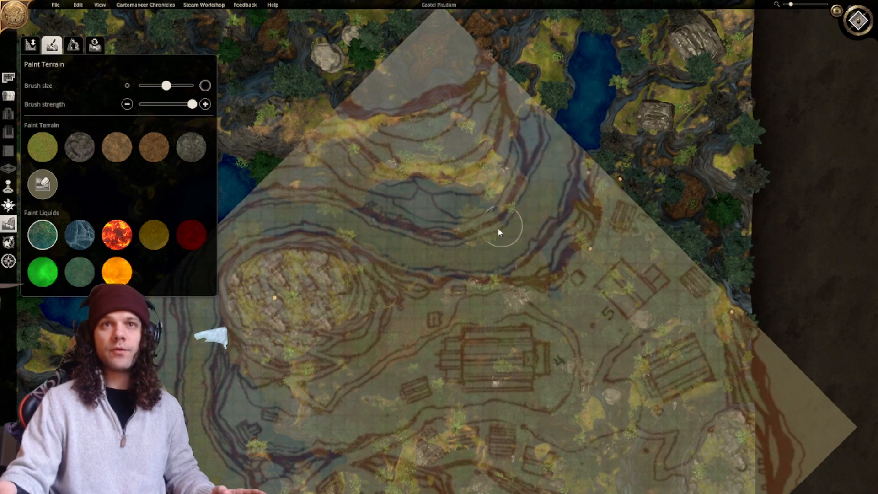
{"action": "right_click_drag", "start_coordinate": [497, 232], "coordinate": [412, 271]}
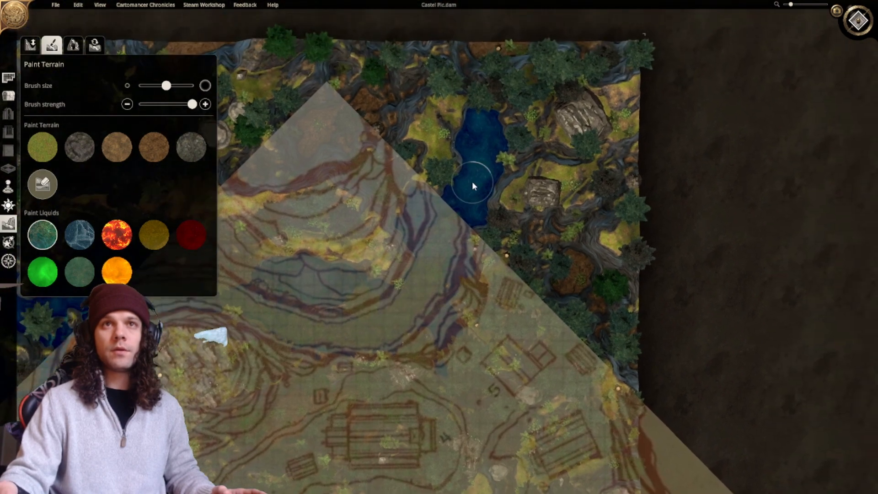
{"action": "mouse_move", "coordinate": [502, 80]}
{"action": "left_mouse_down"}
{"action": "mouse_move", "coordinate": [494, 95]}
{"action": "mouse_move", "coordinate": [506, 68]}
{"action": "left_mouse_up"}
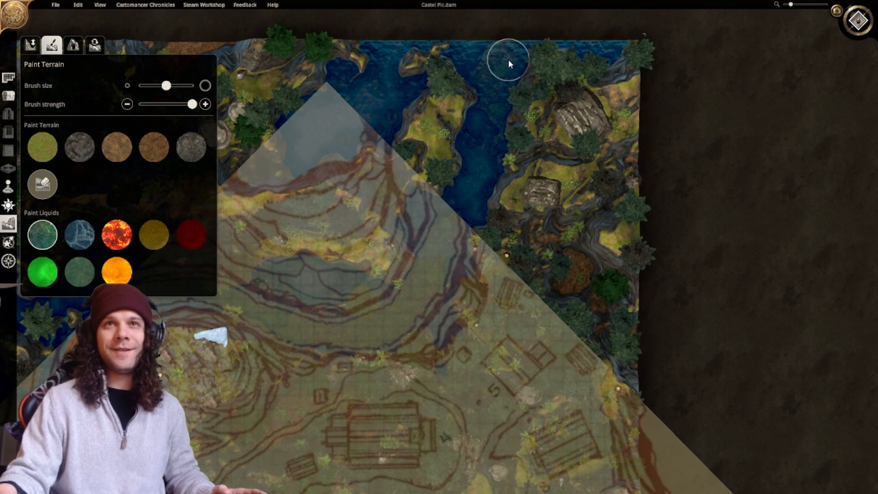
{"action": "right_click_drag", "start_coordinate": [493, 100], "coordinate": [472, 171]}
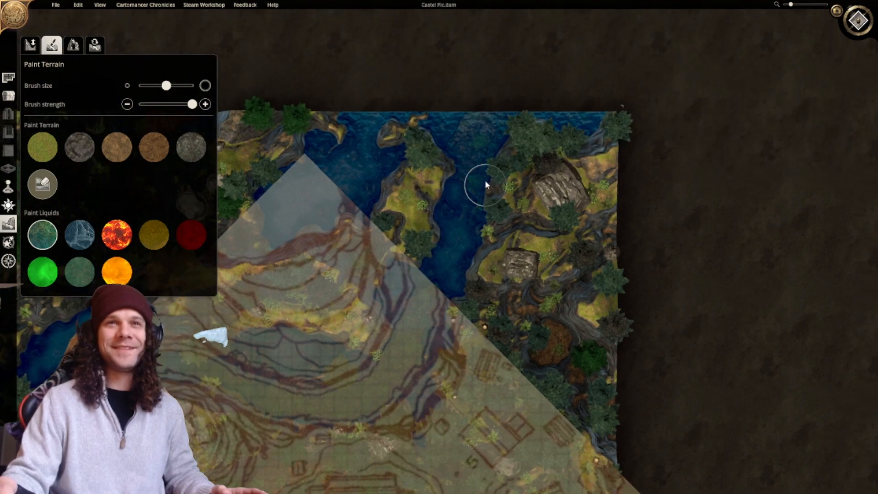
Raise the terrain in the map corner on the outer bank of the painted water channel with the Raise terrain brush.
{"action": "left_click", "coordinate": [30, 45]}
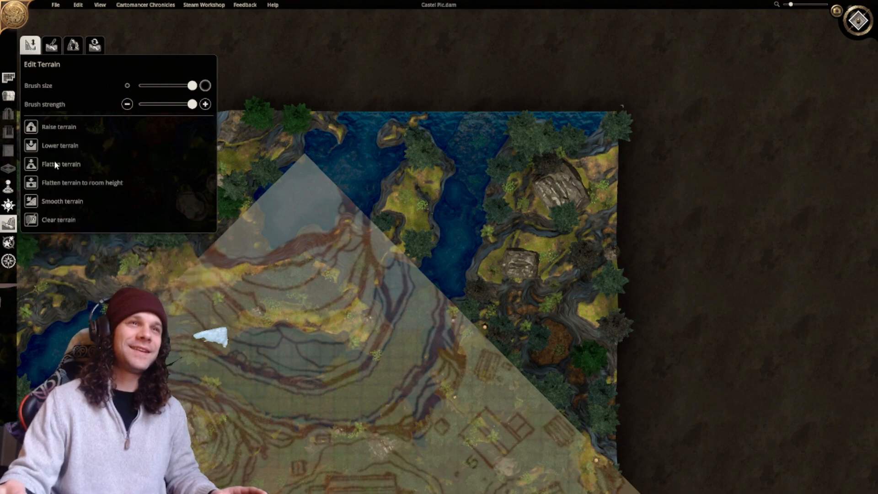
{"action": "left_click", "coordinate": [32, 128]}
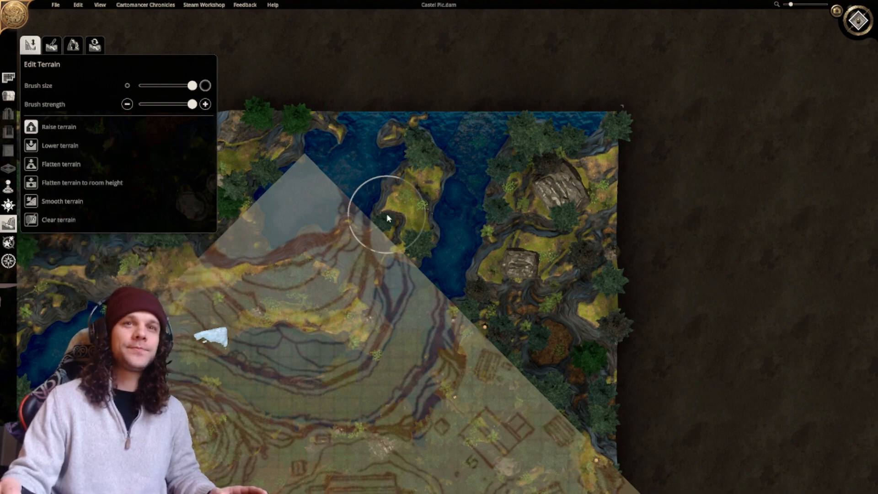
{"action": "right_click_drag", "start_coordinate": [386, 213], "coordinate": [401, 104]}
{"action": "mouse_move", "coordinate": [524, 181]}
{"action": "left_mouse_down"}
{"action": "mouse_move", "coordinate": [558, 157]}
{"action": "mouse_move", "coordinate": [599, 174]}
{"action": "mouse_move", "coordinate": [610, 167]}
{"action": "mouse_move", "coordinate": [550, 153]}
{"action": "mouse_move", "coordinate": [593, 157]}
{"action": "mouse_move", "coordinate": [537, 134]}
{"action": "mouse_move", "coordinate": [579, 156]}
{"action": "left_mouse_up"}
{"action": "right_click_drag", "start_coordinate": [599, 144], "coordinate": [588, 216]}
{"action": "mouse_move", "coordinate": [584, 188]}
{"action": "left_mouse_down"}
{"action": "mouse_move", "coordinate": [611, 177]}
{"action": "mouse_move", "coordinate": [558, 171]}
{"action": "mouse_move", "coordinate": [546, 139]}
{"action": "mouse_move", "coordinate": [578, 84]}
{"action": "mouse_move", "coordinate": [611, 74]}
{"action": "mouse_move", "coordinate": [560, 64]}
{"action": "mouse_move", "coordinate": [612, 99]}
{"action": "mouse_move", "coordinate": [624, 224]}
{"action": "left_mouse_up"}
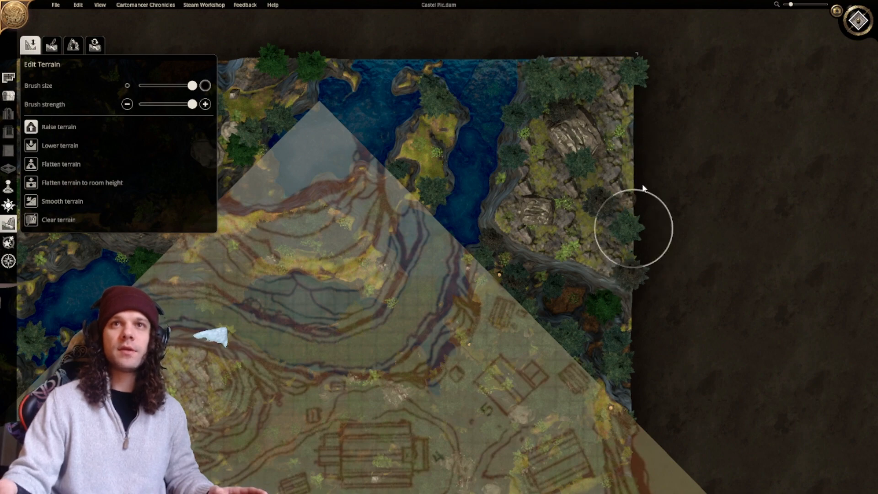
Raise the terrain on the channel's opposite bank, around the sketch's corner tip near the map edge.
{"action": "middle_click_drag", "start_coordinate": [577, 178], "coordinate": [678, 187]}
{"action": "mouse_move", "coordinate": [480, 157]}
{"action": "left_mouse_down"}
{"action": "mouse_move", "coordinate": [486, 167]}
{"action": "mouse_move", "coordinate": [465, 165]}
{"action": "mouse_move", "coordinate": [490, 179]}
{"action": "mouse_move", "coordinate": [525, 94]}
{"action": "mouse_move", "coordinate": [443, 113]}
{"action": "mouse_move", "coordinate": [423, 126]}
{"action": "mouse_move", "coordinate": [418, 171]}
{"action": "mouse_move", "coordinate": [370, 178]}
{"action": "left_mouse_up"}
{"action": "middle_click_drag", "start_coordinate": [370, 179], "coordinate": [476, 191]}
{"action": "mouse_move", "coordinate": [422, 218]}
{"action": "left_mouse_down"}
{"action": "mouse_move", "coordinate": [492, 188]}
{"action": "mouse_move", "coordinate": [410, 221]}
{"action": "mouse_move", "coordinate": [479, 209]}
{"action": "mouse_move", "coordinate": [512, 178]}
{"action": "mouse_move", "coordinate": [444, 199]}
{"action": "left_mouse_up"}
{"action": "middle_click_drag", "start_coordinate": [444, 198], "coordinate": [526, 181]}
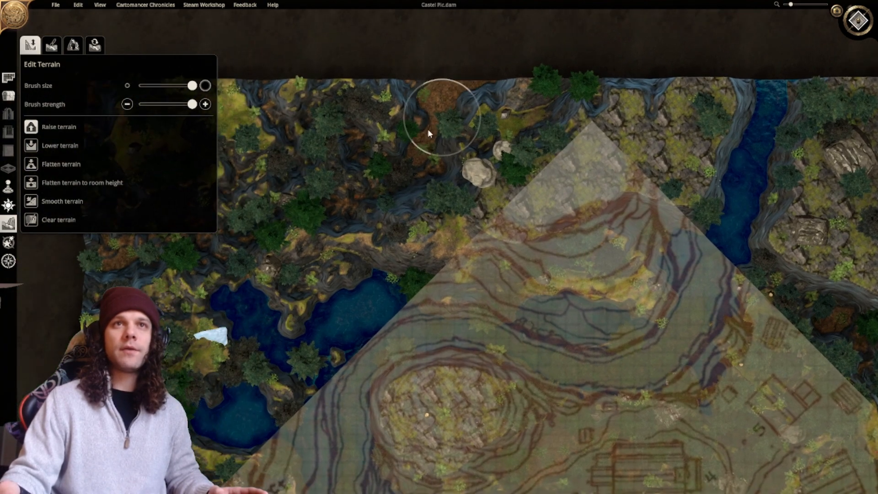
Raise the terrain between the forest ponds and the sketch's edge, covering the pond area nearest the river bend.
{"action": "middle_click_drag", "start_coordinate": [427, 129], "coordinate": [562, 131]}
{"action": "mouse_move", "coordinate": [475, 170]}
{"action": "middle_mouse_down"}
{"action": "mouse_move", "coordinate": [513, 168]}
{"action": "mouse_move", "coordinate": [521, 177]}
{"action": "middle_mouse_up"}
{"action": "mouse_move", "coordinate": [474, 141]}
{"action": "middle_mouse_down"}
{"action": "mouse_move", "coordinate": [463, 124]}
{"action": "mouse_move", "coordinate": [468, 133]}
{"action": "middle_mouse_up"}
{"action": "middle_click_drag", "start_coordinate": [512, 177], "coordinate": [479, 161]}
{"action": "middle_click_drag", "start_coordinate": [563, 184], "coordinate": [489, 151]}
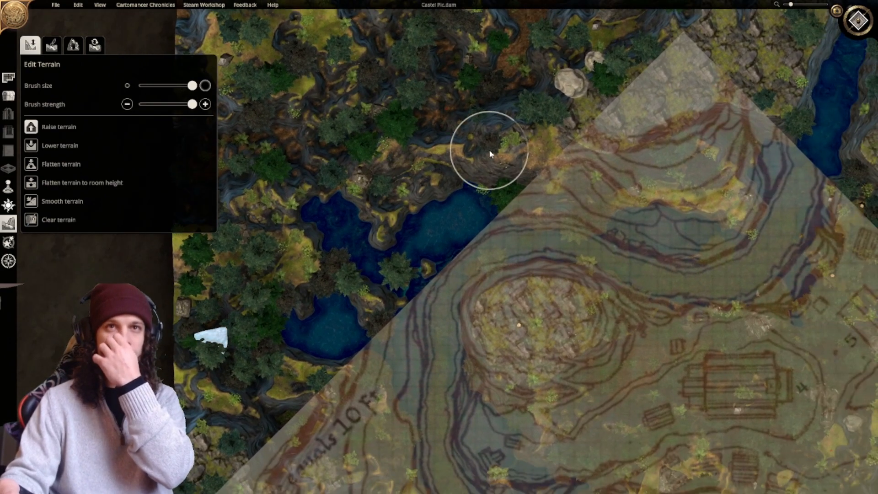
{"action": "mouse_move", "coordinate": [482, 179]}
{"action": "left_mouse_down"}
{"action": "mouse_move", "coordinate": [412, 234]}
{"action": "mouse_move", "coordinate": [388, 277]}
{"action": "left_mouse_up"}
{"action": "middle_click_drag", "start_coordinate": [392, 274], "coordinate": [422, 203]}
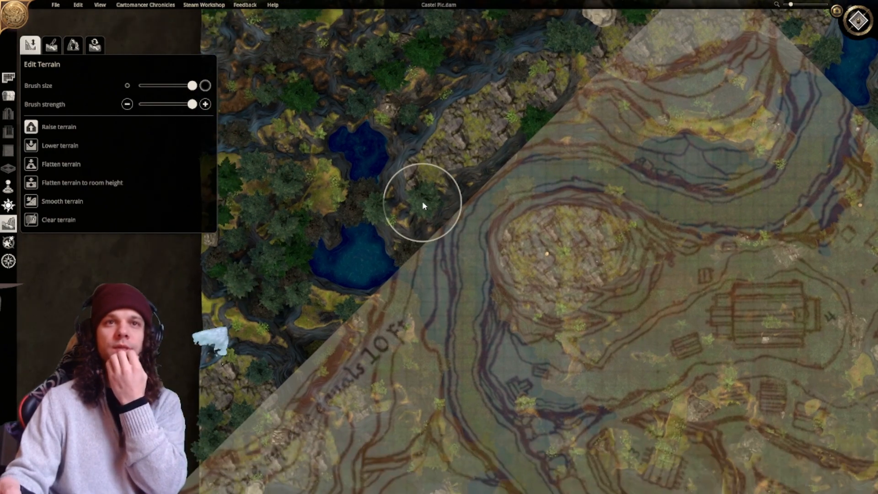
{"action": "left_click_drag", "start_coordinate": [422, 202], "coordinate": [402, 323]}
{"action": "middle_click_drag", "start_coordinate": [402, 323], "coordinate": [406, 202]}
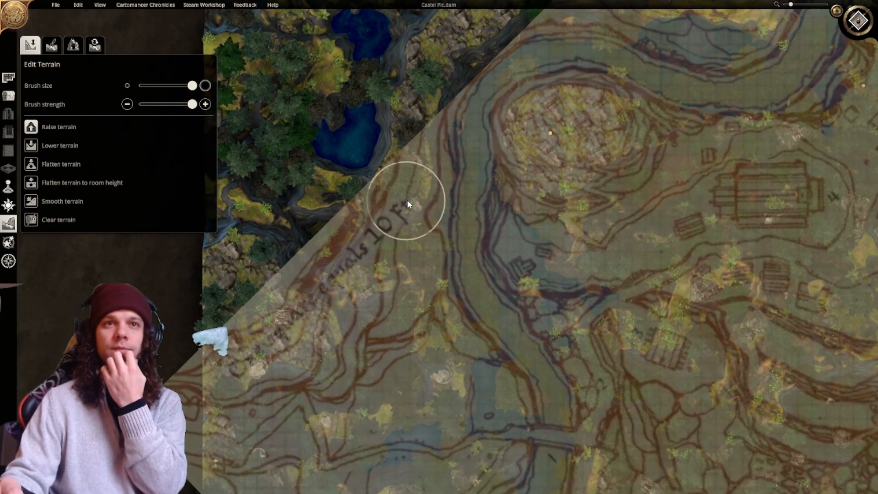
Raise the terrain beside the sketch's scale note, filling the lower pond and the wooded ground out to the map edge.
{"action": "mouse_move", "coordinate": [401, 196]}
{"action": "left_mouse_down"}
{"action": "mouse_move", "coordinate": [366, 258]}
{"action": "mouse_move", "coordinate": [350, 239]}
{"action": "mouse_move", "coordinate": [337, 280]}
{"action": "left_mouse_up"}
{"action": "middle_click_drag", "start_coordinate": [337, 280], "coordinate": [376, 230]}
{"action": "mouse_move", "coordinate": [376, 229]}
{"action": "left_mouse_down"}
{"action": "mouse_move", "coordinate": [311, 277]}
{"action": "mouse_move", "coordinate": [367, 201]}
{"action": "mouse_move", "coordinate": [352, 212]}
{"action": "mouse_move", "coordinate": [323, 196]}
{"action": "mouse_move", "coordinate": [326, 213]}
{"action": "left_mouse_up"}
{"action": "middle_click_drag", "start_coordinate": [325, 214], "coordinate": [332, 272]}
{"action": "mouse_move", "coordinate": [349, 224]}
{"action": "left_mouse_down"}
{"action": "mouse_move", "coordinate": [275, 239]}
{"action": "mouse_move", "coordinate": [295, 205]}
{"action": "mouse_move", "coordinate": [369, 220]}
{"action": "left_mouse_up"}
{"action": "middle_click_drag", "start_coordinate": [368, 220], "coordinate": [315, 248]}
{"action": "mouse_move", "coordinate": [315, 248]}
{"action": "left_mouse_down"}
{"action": "mouse_move", "coordinate": [261, 239]}
{"action": "mouse_move", "coordinate": [392, 203]}
{"action": "mouse_move", "coordinate": [396, 187]}
{"action": "left_mouse_up"}
{"action": "middle_click_drag", "start_coordinate": [396, 187], "coordinate": [380, 229]}
{"action": "mouse_move", "coordinate": [340, 263]}
{"action": "left_mouse_down"}
{"action": "mouse_move", "coordinate": [386, 186]}
{"action": "mouse_move", "coordinate": [359, 221]}
{"action": "left_mouse_up"}
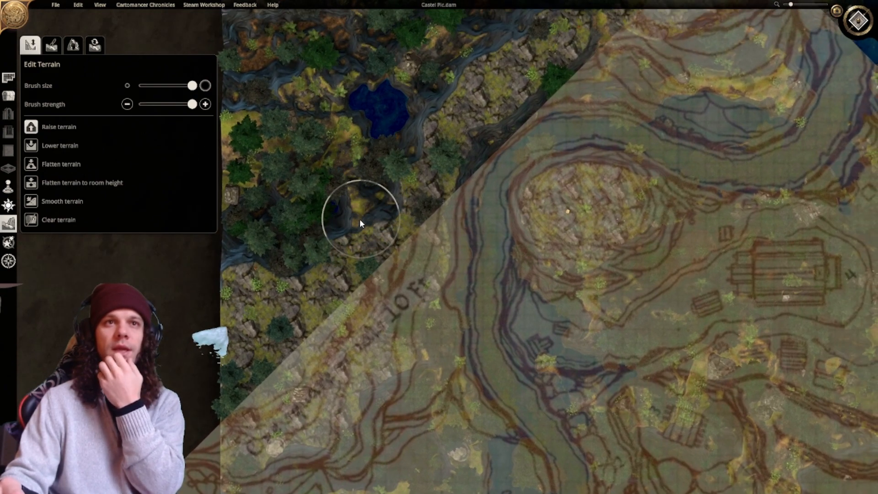
{"action": "middle_click_drag", "start_coordinate": [359, 221], "coordinate": [343, 251]}
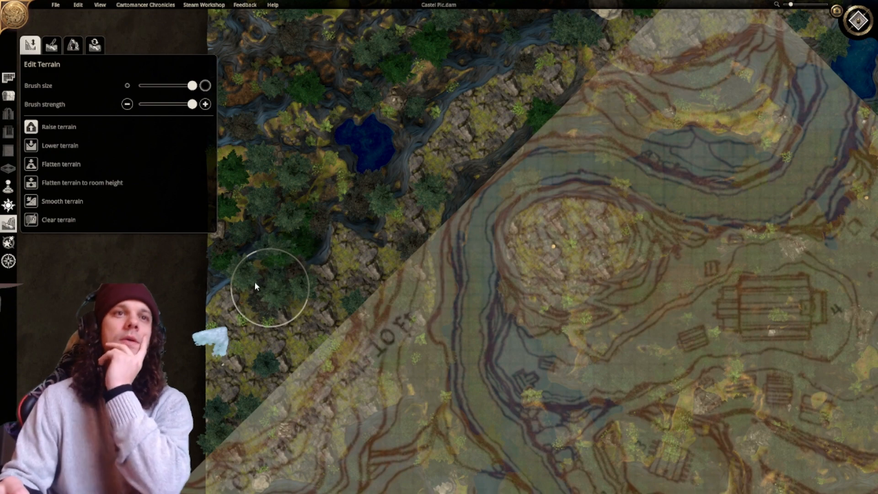
Fill the remaining small pond by raising it, and raise the surrounding forest ground up to the map corner.
{"action": "right_click_drag", "start_coordinate": [243, 237], "coordinate": [240, 279]}
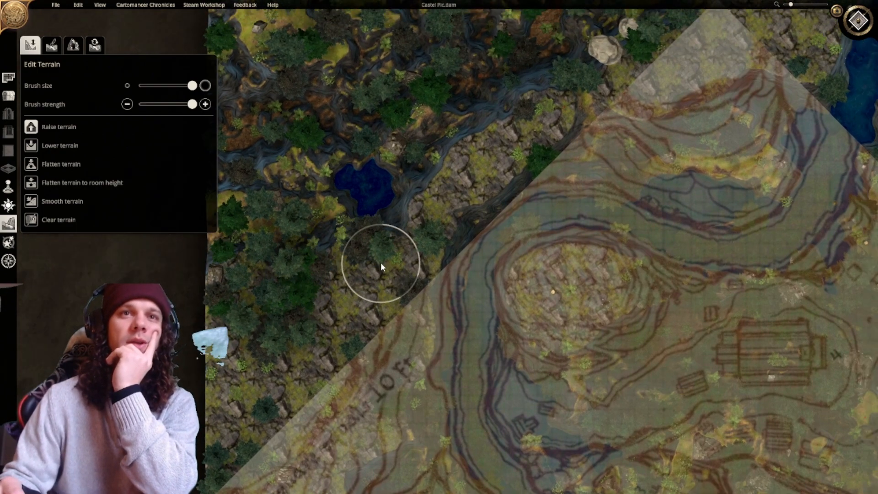
{"action": "left_click", "coordinate": [383, 196]}
{"action": "right_click_drag", "start_coordinate": [376, 196], "coordinate": [390, 265]}
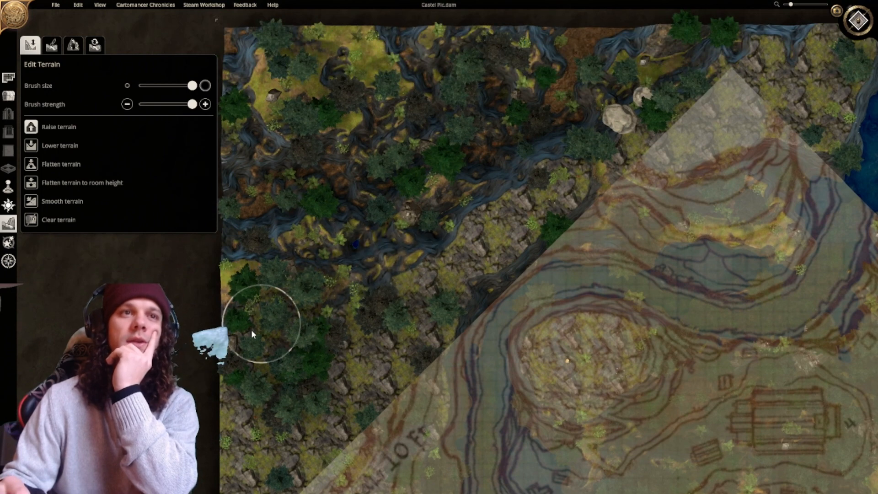
{"action": "mouse_move", "coordinate": [255, 259]}
{"action": "left_mouse_down"}
{"action": "mouse_move", "coordinate": [365, 254]}
{"action": "mouse_move", "coordinate": [492, 159]}
{"action": "mouse_move", "coordinate": [453, 185]}
{"action": "mouse_move", "coordinate": [449, 166]}
{"action": "mouse_move", "coordinate": [544, 114]}
{"action": "mouse_move", "coordinate": [625, 35]}
{"action": "mouse_move", "coordinate": [582, 108]}
{"action": "left_mouse_up"}
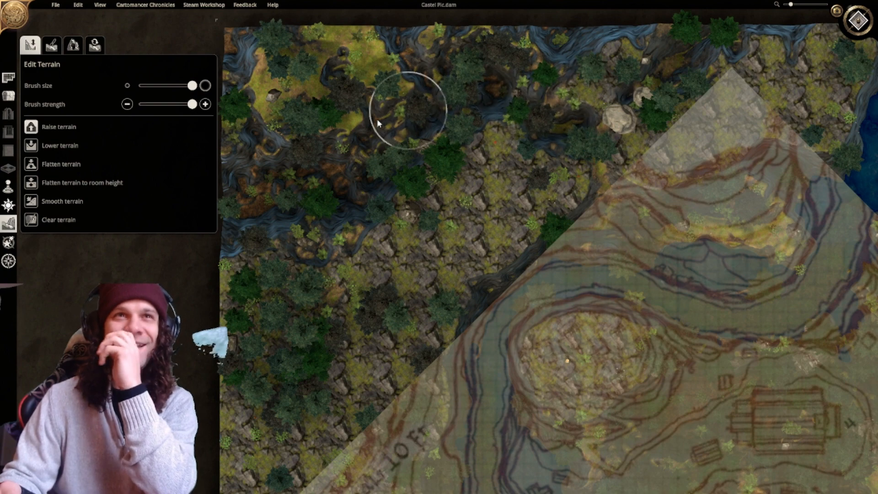
{"action": "mouse_move", "coordinate": [254, 44]}
{"action": "left_mouse_down"}
{"action": "mouse_move", "coordinate": [235, 54]}
{"action": "mouse_move", "coordinate": [231, 46]}
{"action": "mouse_move", "coordinate": [303, 52]}
{"action": "mouse_move", "coordinate": [358, 42]}
{"action": "mouse_move", "coordinate": [412, 57]}
{"action": "mouse_move", "coordinate": [317, 102]}
{"action": "mouse_move", "coordinate": [359, 94]}
{"action": "mouse_move", "coordinate": [284, 118]}
{"action": "mouse_move", "coordinate": [237, 113]}
{"action": "mouse_move", "coordinate": [247, 149]}
{"action": "mouse_move", "coordinate": [240, 190]}
{"action": "mouse_move", "coordinate": [259, 162]}
{"action": "mouse_move", "coordinate": [235, 210]}
{"action": "mouse_move", "coordinate": [239, 222]}
{"action": "mouse_move", "coordinate": [424, 47]}
{"action": "mouse_move", "coordinate": [335, 54]}
{"action": "mouse_move", "coordinate": [284, 204]}
{"action": "mouse_move", "coordinate": [300, 161]}
{"action": "mouse_move", "coordinate": [288, 200]}
{"action": "mouse_move", "coordinate": [296, 182]}
{"action": "left_mouse_up"}
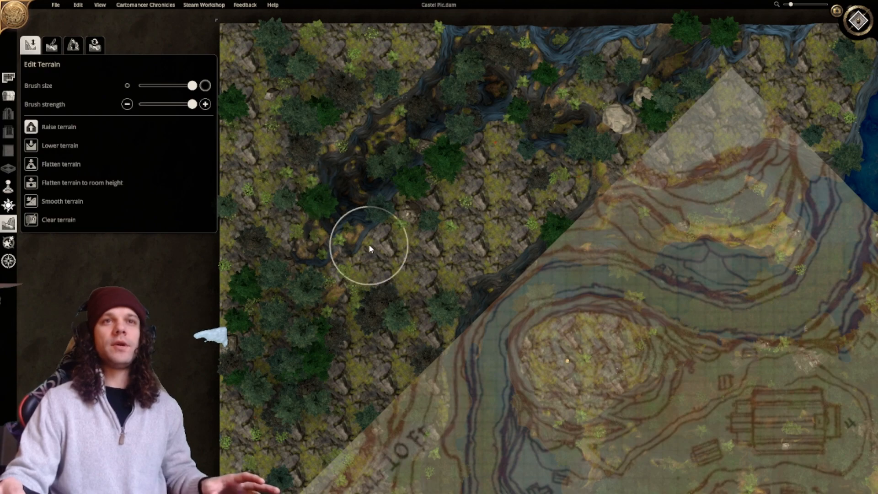
Raise the terrain over the sketched terraces beside the cobbled slope, between building 3 and the map edge.
{"action": "middle_click_drag", "start_coordinate": [408, 256], "coordinate": [408, 177]}
{"action": "scroll", "coordinate": [407, 177], "scroll_direction": "up", "scroll_amount": 2}
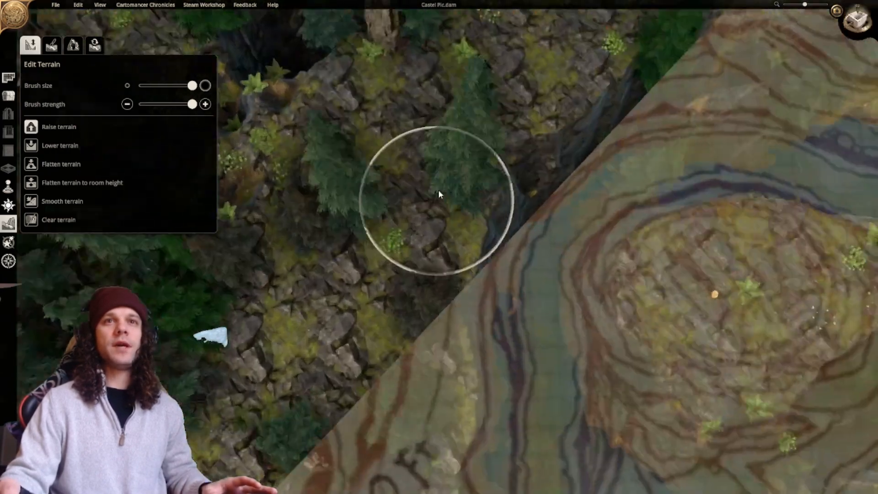
{"action": "scroll", "coordinate": [438, 189], "scroll_direction": "up", "scroll_amount": 5}
{"action": "scroll", "coordinate": [502, 183], "scroll_direction": "down", "scroll_amount": 5}
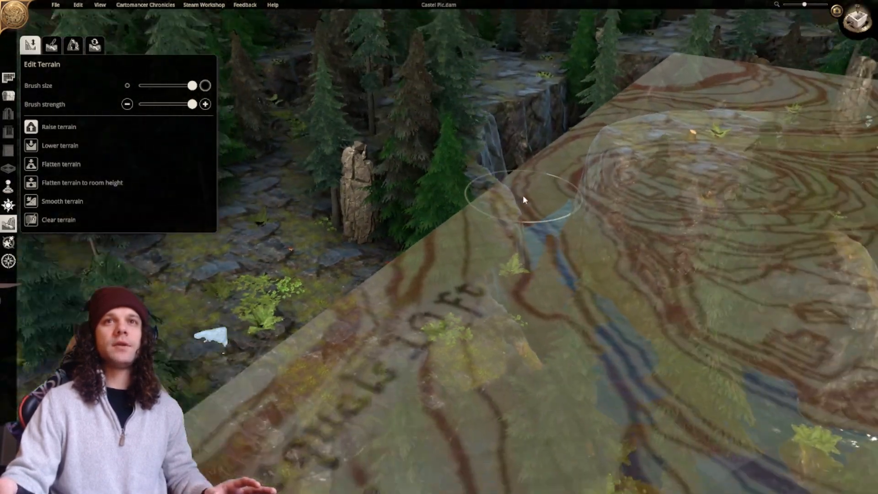
{"action": "middle_click_drag", "start_coordinate": [523, 195], "coordinate": [459, 98]}
{"action": "mouse_move", "coordinate": [459, 97]}
{"action": "right_mouse_down"}
{"action": "mouse_move", "coordinate": [434, 163]}
{"action": "mouse_move", "coordinate": [333, 219]}
{"action": "mouse_move", "coordinate": [415, 217]}
{"action": "mouse_move", "coordinate": [454, 162]}
{"action": "mouse_move", "coordinate": [462, 241]}
{"action": "mouse_move", "coordinate": [458, 208]}
{"action": "mouse_move", "coordinate": [407, 240]}
{"action": "mouse_move", "coordinate": [333, 254]}
{"action": "mouse_move", "coordinate": [454, 278]}
{"action": "right_mouse_up"}
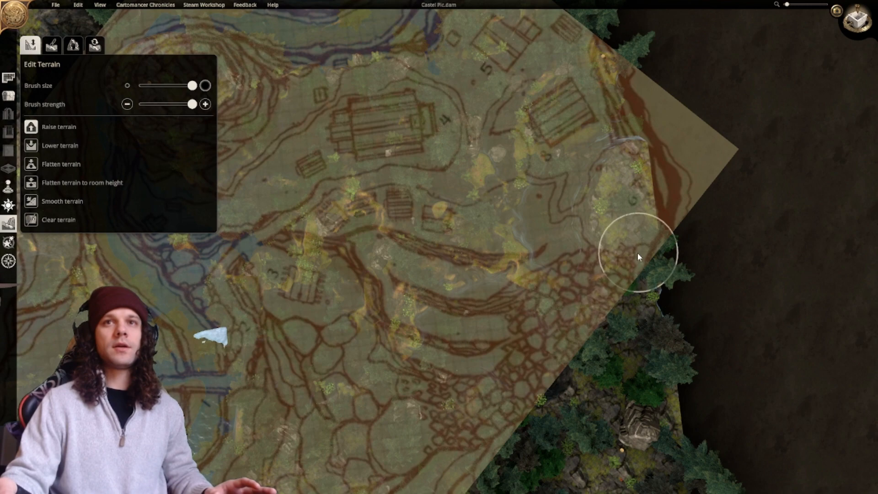
{"action": "right_click_drag", "start_coordinate": [609, 301], "coordinate": [606, 260]}
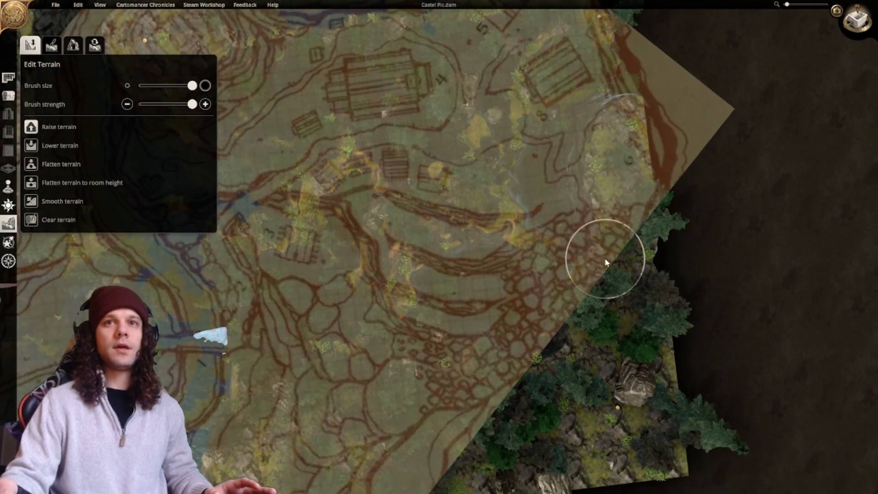
{"action": "mouse_move", "coordinate": [499, 252]}
{"action": "left_mouse_down"}
{"action": "mouse_move", "coordinate": [419, 244]}
{"action": "mouse_move", "coordinate": [397, 234]}
{"action": "mouse_move", "coordinate": [495, 297]}
{"action": "left_mouse_up"}
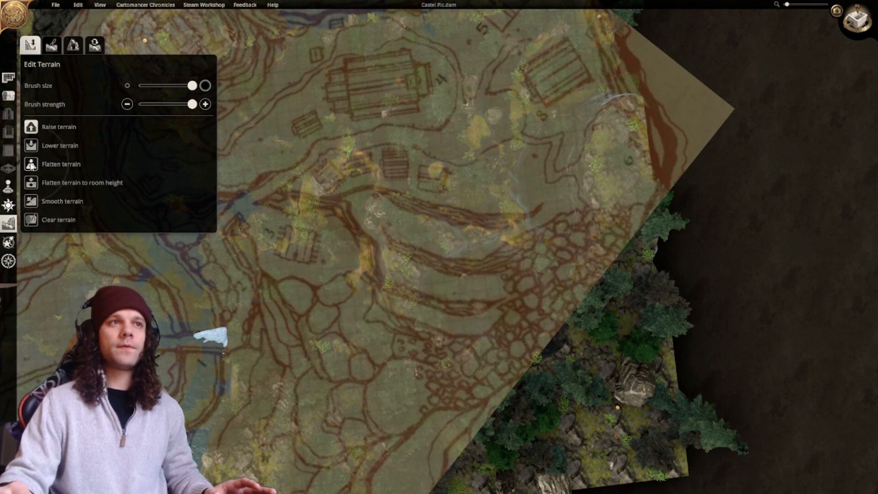
Flatten the terrain over the sketched terraces beside the cobbled slope, between building 3 and the stones.
{"action": "mouse_move", "coordinate": [475, 343]}
{"action": "left_mouse_down"}
{"action": "mouse_move", "coordinate": [393, 306]}
{"action": "mouse_move", "coordinate": [457, 336]}
{"action": "mouse_move", "coordinate": [476, 301]}
{"action": "left_mouse_up"}
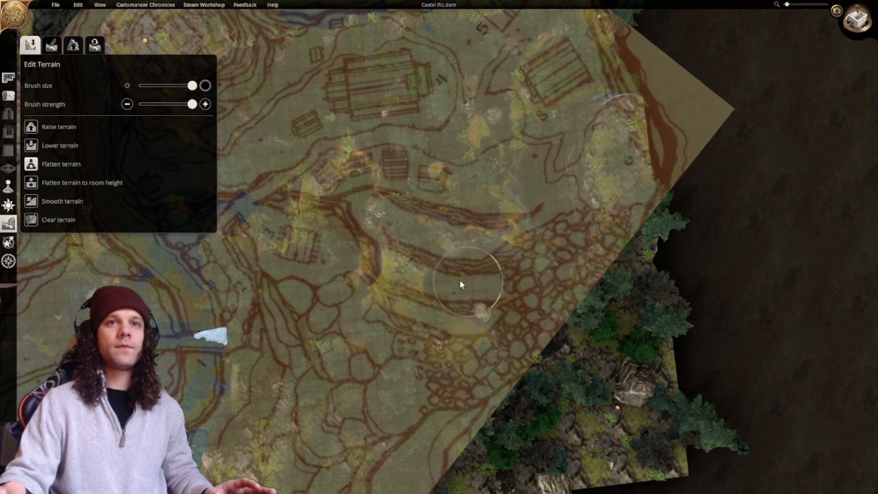
{"action": "mouse_move", "coordinate": [409, 274]}
{"action": "left_mouse_down"}
{"action": "mouse_move", "coordinate": [378, 235]}
{"action": "mouse_move", "coordinate": [384, 212]}
{"action": "mouse_move", "coordinate": [422, 211]}
{"action": "mouse_move", "coordinate": [506, 243]}
{"action": "mouse_move", "coordinate": [430, 232]}
{"action": "mouse_move", "coordinate": [480, 245]}
{"action": "mouse_move", "coordinate": [520, 304]}
{"action": "mouse_move", "coordinate": [427, 294]}
{"action": "left_mouse_up"}
{"action": "mouse_move", "coordinate": [374, 280]}
{"action": "left_mouse_down"}
{"action": "mouse_move", "coordinate": [498, 353]}
{"action": "mouse_move", "coordinate": [412, 337]}
{"action": "mouse_move", "coordinate": [371, 315]}
{"action": "mouse_move", "coordinate": [395, 328]}
{"action": "left_mouse_up"}
Examine the terrain against the sketch from the cobbled slope past building 3 to the river bridge and lower river.
{"action": "middle_click_drag", "start_coordinate": [423, 330], "coordinate": [384, 258]}
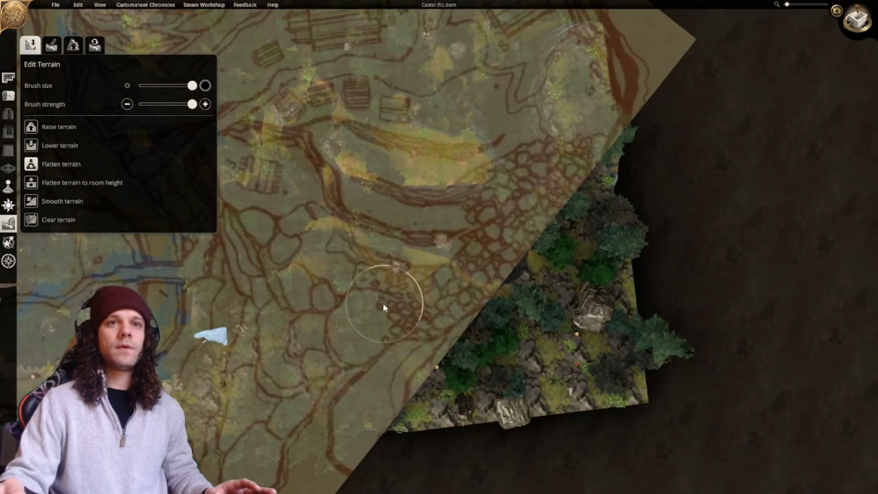
{"action": "middle_click_drag", "start_coordinate": [382, 303], "coordinate": [396, 296]}
{"action": "middle_click_drag", "start_coordinate": [313, 346], "coordinate": [364, 328]}
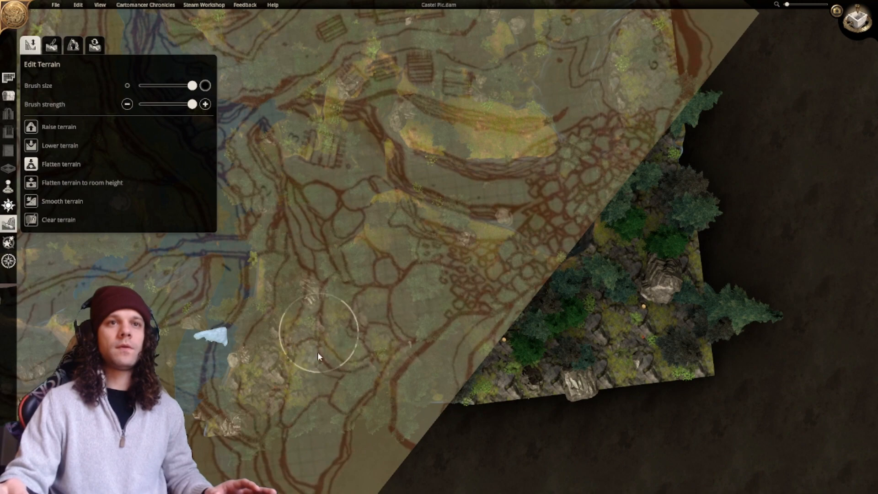
{"action": "middle_click_drag", "start_coordinate": [317, 352], "coordinate": [355, 332]}
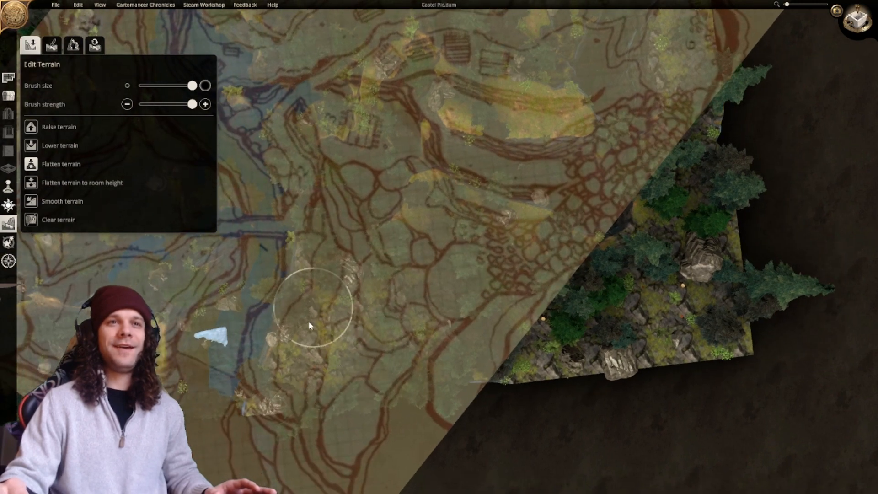
{"action": "middle_click_drag", "start_coordinate": [293, 330], "coordinate": [325, 347]}
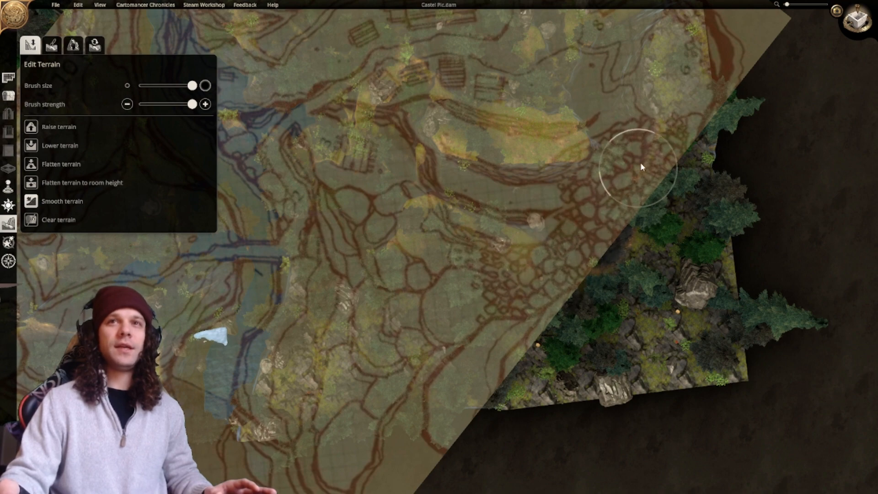
{"action": "right_click_drag", "start_coordinate": [562, 268], "coordinate": [439, 316]}
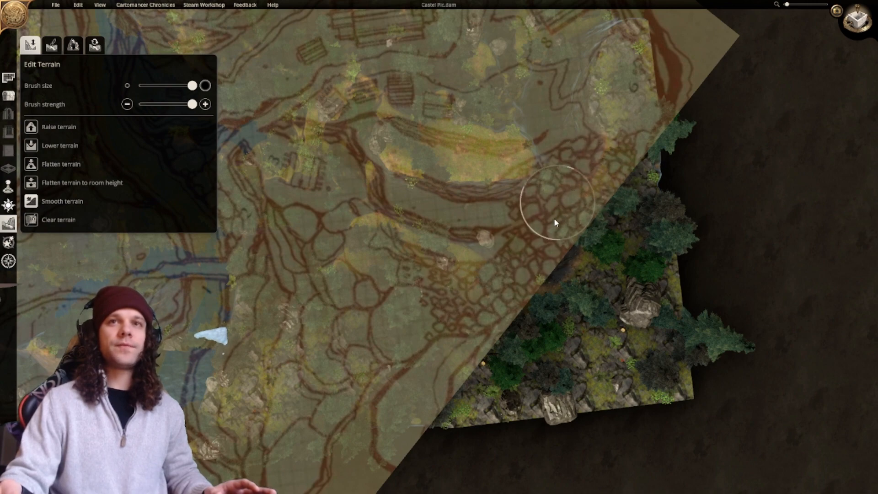
{"action": "middle_click_drag", "start_coordinate": [287, 334], "coordinate": [499, 217]}
{"action": "scroll", "coordinate": [496, 224], "scroll_direction": "up", "scroll_amount": 3}
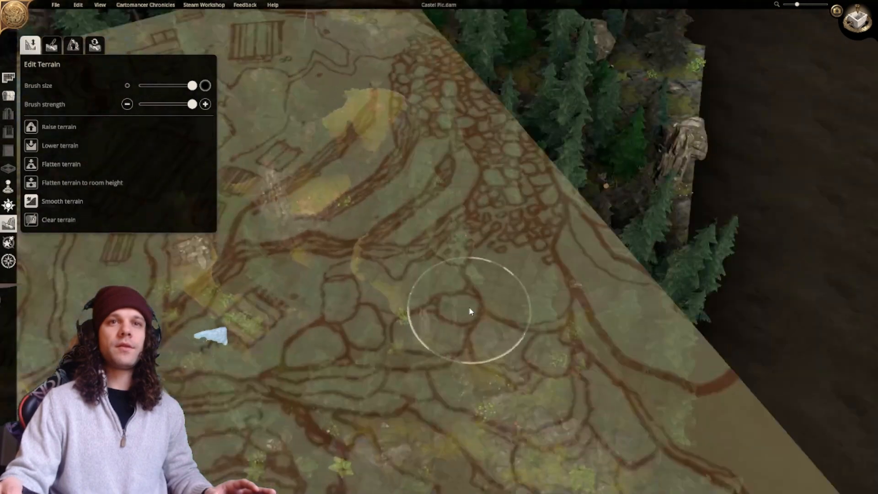
{"action": "right_click_drag", "start_coordinate": [470, 308], "coordinate": [493, 169]}
{"action": "middle_click_drag", "start_coordinate": [445, 237], "coordinate": [461, 248]}
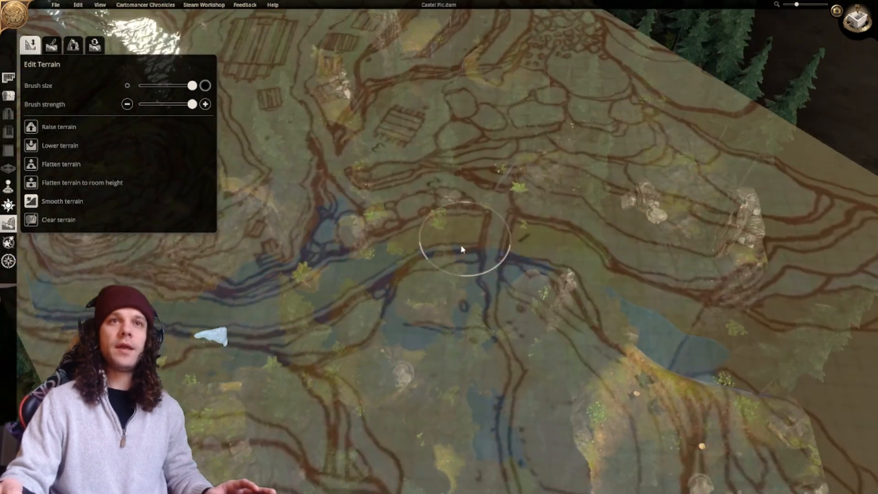
{"action": "right_click_drag", "start_coordinate": [462, 247], "coordinate": [500, 214]}
{"action": "scroll", "coordinate": [500, 214], "scroll_direction": "down", "scroll_amount": 1}
{"action": "middle_click_drag", "start_coordinate": [500, 214], "coordinate": [424, 266]}
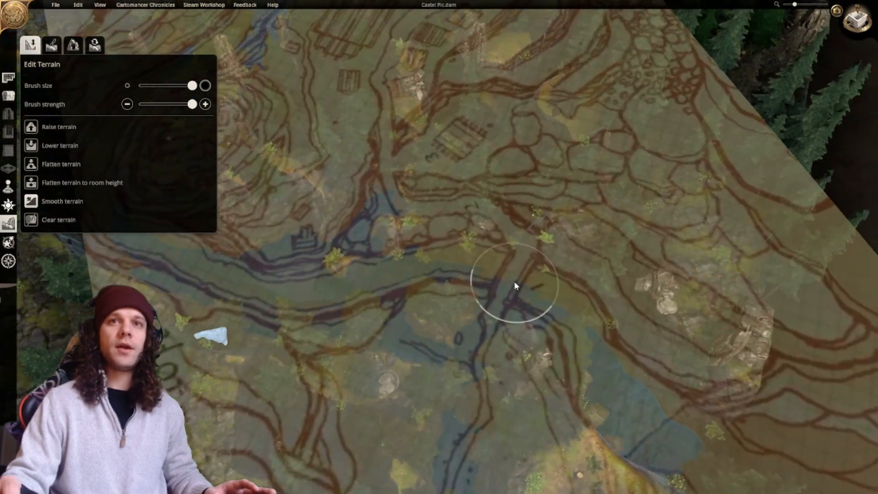
{"action": "right_click_drag", "start_coordinate": [517, 278], "coordinate": [393, 249]}
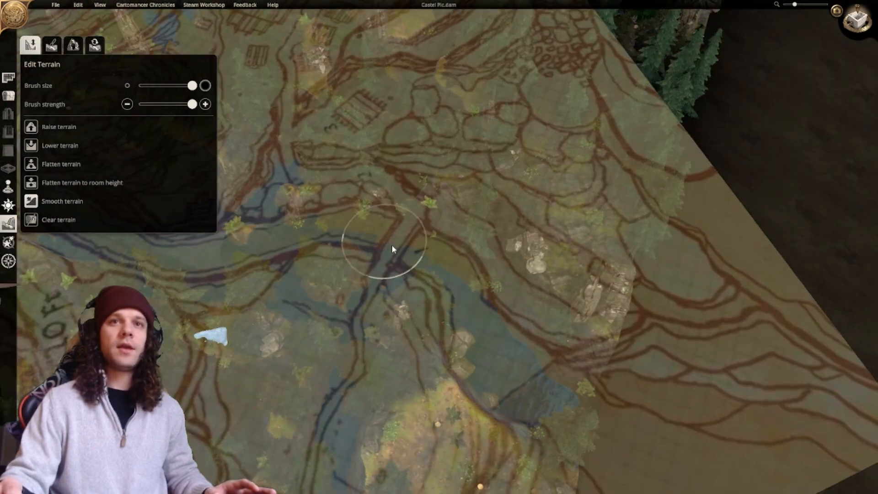
Flatten the river banks below the bridge and beside the rocky hill, using a smaller and weaker brush.
{"action": "left_click", "coordinate": [32, 167]}
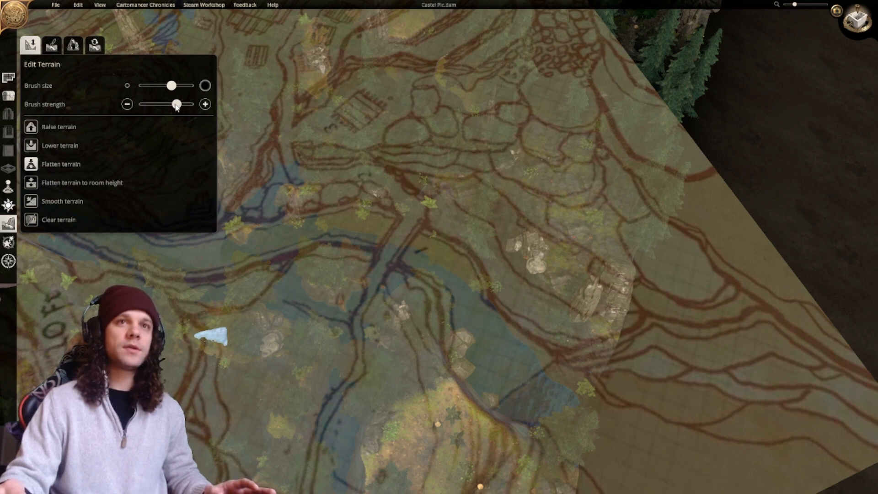
{"action": "mouse_move", "coordinate": [572, 382]}
{"action": "left_mouse_down"}
{"action": "mouse_move", "coordinate": [509, 279]}
{"action": "mouse_move", "coordinate": [440, 246]}
{"action": "left_mouse_up"}
{"action": "right_click_drag", "start_coordinate": [460, 263], "coordinate": [515, 323]}
{"action": "middle_click_drag", "start_coordinate": [515, 325], "coordinate": [328, 358]}
{"action": "right_click_drag", "start_coordinate": [327, 358], "coordinate": [373, 259]}
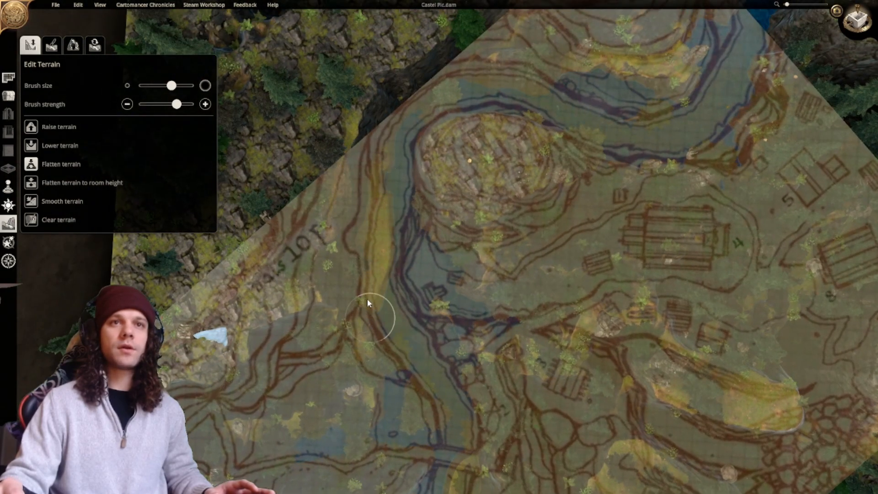
{"action": "right_click_drag", "start_coordinate": [368, 300], "coordinate": [376, 235]}
{"action": "right_click_drag", "start_coordinate": [423, 272], "coordinate": [450, 201]}
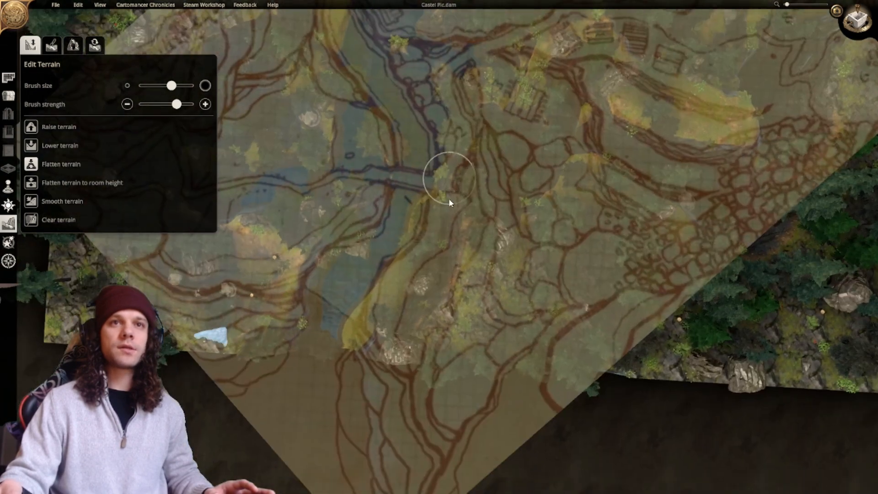
Paint clear water over the flattened bank below the bridge, widening the lower river to the sketched line.
{"action": "right_click_drag", "start_coordinate": [430, 282], "coordinate": [185, 253]}
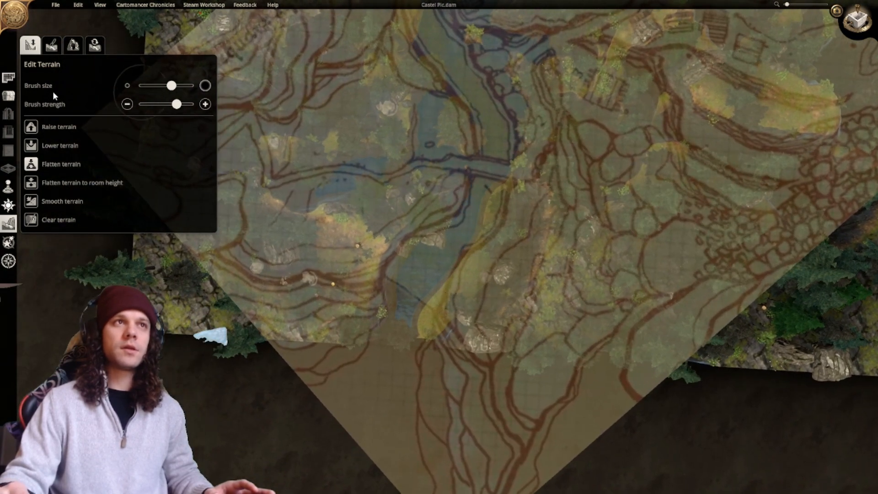
{"action": "left_click", "coordinate": [52, 45]}
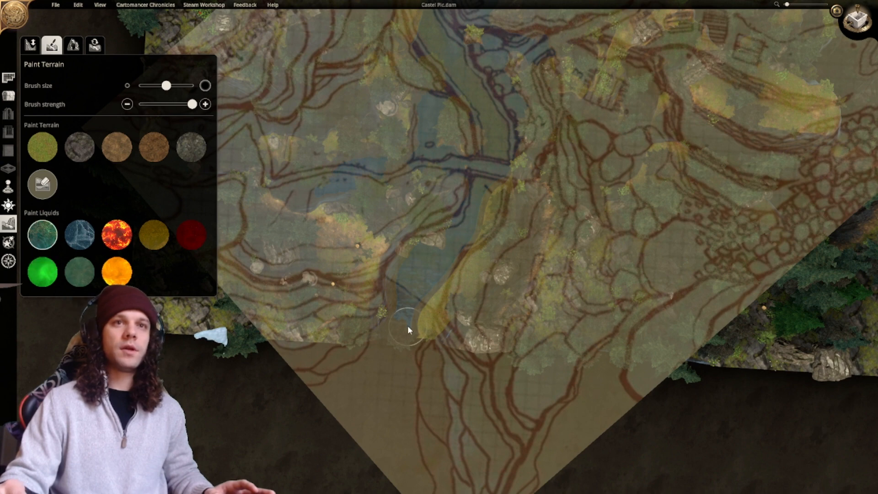
{"action": "mouse_move", "coordinate": [408, 330]}
{"action": "left_mouse_down"}
{"action": "mouse_move", "coordinate": [421, 295]}
{"action": "mouse_move", "coordinate": [428, 341]}
{"action": "left_mouse_up"}
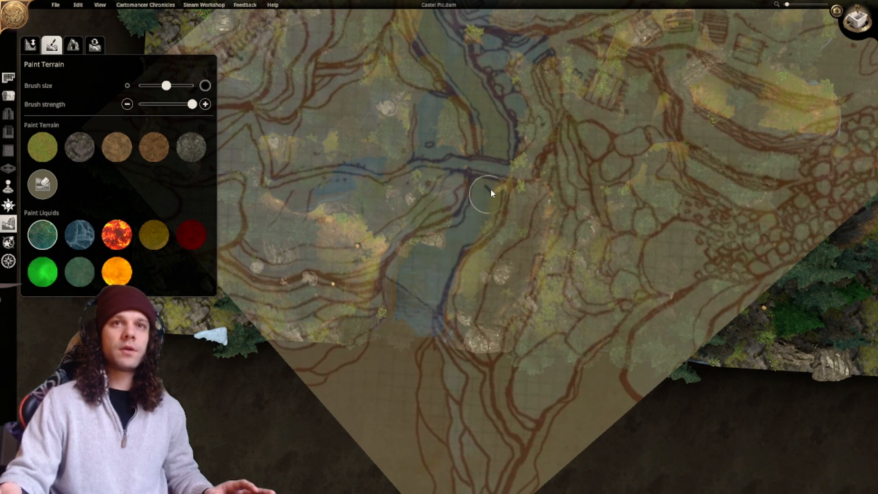
{"action": "mouse_move", "coordinate": [476, 222]}
{"action": "right_mouse_down"}
{"action": "mouse_move", "coordinate": [410, 292]}
{"action": "mouse_move", "coordinate": [397, 322]}
{"action": "right_mouse_up"}
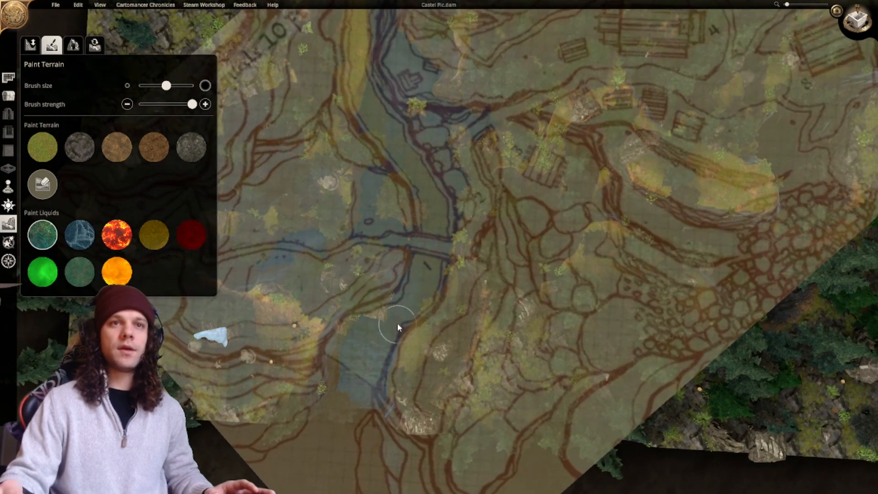
{"action": "right_click_drag", "start_coordinate": [349, 375], "coordinate": [333, 392]}
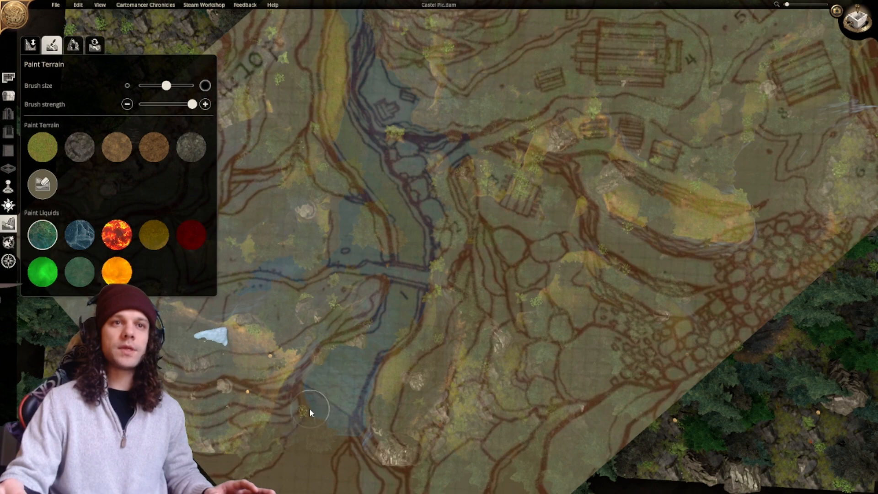
Paint clear water over the flattened strip along the river bank opposite the rocky hill.
{"action": "right_click_drag", "start_coordinate": [336, 369], "coordinate": [315, 443]}
{"action": "right_click_drag", "start_coordinate": [376, 314], "coordinate": [412, 344]}
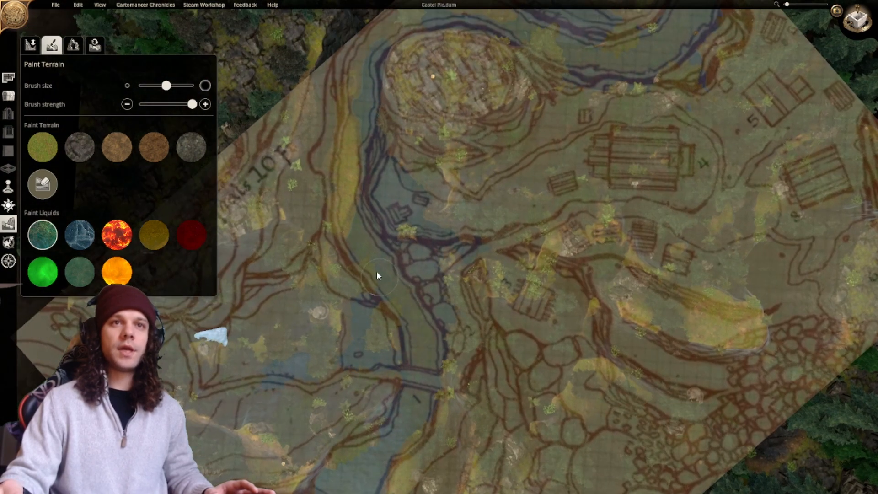
{"action": "right_click_drag", "start_coordinate": [350, 222], "coordinate": [373, 281]}
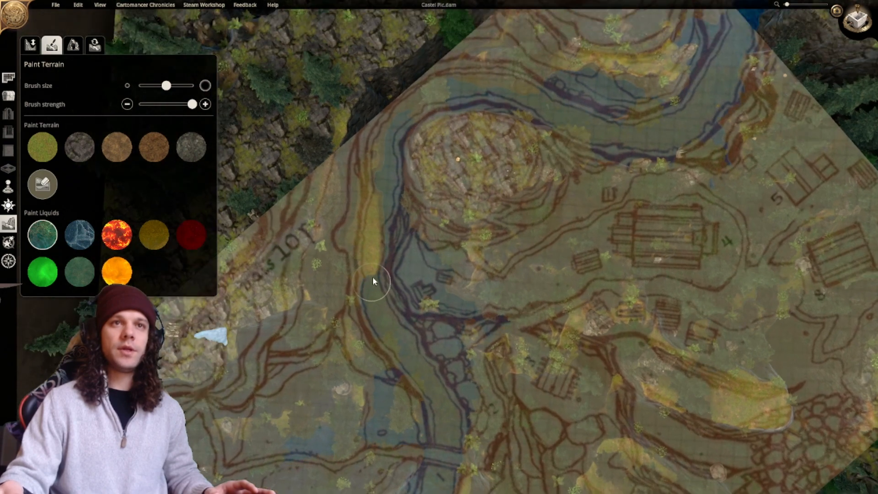
{"action": "mouse_move", "coordinate": [378, 241]}
{"action": "left_mouse_down"}
{"action": "mouse_move", "coordinate": [384, 207]}
{"action": "mouse_move", "coordinate": [382, 216]}
{"action": "left_mouse_up"}
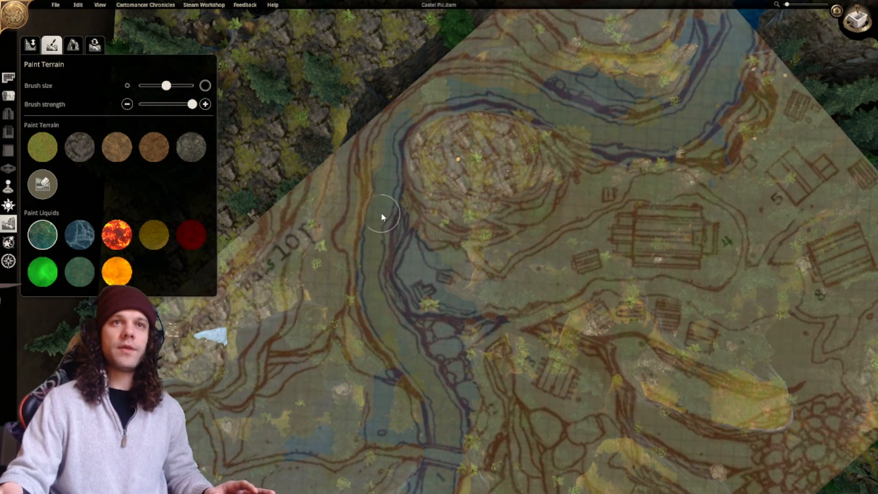
Compare the painted river with the sketch around the rocky hill, along the upper bend and down past the bridge.
{"action": "right_click_drag", "start_coordinate": [390, 193], "coordinate": [399, 232]}
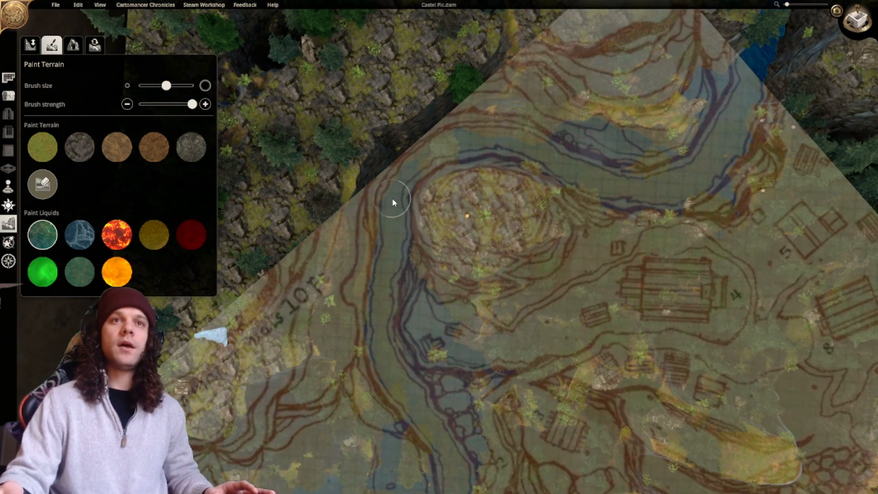
{"action": "right_click_drag", "start_coordinate": [405, 186], "coordinate": [388, 247]}
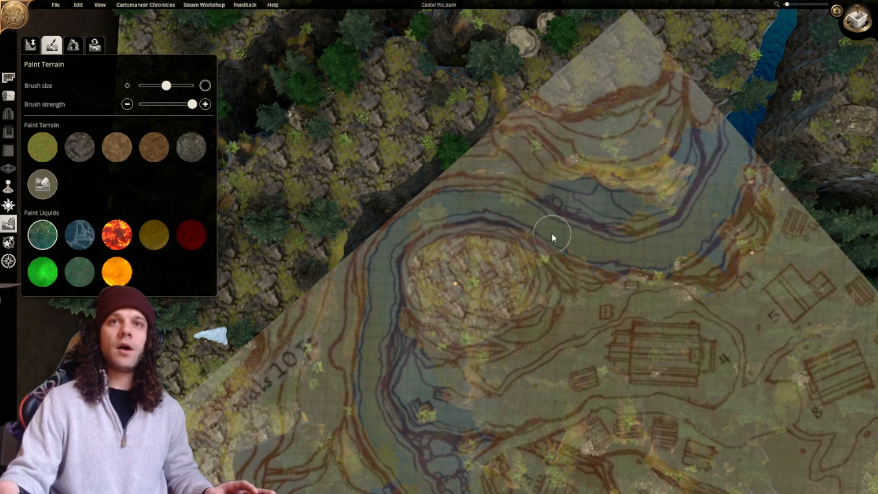
{"action": "right_click_drag", "start_coordinate": [585, 257], "coordinate": [516, 237]}
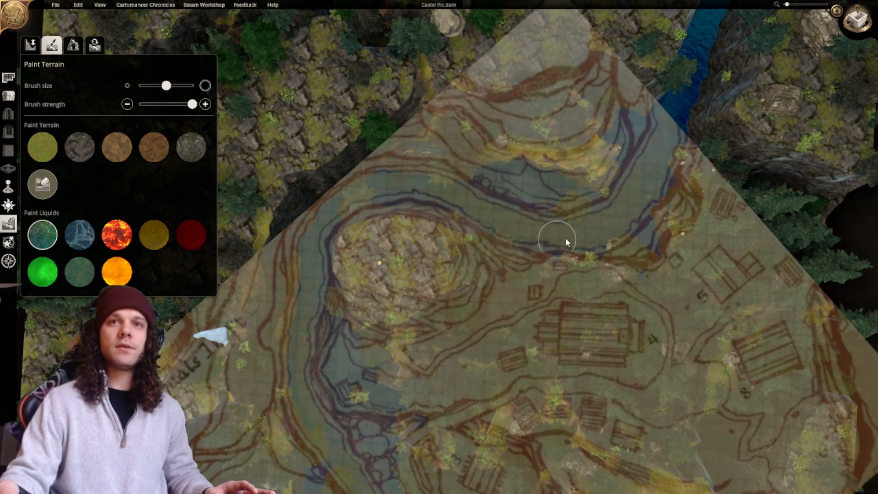
{"action": "right_click_drag", "start_coordinate": [596, 233], "coordinate": [519, 249]}
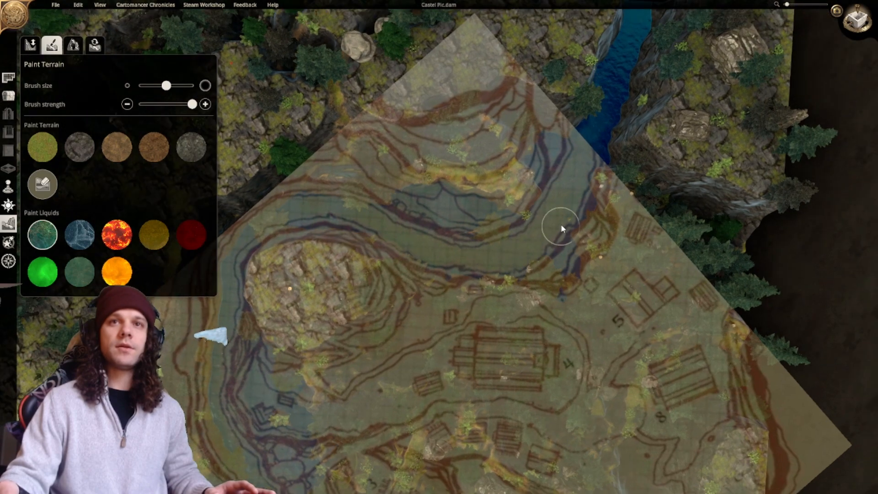
{"action": "right_click_drag", "start_coordinate": [392, 321], "coordinate": [460, 228]}
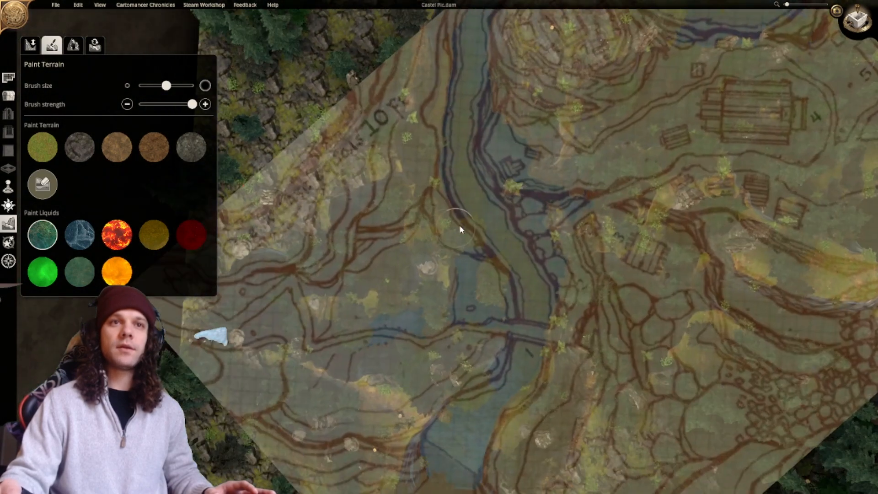
{"action": "right_click_drag", "start_coordinate": [499, 287], "coordinate": [507, 177]}
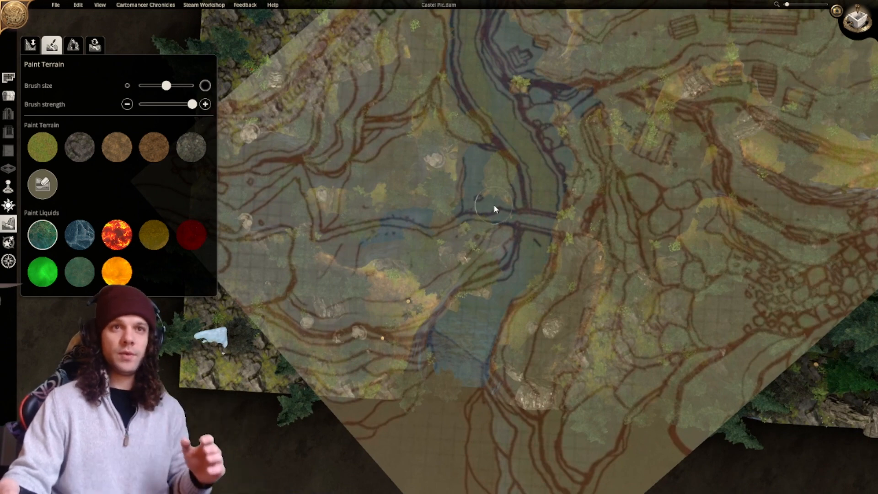
{"action": "right_click_drag", "start_coordinate": [507, 246], "coordinate": [508, 228]}
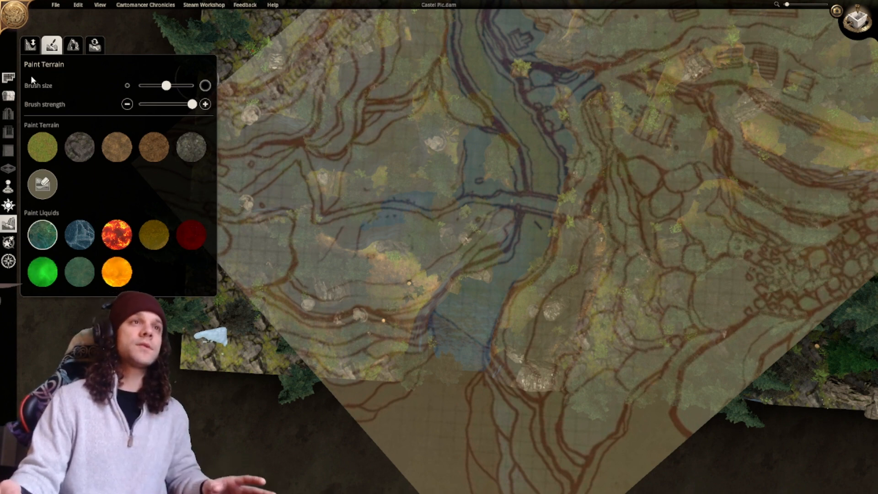
{"action": "left_click", "coordinate": [32, 47]}
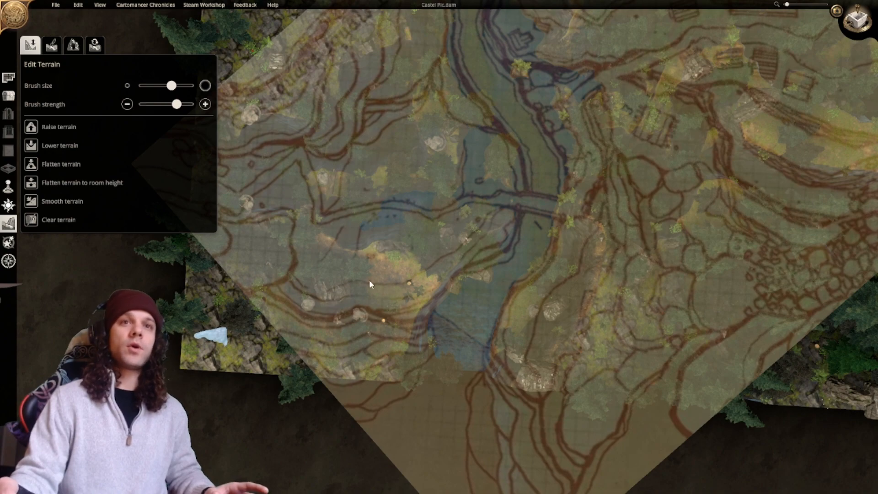
{"action": "right_click_drag", "start_coordinate": [369, 280], "coordinate": [551, 205]}
{"action": "scroll", "coordinate": [540, 176], "scroll_direction": "down", "scroll_amount": 1}
{"action": "middle_click_drag", "start_coordinate": [541, 176], "coordinate": [506, 232]}
{"action": "right_click_drag", "start_coordinate": [506, 232], "coordinate": [430, 255]}
{"action": "middle_click_drag", "start_coordinate": [430, 255], "coordinate": [396, 257]}
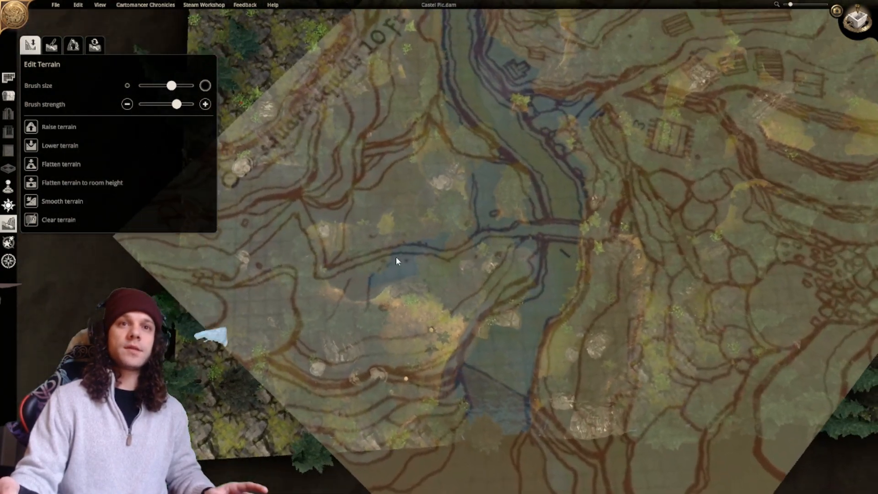
{"action": "right_click_drag", "start_coordinate": [396, 258], "coordinate": [416, 249]}
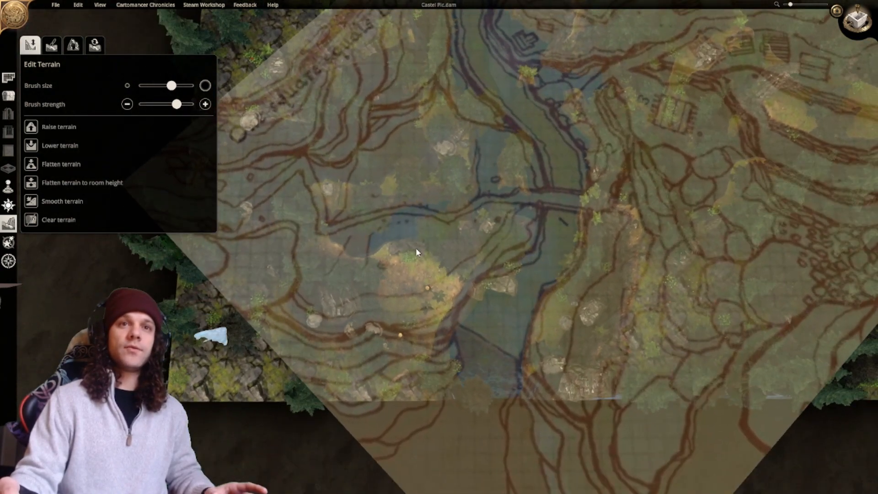
Select the grass terrain paint for the ground around the lower river.
{"action": "left_click", "coordinate": [52, 44]}
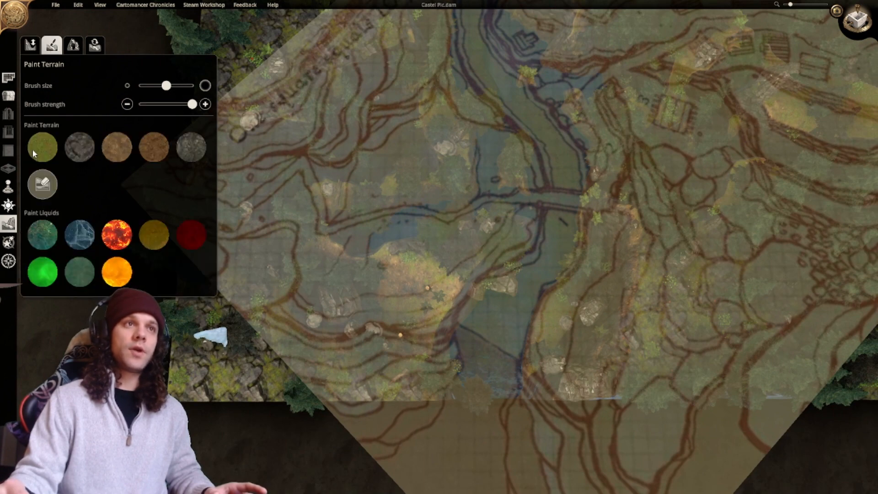
{"action": "left_click", "coordinate": [45, 147]}
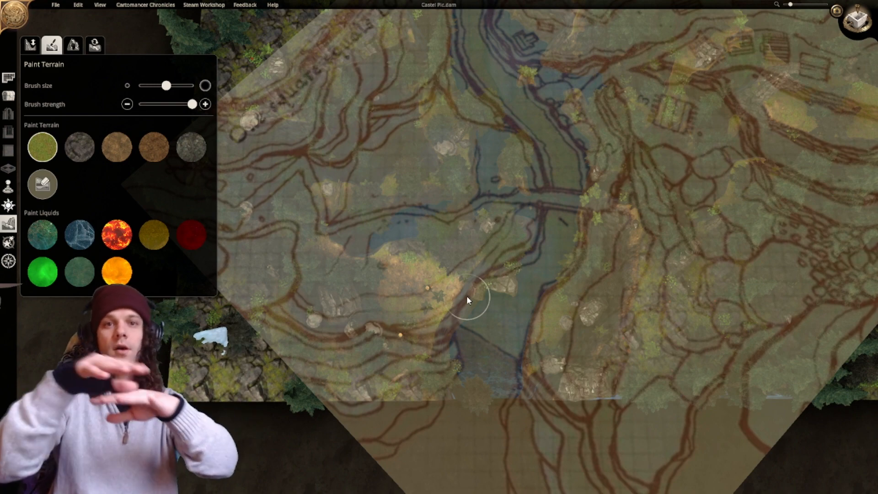
{"action": "right_click_drag", "start_coordinate": [376, 277], "coordinate": [406, 288]}
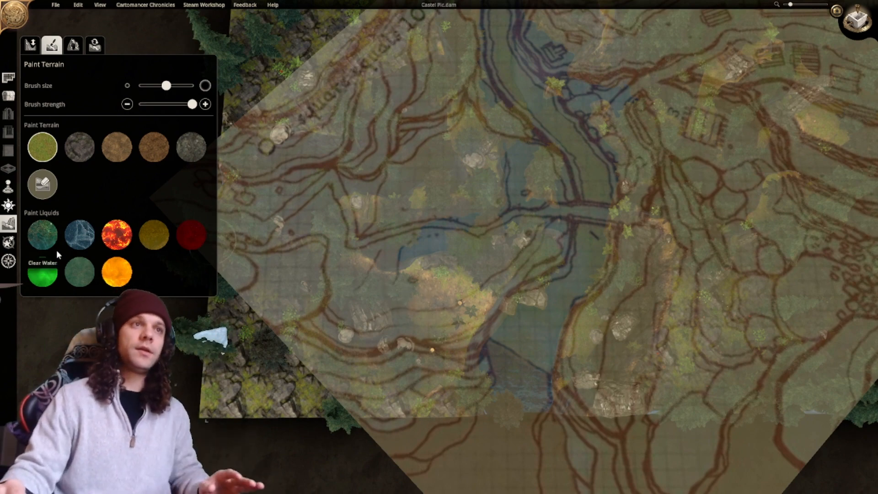
{"action": "right_click_drag", "start_coordinate": [377, 274], "coordinate": [366, 307]}
{"action": "mouse_move", "coordinate": [366, 307]}
{"action": "middle_mouse_down"}
{"action": "mouse_move", "coordinate": [457, 302]}
{"action": "mouse_move", "coordinate": [503, 311]}
{"action": "mouse_move", "coordinate": [310, 269]}
{"action": "mouse_move", "coordinate": [425, 288]}
{"action": "mouse_move", "coordinate": [413, 259]}
{"action": "mouse_move", "coordinate": [453, 255]}
{"action": "mouse_move", "coordinate": [440, 279]}
{"action": "mouse_move", "coordinate": [355, 229]}
{"action": "mouse_move", "coordinate": [512, 234]}
{"action": "mouse_move", "coordinate": [441, 324]}
{"action": "mouse_move", "coordinate": [541, 290]}
{"action": "mouse_move", "coordinate": [476, 295]}
{"action": "mouse_move", "coordinate": [453, 311]}
{"action": "mouse_move", "coordinate": [483, 232]}
{"action": "mouse_move", "coordinate": [460, 136]}
{"action": "mouse_move", "coordinate": [443, 173]}
{"action": "mouse_move", "coordinate": [451, 218]}
{"action": "mouse_move", "coordinate": [219, 109]}
{"action": "middle_mouse_up"}
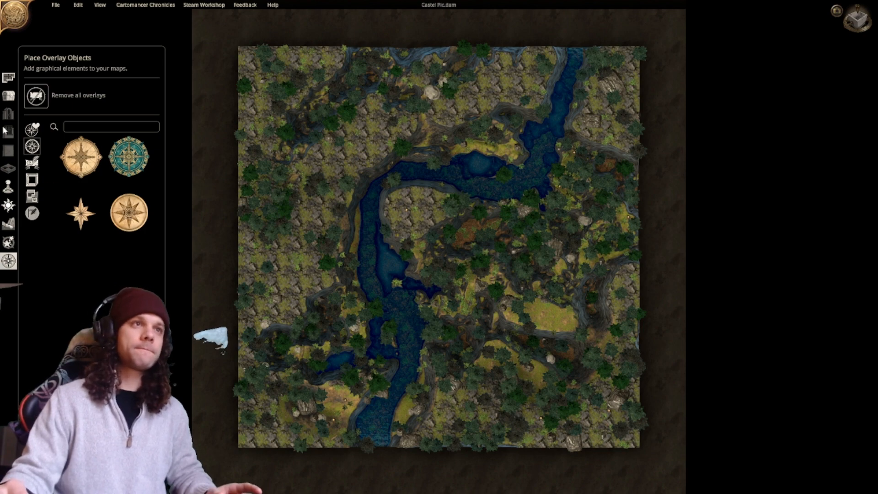
Flatten the terrain on the west bank of the lower river, filling the side channels to form a level grassy terrace.
{"action": "left_click", "coordinate": [9, 224]}
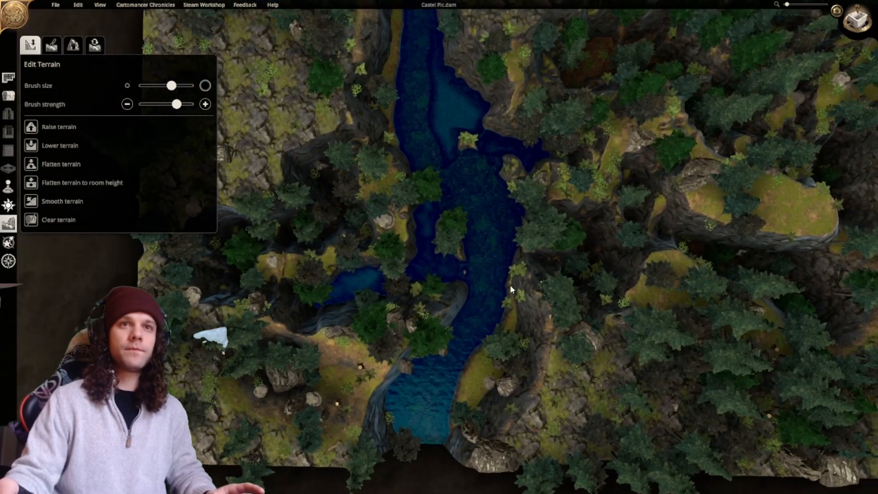
{"action": "right_click_drag", "start_coordinate": [509, 285], "coordinate": [479, 305]}
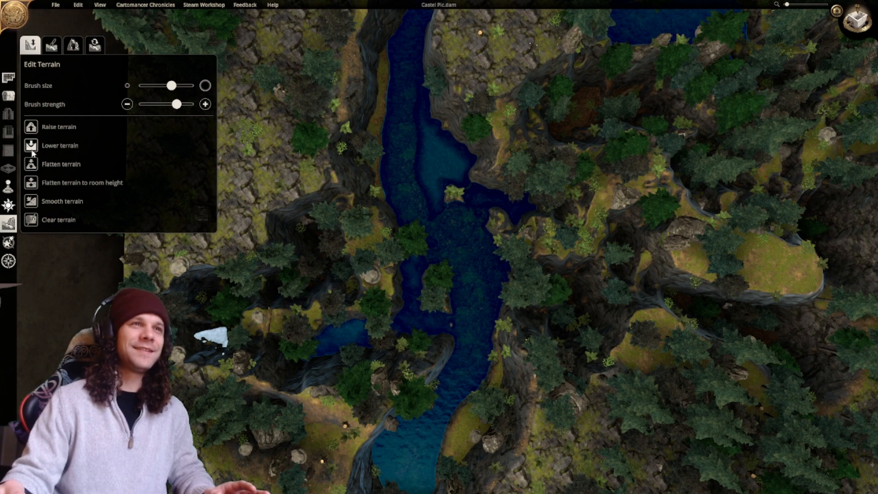
{"action": "left_click", "coordinate": [31, 145]}
{"action": "right_click_drag", "start_coordinate": [430, 197], "coordinate": [380, 172]}
{"action": "right_click_drag", "start_coordinate": [388, 222], "coordinate": [368, 236]}
{"action": "left_click", "coordinate": [32, 164]}
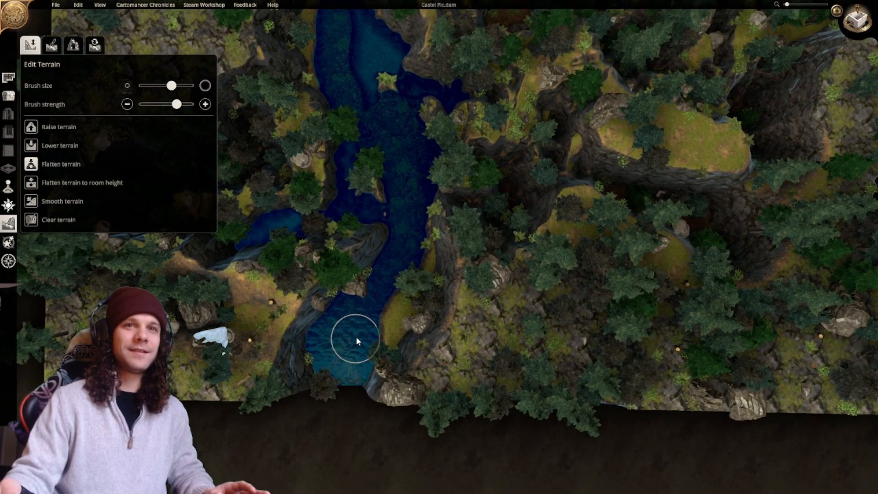
{"action": "mouse_move", "coordinate": [392, 220]}
{"action": "right_mouse_down"}
{"action": "mouse_move", "coordinate": [379, 286]}
{"action": "mouse_move", "coordinate": [390, 290]}
{"action": "mouse_move", "coordinate": [397, 315]}
{"action": "right_mouse_up"}
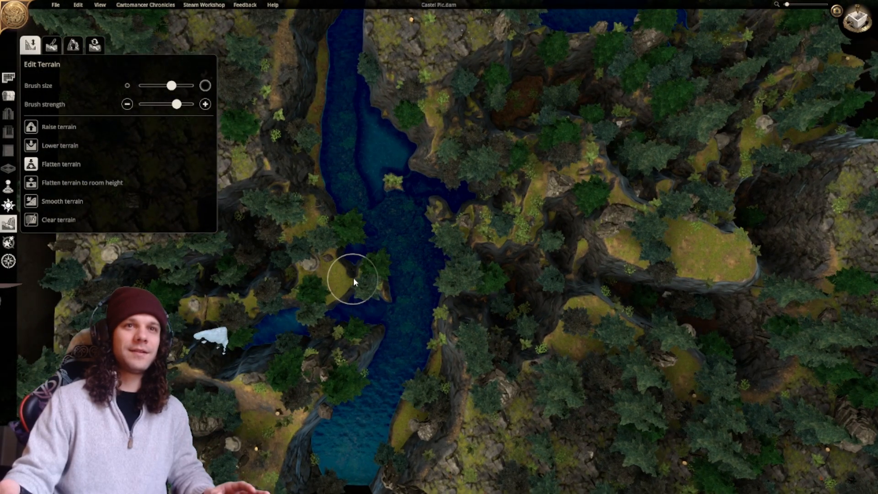
{"action": "mouse_move", "coordinate": [354, 277]}
{"action": "left_mouse_down"}
{"action": "mouse_move", "coordinate": [338, 243]}
{"action": "mouse_move", "coordinate": [355, 311]}
{"action": "mouse_move", "coordinate": [265, 333]}
{"action": "mouse_move", "coordinate": [296, 324]}
{"action": "left_mouse_up"}
{"action": "mouse_move", "coordinate": [334, 273]}
{"action": "right_mouse_down"}
{"action": "mouse_move", "coordinate": [295, 315]}
{"action": "mouse_move", "coordinate": [298, 356]}
{"action": "right_mouse_up"}
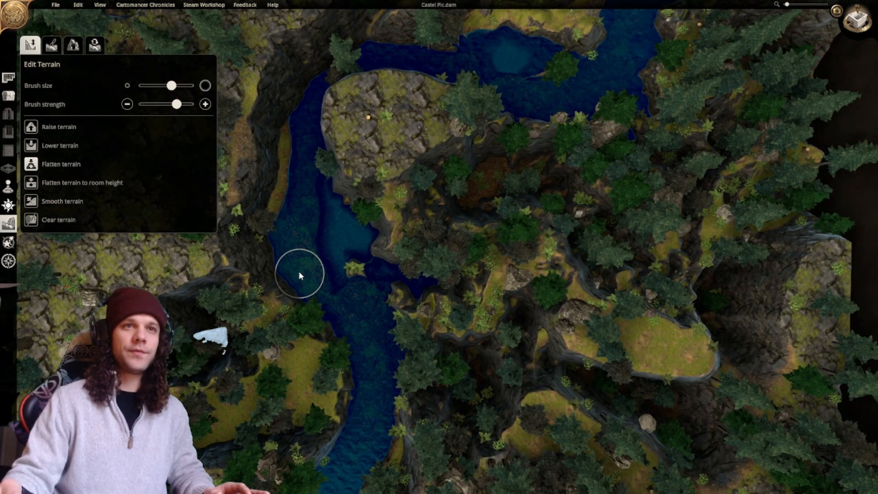
Flatten a long grassy strip along the west river bank opposite the rocky hill, extending it down toward the lower terrace.
{"action": "mouse_move", "coordinate": [284, 191]}
{"action": "left_mouse_down"}
{"action": "mouse_move", "coordinate": [274, 195]}
{"action": "mouse_move", "coordinate": [293, 290]}
{"action": "mouse_move", "coordinate": [283, 292]}
{"action": "mouse_move", "coordinate": [308, 323]}
{"action": "left_mouse_up"}
{"action": "right_click_drag", "start_coordinate": [284, 237], "coordinate": [309, 290]}
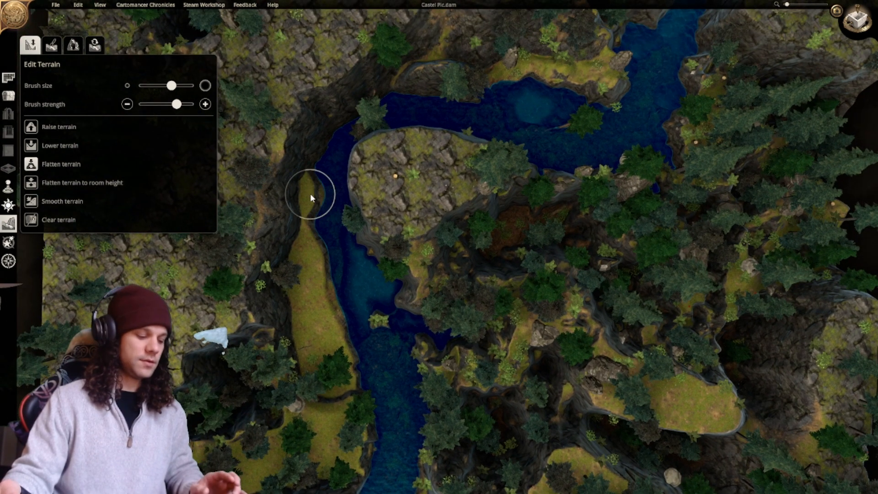
{"action": "mouse_move", "coordinate": [309, 193]}
{"action": "left_mouse_down"}
{"action": "mouse_move", "coordinate": [310, 295]}
{"action": "mouse_move", "coordinate": [336, 369]}
{"action": "left_mouse_up"}
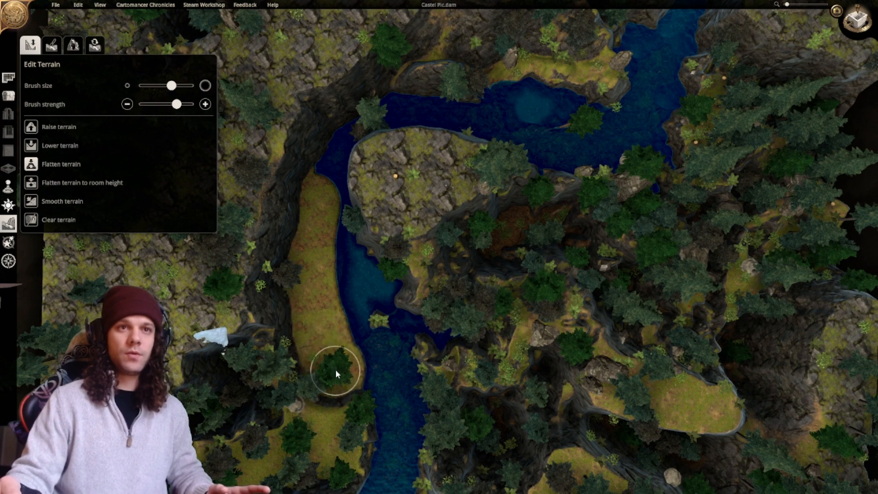
Flatten the river side of the new strip and the pool beside the rocky hill to riverbed level, widening the channel.
{"action": "right_click_drag", "start_coordinate": [336, 369], "coordinate": [330, 254]}
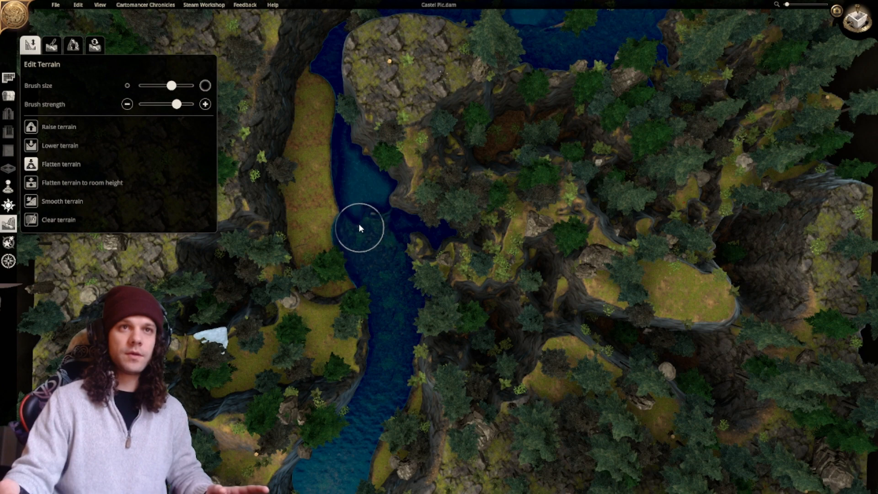
{"action": "left_click_drag", "start_coordinate": [345, 192], "coordinate": [340, 169]}
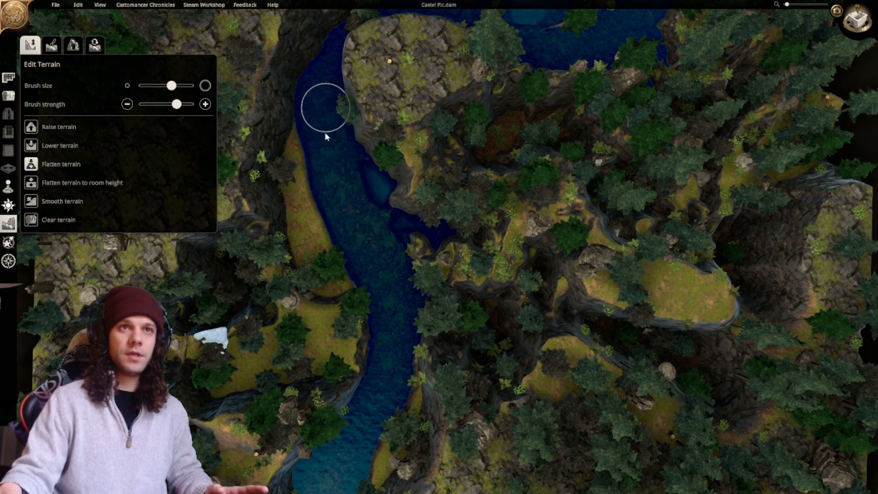
{"action": "right_click_drag", "start_coordinate": [325, 104], "coordinate": [388, 289]}
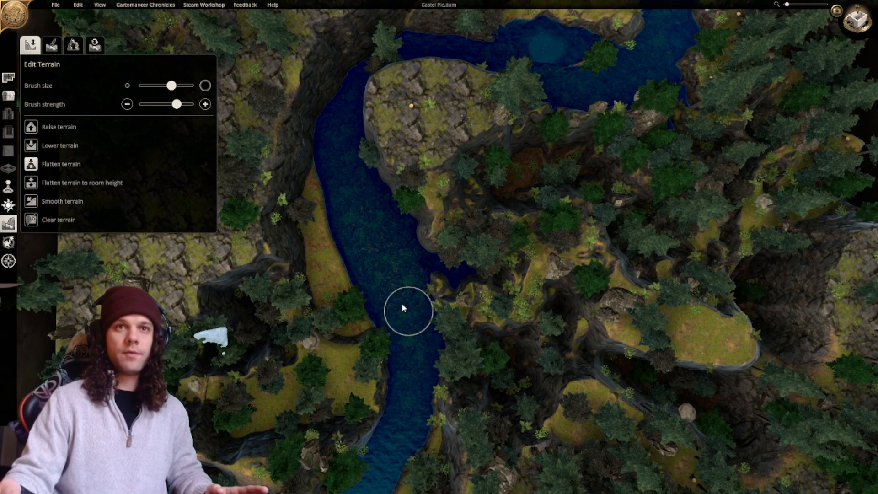
Flatten the east bank just below the rocky hill, filling the side inlet and forming a level grassy shelf.
{"action": "right_click_drag", "start_coordinate": [402, 302], "coordinate": [305, 290]}
{"action": "mouse_move", "coordinate": [383, 273]}
{"action": "left_mouse_down"}
{"action": "mouse_move", "coordinate": [399, 284]}
{"action": "mouse_move", "coordinate": [371, 234]}
{"action": "left_mouse_up"}
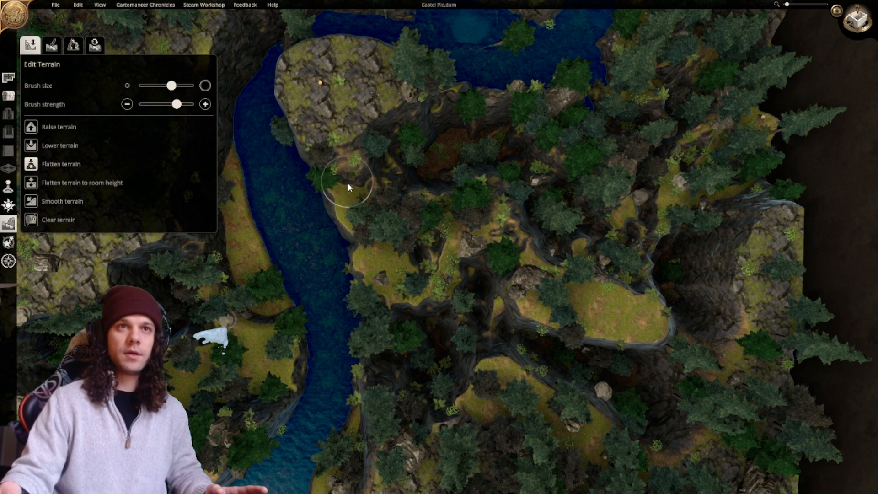
{"action": "mouse_move", "coordinate": [352, 168]}
{"action": "left_mouse_down"}
{"action": "mouse_move", "coordinate": [337, 174]}
{"action": "mouse_move", "coordinate": [348, 231]}
{"action": "mouse_move", "coordinate": [327, 180]}
{"action": "mouse_move", "coordinate": [365, 280]}
{"action": "left_mouse_up"}
Flatten the east bank farther downstream and widen the river mouth by flattening its west bank at the southern map edge.
{"action": "right_click_drag", "start_coordinate": [370, 311], "coordinate": [378, 244]}
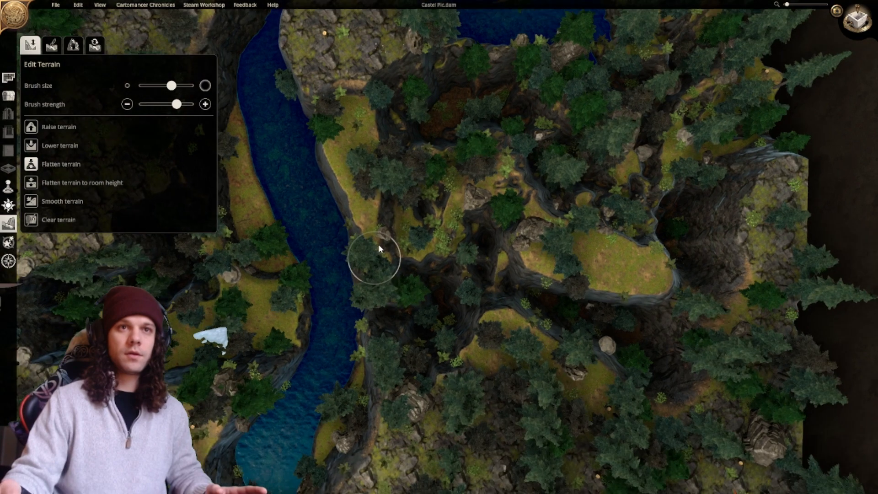
{"action": "left_click_drag", "start_coordinate": [394, 303], "coordinate": [376, 220]}
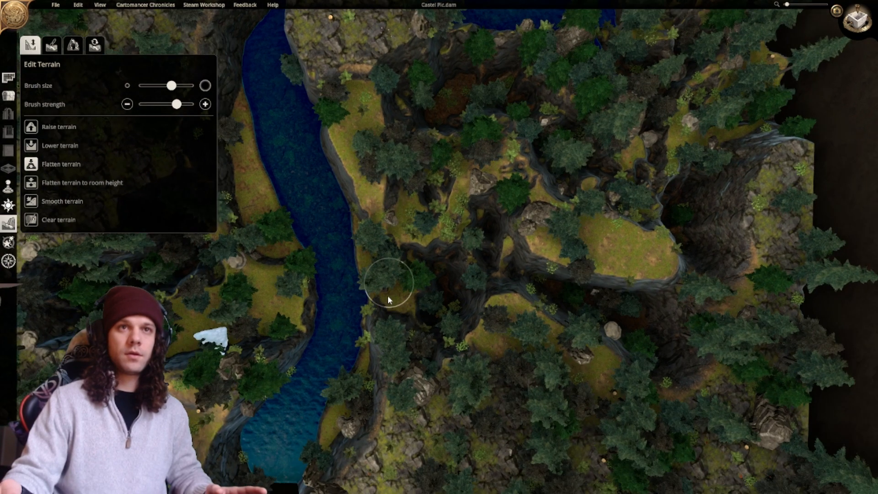
{"action": "mouse_move", "coordinate": [388, 295]}
{"action": "middle_mouse_down"}
{"action": "mouse_move", "coordinate": [394, 254]}
{"action": "mouse_move", "coordinate": [429, 253]}
{"action": "middle_mouse_up"}
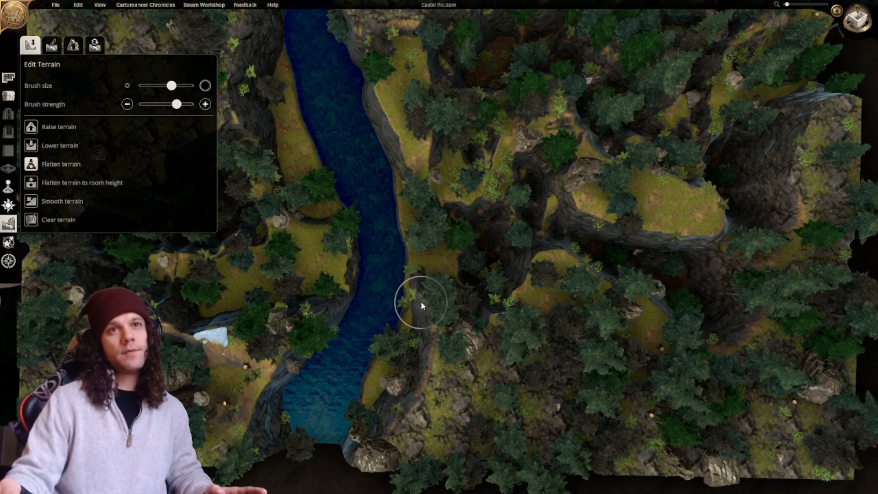
{"action": "mouse_move", "coordinate": [421, 306]}
{"action": "left_mouse_down"}
{"action": "mouse_move", "coordinate": [427, 299]}
{"action": "mouse_move", "coordinate": [412, 320]}
{"action": "left_mouse_up"}
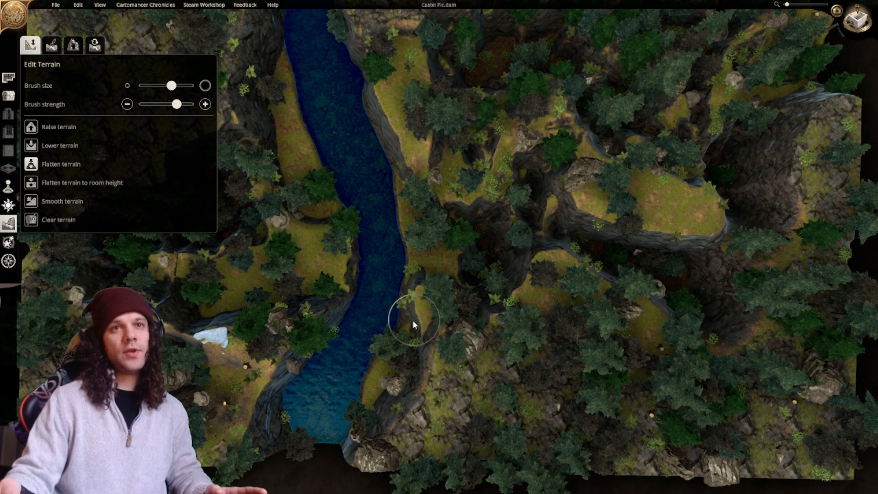
{"action": "mouse_move", "coordinate": [419, 199]}
{"action": "middle_mouse_down"}
{"action": "mouse_move", "coordinate": [455, 170]}
{"action": "mouse_move", "coordinate": [486, 128]}
{"action": "mouse_move", "coordinate": [494, 65]}
{"action": "mouse_move", "coordinate": [461, 147]}
{"action": "mouse_move", "coordinate": [411, 221]}
{"action": "middle_mouse_up"}
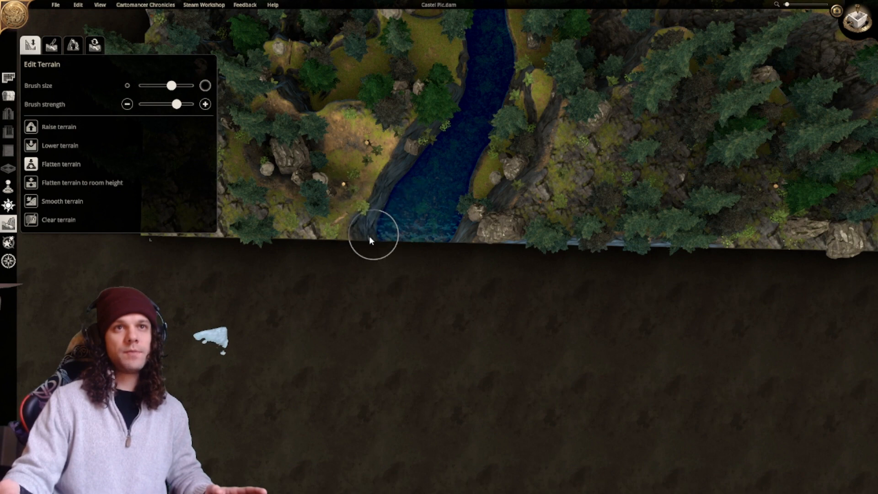
{"action": "mouse_move", "coordinate": [369, 239]}
{"action": "left_mouse_down"}
{"action": "mouse_move", "coordinate": [394, 215]}
{"action": "mouse_move", "coordinate": [361, 249]}
{"action": "left_mouse_up"}
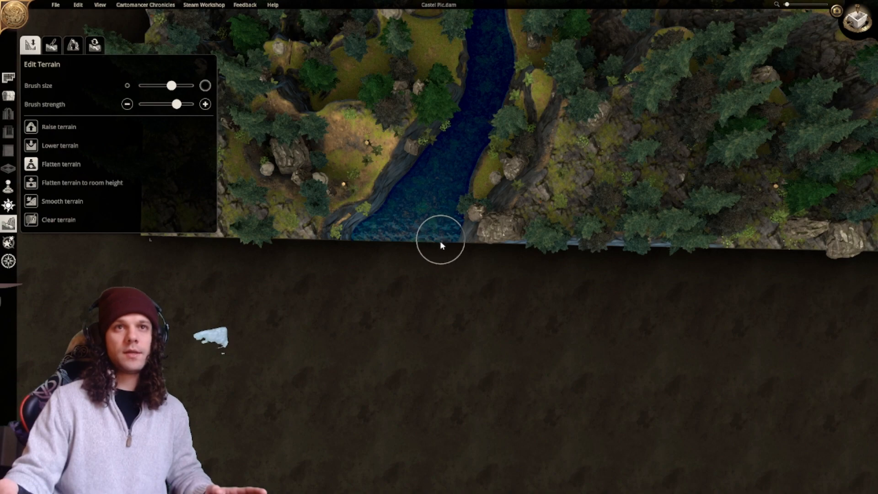
Flatten the outer bank of the upper river bend to riverbed level, widening the channel around the rocky hill.
{"action": "key", "text": "w"}
{"action": "key", "text": "w"}
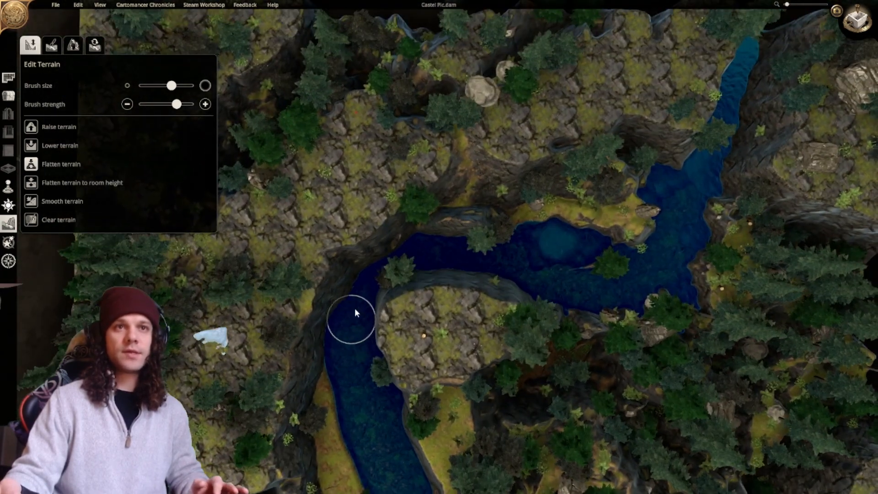
{"action": "mouse_move", "coordinate": [355, 308]}
{"action": "left_mouse_down"}
{"action": "mouse_move", "coordinate": [351, 314]}
{"action": "mouse_move", "coordinate": [360, 276]}
{"action": "mouse_move", "coordinate": [380, 254]}
{"action": "mouse_move", "coordinate": [410, 243]}
{"action": "left_mouse_up"}
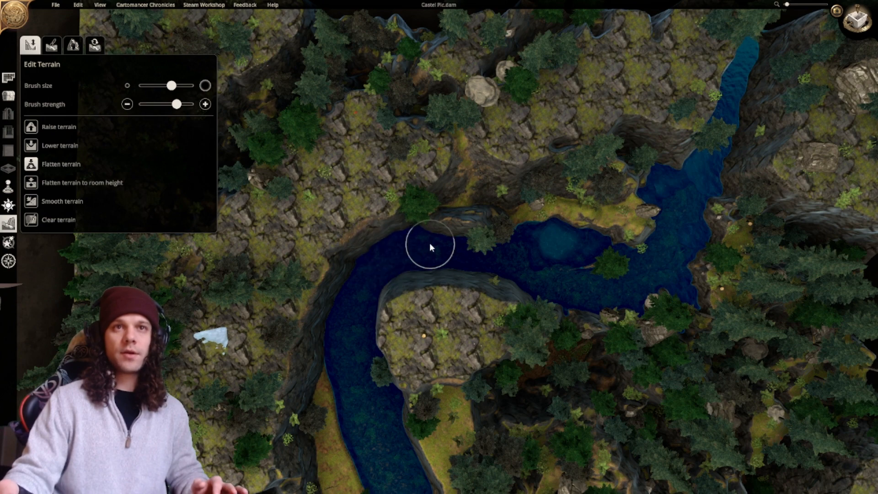
Flatten the north bank just past the upper bend to riverbed level, widening the channel toward the pool.
{"action": "key", "text": "d"}
{"action": "key", "text": "d"}
{"action": "key", "text": "s"}
{"action": "key", "text": "a"}
{"action": "key", "text": "w"}
{"action": "key", "text": "a"}
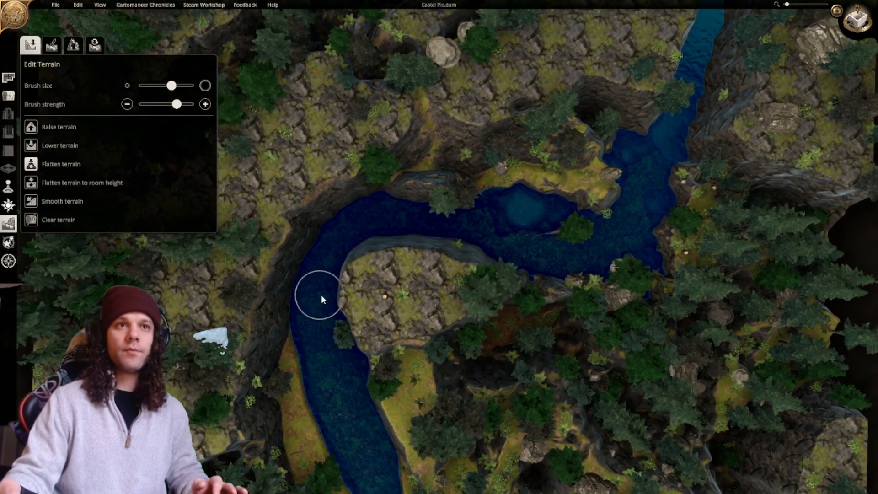
{"action": "key", "text": "w"}
{"action": "key", "text": "a"}
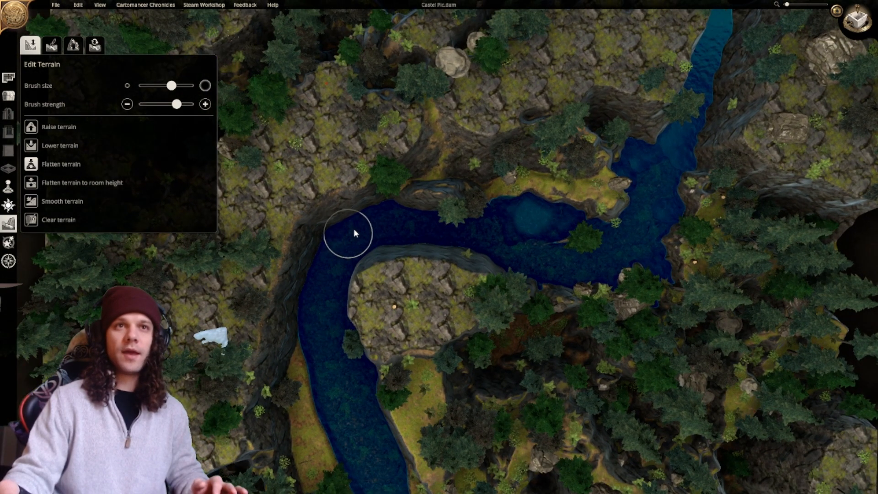
{"action": "key", "text": "d"}
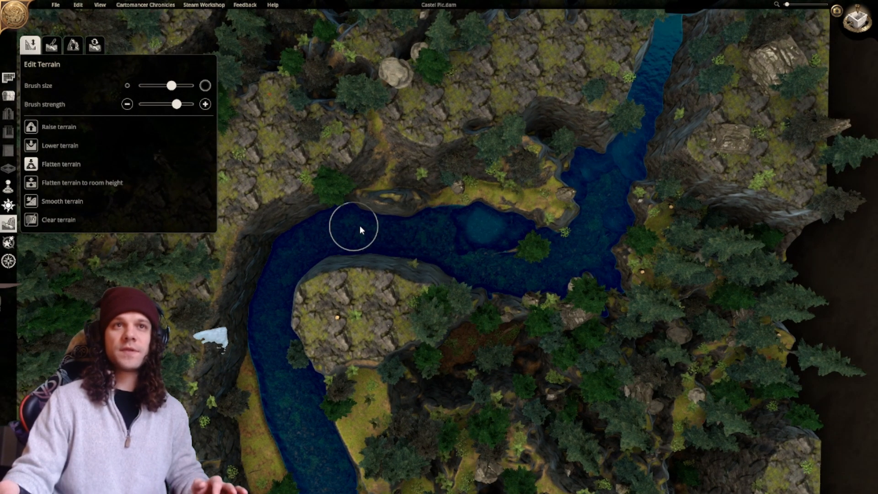
{"action": "key", "text": "s"}
{"action": "key", "text": "d"}
{"action": "key", "text": "a"}
{"action": "mouse_move", "coordinate": [376, 212]}
{"action": "left_mouse_down"}
{"action": "mouse_move", "coordinate": [425, 215]}
{"action": "mouse_move", "coordinate": [381, 214]}
{"action": "mouse_move", "coordinate": [410, 217]}
{"action": "mouse_move", "coordinate": [402, 216]}
{"action": "left_mouse_up"}
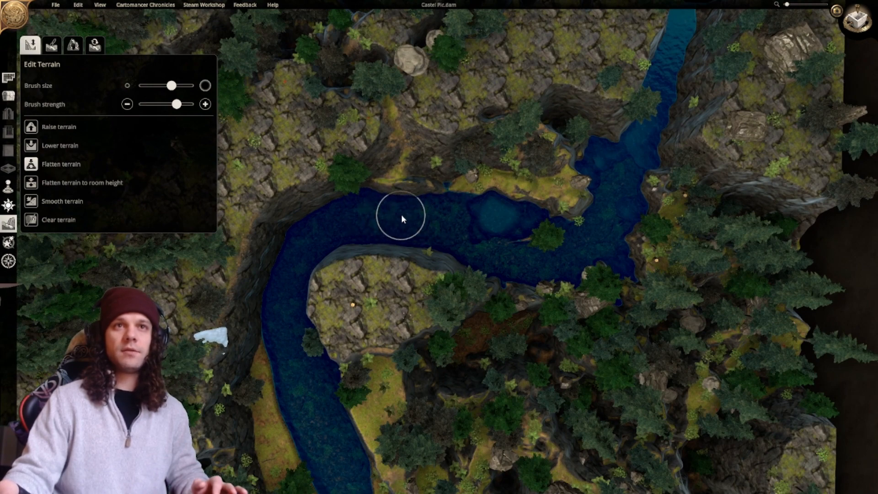
Flatten the rocky hill's top out toward the river bend, and set the terrain brush size and strength to maximum.
{"action": "key", "text": "s"}
{"action": "key", "text": "a"}
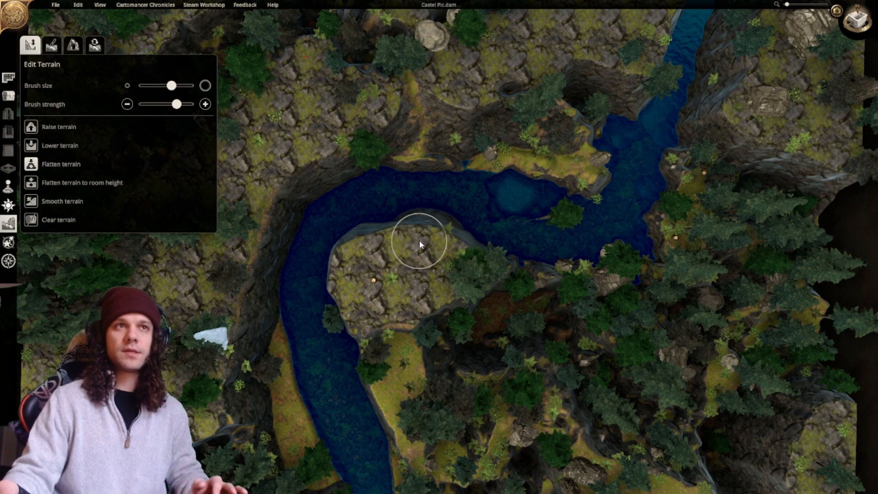
{"action": "mouse_move", "coordinate": [177, 103]}
{"action": "left_mouse_down"}
{"action": "mouse_move", "coordinate": [192, 104]}
{"action": "mouse_move", "coordinate": [192, 86]}
{"action": "left_mouse_up"}
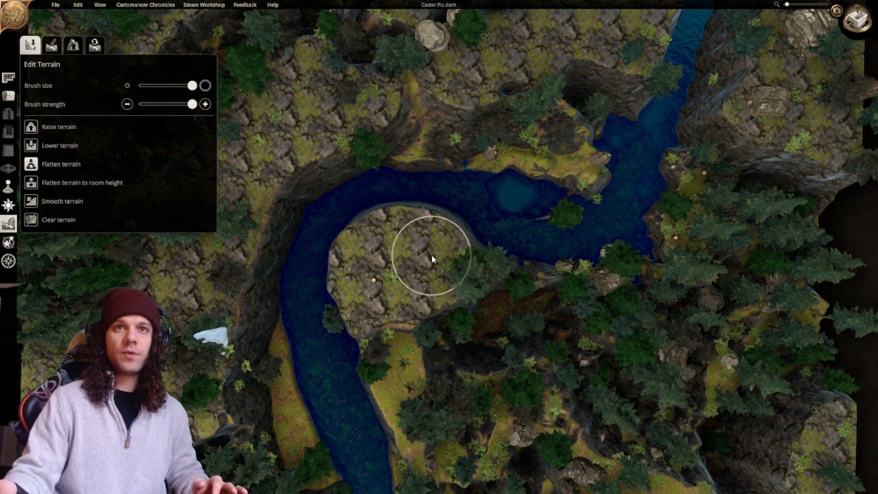
Inspect the reshaped river bend, rocky hill and northwestern cliffs from above and in the tilted view.
{"action": "middle_click_drag", "start_coordinate": [385, 245], "coordinate": [517, 338]}
{"action": "left_click", "coordinate": [858, 19]}
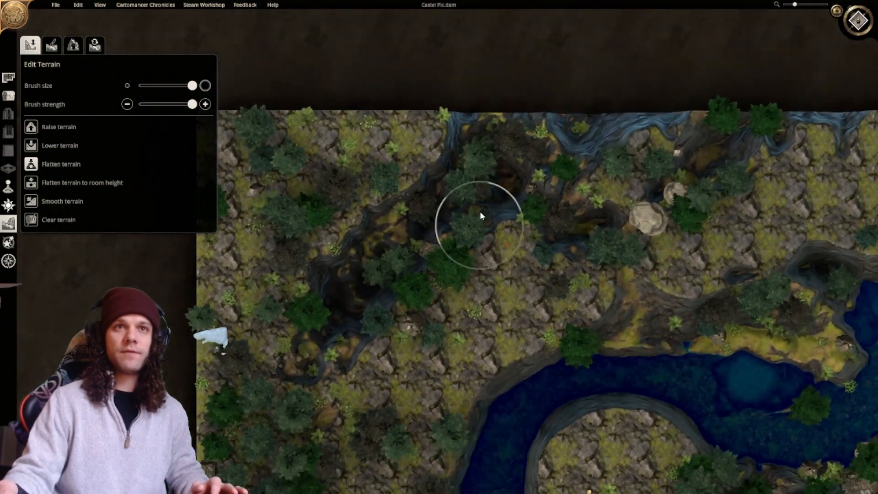
{"action": "scroll", "coordinate": [480, 212], "scroll_direction": "up", "scroll_amount": 10}
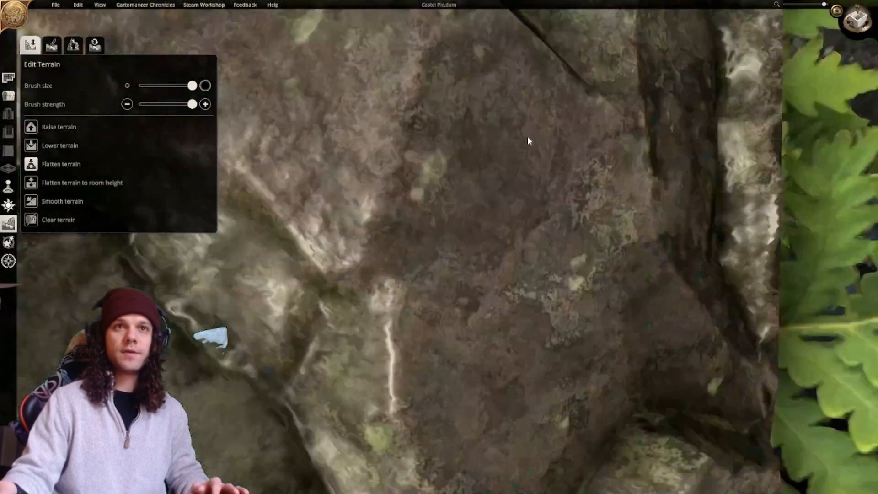
{"action": "scroll", "coordinate": [529, 141], "scroll_direction": "down", "scroll_amount": 8}
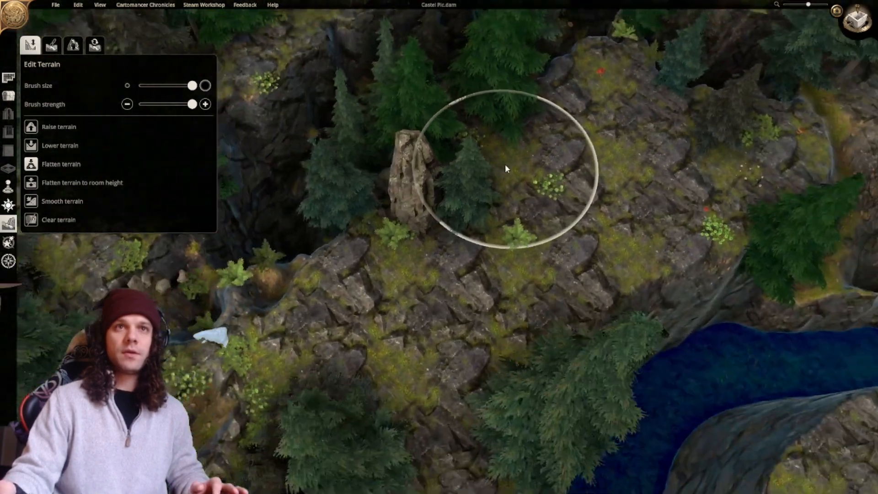
{"action": "scroll", "coordinate": [505, 168], "scroll_direction": "down", "scroll_amount": 3}
{"action": "middle_click_drag", "start_coordinate": [506, 169], "coordinate": [527, 221]}
{"action": "middle_click_drag", "start_coordinate": [412, 171], "coordinate": [492, 301]}
{"action": "middle_click_drag", "start_coordinate": [427, 300], "coordinate": [486, 144]}
{"action": "middle_click_drag", "start_coordinate": [535, 267], "coordinate": [419, 207]}
{"action": "right_click_drag", "start_coordinate": [499, 274], "coordinate": [352, 183]}
{"action": "right_click_drag", "start_coordinate": [476, 258], "coordinate": [388, 119]}
{"action": "key", "text": "d"}
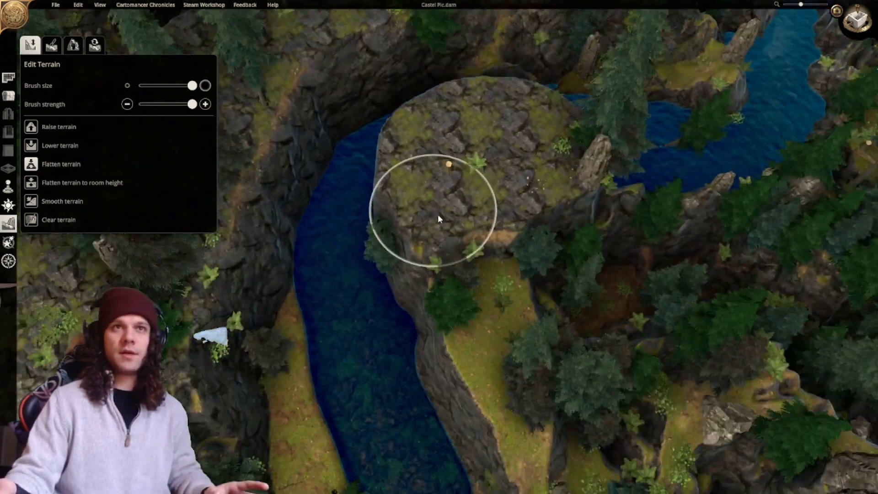
{"action": "key", "text": "s"}
{"action": "key", "text": "a"}
{"action": "key", "text": "w"}
{"action": "key", "text": "a"}
{"action": "key", "text": "w"}
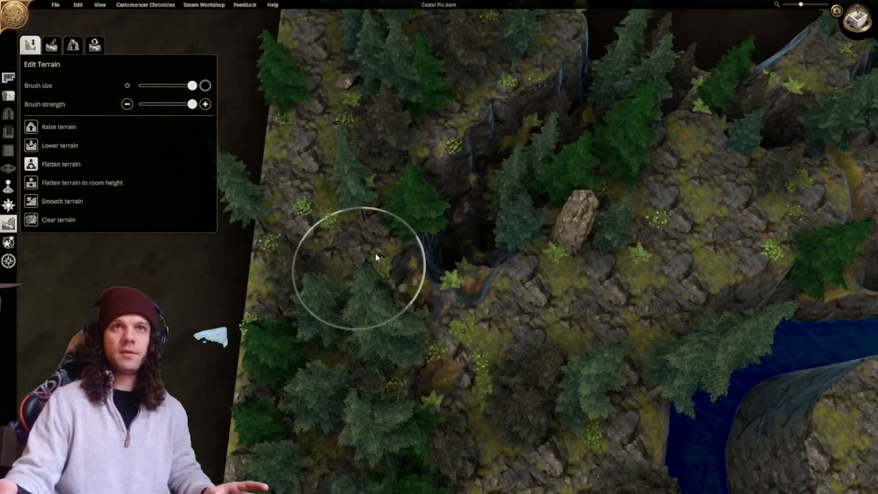
{"action": "key", "text": "d"}
{"action": "key", "text": "s"}
{"action": "middle_click_drag", "start_coordinate": [437, 229], "coordinate": [437, 270]}
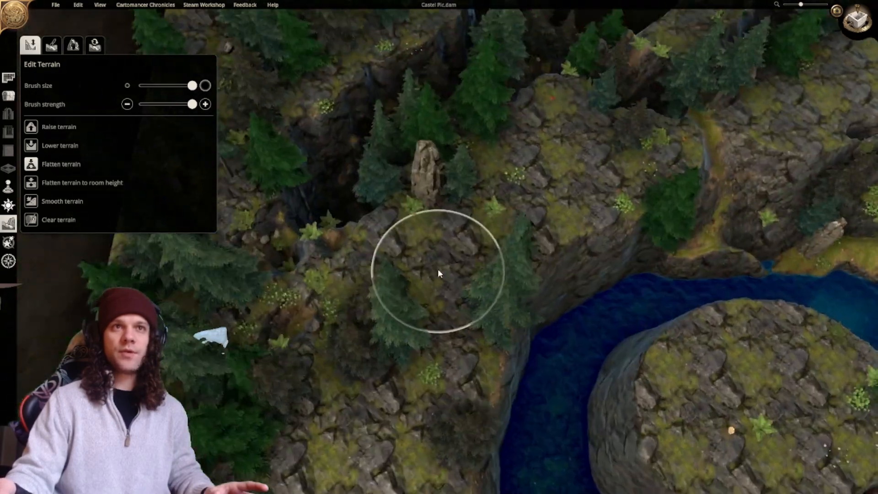
{"action": "mouse_move", "coordinate": [393, 146]}
{"action": "middle_mouse_down"}
{"action": "mouse_move", "coordinate": [527, 267]}
{"action": "mouse_move", "coordinate": [380, 122]}
{"action": "middle_mouse_up"}
{"action": "key", "text": "d"}
{"action": "key", "text": "s"}
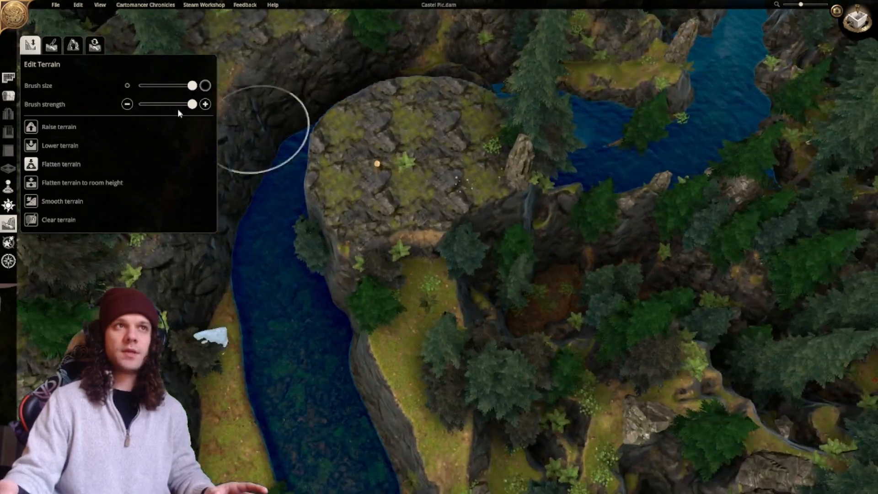
{"action": "left_click", "coordinate": [11, 95]}
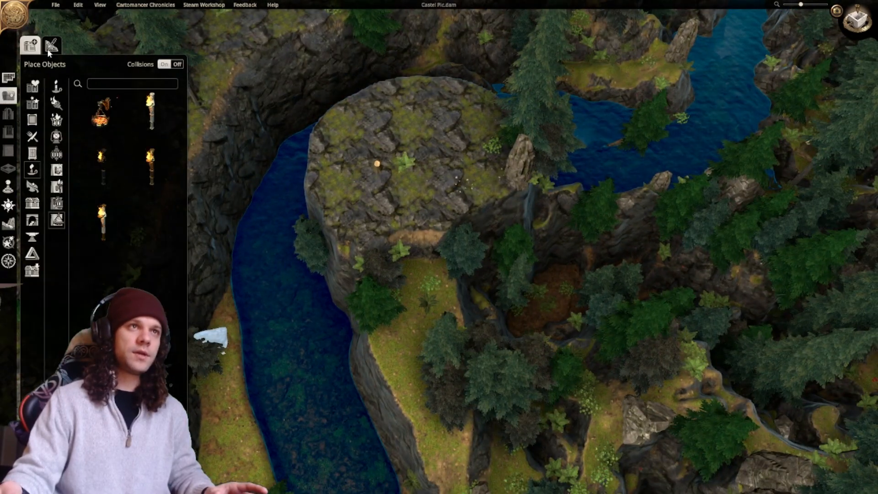
{"action": "left_click", "coordinate": [52, 45]}
{"action": "left_click", "coordinate": [32, 159]}
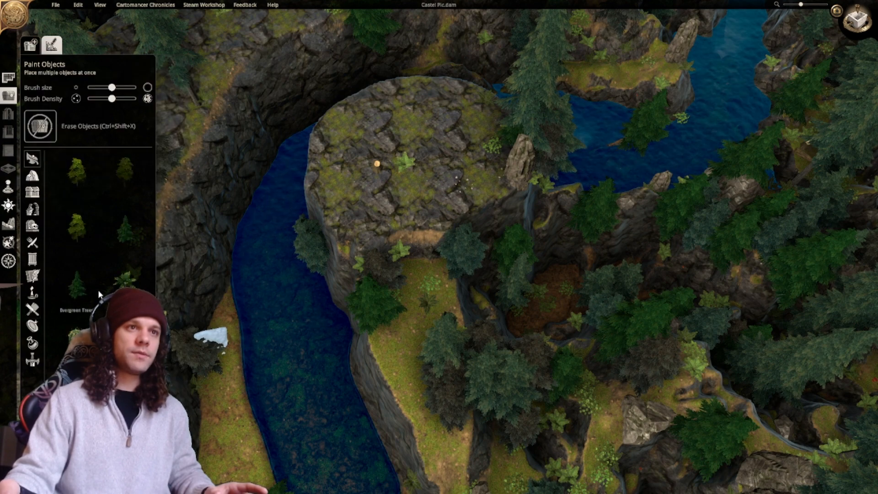
{"action": "scroll", "coordinate": [98, 275], "scroll_direction": "down", "scroll_amount": 5}
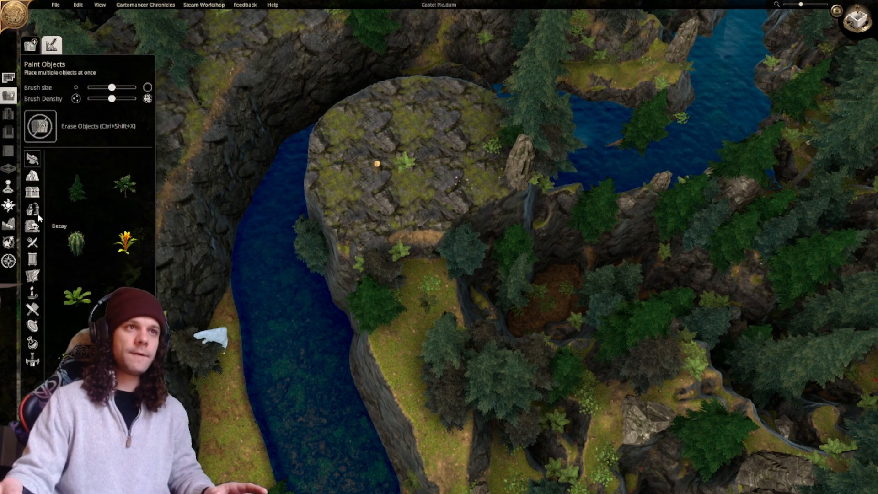
{"action": "left_click", "coordinate": [32, 175]}
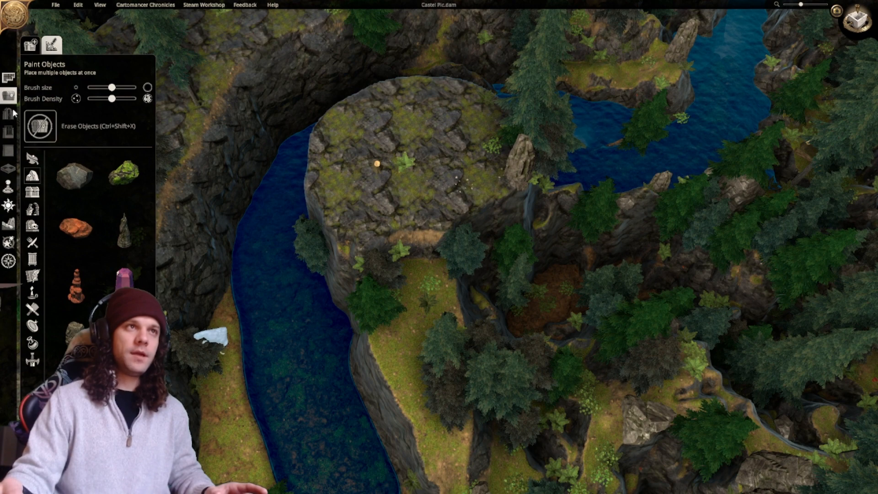
{"action": "left_click", "coordinate": [8, 223]}
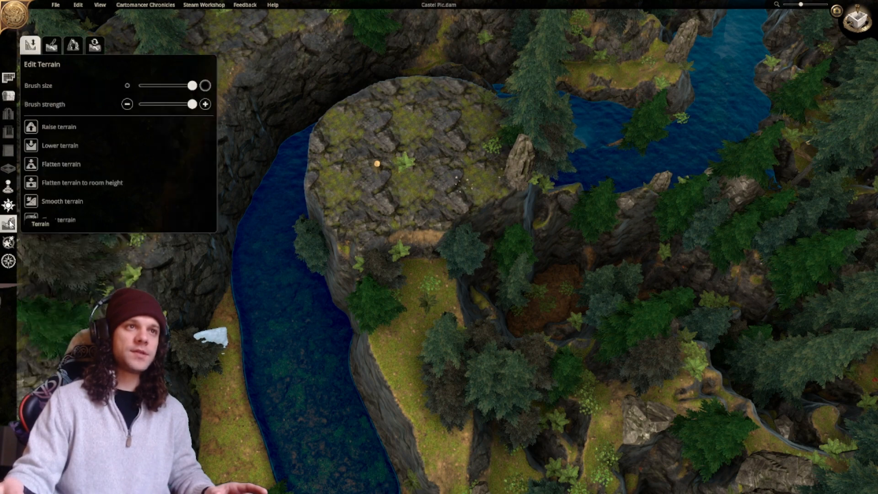
{"action": "key", "text": "d"}
{"action": "middle_click_drag", "start_coordinate": [436, 229], "coordinate": [393, 188]}
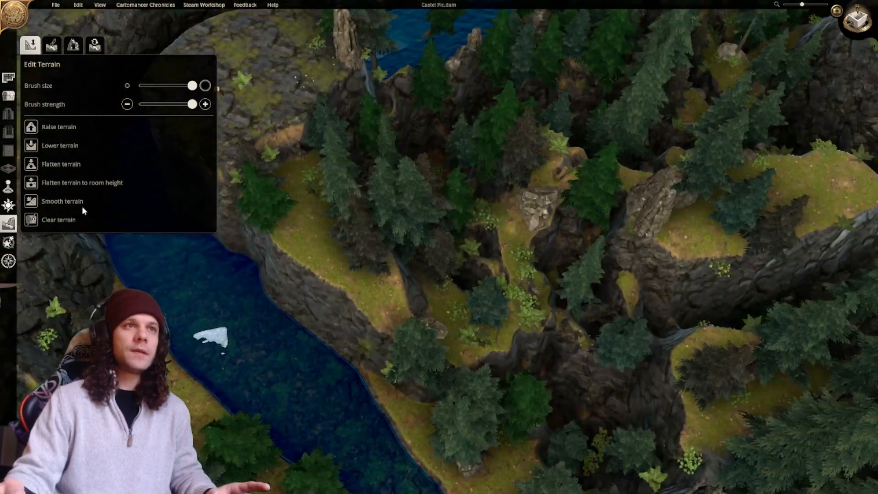
{"action": "middle_click_drag", "start_coordinate": [290, 240], "coordinate": [339, 270]}
{"action": "scroll", "coordinate": [397, 251], "scroll_direction": "down", "scroll_amount": 1}
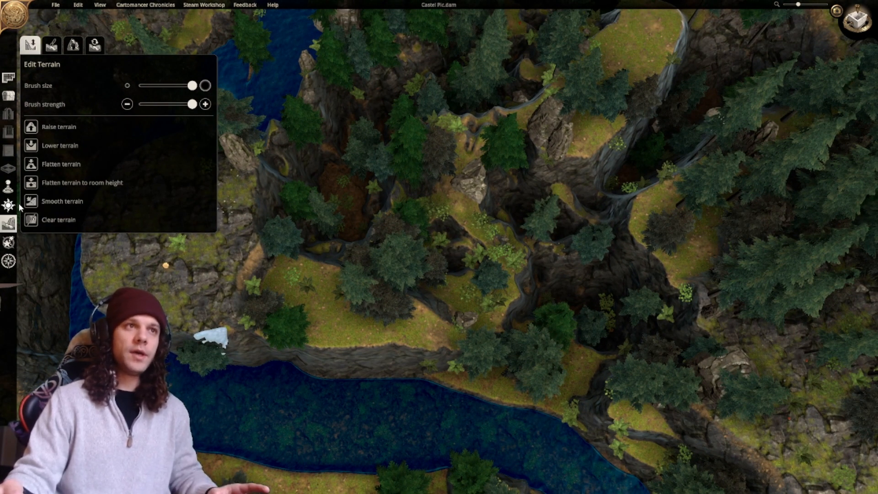
{"action": "left_click", "coordinate": [7, 96]}
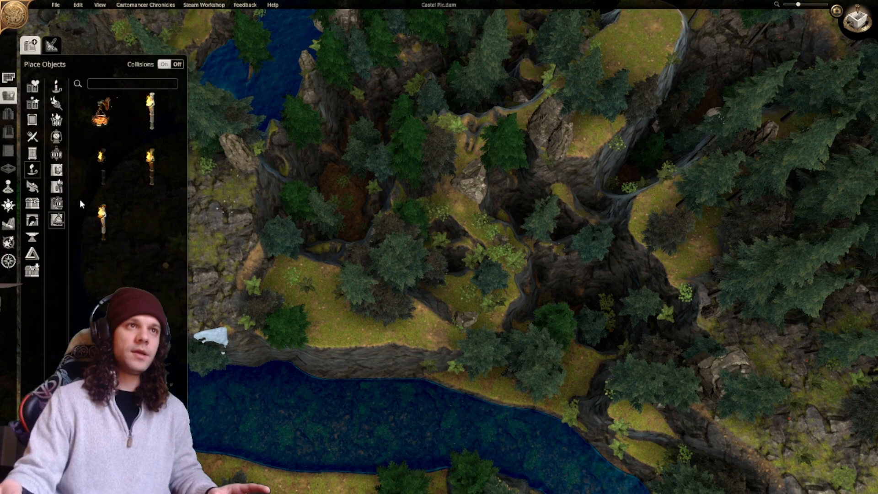
{"action": "left_click", "coordinate": [8, 223]}
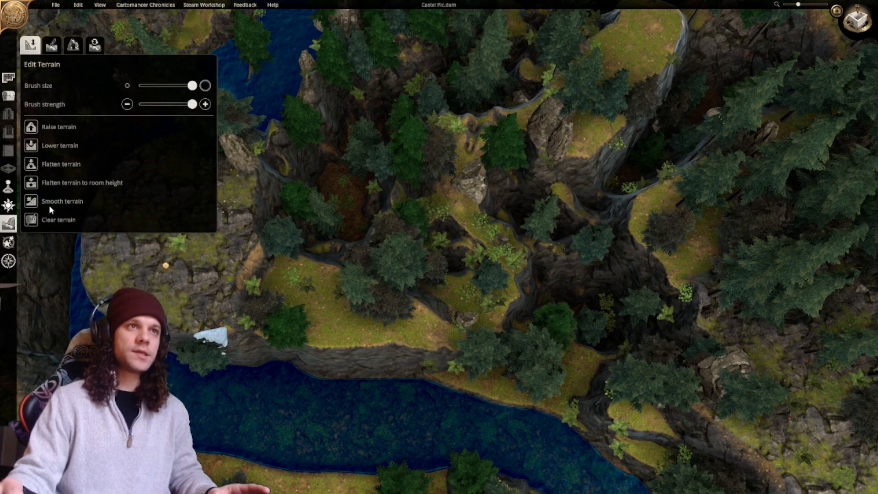
Flatten the wooded ravines beside the rocky hill to the height of the grassy plateau, extending the plateau eastward.
{"action": "left_click", "coordinate": [30, 128]}
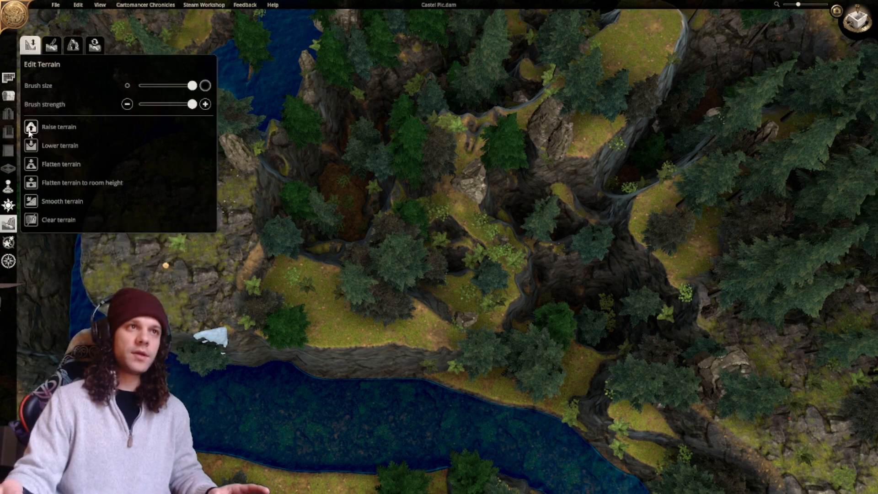
{"action": "left_click", "coordinate": [31, 164]}
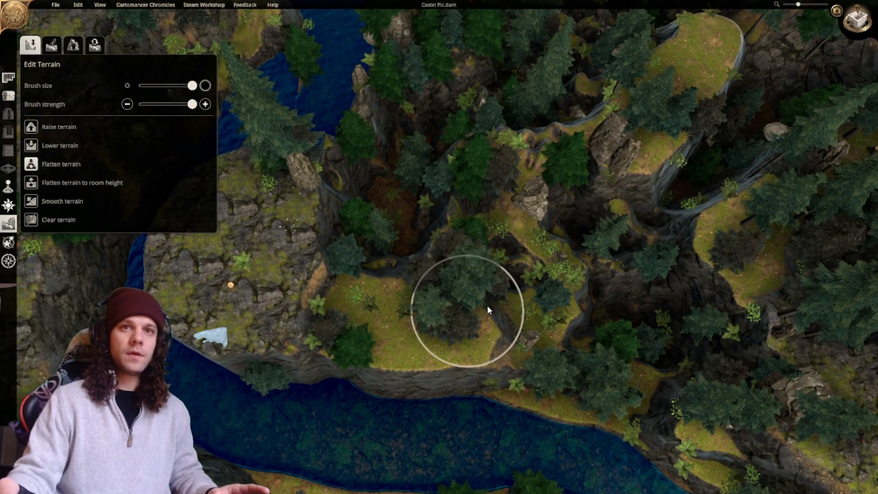
{"action": "mouse_move", "coordinate": [487, 305]}
{"action": "left_mouse_down"}
{"action": "mouse_move", "coordinate": [524, 311]}
{"action": "mouse_move", "coordinate": [492, 268]}
{"action": "mouse_move", "coordinate": [408, 271]}
{"action": "mouse_move", "coordinate": [410, 245]}
{"action": "left_mouse_up"}
{"action": "right_click_drag", "start_coordinate": [409, 246], "coordinate": [396, 311]}
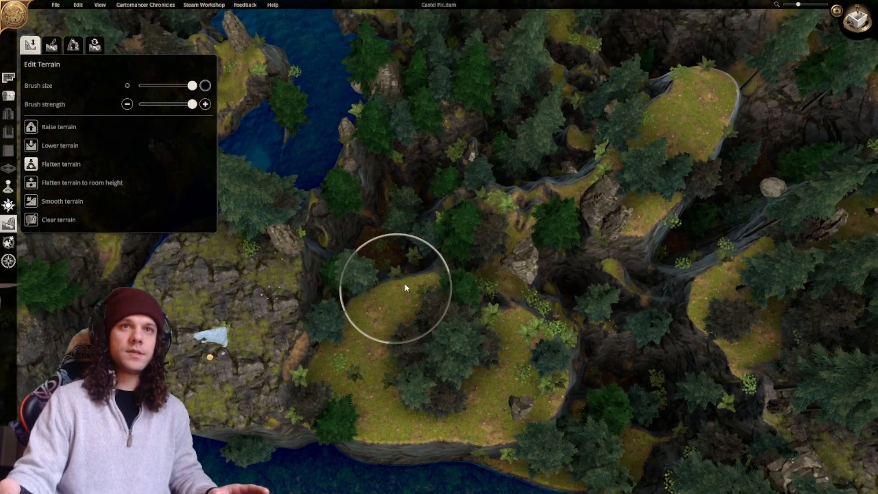
{"action": "right_click_drag", "start_coordinate": [419, 215], "coordinate": [446, 297]}
Extend the flattened grassy plateau north between the rocky hill and the pool, filling the gullies there.
{"action": "mouse_move", "coordinate": [446, 296]}
{"action": "middle_mouse_down"}
{"action": "mouse_move", "coordinate": [351, 267]}
{"action": "mouse_move", "coordinate": [320, 169]}
{"action": "mouse_move", "coordinate": [353, 213]}
{"action": "mouse_move", "coordinate": [352, 296]}
{"action": "middle_mouse_up"}
{"action": "scroll", "coordinate": [319, 169], "scroll_direction": "up", "scroll_amount": 2}
{"action": "scroll", "coordinate": [352, 295], "scroll_direction": "down", "scroll_amount": 2}
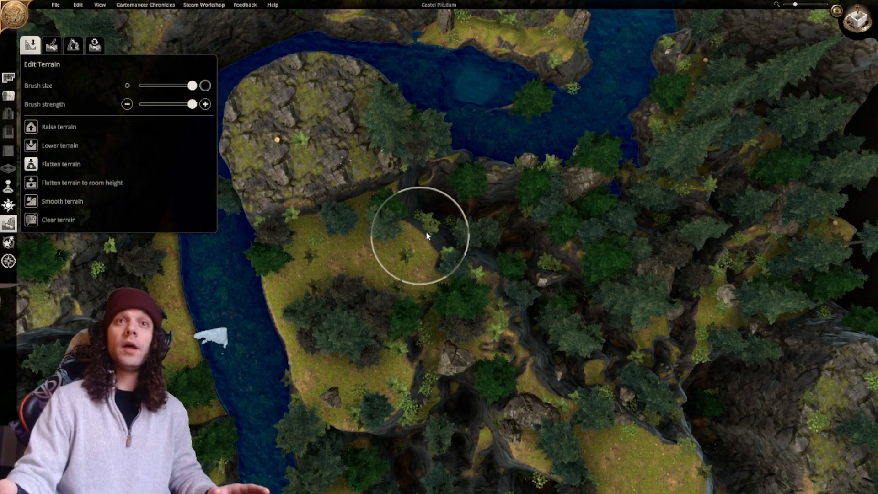
{"action": "middle_click_drag", "start_coordinate": [432, 231], "coordinate": [333, 281]}
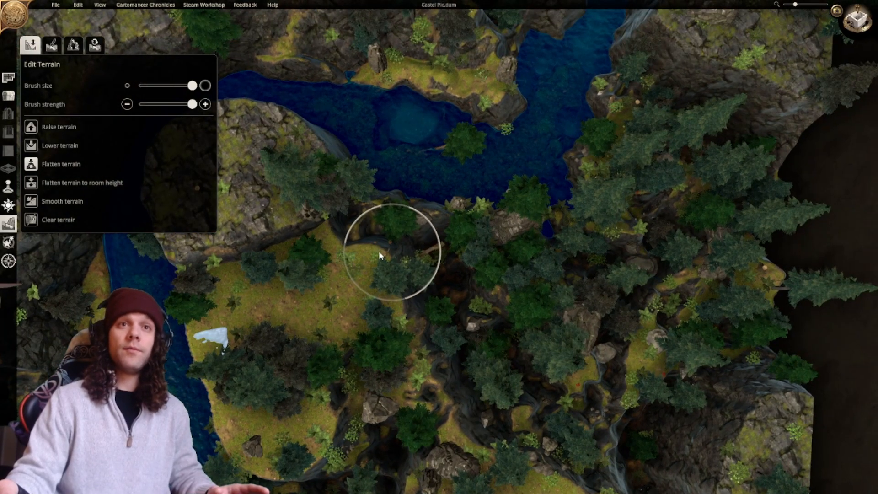
{"action": "mouse_move", "coordinate": [378, 250]}
{"action": "left_mouse_down"}
{"action": "mouse_move", "coordinate": [369, 249]}
{"action": "mouse_move", "coordinate": [430, 263]}
{"action": "left_mouse_up"}
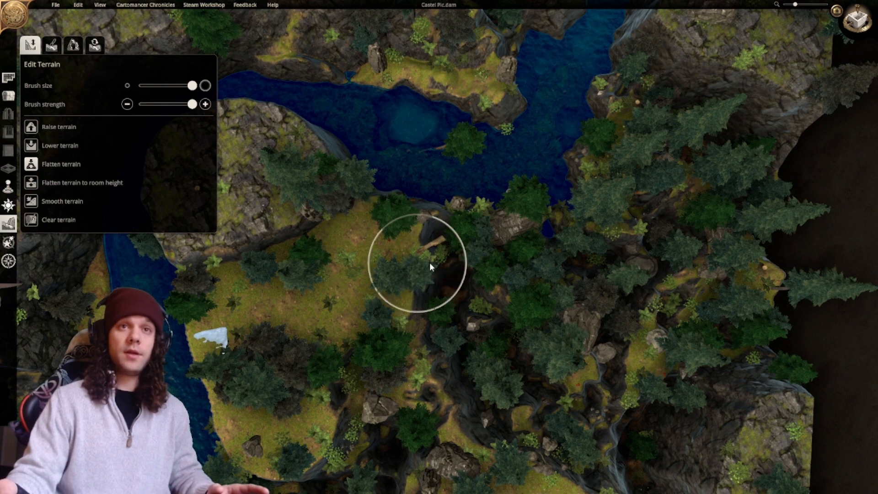
Flatten the wooded ground east along the pool's south bank to the same height as the grassy plateau.
{"action": "middle_click_drag", "start_coordinate": [443, 263], "coordinate": [370, 275]}
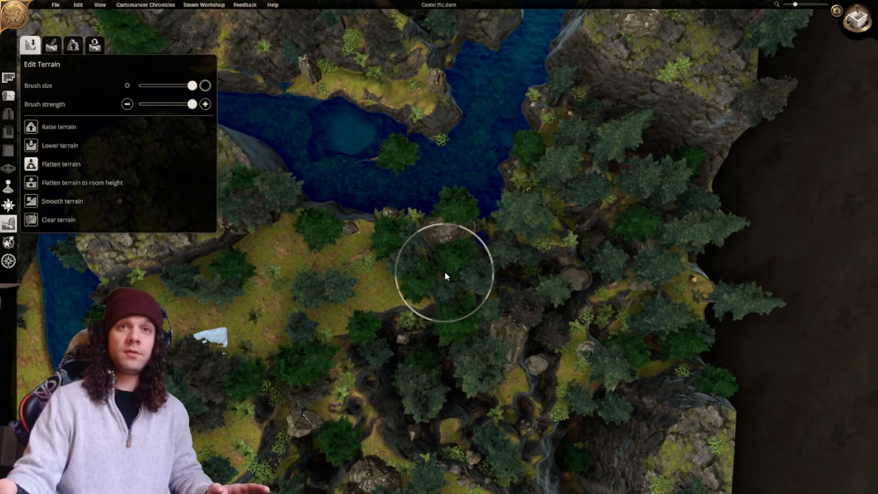
{"action": "middle_click_drag", "start_coordinate": [445, 272], "coordinate": [426, 274]}
{"action": "middle_click_drag", "start_coordinate": [477, 266], "coordinate": [373, 292]}
{"action": "mouse_move", "coordinate": [403, 282]}
{"action": "left_mouse_down"}
{"action": "mouse_move", "coordinate": [394, 282]}
{"action": "mouse_move", "coordinate": [431, 263]}
{"action": "left_mouse_up"}
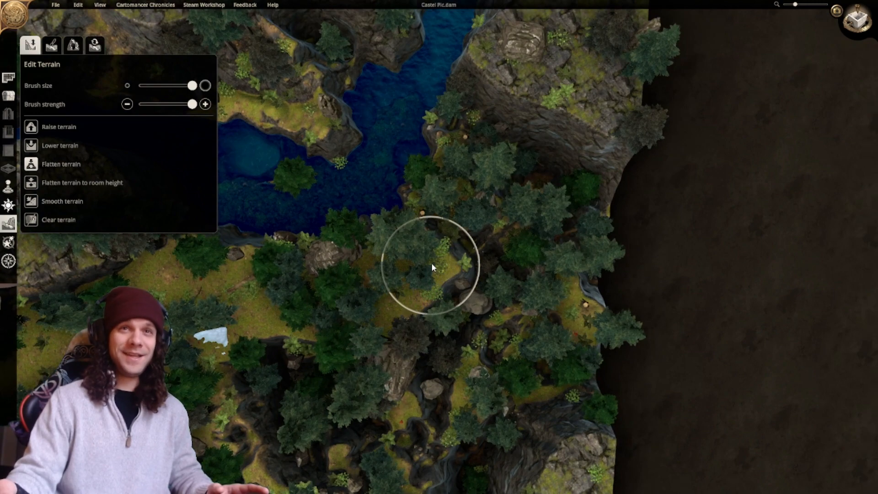
{"action": "mouse_move", "coordinate": [432, 264]}
{"action": "middle_mouse_down"}
{"action": "mouse_move", "coordinate": [318, 330]}
{"action": "mouse_move", "coordinate": [407, 276]}
{"action": "middle_mouse_up"}
Flatten the ravines south and southeast of the plateau, merging the separate grassy ledges into it.
{"action": "mouse_move", "coordinate": [265, 333]}
{"action": "middle_mouse_down"}
{"action": "mouse_move", "coordinate": [328, 293]}
{"action": "mouse_move", "coordinate": [333, 300]}
{"action": "mouse_move", "coordinate": [419, 262]}
{"action": "mouse_move", "coordinate": [415, 305]}
{"action": "mouse_move", "coordinate": [396, 250]}
{"action": "middle_mouse_up"}
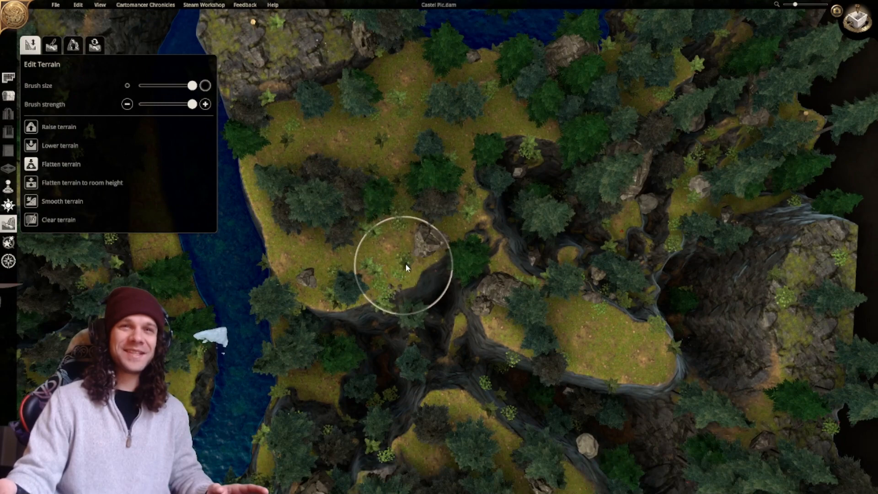
{"action": "middle_click_drag", "start_coordinate": [452, 284], "coordinate": [286, 309]}
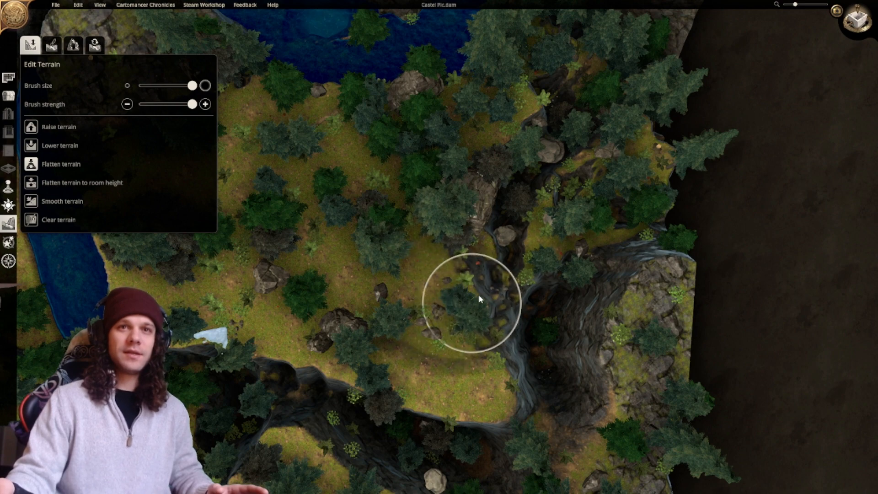
{"action": "middle_click_drag", "start_coordinate": [495, 243], "coordinate": [391, 282]}
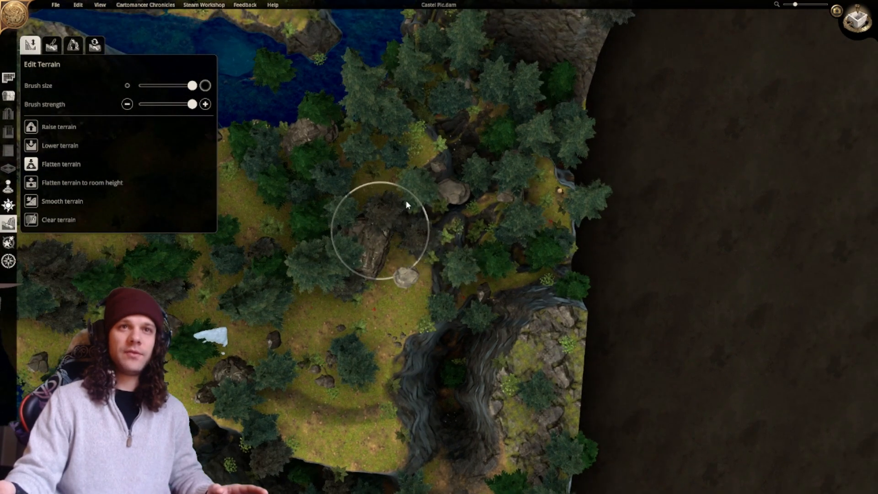
Flatten the wooded ravines near the eastern map edge and below the northeastern cliff to plateau height.
{"action": "mouse_move", "coordinate": [435, 208]}
{"action": "left_mouse_down"}
{"action": "mouse_move", "coordinate": [462, 257]}
{"action": "mouse_move", "coordinate": [522, 246]}
{"action": "mouse_move", "coordinate": [496, 253]}
{"action": "left_mouse_up"}
{"action": "middle_click_drag", "start_coordinate": [490, 255], "coordinate": [387, 296]}
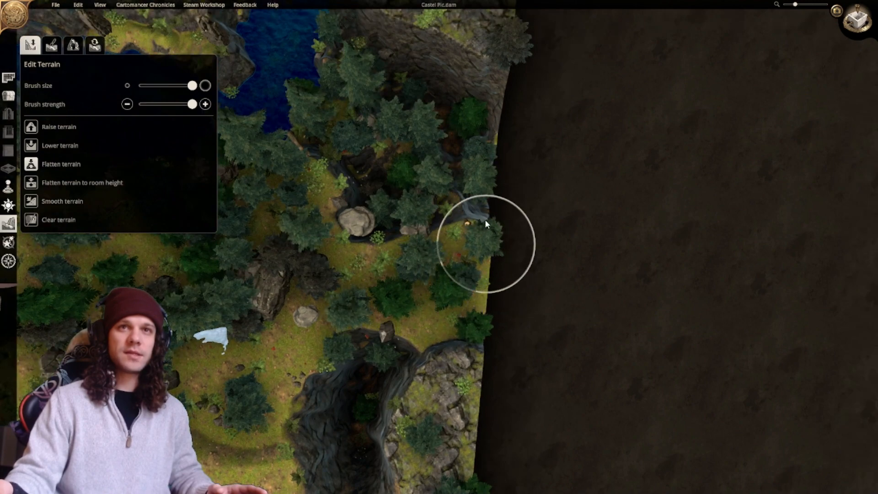
{"action": "middle_click_drag", "start_coordinate": [452, 196], "coordinate": [504, 276]}
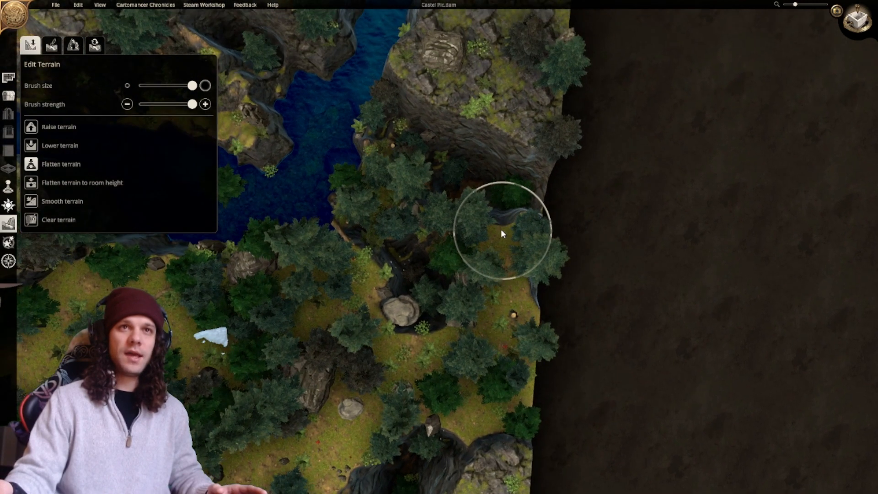
{"action": "mouse_move", "coordinate": [501, 229]}
{"action": "left_mouse_down"}
{"action": "mouse_move", "coordinate": [467, 284]}
{"action": "mouse_move", "coordinate": [405, 299]}
{"action": "mouse_move", "coordinate": [403, 268]}
{"action": "mouse_move", "coordinate": [380, 240]}
{"action": "mouse_move", "coordinate": [389, 191]}
{"action": "mouse_move", "coordinate": [446, 175]}
{"action": "mouse_move", "coordinate": [520, 196]}
{"action": "mouse_move", "coordinate": [408, 151]}
{"action": "left_mouse_up"}
Lower the grassy ledge and slopes inside the gorge beside the plateau's cliff, opening up the gorge.
{"action": "mouse_move", "coordinate": [299, 370]}
{"action": "right_mouse_down"}
{"action": "mouse_move", "coordinate": [535, 161]}
{"action": "mouse_move", "coordinate": [533, 198]}
{"action": "mouse_move", "coordinate": [547, 186]}
{"action": "mouse_move", "coordinate": [568, 112]}
{"action": "mouse_move", "coordinate": [537, 204]}
{"action": "mouse_move", "coordinate": [488, 227]}
{"action": "mouse_move", "coordinate": [457, 310]}
{"action": "mouse_move", "coordinate": [443, 308]}
{"action": "mouse_move", "coordinate": [558, 288]}
{"action": "mouse_move", "coordinate": [480, 317]}
{"action": "mouse_move", "coordinate": [457, 336]}
{"action": "right_mouse_up"}
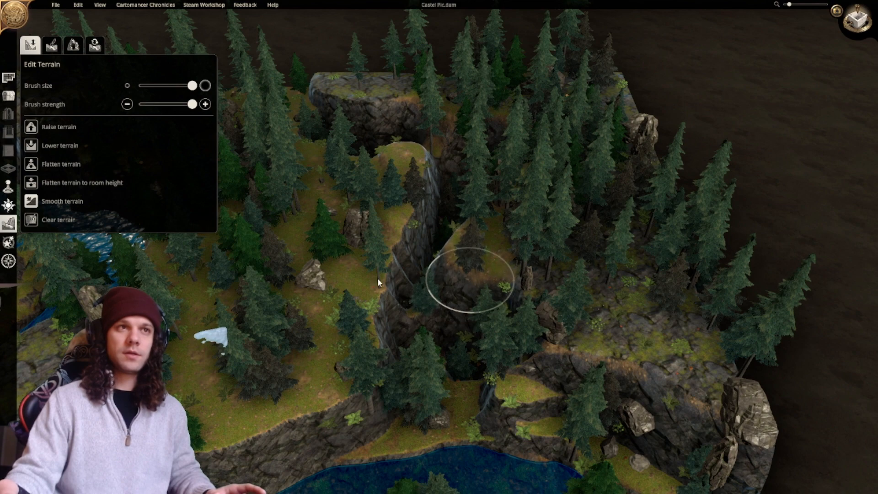
{"action": "left_click", "coordinate": [46, 147]}
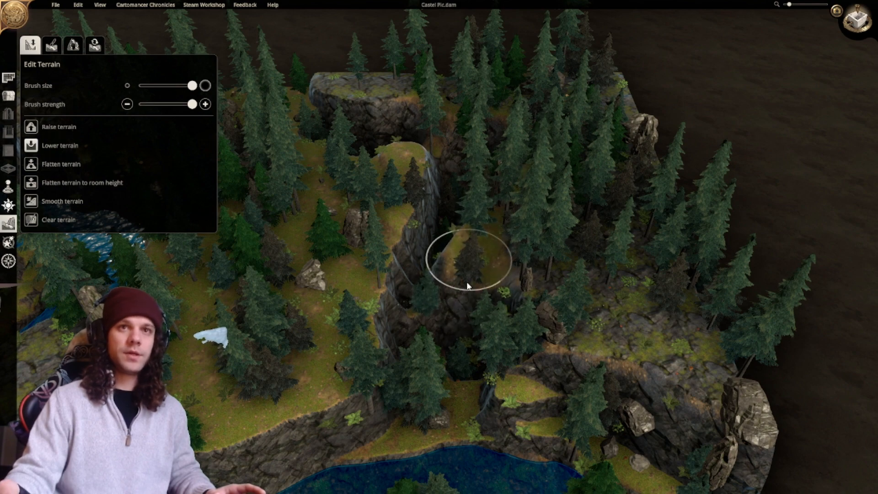
{"action": "mouse_move", "coordinate": [467, 282]}
{"action": "left_mouse_down"}
{"action": "mouse_move", "coordinate": [463, 269]}
{"action": "mouse_move", "coordinate": [443, 325]}
{"action": "left_mouse_up"}
{"action": "scroll", "coordinate": [443, 326], "scroll_direction": "up", "scroll_amount": 2}
{"action": "right_click_drag", "start_coordinate": [442, 325], "coordinate": [499, 267]}
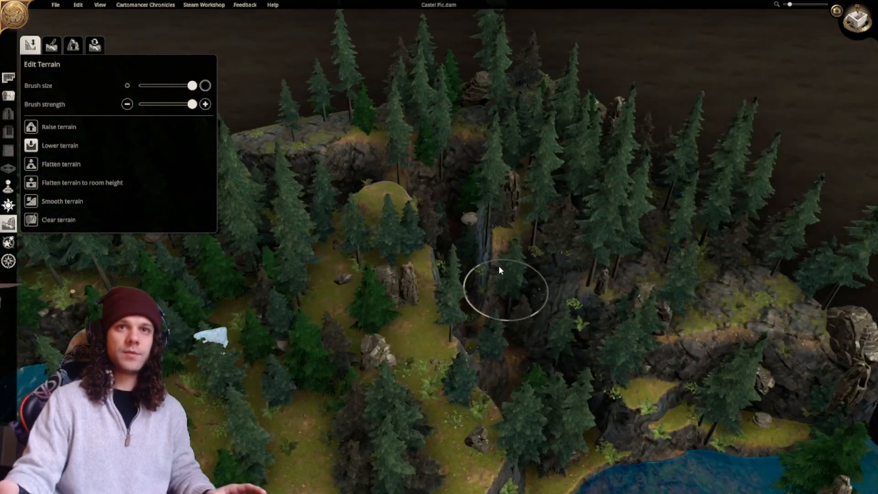
{"action": "left_click_drag", "start_coordinate": [499, 267], "coordinate": [493, 252]}
{"action": "scroll", "coordinate": [492, 247], "scroll_direction": "down", "scroll_amount": 1}
{"action": "mouse_move", "coordinate": [492, 247]}
{"action": "right_mouse_down"}
{"action": "mouse_move", "coordinate": [484, 228]}
{"action": "mouse_move", "coordinate": [457, 260]}
{"action": "mouse_move", "coordinate": [473, 240]}
{"action": "right_mouse_up"}
{"action": "mouse_move", "coordinate": [472, 240]}
{"action": "left_mouse_down"}
{"action": "mouse_move", "coordinate": [484, 196]}
{"action": "mouse_move", "coordinate": [507, 306]}
{"action": "left_mouse_up"}
Lower the remaining ridges in the gorge between the plateau and the rocky outcrop, widening its floor toward the river.
{"action": "middle_click_drag", "start_coordinate": [509, 305], "coordinate": [477, 317]}
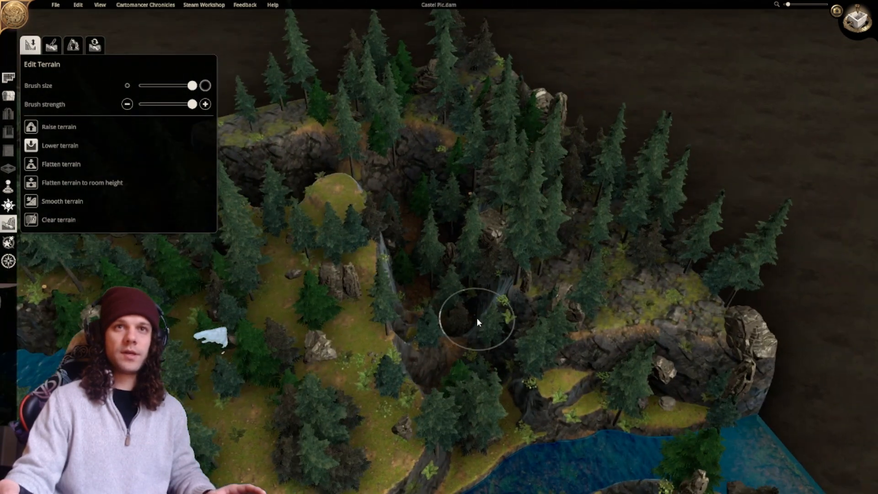
{"action": "scroll", "coordinate": [476, 317], "scroll_direction": "down", "scroll_amount": 1}
{"action": "right_click_drag", "start_coordinate": [476, 318], "coordinate": [512, 328]}
{"action": "mouse_move", "coordinate": [512, 328]}
{"action": "left_mouse_down"}
{"action": "mouse_move", "coordinate": [493, 238]}
{"action": "mouse_move", "coordinate": [509, 326]}
{"action": "left_mouse_up"}
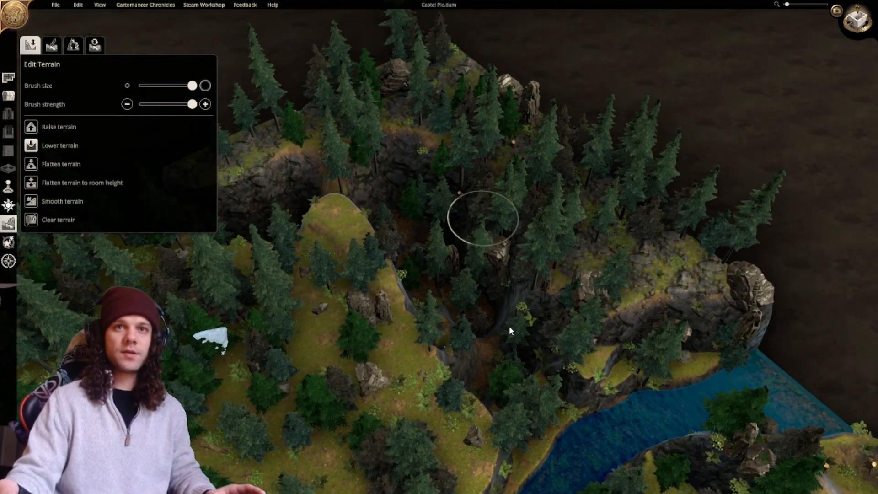
{"action": "middle_click_drag", "start_coordinate": [509, 326], "coordinate": [474, 291]}
{"action": "right_click_drag", "start_coordinate": [474, 291], "coordinate": [507, 299]}
{"action": "left_click_drag", "start_coordinate": [508, 299], "coordinate": [486, 323]}
{"action": "middle_click_drag", "start_coordinate": [486, 323], "coordinate": [437, 315]}
{"action": "right_click_drag", "start_coordinate": [437, 315], "coordinate": [384, 314]}
{"action": "mouse_move", "coordinate": [384, 314]}
{"action": "left_mouse_down"}
{"action": "mouse_move", "coordinate": [387, 306]}
{"action": "mouse_move", "coordinate": [381, 318]}
{"action": "mouse_move", "coordinate": [375, 302]}
{"action": "left_mouse_up"}
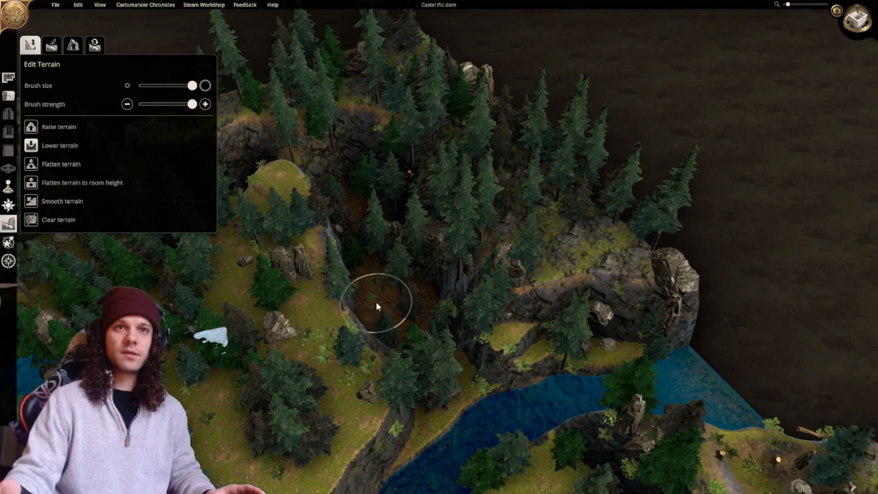
Raise the terrain along the gorge's plateau side, from its river end up to the cliff below the grassy knoll.
{"action": "mouse_move", "coordinate": [376, 302]}
{"action": "right_mouse_down"}
{"action": "mouse_move", "coordinate": [510, 322]}
{"action": "mouse_move", "coordinate": [394, 306]}
{"action": "mouse_move", "coordinate": [401, 316]}
{"action": "right_mouse_up"}
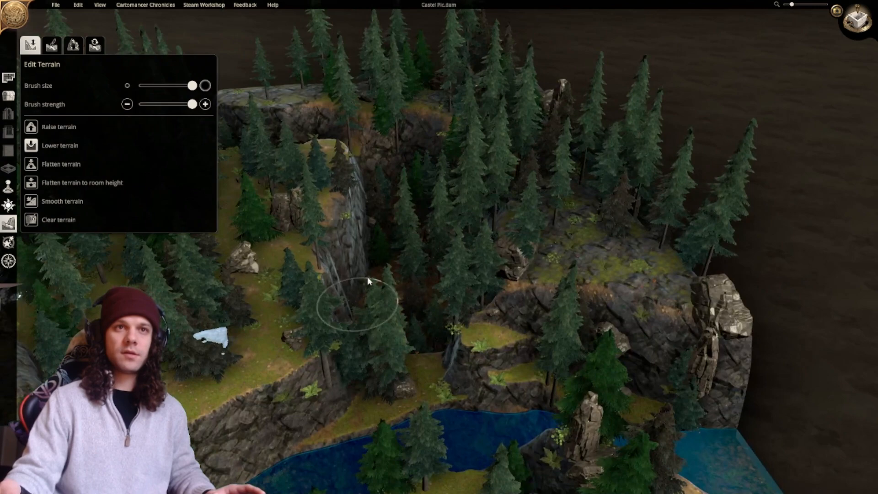
{"action": "right_click_drag", "start_coordinate": [369, 281], "coordinate": [388, 354]}
{"action": "mouse_move", "coordinate": [389, 267]}
{"action": "right_mouse_down"}
{"action": "mouse_move", "coordinate": [434, 311]}
{"action": "mouse_move", "coordinate": [480, 281]}
{"action": "right_mouse_up"}
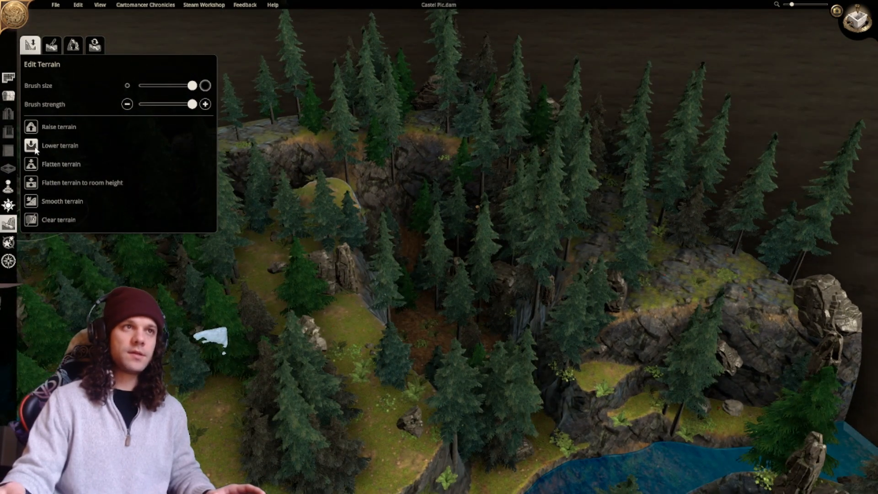
{"action": "left_click", "coordinate": [32, 128]}
{"action": "mouse_move", "coordinate": [409, 246]}
{"action": "left_mouse_down"}
{"action": "mouse_move", "coordinate": [436, 300]}
{"action": "mouse_move", "coordinate": [431, 347]}
{"action": "mouse_move", "coordinate": [519, 407]}
{"action": "mouse_move", "coordinate": [476, 429]}
{"action": "left_mouse_up"}
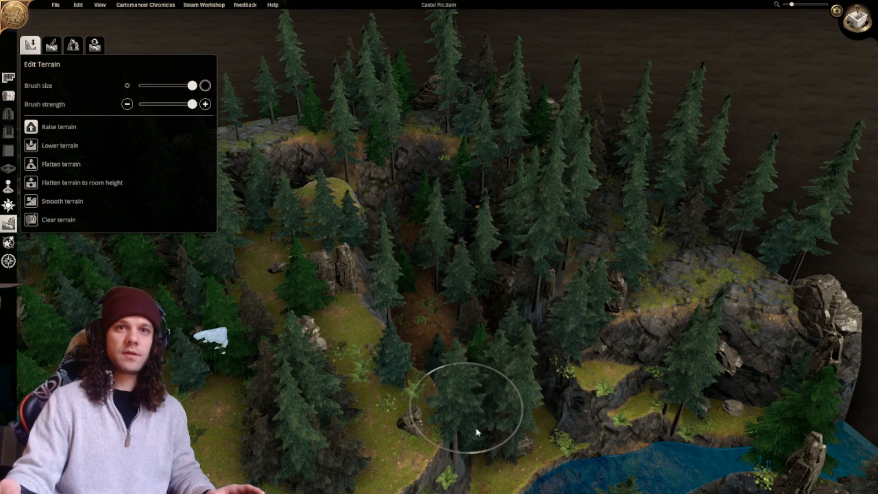
{"action": "mouse_move", "coordinate": [476, 432]}
{"action": "right_mouse_down"}
{"action": "mouse_move", "coordinate": [385, 372]}
{"action": "mouse_move", "coordinate": [441, 349]}
{"action": "mouse_move", "coordinate": [455, 308]}
{"action": "mouse_move", "coordinate": [441, 324]}
{"action": "right_mouse_up"}
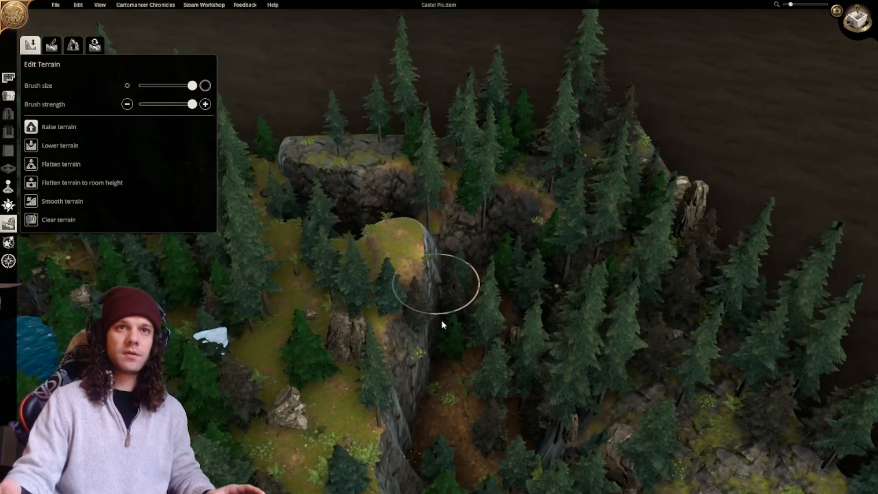
{"action": "left_click_drag", "start_coordinate": [442, 323], "coordinate": [441, 299]}
Flatten the ground along the foot of the plateau's cliff and beside the grassy knoll in the gorge.
{"action": "left_click", "coordinate": [31, 167]}
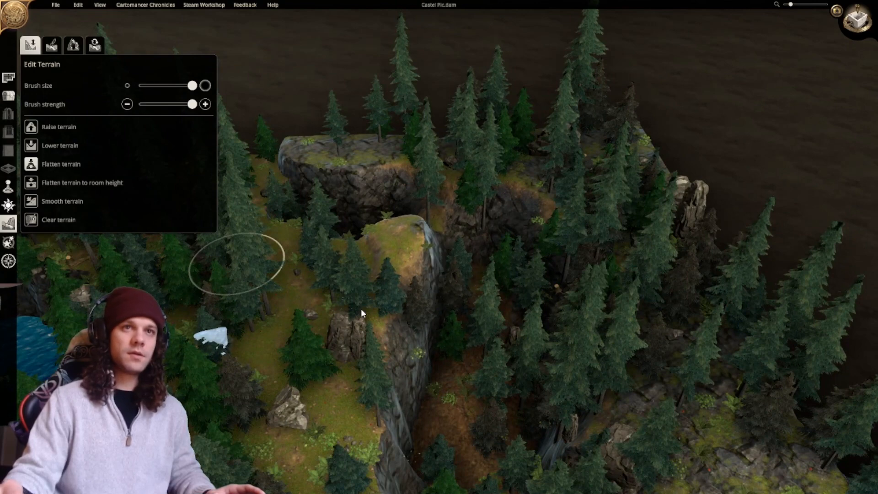
{"action": "mouse_move", "coordinate": [424, 352]}
{"action": "left_mouse_down"}
{"action": "mouse_move", "coordinate": [431, 317]}
{"action": "mouse_move", "coordinate": [477, 339]}
{"action": "mouse_move", "coordinate": [493, 372]}
{"action": "left_mouse_up"}
{"action": "key", "text": "s"}
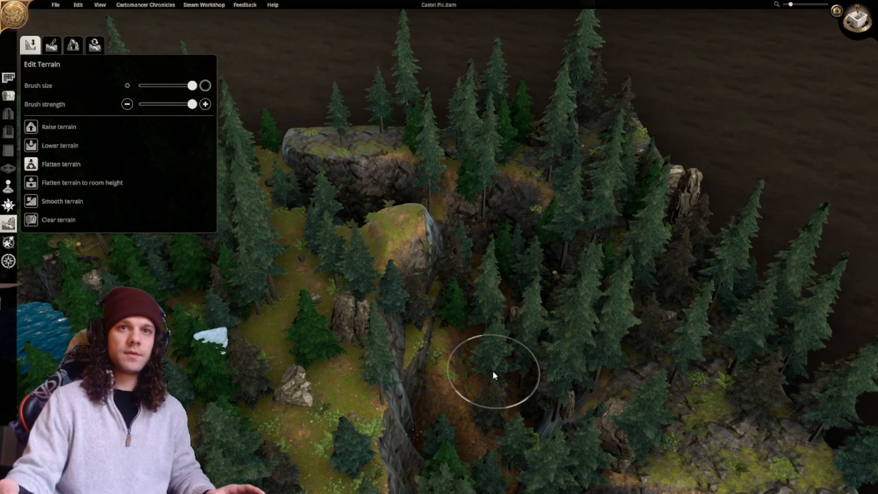
{"action": "mouse_move", "coordinate": [468, 279]}
{"action": "left_mouse_down"}
{"action": "mouse_move", "coordinate": [462, 246]}
{"action": "mouse_move", "coordinate": [478, 280]}
{"action": "left_mouse_up"}
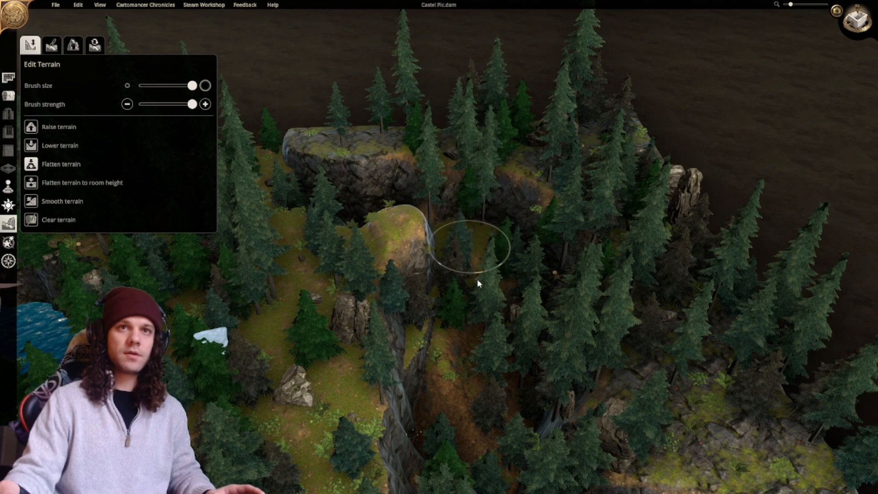
Flatten the brown gorge floor below the grassy knoll, widening it toward the wooded far side.
{"action": "key", "text": "s"}
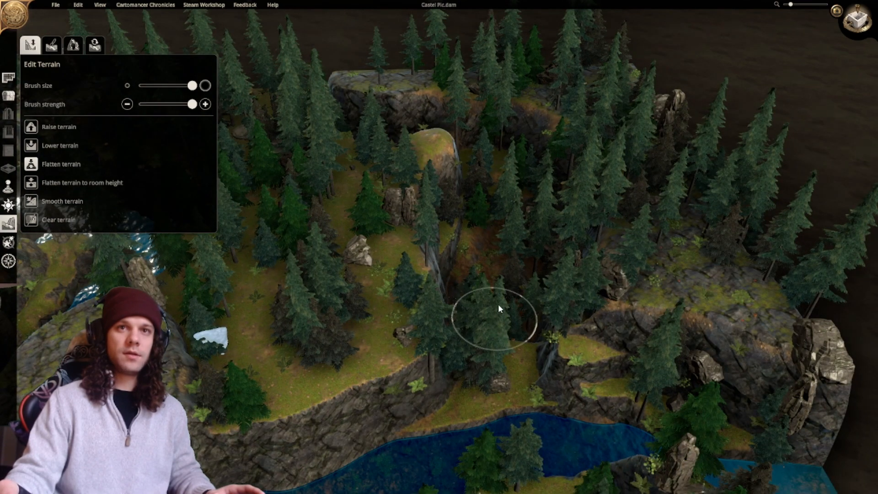
{"action": "key", "text": "w"}
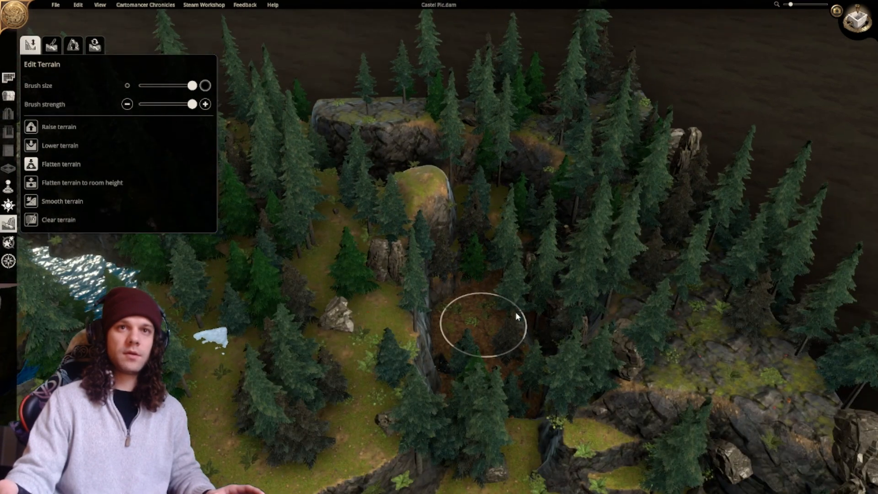
{"action": "mouse_move", "coordinate": [540, 325]}
{"action": "left_mouse_down"}
{"action": "mouse_move", "coordinate": [550, 322]}
{"action": "mouse_move", "coordinate": [478, 317]}
{"action": "left_mouse_up"}
{"action": "key", "text": "w"}
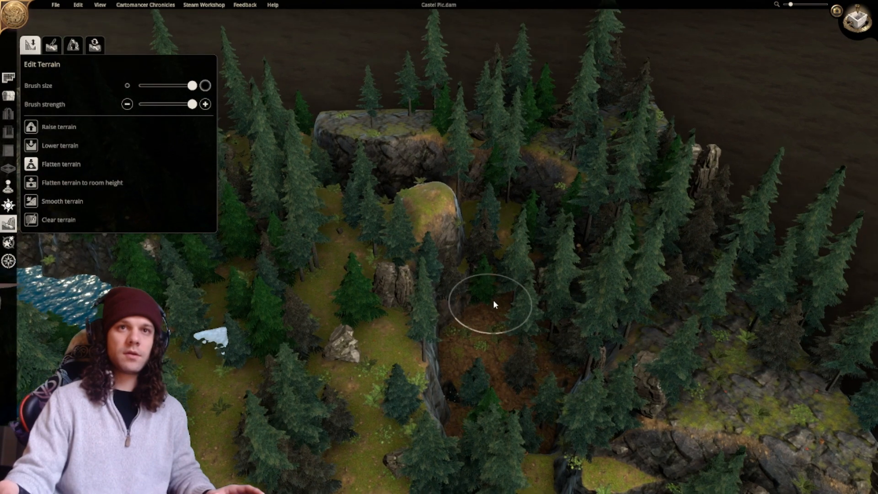
Flatten the grassy knoll above the gorge into a broad ledge joined to the plateau.
{"action": "key", "text": "w"}
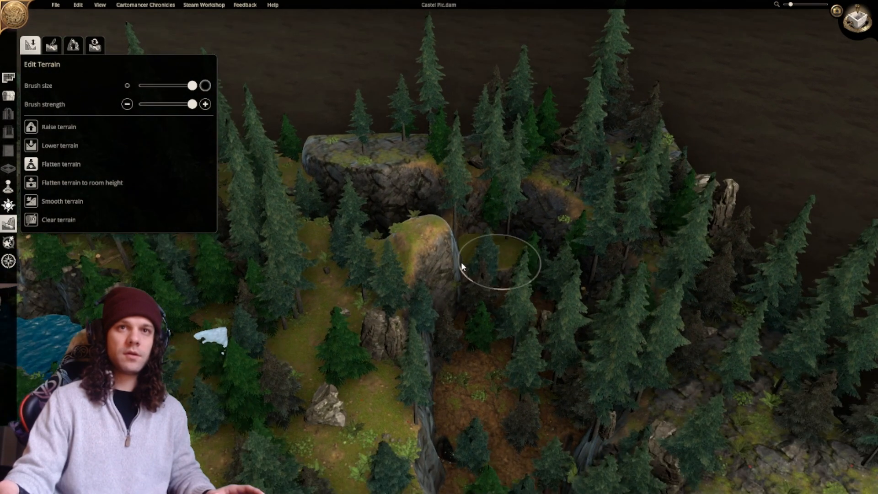
{"action": "key", "text": "s"}
{"action": "left_click_drag", "start_coordinate": [501, 250], "coordinate": [415, 224]}
Fill the deep pit behind the flattened knoll by flattening the ground over it at plateau level.
{"action": "key", "text": "q"}
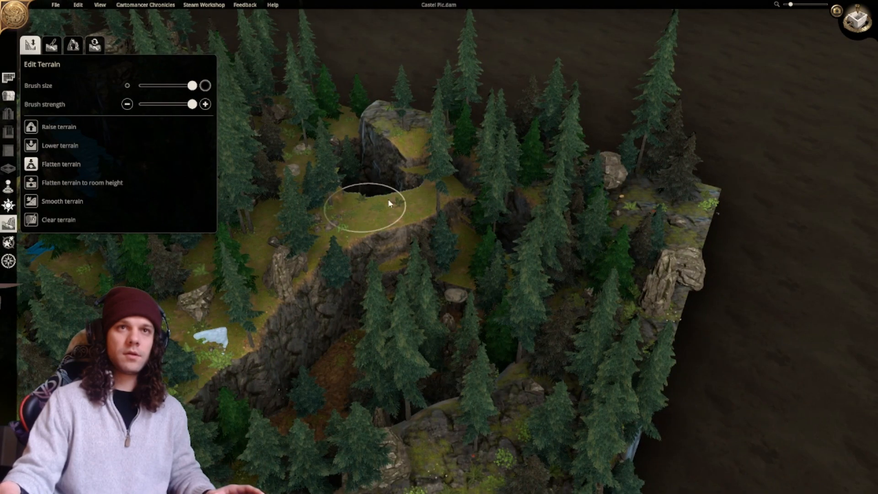
{"action": "middle_click_drag", "start_coordinate": [395, 242], "coordinate": [541, 278]}
{"action": "key", "text": "w"}
{"action": "key", "text": "a"}
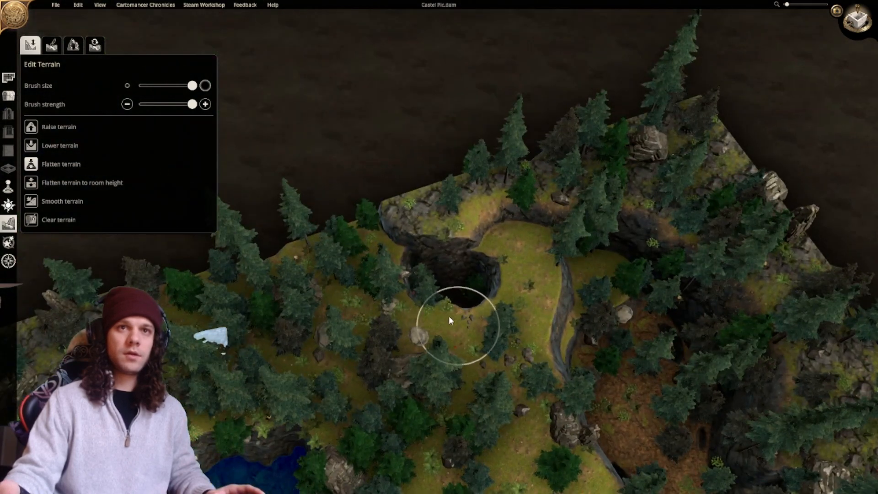
{"action": "mouse_move", "coordinate": [448, 316]}
{"action": "left_mouse_down"}
{"action": "mouse_move", "coordinate": [452, 295]}
{"action": "mouse_move", "coordinate": [429, 281]}
{"action": "mouse_move", "coordinate": [482, 276]}
{"action": "mouse_move", "coordinate": [454, 271]}
{"action": "mouse_move", "coordinate": [445, 206]}
{"action": "mouse_move", "coordinate": [422, 208]}
{"action": "mouse_move", "coordinate": [469, 203]}
{"action": "mouse_move", "coordinate": [431, 212]}
{"action": "left_mouse_up"}
Flatten the plateau's river-facing end and the ground along its gorge rim to one even level.
{"action": "key", "text": "s"}
{"action": "key", "text": "d"}
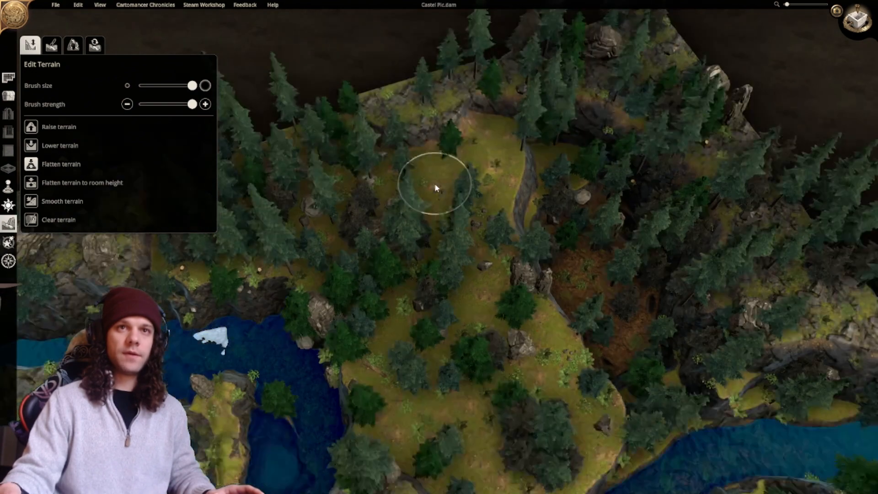
{"action": "middle_click_drag", "start_coordinate": [447, 179], "coordinate": [286, 237]}
{"action": "scroll", "coordinate": [286, 237], "scroll_direction": "up", "scroll_amount": 1}
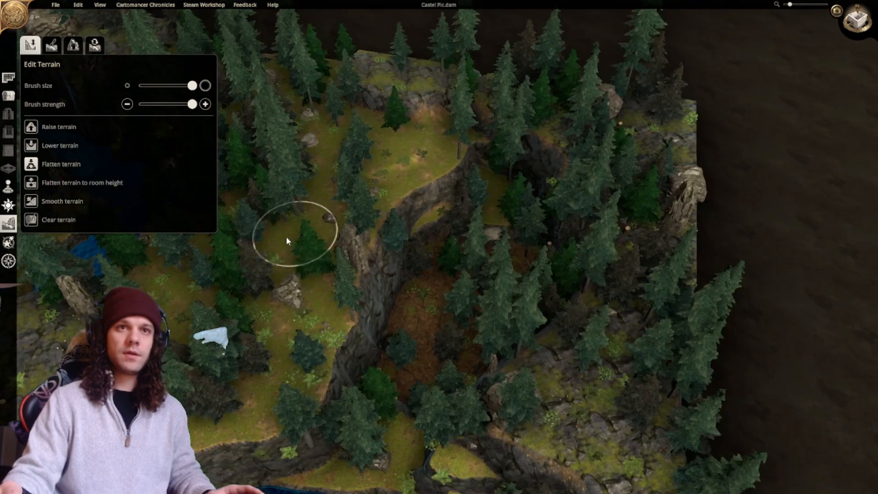
{"action": "key", "text": "s"}
{"action": "key", "text": "a"}
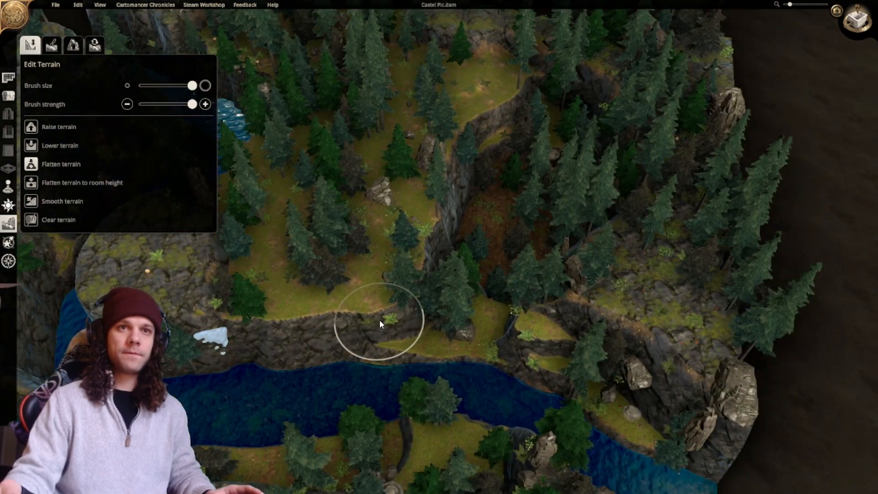
{"action": "mouse_move", "coordinate": [380, 320]}
{"action": "left_mouse_down"}
{"action": "mouse_move", "coordinate": [365, 286]}
{"action": "mouse_move", "coordinate": [367, 293]}
{"action": "mouse_move", "coordinate": [311, 307]}
{"action": "mouse_move", "coordinate": [289, 291]}
{"action": "left_mouse_up"}
{"action": "right_click_drag", "start_coordinate": [290, 292], "coordinate": [345, 314]}
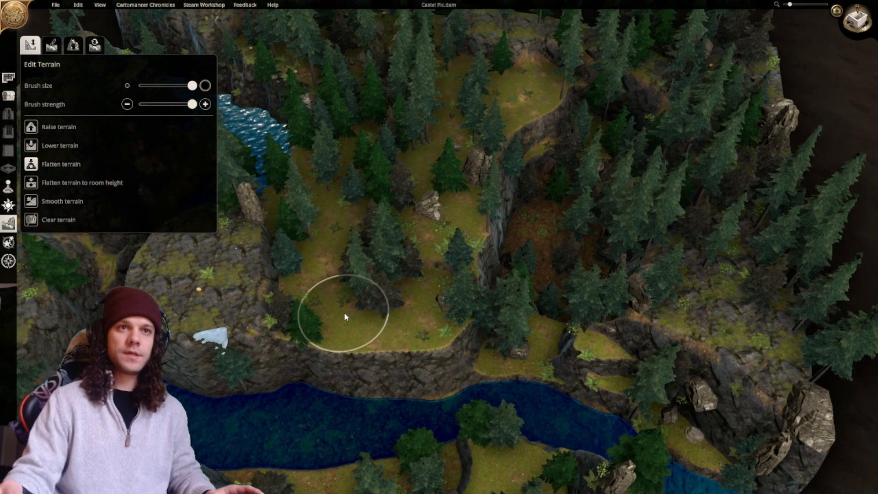
{"action": "mouse_move", "coordinate": [333, 315]}
{"action": "left_mouse_down"}
{"action": "mouse_move", "coordinate": [328, 268]}
{"action": "mouse_move", "coordinate": [388, 240]}
{"action": "left_mouse_up"}
{"action": "right_click_drag", "start_coordinate": [408, 302], "coordinate": [365, 295]}
{"action": "mouse_move", "coordinate": [383, 274]}
{"action": "left_mouse_down"}
{"action": "mouse_move", "coordinate": [383, 245]}
{"action": "mouse_move", "coordinate": [402, 241]}
{"action": "mouse_move", "coordinate": [417, 165]}
{"action": "left_mouse_up"}
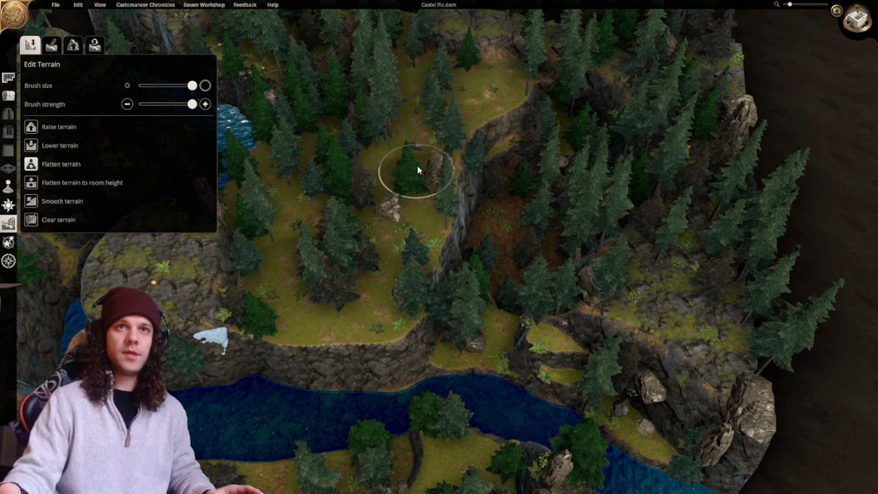
Flatten the wooded side of the plateau beside the rocky outcrop and the river.
{"action": "right_click_drag", "start_coordinate": [312, 259], "coordinate": [337, 317]}
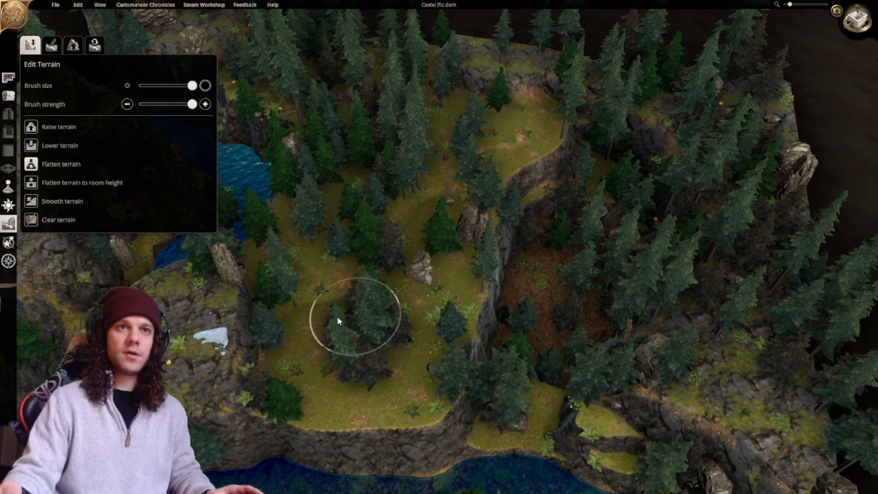
{"action": "right_click_drag", "start_coordinate": [303, 263], "coordinate": [360, 331]}
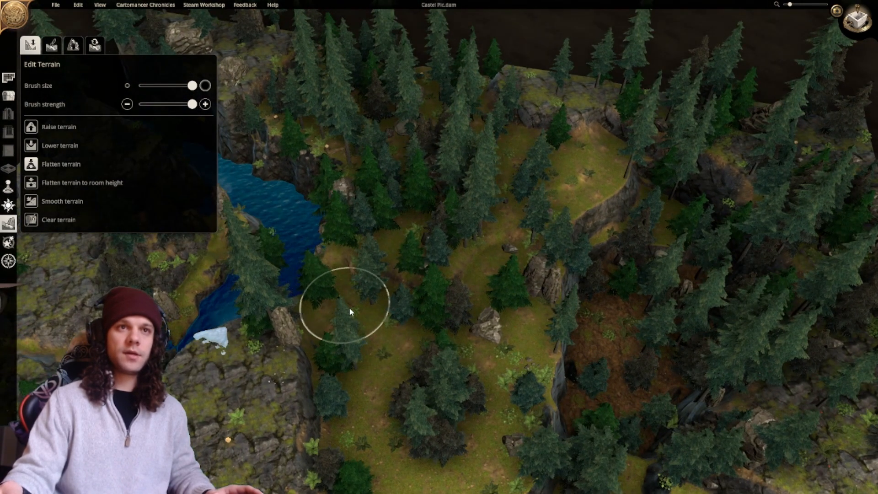
{"action": "mouse_move", "coordinate": [350, 306]}
{"action": "left_mouse_down"}
{"action": "mouse_move", "coordinate": [385, 306]}
{"action": "mouse_move", "coordinate": [458, 276]}
{"action": "mouse_move", "coordinate": [428, 265]}
{"action": "mouse_move", "coordinate": [369, 283]}
{"action": "left_mouse_up"}
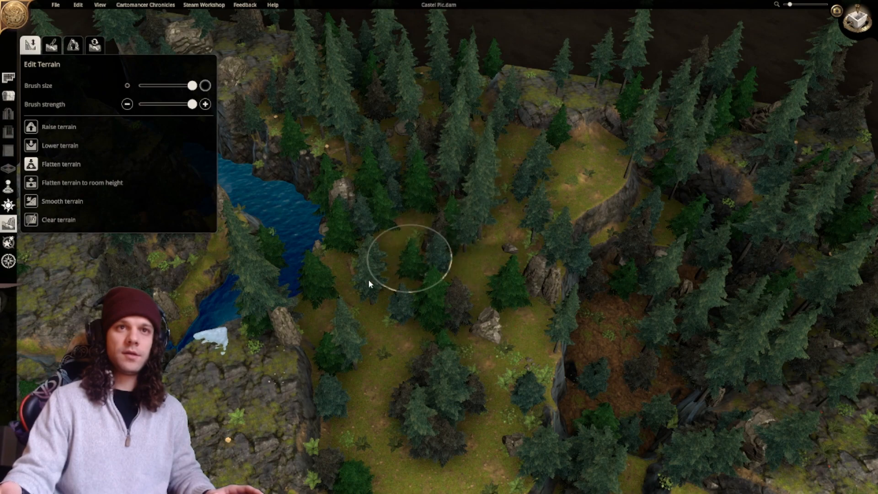
Flatten the river end of the gorge floor to the height of the grassy ledge beside it.
{"action": "right_click_drag", "start_coordinate": [368, 280], "coordinate": [325, 337]}
{"action": "right_click_drag", "start_coordinate": [368, 293], "coordinate": [342, 319]}
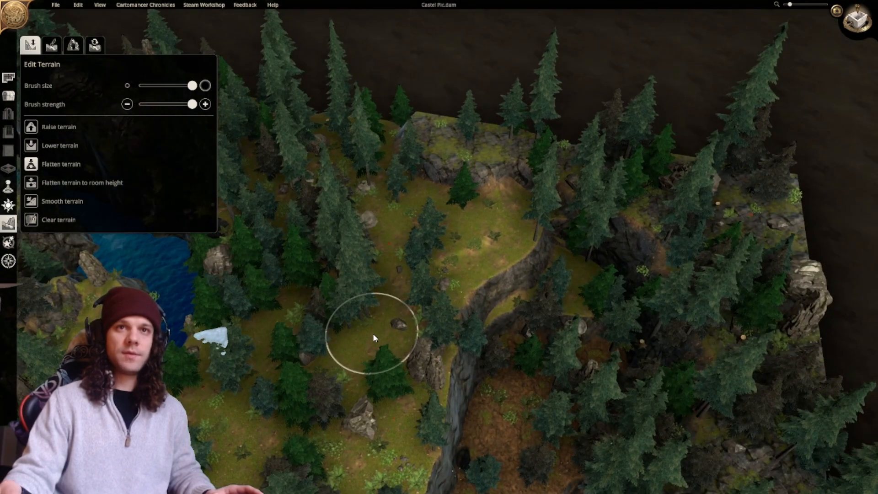
{"action": "mouse_move", "coordinate": [434, 343]}
{"action": "right_mouse_down"}
{"action": "mouse_move", "coordinate": [366, 324]}
{"action": "mouse_move", "coordinate": [324, 256]}
{"action": "right_mouse_up"}
{"action": "middle_click_drag", "start_coordinate": [324, 256], "coordinate": [470, 285]}
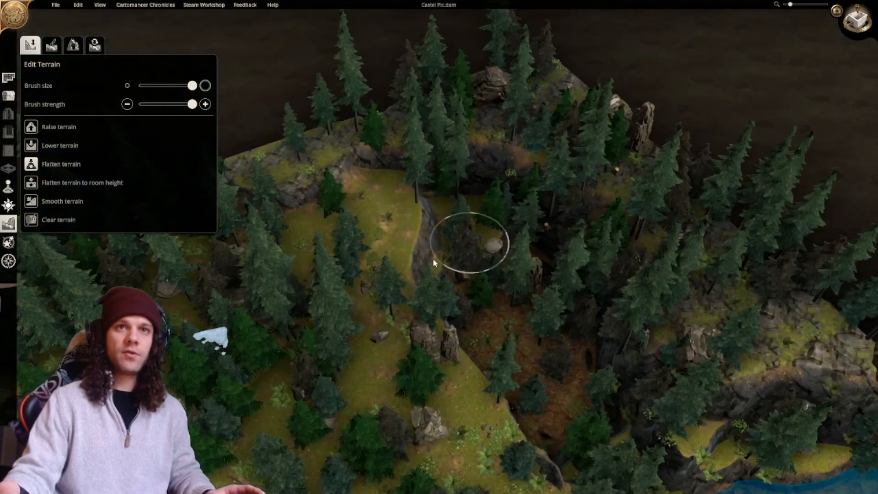
{"action": "right_click_drag", "start_coordinate": [521, 265], "coordinate": [435, 236]}
{"action": "right_click_drag", "start_coordinate": [439, 267], "coordinate": [416, 241]}
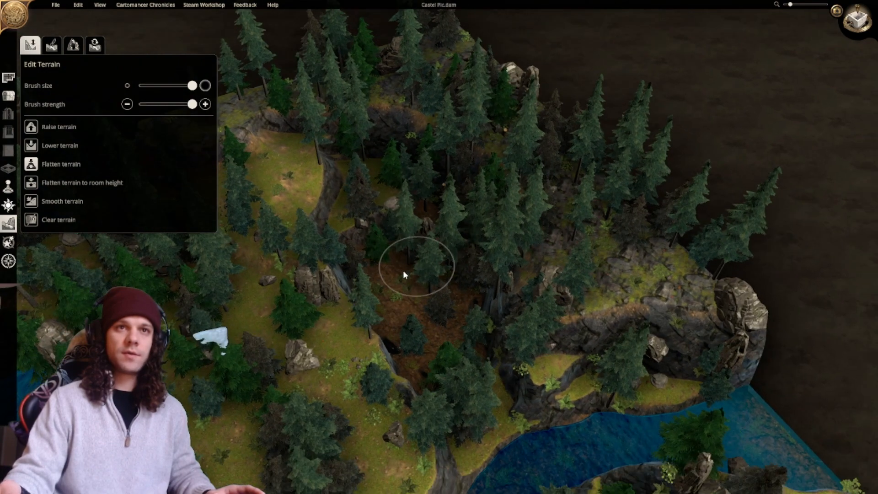
{"action": "right_click_drag", "start_coordinate": [437, 290], "coordinate": [393, 267]}
{"action": "right_click_drag", "start_coordinate": [420, 358], "coordinate": [410, 348]}
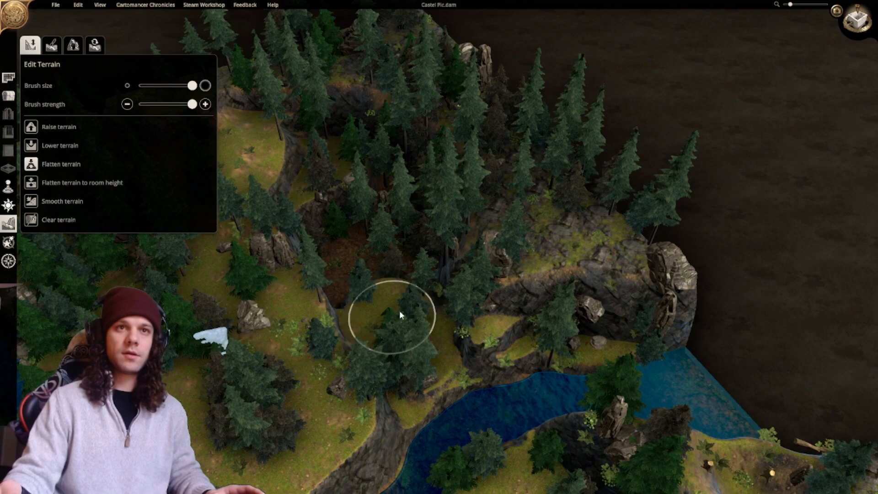
{"action": "mouse_move", "coordinate": [399, 310]}
{"action": "left_mouse_down"}
{"action": "mouse_move", "coordinate": [396, 291]}
{"action": "mouse_move", "coordinate": [371, 288]}
{"action": "mouse_move", "coordinate": [366, 273]}
{"action": "mouse_move", "coordinate": [388, 319]}
{"action": "left_mouse_up"}
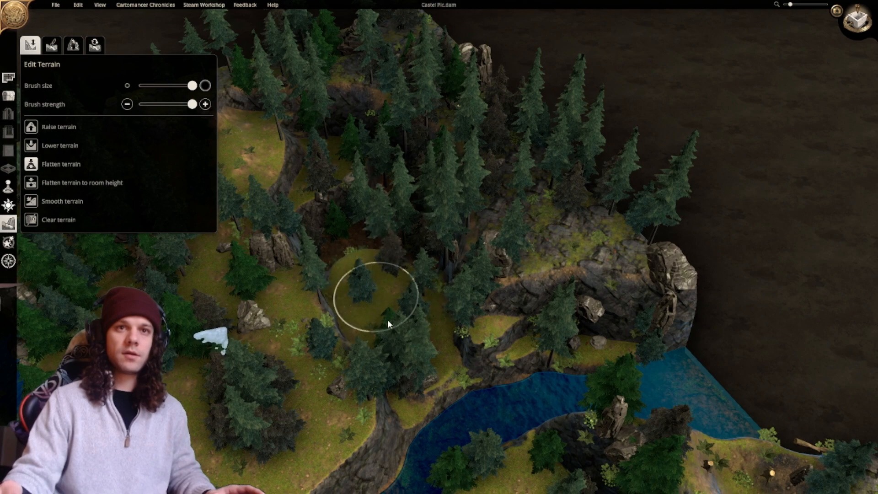
{"action": "right_click_drag", "start_coordinate": [388, 320], "coordinate": [378, 281]}
Extend the flat grassy ledge across the river, forming a land bridge to the opposite bank.
{"action": "mouse_move", "coordinate": [422, 348]}
{"action": "middle_mouse_down"}
{"action": "mouse_move", "coordinate": [573, 302]}
{"action": "mouse_move", "coordinate": [389, 288]}
{"action": "mouse_move", "coordinate": [453, 349]}
{"action": "mouse_move", "coordinate": [368, 336]}
{"action": "mouse_move", "coordinate": [391, 349]}
{"action": "mouse_move", "coordinate": [444, 349]}
{"action": "middle_mouse_up"}
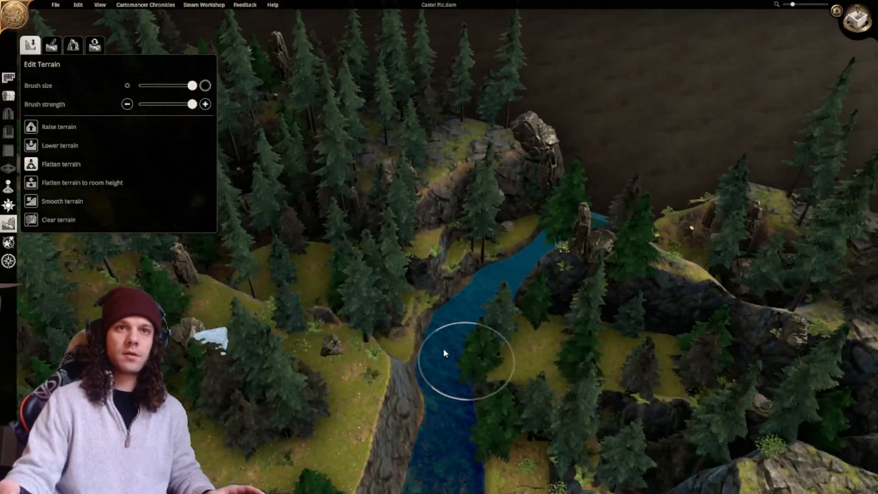
{"action": "mouse_move", "coordinate": [444, 353]}
{"action": "left_mouse_down"}
{"action": "mouse_move", "coordinate": [388, 312]}
{"action": "mouse_move", "coordinate": [463, 348]}
{"action": "mouse_move", "coordinate": [541, 364]}
{"action": "mouse_move", "coordinate": [407, 325]}
{"action": "mouse_move", "coordinate": [482, 355]}
{"action": "left_mouse_up"}
{"action": "mouse_move", "coordinate": [482, 355]}
{"action": "middle_mouse_down"}
{"action": "mouse_move", "coordinate": [516, 359]}
{"action": "mouse_move", "coordinate": [317, 326]}
{"action": "mouse_move", "coordinate": [447, 406]}
{"action": "middle_mouse_up"}
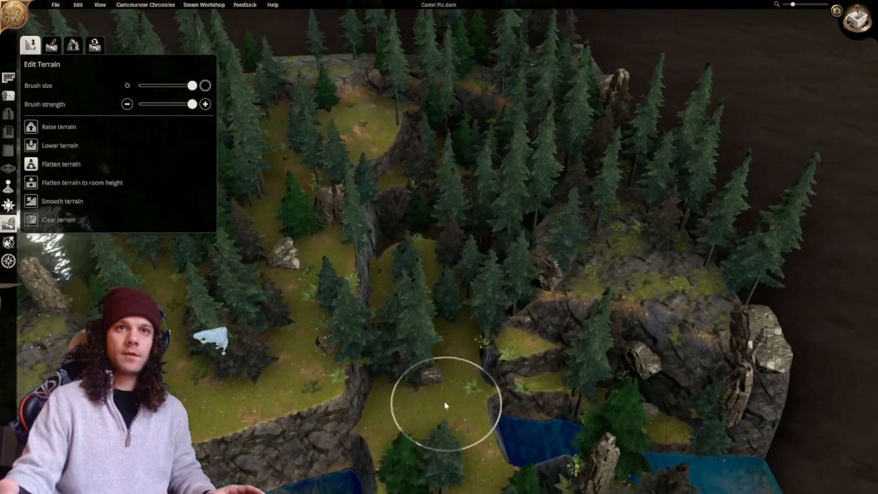
{"action": "right_click_drag", "start_coordinate": [446, 406], "coordinate": [415, 367]}
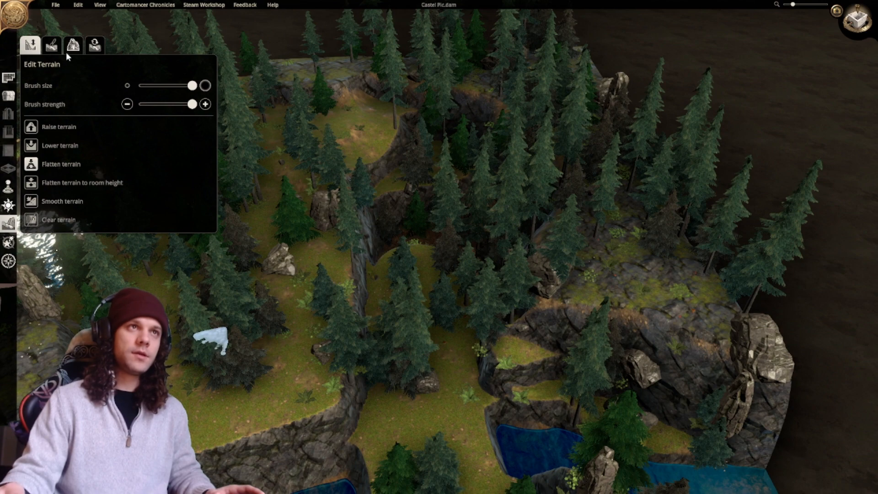
Use Erase Objects to clear the trees and rocks from the lower ledge and the gorge floor.
{"action": "left_click", "coordinate": [55, 48]}
{"action": "left_click", "coordinate": [10, 95]}
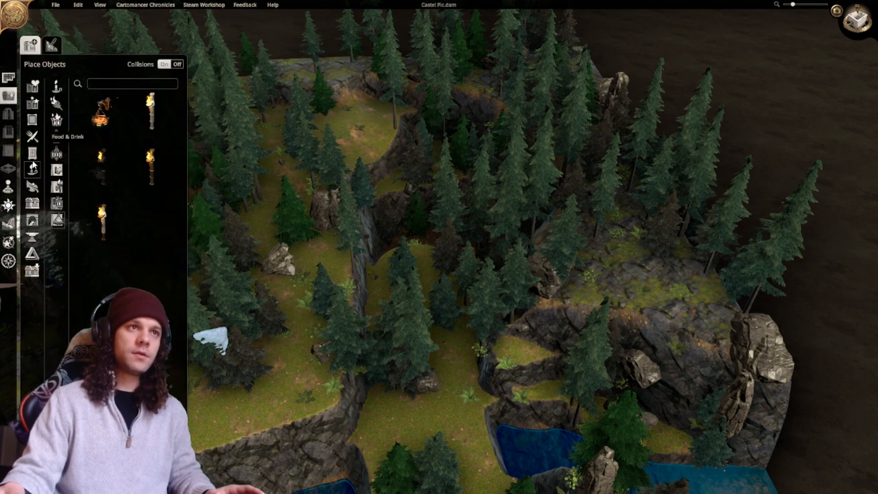
{"action": "left_click", "coordinate": [52, 45]}
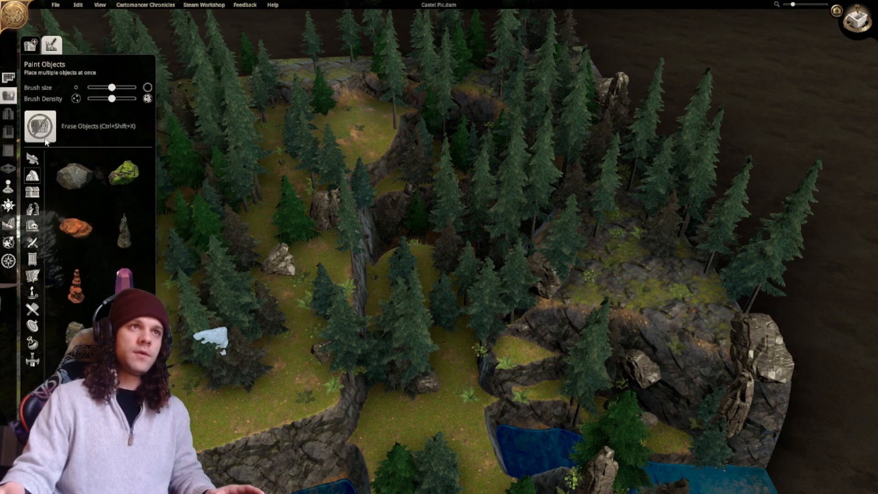
{"action": "left_click", "coordinate": [40, 126]}
{"action": "mouse_move", "coordinate": [399, 369]}
{"action": "left_mouse_down"}
{"action": "mouse_move", "coordinate": [435, 270]}
{"action": "mouse_move", "coordinate": [474, 211]}
{"action": "mouse_move", "coordinate": [477, 290]}
{"action": "mouse_move", "coordinate": [401, 148]}
{"action": "mouse_move", "coordinate": [454, 183]}
{"action": "left_mouse_up"}
{"action": "mouse_move", "coordinate": [513, 240]}
{"action": "left_mouse_down"}
{"action": "mouse_move", "coordinate": [504, 200]}
{"action": "mouse_move", "coordinate": [454, 235]}
{"action": "left_mouse_up"}
Erase the trees and rocks across the front half of the plateau above the gorge cliff.
{"action": "middle_click_drag", "start_coordinate": [473, 251], "coordinate": [399, 257]}
{"action": "mouse_move", "coordinate": [399, 261]}
{"action": "right_mouse_down"}
{"action": "mouse_move", "coordinate": [420, 251]}
{"action": "mouse_move", "coordinate": [425, 264]}
{"action": "mouse_move", "coordinate": [455, 277]}
{"action": "right_mouse_up"}
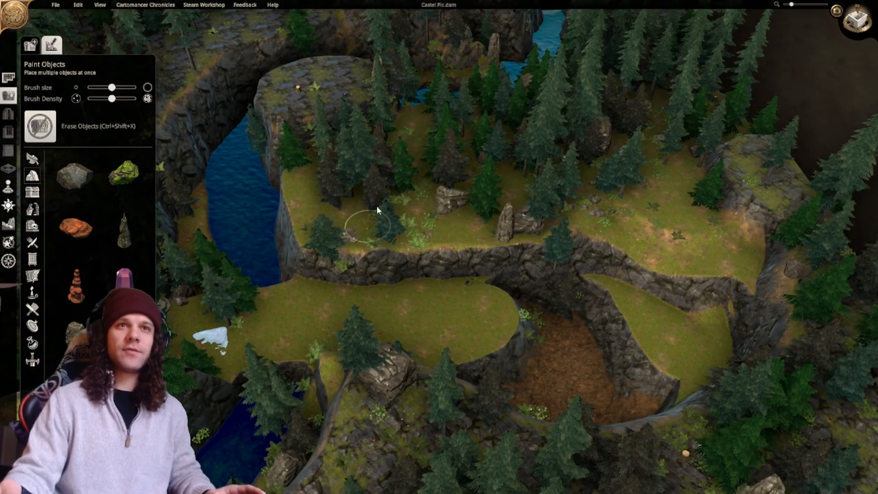
{"action": "scroll", "coordinate": [360, 249], "scroll_direction": "up", "scroll_amount": 3}
{"action": "scroll", "coordinate": [370, 232], "scroll_direction": "up", "scroll_amount": 1}
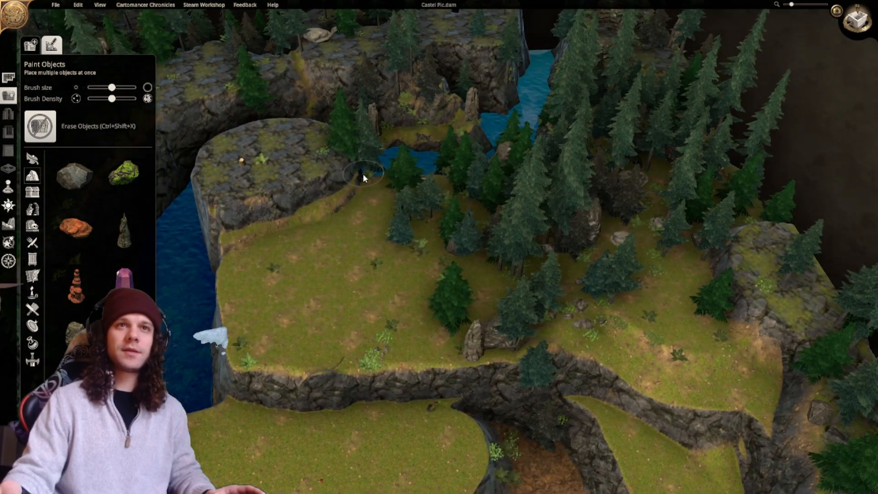
{"action": "right_click_drag", "start_coordinate": [427, 249], "coordinate": [506, 308]}
{"action": "key", "text": "w"}
{"action": "mouse_move", "coordinate": [475, 291]}
{"action": "left_mouse_down"}
{"action": "mouse_move", "coordinate": [421, 315]}
{"action": "mouse_move", "coordinate": [334, 296]}
{"action": "mouse_move", "coordinate": [577, 355]}
{"action": "left_mouse_up"}
Erase the dense trees and rocks on the back of the plateau toward the river.
{"action": "key", "text": "w"}
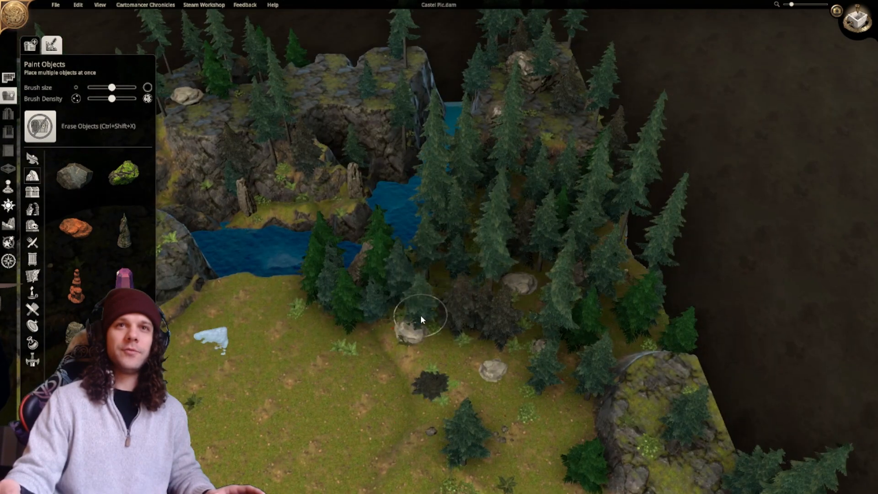
{"action": "right_click_drag", "start_coordinate": [577, 355], "coordinate": [574, 254]}
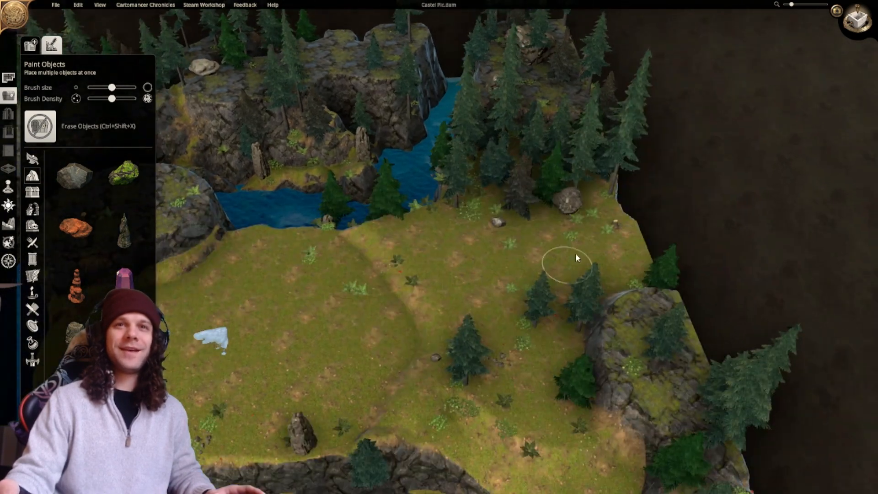
{"action": "left_click_drag", "start_coordinate": [524, 199], "coordinate": [457, 216]}
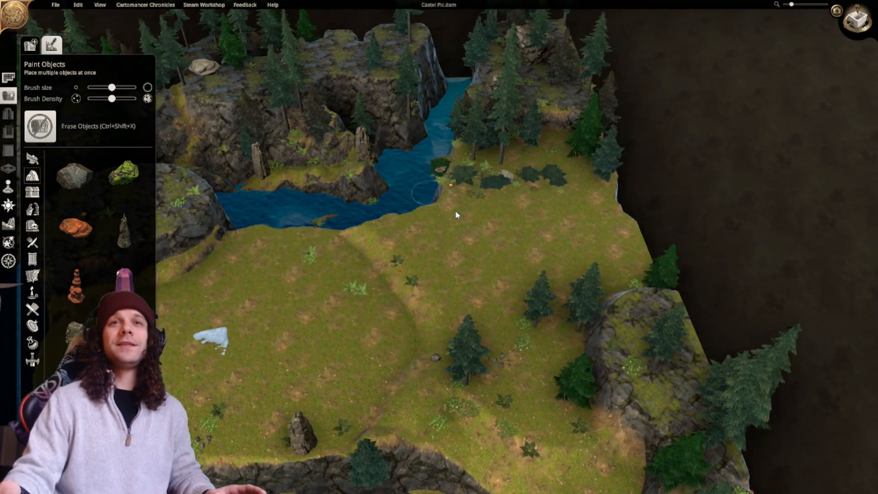
Erase the leftover trees on the plateau and beside the gorge end of the land bridge.
{"action": "right_click_drag", "start_coordinate": [453, 350], "coordinate": [486, 265]}
{"action": "mouse_move", "coordinate": [433, 286]}
{"action": "right_mouse_down"}
{"action": "mouse_move", "coordinate": [498, 327]}
{"action": "mouse_move", "coordinate": [508, 222]}
{"action": "right_mouse_up"}
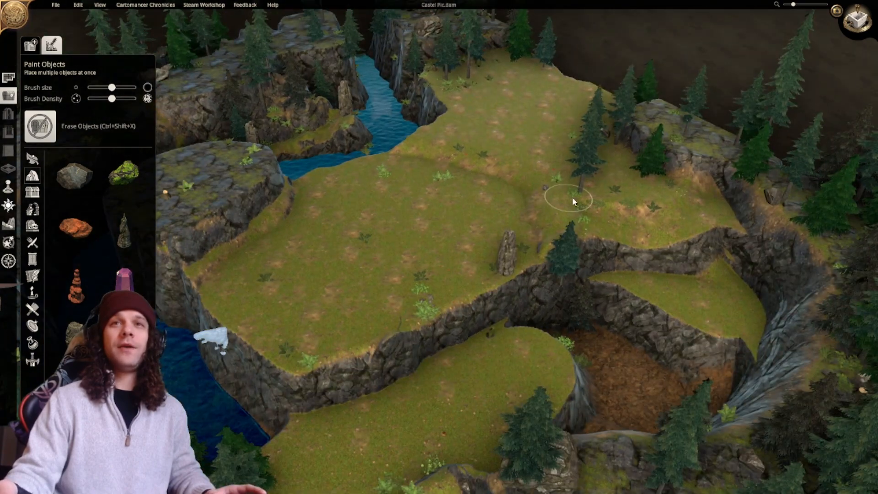
{"action": "right_click_drag", "start_coordinate": [641, 221], "coordinate": [545, 185]}
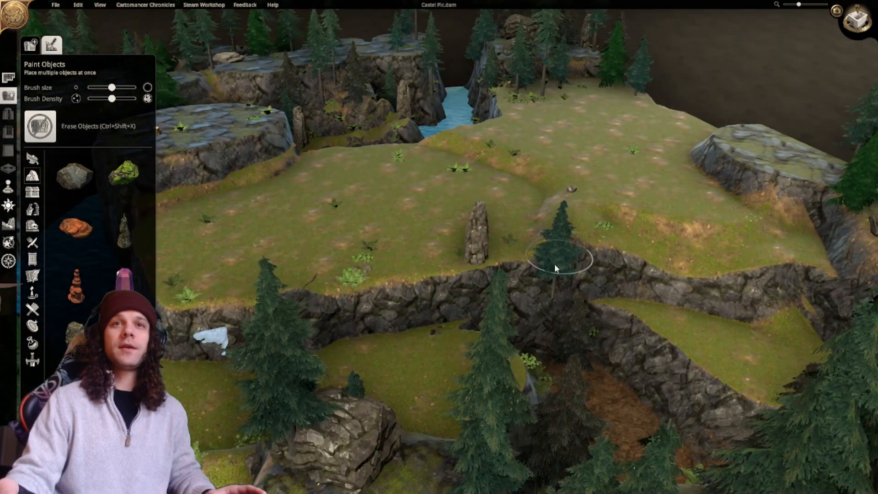
{"action": "mouse_move", "coordinate": [554, 269]}
{"action": "right_mouse_down"}
{"action": "mouse_move", "coordinate": [500, 146]}
{"action": "mouse_move", "coordinate": [486, 221]}
{"action": "mouse_move", "coordinate": [431, 172]}
{"action": "mouse_move", "coordinate": [405, 284]}
{"action": "mouse_move", "coordinate": [443, 231]}
{"action": "mouse_move", "coordinate": [503, 264]}
{"action": "mouse_move", "coordinate": [467, 279]}
{"action": "mouse_move", "coordinate": [461, 300]}
{"action": "mouse_move", "coordinate": [506, 288]}
{"action": "mouse_move", "coordinate": [471, 352]}
{"action": "right_mouse_up"}
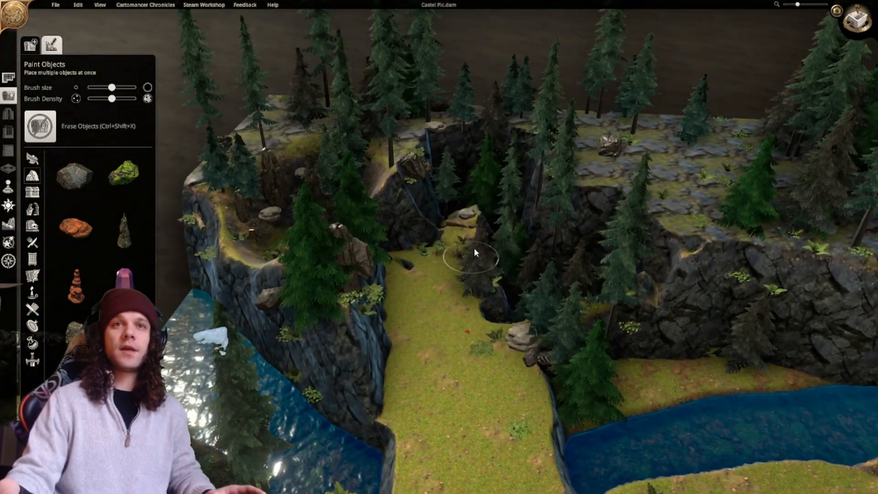
{"action": "right_click_drag", "start_coordinate": [473, 248], "coordinate": [418, 280]}
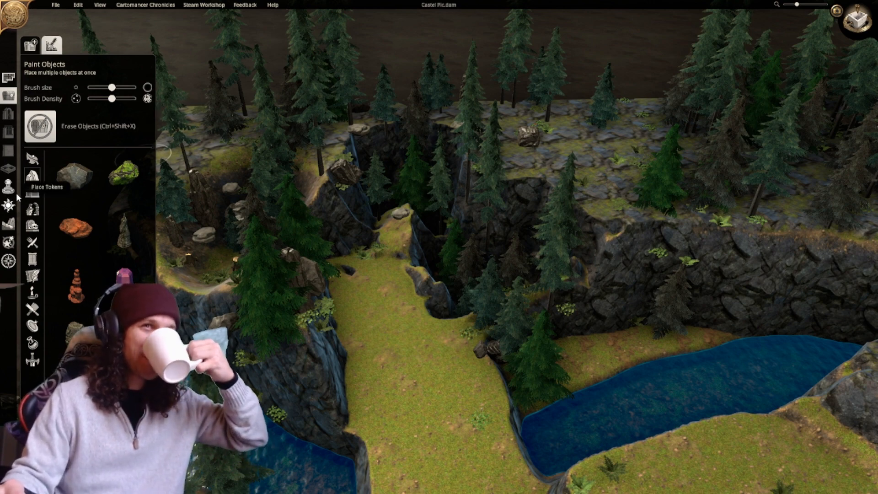
{"action": "left_click", "coordinate": [9, 225]}
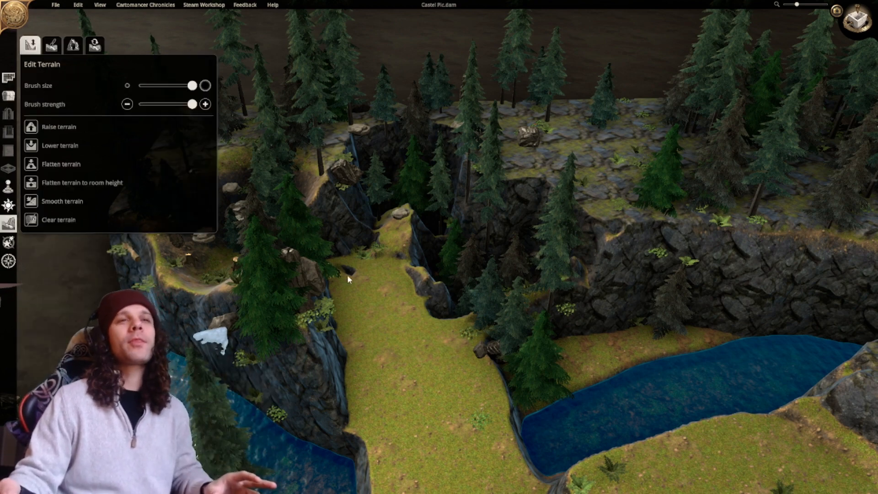
{"action": "middle_click_drag", "start_coordinate": [347, 277], "coordinate": [432, 287]}
{"action": "right_click_drag", "start_coordinate": [431, 287], "coordinate": [238, 280]}
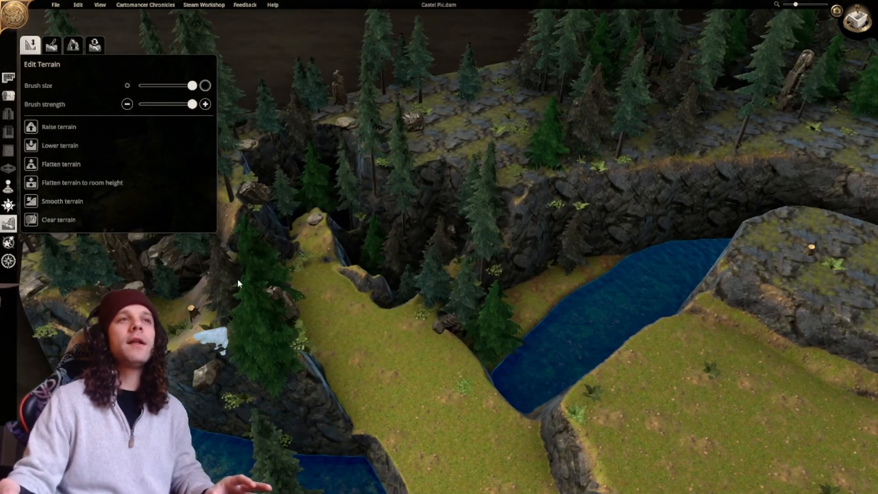
{"action": "left_click", "coordinate": [34, 128]}
{"action": "left_click_drag", "start_coordinate": [392, 348], "coordinate": [376, 312]}
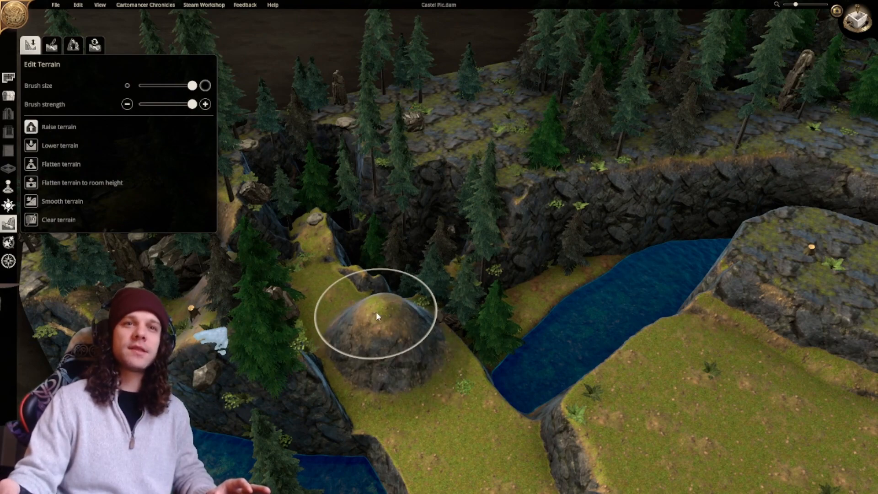
{"action": "key", "text": "ctrl+z"}
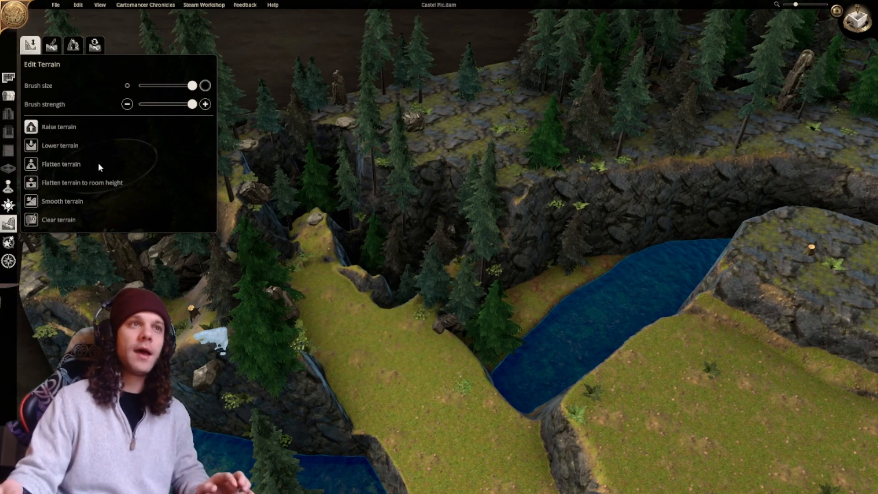
Flatten the terrain at the gorge end of the land bridge, extending level ground past it toward the cliff.
{"action": "left_click", "coordinate": [27, 170]}
{"action": "mouse_move", "coordinate": [361, 348]}
{"action": "left_mouse_down"}
{"action": "mouse_move", "coordinate": [365, 302]}
{"action": "mouse_move", "coordinate": [410, 252]}
{"action": "mouse_move", "coordinate": [355, 263]}
{"action": "mouse_move", "coordinate": [354, 270]}
{"action": "left_mouse_up"}
{"action": "key", "text": "w"}
{"action": "key", "text": "q"}
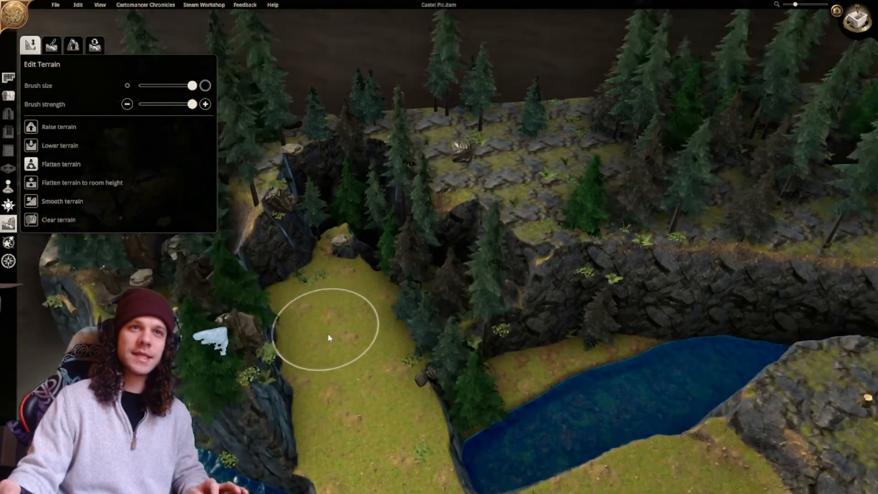
{"action": "key", "text": "w"}
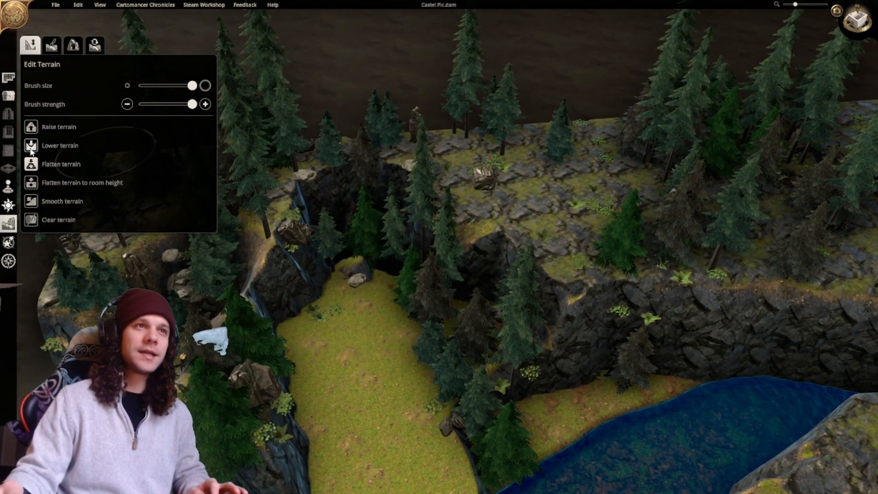
{"action": "key", "text": "w"}
{"action": "key", "text": "a"}
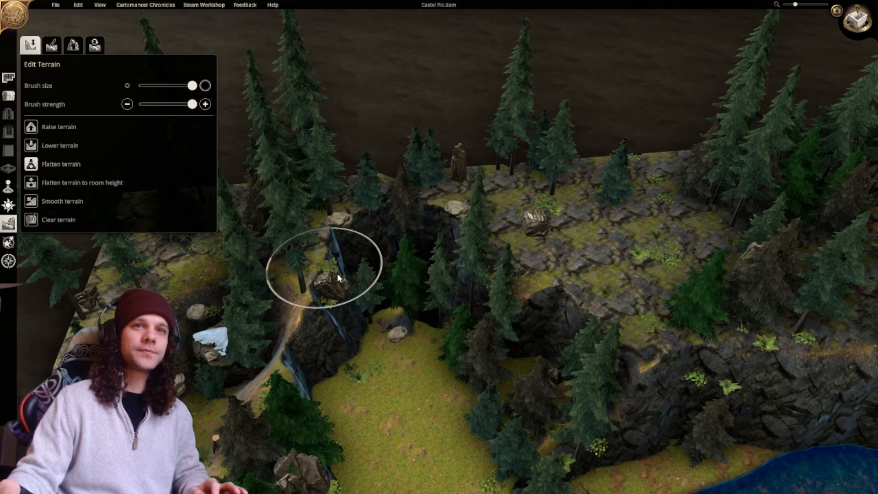
{"action": "mouse_move", "coordinate": [390, 265]}
{"action": "left_mouse_down"}
{"action": "mouse_move", "coordinate": [382, 263]}
{"action": "mouse_move", "coordinate": [408, 267]}
{"action": "mouse_move", "coordinate": [415, 280]}
{"action": "mouse_move", "coordinate": [386, 275]}
{"action": "left_mouse_up"}
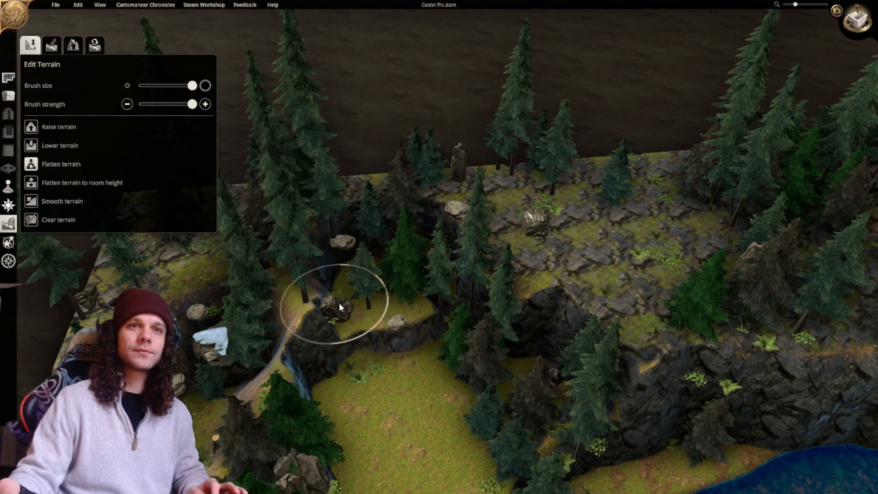
Smooth the raised ledge beyond the land bridge into a gentle slope with a reduced brush strength.
{"action": "key", "text": "w"}
{"action": "key", "text": "a"}
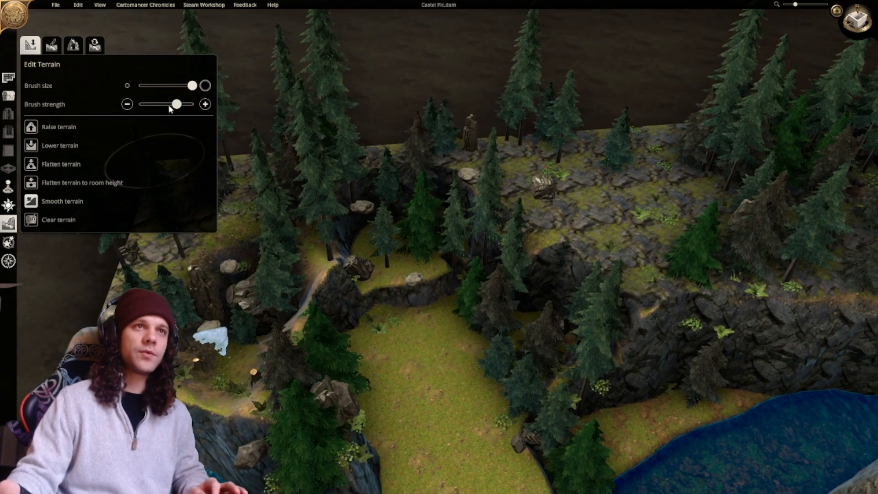
{"action": "left_click_drag", "start_coordinate": [171, 108], "coordinate": [160, 108]}
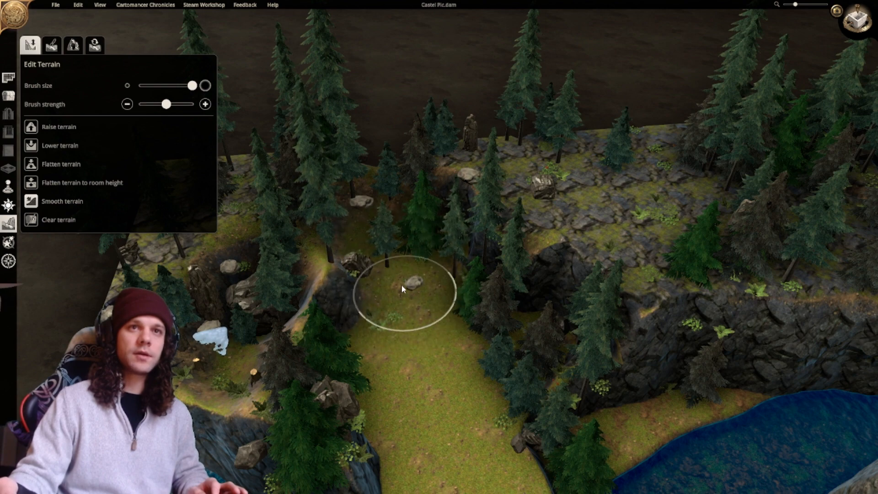
{"action": "mouse_move", "coordinate": [359, 211]}
{"action": "middle_mouse_down"}
{"action": "mouse_move", "coordinate": [373, 232]}
{"action": "mouse_move", "coordinate": [423, 225]}
{"action": "middle_mouse_up"}
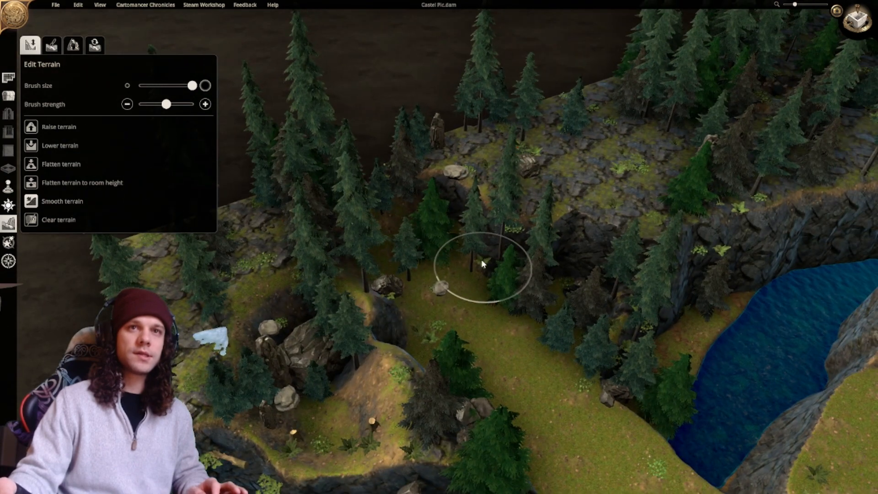
{"action": "middle_click_drag", "start_coordinate": [473, 311], "coordinate": [389, 246]}
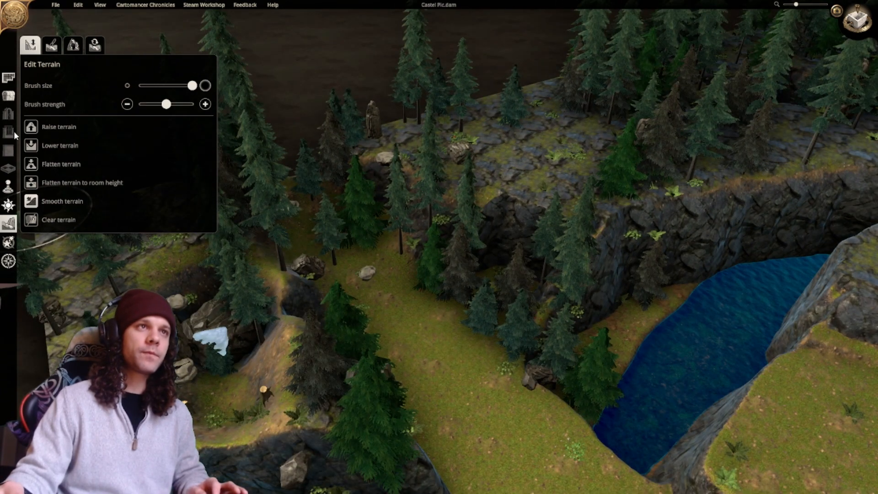
Erase the trees and rocks from the smoothed slope at the far end of the land bridge.
{"action": "left_click", "coordinate": [8, 95]}
{"action": "left_click", "coordinate": [57, 51]}
{"action": "left_click", "coordinate": [45, 129]}
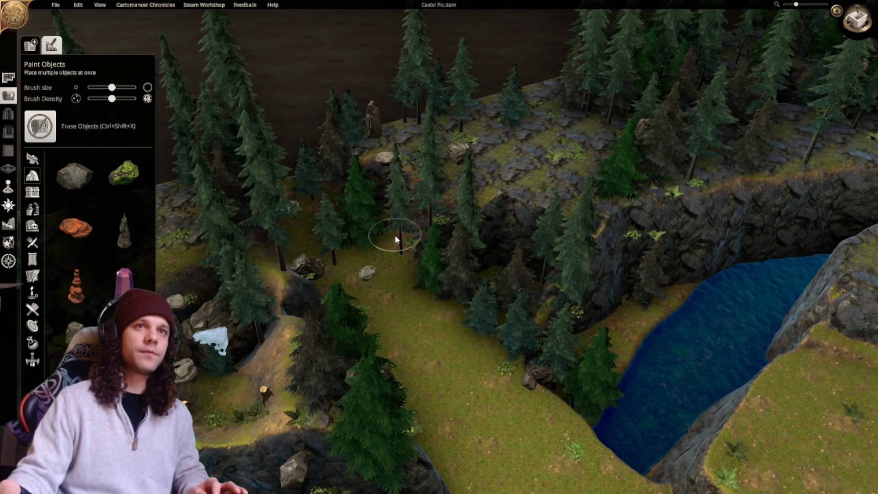
{"action": "mouse_move", "coordinate": [395, 236]}
{"action": "left_mouse_down"}
{"action": "mouse_move", "coordinate": [273, 160]}
{"action": "mouse_move", "coordinate": [284, 244]}
{"action": "mouse_move", "coordinate": [378, 269]}
{"action": "mouse_move", "coordinate": [337, 172]}
{"action": "mouse_move", "coordinate": [333, 249]}
{"action": "mouse_move", "coordinate": [391, 302]}
{"action": "left_mouse_up"}
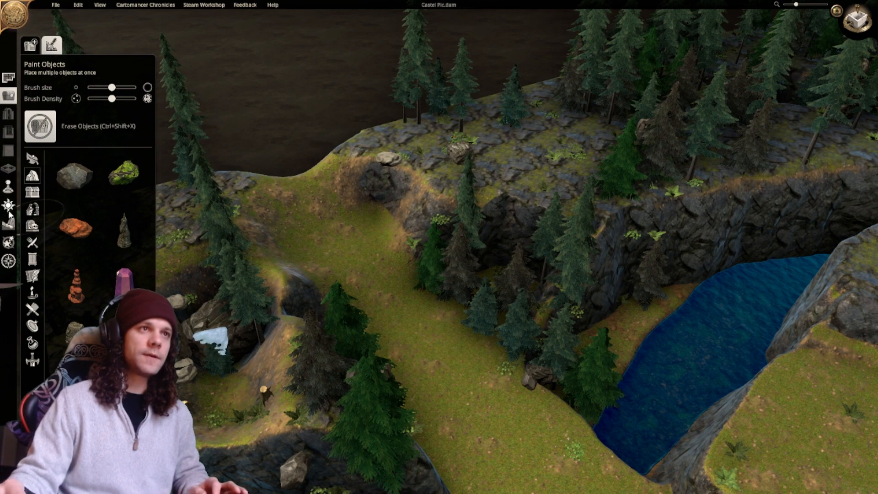
Raise the dipped terrain along the map edge behind the cleared slope.
{"action": "left_click", "coordinate": [13, 224]}
{"action": "middle_click_drag", "start_coordinate": [273, 210], "coordinate": [347, 256]}
{"action": "scroll", "coordinate": [402, 224], "scroll_direction": "up", "scroll_amount": 2}
{"action": "right_click_drag", "start_coordinate": [402, 224], "coordinate": [382, 280]}
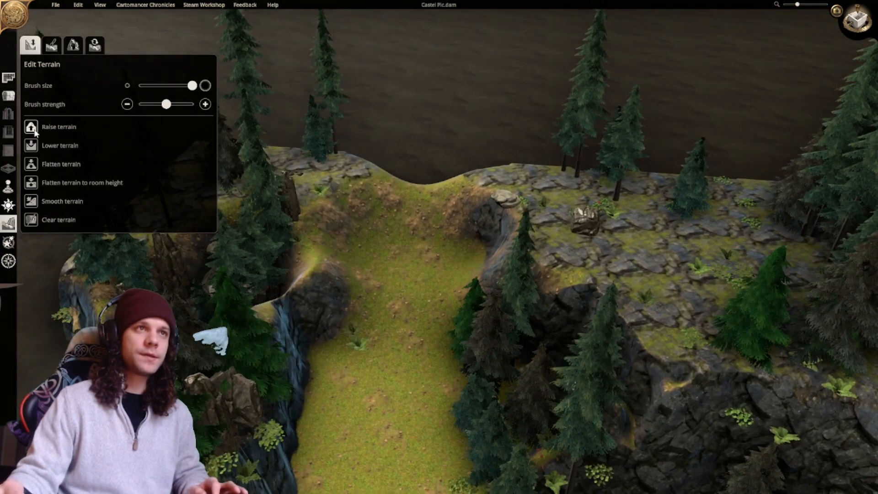
{"action": "mouse_move", "coordinate": [404, 250]}
{"action": "left_mouse_down"}
{"action": "mouse_move", "coordinate": [428, 208]}
{"action": "mouse_move", "coordinate": [424, 191]}
{"action": "mouse_move", "coordinate": [381, 177]}
{"action": "mouse_move", "coordinate": [387, 169]}
{"action": "mouse_move", "coordinate": [471, 163]}
{"action": "mouse_move", "coordinate": [361, 147]}
{"action": "mouse_move", "coordinate": [459, 155]}
{"action": "mouse_move", "coordinate": [451, 234]}
{"action": "left_mouse_up"}
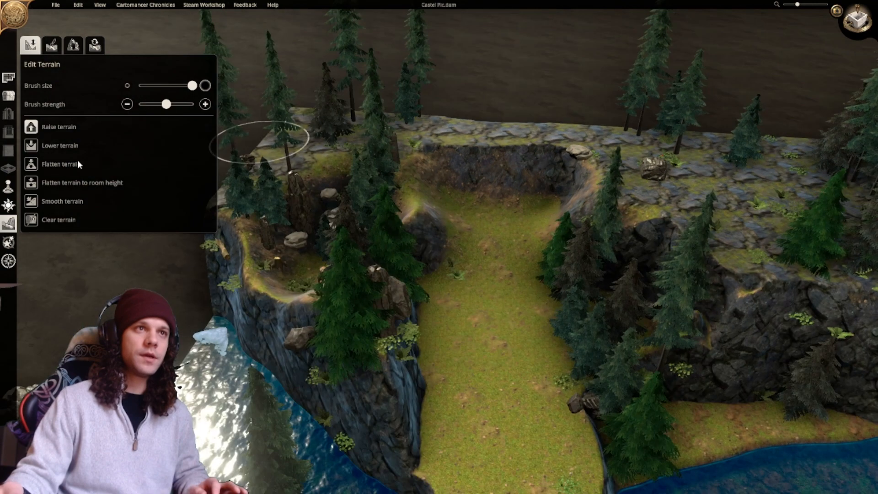
Flatten the cleared slope into stepped grassy terraces leading down to the land bridge.
{"action": "left_click", "coordinate": [30, 167]}
{"action": "mouse_move", "coordinate": [500, 204]}
{"action": "left_mouse_down"}
{"action": "mouse_move", "coordinate": [512, 195]}
{"action": "mouse_move", "coordinate": [496, 202]}
{"action": "mouse_move", "coordinate": [520, 206]}
{"action": "mouse_move", "coordinate": [506, 296]}
{"action": "mouse_move", "coordinate": [439, 305]}
{"action": "mouse_move", "coordinate": [522, 317]}
{"action": "left_mouse_up"}
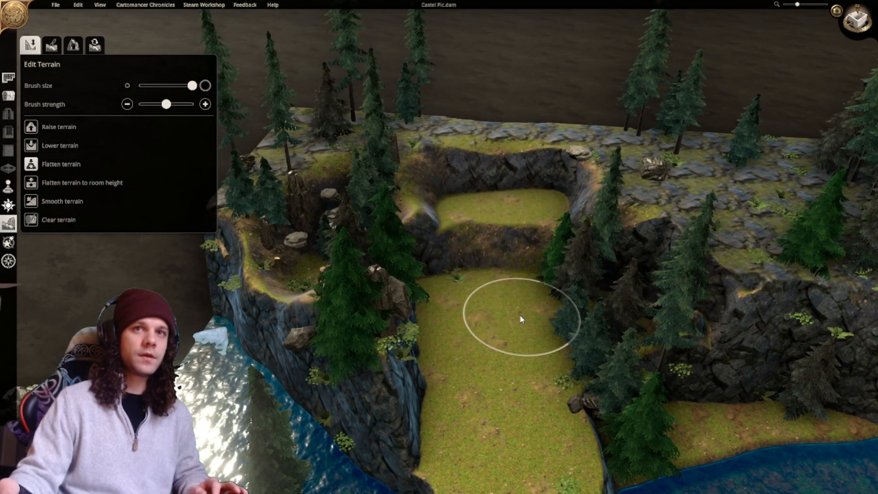
{"action": "right_click_drag", "start_coordinate": [520, 317], "coordinate": [449, 327]}
{"action": "mouse_move", "coordinate": [435, 260]}
{"action": "left_mouse_down"}
{"action": "mouse_move", "coordinate": [424, 296]}
{"action": "mouse_move", "coordinate": [465, 298]}
{"action": "mouse_move", "coordinate": [458, 406]}
{"action": "mouse_move", "coordinate": [410, 392]}
{"action": "mouse_move", "coordinate": [456, 376]}
{"action": "mouse_move", "coordinate": [419, 355]}
{"action": "mouse_move", "coordinate": [437, 334]}
{"action": "left_mouse_up"}
{"action": "right_click_drag", "start_coordinate": [436, 334], "coordinate": [422, 388]}
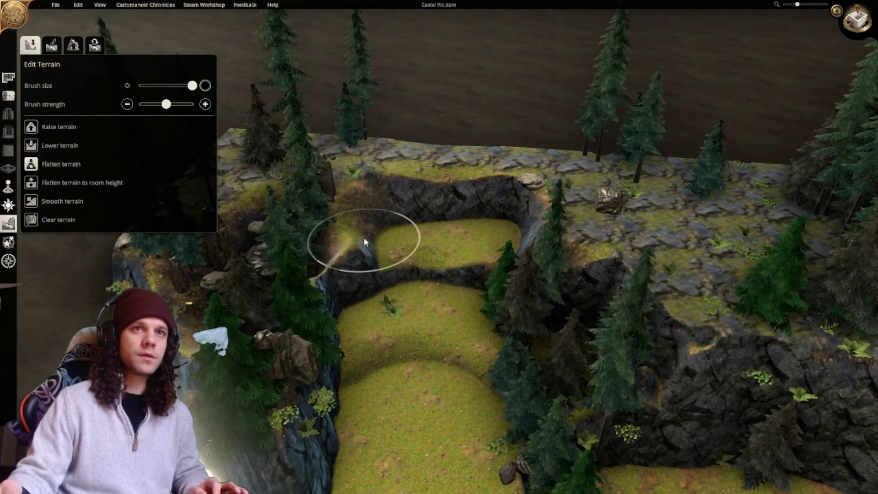
{"action": "key", "text": "q"}
Flatten the ridge beside the terraces to widen them toward the rocks and trees.
{"action": "mouse_move", "coordinate": [417, 266]}
{"action": "right_mouse_down"}
{"action": "mouse_move", "coordinate": [369, 336]}
{"action": "mouse_move", "coordinate": [347, 327]}
{"action": "right_mouse_up"}
{"action": "middle_click_drag", "start_coordinate": [347, 326], "coordinate": [462, 382]}
{"action": "scroll", "coordinate": [462, 383], "scroll_direction": "down", "scroll_amount": 3}
{"action": "right_click_drag", "start_coordinate": [463, 383], "coordinate": [430, 316]}
{"action": "middle_click_drag", "start_coordinate": [417, 356], "coordinate": [414, 314]}
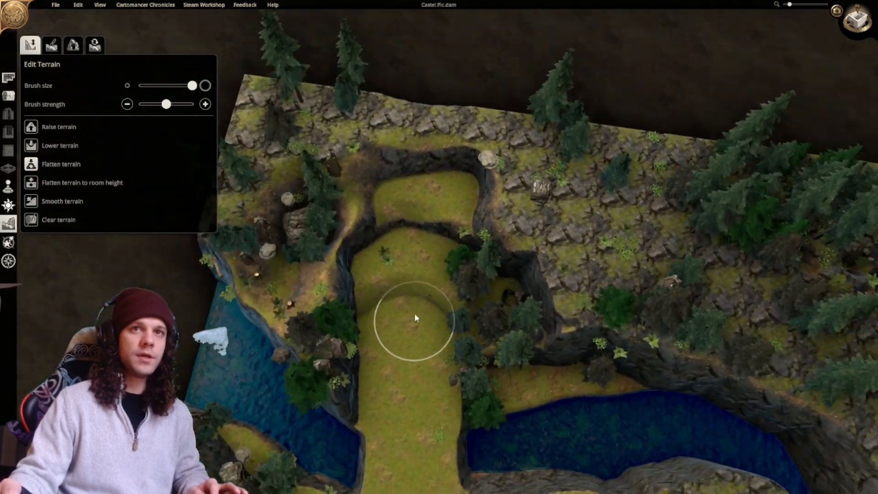
{"action": "scroll", "coordinate": [403, 357], "scroll_direction": "up", "scroll_amount": 1}
{"action": "right_click_drag", "start_coordinate": [414, 314], "coordinate": [406, 347]}
{"action": "mouse_move", "coordinate": [347, 328]}
{"action": "left_mouse_down"}
{"action": "mouse_move", "coordinate": [314, 323]}
{"action": "mouse_move", "coordinate": [427, 255]}
{"action": "mouse_move", "coordinate": [373, 261]}
{"action": "mouse_move", "coordinate": [333, 253]}
{"action": "mouse_move", "coordinate": [324, 316]}
{"action": "left_mouse_up"}
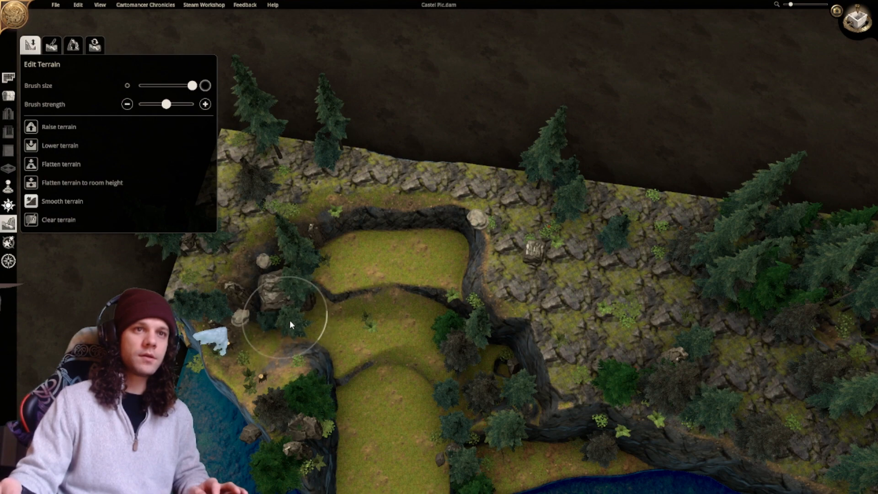
Smooth the terraces into one continuous slope and raise the sunken rim at the map edge.
{"action": "middle_click_drag", "start_coordinate": [340, 297], "coordinate": [397, 292]}
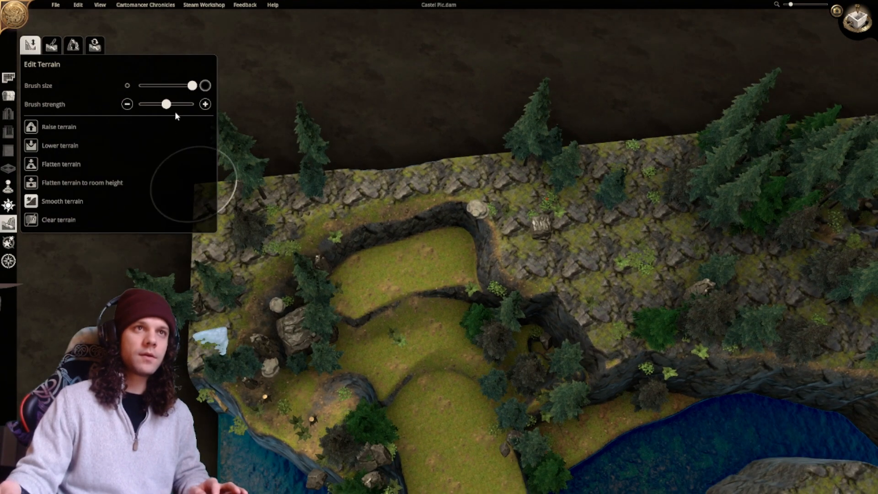
{"action": "mouse_move", "coordinate": [362, 225]}
{"action": "left_mouse_down"}
{"action": "mouse_move", "coordinate": [425, 190]}
{"action": "mouse_move", "coordinate": [358, 227]}
{"action": "mouse_move", "coordinate": [352, 259]}
{"action": "mouse_move", "coordinate": [358, 278]}
{"action": "mouse_move", "coordinate": [451, 298]}
{"action": "mouse_move", "coordinate": [404, 386]}
{"action": "mouse_move", "coordinate": [414, 359]}
{"action": "mouse_move", "coordinate": [427, 391]}
{"action": "mouse_move", "coordinate": [444, 397]}
{"action": "mouse_move", "coordinate": [417, 285]}
{"action": "left_mouse_up"}
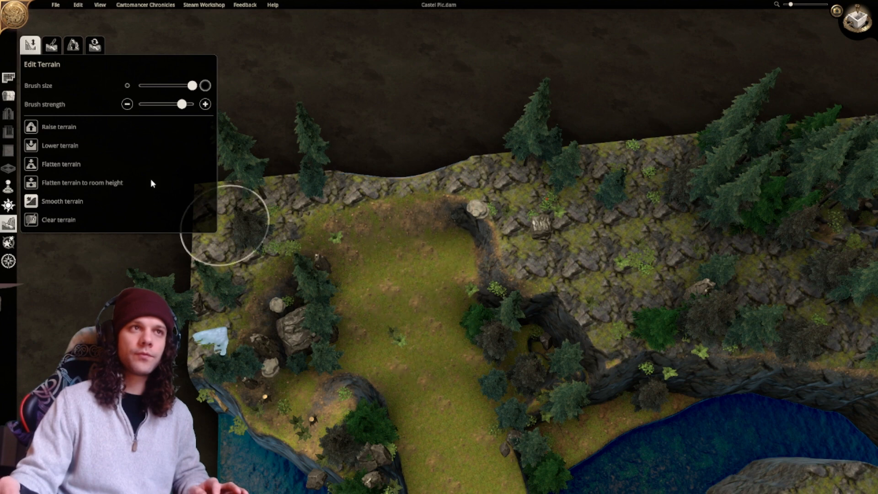
{"action": "left_click", "coordinate": [31, 128]}
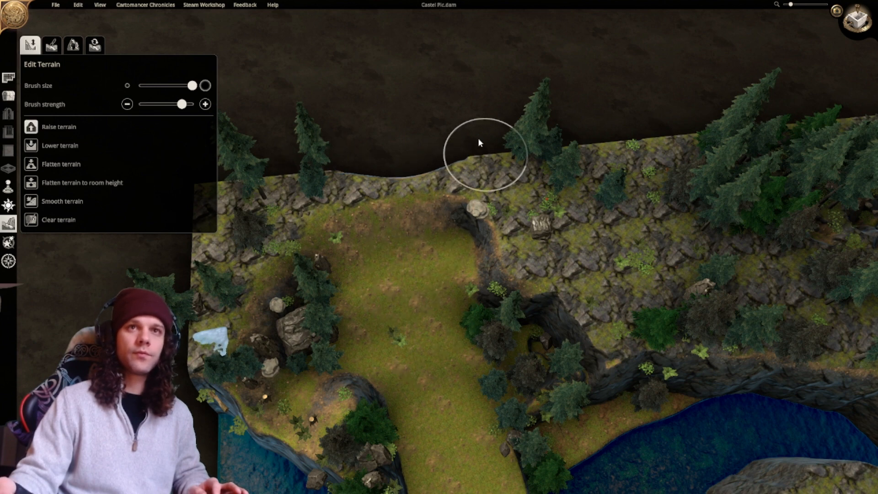
{"action": "mouse_move", "coordinate": [373, 149]}
{"action": "left_mouse_down"}
{"action": "mouse_move", "coordinate": [415, 142]}
{"action": "mouse_move", "coordinate": [370, 153]}
{"action": "left_mouse_up"}
{"action": "right_click_drag", "start_coordinate": [362, 171], "coordinate": [405, 137]}
{"action": "scroll", "coordinate": [476, 178], "scroll_direction": "up", "scroll_amount": 2}
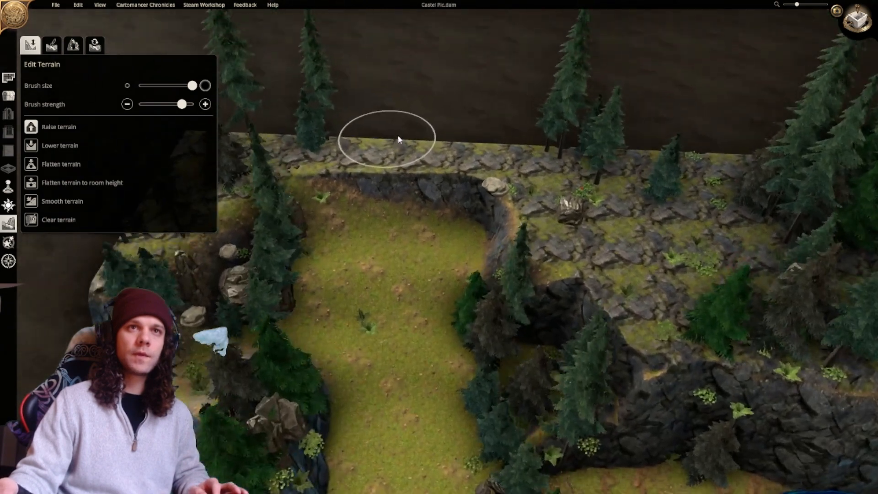
Smooth the steep bank below the raised rim so it blends into the grassy slope.
{"action": "left_click", "coordinate": [31, 201]}
{"action": "mouse_move", "coordinate": [371, 173]}
{"action": "left_mouse_down"}
{"action": "mouse_move", "coordinate": [355, 179]}
{"action": "mouse_move", "coordinate": [373, 192]}
{"action": "mouse_move", "coordinate": [374, 206]}
{"action": "left_mouse_up"}
{"action": "key", "text": "ctrl+z"}
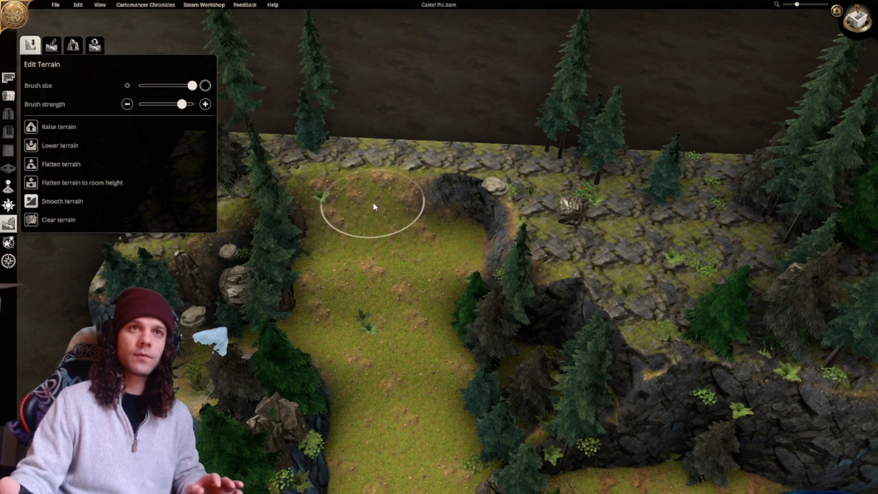
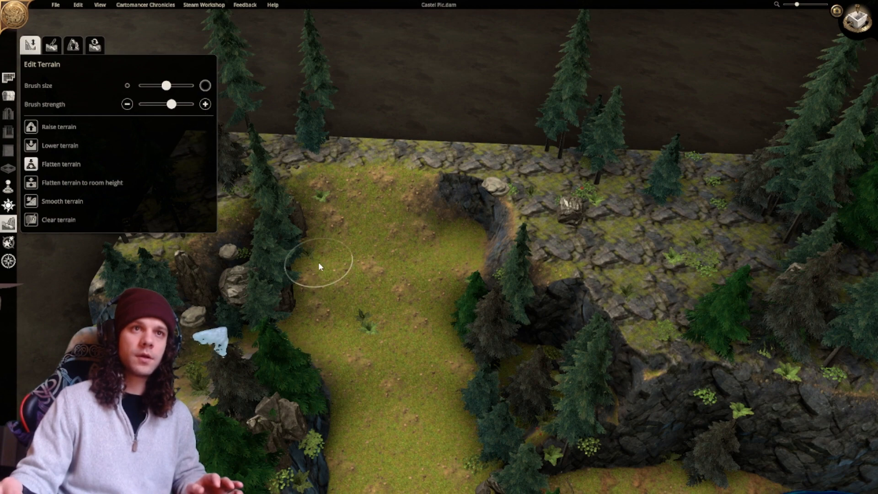
Flatten a round ledge on each side of the grassy slope with a medium-sized brush.
{"action": "left_click_drag", "start_coordinate": [319, 262], "coordinate": [309, 249]}
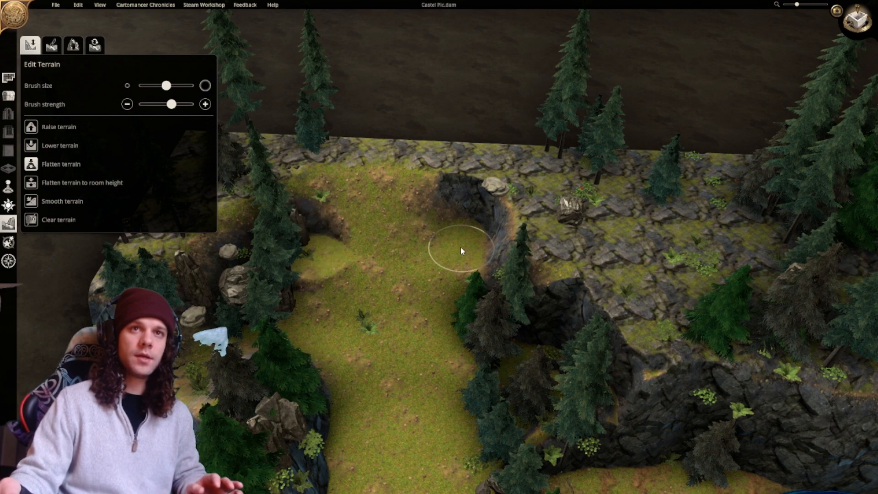
{"action": "left_click_drag", "start_coordinate": [461, 248], "coordinate": [448, 230]}
{"action": "key", "text": "s"}
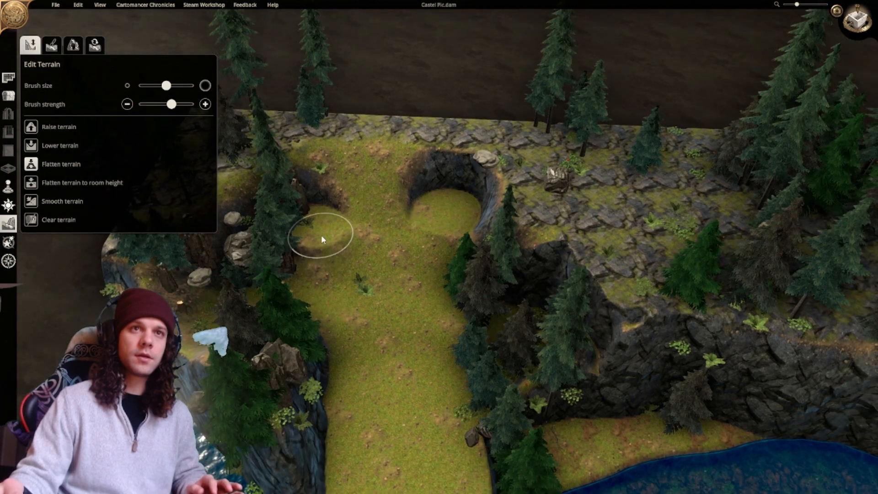
{"action": "left_click", "coordinate": [322, 236]}
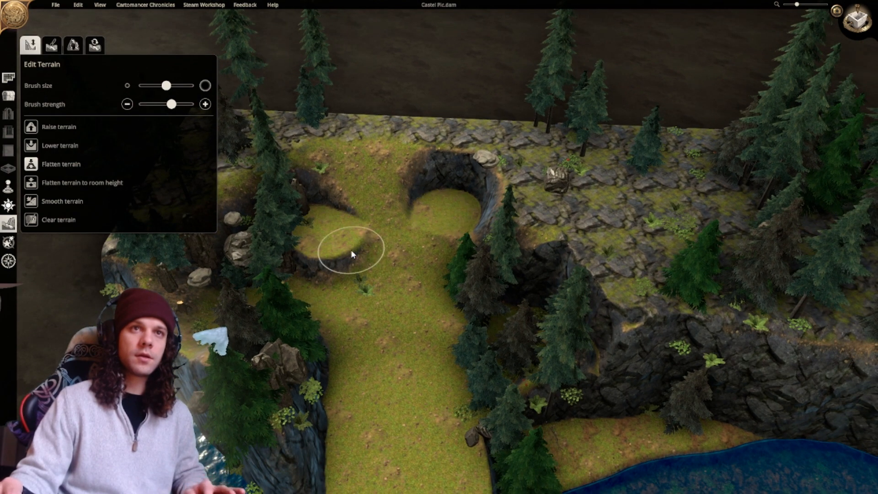
{"action": "key", "text": "e"}
{"action": "scroll", "coordinate": [420, 281], "scroll_direction": "down", "scroll_amount": 5}
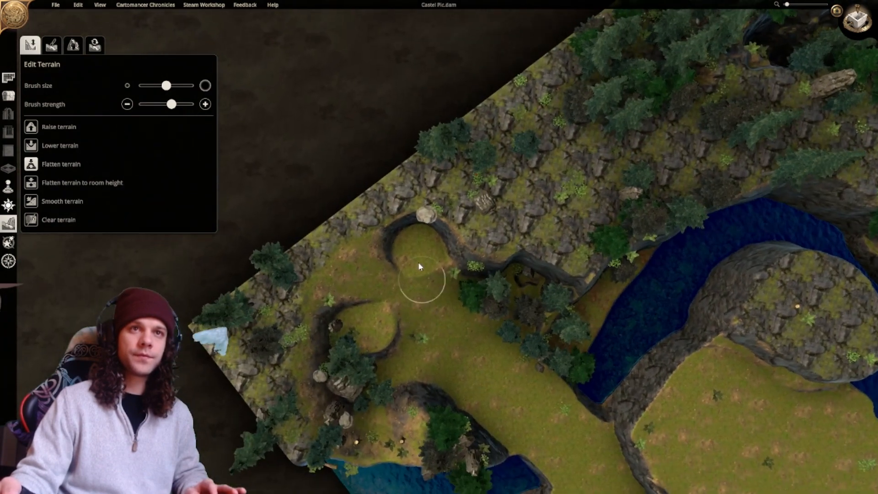
Paint a winding brown dirt path from the map edge between the two round ledges and onto the land bridge.
{"action": "left_click", "coordinate": [52, 44]}
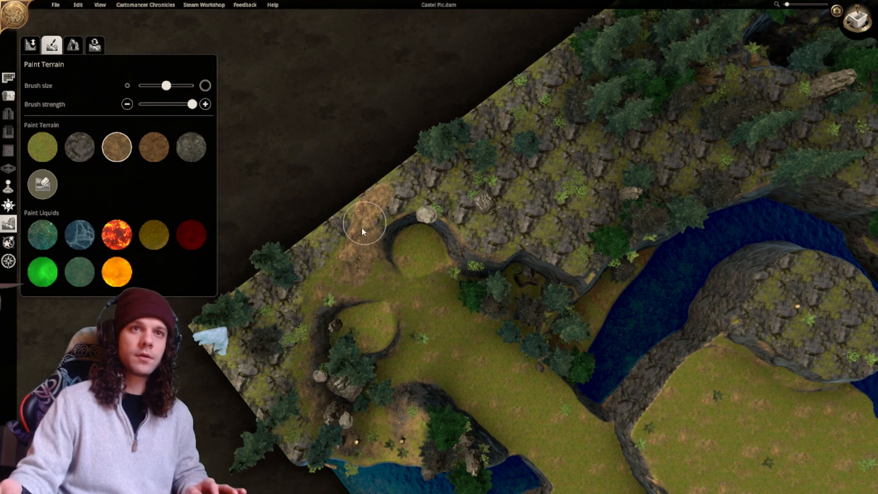
{"action": "left_click_drag", "start_coordinate": [448, 295], "coordinate": [455, 355]}
{"action": "right_click_drag", "start_coordinate": [437, 252], "coordinate": [442, 221]}
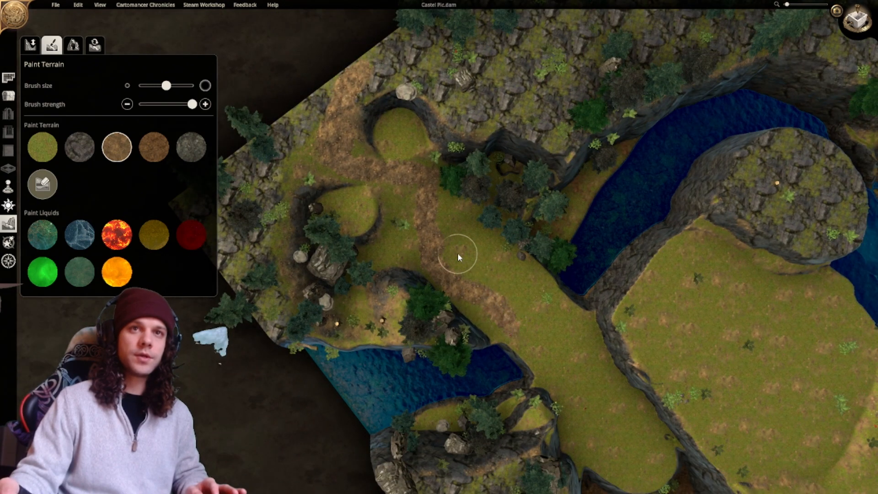
{"action": "key", "text": "w"}
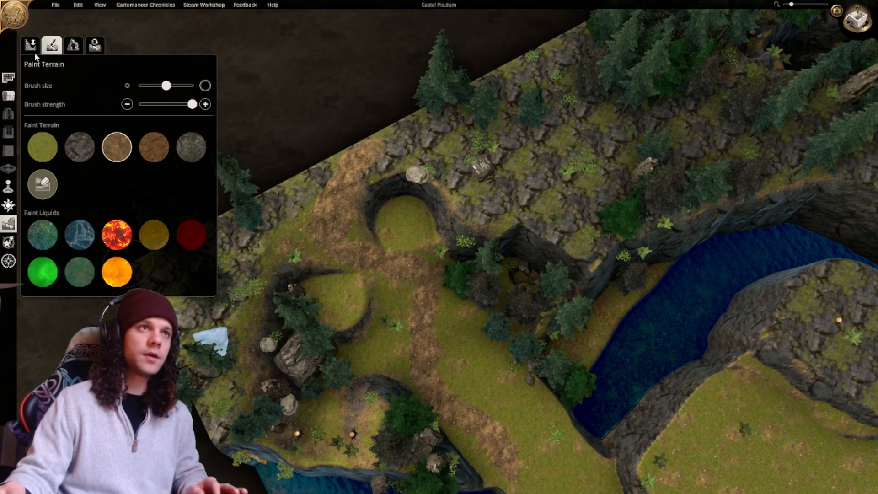
Flatten a wider, lower ledge beside the dirt path, just below the round ledge on the tree-stump side.
{"action": "left_click", "coordinate": [32, 48]}
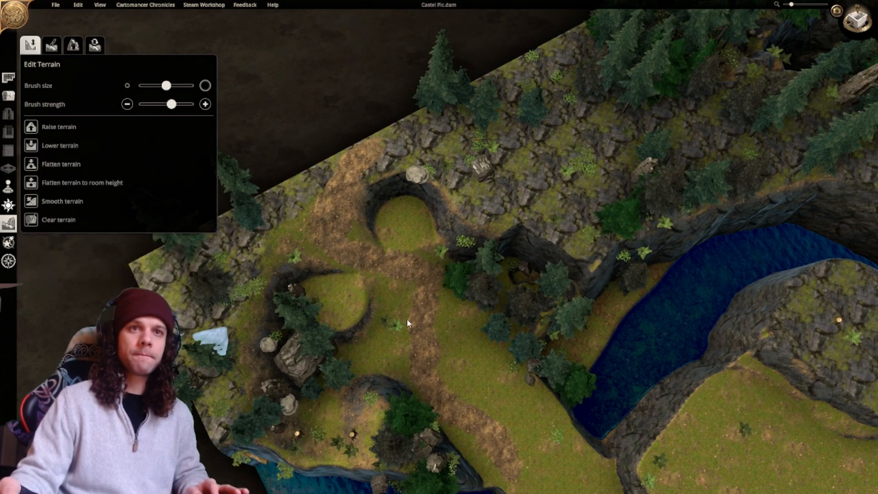
{"action": "scroll", "coordinate": [393, 274], "scroll_direction": "up", "scroll_amount": 3}
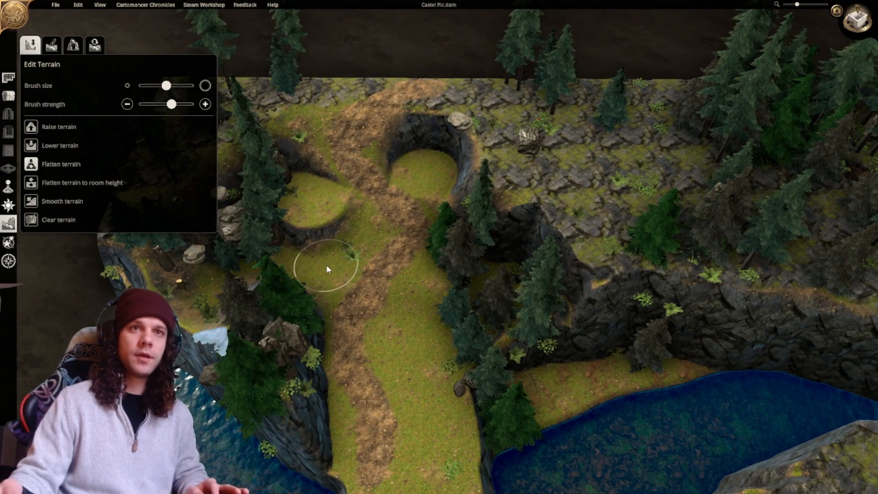
{"action": "mouse_move", "coordinate": [317, 262]}
{"action": "left_mouse_down"}
{"action": "mouse_move", "coordinate": [334, 249]}
{"action": "mouse_move", "coordinate": [330, 230]}
{"action": "mouse_move", "coordinate": [343, 239]}
{"action": "mouse_move", "coordinate": [336, 232]}
{"action": "mouse_move", "coordinate": [324, 268]}
{"action": "left_mouse_up"}
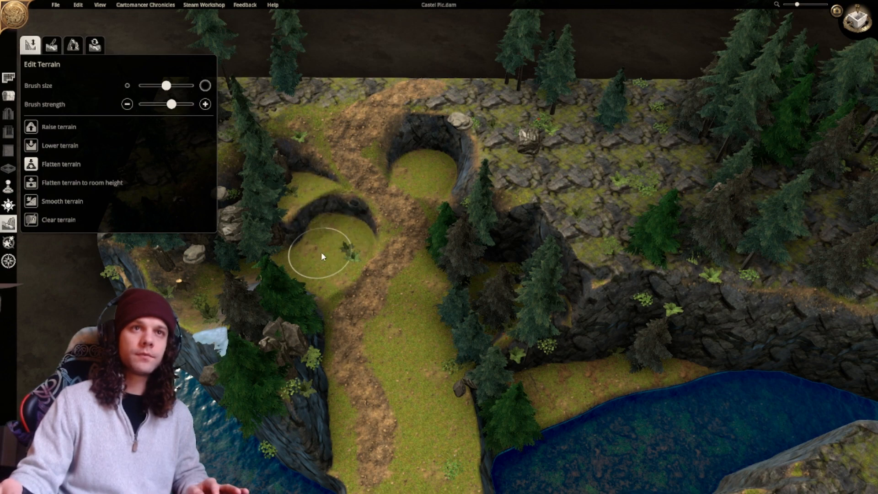
{"action": "mouse_move", "coordinate": [321, 252]}
{"action": "left_mouse_down"}
{"action": "mouse_move", "coordinate": [287, 229]}
{"action": "mouse_move", "coordinate": [313, 234]}
{"action": "mouse_move", "coordinate": [294, 222]}
{"action": "mouse_move", "coordinate": [308, 247]}
{"action": "left_mouse_up"}
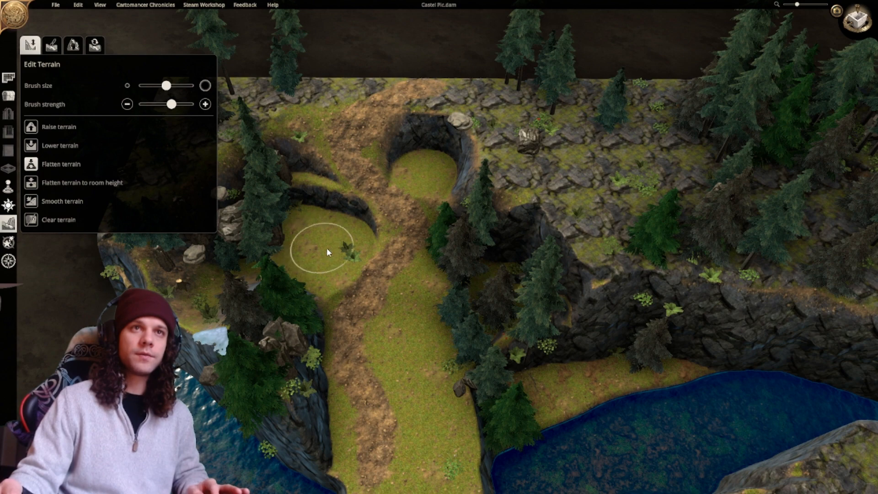
{"action": "middle_click_drag", "start_coordinate": [326, 247], "coordinate": [321, 202]}
{"action": "scroll", "coordinate": [321, 201], "scroll_direction": "up", "scroll_amount": 1}
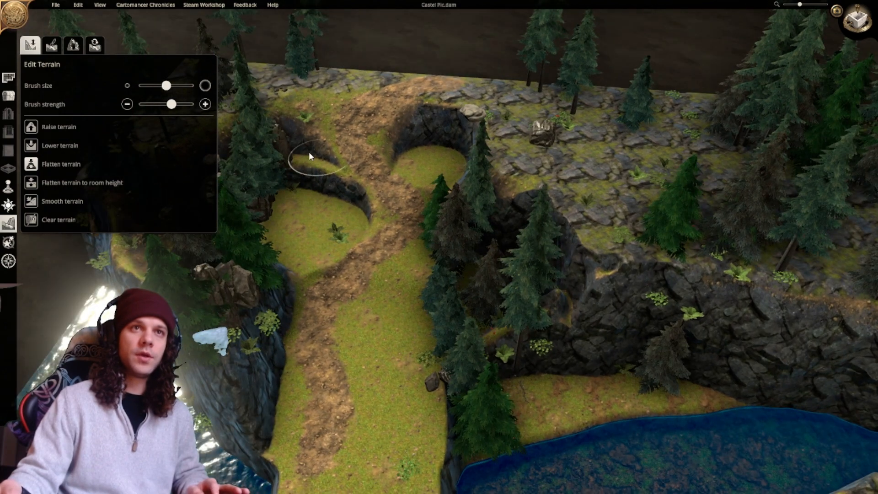
Extend the flattened ledge on the rocky plateau side of the path outward behind the trees.
{"action": "middle_click_drag", "start_coordinate": [322, 207], "coordinate": [351, 230]}
{"action": "scroll", "coordinate": [351, 230], "scroll_direction": "down", "scroll_amount": 1}
{"action": "mouse_move", "coordinate": [351, 233]}
{"action": "right_mouse_down"}
{"action": "mouse_move", "coordinate": [327, 241]}
{"action": "mouse_move", "coordinate": [366, 206]}
{"action": "right_mouse_up"}
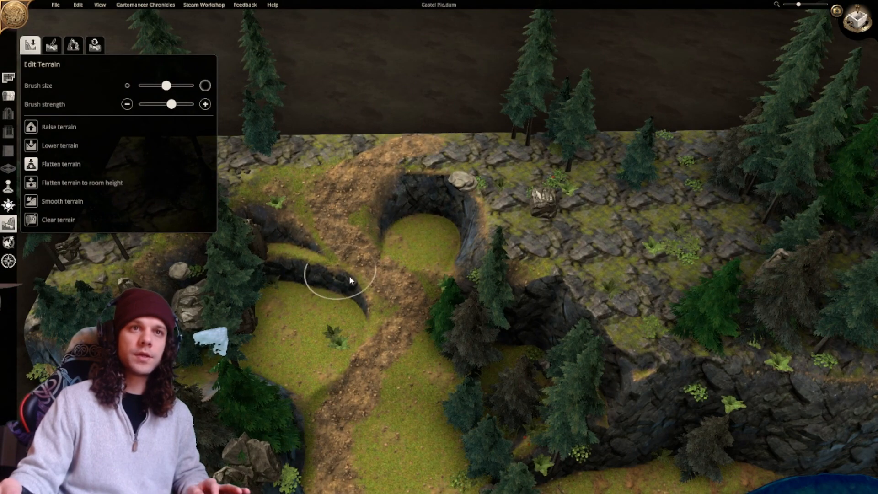
{"action": "mouse_move", "coordinate": [291, 258]}
{"action": "right_mouse_down"}
{"action": "mouse_move", "coordinate": [343, 305]}
{"action": "mouse_move", "coordinate": [412, 272]}
{"action": "right_mouse_up"}
{"action": "mouse_move", "coordinate": [413, 273]}
{"action": "left_mouse_down"}
{"action": "mouse_move", "coordinate": [417, 258]}
{"action": "mouse_move", "coordinate": [459, 293]}
{"action": "mouse_move", "coordinate": [552, 302]}
{"action": "mouse_move", "coordinate": [478, 304]}
{"action": "mouse_move", "coordinate": [508, 334]}
{"action": "mouse_move", "coordinate": [482, 267]}
{"action": "mouse_move", "coordinate": [473, 270]}
{"action": "left_mouse_up"}
{"action": "middle_click_drag", "start_coordinate": [474, 269], "coordinate": [462, 294]}
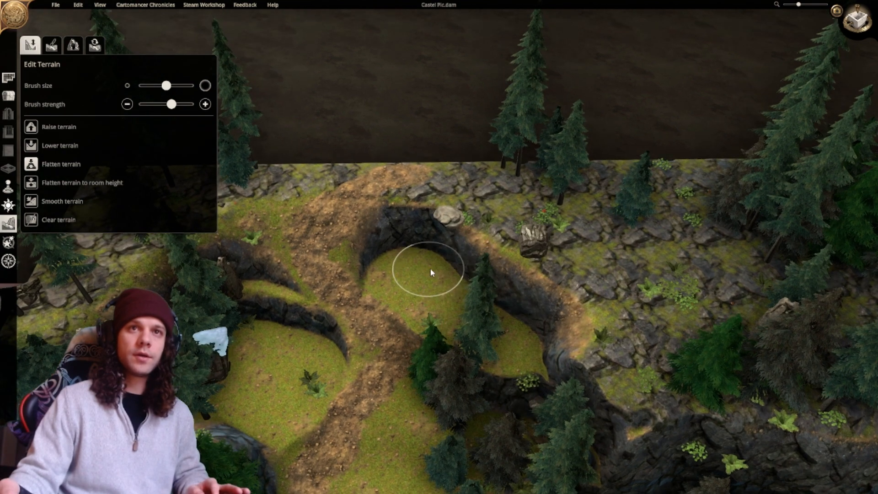
Inspect the ledges, the dirt path and the land bridge from several angles.
{"action": "middle_click_drag", "start_coordinate": [430, 267], "coordinate": [485, 280]}
{"action": "middle_click_drag", "start_coordinate": [533, 231], "coordinate": [568, 224]}
{"action": "middle_click_drag", "start_coordinate": [310, 233], "coordinate": [378, 186]}
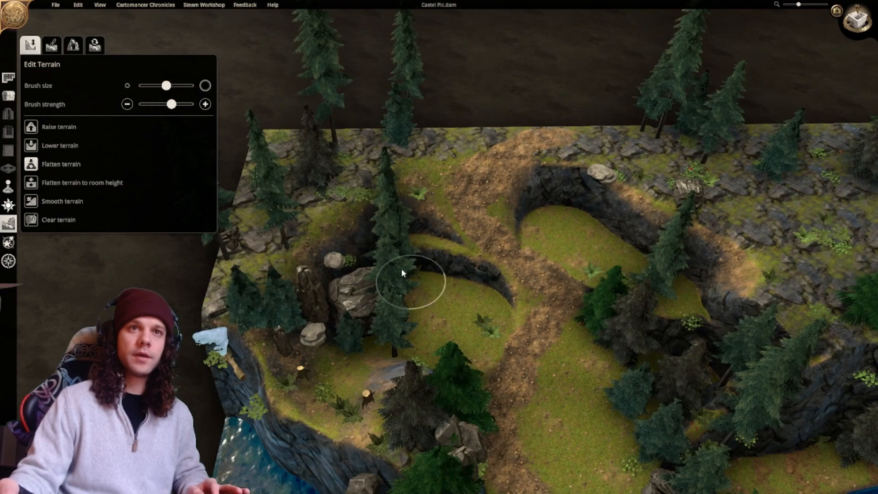
{"action": "middle_click_drag", "start_coordinate": [408, 284], "coordinate": [382, 237]}
{"action": "mouse_move", "coordinate": [407, 315]}
{"action": "middle_mouse_down"}
{"action": "mouse_move", "coordinate": [361, 251]}
{"action": "mouse_move", "coordinate": [281, 232]}
{"action": "mouse_move", "coordinate": [306, 245]}
{"action": "mouse_move", "coordinate": [287, 215]}
{"action": "mouse_move", "coordinate": [345, 266]}
{"action": "mouse_move", "coordinate": [373, 265]}
{"action": "middle_mouse_up"}
{"action": "mouse_move", "coordinate": [354, 300]}
{"action": "middle_mouse_down"}
{"action": "mouse_move", "coordinate": [333, 273]}
{"action": "mouse_move", "coordinate": [341, 301]}
{"action": "mouse_move", "coordinate": [361, 312]}
{"action": "middle_mouse_up"}
{"action": "mouse_move", "coordinate": [365, 318]}
{"action": "left_mouse_down"}
{"action": "mouse_move", "coordinate": [324, 251]}
{"action": "mouse_move", "coordinate": [366, 316]}
{"action": "mouse_move", "coordinate": [342, 280]}
{"action": "left_mouse_up"}
{"action": "mouse_move", "coordinate": [358, 315]}
{"action": "middle_mouse_down"}
{"action": "mouse_move", "coordinate": [342, 288]}
{"action": "mouse_move", "coordinate": [485, 227]}
{"action": "mouse_move", "coordinate": [413, 237]}
{"action": "mouse_move", "coordinate": [404, 256]}
{"action": "mouse_move", "coordinate": [289, 295]}
{"action": "middle_mouse_up"}
{"action": "mouse_move", "coordinate": [289, 297]}
{"action": "left_mouse_down"}
{"action": "mouse_move", "coordinate": [280, 299]}
{"action": "mouse_move", "coordinate": [298, 277]}
{"action": "left_mouse_up"}
{"action": "key", "text": "s"}
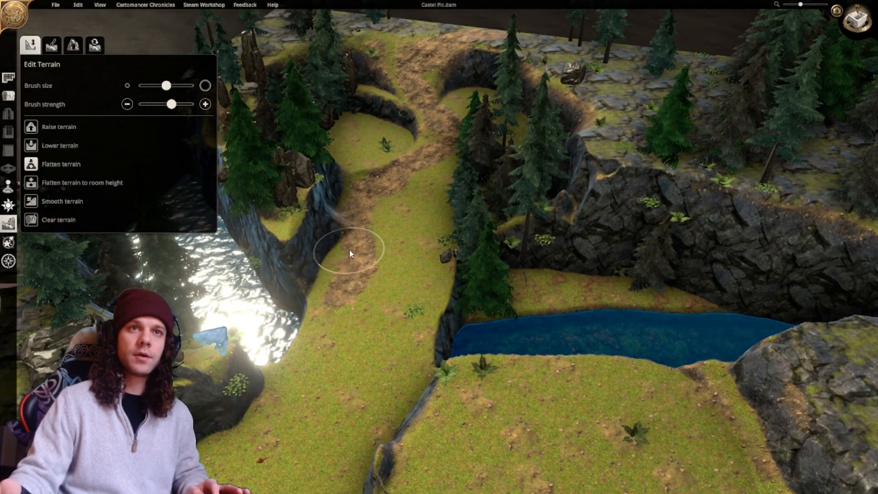
{"action": "mouse_move", "coordinate": [373, 239]}
{"action": "middle_mouse_down"}
{"action": "mouse_move", "coordinate": [350, 237]}
{"action": "mouse_move", "coordinate": [382, 303]}
{"action": "middle_mouse_up"}
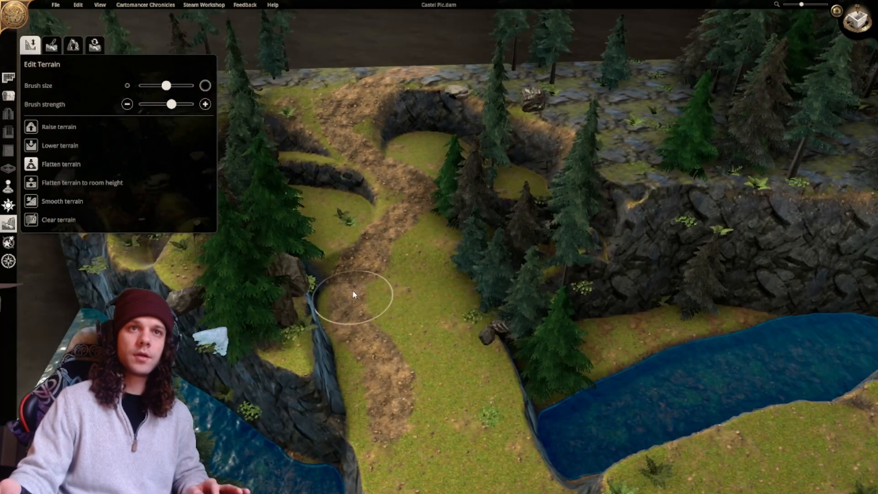
{"action": "key", "text": "w"}
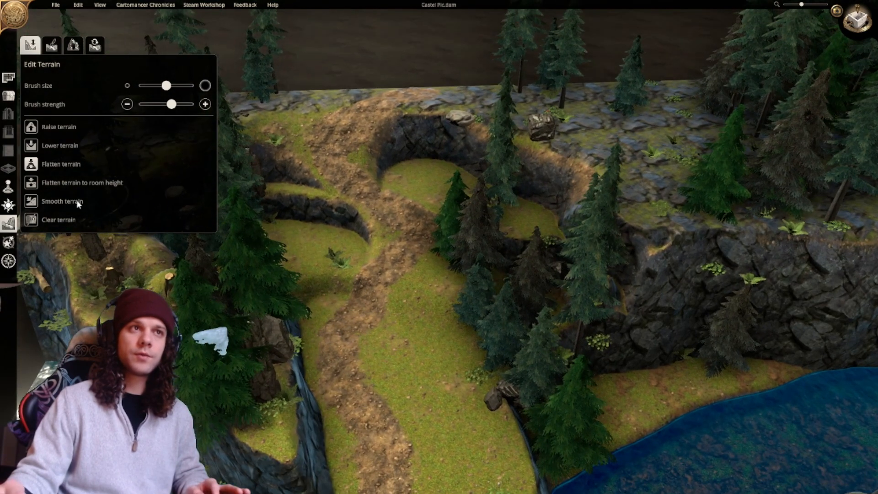
Smooth the dirt path where it bends past the ledge on the rocky plateau side.
{"action": "left_click", "coordinate": [34, 202]}
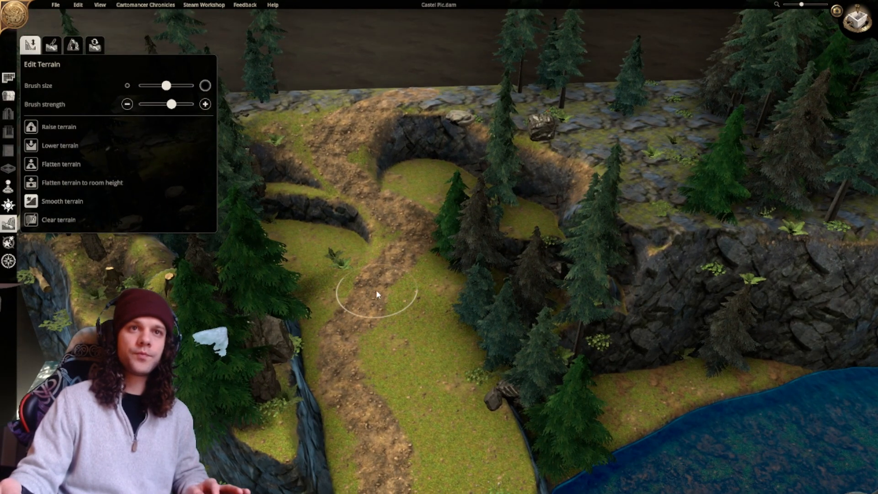
{"action": "mouse_move", "coordinate": [386, 273]}
{"action": "middle_mouse_down"}
{"action": "mouse_move", "coordinate": [492, 277]}
{"action": "mouse_move", "coordinate": [528, 298]}
{"action": "mouse_move", "coordinate": [432, 296]}
{"action": "mouse_move", "coordinate": [443, 293]}
{"action": "mouse_move", "coordinate": [425, 274]}
{"action": "mouse_move", "coordinate": [425, 189]}
{"action": "mouse_move", "coordinate": [437, 278]}
{"action": "mouse_move", "coordinate": [419, 309]}
{"action": "mouse_move", "coordinate": [357, 314]}
{"action": "mouse_move", "coordinate": [491, 331]}
{"action": "mouse_move", "coordinate": [453, 345]}
{"action": "mouse_move", "coordinate": [362, 315]}
{"action": "mouse_move", "coordinate": [355, 215]}
{"action": "mouse_move", "coordinate": [369, 223]}
{"action": "middle_mouse_up"}
{"action": "scroll", "coordinate": [425, 275], "scroll_direction": "up", "scroll_amount": 1}
{"action": "right_click_drag", "start_coordinate": [369, 220], "coordinate": [387, 311]}
{"action": "right_click_drag", "start_coordinate": [356, 192], "coordinate": [393, 272]}
{"action": "mouse_move", "coordinate": [393, 271]}
{"action": "left_mouse_down"}
{"action": "mouse_move", "coordinate": [356, 262]}
{"action": "mouse_move", "coordinate": [363, 266]}
{"action": "left_mouse_up"}
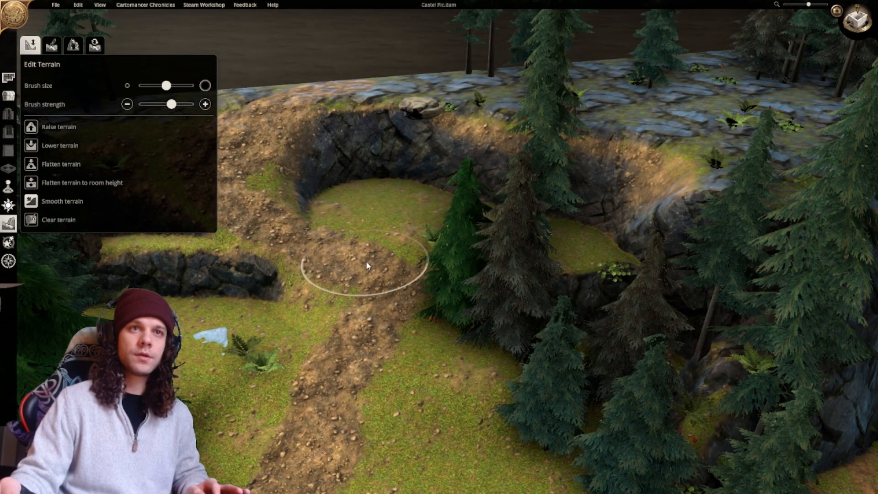
{"action": "mouse_move", "coordinate": [396, 283]}
{"action": "middle_mouse_down"}
{"action": "mouse_move", "coordinate": [413, 289]}
{"action": "mouse_move", "coordinate": [407, 298]}
{"action": "middle_mouse_up"}
{"action": "mouse_move", "coordinate": [407, 298]}
{"action": "right_mouse_down"}
{"action": "mouse_move", "coordinate": [405, 233]}
{"action": "mouse_move", "coordinate": [420, 212]}
{"action": "right_mouse_up"}
{"action": "mouse_move", "coordinate": [420, 211]}
{"action": "middle_mouse_down"}
{"action": "mouse_move", "coordinate": [451, 305]}
{"action": "mouse_move", "coordinate": [399, 189]}
{"action": "mouse_move", "coordinate": [308, 191]}
{"action": "middle_mouse_up"}
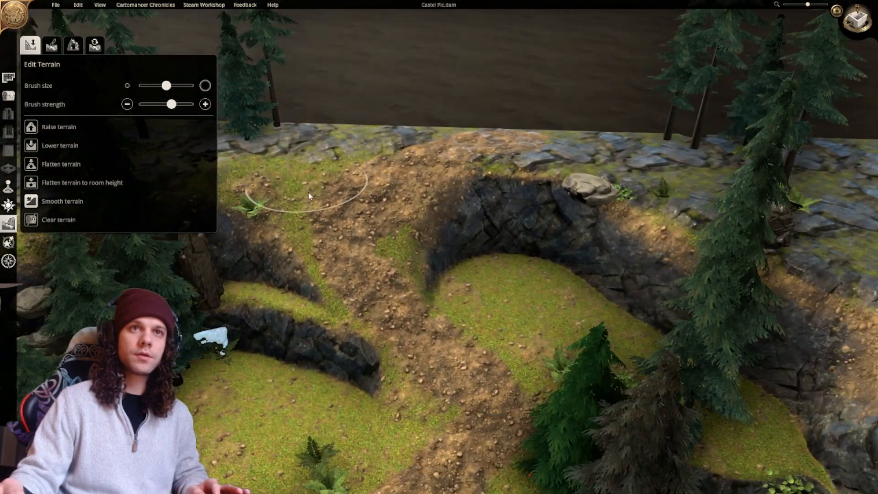
Raise rocky hills on the plateau-side ledge and among the trees beside the dirt path.
{"action": "right_click_drag", "start_coordinate": [473, 258], "coordinate": [349, 163]}
{"action": "left_click", "coordinate": [32, 128]}
{"action": "scroll", "coordinate": [451, 250], "scroll_direction": "down", "scroll_amount": 2}
{"action": "middle_click_drag", "start_coordinate": [349, 163], "coordinate": [508, 261]}
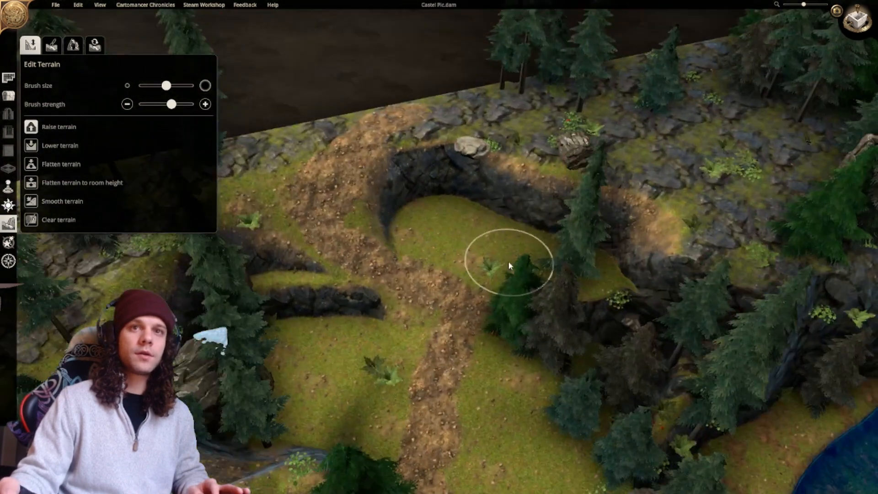
{"action": "right_click_drag", "start_coordinate": [509, 261], "coordinate": [463, 203]}
{"action": "mouse_move", "coordinate": [464, 207]}
{"action": "left_mouse_down"}
{"action": "mouse_move", "coordinate": [472, 188]}
{"action": "mouse_move", "coordinate": [540, 245]}
{"action": "mouse_move", "coordinate": [533, 266]}
{"action": "mouse_move", "coordinate": [558, 248]}
{"action": "mouse_move", "coordinate": [528, 173]}
{"action": "mouse_move", "coordinate": [446, 143]}
{"action": "left_mouse_up"}
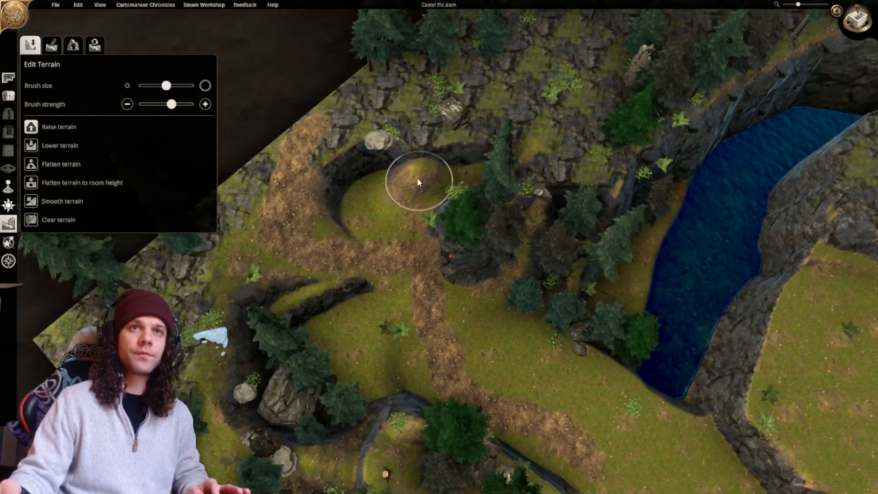
{"action": "left_click_drag", "start_coordinate": [417, 179], "coordinate": [379, 145]}
{"action": "scroll", "coordinate": [425, 154], "scroll_direction": "up", "scroll_amount": 5}
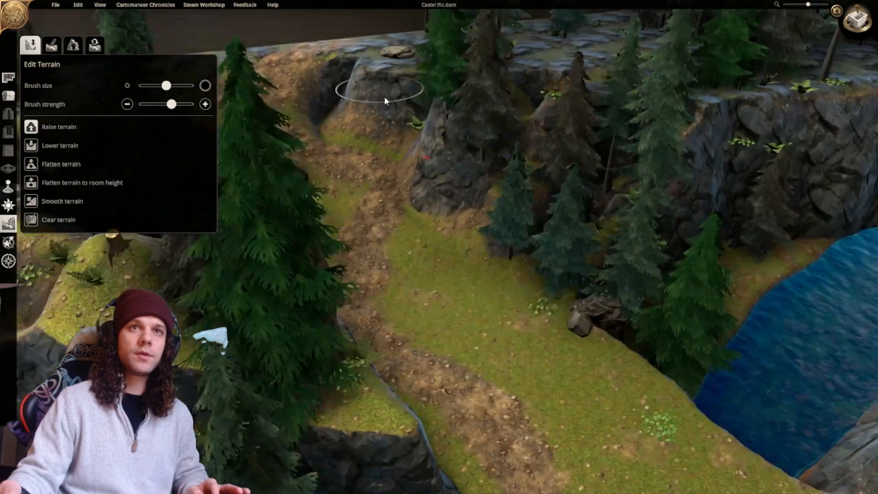
{"action": "scroll", "coordinate": [384, 97], "scroll_direction": "down", "scroll_amount": 5}
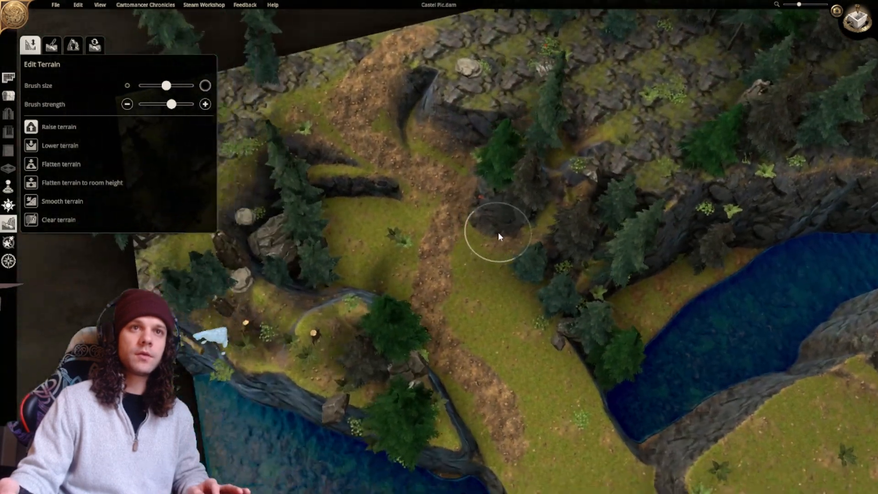
Raise matching rocky hills on the opposite side of the path, over the ledge and by the tree stumps.
{"action": "mouse_move", "coordinate": [498, 237]}
{"action": "middle_mouse_down"}
{"action": "mouse_move", "coordinate": [362, 211]}
{"action": "mouse_move", "coordinate": [330, 182]}
{"action": "middle_mouse_up"}
{"action": "left_click_drag", "start_coordinate": [330, 183], "coordinate": [336, 173]}
{"action": "mouse_move", "coordinate": [338, 174]}
{"action": "middle_mouse_down"}
{"action": "mouse_move", "coordinate": [360, 167]}
{"action": "mouse_move", "coordinate": [359, 185]}
{"action": "mouse_move", "coordinate": [353, 153]}
{"action": "mouse_move", "coordinate": [352, 185]}
{"action": "middle_mouse_up"}
{"action": "scroll", "coordinate": [353, 153], "scroll_direction": "up", "scroll_amount": 1}
{"action": "left_click_drag", "start_coordinate": [369, 169], "coordinate": [372, 164]}
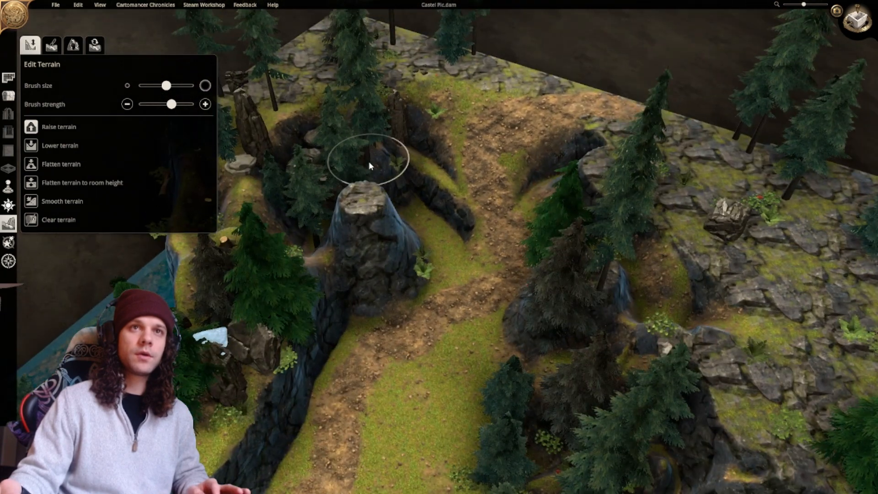
{"action": "mouse_move", "coordinate": [371, 163]}
{"action": "middle_mouse_down"}
{"action": "mouse_move", "coordinate": [327, 185]}
{"action": "mouse_move", "coordinate": [354, 234]}
{"action": "mouse_move", "coordinate": [370, 201]}
{"action": "middle_mouse_up"}
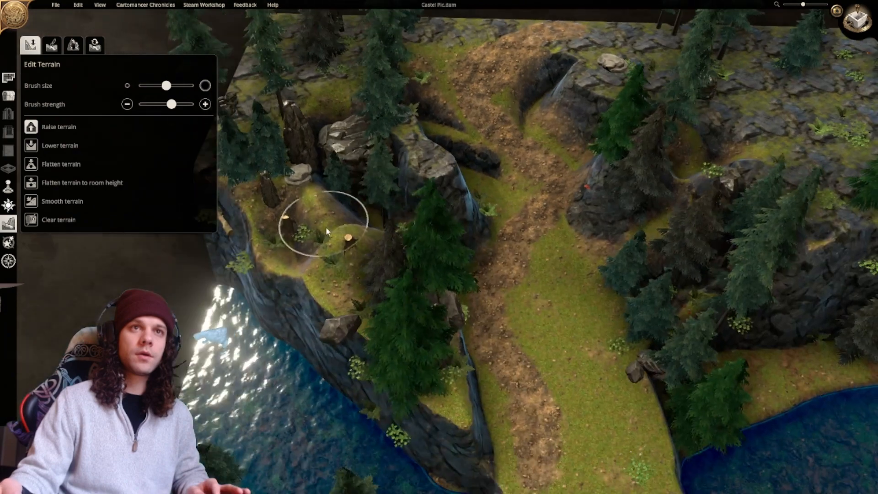
{"action": "mouse_move", "coordinate": [348, 242]}
{"action": "left_mouse_down"}
{"action": "mouse_move", "coordinate": [352, 138]}
{"action": "mouse_move", "coordinate": [350, 153]}
{"action": "left_mouse_up"}
{"action": "middle_click_drag", "start_coordinate": [413, 219], "coordinate": [382, 244]}
{"action": "left_click", "coordinate": [34, 150]}
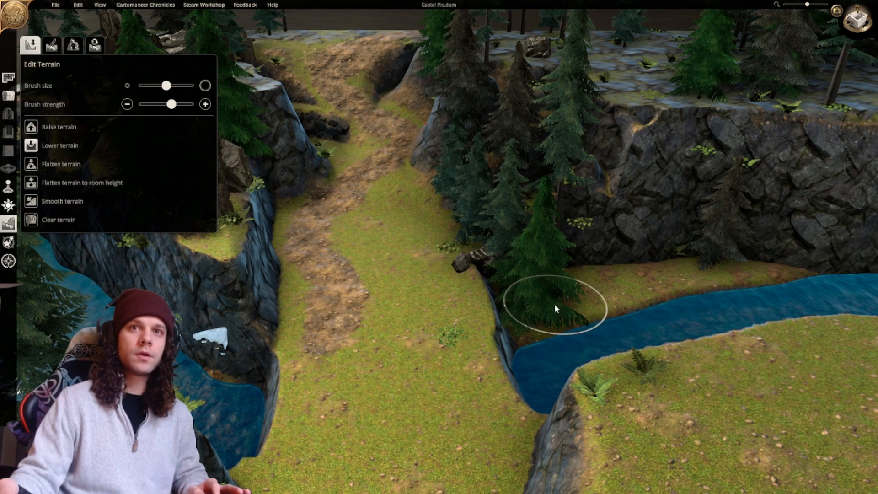
{"action": "mouse_move", "coordinate": [554, 304]}
{"action": "middle_mouse_down"}
{"action": "mouse_move", "coordinate": [643, 273]}
{"action": "mouse_move", "coordinate": [594, 298]}
{"action": "mouse_move", "coordinate": [510, 320]}
{"action": "middle_mouse_up"}
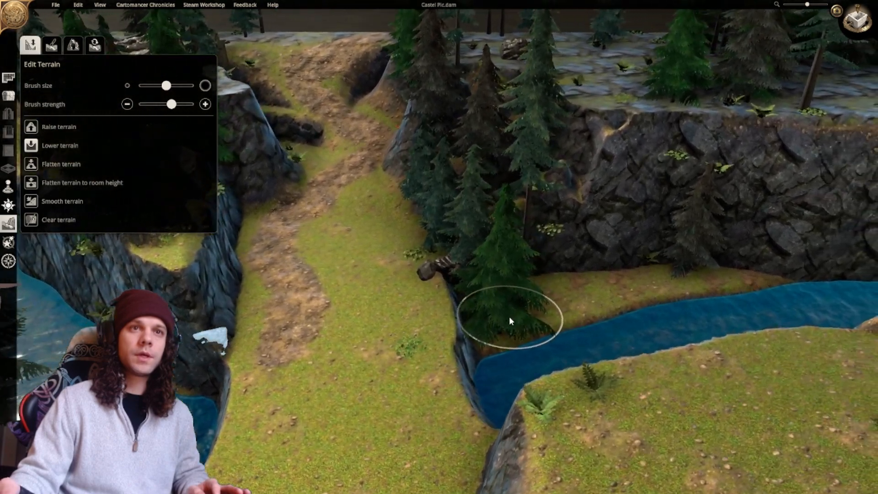
{"action": "mouse_move", "coordinate": [373, 341]}
{"action": "middle_mouse_down"}
{"action": "mouse_move", "coordinate": [415, 296]}
{"action": "mouse_move", "coordinate": [396, 355]}
{"action": "mouse_move", "coordinate": [584, 361]}
{"action": "mouse_move", "coordinate": [345, 314]}
{"action": "mouse_move", "coordinate": [375, 328]}
{"action": "middle_mouse_up"}
{"action": "middle_click_drag", "start_coordinate": [460, 303], "coordinate": [463, 338]}
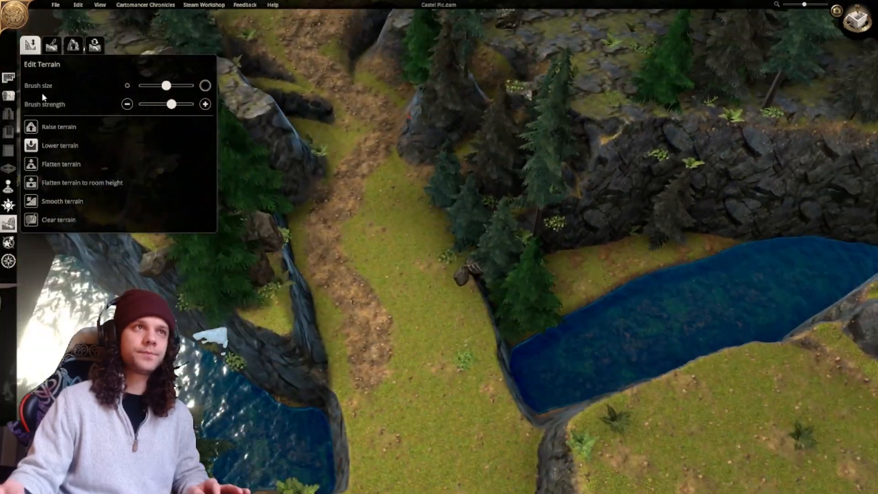
Erase the trees beside the path along the slope below the rocky plateau using the object eraser brush.
{"action": "left_click", "coordinate": [9, 96]}
{"action": "left_click", "coordinate": [52, 47]}
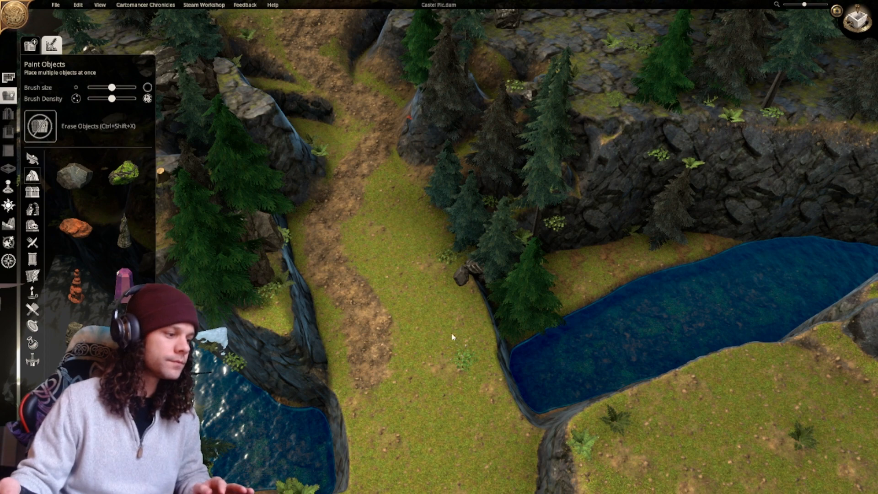
{"action": "mouse_move", "coordinate": [520, 293]}
{"action": "left_mouse_down"}
{"action": "mouse_move", "coordinate": [476, 231]}
{"action": "mouse_move", "coordinate": [474, 183]}
{"action": "left_mouse_up"}
{"action": "left_click", "coordinate": [50, 123]}
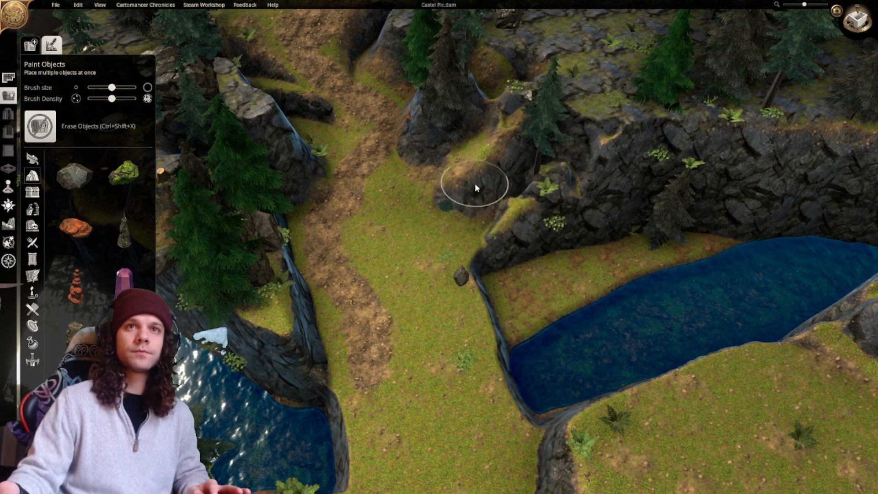
{"action": "scroll", "coordinate": [482, 255], "scroll_direction": "down", "scroll_amount": 2}
{"action": "key", "text": "s"}
{"action": "mouse_move", "coordinate": [481, 258]}
{"action": "left_mouse_down"}
{"action": "mouse_move", "coordinate": [478, 153]}
{"action": "mouse_move", "coordinate": [439, 180]}
{"action": "mouse_move", "coordinate": [442, 247]}
{"action": "mouse_move", "coordinate": [381, 362]}
{"action": "mouse_move", "coordinate": [347, 364]}
{"action": "mouse_move", "coordinate": [338, 177]}
{"action": "left_mouse_up"}
Erase the trees around the raised hills and tree stumps on the other side of the path.
{"action": "key", "text": "w"}
{"action": "key", "text": "a"}
{"action": "mouse_move", "coordinate": [343, 201]}
{"action": "middle_mouse_down"}
{"action": "mouse_move", "coordinate": [370, 335]}
{"action": "mouse_move", "coordinate": [366, 306]}
{"action": "mouse_move", "coordinate": [389, 274]}
{"action": "middle_mouse_up"}
{"action": "scroll", "coordinate": [366, 306], "scroll_direction": "up", "scroll_amount": 2}
{"action": "mouse_move", "coordinate": [364, 225]}
{"action": "left_mouse_down"}
{"action": "mouse_move", "coordinate": [503, 136]}
{"action": "mouse_move", "coordinate": [517, 77]}
{"action": "mouse_move", "coordinate": [595, 34]}
{"action": "mouse_move", "coordinate": [311, 42]}
{"action": "mouse_move", "coordinate": [231, 298]}
{"action": "left_mouse_up"}
{"action": "middle_click_drag", "start_coordinate": [235, 311], "coordinate": [348, 243]}
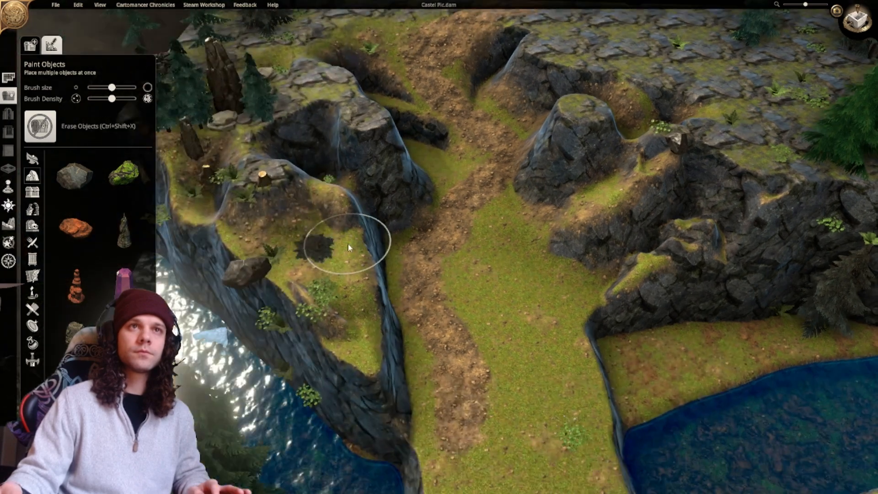
Flatten a lower strip of ground across the land bridge between the two pools, starting from the dirt path side.
{"action": "middle_click_drag", "start_coordinate": [517, 253], "coordinate": [696, 245]}
{"action": "mouse_move", "coordinate": [695, 249]}
{"action": "right_mouse_down"}
{"action": "mouse_move", "coordinate": [658, 257]}
{"action": "mouse_move", "coordinate": [572, 208]}
{"action": "mouse_move", "coordinate": [596, 243]}
{"action": "mouse_move", "coordinate": [498, 220]}
{"action": "mouse_move", "coordinate": [490, 246]}
{"action": "mouse_move", "coordinate": [366, 280]}
{"action": "mouse_move", "coordinate": [503, 313]}
{"action": "mouse_move", "coordinate": [509, 302]}
{"action": "mouse_move", "coordinate": [386, 302]}
{"action": "mouse_move", "coordinate": [440, 290]}
{"action": "mouse_move", "coordinate": [174, 199]}
{"action": "mouse_move", "coordinate": [429, 257]}
{"action": "mouse_move", "coordinate": [396, 249]}
{"action": "mouse_move", "coordinate": [541, 223]}
{"action": "mouse_move", "coordinate": [533, 160]}
{"action": "mouse_move", "coordinate": [497, 302]}
{"action": "mouse_move", "coordinate": [506, 288]}
{"action": "mouse_move", "coordinate": [521, 358]}
{"action": "mouse_move", "coordinate": [513, 345]}
{"action": "mouse_move", "coordinate": [554, 315]}
{"action": "mouse_move", "coordinate": [535, 325]}
{"action": "mouse_move", "coordinate": [450, 211]}
{"action": "mouse_move", "coordinate": [435, 210]}
{"action": "right_mouse_up"}
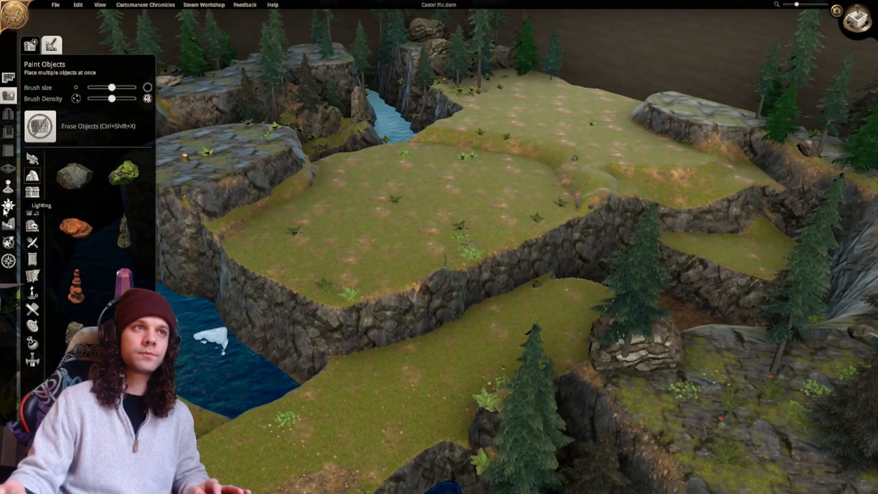
{"action": "left_click", "coordinate": [9, 226]}
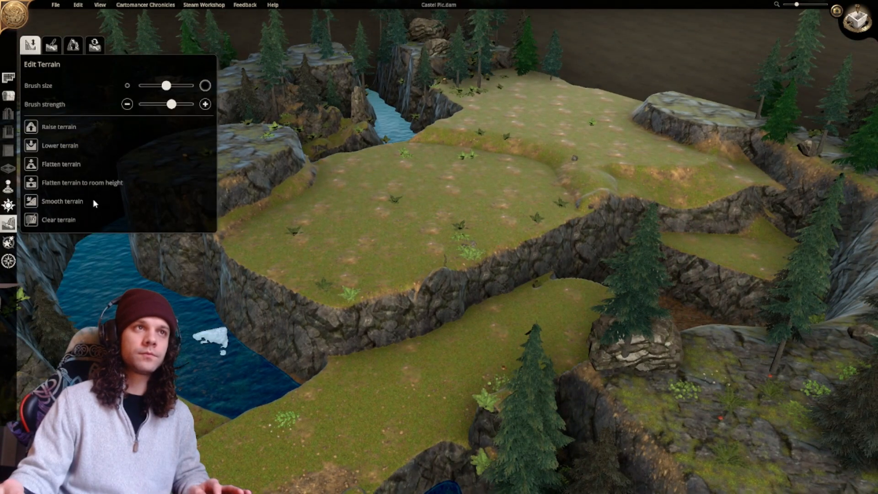
{"action": "left_click", "coordinate": [29, 167]}
{"action": "mouse_move", "coordinate": [470, 265]}
{"action": "left_mouse_down"}
{"action": "mouse_move", "coordinate": [431, 284]}
{"action": "mouse_move", "coordinate": [396, 253]}
{"action": "mouse_move", "coordinate": [428, 259]}
{"action": "mouse_move", "coordinate": [359, 273]}
{"action": "left_mouse_up"}
{"action": "middle_click_drag", "start_coordinate": [360, 272], "coordinate": [485, 265]}
{"action": "mouse_move", "coordinate": [486, 265]}
{"action": "right_mouse_down"}
{"action": "mouse_move", "coordinate": [442, 232]}
{"action": "mouse_move", "coordinate": [445, 265]}
{"action": "mouse_move", "coordinate": [458, 170]}
{"action": "mouse_move", "coordinate": [365, 288]}
{"action": "mouse_move", "coordinate": [316, 437]}
{"action": "mouse_move", "coordinate": [441, 212]}
{"action": "mouse_move", "coordinate": [547, 240]}
{"action": "mouse_move", "coordinate": [465, 217]}
{"action": "mouse_move", "coordinate": [536, 271]}
{"action": "mouse_move", "coordinate": [553, 261]}
{"action": "mouse_move", "coordinate": [463, 306]}
{"action": "mouse_move", "coordinate": [517, 271]}
{"action": "mouse_move", "coordinate": [474, 329]}
{"action": "mouse_move", "coordinate": [485, 412]}
{"action": "mouse_move", "coordinate": [490, 344]}
{"action": "mouse_move", "coordinate": [464, 256]}
{"action": "mouse_move", "coordinate": [473, 240]}
{"action": "mouse_move", "coordinate": [438, 251]}
{"action": "mouse_move", "coordinate": [208, 227]}
{"action": "mouse_move", "coordinate": [581, 363]}
{"action": "mouse_move", "coordinate": [698, 445]}
{"action": "mouse_move", "coordinate": [591, 325]}
{"action": "mouse_move", "coordinate": [544, 228]}
{"action": "mouse_move", "coordinate": [431, 202]}
{"action": "mouse_move", "coordinate": [234, 230]}
{"action": "mouse_move", "coordinate": [322, 276]}
{"action": "mouse_move", "coordinate": [448, 286]}
{"action": "mouse_move", "coordinate": [357, 269]}
{"action": "right_mouse_up"}
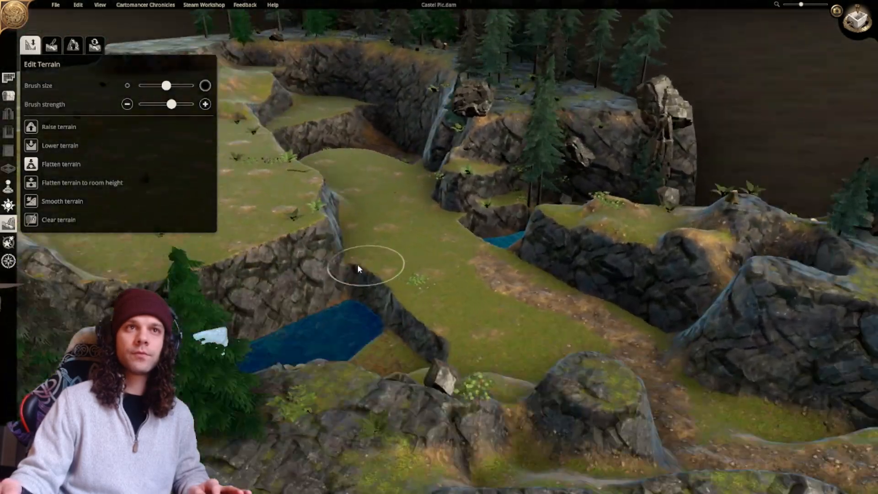
{"action": "middle_click_drag", "start_coordinate": [358, 269], "coordinate": [396, 214]}
{"action": "right_click_drag", "start_coordinate": [396, 214], "coordinate": [424, 412]}
{"action": "right_click_drag", "start_coordinate": [457, 249], "coordinate": [450, 354]}
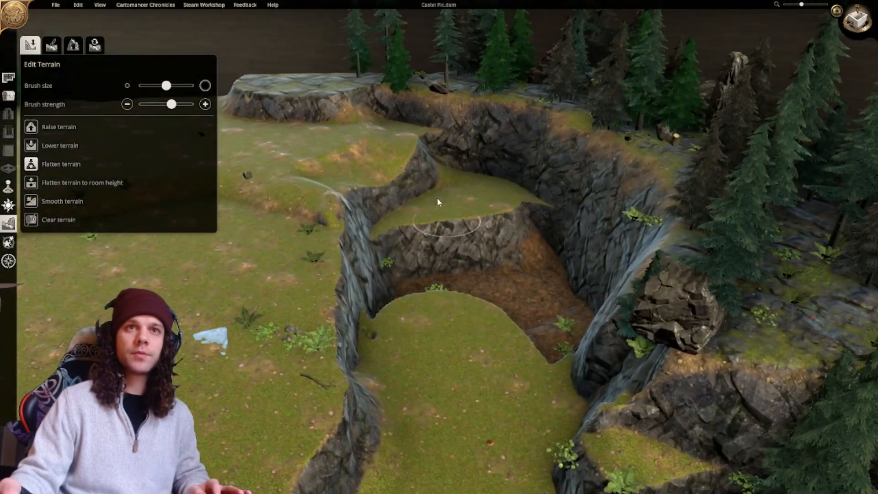
{"action": "mouse_move", "coordinate": [437, 202]}
{"action": "right_mouse_down"}
{"action": "mouse_move", "coordinate": [474, 284]}
{"action": "mouse_move", "coordinate": [466, 173]}
{"action": "mouse_move", "coordinate": [467, 257]}
{"action": "mouse_move", "coordinate": [403, 315]}
{"action": "right_mouse_up"}
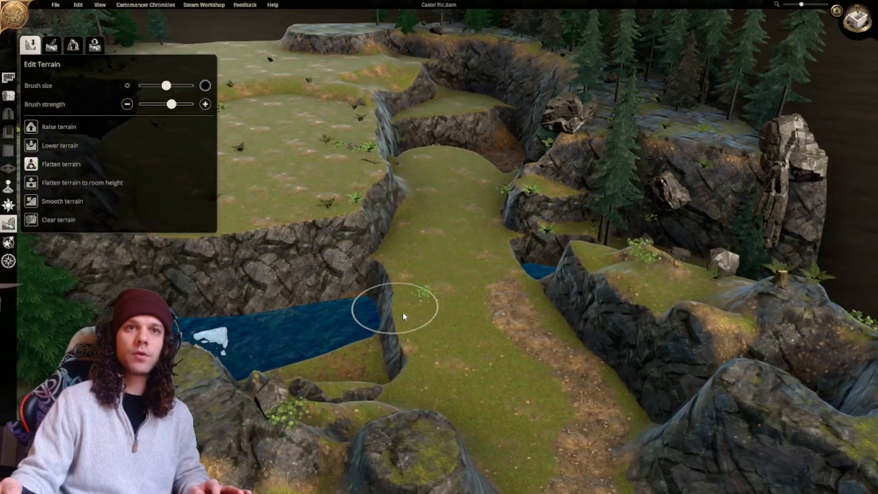
{"action": "middle_click_drag", "start_coordinate": [403, 313], "coordinate": [621, 302]}
{"action": "right_click_drag", "start_coordinate": [621, 302], "coordinate": [520, 396]}
{"action": "mouse_move", "coordinate": [520, 397]}
{"action": "left_mouse_down"}
{"action": "mouse_move", "coordinate": [472, 326]}
{"action": "mouse_move", "coordinate": [421, 291]}
{"action": "mouse_move", "coordinate": [304, 307]}
{"action": "mouse_move", "coordinate": [281, 301]}
{"action": "left_mouse_up"}
{"action": "middle_click_drag", "start_coordinate": [282, 301], "coordinate": [276, 300]}
{"action": "right_click_drag", "start_coordinate": [276, 300], "coordinate": [420, 425]}
{"action": "left_click_drag", "start_coordinate": [419, 424], "coordinate": [371, 386]}
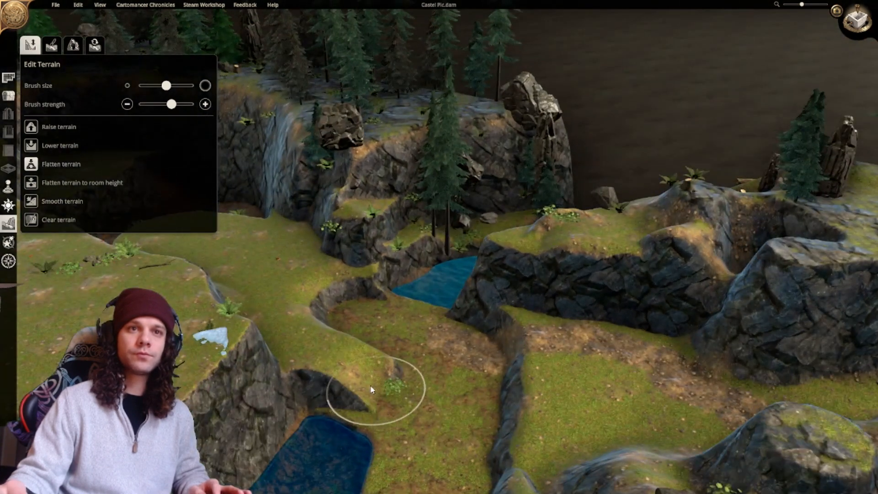
Extend the flattened lower strip along the gorge below the grassy plateau, levelling the mound up to the rocky ledge.
{"action": "mouse_move", "coordinate": [346, 310]}
{"action": "right_mouse_down"}
{"action": "mouse_move", "coordinate": [259, 319]}
{"action": "mouse_move", "coordinate": [407, 450]}
{"action": "right_mouse_up"}
{"action": "mouse_move", "coordinate": [319, 360]}
{"action": "left_mouse_down"}
{"action": "mouse_move", "coordinate": [314, 292]}
{"action": "mouse_move", "coordinate": [335, 230]}
{"action": "left_mouse_up"}
{"action": "right_click_drag", "start_coordinate": [335, 230], "coordinate": [388, 395]}
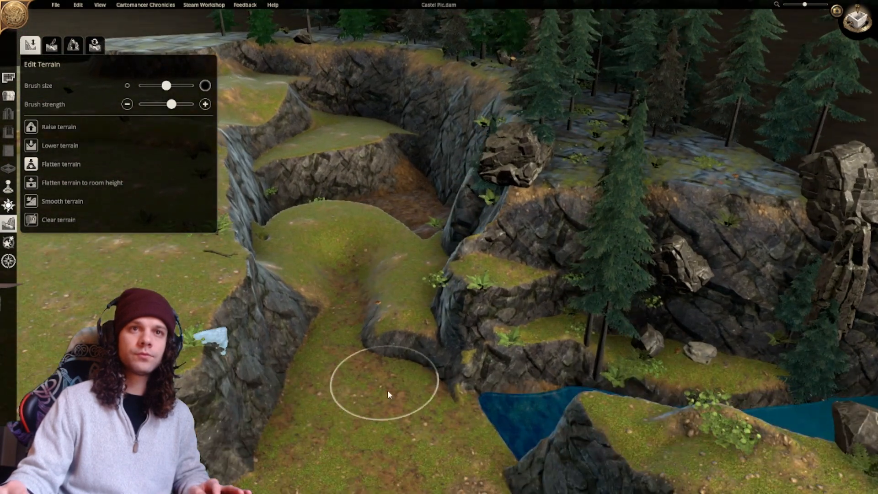
{"action": "left_click_drag", "start_coordinate": [388, 395], "coordinate": [403, 257]}
{"action": "right_click_drag", "start_coordinate": [402, 257], "coordinate": [435, 273]}
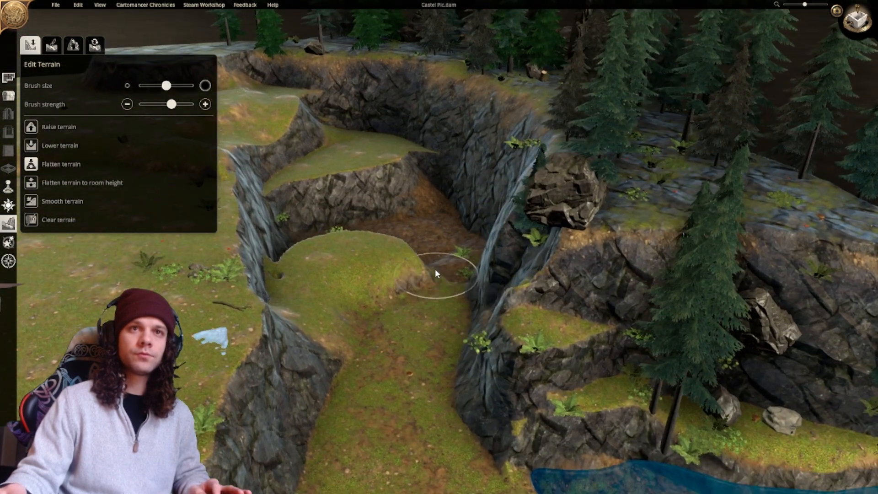
{"action": "mouse_move", "coordinate": [435, 269]}
{"action": "left_mouse_down"}
{"action": "mouse_move", "coordinate": [438, 238]}
{"action": "mouse_move", "coordinate": [443, 246]}
{"action": "mouse_move", "coordinate": [448, 237]}
{"action": "mouse_move", "coordinate": [439, 207]}
{"action": "left_mouse_up"}
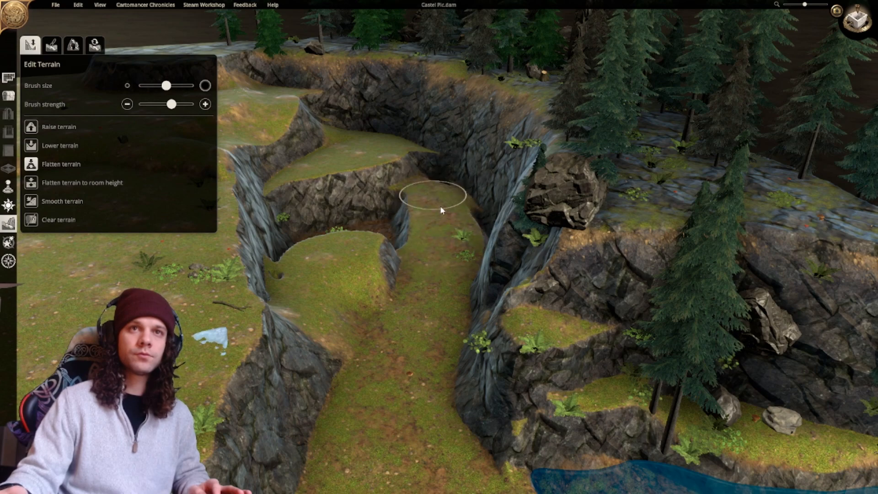
{"action": "mouse_move", "coordinate": [398, 361]}
{"action": "left_mouse_down"}
{"action": "mouse_move", "coordinate": [371, 242]}
{"action": "mouse_move", "coordinate": [367, 260]}
{"action": "mouse_move", "coordinate": [385, 208]}
{"action": "mouse_move", "coordinate": [361, 344]}
{"action": "mouse_move", "coordinate": [319, 234]}
{"action": "mouse_move", "coordinate": [344, 216]}
{"action": "mouse_move", "coordinate": [321, 238]}
{"action": "mouse_move", "coordinate": [331, 319]}
{"action": "left_mouse_up"}
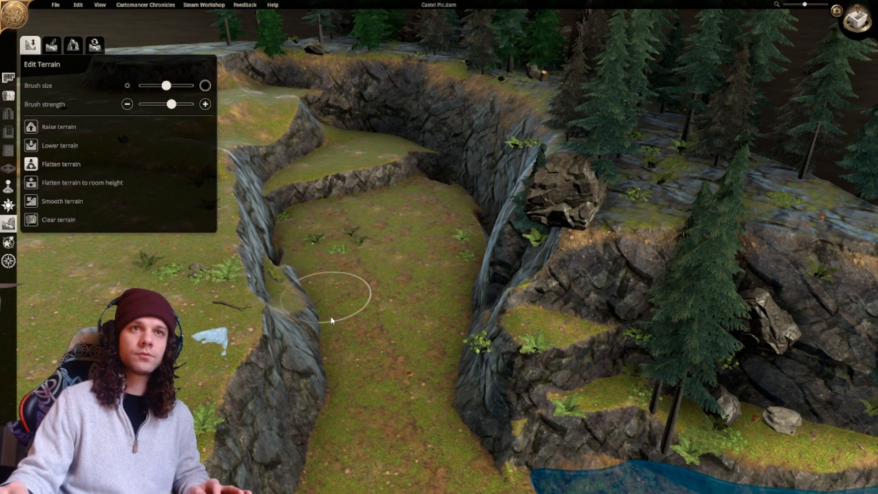
Flatten the bend of the dirt path between the raised rocky hills.
{"action": "right_click_drag", "start_coordinate": [331, 320], "coordinate": [474, 156]}
{"action": "mouse_move", "coordinate": [505, 235]}
{"action": "right_mouse_down"}
{"action": "mouse_move", "coordinate": [454, 186]}
{"action": "mouse_move", "coordinate": [445, 238]}
{"action": "mouse_move", "coordinate": [472, 180]}
{"action": "mouse_move", "coordinate": [430, 215]}
{"action": "mouse_move", "coordinate": [435, 146]}
{"action": "mouse_move", "coordinate": [396, 183]}
{"action": "mouse_move", "coordinate": [402, 188]}
{"action": "right_mouse_up"}
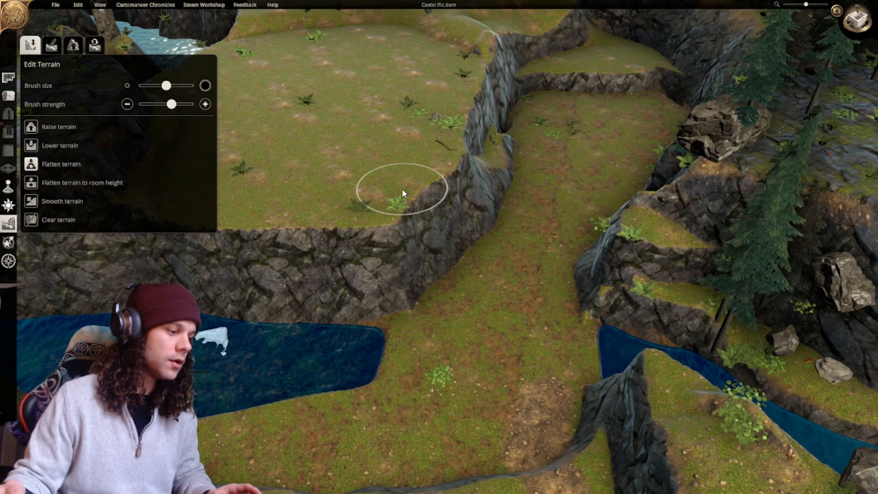
{"action": "mouse_move", "coordinate": [535, 263]}
{"action": "right_mouse_down"}
{"action": "mouse_move", "coordinate": [459, 257]}
{"action": "mouse_move", "coordinate": [542, 201]}
{"action": "mouse_move", "coordinate": [537, 225]}
{"action": "mouse_move", "coordinate": [281, 289]}
{"action": "mouse_move", "coordinate": [455, 352]}
{"action": "mouse_move", "coordinate": [426, 406]}
{"action": "mouse_move", "coordinate": [448, 337]}
{"action": "mouse_move", "coordinate": [433, 410]}
{"action": "mouse_move", "coordinate": [438, 291]}
{"action": "right_mouse_up"}
{"action": "scroll", "coordinate": [511, 220], "scroll_direction": "down", "scroll_amount": 2}
{"action": "scroll", "coordinate": [447, 337], "scroll_direction": "up", "scroll_amount": 4}
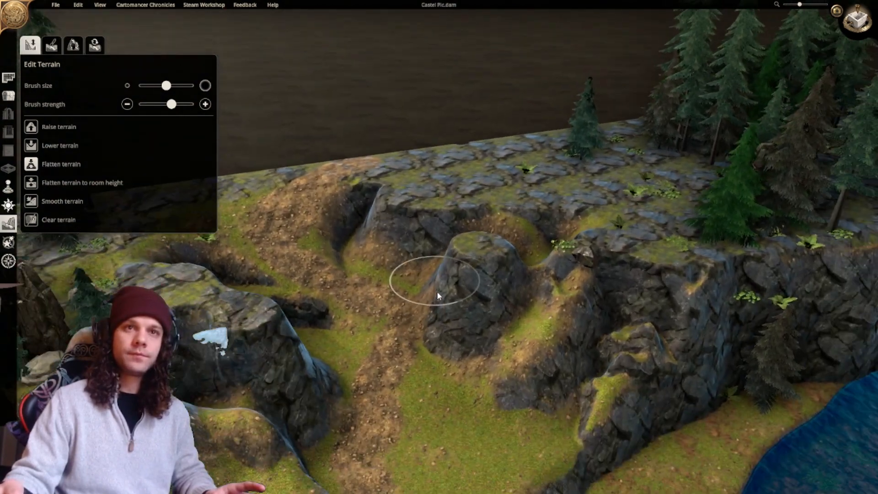
{"action": "mouse_move", "coordinate": [406, 316]}
{"action": "left_mouse_down"}
{"action": "mouse_move", "coordinate": [314, 308]}
{"action": "mouse_move", "coordinate": [386, 309]}
{"action": "mouse_move", "coordinate": [373, 300]}
{"action": "mouse_move", "coordinate": [379, 301]}
{"action": "left_mouse_up"}
{"action": "right_click_drag", "start_coordinate": [391, 321], "coordinate": [380, 282]}
{"action": "middle_click_drag", "start_coordinate": [421, 333], "coordinate": [351, 297]}
{"action": "right_click_drag", "start_coordinate": [350, 297], "coordinate": [394, 387]}
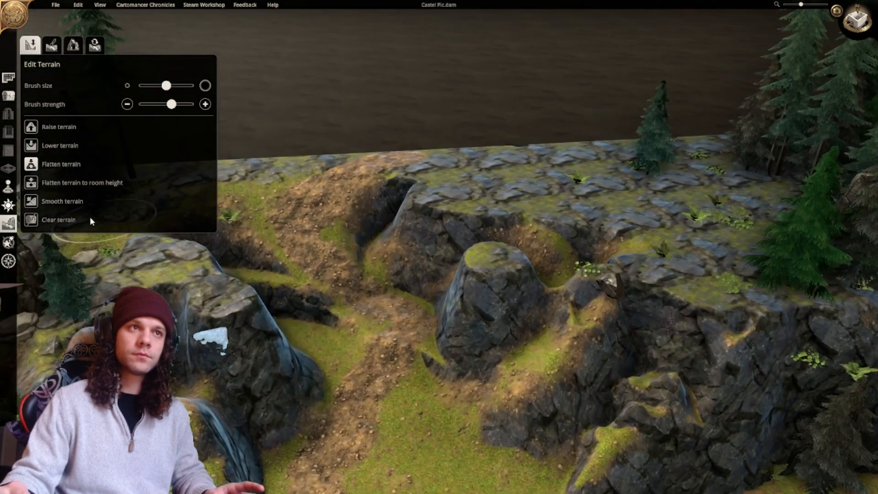
Smooth the terrain along the dirt path between the rocky hills, up towards the notch in the upper cliff.
{"action": "left_click", "coordinate": [35, 203]}
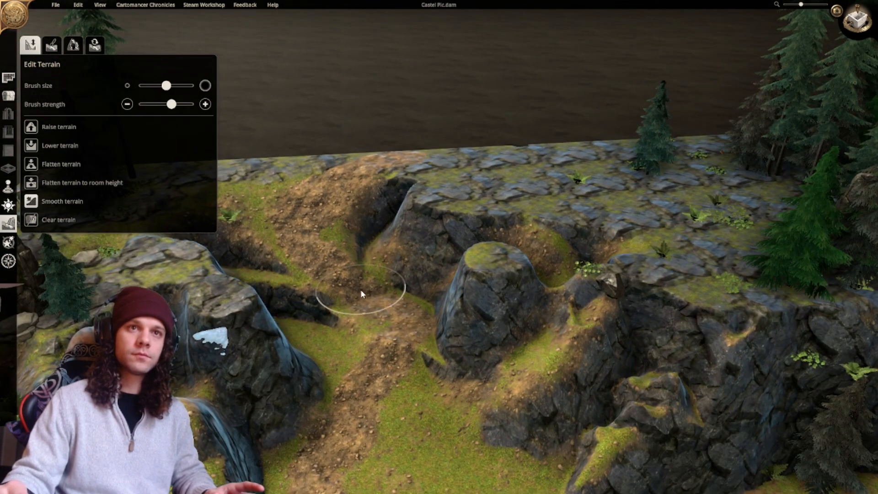
{"action": "mouse_move", "coordinate": [361, 293]}
{"action": "left_mouse_down"}
{"action": "mouse_move", "coordinate": [326, 267]}
{"action": "mouse_move", "coordinate": [382, 382]}
{"action": "left_mouse_up"}
{"action": "right_click_drag", "start_coordinate": [381, 377], "coordinate": [437, 339]}
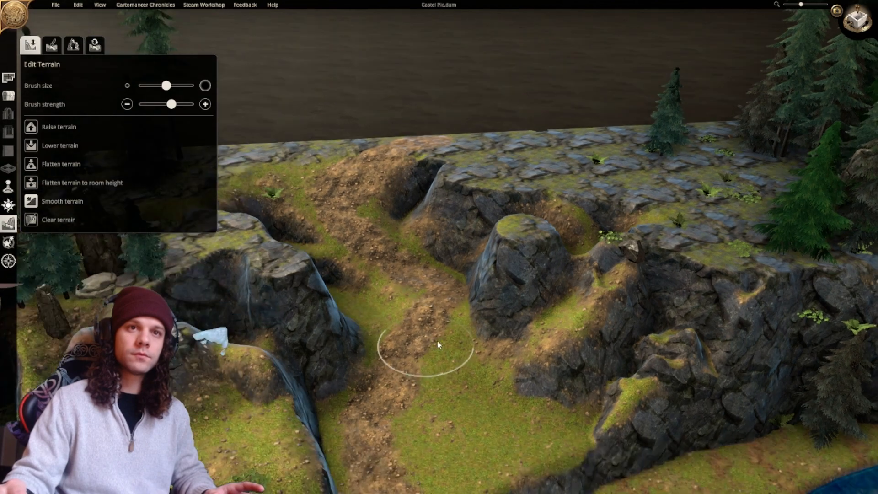
{"action": "middle_click_drag", "start_coordinate": [437, 339], "coordinate": [414, 284]}
{"action": "mouse_move", "coordinate": [414, 284]}
{"action": "right_mouse_down"}
{"action": "mouse_move", "coordinate": [536, 195]}
{"action": "mouse_move", "coordinate": [516, 304]}
{"action": "mouse_move", "coordinate": [525, 351]}
{"action": "right_mouse_up"}
{"action": "scroll", "coordinate": [517, 304], "scroll_direction": "up", "scroll_amount": 2}
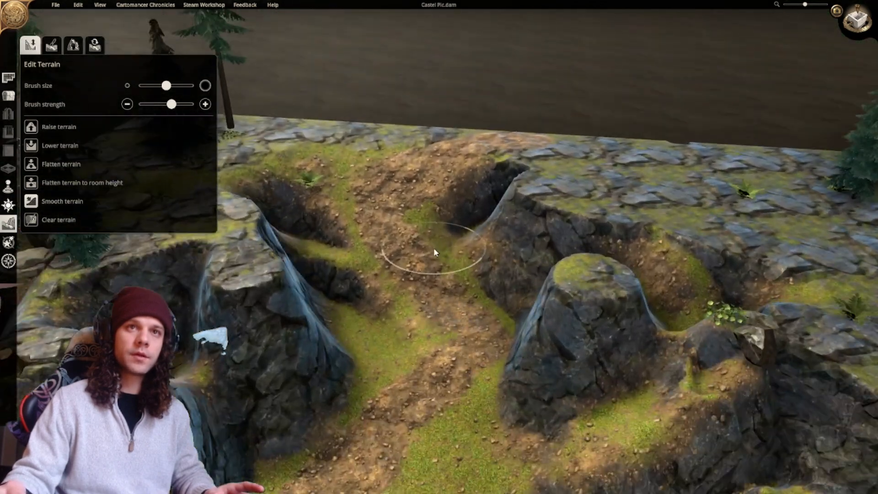
{"action": "mouse_move", "coordinate": [434, 248]}
{"action": "left_mouse_down"}
{"action": "mouse_move", "coordinate": [400, 240]}
{"action": "mouse_move", "coordinate": [431, 253]}
{"action": "left_mouse_up"}
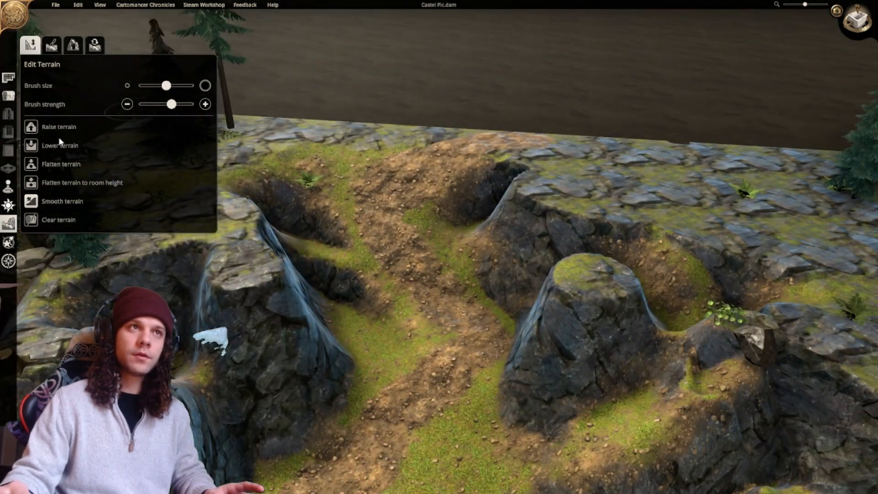
Examine the slope of the dirt path and the surrounding rocky hills from several distances and angles.
{"action": "left_click", "coordinate": [31, 127]}
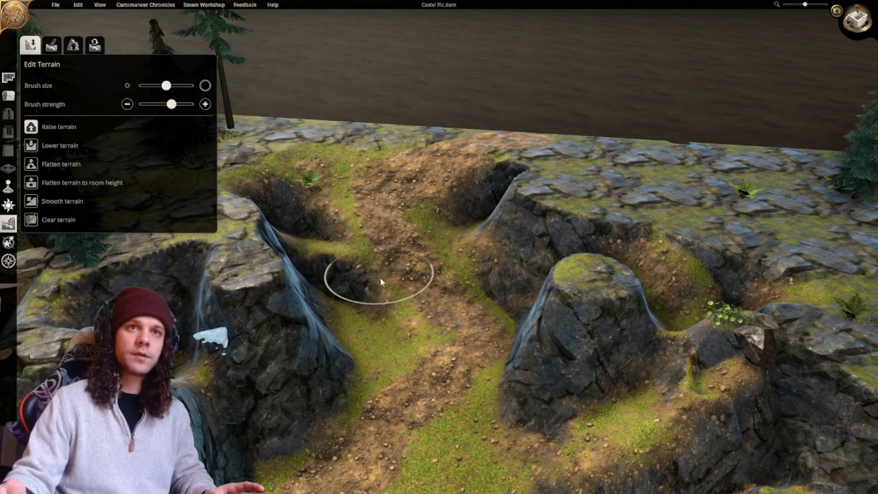
{"action": "mouse_move", "coordinate": [349, 284]}
{"action": "right_mouse_down"}
{"action": "mouse_move", "coordinate": [538, 259]}
{"action": "mouse_move", "coordinate": [445, 213]}
{"action": "right_mouse_up"}
{"action": "scroll", "coordinate": [445, 213], "scroll_direction": "up", "scroll_amount": 2}
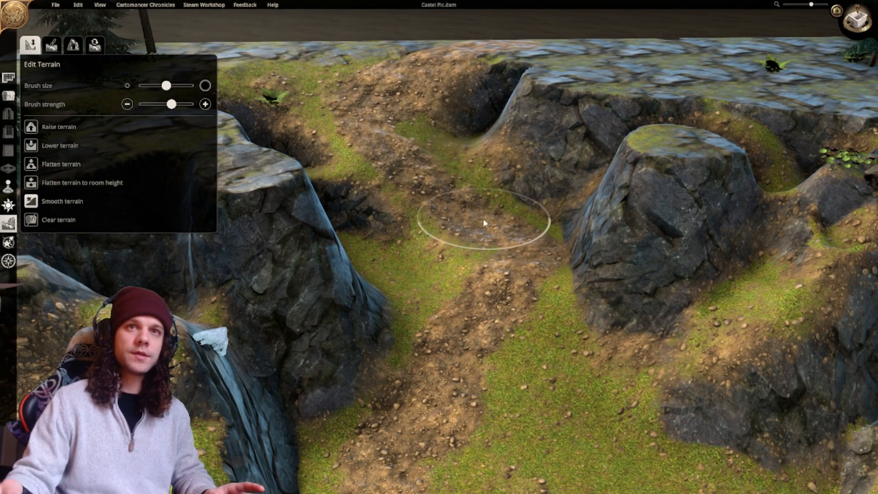
{"action": "right_click_drag", "start_coordinate": [488, 237], "coordinate": [490, 208]}
{"action": "scroll", "coordinate": [508, 284], "scroll_direction": "up", "scroll_amount": 2}
{"action": "right_click_drag", "start_coordinate": [508, 284], "coordinate": [418, 234]}
{"action": "scroll", "coordinate": [418, 237], "scroll_direction": "down", "scroll_amount": 3}
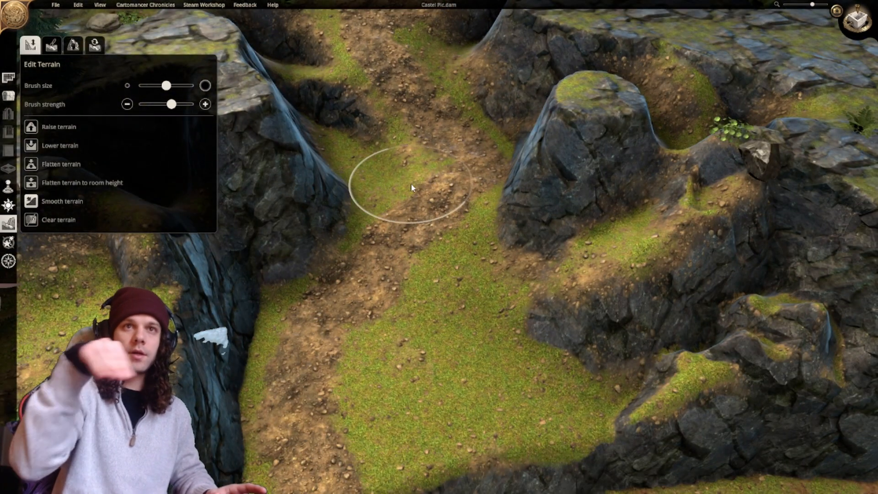
{"action": "scroll", "coordinate": [486, 149], "scroll_direction": "up", "scroll_amount": 4}
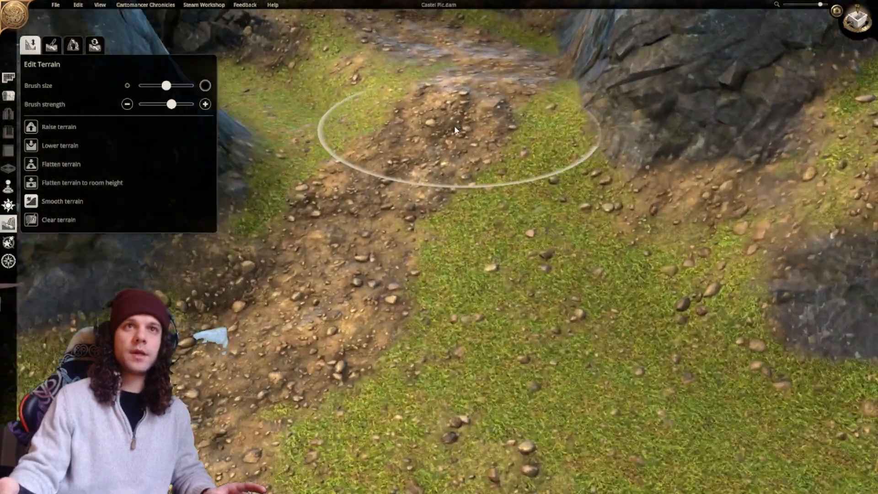
{"action": "scroll", "coordinate": [416, 122], "scroll_direction": "down", "scroll_amount": 4}
{"action": "key", "text": "w"}
{"action": "scroll", "coordinate": [418, 186], "scroll_direction": "up", "scroll_amount": 2}
{"action": "scroll", "coordinate": [375, 178], "scroll_direction": "down", "scroll_amount": 4}
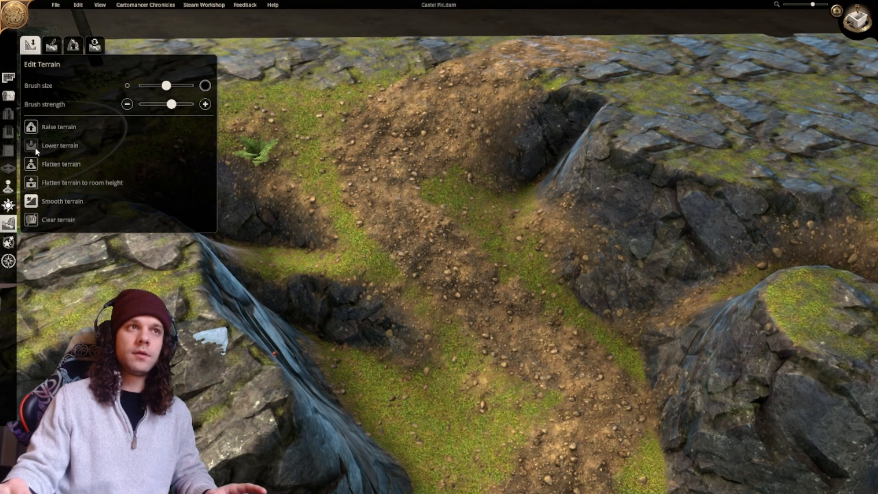
{"action": "left_click", "coordinate": [30, 145]}
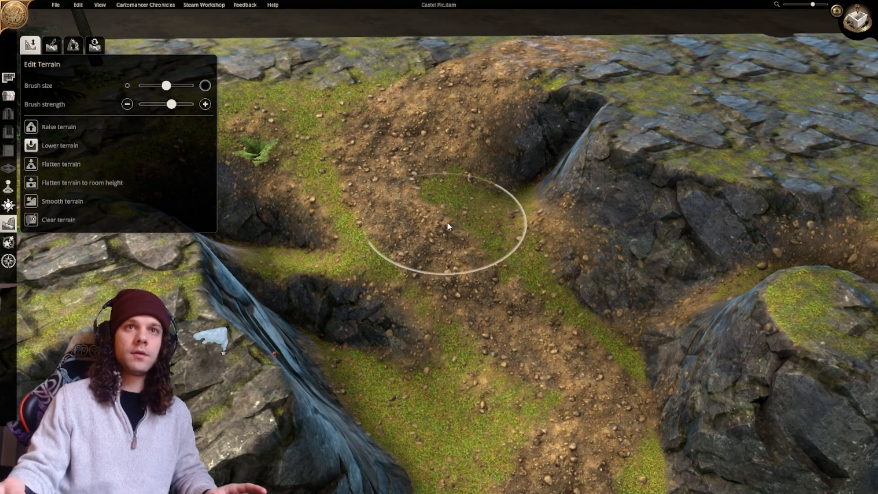
{"action": "scroll", "coordinate": [441, 224], "scroll_direction": "up", "scroll_amount": 3}
{"action": "scroll", "coordinate": [457, 151], "scroll_direction": "down", "scroll_amount": 5}
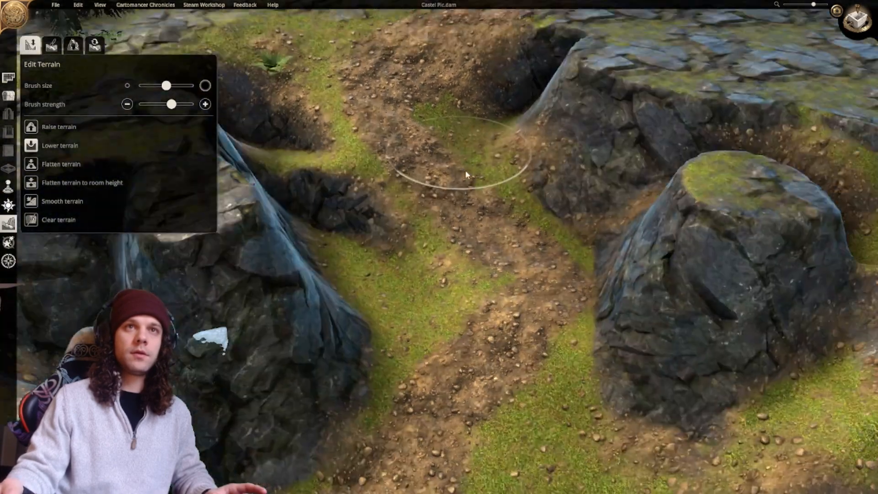
{"action": "scroll", "coordinate": [447, 231], "scroll_direction": "up", "scroll_amount": 2}
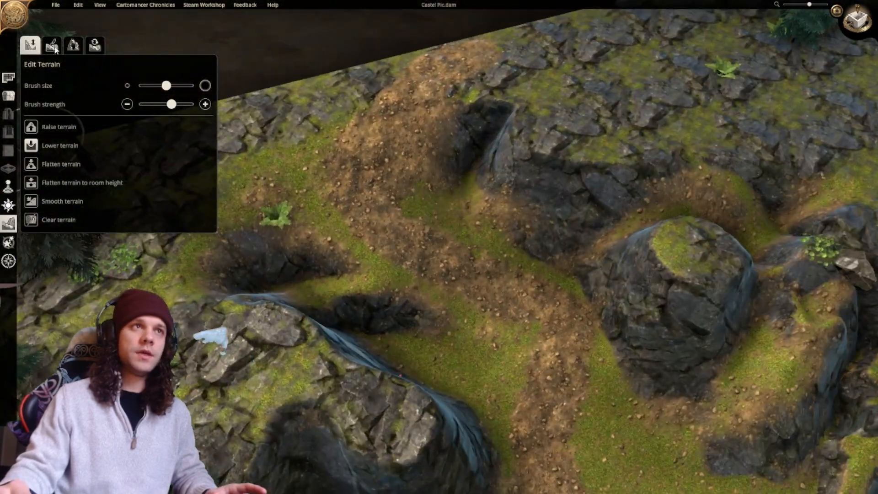
Erase the painted dirt on the side of the path beside the notch in the upper cliff.
{"action": "left_click", "coordinate": [52, 46]}
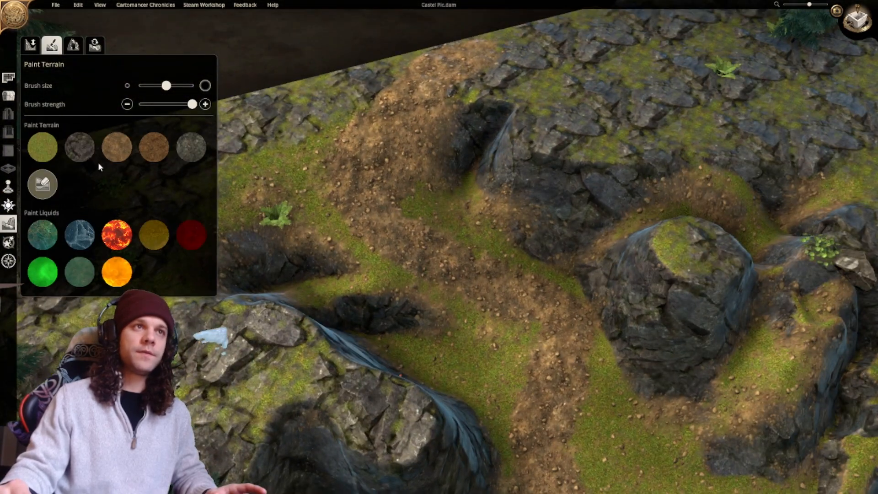
{"action": "left_click", "coordinate": [51, 188]}
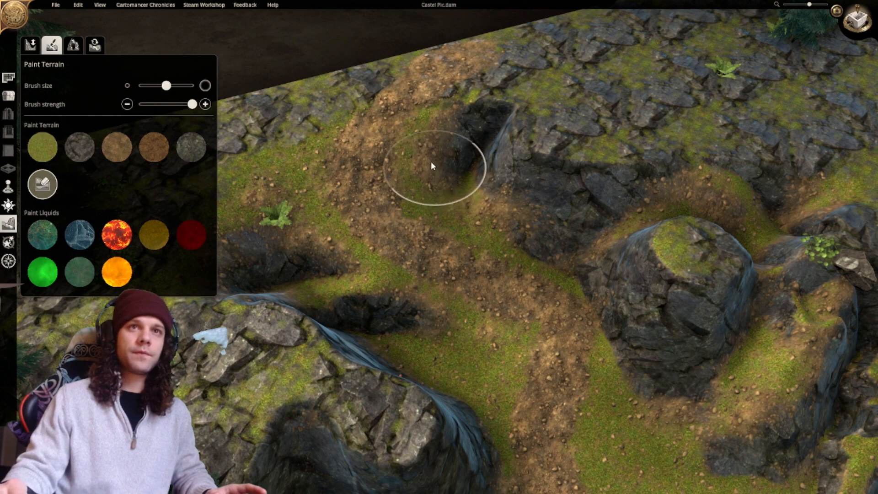
{"action": "left_click_drag", "start_coordinate": [431, 161], "coordinate": [487, 136]}
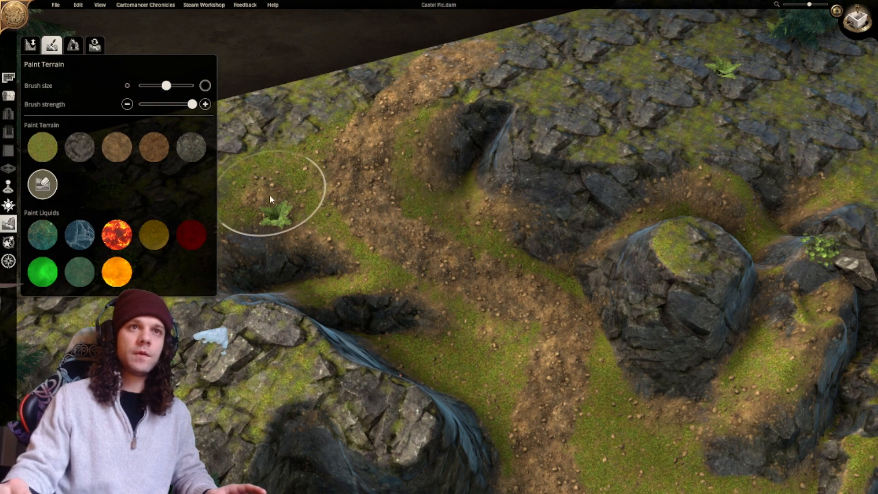
Paint dirt at the path's upper end to widen it along the map's edge.
{"action": "key", "text": "s"}
{"action": "mouse_move", "coordinate": [339, 212]}
{"action": "middle_mouse_down"}
{"action": "mouse_move", "coordinate": [432, 111]}
{"action": "mouse_move", "coordinate": [525, 108]}
{"action": "middle_mouse_up"}
{"action": "scroll", "coordinate": [525, 102], "scroll_direction": "down", "scroll_amount": 5}
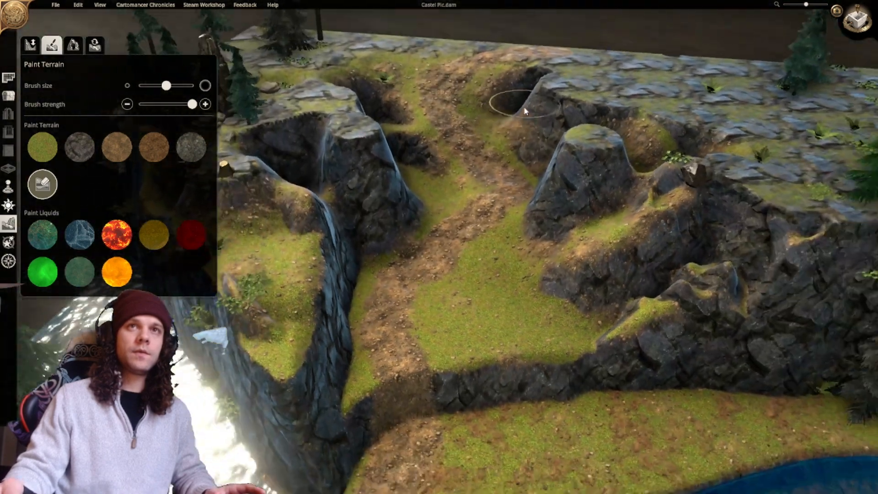
{"action": "key", "text": "e"}
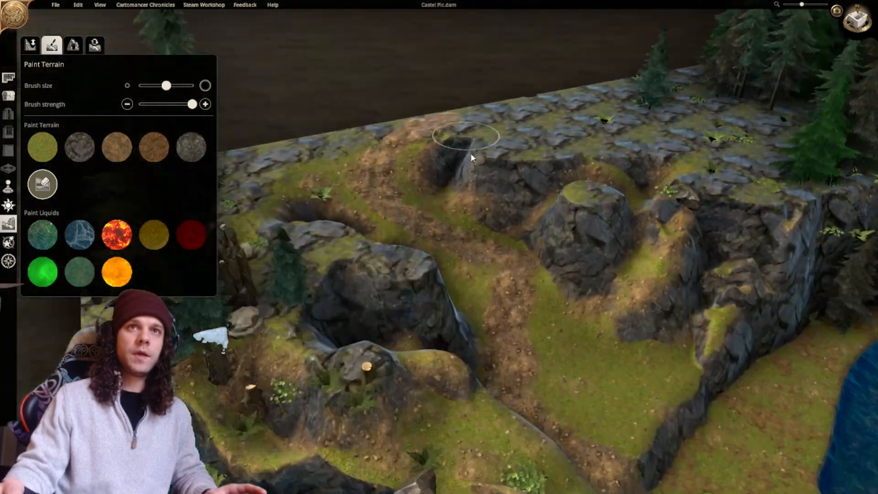
{"action": "key", "text": "w"}
{"action": "key", "text": "s"}
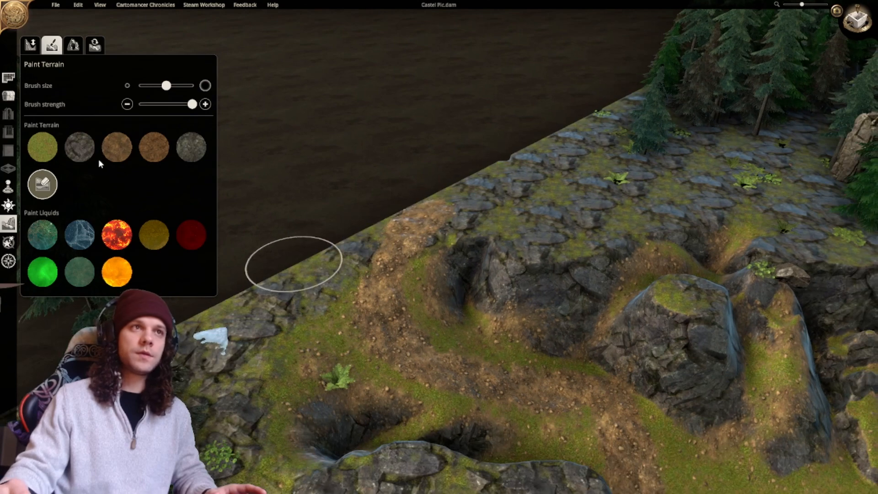
{"action": "left_click", "coordinate": [117, 147]}
{"action": "mouse_move", "coordinate": [370, 245]}
{"action": "left_mouse_down"}
{"action": "mouse_move", "coordinate": [392, 219]}
{"action": "mouse_move", "coordinate": [366, 310]}
{"action": "mouse_move", "coordinate": [352, 266]}
{"action": "left_mouse_up"}
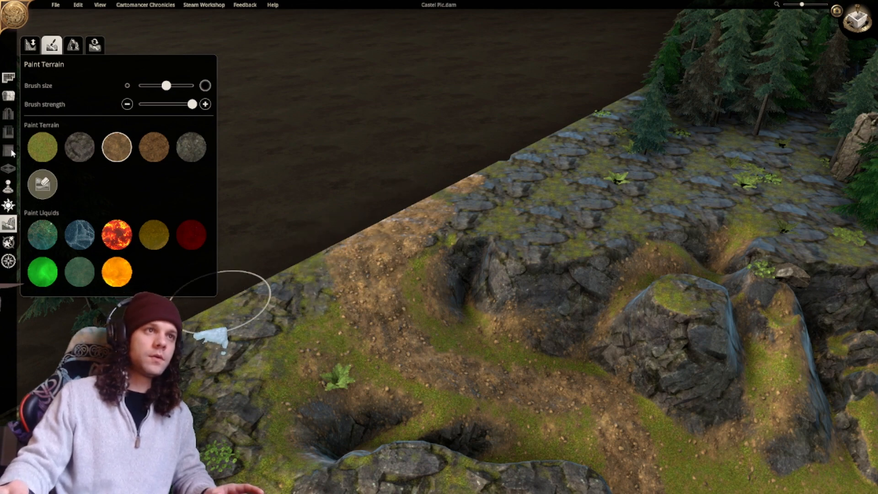
Search the nature objects for "rock" and place a layered brown boulder beside the path's upper end.
{"action": "left_click", "coordinate": [8, 187]}
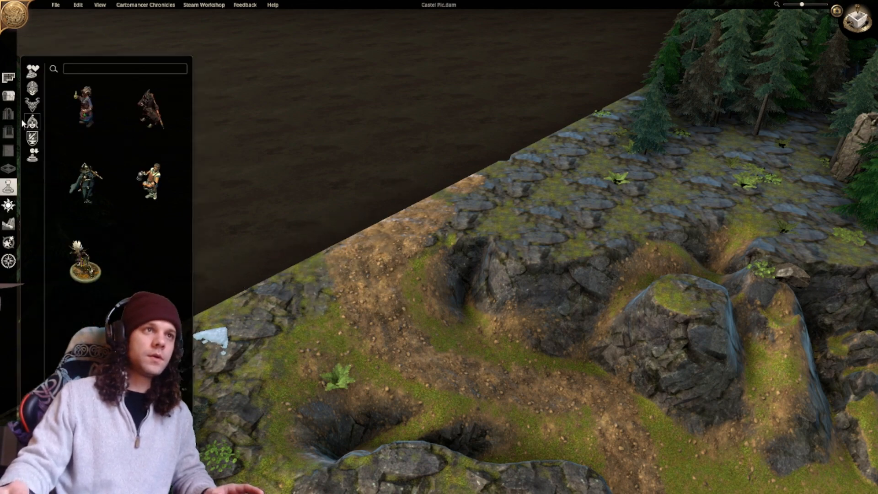
{"action": "left_click", "coordinate": [9, 95]}
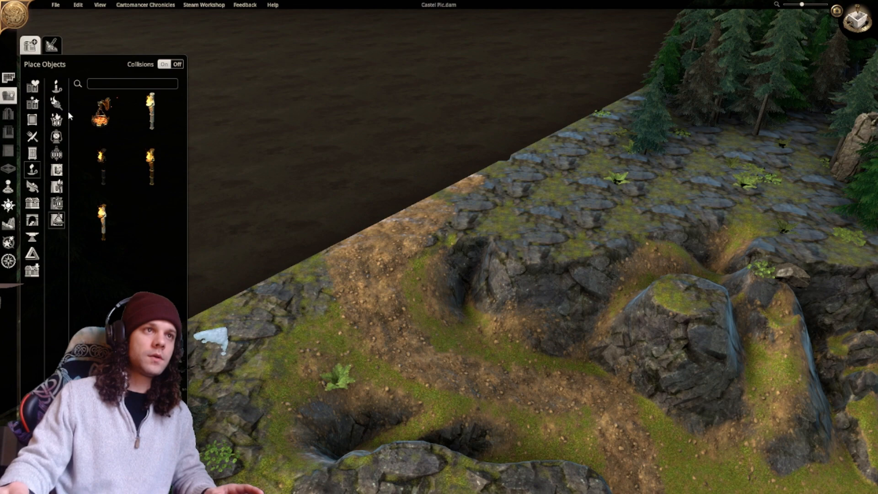
{"action": "left_click", "coordinate": [32, 187]}
{"action": "left_click", "coordinate": [107, 85]}
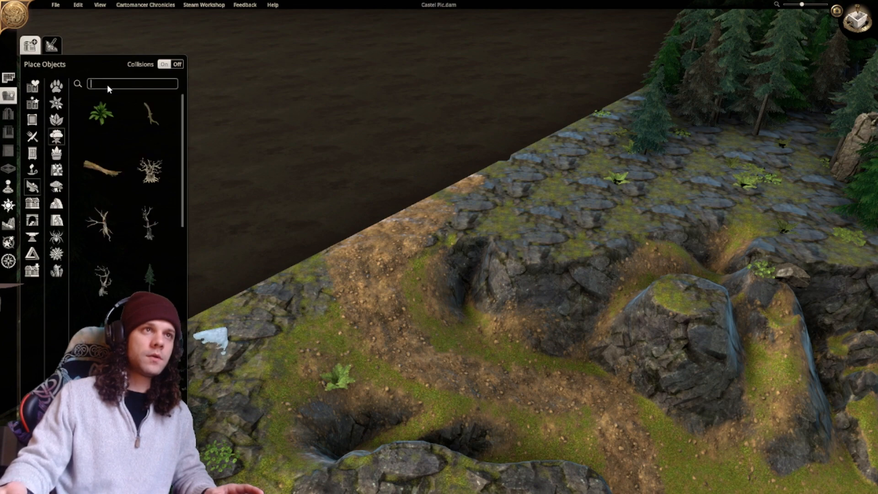
{"action": "type", "text": "rock"}
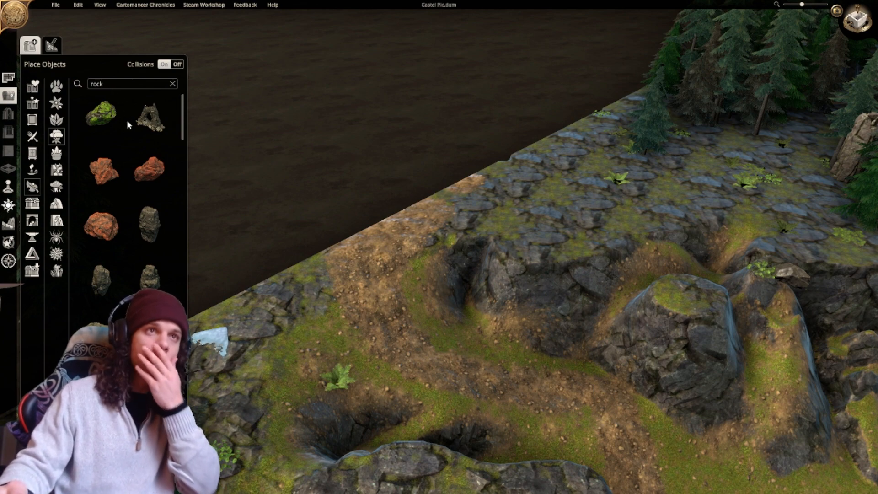
{"action": "scroll", "coordinate": [149, 273], "scroll_direction": "down", "scroll_amount": 1}
{"action": "scroll", "coordinate": [155, 288], "scroll_direction": "down", "scroll_amount": 4}
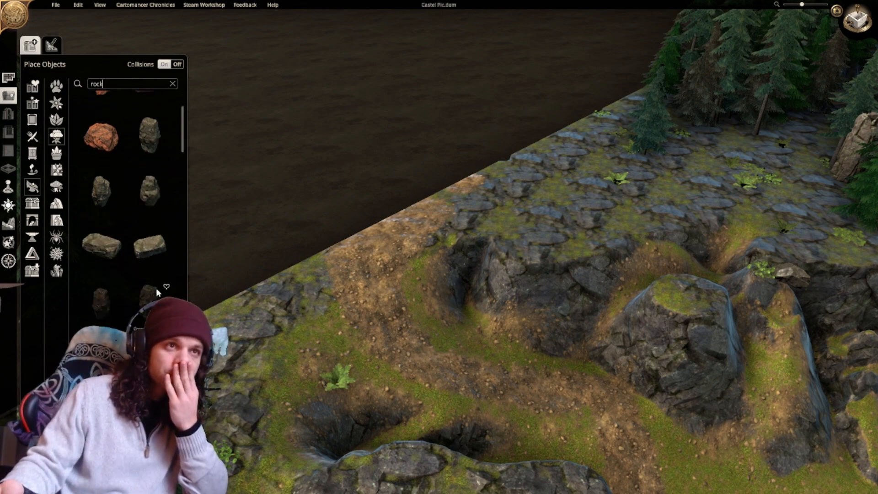
{"action": "left_click_drag", "start_coordinate": [185, 154], "coordinate": [195, 265]}
{"action": "left_click", "coordinate": [110, 208]}
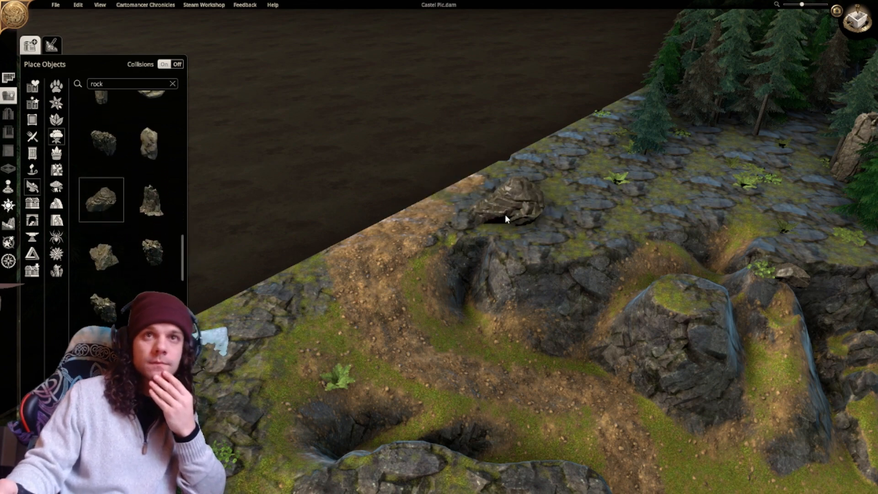
{"action": "left_click", "coordinate": [485, 208]}
Turn collisions off, and enlarge, move and rotate the boulder above the cliff beside the path's upper end.
{"action": "left_click", "coordinate": [164, 64]}
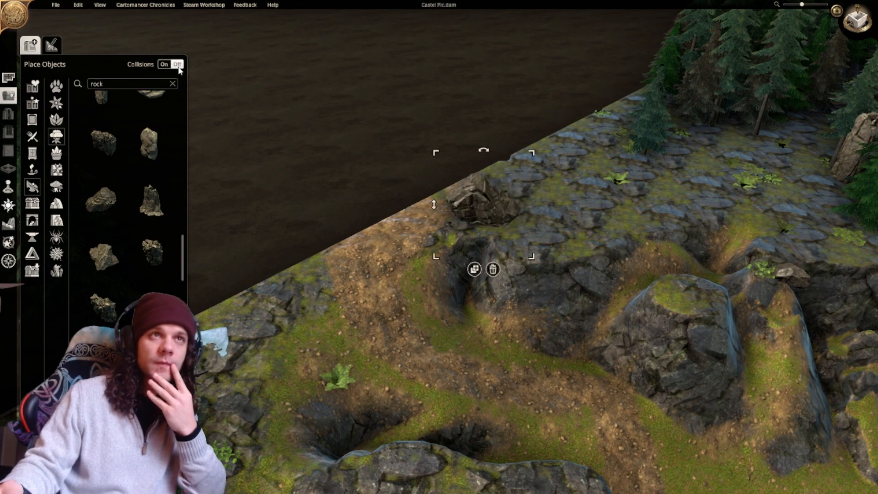
{"action": "left_click_drag", "start_coordinate": [445, 144], "coordinate": [338, 98]}
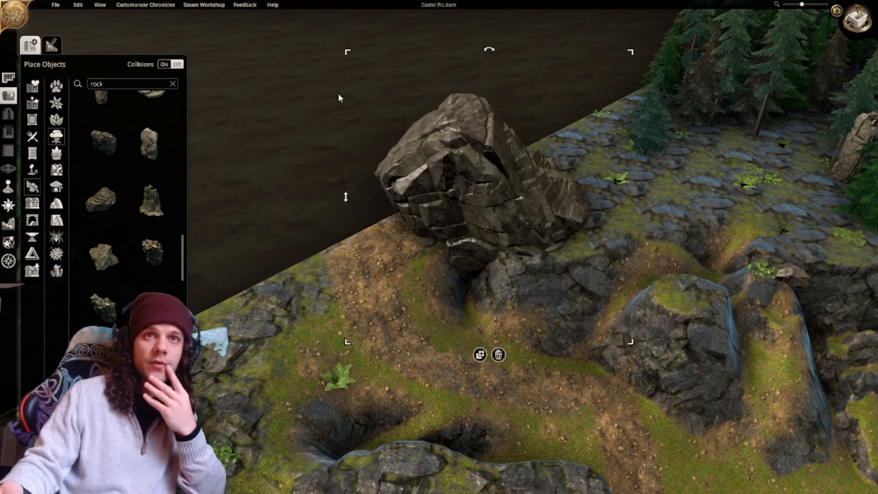
{"action": "left_click_drag", "start_coordinate": [484, 185], "coordinate": [506, 177]}
{"action": "right_click", "coordinate": [460, 176]}
{"action": "right_click", "coordinate": [469, 179]}
{"action": "right_click", "coordinate": [485, 177]}
{"action": "right_click", "coordinate": [485, 177]}
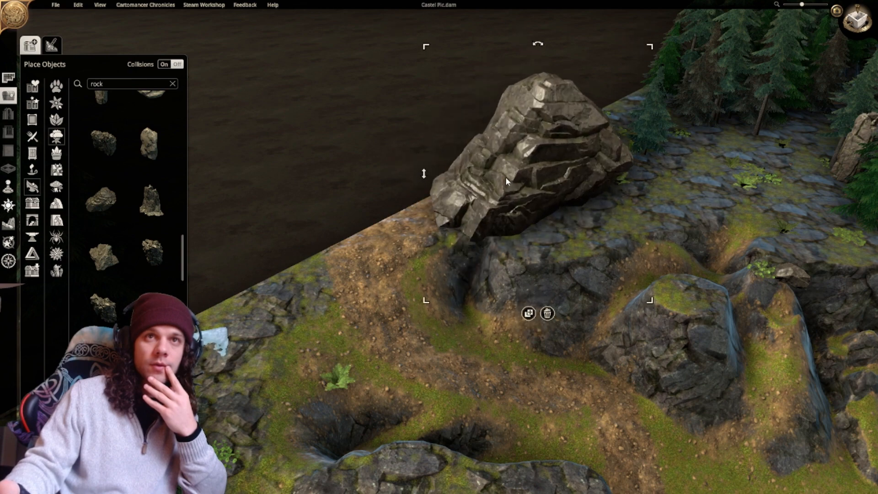
Duplicate the large boulder and place the copy across the dirt path at its upper end.
{"action": "right_click", "coordinate": [506, 177]}
{"action": "left_click", "coordinate": [528, 311]}
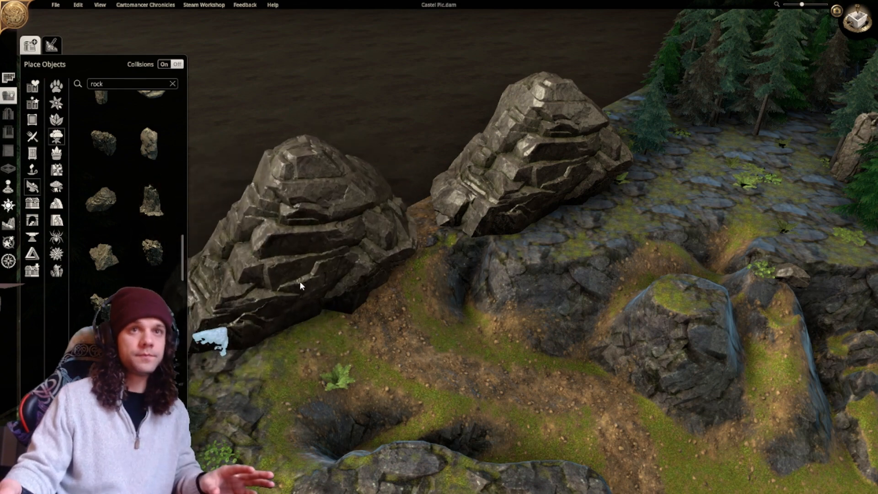
{"action": "middle_click_drag", "start_coordinate": [300, 283], "coordinate": [176, 281]}
{"action": "middle_click_drag", "start_coordinate": [290, 264], "coordinate": [500, 261]}
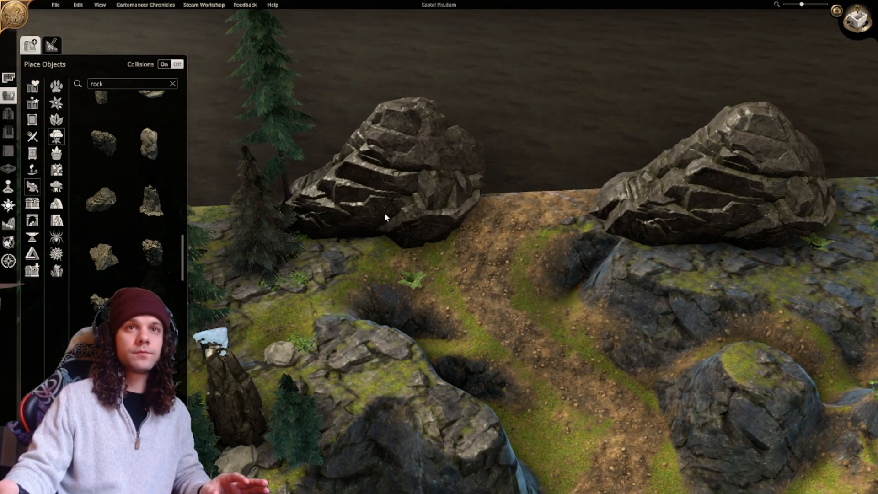
Rotate and shrink the copied boulder and set it against the map's edge beside the path's upper end.
{"action": "left_click", "coordinate": [385, 212]}
{"action": "middle_click_drag", "start_coordinate": [494, 257], "coordinate": [326, 201]}
{"action": "scroll", "coordinate": [326, 199], "scroll_direction": "down", "scroll_amount": 1}
{"action": "left_click_drag", "start_coordinate": [326, 200], "coordinate": [345, 199]}
{"action": "left_click_drag", "start_coordinate": [244, 197], "coordinate": [262, 308]}
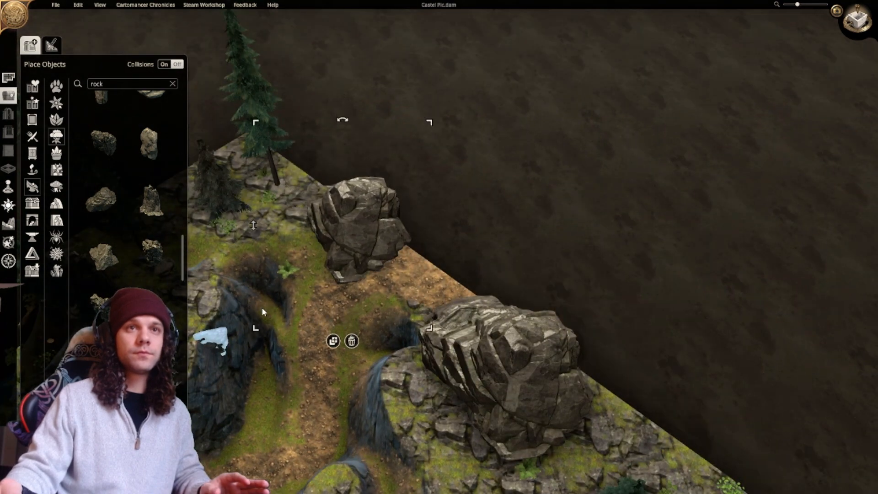
{"action": "left_click_drag", "start_coordinate": [365, 236], "coordinate": [340, 216]}
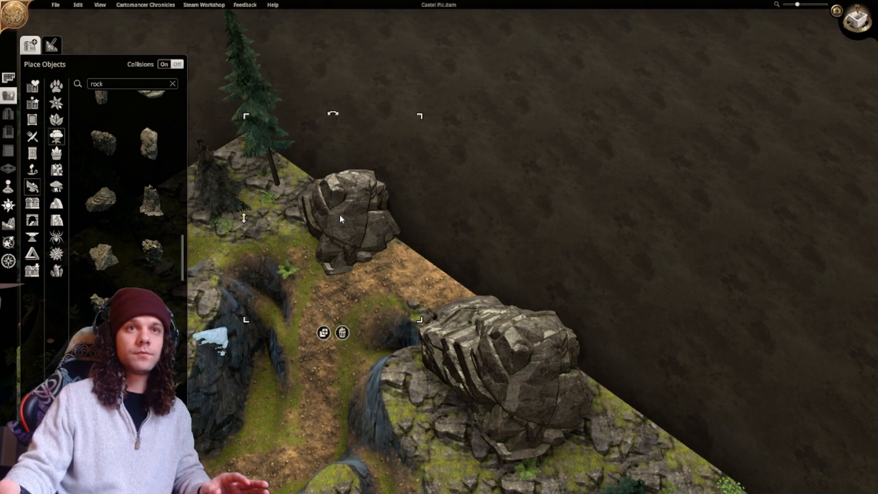
{"action": "middle_click_drag", "start_coordinate": [340, 214], "coordinate": [442, 235]}
{"action": "right_click_drag", "start_coordinate": [359, 183], "coordinate": [191, 273]}
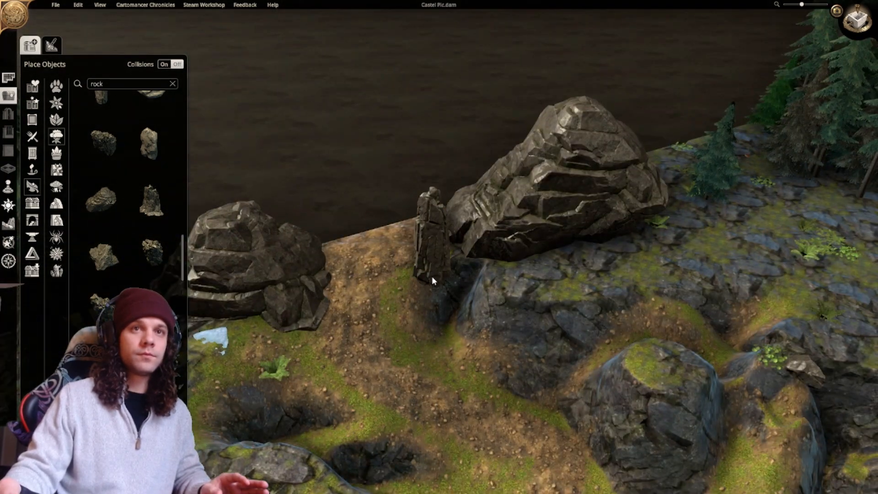
Place a tall rock pillar beside the path in front of the original large boulder, and adjust its size and height.
{"action": "left_click", "coordinate": [429, 296]}
{"action": "left_click_drag", "start_coordinate": [461, 188], "coordinate": [438, 263]}
{"action": "scroll", "coordinate": [438, 272], "scroll_direction": "down", "scroll_amount": 3}
{"action": "left_click_drag", "start_coordinate": [403, 201], "coordinate": [423, 345]}
{"action": "left_click", "coordinate": [353, 211]}
Place a small angular boulder at the foot of the rock pillar beside the path and enlarge it.
{"action": "middle_click_drag", "start_coordinate": [375, 219], "coordinate": [435, 196]}
{"action": "scroll", "coordinate": [454, 191], "scroll_direction": "up", "scroll_amount": 1}
{"action": "scroll", "coordinate": [405, 142], "scroll_direction": "down", "scroll_amount": 5}
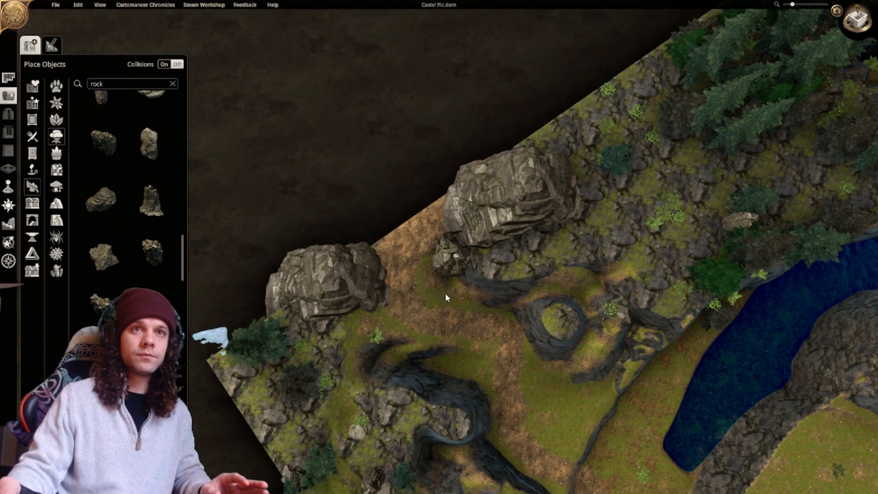
{"action": "right_click_drag", "start_coordinate": [446, 298], "coordinate": [394, 221]}
{"action": "scroll", "coordinate": [392, 217], "scroll_direction": "up", "scroll_amount": 4}
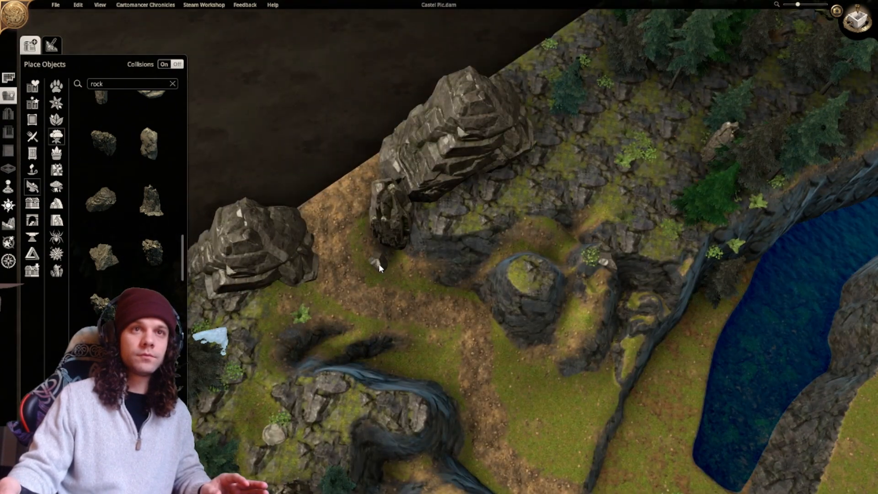
{"action": "left_click", "coordinate": [369, 250]}
{"action": "left_click_drag", "start_coordinate": [387, 229], "coordinate": [355, 275]}
Place a jagged rock at the upper hollow across the path from the pillar and enlarge it.
{"action": "scroll", "coordinate": [421, 317], "scroll_direction": "up", "scroll_amount": 8}
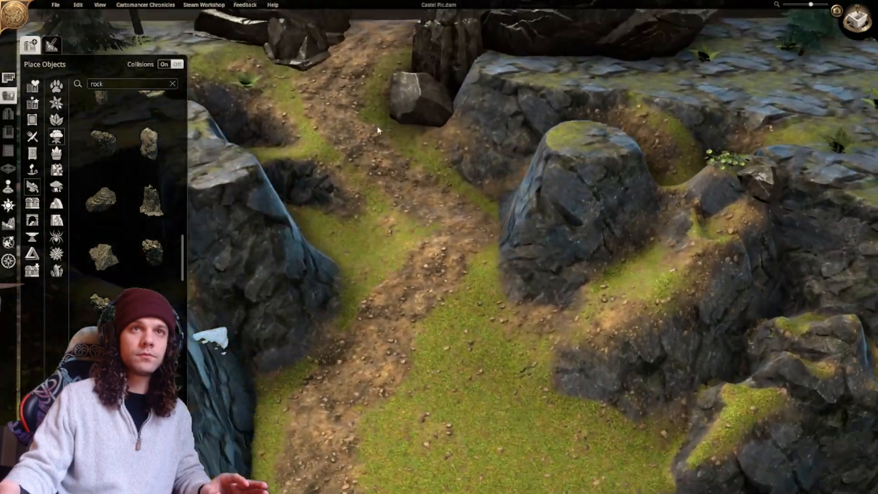
{"action": "middle_click_drag", "start_coordinate": [378, 128], "coordinate": [475, 183]}
{"action": "scroll", "coordinate": [474, 187], "scroll_direction": "down", "scroll_amount": 5}
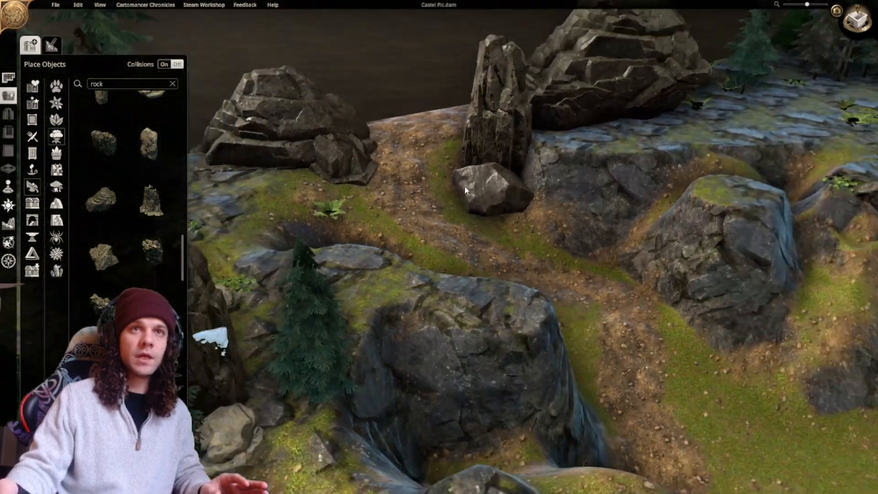
{"action": "middle_click_drag", "start_coordinate": [384, 131], "coordinate": [292, 181]}
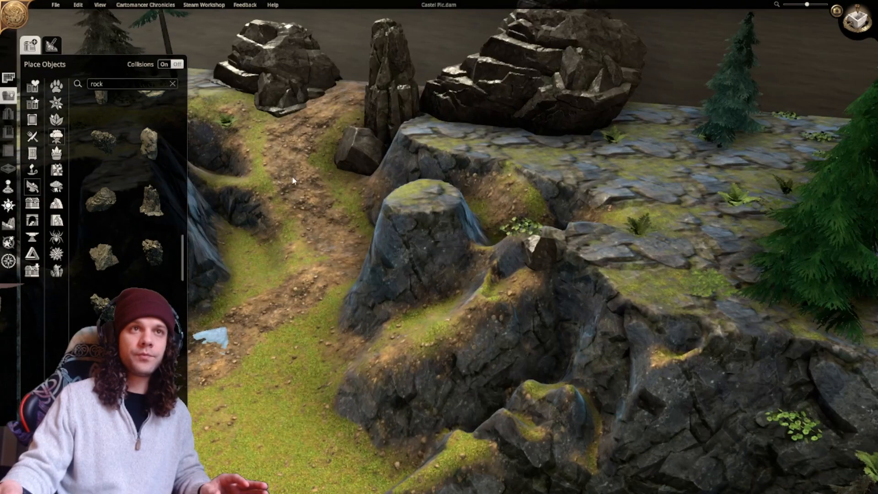
{"action": "right_click_drag", "start_coordinate": [293, 181], "coordinate": [383, 256]}
{"action": "scroll", "coordinate": [384, 252], "scroll_direction": "down", "scroll_amount": 1}
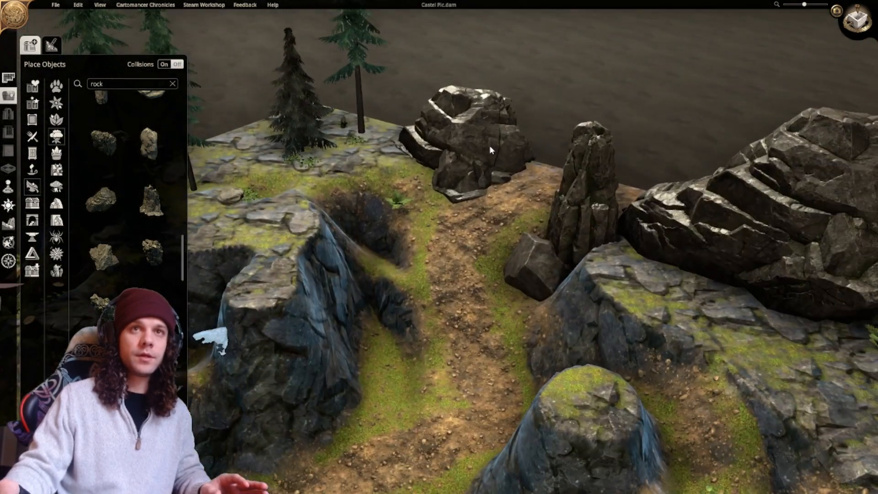
{"action": "left_click", "coordinate": [111, 269]}
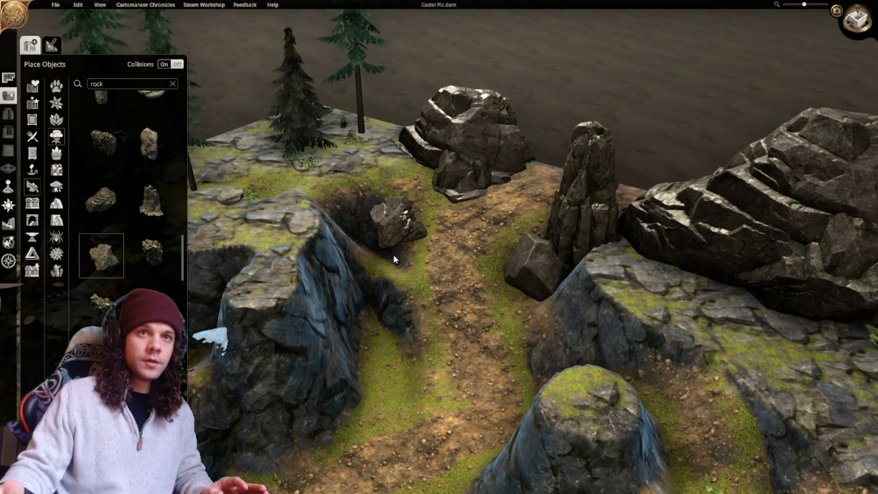
{"action": "left_click", "coordinate": [385, 263]}
{"action": "left_click_drag", "start_coordinate": [435, 156], "coordinate": [455, 136]}
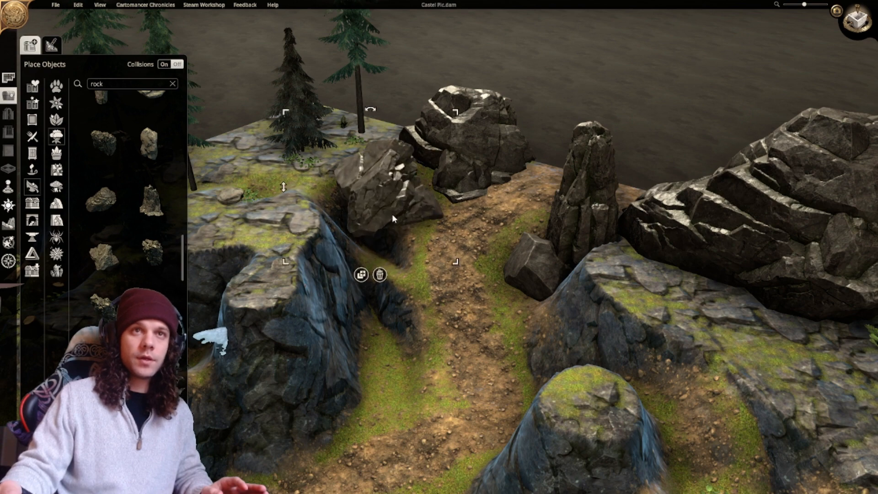
Rotate the jagged rock and adjust its position and height so it fills the upper hollow beside the path.
{"action": "left_click_drag", "start_coordinate": [290, 188], "coordinate": [323, 292]}
{"action": "key", "text": "r"}
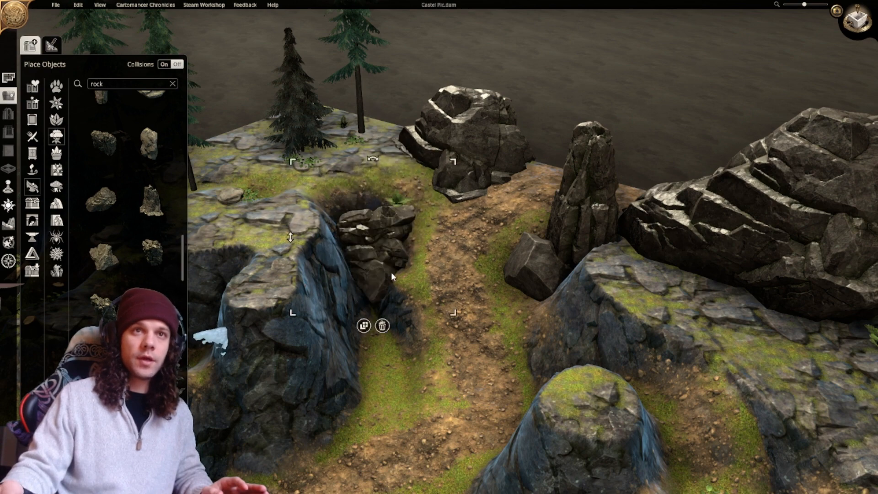
{"action": "left_click_drag", "start_coordinate": [391, 272], "coordinate": [372, 239]}
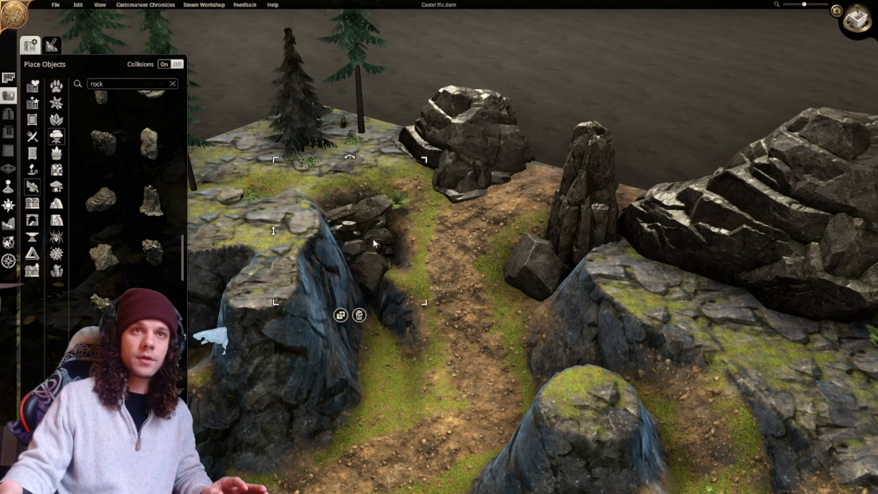
{"action": "middle_click_drag", "start_coordinate": [372, 238], "coordinate": [418, 308]}
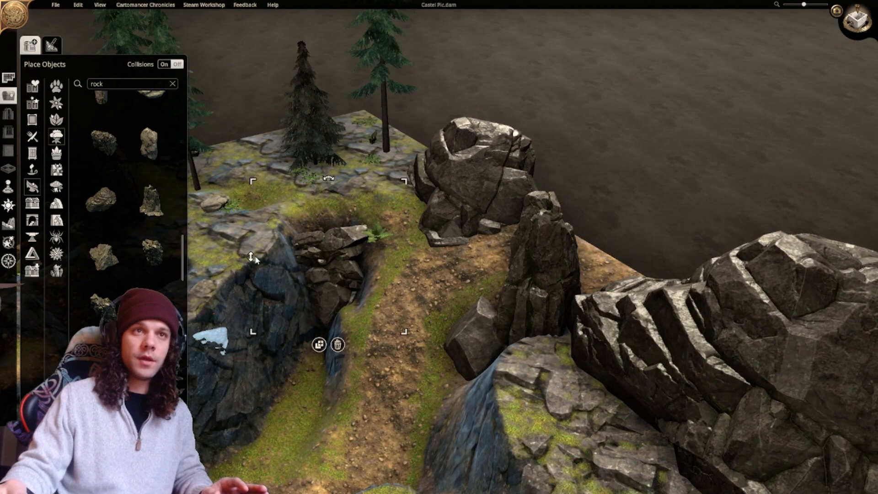
{"action": "left_click_drag", "start_coordinate": [289, 245], "coordinate": [341, 238]}
{"action": "left_click_drag", "start_coordinate": [251, 233], "coordinate": [252, 226]}
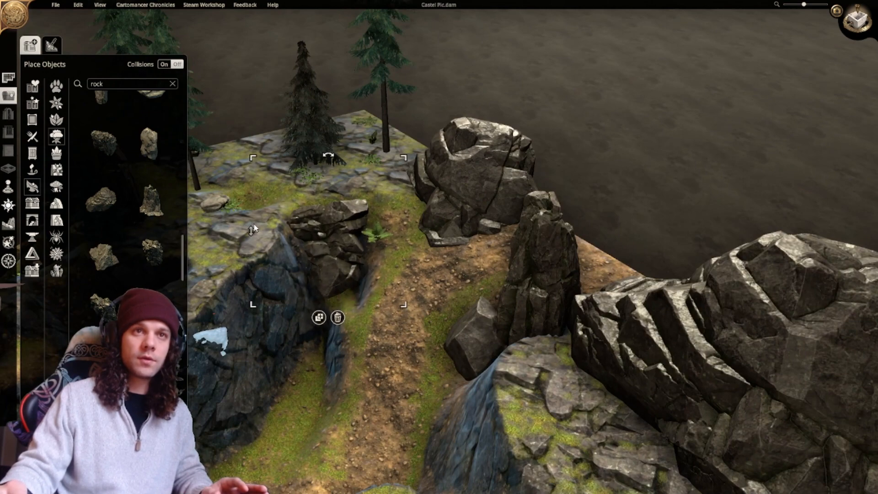
Find a layered boulder among the rock objects and place it in the lower hollow beside the path.
{"action": "middle_click_drag", "start_coordinate": [366, 324], "coordinate": [396, 339]}
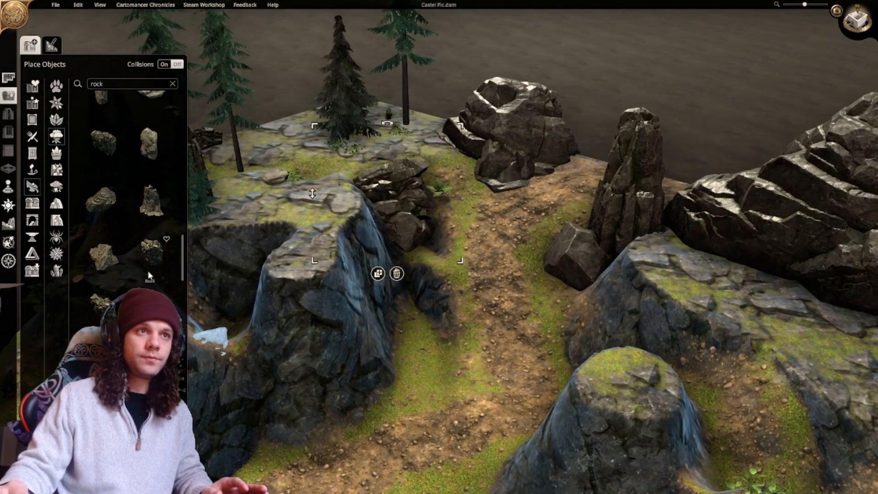
{"action": "scroll", "coordinate": [126, 206], "scroll_direction": "down", "scroll_amount": 5}
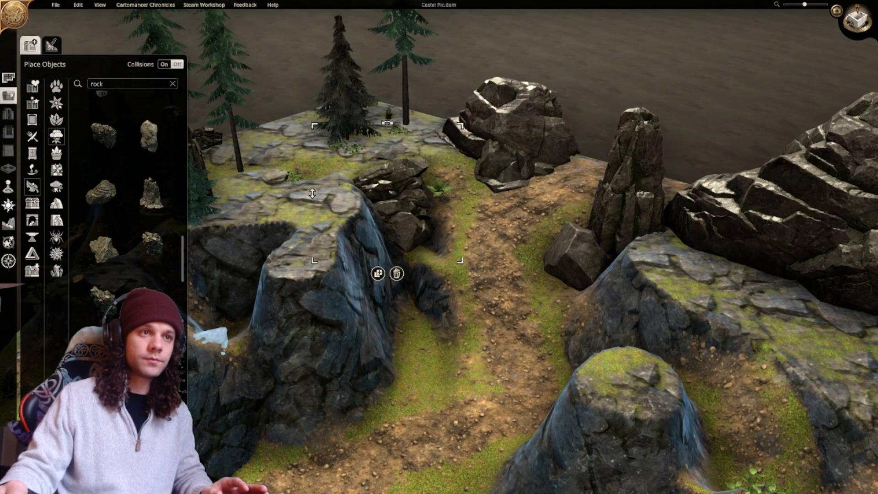
{"action": "scroll", "coordinate": [125, 192], "scroll_direction": "down", "scroll_amount": 6}
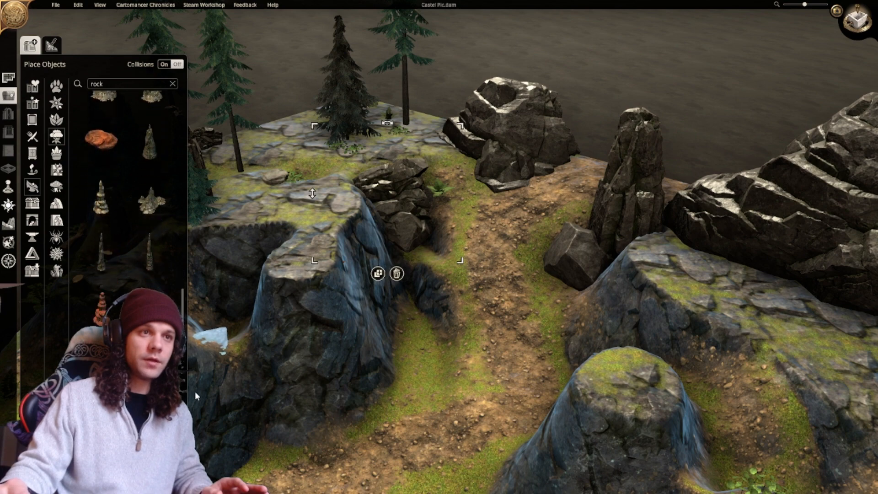
{"action": "scroll", "coordinate": [183, 316], "scroll_direction": "up", "scroll_amount": 2}
{"action": "left_click_drag", "start_coordinate": [183, 316], "coordinate": [184, 267]}
{"action": "left_click", "coordinate": [97, 251]}
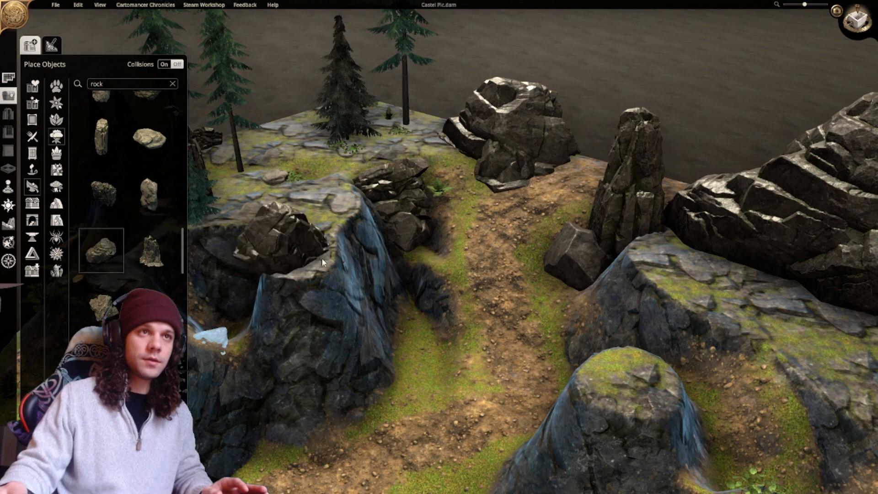
{"action": "scroll", "coordinate": [409, 323], "scroll_direction": "down", "scroll_amount": 7}
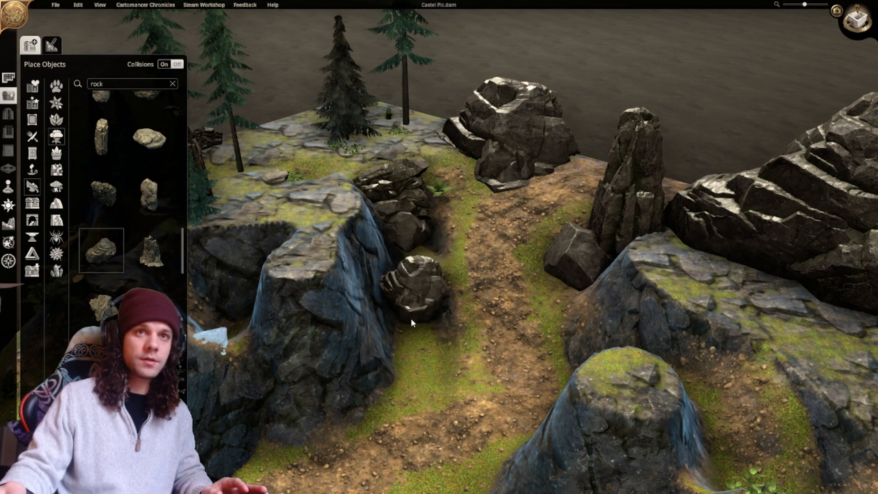
{"action": "left_click", "coordinate": [411, 320]}
Enlarge, rotate and move the layered boulder so it fills the lower hollow against the cliff.
{"action": "left_click_drag", "start_coordinate": [361, 251], "coordinate": [302, 215]}
{"action": "left_click_drag", "start_coordinate": [419, 308], "coordinate": [397, 309]}
{"action": "scroll", "coordinate": [397, 309], "scroll_direction": "down", "scroll_amount": 1}
{"action": "scroll", "coordinate": [397, 309], "scroll_direction": "down", "scroll_amount": 4}
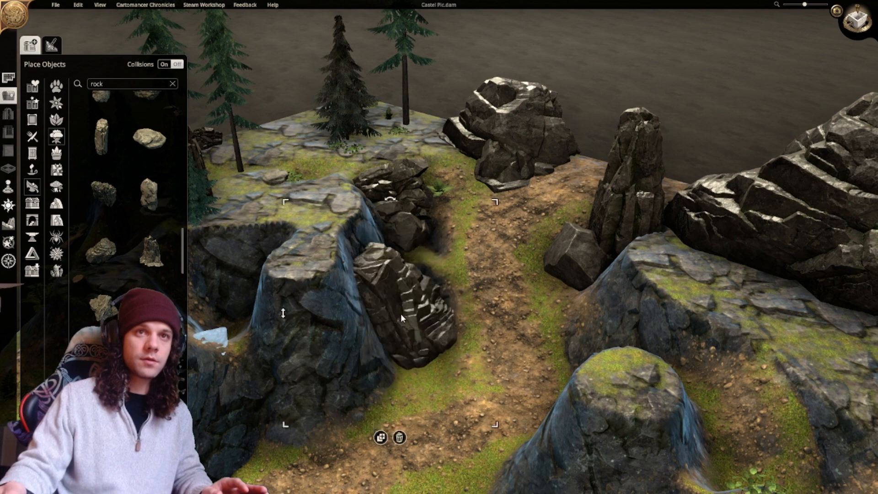
{"action": "scroll", "coordinate": [403, 308], "scroll_direction": "down", "scroll_amount": 3}
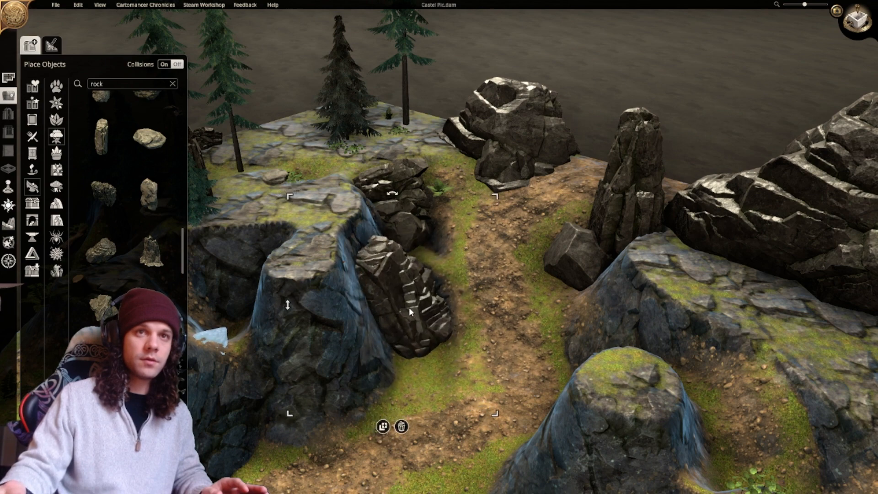
{"action": "scroll", "coordinate": [402, 309], "scroll_direction": "down", "scroll_amount": 4}
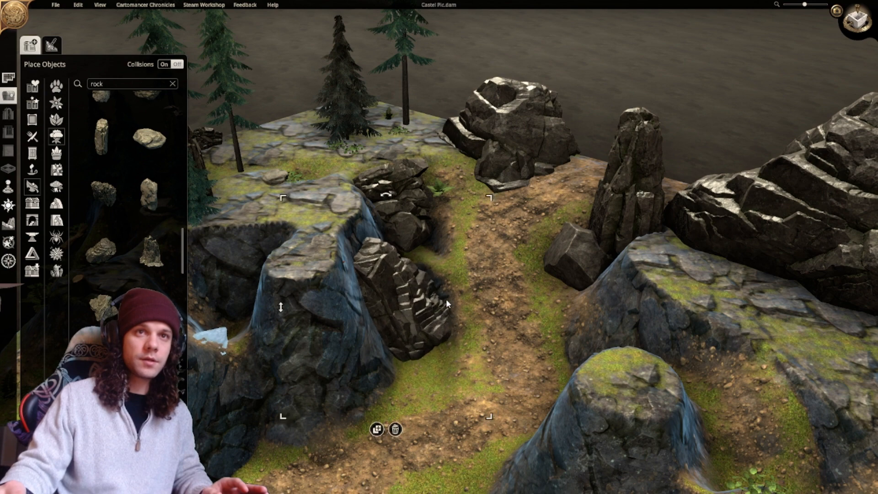
{"action": "scroll", "coordinate": [459, 297], "scroll_direction": "down", "scroll_amount": 2}
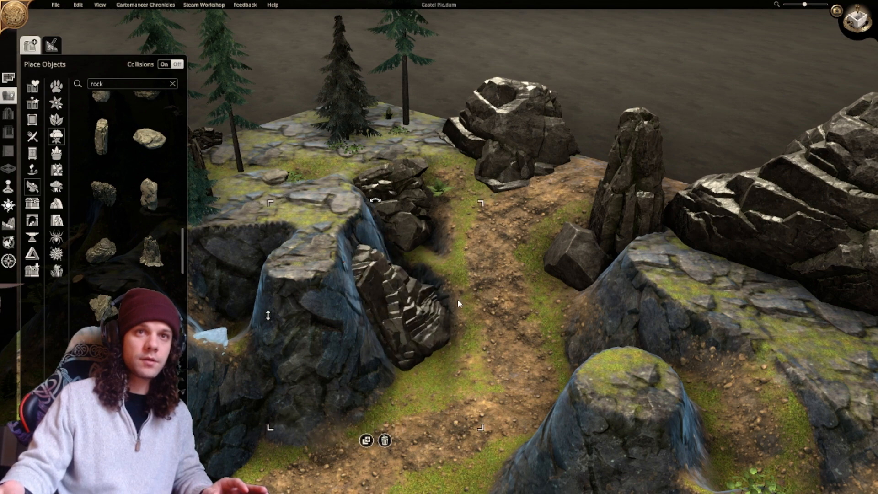
{"action": "left_click", "coordinate": [501, 317]}
{"action": "middle_click_drag", "start_coordinate": [453, 322], "coordinate": [426, 347]}
{"action": "mouse_move", "coordinate": [427, 351]}
{"action": "right_mouse_down"}
{"action": "mouse_move", "coordinate": [478, 315]}
{"action": "mouse_move", "coordinate": [463, 358]}
{"action": "mouse_move", "coordinate": [431, 353]}
{"action": "right_mouse_up"}
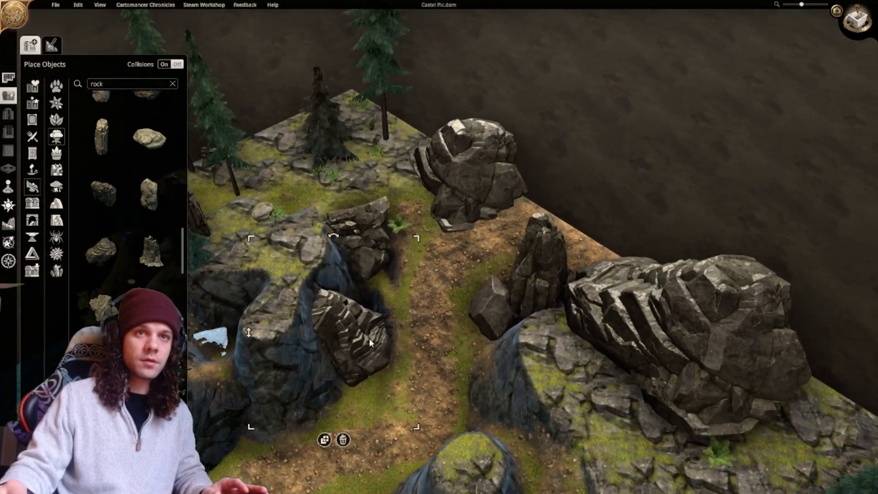
{"action": "scroll", "coordinate": [479, 344], "scroll_direction": "down", "scroll_amount": 1}
Place a rounded boulder on the path next to the mossy rock mound and enlarge it.
{"action": "right_click_drag", "start_coordinate": [432, 386], "coordinate": [423, 323]}
{"action": "scroll", "coordinate": [424, 322], "scroll_direction": "up", "scroll_amount": 2}
{"action": "middle_click_drag", "start_coordinate": [426, 330], "coordinate": [369, 208]}
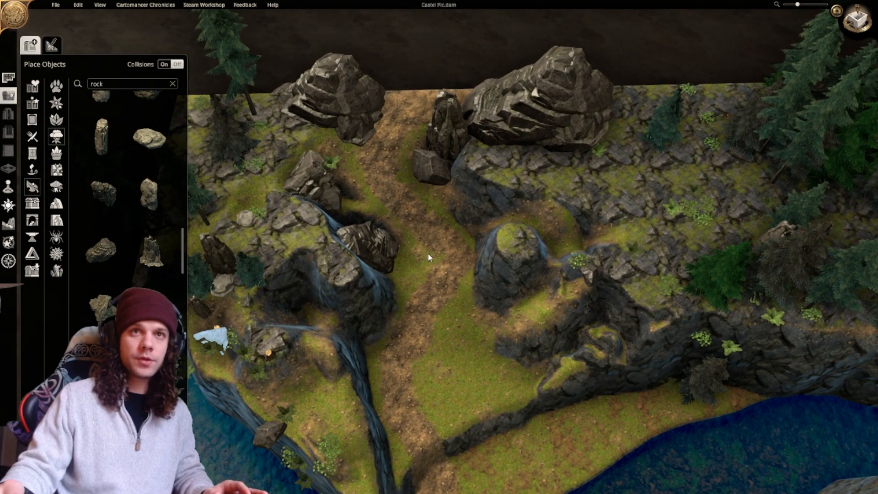
{"action": "scroll", "coordinate": [428, 224], "scroll_direction": "up", "scroll_amount": 3}
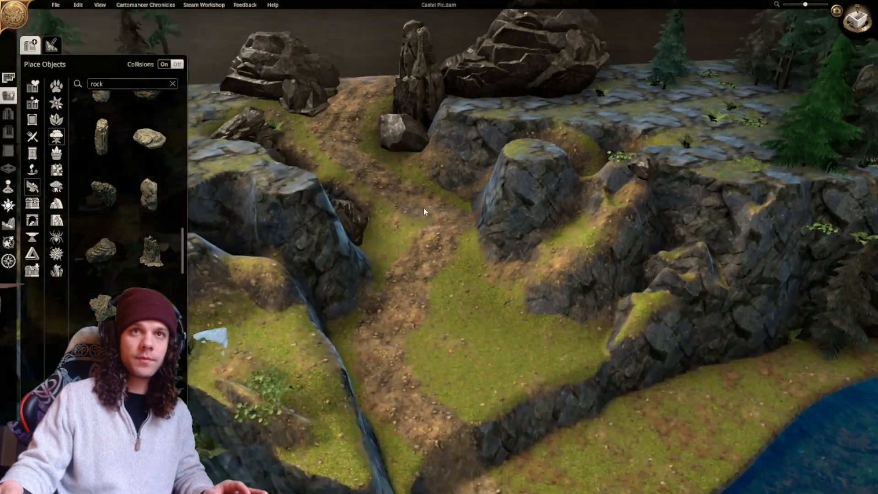
{"action": "right_click_drag", "start_coordinate": [424, 209], "coordinate": [459, 271]}
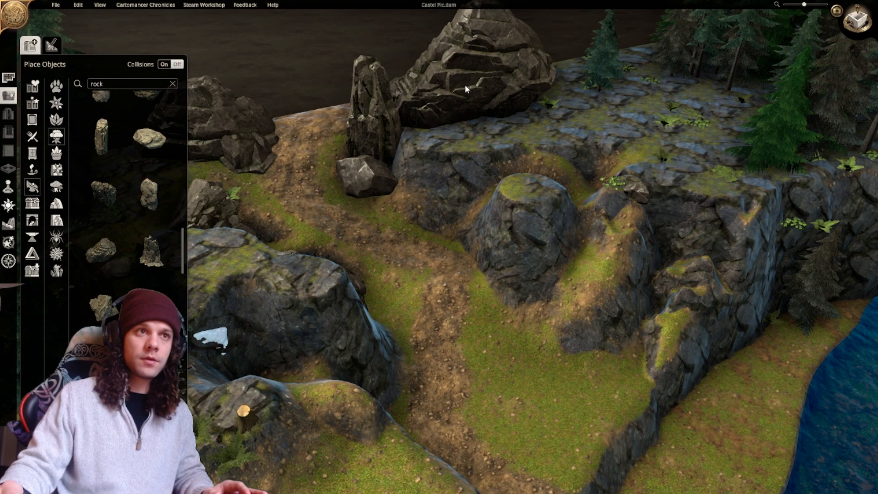
{"action": "scroll", "coordinate": [123, 245], "scroll_direction": "up", "scroll_amount": 2}
{"action": "left_click_drag", "start_coordinate": [166, 180], "coordinate": [428, 265]}
{"action": "left_click_drag", "start_coordinate": [479, 203], "coordinate": [509, 169]}
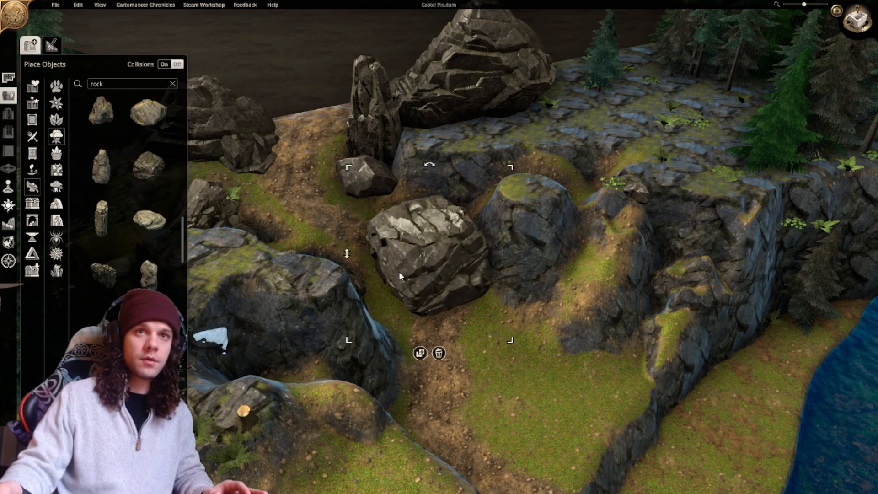
Rotate, shrink and lower the rounded boulder, fitting it between the small angular boulder and the mossy mound.
{"action": "key", "text": "r"}
{"action": "key", "text": "r"}
{"action": "key", "text": "r"}
{"action": "left_click_drag", "start_coordinate": [428, 274], "coordinate": [470, 239]}
{"action": "left_click_drag", "start_coordinate": [391, 167], "coordinate": [412, 312]}
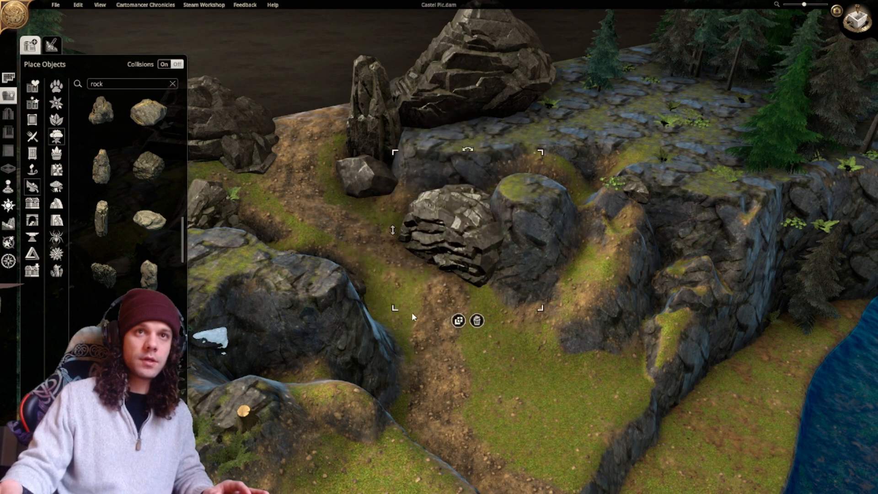
{"action": "left_click_drag", "start_coordinate": [461, 248], "coordinate": [426, 220]}
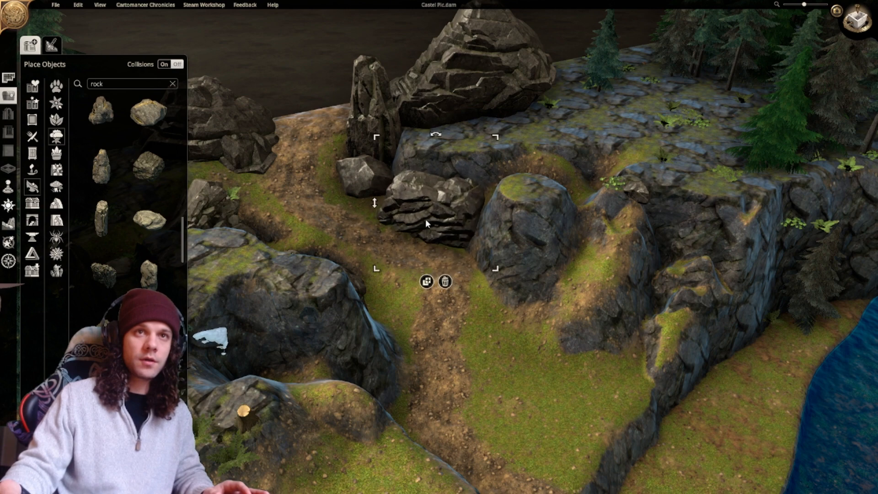
{"action": "left_click", "coordinate": [510, 330]}
{"action": "middle_click_drag", "start_coordinate": [509, 331], "coordinate": [528, 474]}
{"action": "scroll", "coordinate": [529, 474], "scroll_direction": "down", "scroll_amount": 3}
{"action": "scroll", "coordinate": [528, 473], "scroll_direction": "up", "scroll_amount": 5}
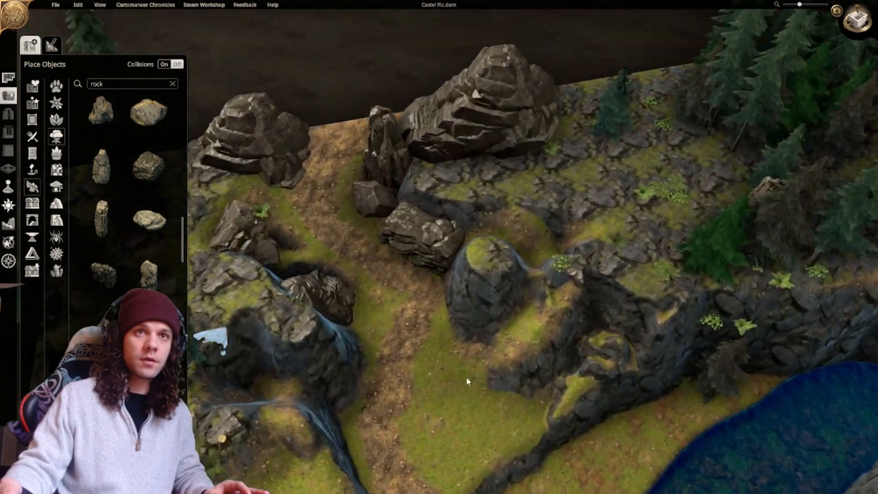
{"action": "scroll", "coordinate": [435, 302], "scroll_direction": "up", "scroll_amount": 2}
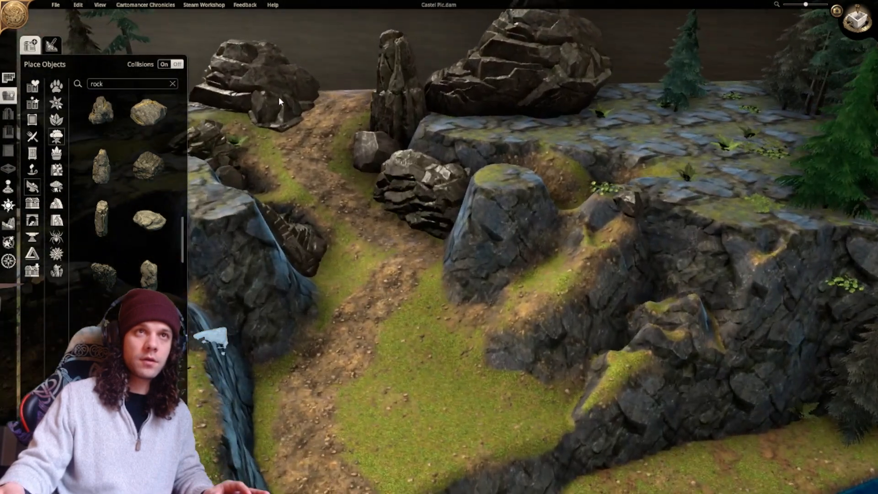
Copy the huge layered boulder from the plateau onto the grassy ground beside the path, then rotate and shrink it to lean against the hill.
{"action": "left_click", "coordinate": [527, 57]}
{"action": "left_click", "coordinate": [518, 195]}
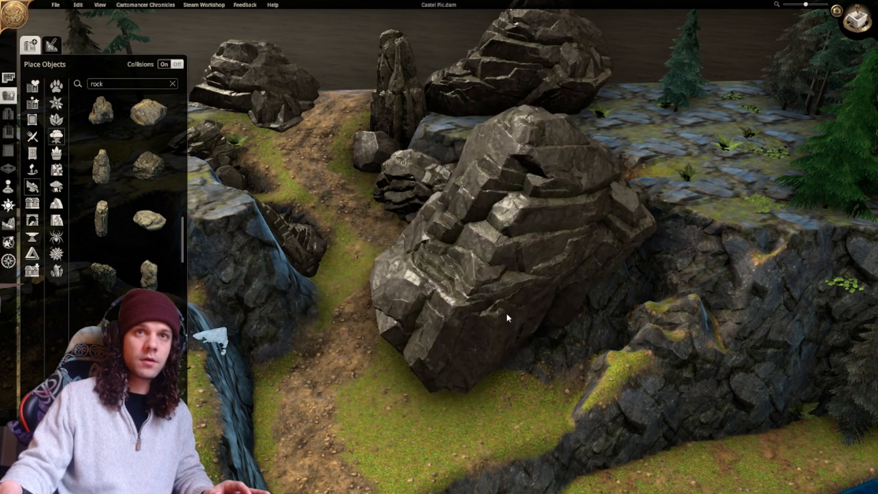
{"action": "left_click", "coordinate": [507, 313]}
{"action": "left_click_drag", "start_coordinate": [351, 249], "coordinate": [373, 428]}
{"action": "left_click_drag", "start_coordinate": [499, 334], "coordinate": [467, 322]}
{"action": "right_click", "coordinate": [467, 322]}
Smooth the steep rocky hills on both sides of the path around the boulders into softer slopes.
{"action": "middle_click_drag", "start_coordinate": [425, 359], "coordinate": [401, 365]}
{"action": "right_click_drag", "start_coordinate": [425, 339], "coordinate": [376, 213]}
{"action": "scroll", "coordinate": [376, 213], "scroll_direction": "down", "scroll_amount": 3}
{"action": "middle_click_drag", "start_coordinate": [376, 213], "coordinate": [482, 245]}
{"action": "right_click_drag", "start_coordinate": [482, 245], "coordinate": [462, 384]}
{"action": "scroll", "coordinate": [468, 343], "scroll_direction": "up", "scroll_amount": 5}
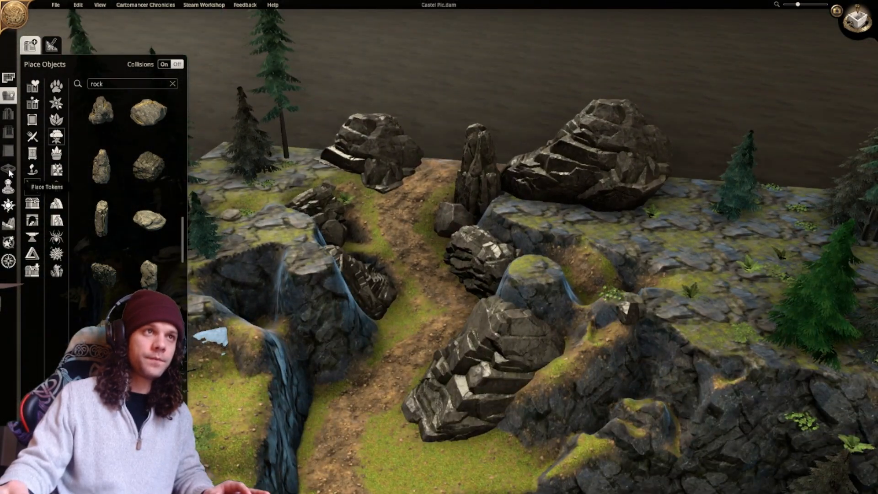
{"action": "left_click", "coordinate": [51, 45]}
{"action": "left_click", "coordinate": [8, 224]}
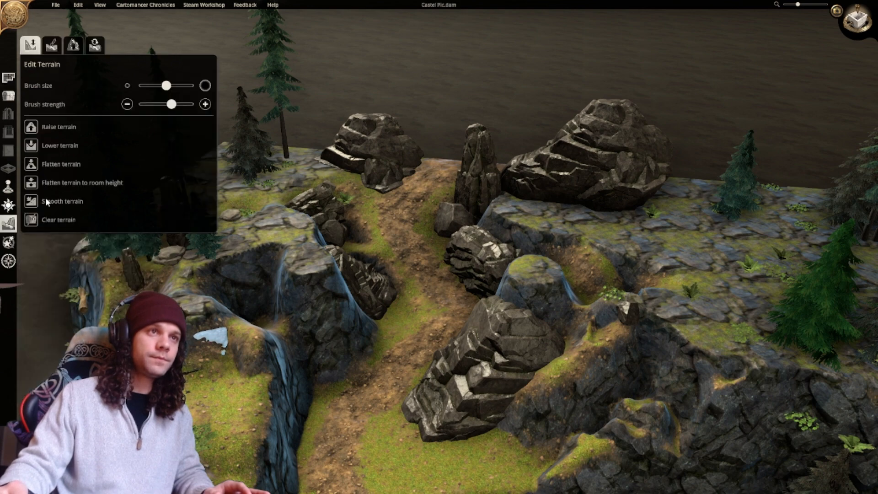
{"action": "mouse_move", "coordinate": [319, 296]}
{"action": "left_mouse_down"}
{"action": "mouse_move", "coordinate": [301, 251]}
{"action": "mouse_move", "coordinate": [277, 328]}
{"action": "mouse_move", "coordinate": [241, 268]}
{"action": "mouse_move", "coordinate": [383, 326]}
{"action": "mouse_move", "coordinate": [565, 374]}
{"action": "mouse_move", "coordinate": [530, 249]}
{"action": "left_mouse_up"}
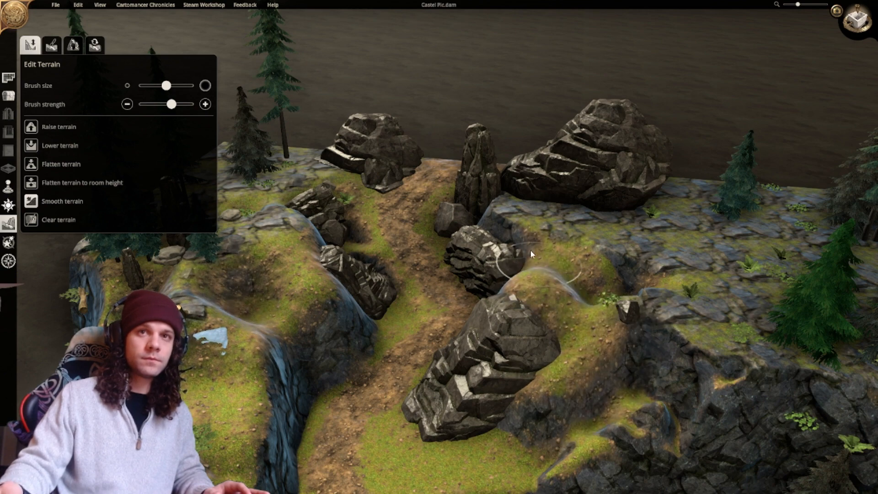
{"action": "middle_click_drag", "start_coordinate": [594, 321], "coordinate": [564, 269]}
{"action": "scroll", "coordinate": [566, 317], "scroll_direction": "down", "scroll_amount": 1}
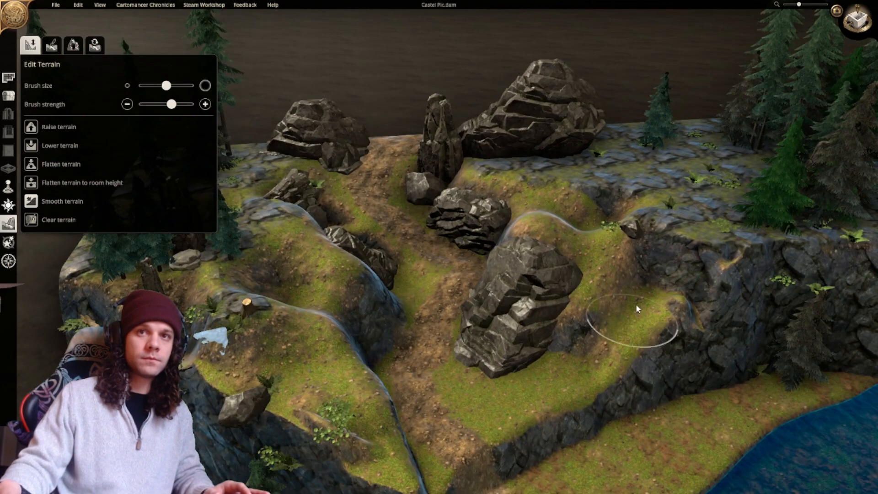
Smooth the cliff across the path from the new boulder so it slopes more gently towards the path.
{"action": "middle_click_drag", "start_coordinate": [637, 256], "coordinate": [523, 262]}
{"action": "mouse_move", "coordinate": [506, 322]}
{"action": "middle_mouse_down"}
{"action": "mouse_move", "coordinate": [519, 323]}
{"action": "mouse_move", "coordinate": [422, 359]}
{"action": "mouse_move", "coordinate": [355, 313]}
{"action": "middle_mouse_up"}
{"action": "mouse_move", "coordinate": [355, 314]}
{"action": "left_mouse_down"}
{"action": "mouse_move", "coordinate": [278, 326]}
{"action": "mouse_move", "coordinate": [354, 231]}
{"action": "mouse_move", "coordinate": [233, 330]}
{"action": "left_mouse_up"}
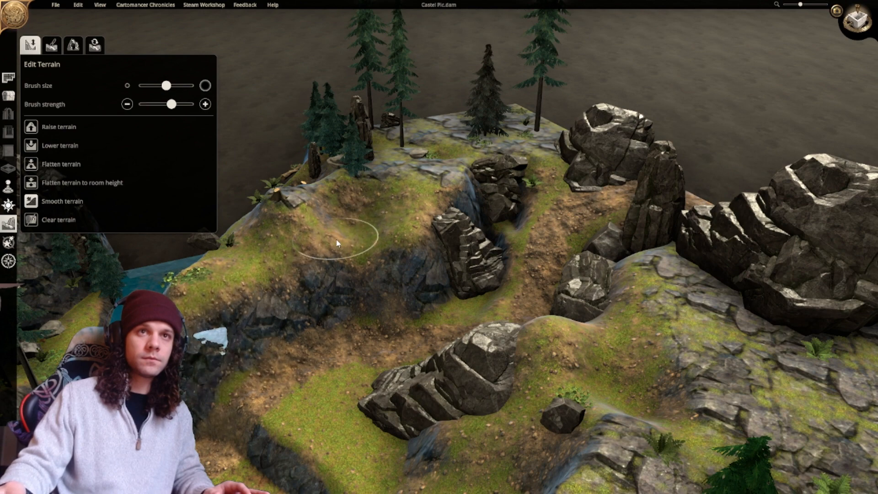
{"action": "mouse_move", "coordinate": [357, 235]}
{"action": "middle_mouse_down"}
{"action": "mouse_move", "coordinate": [346, 238]}
{"action": "mouse_move", "coordinate": [451, 251]}
{"action": "middle_mouse_up"}
{"action": "scroll", "coordinate": [451, 248], "scroll_direction": "down", "scroll_amount": 2}
{"action": "mouse_move", "coordinate": [440, 243]}
{"action": "left_mouse_down"}
{"action": "mouse_move", "coordinate": [416, 293]}
{"action": "mouse_move", "coordinate": [470, 254]}
{"action": "left_mouse_up"}
{"action": "mouse_move", "coordinate": [470, 256]}
{"action": "middle_mouse_down"}
{"action": "mouse_move", "coordinate": [420, 284]}
{"action": "mouse_move", "coordinate": [350, 277]}
{"action": "mouse_move", "coordinate": [325, 320]}
{"action": "mouse_move", "coordinate": [415, 251]}
{"action": "middle_mouse_up"}
Flatten the dirt path where it runs between the cliff and the foot of the new boulder.
{"action": "left_click", "coordinate": [45, 164]}
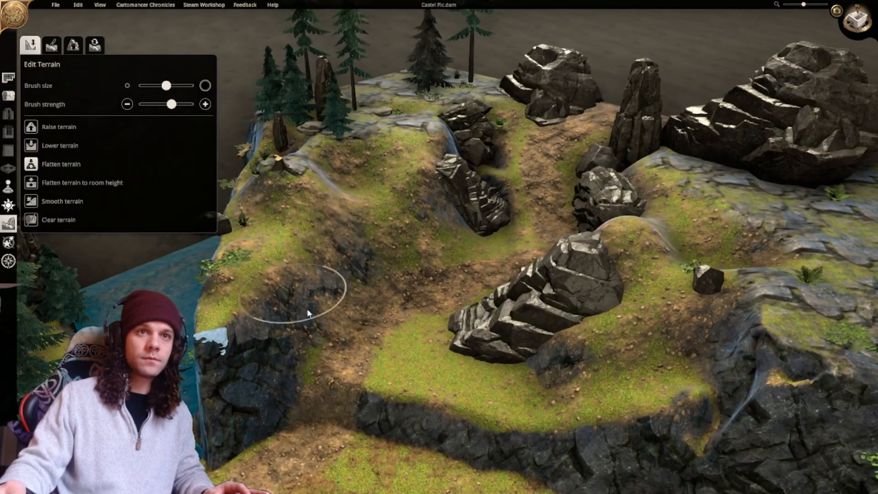
{"action": "mouse_move", "coordinate": [368, 340]}
{"action": "left_mouse_down"}
{"action": "mouse_move", "coordinate": [374, 352]}
{"action": "mouse_move", "coordinate": [378, 339]}
{"action": "left_mouse_up"}
{"action": "middle_click_drag", "start_coordinate": [404, 315], "coordinate": [486, 333]}
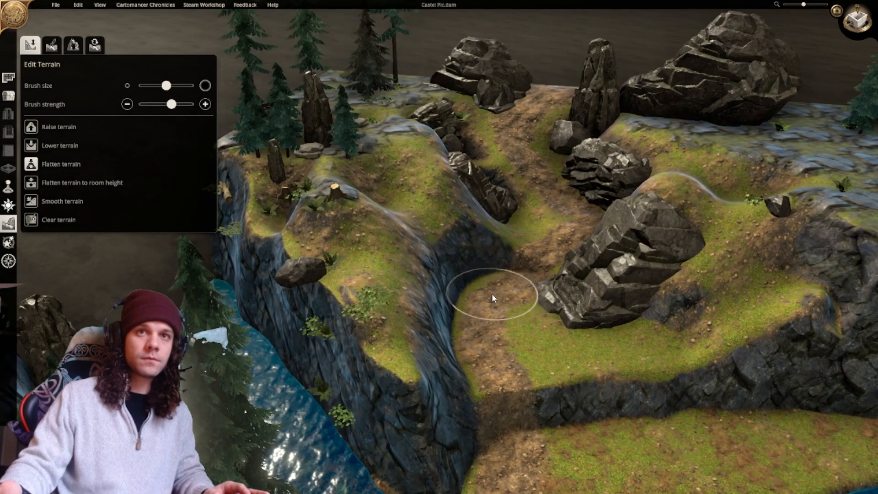
{"action": "left_click_drag", "start_coordinate": [493, 295], "coordinate": [499, 273]}
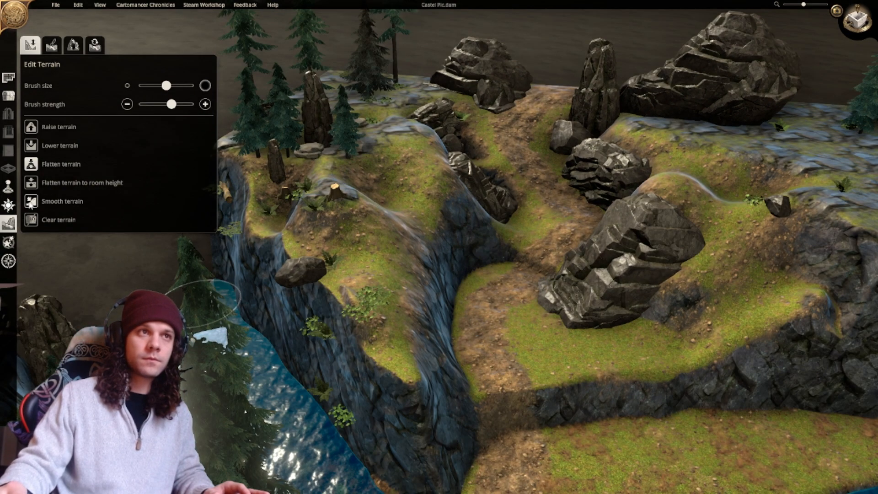
Smooth the path between the cliff and the boulder's grassy ledge into a ramp down to the lower ground.
{"action": "left_click", "coordinate": [68, 201]}
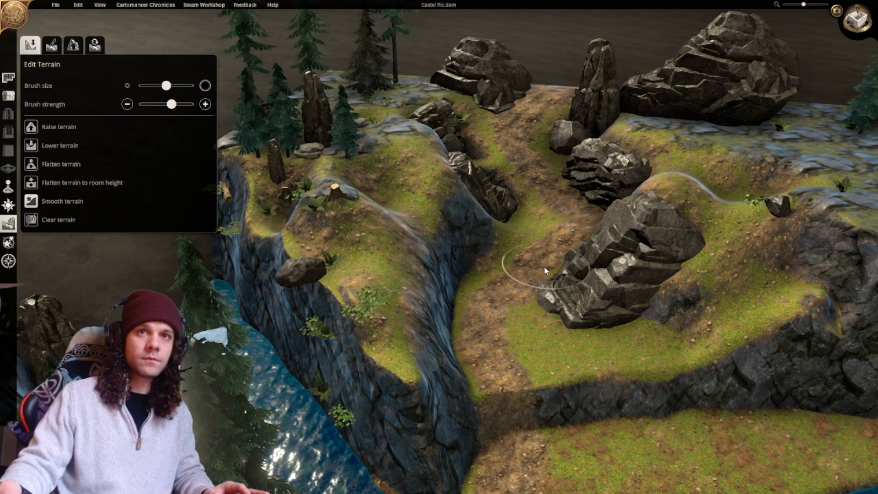
{"action": "mouse_move", "coordinate": [515, 297]}
{"action": "middle_mouse_down"}
{"action": "mouse_move", "coordinate": [451, 317]}
{"action": "mouse_move", "coordinate": [383, 314]}
{"action": "mouse_move", "coordinate": [534, 289]}
{"action": "mouse_move", "coordinate": [606, 309]}
{"action": "mouse_move", "coordinate": [556, 290]}
{"action": "mouse_move", "coordinate": [451, 287]}
{"action": "mouse_move", "coordinate": [404, 303]}
{"action": "mouse_move", "coordinate": [612, 275]}
{"action": "mouse_move", "coordinate": [547, 243]}
{"action": "mouse_move", "coordinate": [504, 238]}
{"action": "mouse_move", "coordinate": [440, 251]}
{"action": "mouse_move", "coordinate": [467, 295]}
{"action": "mouse_move", "coordinate": [432, 295]}
{"action": "middle_mouse_up"}
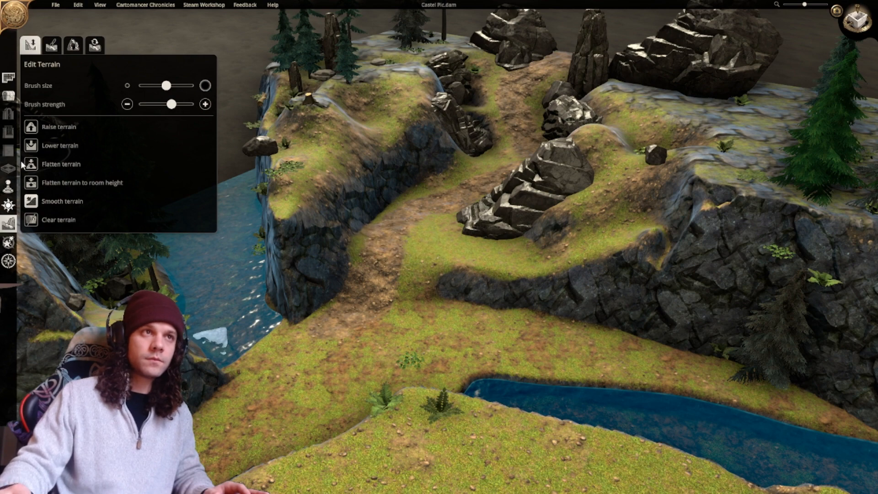
{"action": "mouse_move", "coordinate": [402, 285]}
{"action": "left_mouse_down"}
{"action": "mouse_move", "coordinate": [407, 242]}
{"action": "mouse_move", "coordinate": [410, 309]}
{"action": "mouse_move", "coordinate": [403, 284]}
{"action": "mouse_move", "coordinate": [503, 350]}
{"action": "mouse_move", "coordinate": [407, 327]}
{"action": "mouse_move", "coordinate": [401, 274]}
{"action": "mouse_move", "coordinate": [412, 215]}
{"action": "mouse_move", "coordinate": [428, 209]}
{"action": "mouse_move", "coordinate": [399, 284]}
{"action": "left_mouse_up"}
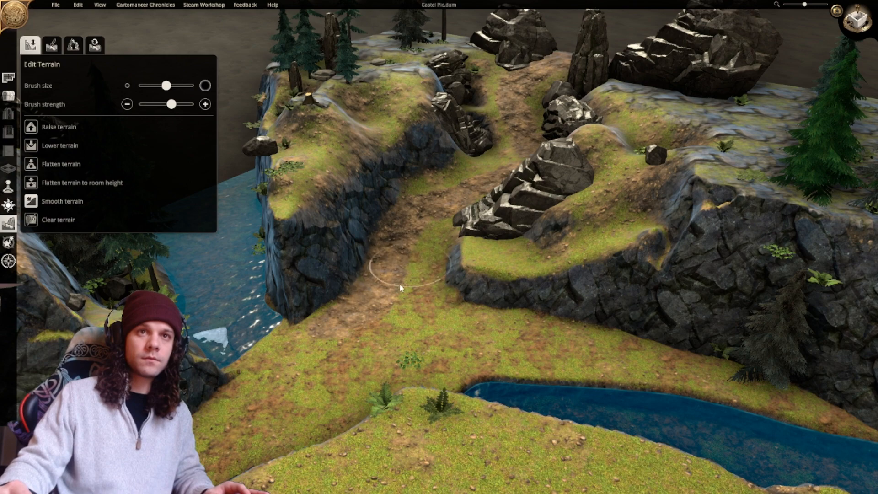
{"action": "middle_click_drag", "start_coordinate": [399, 283], "coordinate": [513, 278]}
{"action": "middle_click_drag", "start_coordinate": [418, 286], "coordinate": [385, 252]}
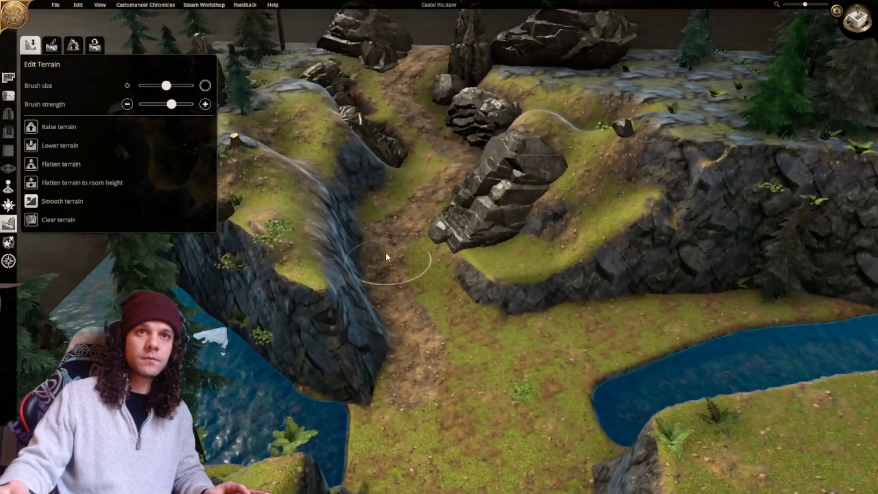
Erase the old dirt paint from the ramp and repaint the dirt path past the boulder down to the lower ground.
{"action": "left_click", "coordinate": [51, 44]}
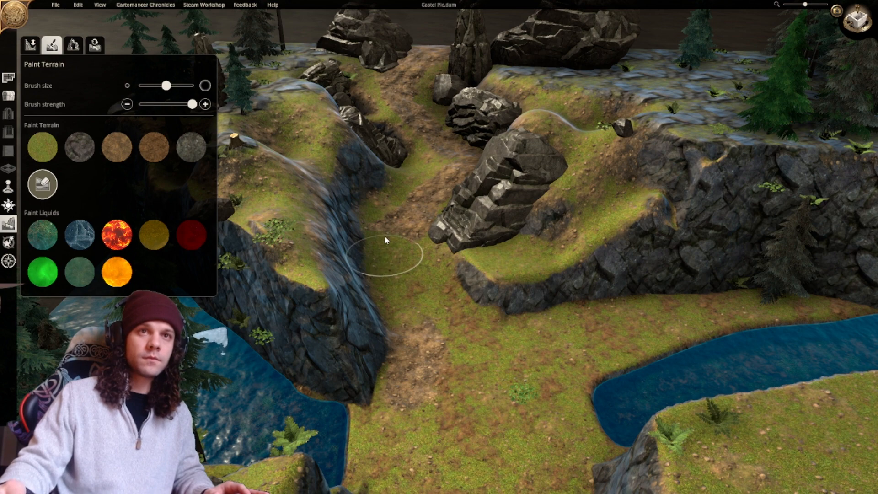
{"action": "mouse_move", "coordinate": [389, 245]}
{"action": "left_mouse_down"}
{"action": "mouse_move", "coordinate": [400, 295]}
{"action": "mouse_move", "coordinate": [432, 328]}
{"action": "left_mouse_up"}
{"action": "left_click", "coordinate": [117, 147]}
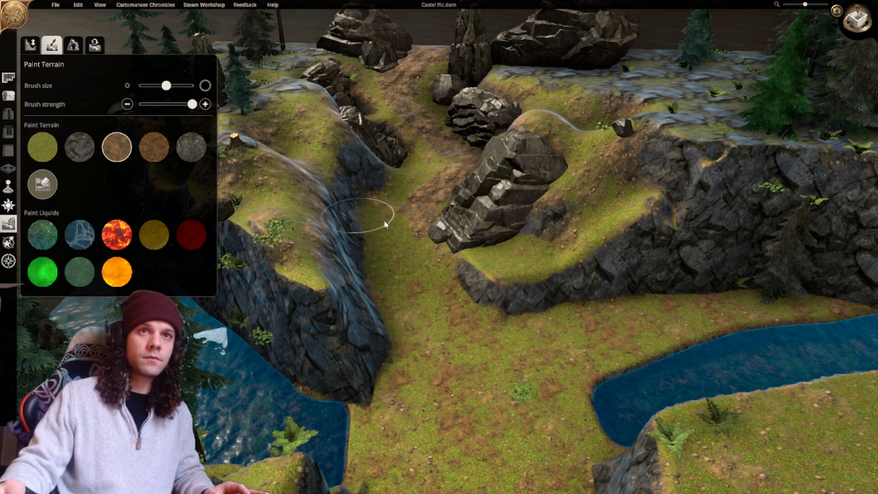
{"action": "mouse_move", "coordinate": [413, 236]}
{"action": "left_mouse_down"}
{"action": "mouse_move", "coordinate": [415, 217]}
{"action": "mouse_move", "coordinate": [425, 294]}
{"action": "mouse_move", "coordinate": [432, 259]}
{"action": "mouse_move", "coordinate": [432, 314]}
{"action": "mouse_move", "coordinate": [403, 293]}
{"action": "mouse_move", "coordinate": [440, 341]}
{"action": "mouse_move", "coordinate": [454, 343]}
{"action": "mouse_move", "coordinate": [457, 373]}
{"action": "mouse_move", "coordinate": [436, 318]}
{"action": "mouse_move", "coordinate": [473, 314]}
{"action": "left_mouse_up"}
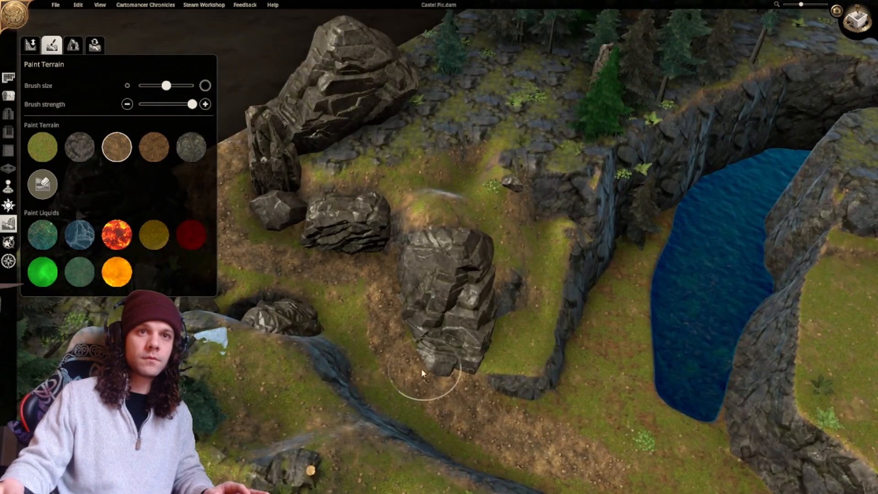
{"action": "mouse_move", "coordinate": [382, 333]}
{"action": "left_mouse_down"}
{"action": "mouse_move", "coordinate": [366, 287]}
{"action": "mouse_move", "coordinate": [376, 302]}
{"action": "left_mouse_up"}
From the top-down view, paint grass with a small brush over the dirt between the boulders along the path's lower edge.
{"action": "right_click_drag", "start_coordinate": [376, 303], "coordinate": [506, 335]}
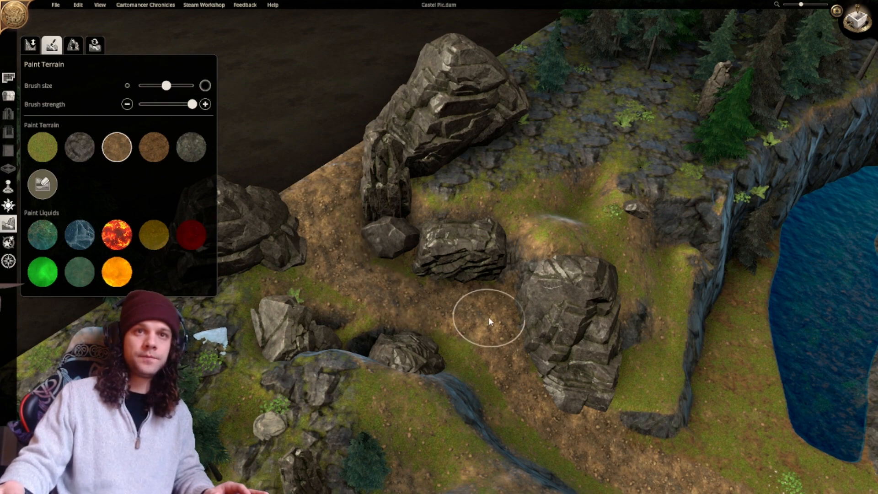
{"action": "left_click", "coordinate": [864, 30]}
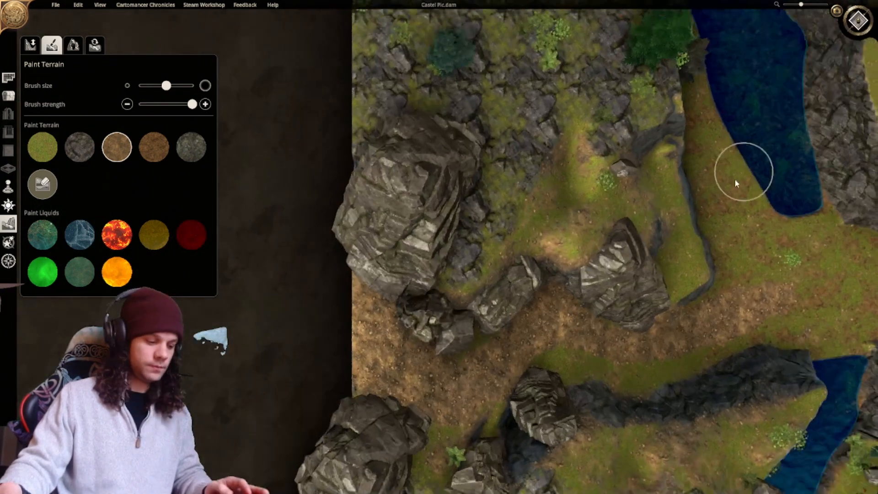
{"action": "scroll", "coordinate": [416, 320], "scroll_direction": "up", "scroll_amount": 2}
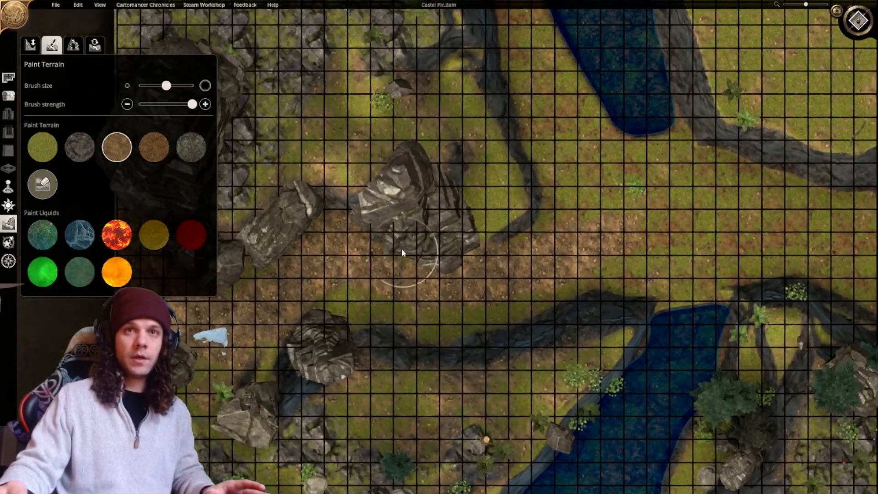
{"action": "key", "text": "a"}
{"action": "key", "text": "s"}
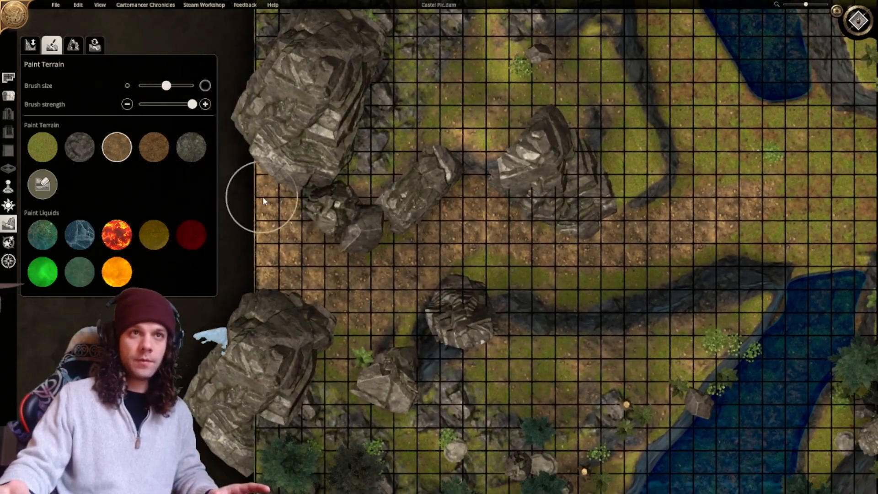
{"action": "middle_click_drag", "start_coordinate": [327, 270], "coordinate": [303, 273]}
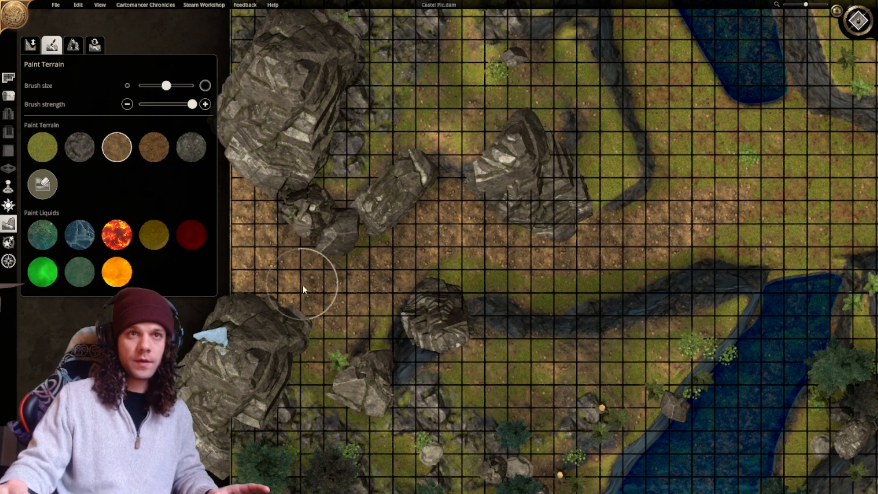
{"action": "left_click", "coordinate": [41, 150]}
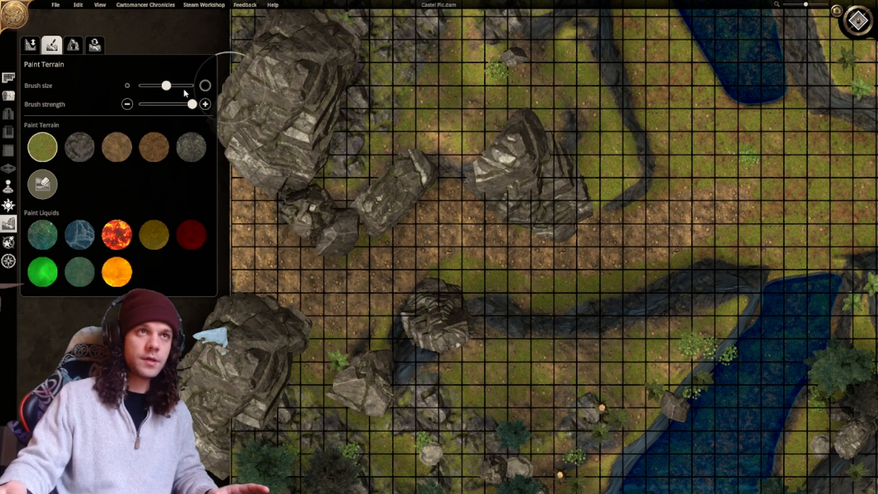
{"action": "left_click", "coordinate": [151, 87]}
{"action": "left_click_drag", "start_coordinate": [151, 88], "coordinate": [146, 87]}
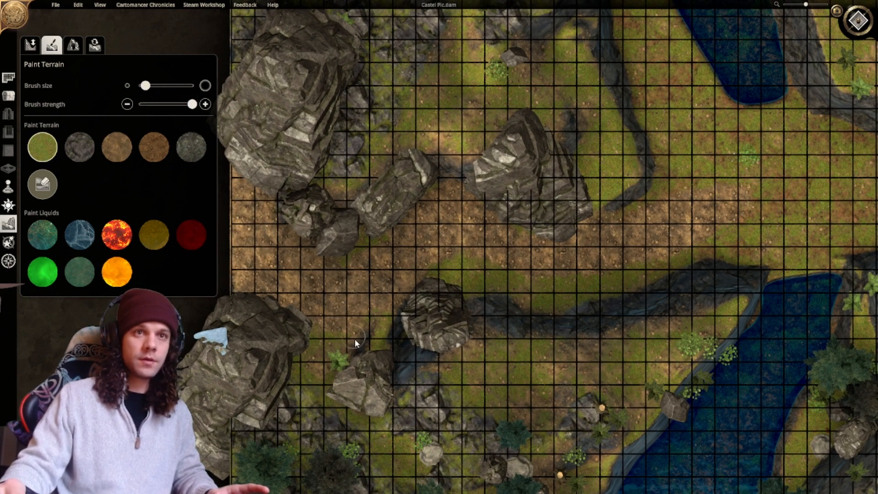
{"action": "mouse_move", "coordinate": [315, 337]}
{"action": "left_mouse_down"}
{"action": "mouse_move", "coordinate": [346, 330]}
{"action": "mouse_move", "coordinate": [315, 329]}
{"action": "left_mouse_up"}
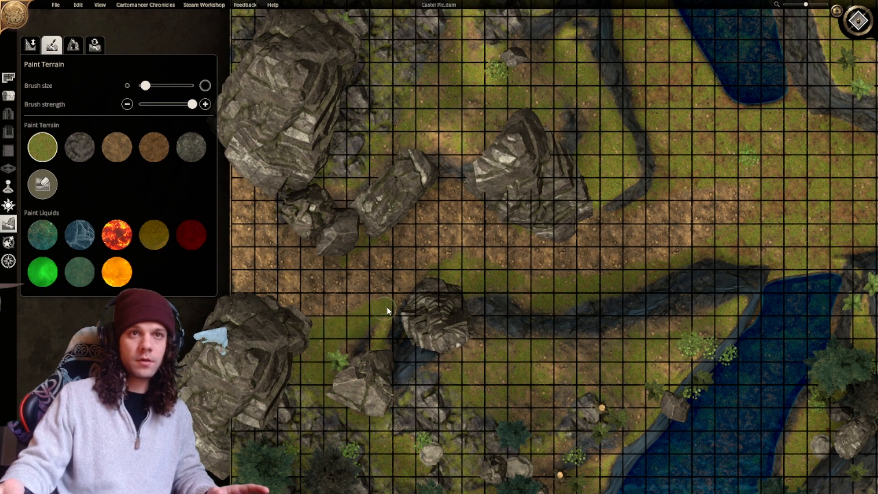
Paint grass around the bases of the boulders along the path's upper side and beside the large rocks at the map edge.
{"action": "middle_click_drag", "start_coordinate": [396, 298], "coordinate": [323, 349]}
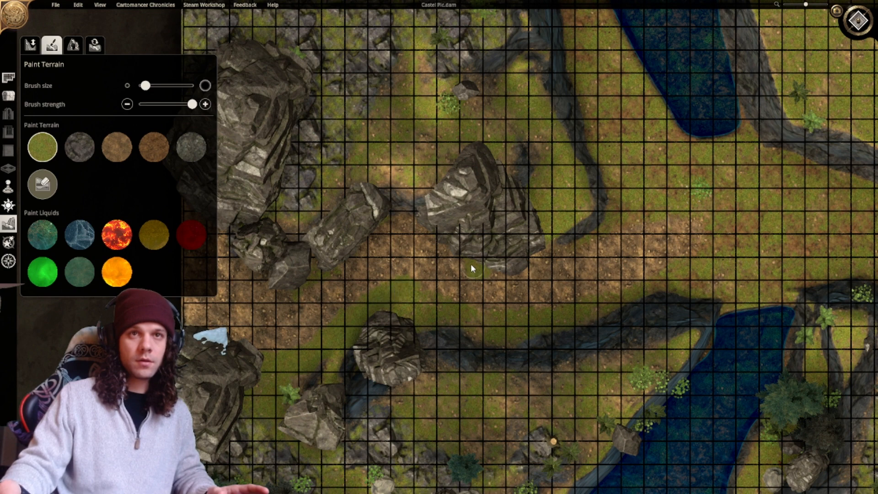
{"action": "mouse_move", "coordinate": [432, 241]}
{"action": "left_mouse_down"}
{"action": "mouse_move", "coordinate": [397, 218]}
{"action": "mouse_move", "coordinate": [410, 223]}
{"action": "left_mouse_up"}
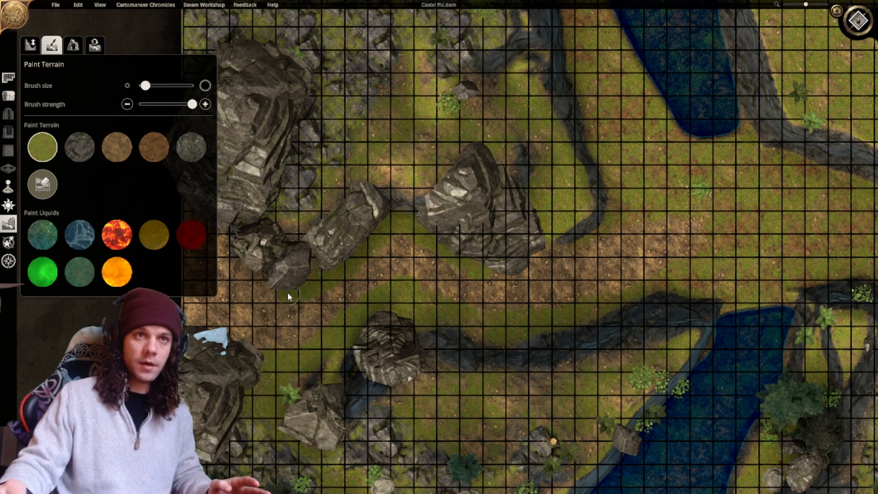
{"action": "scroll", "coordinate": [287, 275], "scroll_direction": "up", "scroll_amount": 1}
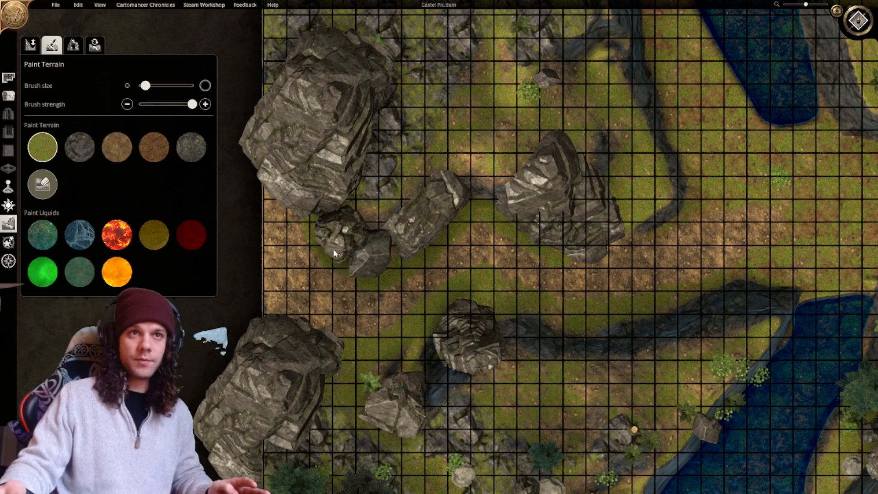
{"action": "middle_click_drag", "start_coordinate": [312, 224], "coordinate": [369, 227]}
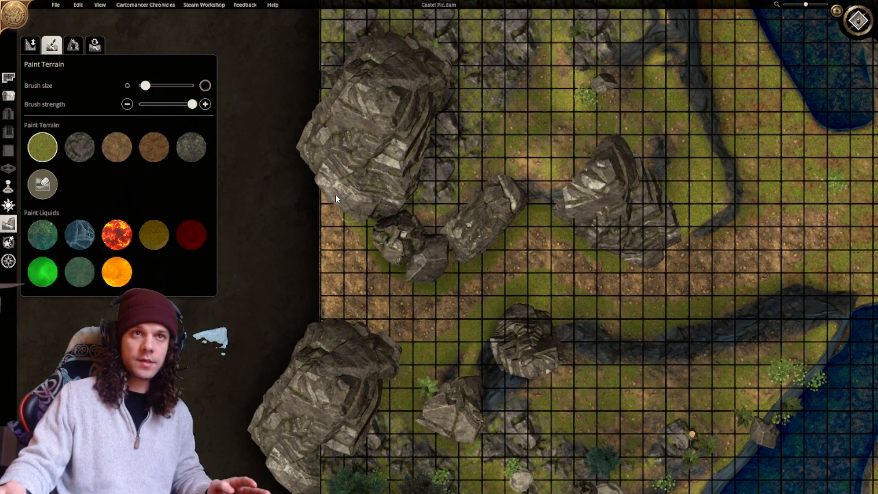
{"action": "left_click_drag", "start_coordinate": [351, 218], "coordinate": [377, 246]}
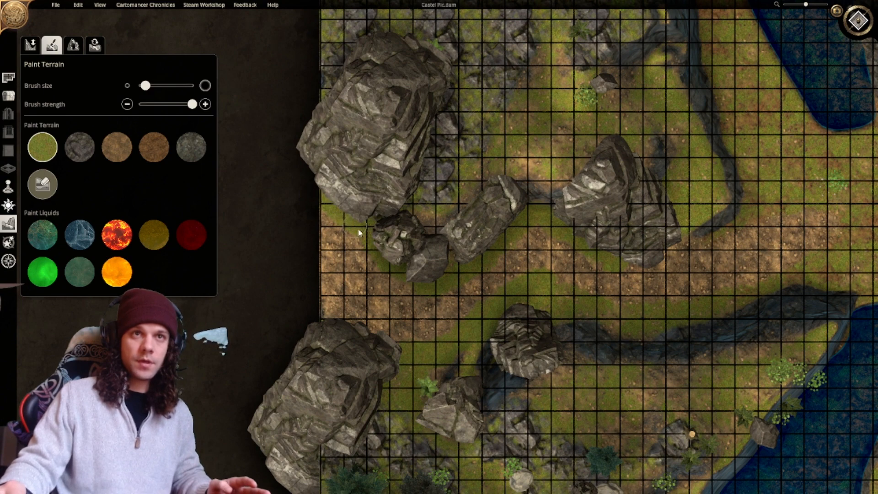
{"action": "middle_click_drag", "start_coordinate": [377, 246], "coordinate": [361, 204]}
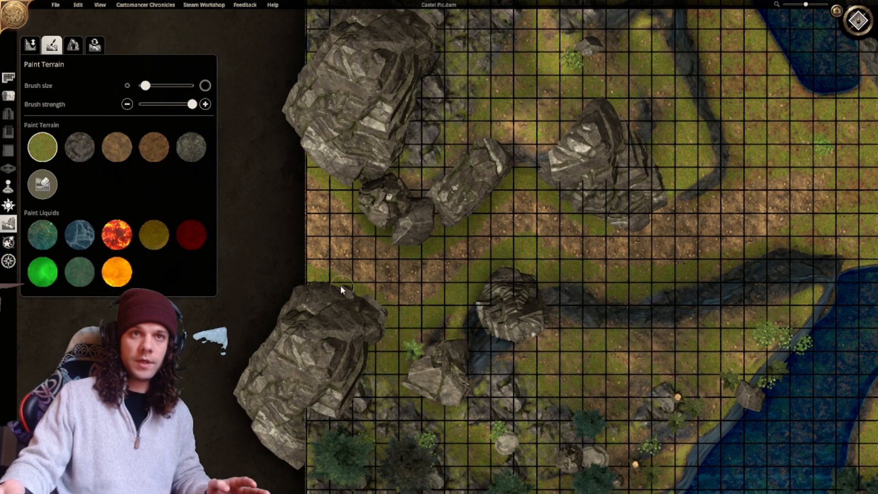
Examine the grass edging along the dirt path from the map edge to the large boulder from above.
{"action": "middle_click_drag", "start_coordinate": [327, 295], "coordinate": [288, 310]}
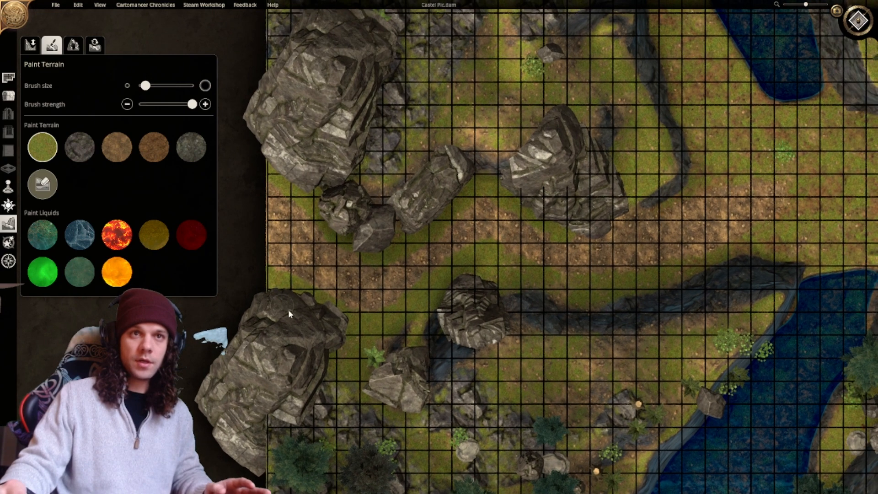
{"action": "mouse_move", "coordinate": [372, 308]}
{"action": "middle_mouse_down"}
{"action": "mouse_move", "coordinate": [336, 321]}
{"action": "mouse_move", "coordinate": [330, 303]}
{"action": "middle_mouse_up"}
{"action": "scroll", "coordinate": [446, 243], "scroll_direction": "up", "scroll_amount": 1}
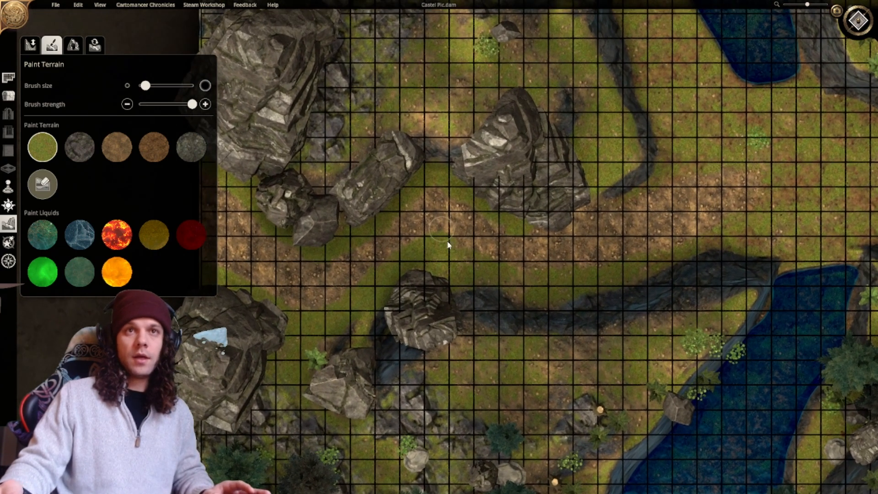
{"action": "middle_click_drag", "start_coordinate": [446, 243], "coordinate": [332, 291]}
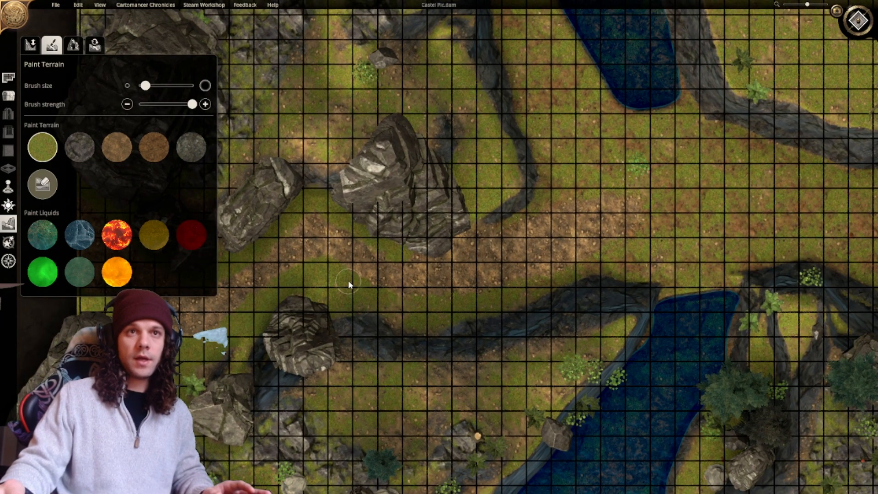
{"action": "key", "text": "a"}
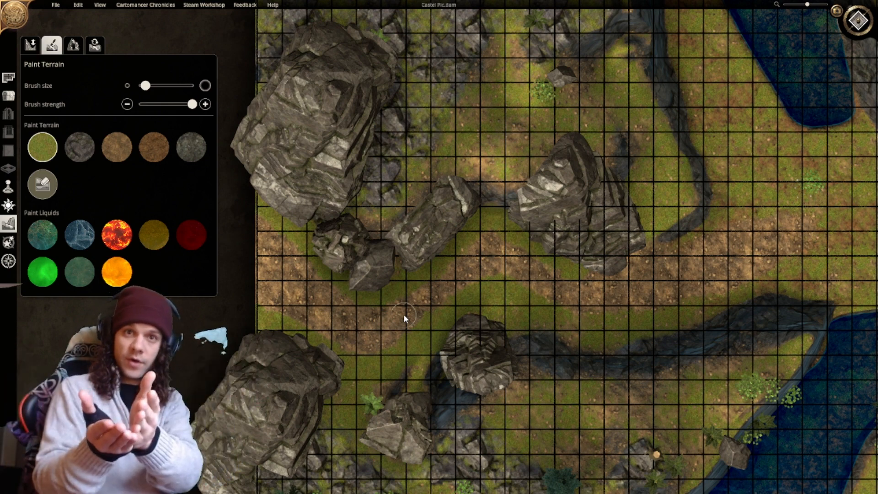
{"action": "middle_click_drag", "start_coordinate": [601, 298], "coordinate": [400, 255]}
{"action": "scroll", "coordinate": [486, 284], "scroll_direction": "up", "scroll_amount": 2}
{"action": "middle_click_drag", "start_coordinate": [422, 332], "coordinate": [402, 328]}
{"action": "middle_click_drag", "start_coordinate": [401, 255], "coordinate": [382, 271]}
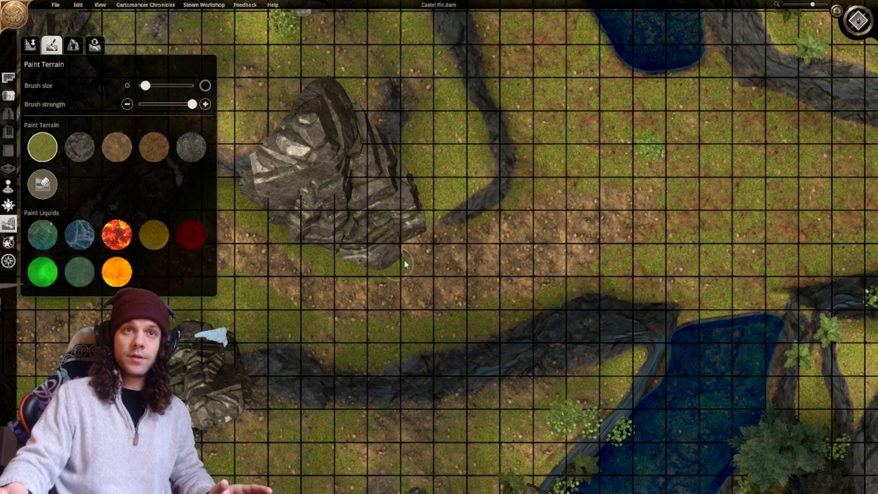
Paint grass over the dirt along the path's upper edge, from the large boulder past the tip of the curved cliff.
{"action": "middle_click_drag", "start_coordinate": [447, 237], "coordinate": [391, 254]}
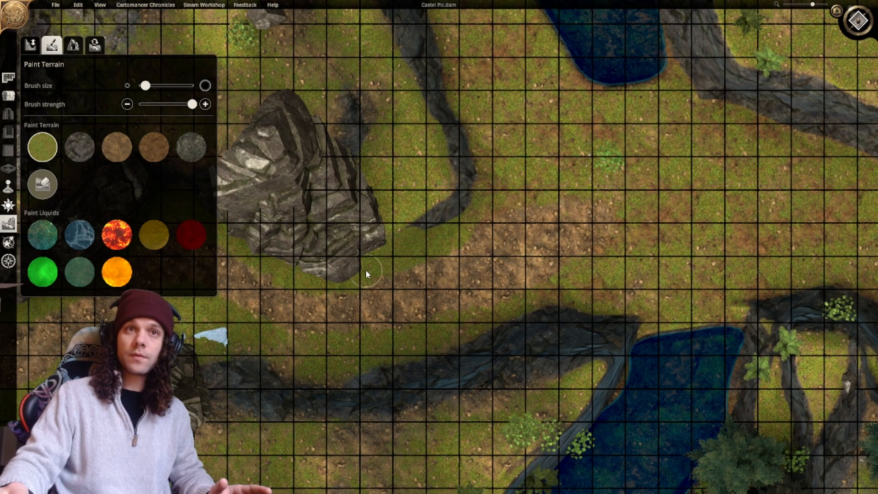
{"action": "left_click_drag", "start_coordinate": [440, 245], "coordinate": [433, 246]}
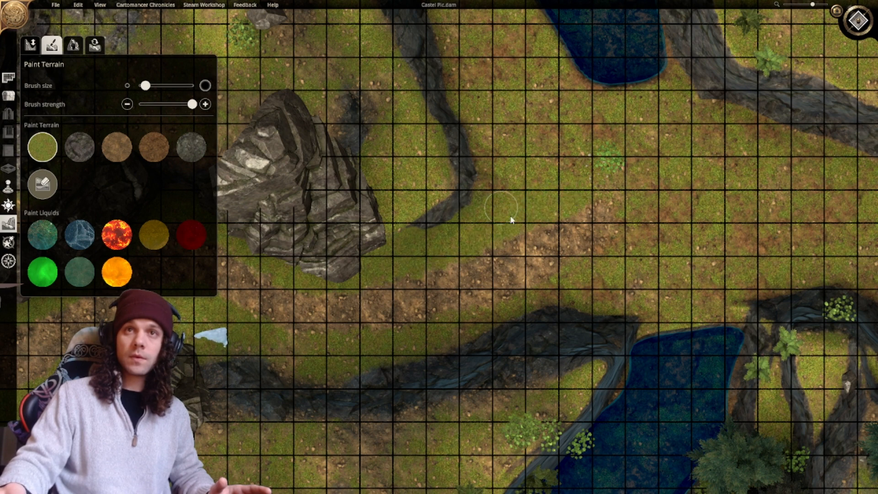
{"action": "mouse_move", "coordinate": [503, 187]}
{"action": "left_mouse_down"}
{"action": "mouse_move", "coordinate": [509, 184]}
{"action": "mouse_move", "coordinate": [496, 191]}
{"action": "left_mouse_up"}
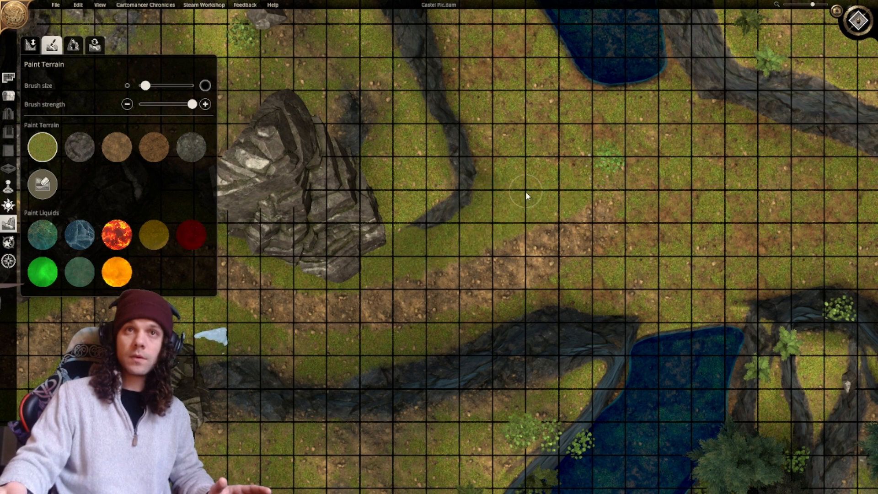
Paint grass along the path's lower edge, between the dirt and the long cliff that runs to the water.
{"action": "key", "text": "a"}
{"action": "key", "text": "s"}
{"action": "key", "text": "s"}
{"action": "key", "text": "w"}
{"action": "scroll", "coordinate": [479, 279], "scroll_direction": "down", "scroll_amount": 3}
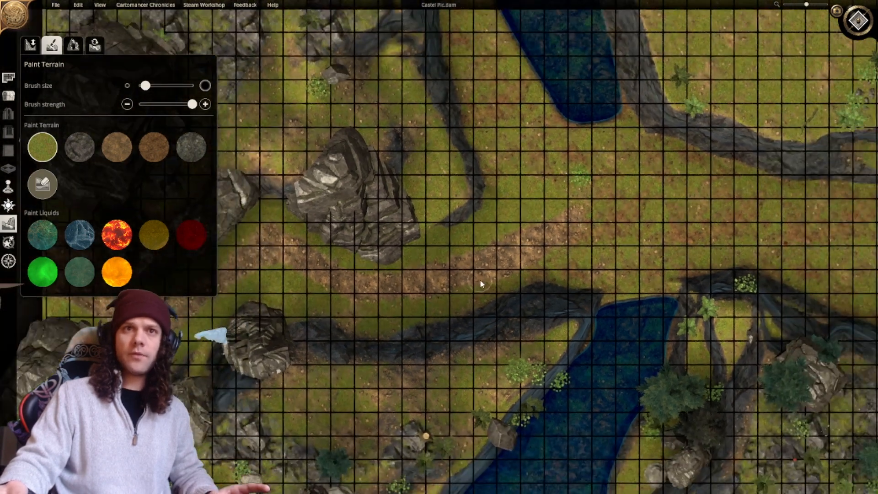
{"action": "key", "text": "s"}
{"action": "key", "text": "w"}
{"action": "scroll", "coordinate": [444, 288], "scroll_direction": "up", "scroll_amount": 1}
{"action": "scroll", "coordinate": [443, 288], "scroll_direction": "up", "scroll_amount": 1}
{"action": "key", "text": "s"}
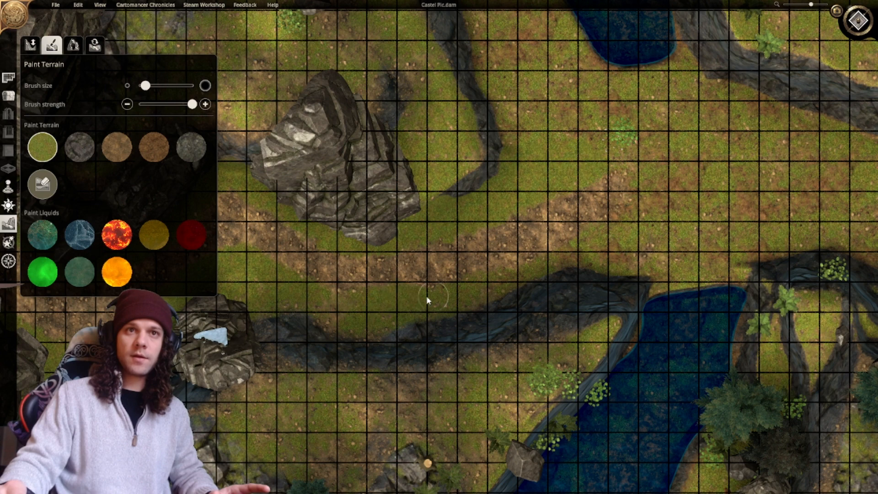
{"action": "left_click_drag", "start_coordinate": [428, 295], "coordinate": [524, 272]}
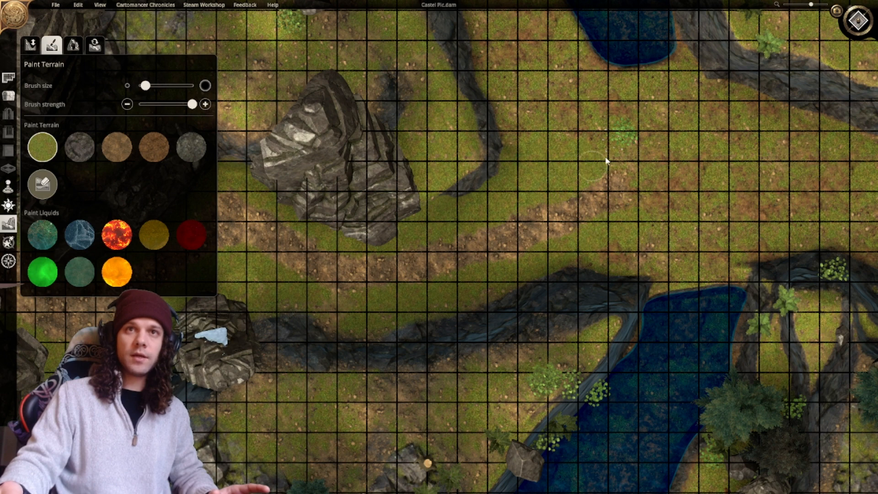
{"action": "mouse_move", "coordinate": [422, 267]}
{"action": "right_mouse_down"}
{"action": "mouse_move", "coordinate": [483, 256]}
{"action": "mouse_move", "coordinate": [576, 258]}
{"action": "right_mouse_up"}
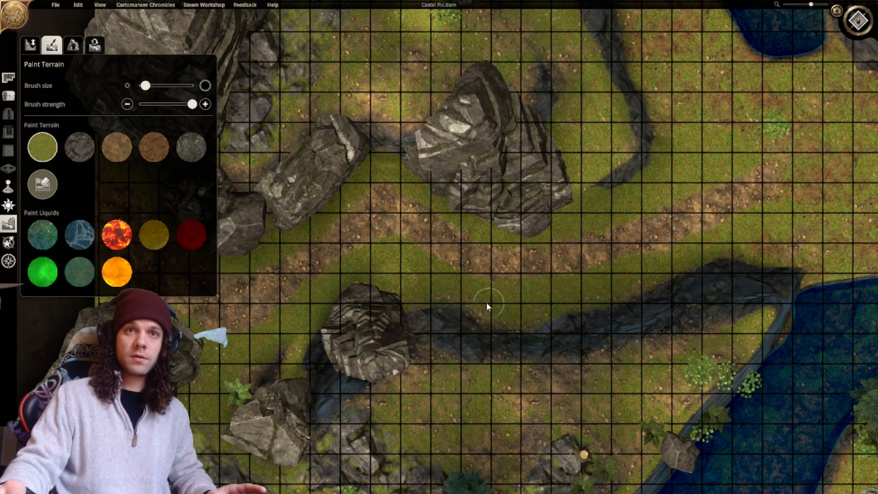
Examine the dirt path, surrounding boulders and the gap between the two rivers in the top-down view.
{"action": "right_click_drag", "start_coordinate": [492, 309], "coordinate": [579, 312]}
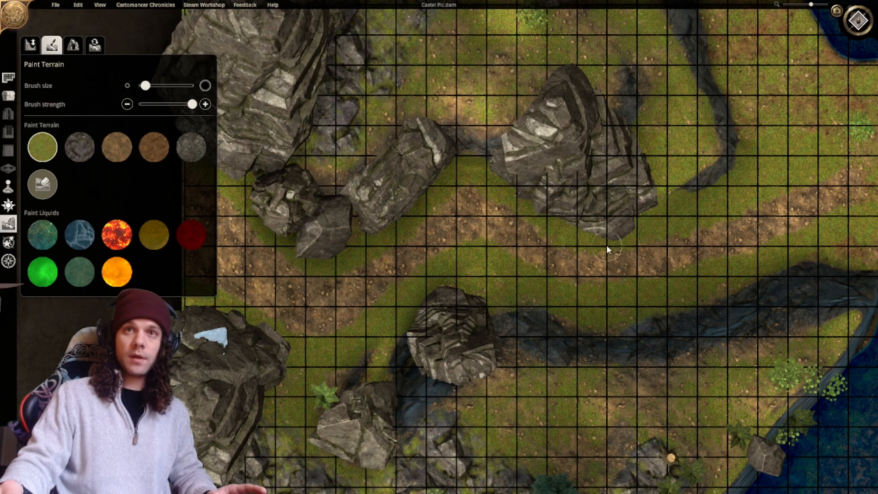
{"action": "right_click_drag", "start_coordinate": [617, 248], "coordinate": [547, 243]}
{"action": "scroll", "coordinate": [544, 243], "scroll_direction": "down", "scroll_amount": 5}
{"action": "right_click_drag", "start_coordinate": [418, 249], "coordinate": [447, 276]}
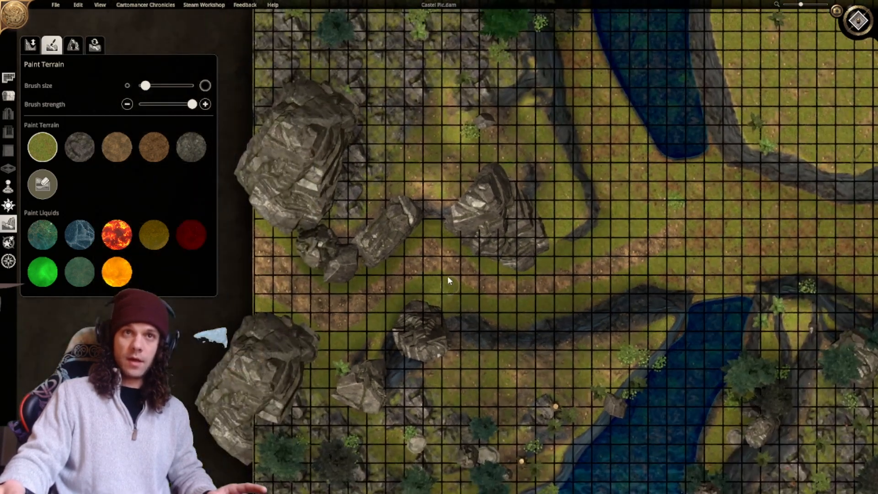
{"action": "scroll", "coordinate": [449, 288], "scroll_direction": "up", "scroll_amount": 3}
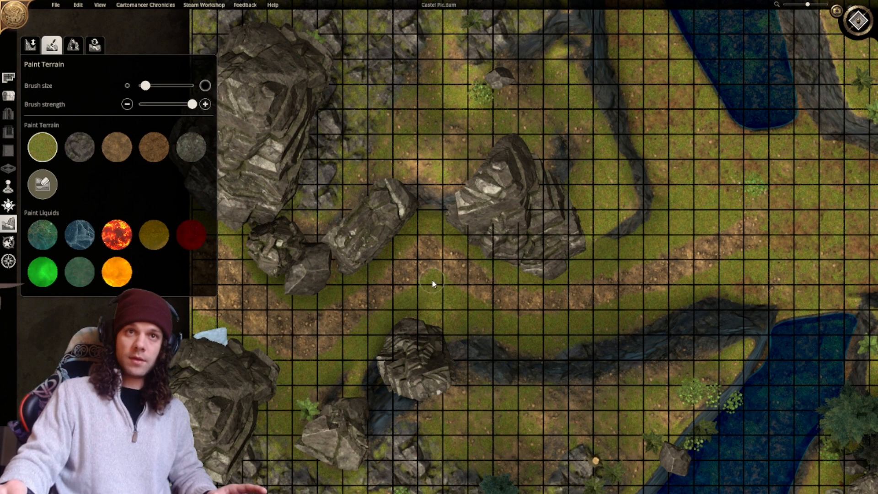
{"action": "right_click_drag", "start_coordinate": [442, 301], "coordinate": [460, 264]}
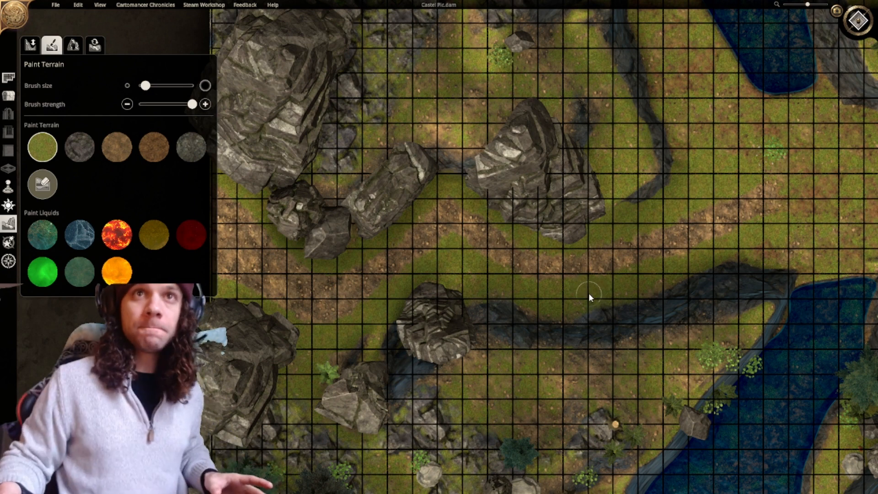
{"action": "scroll", "coordinate": [588, 294], "scroll_direction": "down", "scroll_amount": 3}
{"action": "middle_click_drag", "start_coordinate": [579, 259], "coordinate": [419, 312]}
{"action": "scroll", "coordinate": [429, 267], "scroll_direction": "up", "scroll_amount": 2}
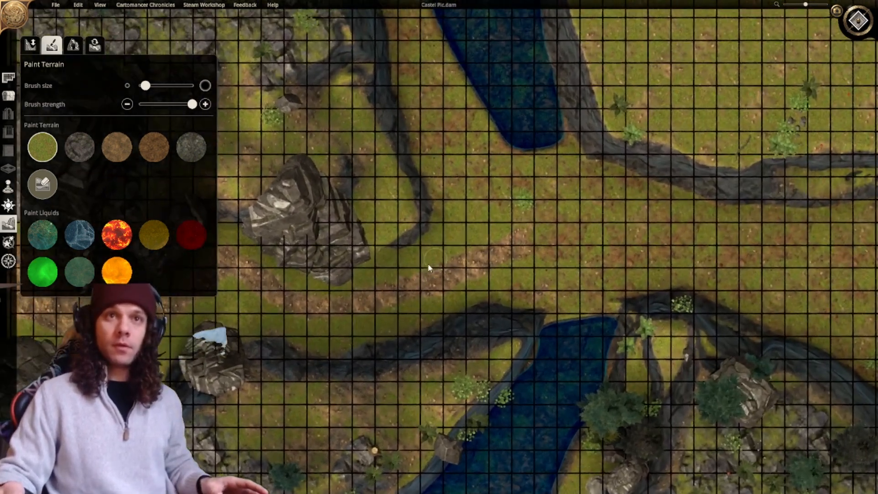
{"action": "right_click_drag", "start_coordinate": [428, 265], "coordinate": [393, 338]}
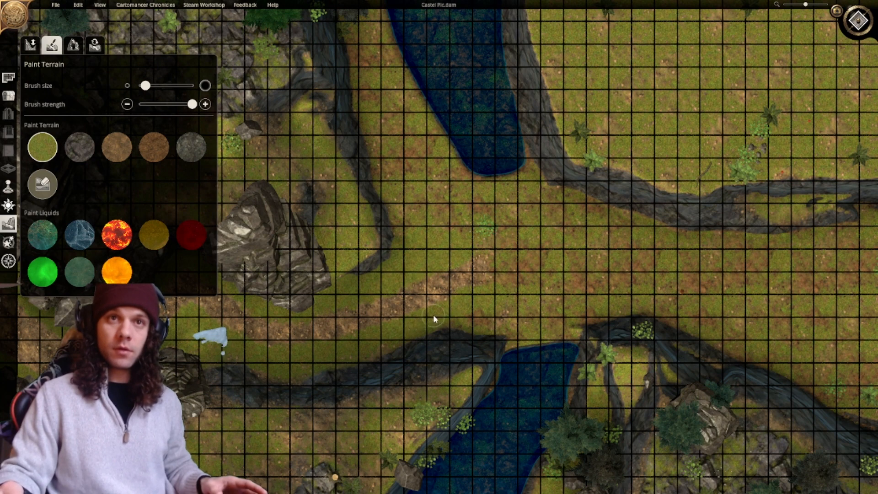
{"action": "scroll", "coordinate": [575, 280], "scroll_direction": "up", "scroll_amount": 1}
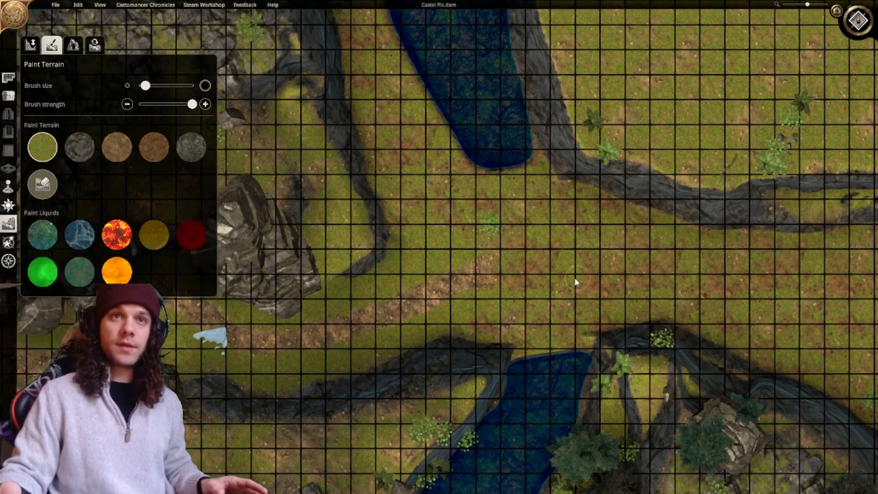
{"action": "right_click_drag", "start_coordinate": [298, 319], "coordinate": [512, 319]}
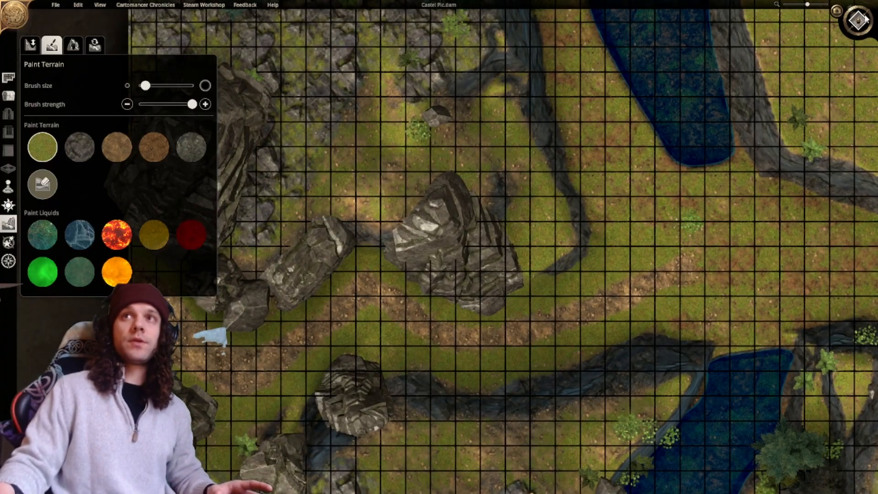
Switch the map to the 3D perspective view and hide the grid.
{"action": "left_click", "coordinate": [864, 19]}
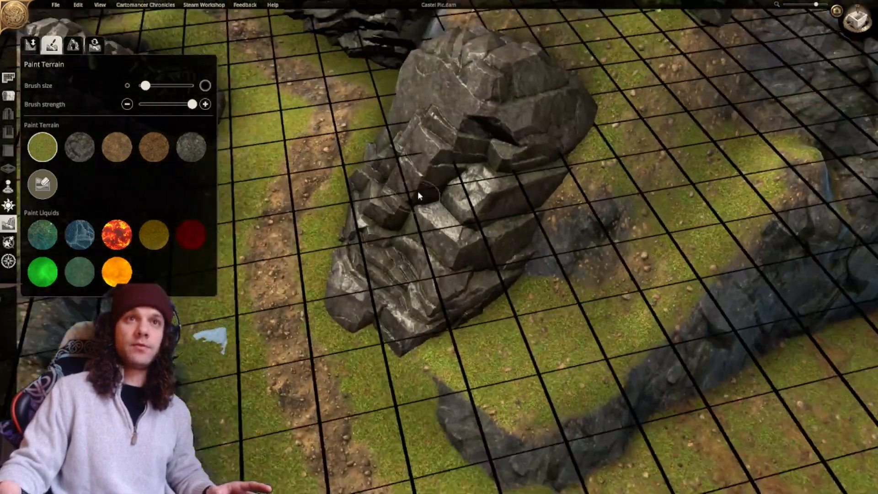
{"action": "scroll", "coordinate": [419, 158], "scroll_direction": "down", "scroll_amount": 10}
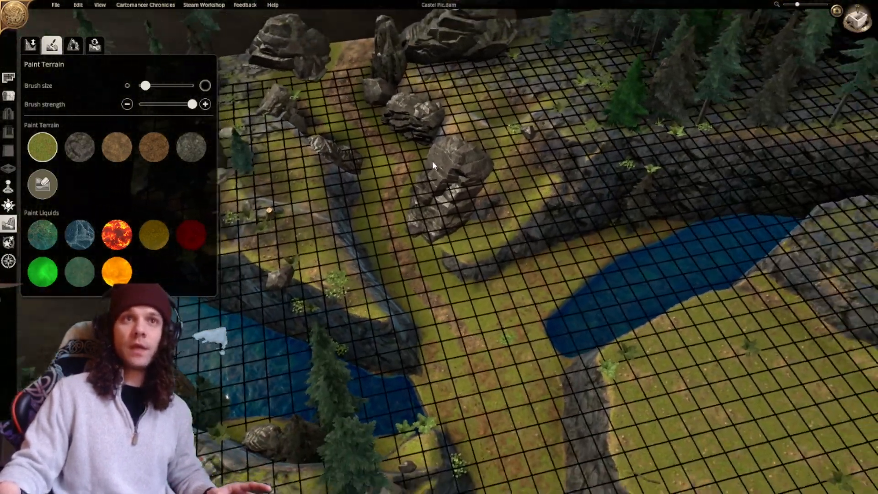
{"action": "middle_click_drag", "start_coordinate": [433, 162], "coordinate": [450, 194]}
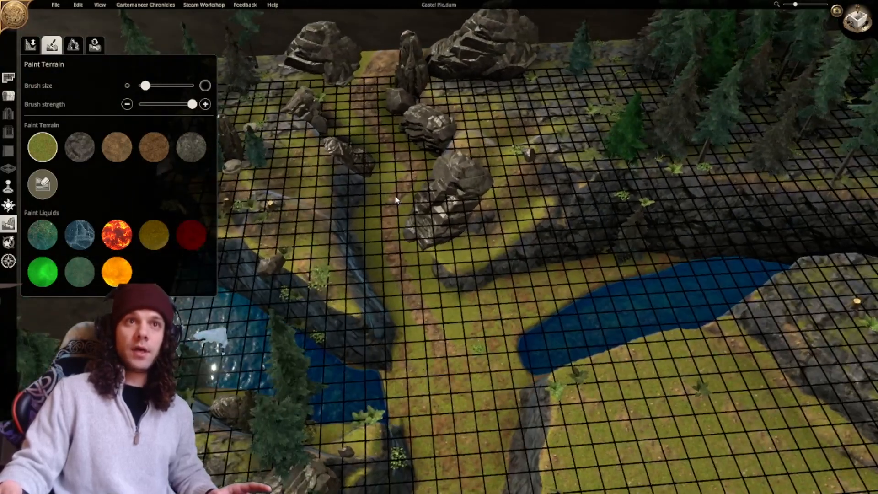
{"action": "mouse_move", "coordinate": [396, 197]}
{"action": "right_mouse_down"}
{"action": "mouse_move", "coordinate": [407, 242]}
{"action": "mouse_move", "coordinate": [393, 209]}
{"action": "right_mouse_up"}
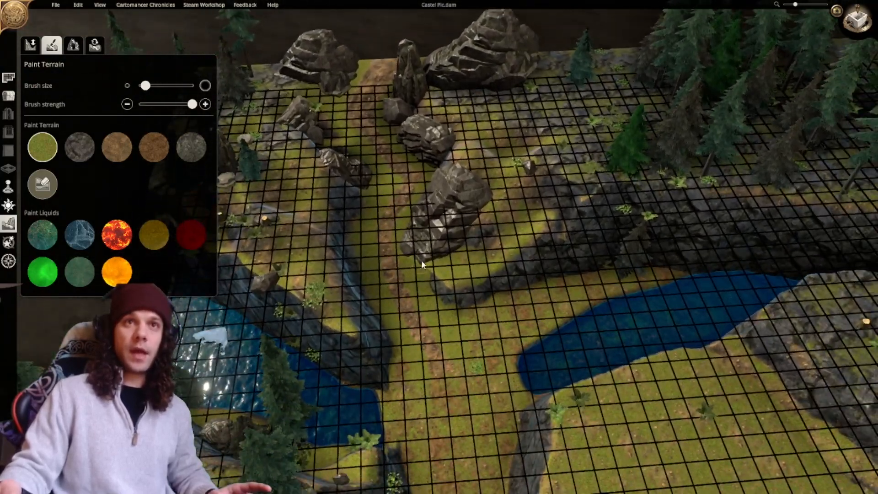
{"action": "middle_click_drag", "start_coordinate": [421, 259], "coordinate": [410, 236]}
{"action": "middle_click_drag", "start_coordinate": [279, 190], "coordinate": [539, 289]}
{"action": "key", "text": "g"}
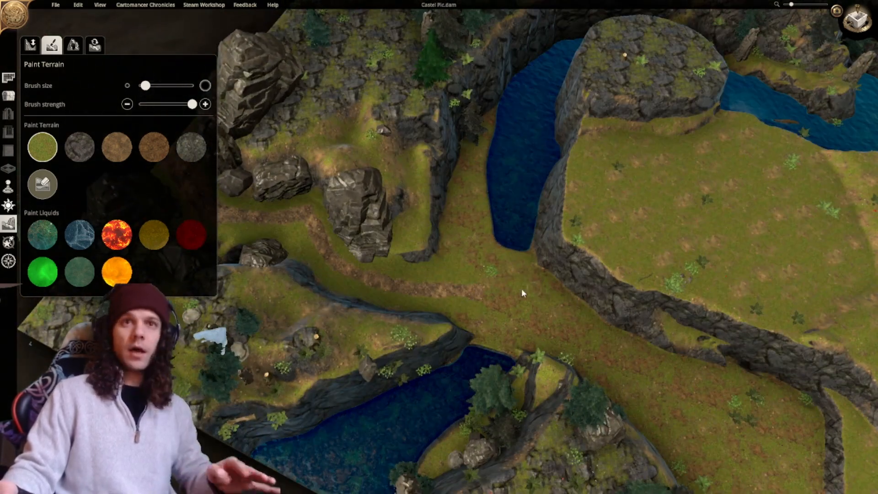
{"action": "middle_click_drag", "start_coordinate": [423, 267], "coordinate": [526, 248]}
{"action": "middle_click_drag", "start_coordinate": [458, 256], "coordinate": [390, 338]}
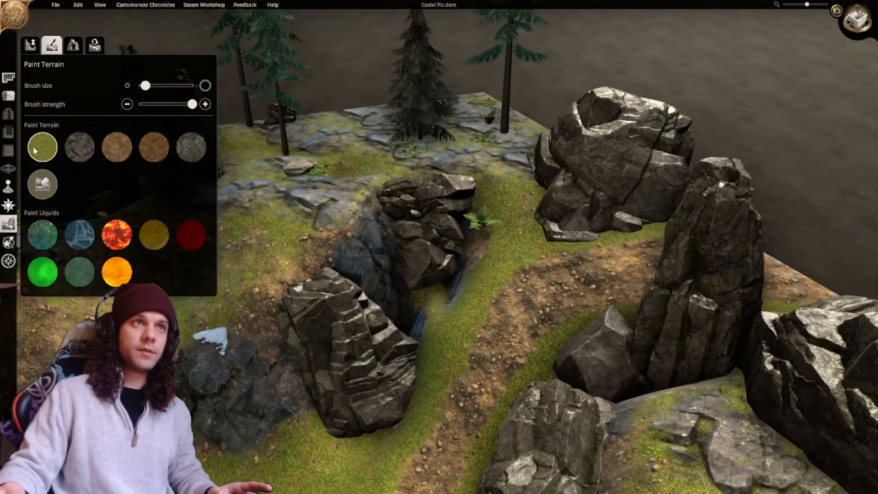
Duplicate the tall rock pillar beside the path, place the copy in the cliff gap behind the striped boulder, and rotate it.
{"action": "left_click", "coordinate": [10, 97]}
{"action": "left_click", "coordinate": [593, 303]}
{"action": "left_click", "coordinate": [705, 482]}
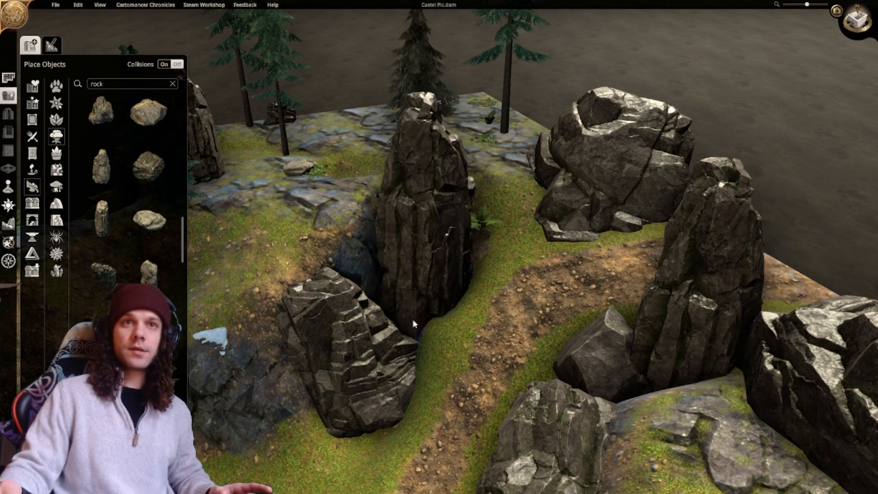
{"action": "left_click", "coordinate": [378, 316]}
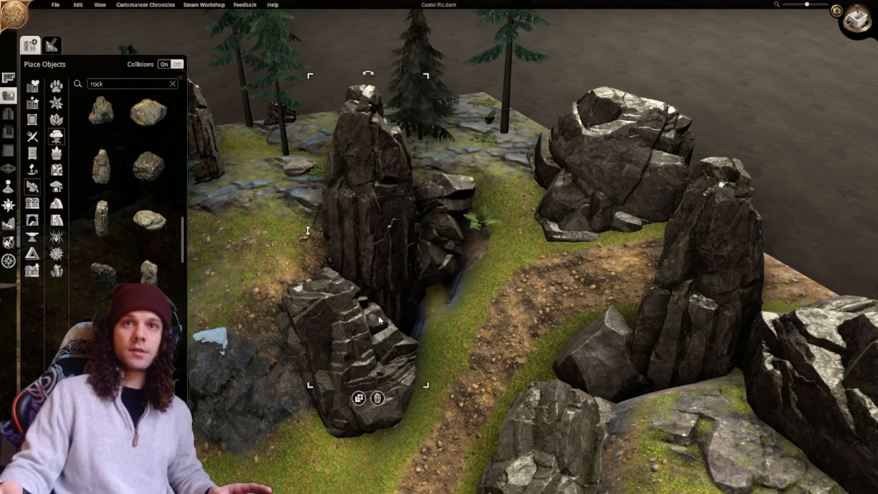
{"action": "right_click_drag", "start_coordinate": [378, 316], "coordinate": [523, 385]}
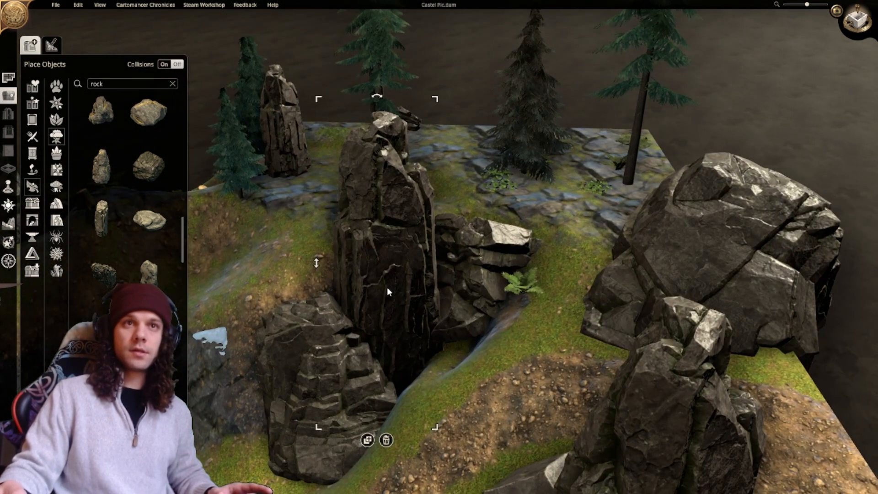
{"action": "mouse_move", "coordinate": [386, 286]}
{"action": "left_mouse_down"}
{"action": "mouse_move", "coordinate": [374, 283]}
{"action": "mouse_move", "coordinate": [388, 303]}
{"action": "mouse_move", "coordinate": [371, 267]}
{"action": "mouse_move", "coordinate": [377, 281]}
{"action": "left_mouse_up"}
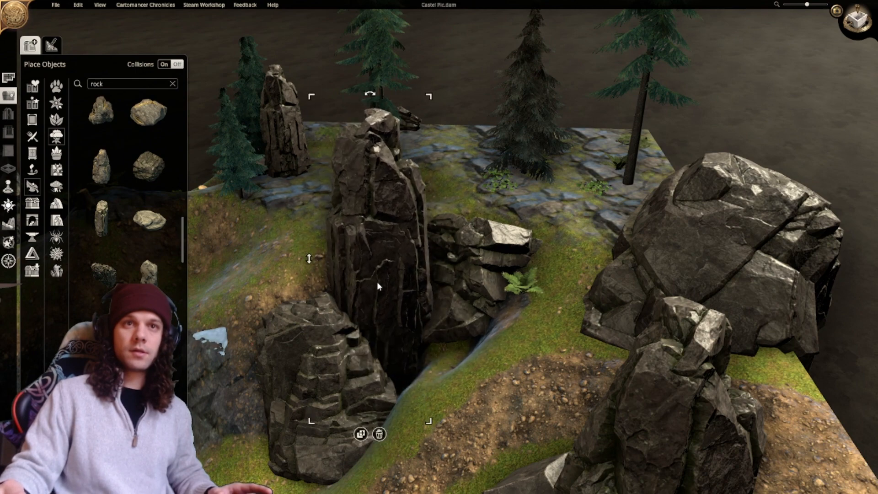
{"action": "key", "text": "r"}
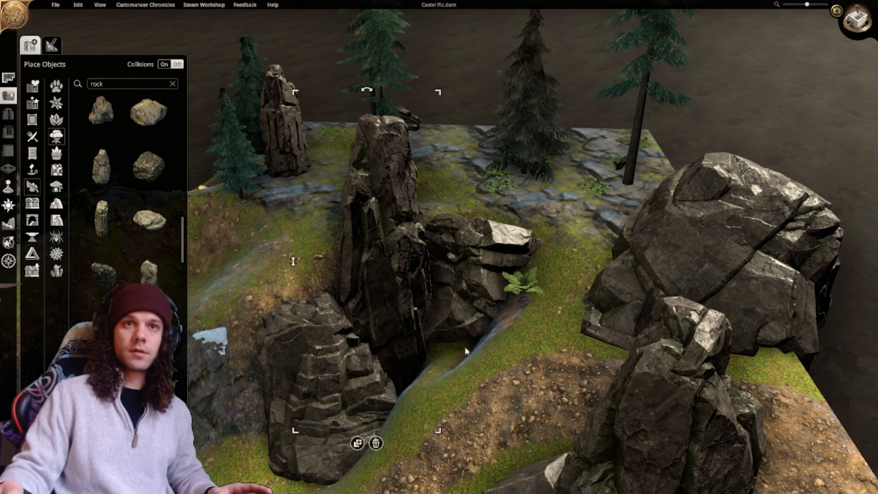
Move the fern near the new rock pillar onto the grass between the striped boulder and the path.
{"action": "scroll", "coordinate": [377, 285], "scroll_direction": "down", "scroll_amount": 2}
{"action": "right_click_drag", "start_coordinate": [376, 285], "coordinate": [564, 231]}
{"action": "left_click", "coordinate": [568, 180]}
{"action": "left_click_drag", "start_coordinate": [568, 179], "coordinate": [563, 251]}
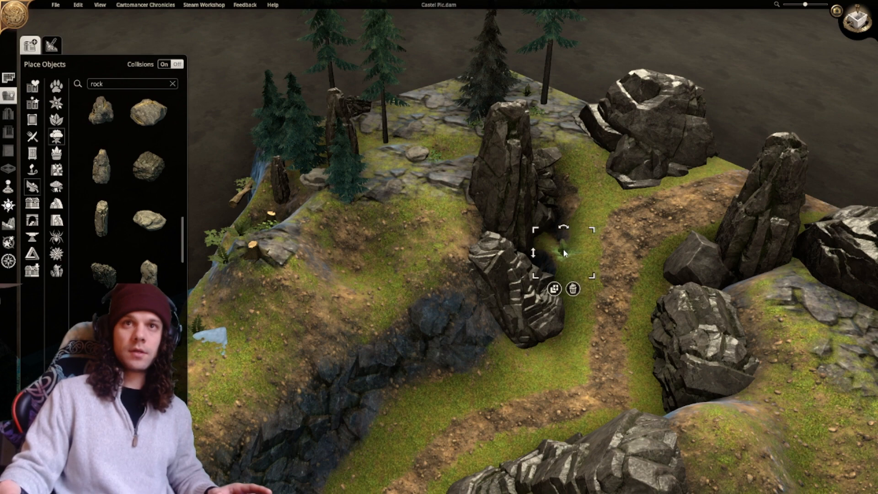
{"action": "right_click_drag", "start_coordinate": [540, 360], "coordinate": [501, 215]}
{"action": "key", "text": "e"}
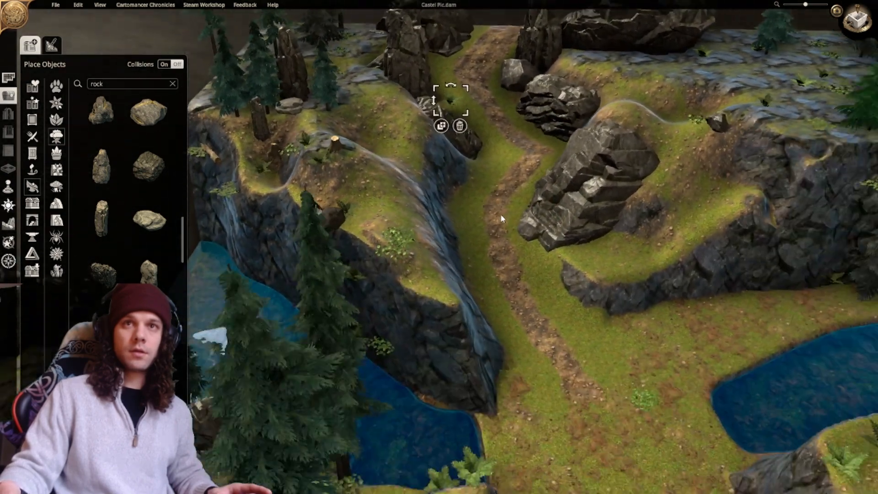
{"action": "right_click_drag", "start_coordinate": [604, 289], "coordinate": [439, 217]}
{"action": "scroll", "coordinate": [462, 229], "scroll_direction": "down", "scroll_amount": 1}
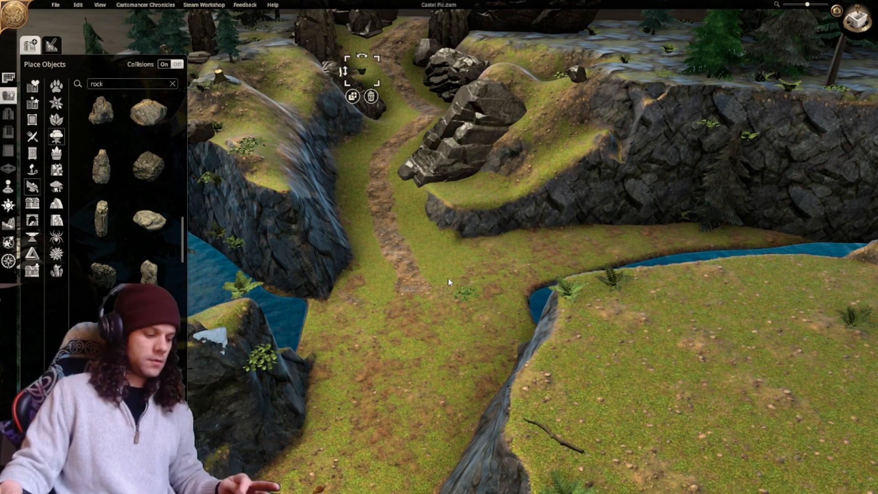
{"action": "left_click", "coordinate": [449, 278]}
{"action": "right_click_drag", "start_coordinate": [448, 279], "coordinate": [465, 250]}
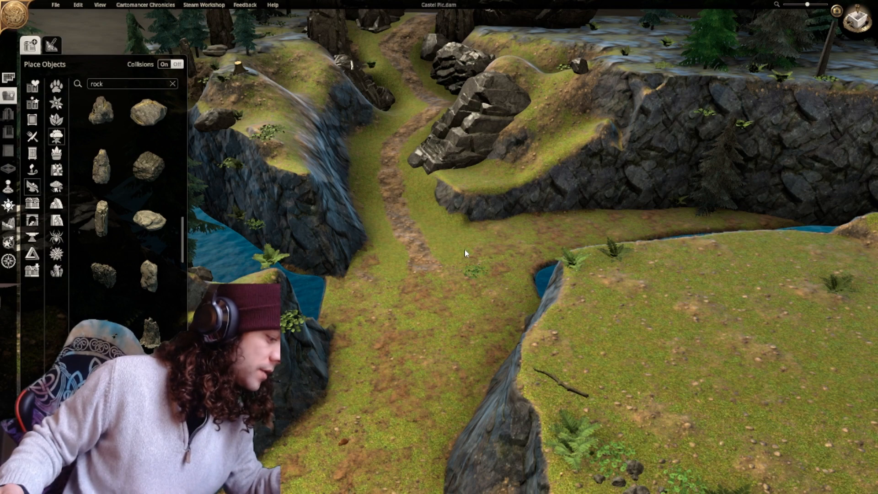
{"action": "right_click_drag", "start_coordinate": [455, 232], "coordinate": [455, 258]}
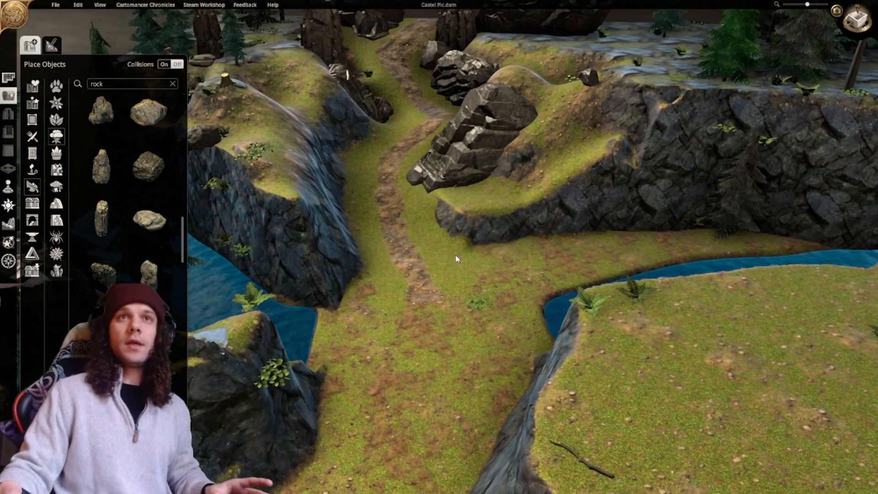
Move the small plant near the end of the dirt path to the foot of the large boulder.
{"action": "scroll", "coordinate": [456, 260], "scroll_direction": "down", "scroll_amount": 2}
{"action": "middle_click_drag", "start_coordinate": [456, 259], "coordinate": [472, 333]}
{"action": "right_click_drag", "start_coordinate": [472, 333], "coordinate": [443, 286]}
{"action": "middle_click_drag", "start_coordinate": [443, 287], "coordinate": [607, 257]}
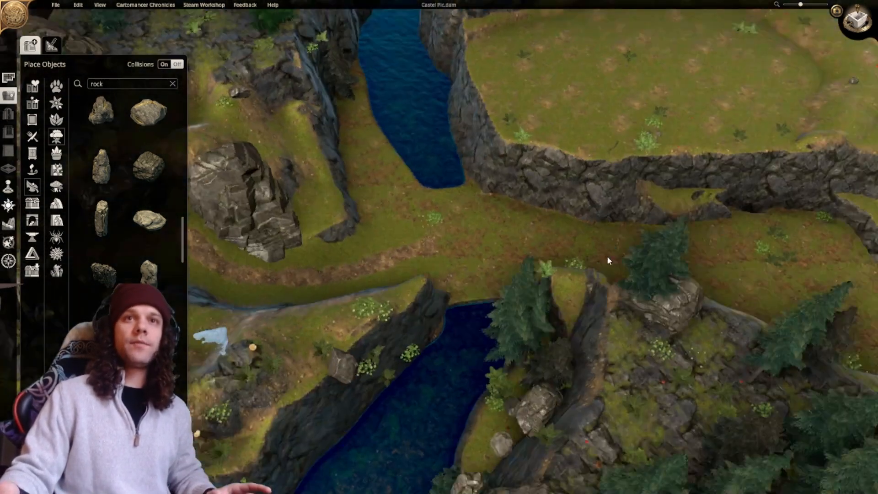
{"action": "scroll", "coordinate": [435, 261], "scroll_direction": "down", "scroll_amount": 1}
{"action": "right_click_drag", "start_coordinate": [435, 261], "coordinate": [504, 229]}
{"action": "left_click", "coordinate": [505, 218]}
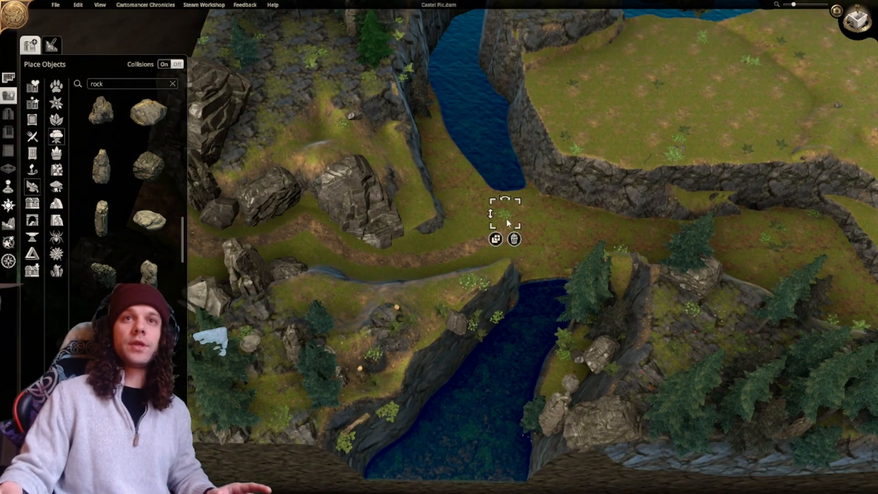
{"action": "middle_click_drag", "start_coordinate": [506, 218], "coordinate": [514, 236]}
{"action": "right_click_drag", "start_coordinate": [514, 234], "coordinate": [461, 345]}
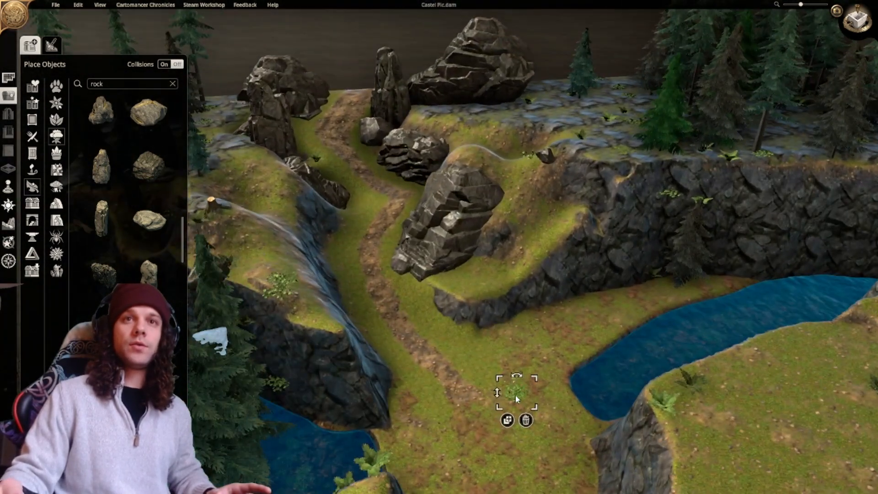
{"action": "left_click_drag", "start_coordinate": [515, 394], "coordinate": [472, 285]}
{"action": "left_click", "coordinate": [462, 350]}
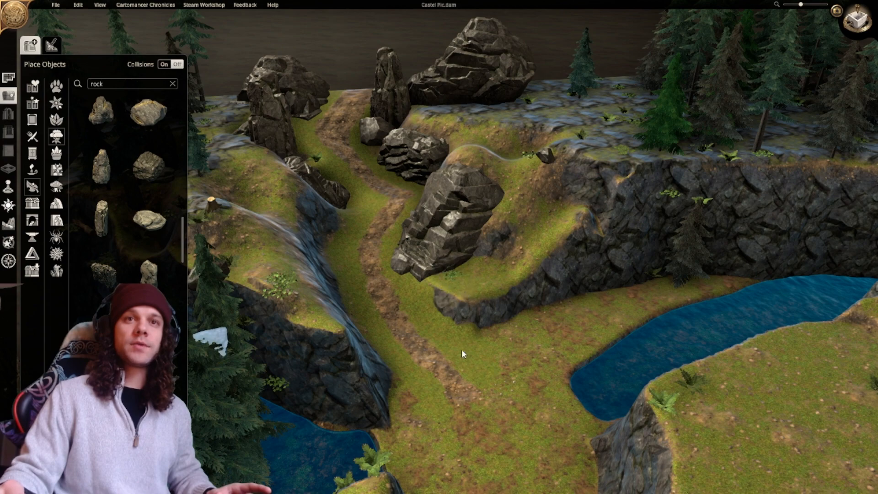
Switch the map back to the top-down view, centred on the land between the two rivers.
{"action": "right_click_drag", "start_coordinate": [462, 350], "coordinate": [450, 228]}
{"action": "middle_click_drag", "start_coordinate": [449, 228], "coordinate": [580, 288]}
{"action": "scroll", "coordinate": [581, 287], "scroll_direction": "down", "scroll_amount": 2}
{"action": "right_click_drag", "start_coordinate": [582, 289], "coordinate": [538, 160]}
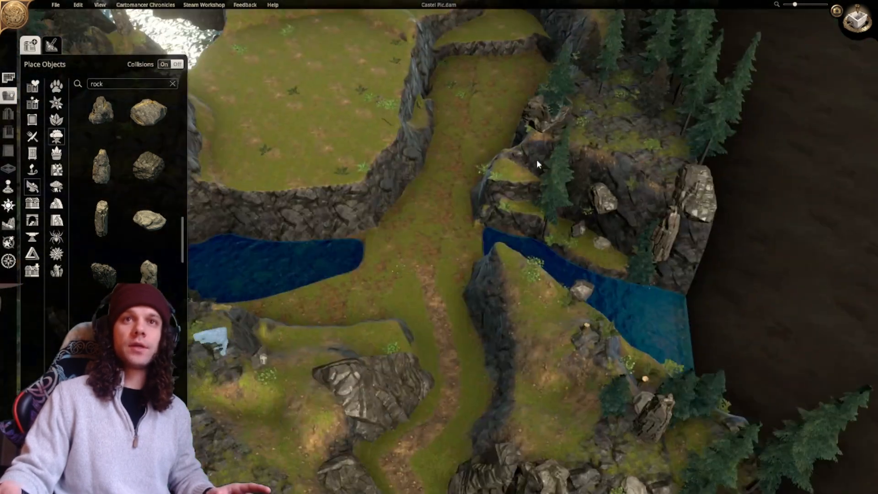
{"action": "left_click", "coordinate": [863, 19]}
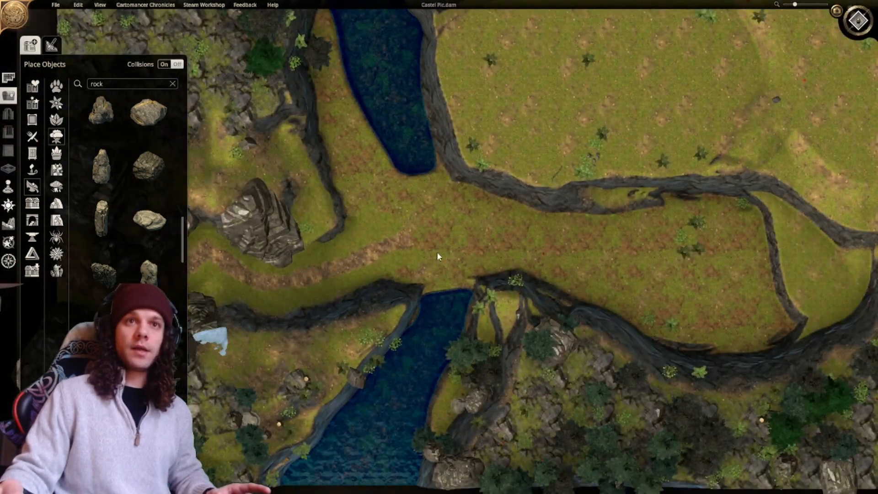
{"action": "scroll", "coordinate": [447, 210], "scroll_direction": "up", "scroll_amount": 2}
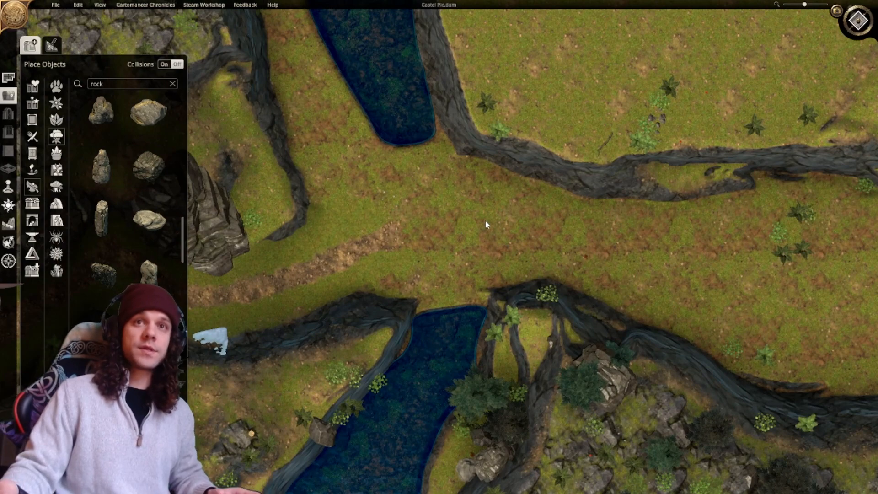
{"action": "middle_click_drag", "start_coordinate": [485, 221], "coordinate": [419, 246]}
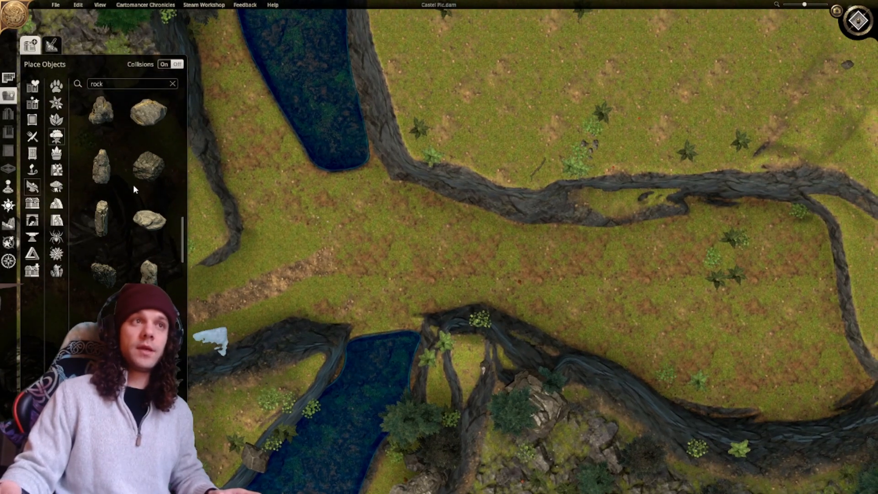
Paint Clear Water across the grass gap between the two rivers, widening it to match their banks so they form one continuous river.
{"action": "left_click", "coordinate": [8, 224]}
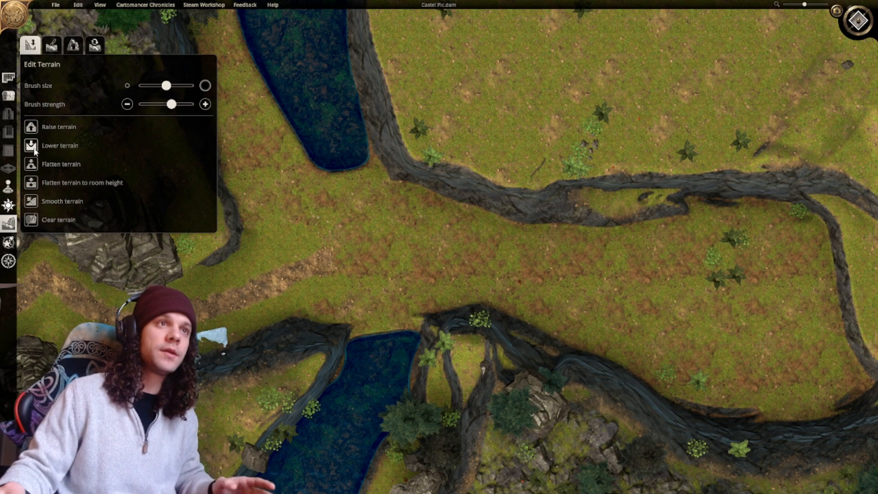
{"action": "left_click", "coordinate": [51, 45]}
{"action": "left_click", "coordinate": [42, 234]}
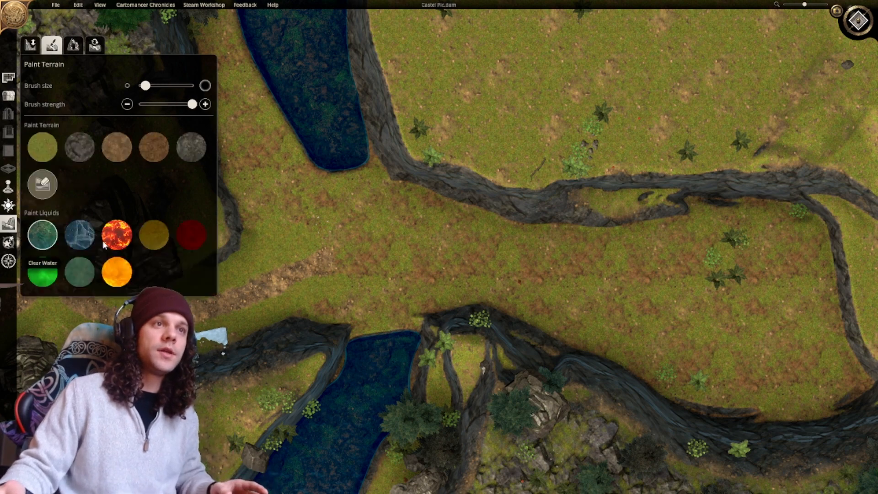
{"action": "middle_click_drag", "start_coordinate": [355, 363], "coordinate": [396, 345]}
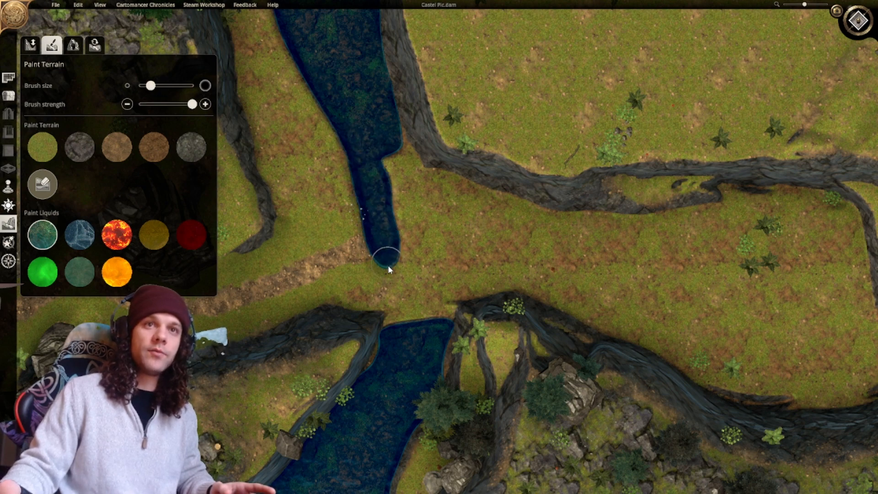
{"action": "left_click_drag", "start_coordinate": [389, 270], "coordinate": [395, 321]}
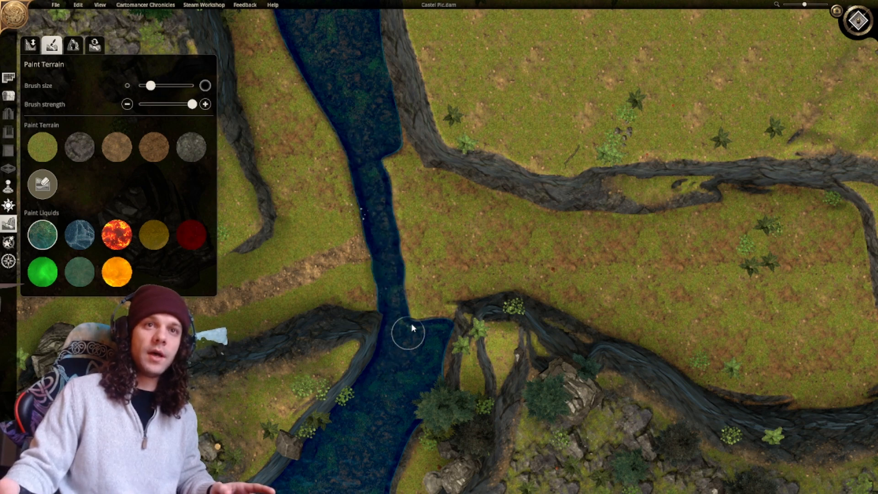
{"action": "left_click_drag", "start_coordinate": [407, 251], "coordinate": [389, 172]}
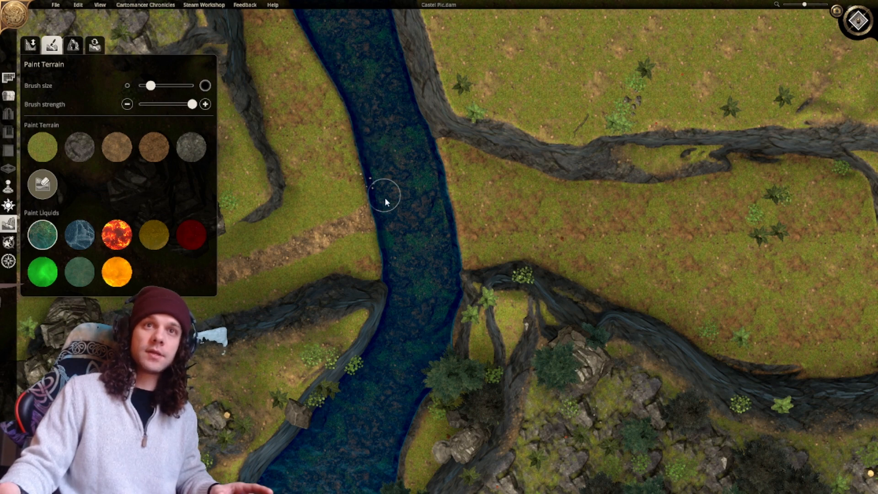
Examine the course of the joined river from its outlet at the map edge to the bend around the round rock plateau.
{"action": "right_click_drag", "start_coordinate": [385, 198], "coordinate": [369, 120]}
{"action": "scroll", "coordinate": [425, 223], "scroll_direction": "down", "scroll_amount": 1}
{"action": "right_click_drag", "start_coordinate": [424, 224], "coordinate": [411, 288]}
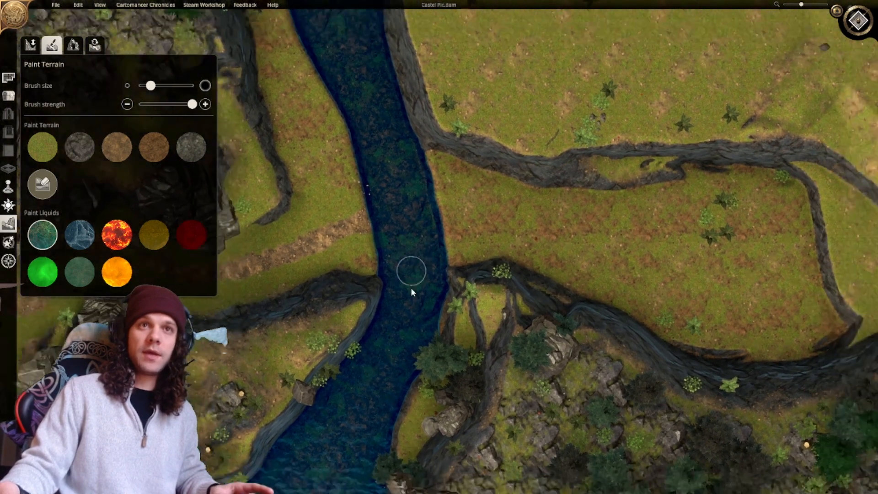
{"action": "scroll", "coordinate": [411, 289], "scroll_direction": "down", "scroll_amount": 2}
{"action": "right_click_drag", "start_coordinate": [408, 320], "coordinate": [402, 301]}
{"action": "right_click_drag", "start_coordinate": [392, 342], "coordinate": [393, 279]}
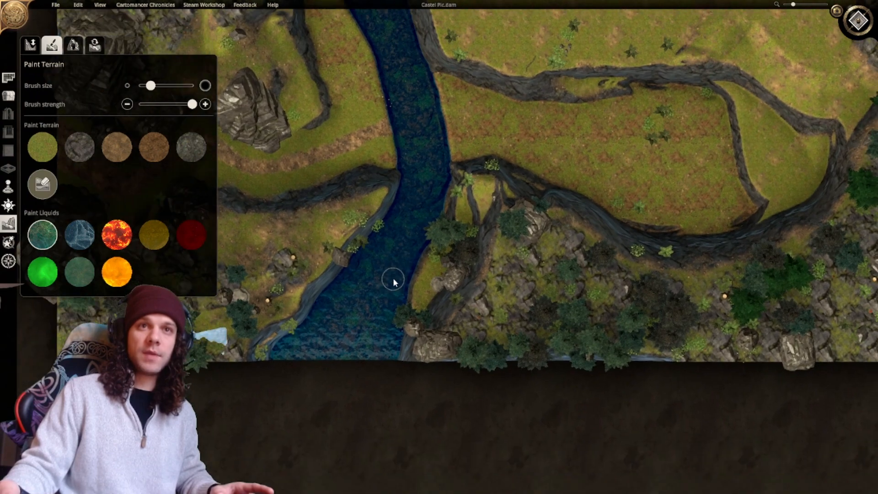
{"action": "scroll", "coordinate": [394, 274], "scroll_direction": "down", "scroll_amount": 1}
{"action": "right_click_drag", "start_coordinate": [411, 52], "coordinate": [420, 324]}
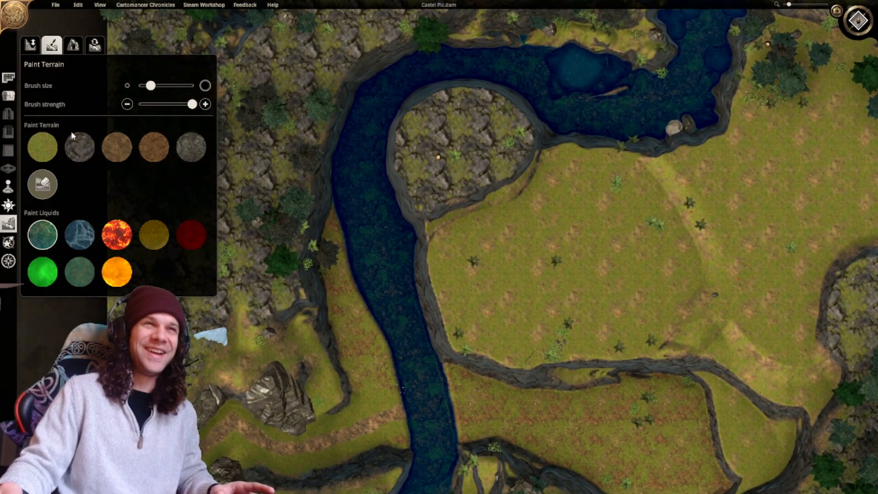
Flatten the grassy bank along the river below the round rock plateau, using the Flatten terrain brush at maximum strength.
{"action": "left_click", "coordinate": [30, 44]}
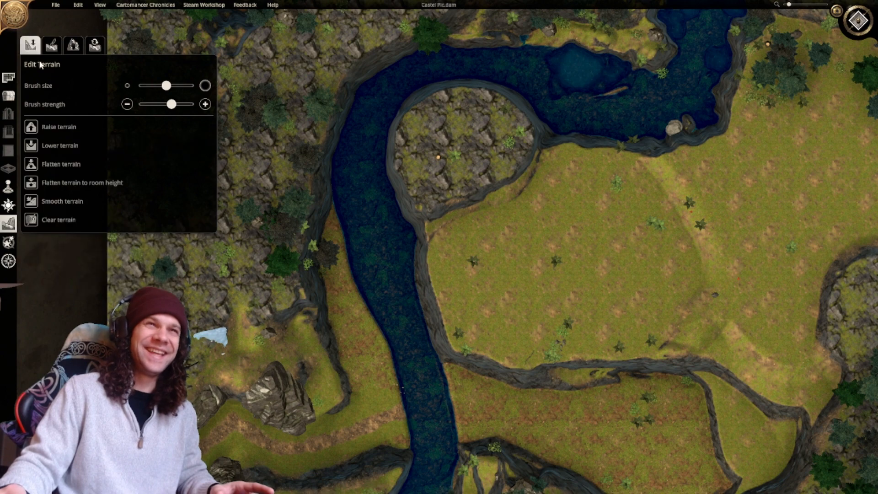
{"action": "left_click", "coordinate": [31, 164]}
{"action": "scroll", "coordinate": [460, 215], "scroll_direction": "up", "scroll_amount": 2}
{"action": "right_click_drag", "start_coordinate": [429, 187], "coordinate": [434, 211]}
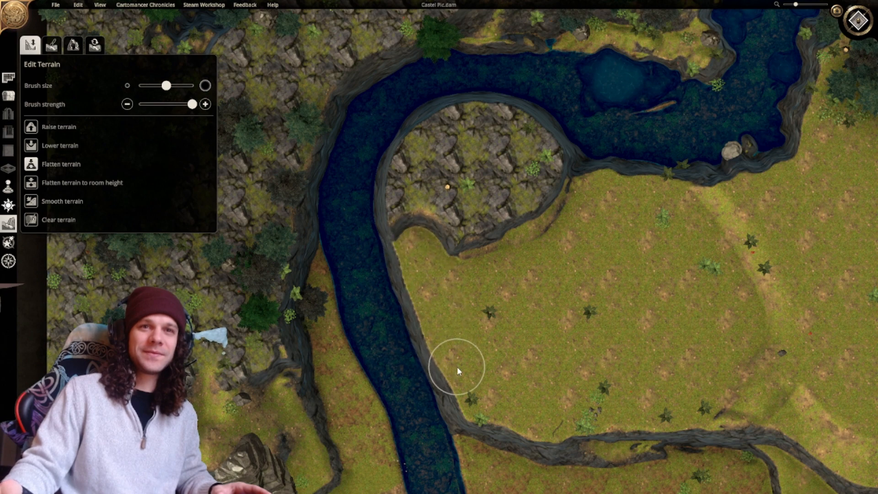
{"action": "right_click_drag", "start_coordinate": [467, 361], "coordinate": [474, 235]}
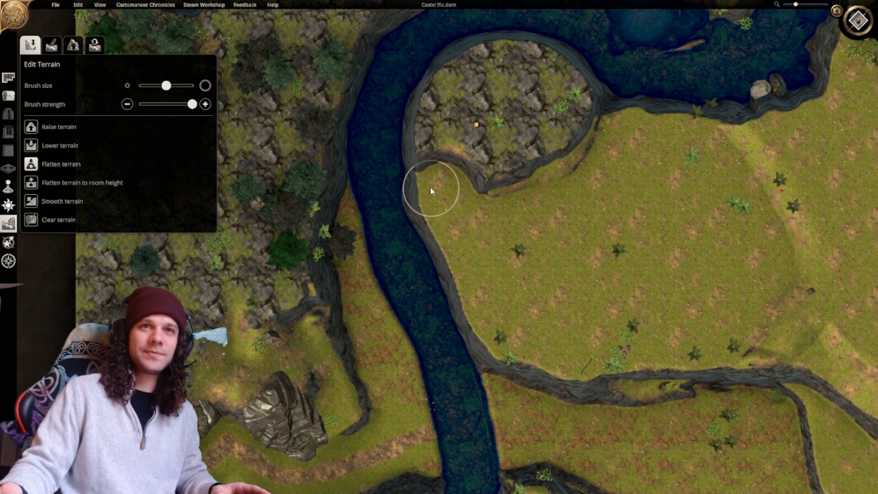
{"action": "left_click_drag", "start_coordinate": [428, 156], "coordinate": [450, 244]}
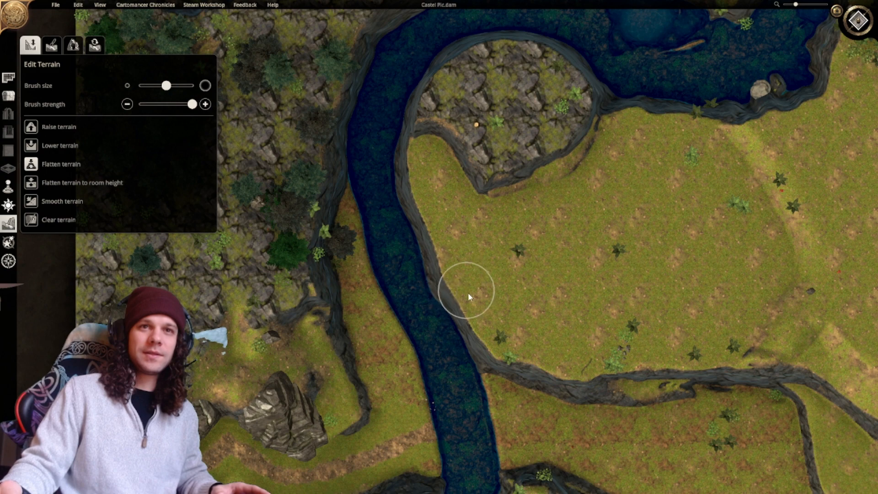
{"action": "right_click_drag", "start_coordinate": [486, 275], "coordinate": [489, 260]}
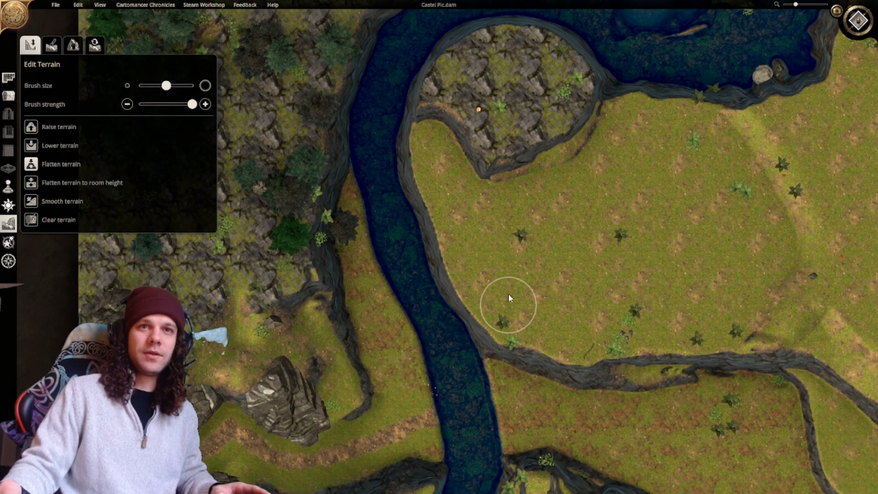
Flatten the notched lower side of the round rock plateau at the plateau's height to rebuild its rounded outline.
{"action": "right_click_drag", "start_coordinate": [485, 144], "coordinate": [454, 231]}
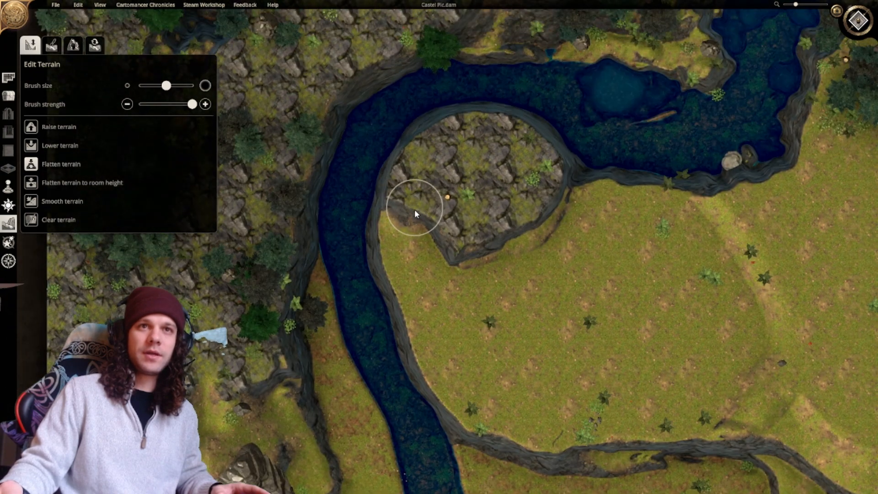
{"action": "mouse_move", "coordinate": [414, 210]}
{"action": "left_mouse_down"}
{"action": "mouse_move", "coordinate": [413, 200]}
{"action": "mouse_move", "coordinate": [443, 229]}
{"action": "mouse_move", "coordinate": [435, 227]}
{"action": "left_mouse_up"}
{"action": "mouse_move", "coordinate": [526, 227]}
{"action": "left_mouse_down"}
{"action": "mouse_move", "coordinate": [544, 200]}
{"action": "mouse_move", "coordinate": [489, 237]}
{"action": "left_mouse_up"}
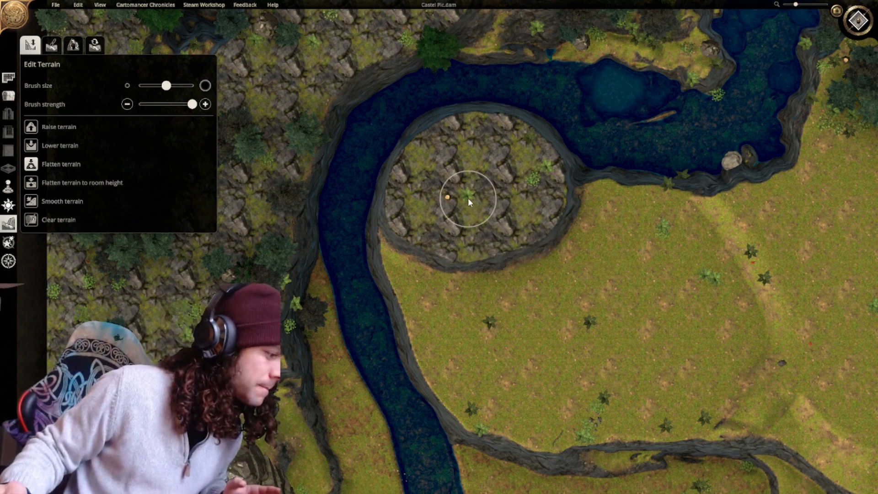
Switch to the 3D view and examine the river, the round plateau and the surrounding cliffs from several sides.
{"action": "left_click", "coordinate": [857, 20]}
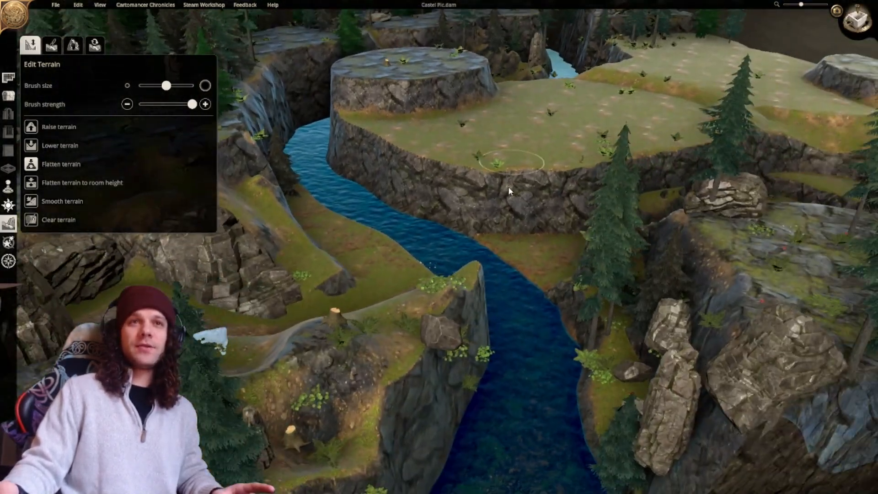
{"action": "middle_click_drag", "start_coordinate": [508, 187], "coordinate": [192, 224]}
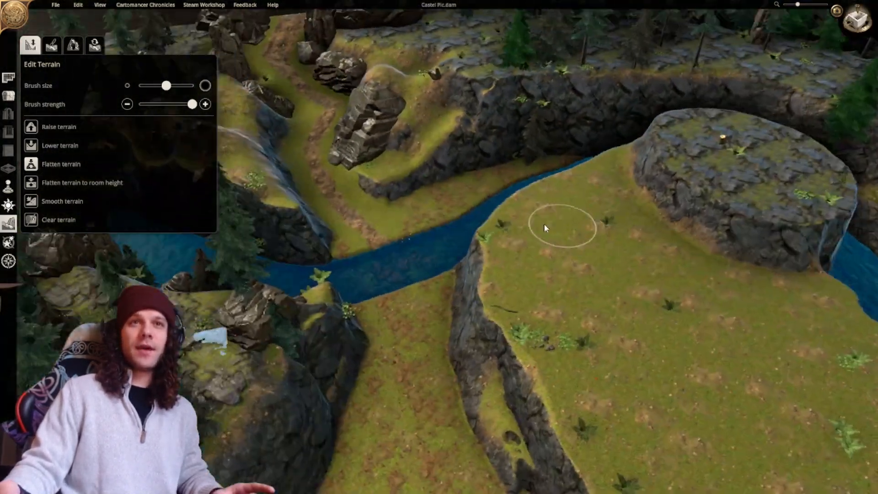
{"action": "middle_click_drag", "start_coordinate": [544, 225], "coordinate": [535, 193]}
{"action": "right_click_drag", "start_coordinate": [535, 193], "coordinate": [476, 228]}
{"action": "middle_click_drag", "start_coordinate": [476, 227], "coordinate": [377, 228]}
{"action": "scroll", "coordinate": [551, 276], "scroll_direction": "up", "scroll_amount": 1}
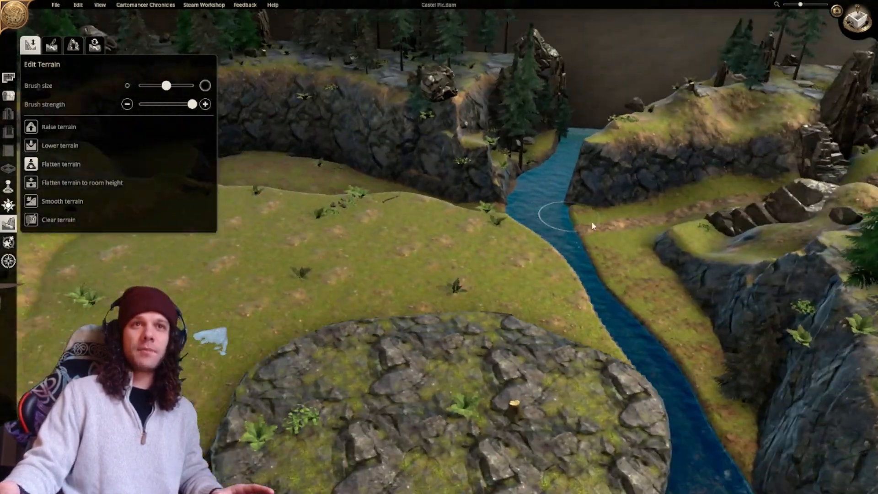
{"action": "right_click_drag", "start_coordinate": [550, 273], "coordinate": [405, 287]}
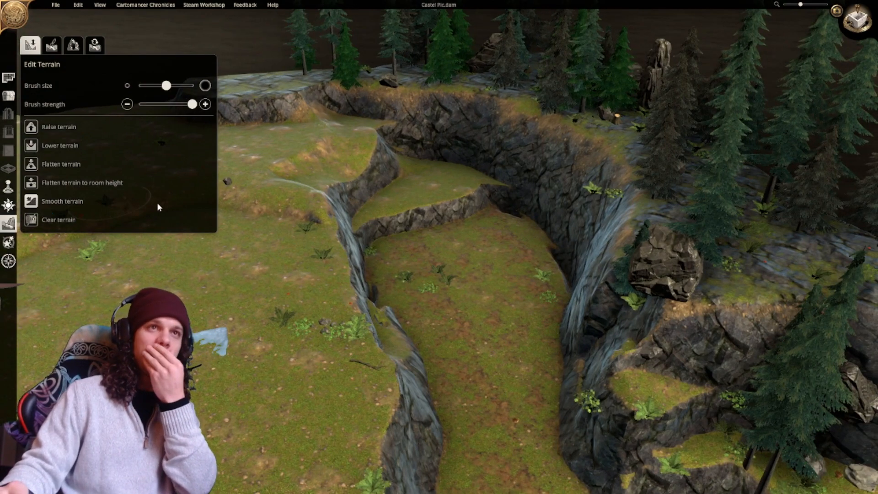
Smooth the stepped ledges and cliff at the end of the grassy valley into a gentle slope, using the largest brush size.
{"action": "middle_click_drag", "start_coordinate": [350, 176], "coordinate": [367, 224]}
{"action": "left_click_drag", "start_coordinate": [172, 86], "coordinate": [196, 87]}
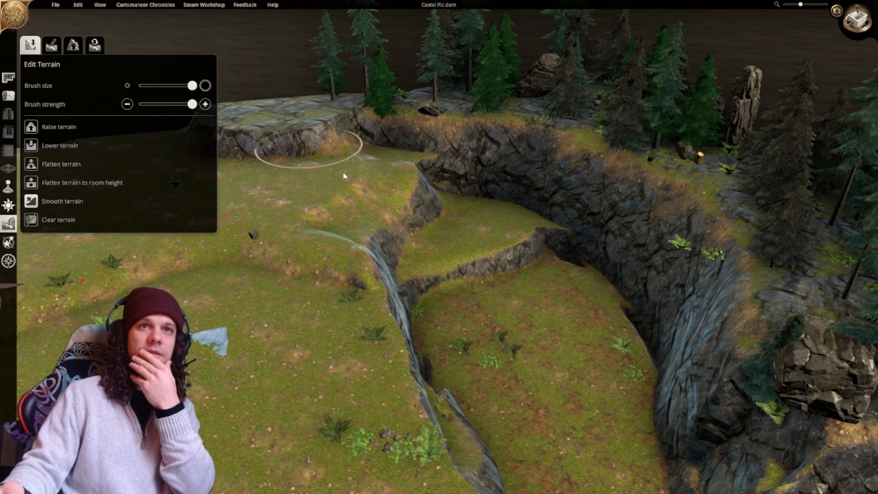
{"action": "mouse_move", "coordinate": [434, 199]}
{"action": "left_mouse_down"}
{"action": "mouse_move", "coordinate": [523, 243]}
{"action": "mouse_move", "coordinate": [558, 289]}
{"action": "mouse_move", "coordinate": [402, 178]}
{"action": "mouse_move", "coordinate": [370, 168]}
{"action": "mouse_move", "coordinate": [562, 281]}
{"action": "mouse_move", "coordinate": [388, 204]}
{"action": "mouse_move", "coordinate": [387, 248]}
{"action": "mouse_move", "coordinate": [409, 279]}
{"action": "mouse_move", "coordinate": [394, 241]}
{"action": "mouse_move", "coordinate": [408, 227]}
{"action": "left_mouse_up"}
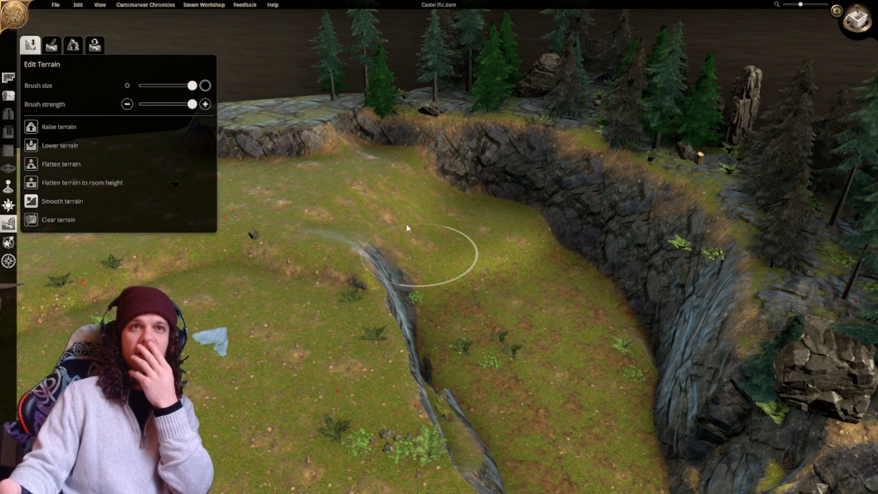
{"action": "mouse_move", "coordinate": [399, 196]}
{"action": "right_mouse_down"}
{"action": "mouse_move", "coordinate": [476, 244]}
{"action": "mouse_move", "coordinate": [633, 196]}
{"action": "mouse_move", "coordinate": [450, 231]}
{"action": "mouse_move", "coordinate": [349, 236]}
{"action": "right_mouse_up"}
{"action": "mouse_move", "coordinate": [411, 200]}
{"action": "left_mouse_down"}
{"action": "mouse_move", "coordinate": [432, 218]}
{"action": "mouse_move", "coordinate": [467, 184]}
{"action": "mouse_move", "coordinate": [385, 189]}
{"action": "mouse_move", "coordinate": [425, 160]}
{"action": "mouse_move", "coordinate": [460, 162]}
{"action": "mouse_move", "coordinate": [401, 171]}
{"action": "mouse_move", "coordinate": [430, 165]}
{"action": "left_mouse_up"}
{"action": "mouse_move", "coordinate": [484, 188]}
{"action": "left_mouse_down"}
{"action": "mouse_move", "coordinate": [493, 185]}
{"action": "mouse_move", "coordinate": [426, 188]}
{"action": "mouse_move", "coordinate": [507, 243]}
{"action": "mouse_move", "coordinate": [511, 229]}
{"action": "mouse_move", "coordinate": [495, 196]}
{"action": "mouse_move", "coordinate": [517, 235]}
{"action": "mouse_move", "coordinate": [495, 208]}
{"action": "mouse_move", "coordinate": [584, 310]}
{"action": "mouse_move", "coordinate": [600, 361]}
{"action": "left_mouse_up"}
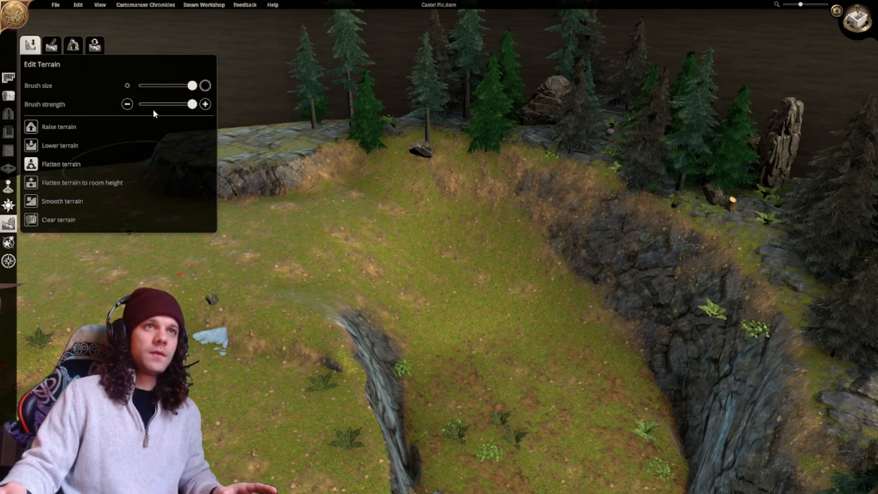
Flatten a grassy terrace into the smoothed slope beside the rock ridge, using a smaller Flatten terrain brush.
{"action": "right_click_drag", "start_coordinate": [359, 215], "coordinate": [433, 200]}
{"action": "mouse_move", "coordinate": [430, 200]}
{"action": "middle_mouse_down"}
{"action": "mouse_move", "coordinate": [282, 252]}
{"action": "mouse_move", "coordinate": [534, 318]}
{"action": "middle_mouse_up"}
{"action": "mouse_move", "coordinate": [534, 317]}
{"action": "right_mouse_down"}
{"action": "mouse_move", "coordinate": [486, 360]}
{"action": "mouse_move", "coordinate": [487, 378]}
{"action": "right_mouse_up"}
{"action": "right_click_drag", "start_coordinate": [465, 333], "coordinate": [480, 341]}
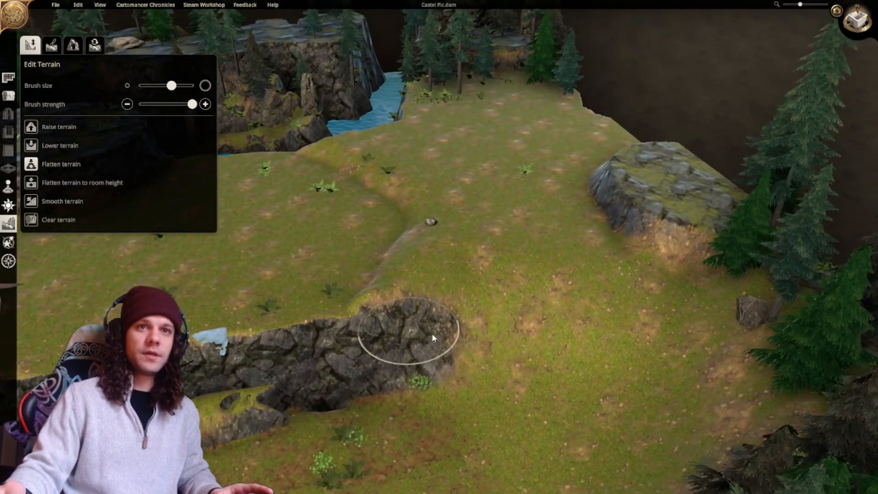
{"action": "mouse_move", "coordinate": [480, 355]}
{"action": "left_mouse_down"}
{"action": "mouse_move", "coordinate": [373, 339]}
{"action": "mouse_move", "coordinate": [519, 337]}
{"action": "left_mouse_up"}
{"action": "mouse_move", "coordinate": [422, 337]}
{"action": "middle_mouse_down"}
{"action": "mouse_move", "coordinate": [412, 314]}
{"action": "mouse_move", "coordinate": [627, 315]}
{"action": "mouse_move", "coordinate": [587, 331]}
{"action": "middle_mouse_up"}
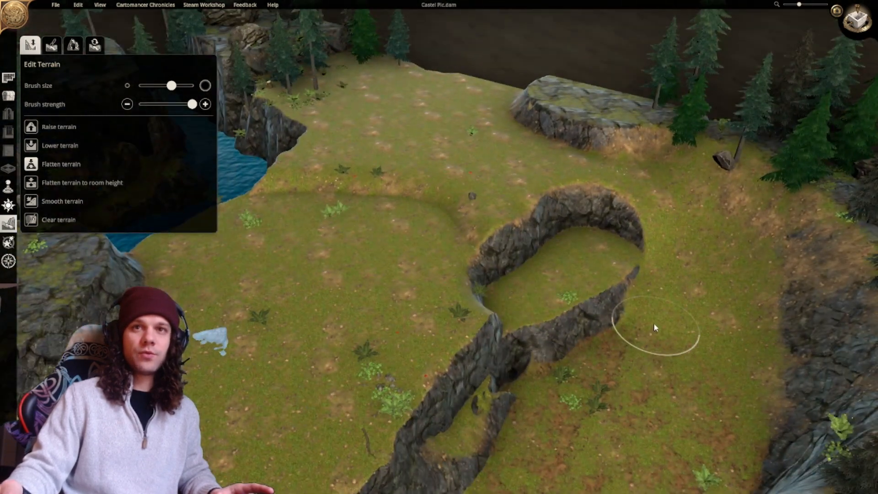
{"action": "middle_click_drag", "start_coordinate": [654, 323], "coordinate": [455, 332]}
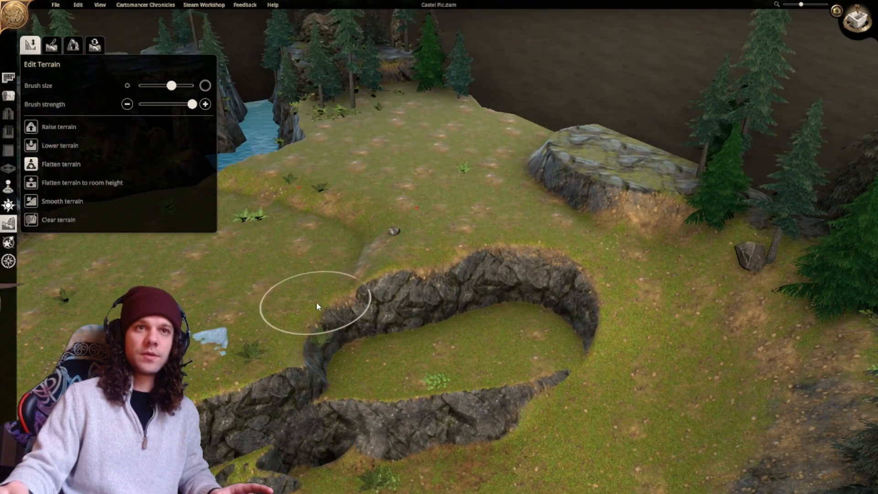
Flatten a higher terrace across the slope, extend the lower terrace, and level the ground above them toward the plateau.
{"action": "mouse_move", "coordinate": [327, 313]}
{"action": "left_mouse_down"}
{"action": "mouse_move", "coordinate": [346, 317]}
{"action": "mouse_move", "coordinate": [322, 298]}
{"action": "mouse_move", "coordinate": [324, 306]}
{"action": "mouse_move", "coordinate": [383, 309]}
{"action": "mouse_move", "coordinate": [539, 300]}
{"action": "mouse_move", "coordinate": [549, 289]}
{"action": "left_mouse_up"}
{"action": "right_click_drag", "start_coordinate": [493, 379], "coordinate": [418, 384]}
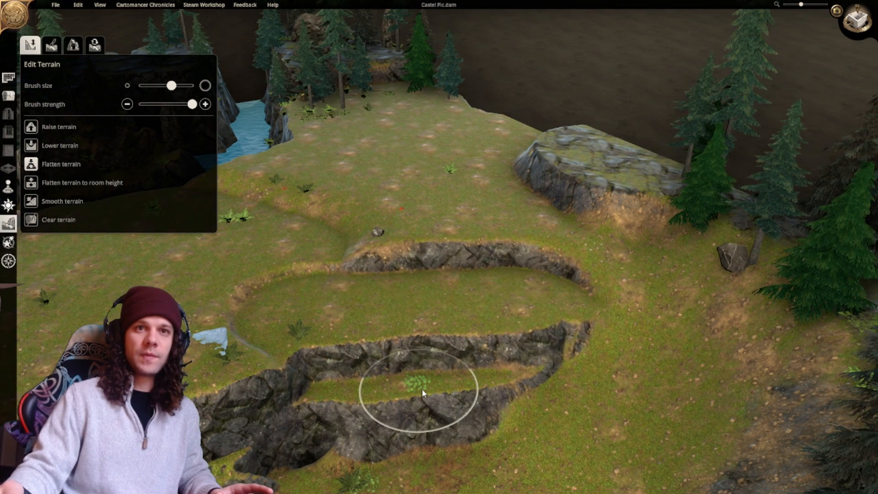
{"action": "mouse_move", "coordinate": [421, 388]}
{"action": "left_mouse_down"}
{"action": "mouse_move", "coordinate": [358, 396]}
{"action": "mouse_move", "coordinate": [563, 399]}
{"action": "mouse_move", "coordinate": [284, 392]}
{"action": "mouse_move", "coordinate": [295, 392]}
{"action": "left_mouse_up"}
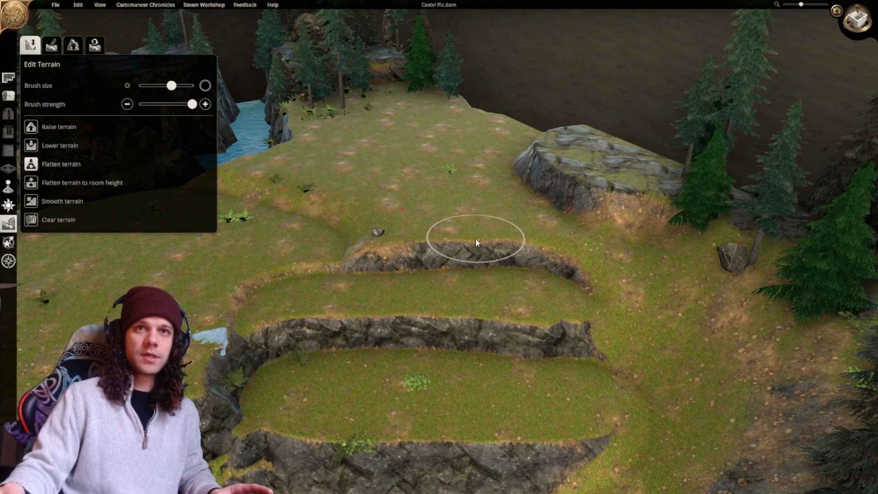
{"action": "mouse_move", "coordinate": [476, 240]}
{"action": "left_mouse_down"}
{"action": "mouse_move", "coordinate": [377, 250]}
{"action": "mouse_move", "coordinate": [506, 251]}
{"action": "mouse_move", "coordinate": [462, 235]}
{"action": "mouse_move", "coordinate": [374, 234]}
{"action": "mouse_move", "coordinate": [445, 227]}
{"action": "mouse_move", "coordinate": [518, 236]}
{"action": "mouse_move", "coordinate": [392, 232]}
{"action": "mouse_move", "coordinate": [292, 256]}
{"action": "mouse_move", "coordinate": [302, 252]}
{"action": "left_mouse_up"}
{"action": "key", "text": "s"}
{"action": "key", "text": "a"}
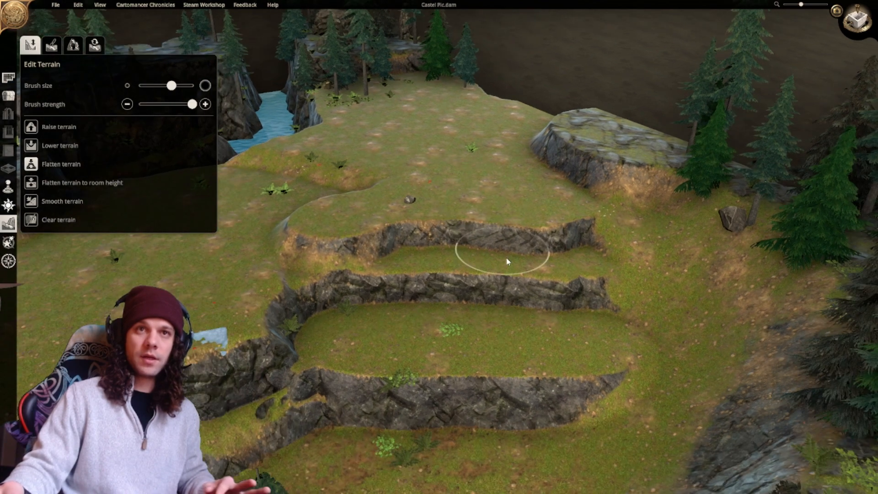
Reduce the brush size and flatten along the terrace edges to reshape the rock walls, curving the lowest wall inward at its end.
{"action": "scroll", "coordinate": [506, 261], "scroll_direction": "down", "scroll_amount": 5}
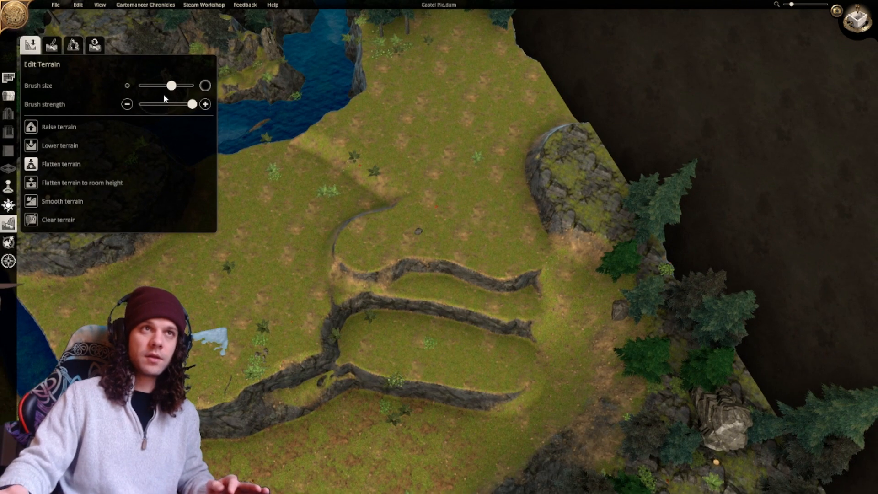
{"action": "left_click_drag", "start_coordinate": [171, 86], "coordinate": [150, 96]}
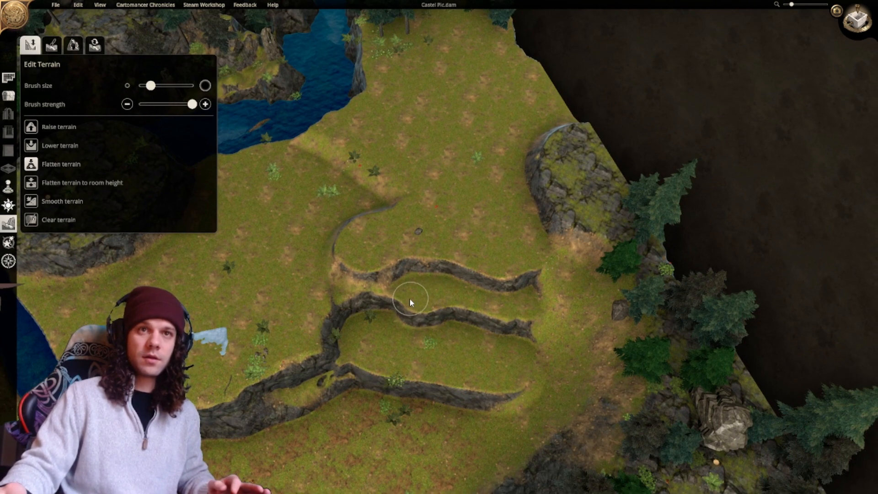
{"action": "left_click_drag", "start_coordinate": [384, 305], "coordinate": [480, 315]}
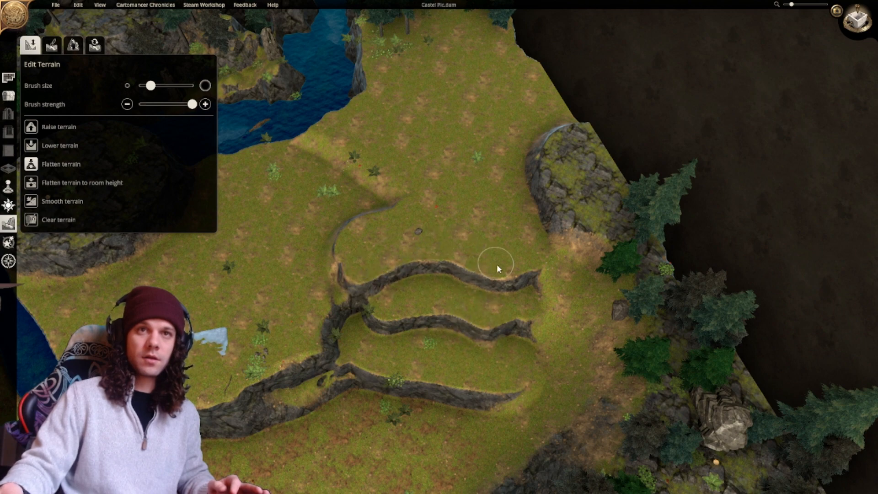
{"action": "key", "text": "s"}
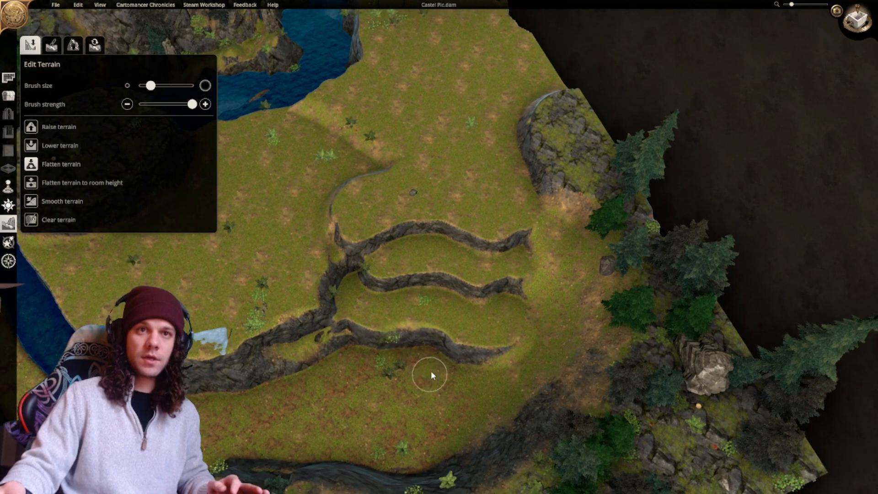
{"action": "left_click_drag", "start_coordinate": [391, 358], "coordinate": [459, 372]}
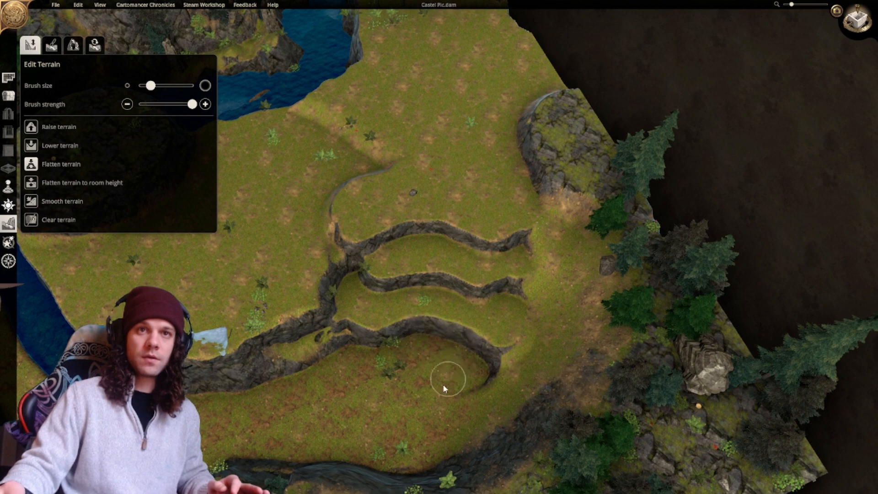
{"action": "key", "text": "s"}
{"action": "right_click_drag", "start_coordinate": [375, 325], "coordinate": [548, 324]}
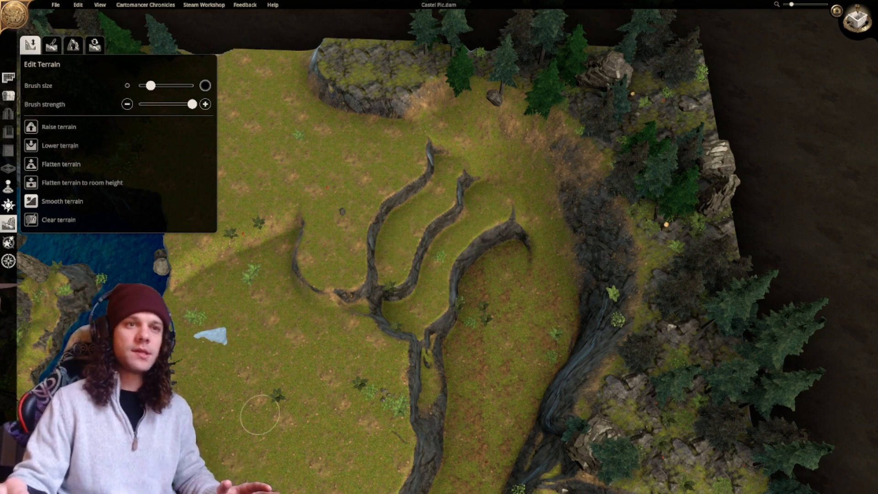
{"action": "scroll", "coordinate": [426, 237], "scroll_direction": "up", "scroll_amount": 3}
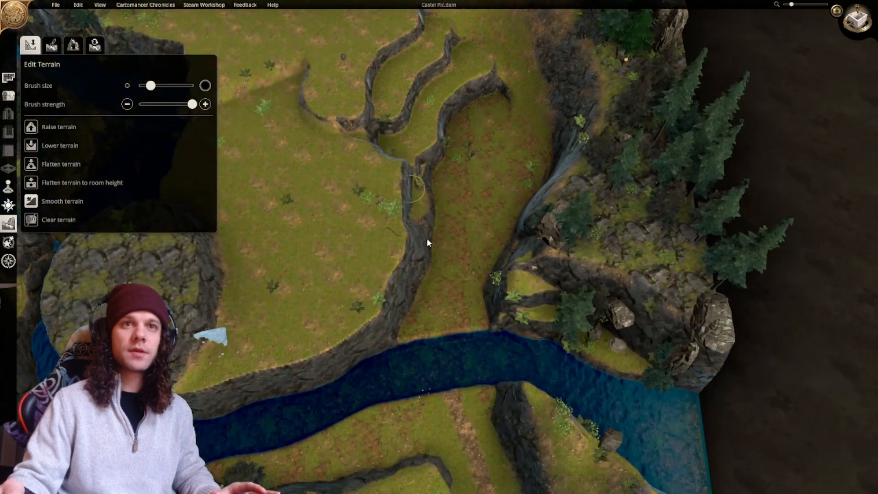
Use Flatten terrain to extend the low grassy ground into the plateau's riverside cliff, carving a curved inlet beside the river.
{"action": "right_click_drag", "start_coordinate": [381, 287], "coordinate": [462, 297]}
{"action": "left_click", "coordinate": [37, 164]}
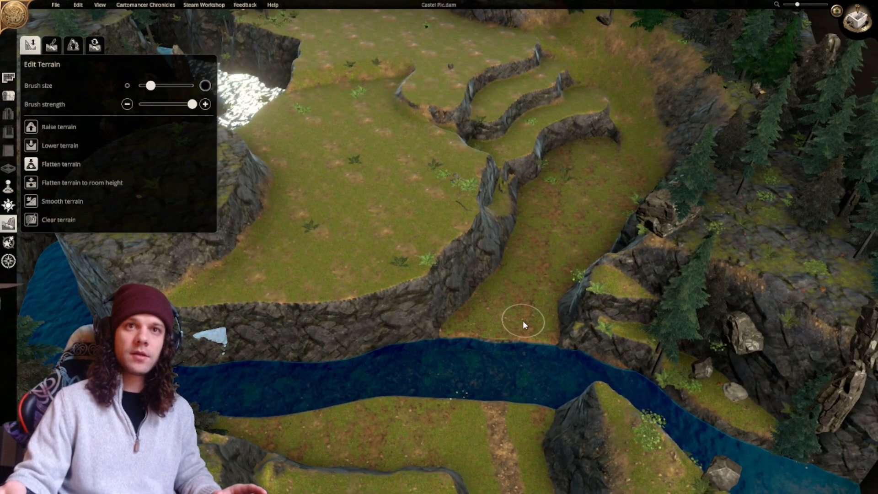
{"action": "mouse_move", "coordinate": [475, 313]}
{"action": "left_mouse_down"}
{"action": "mouse_move", "coordinate": [408, 308]}
{"action": "mouse_move", "coordinate": [421, 313]}
{"action": "mouse_move", "coordinate": [344, 317]}
{"action": "mouse_move", "coordinate": [343, 310]}
{"action": "mouse_move", "coordinate": [377, 310]}
{"action": "mouse_move", "coordinate": [323, 298]}
{"action": "mouse_move", "coordinate": [308, 261]}
{"action": "mouse_move", "coordinate": [306, 281]}
{"action": "left_mouse_up"}
{"action": "right_click_drag", "start_coordinate": [306, 281], "coordinate": [451, 340]}
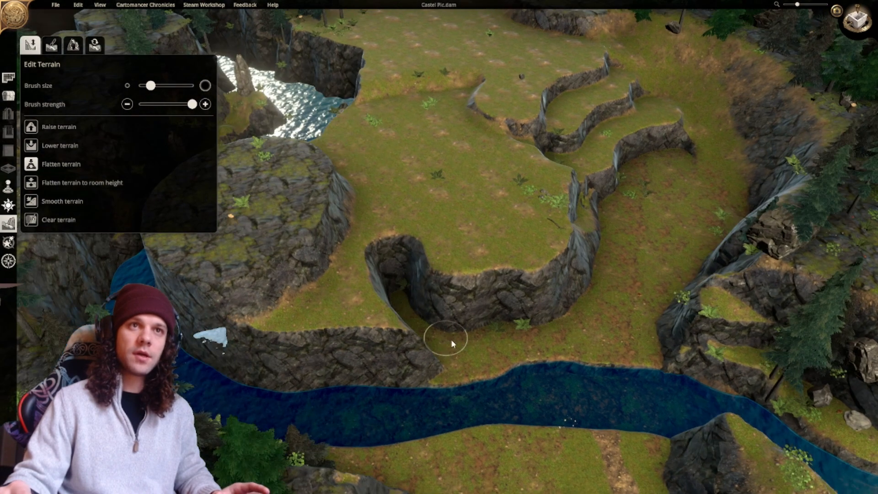
{"action": "middle_click_drag", "start_coordinate": [451, 343], "coordinate": [413, 327]}
{"action": "mouse_move", "coordinate": [374, 291]}
{"action": "left_mouse_down"}
{"action": "mouse_move", "coordinate": [411, 333]}
{"action": "mouse_move", "coordinate": [373, 264]}
{"action": "mouse_move", "coordinate": [418, 335]}
{"action": "left_mouse_up"}
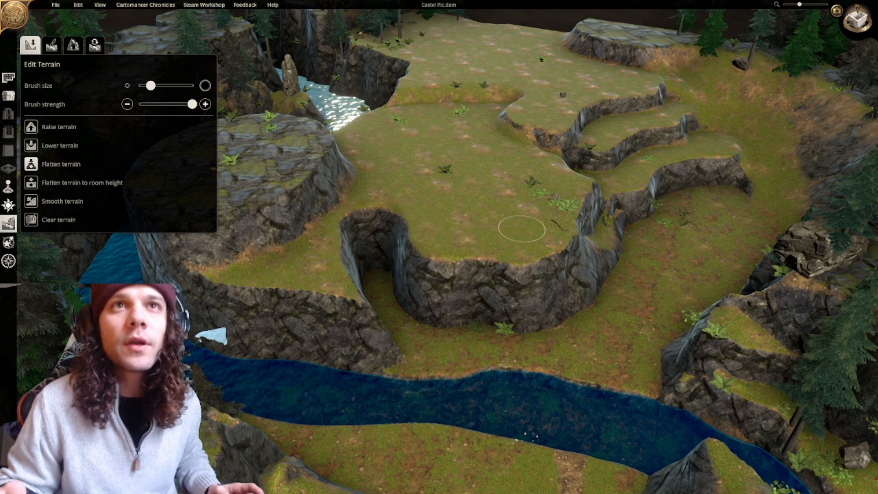
In a top-down view, flatten the inlet's riverside edge up to plateau height and extend the hollow deeper into the plateau.
{"action": "scroll", "coordinate": [433, 295], "scroll_direction": "down", "scroll_amount": 5}
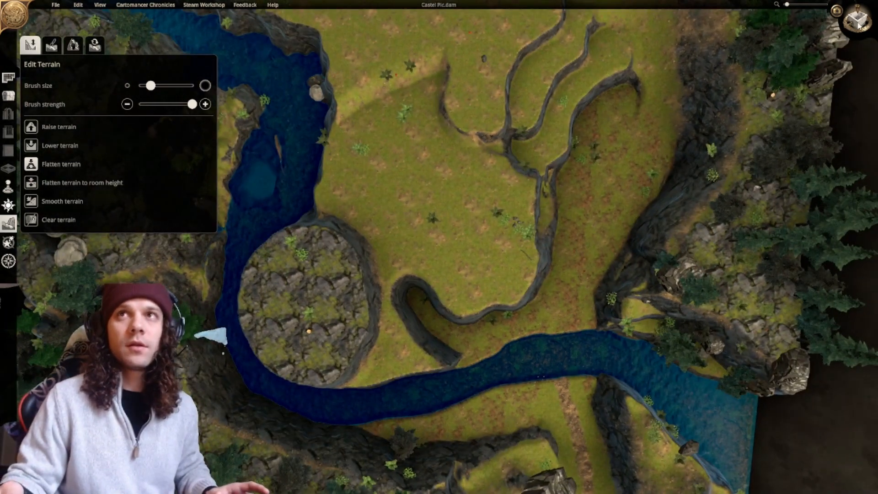
{"action": "middle_click_drag", "start_coordinate": [506, 364], "coordinate": [357, 397]}
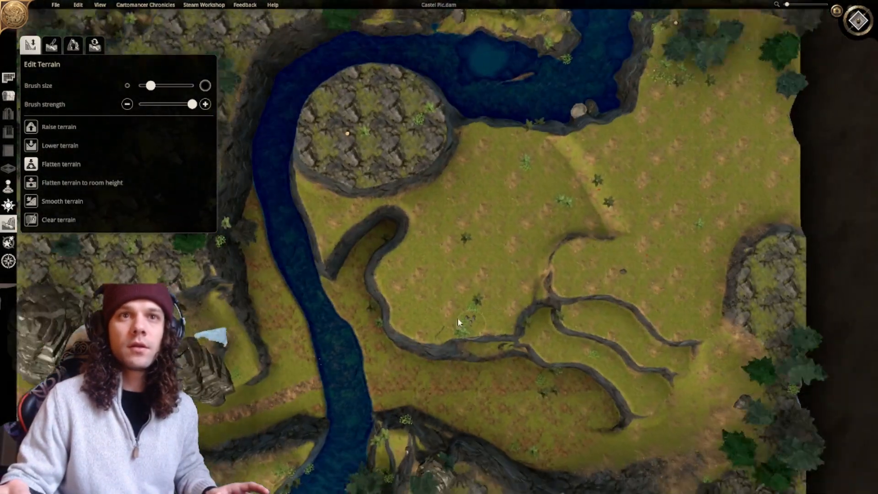
{"action": "right_click_drag", "start_coordinate": [357, 397], "coordinate": [421, 407]}
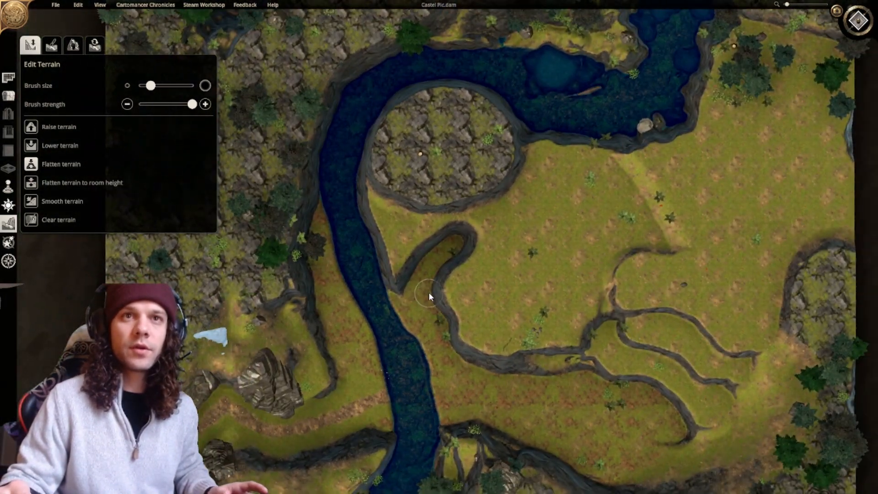
{"action": "mouse_move", "coordinate": [429, 292]}
{"action": "left_mouse_down"}
{"action": "mouse_move", "coordinate": [474, 252]}
{"action": "mouse_move", "coordinate": [461, 284]}
{"action": "left_mouse_up"}
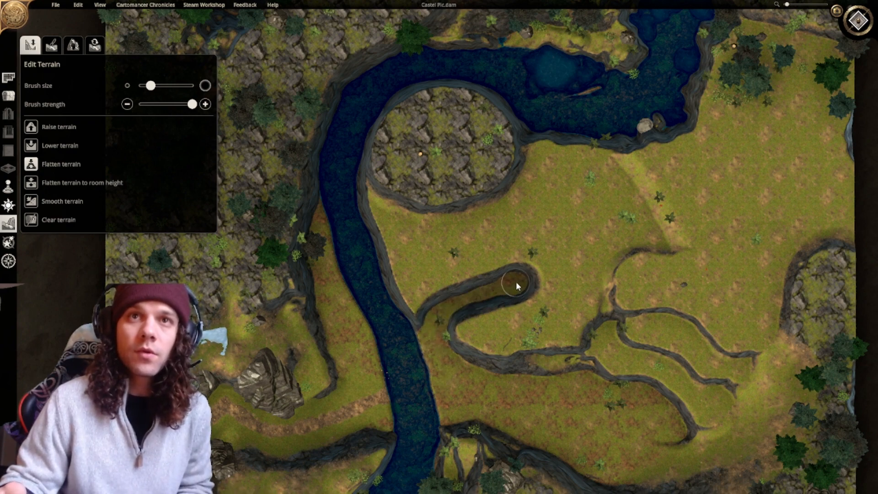
Flatten away the plateau spur beside the inlet, widening the low ground as far as the terrace walls.
{"action": "right_click_drag", "start_coordinate": [460, 306], "coordinate": [452, 261]}
{"action": "scroll", "coordinate": [459, 334], "scroll_direction": "up", "scroll_amount": 5}
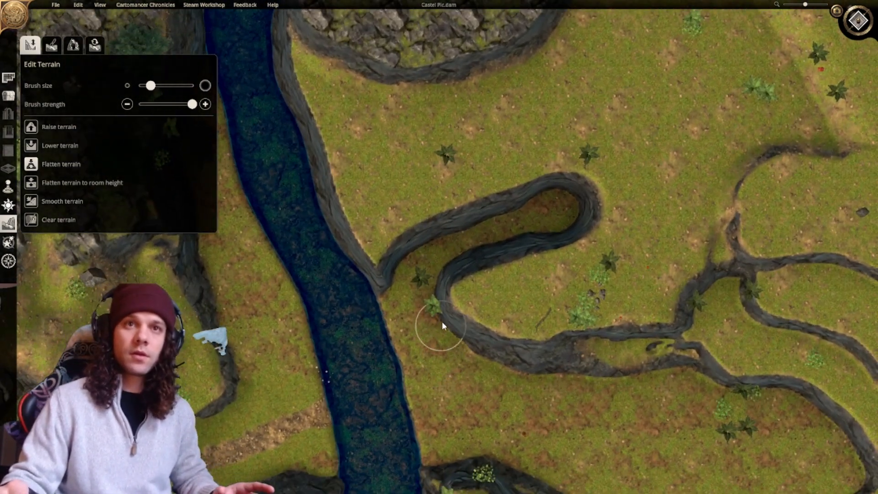
{"action": "mouse_move", "coordinate": [442, 321]}
{"action": "left_mouse_down"}
{"action": "mouse_move", "coordinate": [457, 279]}
{"action": "mouse_move", "coordinate": [467, 320]}
{"action": "mouse_move", "coordinate": [481, 268]}
{"action": "mouse_move", "coordinate": [497, 282]}
{"action": "mouse_move", "coordinate": [507, 320]}
{"action": "mouse_move", "coordinate": [528, 291]}
{"action": "mouse_move", "coordinate": [538, 297]}
{"action": "mouse_move", "coordinate": [537, 257]}
{"action": "mouse_move", "coordinate": [569, 251]}
{"action": "mouse_move", "coordinate": [544, 345]}
{"action": "left_mouse_up"}
{"action": "right_click_drag", "start_coordinate": [466, 301], "coordinate": [481, 344]}
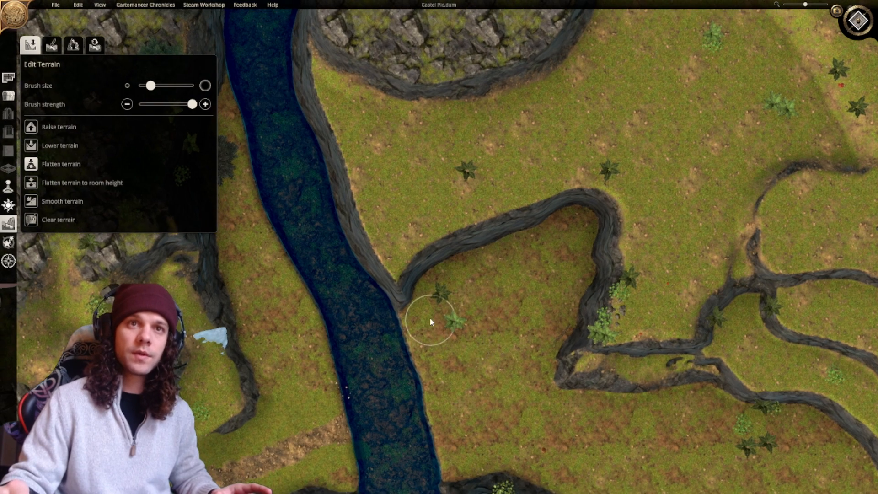
Try flattening the plateau's riverside edge down to the low ground up to the round rock, and undo those strokes.
{"action": "left_click_drag", "start_coordinate": [429, 317], "coordinate": [374, 225]}
{"action": "right_click_drag", "start_coordinate": [378, 231], "coordinate": [412, 268]}
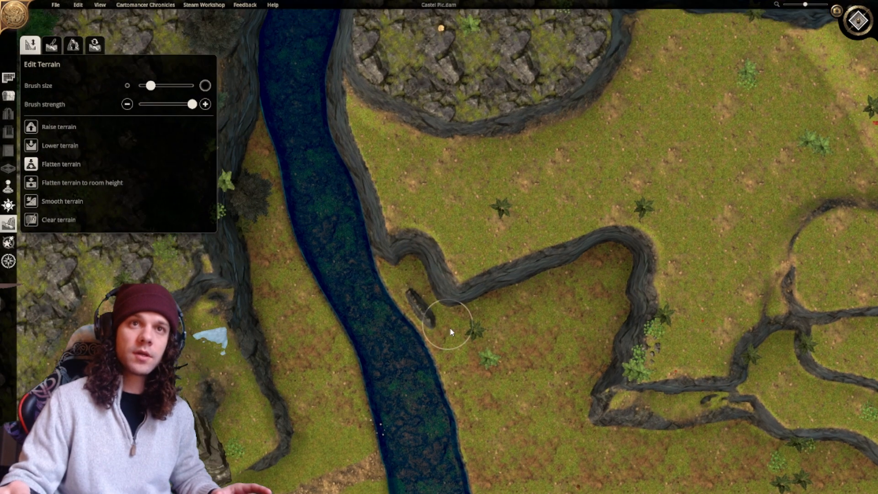
{"action": "mouse_move", "coordinate": [460, 342]}
{"action": "left_mouse_down"}
{"action": "mouse_move", "coordinate": [371, 183]}
{"action": "mouse_move", "coordinate": [378, 238]}
{"action": "left_mouse_up"}
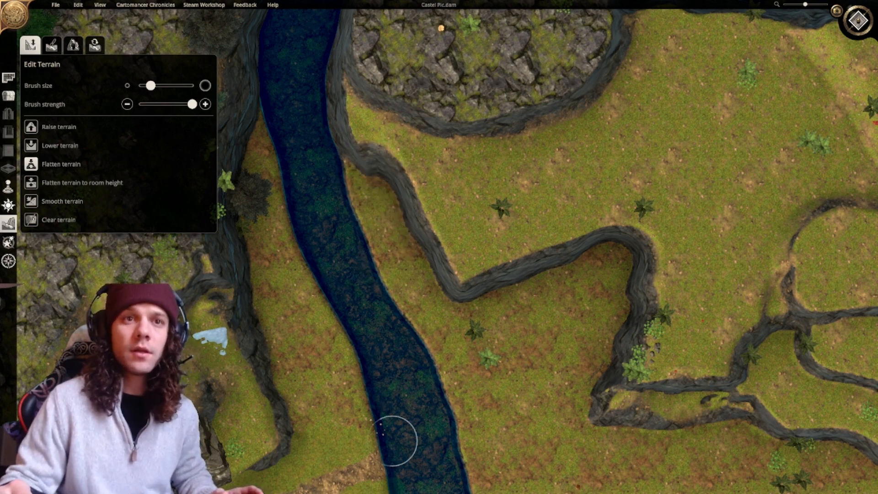
{"action": "left_click", "coordinate": [469, 323]}
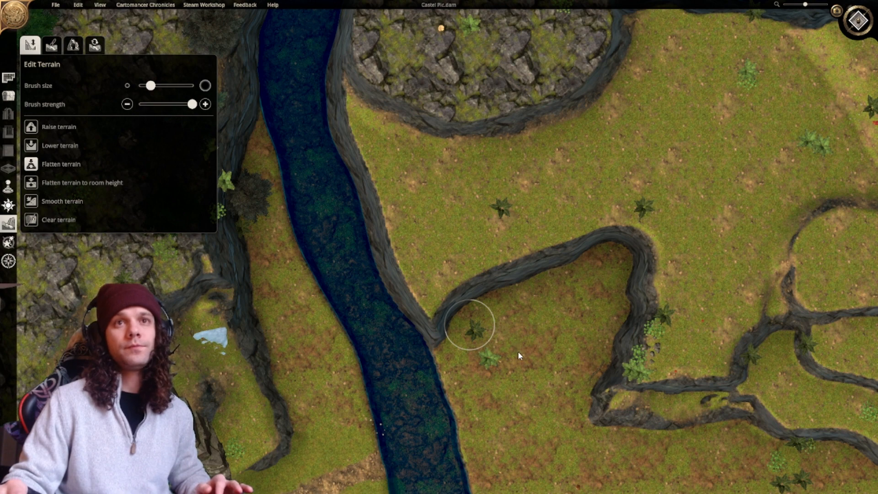
{"action": "left_click", "coordinate": [506, 362]}
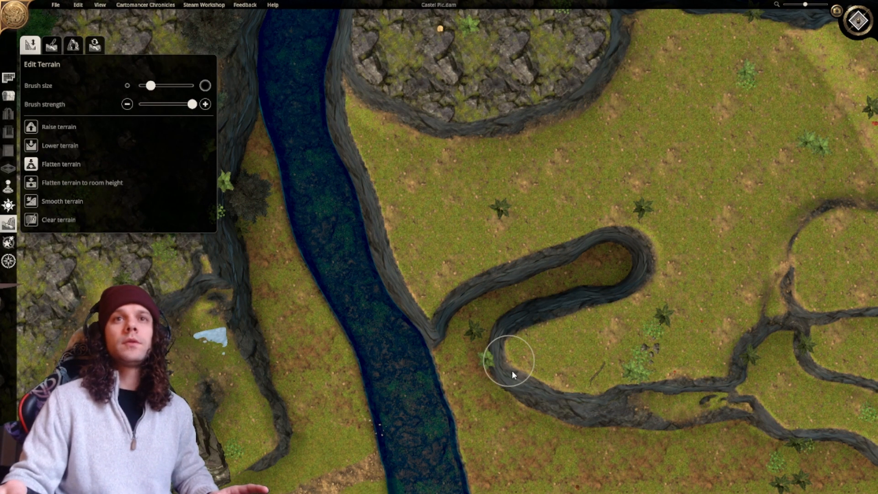
{"action": "key", "text": "ctrl+z"}
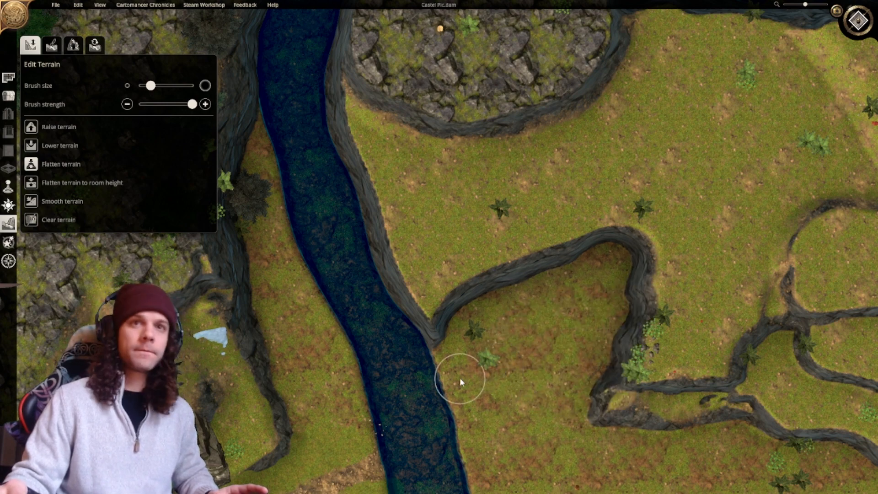
Try flattening a shorter stretch of the plateau's pointed corner between the river and the inlet, and undo it.
{"action": "mouse_move", "coordinate": [427, 300]}
{"action": "left_mouse_down"}
{"action": "mouse_move", "coordinate": [447, 327]}
{"action": "mouse_move", "coordinate": [416, 285]}
{"action": "left_mouse_up"}
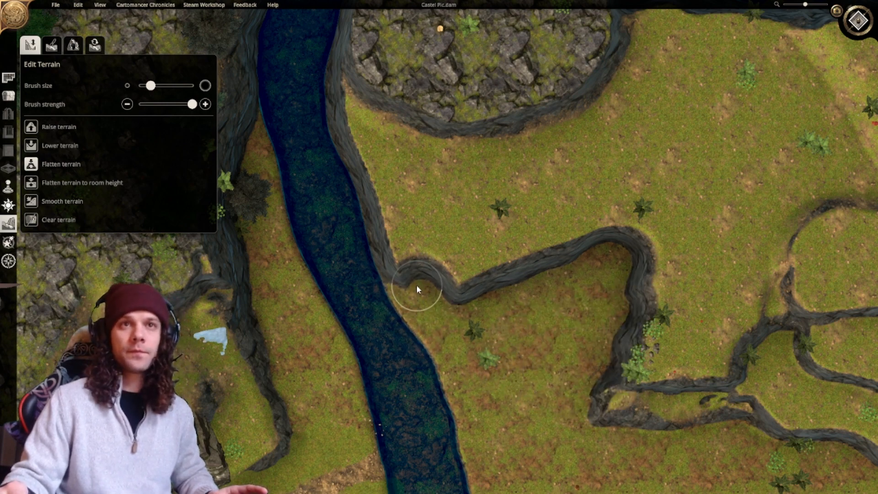
{"action": "mouse_move", "coordinate": [464, 311]}
{"action": "left_mouse_down"}
{"action": "mouse_move", "coordinate": [412, 286]}
{"action": "mouse_move", "coordinate": [496, 298]}
{"action": "mouse_move", "coordinate": [408, 285]}
{"action": "mouse_move", "coordinate": [534, 289]}
{"action": "mouse_move", "coordinate": [398, 279]}
{"action": "mouse_move", "coordinate": [500, 310]}
{"action": "left_mouse_up"}
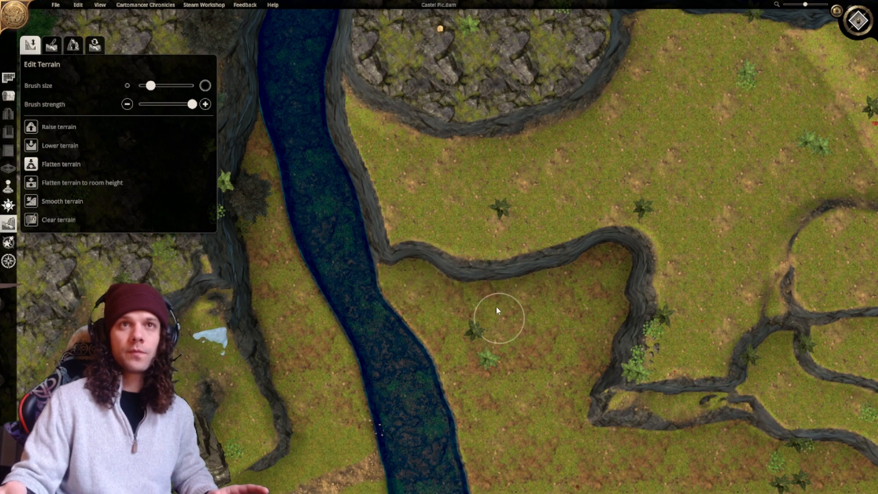
{"action": "scroll", "coordinate": [500, 310], "scroll_direction": "down", "scroll_amount": 3}
{"action": "scroll", "coordinate": [467, 308], "scroll_direction": "up", "scroll_amount": 3}
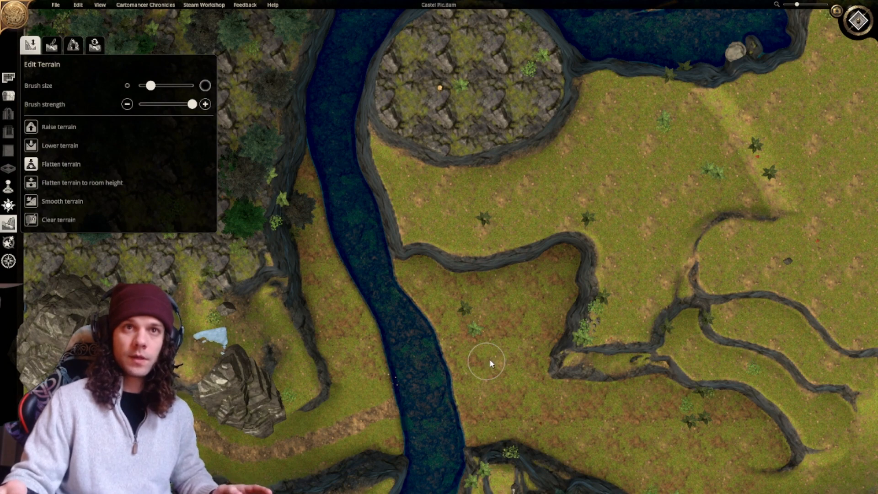
{"action": "key", "text": "ctrl+z"}
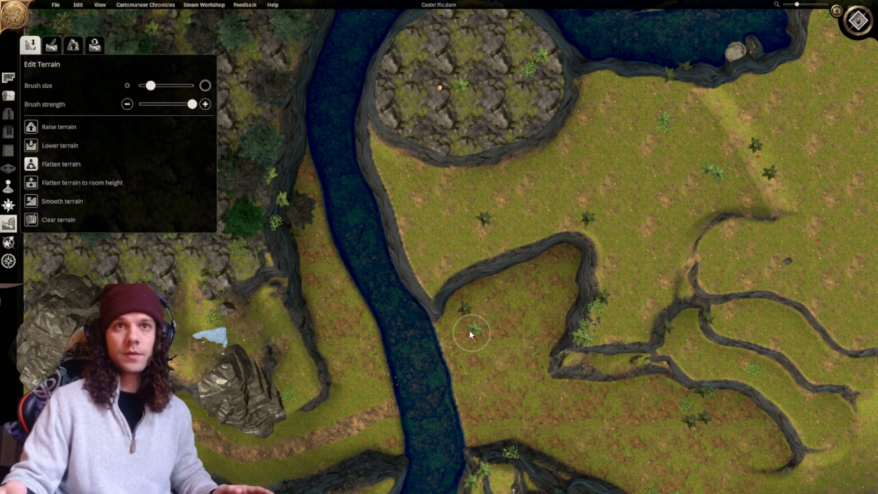
Flatten the plateau's pointed corner by the inlet and even out the riverbed along the bend around the round rock.
{"action": "mouse_move", "coordinate": [416, 290]}
{"action": "left_mouse_down"}
{"action": "mouse_move", "coordinate": [394, 276]}
{"action": "mouse_move", "coordinate": [433, 293]}
{"action": "left_mouse_up"}
{"action": "right_click_drag", "start_coordinate": [503, 378], "coordinate": [465, 360]}
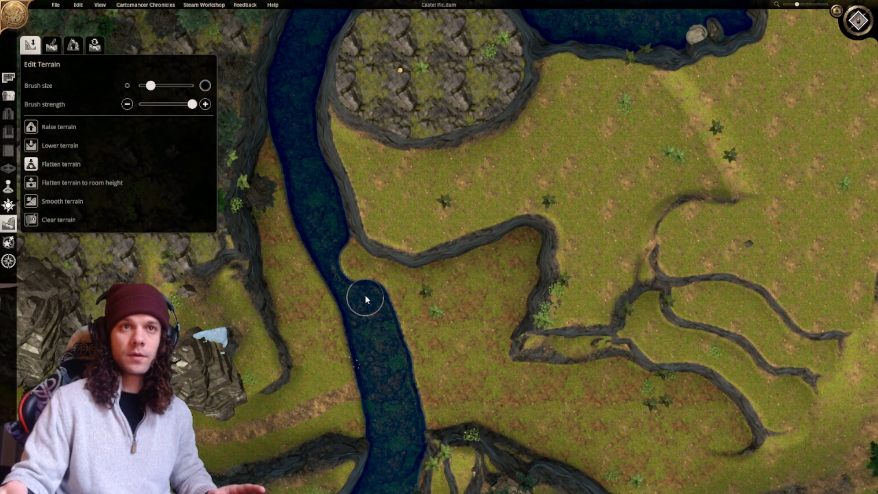
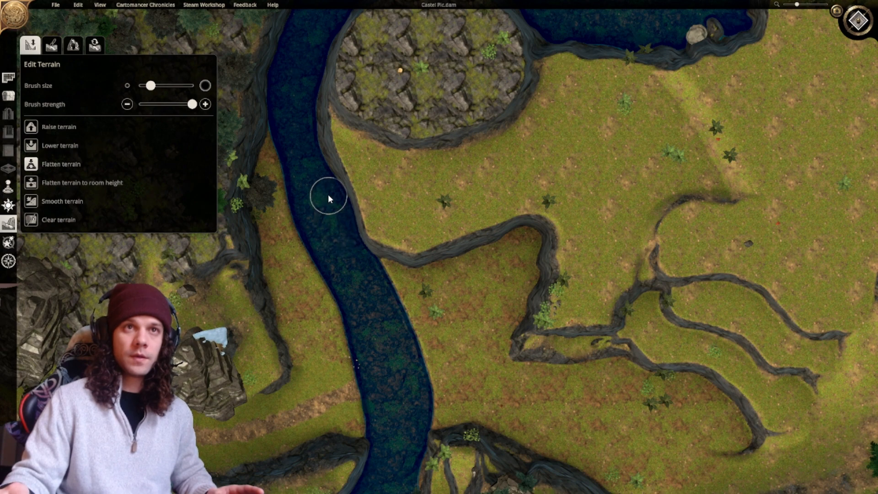
{"action": "middle_click_drag", "start_coordinate": [328, 195], "coordinate": [385, 302]}
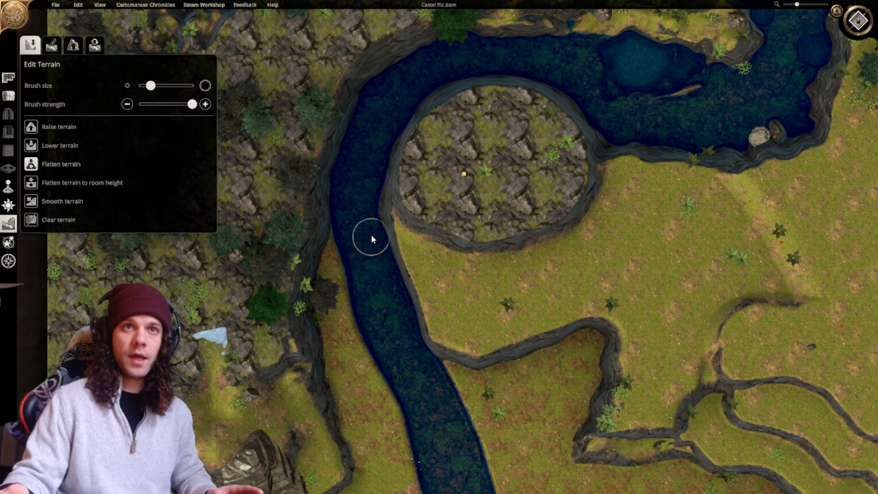
{"action": "middle_click_drag", "start_coordinate": [361, 206], "coordinate": [384, 300]}
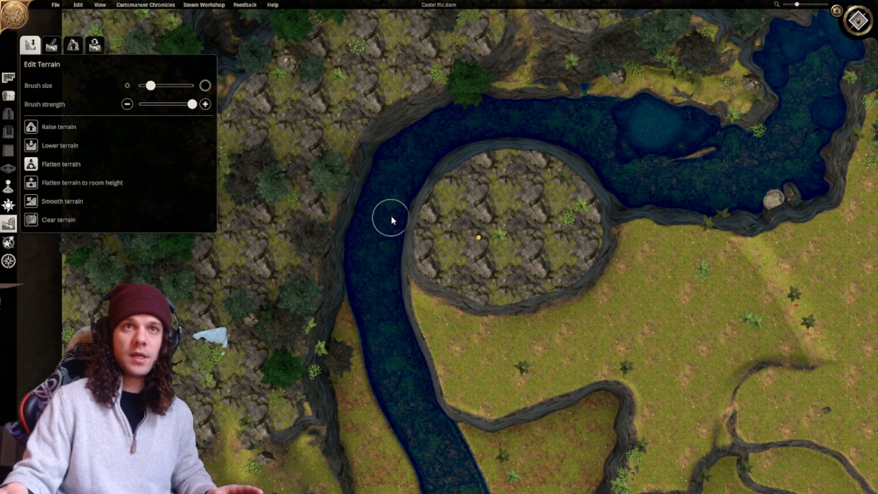
{"action": "middle_click_drag", "start_coordinate": [391, 216], "coordinate": [376, 287]}
{"action": "middle_click_drag", "start_coordinate": [394, 237], "coordinate": [385, 248]}
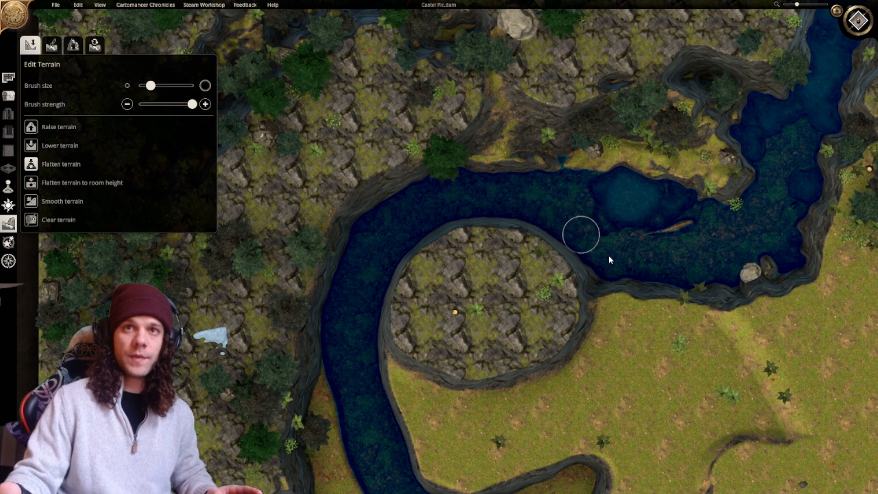
Flatten the grassy bank and riverbed edge between the round rock and the river bend to form a smooth, continuous curve.
{"action": "right_click_drag", "start_coordinate": [613, 242], "coordinate": [527, 228]}
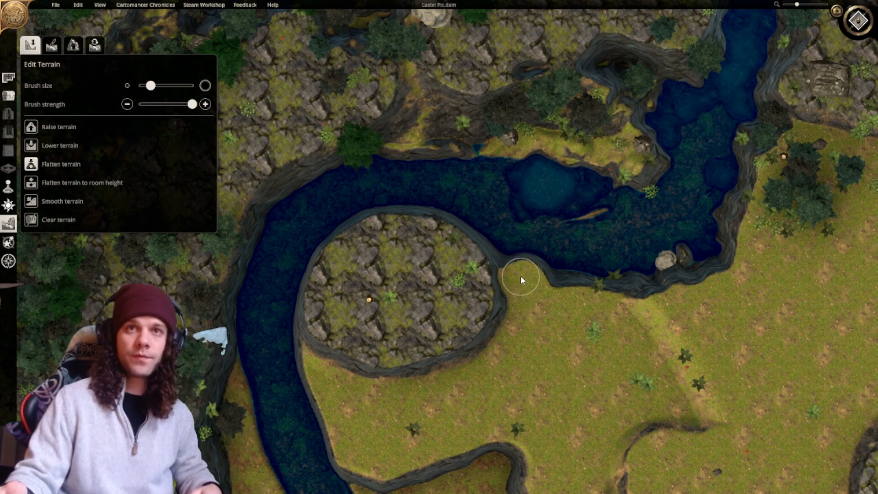
{"action": "left_click_drag", "start_coordinate": [520, 275], "coordinate": [563, 286]}
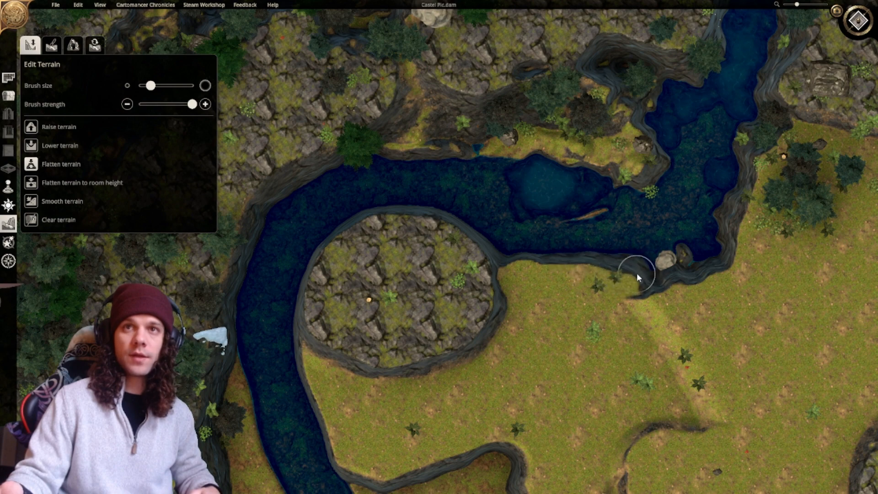
{"action": "left_click_drag", "start_coordinate": [664, 273], "coordinate": [684, 266]}
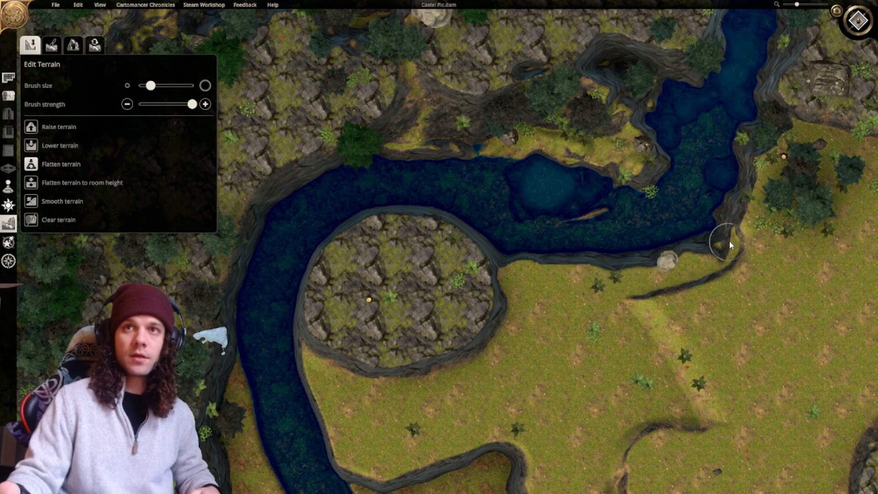
{"action": "left_click_drag", "start_coordinate": [734, 242], "coordinate": [672, 274]}
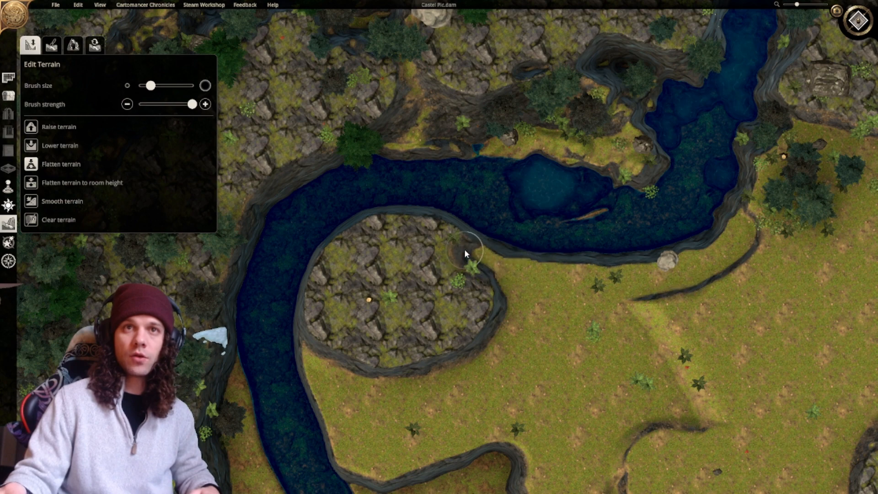
{"action": "mouse_move", "coordinate": [457, 251]}
{"action": "left_mouse_down"}
{"action": "mouse_move", "coordinate": [571, 263]}
{"action": "mouse_move", "coordinate": [777, 247]}
{"action": "mouse_move", "coordinate": [719, 250]}
{"action": "mouse_move", "coordinate": [748, 213]}
{"action": "left_mouse_up"}
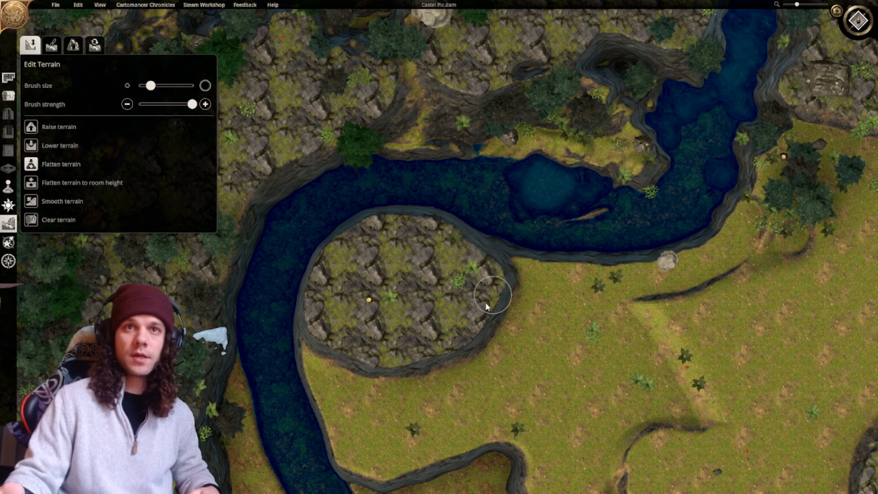
{"action": "right_click_drag", "start_coordinate": [481, 323], "coordinate": [470, 327]}
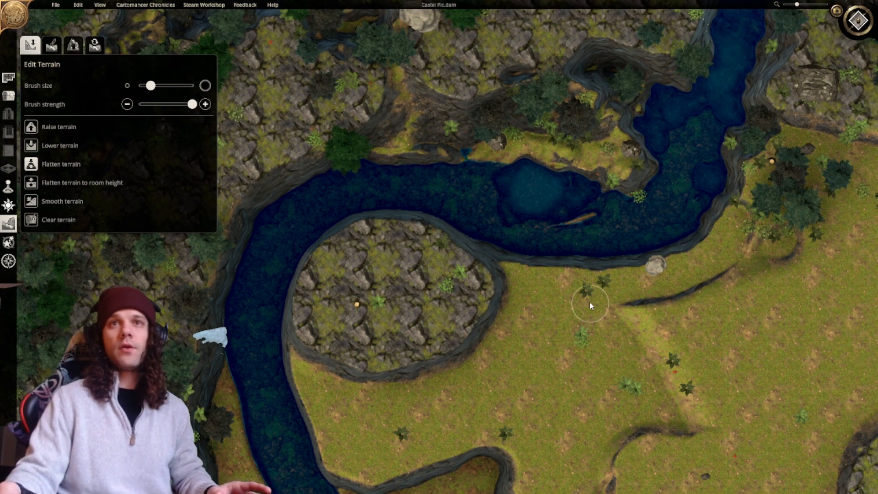
Flatten the riverbed toward the map edge and fill the side pools along the inner bend with a level grassy bank.
{"action": "scroll", "coordinate": [589, 301], "scroll_direction": "down", "scroll_amount": 1}
{"action": "right_click_drag", "start_coordinate": [533, 215], "coordinate": [305, 461]}
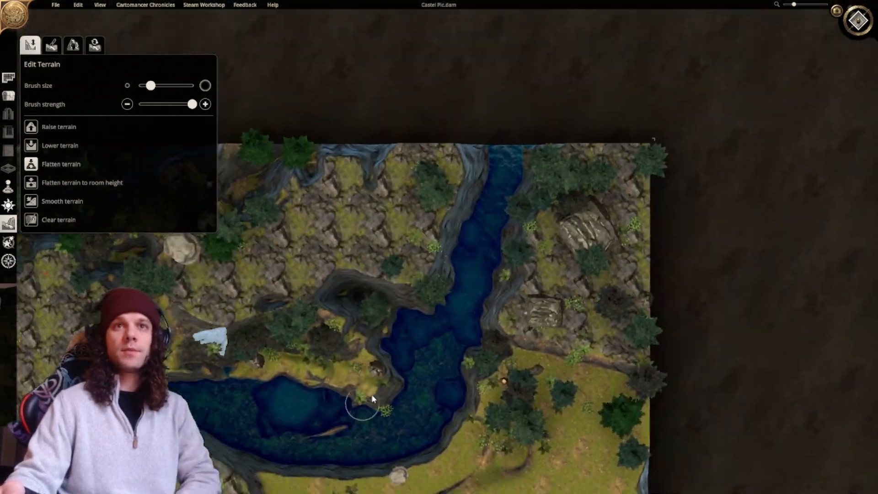
{"action": "middle_click_drag", "start_coordinate": [373, 399], "coordinate": [487, 319]}
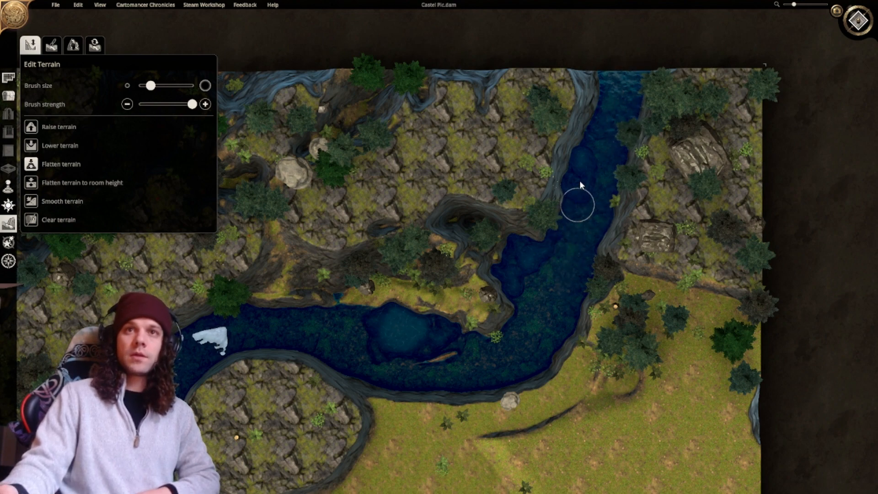
{"action": "mouse_move", "coordinate": [592, 141]}
{"action": "left_mouse_down"}
{"action": "mouse_move", "coordinate": [584, 153]}
{"action": "mouse_move", "coordinate": [605, 82]}
{"action": "mouse_move", "coordinate": [550, 242]}
{"action": "left_mouse_up"}
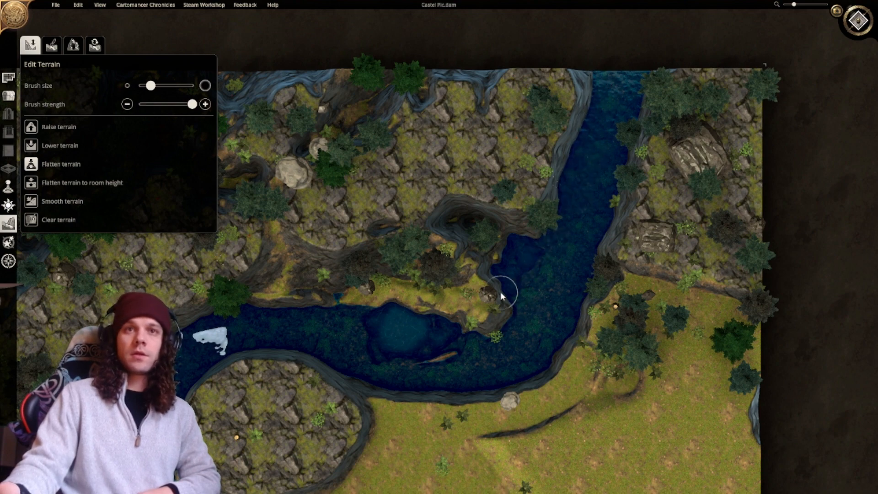
{"action": "left_click_drag", "start_coordinate": [501, 296], "coordinate": [501, 290]}
{"action": "left_click_drag", "start_coordinate": [528, 234], "coordinate": [506, 285]}
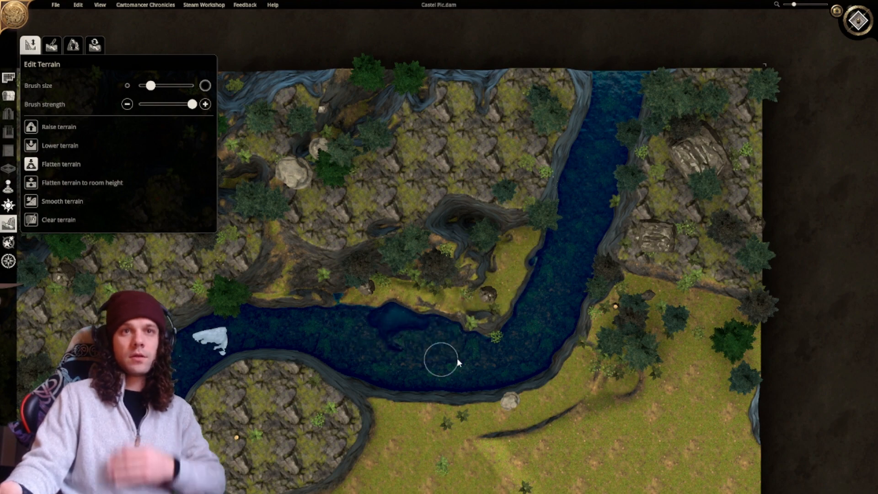
{"action": "mouse_move", "coordinate": [488, 294]}
{"action": "left_mouse_down"}
{"action": "mouse_move", "coordinate": [437, 311]}
{"action": "mouse_move", "coordinate": [347, 303]}
{"action": "mouse_move", "coordinate": [421, 314]}
{"action": "mouse_move", "coordinate": [401, 313]}
{"action": "mouse_move", "coordinate": [484, 300]}
{"action": "mouse_move", "coordinate": [410, 312]}
{"action": "mouse_move", "coordinate": [495, 311]}
{"action": "mouse_move", "coordinate": [416, 321]}
{"action": "mouse_move", "coordinate": [394, 340]}
{"action": "left_mouse_up"}
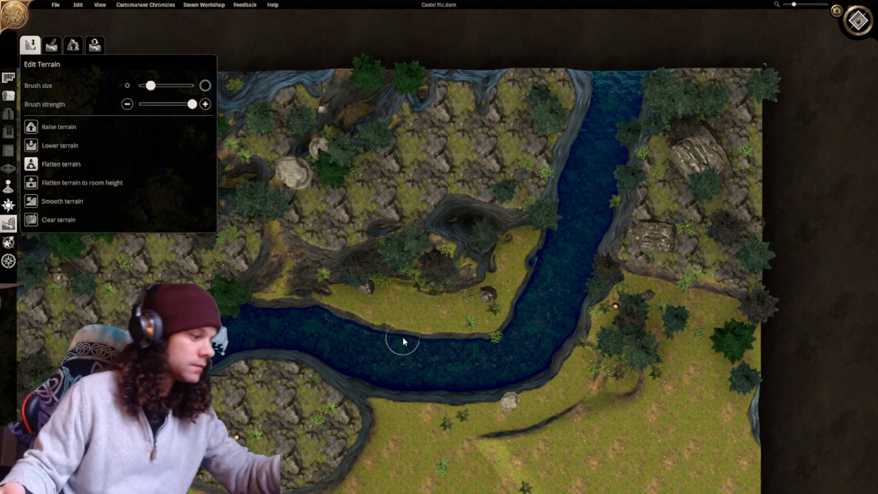
Inspect the reshaped plateau cliff, inlet and terraces in the perspective view.
{"action": "right_click_drag", "start_coordinate": [404, 352], "coordinate": [482, 299]}
{"action": "right_click_drag", "start_coordinate": [322, 270], "coordinate": [630, 156]}
{"action": "left_click", "coordinate": [835, 28]}
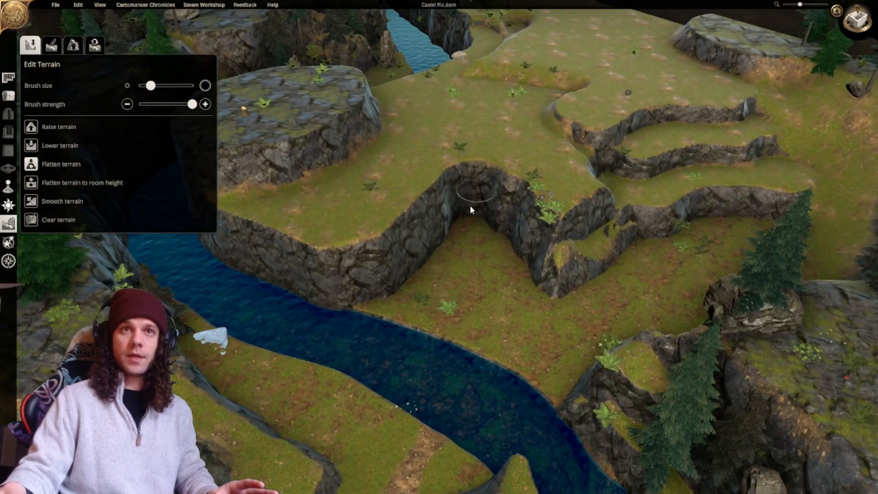
Try raising the ground at the back of the plateau inlet and undo the stroke.
{"action": "right_click_drag", "start_coordinate": [449, 286], "coordinate": [394, 336]}
{"action": "scroll", "coordinate": [435, 316], "scroll_direction": "up", "scroll_amount": 2}
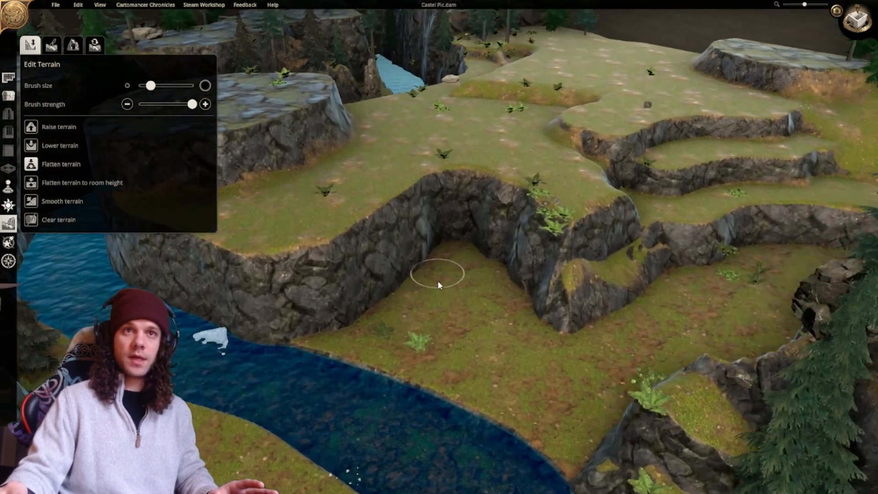
{"action": "scroll", "coordinate": [438, 281], "scroll_direction": "down", "scroll_amount": 2}
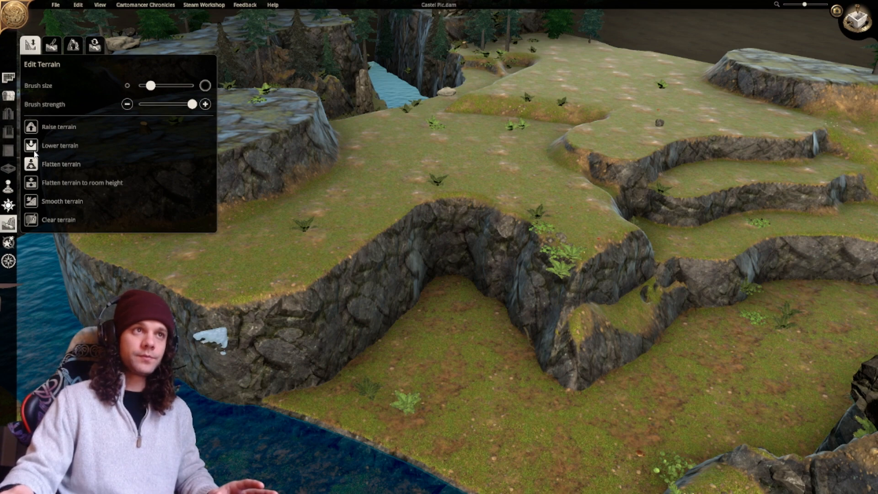
{"action": "left_click", "coordinate": [31, 131]}
{"action": "left_click_drag", "start_coordinate": [460, 290], "coordinate": [454, 263]}
{"action": "right_click_drag", "start_coordinate": [454, 262], "coordinate": [454, 295]}
{"action": "key", "text": "ctrl+z"}
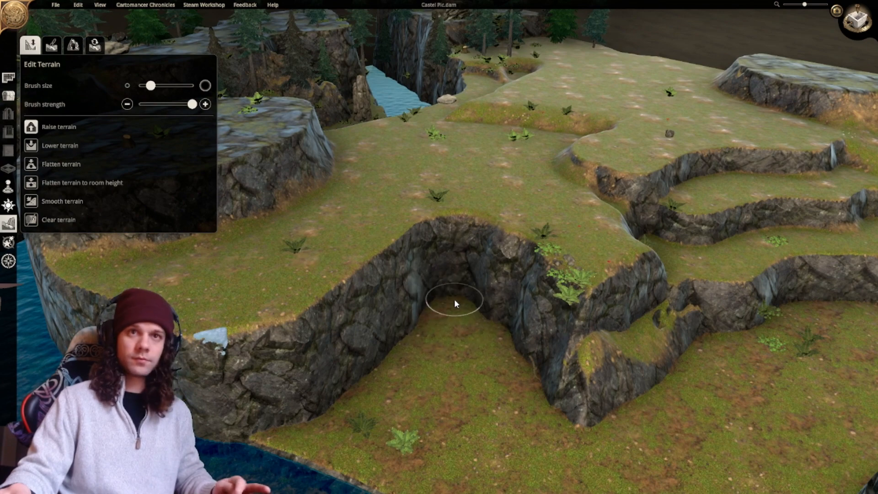
Raise a rock mound at the back of the inlet, undo the excess height, and smooth it into a slope joining plateau and floor.
{"action": "mouse_move", "coordinate": [454, 299]}
{"action": "left_mouse_down"}
{"action": "mouse_move", "coordinate": [455, 279]}
{"action": "mouse_move", "coordinate": [448, 339]}
{"action": "mouse_move", "coordinate": [432, 282]}
{"action": "mouse_move", "coordinate": [445, 269]}
{"action": "mouse_move", "coordinate": [439, 280]}
{"action": "left_mouse_up"}
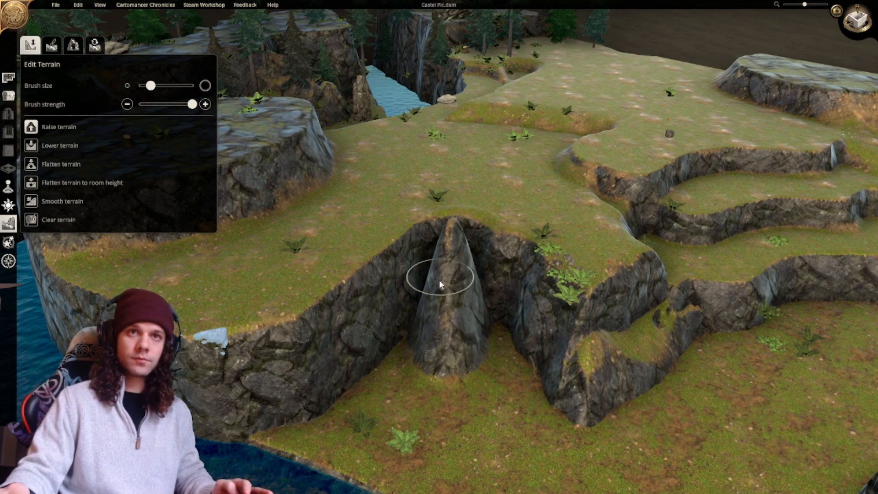
{"action": "key", "text": "ctrl+z"}
{"action": "key", "text": "ctrl+z"}
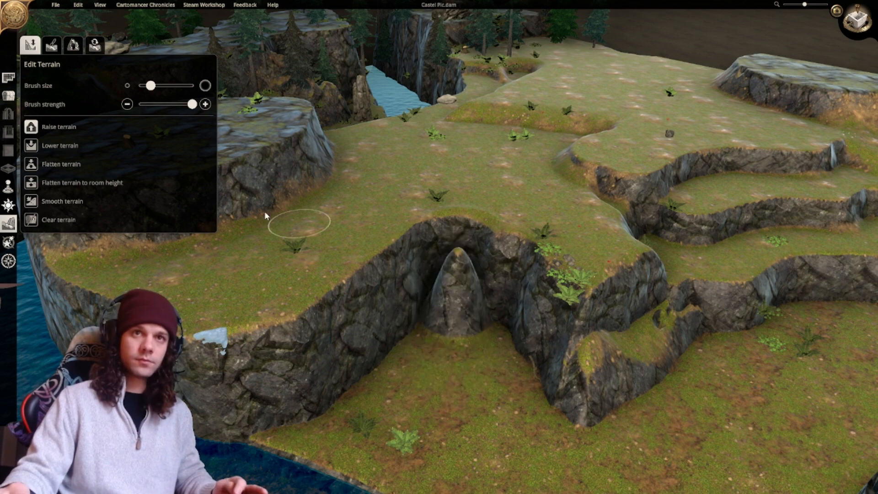
{"action": "left_click", "coordinate": [31, 201]}
{"action": "mouse_move", "coordinate": [413, 280]}
{"action": "left_mouse_down"}
{"action": "mouse_move", "coordinate": [450, 282]}
{"action": "mouse_move", "coordinate": [450, 275]}
{"action": "mouse_move", "coordinate": [427, 339]}
{"action": "mouse_move", "coordinate": [429, 369]}
{"action": "left_mouse_up"}
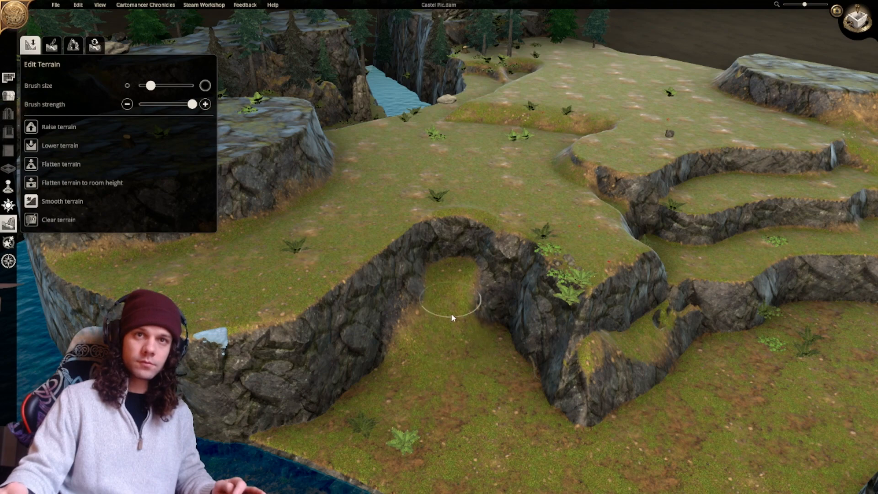
{"action": "mouse_move", "coordinate": [457, 273]}
{"action": "left_mouse_down"}
{"action": "mouse_move", "coordinate": [449, 267]}
{"action": "mouse_move", "coordinate": [457, 270]}
{"action": "mouse_move", "coordinate": [465, 240]}
{"action": "mouse_move", "coordinate": [447, 268]}
{"action": "left_mouse_up"}
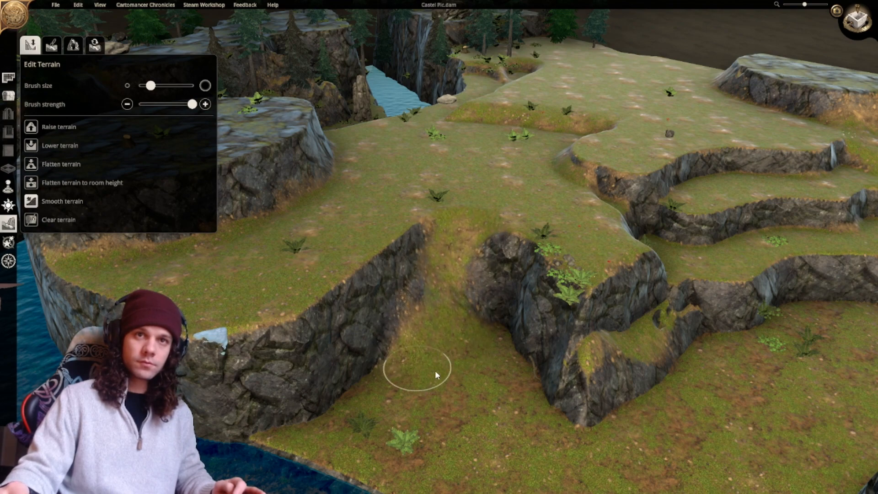
Flatten ledges up the inlet slope and smooth them into a grassy ramp using a smaller brush at reduced strength.
{"action": "mouse_move", "coordinate": [491, 336]}
{"action": "middle_mouse_down"}
{"action": "mouse_move", "coordinate": [506, 328]}
{"action": "mouse_move", "coordinate": [435, 301]}
{"action": "mouse_move", "coordinate": [450, 311]}
{"action": "mouse_move", "coordinate": [440, 357]}
{"action": "middle_mouse_up"}
{"action": "scroll", "coordinate": [435, 301], "scroll_direction": "up", "scroll_amount": 1}
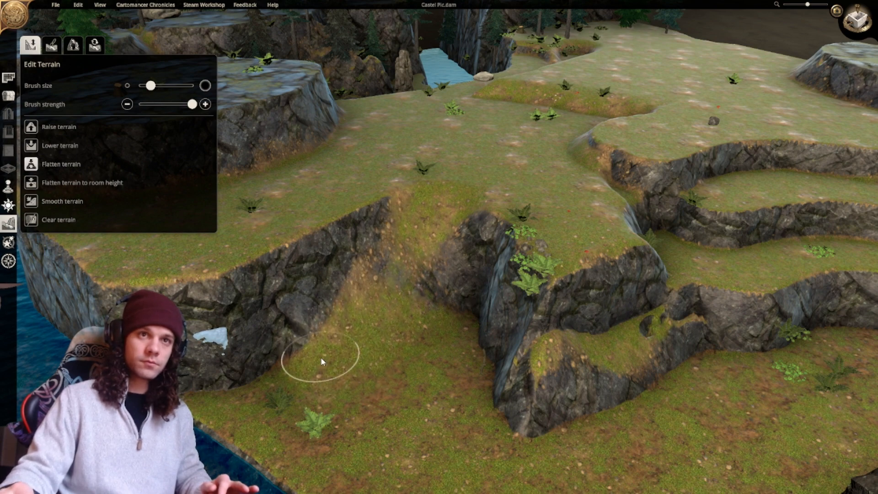
{"action": "mouse_move", "coordinate": [322, 362]}
{"action": "left_mouse_down"}
{"action": "mouse_move", "coordinate": [379, 311]}
{"action": "mouse_move", "coordinate": [423, 243]}
{"action": "mouse_move", "coordinate": [487, 202]}
{"action": "mouse_move", "coordinate": [447, 245]}
{"action": "left_mouse_up"}
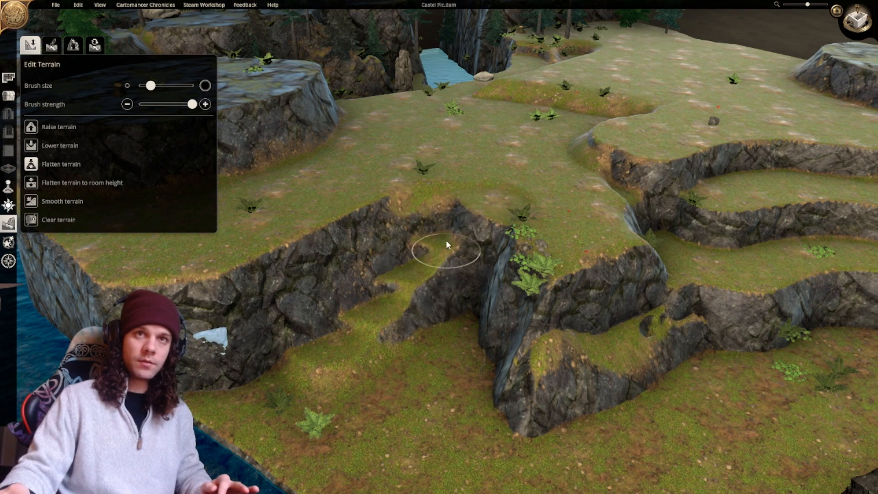
{"action": "mouse_move", "coordinate": [462, 248]}
{"action": "middle_mouse_down"}
{"action": "mouse_move", "coordinate": [525, 285]}
{"action": "mouse_move", "coordinate": [430, 302]}
{"action": "mouse_move", "coordinate": [471, 275]}
{"action": "mouse_move", "coordinate": [438, 323]}
{"action": "middle_mouse_up"}
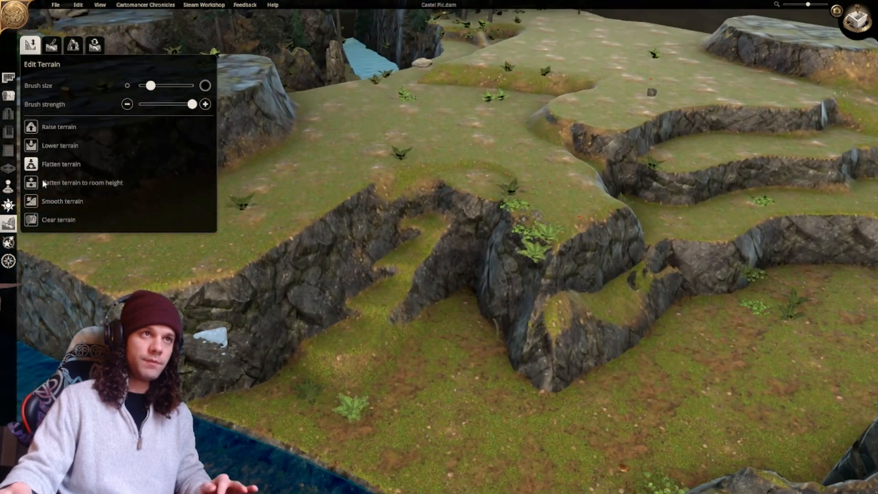
{"action": "left_click", "coordinate": [36, 201]}
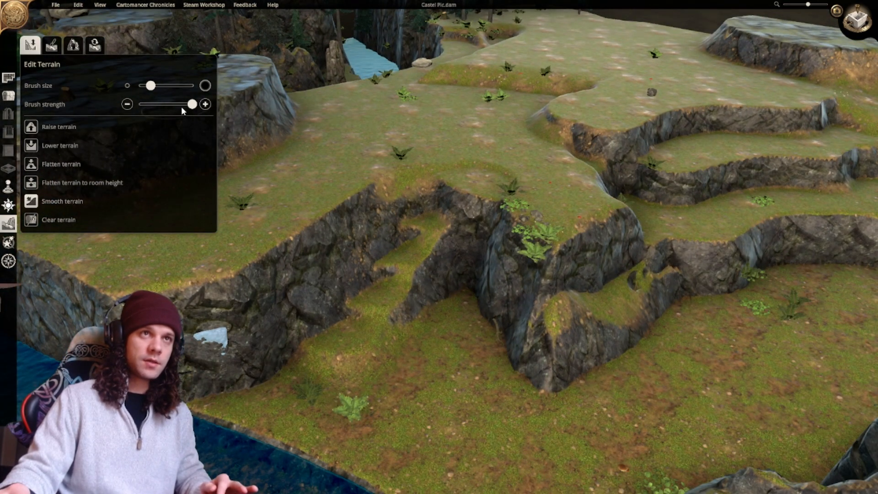
{"action": "mouse_move", "coordinate": [192, 104]}
{"action": "left_mouse_down"}
{"action": "mouse_move", "coordinate": [155, 104]}
{"action": "mouse_move", "coordinate": [140, 86]}
{"action": "left_mouse_up"}
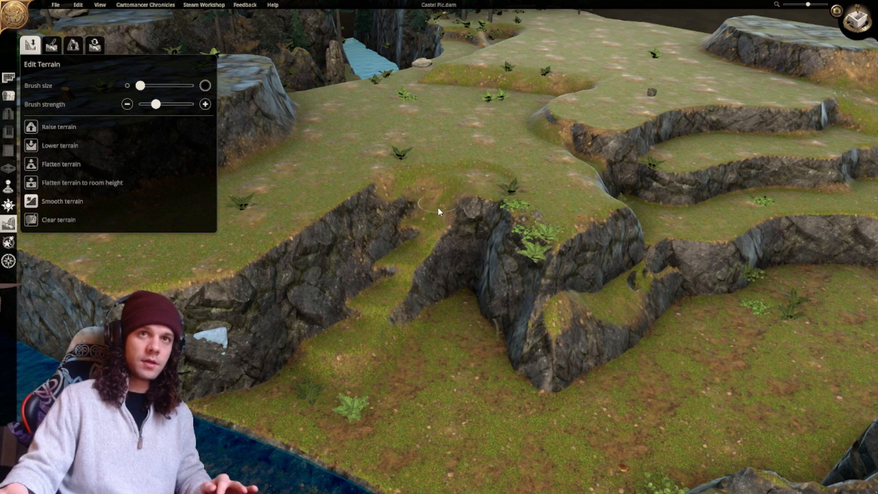
{"action": "mouse_move", "coordinate": [437, 207]}
{"action": "left_mouse_down"}
{"action": "mouse_move", "coordinate": [359, 313]}
{"action": "mouse_move", "coordinate": [366, 320]}
{"action": "mouse_move", "coordinate": [377, 297]}
{"action": "left_mouse_up"}
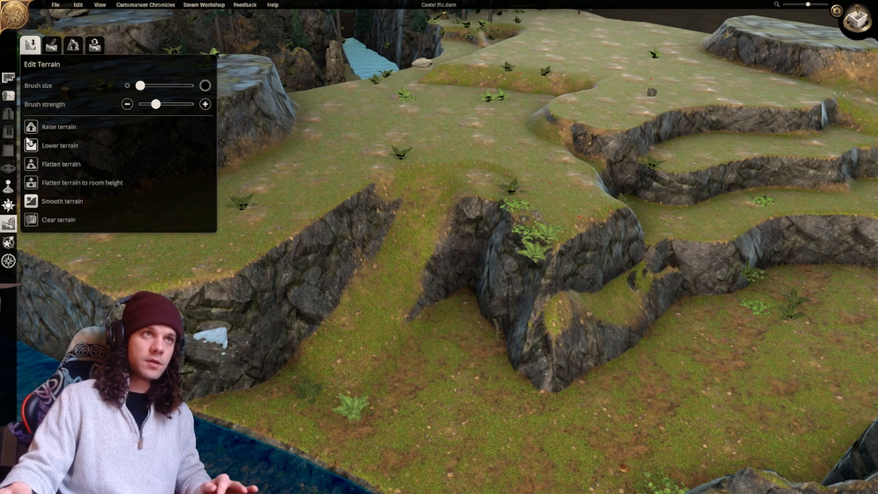
Flatten the inlet floor beside the foot of the ramp to sharpen the ramp's inner rock edge.
{"action": "left_click", "coordinate": [30, 164]}
{"action": "mouse_move", "coordinate": [428, 332]}
{"action": "left_mouse_down"}
{"action": "mouse_move", "coordinate": [442, 327]}
{"action": "mouse_move", "coordinate": [459, 289]}
{"action": "left_mouse_up"}
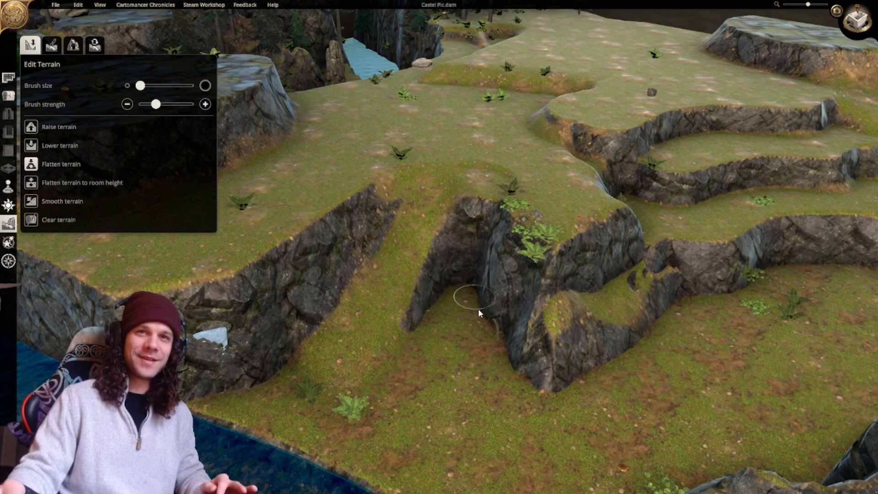
{"action": "mouse_move", "coordinate": [498, 343]}
{"action": "left_mouse_down"}
{"action": "mouse_move", "coordinate": [475, 278]}
{"action": "mouse_move", "coordinate": [478, 303]}
{"action": "mouse_move", "coordinate": [431, 336]}
{"action": "mouse_move", "coordinate": [431, 353]}
{"action": "left_mouse_up"}
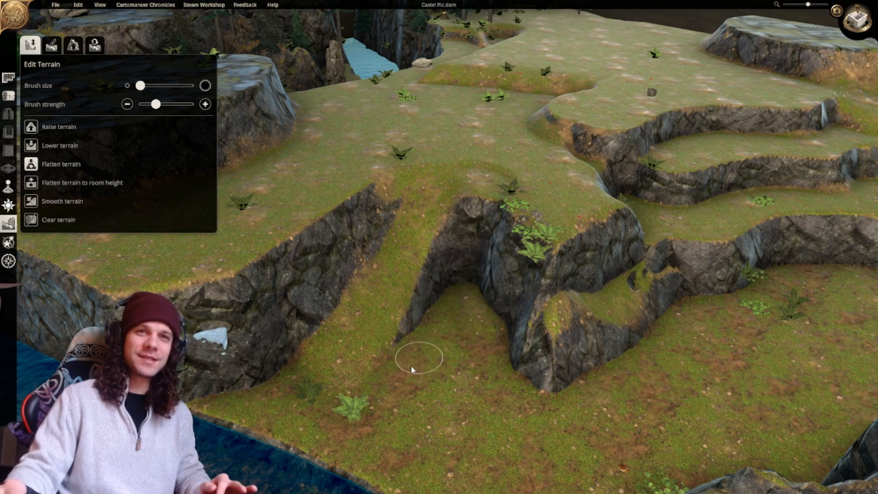
Level sections along the ramp and smooth them into one even, wider slope from the plateau to the inlet floor.
{"action": "middle_click_drag", "start_coordinate": [424, 392], "coordinate": [376, 382]}
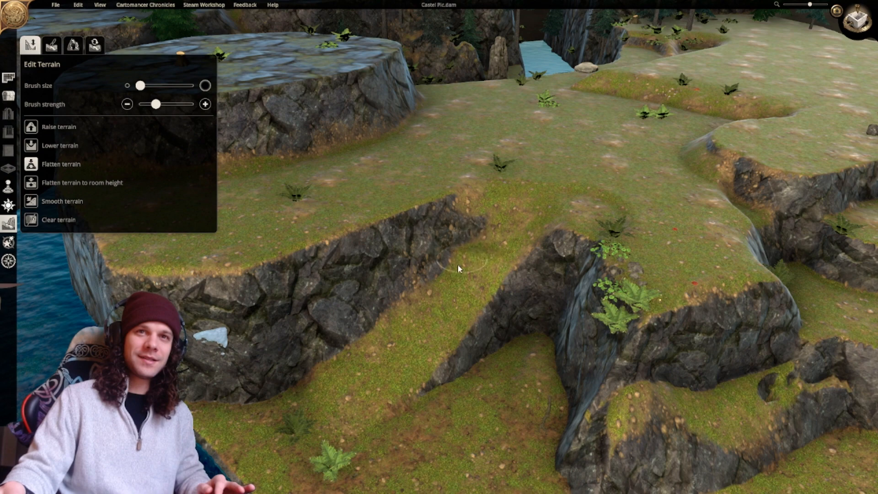
{"action": "mouse_move", "coordinate": [402, 318]}
{"action": "left_mouse_down"}
{"action": "mouse_move", "coordinate": [373, 333]}
{"action": "mouse_move", "coordinate": [306, 410]}
{"action": "left_mouse_up"}
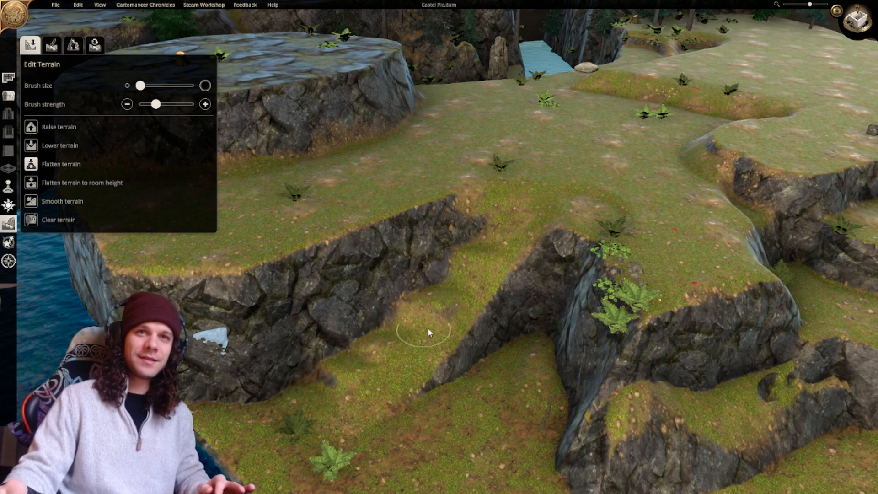
{"action": "mouse_move", "coordinate": [488, 224]}
{"action": "left_mouse_down"}
{"action": "mouse_move", "coordinate": [469, 272]}
{"action": "mouse_move", "coordinate": [417, 330]}
{"action": "left_mouse_up"}
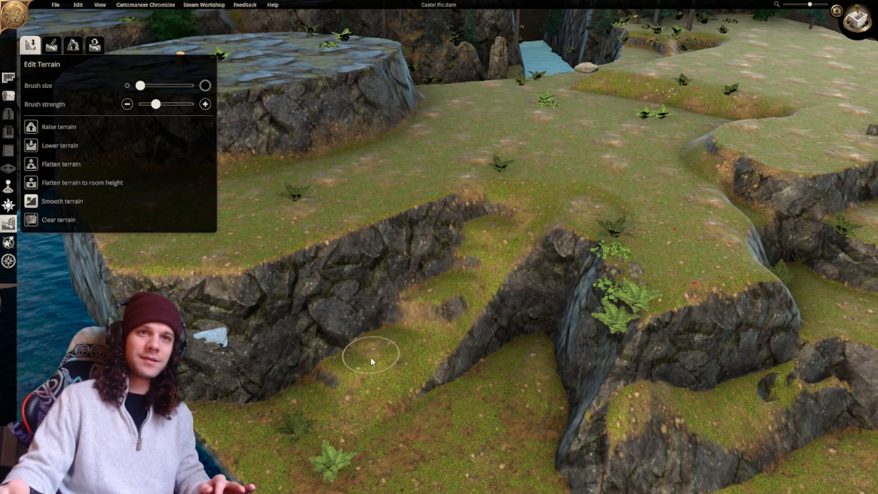
{"action": "mouse_move", "coordinate": [423, 362]}
{"action": "left_mouse_down"}
{"action": "mouse_move", "coordinate": [402, 370]}
{"action": "mouse_move", "coordinate": [462, 295]}
{"action": "mouse_move", "coordinate": [441, 300]}
{"action": "mouse_move", "coordinate": [495, 240]}
{"action": "mouse_move", "coordinate": [401, 338]}
{"action": "mouse_move", "coordinate": [512, 208]}
{"action": "mouse_move", "coordinate": [403, 329]}
{"action": "mouse_move", "coordinate": [440, 301]}
{"action": "left_mouse_up"}
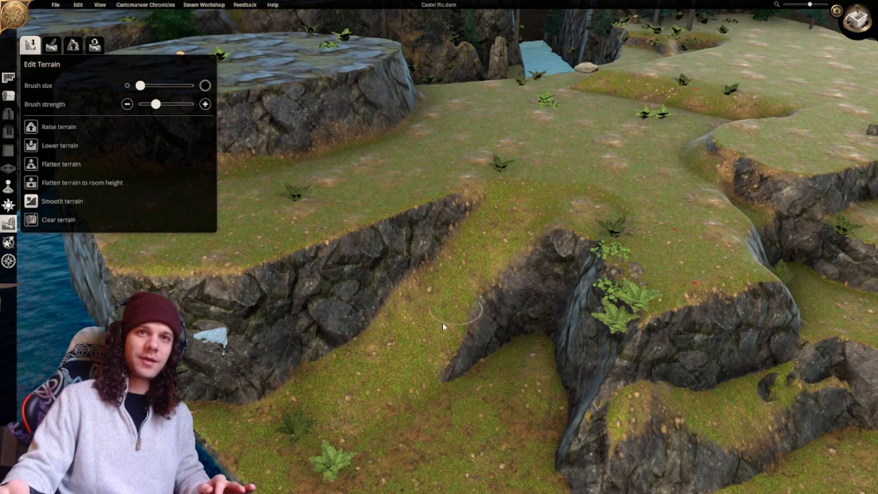
Rework the ramp's surface and edges with raise and lower terrain strokes, cutting it more distinctly between the cliff walls.
{"action": "left_click", "coordinate": [33, 146]}
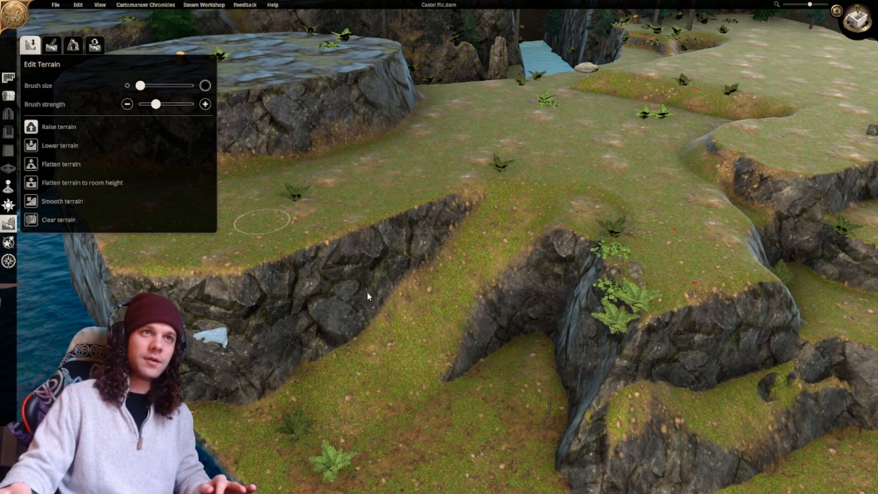
{"action": "mouse_move", "coordinate": [412, 376]}
{"action": "left_mouse_down"}
{"action": "mouse_move", "coordinate": [414, 383]}
{"action": "mouse_move", "coordinate": [434, 364]}
{"action": "left_mouse_up"}
{"action": "mouse_move", "coordinate": [491, 267]}
{"action": "left_mouse_down"}
{"action": "mouse_move", "coordinate": [513, 269]}
{"action": "mouse_move", "coordinate": [480, 294]}
{"action": "mouse_move", "coordinate": [523, 260]}
{"action": "mouse_move", "coordinate": [427, 318]}
{"action": "left_mouse_up"}
{"action": "mouse_move", "coordinate": [532, 240]}
{"action": "left_mouse_down"}
{"action": "mouse_move", "coordinate": [545, 247]}
{"action": "mouse_move", "coordinate": [537, 239]}
{"action": "left_mouse_up"}
{"action": "middle_click_drag", "start_coordinate": [467, 323], "coordinate": [543, 335]}
{"action": "scroll", "coordinate": [542, 335], "scroll_direction": "up", "scroll_amount": 2}
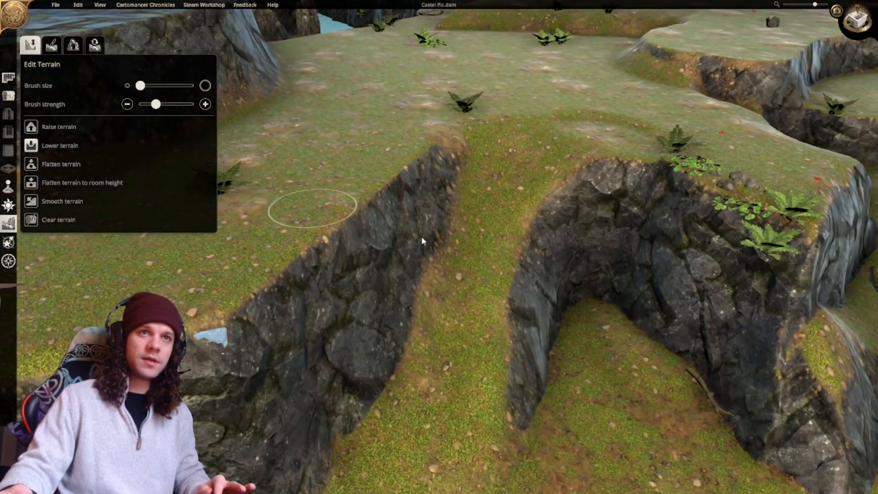
{"action": "left_click_drag", "start_coordinate": [459, 242], "coordinate": [409, 389]}
{"action": "mouse_move", "coordinate": [409, 389]}
{"action": "middle_mouse_down"}
{"action": "mouse_move", "coordinate": [393, 307]}
{"action": "mouse_move", "coordinate": [440, 298]}
{"action": "mouse_move", "coordinate": [431, 294]}
{"action": "middle_mouse_up"}
{"action": "scroll", "coordinate": [440, 298], "scroll_direction": "up", "scroll_amount": 1}
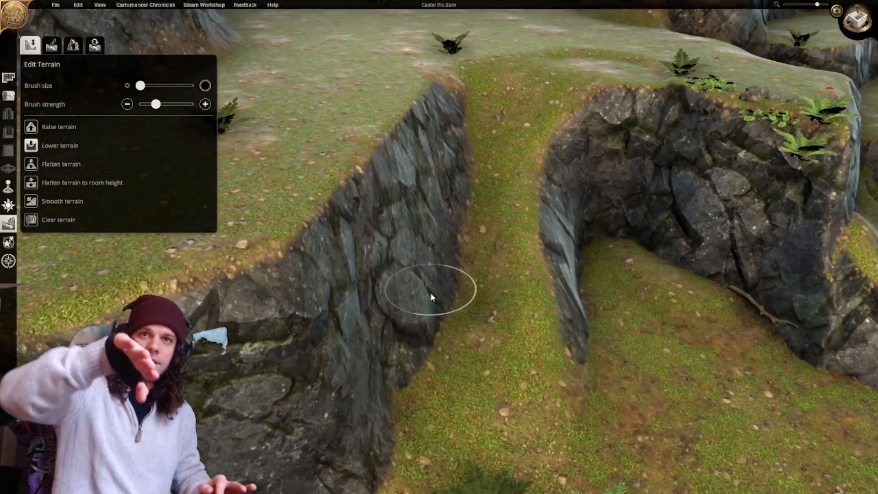
Examine the ramp, its flanking cliff walls and the inlet floor up close and from several angles.
{"action": "key", "text": "s"}
{"action": "mouse_move", "coordinate": [488, 294]}
{"action": "middle_mouse_down"}
{"action": "mouse_move", "coordinate": [571, 280]}
{"action": "mouse_move", "coordinate": [510, 253]}
{"action": "middle_mouse_up"}
{"action": "scroll", "coordinate": [510, 252], "scroll_direction": "up", "scroll_amount": 2}
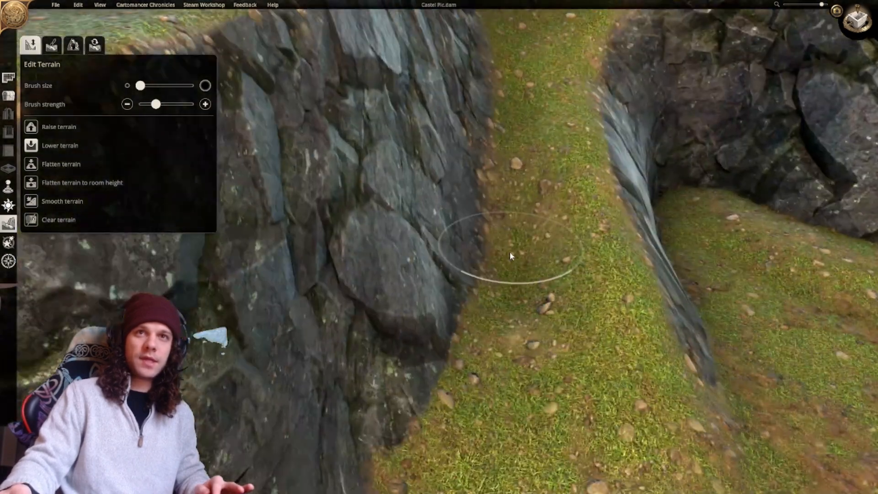
{"action": "key", "text": "s"}
{"action": "scroll", "coordinate": [594, 222], "scroll_direction": "down", "scroll_amount": 3}
{"action": "scroll", "coordinate": [564, 262], "scroll_direction": "down", "scroll_amount": 2}
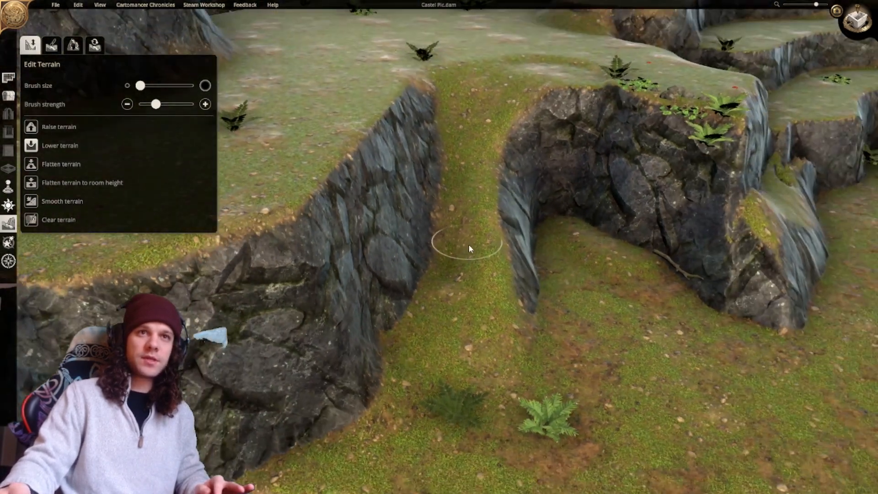
{"action": "scroll", "coordinate": [469, 244], "scroll_direction": "down", "scroll_amount": 1}
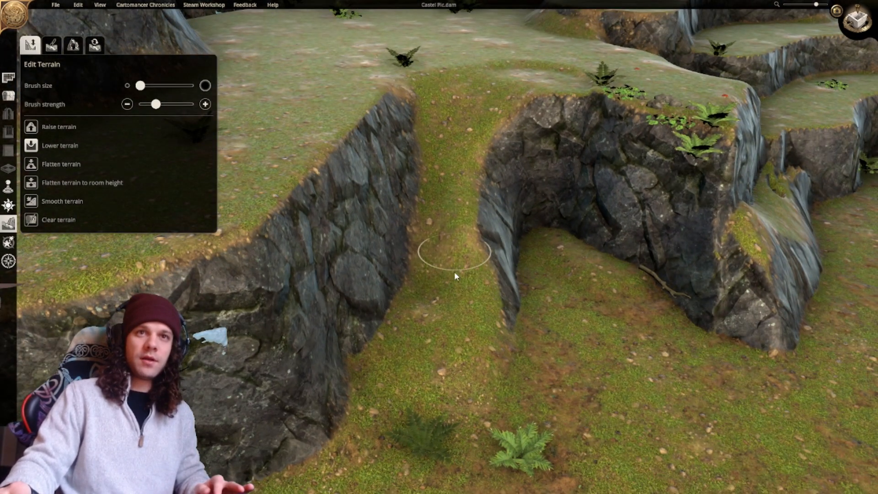
{"action": "mouse_move", "coordinate": [453, 319]}
{"action": "middle_mouse_down"}
{"action": "mouse_move", "coordinate": [298, 349]}
{"action": "mouse_move", "coordinate": [290, 330]}
{"action": "mouse_move", "coordinate": [449, 317]}
{"action": "middle_mouse_up"}
{"action": "right_click_drag", "start_coordinate": [446, 299], "coordinate": [423, 308]}
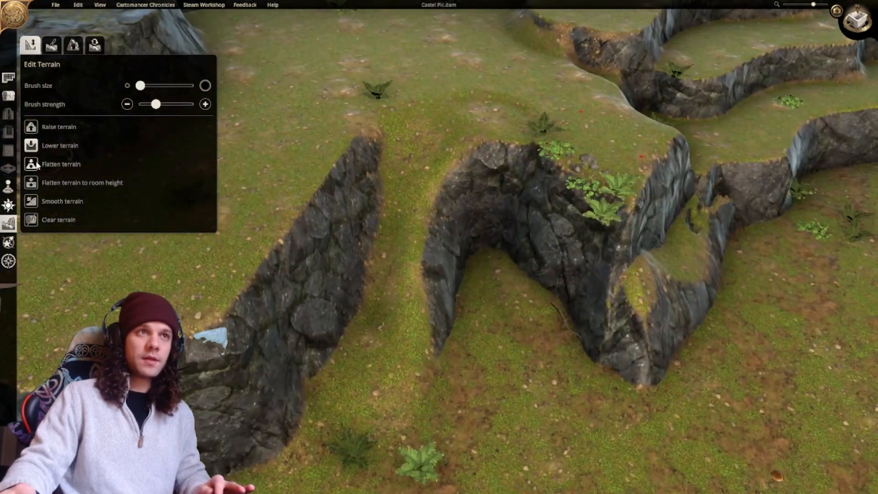
{"action": "left_click", "coordinate": [31, 127]}
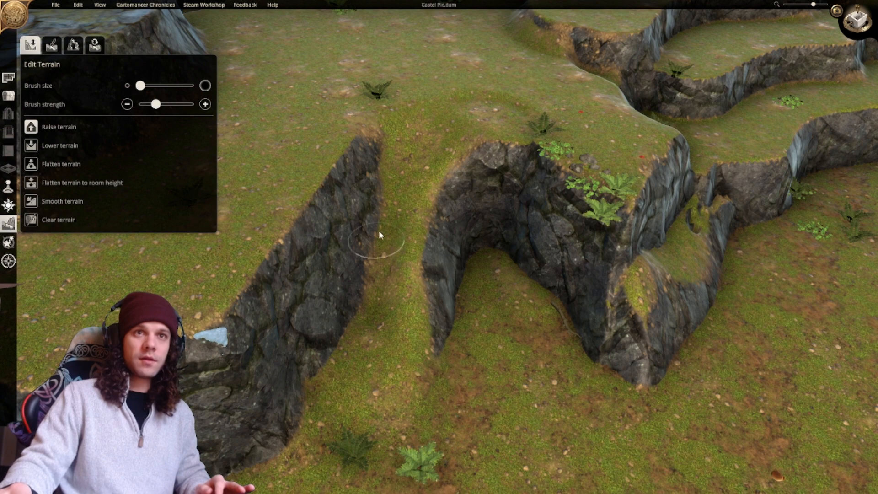
{"action": "middle_click_drag", "start_coordinate": [417, 333], "coordinate": [352, 241]}
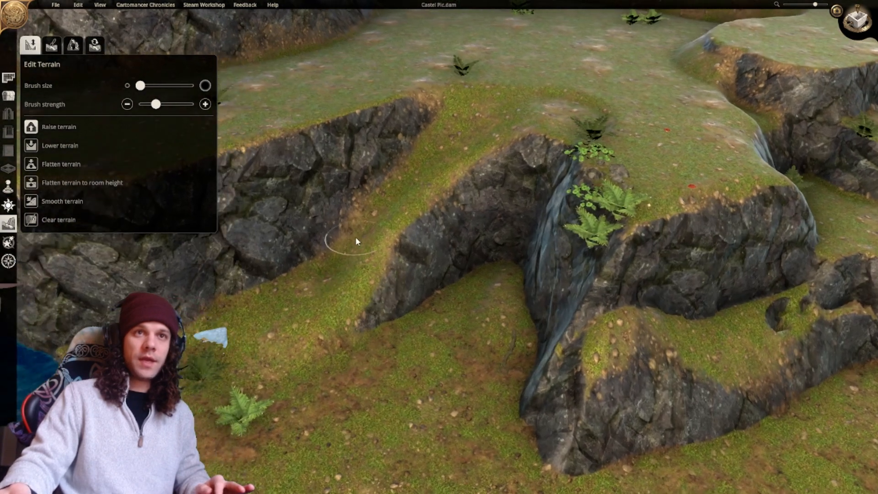
{"action": "mouse_move", "coordinate": [241, 360]}
{"action": "middle_mouse_down"}
{"action": "mouse_move", "coordinate": [342, 355]}
{"action": "mouse_move", "coordinate": [305, 356]}
{"action": "middle_mouse_up"}
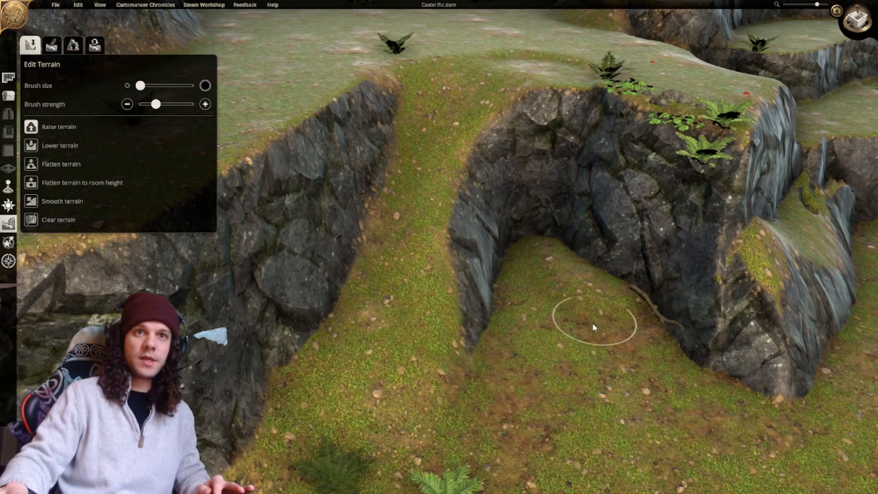
{"action": "middle_click_drag", "start_coordinate": [595, 320], "coordinate": [415, 289]}
{"action": "scroll", "coordinate": [415, 289], "scroll_direction": "down", "scroll_amount": 3}
{"action": "scroll", "coordinate": [419, 304], "scroll_direction": "up", "scroll_amount": 1}
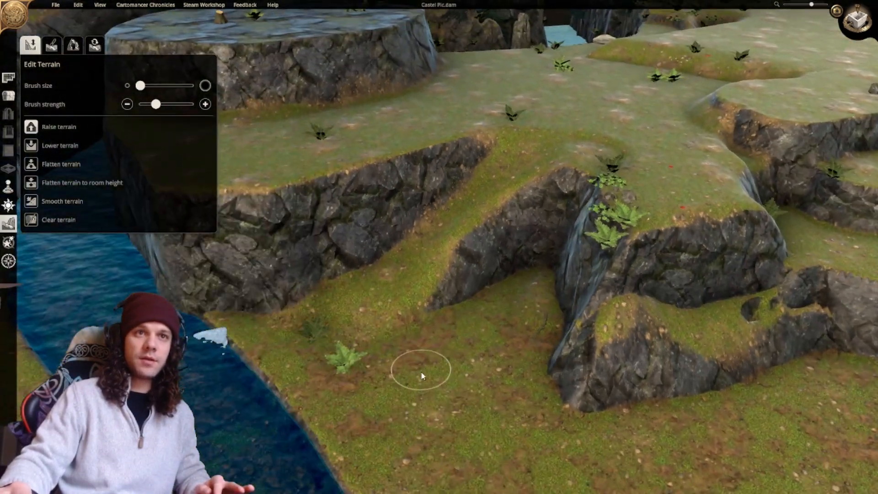
Paint a brown dirt path down the ramp from the plateau to the inlet floor in the top-down view.
{"action": "left_click", "coordinate": [37, 206]}
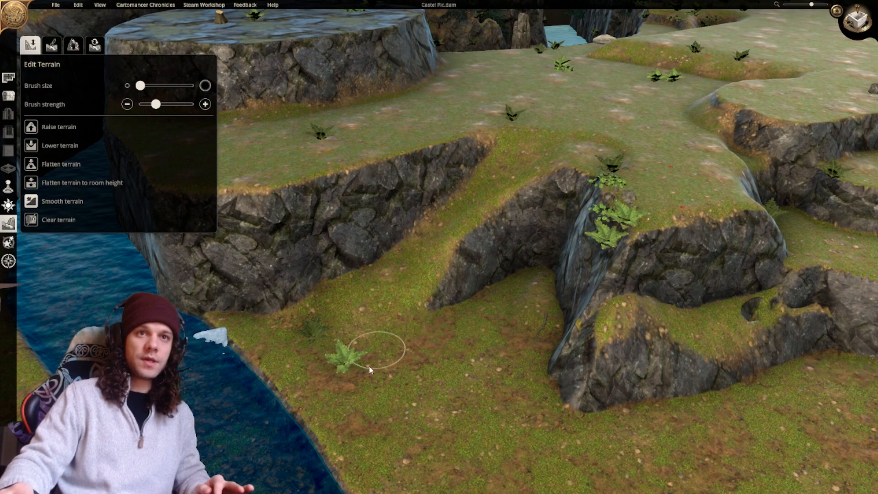
{"action": "key", "text": "d"}
{"action": "left_click", "coordinate": [858, 20]}
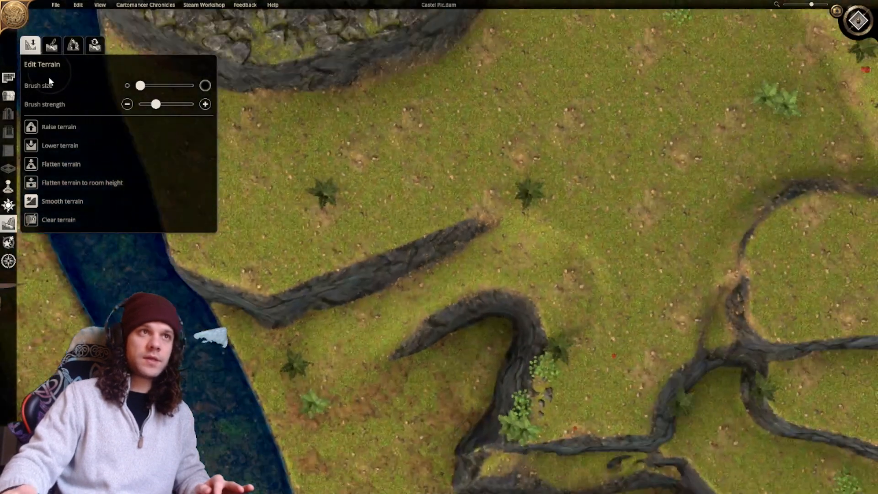
{"action": "left_click", "coordinate": [51, 44]}
{"action": "left_click", "coordinate": [114, 153]}
{"action": "key", "text": "s"}
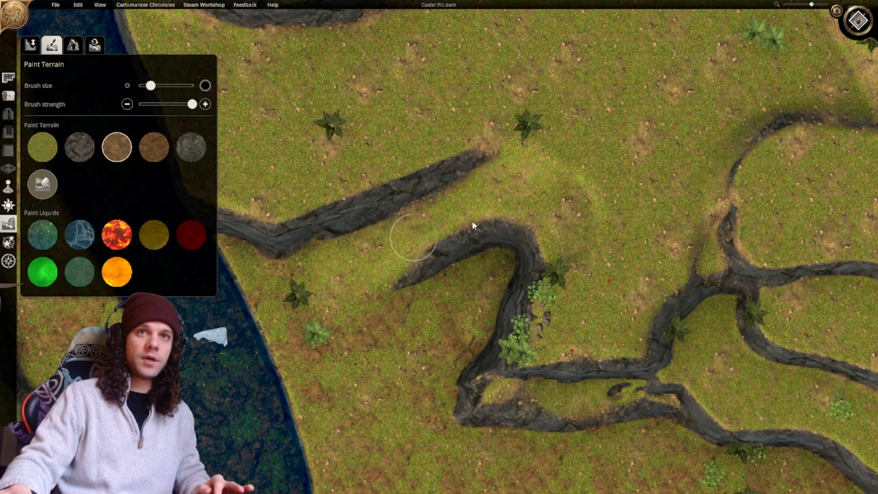
{"action": "left_click", "coordinate": [516, 180]}
{"action": "mouse_move", "coordinate": [509, 189]}
{"action": "left_mouse_down"}
{"action": "mouse_move", "coordinate": [439, 213]}
{"action": "mouse_move", "coordinate": [356, 270]}
{"action": "left_mouse_up"}
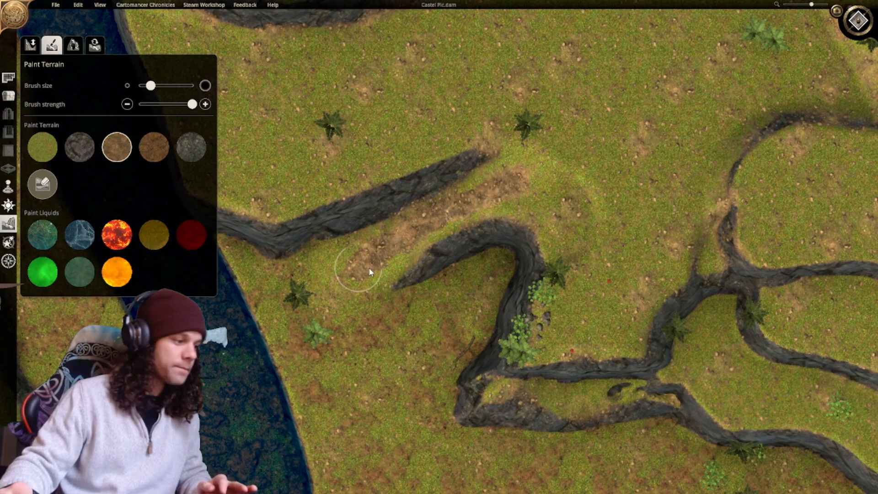
{"action": "middle_click_drag", "start_coordinate": [414, 361], "coordinate": [424, 291]}
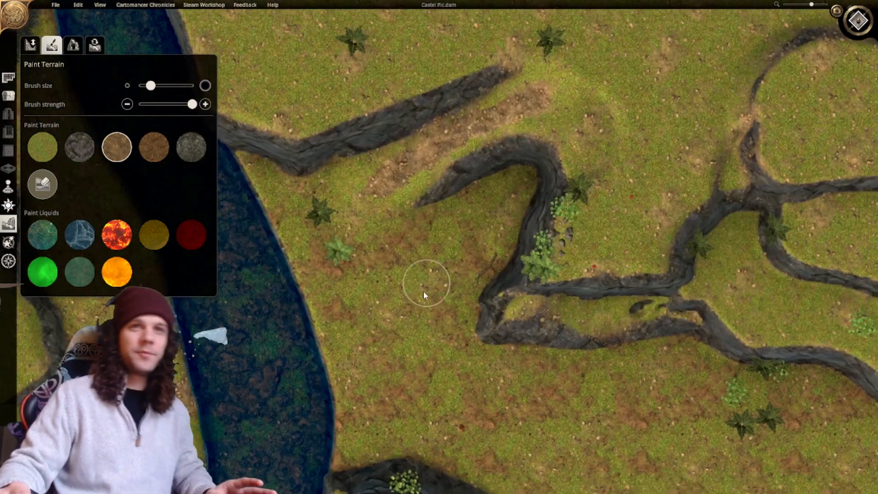
Extend the brown dirt path from the foot of the ramp across the grass towards the riverbank.
{"action": "scroll", "coordinate": [425, 320], "scroll_direction": "down", "scroll_amount": 3}
{"action": "middle_click_drag", "start_coordinate": [426, 347], "coordinate": [410, 335]}
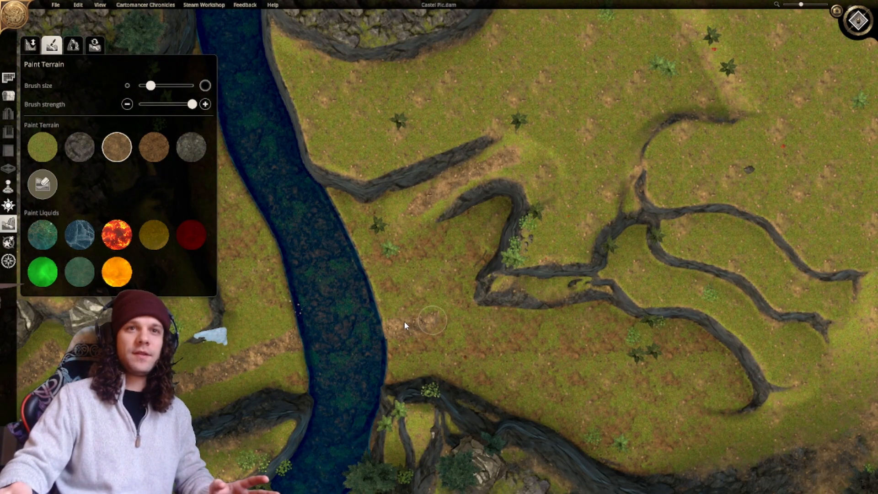
{"action": "mouse_move", "coordinate": [425, 320]}
{"action": "left_mouse_down"}
{"action": "mouse_move", "coordinate": [403, 223]}
{"action": "mouse_move", "coordinate": [407, 230]}
{"action": "mouse_move", "coordinate": [425, 211]}
{"action": "mouse_move", "coordinate": [400, 227]}
{"action": "mouse_move", "coordinate": [399, 217]}
{"action": "mouse_move", "coordinate": [482, 180]}
{"action": "mouse_move", "coordinate": [412, 221]}
{"action": "mouse_move", "coordinate": [427, 222]}
{"action": "left_mouse_up"}
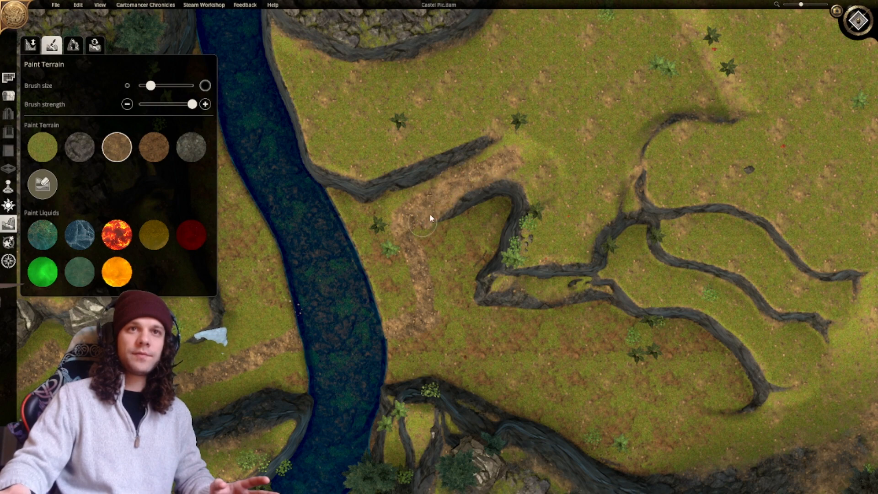
{"action": "mouse_move", "coordinate": [428, 275]}
{"action": "left_mouse_down"}
{"action": "mouse_move", "coordinate": [431, 314]}
{"action": "mouse_move", "coordinate": [451, 349]}
{"action": "left_mouse_up"}
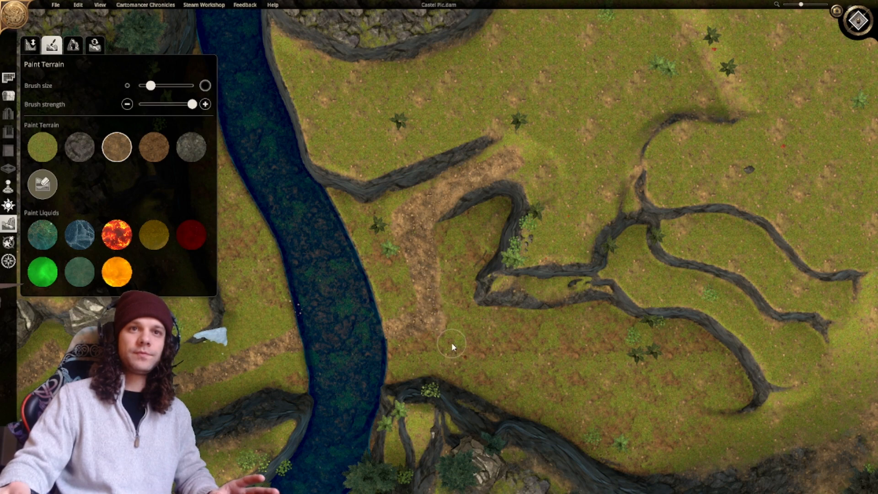
Cover the full width of the ramp with brown dirt and erase the overspill in the grassy hollow below the curved cliff.
{"action": "scroll", "coordinate": [439, 285], "scroll_direction": "up", "scroll_amount": 2}
{"action": "right_click_drag", "start_coordinate": [439, 281], "coordinate": [430, 309]}
{"action": "middle_click_drag", "start_coordinate": [420, 200], "coordinate": [414, 259]}
{"action": "mouse_move", "coordinate": [537, 158]}
{"action": "left_mouse_down"}
{"action": "mouse_move", "coordinate": [444, 198]}
{"action": "mouse_move", "coordinate": [387, 236]}
{"action": "left_mouse_up"}
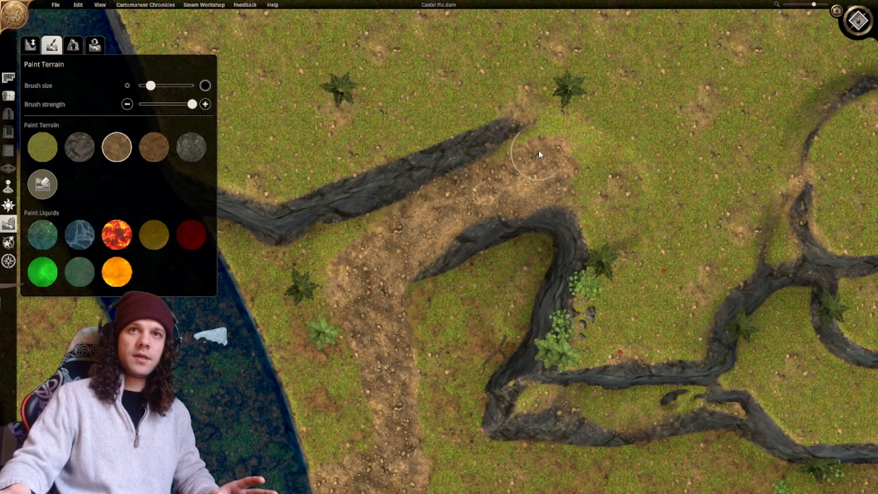
{"action": "mouse_move", "coordinate": [539, 155]}
{"action": "left_mouse_down"}
{"action": "mouse_move", "coordinate": [492, 241]}
{"action": "mouse_move", "coordinate": [465, 259]}
{"action": "mouse_move", "coordinate": [541, 223]}
{"action": "left_mouse_up"}
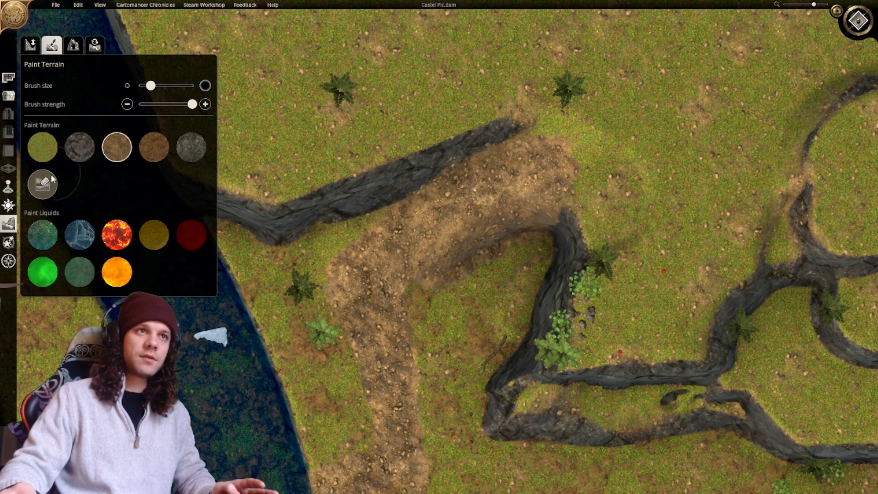
{"action": "left_click", "coordinate": [42, 184]}
{"action": "mouse_move", "coordinate": [508, 274]}
{"action": "left_mouse_down"}
{"action": "mouse_move", "coordinate": [483, 263]}
{"action": "mouse_move", "coordinate": [450, 298]}
{"action": "mouse_move", "coordinate": [490, 266]}
{"action": "mouse_move", "coordinate": [518, 261]}
{"action": "mouse_move", "coordinate": [497, 260]}
{"action": "mouse_move", "coordinate": [551, 241]}
{"action": "mouse_move", "coordinate": [486, 273]}
{"action": "left_mouse_up"}
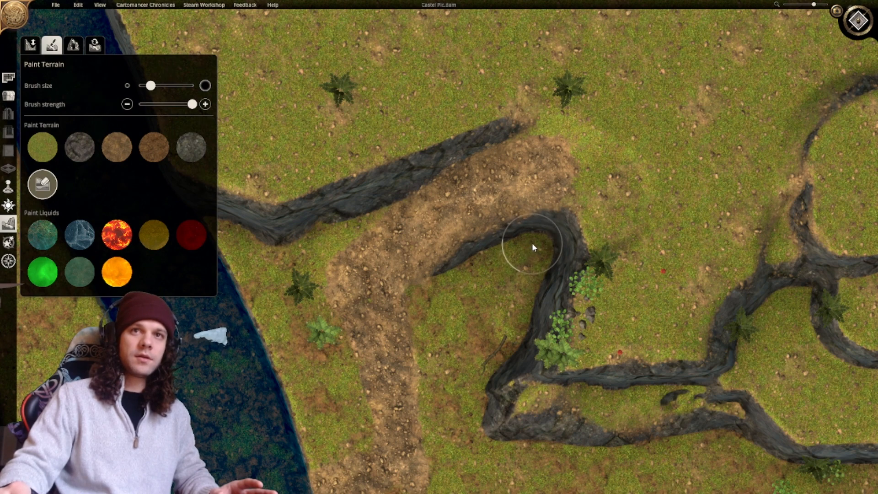
Reduce the brush size and erase the dirt along the ramp's edge beside the straight cliff wall up to the plateau.
{"action": "scroll", "coordinate": [485, 279], "scroll_direction": "up", "scroll_amount": 5}
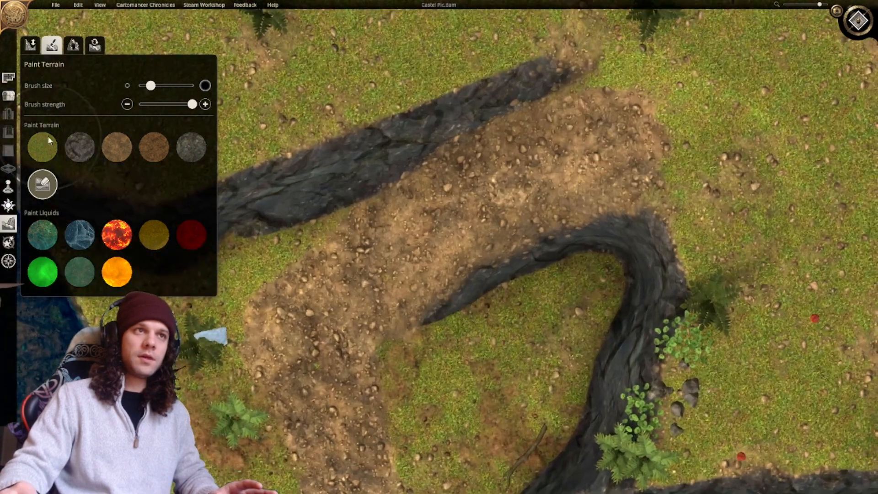
{"action": "left_click", "coordinate": [47, 141]}
{"action": "left_click_drag", "start_coordinate": [151, 86], "coordinate": [140, 87]}
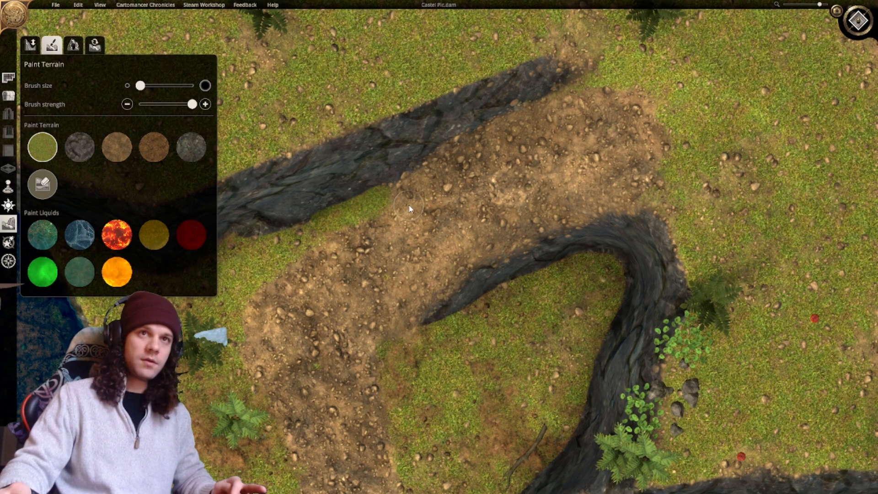
{"action": "key", "text": "ctrl+z"}
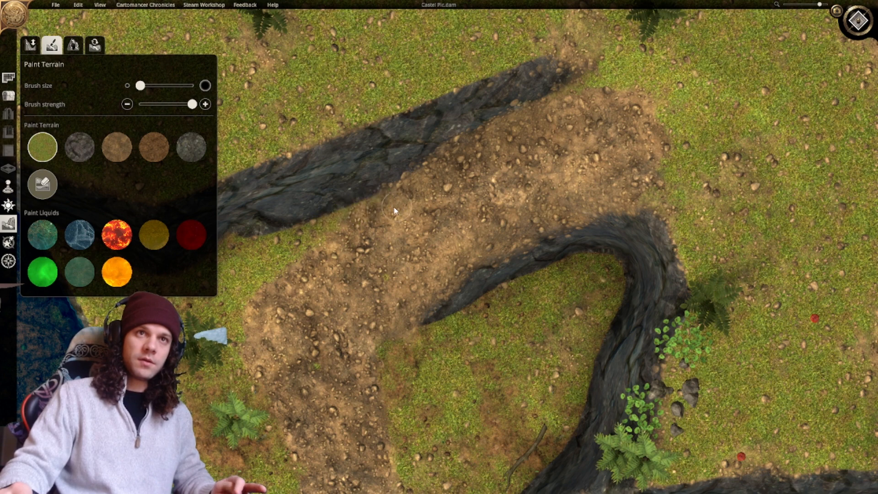
{"action": "left_click", "coordinate": [44, 184]}
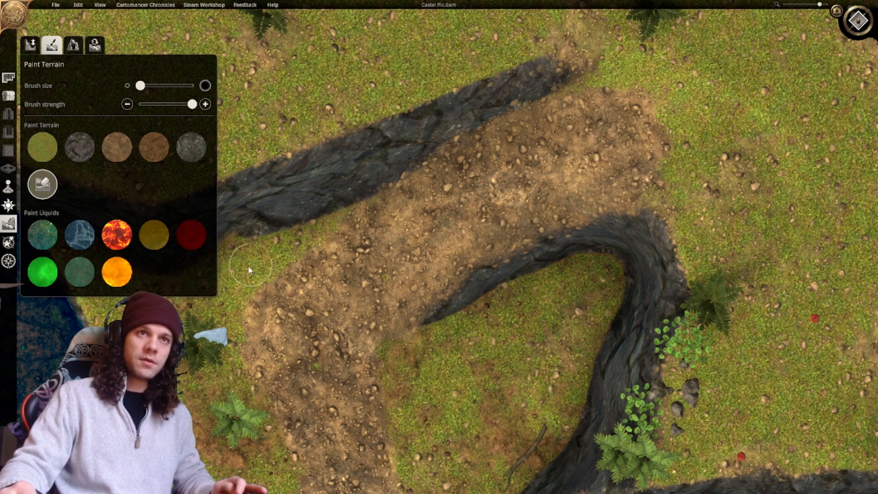
{"action": "left_click_drag", "start_coordinate": [362, 218], "coordinate": [390, 207]}
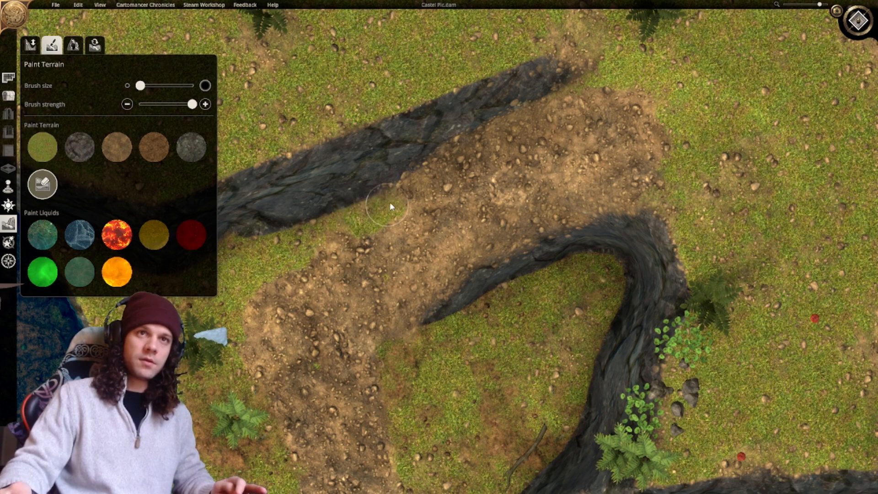
{"action": "left_click_drag", "start_coordinate": [431, 182], "coordinate": [588, 90]}
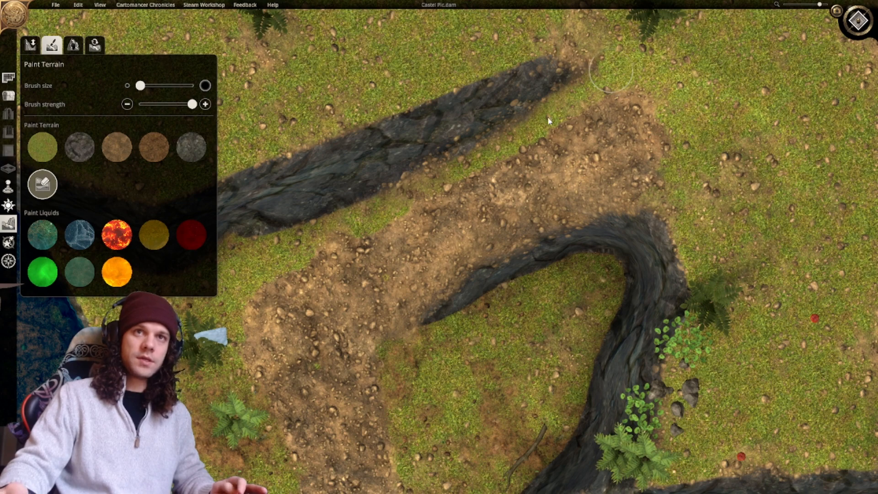
{"action": "right_click_drag", "start_coordinate": [304, 224], "coordinate": [496, 143]}
{"action": "mouse_move", "coordinate": [438, 198]}
{"action": "left_mouse_down"}
{"action": "mouse_move", "coordinate": [447, 210]}
{"action": "mouse_move", "coordinate": [429, 293]}
{"action": "mouse_move", "coordinate": [461, 188]}
{"action": "left_mouse_up"}
Trim the lower path's edge facing away from the river with green grass paint.
{"action": "mouse_move", "coordinate": [587, 317]}
{"action": "right_mouse_down"}
{"action": "mouse_move", "coordinate": [570, 233]}
{"action": "mouse_move", "coordinate": [458, 226]}
{"action": "right_mouse_up"}
{"action": "scroll", "coordinate": [570, 233], "scroll_direction": "down", "scroll_amount": 2}
{"action": "left_click", "coordinate": [116, 146]}
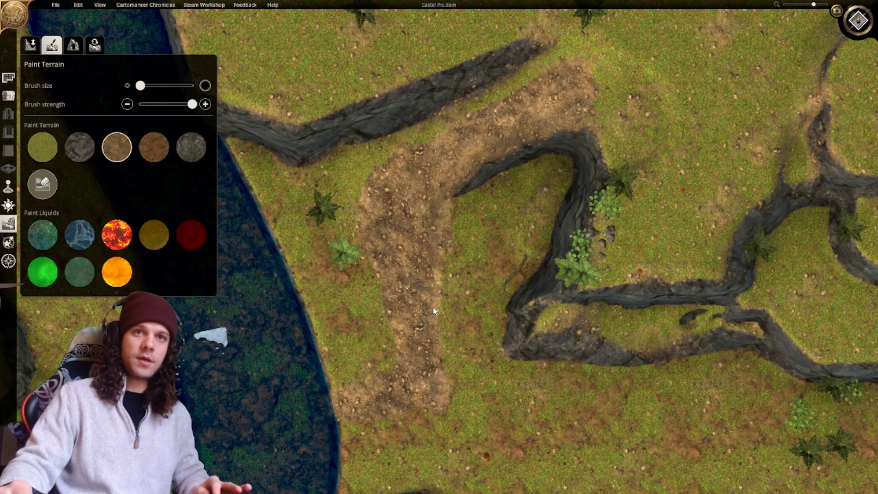
{"action": "right_click_drag", "start_coordinate": [434, 311], "coordinate": [430, 266]}
{"action": "left_click", "coordinate": [42, 148]}
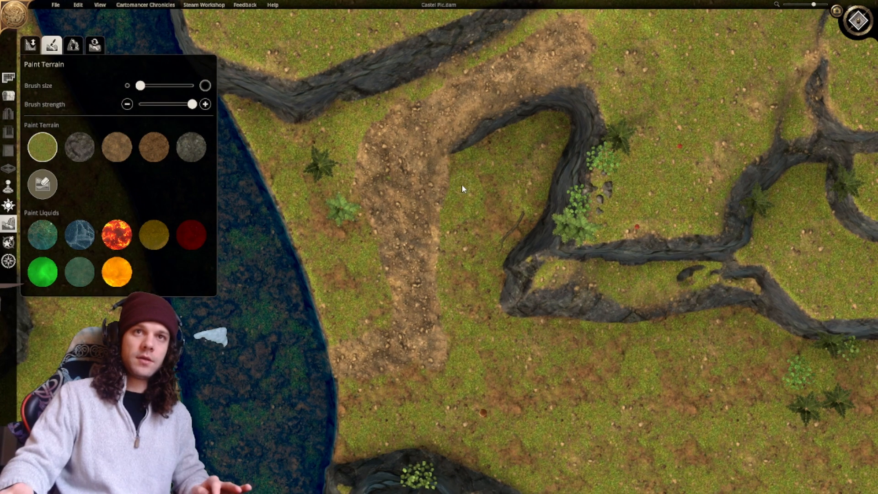
{"action": "left_click", "coordinate": [428, 220]}
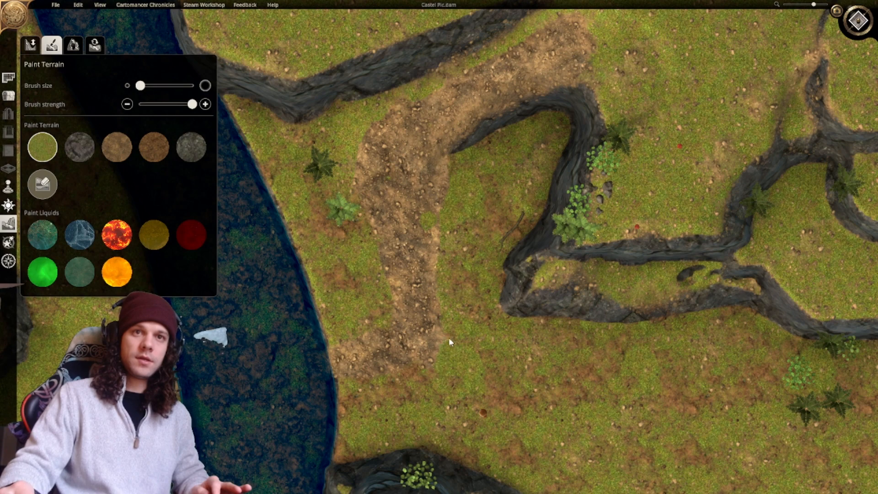
Paint brown dirt over the grass strip between the ramp and the tall cliff wall in the 3D view.
{"action": "scroll", "coordinate": [452, 358], "scroll_direction": "down", "scroll_amount": 4}
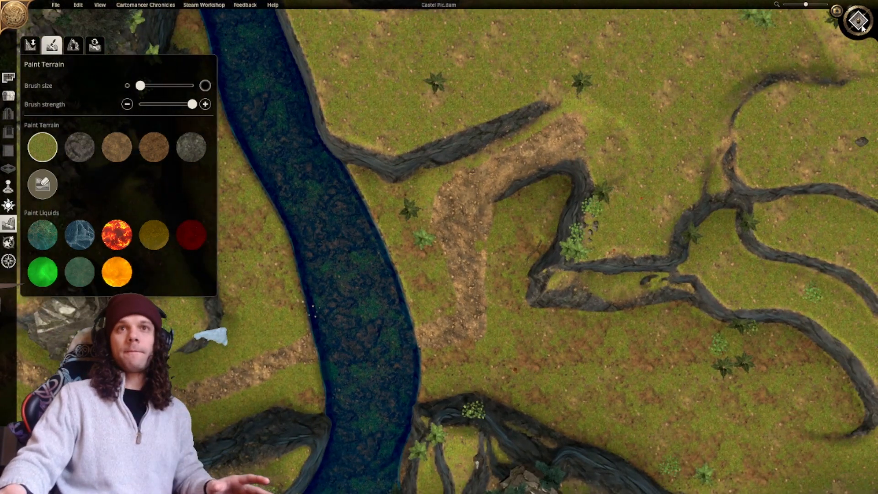
{"action": "scroll", "coordinate": [406, 336], "scroll_direction": "up", "scroll_amount": 6}
{"action": "scroll", "coordinate": [569, 166], "scroll_direction": "down", "scroll_amount": 2}
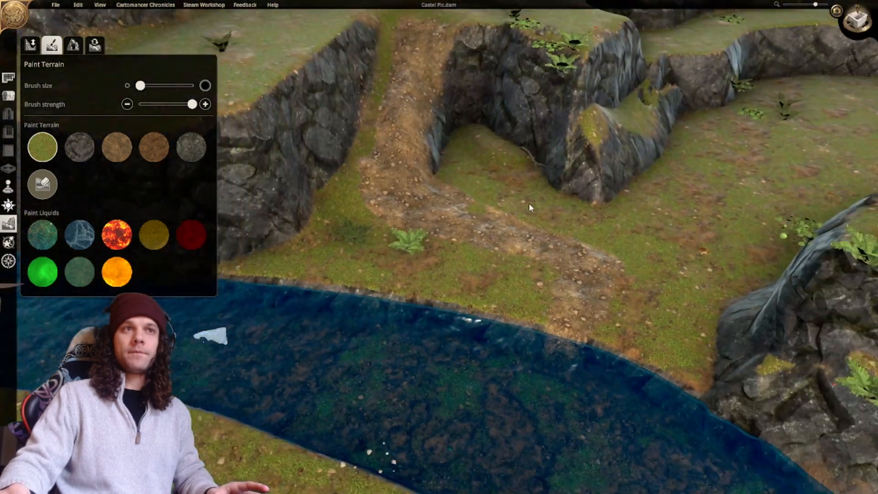
{"action": "left_click", "coordinate": [118, 149]}
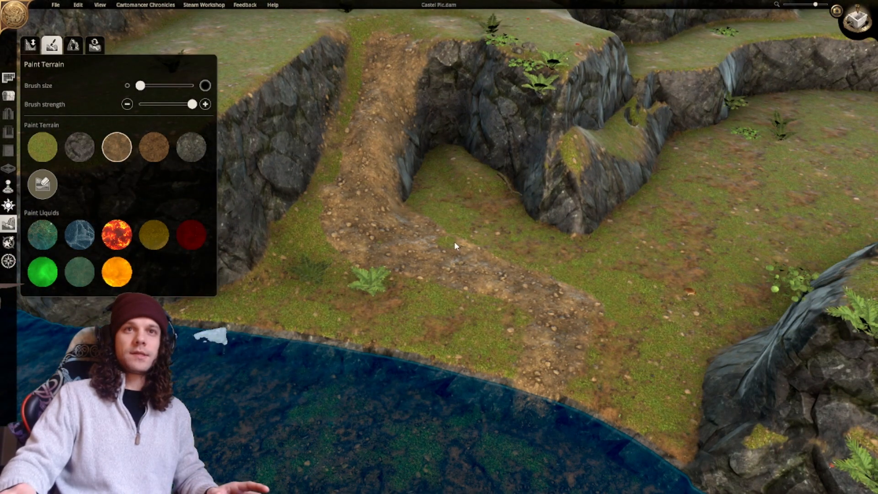
{"action": "scroll", "coordinate": [447, 244], "scroll_direction": "down", "scroll_amount": 2}
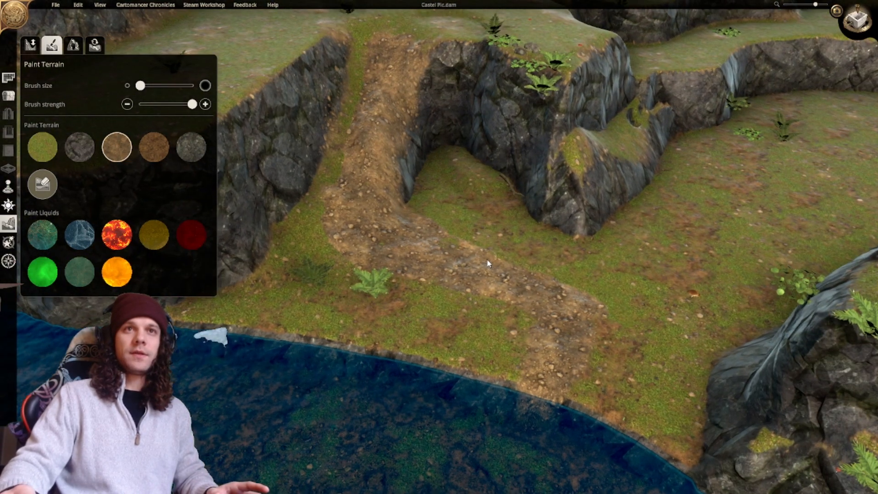
{"action": "scroll", "coordinate": [570, 290], "scroll_direction": "up", "scroll_amount": 5}
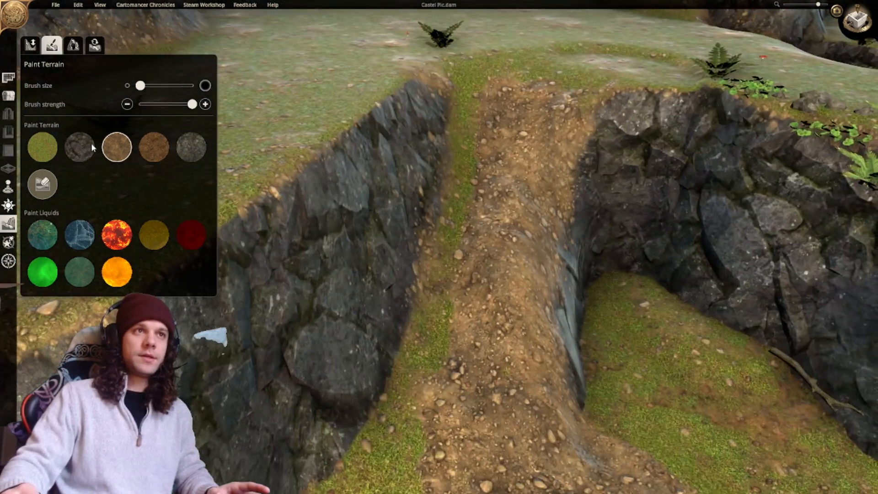
{"action": "left_click", "coordinate": [116, 151]}
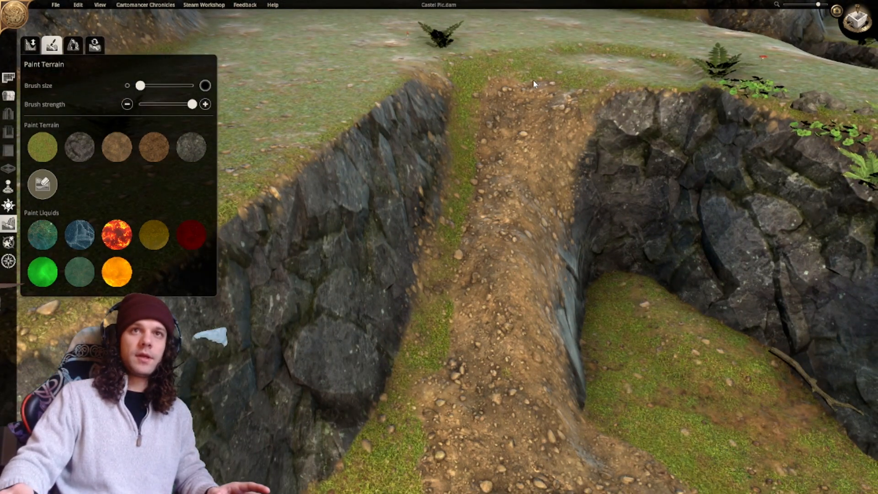
{"action": "left_click", "coordinate": [117, 147]}
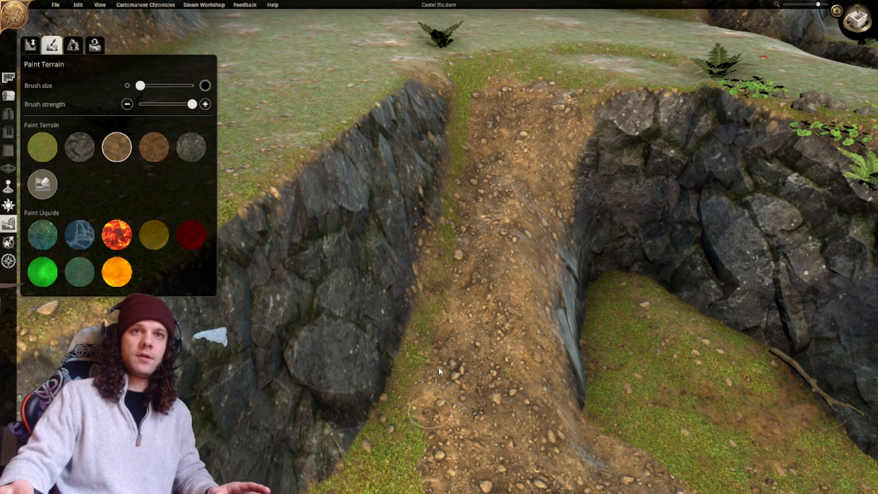
{"action": "middle_click_drag", "start_coordinate": [455, 285], "coordinate": [462, 237]}
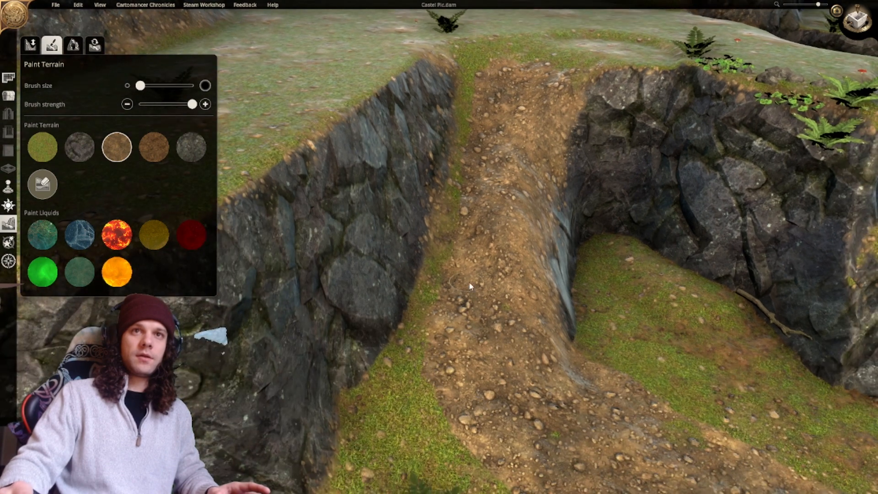
{"action": "scroll", "coordinate": [471, 286], "scroll_direction": "up", "scroll_amount": 2}
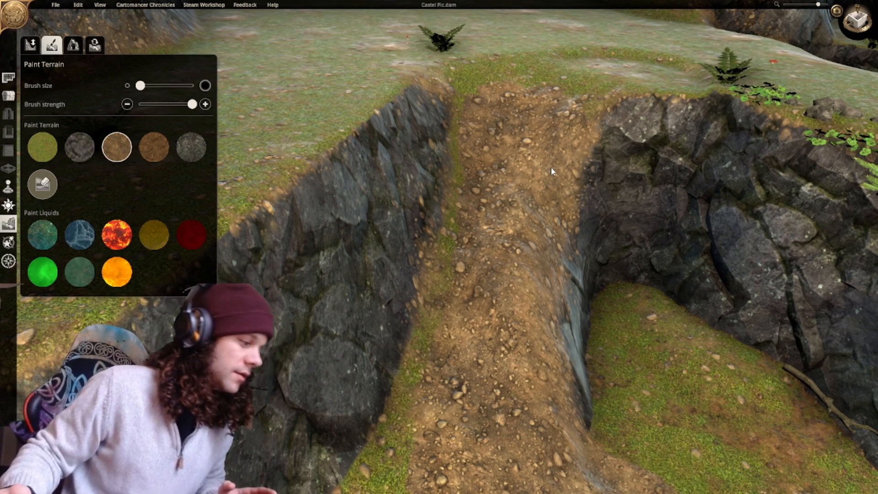
Examine the painted ramp, the surrounding terraces and the river valley from farther away.
{"action": "scroll", "coordinate": [578, 256], "scroll_direction": "down", "scroll_amount": 6}
{"action": "middle_click_drag", "start_coordinate": [567, 240], "coordinate": [420, 265]}
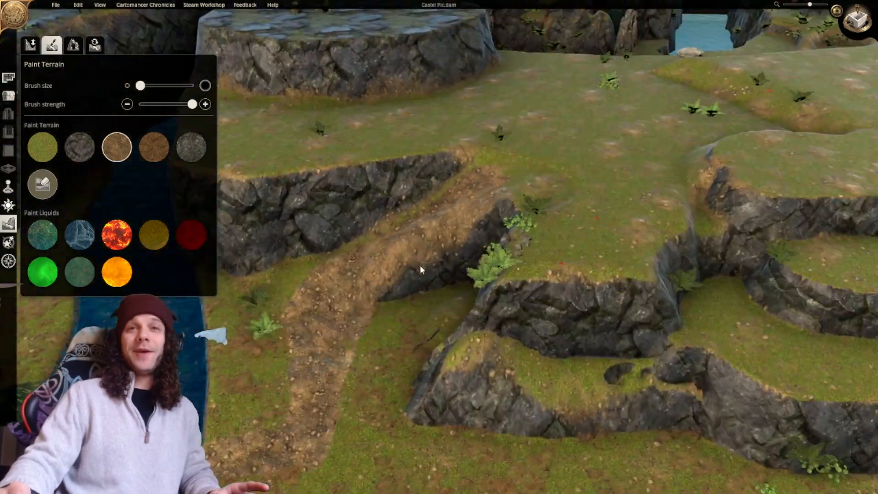
{"action": "right_click_drag", "start_coordinate": [420, 265], "coordinate": [676, 199]}
{"action": "scroll", "coordinate": [504, 204], "scroll_direction": "down", "scroll_amount": 4}
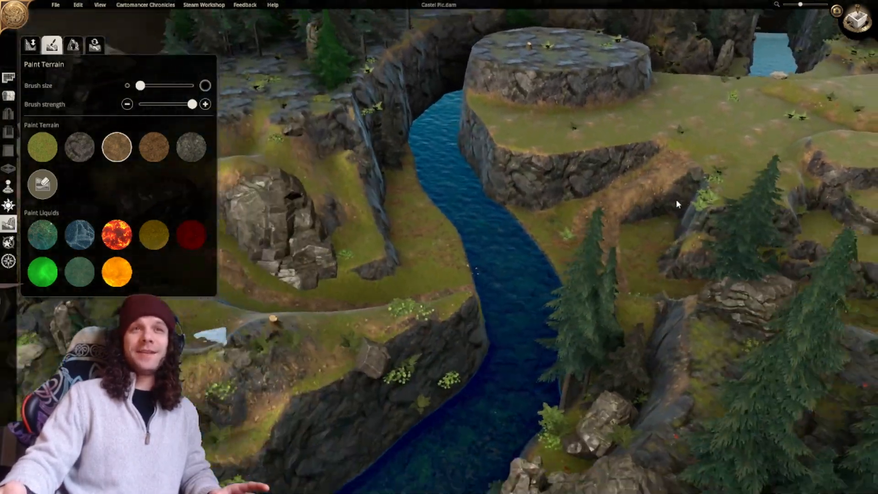
{"action": "mouse_move", "coordinate": [676, 198]}
{"action": "middle_mouse_down"}
{"action": "mouse_move", "coordinate": [358, 234]}
{"action": "mouse_move", "coordinate": [434, 215]}
{"action": "mouse_move", "coordinate": [453, 253]}
{"action": "mouse_move", "coordinate": [245, 298]}
{"action": "mouse_move", "coordinate": [399, 294]}
{"action": "mouse_move", "coordinate": [379, 274]}
{"action": "mouse_move", "coordinate": [508, 261]}
{"action": "mouse_move", "coordinate": [323, 249]}
{"action": "mouse_move", "coordinate": [520, 275]}
{"action": "mouse_move", "coordinate": [375, 268]}
{"action": "mouse_move", "coordinate": [407, 268]}
{"action": "mouse_move", "coordinate": [564, 345]}
{"action": "mouse_move", "coordinate": [403, 366]}
{"action": "mouse_move", "coordinate": [419, 263]}
{"action": "mouse_move", "coordinate": [438, 286]}
{"action": "mouse_move", "coordinate": [411, 345]}
{"action": "mouse_move", "coordinate": [457, 281]}
{"action": "mouse_move", "coordinate": [509, 355]}
{"action": "mouse_move", "coordinate": [369, 279]}
{"action": "mouse_move", "coordinate": [405, 235]}
{"action": "mouse_move", "coordinate": [441, 225]}
{"action": "mouse_move", "coordinate": [468, 202]}
{"action": "mouse_move", "coordinate": [384, 224]}
{"action": "middle_mouse_up"}
{"action": "scroll", "coordinate": [435, 215], "scroll_direction": "down", "scroll_amount": 2}
{"action": "scroll", "coordinate": [403, 366], "scroll_direction": "down", "scroll_amount": 1}
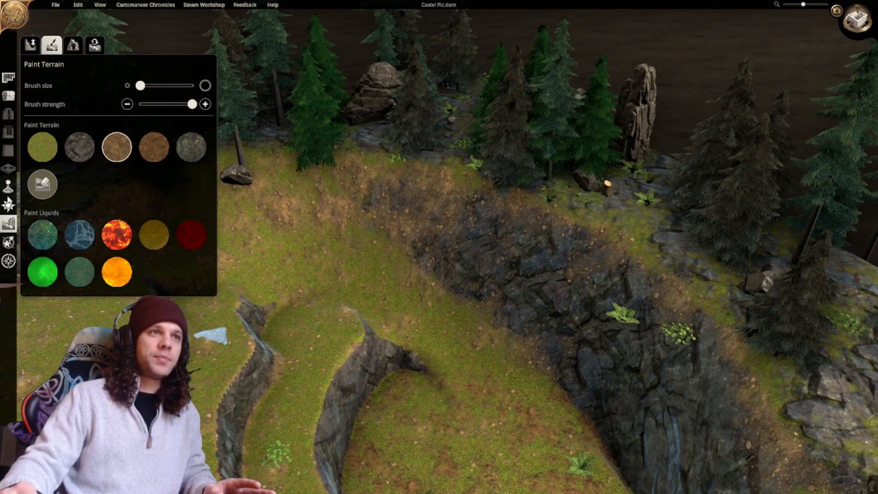
Flatten ledges into the slope between the terraces and the dark cliff, and smooth them into a gentler grassy hillside.
{"action": "left_click", "coordinate": [36, 50]}
{"action": "left_click", "coordinate": [31, 164]}
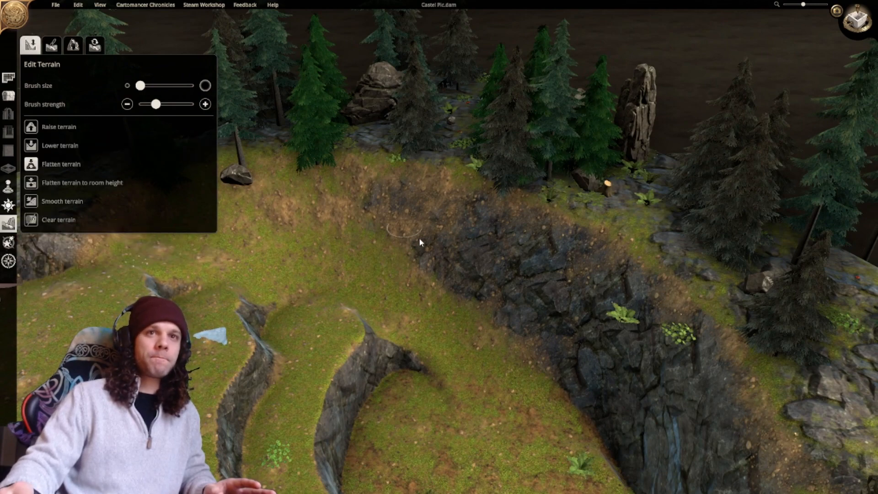
{"action": "mouse_move", "coordinate": [360, 245]}
{"action": "left_mouse_down"}
{"action": "mouse_move", "coordinate": [438, 222]}
{"action": "mouse_move", "coordinate": [468, 240]}
{"action": "mouse_move", "coordinate": [439, 298]}
{"action": "mouse_move", "coordinate": [496, 294]}
{"action": "mouse_move", "coordinate": [471, 270]}
{"action": "left_mouse_up"}
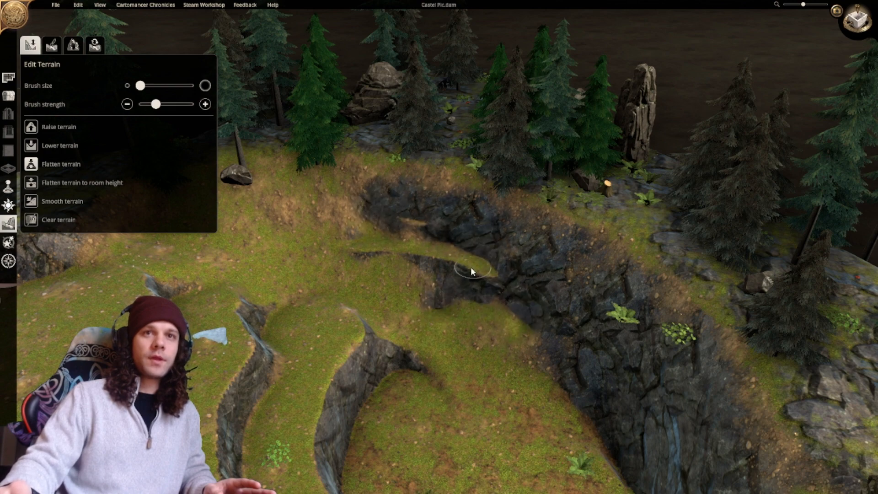
{"action": "mouse_move", "coordinate": [515, 314]}
{"action": "left_mouse_down"}
{"action": "mouse_move", "coordinate": [542, 326]}
{"action": "mouse_move", "coordinate": [413, 247]}
{"action": "left_mouse_up"}
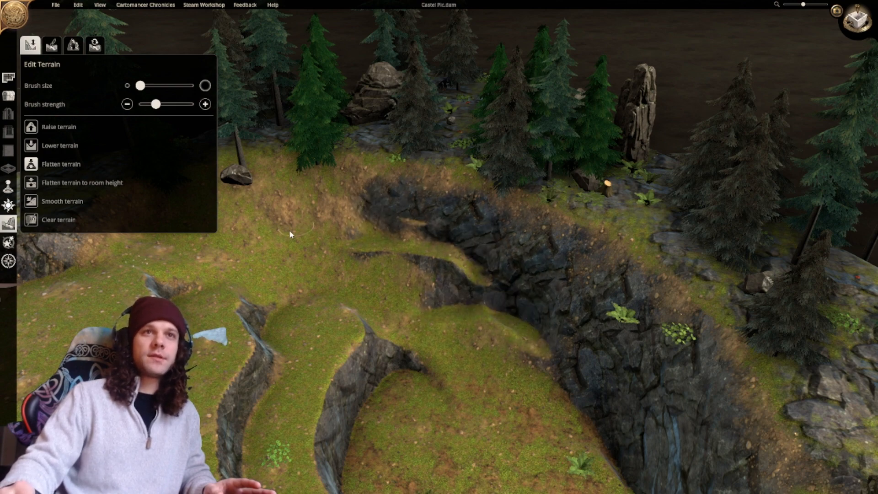
{"action": "mouse_move", "coordinate": [290, 234]}
{"action": "left_mouse_down"}
{"action": "mouse_move", "coordinate": [346, 210]}
{"action": "mouse_move", "coordinate": [431, 216]}
{"action": "mouse_move", "coordinate": [394, 238]}
{"action": "mouse_move", "coordinate": [425, 254]}
{"action": "left_mouse_up"}
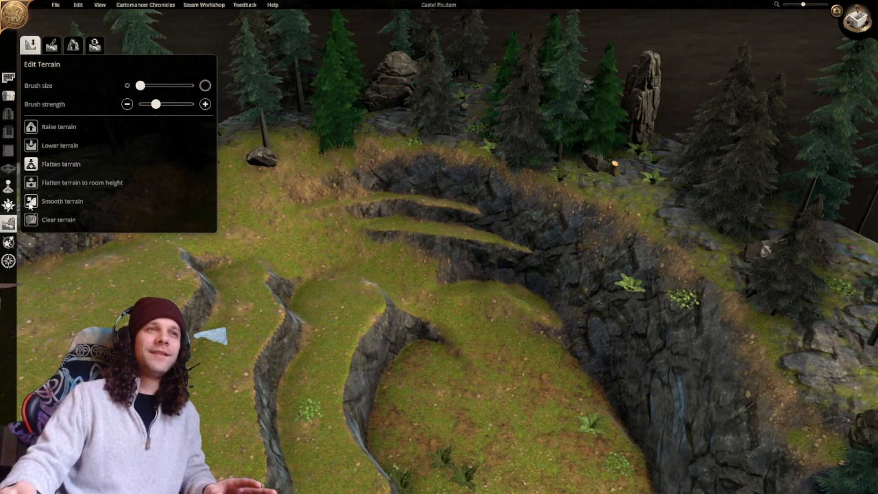
{"action": "left_click", "coordinate": [30, 202]}
{"action": "mouse_move", "coordinate": [466, 194]}
{"action": "left_mouse_down"}
{"action": "mouse_move", "coordinate": [468, 246]}
{"action": "mouse_move", "coordinate": [514, 260]}
{"action": "mouse_move", "coordinate": [403, 155]}
{"action": "mouse_move", "coordinate": [473, 260]}
{"action": "mouse_move", "coordinate": [402, 215]}
{"action": "mouse_move", "coordinate": [465, 257]}
{"action": "mouse_move", "coordinate": [525, 318]}
{"action": "mouse_move", "coordinate": [369, 212]}
{"action": "left_mouse_up"}
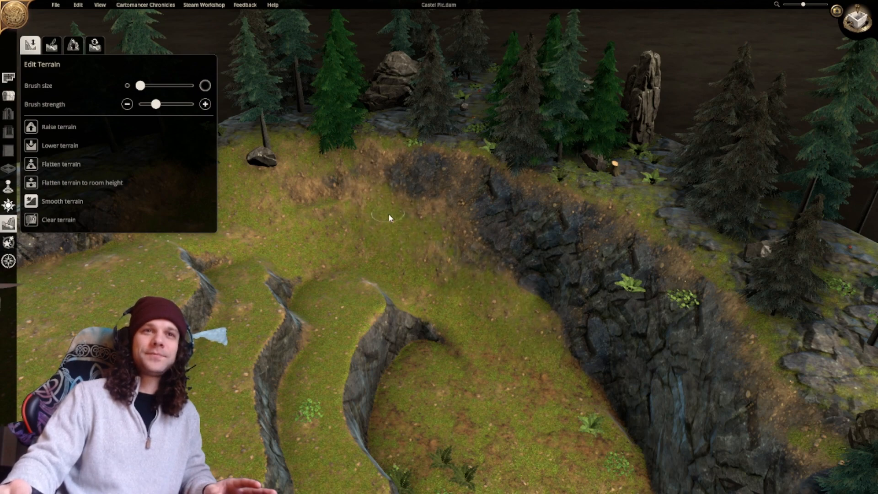
Paint a dense scatter of grey rocks over the slope between the terraces and the dark cliff, working from the top-down view.
{"action": "middle_click_drag", "start_coordinate": [388, 215], "coordinate": [368, 240]}
{"action": "scroll", "coordinate": [368, 240], "scroll_direction": "up", "scroll_amount": 1}
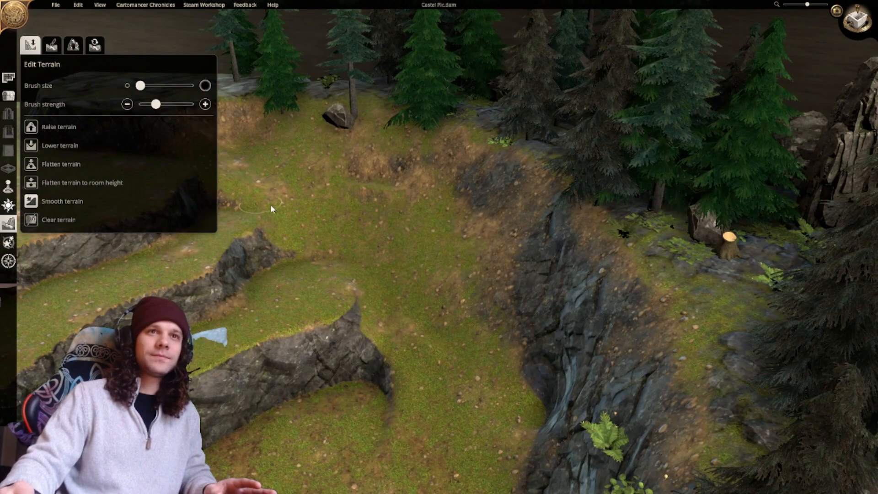
{"action": "mouse_move", "coordinate": [271, 209]}
{"action": "right_mouse_down"}
{"action": "mouse_move", "coordinate": [391, 161]}
{"action": "mouse_move", "coordinate": [377, 218]}
{"action": "mouse_move", "coordinate": [425, 234]}
{"action": "mouse_move", "coordinate": [358, 212]}
{"action": "right_mouse_up"}
{"action": "left_click", "coordinate": [51, 46]}
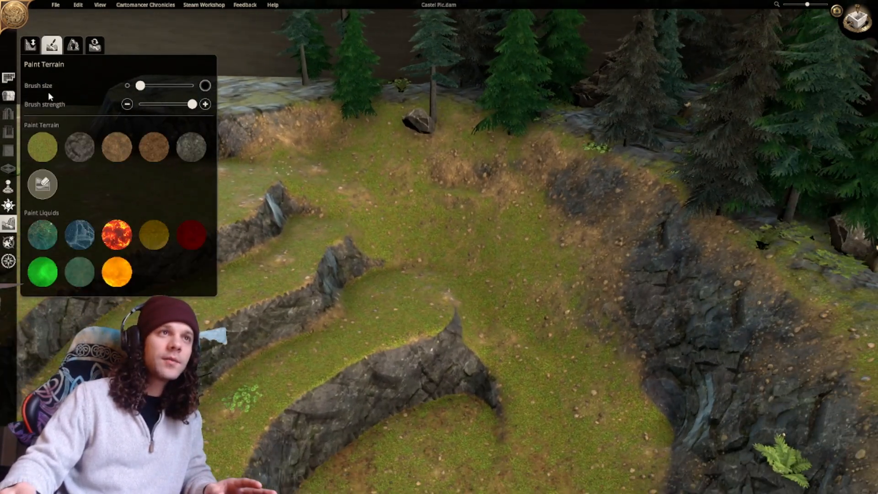
{"action": "left_click", "coordinate": [8, 96]}
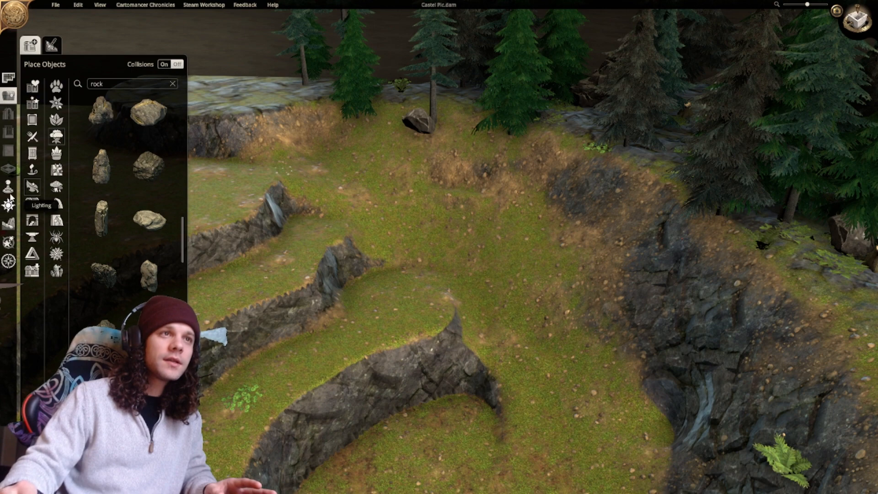
{"action": "left_click", "coordinate": [8, 223]}
{"action": "left_click", "coordinate": [8, 95]}
{"action": "left_click", "coordinate": [52, 45]}
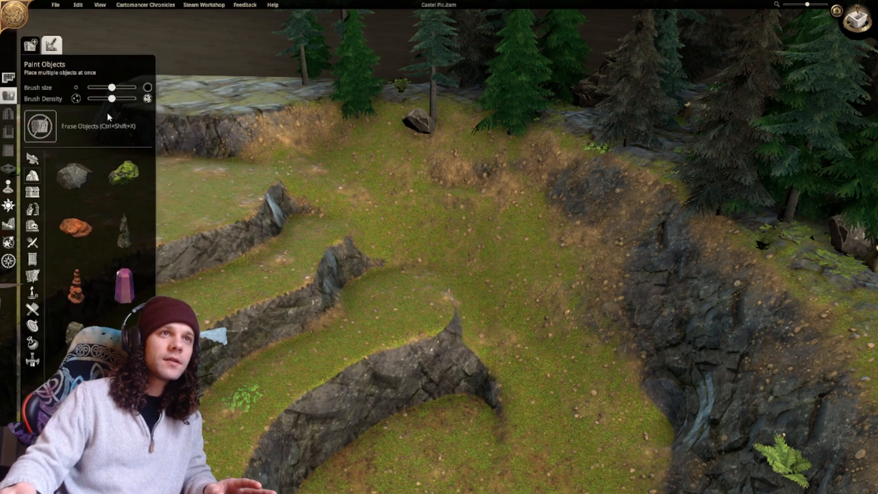
{"action": "left_click", "coordinate": [71, 174]}
{"action": "scroll", "coordinate": [398, 263], "scroll_direction": "down", "scroll_amount": 2}
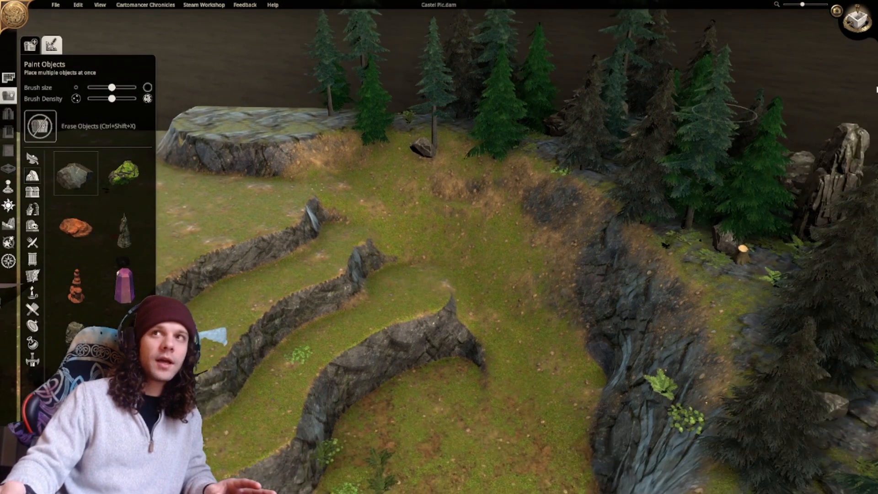
{"action": "left_click", "coordinate": [866, 20]}
{"action": "middle_click_drag", "start_coordinate": [337, 315], "coordinate": [482, 279]}
{"action": "mouse_move", "coordinate": [482, 279]}
{"action": "left_mouse_down"}
{"action": "mouse_move", "coordinate": [353, 271]}
{"action": "mouse_move", "coordinate": [371, 239]}
{"action": "mouse_move", "coordinate": [390, 248]}
{"action": "mouse_move", "coordinate": [344, 302]}
{"action": "mouse_move", "coordinate": [399, 310]}
{"action": "mouse_move", "coordinate": [526, 253]}
{"action": "mouse_move", "coordinate": [512, 261]}
{"action": "mouse_move", "coordinate": [569, 199]}
{"action": "mouse_move", "coordinate": [561, 218]}
{"action": "mouse_move", "coordinate": [476, 270]}
{"action": "mouse_move", "coordinate": [387, 284]}
{"action": "mouse_move", "coordinate": [454, 317]}
{"action": "mouse_move", "coordinate": [454, 325]}
{"action": "mouse_move", "coordinate": [385, 345]}
{"action": "mouse_move", "coordinate": [407, 352]}
{"action": "mouse_move", "coordinate": [312, 315]}
{"action": "mouse_move", "coordinate": [335, 306]}
{"action": "mouse_move", "coordinate": [357, 325]}
{"action": "mouse_move", "coordinate": [307, 316]}
{"action": "left_mouse_up"}
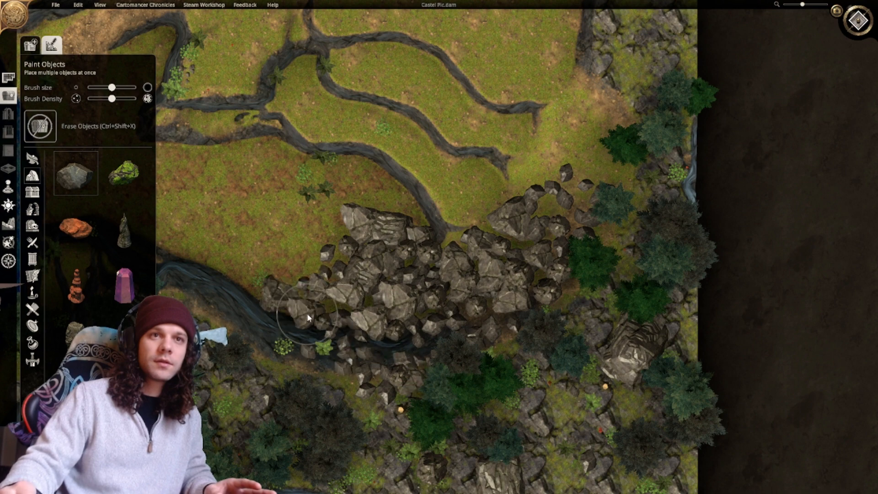
{"action": "middle_click_drag", "start_coordinate": [345, 317], "coordinate": [422, 318]}
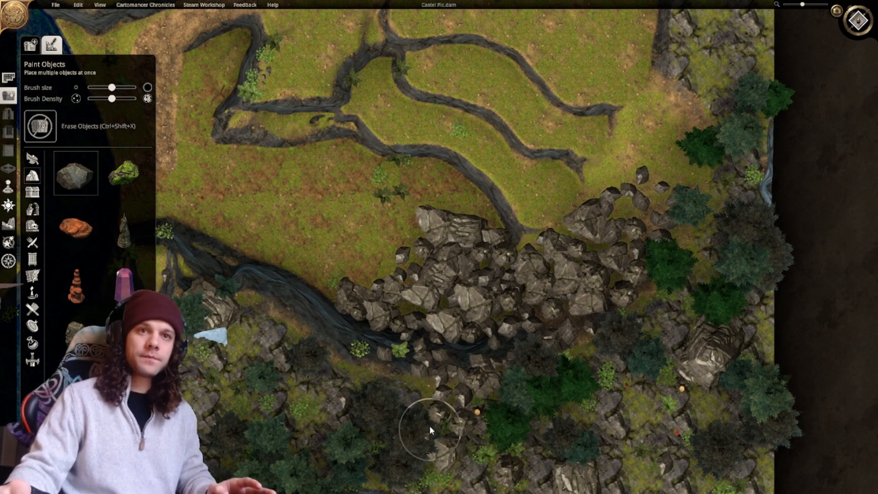
Bring the whole map into view and open the trace overlay category of the overlay objects.
{"action": "scroll", "coordinate": [484, 307], "scroll_direction": "down", "scroll_amount": 2}
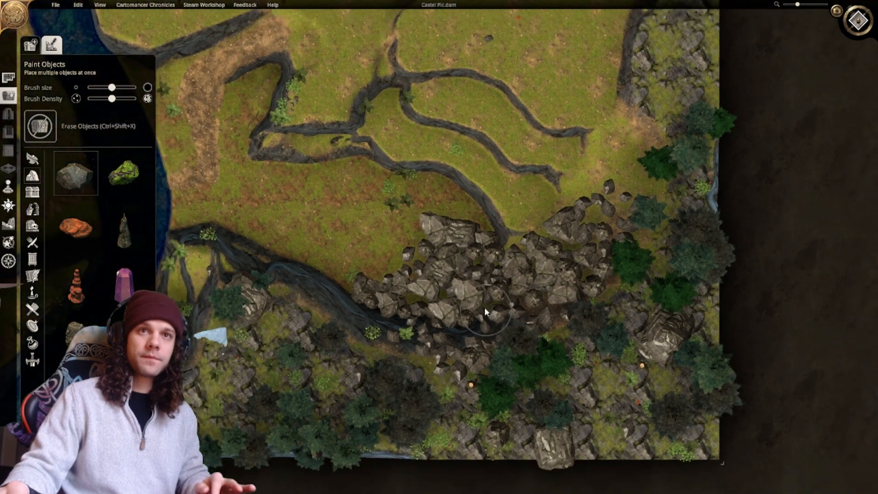
{"action": "scroll", "coordinate": [485, 308], "scroll_direction": "down", "scroll_amount": 2}
{"action": "key", "text": "w"}
{"action": "key", "text": "a"}
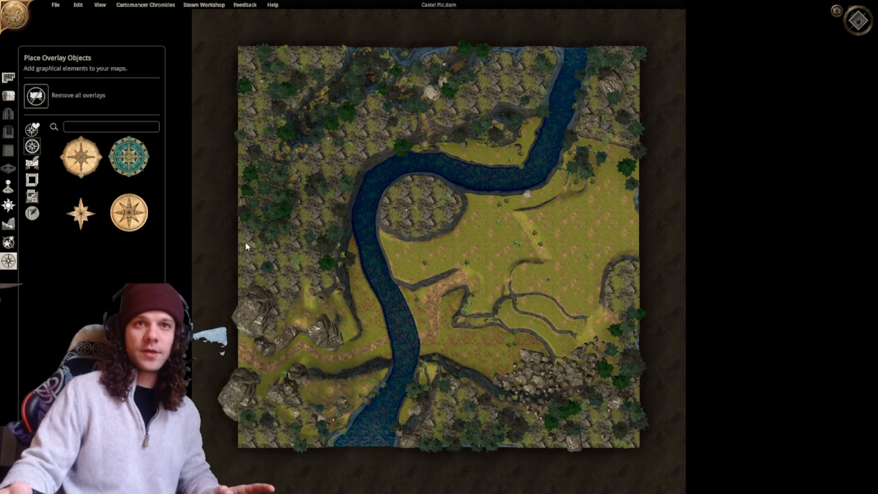
{"action": "scroll", "coordinate": [364, 308], "scroll_direction": "up", "scroll_amount": 2}
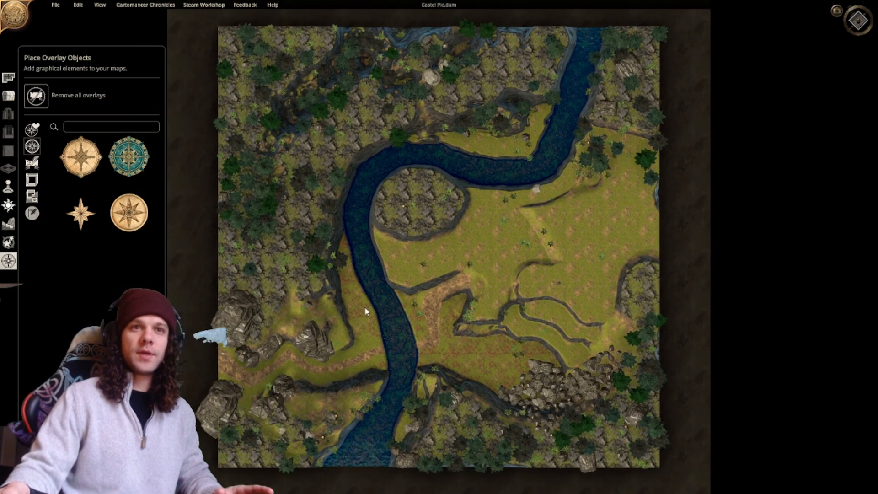
{"action": "left_click", "coordinate": [32, 197]}
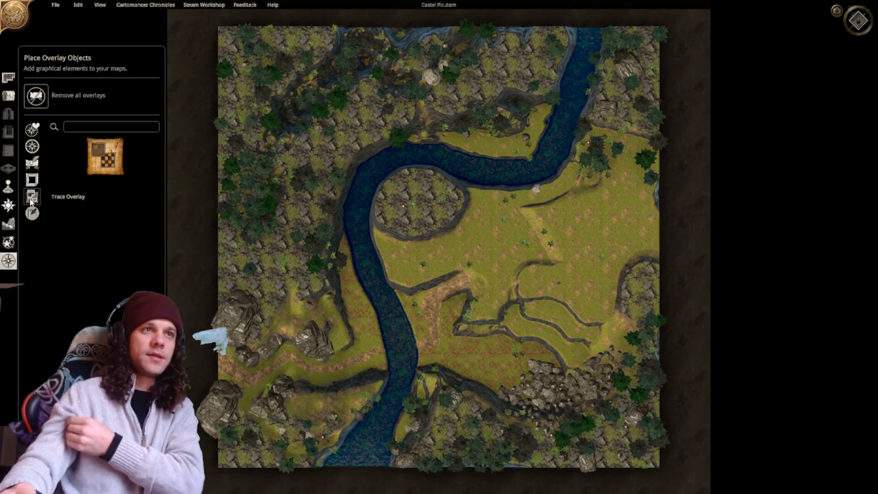
{"action": "left_click", "coordinate": [105, 154]}
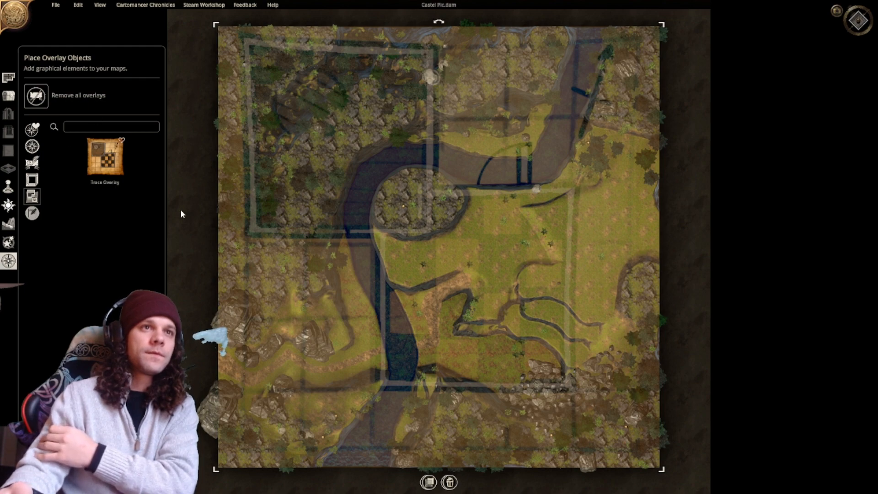
{"action": "left_click", "coordinate": [365, 263]}
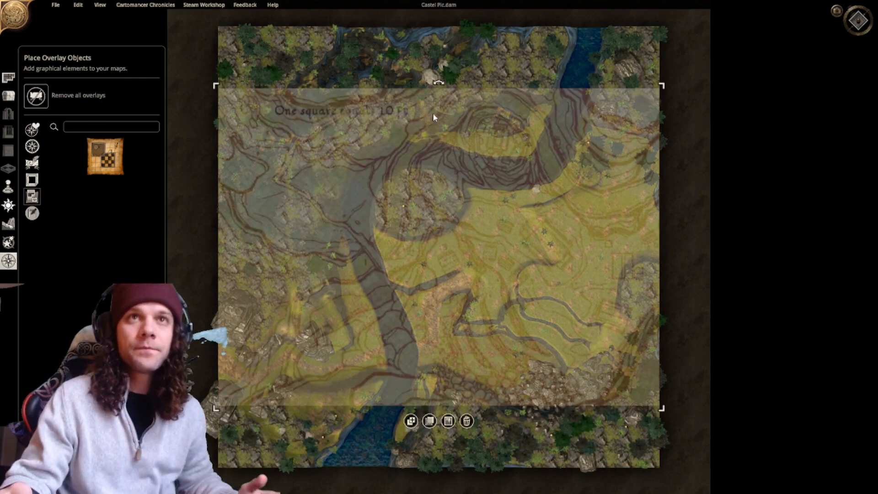
{"action": "mouse_move", "coordinate": [440, 85]}
{"action": "left_mouse_down"}
{"action": "mouse_move", "coordinate": [362, 98]}
{"action": "mouse_move", "coordinate": [325, 131]}
{"action": "left_mouse_up"}
{"action": "mouse_move", "coordinate": [455, 231]}
{"action": "left_mouse_down"}
{"action": "mouse_move", "coordinate": [459, 330]}
{"action": "mouse_move", "coordinate": [463, 298]}
{"action": "mouse_move", "coordinate": [464, 318]}
{"action": "mouse_move", "coordinate": [463, 309]}
{"action": "mouse_move", "coordinate": [473, 320]}
{"action": "mouse_move", "coordinate": [344, 265]}
{"action": "mouse_move", "coordinate": [497, 268]}
{"action": "mouse_move", "coordinate": [515, 254]}
{"action": "mouse_move", "coordinate": [493, 262]}
{"action": "mouse_move", "coordinate": [505, 290]}
{"action": "mouse_move", "coordinate": [481, 279]}
{"action": "mouse_move", "coordinate": [477, 288]}
{"action": "mouse_move", "coordinate": [484, 277]}
{"action": "left_mouse_up"}
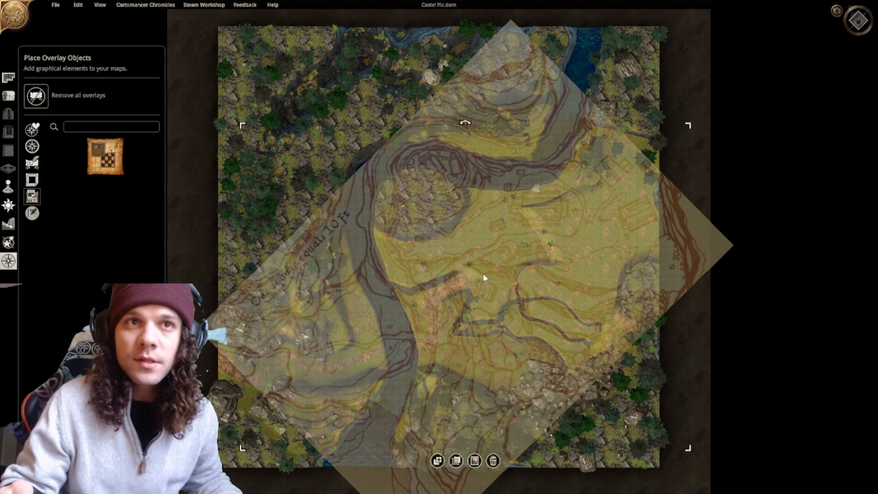
{"action": "mouse_move", "coordinate": [484, 278]}
{"action": "left_mouse_down"}
{"action": "mouse_move", "coordinate": [484, 292]}
{"action": "mouse_move", "coordinate": [484, 260]}
{"action": "mouse_move", "coordinate": [487, 299]}
{"action": "mouse_move", "coordinate": [483, 294]}
{"action": "left_mouse_up"}
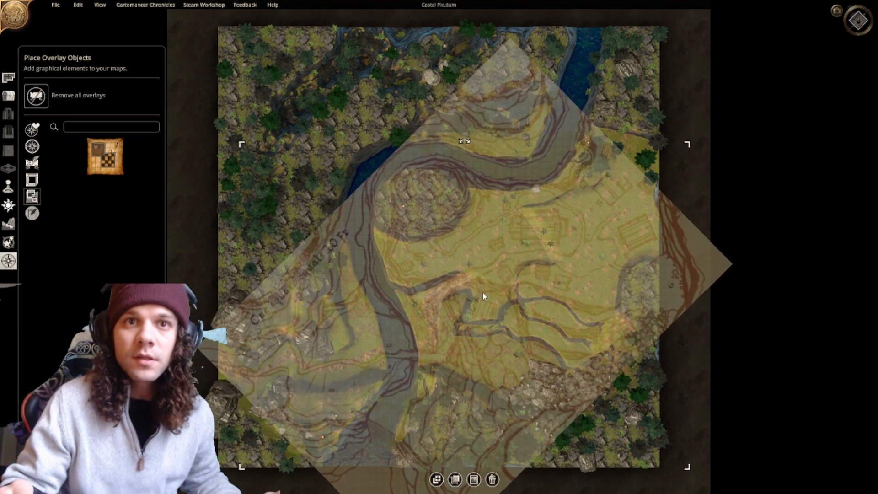
{"action": "left_click", "coordinate": [493, 479]}
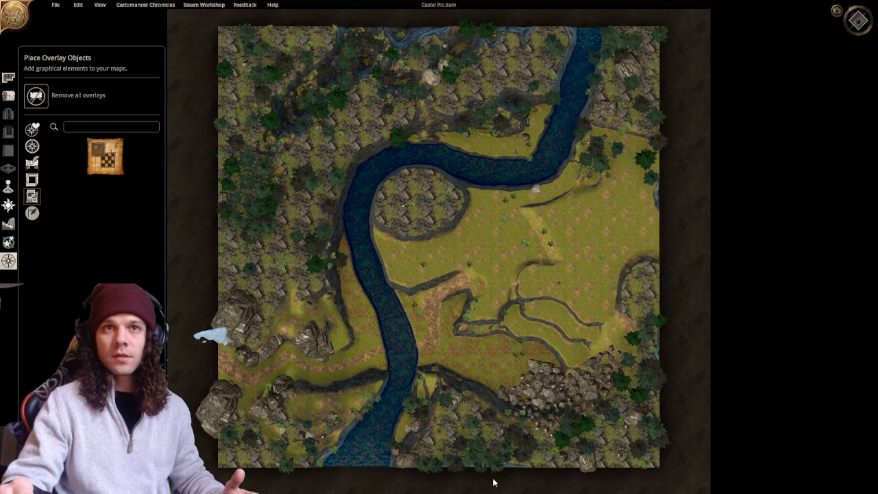
Place the hand-drawn settlement map as a trace overlay, rotate it diagonally and align its river bend with the painted river.
{"action": "middle_click_drag", "start_coordinate": [496, 400], "coordinate": [429, 361]}
{"action": "middle_click_drag", "start_coordinate": [442, 328], "coordinate": [462, 317]}
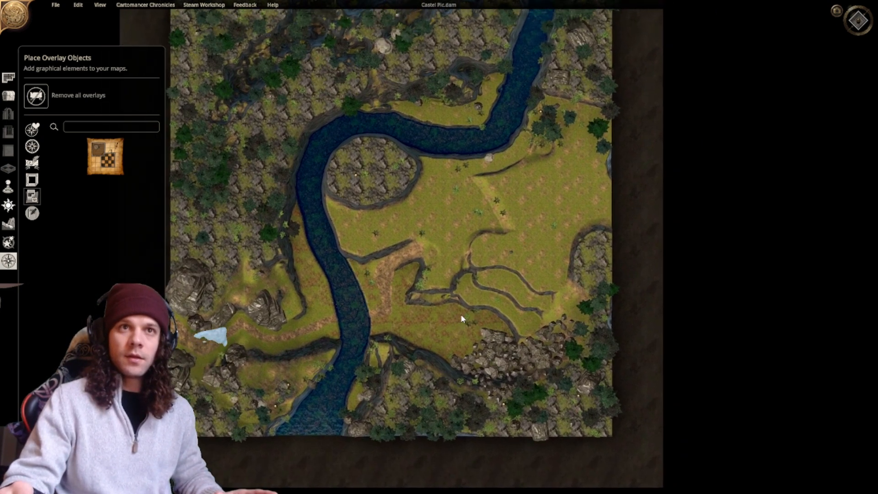
{"action": "left_click", "coordinate": [105, 156]}
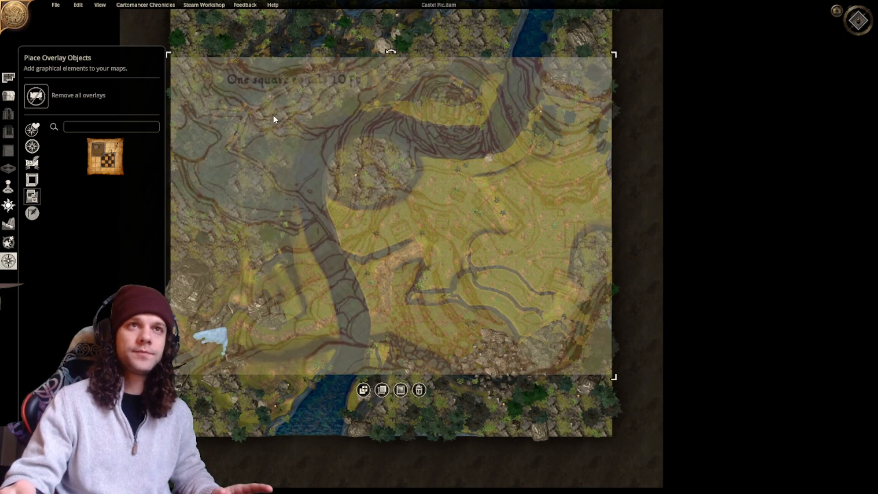
{"action": "mouse_move", "coordinate": [391, 53]}
{"action": "left_mouse_down"}
{"action": "mouse_move", "coordinate": [347, 64]}
{"action": "mouse_move", "coordinate": [295, 114]}
{"action": "left_mouse_up"}
{"action": "left_click_drag", "start_coordinate": [406, 196], "coordinate": [415, 262]}
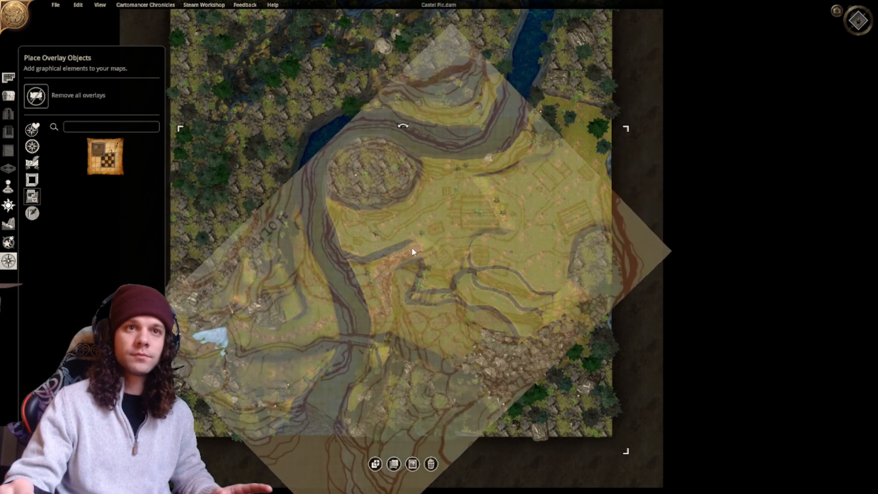
{"action": "left_click_drag", "start_coordinate": [410, 295], "coordinate": [404, 276]}
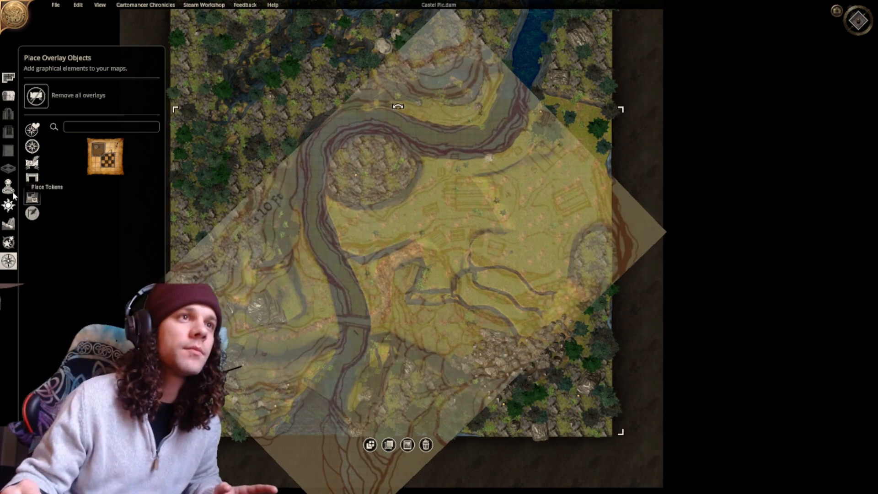
Paint the outline of the large rectangular building marked 4 on the plateau in darker brown dirt, following the trace overlay.
{"action": "left_click", "coordinate": [8, 224]}
{"action": "middle_click_drag", "start_coordinate": [449, 139], "coordinate": [455, 304]}
{"action": "scroll", "coordinate": [454, 304], "scroll_direction": "up", "scroll_amount": 2}
{"action": "middle_click_drag", "start_coordinate": [395, 265], "coordinate": [392, 208]}
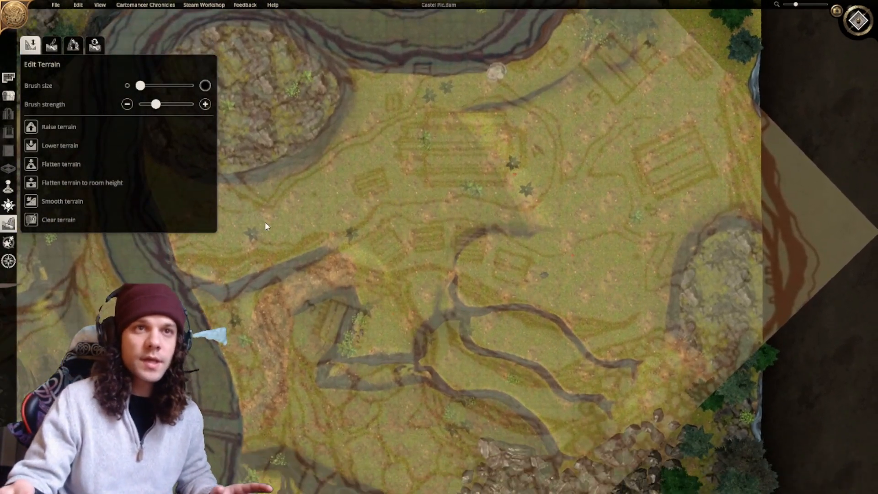
{"action": "left_click", "coordinate": [52, 44]}
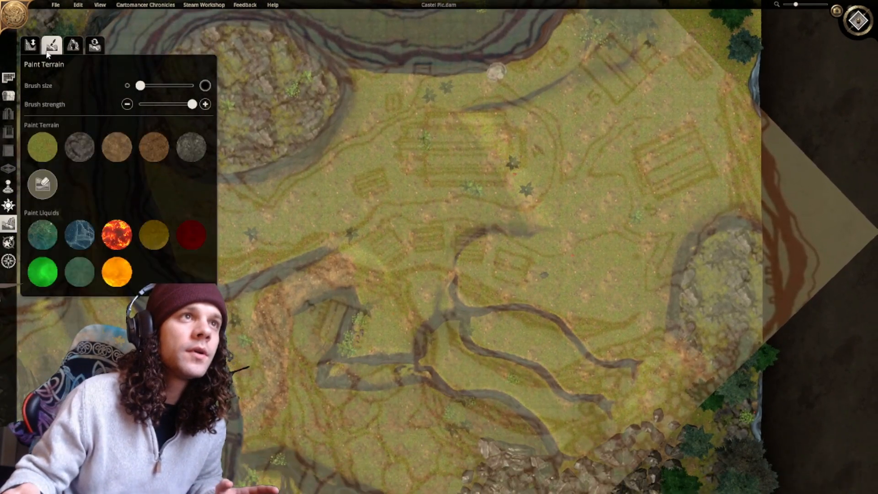
{"action": "left_click", "coordinate": [157, 147]}
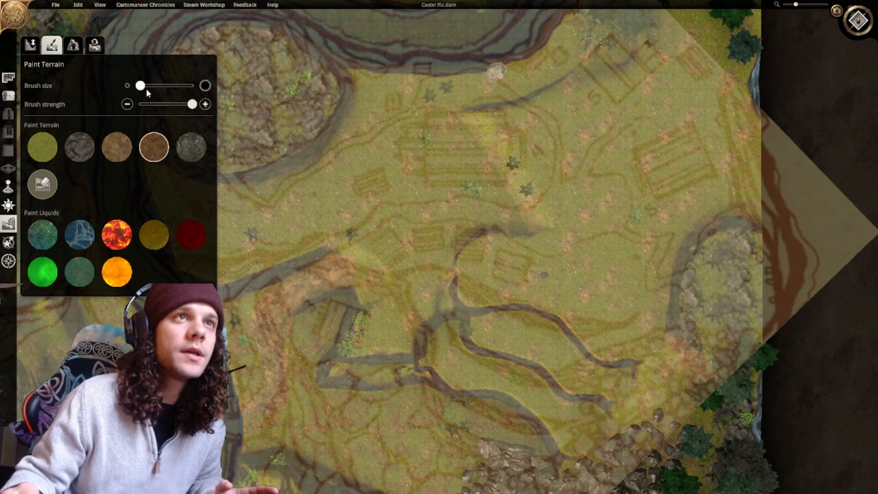
{"action": "middle_click_drag", "start_coordinate": [315, 259], "coordinate": [406, 245]}
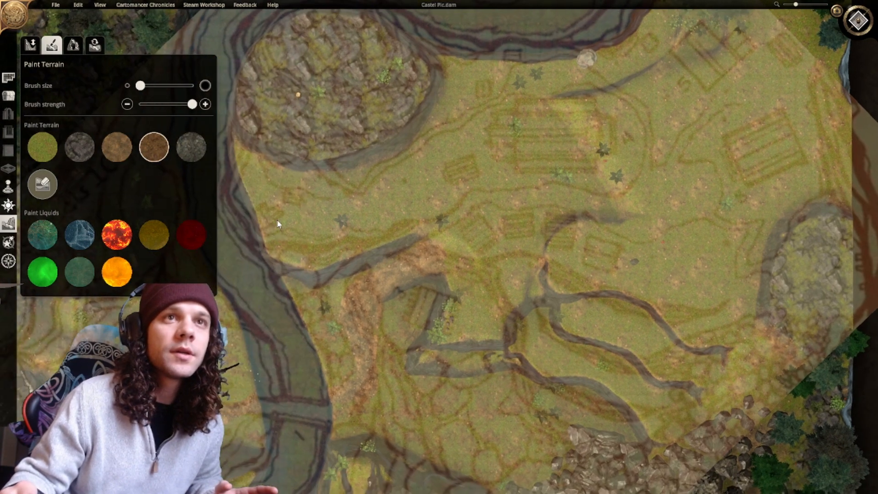
{"action": "mouse_move", "coordinate": [331, 219]}
{"action": "middle_mouse_down"}
{"action": "mouse_move", "coordinate": [333, 237]}
{"action": "mouse_move", "coordinate": [367, 266]}
{"action": "mouse_move", "coordinate": [356, 256]}
{"action": "middle_mouse_up"}
{"action": "right_click_drag", "start_coordinate": [355, 256], "coordinate": [352, 251]}
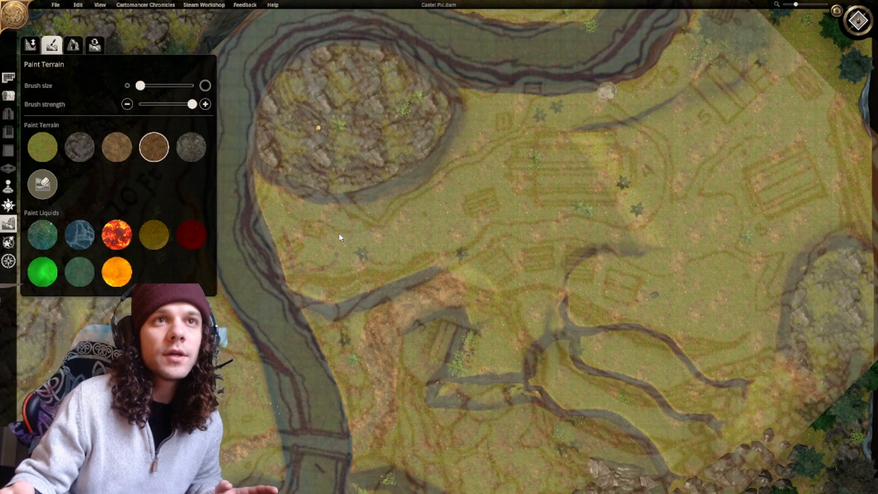
{"action": "key", "text": "w"}
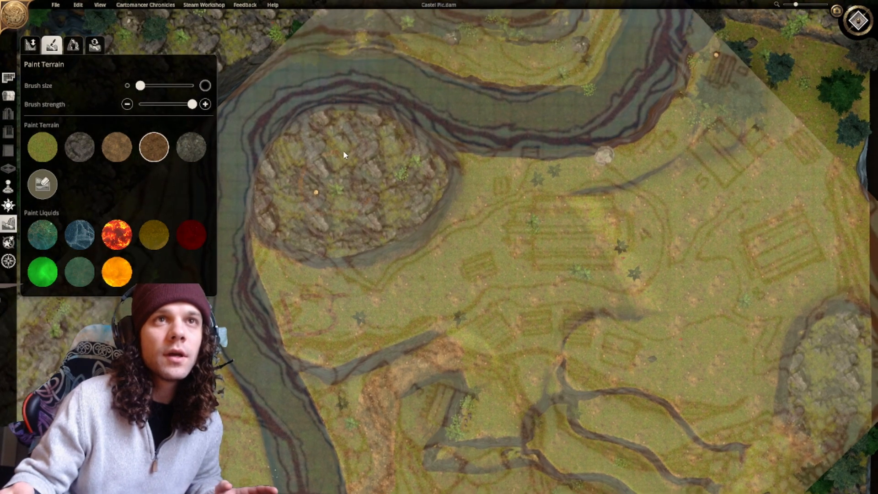
{"action": "key", "text": "d"}
{"action": "key", "text": "s"}
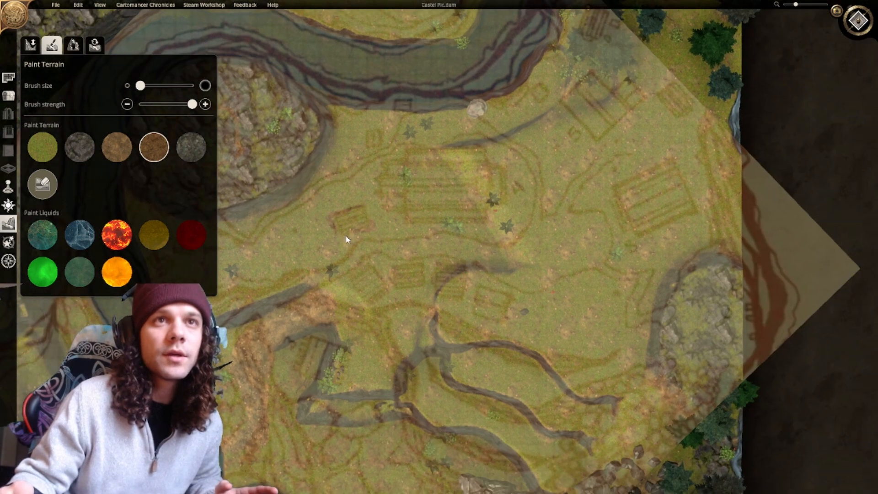
{"action": "key", "text": "w"}
{"action": "key", "text": "d"}
{"action": "left_click_drag", "start_coordinate": [383, 185], "coordinate": [386, 249]}
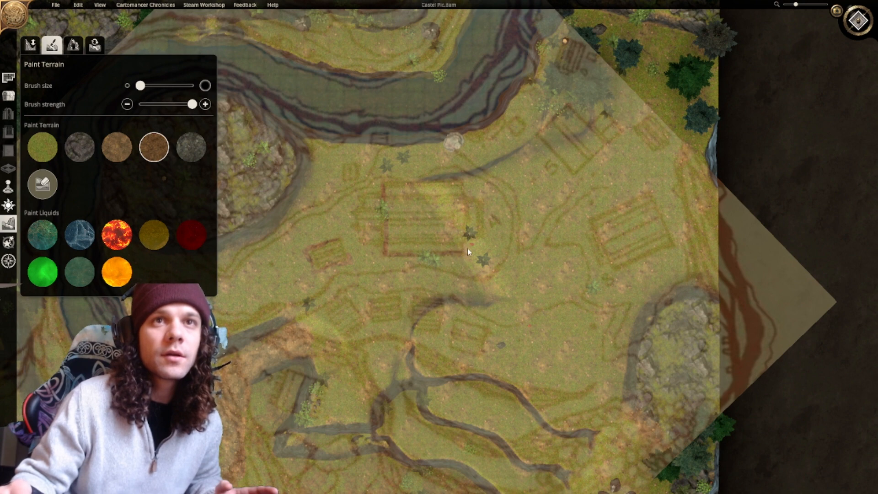
{"action": "left_click_drag", "start_coordinate": [468, 248], "coordinate": [461, 185]}
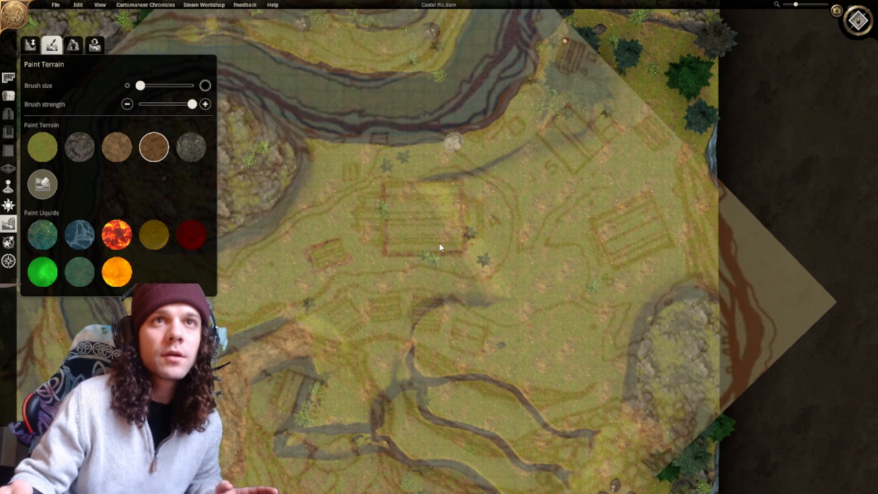
{"action": "left_click_drag", "start_coordinate": [390, 191], "coordinate": [462, 188]}
Outline the building marked 5, the small building beside it and the larger tilted building near the map edge in brown dirt.
{"action": "key", "text": "d"}
{"action": "key", "text": "w"}
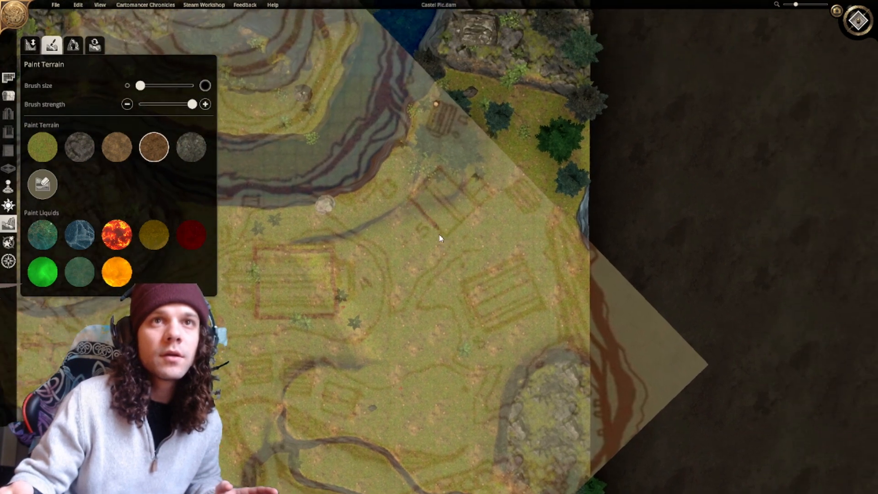
{"action": "left_click_drag", "start_coordinate": [439, 234], "coordinate": [468, 218]}
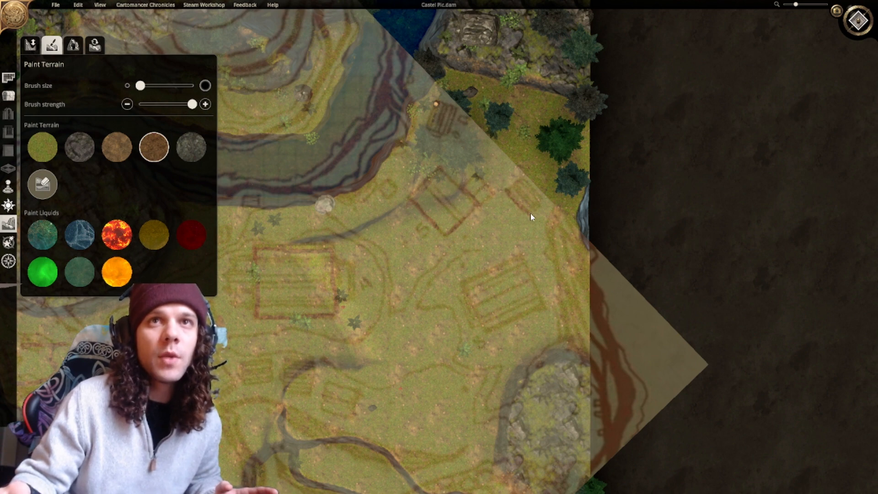
{"action": "mouse_move", "coordinate": [528, 210]}
{"action": "left_mouse_down"}
{"action": "mouse_move", "coordinate": [542, 200]}
{"action": "mouse_move", "coordinate": [526, 181]}
{"action": "mouse_move", "coordinate": [541, 199]}
{"action": "mouse_move", "coordinate": [512, 185]}
{"action": "left_mouse_up"}
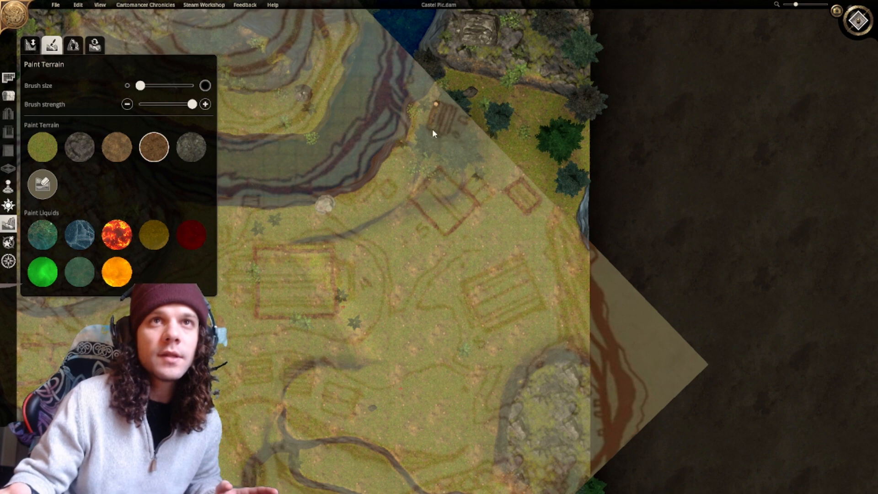
{"action": "right_click_drag", "start_coordinate": [478, 183], "coordinate": [477, 186]}
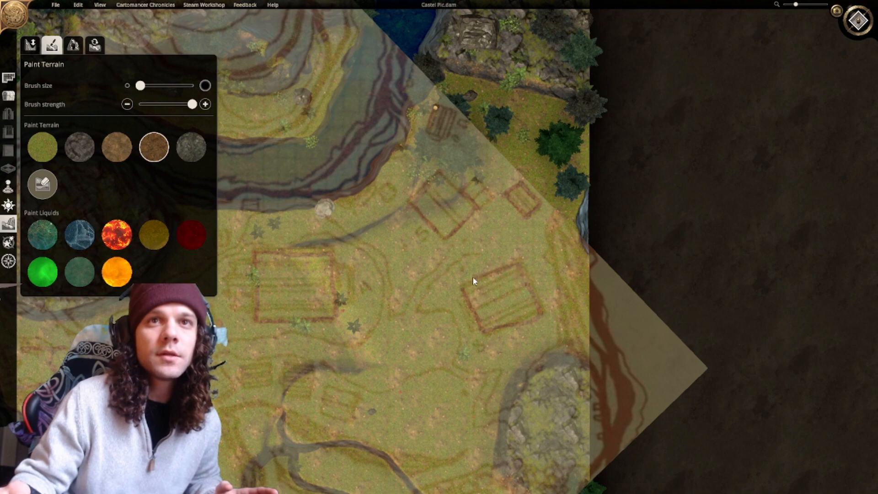
Outline the row of small buildings below building 4 and the small one beside it in brown dirt, following the trace overlay.
{"action": "middle_click_drag", "start_coordinate": [410, 348], "coordinate": [577, 224]}
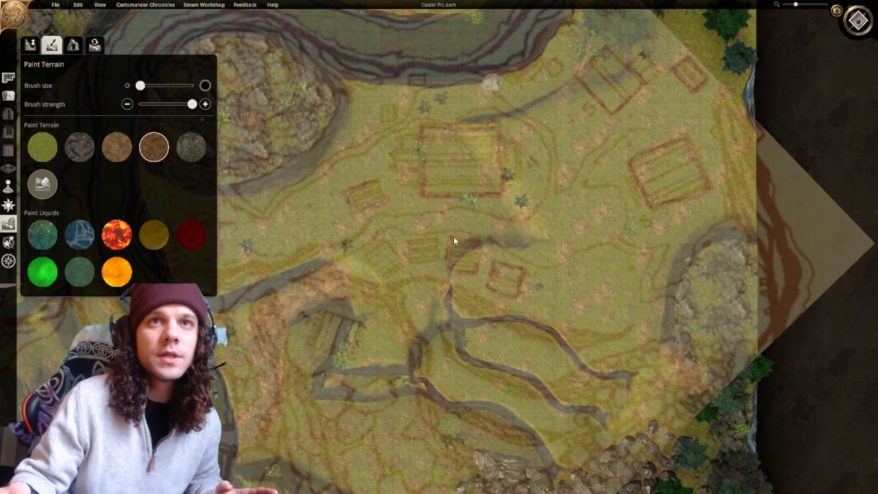
{"action": "mouse_move", "coordinate": [463, 274]}
{"action": "left_mouse_down"}
{"action": "mouse_move", "coordinate": [478, 260]}
{"action": "mouse_move", "coordinate": [452, 238]}
{"action": "mouse_move", "coordinate": [412, 267]}
{"action": "left_mouse_up"}
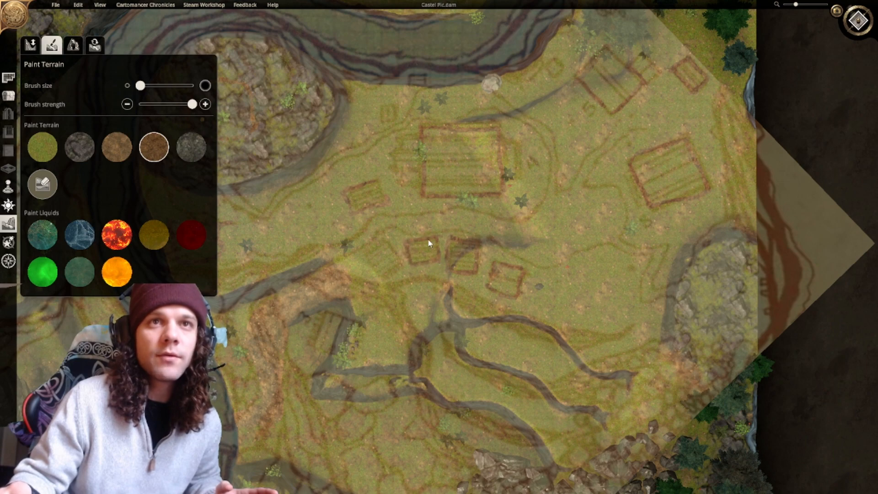
{"action": "left_click_drag", "start_coordinate": [384, 239], "coordinate": [402, 264]}
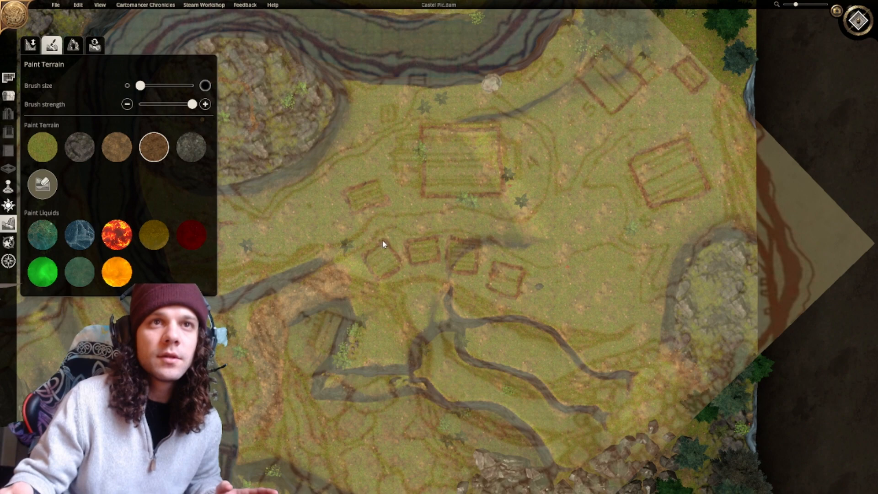
{"action": "middle_click_drag", "start_coordinate": [345, 223], "coordinate": [379, 241]}
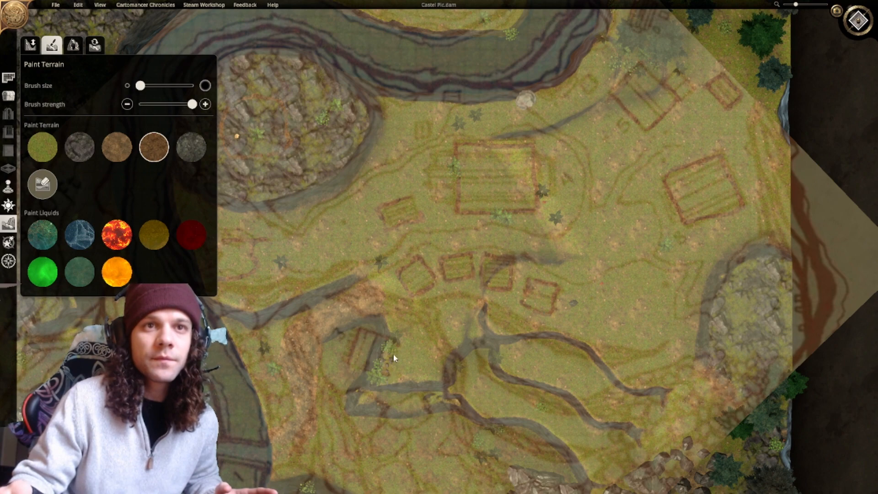
Outline the traced buildings on the rock outcrop near the map edge, beside the dirt ramp and near the river in brown dirt.
{"action": "key", "text": "s"}
{"action": "key", "text": "d"}
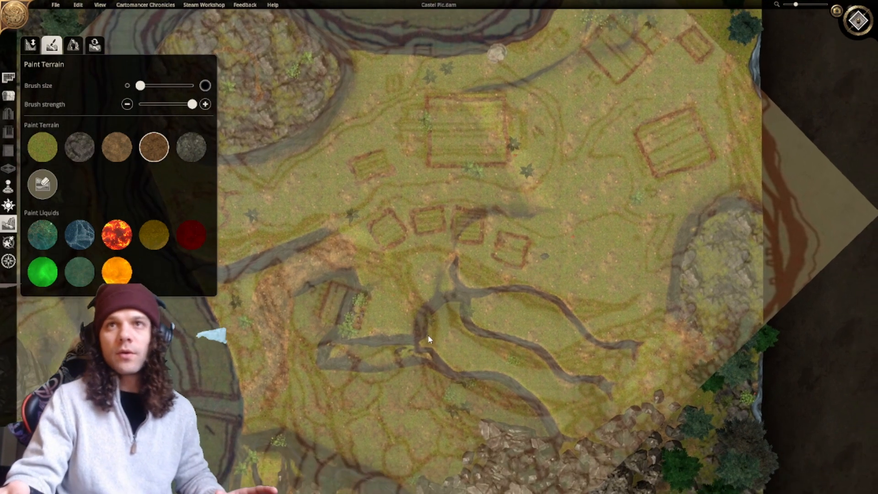
{"action": "key", "text": "d"}
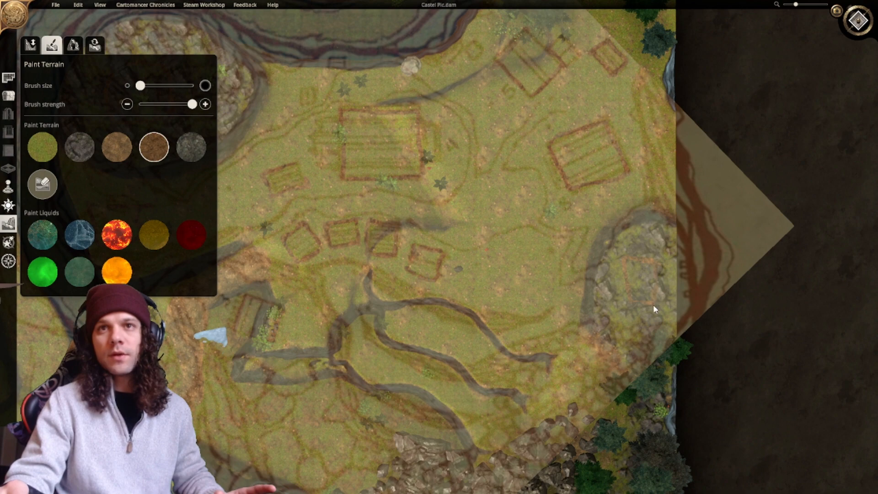
{"action": "mouse_move", "coordinate": [434, 302]}
{"action": "middle_mouse_down"}
{"action": "mouse_move", "coordinate": [624, 275]}
{"action": "mouse_move", "coordinate": [645, 279]}
{"action": "mouse_move", "coordinate": [653, 308]}
{"action": "mouse_move", "coordinate": [641, 310]}
{"action": "mouse_move", "coordinate": [633, 294]}
{"action": "mouse_move", "coordinate": [742, 241]}
{"action": "mouse_move", "coordinate": [637, 265]}
{"action": "mouse_move", "coordinate": [559, 349]}
{"action": "mouse_move", "coordinate": [562, 397]}
{"action": "mouse_move", "coordinate": [550, 417]}
{"action": "middle_mouse_up"}
{"action": "middle_click_drag", "start_coordinate": [626, 210], "coordinate": [716, 215]}
{"action": "middle_click_drag", "start_coordinate": [432, 286], "coordinate": [525, 92]}
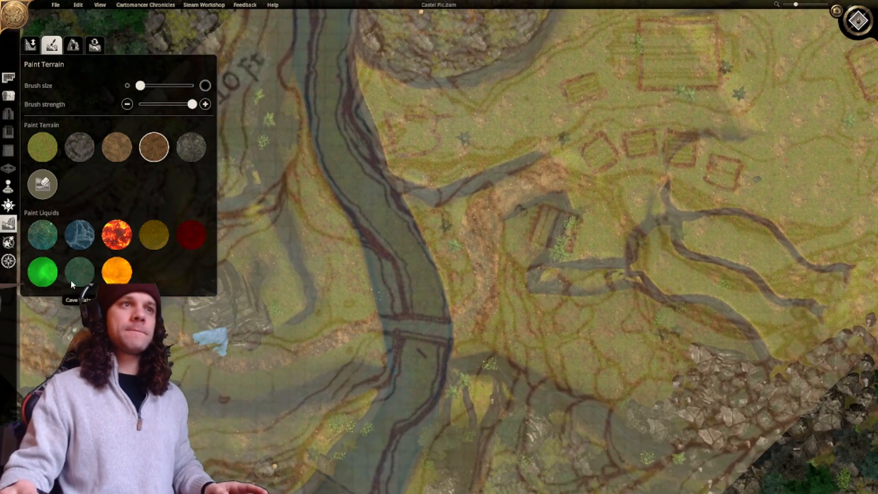
Remove the hand-drawn trace overlay from the map and return to object placement.
{"action": "left_click", "coordinate": [8, 261]}
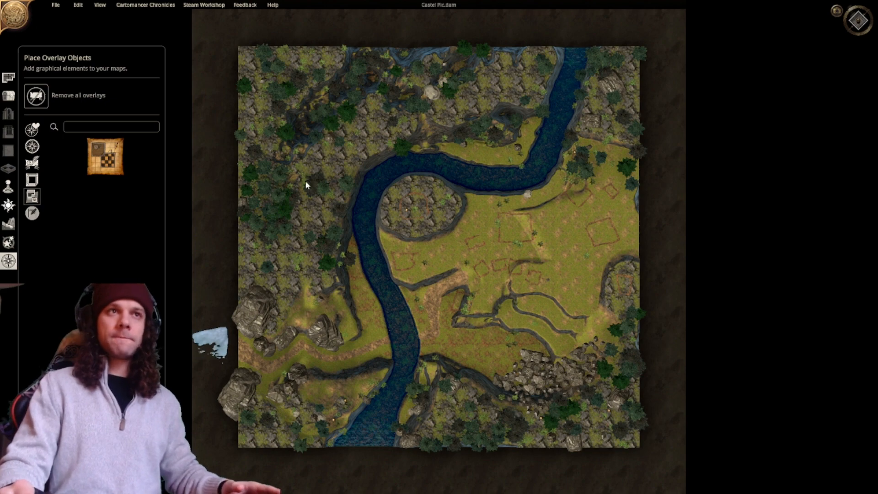
{"action": "left_click", "coordinate": [8, 96]}
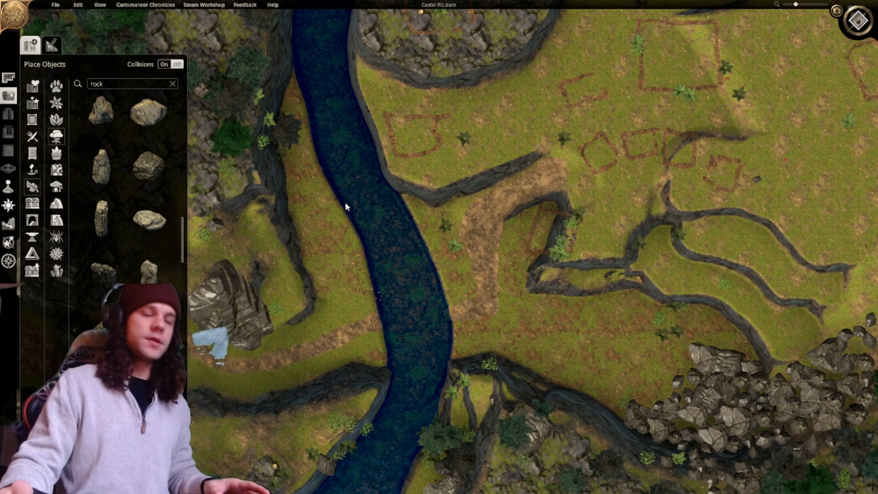
{"action": "scroll", "coordinate": [361, 210], "scroll_direction": "up", "scroll_amount": 2}
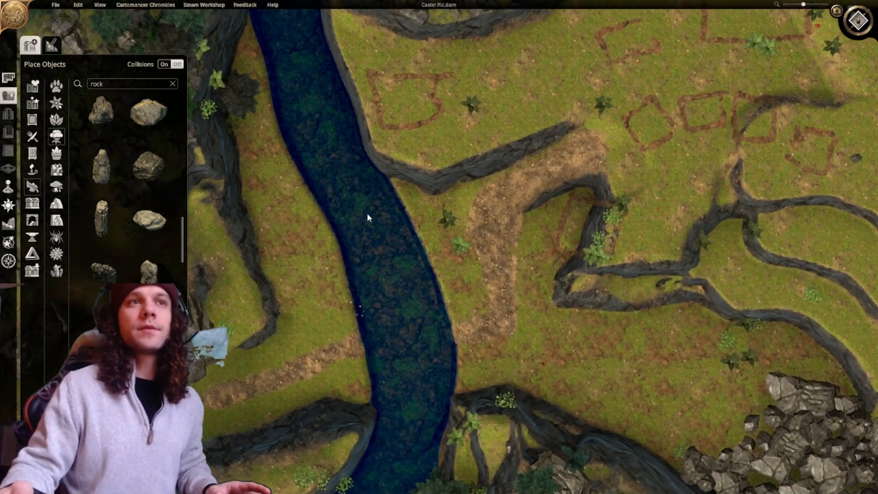
Add the decorative frame overlay around the map and place a scroll label above its upper edge.
{"action": "left_click", "coordinate": [8, 263]}
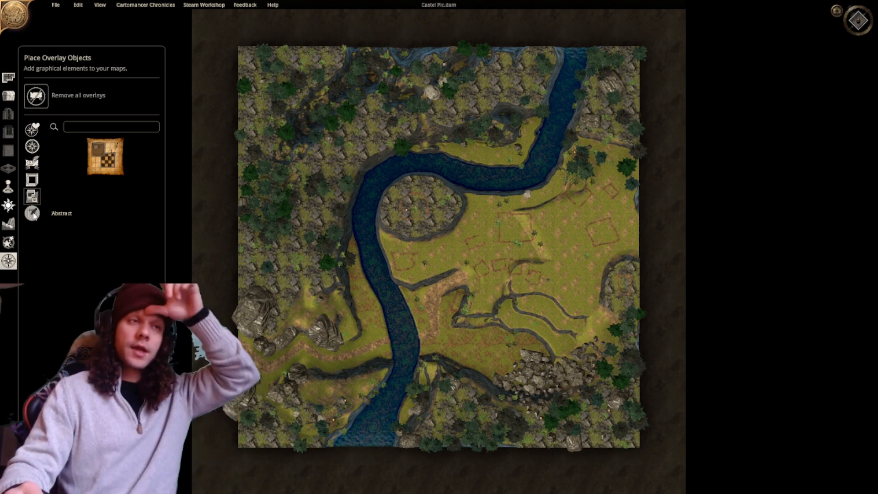
{"action": "left_click", "coordinate": [32, 181]}
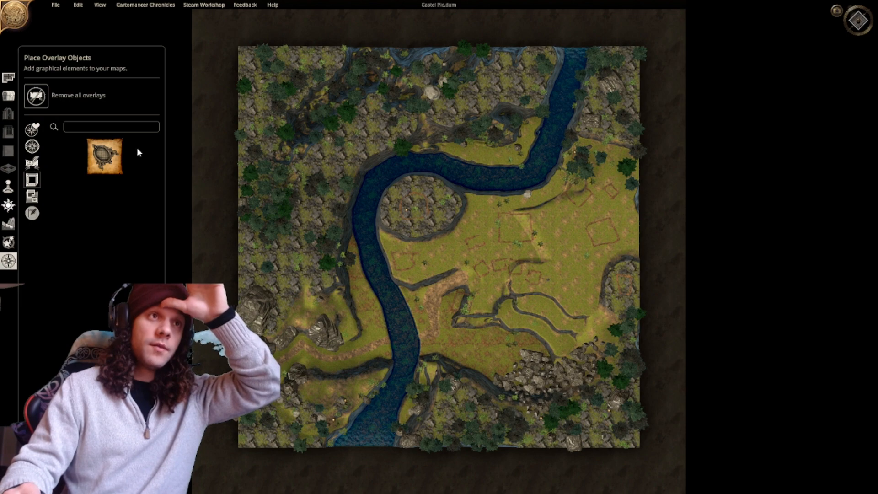
{"action": "left_click", "coordinate": [114, 162]}
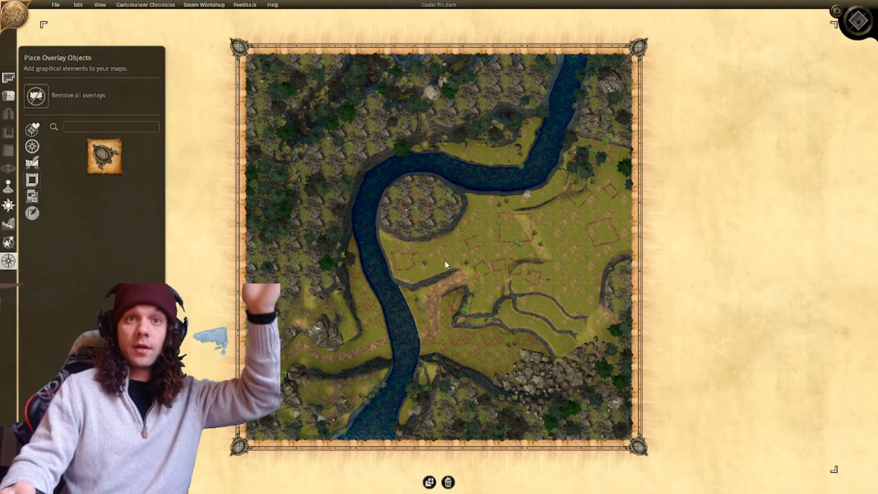
{"action": "left_click", "coordinate": [32, 166]}
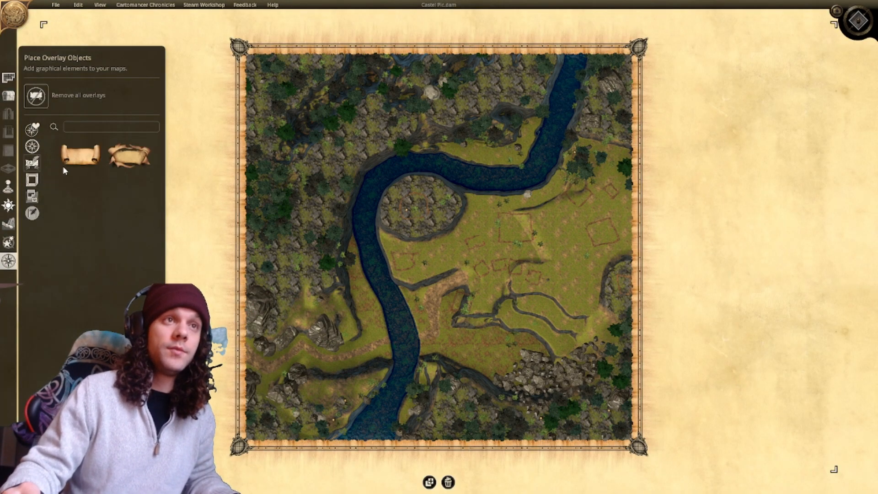
{"action": "left_click", "coordinate": [81, 157]}
{"action": "left_click_drag", "start_coordinate": [297, 197], "coordinate": [440, 28]}
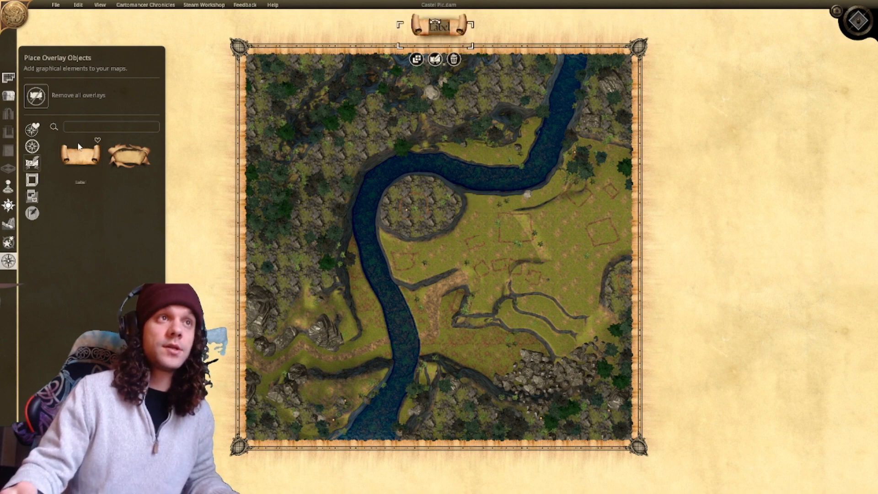
Place the teal ornamental compass on the parchment outside the frame's upper right corner and enlarge it.
{"action": "left_click", "coordinate": [33, 146]}
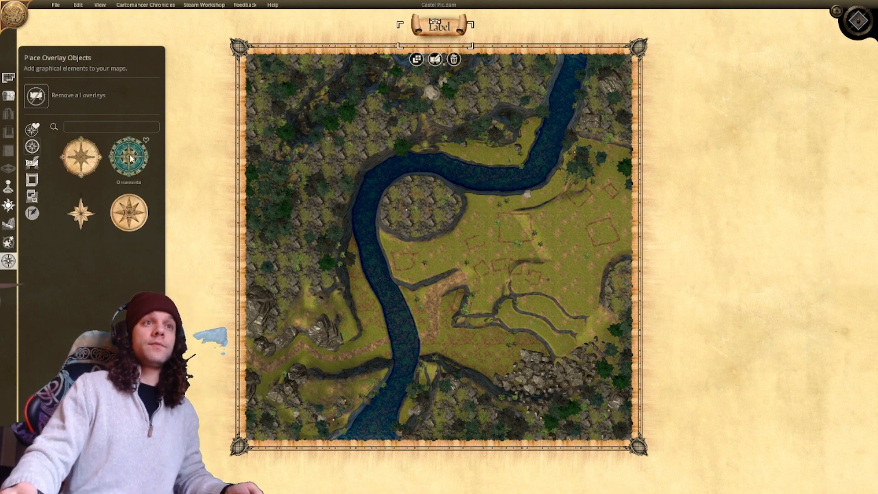
{"action": "left_click_drag", "start_coordinate": [130, 157], "coordinate": [693, 89]}
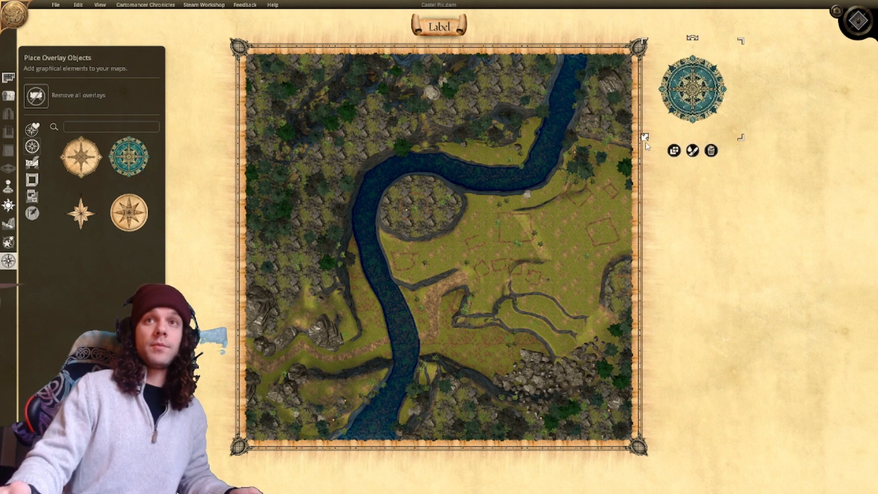
{"action": "left_click_drag", "start_coordinate": [646, 142], "coordinate": [613, 168]}
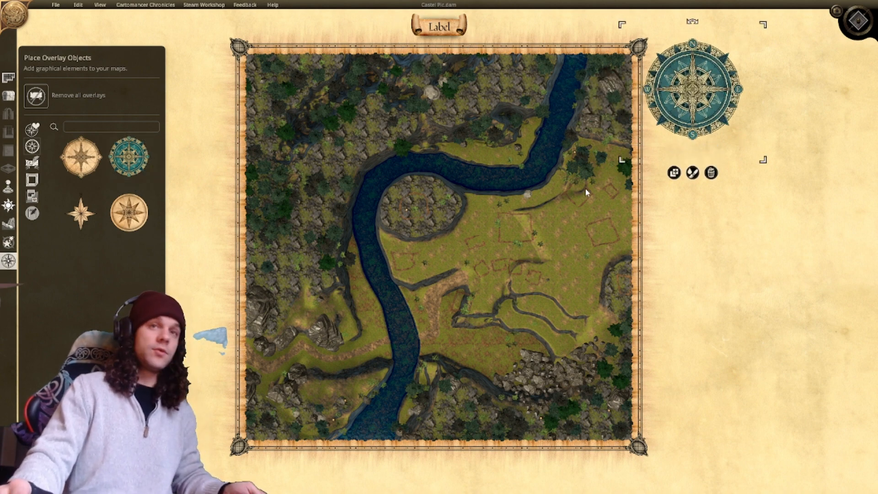
Delete the compass and the scroll label, remove all remaining overlays and return to object placement.
{"action": "left_click", "coordinate": [711, 173]}
{"action": "left_click", "coordinate": [457, 33]}
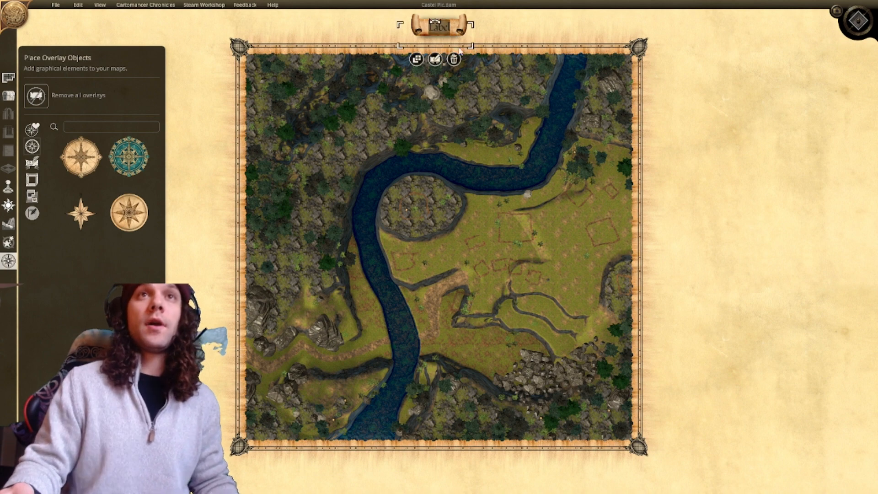
{"action": "left_click", "coordinate": [454, 59]}
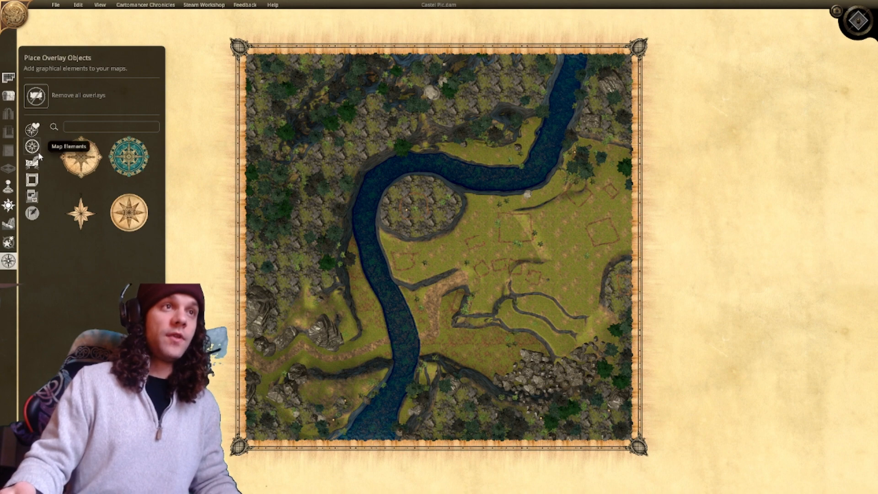
{"action": "left_click", "coordinate": [33, 200]}
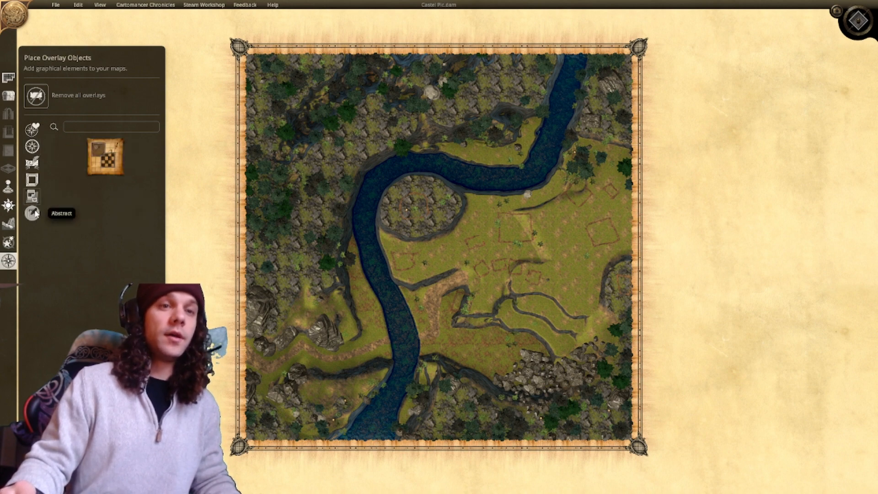
{"action": "left_click", "coordinate": [36, 97]}
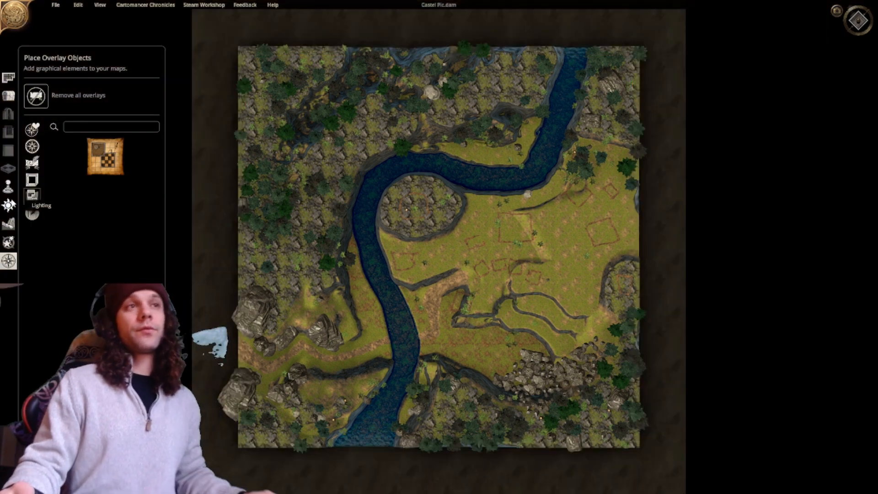
{"action": "left_click", "coordinate": [8, 189]}
{"action": "left_click", "coordinate": [8, 96]}
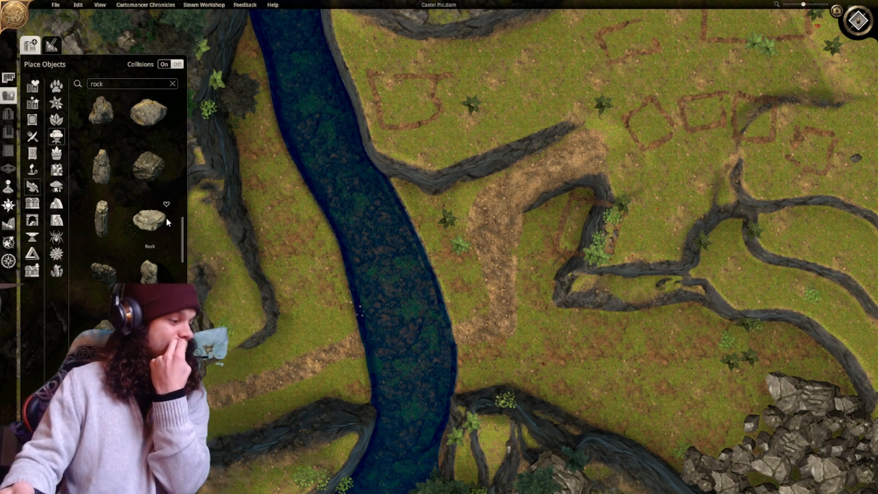
In 3D view, flatten the terrain beside the dirt ramp at plateau height, extending the plateau beneath the building outline there.
{"action": "scroll", "coordinate": [413, 242], "scroll_direction": "down", "scroll_amount": 5}
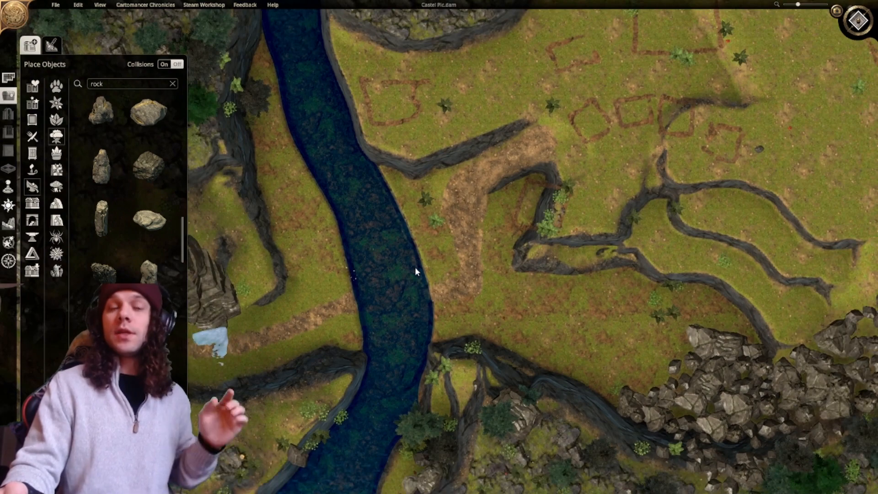
{"action": "scroll", "coordinate": [398, 295], "scroll_direction": "up", "scroll_amount": 3}
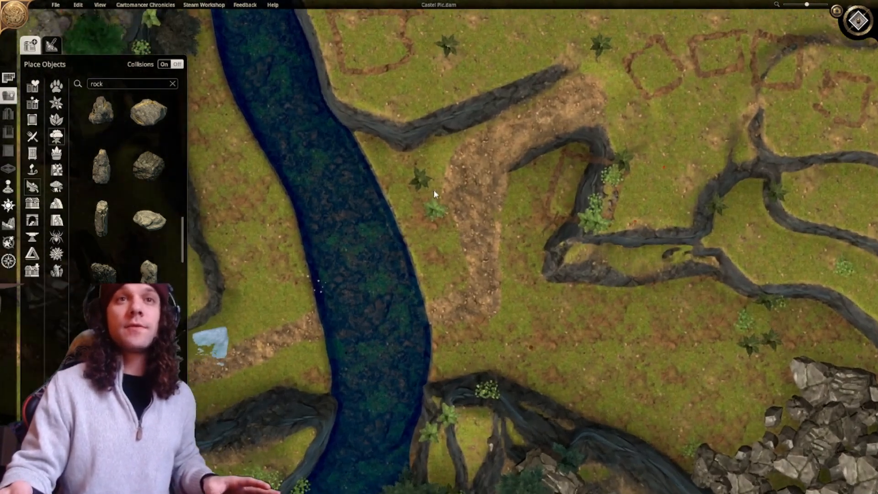
{"action": "left_click", "coordinate": [850, 11]}
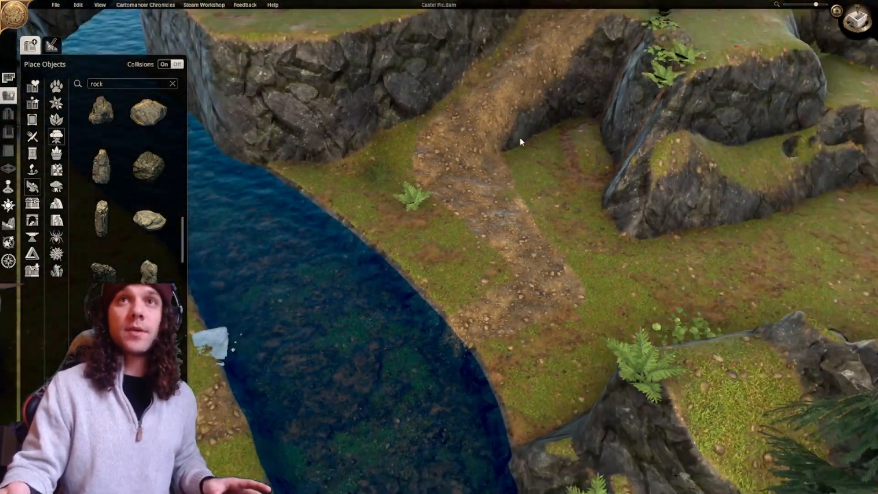
{"action": "scroll", "coordinate": [520, 138], "scroll_direction": "down", "scroll_amount": 2}
{"action": "mouse_move", "coordinate": [520, 138]}
{"action": "middle_mouse_down"}
{"action": "mouse_move", "coordinate": [482, 198]}
{"action": "mouse_move", "coordinate": [369, 257]}
{"action": "mouse_move", "coordinate": [353, 232]}
{"action": "mouse_move", "coordinate": [430, 258]}
{"action": "middle_mouse_up"}
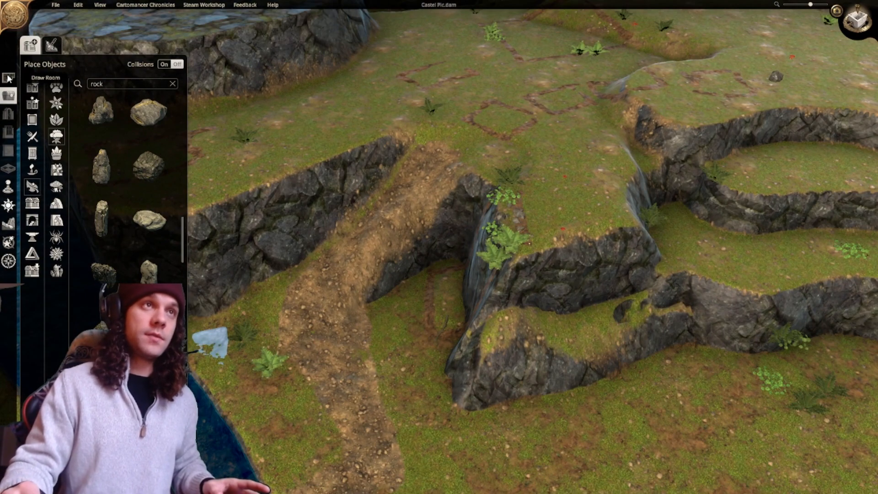
{"action": "left_click", "coordinate": [9, 78]}
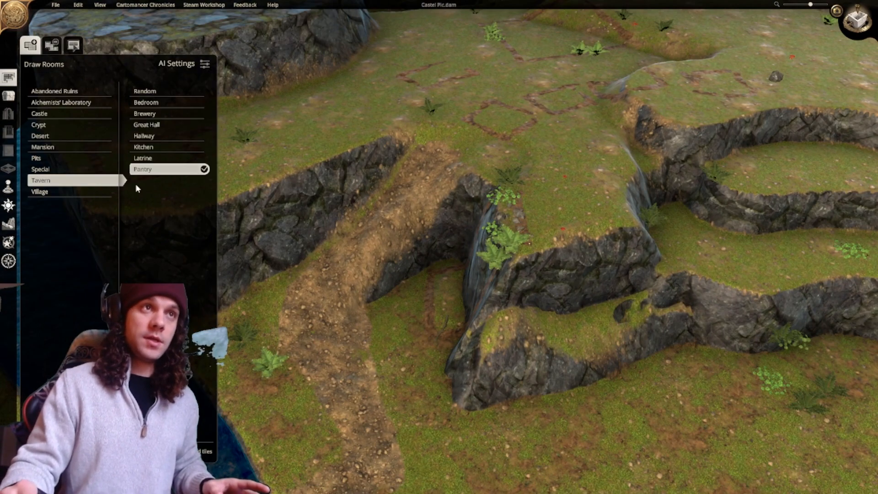
{"action": "left_click", "coordinate": [9, 223]}
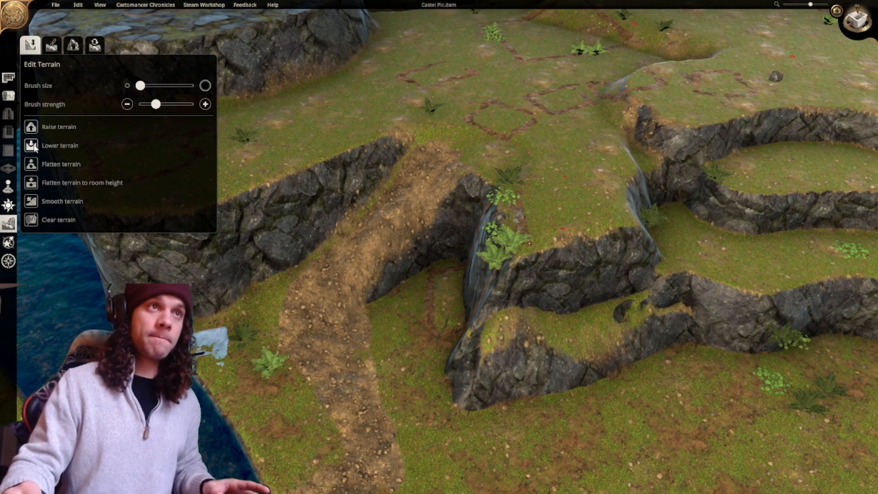
{"action": "mouse_move", "coordinate": [516, 202]}
{"action": "middle_mouse_down"}
{"action": "mouse_move", "coordinate": [520, 283]}
{"action": "mouse_move", "coordinate": [515, 257]}
{"action": "middle_mouse_up"}
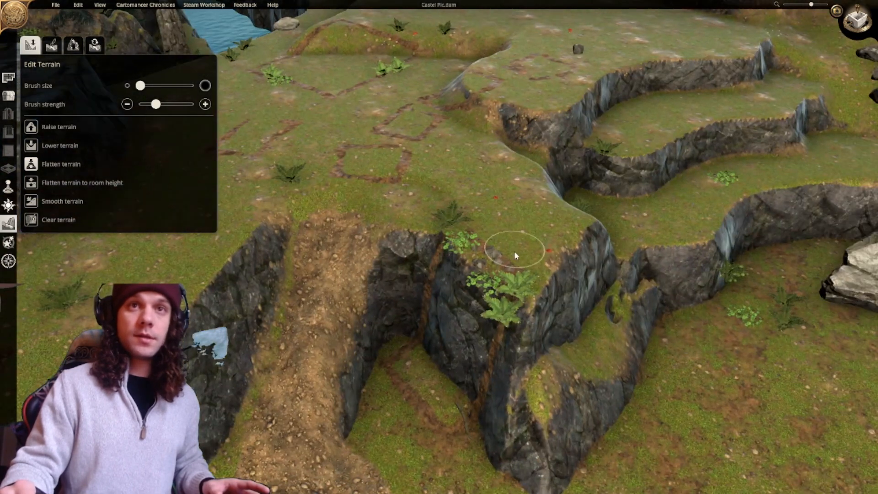
{"action": "mouse_move", "coordinate": [514, 269]}
{"action": "left_mouse_down"}
{"action": "mouse_move", "coordinate": [476, 315]}
{"action": "mouse_move", "coordinate": [457, 327]}
{"action": "mouse_move", "coordinate": [435, 324]}
{"action": "mouse_move", "coordinate": [445, 327]}
{"action": "mouse_move", "coordinate": [436, 324]}
{"action": "mouse_move", "coordinate": [440, 335]}
{"action": "mouse_move", "coordinate": [412, 317]}
{"action": "mouse_move", "coordinate": [383, 263]}
{"action": "mouse_move", "coordinate": [432, 247]}
{"action": "mouse_move", "coordinate": [442, 280]}
{"action": "mouse_move", "coordinate": [484, 317]}
{"action": "mouse_move", "coordinate": [489, 333]}
{"action": "left_mouse_up"}
{"action": "key", "text": "s"}
{"action": "mouse_move", "coordinate": [501, 250]}
{"action": "left_mouse_down"}
{"action": "mouse_move", "coordinate": [495, 265]}
{"action": "mouse_move", "coordinate": [449, 283]}
{"action": "left_mouse_up"}
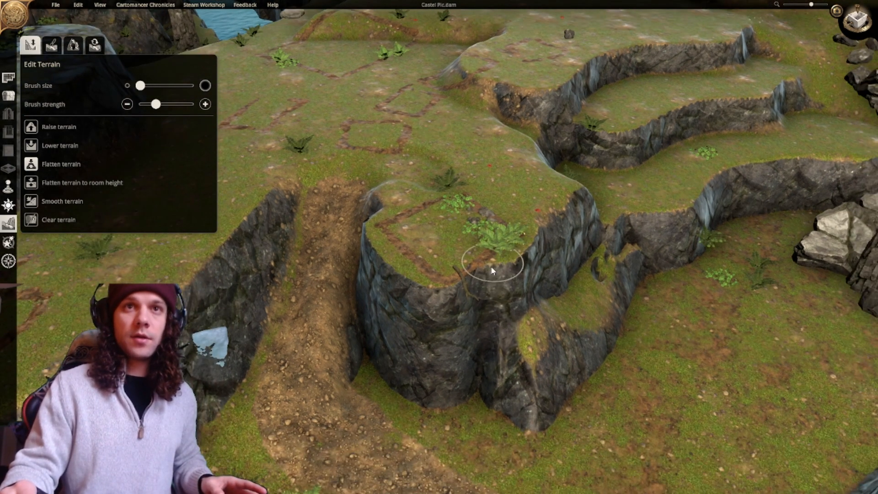
Flatten the ground at the head of the terrace cliff, extending the upper plateau beneath the small building outline that straddles the edge.
{"action": "scroll", "coordinate": [502, 240], "scroll_direction": "down", "scroll_amount": 1}
{"action": "mouse_move", "coordinate": [502, 240]}
{"action": "right_mouse_down"}
{"action": "mouse_move", "coordinate": [413, 202]}
{"action": "mouse_move", "coordinate": [534, 194]}
{"action": "right_mouse_up"}
{"action": "middle_click_drag", "start_coordinate": [533, 194], "coordinate": [412, 204]}
{"action": "right_click_drag", "start_coordinate": [412, 203], "coordinate": [228, 170]}
{"action": "scroll", "coordinate": [320, 210], "scroll_direction": "down", "scroll_amount": 1}
{"action": "mouse_move", "coordinate": [320, 210]}
{"action": "right_mouse_down"}
{"action": "mouse_move", "coordinate": [358, 219]}
{"action": "mouse_move", "coordinate": [421, 210]}
{"action": "right_mouse_up"}
{"action": "mouse_move", "coordinate": [422, 209]}
{"action": "middle_mouse_down"}
{"action": "mouse_move", "coordinate": [383, 241]}
{"action": "mouse_move", "coordinate": [388, 270]}
{"action": "middle_mouse_up"}
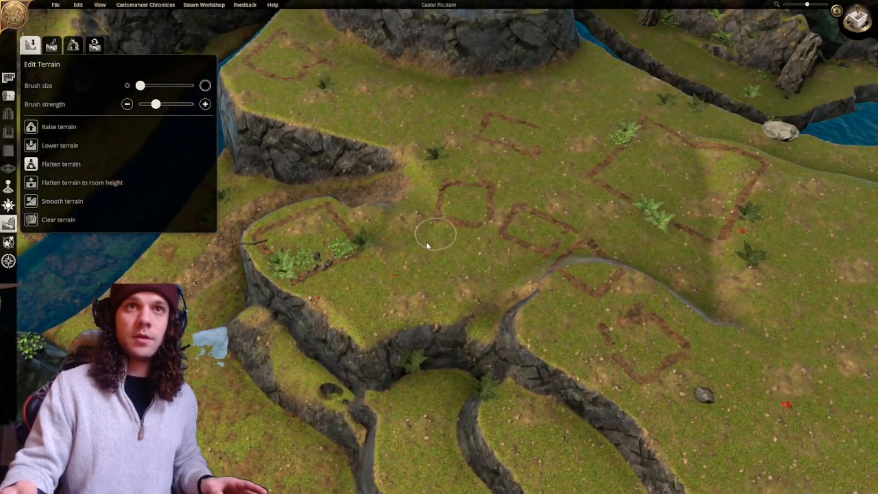
{"action": "mouse_move", "coordinate": [427, 246]}
{"action": "right_mouse_down"}
{"action": "mouse_move", "coordinate": [386, 275]}
{"action": "mouse_move", "coordinate": [394, 276]}
{"action": "right_mouse_up"}
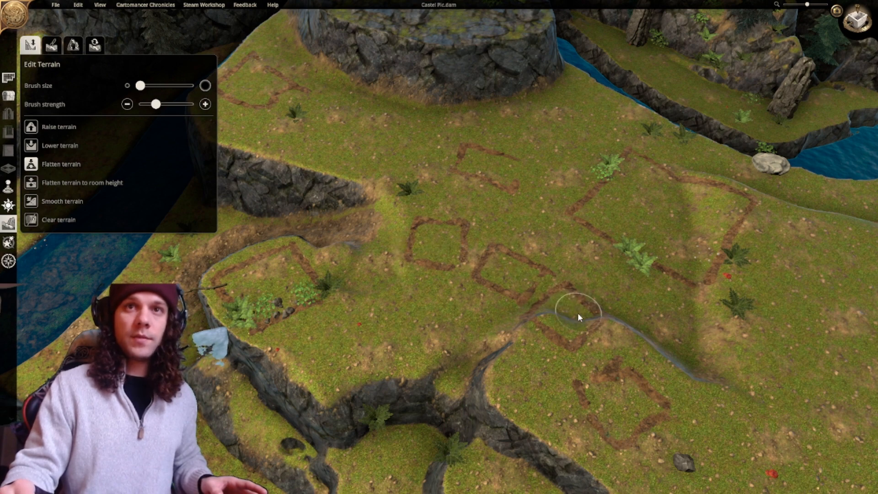
{"action": "right_click_drag", "start_coordinate": [578, 313], "coordinate": [539, 283]}
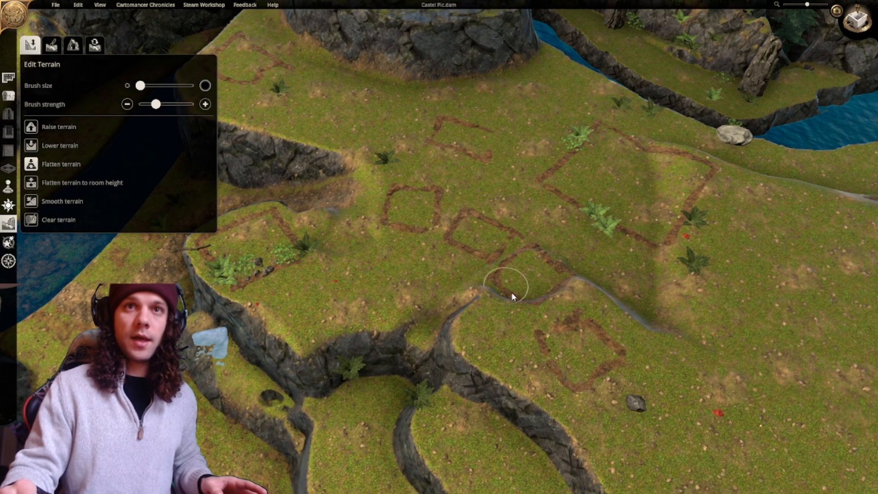
{"action": "right_click_drag", "start_coordinate": [571, 342], "coordinate": [556, 297]}
{"action": "middle_click_drag", "start_coordinate": [482, 261], "coordinate": [616, 186]}
{"action": "right_click_drag", "start_coordinate": [616, 186], "coordinate": [571, 223]}
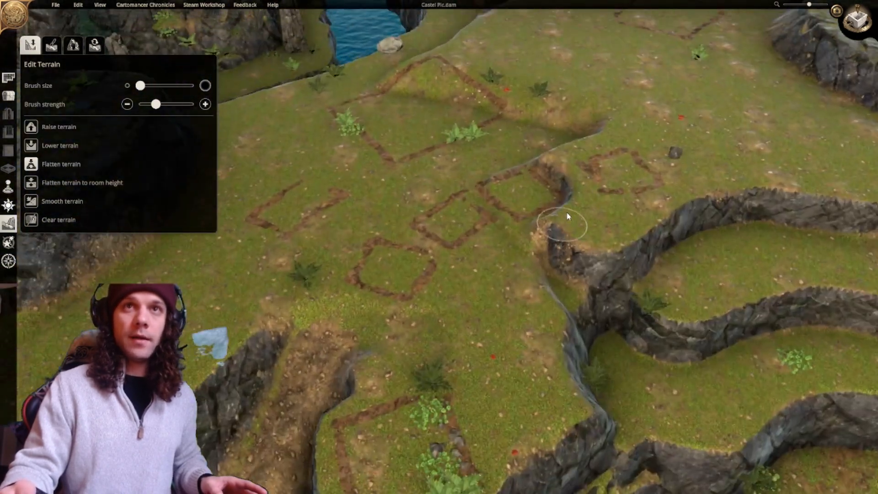
Flatten the upper plateau outward beneath the small square building outline and across the sloped gap beside the large outline.
{"action": "right_click_drag", "start_coordinate": [606, 165], "coordinate": [576, 215]}
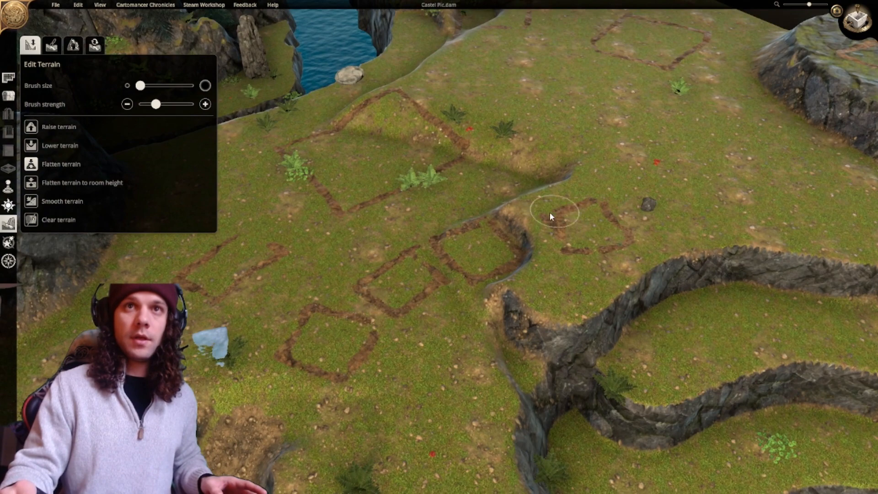
{"action": "mouse_move", "coordinate": [486, 224]}
{"action": "left_mouse_down"}
{"action": "mouse_move", "coordinate": [457, 235]}
{"action": "mouse_move", "coordinate": [439, 225]}
{"action": "mouse_move", "coordinate": [469, 265]}
{"action": "mouse_move", "coordinate": [509, 265]}
{"action": "left_mouse_up"}
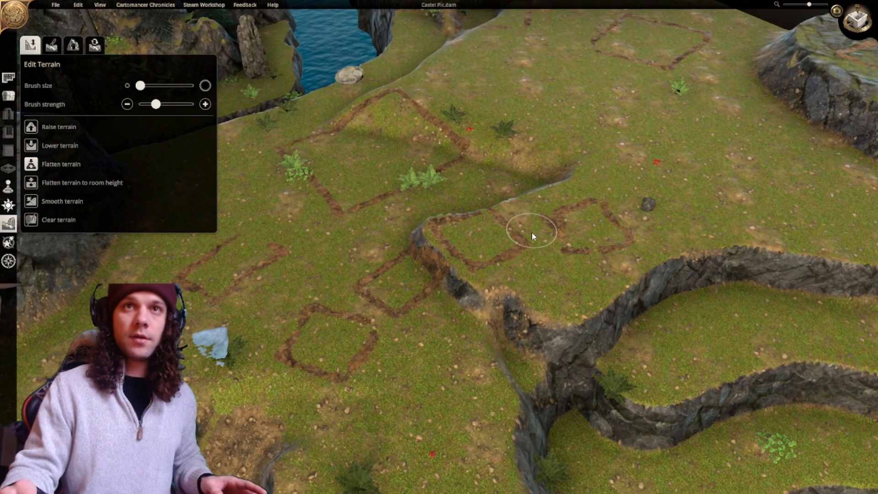
{"action": "right_click_drag", "start_coordinate": [533, 234], "coordinate": [547, 221]}
{"action": "right_click_drag", "start_coordinate": [571, 184], "coordinate": [547, 198]}
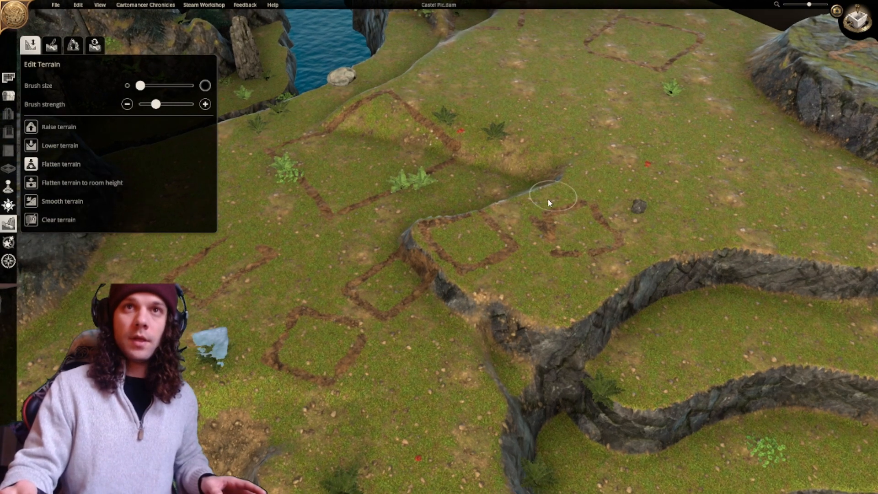
{"action": "mouse_move", "coordinate": [495, 144]}
{"action": "left_mouse_down"}
{"action": "mouse_move", "coordinate": [513, 189]}
{"action": "mouse_move", "coordinate": [502, 160]}
{"action": "left_mouse_up"}
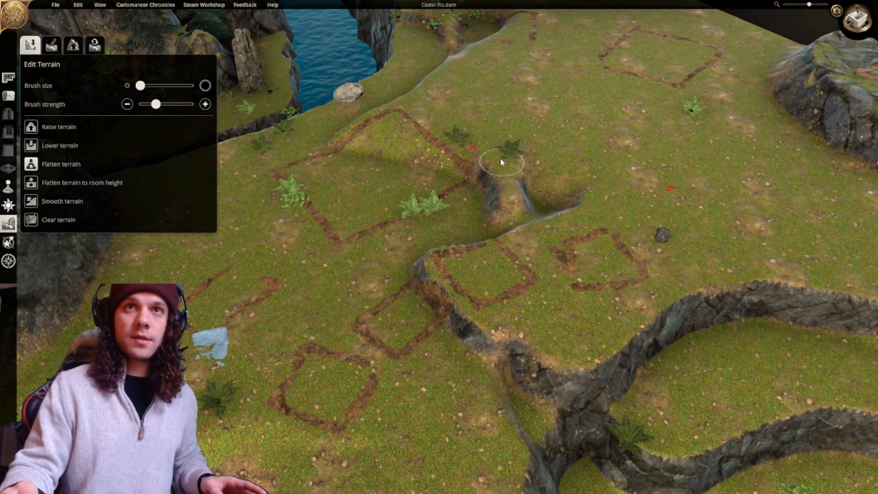
{"action": "mouse_move", "coordinate": [514, 214]}
{"action": "left_mouse_down"}
{"action": "mouse_move", "coordinate": [507, 162]}
{"action": "mouse_move", "coordinate": [541, 202]}
{"action": "mouse_move", "coordinate": [573, 198]}
{"action": "left_mouse_up"}
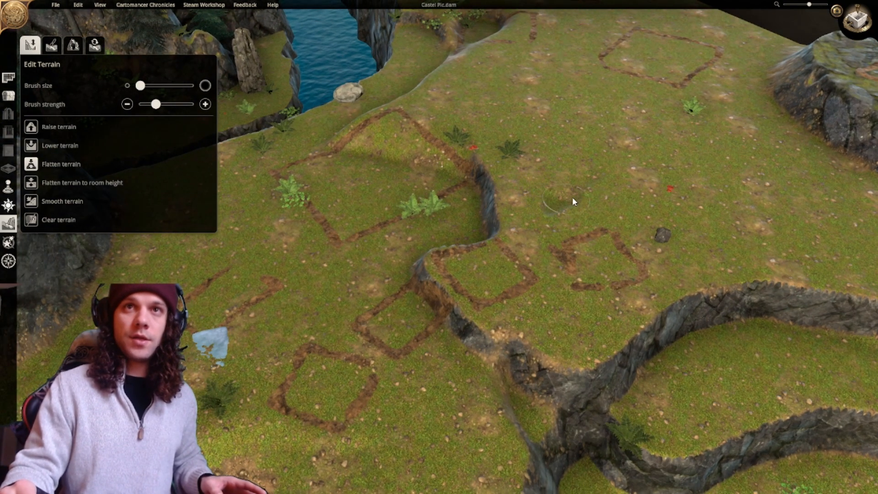
Flatten the raised far corner inside the large building outline to the lower plateau's height.
{"action": "mouse_move", "coordinate": [544, 192]}
{"action": "right_mouse_down"}
{"action": "mouse_move", "coordinate": [582, 193]}
{"action": "mouse_move", "coordinate": [525, 231]}
{"action": "right_mouse_up"}
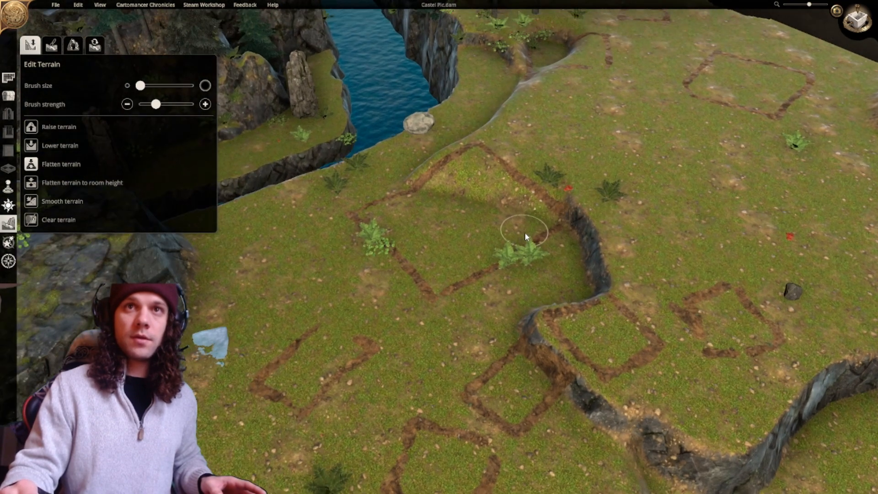
{"action": "mouse_move", "coordinate": [531, 234]}
{"action": "left_mouse_down"}
{"action": "mouse_move", "coordinate": [533, 210]}
{"action": "mouse_move", "coordinate": [503, 189]}
{"action": "left_mouse_up"}
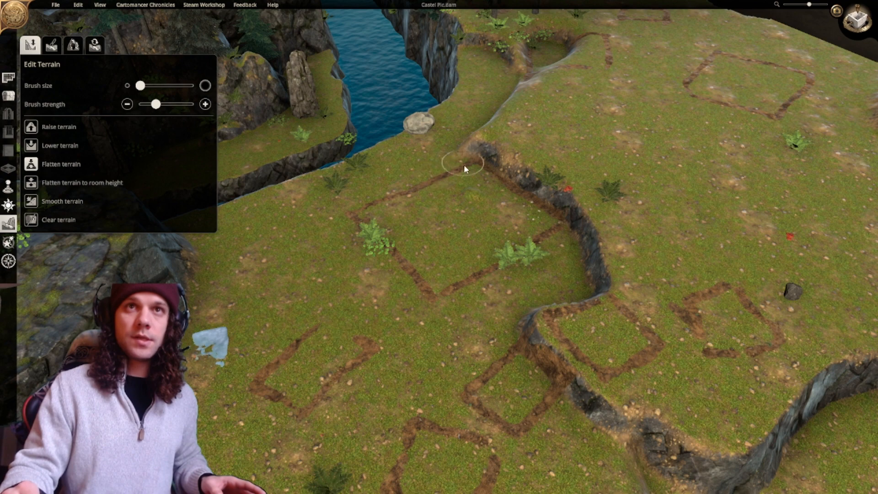
{"action": "mouse_move", "coordinate": [470, 171]}
{"action": "left_mouse_down"}
{"action": "mouse_move", "coordinate": [476, 151]}
{"action": "mouse_move", "coordinate": [539, 213]}
{"action": "mouse_move", "coordinate": [487, 179]}
{"action": "left_mouse_up"}
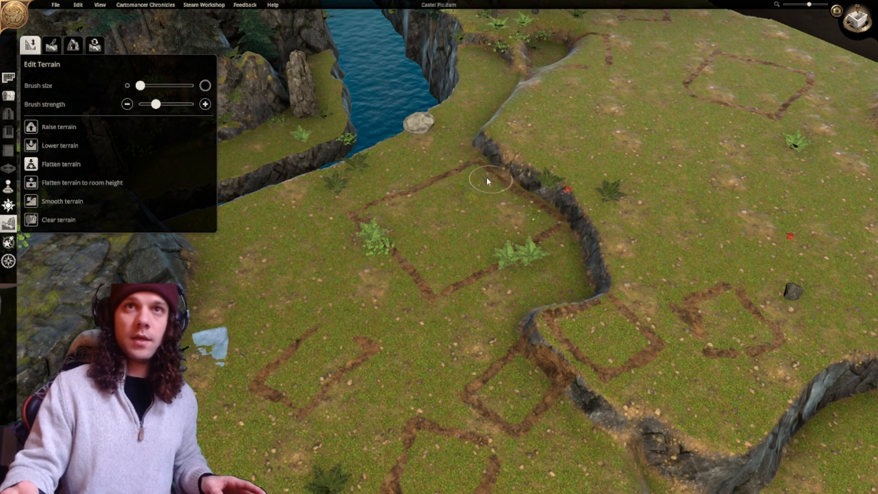
Smooth the terrain at the head of the dirt ramp where it meets the plateau.
{"action": "key", "text": "s"}
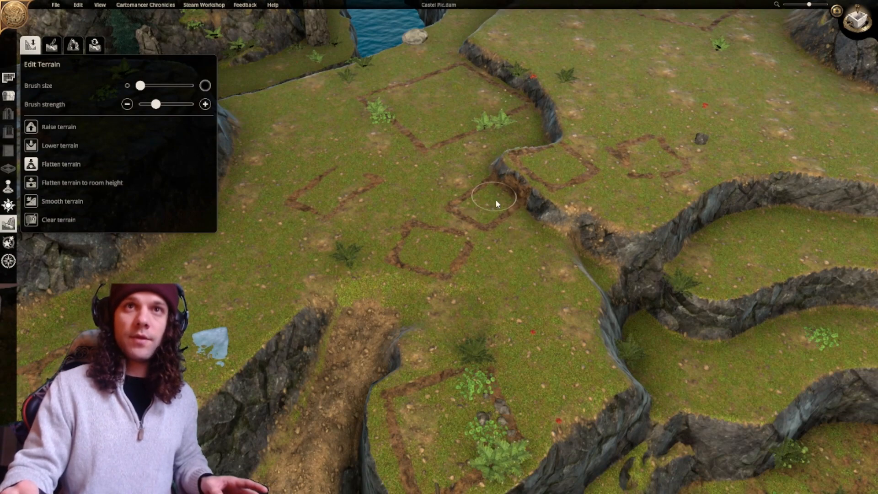
{"action": "right_click_drag", "start_coordinate": [480, 231], "coordinate": [525, 198]}
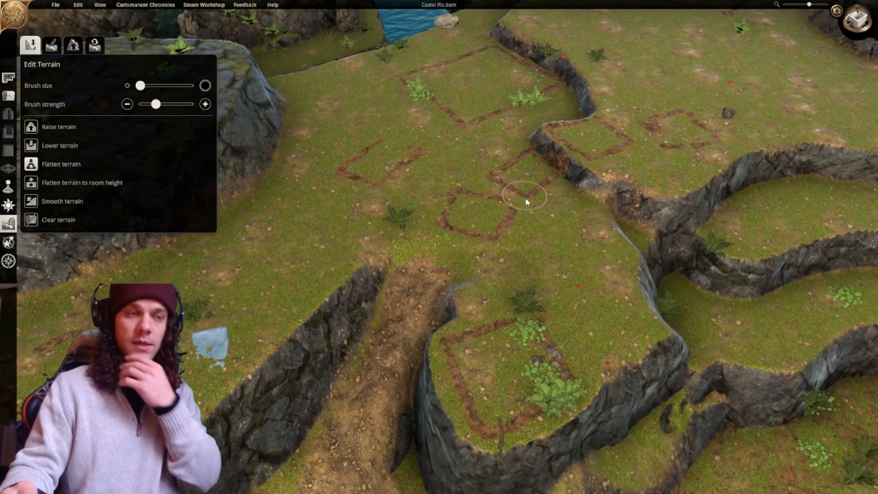
{"action": "scroll", "coordinate": [484, 230], "scroll_direction": "down", "scroll_amount": 2}
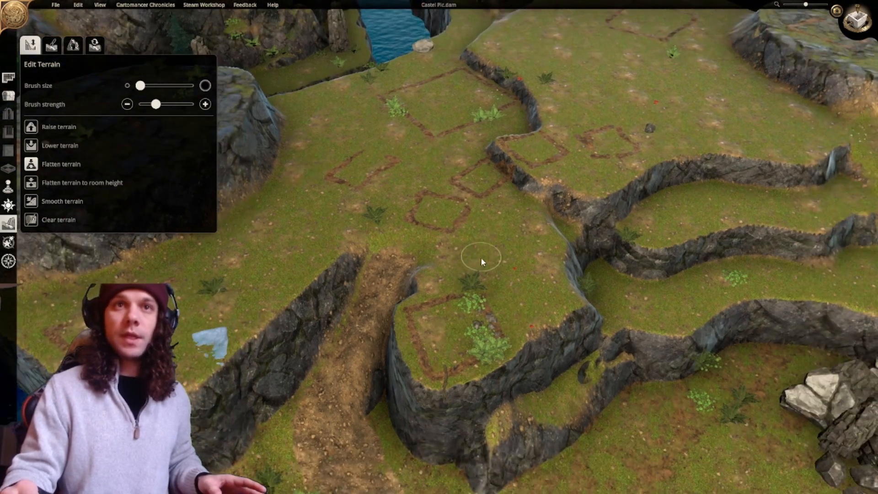
{"action": "middle_click_drag", "start_coordinate": [481, 259], "coordinate": [414, 257]}
{"action": "scroll", "coordinate": [414, 259], "scroll_direction": "down", "scroll_amount": 3}
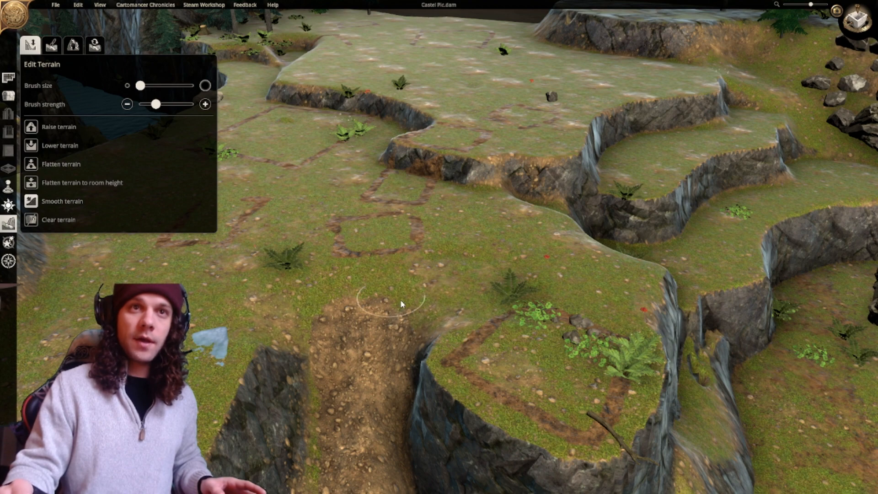
{"action": "right_click_drag", "start_coordinate": [414, 296], "coordinate": [415, 246]}
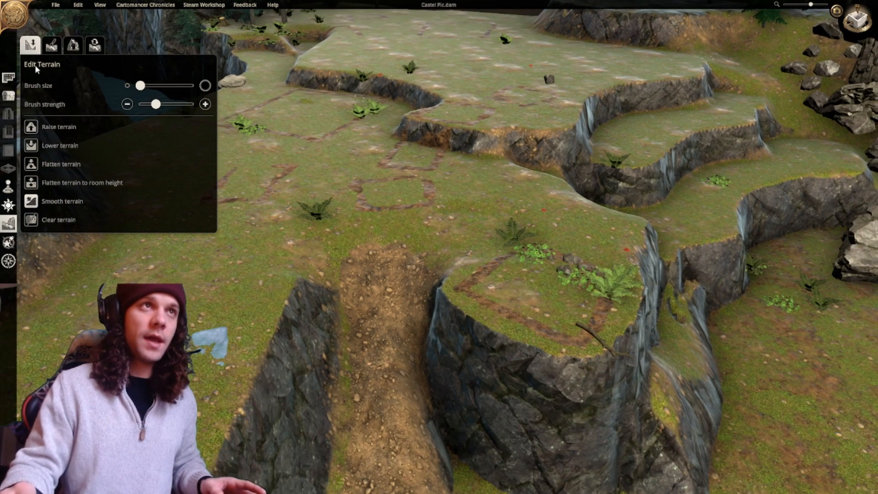
With a larger terrain brush, paint light brown dirt across the head of the ramp, spreading it onto the plateau.
{"action": "left_click", "coordinate": [52, 44]}
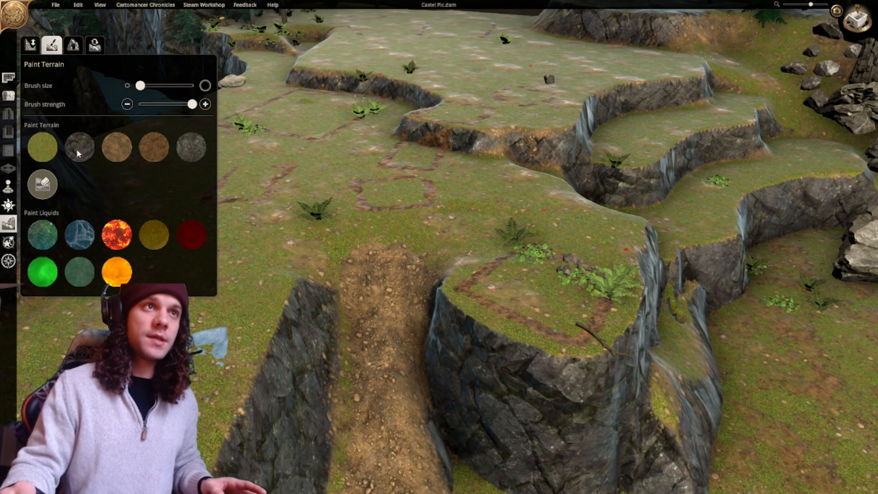
{"action": "scroll", "coordinate": [446, 282], "scroll_direction": "up", "scroll_amount": 2}
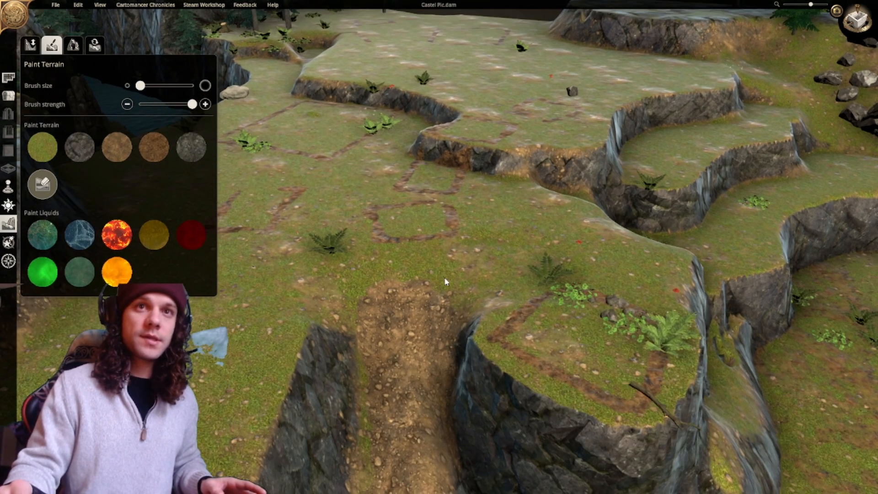
{"action": "left_click", "coordinate": [124, 146]}
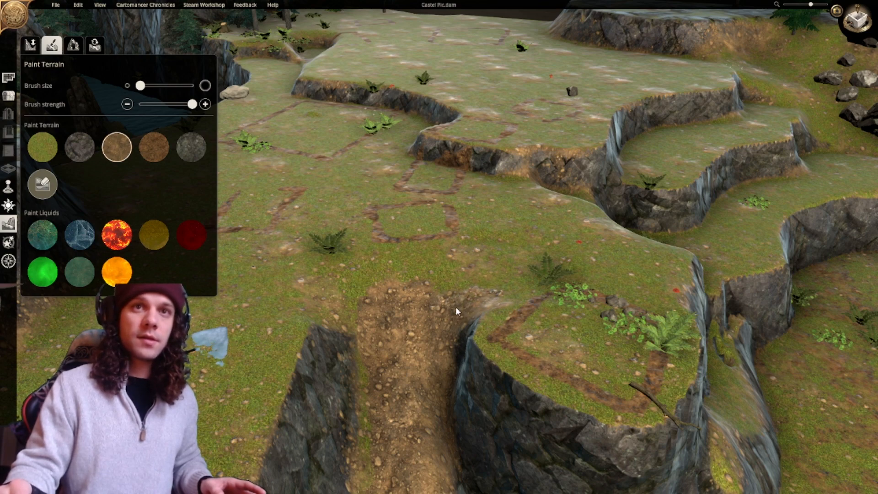
{"action": "left_click_drag", "start_coordinate": [141, 86], "coordinate": [177, 86]}
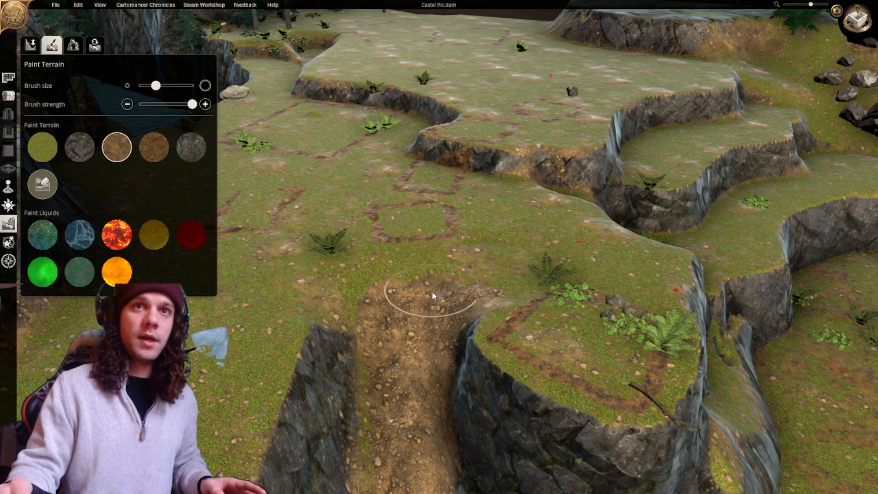
{"action": "mouse_move", "coordinate": [355, 309]}
{"action": "left_mouse_down"}
{"action": "mouse_move", "coordinate": [339, 298]}
{"action": "mouse_move", "coordinate": [384, 294]}
{"action": "mouse_move", "coordinate": [361, 288]}
{"action": "mouse_move", "coordinate": [460, 293]}
{"action": "left_mouse_up"}
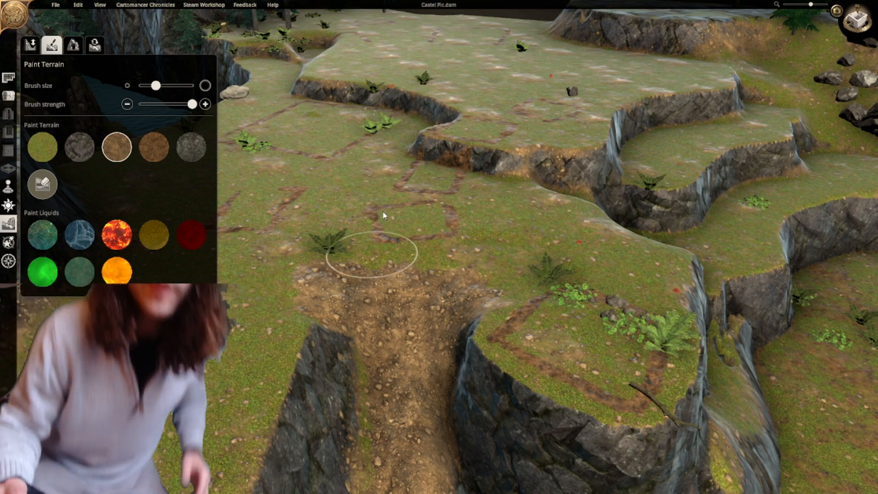
Save the map.
{"action": "right_click_drag", "start_coordinate": [369, 260], "coordinate": [439, 202]}
{"action": "left_click", "coordinate": [56, 4]}
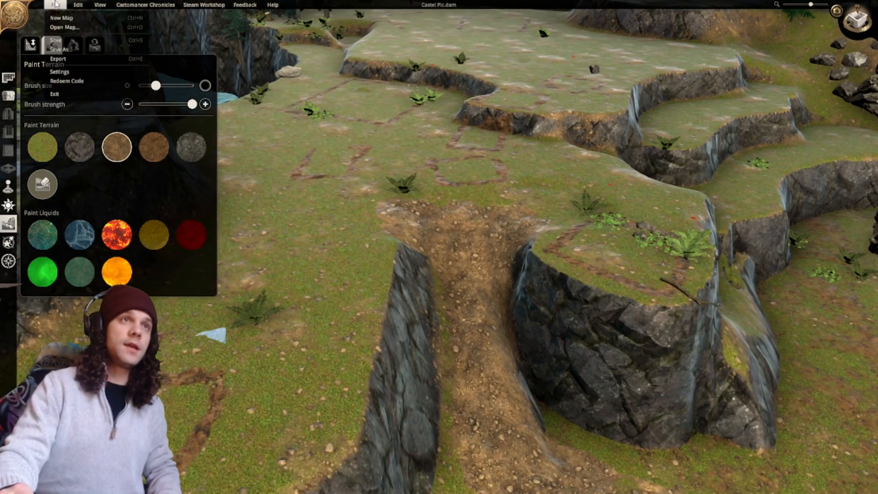
{"action": "left_click", "coordinate": [71, 41]}
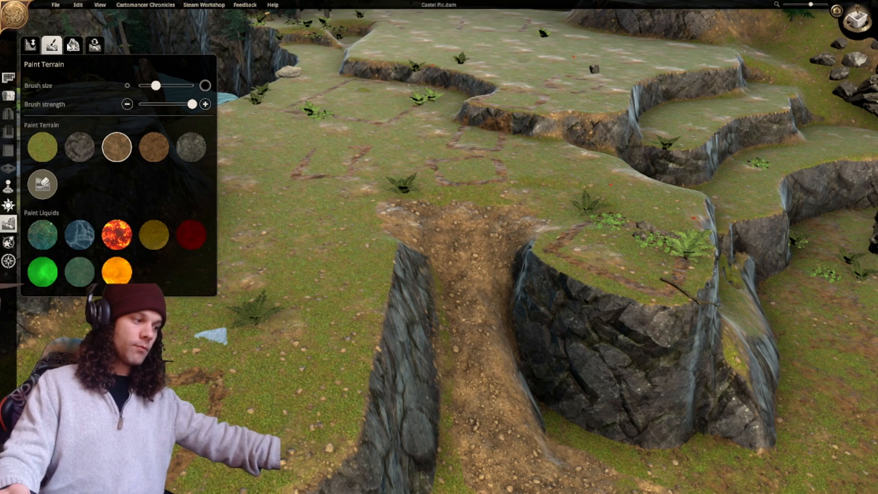
{"action": "scroll", "coordinate": [497, 179], "scroll_direction": "down", "scroll_amount": 2}
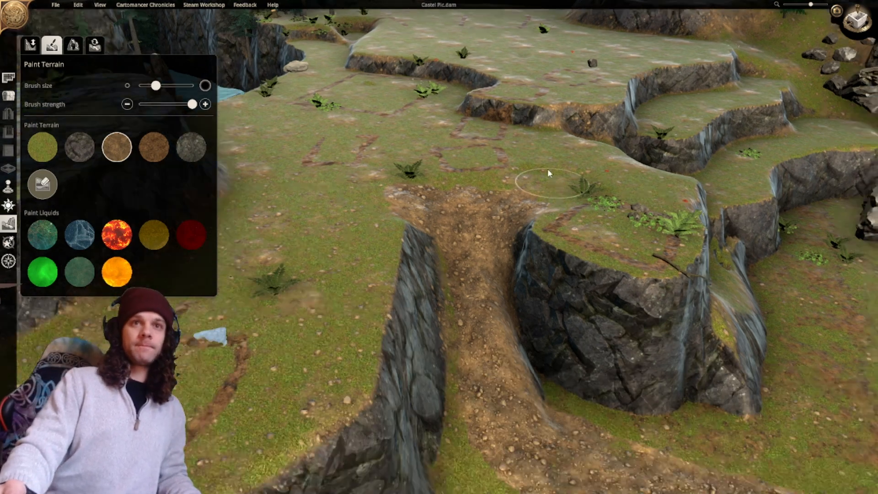
{"action": "right_click_drag", "start_coordinate": [549, 172], "coordinate": [448, 62]}
{"action": "middle_click_drag", "start_coordinate": [449, 61], "coordinate": [407, 87]}
{"action": "left_click", "coordinate": [62, 7]}
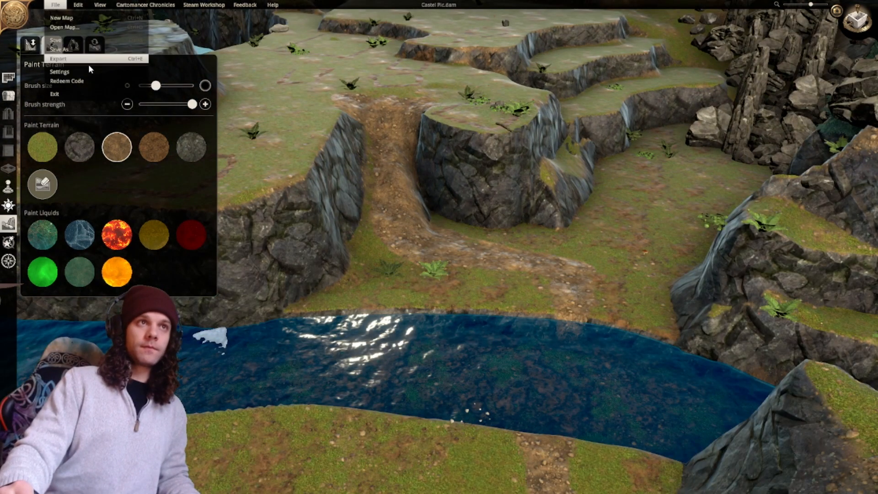
{"action": "left_click", "coordinate": [75, 42]}
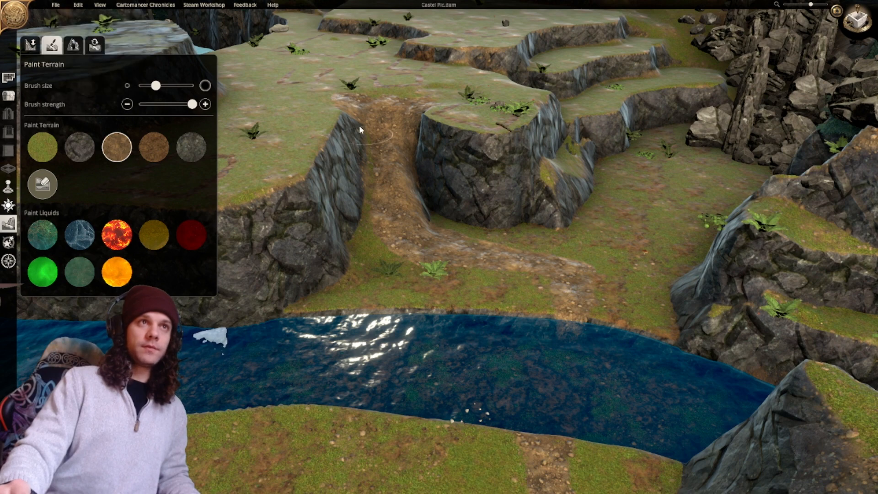
{"action": "scroll", "coordinate": [276, 46], "scroll_direction": "up", "scroll_amount": 3}
{"action": "left_click", "coordinate": [52, 6]}
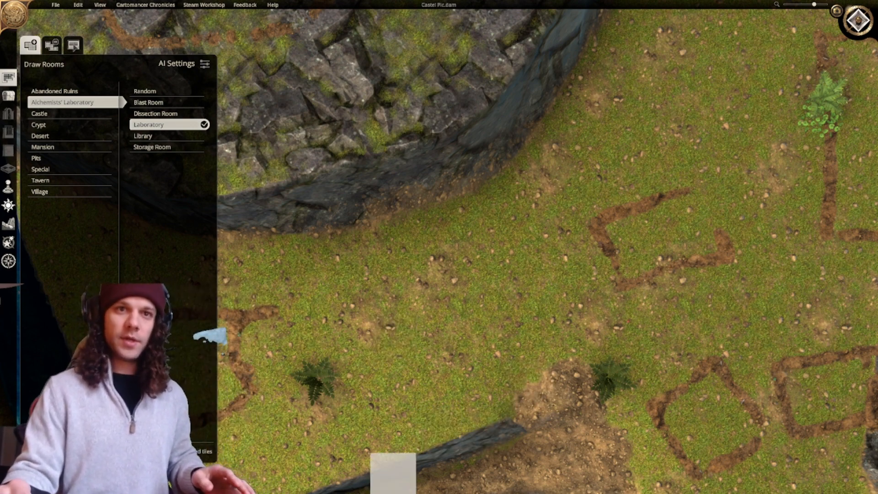
Look over the whole settlement from above and display the Village room types.
{"action": "scroll", "coordinate": [473, 300], "scroll_direction": "down", "scroll_amount": 1}
{"action": "scroll", "coordinate": [473, 300], "scroll_direction": "down", "scroll_amount": 6}
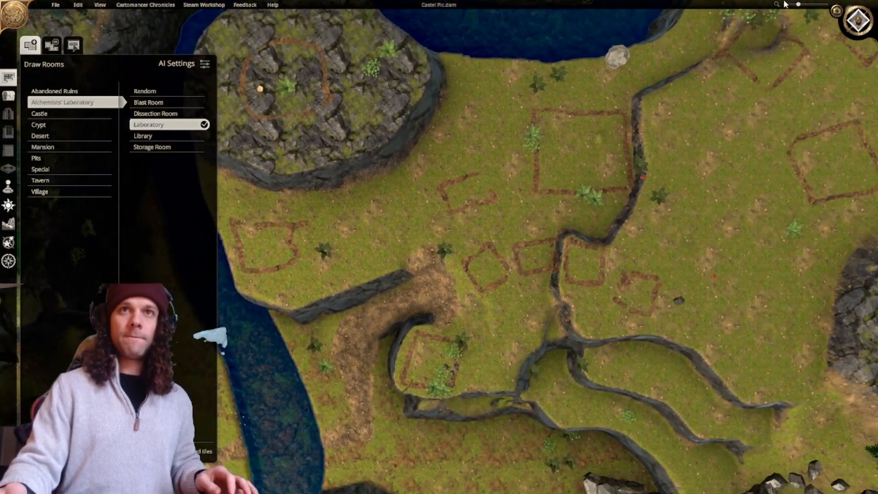
{"action": "right_click_drag", "start_coordinate": [410, 255], "coordinate": [563, 183]}
{"action": "scroll", "coordinate": [558, 210], "scroll_direction": "down", "scroll_amount": 3}
{"action": "right_click_drag", "start_coordinate": [538, 219], "coordinate": [446, 264]}
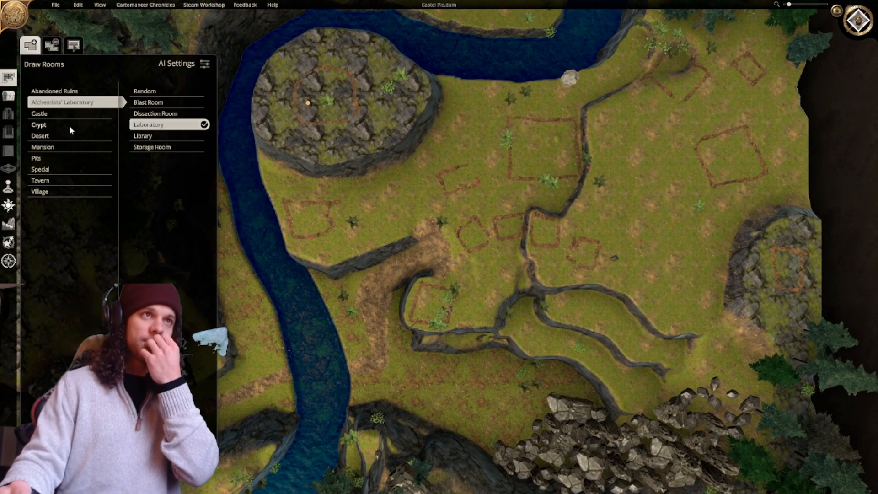
{"action": "left_click", "coordinate": [50, 191]}
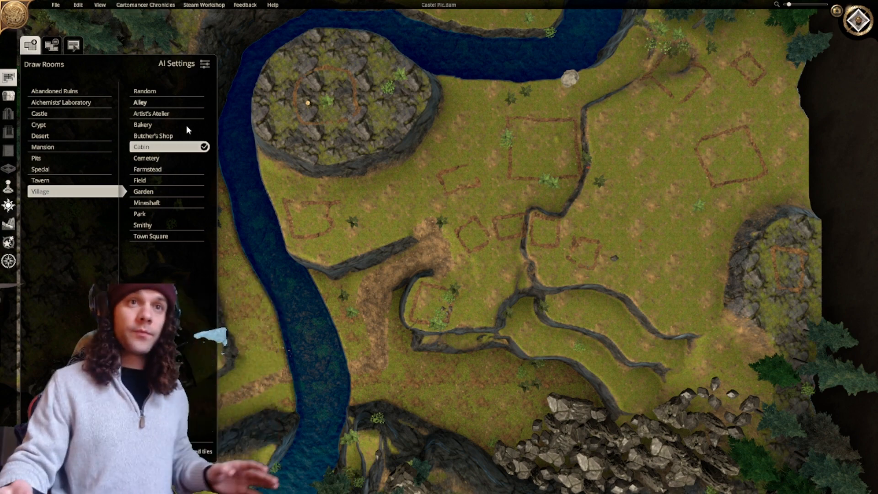
{"action": "right_click_drag", "start_coordinate": [326, 309], "coordinate": [363, 227]}
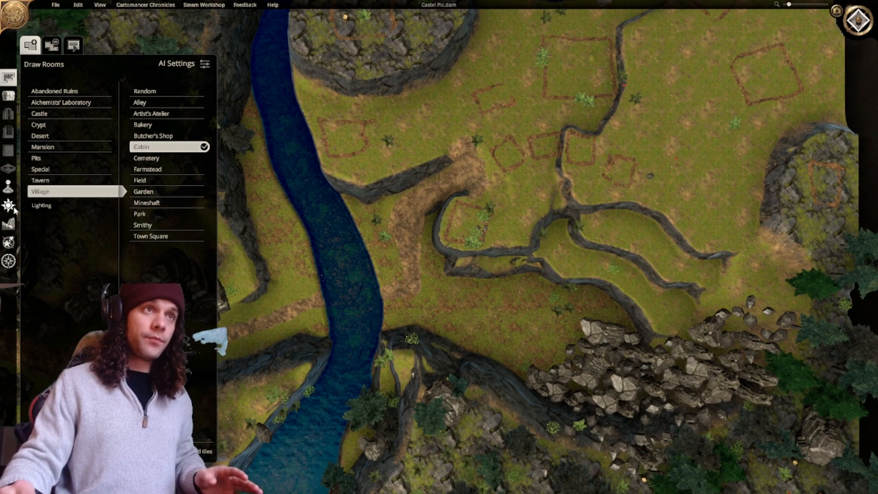
Using the smallest terrain brush, paint small grey stone markers at the riverside path and beside the dirt ramp across the river.
{"action": "left_click", "coordinate": [7, 229]}
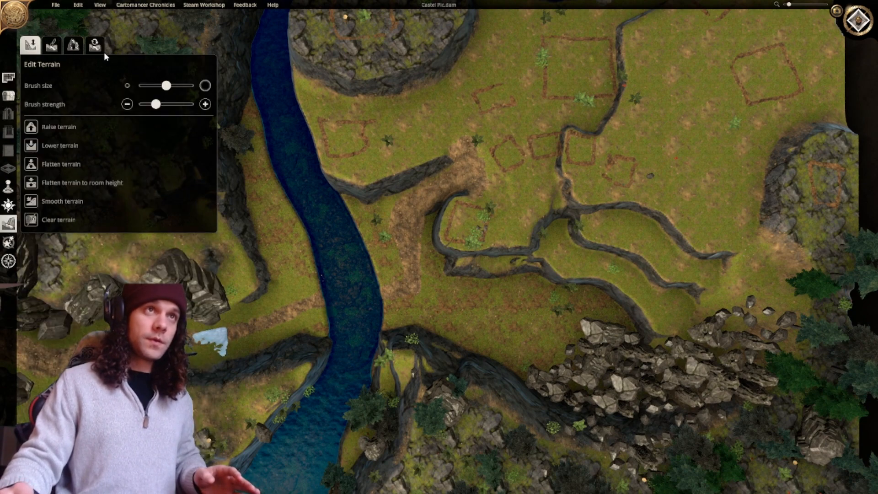
{"action": "left_click", "coordinate": [52, 45]}
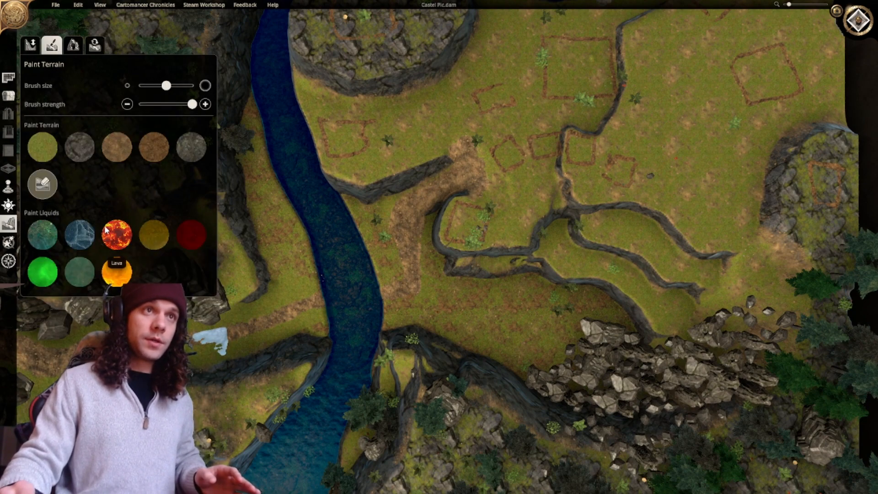
{"action": "left_click", "coordinate": [185, 151]}
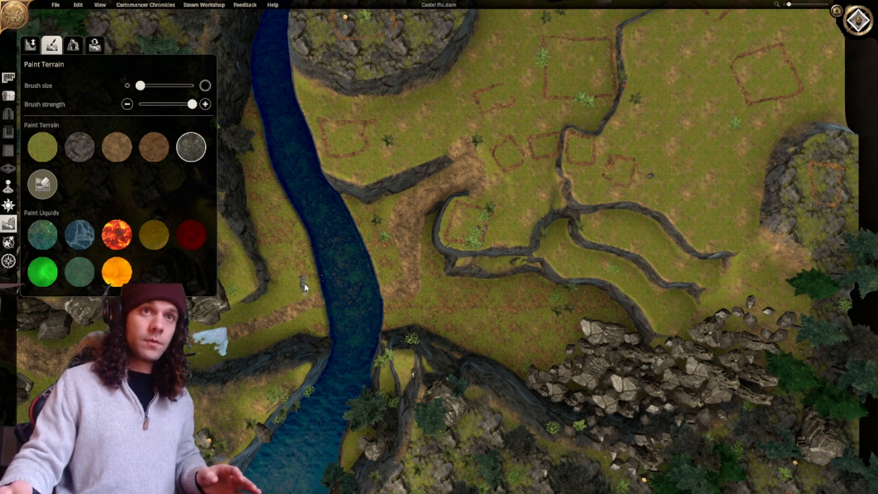
{"action": "left_click_drag", "start_coordinate": [302, 280], "coordinate": [306, 294]}
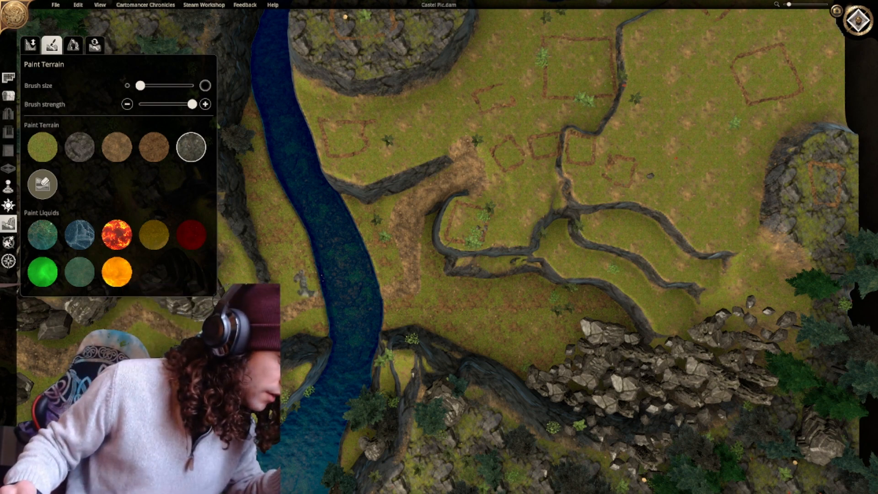
{"action": "key", "text": "w"}
{"action": "key", "text": "d"}
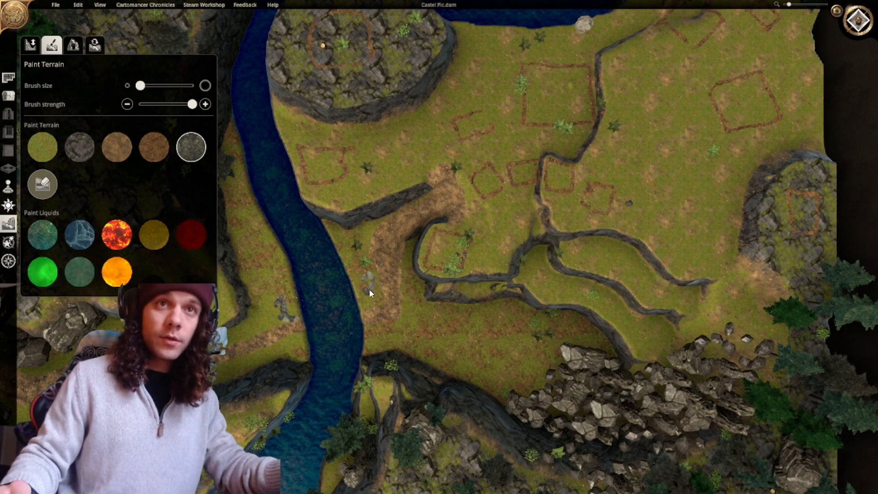
{"action": "right_click_drag", "start_coordinate": [450, 304], "coordinate": [386, 326]}
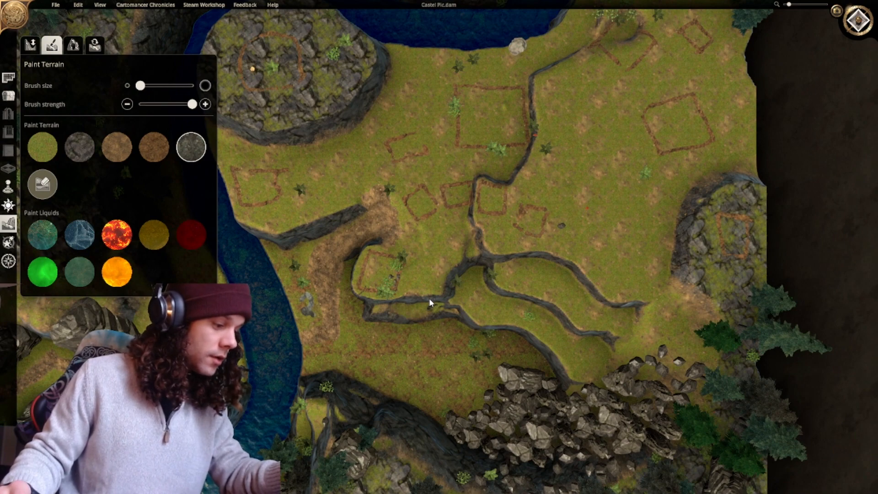
{"action": "right_click_drag", "start_coordinate": [429, 298], "coordinate": [390, 314]}
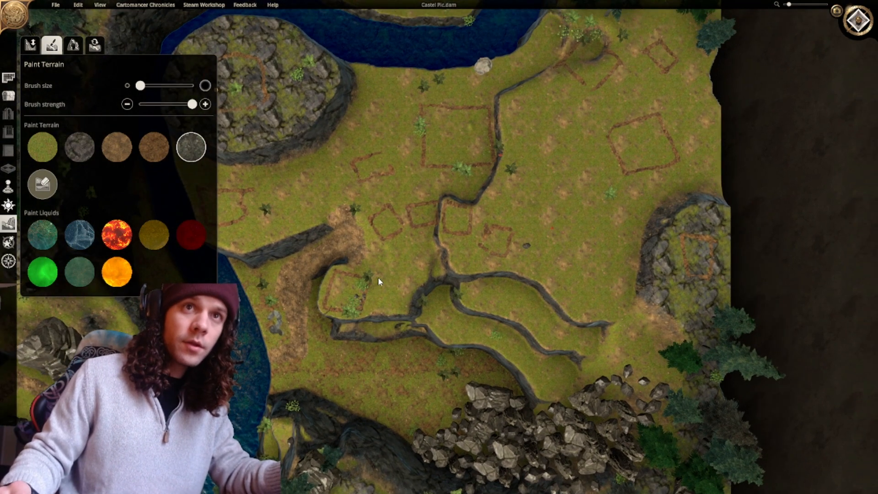
Paint the numeral 3 in grey stone beside the outline on the bluff and a 4 inside the large rectangular outline.
{"action": "mouse_move", "coordinate": [383, 282]}
{"action": "left_mouse_down"}
{"action": "mouse_move", "coordinate": [371, 292]}
{"action": "mouse_move", "coordinate": [384, 301]}
{"action": "left_mouse_up"}
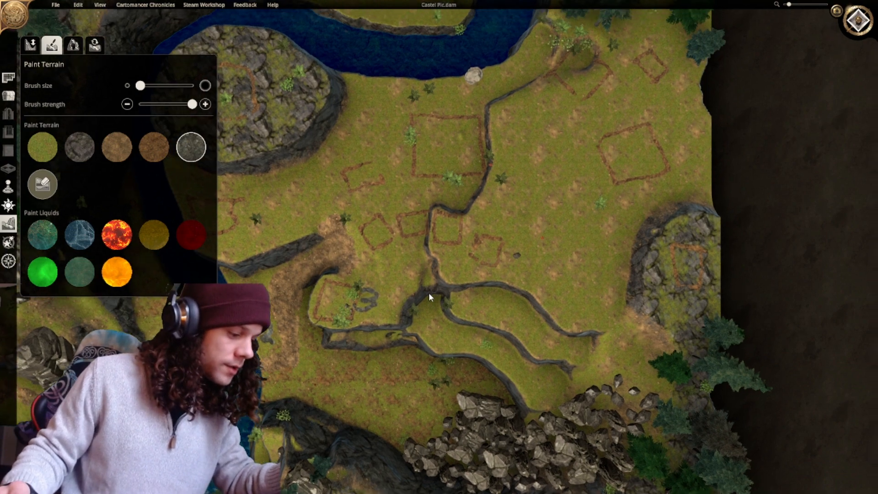
{"action": "right_click_drag", "start_coordinate": [431, 294], "coordinate": [401, 312]}
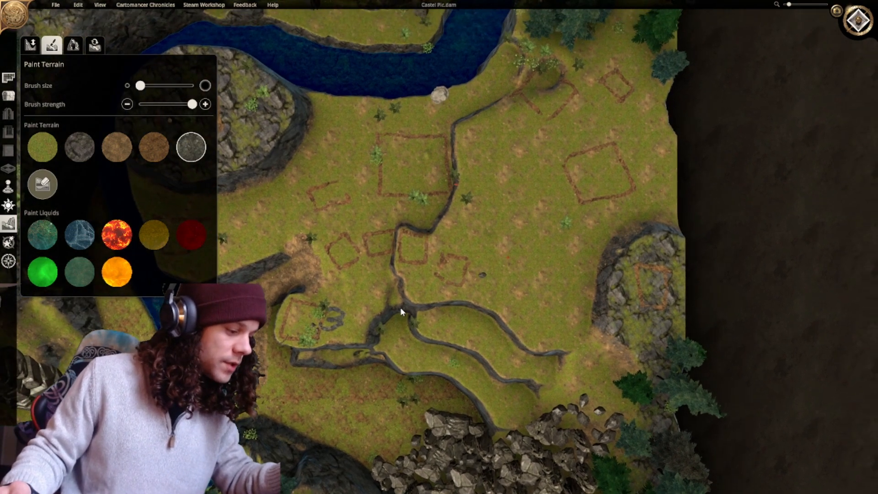
{"action": "right_click_drag", "start_coordinate": [315, 191], "coordinate": [335, 242]}
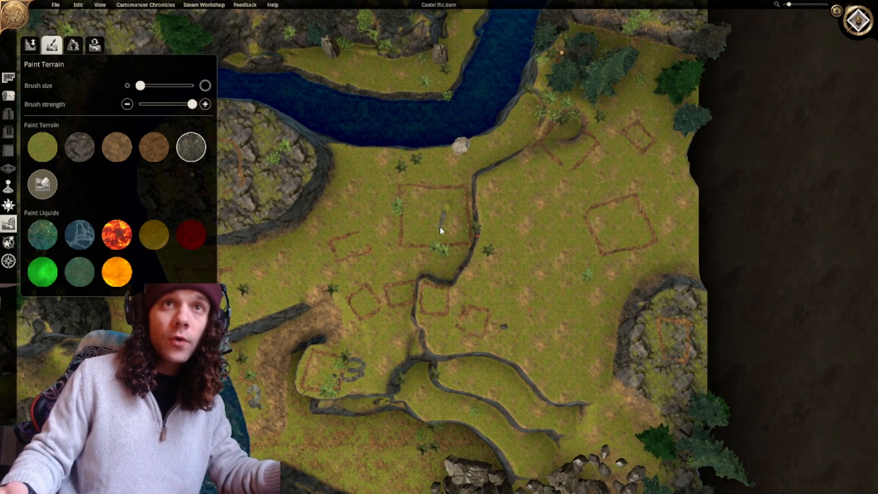
{"action": "left_click_drag", "start_coordinate": [439, 227], "coordinate": [434, 223]}
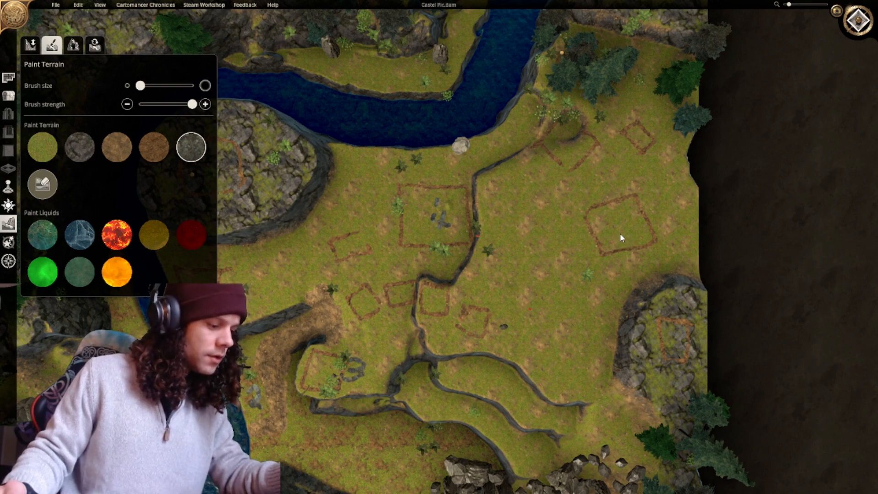
Undo the trial stone 5 beside the large tilted outline and repaint it just below the northern outline.
{"action": "right_click_drag", "start_coordinate": [660, 330], "coordinate": [631, 304]}
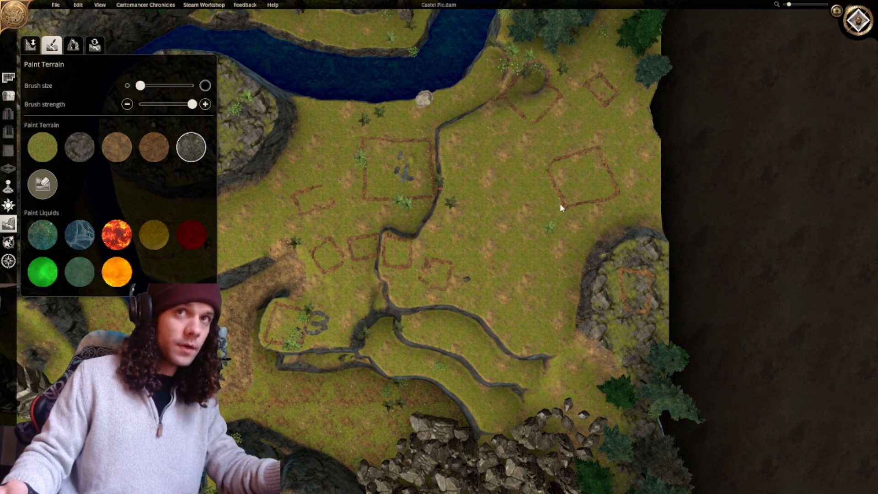
{"action": "mouse_move", "coordinate": [540, 176]}
{"action": "left_mouse_down"}
{"action": "mouse_move", "coordinate": [553, 181]}
{"action": "mouse_move", "coordinate": [552, 199]}
{"action": "left_mouse_up"}
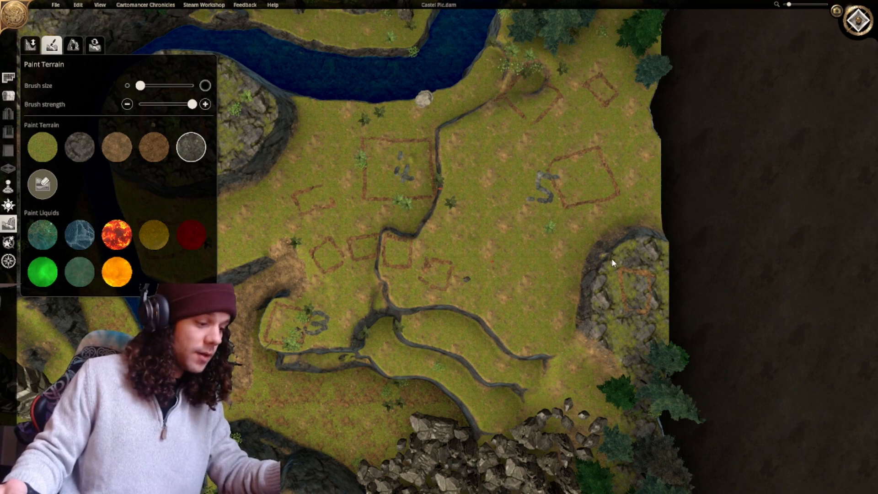
{"action": "middle_click_drag", "start_coordinate": [611, 263], "coordinate": [571, 258]}
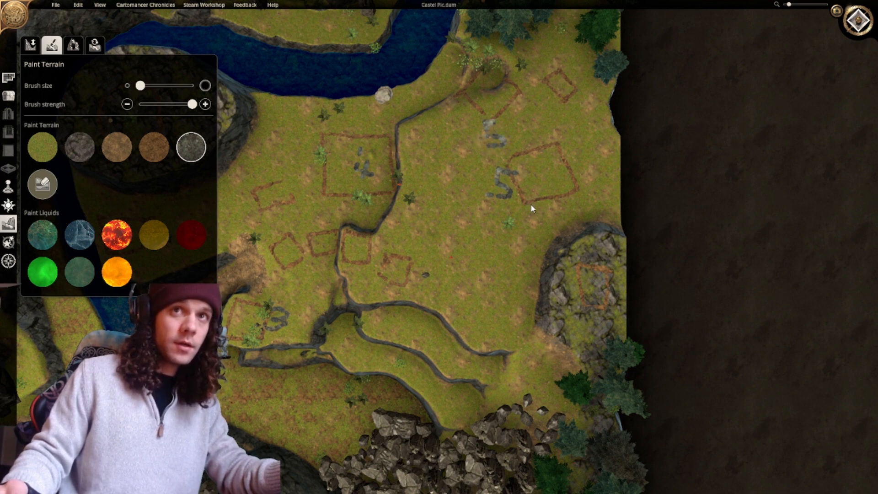
{"action": "key", "text": "ctrl+z"}
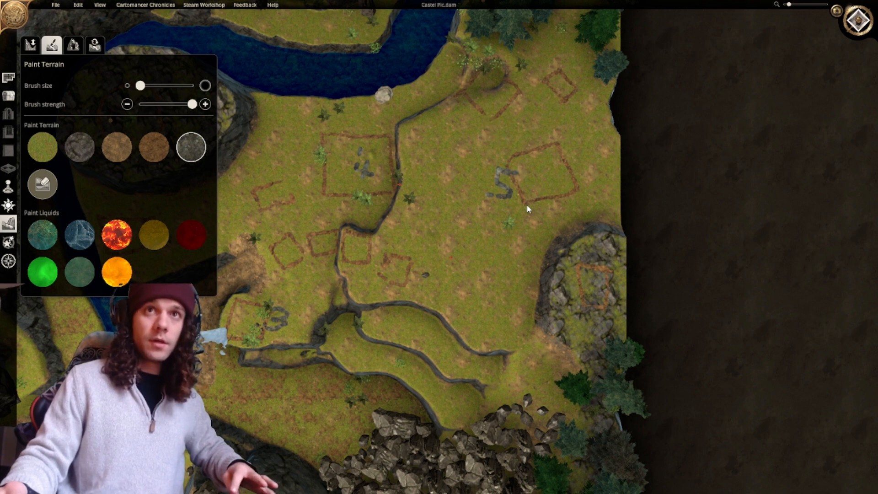
{"action": "key", "text": "ctrl+z"}
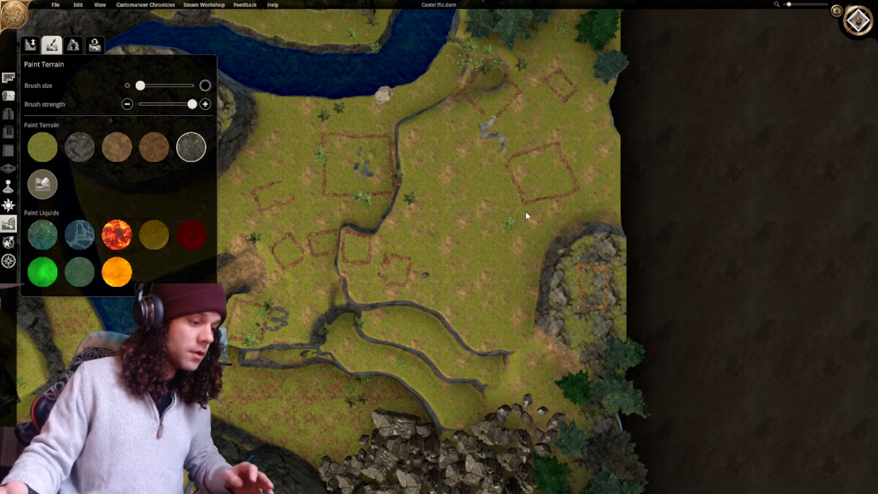
Paint another grey stone marker just south of the large tilted outline on the eastern plateau.
{"action": "key", "text": "s"}
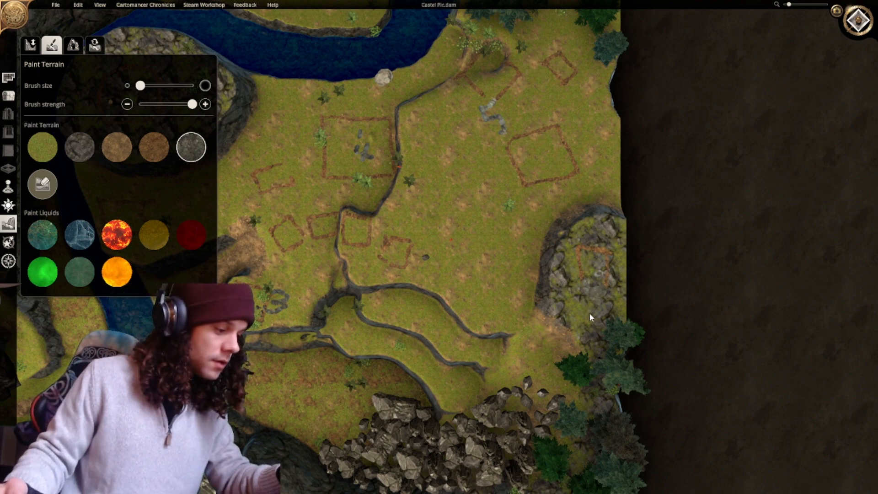
{"action": "scroll", "coordinate": [474, 202], "scroll_direction": "down", "scroll_amount": 2}
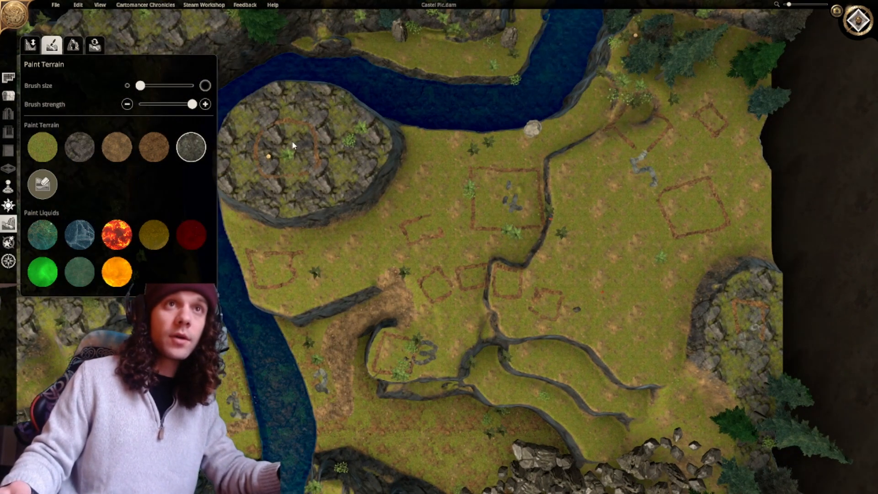
{"action": "middle_click_drag", "start_coordinate": [557, 197], "coordinate": [424, 187]}
{"action": "mouse_move", "coordinate": [566, 247]}
{"action": "left_mouse_down"}
{"action": "mouse_move", "coordinate": [561, 234]}
{"action": "mouse_move", "coordinate": [566, 251]}
{"action": "left_mouse_up"}
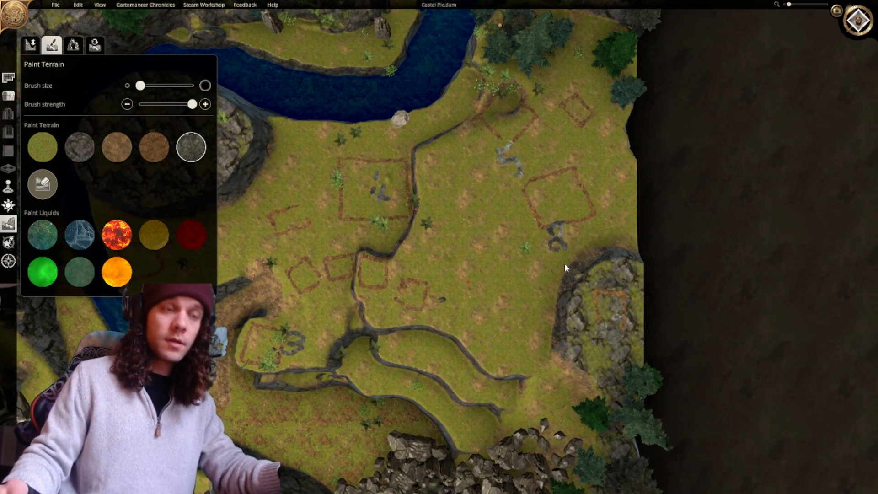
With a much larger brush, paint grass over the large tilted outline and the two outlines north of it.
{"action": "left_click", "coordinate": [46, 153]}
{"action": "left_click_drag", "start_coordinate": [140, 85], "coordinate": [176, 86]}
{"action": "mouse_move", "coordinate": [570, 219]}
{"action": "left_mouse_down"}
{"action": "mouse_move", "coordinate": [539, 180]}
{"action": "mouse_move", "coordinate": [567, 180]}
{"action": "mouse_move", "coordinate": [586, 204]}
{"action": "mouse_move", "coordinate": [570, 196]}
{"action": "mouse_move", "coordinate": [534, 208]}
{"action": "left_mouse_up"}
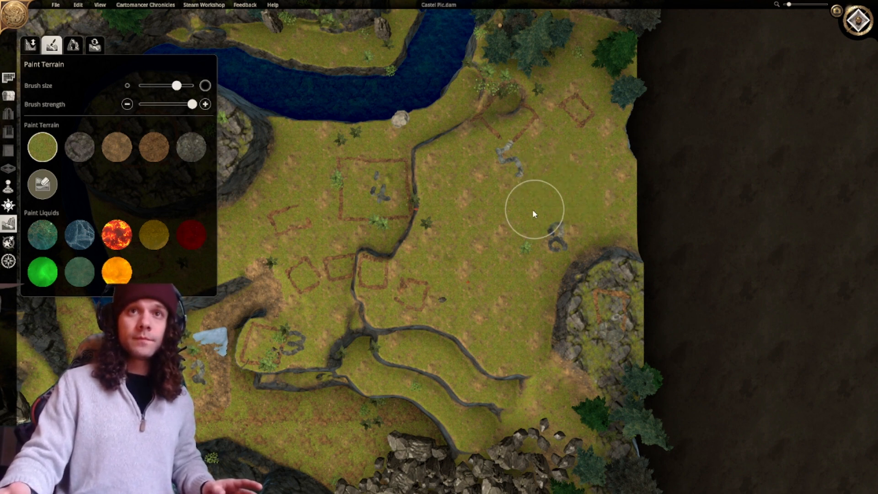
{"action": "mouse_move", "coordinate": [582, 127]}
{"action": "left_mouse_down"}
{"action": "mouse_move", "coordinate": [519, 105]}
{"action": "mouse_move", "coordinate": [484, 111]}
{"action": "left_mouse_up"}
Flatten the hollow and the cliff end near the river at the northern edge of the plateau.
{"action": "left_click", "coordinate": [30, 44]}
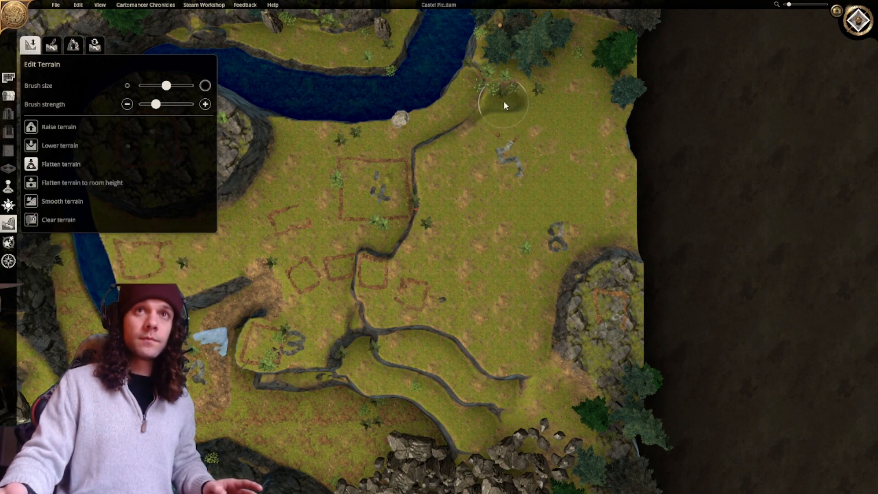
{"action": "left_click_drag", "start_coordinate": [484, 119], "coordinate": [477, 79]}
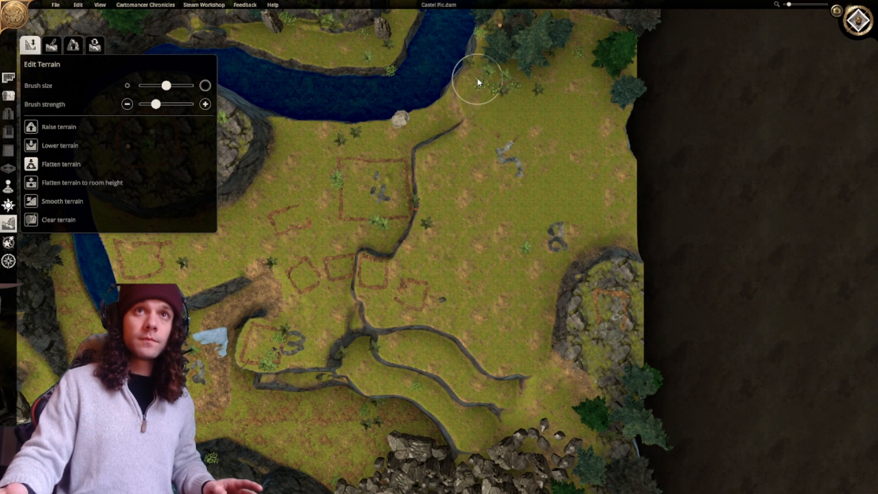
{"action": "middle_click_drag", "start_coordinate": [482, 84], "coordinate": [455, 174]}
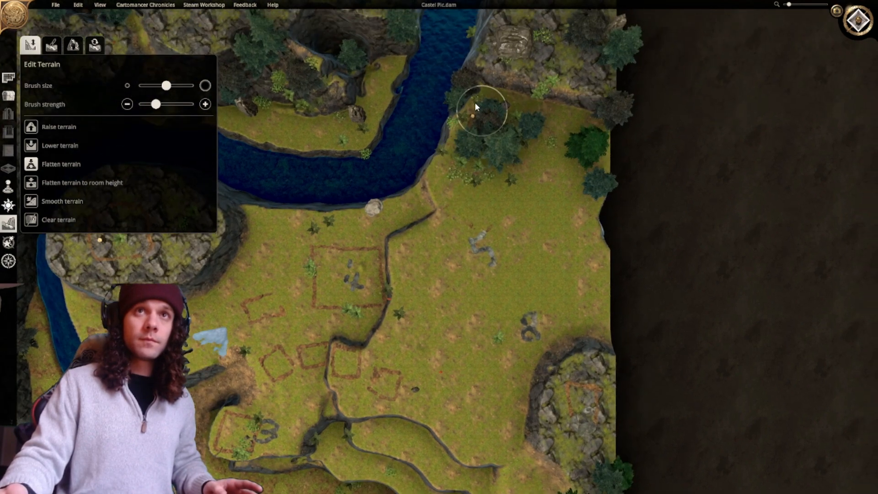
{"action": "mouse_move", "coordinate": [515, 167]}
{"action": "middle_mouse_down"}
{"action": "mouse_move", "coordinate": [524, 127]}
{"action": "mouse_move", "coordinate": [442, 235]}
{"action": "mouse_move", "coordinate": [565, 113]}
{"action": "middle_mouse_up"}
{"action": "left_click_drag", "start_coordinate": [464, 207], "coordinate": [485, 161]}
With a smaller brush, smooth the plateau step near the river and the stretch south of the large rectangular outline.
{"action": "middle_click_drag", "start_coordinate": [471, 192], "coordinate": [468, 177]}
{"action": "left_click_drag", "start_coordinate": [166, 87], "coordinate": [155, 87]}
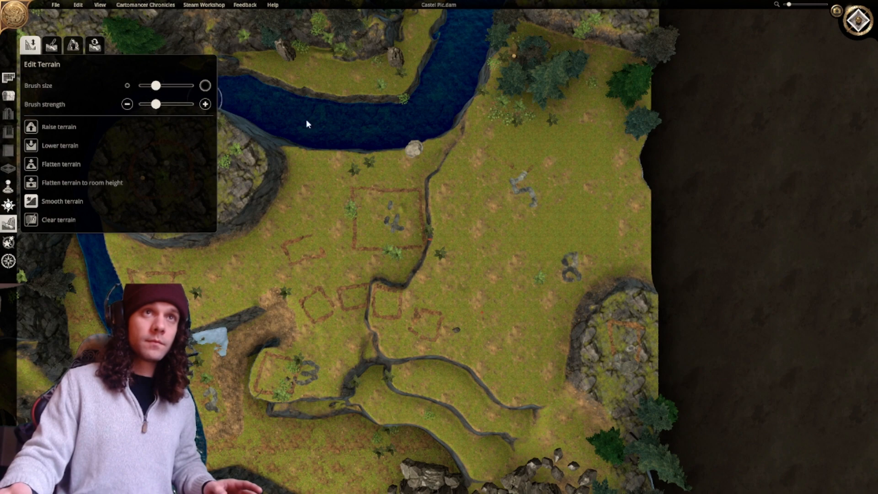
{"action": "left_click_drag", "start_coordinate": [451, 163], "coordinate": [466, 152]}
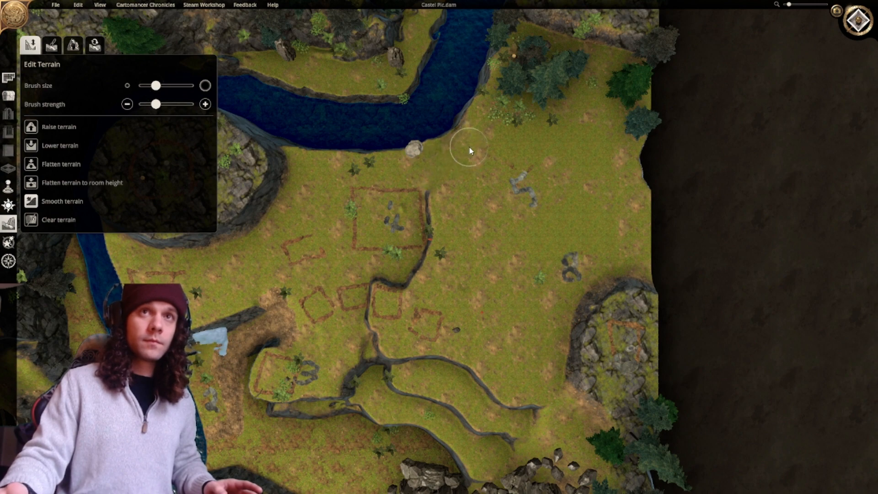
{"action": "middle_click_drag", "start_coordinate": [377, 181], "coordinate": [351, 168]}
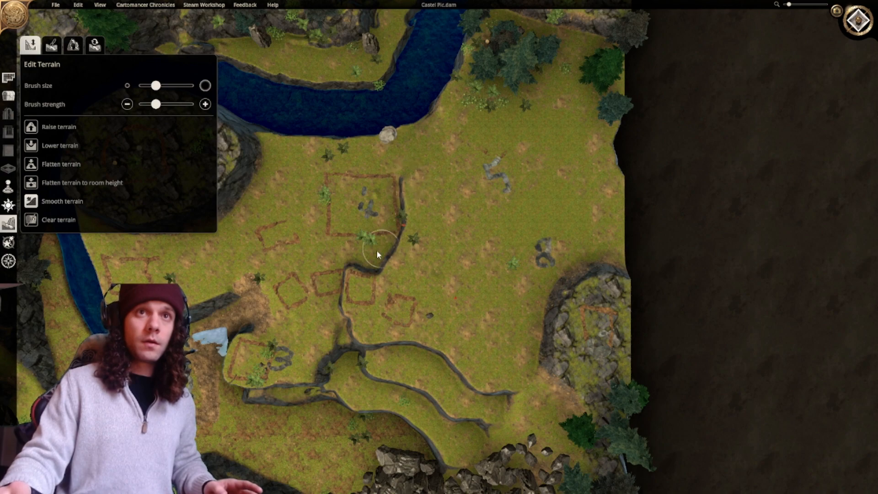
{"action": "left_click_drag", "start_coordinate": [401, 256], "coordinate": [411, 254]}
Examine the bluff, terraces, dirt ramp and rockslide from several angles.
{"action": "right_click_drag", "start_coordinate": [408, 256], "coordinate": [400, 213]}
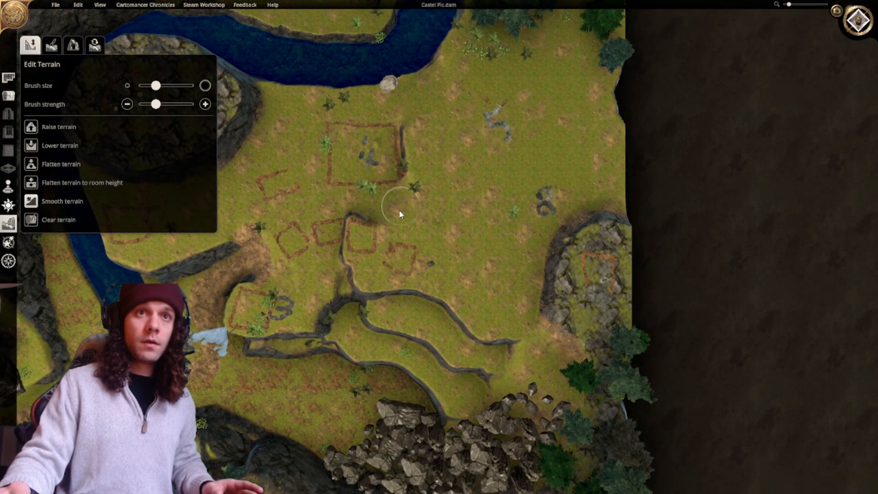
{"action": "middle_click_drag", "start_coordinate": [396, 205], "coordinate": [356, 232]}
{"action": "scroll", "coordinate": [388, 218], "scroll_direction": "up", "scroll_amount": 2}
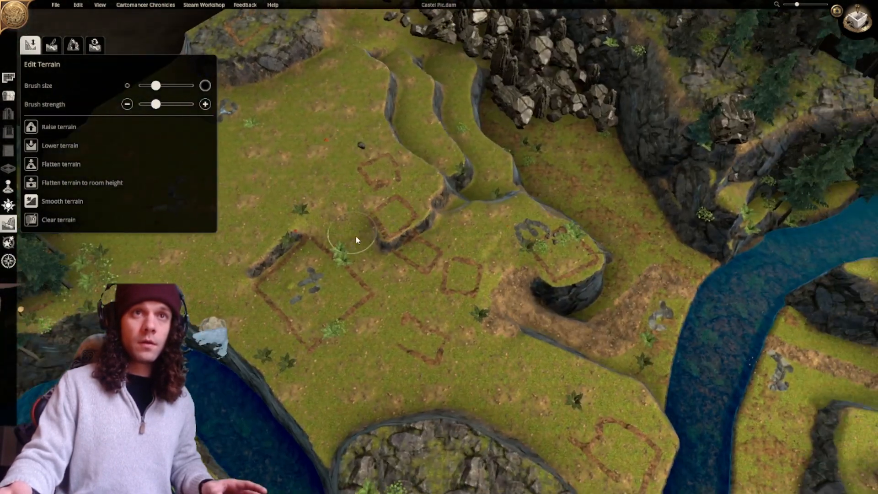
{"action": "middle_click_drag", "start_coordinate": [433, 301], "coordinate": [402, 240]}
{"action": "key", "text": "w"}
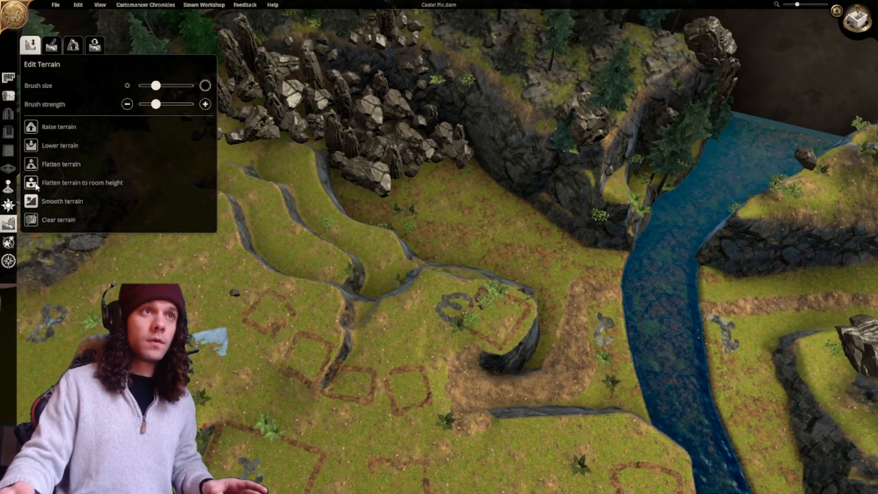
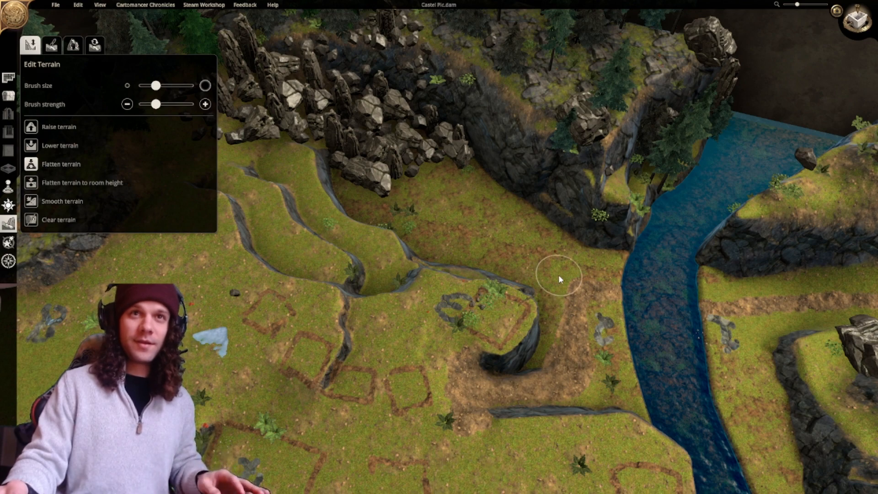
{"action": "middle_click_drag", "start_coordinate": [561, 279], "coordinate": [431, 200]}
{"action": "right_click_drag", "start_coordinate": [430, 200], "coordinate": [427, 166]}
{"action": "middle_click_drag", "start_coordinate": [428, 166], "coordinate": [397, 222]}
{"action": "scroll", "coordinate": [397, 222], "scroll_direction": "up", "scroll_amount": 2}
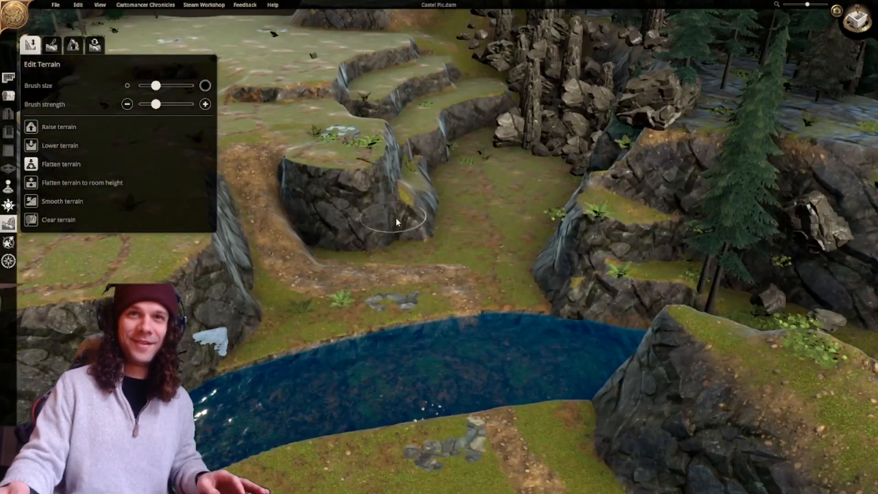
{"action": "right_click_drag", "start_coordinate": [396, 218], "coordinate": [346, 298]}
{"action": "scroll", "coordinate": [433, 274], "scroll_direction": "down", "scroll_amount": 1}
{"action": "middle_click_drag", "start_coordinate": [347, 298], "coordinate": [427, 293]}
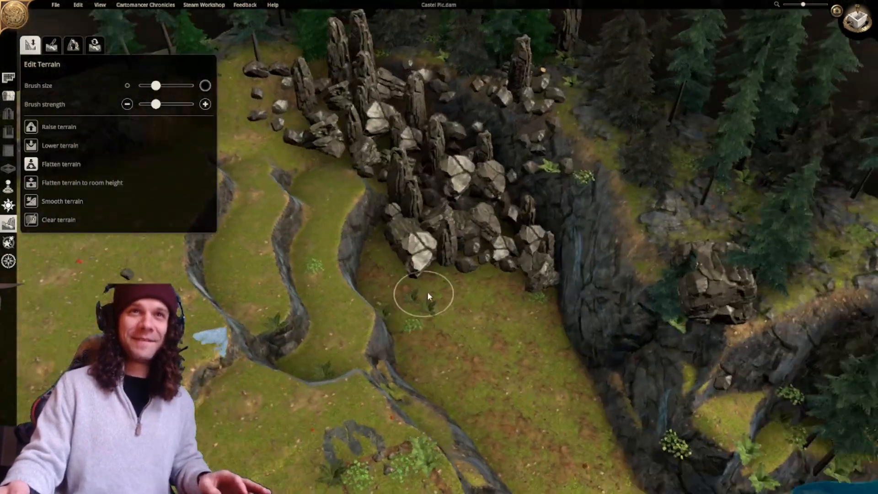
{"action": "right_click_drag", "start_coordinate": [428, 292], "coordinate": [581, 303]}
{"action": "scroll", "coordinate": [428, 259], "scroll_direction": "down", "scroll_amount": 2}
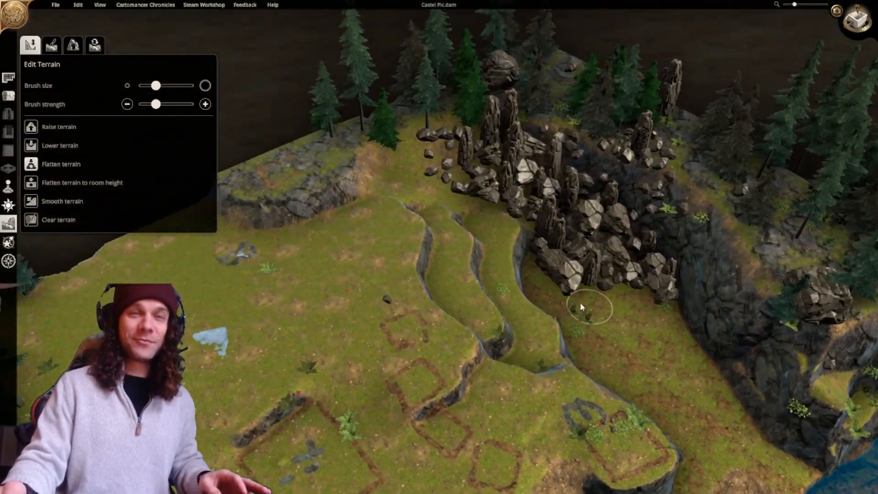
{"action": "middle_click_drag", "start_coordinate": [582, 307], "coordinate": [429, 270]}
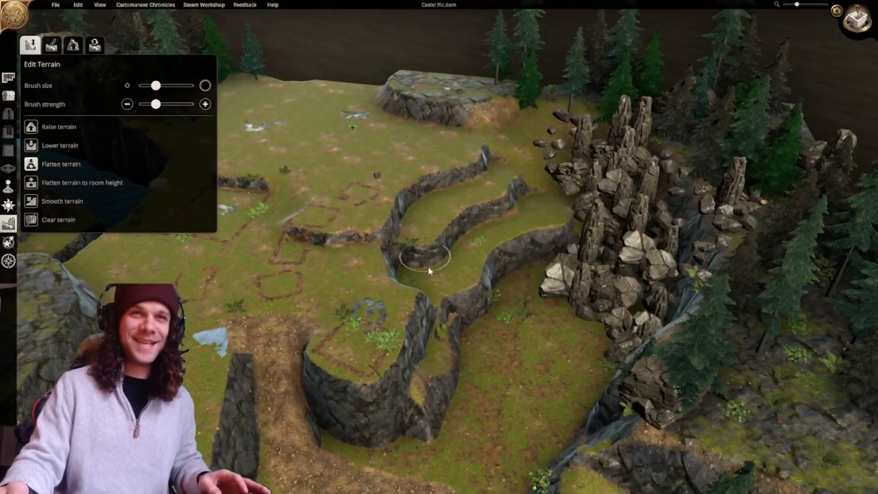
{"action": "scroll", "coordinate": [429, 297], "scroll_direction": "up", "scroll_amount": 1}
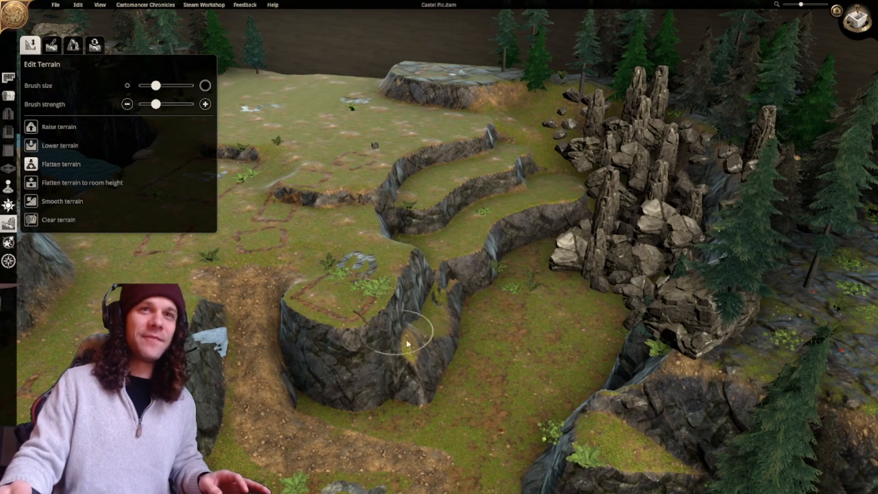
Flatten the broken ledge at the end of the lowest terrace so it continues level along the foot of the bluff.
{"action": "middle_click_drag", "start_coordinate": [407, 344], "coordinate": [390, 334]}
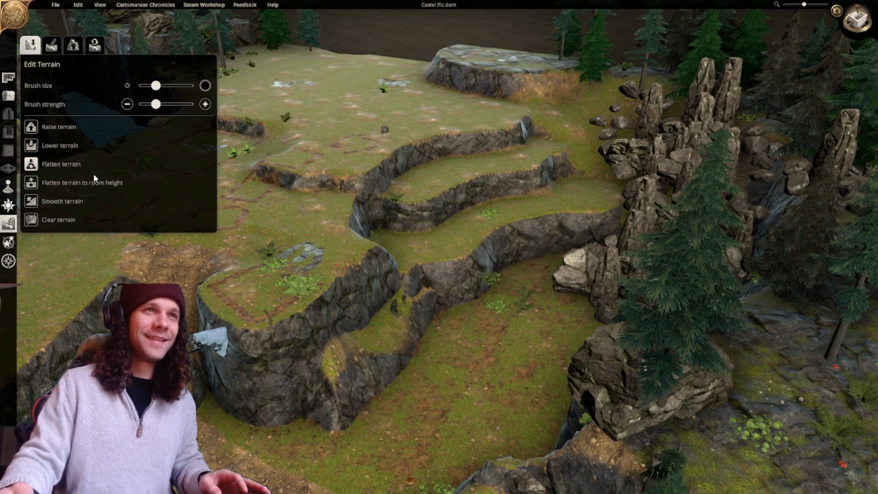
{"action": "mouse_move", "coordinate": [424, 261]}
{"action": "left_mouse_down"}
{"action": "mouse_move", "coordinate": [443, 249]}
{"action": "mouse_move", "coordinate": [423, 272]}
{"action": "mouse_move", "coordinate": [425, 289]}
{"action": "mouse_move", "coordinate": [372, 349]}
{"action": "mouse_move", "coordinate": [391, 360]}
{"action": "left_mouse_up"}
{"action": "key", "text": "s"}
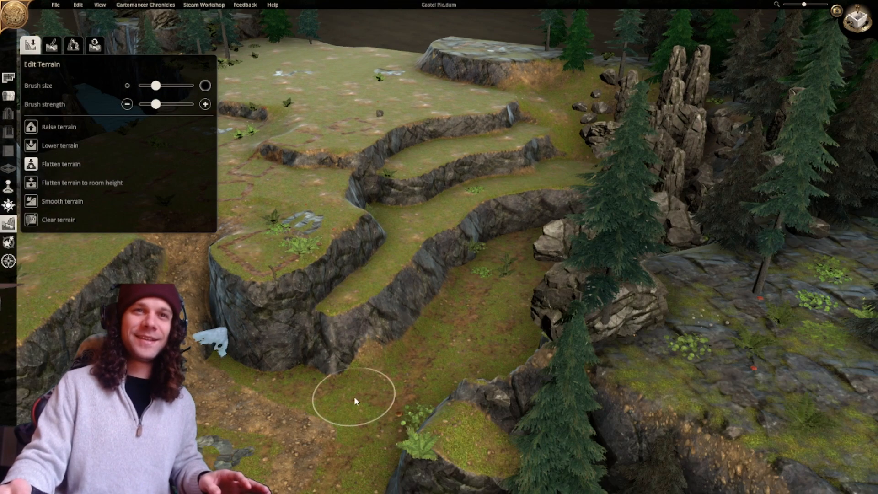
{"action": "key", "text": "q"}
{"action": "key", "text": "s"}
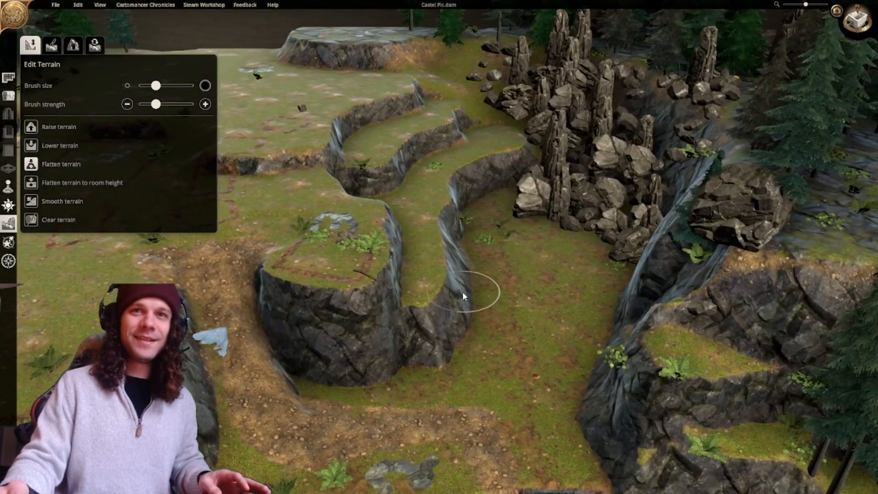
With the brush at full strength, flatten the foot of the rocky cliff beside the river to widen the valley floor.
{"action": "scroll", "coordinate": [443, 319], "scroll_direction": "up", "scroll_amount": 1}
{"action": "key", "text": "s"}
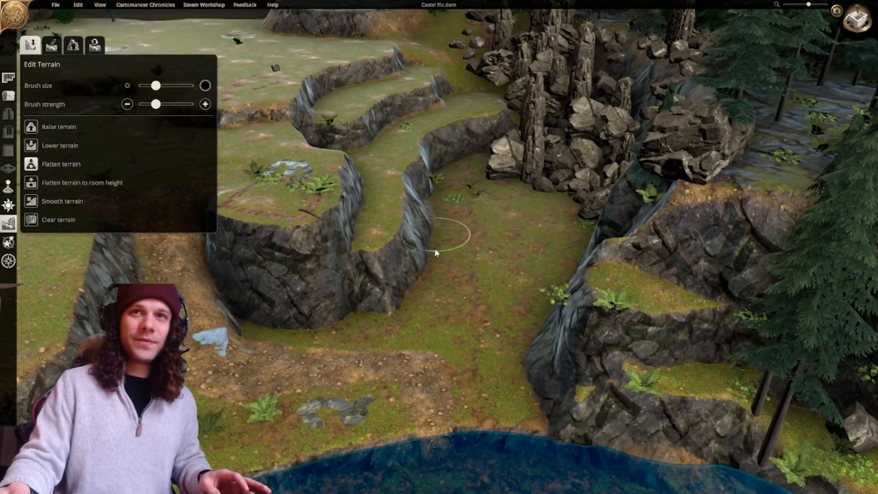
{"action": "key", "text": "q"}
{"action": "scroll", "coordinate": [493, 308], "scroll_direction": "down", "scroll_amount": 2}
{"action": "mouse_move", "coordinate": [514, 275]}
{"action": "middle_mouse_down"}
{"action": "mouse_move", "coordinate": [493, 308]}
{"action": "mouse_move", "coordinate": [449, 342]}
{"action": "middle_mouse_up"}
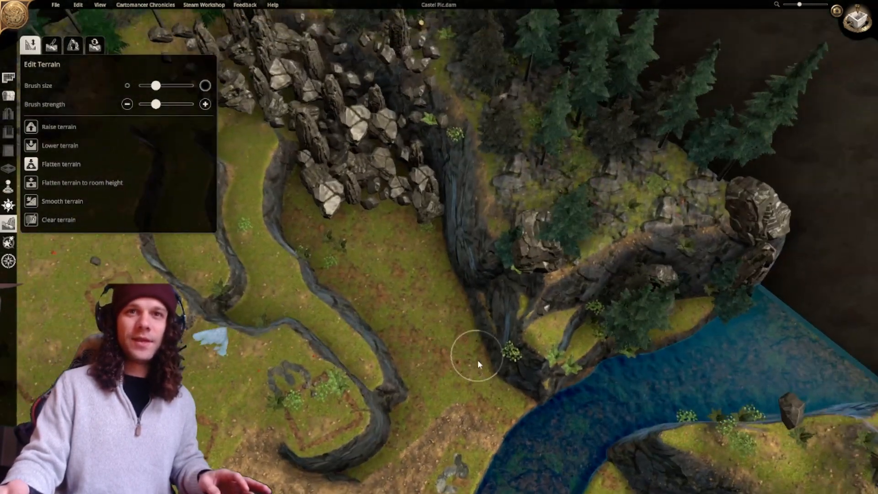
{"action": "mouse_move", "coordinate": [526, 372]}
{"action": "left_mouse_down"}
{"action": "mouse_move", "coordinate": [537, 371]}
{"action": "mouse_move", "coordinate": [504, 339]}
{"action": "mouse_move", "coordinate": [462, 253]}
{"action": "mouse_move", "coordinate": [535, 344]}
{"action": "left_mouse_up"}
{"action": "left_click_drag", "start_coordinate": [459, 244], "coordinate": [532, 313]}
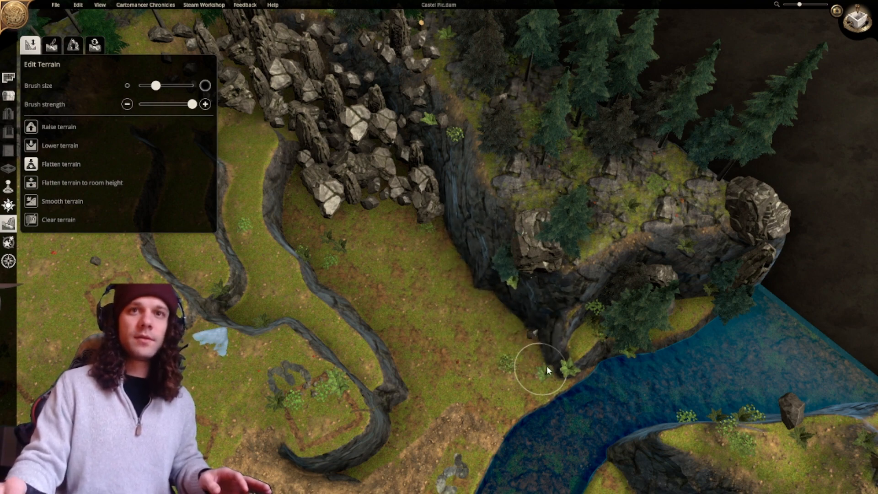
{"action": "mouse_move", "coordinate": [547, 369]}
{"action": "left_mouse_down"}
{"action": "mouse_move", "coordinate": [571, 349]}
{"action": "mouse_move", "coordinate": [536, 314]}
{"action": "mouse_move", "coordinate": [537, 301]}
{"action": "mouse_move", "coordinate": [474, 247]}
{"action": "mouse_move", "coordinate": [451, 206]}
{"action": "mouse_move", "coordinate": [478, 243]}
{"action": "mouse_move", "coordinate": [549, 303]}
{"action": "mouse_move", "coordinate": [481, 229]}
{"action": "mouse_move", "coordinate": [492, 252]}
{"action": "mouse_move", "coordinate": [575, 320]}
{"action": "left_mouse_up"}
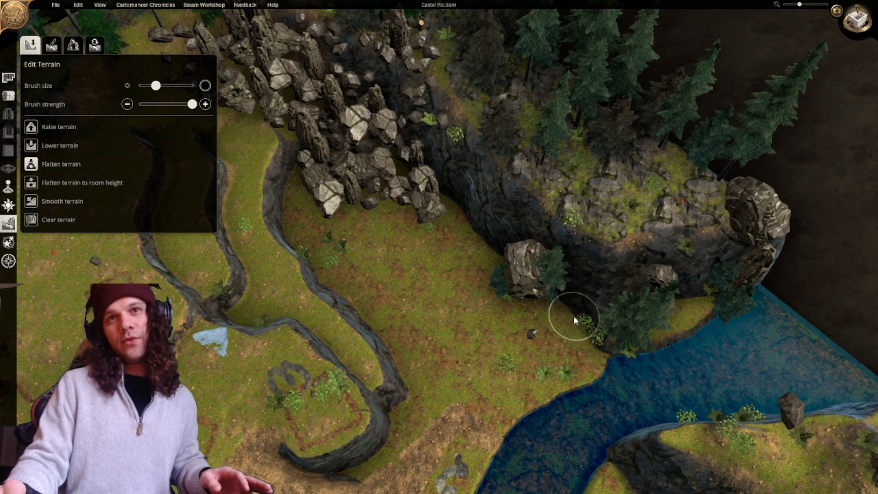
Flatten a strip along the foot of the rocky cliff from the riverbank back to the rockslide.
{"action": "mouse_move", "coordinate": [629, 286]}
{"action": "left_mouse_down"}
{"action": "mouse_move", "coordinate": [541, 250]}
{"action": "mouse_move", "coordinate": [638, 266]}
{"action": "mouse_move", "coordinate": [534, 220]}
{"action": "mouse_move", "coordinate": [435, 143]}
{"action": "mouse_move", "coordinate": [604, 248]}
{"action": "mouse_move", "coordinate": [677, 253]}
{"action": "mouse_move", "coordinate": [526, 195]}
{"action": "mouse_move", "coordinate": [558, 314]}
{"action": "mouse_move", "coordinate": [574, 309]}
{"action": "left_mouse_up"}
{"action": "mouse_move", "coordinate": [665, 316]}
{"action": "left_mouse_down"}
{"action": "mouse_move", "coordinate": [564, 317]}
{"action": "mouse_move", "coordinate": [621, 322]}
{"action": "mouse_move", "coordinate": [496, 277]}
{"action": "mouse_move", "coordinate": [423, 199]}
{"action": "left_mouse_up"}
{"action": "middle_click_drag", "start_coordinate": [423, 197], "coordinate": [614, 225]}
{"action": "scroll", "coordinate": [624, 238], "scroll_direction": "down", "scroll_amount": 2}
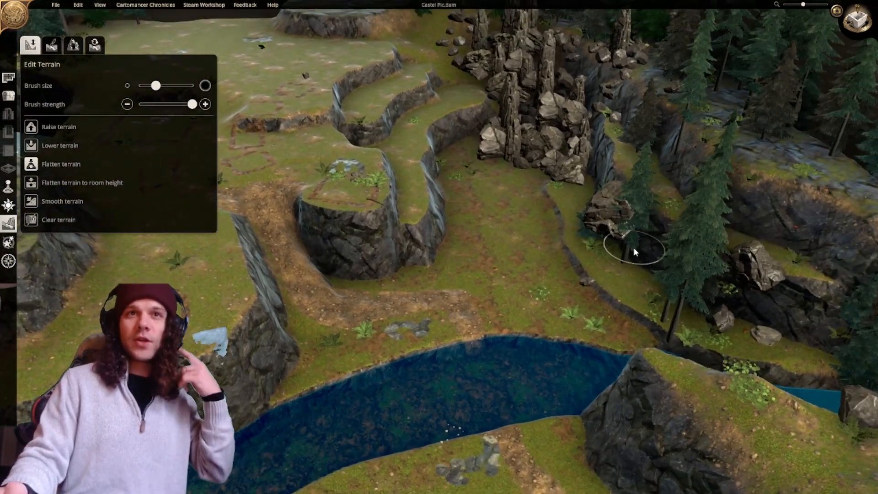
Examine the bluff, terraces, dirt ramp and valley floor beside the rockslide from several angles.
{"action": "scroll", "coordinate": [611, 301], "scroll_direction": "down", "scroll_amount": 2}
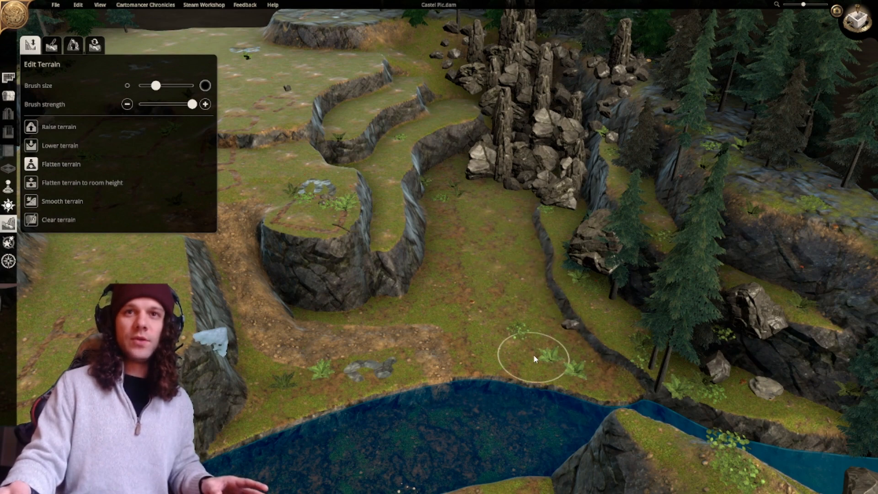
{"action": "middle_click_drag", "start_coordinate": [521, 376], "coordinate": [505, 318]}
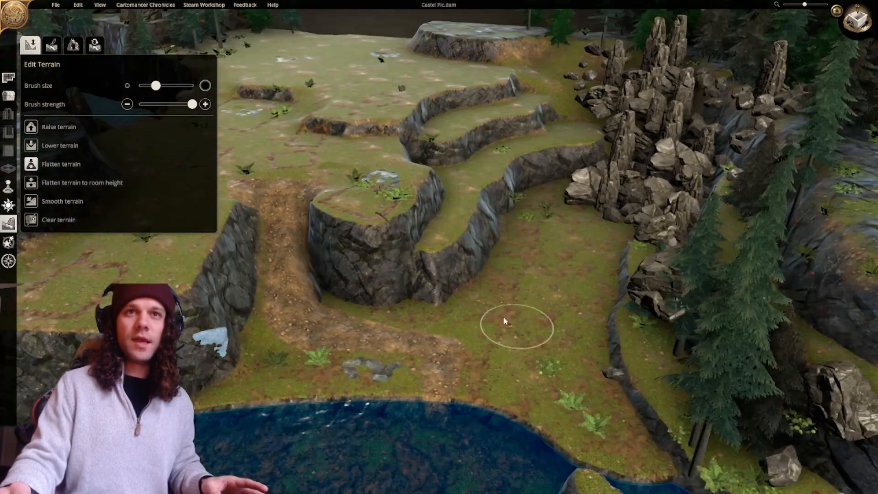
{"action": "scroll", "coordinate": [506, 268], "scroll_direction": "up", "scroll_amount": 2}
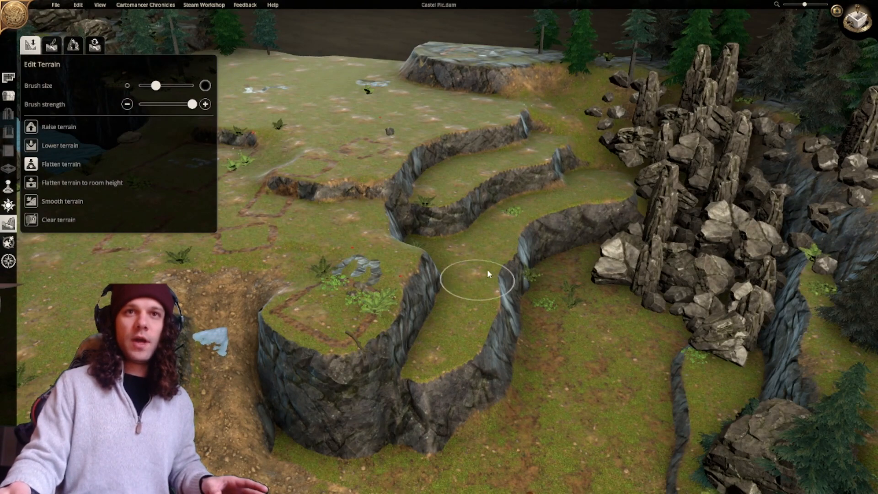
{"action": "left_click_drag", "start_coordinate": [491, 256], "coordinate": [499, 277]}
{"action": "mouse_move", "coordinate": [511, 281]}
{"action": "right_mouse_down"}
{"action": "mouse_move", "coordinate": [443, 371]}
{"action": "mouse_move", "coordinate": [518, 287]}
{"action": "right_mouse_up"}
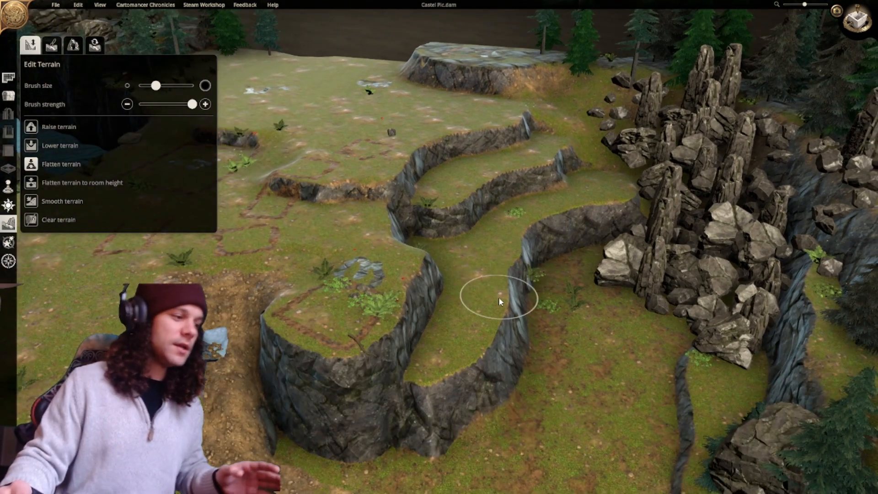
{"action": "right_click_drag", "start_coordinate": [485, 339], "coordinate": [483, 202]}
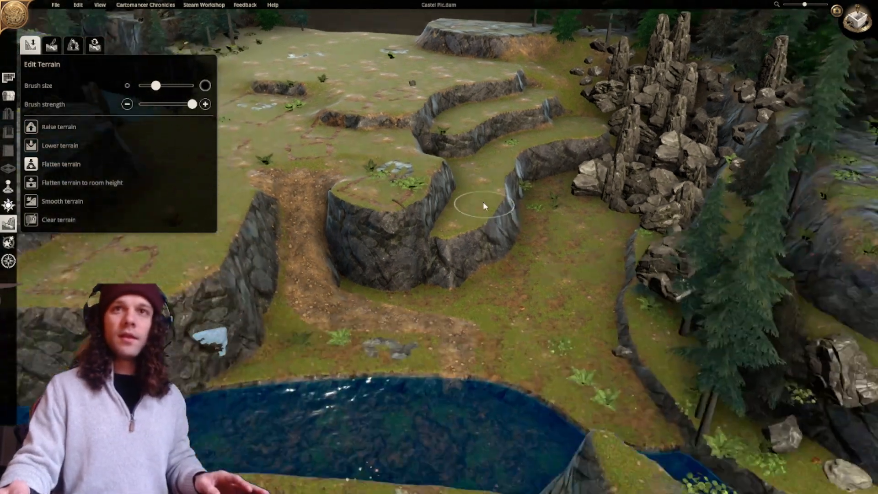
{"action": "mouse_move", "coordinate": [484, 202]}
{"action": "middle_mouse_down"}
{"action": "mouse_move", "coordinate": [630, 298]}
{"action": "mouse_move", "coordinate": [568, 304]}
{"action": "middle_mouse_up"}
{"action": "right_click_drag", "start_coordinate": [568, 303], "coordinate": [563, 345]}
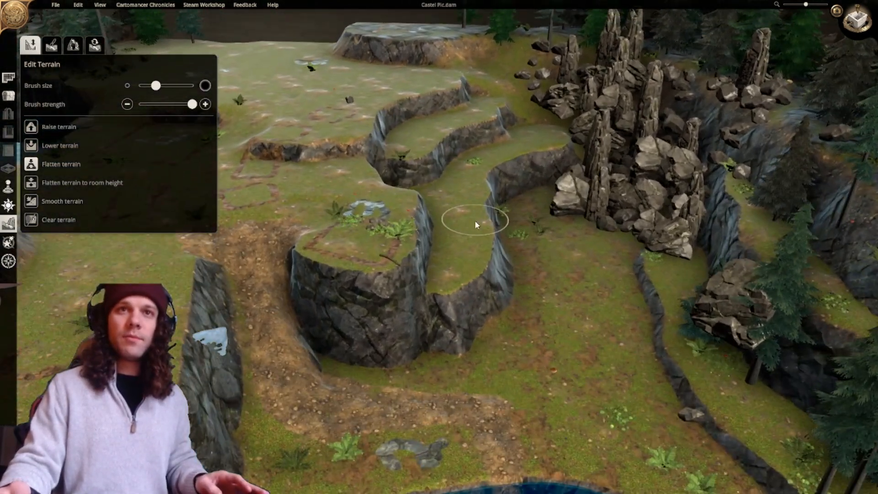
{"action": "left_click_drag", "start_coordinate": [473, 240], "coordinate": [461, 297]}
{"action": "right_click_drag", "start_coordinate": [526, 338], "coordinate": [555, 319]}
Flatten the inner end of the middle terrace so it runs on level toward the bluff.
{"action": "mouse_move", "coordinate": [561, 318]}
{"action": "middle_mouse_down"}
{"action": "mouse_move", "coordinate": [501, 309]}
{"action": "mouse_move", "coordinate": [517, 335]}
{"action": "mouse_move", "coordinate": [460, 331]}
{"action": "mouse_move", "coordinate": [401, 366]}
{"action": "middle_mouse_up"}
{"action": "scroll", "coordinate": [488, 343], "scroll_direction": "up", "scroll_amount": 2}
{"action": "right_click_drag", "start_coordinate": [645, 227], "coordinate": [506, 270]}
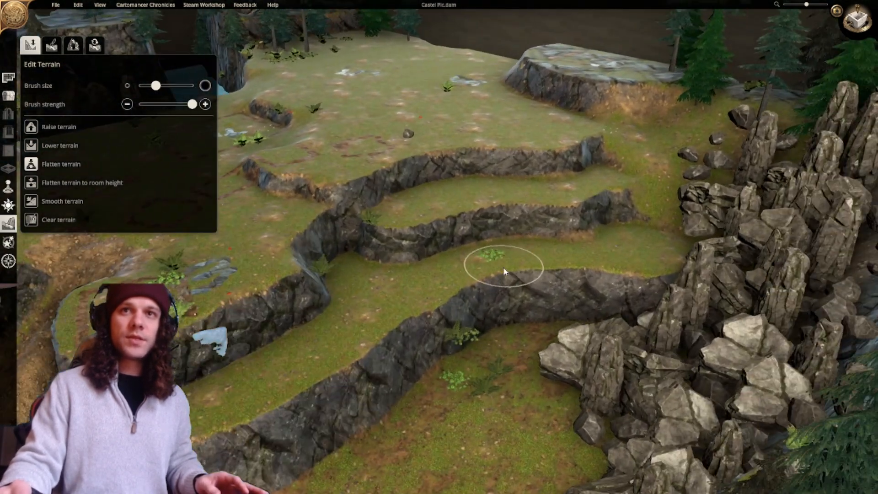
{"action": "mouse_move", "coordinate": [506, 270]}
{"action": "middle_mouse_down"}
{"action": "mouse_move", "coordinate": [556, 256]}
{"action": "mouse_move", "coordinate": [514, 280]}
{"action": "middle_mouse_up"}
{"action": "right_click_drag", "start_coordinate": [513, 281], "coordinate": [574, 331]}
{"action": "middle_click_drag", "start_coordinate": [575, 331], "coordinate": [547, 327]}
{"action": "scroll", "coordinate": [548, 327], "scroll_direction": "up", "scroll_amount": 1}
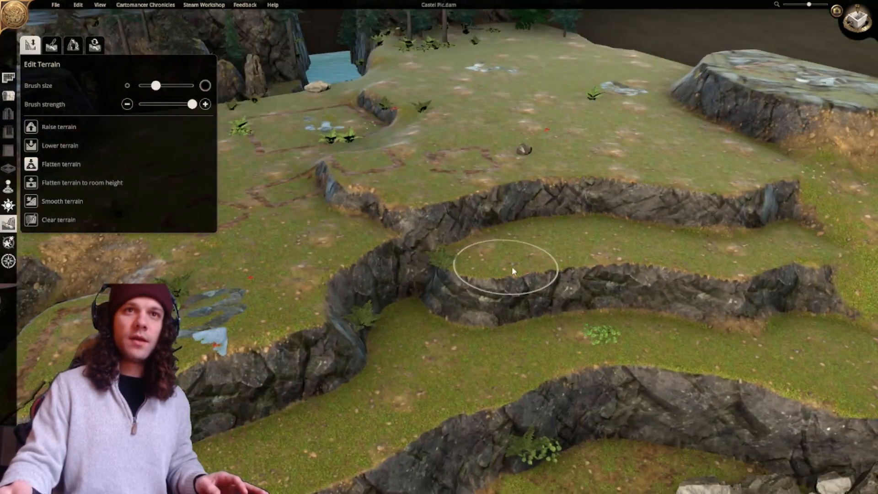
{"action": "mouse_move", "coordinate": [512, 266]}
{"action": "left_mouse_down"}
{"action": "mouse_move", "coordinate": [509, 255]}
{"action": "mouse_move", "coordinate": [467, 255]}
{"action": "mouse_move", "coordinate": [401, 275]}
{"action": "mouse_move", "coordinate": [438, 293]}
{"action": "left_mouse_up"}
{"action": "key", "text": "d"}
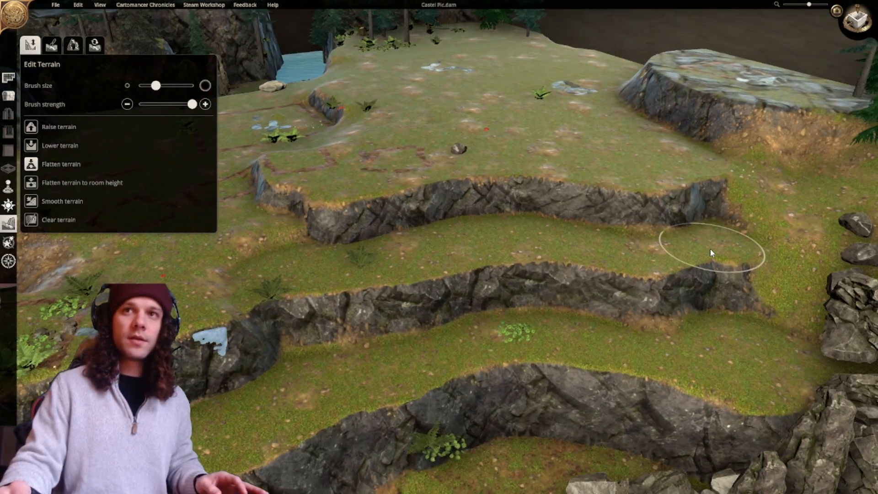
{"action": "key", "text": "a"}
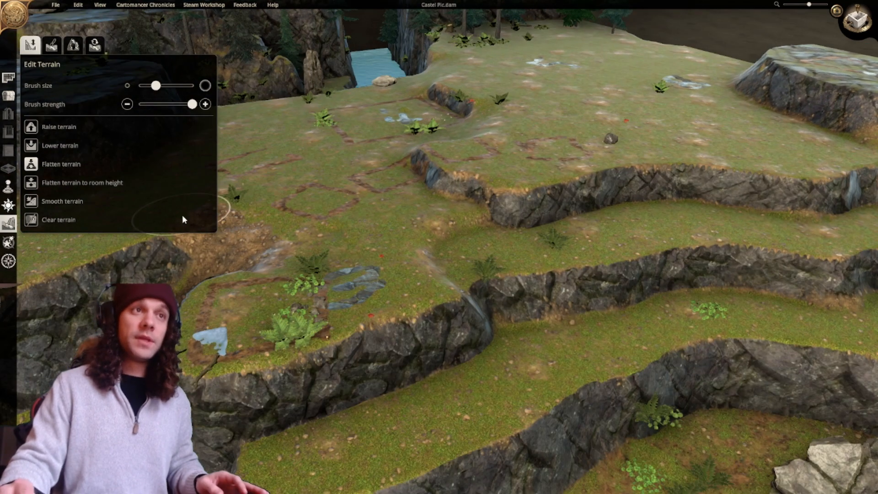
Smooth the ledges where the terraces meet the bluff and plateau into gentle, walkable slopes.
{"action": "left_click", "coordinate": [30, 201]}
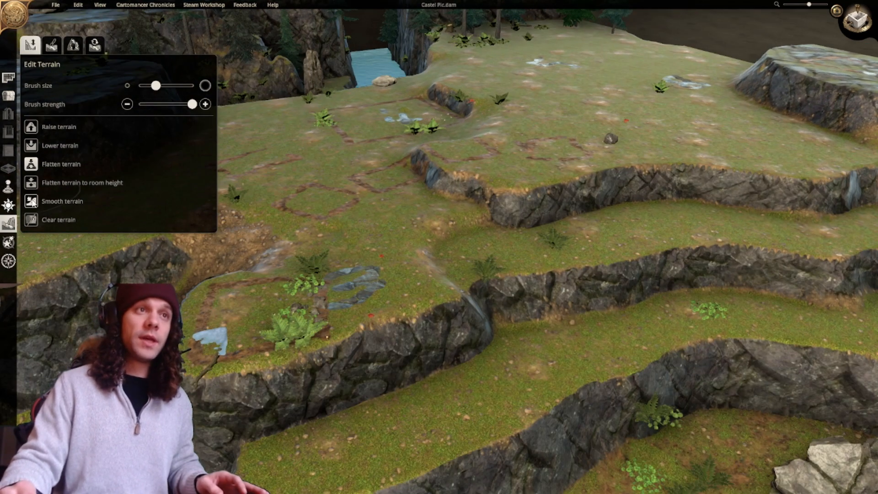
{"action": "right_click_drag", "start_coordinate": [499, 290], "coordinate": [470, 292]}
{"action": "mouse_move", "coordinate": [470, 293]}
{"action": "left_mouse_down"}
{"action": "mouse_move", "coordinate": [502, 312]}
{"action": "mouse_move", "coordinate": [494, 309]}
{"action": "left_mouse_up"}
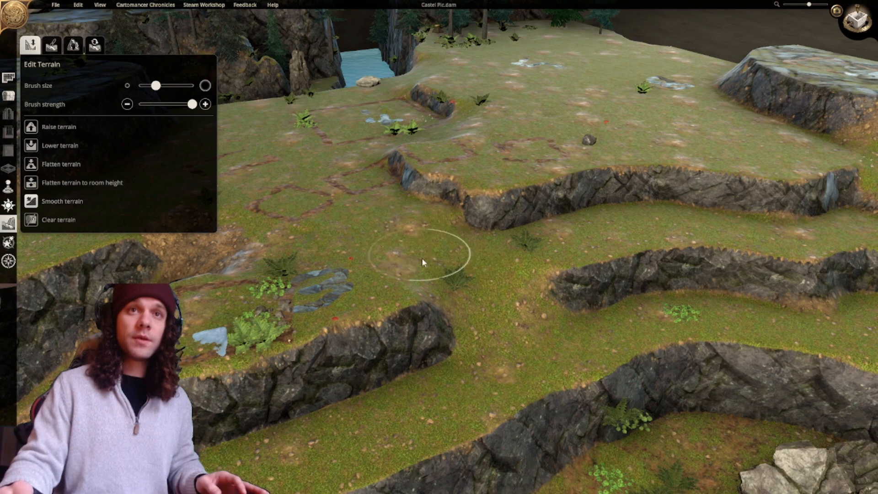
{"action": "mouse_move", "coordinate": [468, 264]}
{"action": "right_mouse_down"}
{"action": "mouse_move", "coordinate": [347, 259]}
{"action": "mouse_move", "coordinate": [353, 330]}
{"action": "mouse_move", "coordinate": [407, 266]}
{"action": "mouse_move", "coordinate": [392, 212]}
{"action": "mouse_move", "coordinate": [386, 300]}
{"action": "right_mouse_up"}
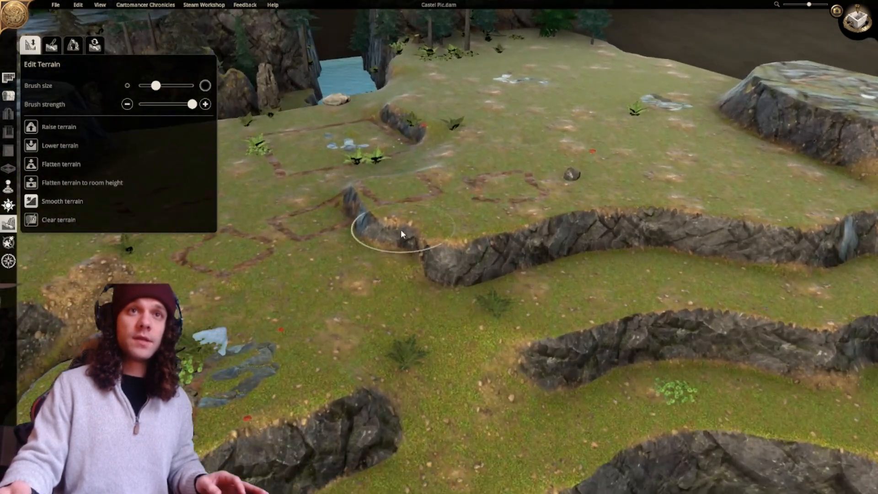
{"action": "mouse_move", "coordinate": [404, 227]}
{"action": "left_mouse_down"}
{"action": "mouse_move", "coordinate": [372, 248]}
{"action": "mouse_move", "coordinate": [416, 221]}
{"action": "mouse_move", "coordinate": [379, 257]}
{"action": "left_mouse_up"}
{"action": "right_click_drag", "start_coordinate": [380, 256], "coordinate": [378, 345]}
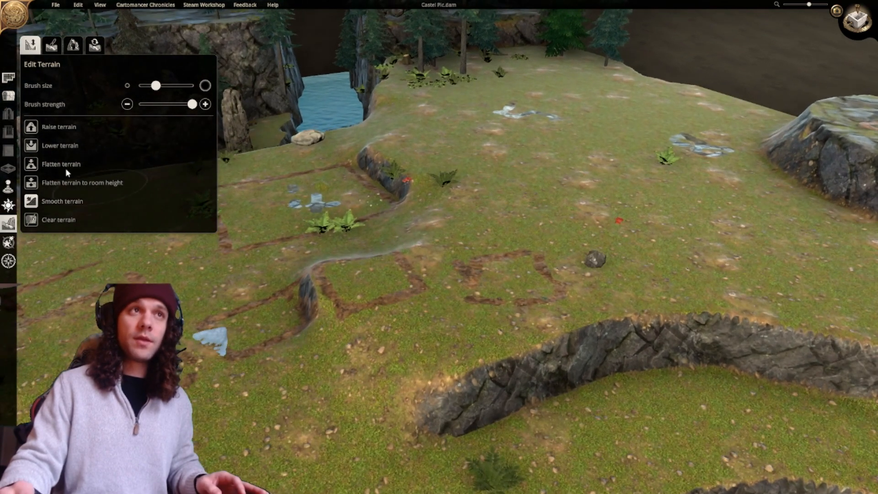
Flatten the ground around the square building outline at the plateau's corner so it sits level with the plateau.
{"action": "left_click", "coordinate": [34, 164]}
{"action": "mouse_move", "coordinate": [401, 289]}
{"action": "left_mouse_down"}
{"action": "mouse_move", "coordinate": [413, 283]}
{"action": "mouse_move", "coordinate": [366, 277]}
{"action": "left_mouse_up"}
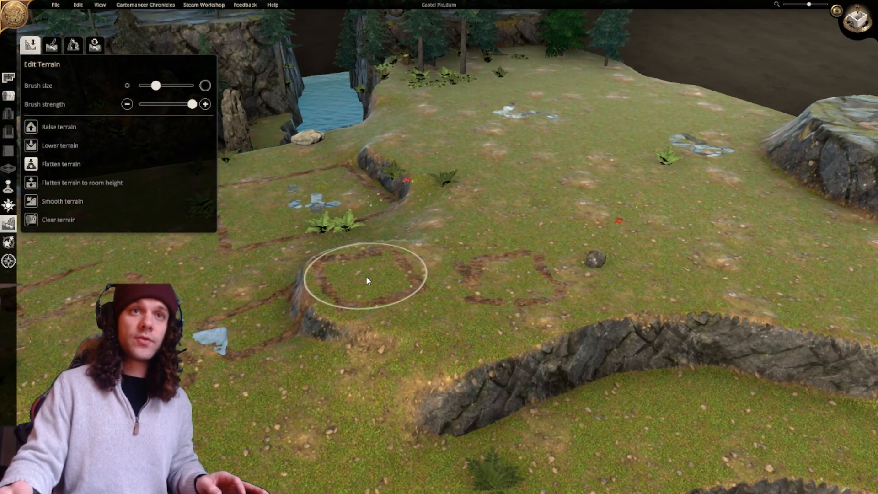
{"action": "middle_click_drag", "start_coordinate": [357, 340], "coordinate": [497, 343]}
{"action": "right_click_drag", "start_coordinate": [498, 344], "coordinate": [368, 302]}
{"action": "right_click_drag", "start_coordinate": [498, 283], "coordinate": [385, 359]}
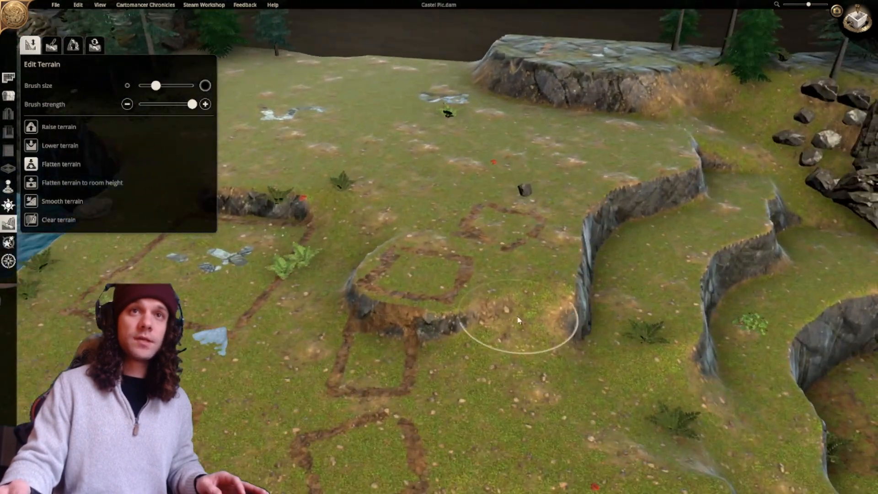
At reduced brush strength, smooth the rockslide-side ends of the two upper terrace ledges into the slope.
{"action": "right_click_drag", "start_coordinate": [519, 321], "coordinate": [358, 295]}
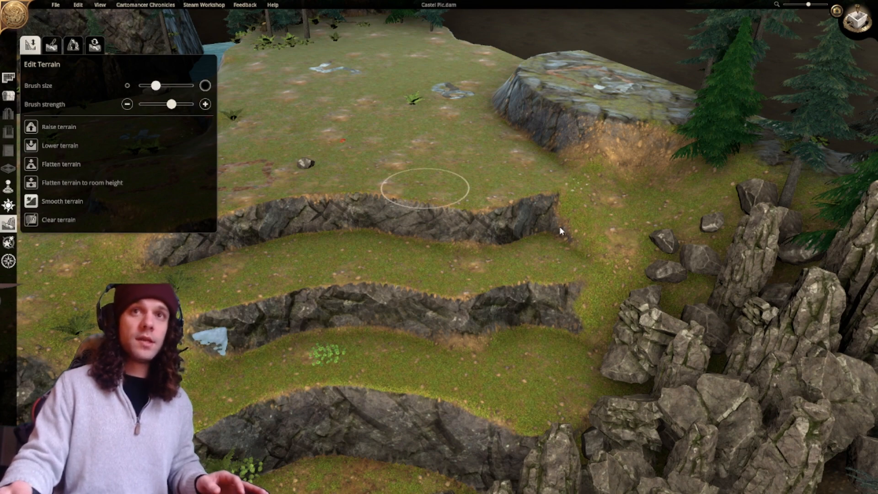
{"action": "mouse_move", "coordinate": [610, 251]}
{"action": "left_mouse_down"}
{"action": "mouse_move", "coordinate": [613, 237]}
{"action": "mouse_move", "coordinate": [629, 275]}
{"action": "mouse_move", "coordinate": [601, 251]}
{"action": "mouse_move", "coordinate": [554, 348]}
{"action": "mouse_move", "coordinate": [549, 201]}
{"action": "left_mouse_up"}
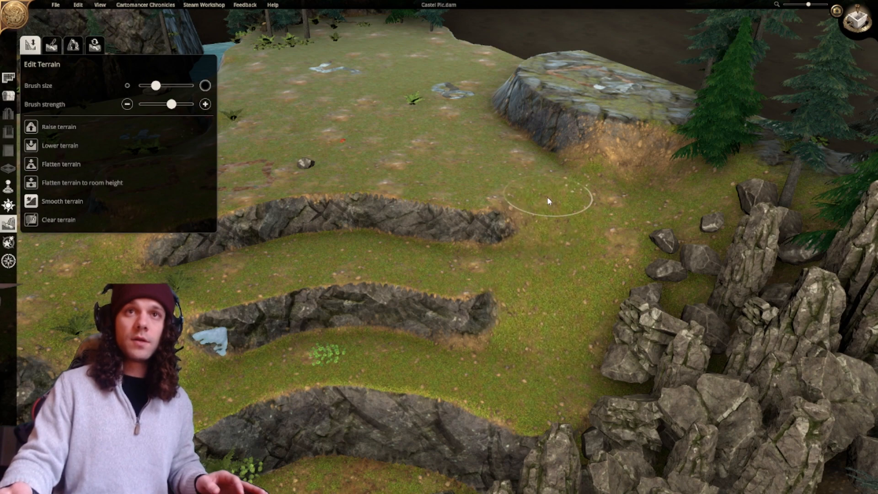
{"action": "key", "text": "s"}
{"action": "key", "text": "a"}
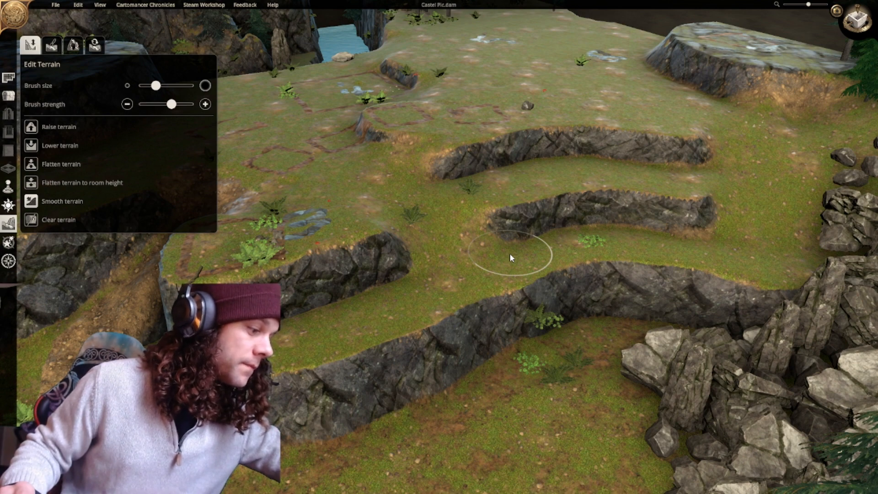
Examine the smoothed terraces, their connecting slopes and the bluff from several angles.
{"action": "right_click_drag", "start_coordinate": [533, 266], "coordinate": [556, 237]}
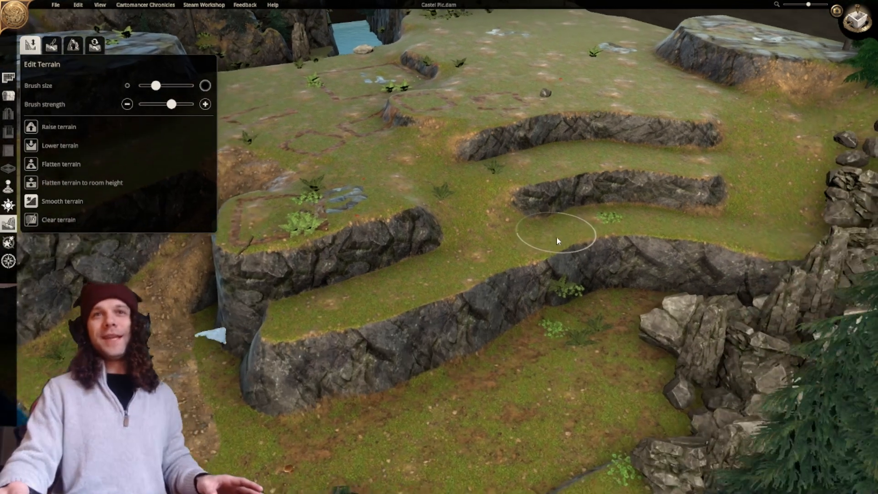
{"action": "key", "text": "w"}
{"action": "key", "text": "w"}
{"action": "key", "text": "d"}
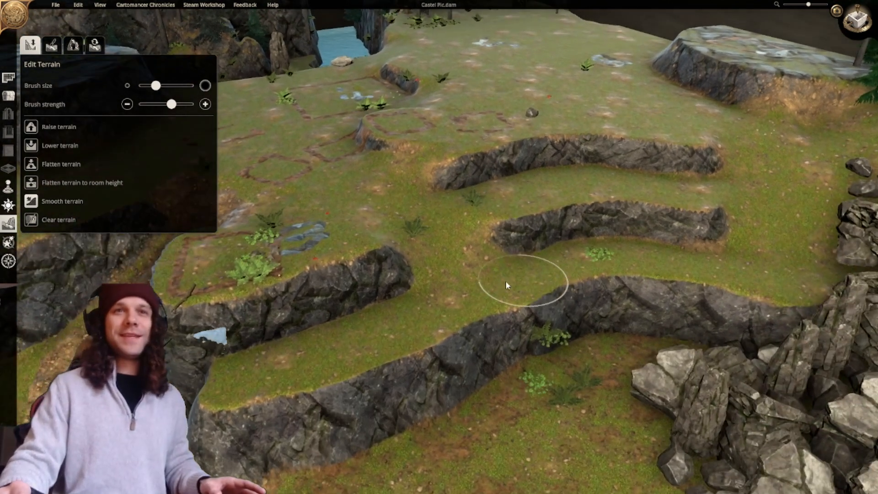
{"action": "middle_click_drag", "start_coordinate": [502, 295], "coordinate": [429, 261]}
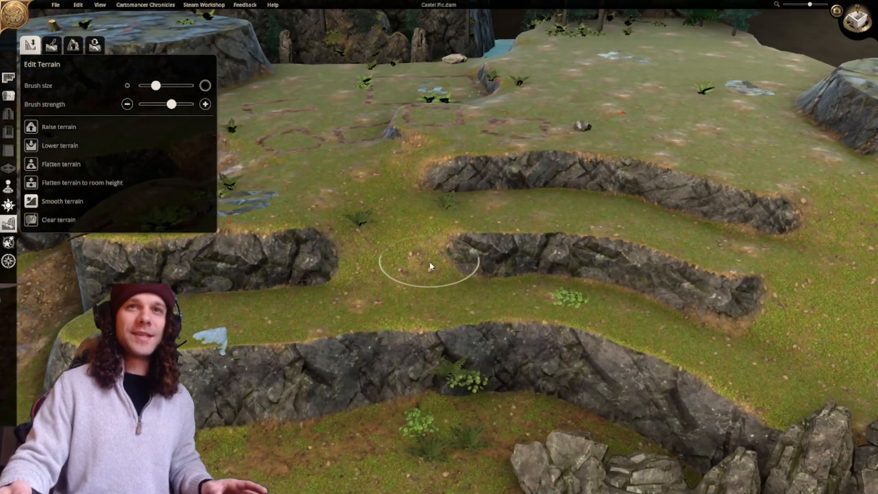
{"action": "right_click_drag", "start_coordinate": [423, 260], "coordinate": [475, 285]}
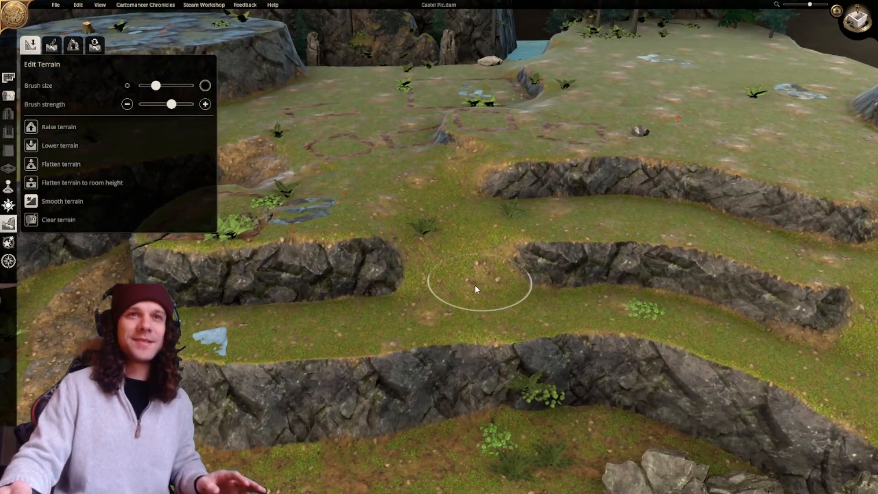
{"action": "right_click_drag", "start_coordinate": [395, 297], "coordinate": [451, 308]}
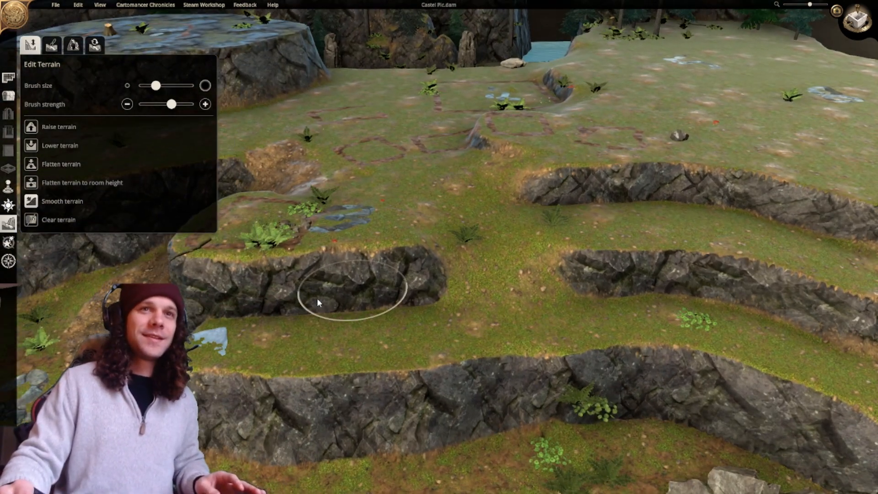
{"action": "mouse_move", "coordinate": [317, 297]}
{"action": "middle_mouse_down"}
{"action": "mouse_move", "coordinate": [400, 312]}
{"action": "mouse_move", "coordinate": [465, 302]}
{"action": "middle_mouse_up"}
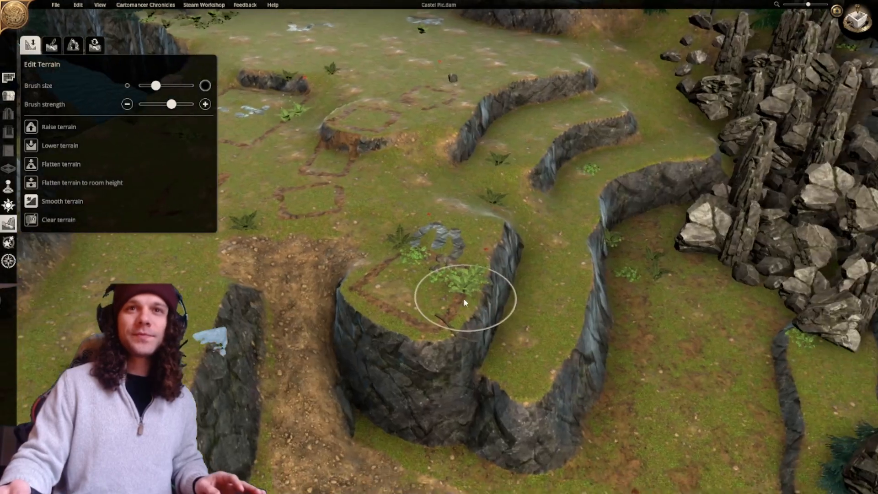
{"action": "right_click_drag", "start_coordinate": [465, 302], "coordinate": [394, 347]}
{"action": "right_click_drag", "start_coordinate": [466, 295], "coordinate": [443, 306]}
{"action": "middle_click_drag", "start_coordinate": [442, 305], "coordinate": [449, 270]}
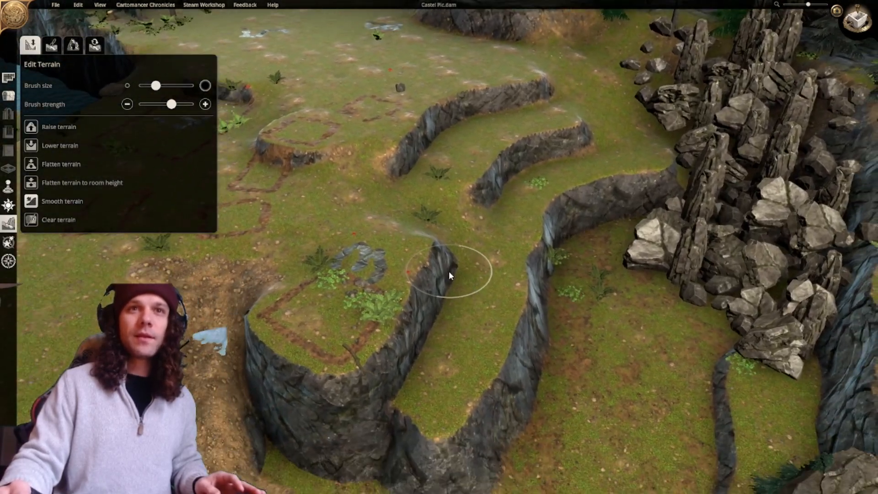
{"action": "mouse_move", "coordinate": [484, 294]}
{"action": "middle_mouse_down"}
{"action": "mouse_move", "coordinate": [430, 196]}
{"action": "mouse_move", "coordinate": [499, 228]}
{"action": "mouse_move", "coordinate": [565, 196]}
{"action": "mouse_move", "coordinate": [577, 314]}
{"action": "mouse_move", "coordinate": [481, 254]}
{"action": "mouse_move", "coordinate": [484, 282]}
{"action": "mouse_move", "coordinate": [523, 263]}
{"action": "mouse_move", "coordinate": [452, 267]}
{"action": "mouse_move", "coordinate": [373, 310]}
{"action": "mouse_move", "coordinate": [434, 245]}
{"action": "middle_mouse_up"}
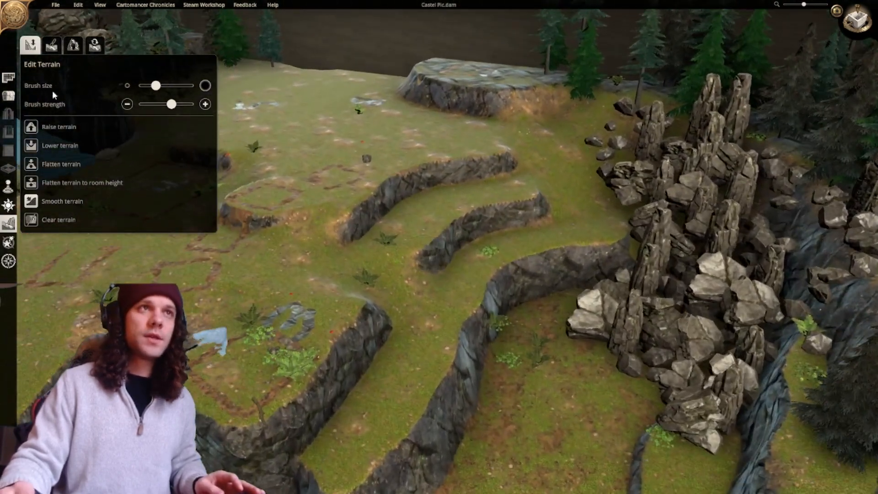
Paint the two terraces below the plateau and the ledge between them with the dark brown dirt texture.
{"action": "left_click", "coordinate": [52, 45]}
{"action": "left_click", "coordinate": [153, 146]}
{"action": "middle_click_drag", "start_coordinate": [418, 190], "coordinate": [453, 241]}
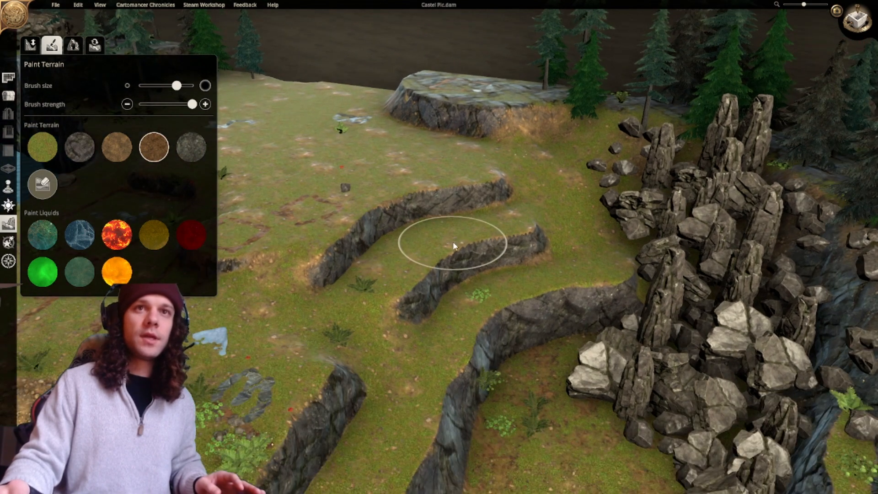
{"action": "mouse_move", "coordinate": [453, 241]}
{"action": "left_mouse_down"}
{"action": "mouse_move", "coordinate": [458, 235]}
{"action": "mouse_move", "coordinate": [385, 274]}
{"action": "mouse_move", "coordinate": [419, 239]}
{"action": "mouse_move", "coordinate": [493, 229]}
{"action": "left_mouse_up"}
{"action": "mouse_move", "coordinate": [450, 312]}
{"action": "left_mouse_down"}
{"action": "mouse_move", "coordinate": [533, 281]}
{"action": "mouse_move", "coordinate": [458, 324]}
{"action": "mouse_move", "coordinate": [446, 340]}
{"action": "mouse_move", "coordinate": [533, 278]}
{"action": "mouse_move", "coordinate": [500, 298]}
{"action": "mouse_move", "coordinate": [434, 292]}
{"action": "mouse_move", "coordinate": [424, 232]}
{"action": "mouse_move", "coordinate": [413, 245]}
{"action": "left_mouse_up"}
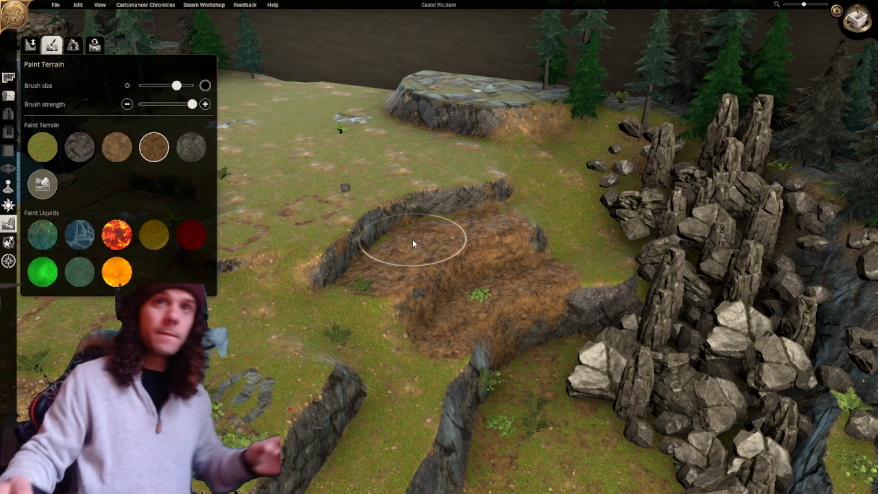
Smooth the end of the lowest terrace ledge beside the rockslide into the surrounding slope.
{"action": "right_click_drag", "start_coordinate": [543, 383], "coordinate": [516, 263]}
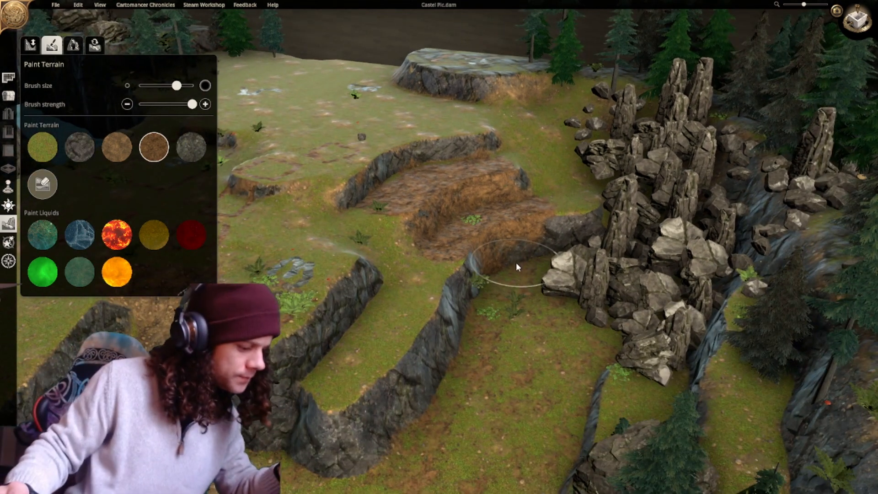
{"action": "middle_click_drag", "start_coordinate": [554, 291], "coordinate": [466, 346]}
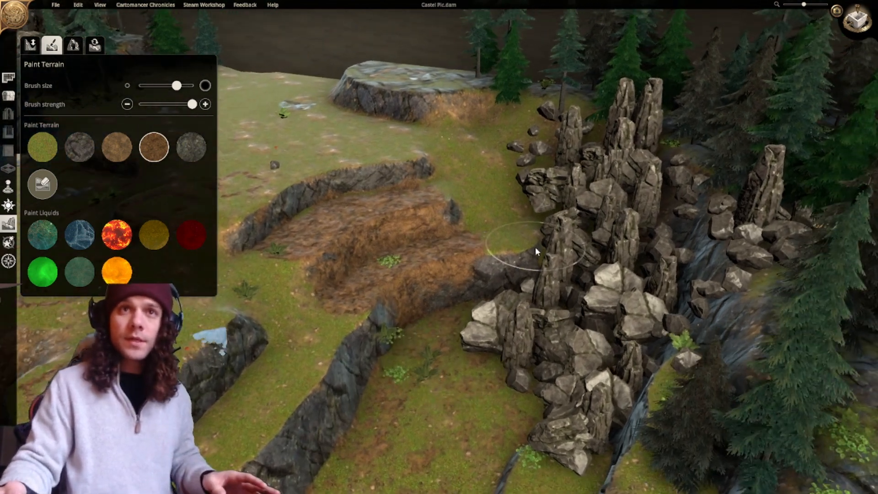
{"action": "middle_click_drag", "start_coordinate": [535, 247], "coordinate": [528, 273]}
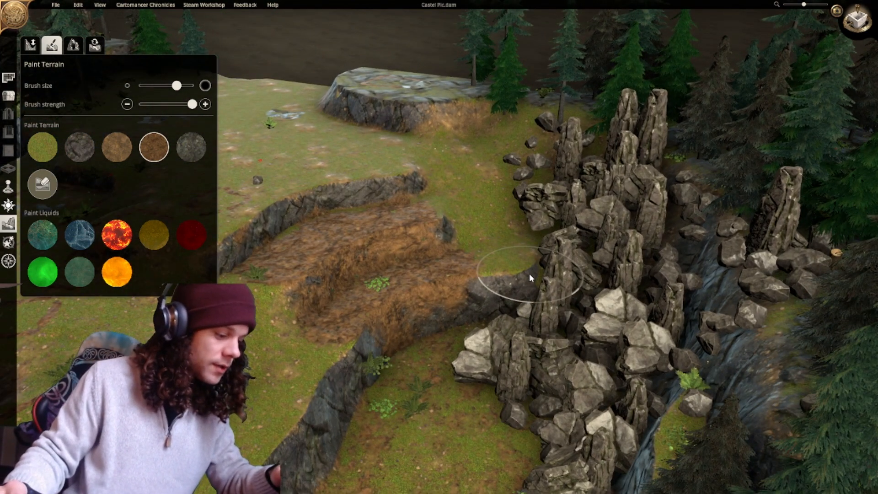
{"action": "middle_click_drag", "start_coordinate": [509, 309], "coordinate": [522, 278]}
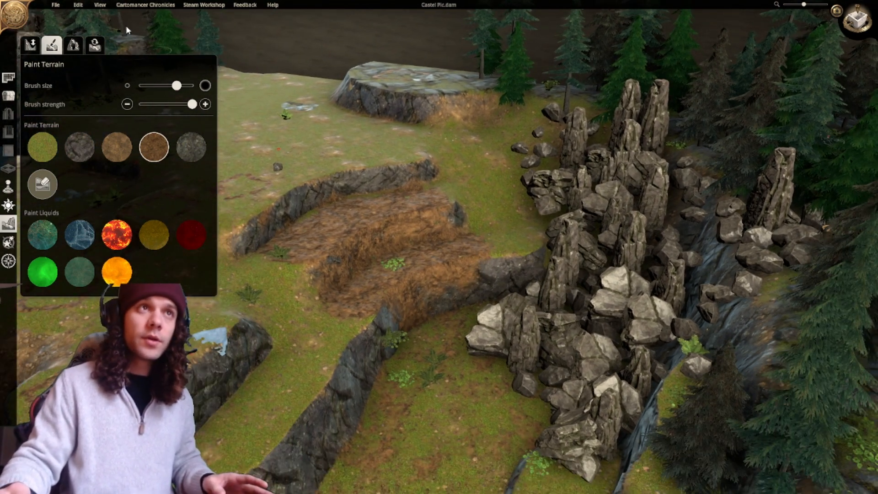
{"action": "left_click", "coordinate": [30, 45]}
{"action": "left_click", "coordinate": [32, 201]}
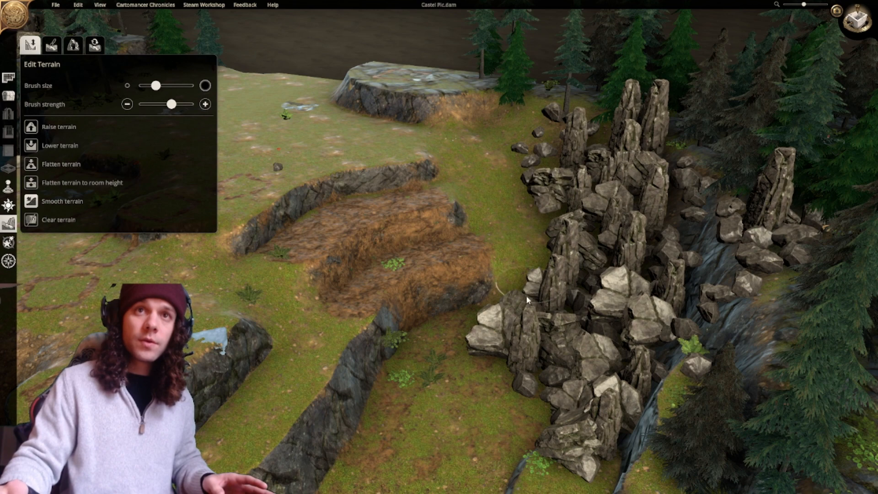
Smooth the remaining rocky drop below the dirt terraces, between the lower cliff and the rockslide, into the grassy slope.
{"action": "middle_click_drag", "start_coordinate": [500, 327], "coordinate": [554, 293]}
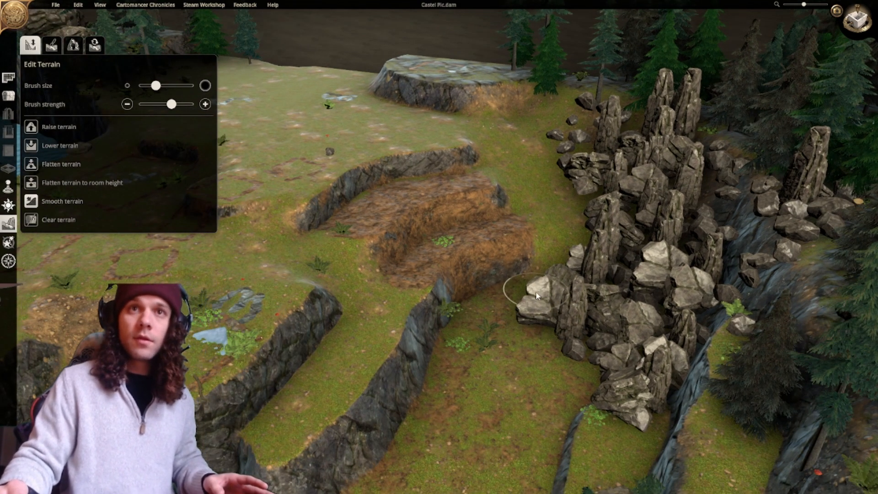
{"action": "mouse_move", "coordinate": [514, 301]}
{"action": "left_mouse_down"}
{"action": "mouse_move", "coordinate": [464, 339]}
{"action": "mouse_move", "coordinate": [477, 326]}
{"action": "left_mouse_up"}
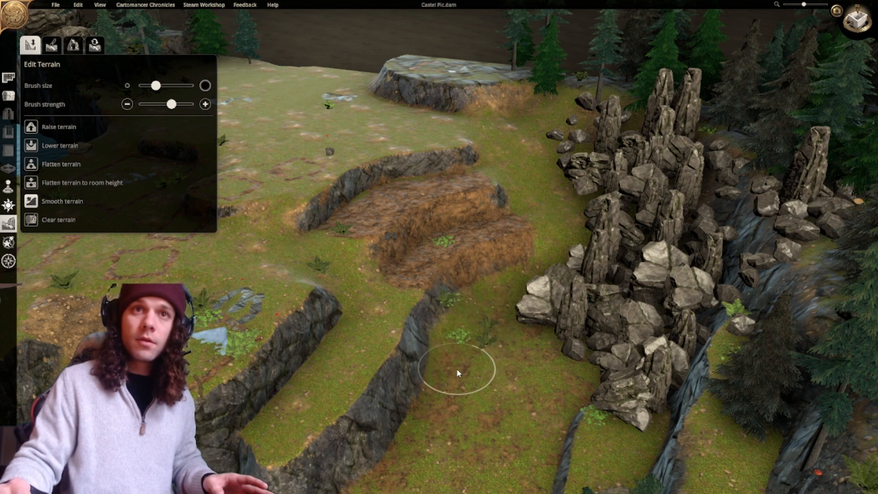
{"action": "right_click_drag", "start_coordinate": [466, 396], "coordinate": [506, 309]}
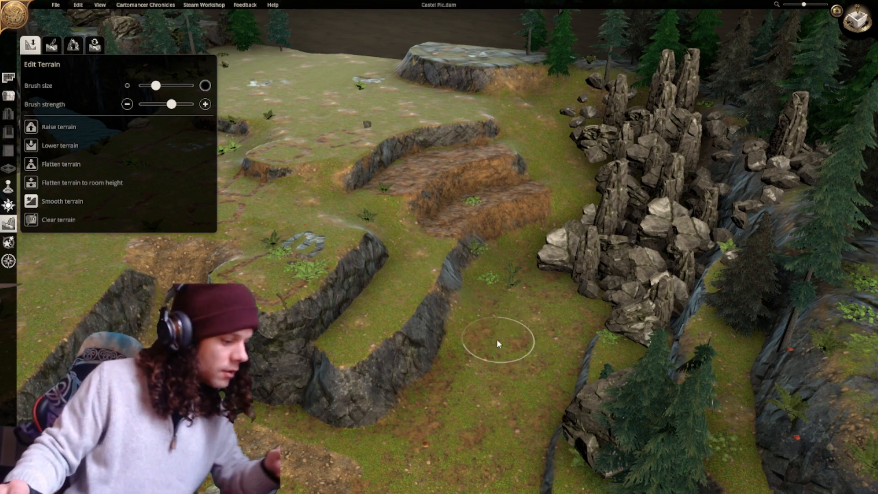
{"action": "right_click_drag", "start_coordinate": [489, 341], "coordinate": [506, 335]}
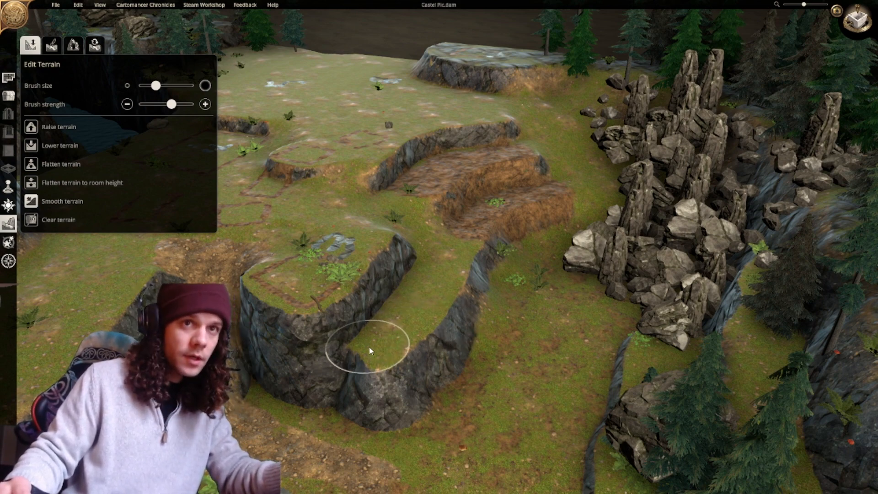
Search the objects for "rock", place a grey boulder at the tip of the lower terrace, enlarge it and shift it against the bluff.
{"action": "left_click", "coordinate": [8, 96]}
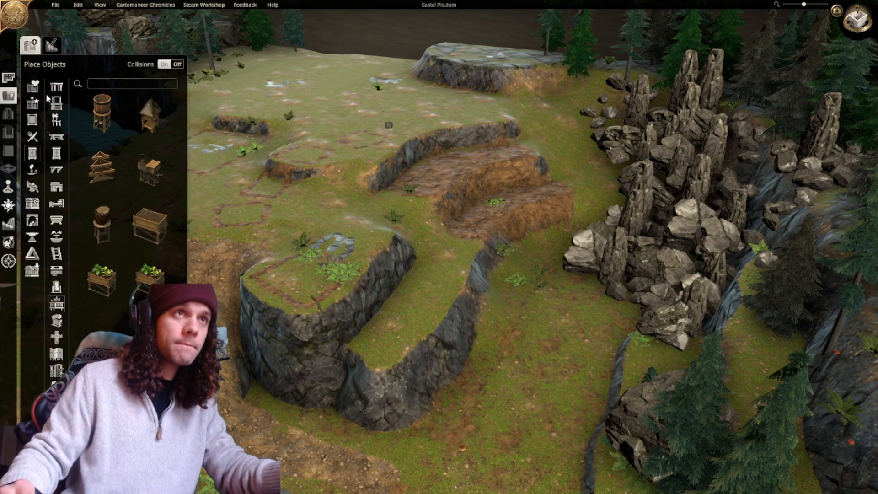
{"action": "type", "text": "rock"}
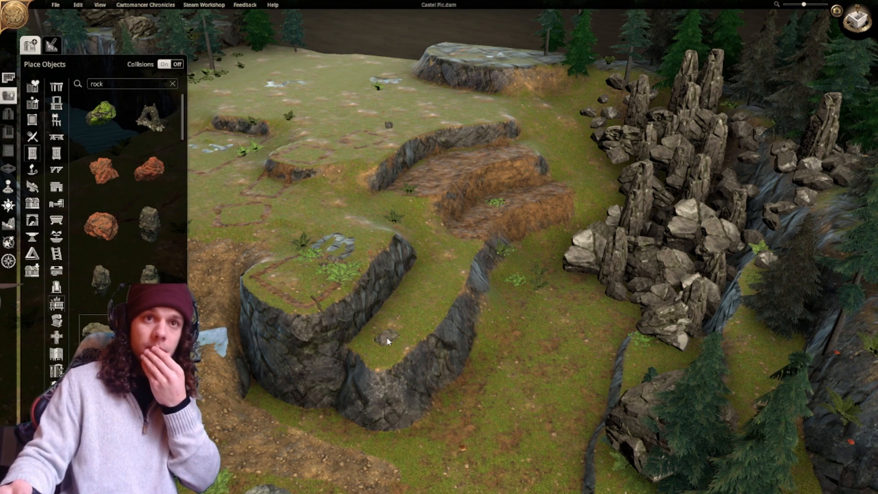
{"action": "left_click", "coordinate": [387, 338]}
{"action": "left_click_drag", "start_coordinate": [401, 324], "coordinate": [479, 298]}
{"action": "left_click_drag", "start_coordinate": [397, 338], "coordinate": [402, 356]}
{"action": "right_click_drag", "start_coordinate": [489, 352], "coordinate": [569, 300]}
{"action": "left_click_drag", "start_coordinate": [463, 308], "coordinate": [411, 304]}
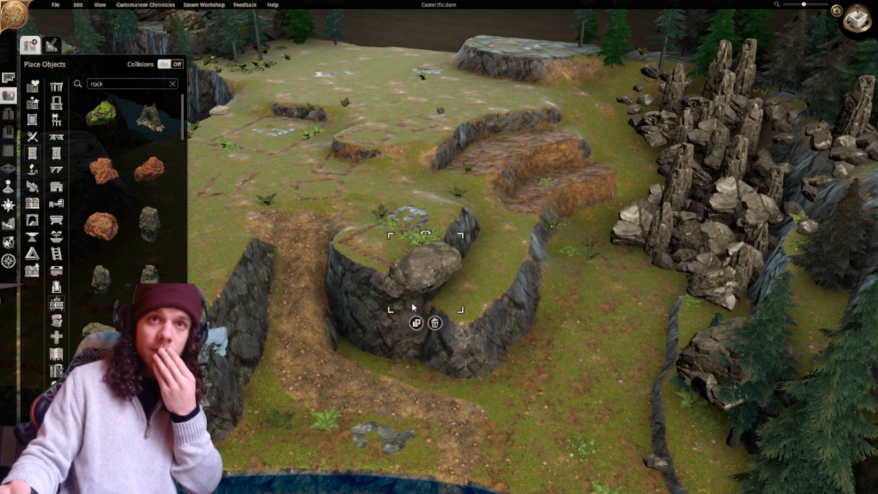
Toggle object collisions, then enlarge the boulder at the bluff's tip and lower it toward the terrace.
{"action": "left_click", "coordinate": [164, 64]}
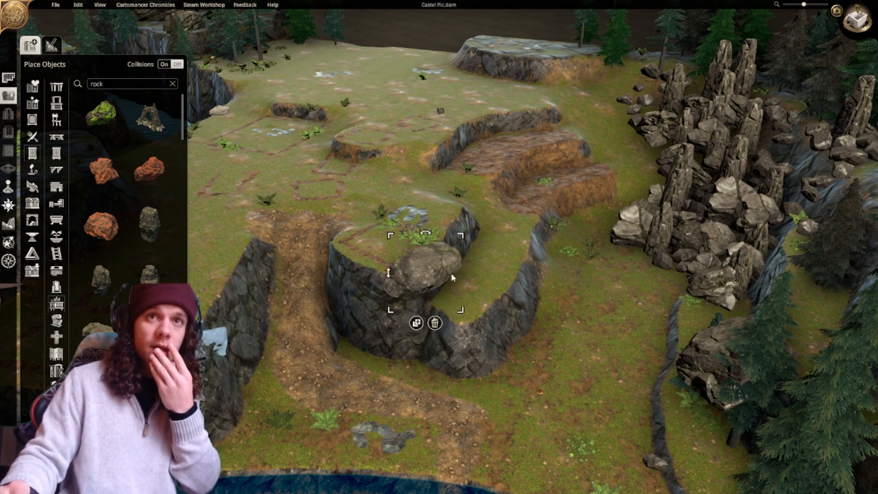
{"action": "left_click_drag", "start_coordinate": [462, 234], "coordinate": [491, 230]}
{"action": "left_click_drag", "start_coordinate": [372, 282], "coordinate": [387, 318]}
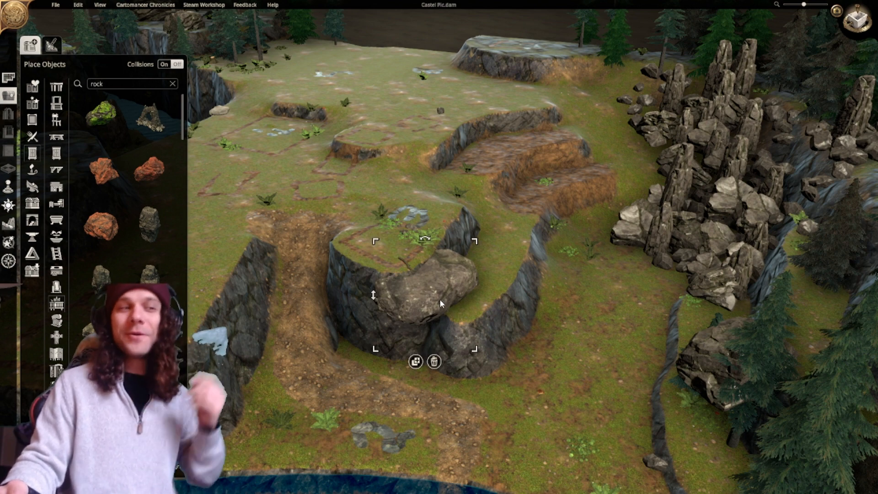
{"action": "right_click_drag", "start_coordinate": [443, 306], "coordinate": [429, 343]}
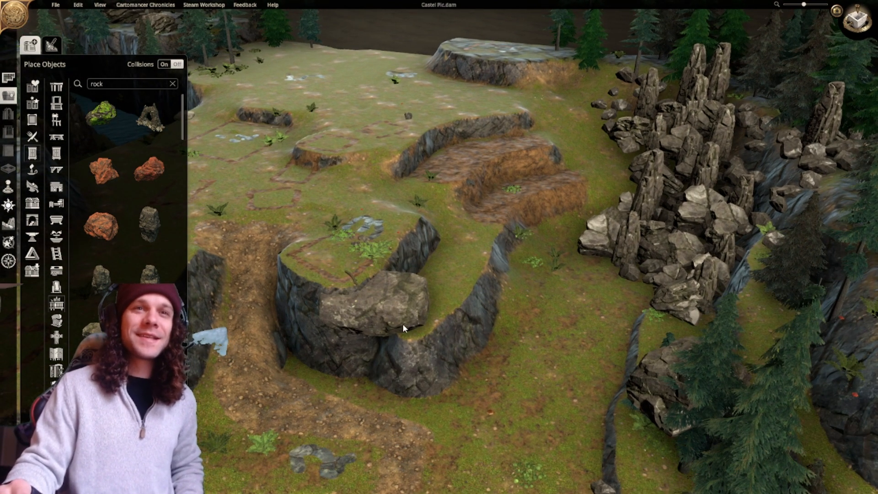
From a top-down view, move the boulder over the ends of the bluff and the terrace ledge below it.
{"action": "key", "text": "s"}
{"action": "left_click", "coordinate": [858, 22]}
{"action": "right_click_drag", "start_coordinate": [424, 328], "coordinate": [443, 280]}
{"action": "scroll", "coordinate": [437, 279], "scroll_direction": "up", "scroll_amount": 2}
{"action": "mouse_move", "coordinate": [409, 252]}
{"action": "left_mouse_down"}
{"action": "mouse_move", "coordinate": [379, 259]}
{"action": "mouse_move", "coordinate": [384, 267]}
{"action": "mouse_move", "coordinate": [389, 248]}
{"action": "mouse_move", "coordinate": [396, 258]}
{"action": "left_mouse_up"}
{"action": "scroll", "coordinate": [394, 243], "scroll_direction": "down", "scroll_amount": 2}
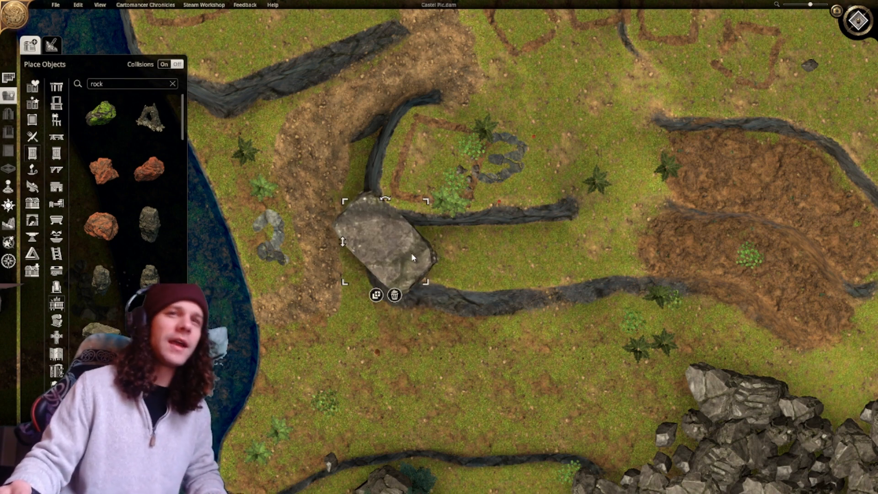
Return to the perspective view and lower the boulder so it sits down on the cliff.
{"action": "left_click", "coordinate": [859, 19]}
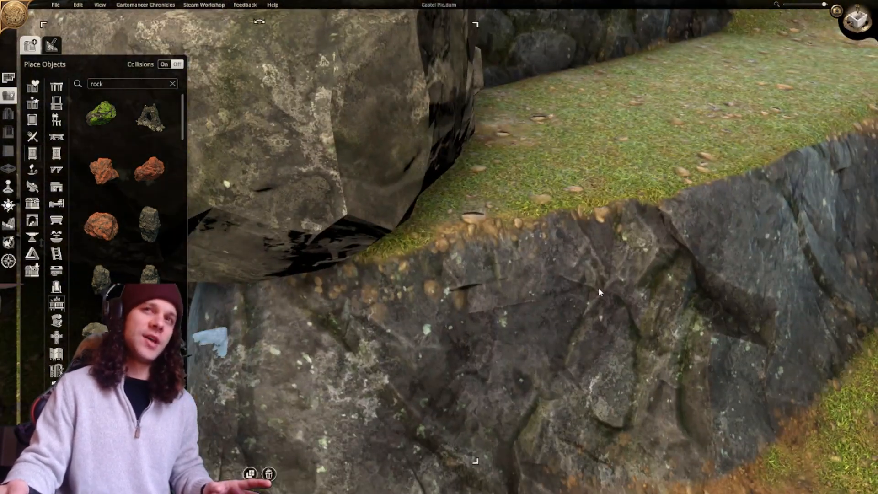
{"action": "left_click", "coordinate": [601, 288]}
{"action": "scroll", "coordinate": [624, 284], "scroll_direction": "down", "scroll_amount": 8}
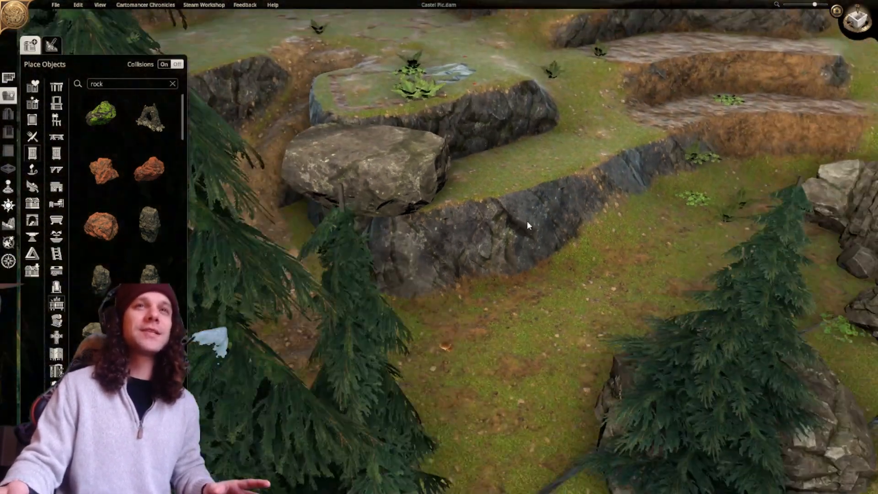
{"action": "scroll", "coordinate": [434, 266], "scroll_direction": "up", "scroll_amount": 3}
{"action": "left_click", "coordinate": [433, 270]}
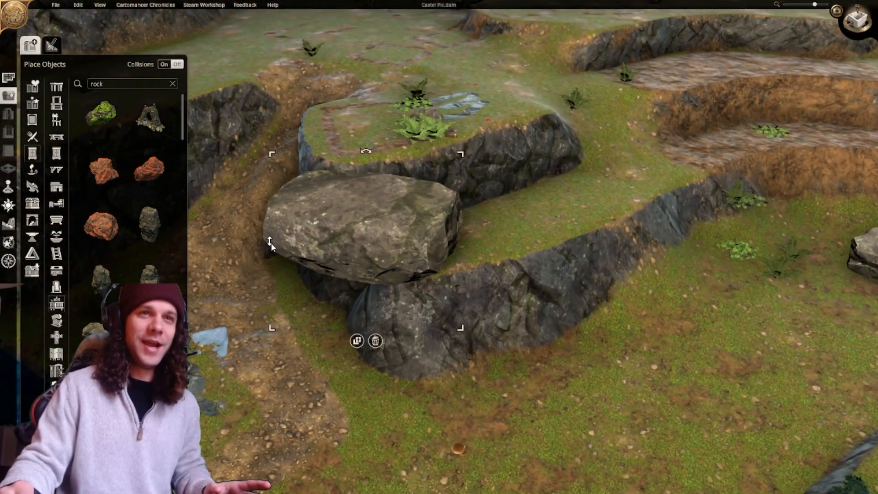
{"action": "left_click_drag", "start_coordinate": [270, 245], "coordinate": [273, 270]}
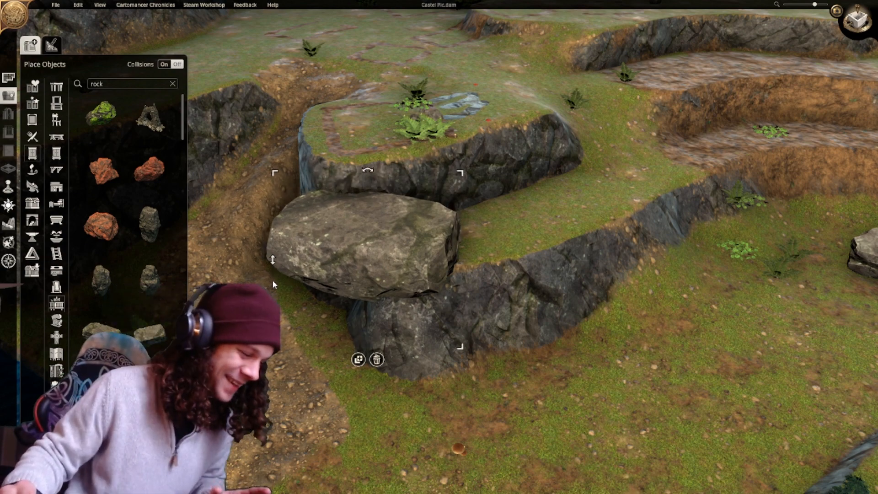
Duplicate the boulder, rotate the copy, set it beside the first along the terrace edge and lower it into the ledge.
{"action": "left_click", "coordinate": [358, 359]}
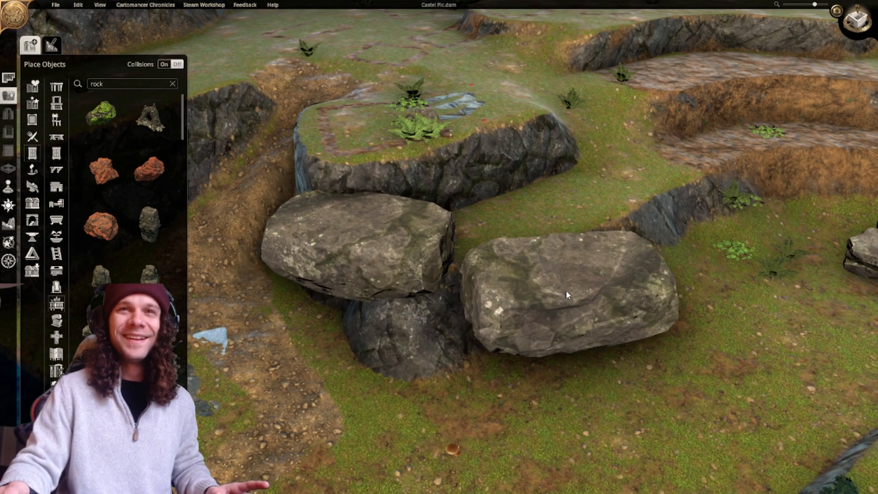
{"action": "scroll", "coordinate": [548, 274], "scroll_direction": "up", "scroll_amount": 6}
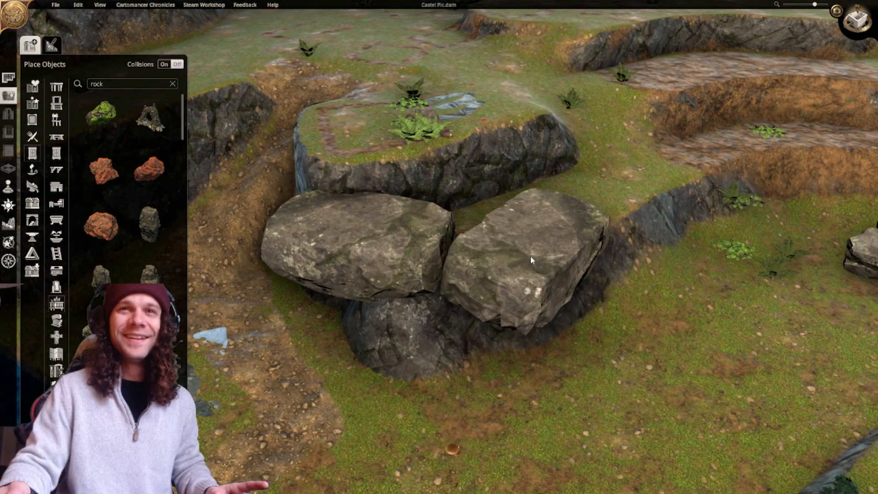
{"action": "left_click", "coordinate": [507, 245]}
{"action": "left_click_drag", "start_coordinate": [414, 255], "coordinate": [425, 282]}
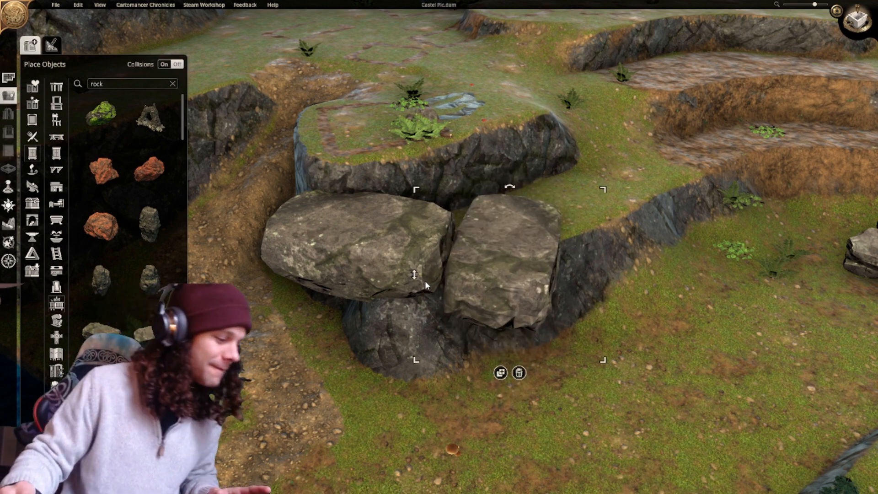
Add a third boulder copy on the grass in front of the other two and fit it tightly against them.
{"action": "scroll", "coordinate": [414, 352], "scroll_direction": "down", "scroll_amount": 1}
{"action": "middle_click_drag", "start_coordinate": [668, 315], "coordinate": [459, 427]}
{"action": "right_click_drag", "start_coordinate": [459, 427], "coordinate": [564, 349]}
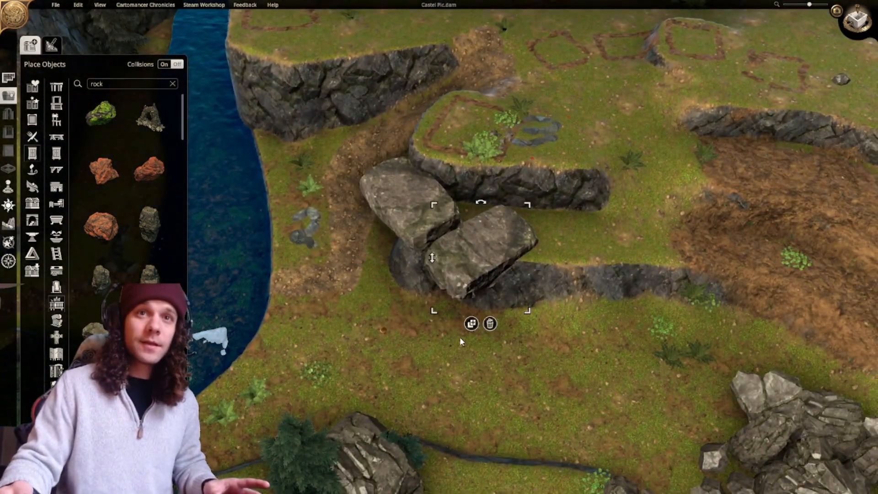
{"action": "left_click_drag", "start_coordinate": [457, 290], "coordinate": [349, 351]}
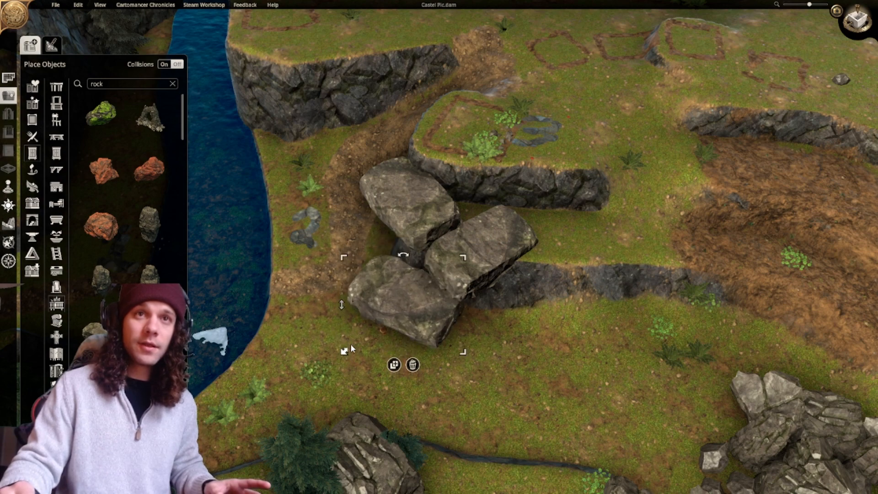
{"action": "left_click_drag", "start_coordinate": [398, 307], "coordinate": [402, 299]}
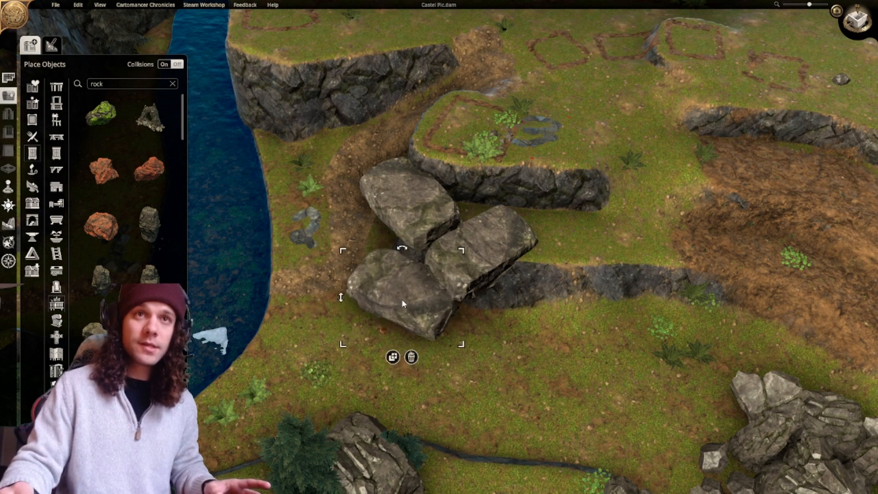
Place a different grey boulder below the group, enlarge it and position it between the third boulder and the tree-covered rock.
{"action": "scroll", "coordinate": [418, 428], "scroll_direction": "down", "scroll_amount": 2}
{"action": "right_click_drag", "start_coordinate": [402, 299], "coordinate": [451, 438]}
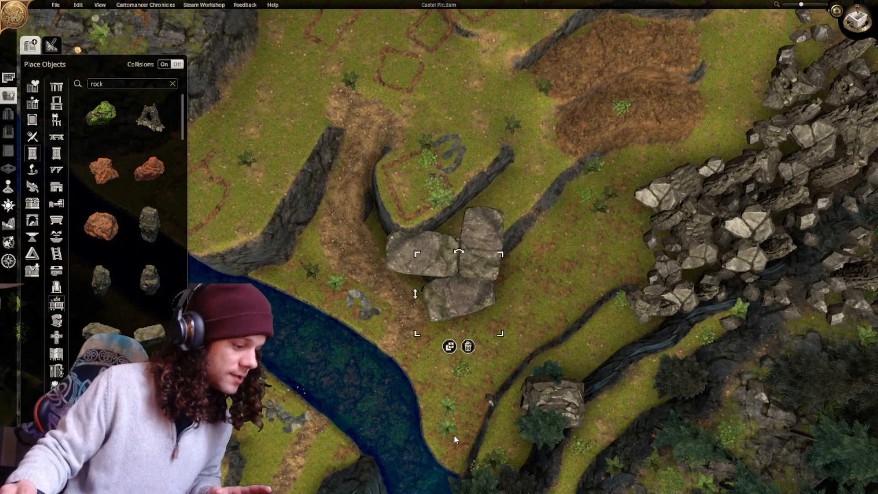
{"action": "middle_click_drag", "start_coordinate": [455, 435], "coordinate": [472, 388]}
{"action": "right_click_drag", "start_coordinate": [471, 387], "coordinate": [491, 306]}
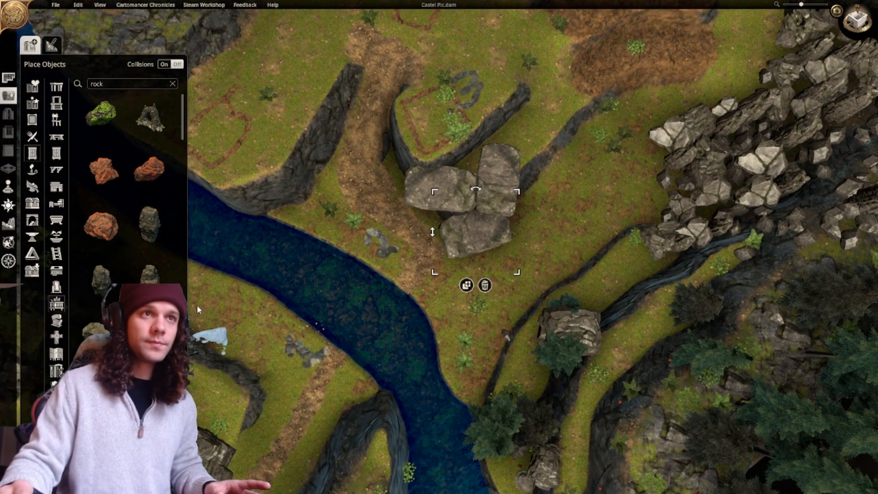
{"action": "scroll", "coordinate": [133, 183], "scroll_direction": "down", "scroll_amount": 2}
{"action": "left_click", "coordinate": [143, 274]}
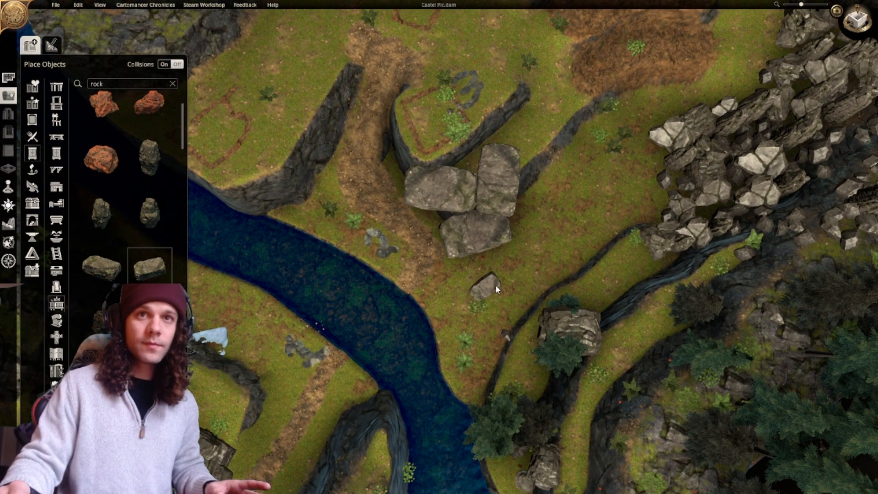
{"action": "left_click", "coordinate": [505, 287]}
{"action": "left_click_drag", "start_coordinate": [519, 259], "coordinate": [590, 217]}
{"action": "key", "text": "r"}
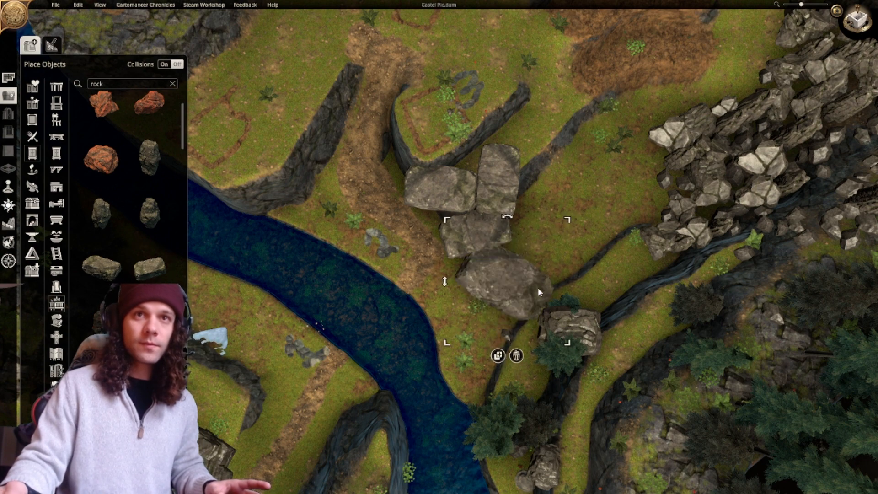
{"action": "left_click_drag", "start_coordinate": [514, 288], "coordinate": [518, 296]}
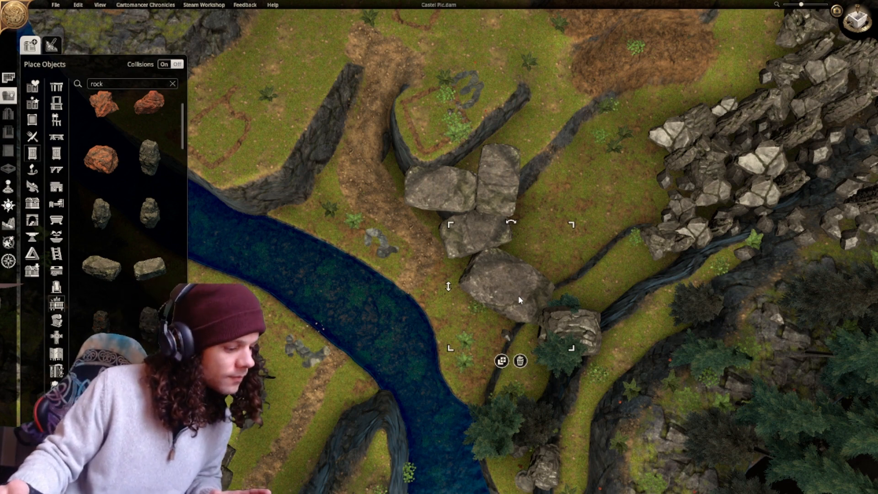
{"action": "left_click_drag", "start_coordinate": [519, 300], "coordinate": [523, 296]}
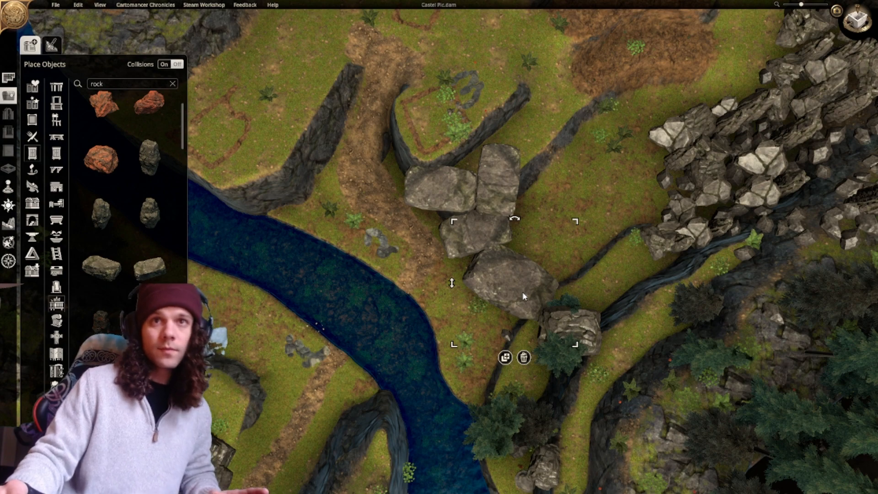
Move the newest boulder to the riverside edge of the group, directly against the other boulders.
{"action": "middle_click_drag", "start_coordinate": [444, 321], "coordinate": [709, 284]}
{"action": "right_click_drag", "start_coordinate": [598, 233], "coordinate": [500, 348]}
{"action": "middle_click_drag", "start_coordinate": [499, 348], "coordinate": [586, 340]}
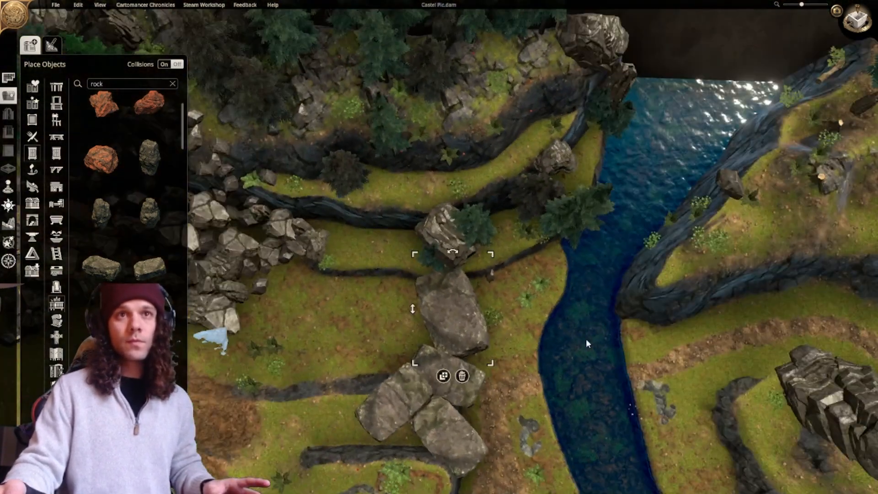
{"action": "left_click_drag", "start_coordinate": [462, 320], "coordinate": [505, 352]}
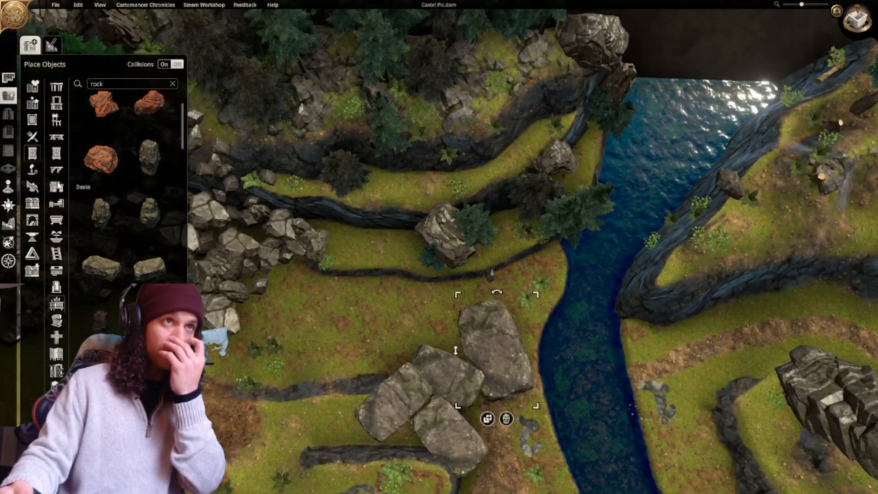
Flatten the terrain along the thin ledge between the rockslide and the tree-covered rock to push its edge toward the boulders.
{"action": "left_click", "coordinate": [9, 224]}
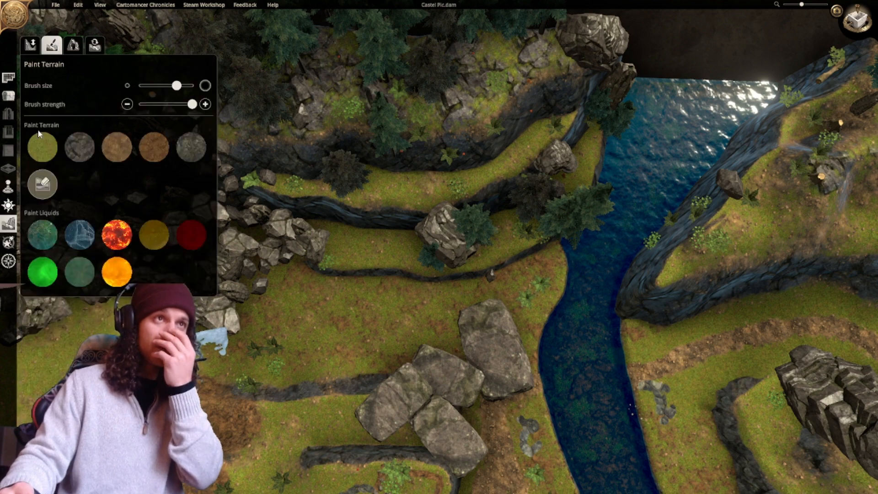
{"action": "left_click", "coordinate": [30, 44]}
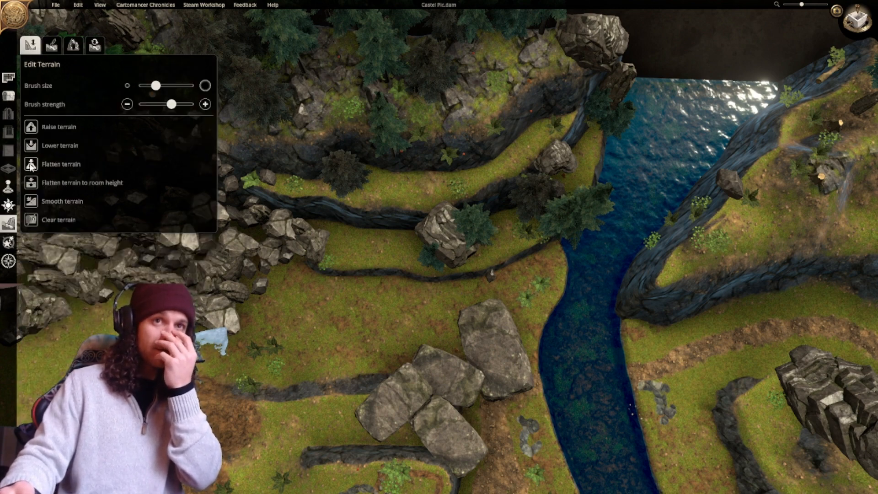
{"action": "left_click", "coordinate": [31, 127]}
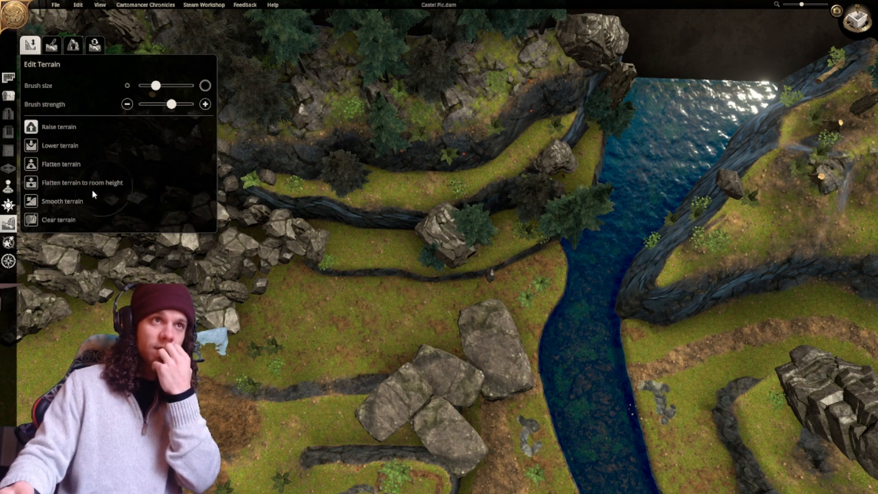
{"action": "mouse_move", "coordinate": [355, 254]}
{"action": "left_mouse_down"}
{"action": "mouse_move", "coordinate": [265, 265]}
{"action": "mouse_move", "coordinate": [297, 277]}
{"action": "mouse_move", "coordinate": [368, 279]}
{"action": "left_mouse_up"}
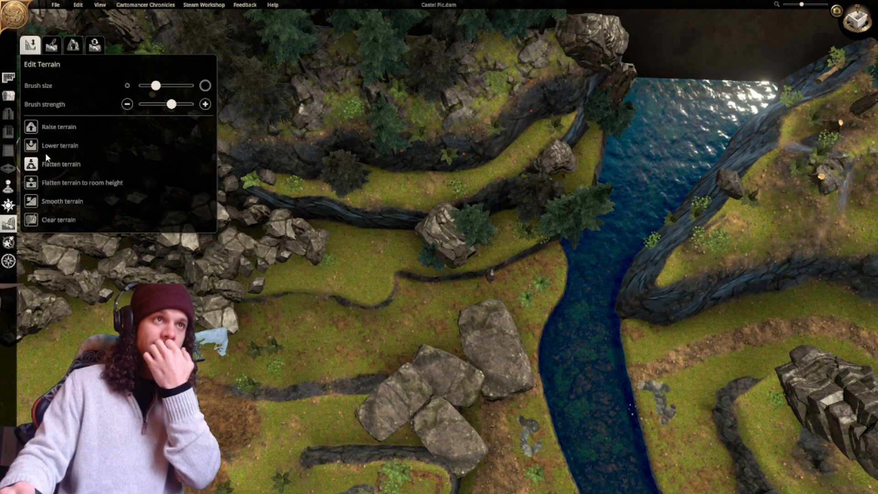
Increase the brush size to the maximum and flatten a broad round extension of the terrace beside the rockslide.
{"action": "left_click", "coordinate": [192, 85]}
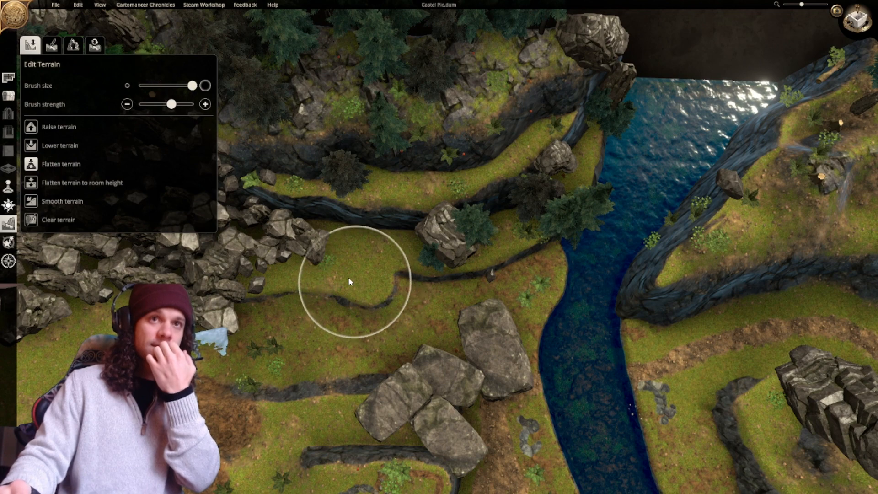
{"action": "left_click_drag", "start_coordinate": [360, 287], "coordinate": [374, 292]}
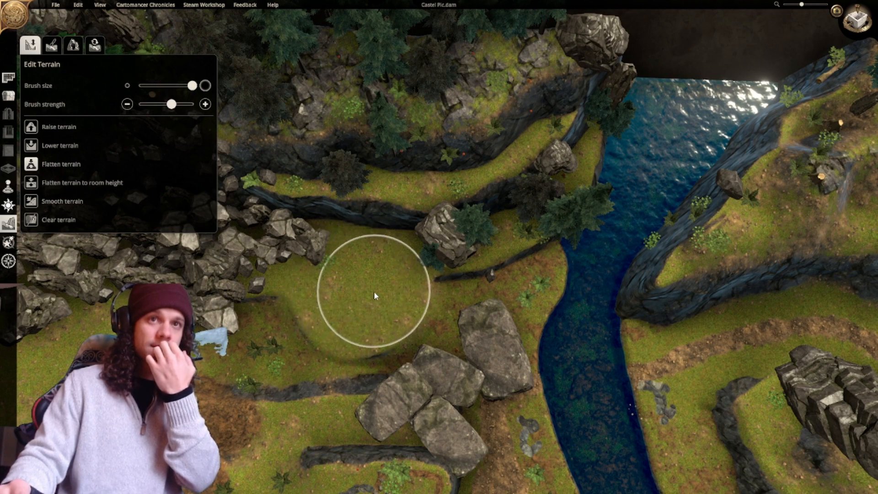
{"action": "right_click_drag", "start_coordinate": [370, 290], "coordinate": [366, 280]}
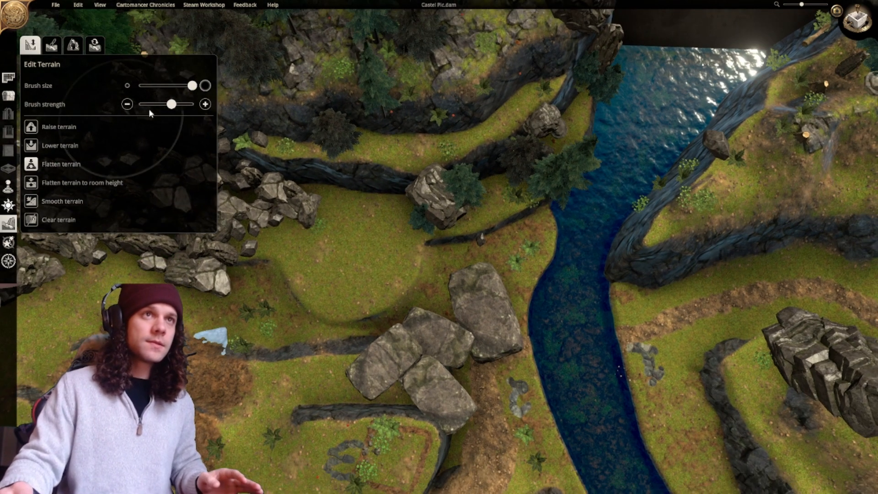
With a much smaller brush, flatten the ground below the extended terrace to carve a sharp curved ledge from the tree-covered rock to the rockslide.
{"action": "left_click", "coordinate": [168, 91]}
{"action": "left_click_drag", "start_coordinate": [168, 91], "coordinate": [151, 89]}
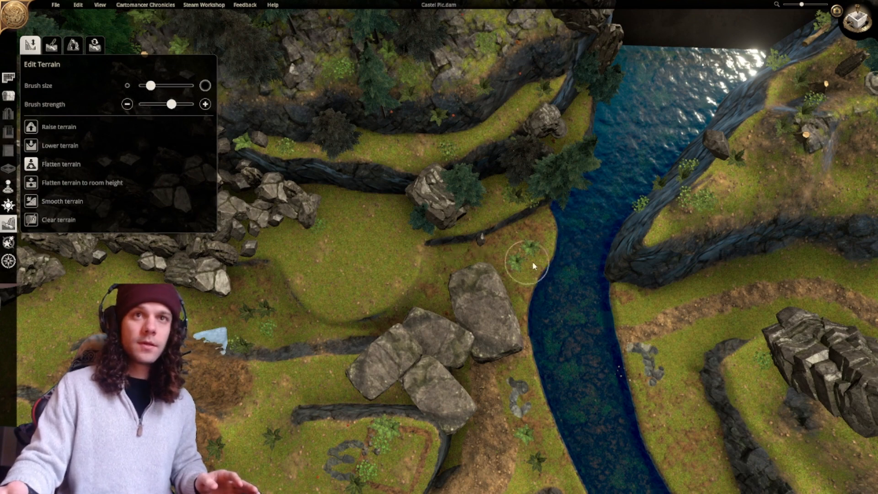
{"action": "mouse_move", "coordinate": [454, 262]}
{"action": "left_mouse_down"}
{"action": "mouse_move", "coordinate": [443, 292]}
{"action": "mouse_move", "coordinate": [400, 319]}
{"action": "left_mouse_up"}
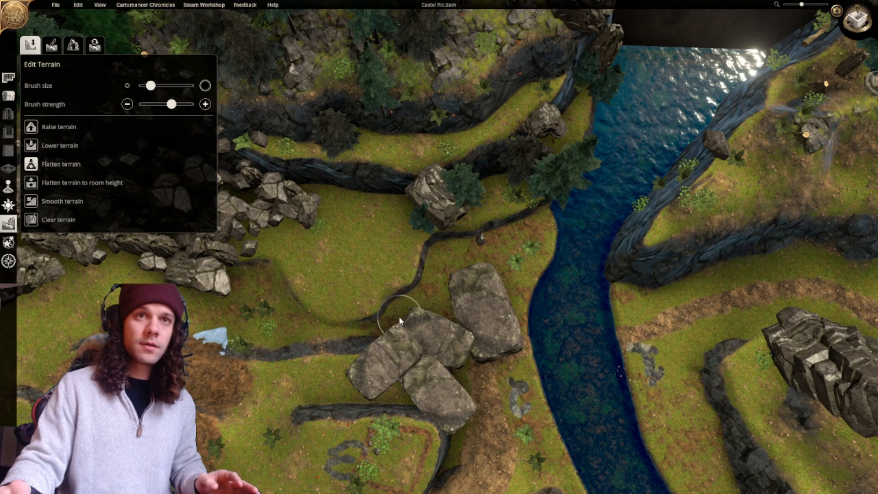
{"action": "left_click_drag", "start_coordinate": [268, 311], "coordinate": [392, 306]}
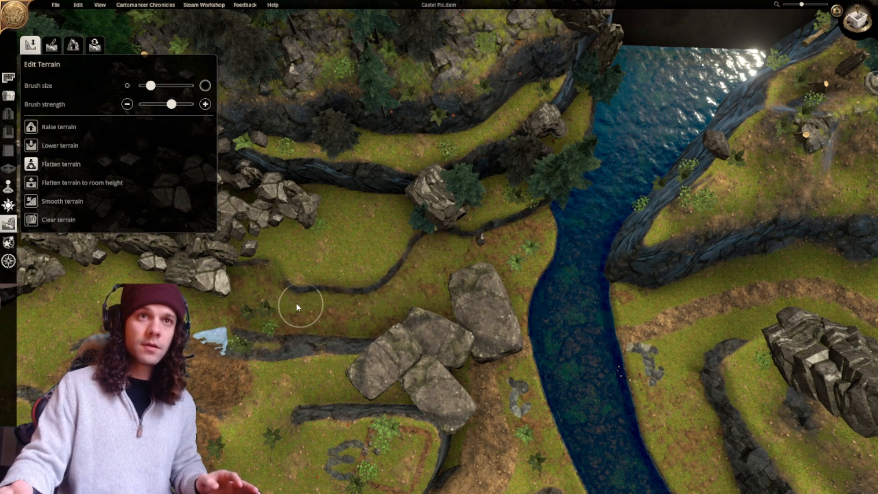
{"action": "left_click_drag", "start_coordinate": [274, 295], "coordinate": [344, 312]}
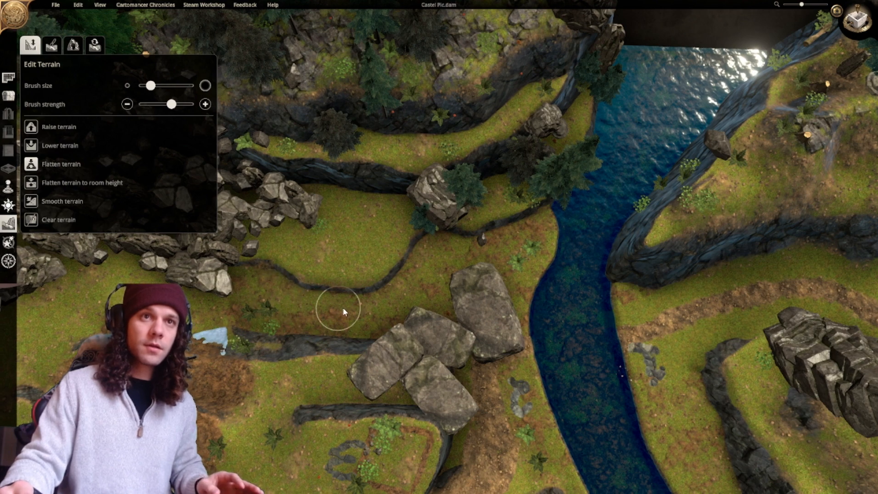
Extend the grassy ledge outward above the four large boulders using Flatten terrain.
{"action": "middle_click_drag", "start_coordinate": [343, 309], "coordinate": [365, 312]}
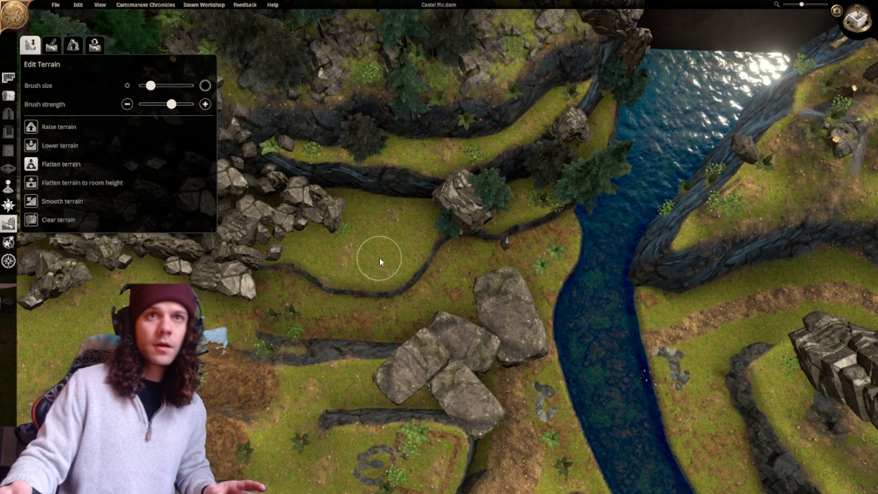
{"action": "mouse_move", "coordinate": [379, 258]}
{"action": "left_mouse_down"}
{"action": "mouse_move", "coordinate": [395, 268]}
{"action": "mouse_move", "coordinate": [428, 249]}
{"action": "mouse_move", "coordinate": [425, 267]}
{"action": "mouse_move", "coordinate": [377, 271]}
{"action": "mouse_move", "coordinate": [392, 281]}
{"action": "left_mouse_up"}
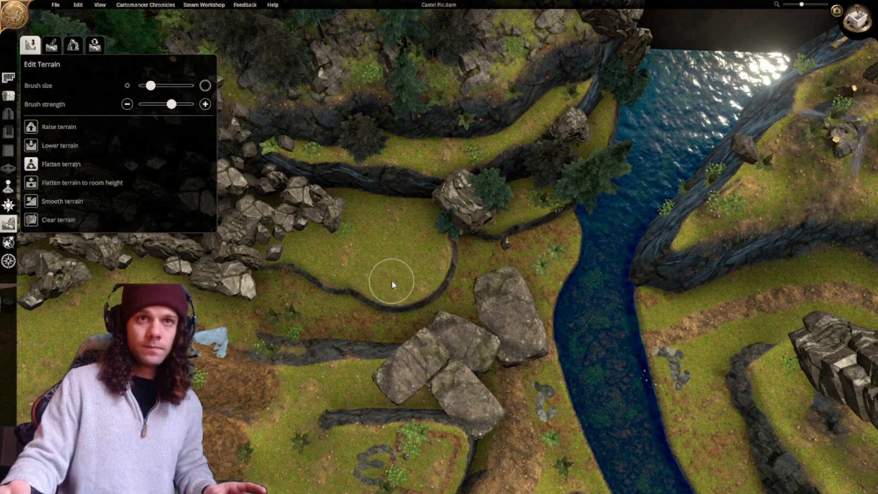
Paint a rounded patch of grey cracked-stone terrain on the outer part of the flattened ledge.
{"action": "scroll", "coordinate": [392, 280], "scroll_direction": "up", "scroll_amount": 5}
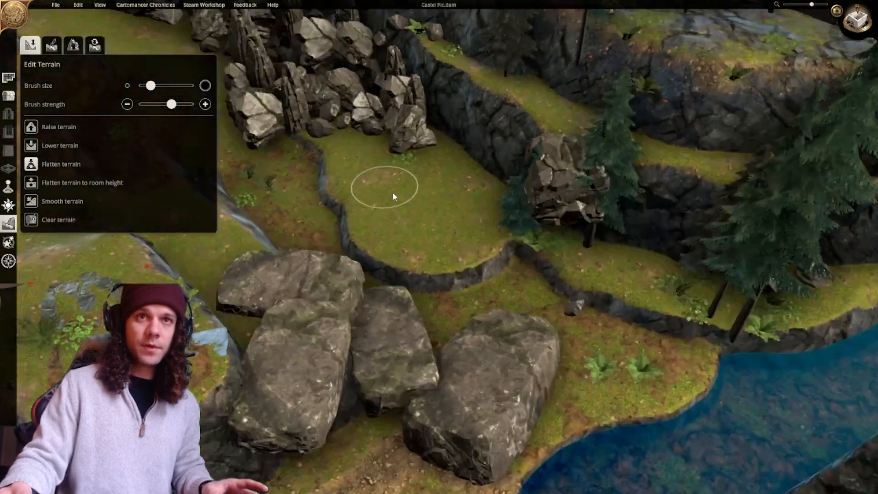
{"action": "right_click_drag", "start_coordinate": [393, 193], "coordinate": [533, 270]}
{"action": "middle_click_drag", "start_coordinate": [452, 275], "coordinate": [344, 297]}
{"action": "right_click_drag", "start_coordinate": [370, 295], "coordinate": [470, 299]}
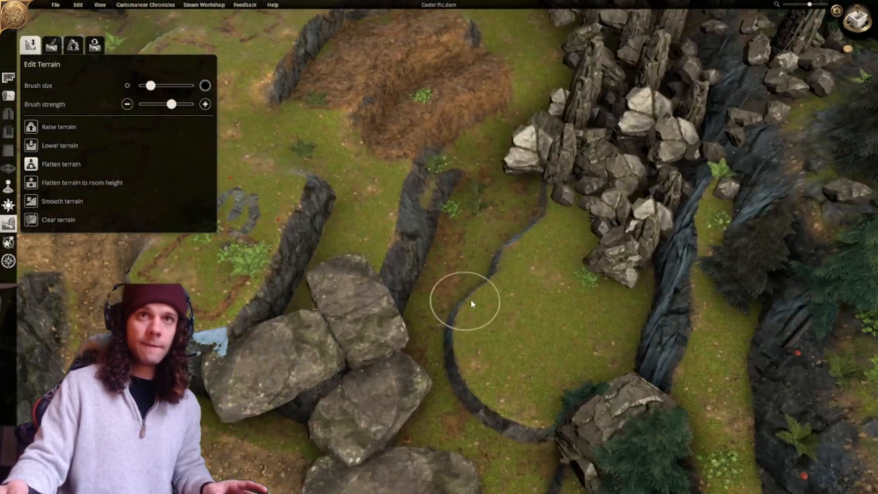
{"action": "left_click", "coordinate": [51, 44]}
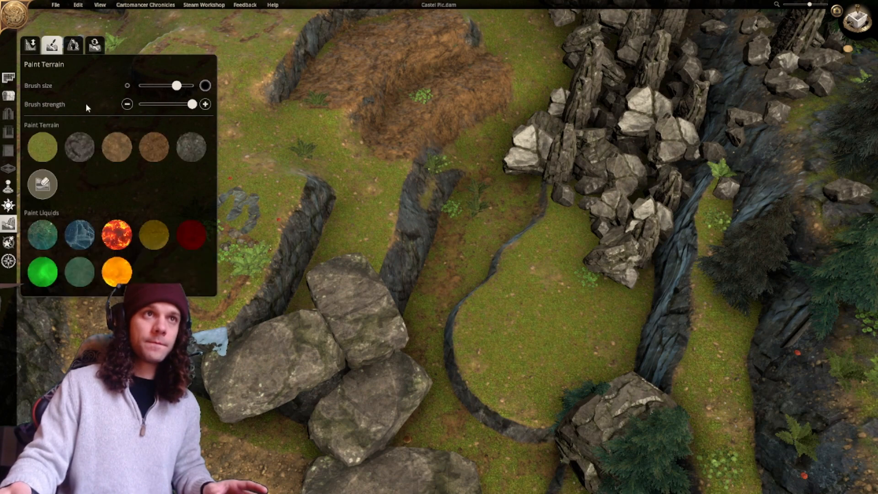
{"action": "left_click", "coordinate": [191, 146]}
{"action": "mouse_move", "coordinate": [456, 338]}
{"action": "left_mouse_down"}
{"action": "mouse_move", "coordinate": [512, 348]}
{"action": "mouse_move", "coordinate": [506, 337]}
{"action": "mouse_move", "coordinate": [510, 372]}
{"action": "mouse_move", "coordinate": [556, 361]}
{"action": "mouse_move", "coordinate": [525, 384]}
{"action": "mouse_move", "coordinate": [497, 370]}
{"action": "mouse_move", "coordinate": [507, 324]}
{"action": "mouse_move", "coordinate": [541, 348]}
{"action": "left_mouse_up"}
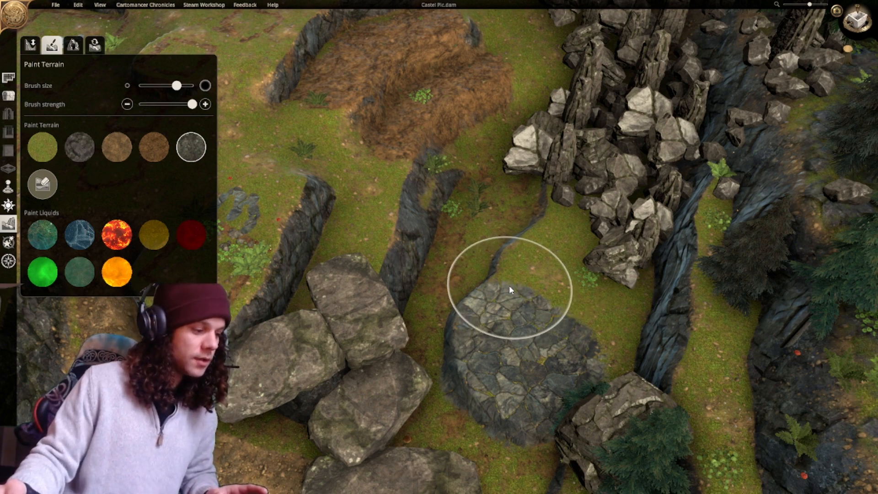
Flatten the terrain between the brown dirt mound and the rock pile, cutting back the end of the nearby rocky ridge.
{"action": "middle_click_drag", "start_coordinate": [516, 206], "coordinate": [506, 247]}
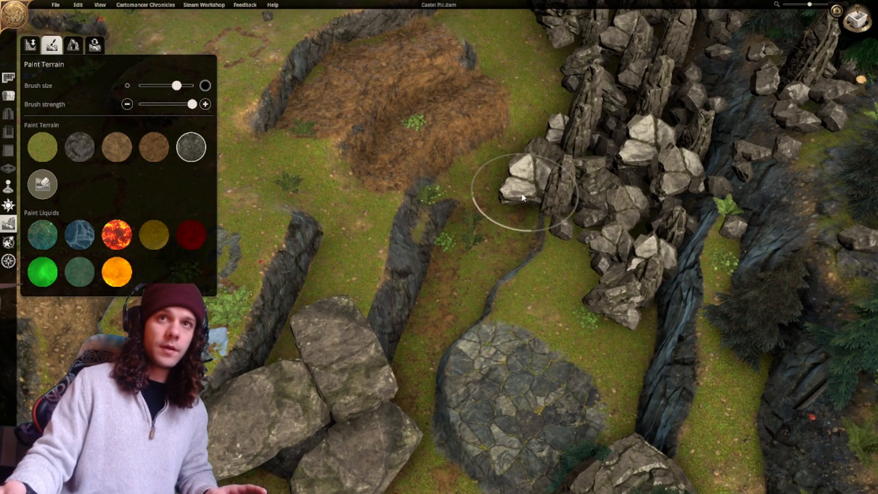
{"action": "key", "text": "w"}
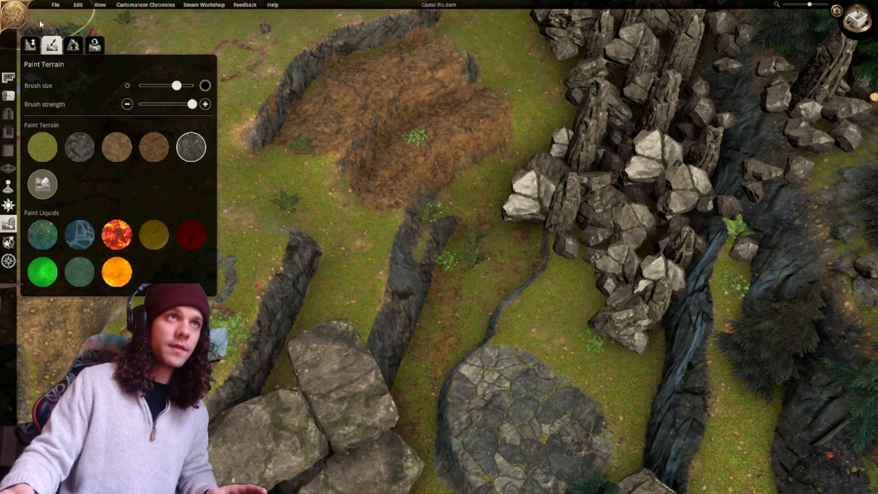
{"action": "left_click", "coordinate": [31, 45]}
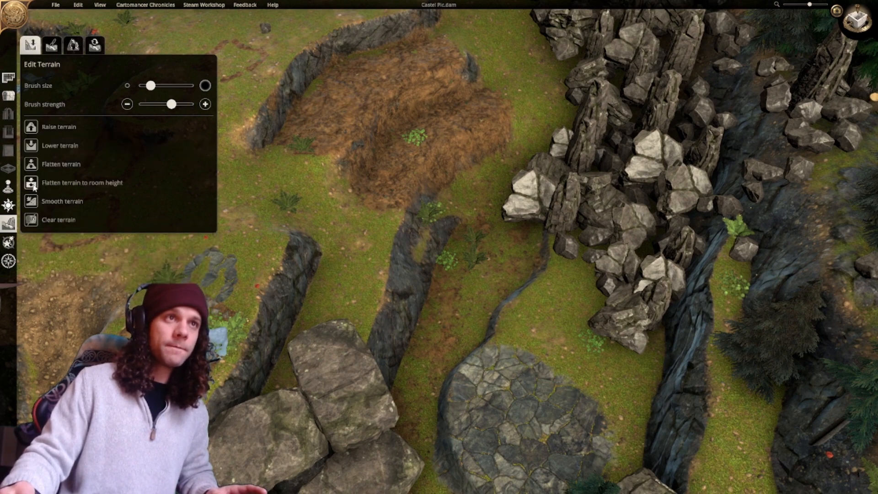
{"action": "left_click", "coordinate": [34, 166]}
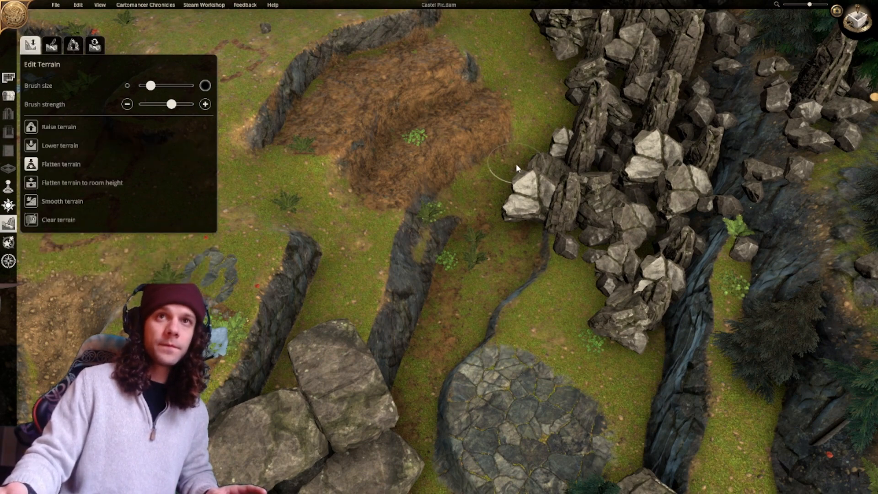
{"action": "mouse_move", "coordinate": [516, 168]}
{"action": "left_mouse_down"}
{"action": "mouse_move", "coordinate": [465, 221]}
{"action": "mouse_move", "coordinate": [385, 249]}
{"action": "left_mouse_up"}
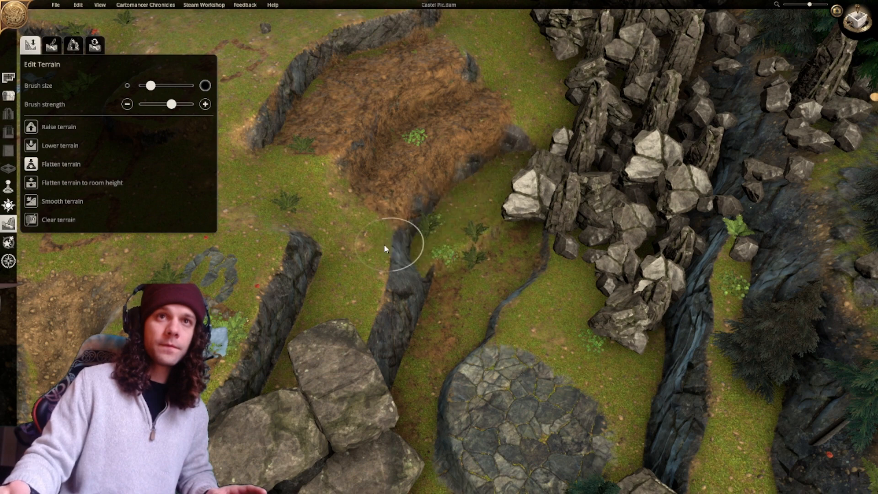
{"action": "left_click", "coordinate": [418, 242]}
Smooth the terrain along the dirt mound's edge, the shortened ridge and the drop beside the paved stone patch.
{"action": "left_click", "coordinate": [37, 199]}
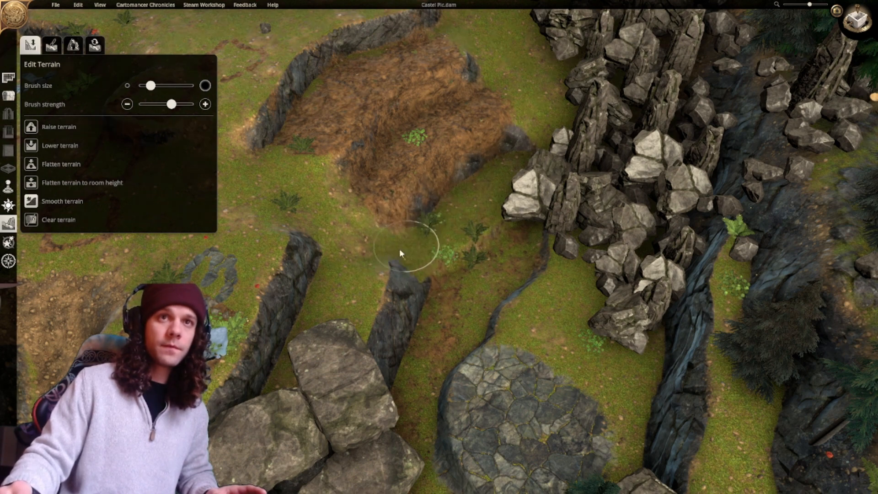
{"action": "mouse_move", "coordinate": [399, 253]}
{"action": "left_mouse_down"}
{"action": "mouse_move", "coordinate": [373, 255]}
{"action": "mouse_move", "coordinate": [475, 212]}
{"action": "mouse_move", "coordinate": [535, 163]}
{"action": "mouse_move", "coordinate": [546, 118]}
{"action": "left_mouse_up"}
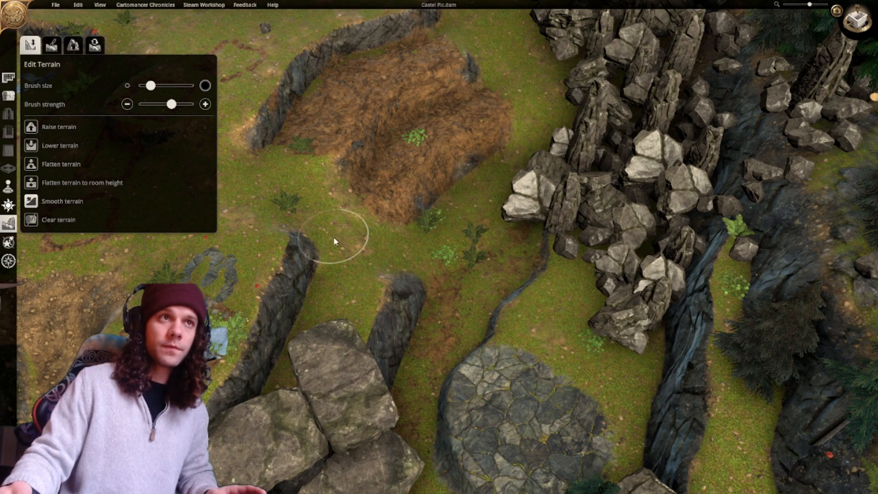
{"action": "mouse_move", "coordinate": [503, 305]}
{"action": "left_mouse_down"}
{"action": "mouse_move", "coordinate": [560, 289]}
{"action": "mouse_move", "coordinate": [515, 230]}
{"action": "mouse_move", "coordinate": [484, 275]}
{"action": "mouse_move", "coordinate": [488, 298]}
{"action": "mouse_move", "coordinate": [457, 302]}
{"action": "mouse_move", "coordinate": [451, 314]}
{"action": "mouse_move", "coordinate": [460, 320]}
{"action": "mouse_move", "coordinate": [431, 298]}
{"action": "mouse_move", "coordinate": [399, 297]}
{"action": "left_mouse_up"}
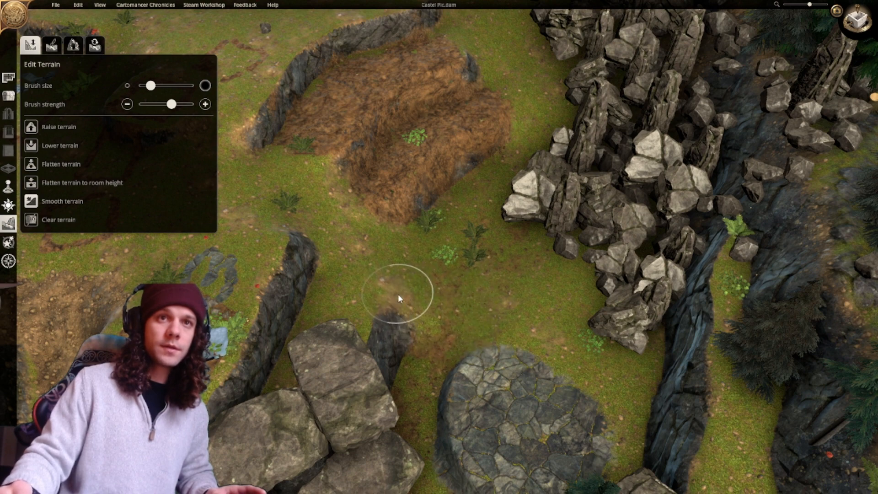
Paint a light-brown dirt path with a small brush across the grass at the lower end of the dirt mound.
{"action": "mouse_move", "coordinate": [478, 294]}
{"action": "right_mouse_down"}
{"action": "mouse_move", "coordinate": [530, 152]}
{"action": "mouse_move", "coordinate": [517, 224]}
{"action": "right_mouse_up"}
{"action": "scroll", "coordinate": [516, 221], "scroll_direction": "down", "scroll_amount": 2}
{"action": "right_click_drag", "start_coordinate": [527, 181], "coordinate": [469, 260]}
{"action": "left_click", "coordinate": [52, 44]}
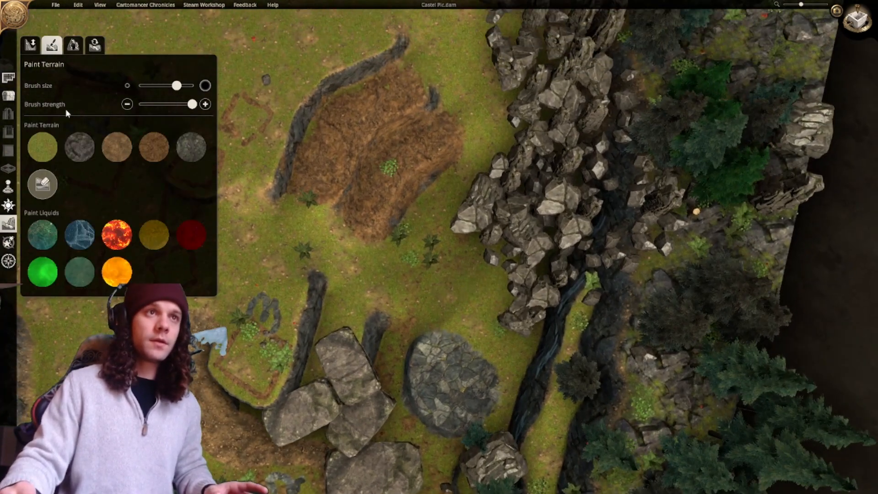
{"action": "scroll", "coordinate": [428, 258], "scroll_direction": "up", "scroll_amount": 2}
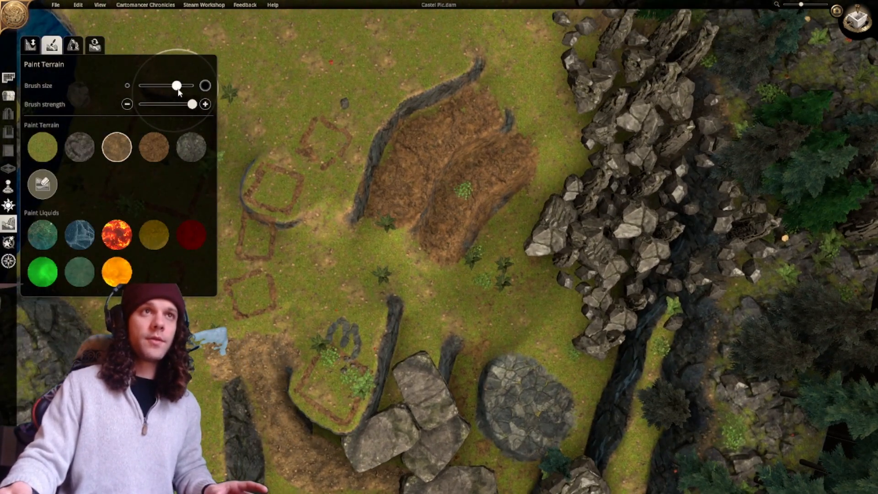
{"action": "left_click_drag", "start_coordinate": [177, 85], "coordinate": [95, 114]}
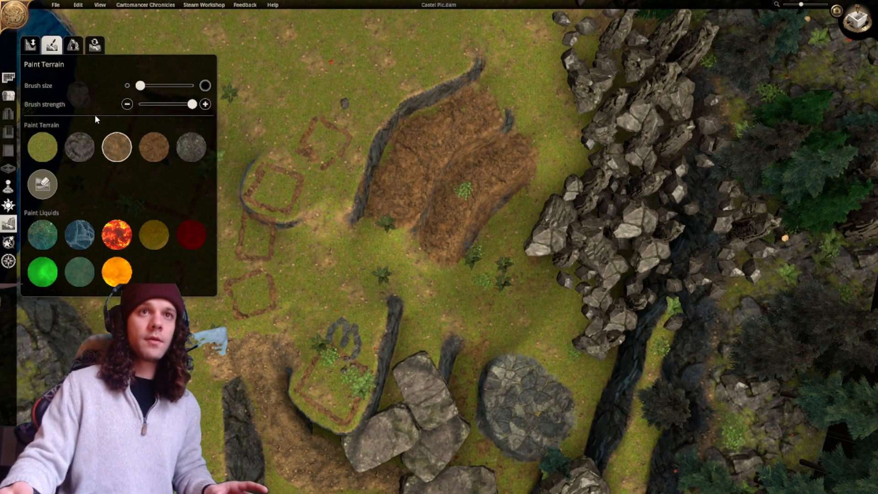
{"action": "left_click", "coordinate": [150, 86]}
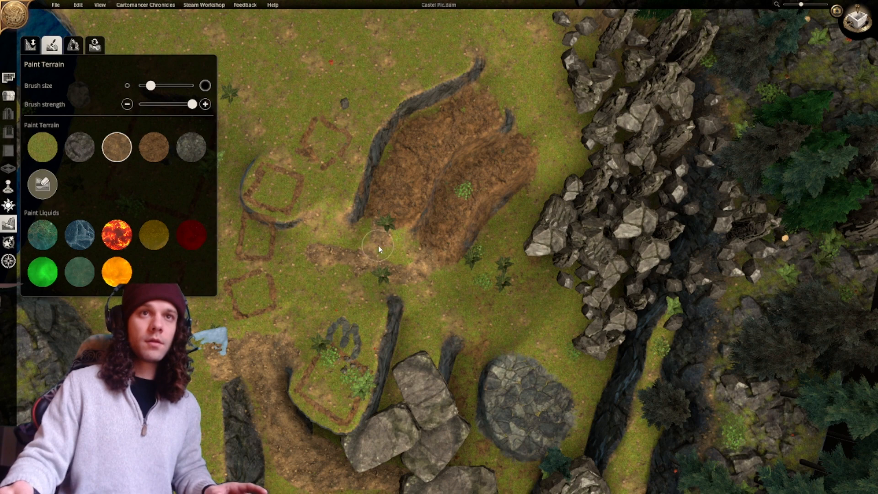
Paint the light-brown path around the far end of the dirt mound and on to the rocky cliff.
{"action": "right_click_drag", "start_coordinate": [463, 222], "coordinate": [422, 280]}
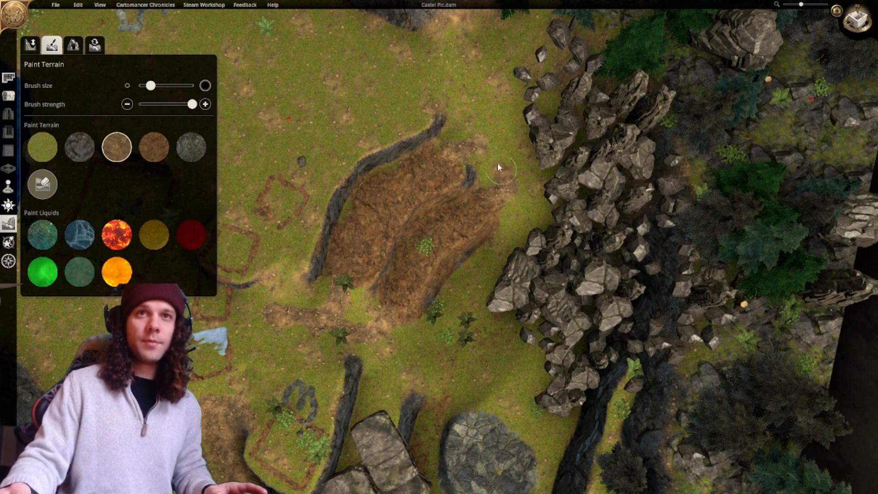
{"action": "right_click_drag", "start_coordinate": [437, 75], "coordinate": [467, 145]}
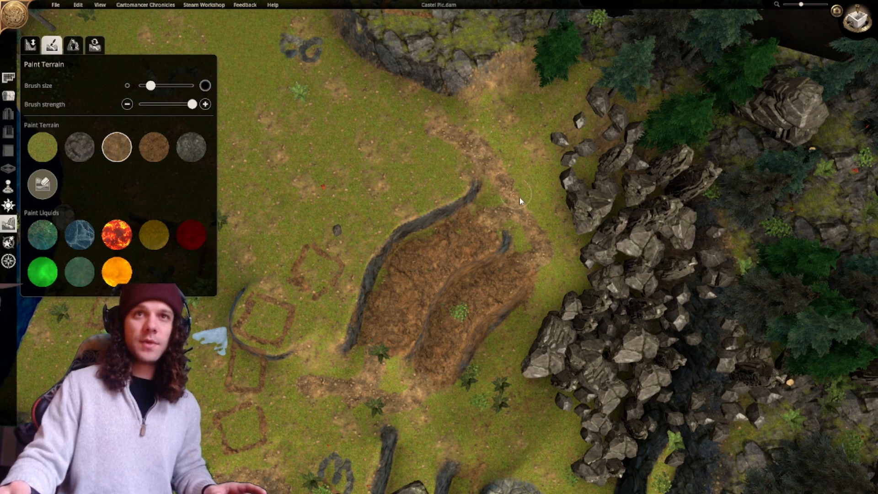
{"action": "right_click_drag", "start_coordinate": [539, 236], "coordinate": [542, 143]}
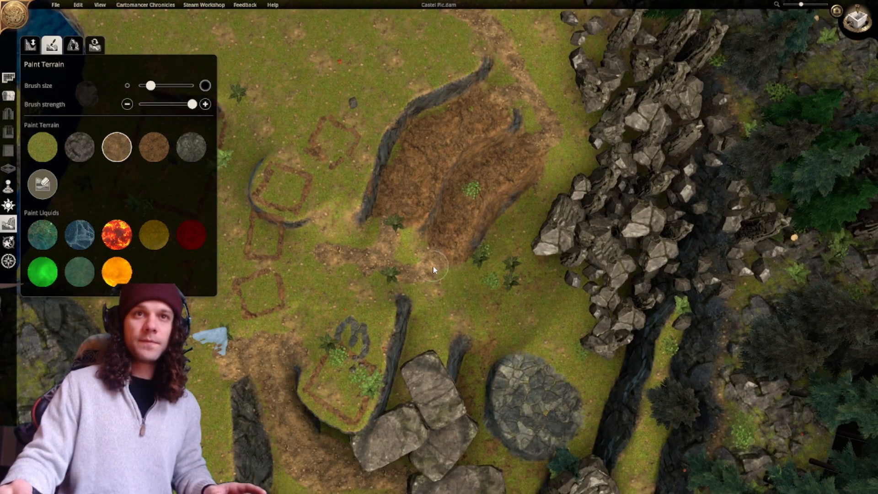
Set up object painting with the grey rock from the Nature category and a reduced brush density.
{"action": "right_click_drag", "start_coordinate": [540, 259], "coordinate": [445, 248]}
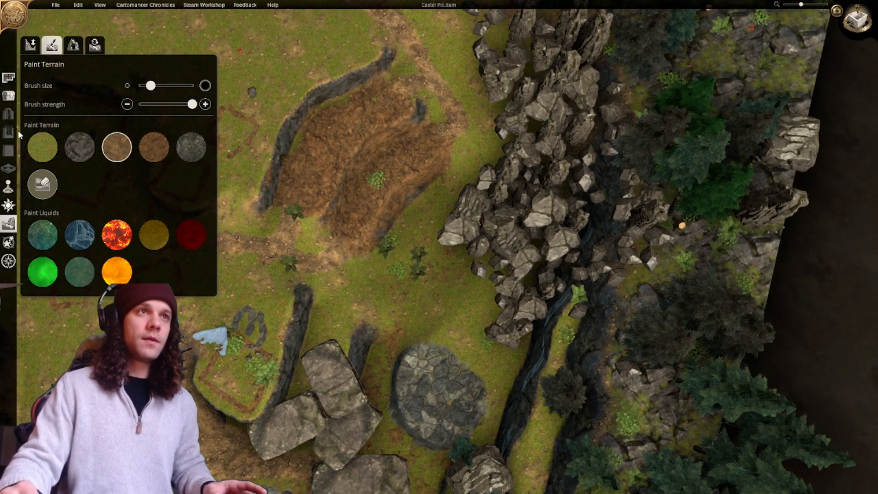
{"action": "left_click", "coordinate": [8, 95]}
{"action": "left_click", "coordinate": [51, 44]}
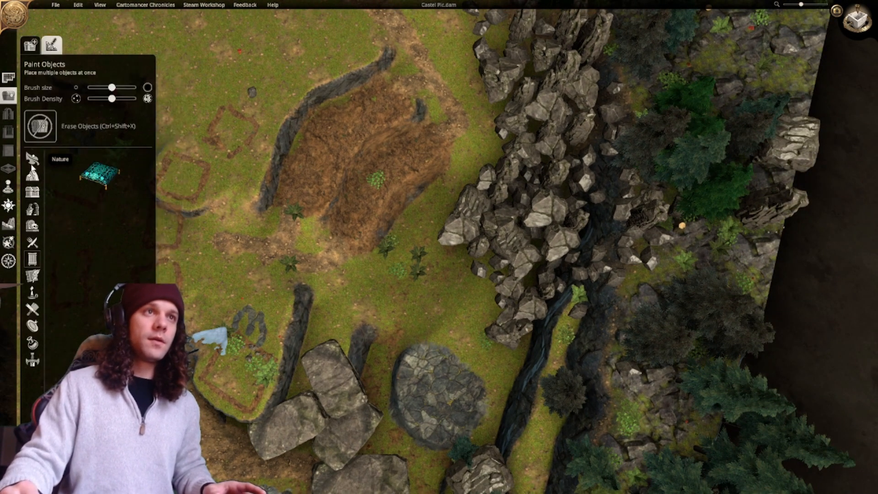
{"action": "left_click", "coordinate": [32, 174]}
{"action": "left_click", "coordinate": [75, 174]}
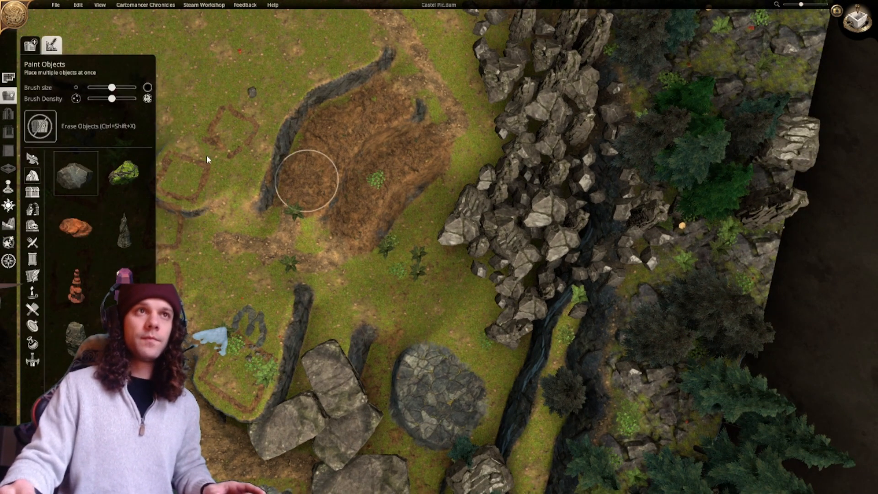
{"action": "left_click_drag", "start_coordinate": [101, 99], "coordinate": [104, 99]}
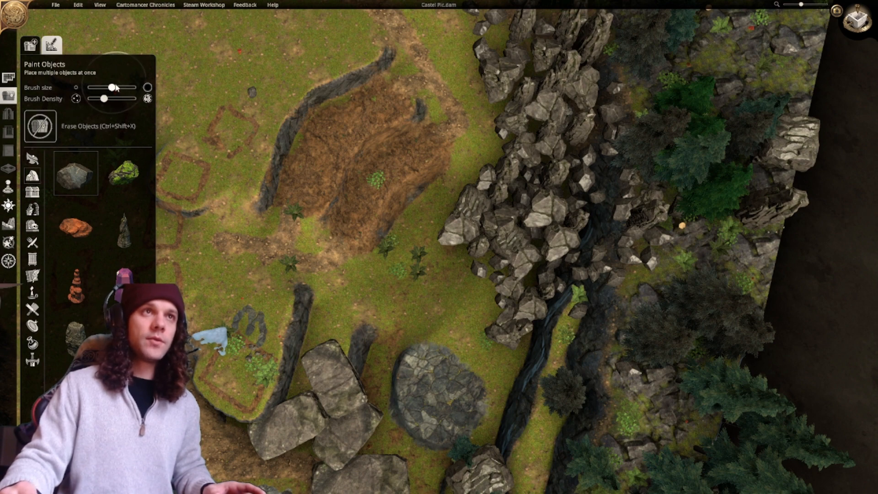
Undo a trial rock stroke beside the dirt mound and lower the brush density further.
{"action": "left_click_drag", "start_coordinate": [426, 247], "coordinate": [460, 194]}
{"action": "key", "text": "ctrl+z"}
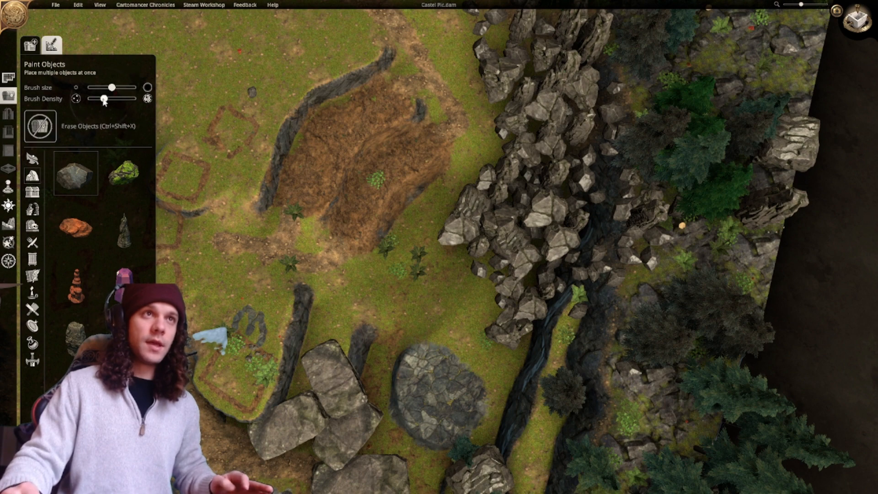
{"action": "left_click_drag", "start_coordinate": [104, 99], "coordinate": [96, 100]}
{"action": "mouse_move", "coordinate": [446, 206]}
{"action": "left_mouse_down"}
{"action": "mouse_move", "coordinate": [431, 245]}
{"action": "mouse_move", "coordinate": [476, 170]}
{"action": "left_mouse_up"}
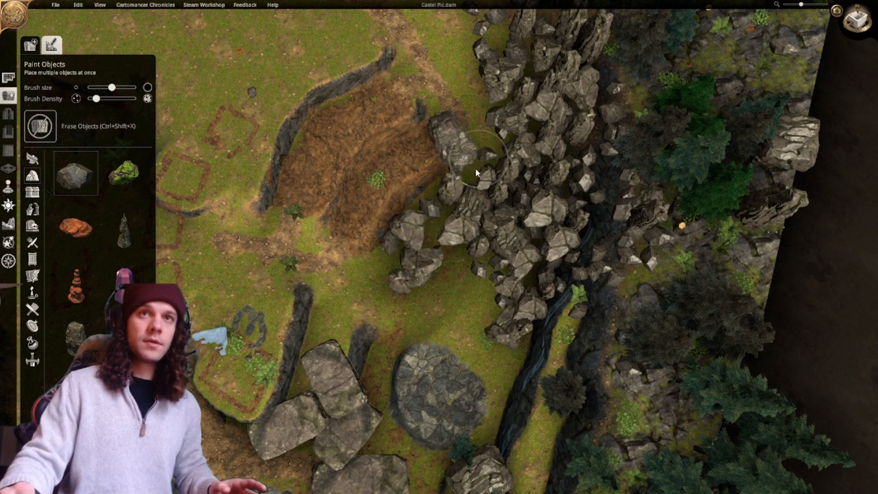
{"action": "key", "text": "ctrl+z"}
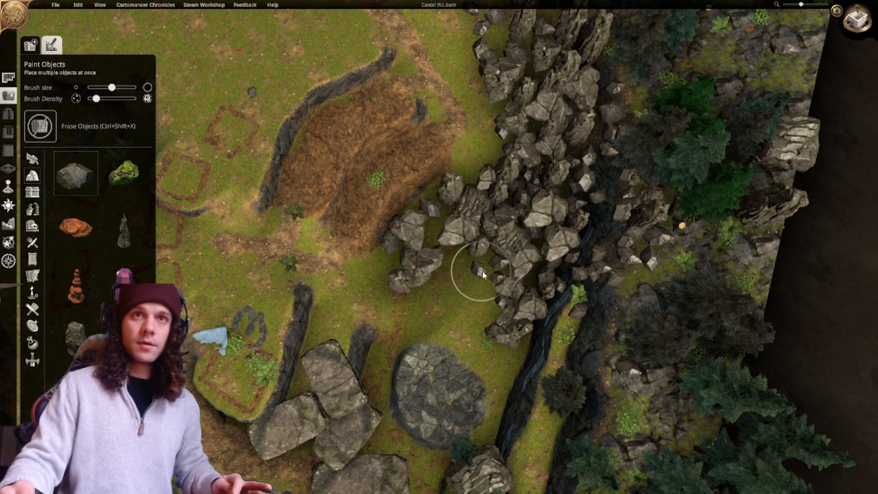
{"action": "key", "text": "ctrl+z"}
Paint grey rocks from the paved stone patch along the rock pile to the edge of the dirt mound.
{"action": "left_click_drag", "start_coordinate": [482, 295], "coordinate": [492, 343]}
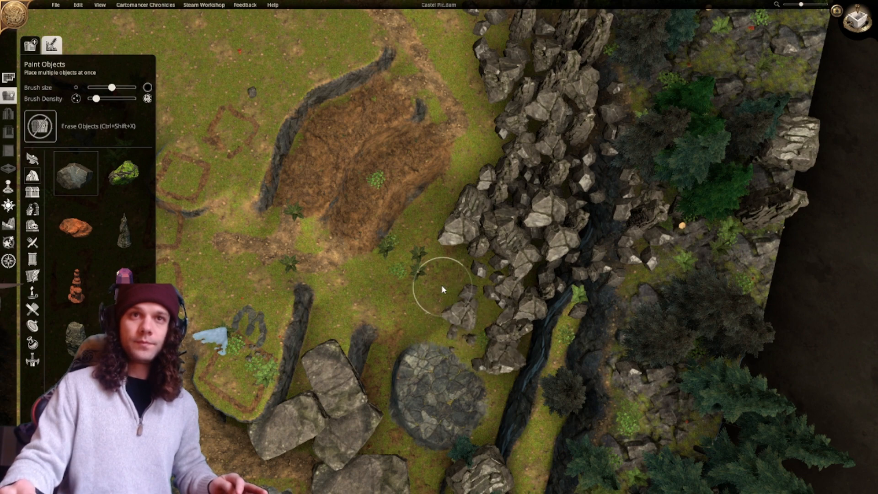
{"action": "mouse_move", "coordinate": [441, 284]}
{"action": "left_mouse_down"}
{"action": "mouse_move", "coordinate": [429, 274]}
{"action": "mouse_move", "coordinate": [467, 179]}
{"action": "left_mouse_up"}
{"action": "left_click", "coordinate": [478, 108]}
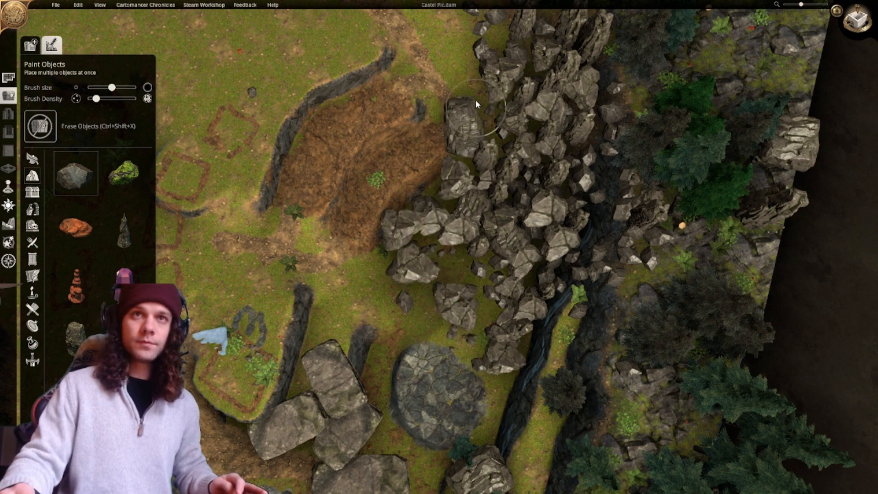
Replace the last painted rocks with small scattered stones between the path and the upper part of the rock pile.
{"action": "middle_click_drag", "start_coordinate": [476, 102], "coordinate": [489, 142]}
{"action": "key", "text": "ctrl+z"}
{"action": "left_click", "coordinate": [496, 166]}
{"action": "key", "text": "ctrl+z"}
{"action": "left_click", "coordinate": [497, 164]}
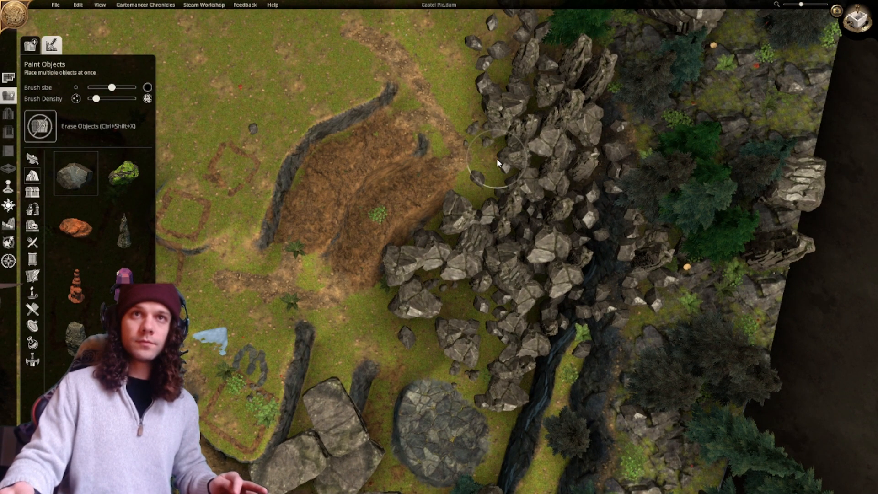
{"action": "left_click", "coordinate": [496, 177]}
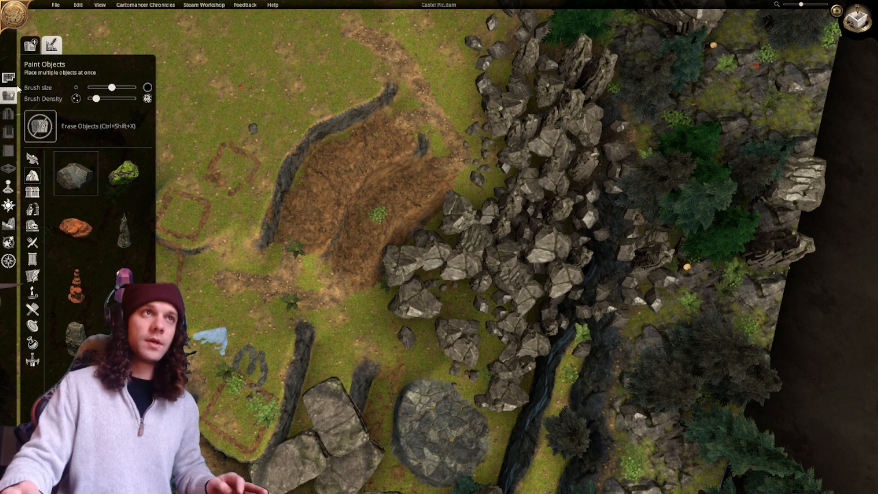
Switch to placing individual objects and delete the outermost painted rocks at the lower end of the dirt mound.
{"action": "left_click", "coordinate": [31, 44]}
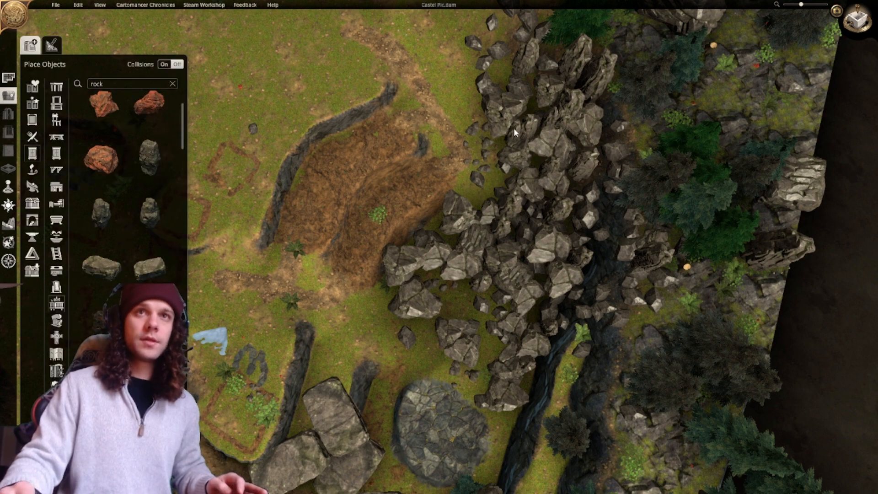
{"action": "left_click", "coordinate": [471, 168]}
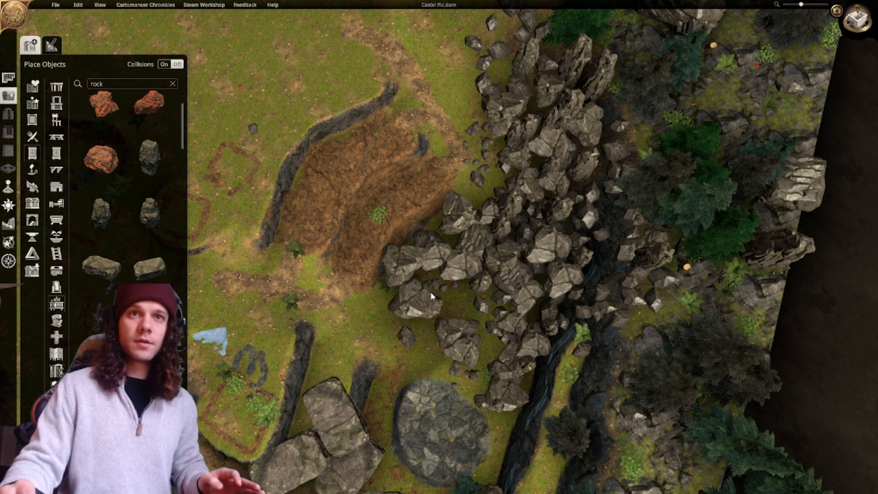
{"action": "left_click", "coordinate": [399, 264]}
{"action": "key", "text": "Delete"}
{"action": "left_click", "coordinate": [415, 296]}
{"action": "key", "text": "Delete"}
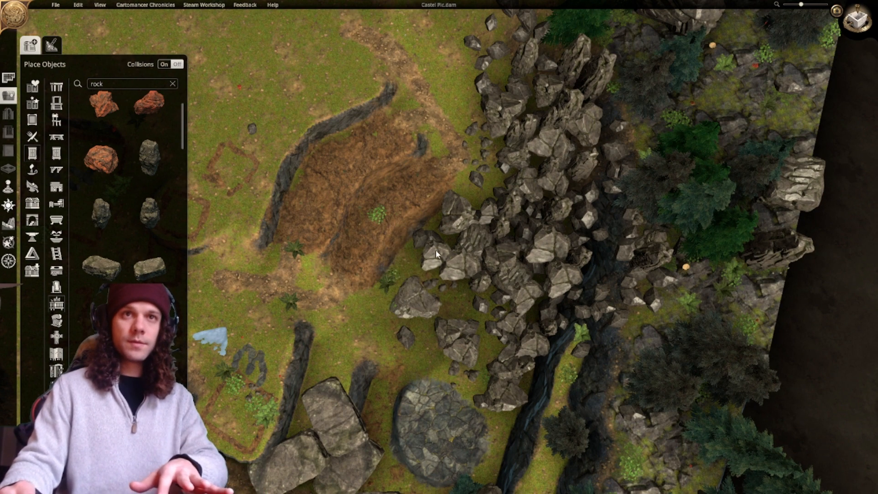
Delete the large grey rocks along the dirt mound's edge facing the rock pile.
{"action": "left_click", "coordinate": [436, 252]}
{"action": "key", "text": "Delete"}
{"action": "left_click", "coordinate": [451, 219]}
{"action": "key", "text": "Delete"}
{"action": "left_click", "coordinate": [478, 180]}
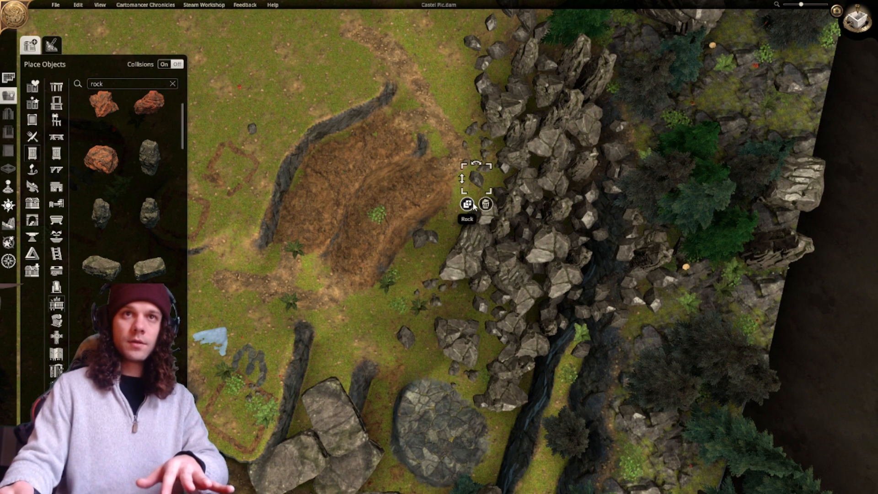
{"action": "key", "text": "Delete"}
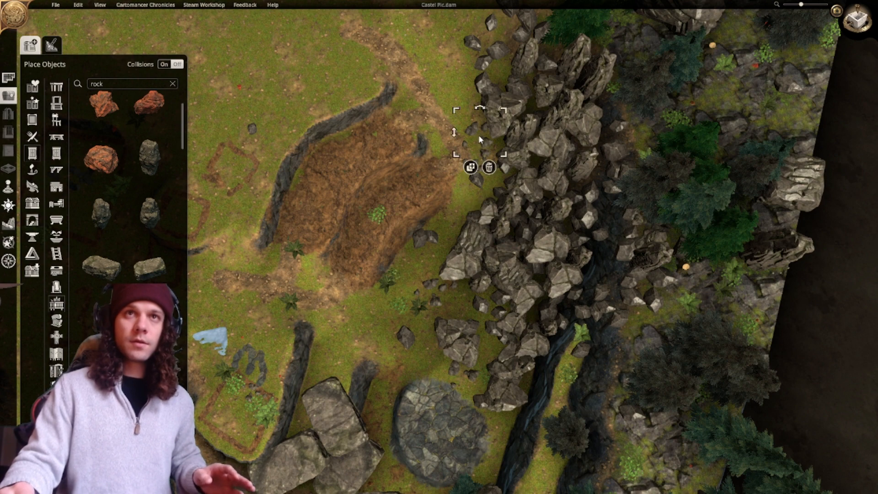
Place copies of the small-stone cluster in the gap between the lower dirt mound and the rock pile, rotating the last one.
{"action": "left_click", "coordinate": [474, 163]}
{"action": "key", "text": "Delete"}
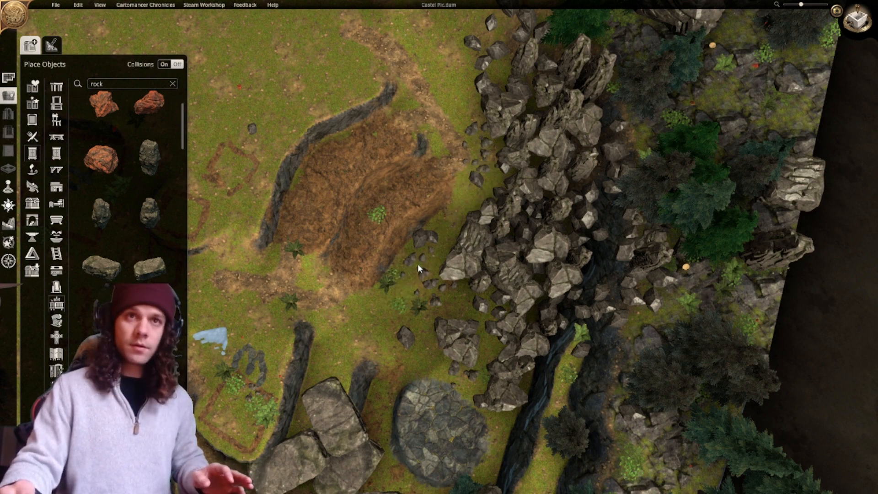
{"action": "left_click", "coordinate": [449, 217]}
{"action": "left_click", "coordinate": [449, 257]}
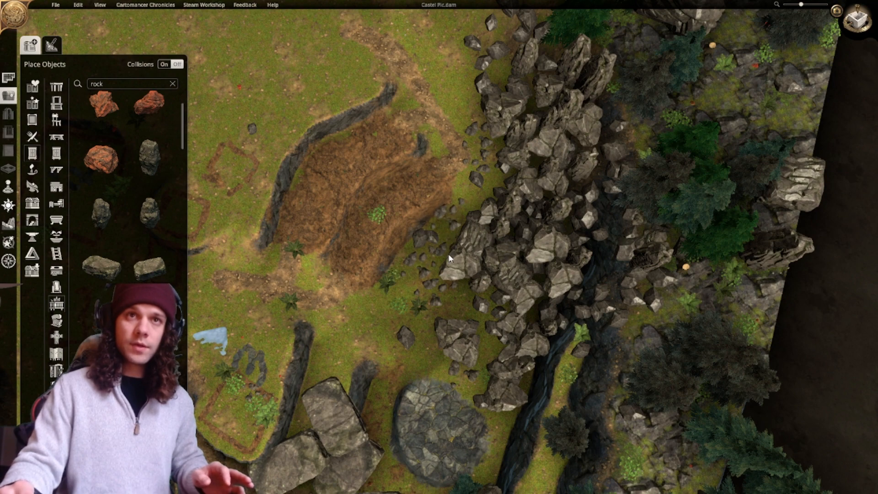
{"action": "left_click", "coordinate": [408, 273]}
{"action": "left_click_drag", "start_coordinate": [433, 250], "coordinate": [460, 242]}
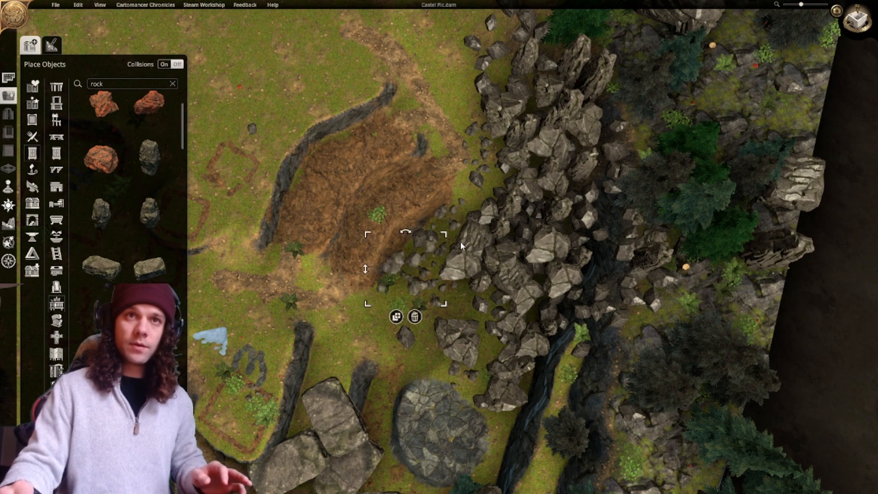
{"action": "scroll", "coordinate": [427, 271], "scroll_direction": "down", "scroll_amount": 2, "text": "ctrl"}
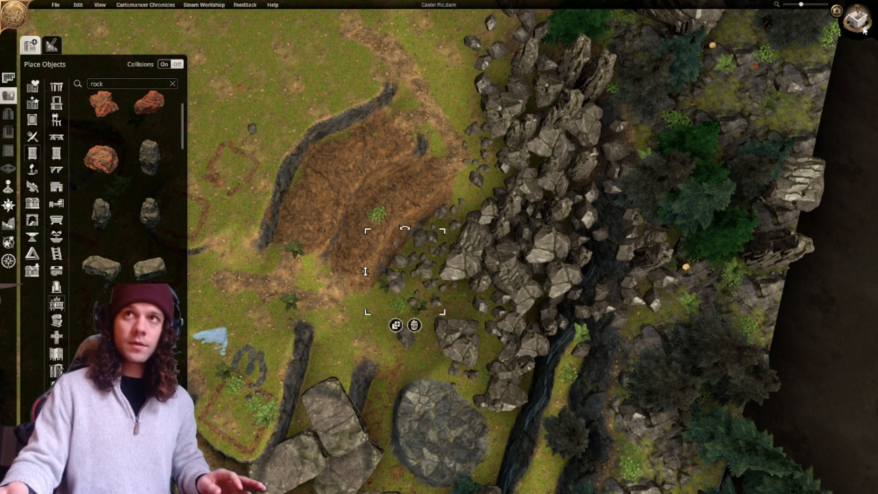
Duplicate the stone cluster further up the gap between the dirt mound and the rock pile, rotating it to vary the pattern.
{"action": "scroll", "coordinate": [481, 284], "scroll_direction": "up", "scroll_amount": 3}
{"action": "left_click_drag", "start_coordinate": [250, 247], "coordinate": [271, 275]}
{"action": "left_click_drag", "start_coordinate": [337, 281], "coordinate": [389, 274]}
{"action": "scroll", "coordinate": [403, 268], "scroll_direction": "down", "scroll_amount": 3}
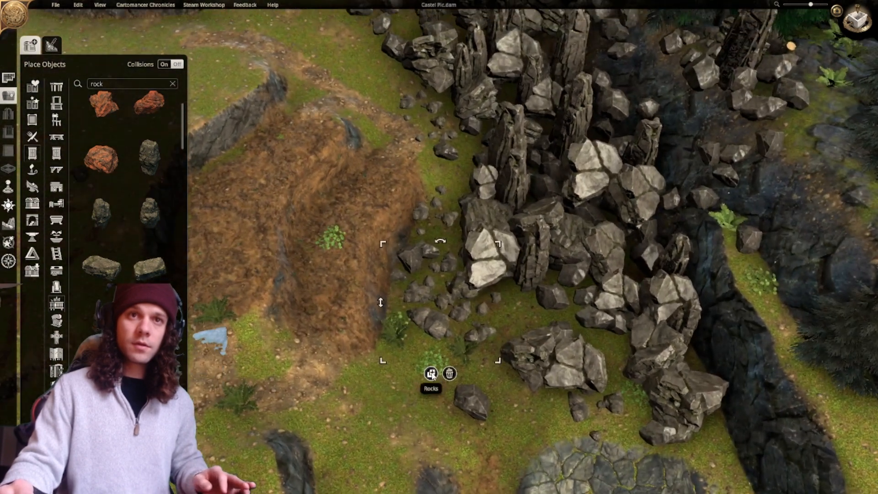
{"action": "left_click", "coordinate": [432, 374]}
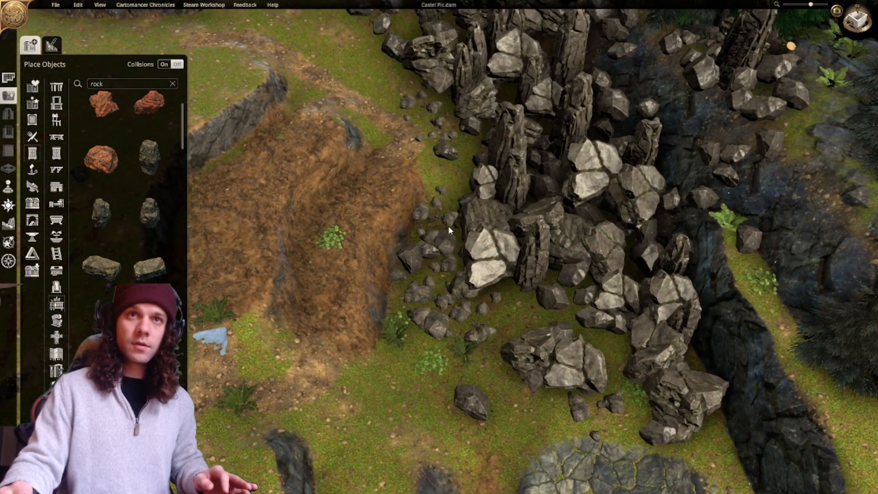
{"action": "left_click", "coordinate": [455, 191]}
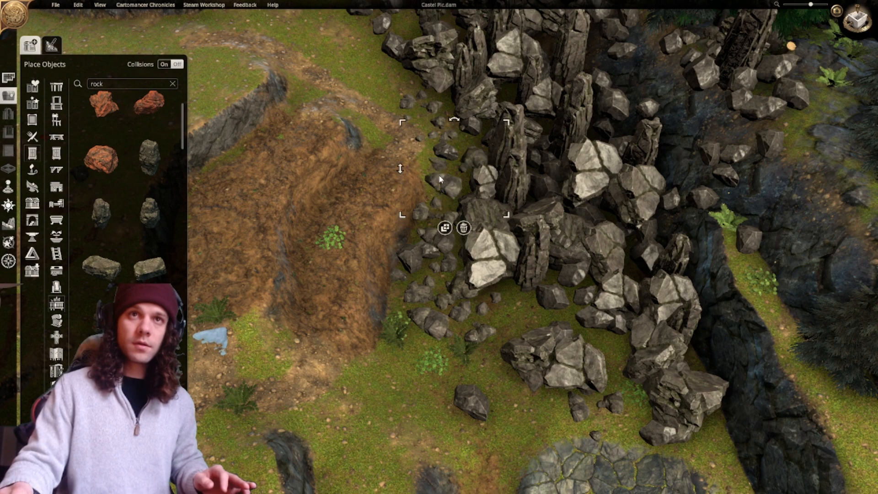
{"action": "key", "text": "r"}
{"action": "key", "text": "r"}
{"action": "key", "text": "r"}
{"action": "key", "text": "r"}
{"action": "key", "text": "r"}
{"action": "left_click", "coordinate": [445, 180]}
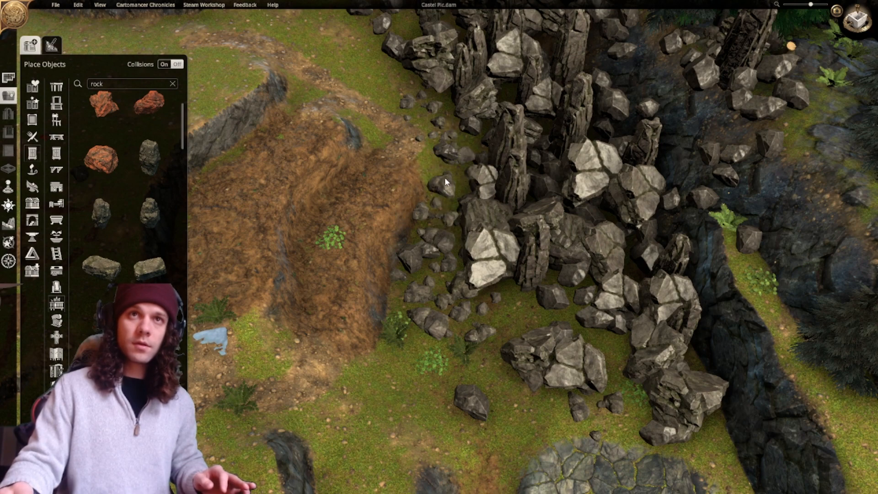
Shift the uppermost small-stone cluster slightly up the gap and rotate it to fit beside the neighbouring stones.
{"action": "left_click", "coordinate": [446, 184]}
{"action": "mouse_move", "coordinate": [446, 186]}
{"action": "left_mouse_down"}
{"action": "mouse_move", "coordinate": [447, 166]}
{"action": "mouse_move", "coordinate": [440, 173]}
{"action": "left_mouse_up"}
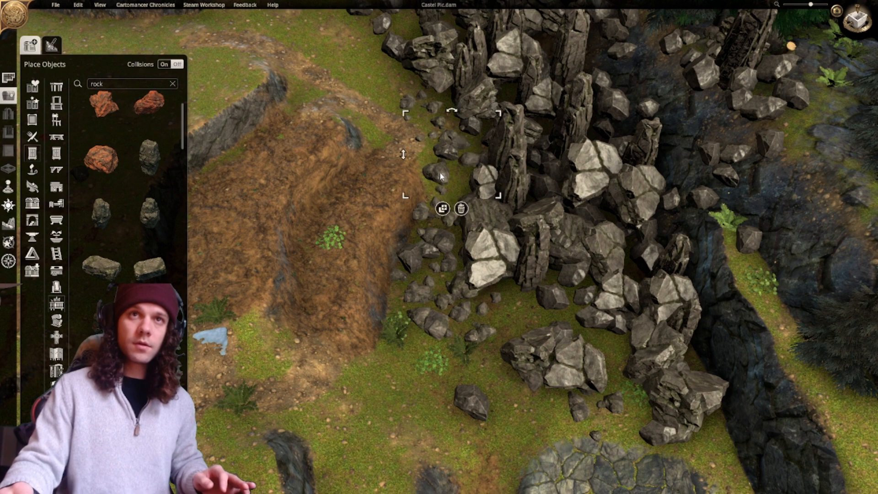
{"action": "key", "text": "r"}
{"action": "key", "text": "r"}
{"action": "key", "text": "r"}
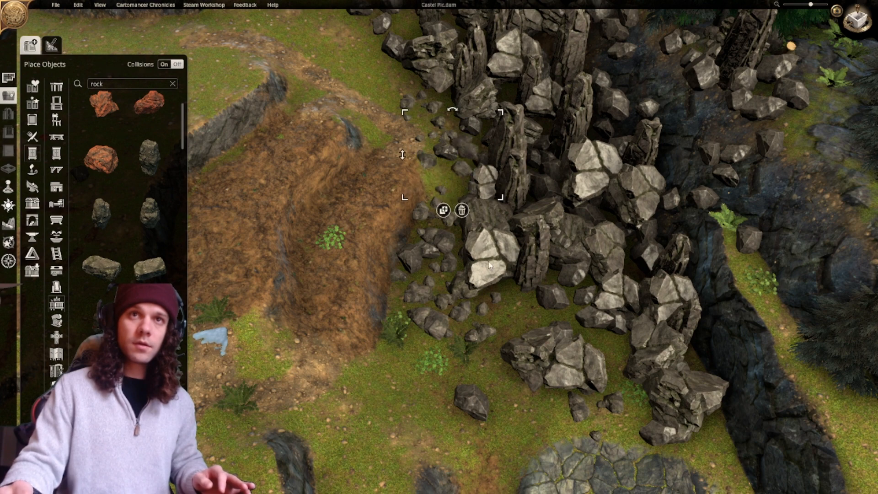
Move the light boulder from the rock pile's front edge up into the gap next to the dirt mound.
{"action": "left_click_drag", "start_coordinate": [489, 265], "coordinate": [441, 231]}
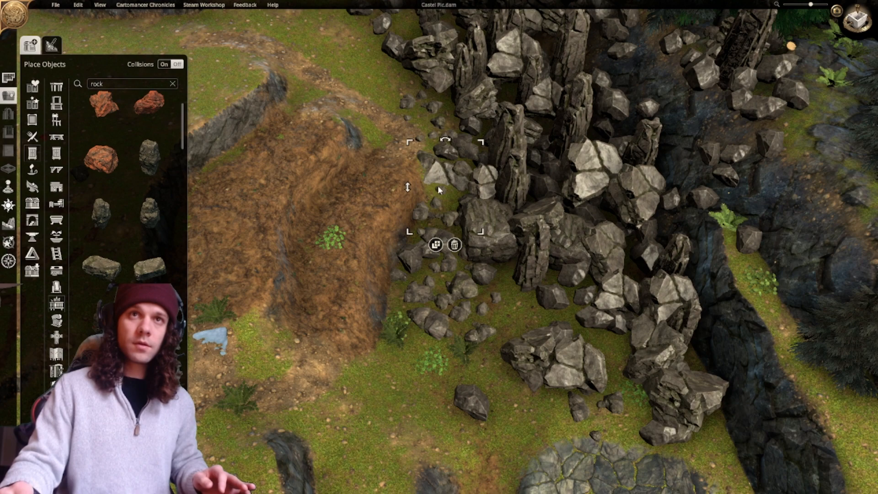
{"action": "mouse_move", "coordinate": [438, 186]}
{"action": "left_mouse_down"}
{"action": "mouse_move", "coordinate": [439, 195]}
{"action": "mouse_move", "coordinate": [438, 181]}
{"action": "left_mouse_up"}
{"action": "middle_click_drag", "start_coordinate": [443, 190], "coordinate": [484, 176]}
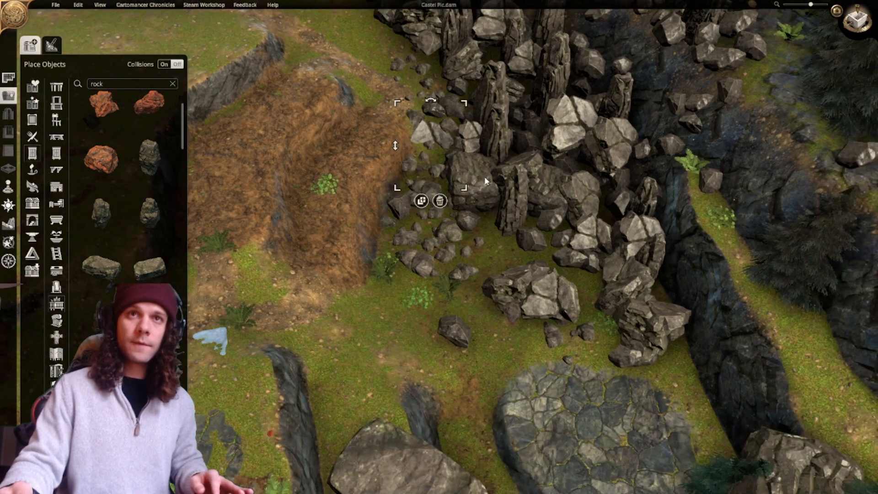
Delete the tall rock spires from the rock pile's lower part and along the ravine edge.
{"action": "left_click", "coordinate": [512, 277]}
{"action": "middle_click_drag", "start_coordinate": [512, 278], "coordinate": [488, 262]}
{"action": "scroll", "coordinate": [477, 286], "scroll_direction": "up", "scroll_amount": 1}
{"action": "key", "text": "Delete"}
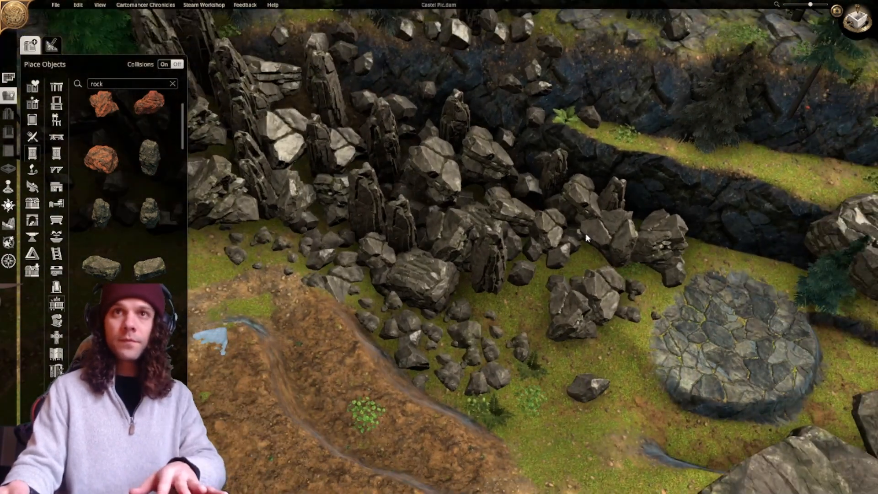
{"action": "right_click_drag", "start_coordinate": [614, 201], "coordinate": [657, 295]}
{"action": "left_click", "coordinate": [613, 262]}
{"action": "key", "text": "Delete"}
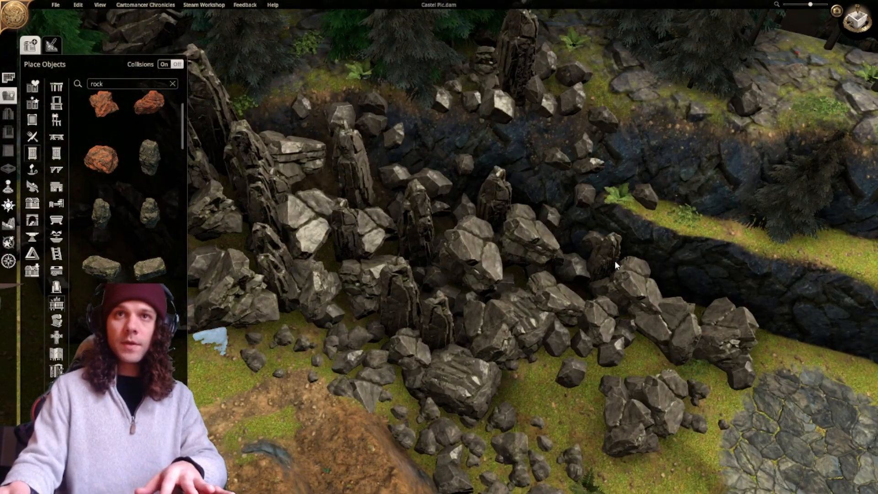
{"action": "left_click", "coordinate": [608, 264]}
{"action": "key", "text": "Delete"}
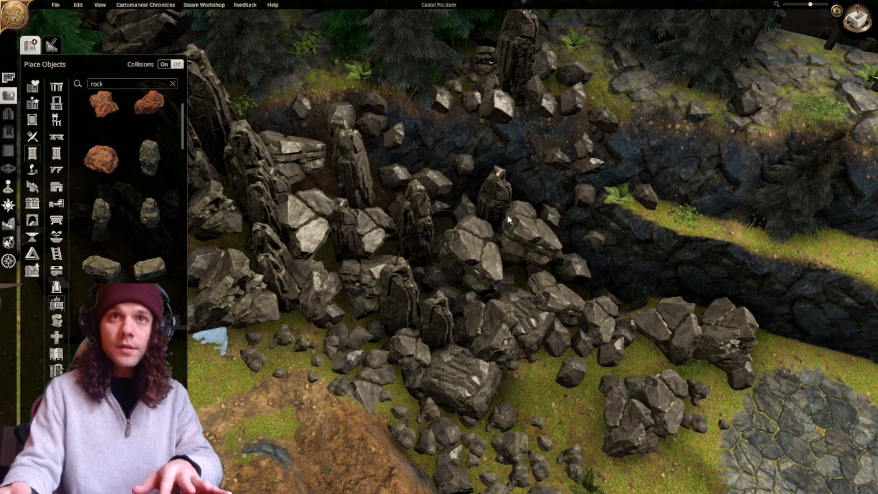
{"action": "left_click", "coordinate": [501, 203]}
{"action": "key", "text": "Delete"}
Delete the tall rock spires standing in the middle of the rock pile.
{"action": "left_click", "coordinate": [421, 246]}
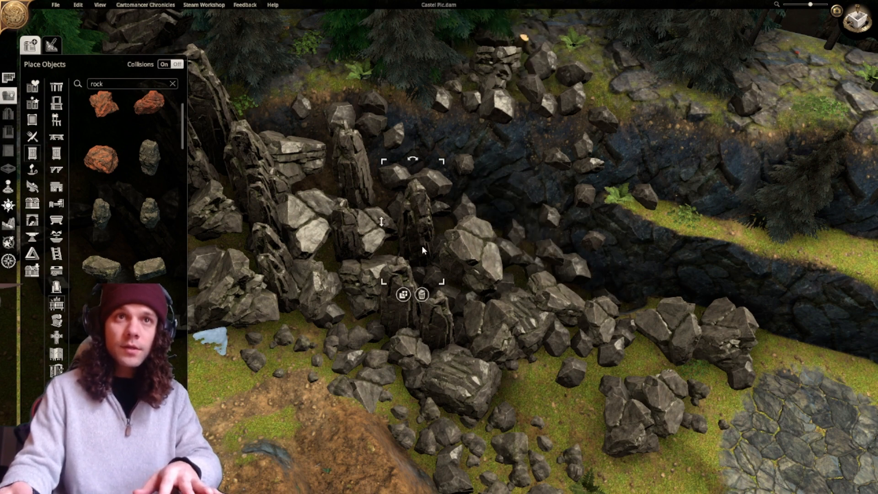
{"action": "key", "text": "Delete"}
{"action": "left_click", "coordinate": [400, 301]}
{"action": "key", "text": "Delete"}
{"action": "left_click", "coordinate": [433, 331]}
{"action": "right_click_drag", "start_coordinate": [426, 297], "coordinate": [487, 279]}
{"action": "key", "text": "Delete"}
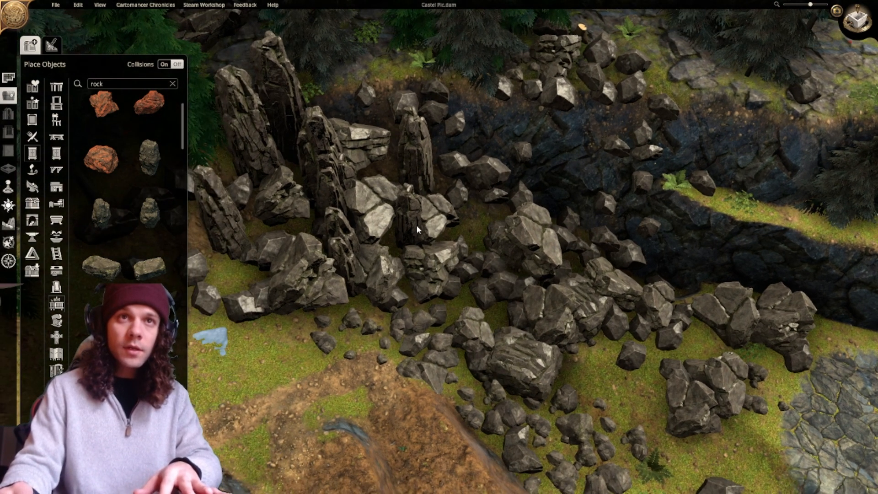
{"action": "left_click", "coordinate": [414, 224]}
{"action": "key", "text": "Delete"}
{"action": "left_click", "coordinate": [413, 220]}
{"action": "key", "text": "Delete"}
Delete the tall rock spires at the upper end of the rock pile near the trees.
{"action": "left_click", "coordinate": [415, 170]}
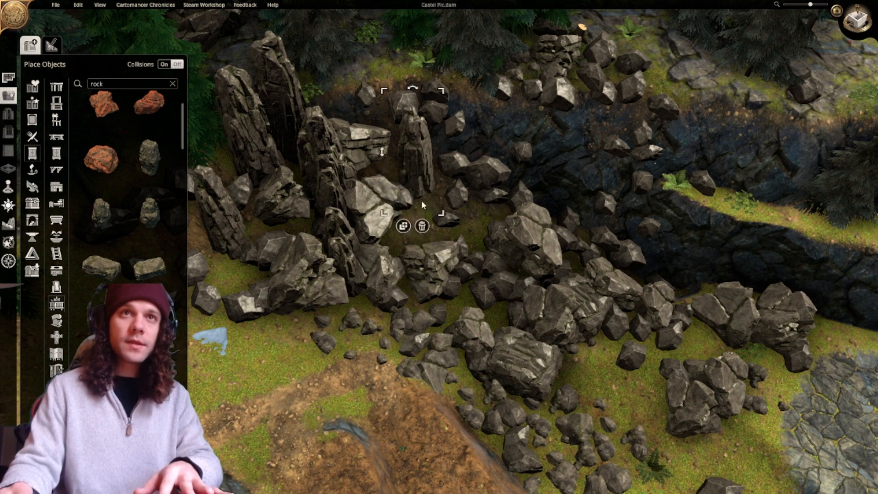
{"action": "right_click_drag", "start_coordinate": [421, 202], "coordinate": [544, 217]}
{"action": "key", "text": "Delete"}
{"action": "left_click", "coordinate": [477, 261]}
{"action": "key", "text": "Delete"}
{"action": "left_click", "coordinate": [470, 251]}
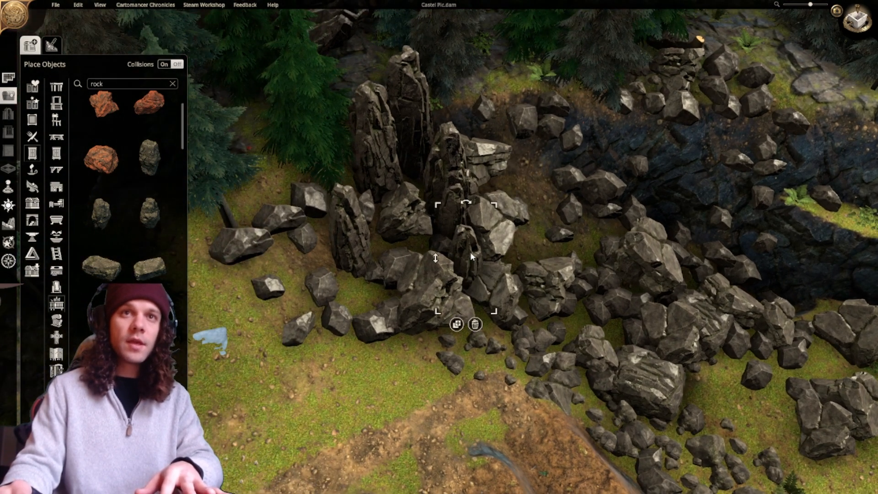
{"action": "key", "text": "Delete"}
{"action": "left_click", "coordinate": [453, 217]}
{"action": "key", "text": "Delete"}
{"action": "left_click", "coordinate": [451, 181]}
{"action": "left_click_drag", "start_coordinate": [451, 179], "coordinate": [371, 215]}
{"action": "key", "text": "Delete"}
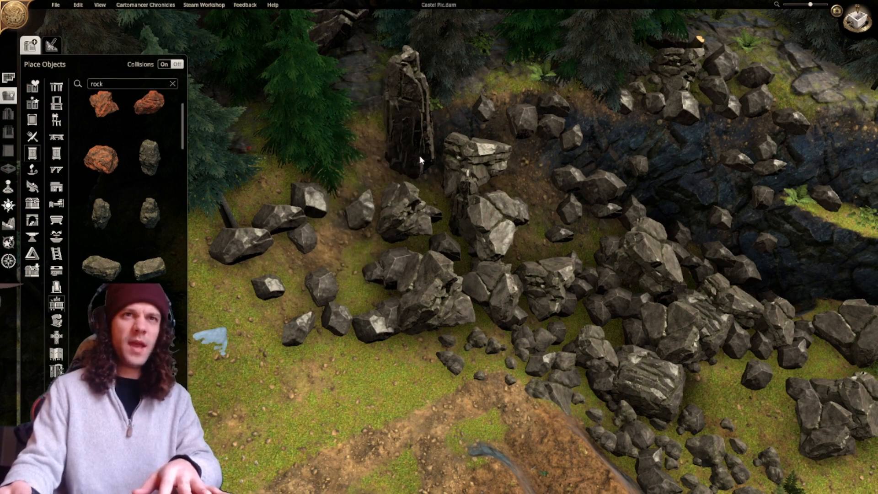
{"action": "left_click", "coordinate": [418, 155]}
{"action": "key", "text": "Delete"}
Spread out the light boulder and the small rock beside it toward the bare ground at the pile's upper end.
{"action": "right_click_drag", "start_coordinate": [448, 190], "coordinate": [428, 130]}
{"action": "middle_click_drag", "start_coordinate": [427, 130], "coordinate": [401, 165]}
{"action": "scroll", "coordinate": [401, 166], "scroll_direction": "up", "scroll_amount": 2}
{"action": "scroll", "coordinate": [401, 169], "scroll_direction": "down", "scroll_amount": 5}
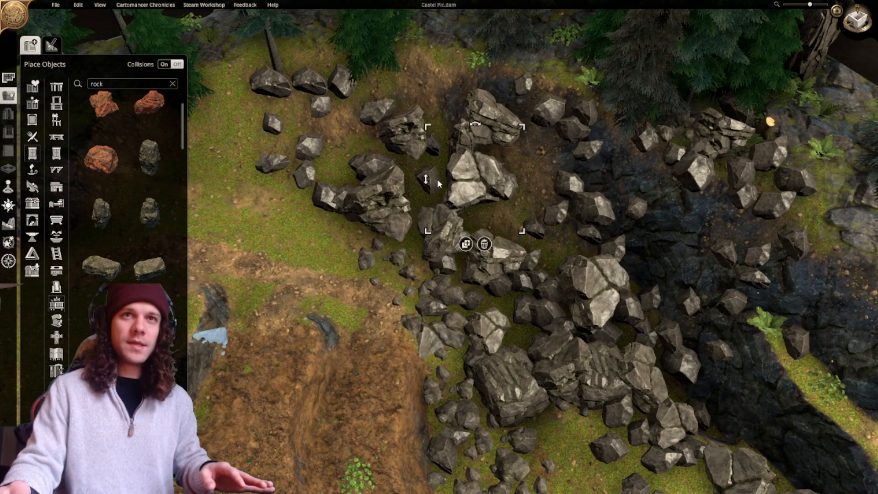
{"action": "left_click_drag", "start_coordinate": [438, 184], "coordinate": [505, 194]}
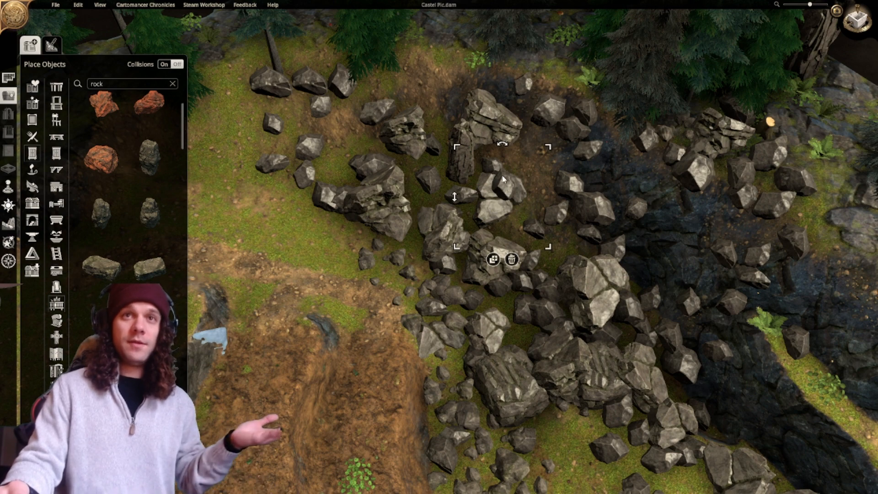
{"action": "left_click", "coordinate": [493, 163]}
{"action": "left_click_drag", "start_coordinate": [493, 163], "coordinate": [518, 154]}
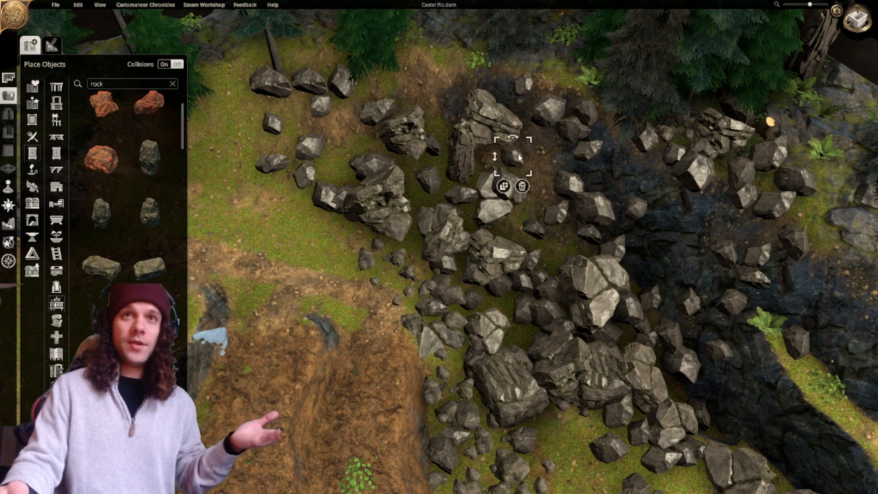
Remove the leftover spire and reposition the two jagged outcrops at the outer side of the upper rock pile.
{"action": "left_click", "coordinate": [497, 189]}
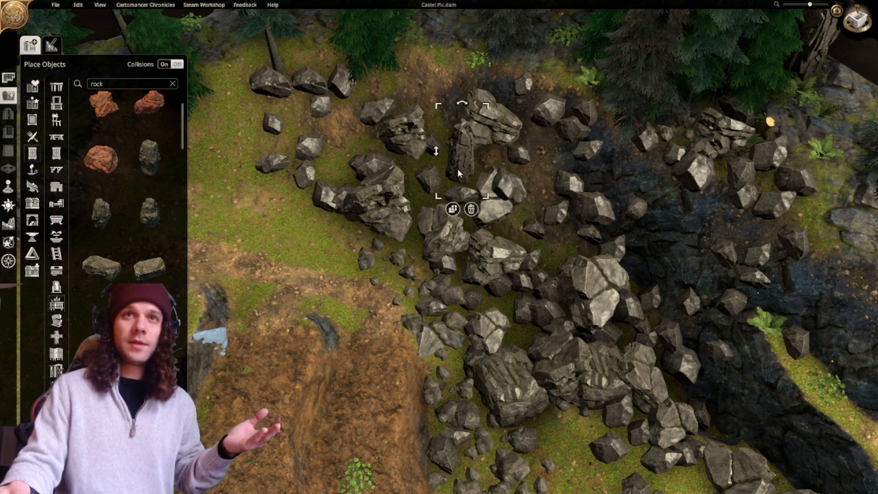
{"action": "left_click_drag", "start_coordinate": [456, 169], "coordinate": [443, 104]}
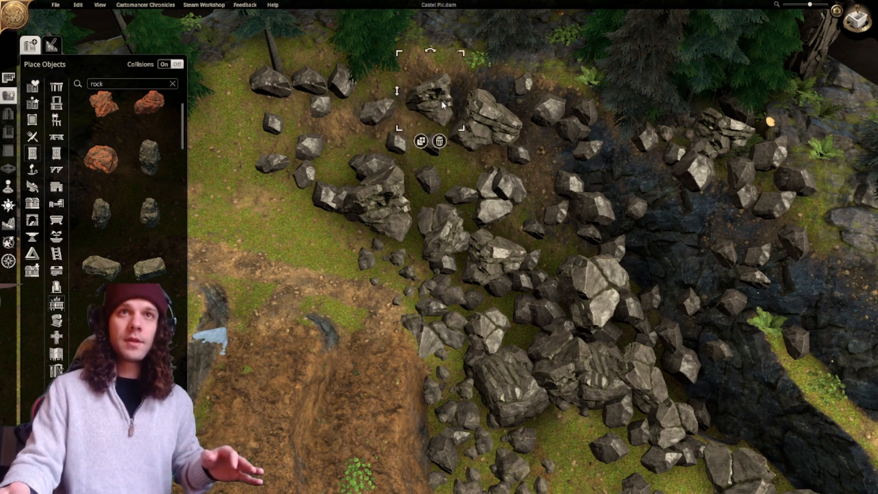
{"action": "left_click_drag", "start_coordinate": [398, 88], "coordinate": [428, 102]}
{"action": "left_click_drag", "start_coordinate": [388, 184], "coordinate": [386, 204]}
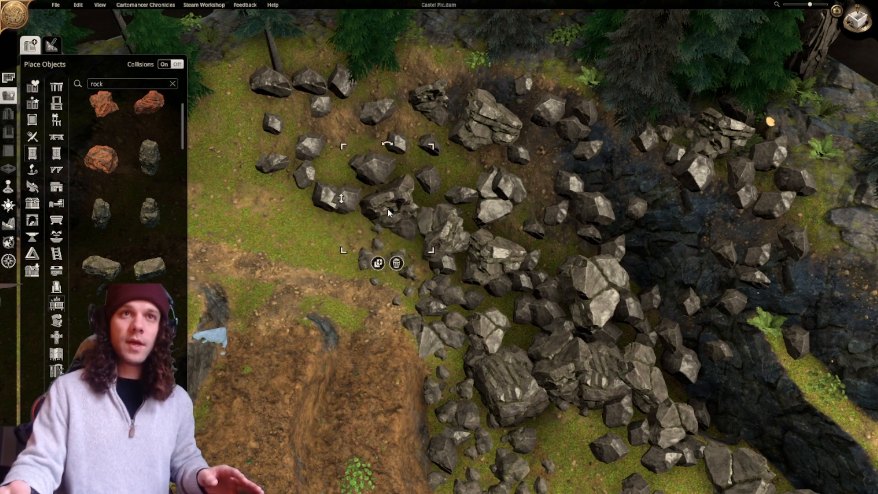
Move the outermost boulders beneath the trees slightly inward toward the rock pile.
{"action": "scroll", "coordinate": [304, 109], "scroll_direction": "up", "scroll_amount": 2}
{"action": "left_click", "coordinate": [362, 172]}
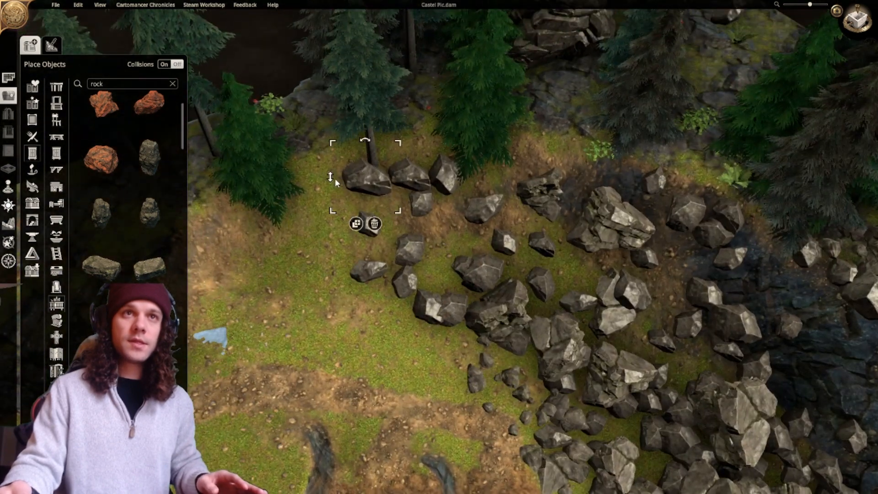
{"action": "left_click_drag", "start_coordinate": [335, 179], "coordinate": [345, 210]}
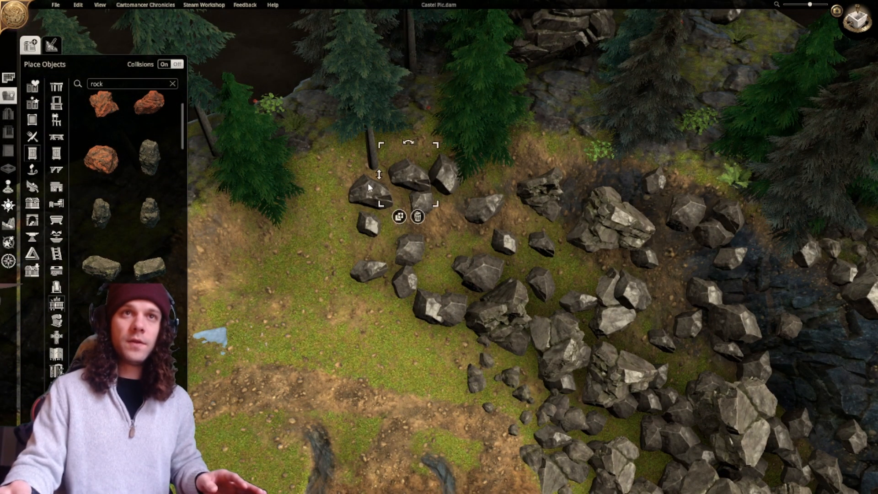
{"action": "left_click", "coordinate": [418, 183]}
{"action": "left_click_drag", "start_coordinate": [418, 175], "coordinate": [427, 209]}
{"action": "right_click_drag", "start_coordinate": [534, 227], "coordinate": [416, 211]}
{"action": "left_click", "coordinate": [291, 233]}
{"action": "key", "text": "s"}
{"action": "scroll", "coordinate": [363, 155], "scroll_direction": "down", "scroll_amount": 3}
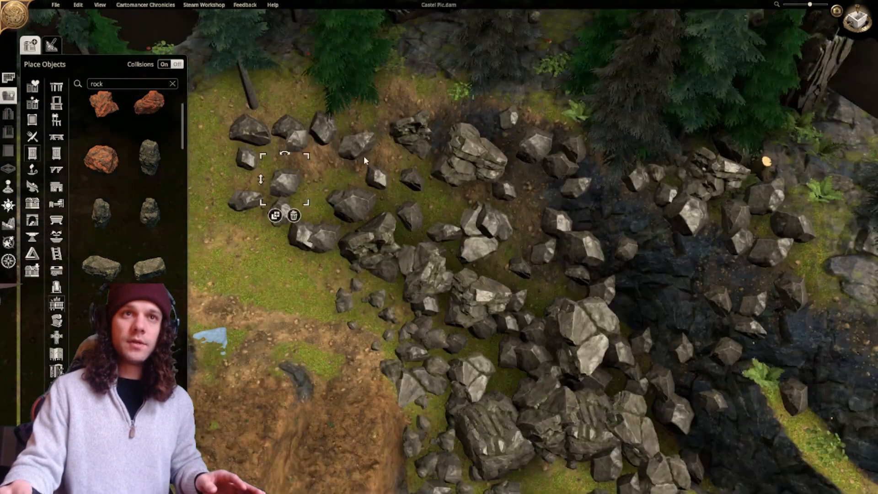
Rearrange the overlapping jagged outcrops and boulders in the middle of the rock pile beside the ravine.
{"action": "key", "text": "d"}
{"action": "scroll", "coordinate": [404, 232], "scroll_direction": "up", "scroll_amount": 3}
{"action": "middle_click_drag", "start_coordinate": [404, 231], "coordinate": [437, 186]}
{"action": "left_click", "coordinate": [451, 229]}
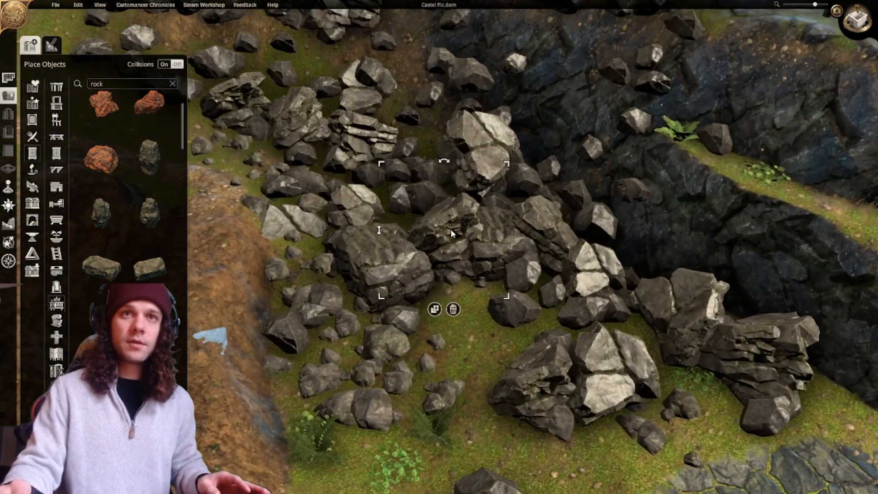
{"action": "left_click_drag", "start_coordinate": [451, 229], "coordinate": [412, 200]}
{"action": "left_click_drag", "start_coordinate": [539, 234], "coordinate": [512, 268]}
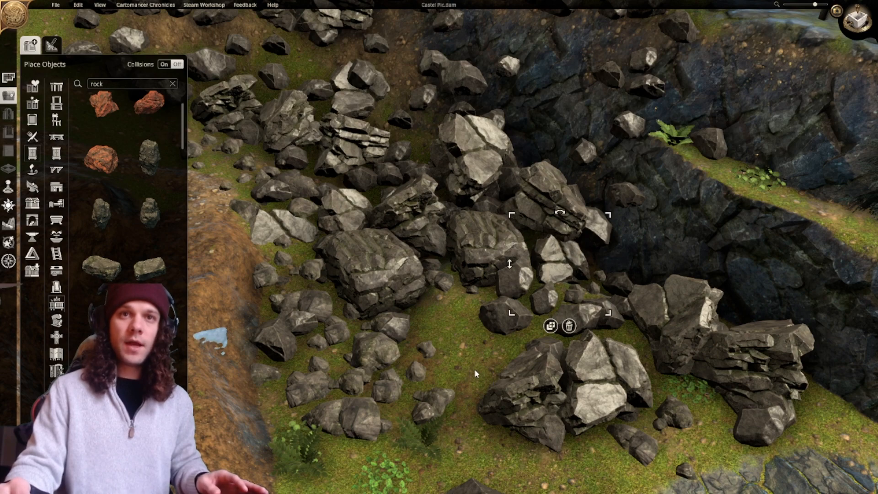
Move the light boulder and the jagged outcrop near the paved stone patch back toward the main rock pile.
{"action": "right_click_drag", "start_coordinate": [474, 366], "coordinate": [407, 204]}
{"action": "middle_click_drag", "start_coordinate": [408, 204], "coordinate": [497, 272]}
{"action": "left_click_drag", "start_coordinate": [497, 272], "coordinate": [543, 236]}
{"action": "left_click_drag", "start_coordinate": [474, 238], "coordinate": [476, 252]}
{"action": "middle_click_drag", "start_coordinate": [476, 310], "coordinate": [562, 327]}
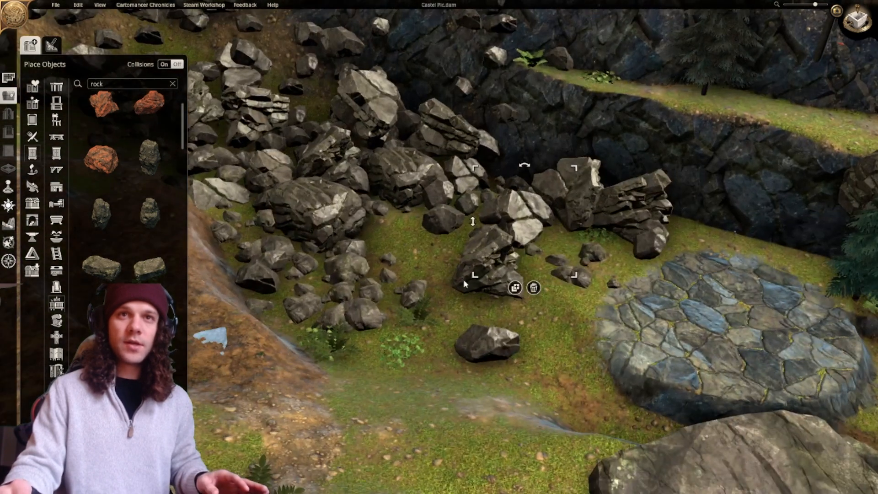
{"action": "left_click_drag", "start_coordinate": [465, 281], "coordinate": [400, 220]}
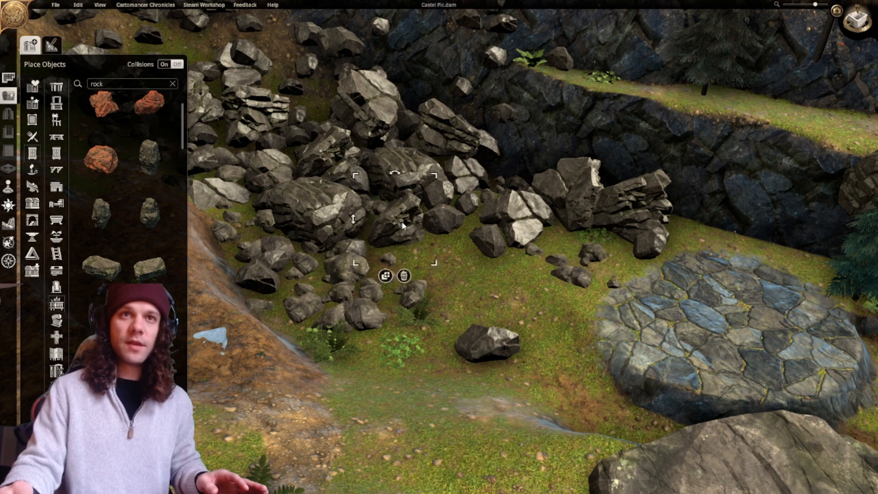
Move the jagged outcrop near the paved patch to the pile's grassy front edge, then shift the boulder by the ravine, lowering both.
{"action": "middle_click_drag", "start_coordinate": [581, 247], "coordinate": [523, 284]}
{"action": "left_click", "coordinate": [576, 252]}
{"action": "left_click_drag", "start_coordinate": [575, 251], "coordinate": [317, 271]}
{"action": "left_click_drag", "start_coordinate": [276, 249], "coordinate": [278, 282]}
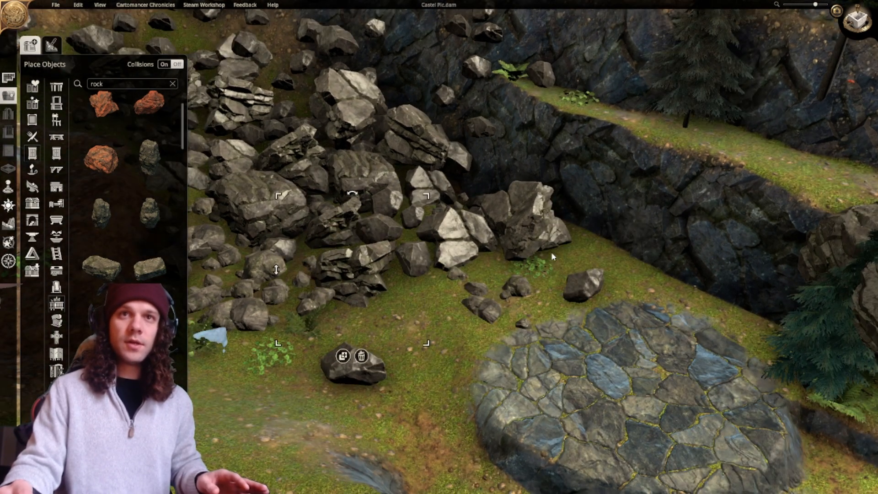
{"action": "left_click", "coordinate": [537, 225]}
{"action": "left_click_drag", "start_coordinate": [537, 225], "coordinate": [548, 220]}
{"action": "left_click_drag", "start_coordinate": [460, 215], "coordinate": [462, 231]}
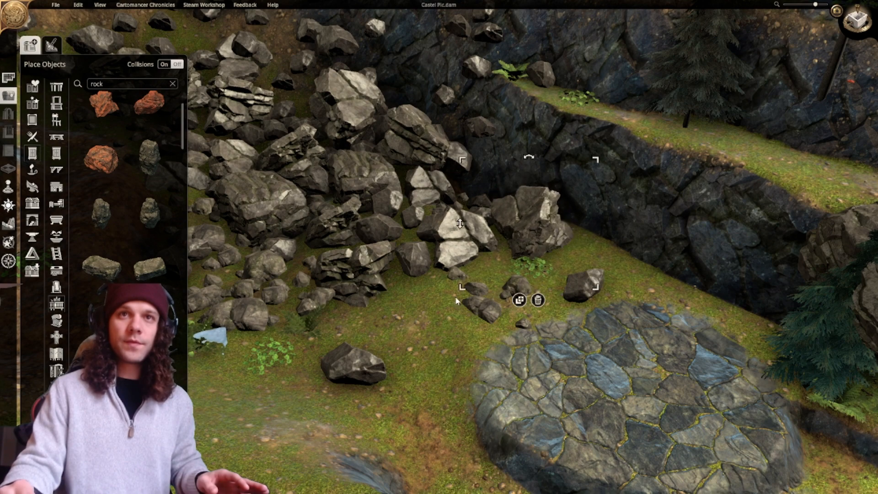
{"action": "left_click", "coordinate": [457, 298]}
Nudge a boulder in the middle of the pile and move a ridge boulder and a jagged slab onto the upper slope.
{"action": "scroll", "coordinate": [457, 311], "scroll_direction": "down", "scroll_amount": 3}
{"action": "key", "text": "w"}
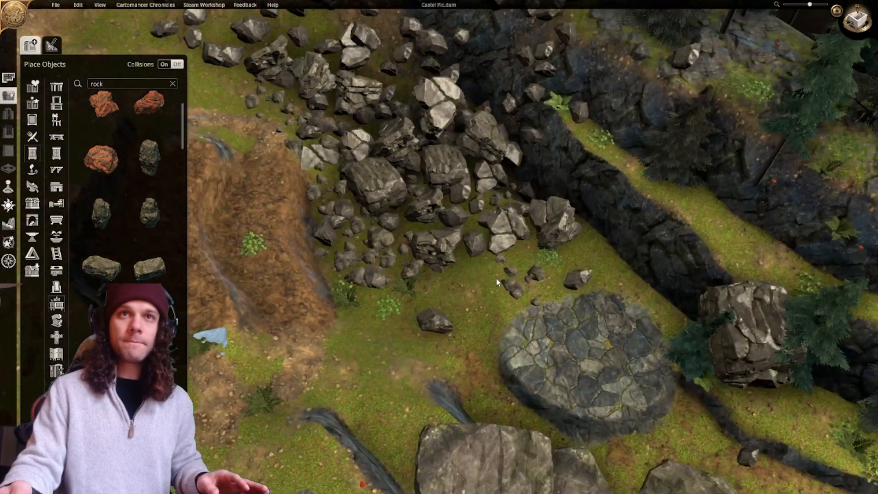
{"action": "key", "text": "w"}
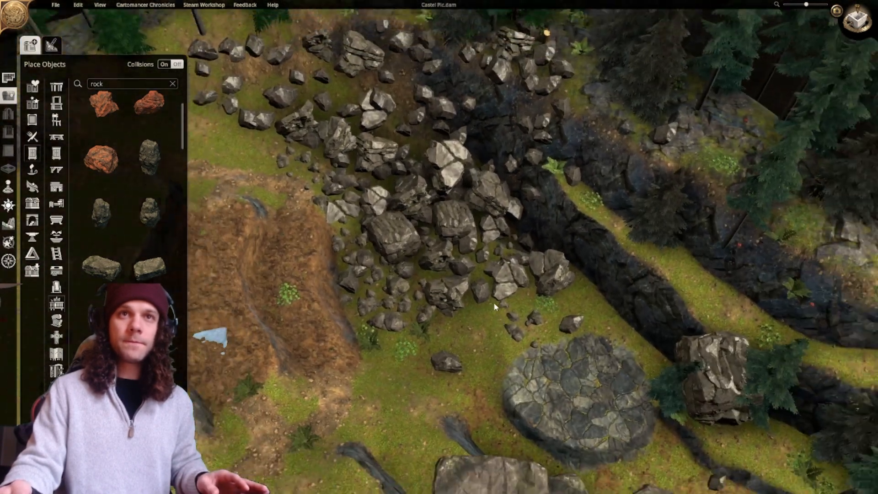
{"action": "scroll", "coordinate": [493, 303], "scroll_direction": "up", "scroll_amount": 3}
{"action": "left_click", "coordinate": [452, 231]}
{"action": "mouse_move", "coordinate": [452, 230]}
{"action": "left_mouse_down"}
{"action": "mouse_move", "coordinate": [458, 249]}
{"action": "mouse_move", "coordinate": [457, 234]}
{"action": "left_mouse_up"}
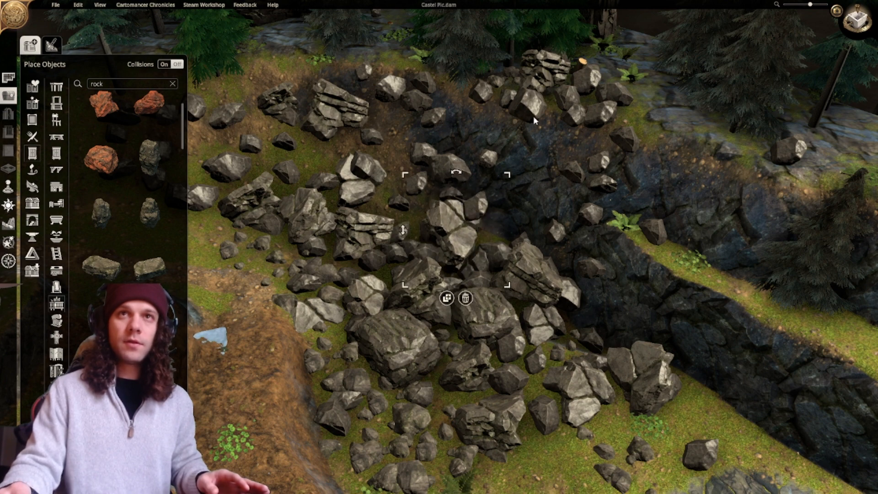
{"action": "left_click_drag", "start_coordinate": [532, 115], "coordinate": [304, 152]}
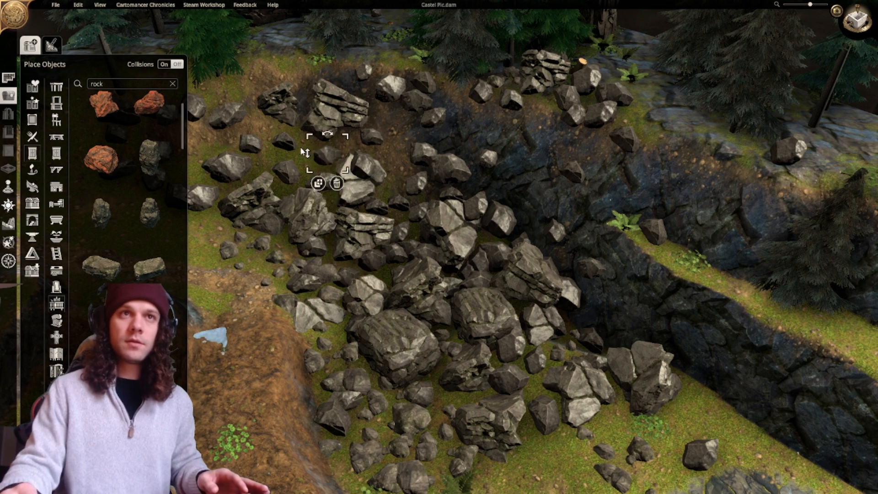
{"action": "left_click_drag", "start_coordinate": [541, 251], "coordinate": [397, 120]}
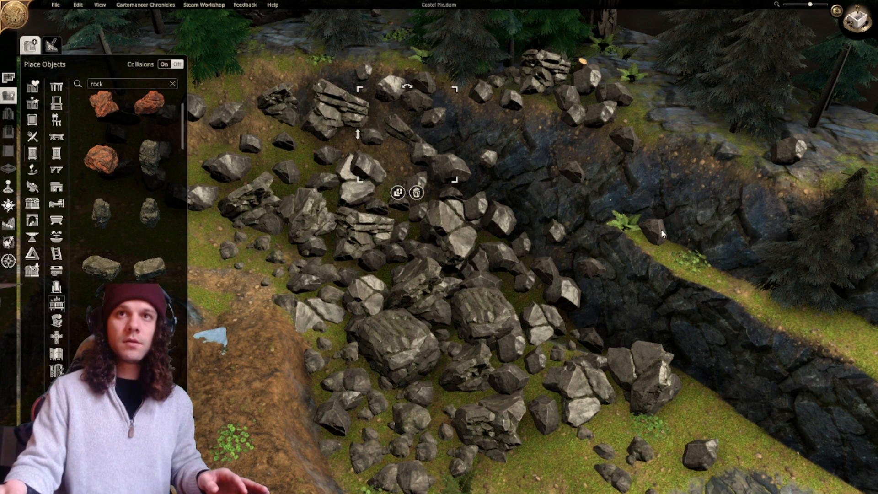
Move the ravine-ledge boulder into the pile's centre and the layered outcrop and a nearby boulder from the ridge to the upper grassy side.
{"action": "left_click", "coordinate": [459, 207]}
{"action": "left_click_drag", "start_coordinate": [460, 207], "coordinate": [503, 326]}
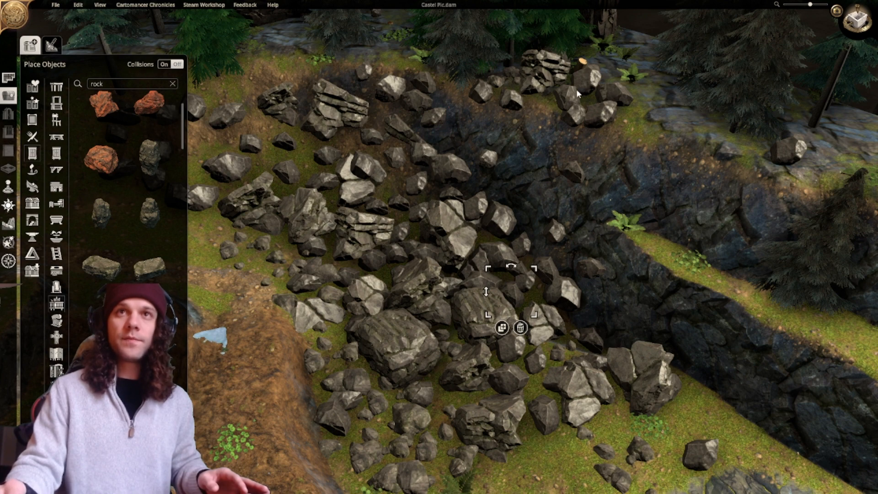
{"action": "left_click", "coordinate": [552, 70]}
{"action": "left_click_drag", "start_coordinate": [552, 70], "coordinate": [310, 151]}
{"action": "left_click_drag", "start_coordinate": [571, 107], "coordinate": [226, 112]}
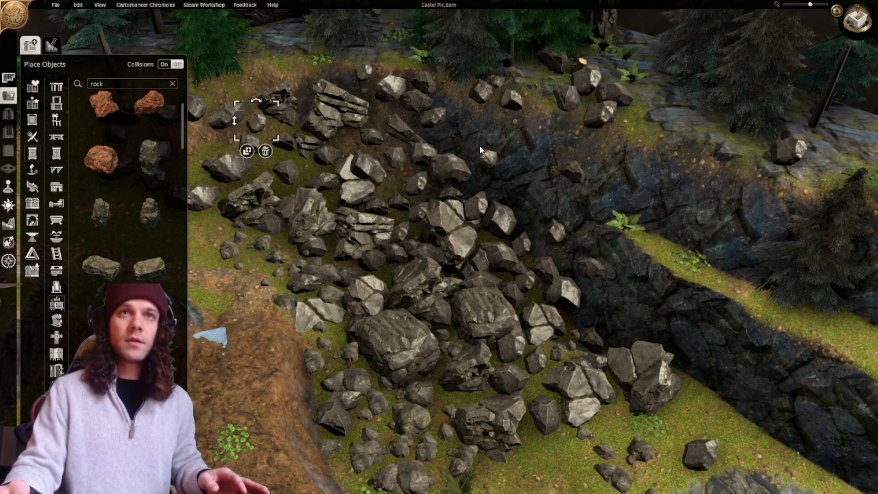
Clear the boulders near the tree stump on the far ridge, moving a large one into the ravine and deleting surplus ones.
{"action": "right_click_drag", "start_coordinate": [479, 145], "coordinate": [610, 193]}
{"action": "left_click", "coordinate": [732, 140]}
{"action": "key", "text": "Delete"}
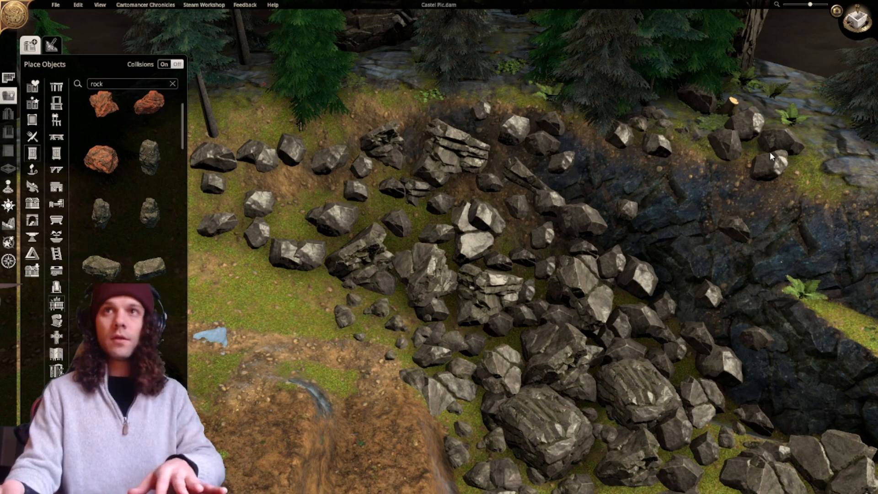
{"action": "left_click_drag", "start_coordinate": [773, 144], "coordinate": [716, 137]}
{"action": "left_click_drag", "start_coordinate": [704, 162], "coordinate": [660, 170]}
{"action": "middle_click_drag", "start_coordinate": [659, 173], "coordinate": [602, 215]}
{"action": "left_click_drag", "start_coordinate": [638, 144], "coordinate": [604, 263]}
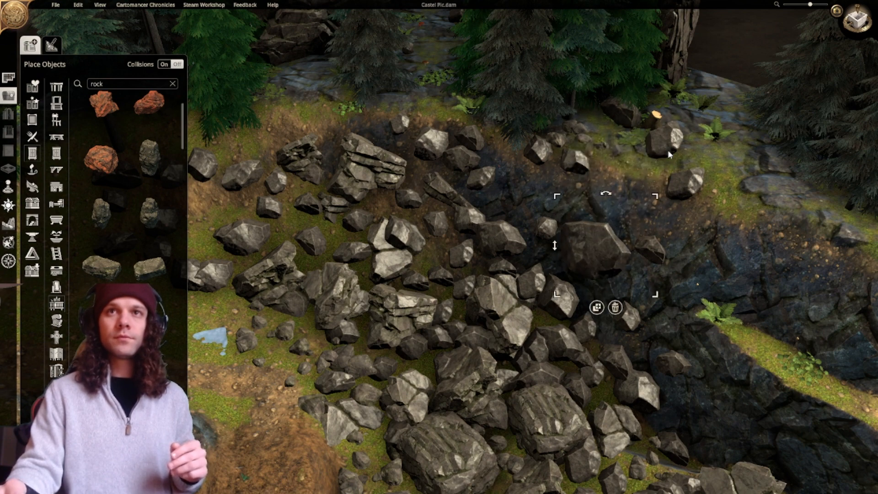
{"action": "left_click_drag", "start_coordinate": [652, 156], "coordinate": [526, 202]}
{"action": "left_click", "coordinate": [540, 152]}
{"action": "key", "text": "Delete"}
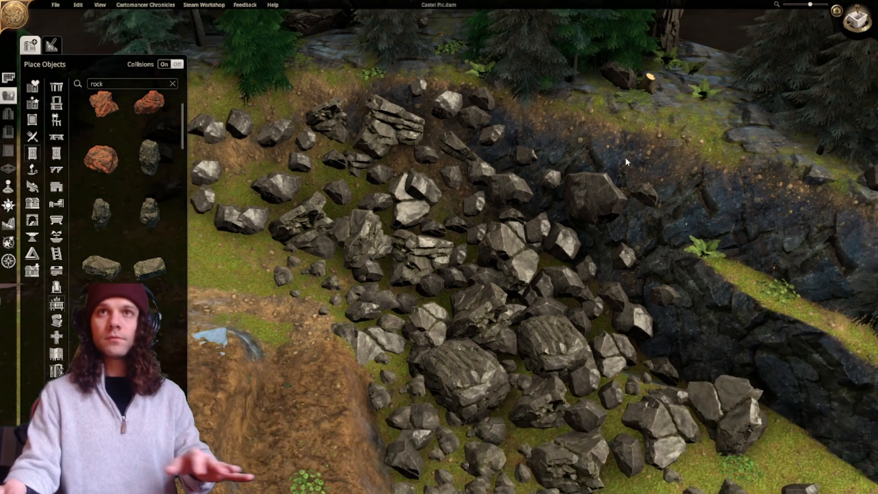
Reposition the scattered boulders on the grassy slope below the trees at the upper edge of the rock pile.
{"action": "scroll", "coordinate": [624, 160], "scroll_direction": "down", "scroll_amount": 5}
{"action": "middle_click_drag", "start_coordinate": [627, 151], "coordinate": [491, 286]}
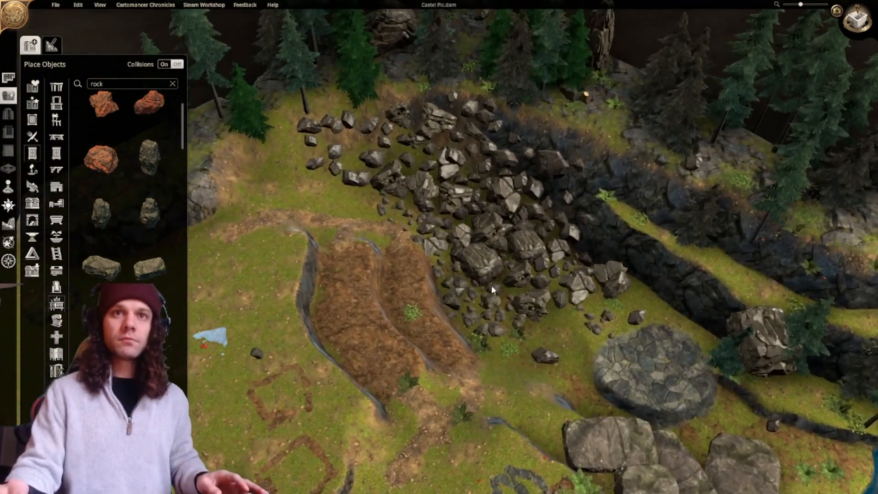
{"action": "left_click", "coordinate": [453, 276]}
{"action": "left_click", "coordinate": [442, 323]}
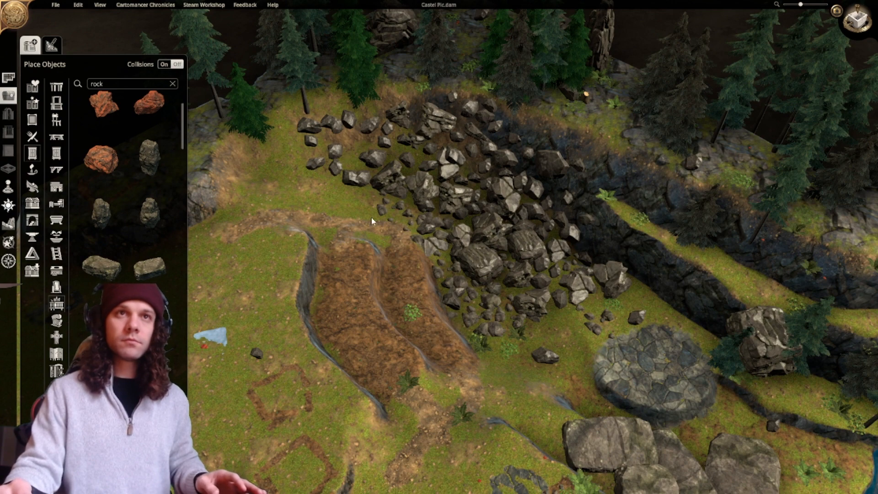
{"action": "left_click", "coordinate": [346, 160]}
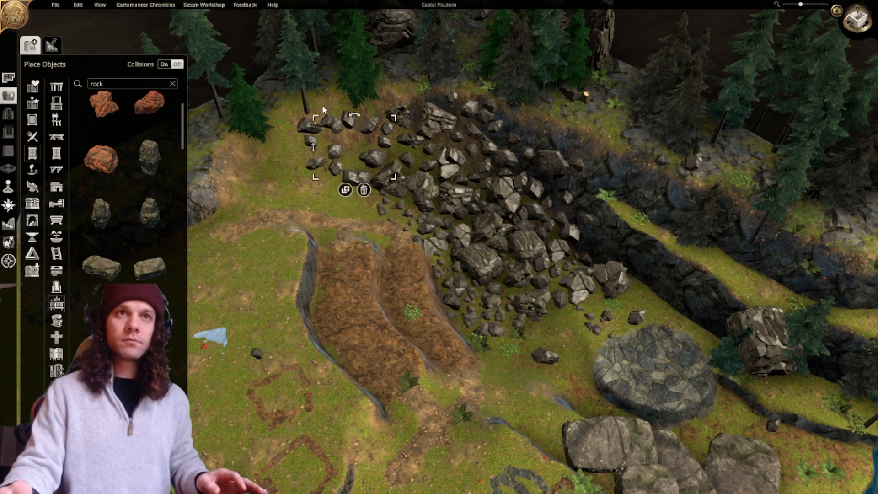
{"action": "left_click_drag", "start_coordinate": [289, 18], "coordinate": [244, 5]}
{"action": "left_click_drag", "start_coordinate": [309, 115], "coordinate": [312, 63]}
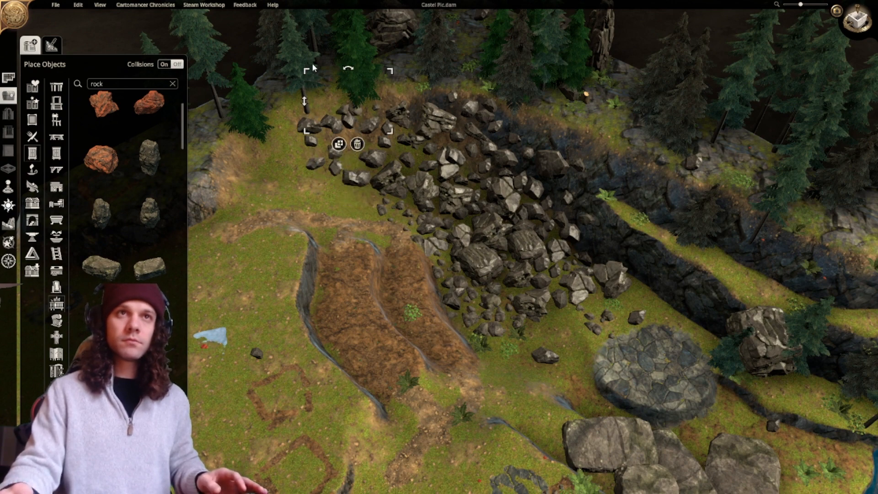
{"action": "left_click", "coordinate": [348, 150]}
{"action": "left_click_drag", "start_coordinate": [306, 144], "coordinate": [319, 193]}
{"action": "left_click_drag", "start_coordinate": [354, 166], "coordinate": [364, 148]}
{"action": "left_click", "coordinate": [370, 148]}
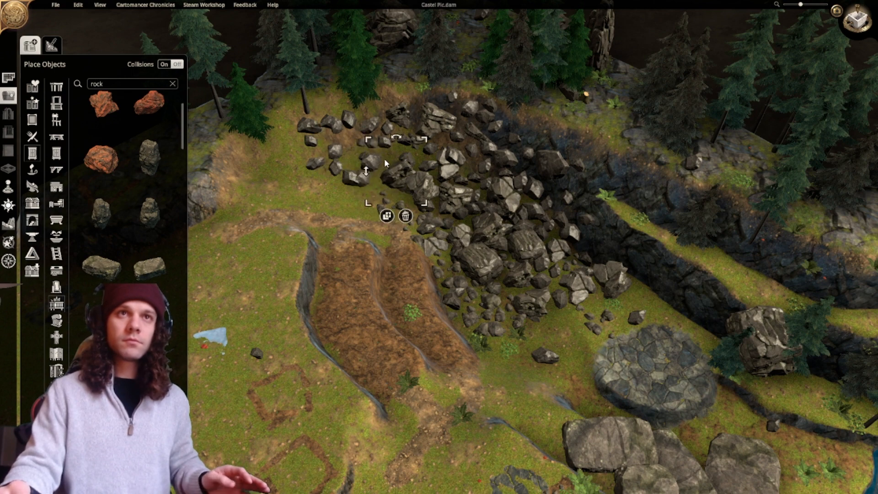
{"action": "left_click", "coordinate": [358, 137]}
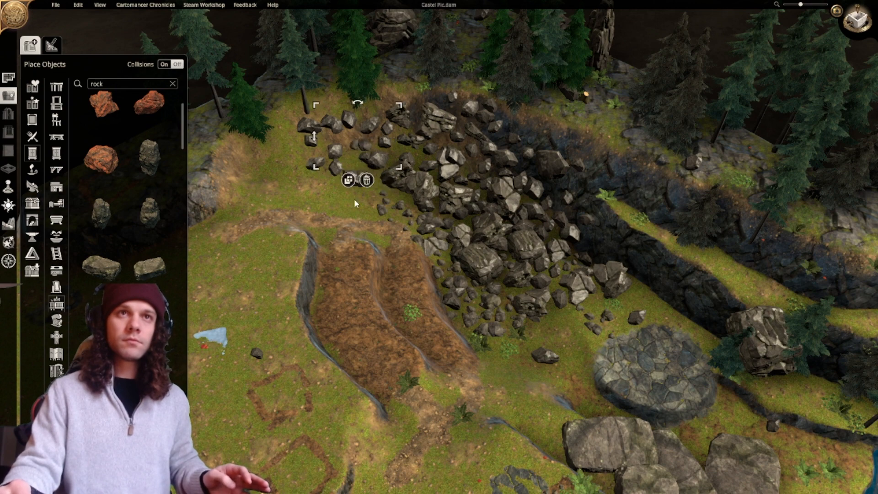
{"action": "left_click", "coordinate": [374, 265]}
Paint dark rock terrain beneath the ravine side of the boulder pile, working from a top-down view.
{"action": "middle_click_drag", "start_coordinate": [375, 264], "coordinate": [410, 141]}
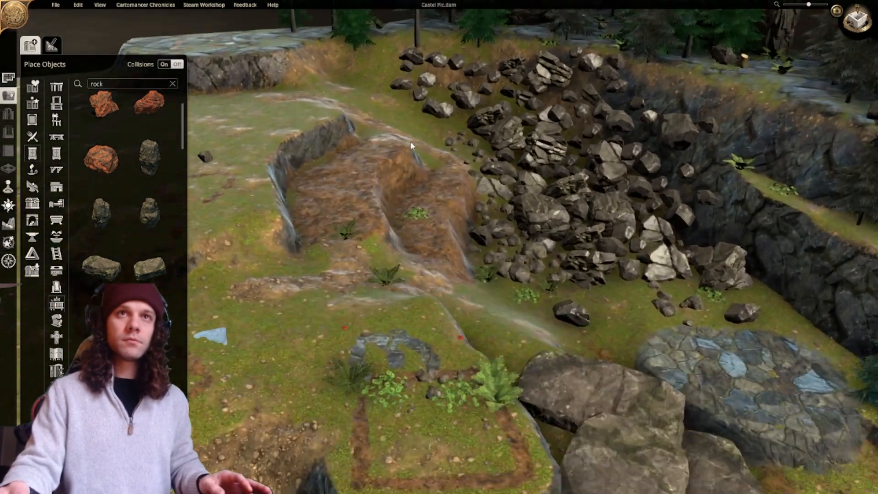
{"action": "scroll", "coordinate": [410, 141], "scroll_direction": "up", "scroll_amount": 4}
{"action": "left_click", "coordinate": [51, 44]}
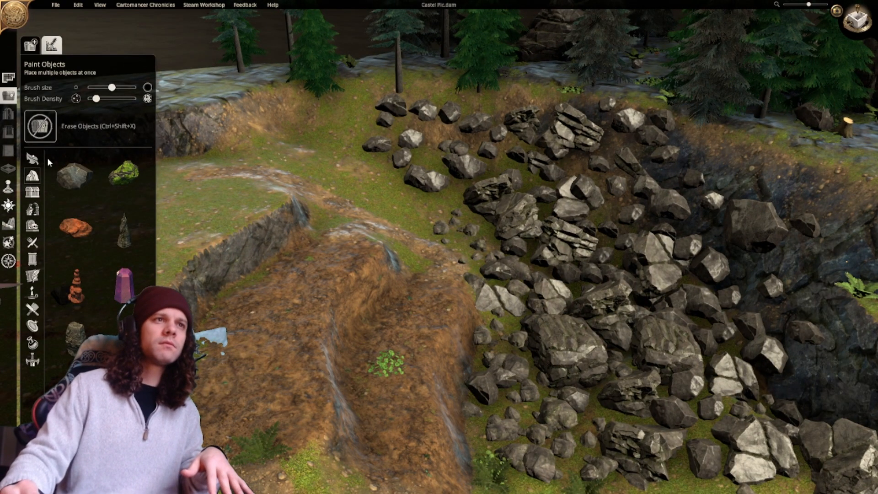
{"action": "left_click", "coordinate": [8, 223]}
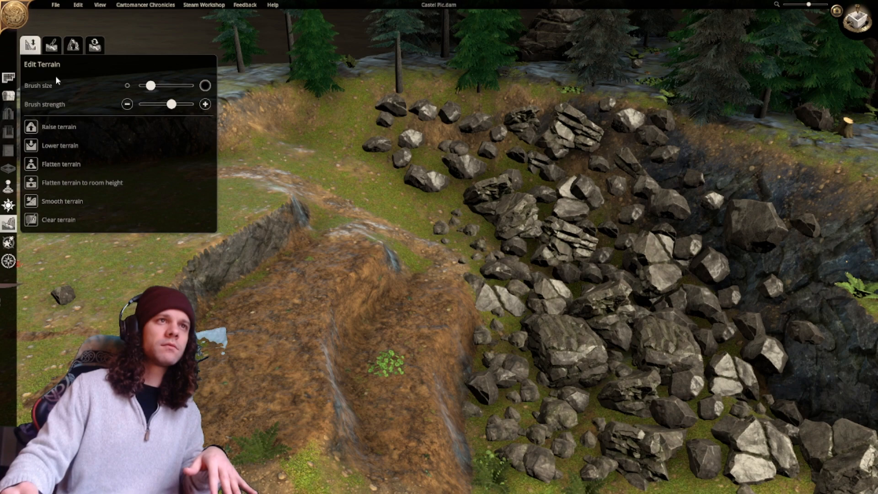
{"action": "left_click", "coordinate": [51, 44]}
{"action": "left_click", "coordinate": [856, 24]}
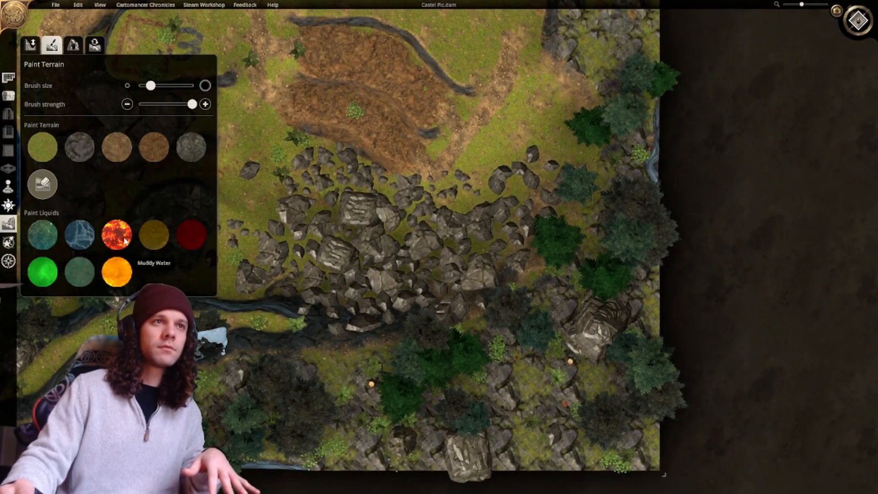
{"action": "left_click", "coordinate": [79, 156]}
{"action": "right_click_drag", "start_coordinate": [309, 237], "coordinate": [387, 251]}
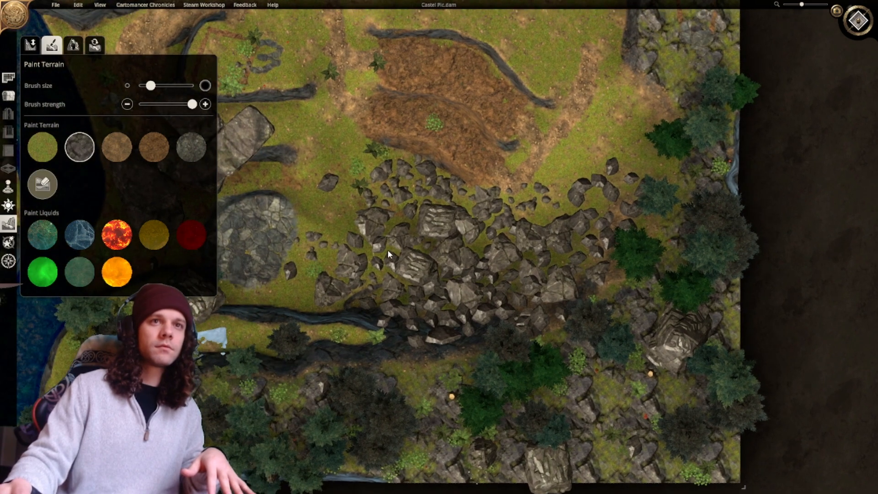
{"action": "mouse_move", "coordinate": [357, 278]}
{"action": "left_mouse_down"}
{"action": "mouse_move", "coordinate": [336, 286]}
{"action": "mouse_move", "coordinate": [339, 301]}
{"action": "mouse_move", "coordinate": [361, 298]}
{"action": "left_mouse_up"}
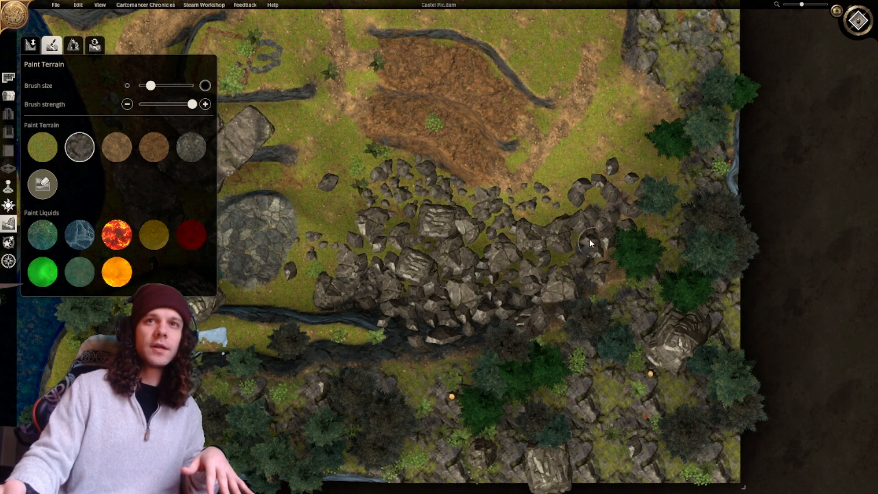
Fill the ground under the whole pile with dark rock using the largest brush, then extend it to the paved patch with a smaller brush.
{"action": "left_click_drag", "start_coordinate": [151, 85], "coordinate": [194, 86]}
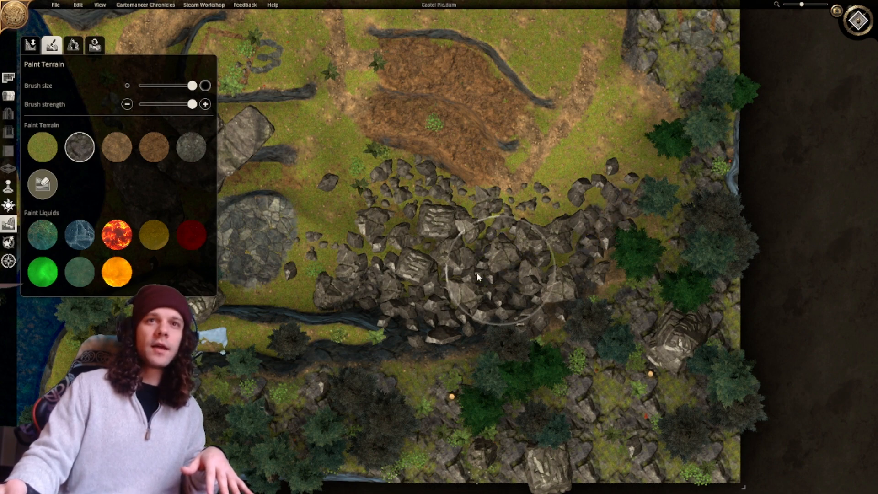
{"action": "mouse_move", "coordinate": [387, 271]}
{"action": "left_mouse_down"}
{"action": "mouse_move", "coordinate": [391, 199]}
{"action": "mouse_move", "coordinate": [457, 235]}
{"action": "left_mouse_up"}
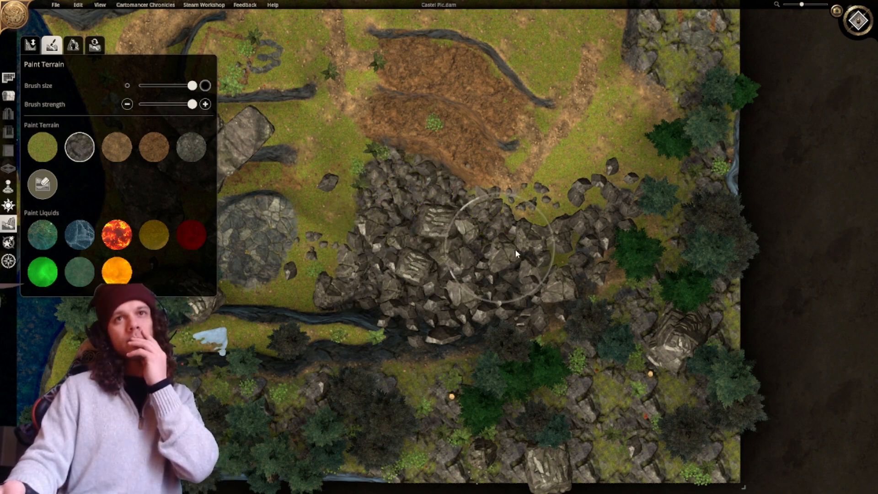
{"action": "left_click", "coordinate": [160, 86]}
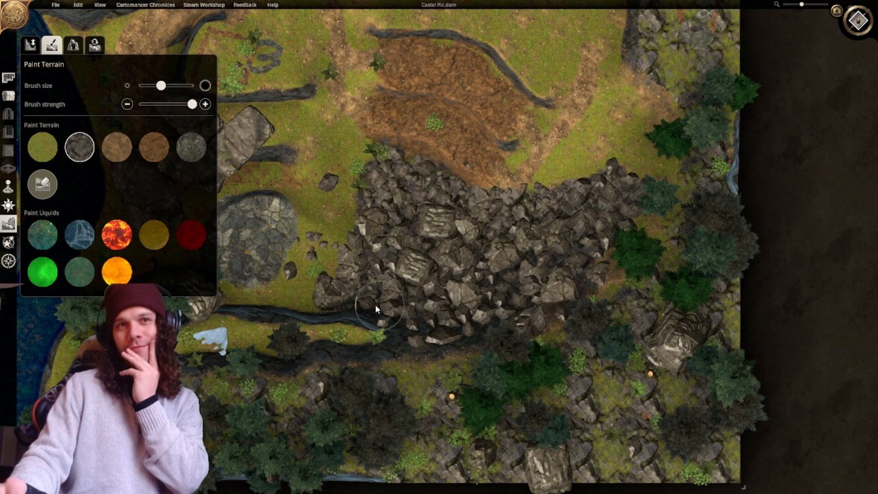
{"action": "middle_click_drag", "start_coordinate": [352, 294], "coordinate": [423, 300]}
{"action": "mouse_move", "coordinate": [423, 297]}
{"action": "left_mouse_down"}
{"action": "mouse_move", "coordinate": [317, 290]}
{"action": "mouse_move", "coordinate": [382, 284]}
{"action": "mouse_move", "coordinate": [373, 265]}
{"action": "mouse_move", "coordinate": [418, 261]}
{"action": "mouse_move", "coordinate": [380, 237]}
{"action": "left_mouse_up"}
{"action": "middle_click_drag", "start_coordinate": [396, 249], "coordinate": [437, 266]}
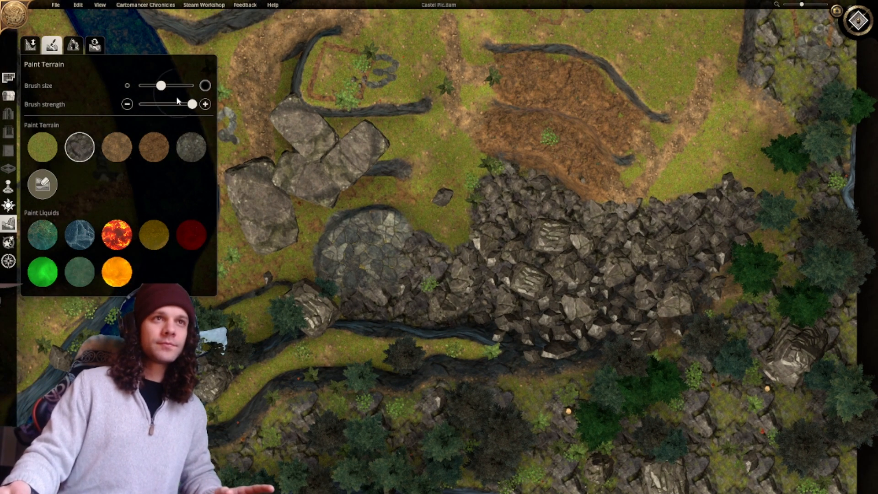
Blend the paved patch into the dark rock by painting grey paving stone over their junction at reduced brush strength.
{"action": "left_click", "coordinate": [191, 146]}
{"action": "left_click_drag", "start_coordinate": [192, 104], "coordinate": [154, 105]}
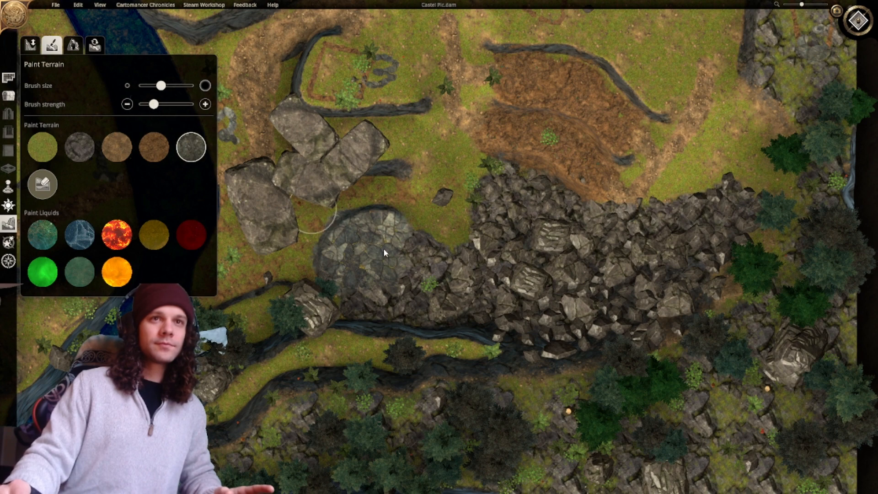
{"action": "mouse_move", "coordinate": [401, 258]}
{"action": "left_mouse_down"}
{"action": "mouse_move", "coordinate": [363, 296]}
{"action": "mouse_move", "coordinate": [350, 298]}
{"action": "mouse_move", "coordinate": [398, 298]}
{"action": "left_mouse_up"}
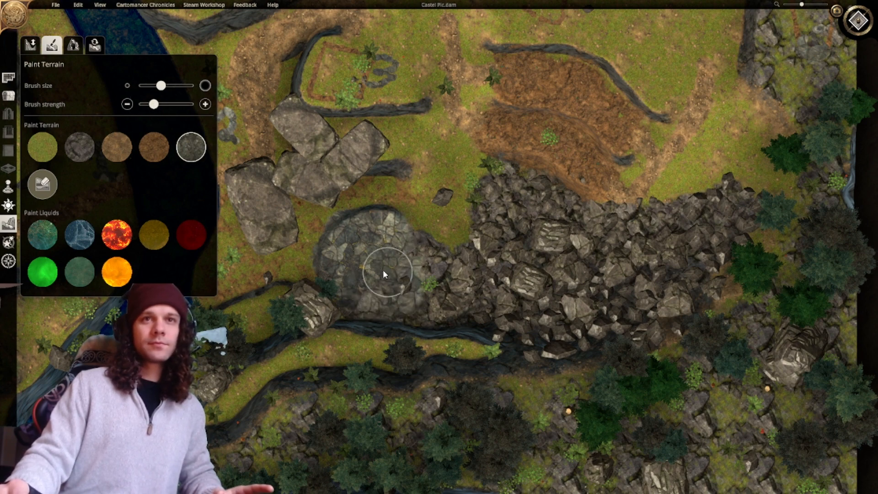
{"action": "scroll", "coordinate": [383, 272], "scroll_direction": "up", "scroll_amount": 2}
Paint brown dirt along the grassy edge between the rock pile and paved patch and into gaps among the boulders.
{"action": "left_click", "coordinate": [858, 21]}
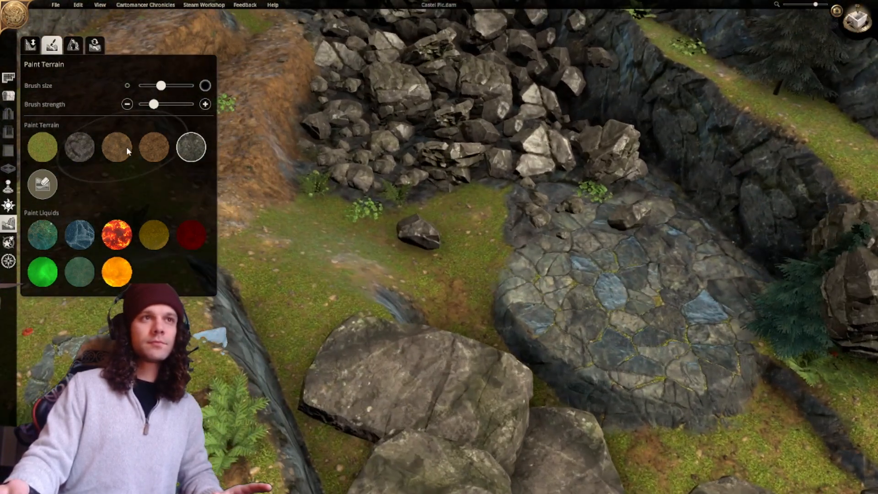
{"action": "left_click", "coordinate": [153, 147]}
{"action": "mouse_move", "coordinate": [439, 264]}
{"action": "left_mouse_down"}
{"action": "mouse_move", "coordinate": [396, 237]}
{"action": "mouse_move", "coordinate": [460, 256]}
{"action": "mouse_move", "coordinate": [514, 258]}
{"action": "mouse_move", "coordinate": [552, 246]}
{"action": "mouse_move", "coordinate": [550, 280]}
{"action": "mouse_move", "coordinate": [571, 296]}
{"action": "left_mouse_up"}
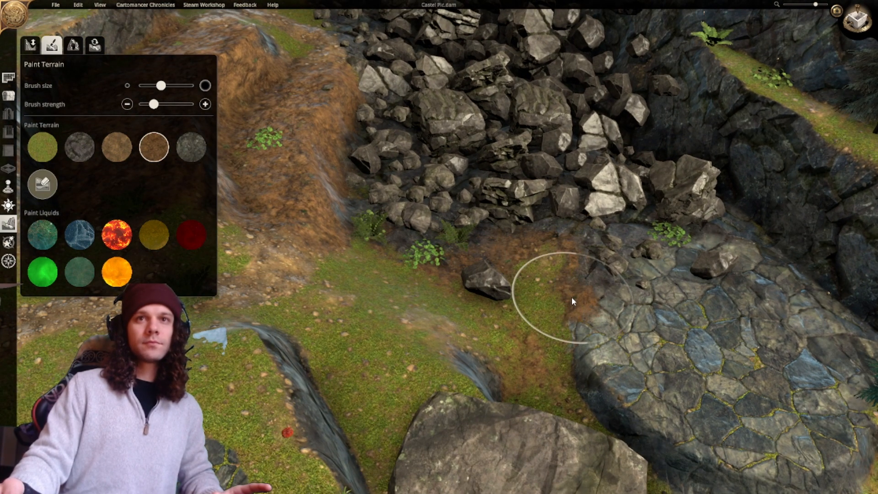
{"action": "right_click_drag", "start_coordinate": [534, 234], "coordinate": [495, 337]}
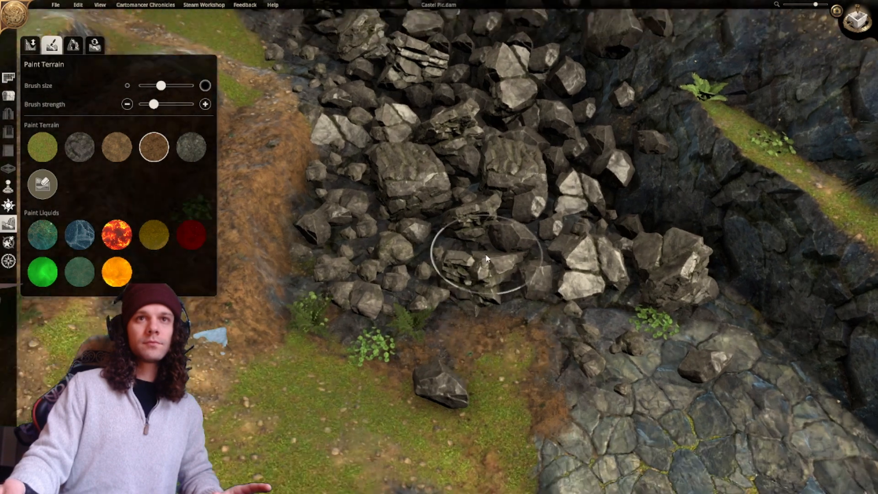
{"action": "mouse_move", "coordinate": [399, 237]}
{"action": "left_mouse_down"}
{"action": "mouse_move", "coordinate": [357, 244]}
{"action": "mouse_move", "coordinate": [345, 264]}
{"action": "left_mouse_up"}
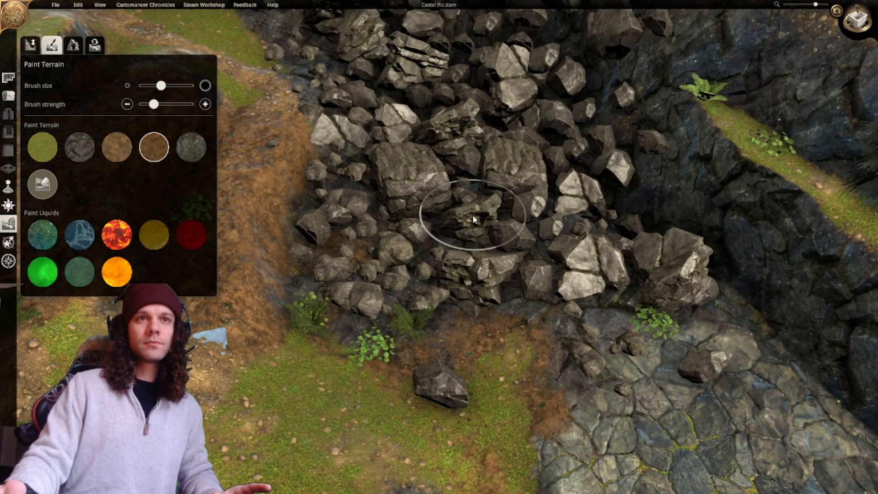
{"action": "right_click_drag", "start_coordinate": [519, 256], "coordinate": [550, 319]}
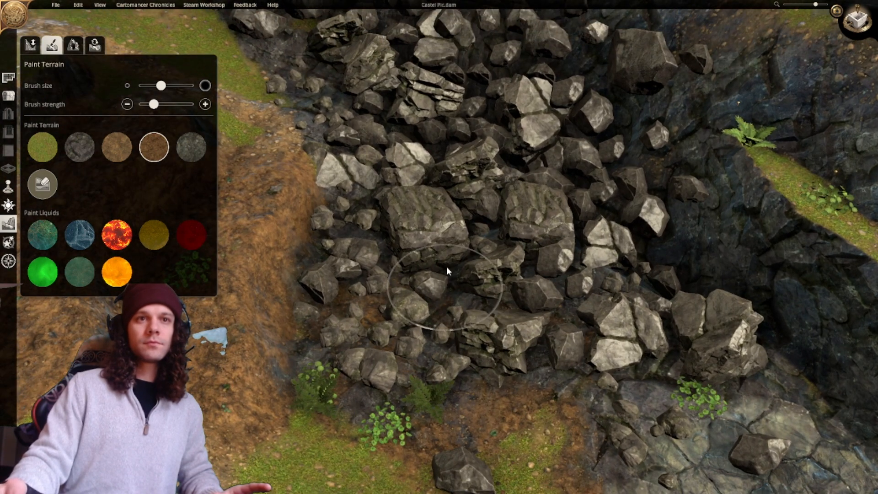
{"action": "scroll", "coordinate": [447, 266], "scroll_direction": "down", "scroll_amount": 5}
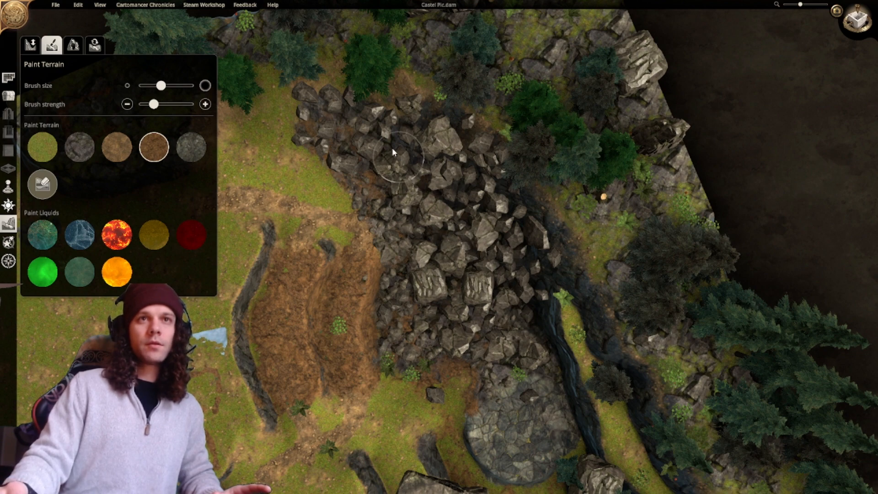
{"action": "scroll", "coordinate": [366, 155], "scroll_direction": "up", "scroll_amount": 5}
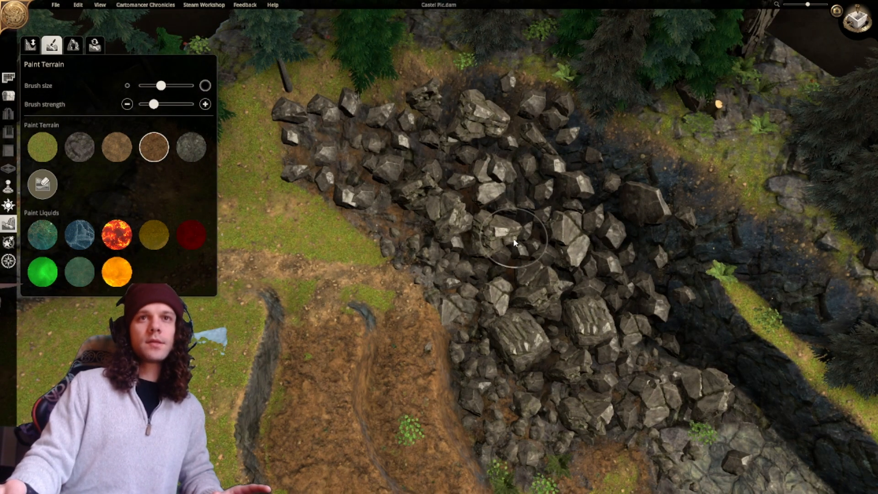
Examine the blended ground around the rock pile, paved patch and large boulders from angled and top-down views.
{"action": "right_click_drag", "start_coordinate": [531, 330], "coordinate": [489, 184]}
{"action": "middle_click_drag", "start_coordinate": [488, 185], "coordinate": [491, 122]}
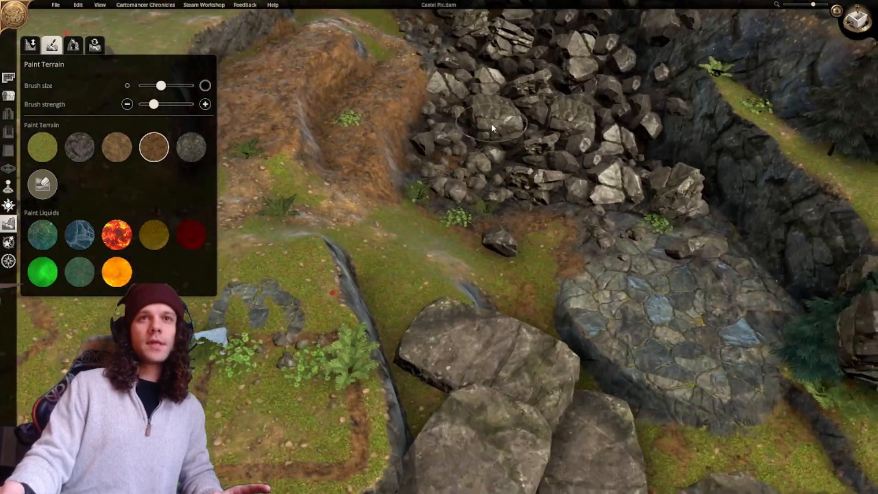
{"action": "right_click_drag", "start_coordinate": [491, 123], "coordinate": [508, 164]}
{"action": "middle_click_drag", "start_coordinate": [548, 231], "coordinate": [488, 273]}
{"action": "scroll", "coordinate": [489, 273], "scroll_direction": "up", "scroll_amount": 2}
{"action": "scroll", "coordinate": [535, 210], "scroll_direction": "down", "scroll_amount": 4}
{"action": "middle_click_drag", "start_coordinate": [535, 210], "coordinate": [553, 337]}
{"action": "left_click", "coordinate": [858, 21]}
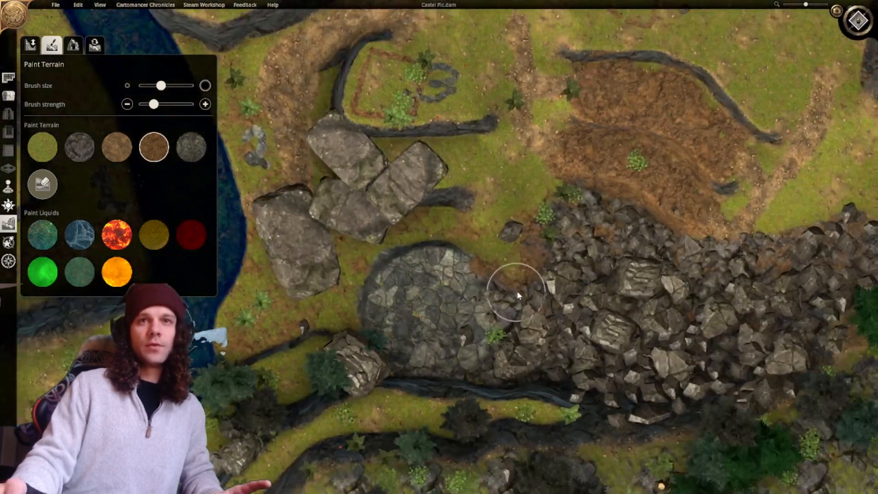
{"action": "scroll", "coordinate": [549, 247], "scroll_direction": "up", "scroll_amount": 3}
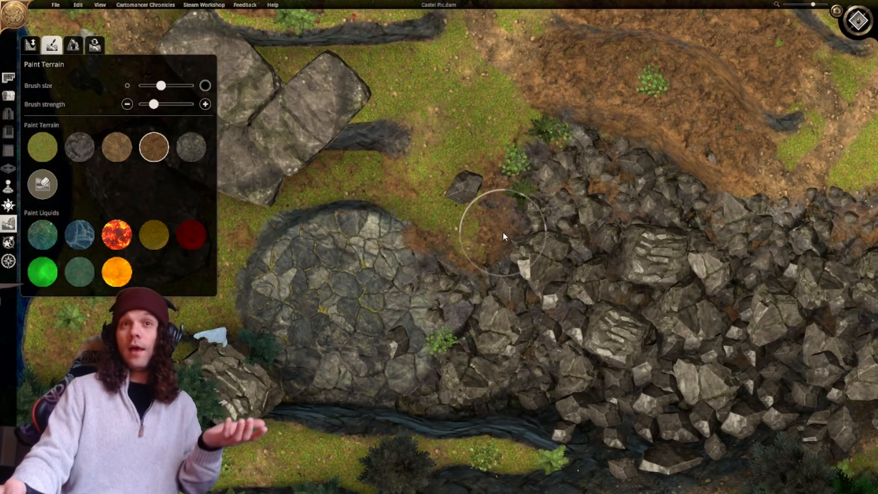
{"action": "right_click_drag", "start_coordinate": [495, 244], "coordinate": [474, 278]}
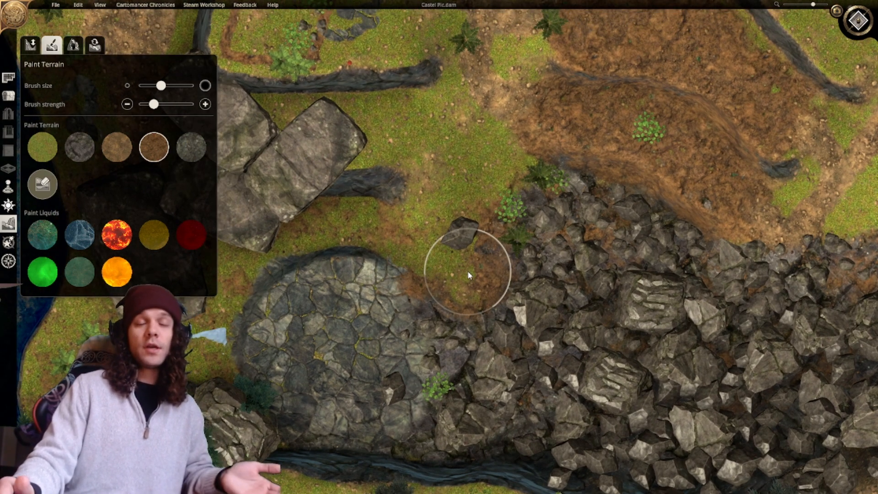
{"action": "mouse_move", "coordinate": [468, 269]}
{"action": "right_mouse_down"}
{"action": "mouse_move", "coordinate": [537, 252]}
{"action": "mouse_move", "coordinate": [584, 280]}
{"action": "mouse_move", "coordinate": [579, 289]}
{"action": "mouse_move", "coordinate": [574, 202]}
{"action": "mouse_move", "coordinate": [602, 222]}
{"action": "mouse_move", "coordinate": [572, 251]}
{"action": "right_mouse_up"}
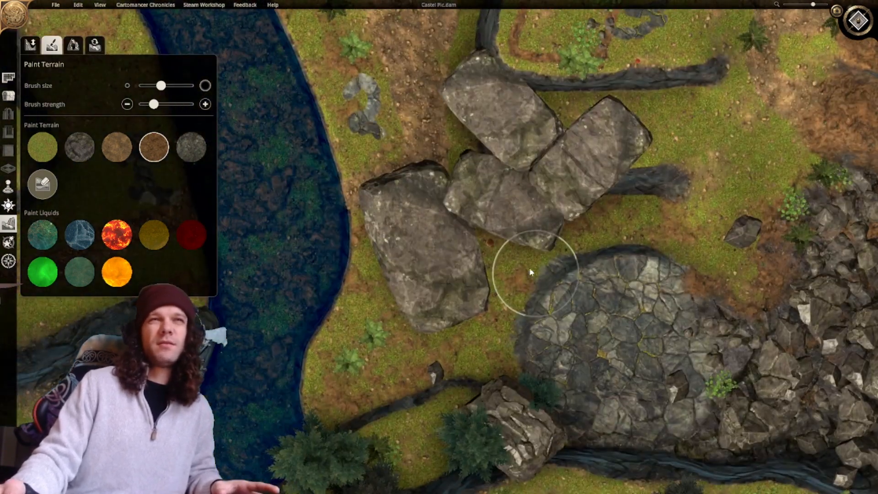
Move the large boulder nearest the river beside the paved patch and rotate it to line up below the other boulders.
{"action": "left_click", "coordinate": [9, 95]}
{"action": "left_click", "coordinate": [411, 266]}
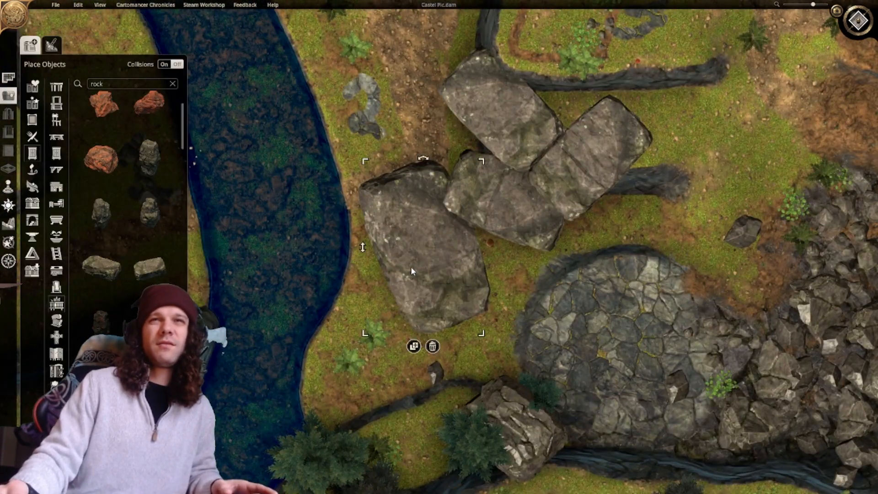
{"action": "mouse_move", "coordinate": [411, 266]}
{"action": "left_mouse_down"}
{"action": "mouse_move", "coordinate": [451, 322]}
{"action": "mouse_move", "coordinate": [486, 301]}
{"action": "left_mouse_up"}
{"action": "right_click", "coordinate": [458, 318]}
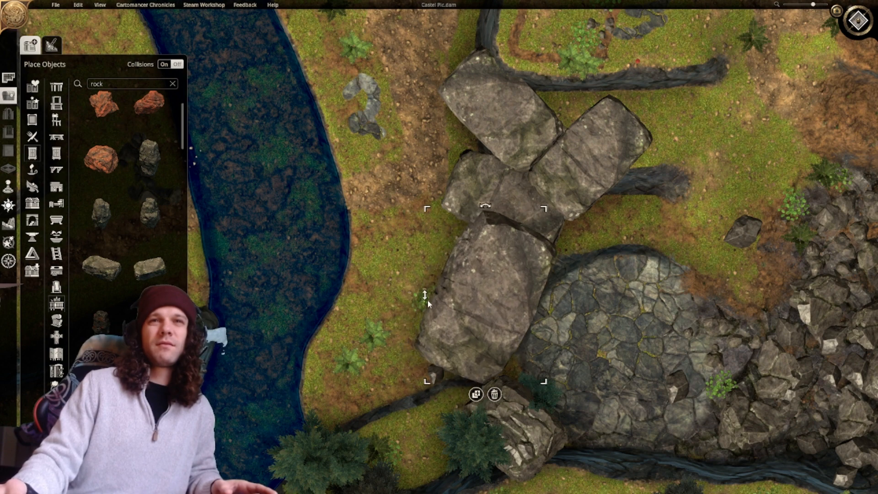
{"action": "left_click_drag", "start_coordinate": [420, 342], "coordinate": [426, 347]}
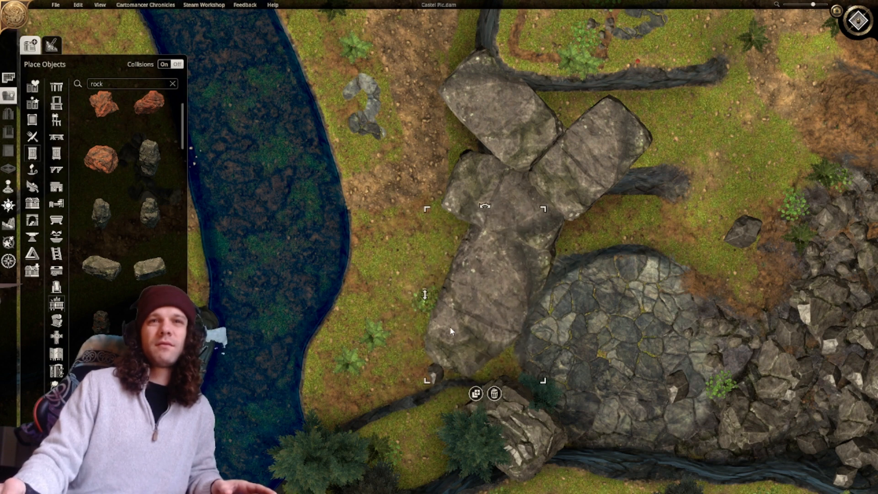
{"action": "right_click", "coordinate": [480, 306]}
{"action": "mouse_move", "coordinate": [480, 310]}
{"action": "left_mouse_down"}
{"action": "mouse_move", "coordinate": [469, 306]}
{"action": "mouse_move", "coordinate": [465, 314]}
{"action": "left_mouse_up"}
{"action": "scroll", "coordinate": [657, 229], "scroll_direction": "up", "scroll_amount": 2}
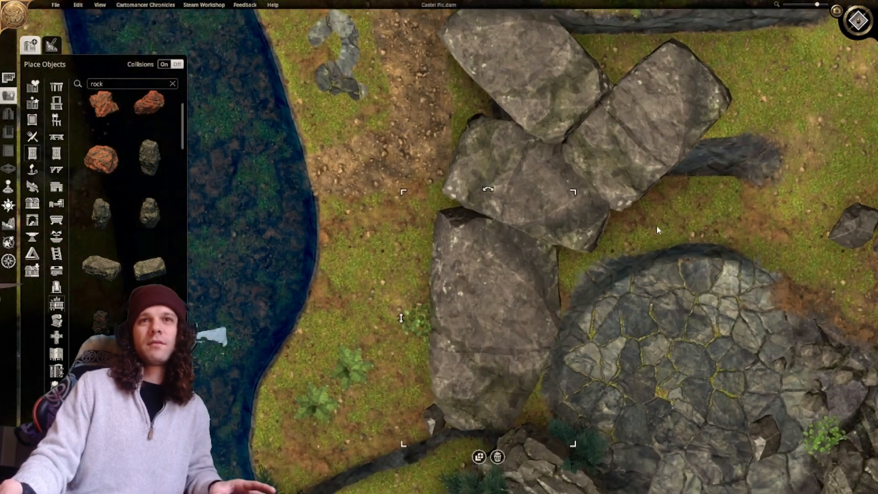
{"action": "left_click", "coordinate": [867, 18]}
{"action": "left_click", "coordinate": [459, 240]}
{"action": "scroll", "coordinate": [459, 240], "scroll_direction": "down", "scroll_amount": 3}
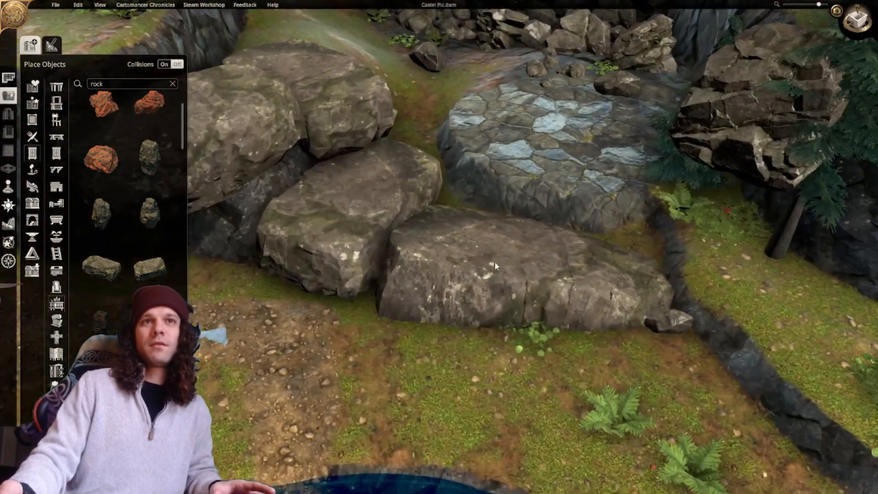
Shift the middle boulder away from its neighbour beside the paved patch and adjust its height against the ground.
{"action": "left_click", "coordinate": [346, 236]}
{"action": "left_click_drag", "start_coordinate": [345, 236], "coordinate": [328, 231]}
{"action": "middle_click_drag", "start_coordinate": [325, 299], "coordinate": [370, 289]}
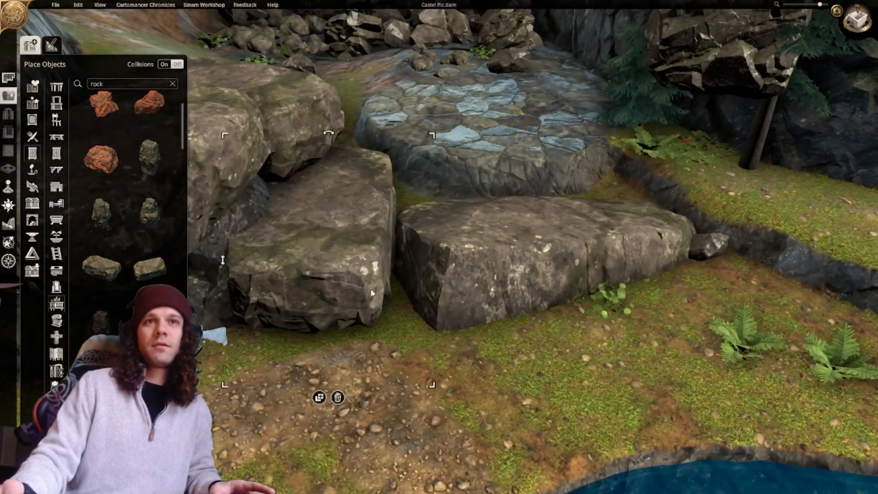
{"action": "left_click_drag", "start_coordinate": [224, 259], "coordinate": [229, 271]}
{"action": "middle_click_drag", "start_coordinate": [442, 338], "coordinate": [414, 388]}
{"action": "left_click", "coordinate": [496, 360]}
{"action": "middle_click_drag", "start_coordinate": [496, 360], "coordinate": [428, 182]}
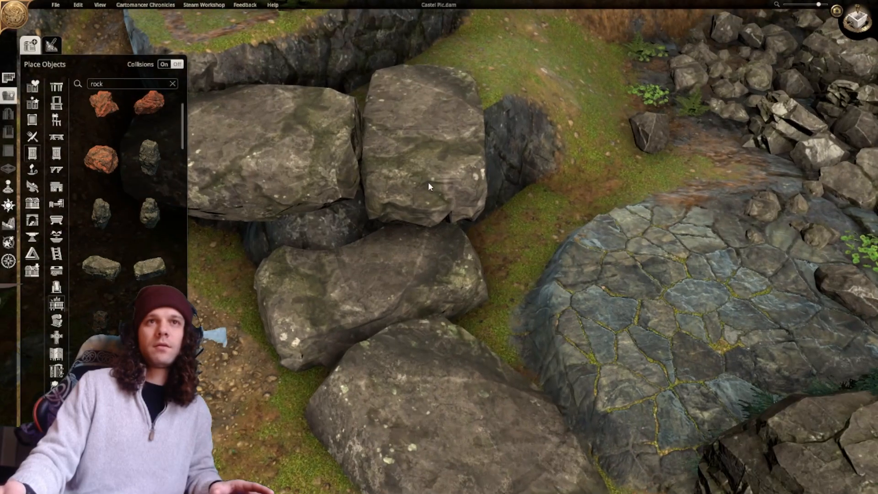
Reposition the two upper boulders, pulling them over the middle one and adjusting the height of the one beside the cliff.
{"action": "left_click", "coordinate": [428, 182]}
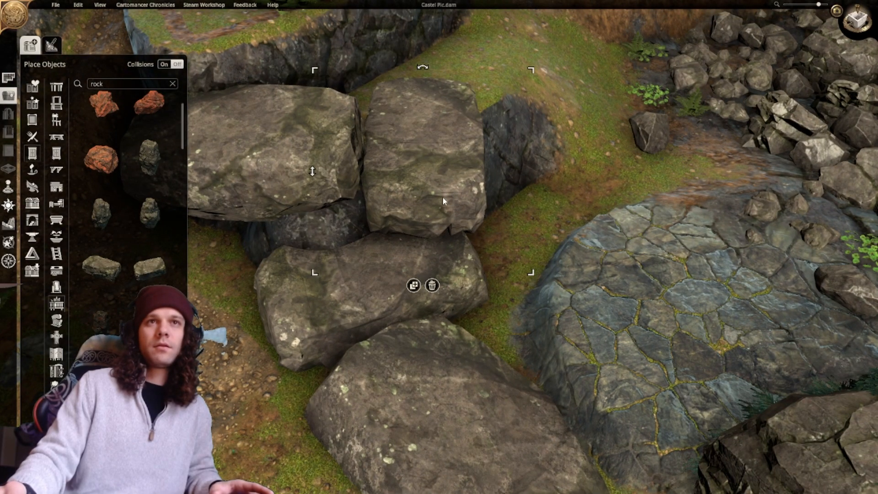
{"action": "mouse_move", "coordinate": [442, 196]}
{"action": "left_mouse_down"}
{"action": "mouse_move", "coordinate": [443, 243]}
{"action": "mouse_move", "coordinate": [440, 202]}
{"action": "mouse_move", "coordinate": [433, 202]}
{"action": "left_mouse_up"}
{"action": "key", "text": "a"}
{"action": "left_click", "coordinate": [353, 170]}
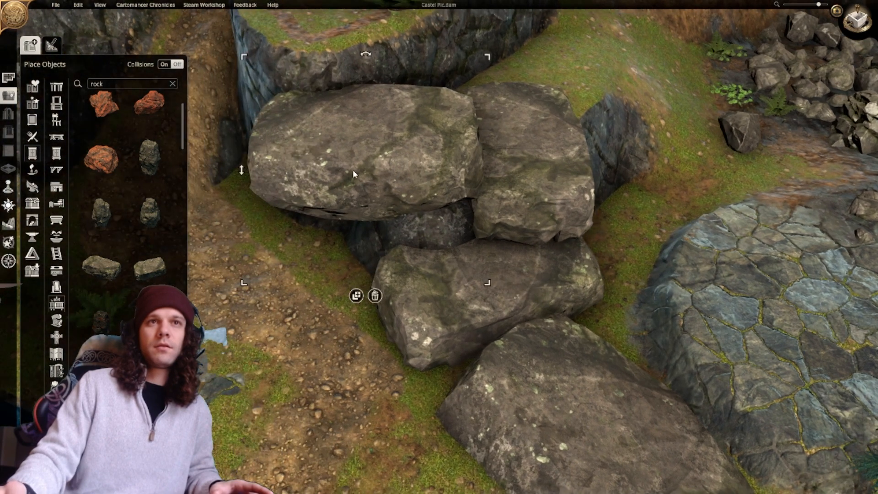
{"action": "key", "text": "a"}
{"action": "left_click_drag", "start_coordinate": [268, 181], "coordinate": [278, 208]}
{"action": "left_click_drag", "start_coordinate": [434, 231], "coordinate": [409, 232]}
Examine how the stacked boulders sit against the cliff and dirt path from several angles.
{"action": "scroll", "coordinate": [410, 232], "scroll_direction": "down", "scroll_amount": 3}
{"action": "middle_click_drag", "start_coordinate": [410, 233], "coordinate": [544, 209]}
{"action": "scroll", "coordinate": [428, 248], "scroll_direction": "up", "scroll_amount": 2}
{"action": "scroll", "coordinate": [544, 208], "scroll_direction": "down", "scroll_amount": 2}
{"action": "key", "text": "s"}
{"action": "key", "text": "a"}
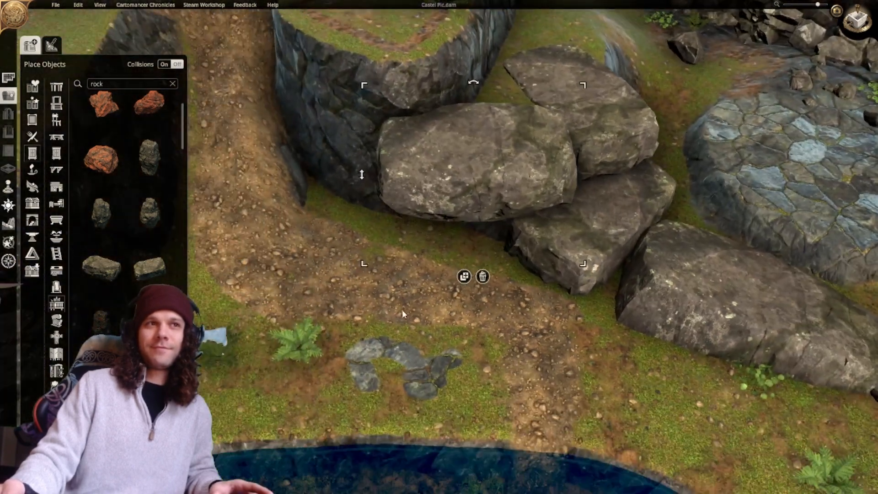
{"action": "middle_click_drag", "start_coordinate": [658, 110], "coordinate": [543, 255]}
{"action": "scroll", "coordinate": [542, 255], "scroll_direction": "down", "scroll_amount": 3}
{"action": "key", "text": "a"}
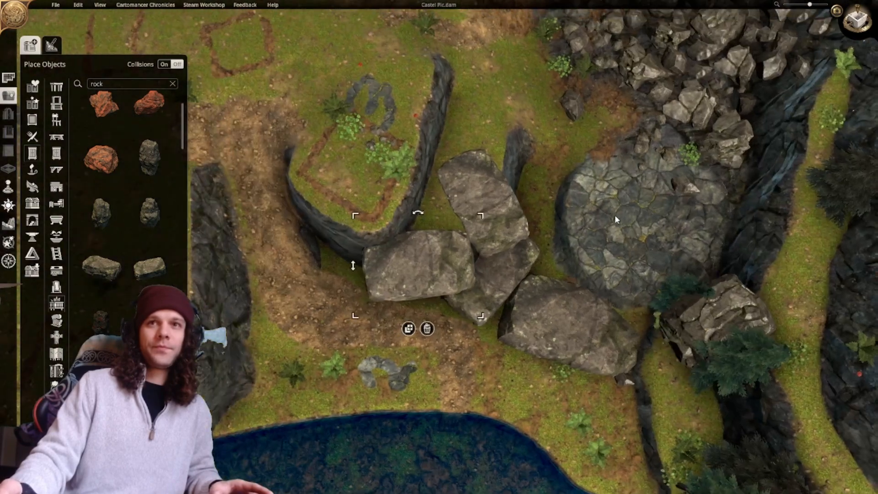
{"action": "middle_click_drag", "start_coordinate": [588, 224], "coordinate": [617, 170]}
{"action": "scroll", "coordinate": [617, 170], "scroll_direction": "up", "scroll_amount": 2}
Place a layered rock from the boulder pile in the gap beneath the overhanging boulder at the cliff foot.
{"action": "left_click", "coordinate": [519, 397]}
{"action": "middle_click_drag", "start_coordinate": [547, 261], "coordinate": [575, 226]}
{"action": "scroll", "coordinate": [522, 283], "scroll_direction": "down", "scroll_amount": 3}
{"action": "scroll", "coordinate": [568, 192], "scroll_direction": "up", "scroll_amount": 3}
{"action": "scroll", "coordinate": [576, 226], "scroll_direction": "down", "scroll_amount": 2}
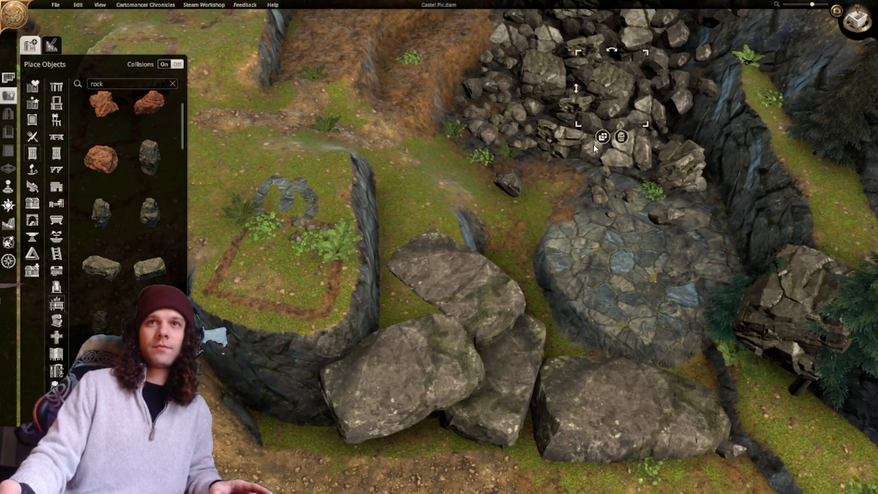
{"action": "left_click_drag", "start_coordinate": [593, 144], "coordinate": [419, 234]}
{"action": "key", "text": "s"}
{"action": "scroll", "coordinate": [453, 228], "scroll_direction": "up", "scroll_amount": 2}
{"action": "left_click", "coordinate": [469, 253]}
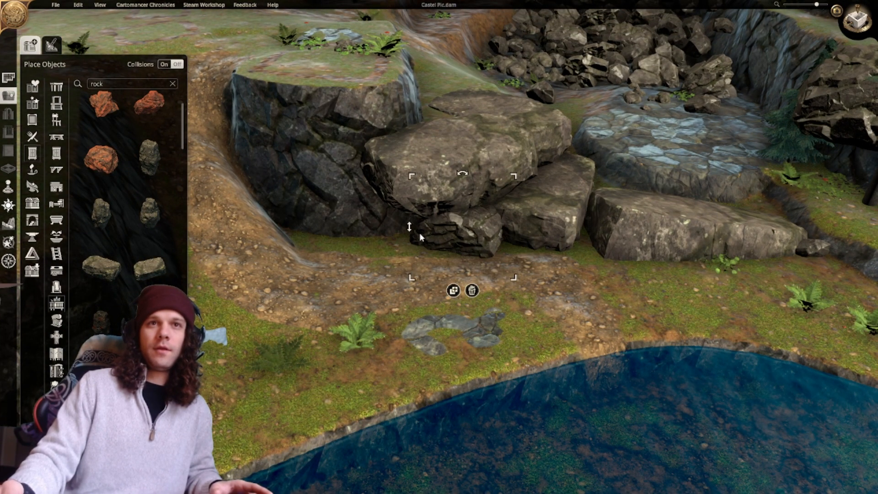
Enlarge the layered rock, turn it, push it under the overhanging boulder against the cliff and lower it into the ground.
{"action": "left_click_drag", "start_coordinate": [409, 279], "coordinate": [319, 358]}
{"action": "right_click", "coordinate": [424, 236]}
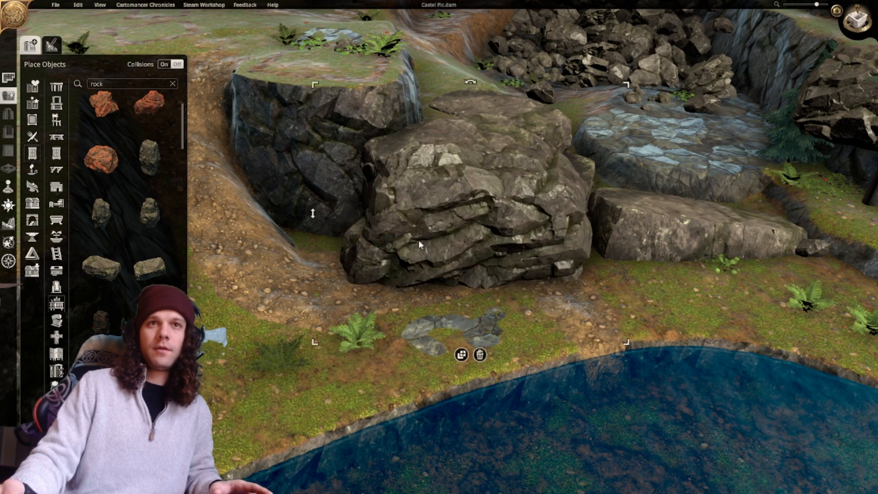
{"action": "right_click", "coordinate": [418, 240]}
{"action": "left_click_drag", "start_coordinate": [418, 241], "coordinate": [352, 223]}
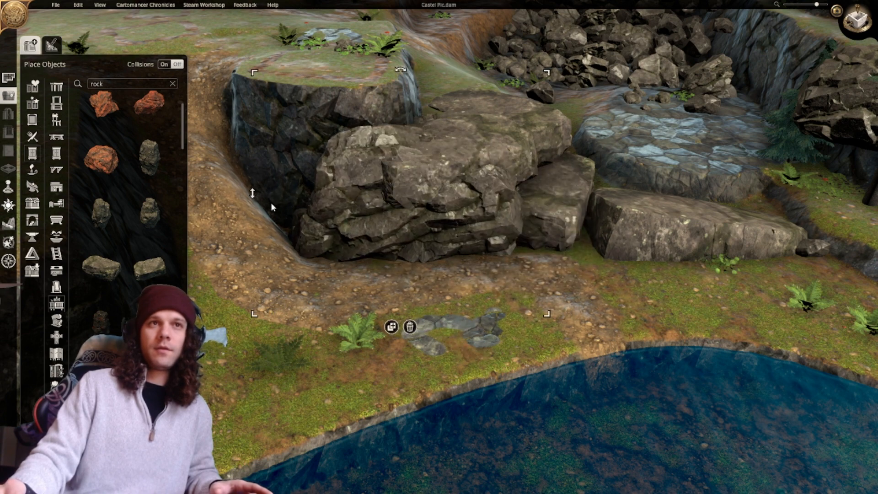
{"action": "left_click_drag", "start_coordinate": [256, 196], "coordinate": [264, 258]}
Place two small rocks beside the enlarged layered rock where the cliff foot meets the dirt path.
{"action": "middle_click_drag", "start_coordinate": [500, 265], "coordinate": [432, 286]}
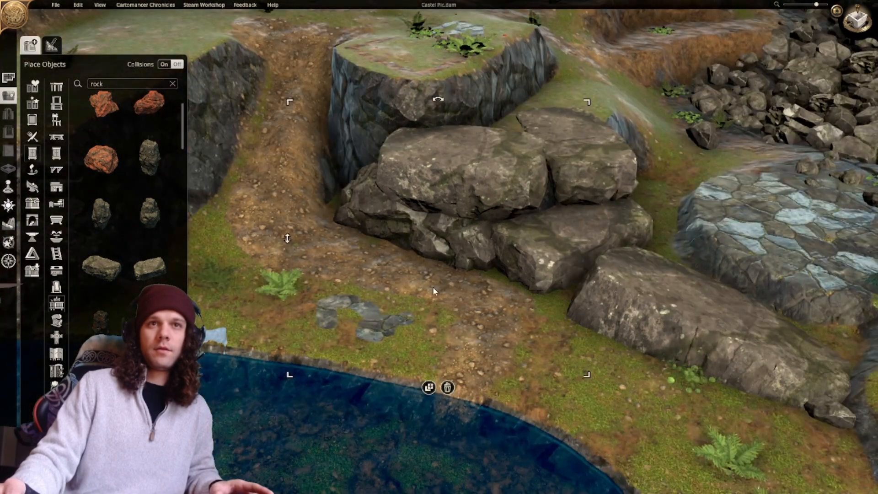
{"action": "middle_click_drag", "start_coordinate": [482, 322], "coordinate": [579, 136]}
{"action": "left_click", "coordinate": [484, 306]}
{"action": "left_click", "coordinate": [548, 109]}
{"action": "left_click", "coordinate": [531, 130]}
{"action": "right_click_drag", "start_coordinate": [228, 281], "coordinate": [359, 306]}
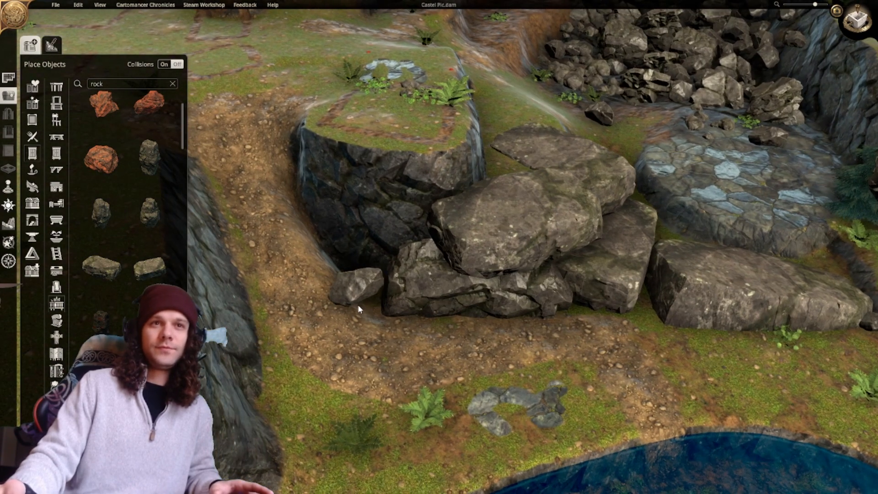
{"action": "left_click", "coordinate": [372, 309]}
{"action": "left_click_drag", "start_coordinate": [346, 290], "coordinate": [346, 300]}
{"action": "left_click", "coordinate": [363, 337]}
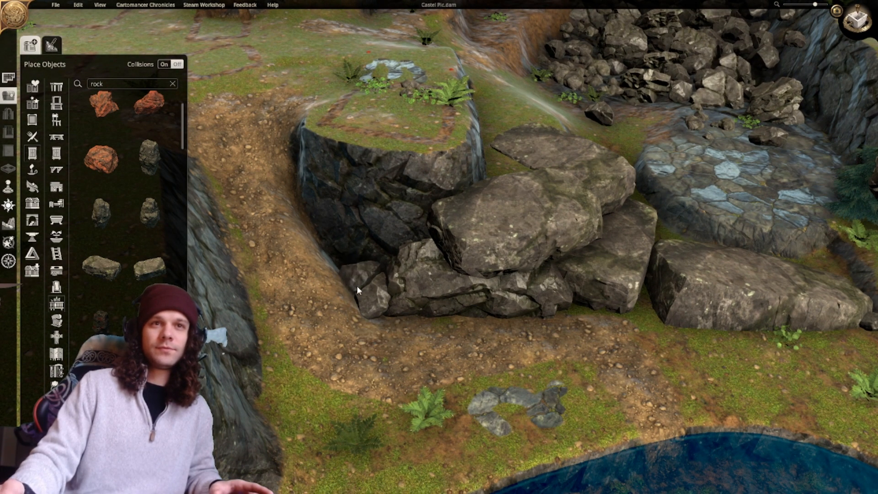
{"action": "left_click", "coordinate": [357, 288]}
{"action": "left_click", "coordinate": [439, 363]}
Flatten the terrain at the plateau's rounded corner so its level top extends slightly over the dirt path.
{"action": "middle_click_drag", "start_coordinate": [438, 363], "coordinate": [433, 464]}
{"action": "scroll", "coordinate": [417, 487], "scroll_direction": "down", "scroll_amount": 3}
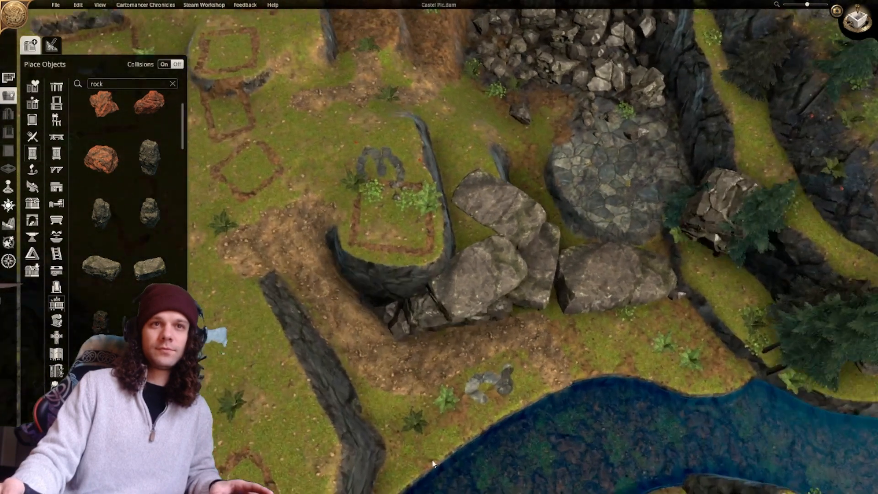
{"action": "scroll", "coordinate": [433, 464], "scroll_direction": "up", "scroll_amount": 5}
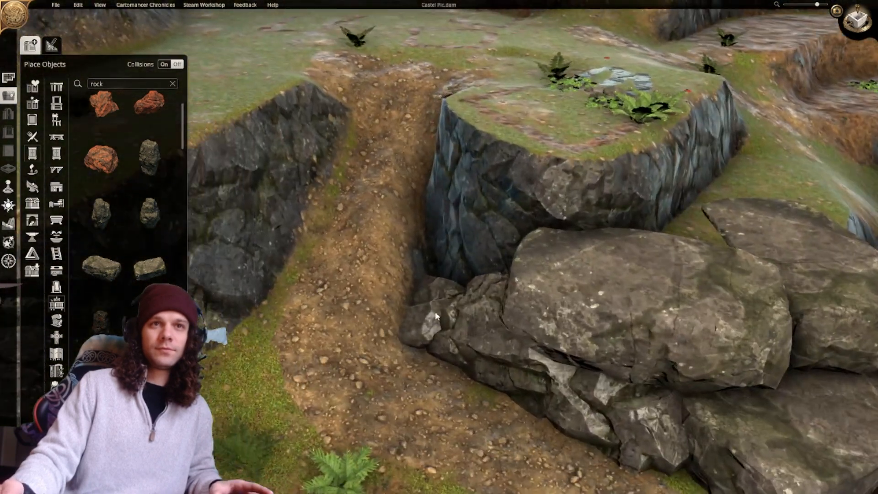
{"action": "scroll", "coordinate": [435, 316], "scroll_direction": "down", "scroll_amount": 5}
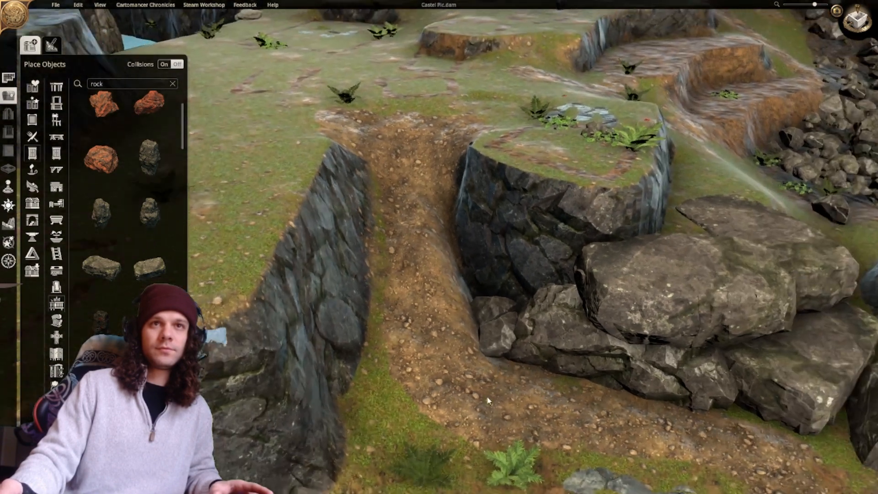
{"action": "scroll", "coordinate": [482, 313], "scroll_direction": "up", "scroll_amount": 3}
{"action": "left_click", "coordinate": [51, 45]}
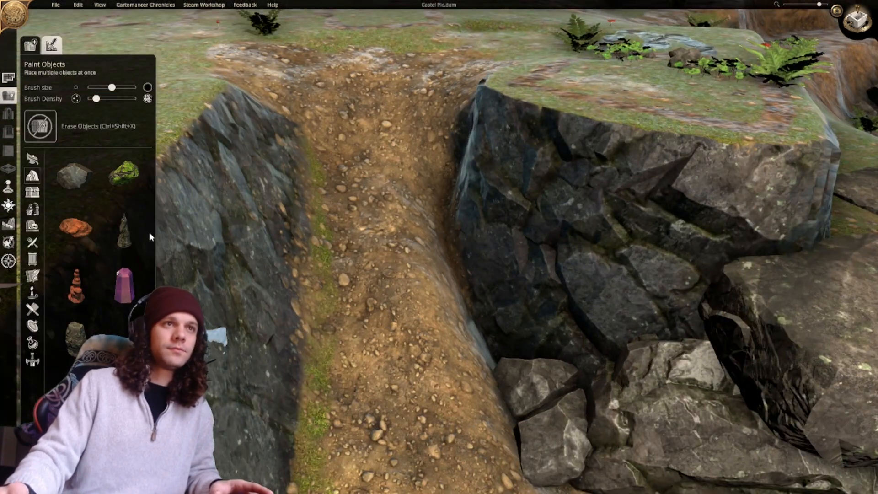
{"action": "left_click", "coordinate": [9, 225]}
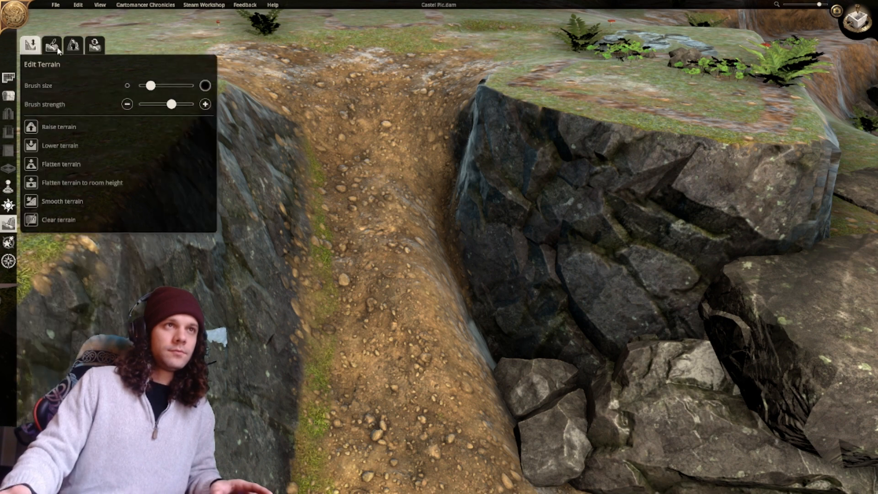
{"action": "scroll", "coordinate": [392, 216], "scroll_direction": "down", "scroll_amount": 5}
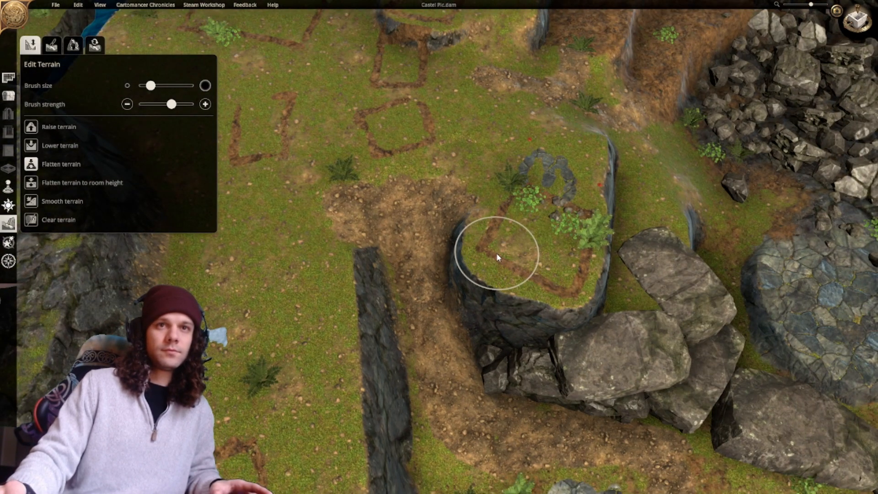
{"action": "mouse_move", "coordinate": [498, 257]}
{"action": "left_mouse_down"}
{"action": "mouse_move", "coordinate": [485, 223]}
{"action": "mouse_move", "coordinate": [498, 255]}
{"action": "left_mouse_up"}
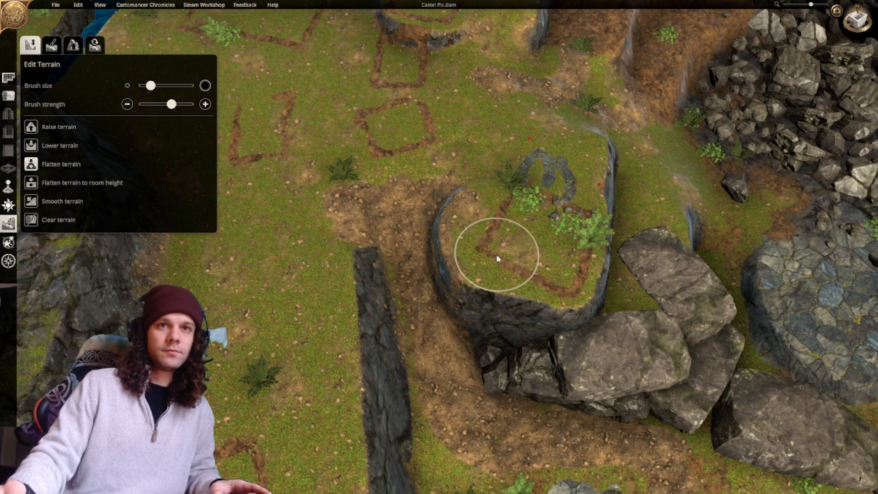
Smooth the dirt path's slope between the two cliffs using a smaller, weaker terrain brush.
{"action": "scroll", "coordinate": [507, 271], "scroll_direction": "up", "scroll_amount": 3}
{"action": "middle_click_drag", "start_coordinate": [507, 271], "coordinate": [465, 223]}
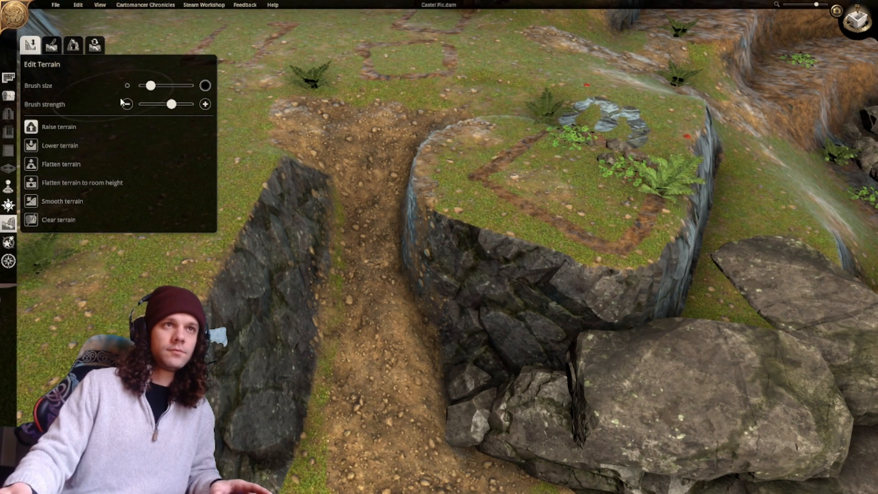
{"action": "left_click_drag", "start_coordinate": [172, 104], "coordinate": [145, 86]}
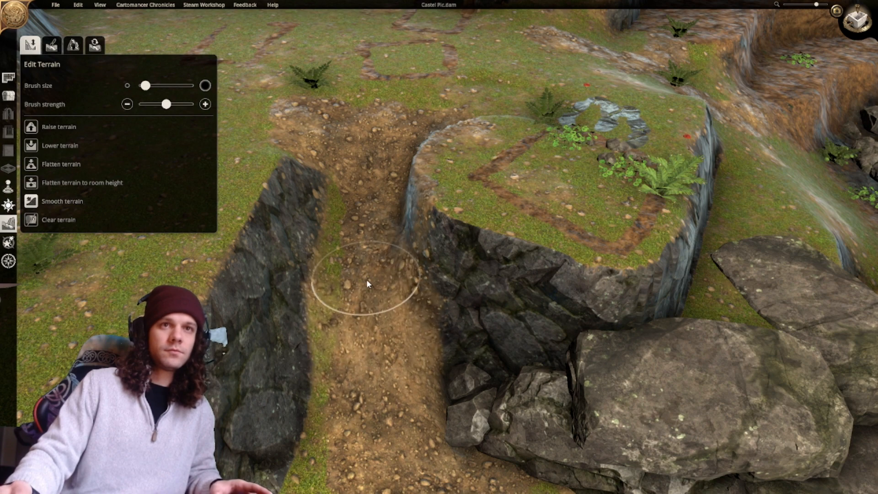
{"action": "middle_click_drag", "start_coordinate": [366, 279], "coordinate": [474, 282]}
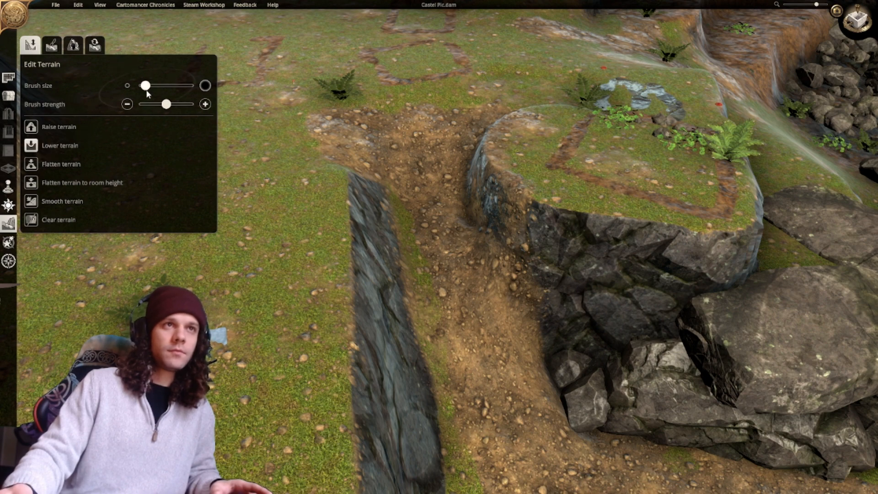
Lower the terrain along the dirt path and the opposite cliff's foot with an even smaller, weaker brush.
{"action": "mouse_move", "coordinate": [145, 86]}
{"action": "left_mouse_down"}
{"action": "mouse_move", "coordinate": [136, 86]}
{"action": "mouse_move", "coordinate": [161, 104]}
{"action": "mouse_move", "coordinate": [151, 104]}
{"action": "left_mouse_up"}
{"action": "mouse_move", "coordinate": [478, 267]}
{"action": "left_mouse_down"}
{"action": "mouse_move", "coordinate": [481, 307]}
{"action": "mouse_move", "coordinate": [442, 208]}
{"action": "left_mouse_up"}
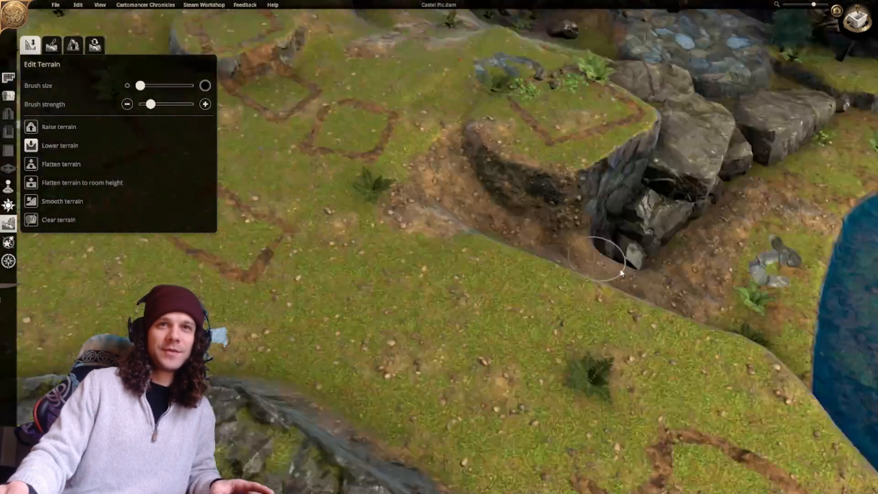
{"action": "middle_click_drag", "start_coordinate": [621, 274], "coordinate": [634, 262]}
{"action": "scroll", "coordinate": [470, 211], "scroll_direction": "up", "scroll_amount": 6}
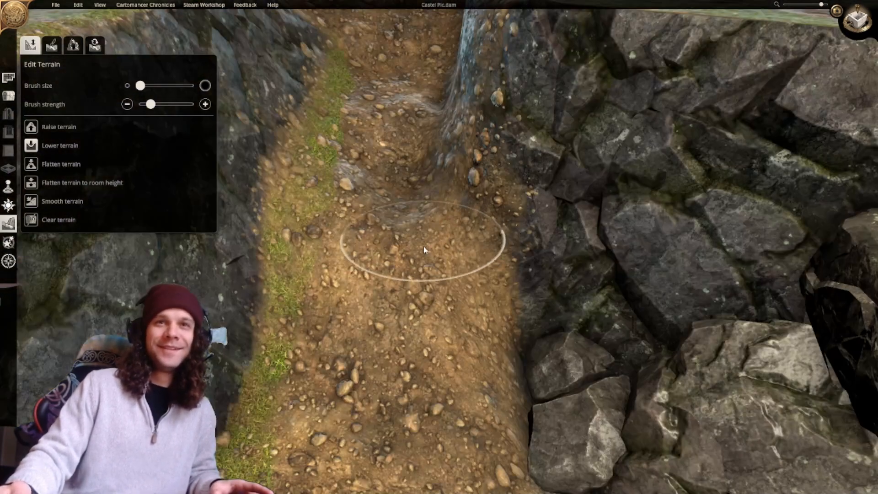
{"action": "scroll", "coordinate": [424, 249], "scroll_direction": "down", "scroll_amount": 5}
{"action": "scroll", "coordinate": [426, 254], "scroll_direction": "up", "scroll_amount": 5}
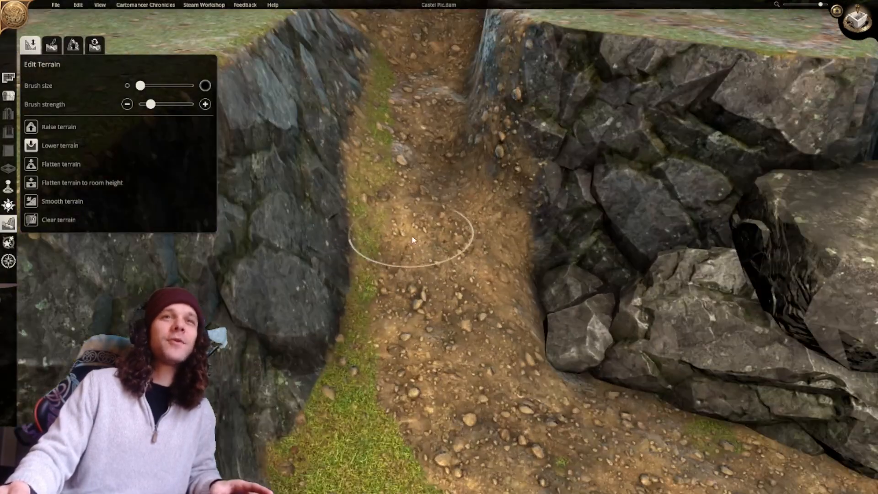
{"action": "scroll", "coordinate": [398, 220], "scroll_direction": "down", "scroll_amount": 4}
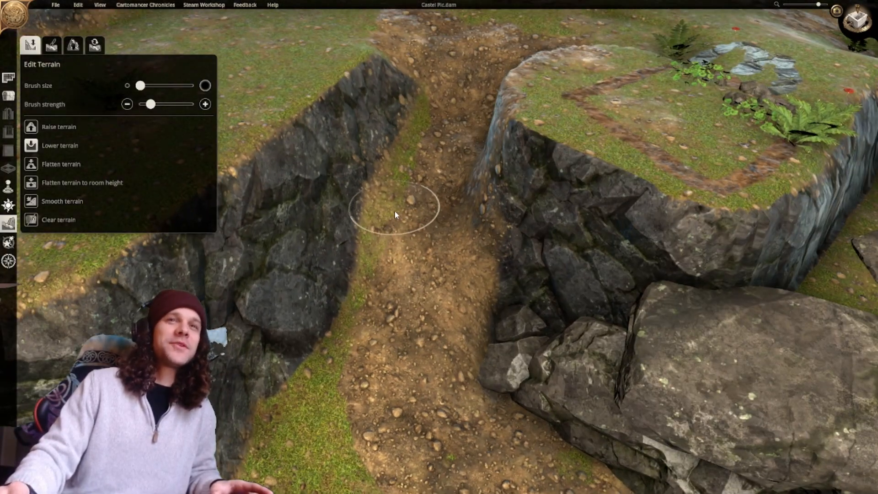
{"action": "mouse_move", "coordinate": [395, 213]}
{"action": "left_mouse_down"}
{"action": "mouse_move", "coordinate": [428, 120]}
{"action": "mouse_move", "coordinate": [384, 242]}
{"action": "mouse_move", "coordinate": [382, 312]}
{"action": "left_mouse_up"}
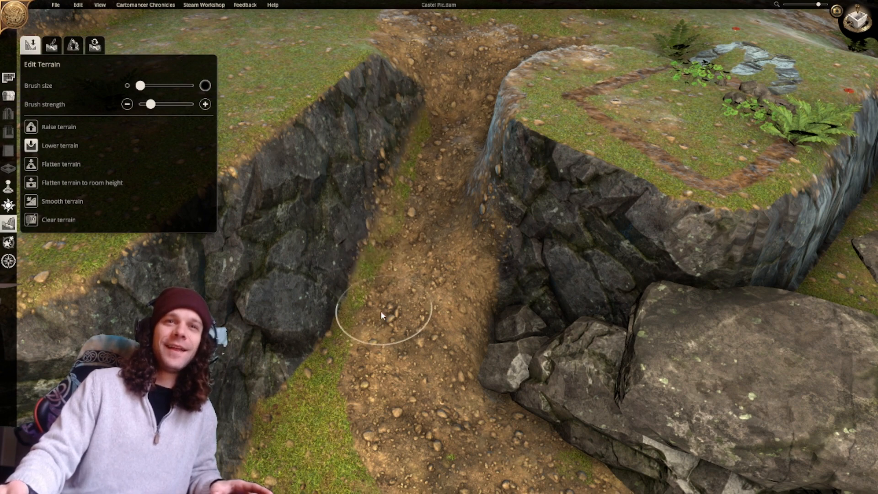
Paint dark grey rock over the dirt on the plateau's path-side cliff face with a small, low-strength brush.
{"action": "middle_click_drag", "start_coordinate": [381, 313], "coordinate": [464, 241]}
{"action": "scroll", "coordinate": [464, 241], "scroll_direction": "down", "scroll_amount": 1}
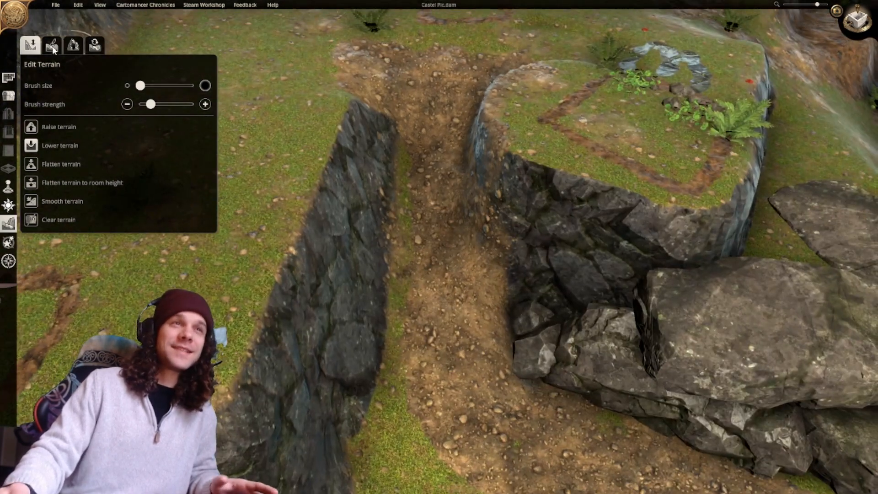
{"action": "left_click", "coordinate": [51, 45]}
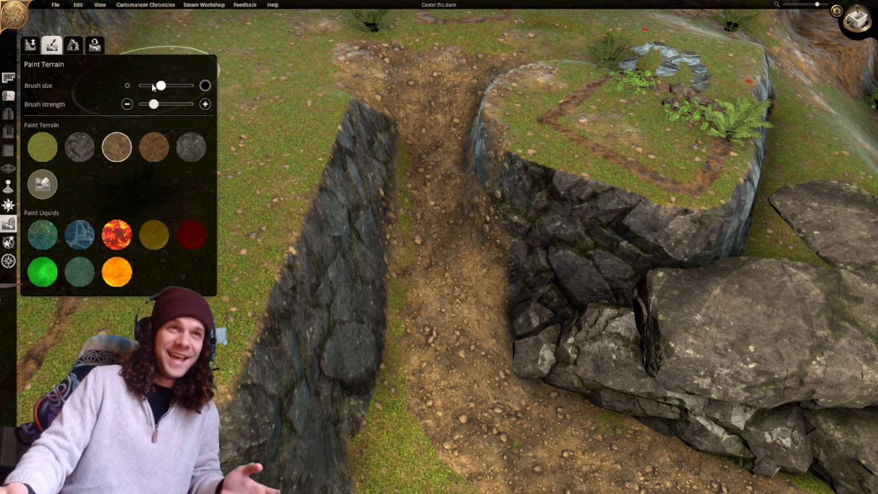
{"action": "mouse_move", "coordinate": [154, 104]}
{"action": "left_mouse_down"}
{"action": "mouse_move", "coordinate": [142, 104]}
{"action": "mouse_move", "coordinate": [142, 86]}
{"action": "left_mouse_up"}
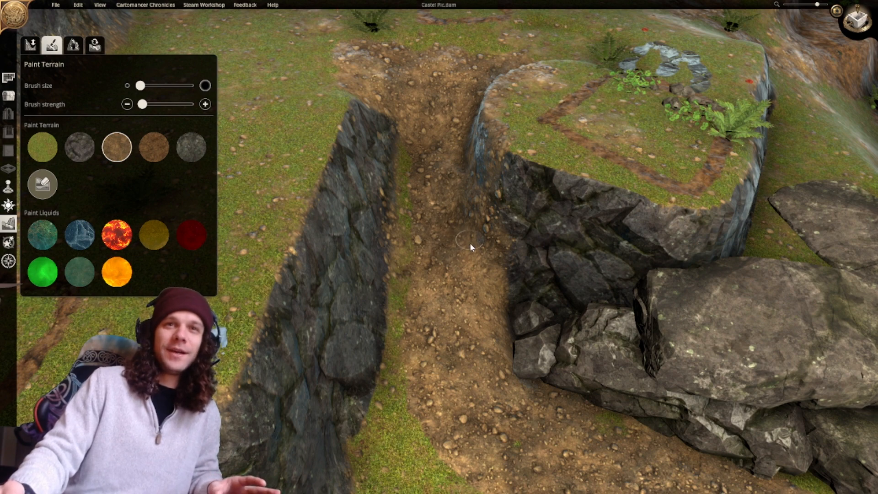
{"action": "middle_click_drag", "start_coordinate": [439, 267], "coordinate": [579, 224]}
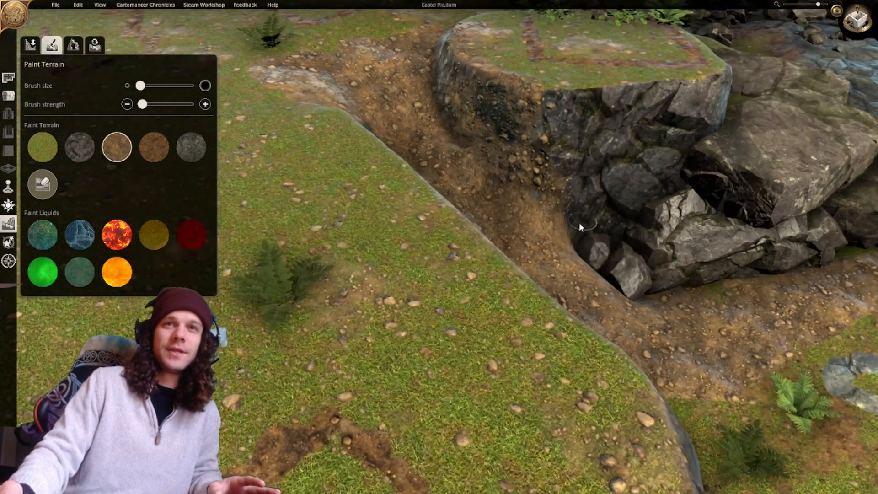
{"action": "scroll", "coordinate": [579, 224], "scroll_direction": "up", "scroll_amount": 2}
{"action": "left_click", "coordinate": [79, 147]}
{"action": "mouse_move", "coordinate": [367, 158]}
{"action": "right_mouse_down"}
{"action": "mouse_move", "coordinate": [506, 158]}
{"action": "mouse_move", "coordinate": [509, 247]}
{"action": "right_mouse_up"}
{"action": "left_click_drag", "start_coordinate": [469, 240], "coordinate": [536, 245]}
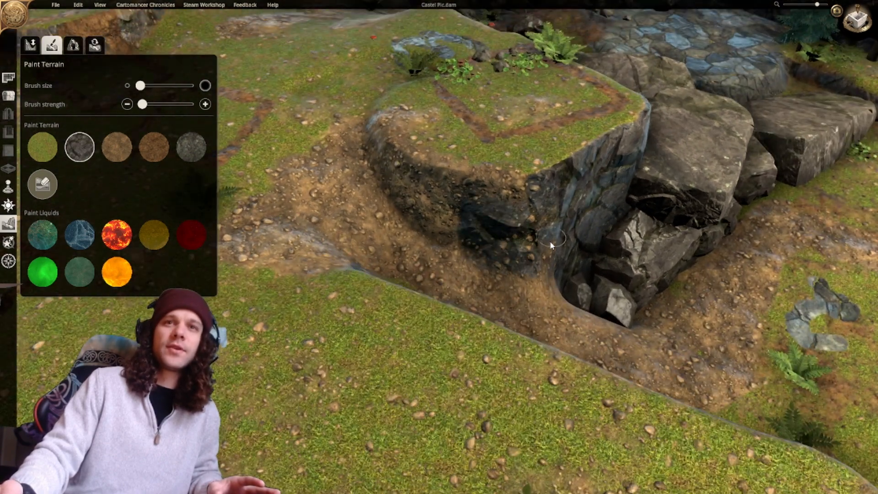
Extend the dark rock paint around the cliff corner near the small rocks and up the rest of the face.
{"action": "middle_click_drag", "start_coordinate": [550, 242], "coordinate": [503, 273]}
{"action": "mouse_move", "coordinate": [552, 285]}
{"action": "left_mouse_down"}
{"action": "mouse_move", "coordinate": [526, 289]}
{"action": "mouse_move", "coordinate": [544, 290]}
{"action": "left_mouse_up"}
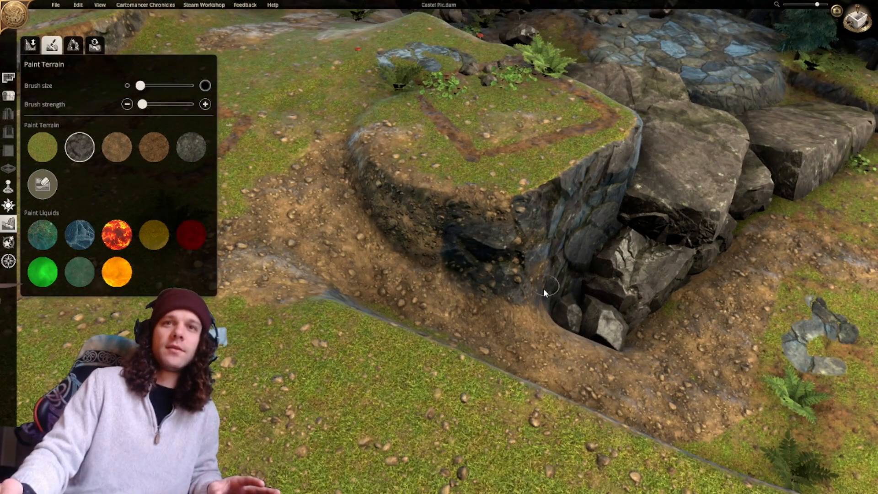
{"action": "mouse_move", "coordinate": [551, 285]}
{"action": "middle_mouse_down"}
{"action": "mouse_move", "coordinate": [431, 304]}
{"action": "mouse_move", "coordinate": [434, 284]}
{"action": "mouse_move", "coordinate": [446, 298]}
{"action": "middle_mouse_up"}
{"action": "mouse_move", "coordinate": [445, 297]}
{"action": "left_mouse_down"}
{"action": "mouse_move", "coordinate": [345, 260]}
{"action": "mouse_move", "coordinate": [302, 183]}
{"action": "mouse_move", "coordinate": [317, 216]}
{"action": "mouse_move", "coordinate": [412, 256]}
{"action": "mouse_move", "coordinate": [469, 244]}
{"action": "mouse_move", "coordinate": [444, 234]}
{"action": "left_mouse_up"}
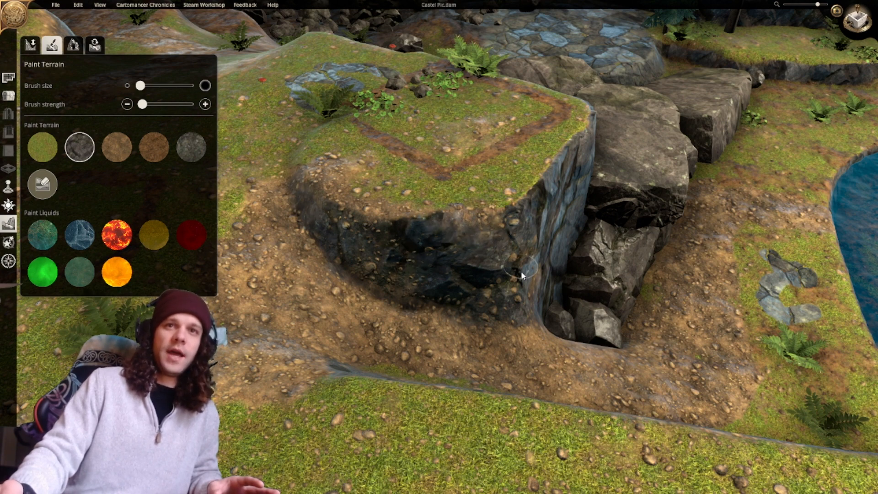
Paint grass over the bare dirt patches along the plateau's upper edge around the rectangular outline.
{"action": "middle_click_drag", "start_coordinate": [331, 192], "coordinate": [371, 270]}
{"action": "right_click_drag", "start_coordinate": [371, 270], "coordinate": [474, 227]}
{"action": "middle_click_drag", "start_coordinate": [474, 227], "coordinate": [444, 229]}
{"action": "right_click_drag", "start_coordinate": [444, 230], "coordinate": [400, 241]}
{"action": "scroll", "coordinate": [399, 242], "scroll_direction": "down", "scroll_amount": 5}
{"action": "middle_click_drag", "start_coordinate": [399, 242], "coordinate": [303, 234]}
{"action": "left_click", "coordinate": [42, 147]}
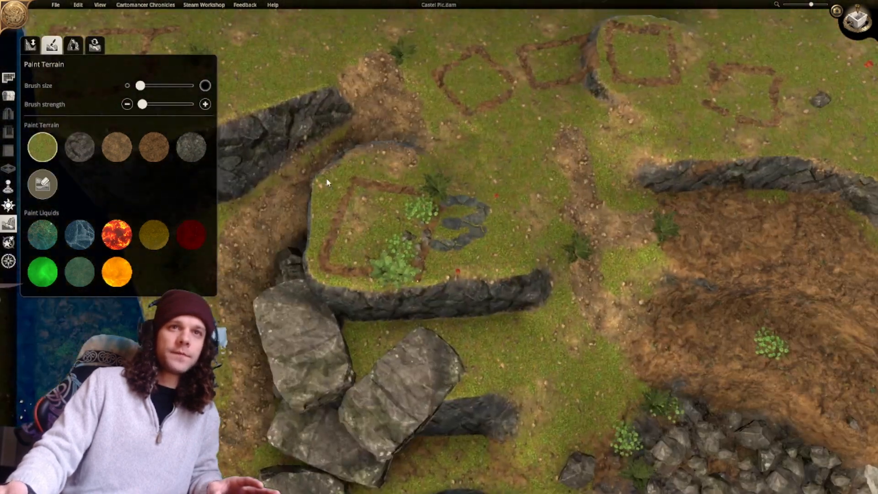
{"action": "scroll", "coordinate": [415, 247], "scroll_direction": "up", "scroll_amount": 2}
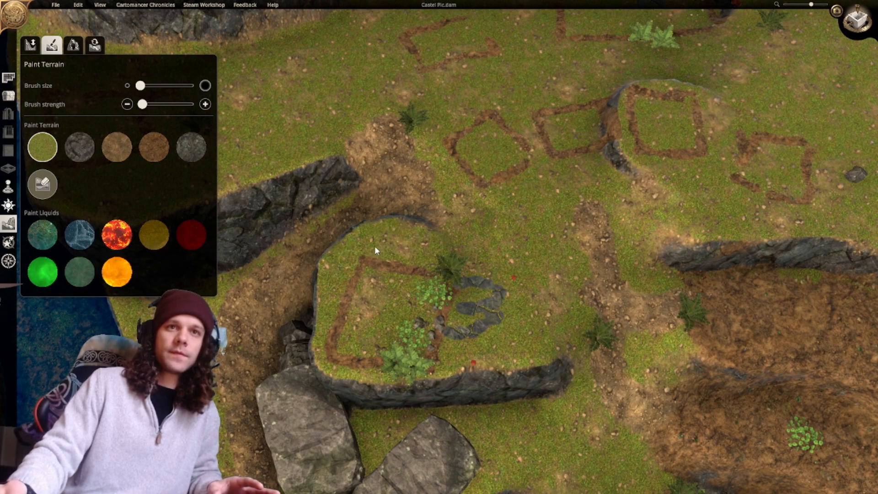
{"action": "middle_click_drag", "start_coordinate": [373, 284], "coordinate": [345, 162]}
{"action": "scroll", "coordinate": [345, 162], "scroll_direction": "up", "scroll_amount": 2}
{"action": "scroll", "coordinate": [345, 161], "scroll_direction": "down", "scroll_amount": 6}
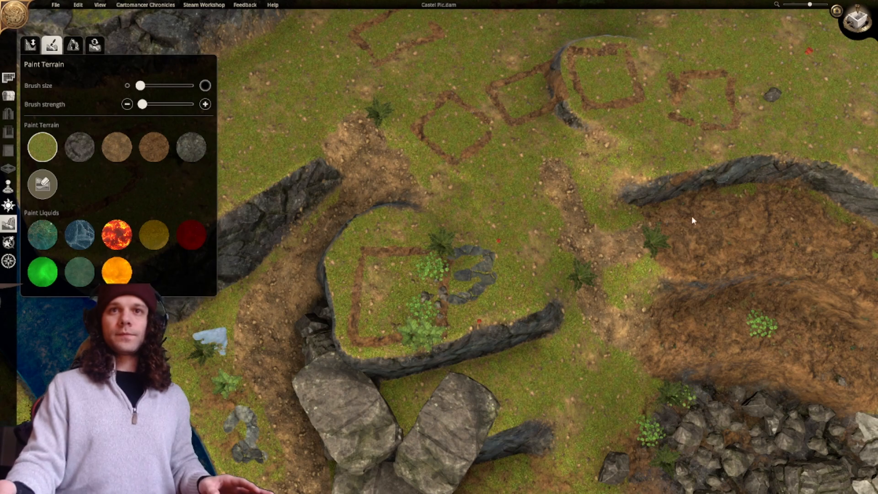
Paint grass along the dirt path's edge at the foot of the boulders and the plateau cliff.
{"action": "right_click_drag", "start_coordinate": [598, 416], "coordinate": [506, 153]}
{"action": "middle_click_drag", "start_coordinate": [505, 153], "coordinate": [575, 132]}
{"action": "scroll", "coordinate": [575, 131], "scroll_direction": "up", "scroll_amount": 3}
{"action": "scroll", "coordinate": [575, 130], "scroll_direction": "down", "scroll_amount": 6}
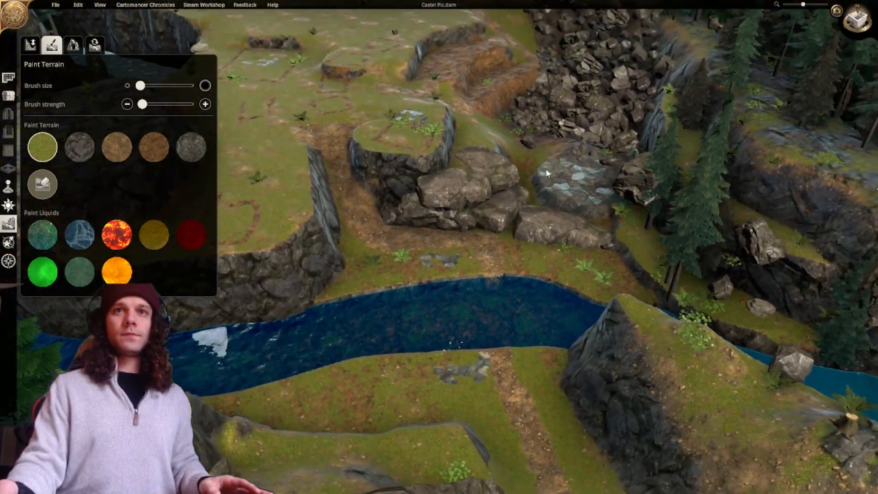
{"action": "mouse_move", "coordinate": [547, 172]}
{"action": "right_mouse_down"}
{"action": "mouse_move", "coordinate": [613, 191]}
{"action": "mouse_move", "coordinate": [389, 167]}
{"action": "mouse_move", "coordinate": [487, 173]}
{"action": "right_mouse_up"}
{"action": "scroll", "coordinate": [405, 199], "scroll_direction": "up", "scroll_amount": 4}
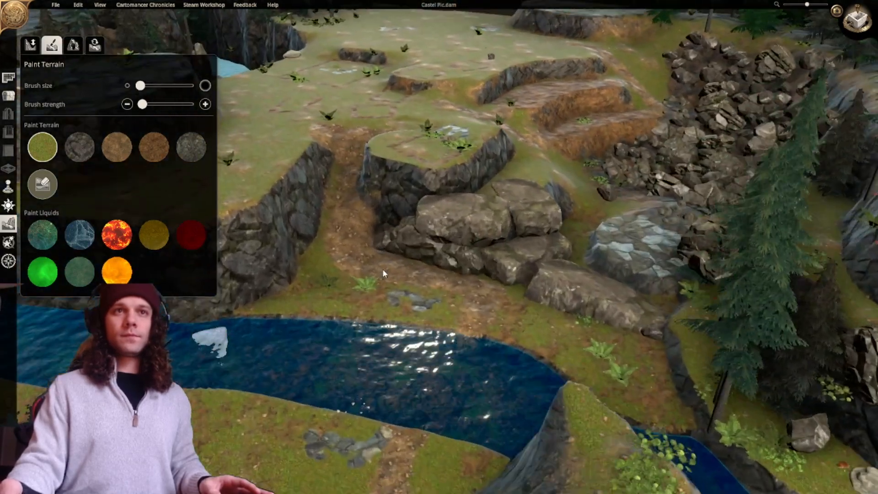
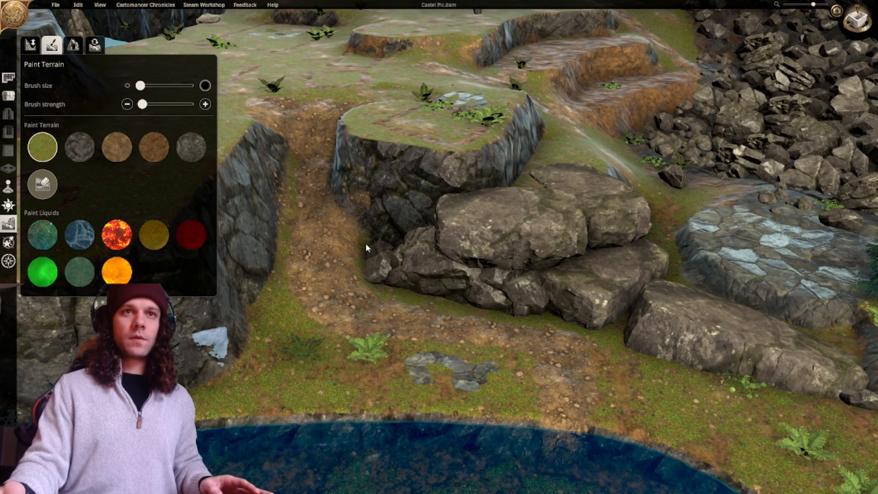
{"action": "right_click_drag", "start_coordinate": [365, 244], "coordinate": [473, 398]}
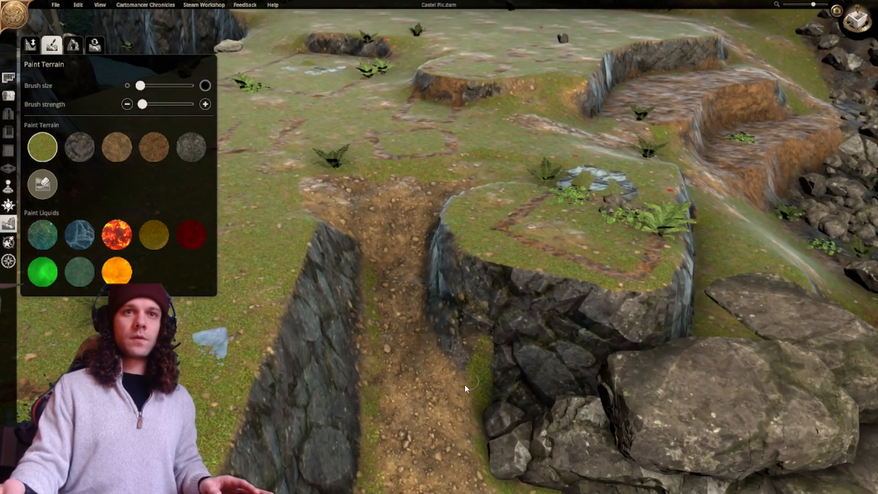
{"action": "middle_click_drag", "start_coordinate": [427, 336], "coordinate": [453, 361]}
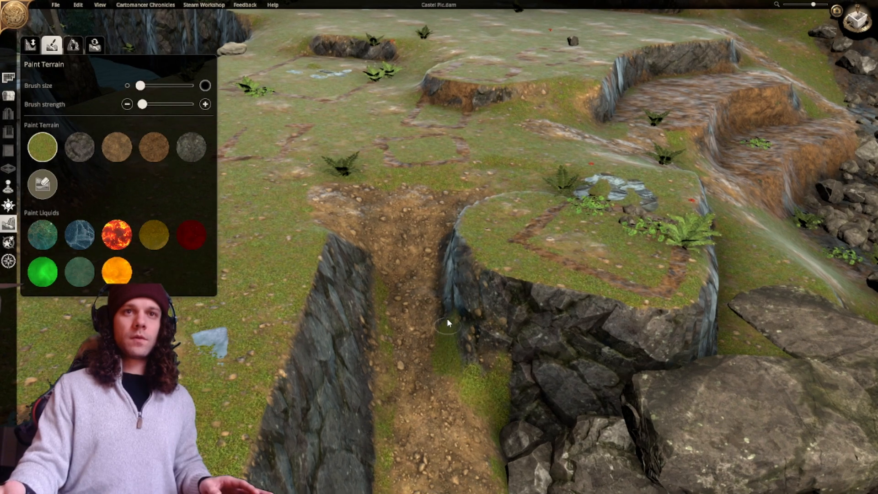
{"action": "middle_click_drag", "start_coordinate": [443, 307], "coordinate": [463, 314]}
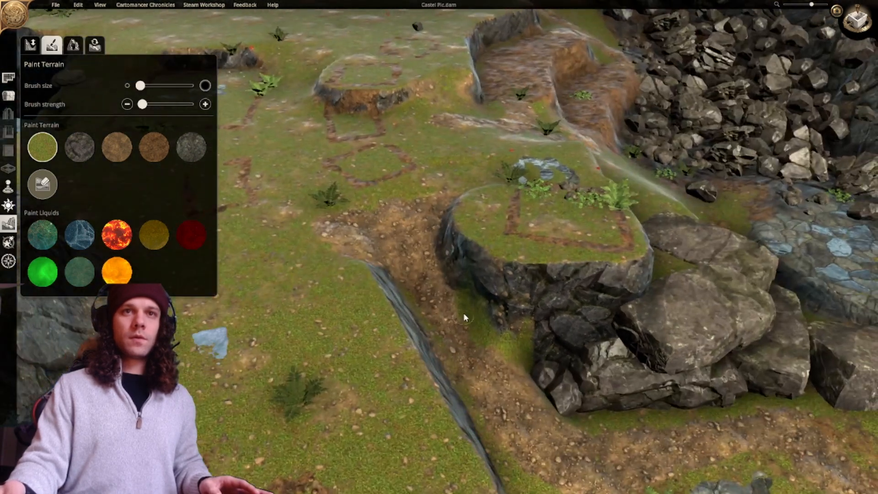
Raise the brush strength to maximum and paint dirt over the path beside the plateau cliff.
{"action": "scroll", "coordinate": [451, 280], "scroll_direction": "up", "scroll_amount": 3}
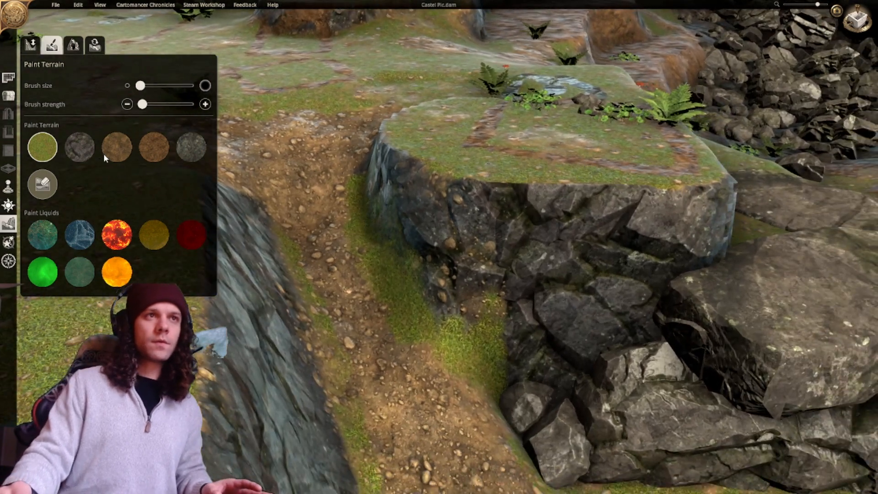
{"action": "left_click", "coordinate": [106, 152]}
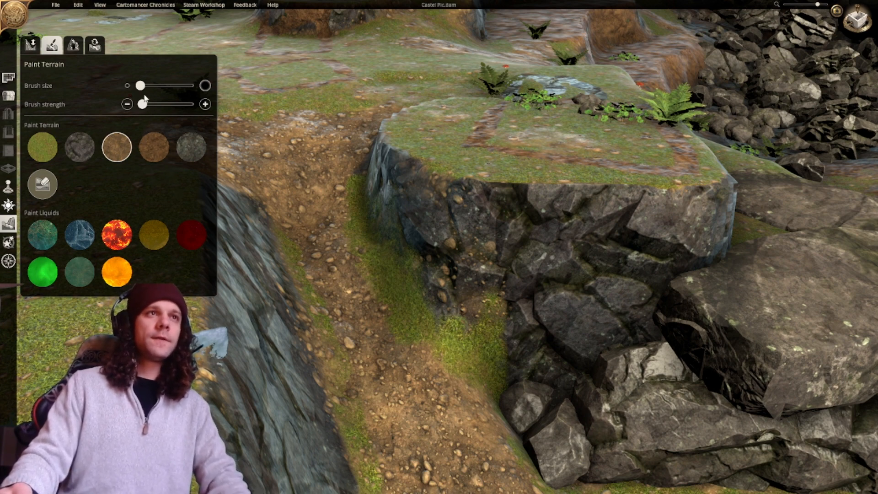
{"action": "left_click_drag", "start_coordinate": [143, 104], "coordinate": [165, 104]}
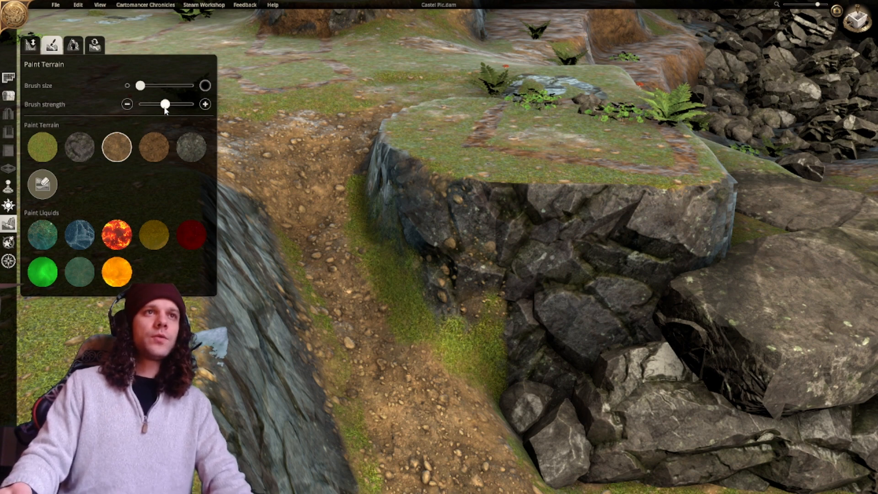
{"action": "left_click_drag", "start_coordinate": [165, 104], "coordinate": [192, 105]}
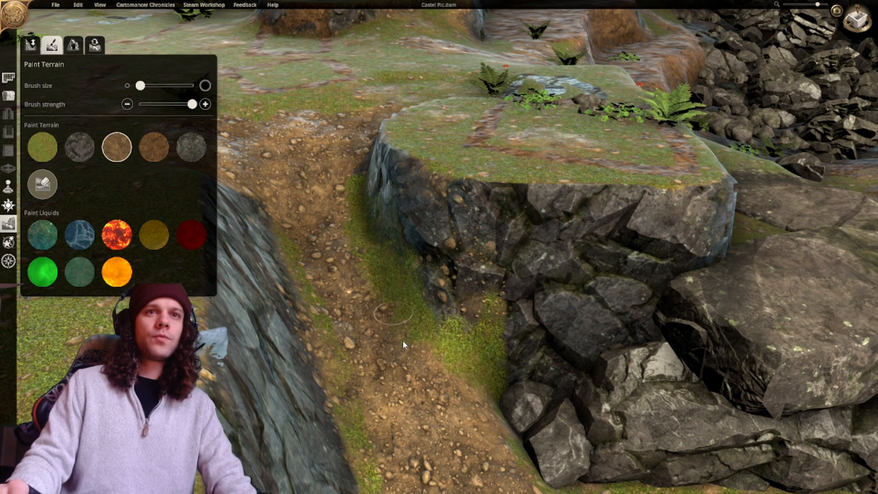
{"action": "left_click", "coordinate": [46, 185]}
{"action": "mouse_move", "coordinate": [409, 346]}
{"action": "left_mouse_down"}
{"action": "mouse_move", "coordinate": [384, 321]}
{"action": "mouse_move", "coordinate": [341, 234]}
{"action": "mouse_move", "coordinate": [340, 192]}
{"action": "left_mouse_up"}
{"action": "left_click", "coordinate": [116, 147]}
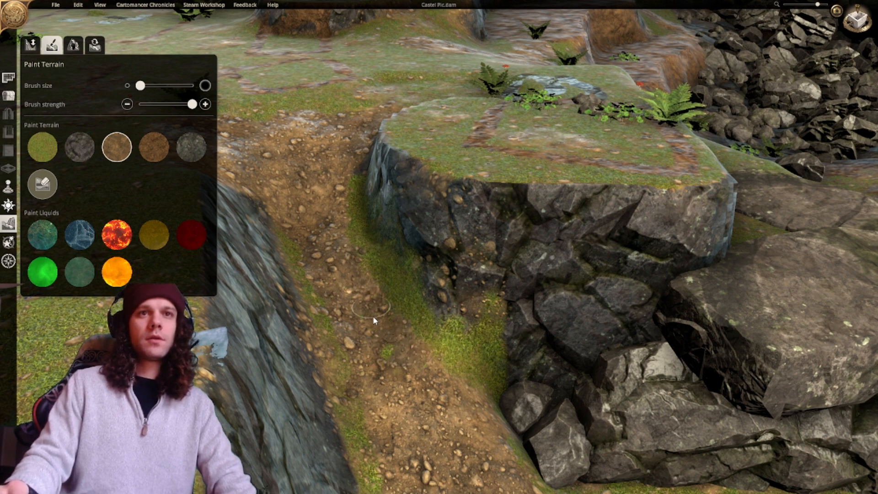
{"action": "mouse_move", "coordinate": [400, 367]}
{"action": "right_mouse_down"}
{"action": "mouse_move", "coordinate": [350, 274]}
{"action": "mouse_move", "coordinate": [358, 338]}
{"action": "mouse_move", "coordinate": [332, 342]}
{"action": "right_mouse_up"}
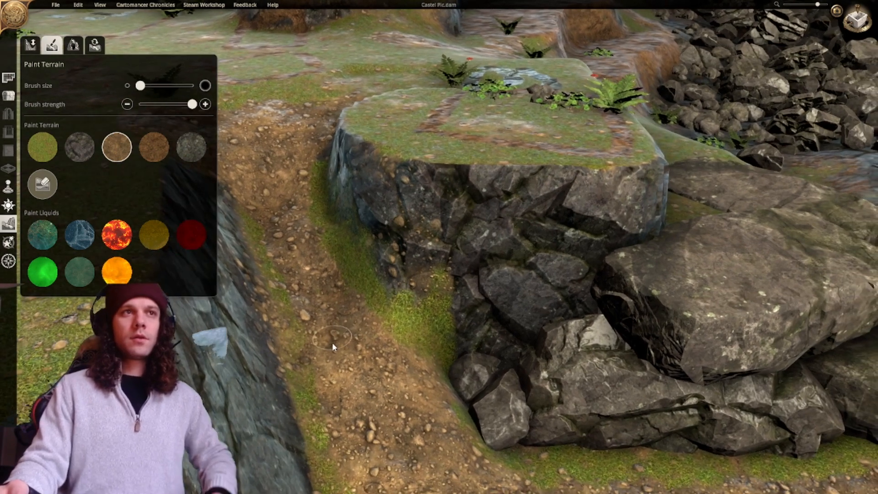
Paint dark grey rock over the grass at the base of the plateau's path-side cliff face.
{"action": "left_click", "coordinate": [87, 149]}
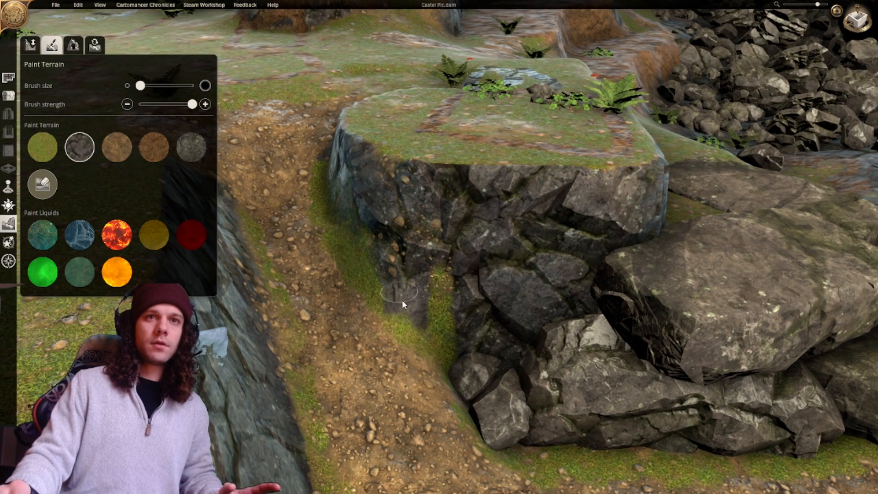
{"action": "right_click_drag", "start_coordinate": [437, 312], "coordinate": [457, 343]}
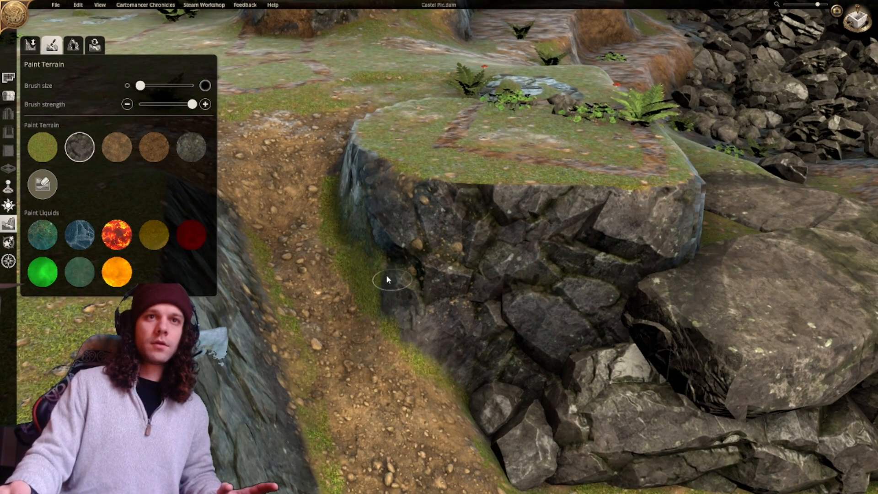
{"action": "scroll", "coordinate": [366, 246], "scroll_direction": "up", "scroll_amount": 2}
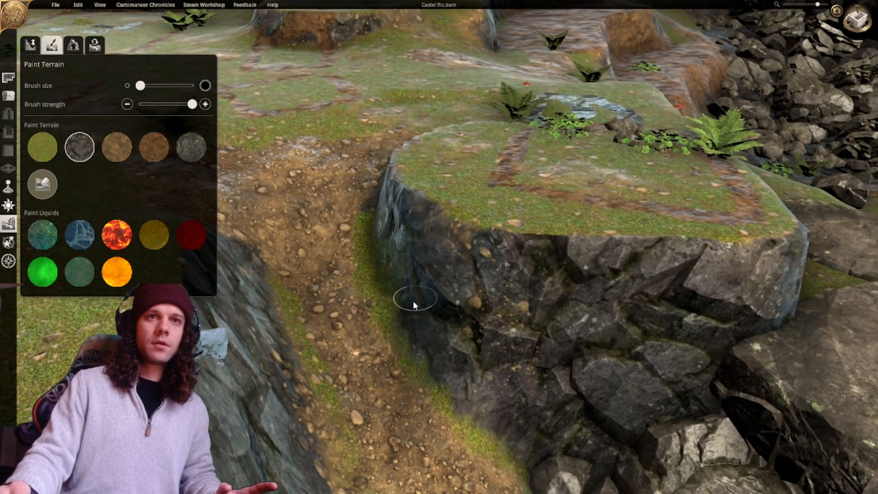
{"action": "scroll", "coordinate": [399, 260], "scroll_direction": "down", "scroll_amount": 2}
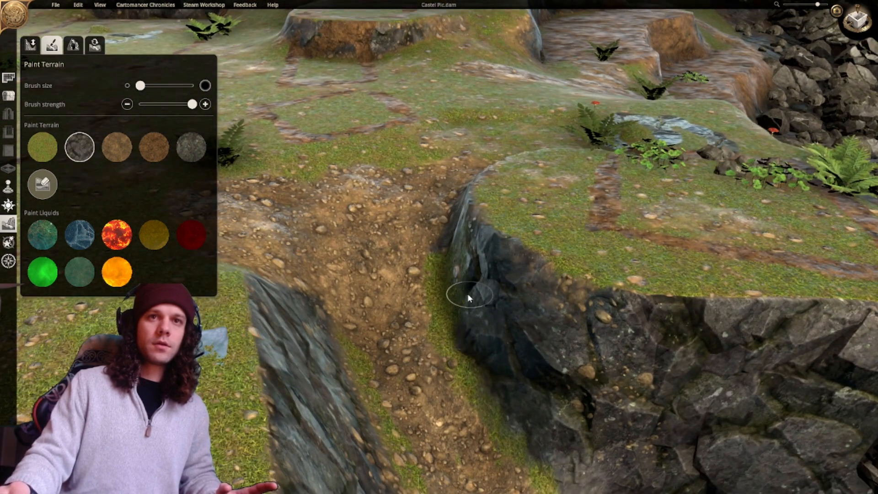
{"action": "scroll", "coordinate": [461, 274], "scroll_direction": "up", "scroll_amount": 2}
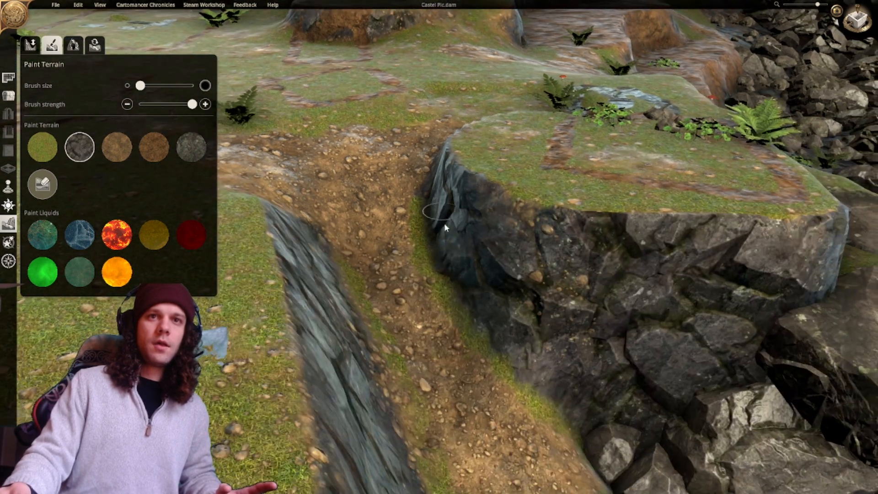
Paint dark grey rock along the cliff face on the opposite side of the dirt path, up to its upper end.
{"action": "mouse_move", "coordinate": [461, 277]}
{"action": "middle_mouse_down"}
{"action": "mouse_move", "coordinate": [357, 309]}
{"action": "mouse_move", "coordinate": [543, 260]}
{"action": "mouse_move", "coordinate": [491, 299]}
{"action": "mouse_move", "coordinate": [441, 226]}
{"action": "mouse_move", "coordinate": [514, 225]}
{"action": "mouse_move", "coordinate": [419, 182]}
{"action": "middle_mouse_up"}
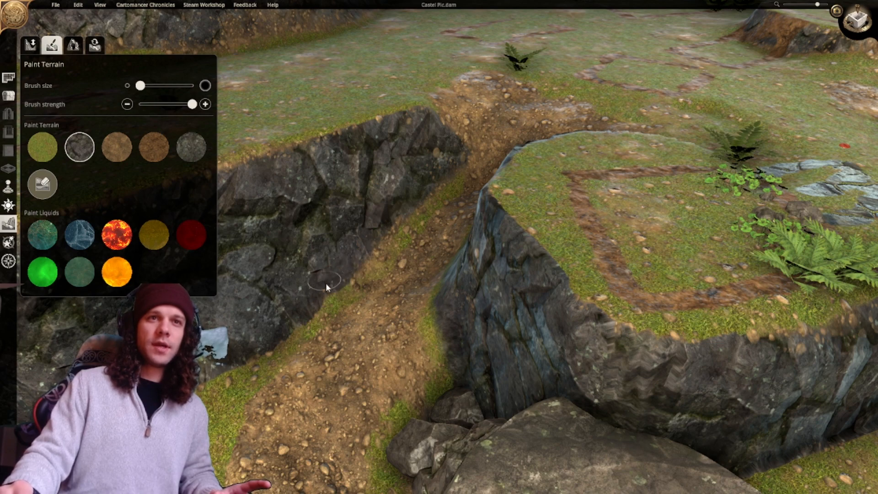
{"action": "right_click_drag", "start_coordinate": [314, 289], "coordinate": [343, 322]}
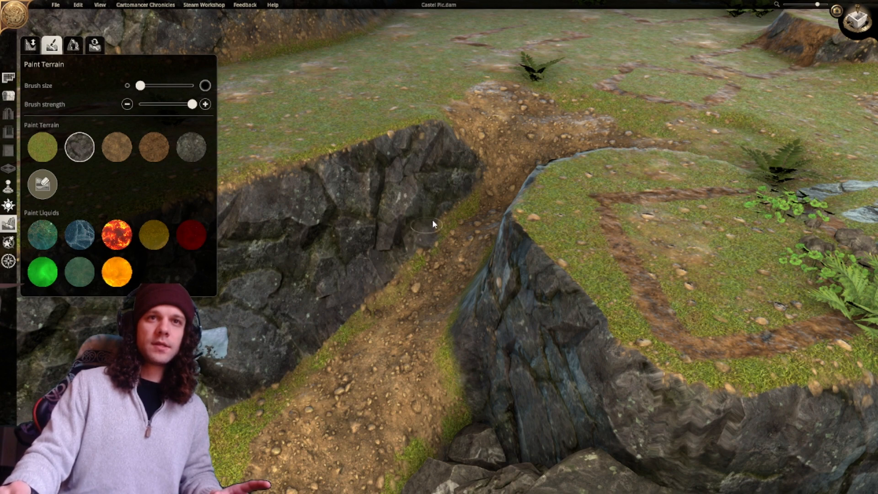
{"action": "right_click_drag", "start_coordinate": [474, 187], "coordinate": [438, 278]}
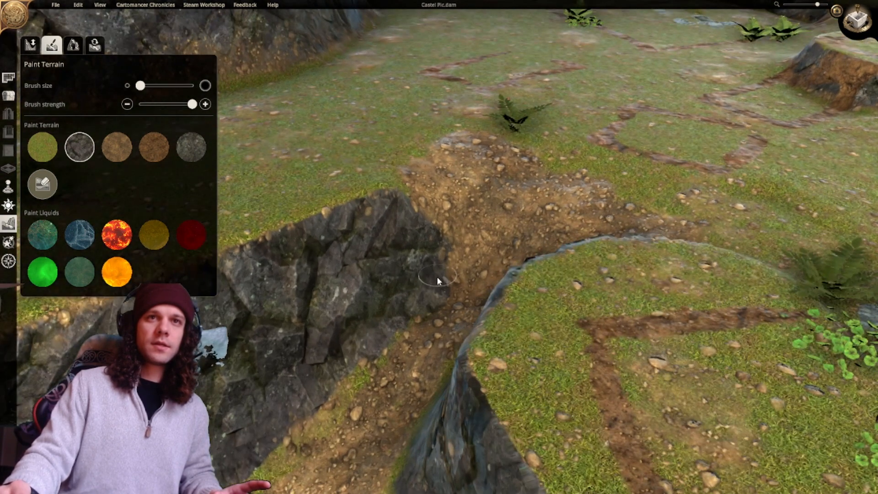
{"action": "mouse_move", "coordinate": [397, 210]}
{"action": "right_mouse_down"}
{"action": "mouse_move", "coordinate": [457, 180]}
{"action": "mouse_move", "coordinate": [621, 209]}
{"action": "mouse_move", "coordinate": [448, 254]}
{"action": "mouse_move", "coordinate": [429, 315]}
{"action": "right_mouse_up"}
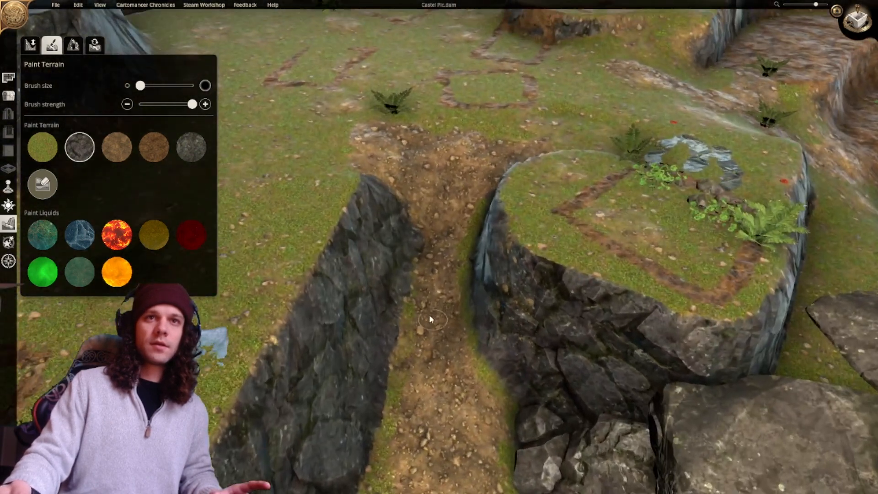
Paint a grass strip along the foot of the opposite cliff and touch up the path's edge with dirt.
{"action": "left_click", "coordinate": [42, 147]}
{"action": "left_click_drag", "start_coordinate": [418, 235], "coordinate": [410, 291]}
{"action": "left_click", "coordinate": [117, 147]}
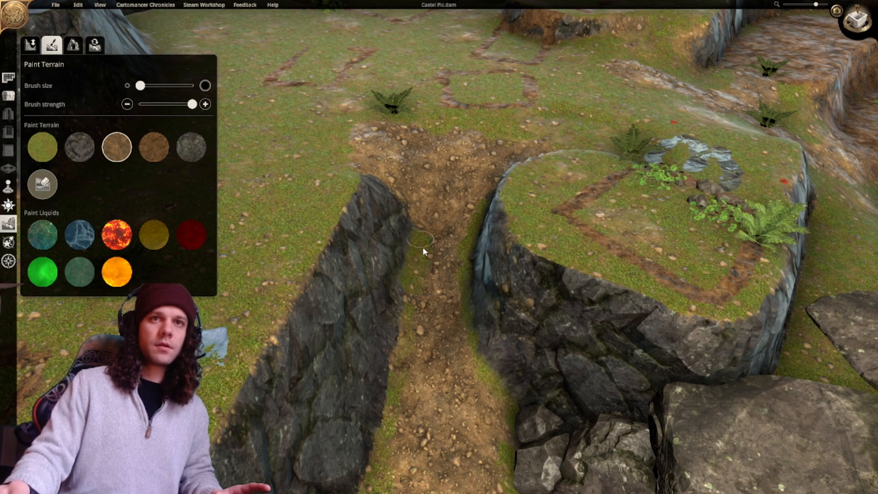
{"action": "scroll", "coordinate": [423, 247], "scroll_direction": "down", "scroll_amount": 5}
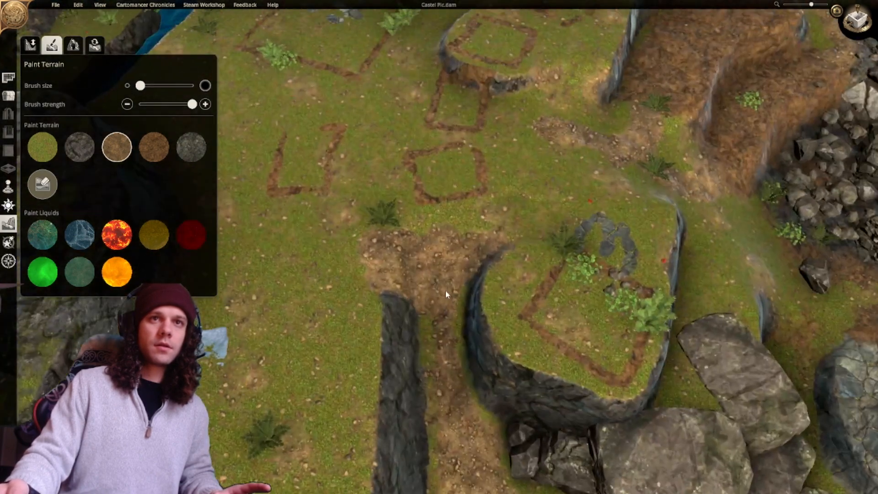
Lower the brush strength and blend grass into the edges of the dirt patch at the path's upper end.
{"action": "scroll", "coordinate": [447, 294], "scroll_direction": "up", "scroll_amount": 5}
{"action": "left_click", "coordinate": [42, 147]}
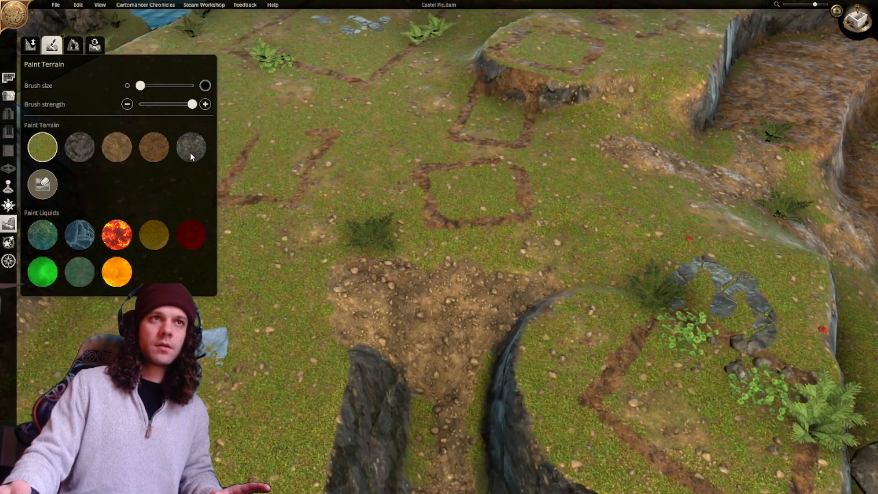
{"action": "left_click", "coordinate": [143, 104]}
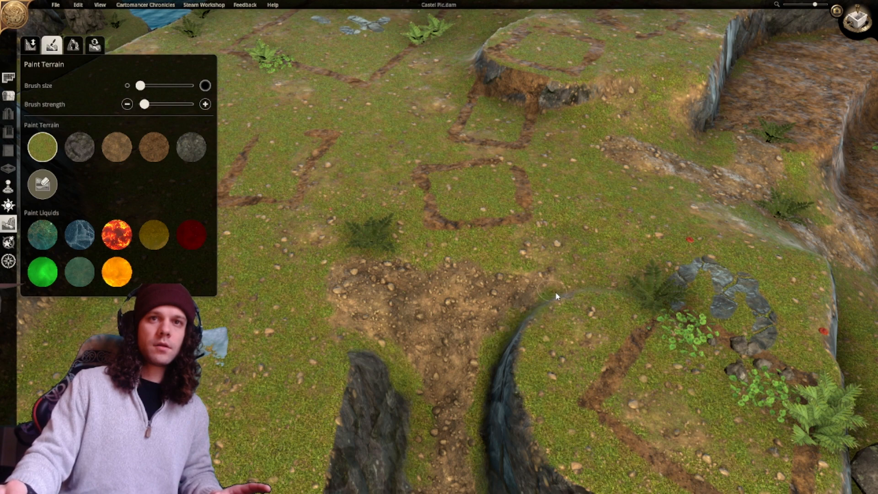
{"action": "right_click_drag", "start_coordinate": [539, 308], "coordinate": [540, 247]}
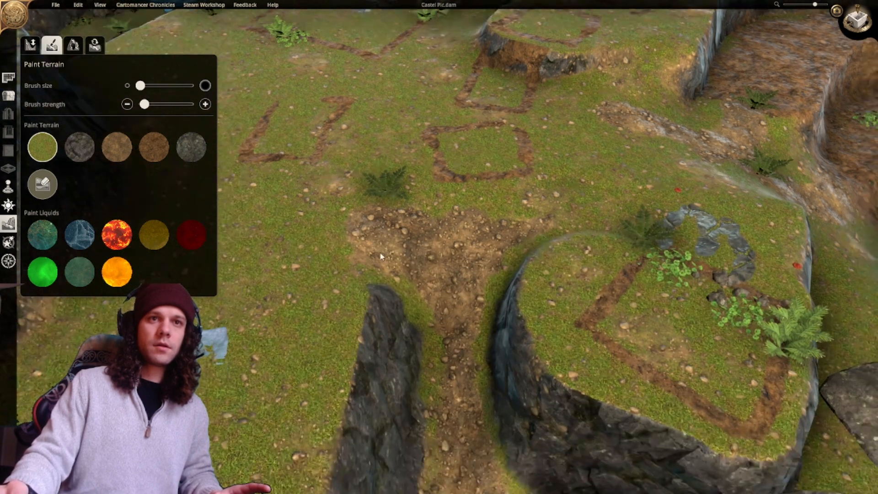
Paint full-strength dark rock on the opposite cliff's top edge and the plateau's rear rim, trimming the rim's tip with grass.
{"action": "left_click", "coordinate": [80, 147]}
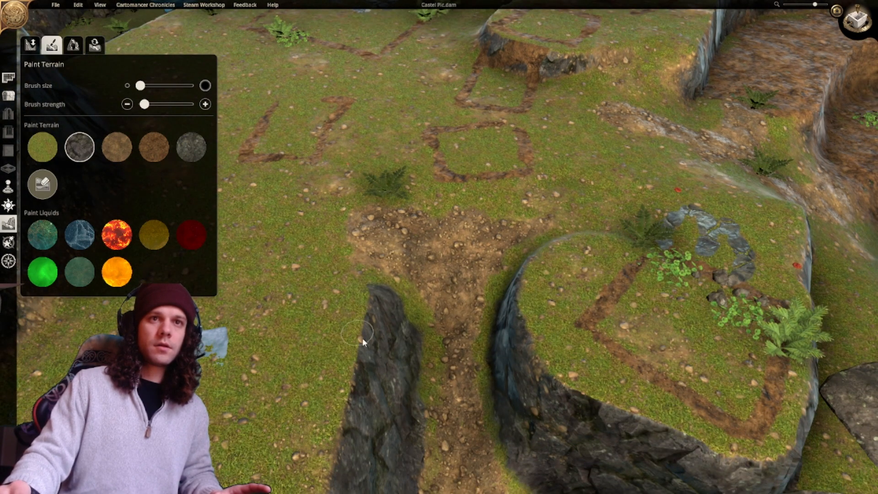
{"action": "left_click", "coordinate": [192, 104]}
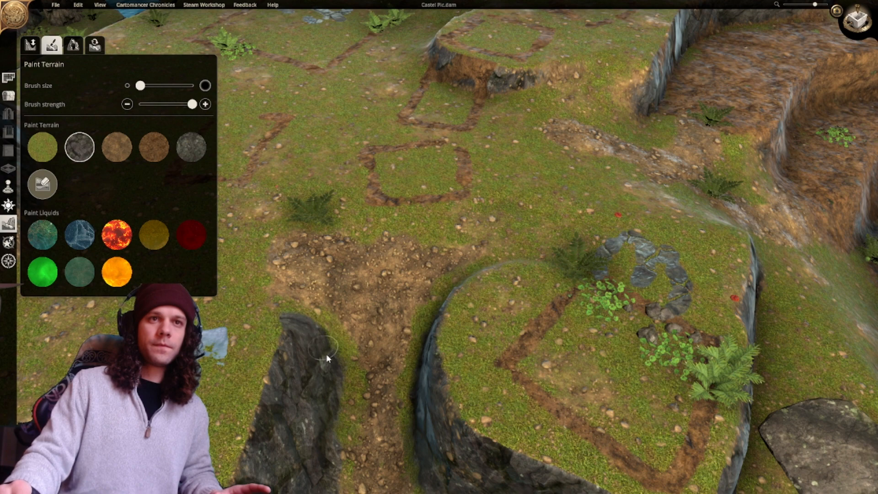
{"action": "middle_click_drag", "start_coordinate": [294, 325], "coordinate": [584, 282]}
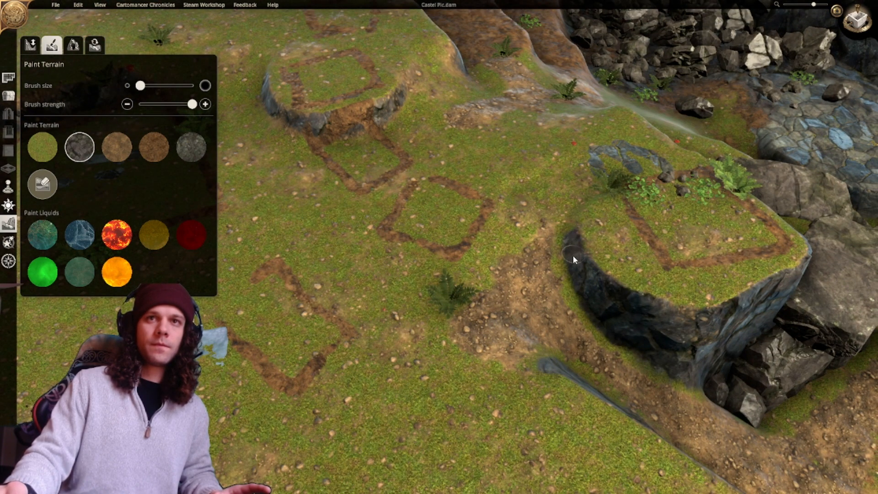
{"action": "mouse_move", "coordinate": [573, 256]}
{"action": "right_mouse_down"}
{"action": "mouse_move", "coordinate": [508, 221]}
{"action": "mouse_move", "coordinate": [541, 239]}
{"action": "mouse_move", "coordinate": [433, 289]}
{"action": "mouse_move", "coordinate": [503, 289]}
{"action": "right_mouse_up"}
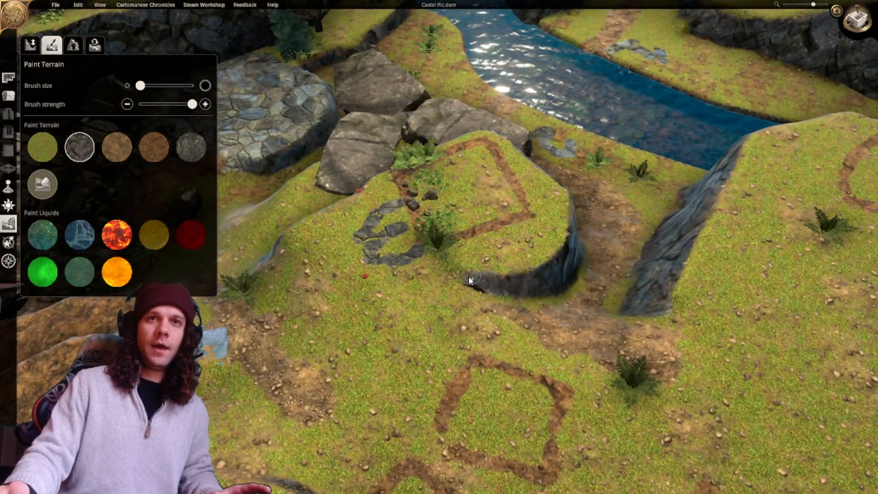
{"action": "left_click_drag", "start_coordinate": [475, 279], "coordinate": [454, 273]}
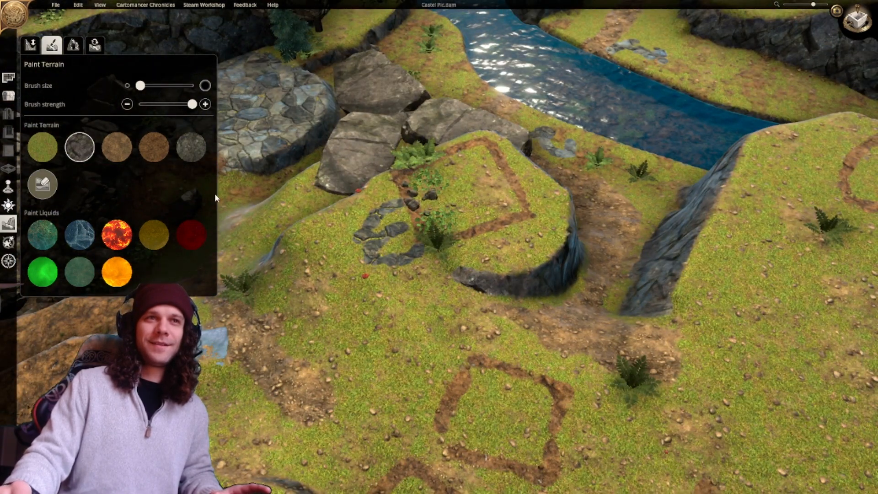
{"action": "left_click", "coordinate": [42, 147]}
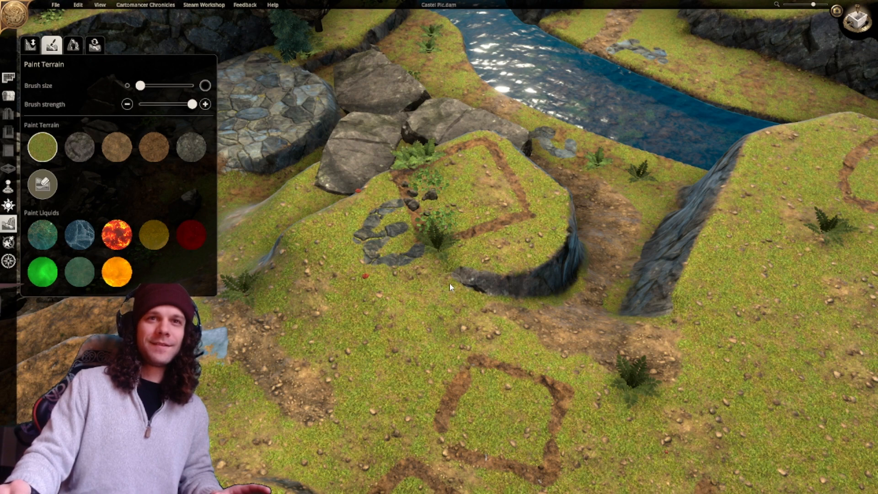
{"action": "left_click_drag", "start_coordinate": [450, 278], "coordinate": [470, 259]}
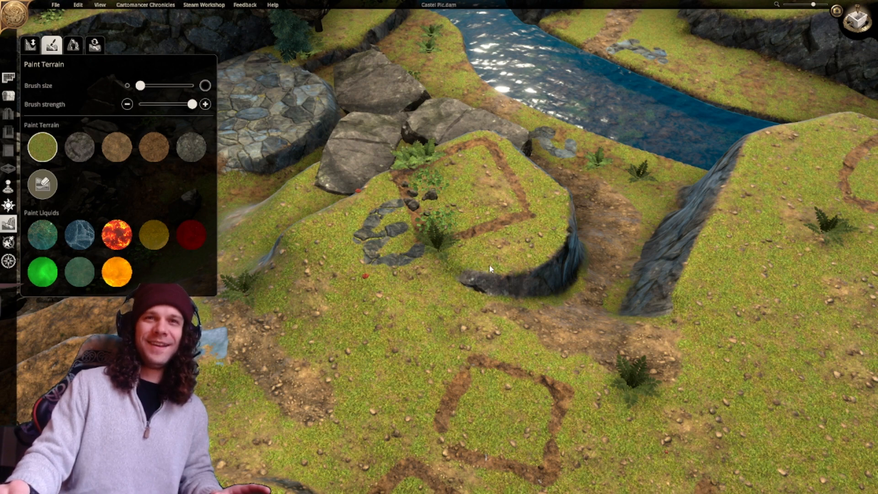
Inspect the painted path, plateau cliff and boulders from the river side at several distances.
{"action": "scroll", "coordinate": [274, 260], "scroll_direction": "up", "scroll_amount": 1}
{"action": "middle_click_drag", "start_coordinate": [473, 293], "coordinate": [445, 235]}
{"action": "scroll", "coordinate": [401, 200], "scroll_direction": "up", "scroll_amount": 3}
{"action": "scroll", "coordinate": [562, 263], "scroll_direction": "down", "scroll_amount": 4}
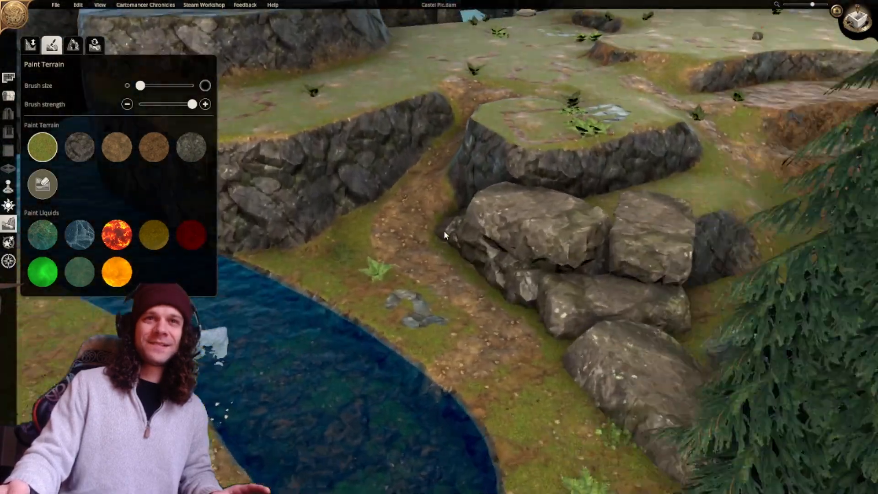
{"action": "scroll", "coordinate": [434, 306], "scroll_direction": "up", "scroll_amount": 3}
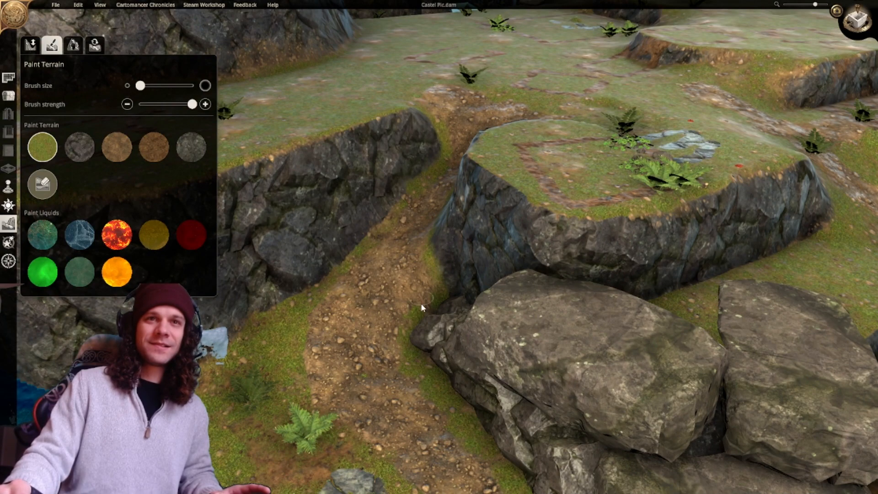
{"action": "middle_click_drag", "start_coordinate": [420, 312], "coordinate": [479, 244]}
{"action": "scroll", "coordinate": [526, 242], "scroll_direction": "up", "scroll_amount": 3}
{"action": "scroll", "coordinate": [474, 248], "scroll_direction": "down", "scroll_amount": 5}
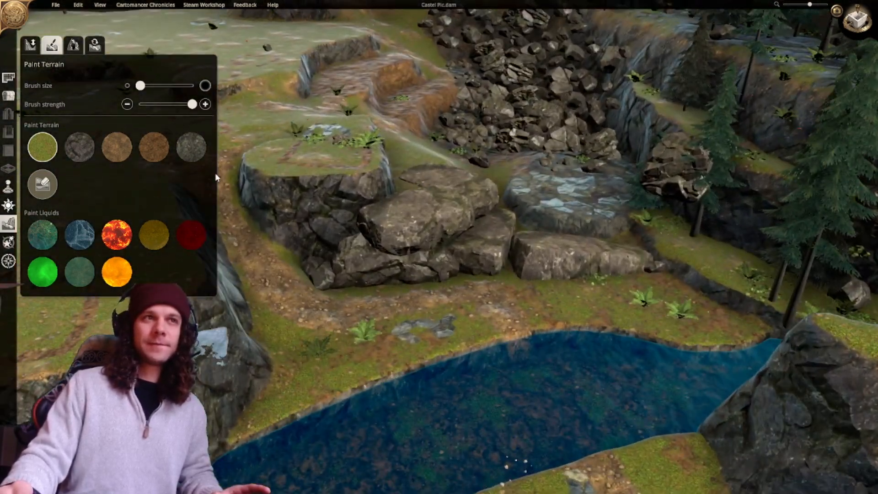
Place a large rock on the riverbank beside the dirt path, over the stone patch near the fern.
{"action": "left_click", "coordinate": [8, 95]}
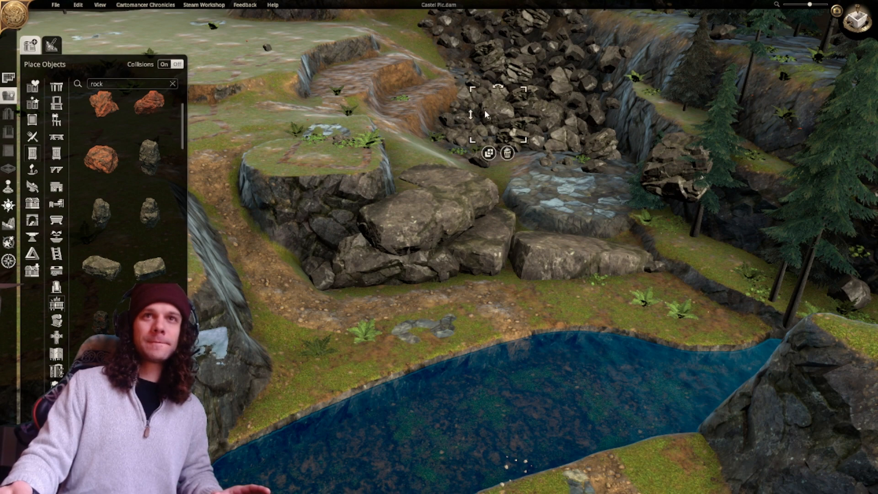
{"action": "left_click", "coordinate": [323, 364]}
{"action": "left_click_drag", "start_coordinate": [329, 368], "coordinate": [444, 337]}
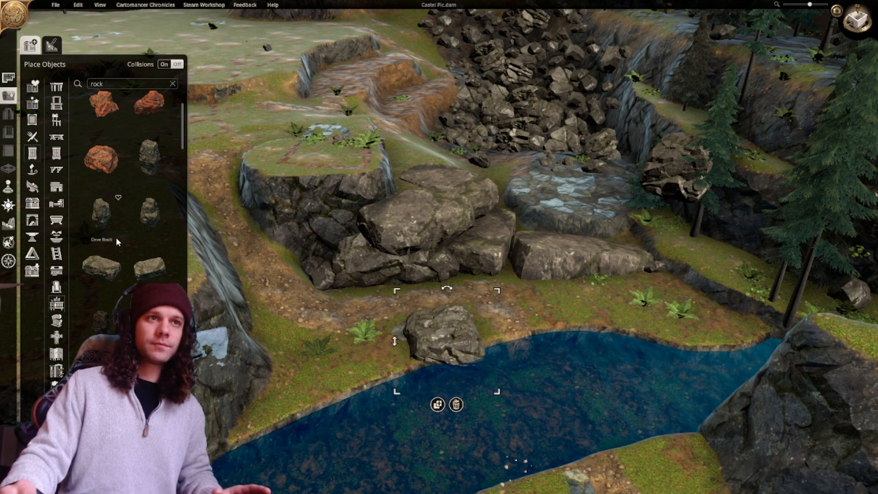
Place a second, lighter rock at the water's edge against the foot of the cliff across the path from the boulders.
{"action": "right_click_drag", "start_coordinate": [595, 155], "coordinate": [604, 242]}
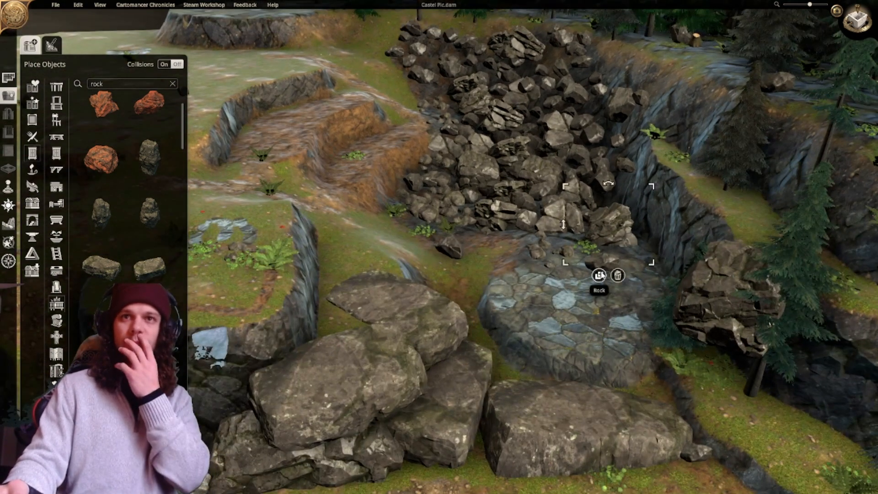
{"action": "scroll", "coordinate": [483, 348], "scroll_direction": "down", "scroll_amount": 3}
{"action": "left_click_drag", "start_coordinate": [439, 349], "coordinate": [370, 373]}
{"action": "middle_click_drag", "start_coordinate": [369, 373], "coordinate": [257, 353]}
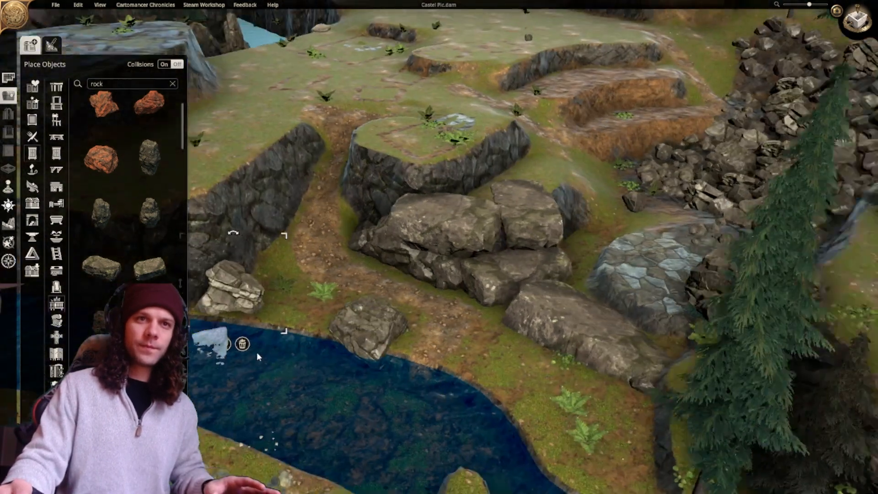
{"action": "right_click_drag", "start_coordinate": [256, 353], "coordinate": [411, 365]}
{"action": "mouse_move", "coordinate": [335, 333]}
{"action": "left_mouse_down"}
{"action": "mouse_move", "coordinate": [338, 353]}
{"action": "mouse_move", "coordinate": [354, 347]}
{"action": "mouse_move", "coordinate": [332, 332]}
{"action": "left_mouse_up"}
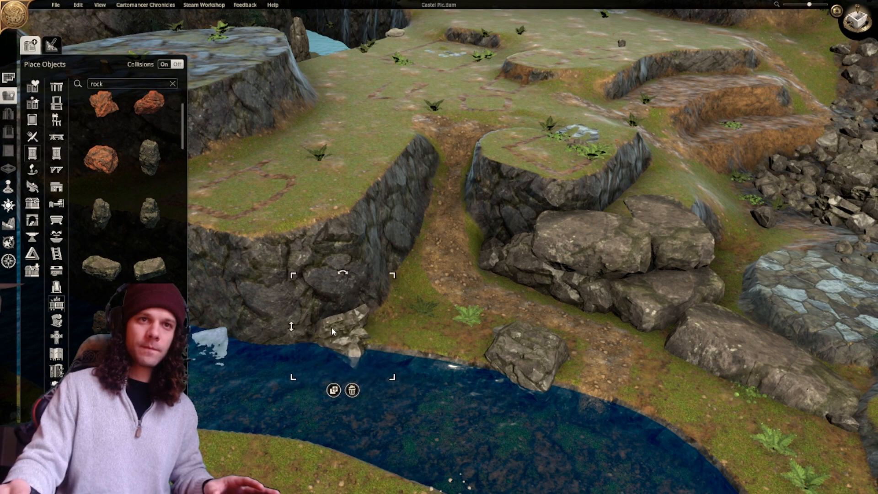
Duplicate the light rock at the cliff's foot and enlarge the copy on the bank between the two existing riverside rocks.
{"action": "left_click", "coordinate": [333, 389]}
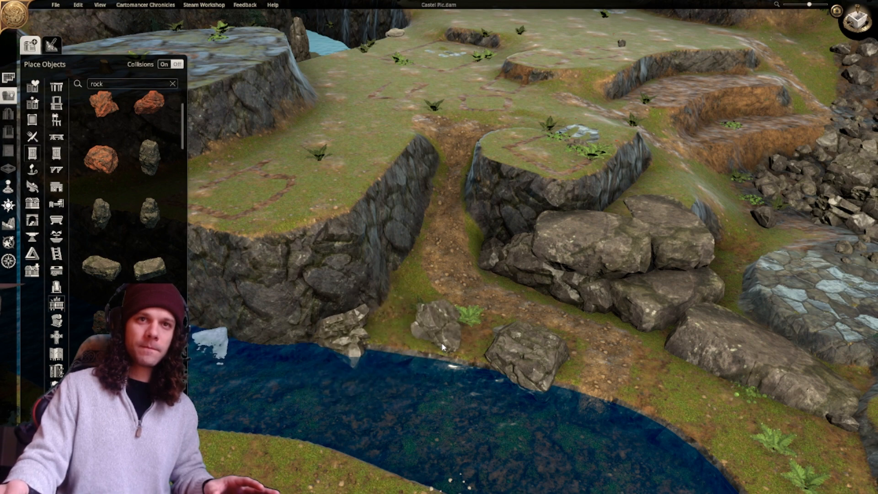
{"action": "left_click", "coordinate": [438, 343]}
{"action": "left_click_drag", "start_coordinate": [490, 278], "coordinate": [514, 252]}
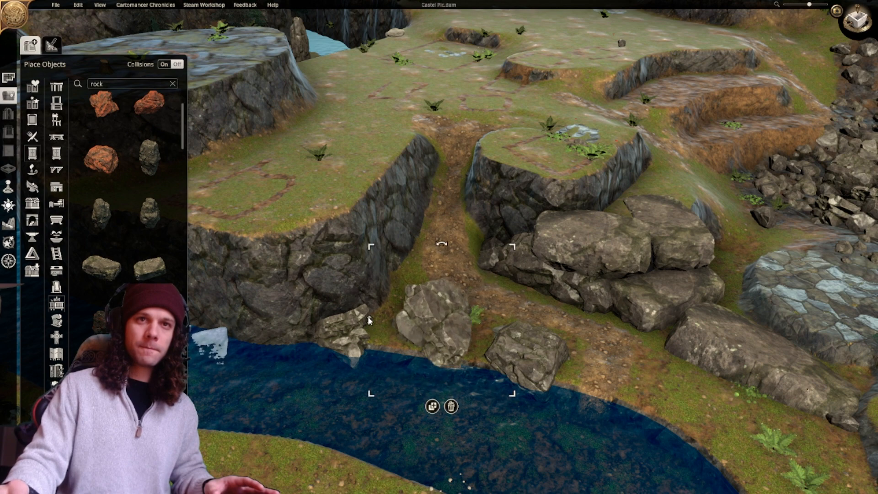
Adjust the enlarged rock's height and position so it sits at the water's edge beside the cliff-foot rock.
{"action": "left_click_drag", "start_coordinate": [368, 317], "coordinate": [366, 295]}
{"action": "left_click_drag", "start_coordinate": [444, 319], "coordinate": [441, 338]}
{"action": "left_click_drag", "start_coordinate": [386, 324], "coordinate": [379, 361]}
{"action": "left_click_drag", "start_coordinate": [426, 347], "coordinate": [417, 337]}
{"action": "middle_click_drag", "start_coordinate": [417, 337], "coordinate": [462, 376]}
{"action": "left_click", "coordinate": [404, 341]}
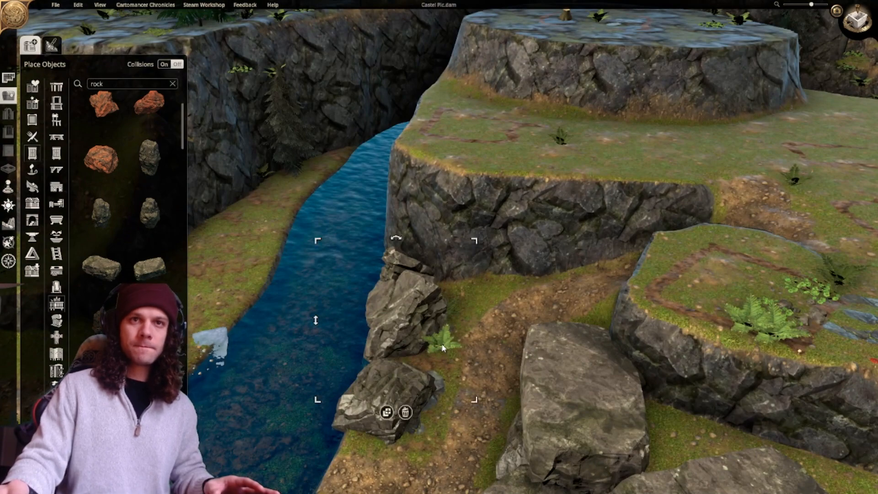
{"action": "left_click_drag", "start_coordinate": [443, 348], "coordinate": [446, 362]}
{"action": "middle_click_drag", "start_coordinate": [449, 387], "coordinate": [692, 156]}
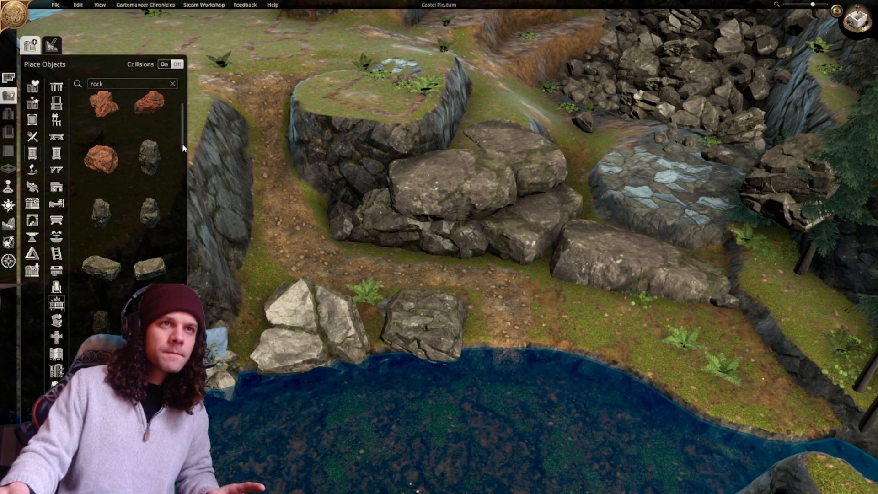
Place a small dark rounded rock on the bank between the cliff-foot rock and the large pale rock.
{"action": "left_click_drag", "start_coordinate": [183, 151], "coordinate": [188, 288]}
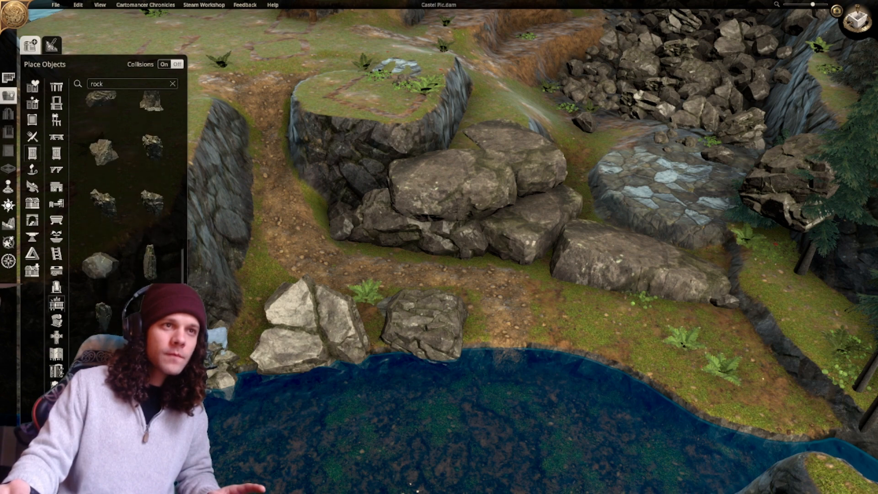
{"action": "left_click", "coordinate": [101, 262]}
{"action": "middle_click_drag", "start_coordinate": [364, 364], "coordinate": [389, 393]}
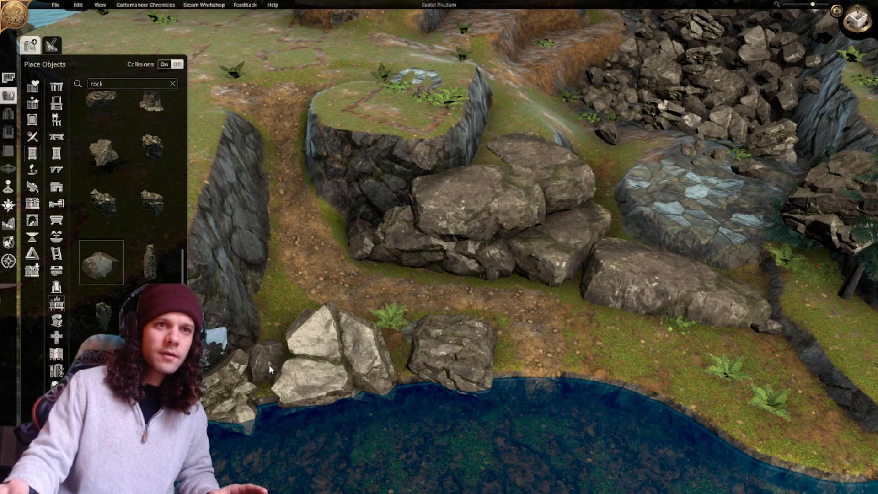
{"action": "left_click", "coordinate": [269, 367]}
{"action": "right_click_drag", "start_coordinate": [268, 367], "coordinate": [311, 388]}
{"action": "scroll", "coordinate": [311, 387], "scroll_direction": "up", "scroll_amount": 2}
{"action": "key", "text": "a"}
{"action": "key", "text": "s"}
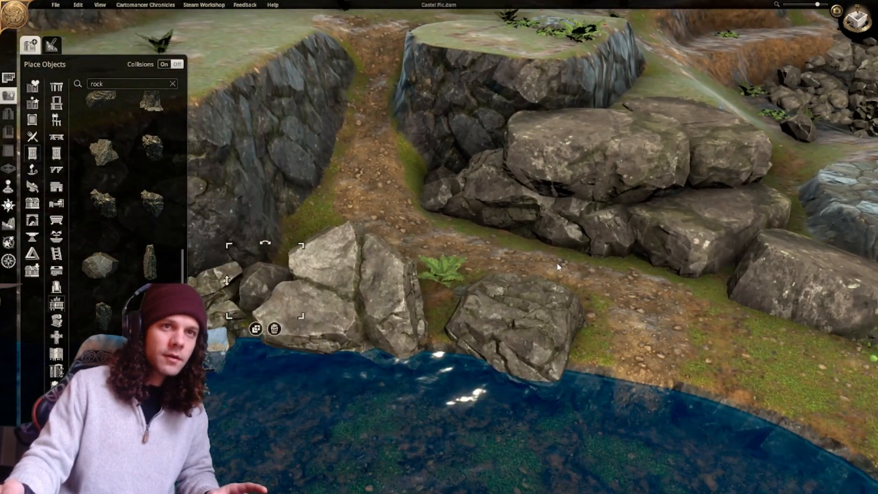
{"action": "scroll", "coordinate": [316, 347], "scroll_direction": "up", "scroll_amount": 2}
{"action": "key", "text": "e"}
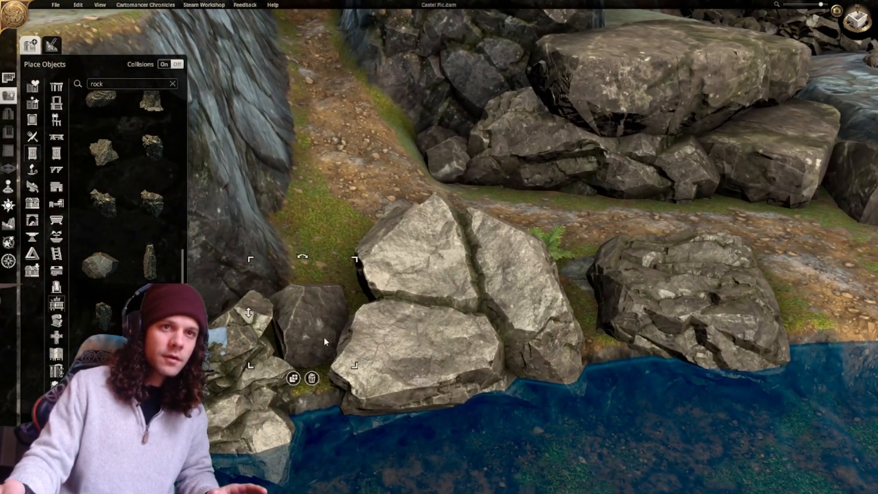
{"action": "left_click_drag", "start_coordinate": [325, 339], "coordinate": [305, 340]}
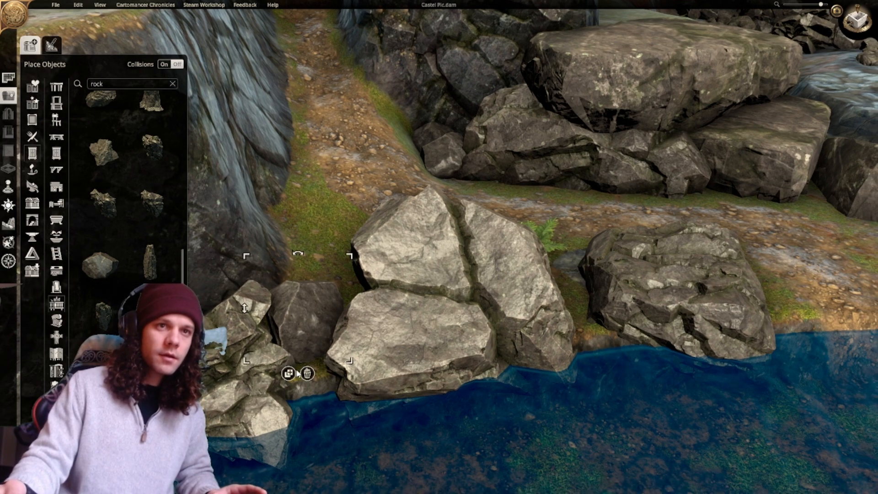
Duplicate the small dark rock and place the copy, rotated, beside the fern between the large pale rock and the path-side rock.
{"action": "left_click", "coordinate": [291, 385]}
{"action": "scroll", "coordinate": [319, 407], "scroll_direction": "down", "scroll_amount": 4, "text": "shift"}
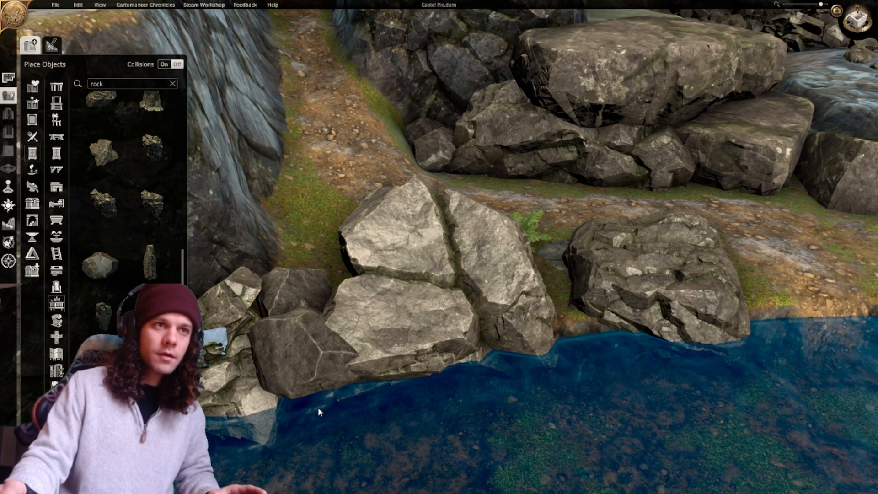
{"action": "key", "text": "d"}
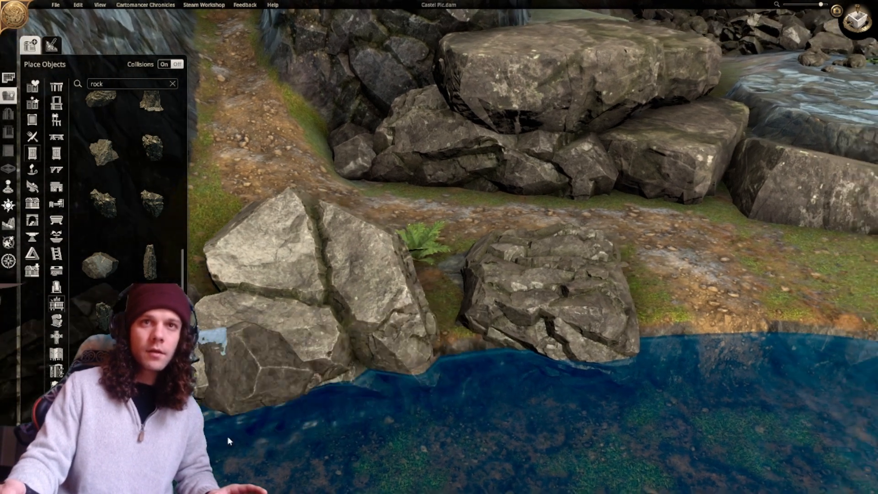
{"action": "key", "text": "d"}
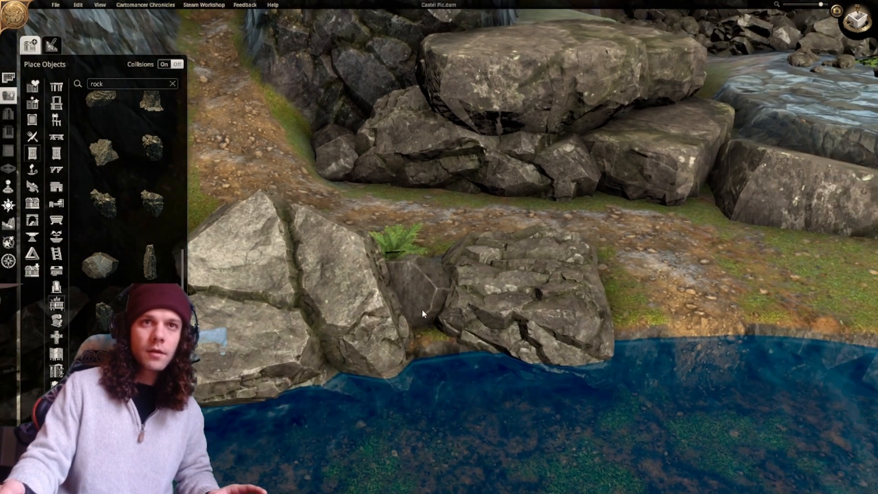
{"action": "key", "text": "w"}
{"action": "scroll", "coordinate": [398, 301], "scroll_direction": "down", "scroll_amount": 4, "text": "shift"}
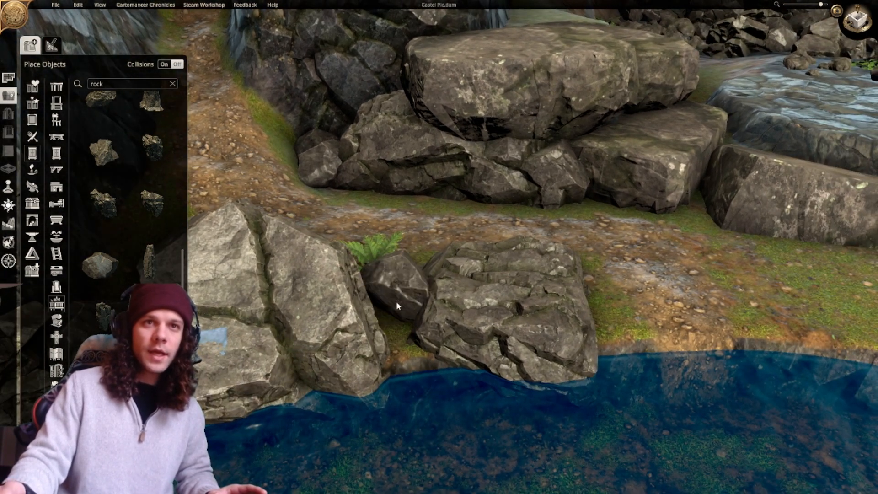
{"action": "scroll", "coordinate": [396, 302], "scroll_direction": "down", "scroll_amount": 3, "text": "shift"}
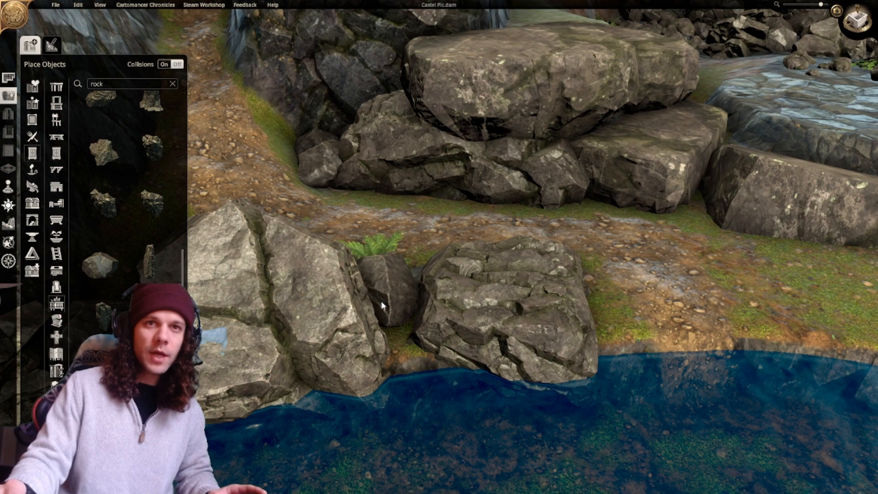
{"action": "left_click", "coordinate": [378, 302]}
{"action": "scroll", "coordinate": [497, 363], "scroll_direction": "down", "scroll_amount": 1}
{"action": "middle_click_drag", "start_coordinate": [706, 335], "coordinate": [581, 352]}
{"action": "key", "text": "w"}
{"action": "scroll", "coordinate": [486, 471], "scroll_direction": "up", "scroll_amount": 1}
{"action": "left_click", "coordinate": [581, 352]}
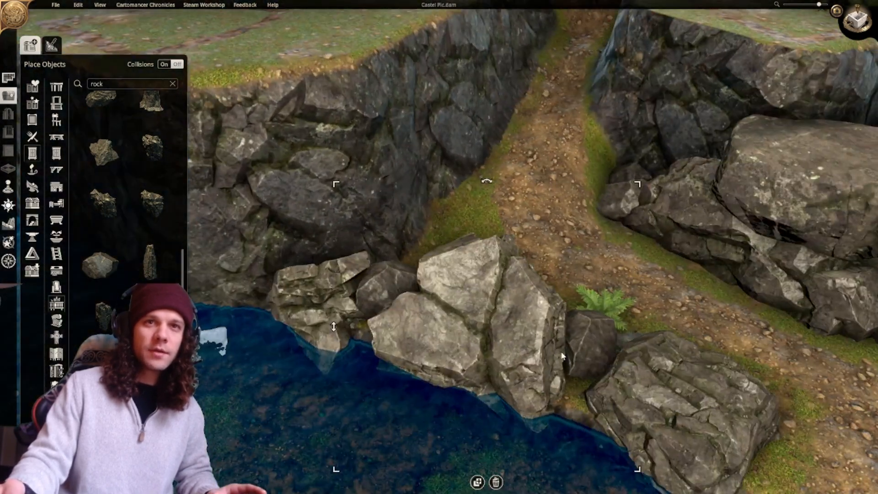
Choose another small rock from the rock results and place it at the water's edge next to the cliff-foot rock.
{"action": "mouse_move", "coordinate": [182, 266]}
{"action": "left_mouse_down"}
{"action": "mouse_move", "coordinate": [182, 333]}
{"action": "mouse_move", "coordinate": [176, 265]}
{"action": "left_mouse_up"}
{"action": "scroll", "coordinate": [176, 258], "scroll_direction": "up", "scroll_amount": 5}
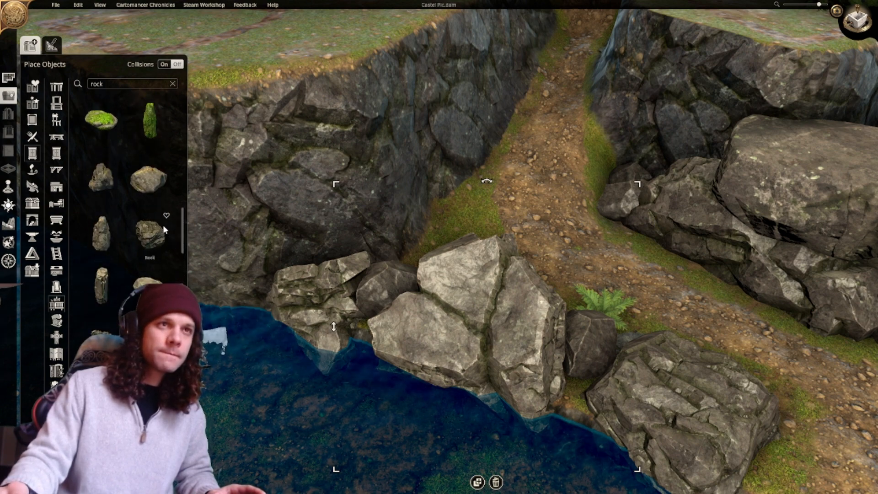
{"action": "scroll", "coordinate": [182, 234], "scroll_direction": "up", "scroll_amount": 5}
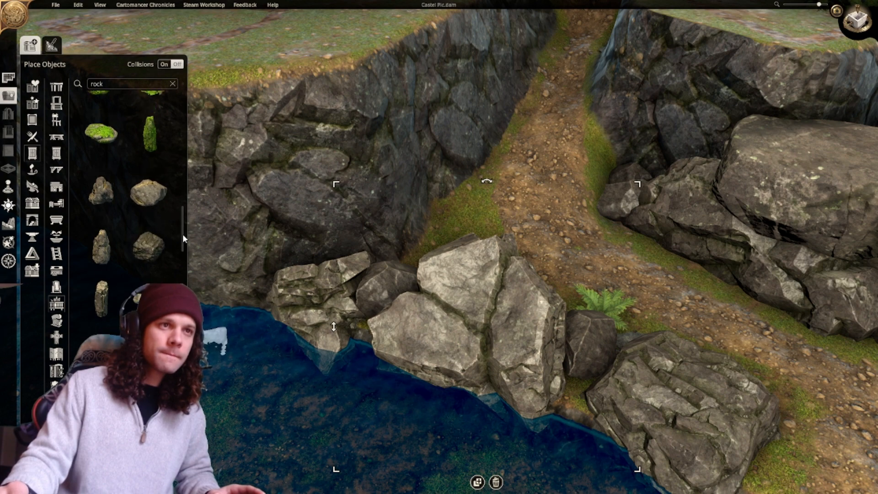
{"action": "scroll", "coordinate": [181, 206], "scroll_direction": "up", "scroll_amount": 5}
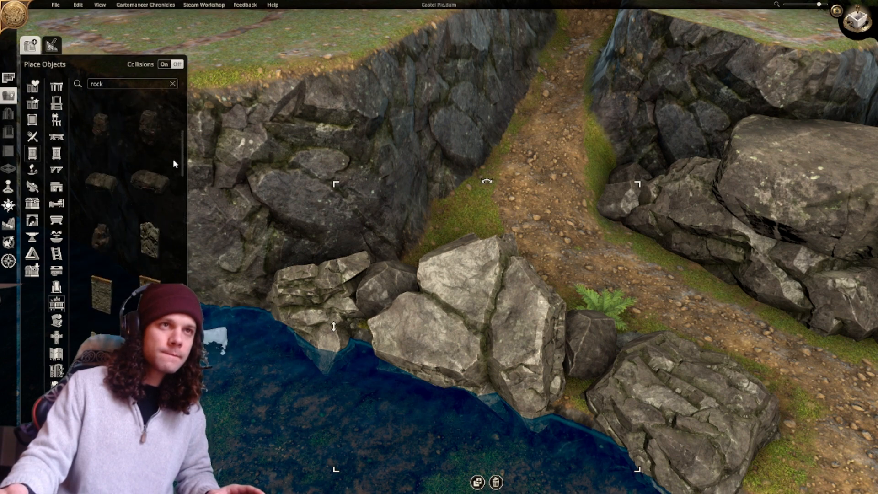
{"action": "scroll", "coordinate": [171, 131], "scroll_direction": "up", "scroll_amount": 2}
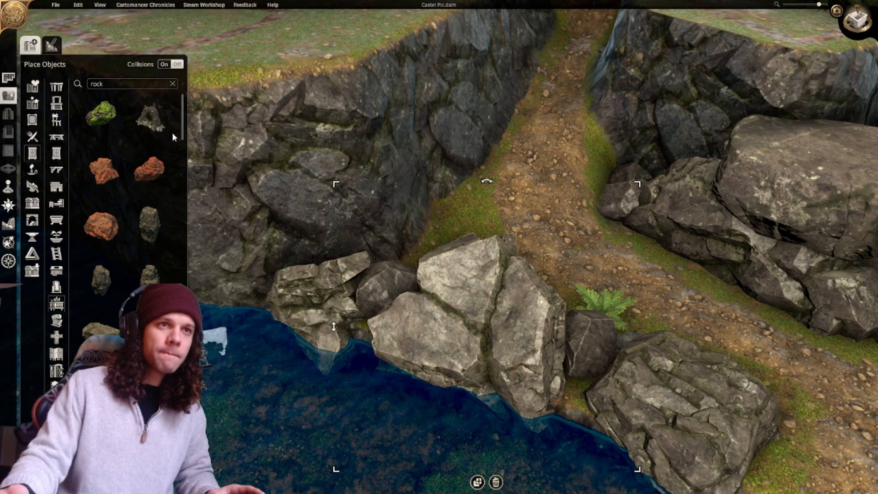
{"action": "scroll", "coordinate": [198, 245], "scroll_direction": "down", "scroll_amount": 2}
{"action": "left_click", "coordinate": [102, 331]}
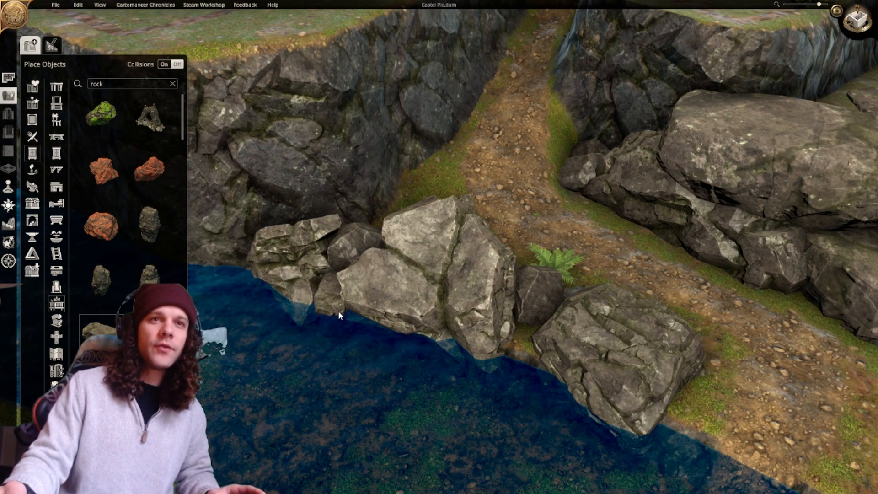
{"action": "left_click", "coordinate": [303, 295]}
Fit the small rock into the waterside gap between the cliff-foot rock and the large pale rock.
{"action": "left_click_drag", "start_coordinate": [302, 298], "coordinate": [311, 328]}
{"action": "scroll", "coordinate": [337, 388], "scroll_direction": "up", "scroll_amount": 1}
{"action": "middle_click_drag", "start_coordinate": [336, 388], "coordinate": [402, 407]}
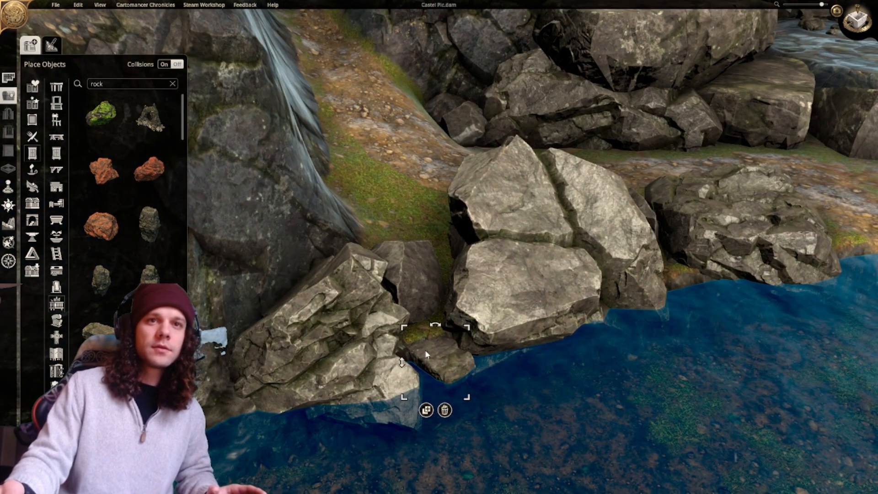
{"action": "left_click_drag", "start_coordinate": [426, 355], "coordinate": [392, 347]}
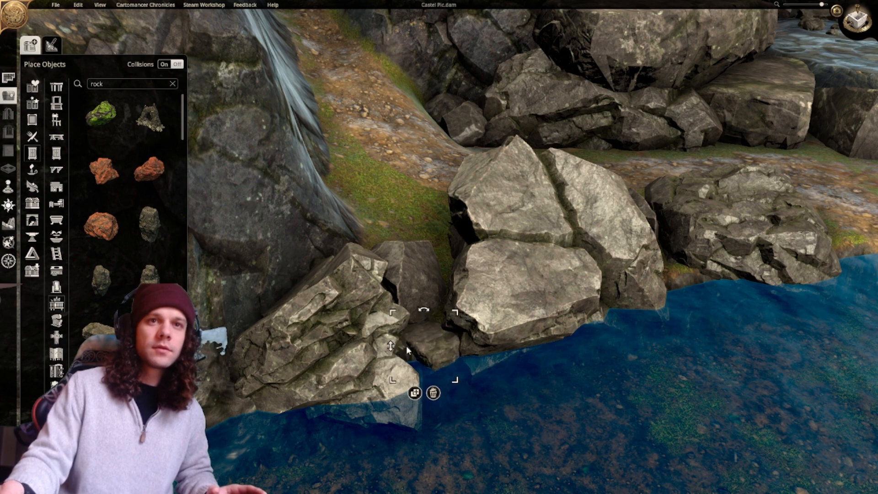
{"action": "left_click", "coordinate": [476, 335]}
Place the green mossy rock at the water's edge in front of the large pale rock and the path-side rock.
{"action": "middle_click_drag", "start_coordinate": [476, 334], "coordinate": [489, 396]}
{"action": "scroll", "coordinate": [490, 396], "scroll_direction": "down", "scroll_amount": 2}
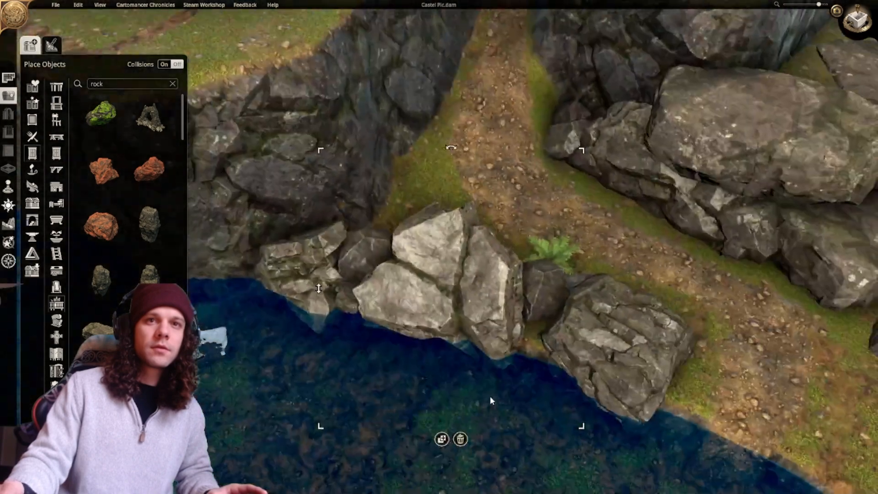
{"action": "right_click_drag", "start_coordinate": [489, 396], "coordinate": [493, 366]}
{"action": "left_click", "coordinate": [744, 362]}
{"action": "right_click_drag", "start_coordinate": [745, 362], "coordinate": [613, 309]}
{"action": "scroll", "coordinate": [568, 307], "scroll_direction": "up", "scroll_amount": 3}
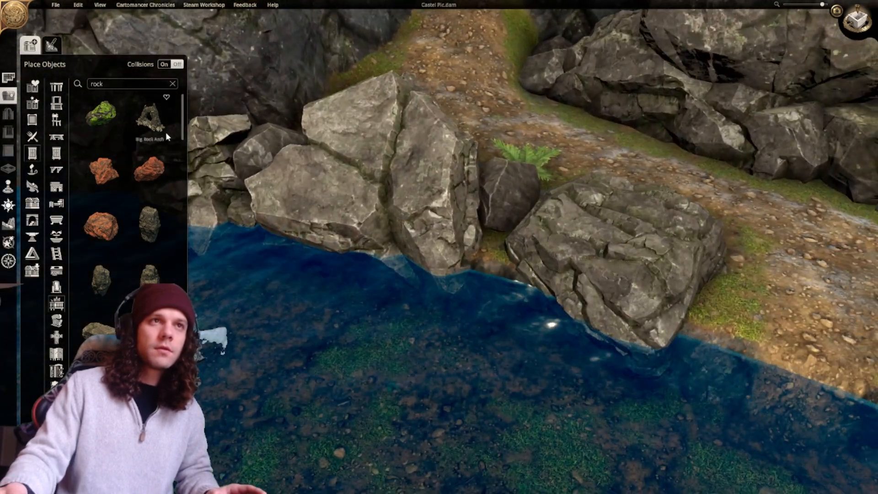
{"action": "left_click", "coordinate": [101, 114]}
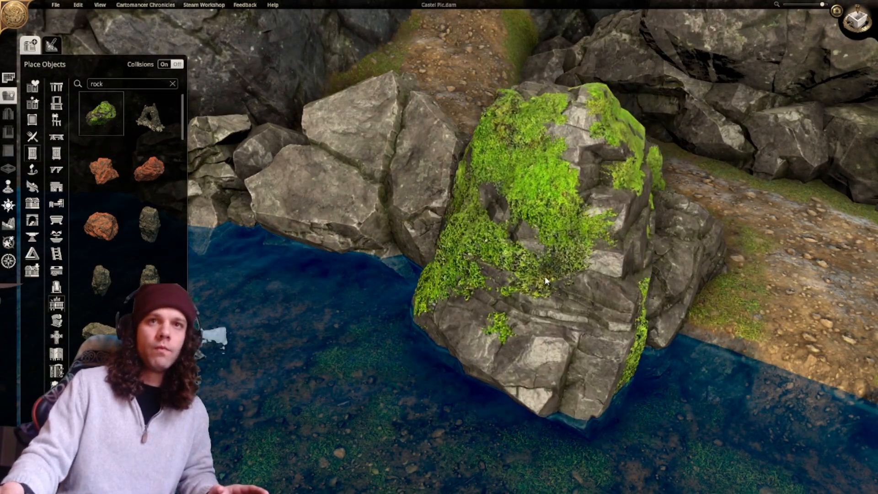
{"action": "left_click", "coordinate": [507, 287]}
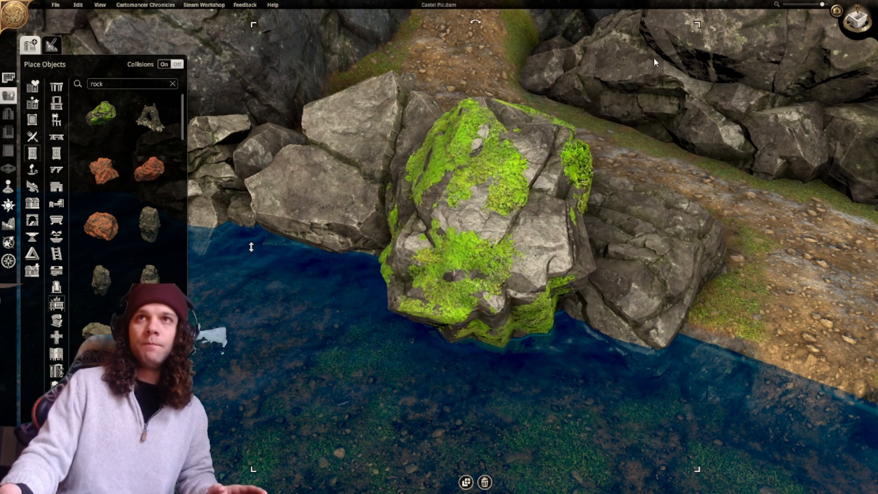
Shrink the mossy rock and move it into the waterside gap between the large pale rock and the path-side rock.
{"action": "left_click_drag", "start_coordinate": [690, 23], "coordinate": [527, 235]}
{"action": "left_click_drag", "start_coordinate": [439, 247], "coordinate": [487, 251]}
{"action": "left_click", "coordinate": [743, 331]}
{"action": "scroll", "coordinate": [686, 332], "scroll_direction": "down", "scroll_amount": 3}
{"action": "middle_click_drag", "start_coordinate": [640, 334], "coordinate": [586, 279]}
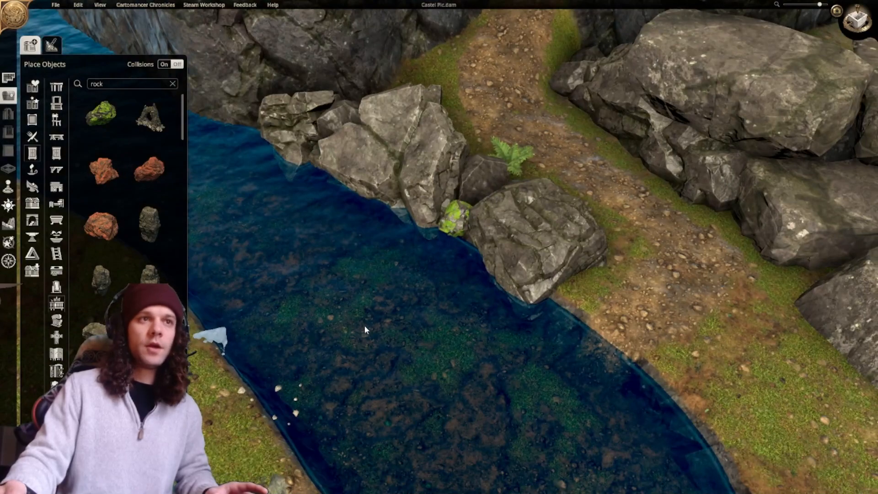
Inspect the finished riverside rocks, the river and the plateau's painted building outlines from several angles and distances.
{"action": "middle_click_drag", "start_coordinate": [364, 324], "coordinate": [409, 333]}
{"action": "scroll", "coordinate": [300, 188], "scroll_direction": "down", "scroll_amount": 5}
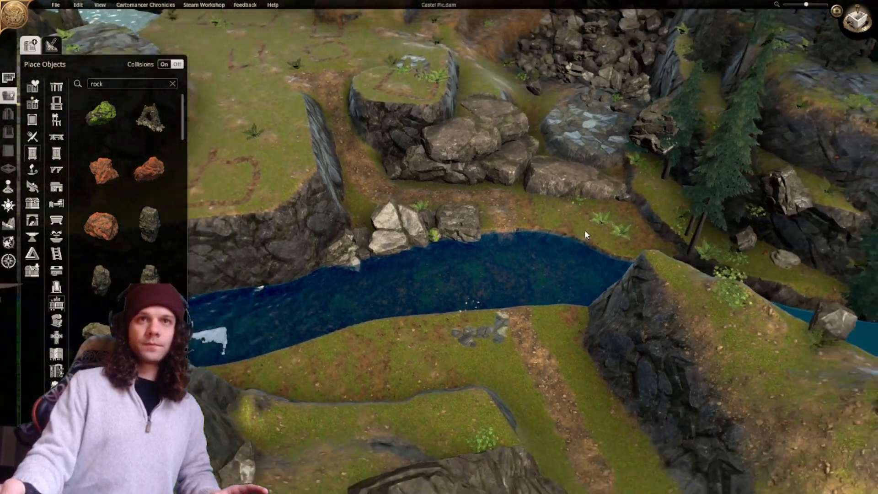
{"action": "middle_click_drag", "start_coordinate": [585, 229], "coordinate": [491, 286]}
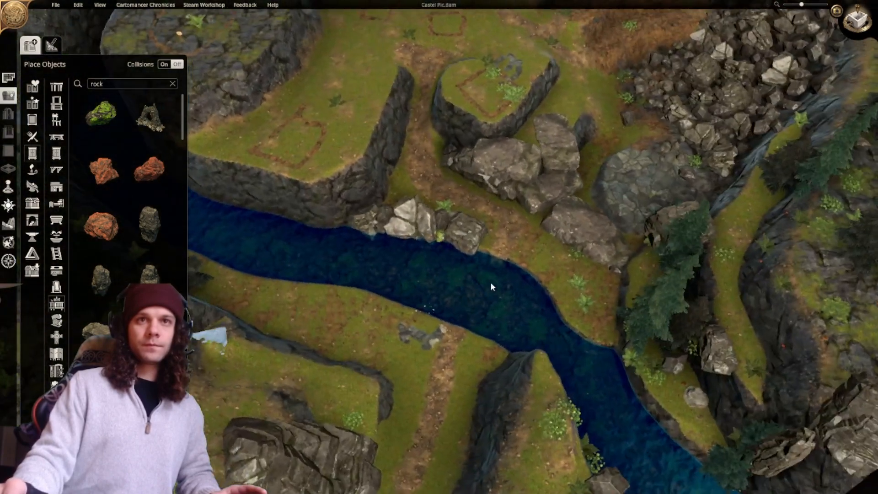
{"action": "right_click_drag", "start_coordinate": [450, 274], "coordinate": [459, 322]}
{"action": "scroll", "coordinate": [364, 403], "scroll_direction": "down", "scroll_amount": 2}
{"action": "right_click_drag", "start_coordinate": [586, 202], "coordinate": [544, 291]}
{"action": "right_click_drag", "start_coordinate": [567, 258], "coordinate": [552, 307]}
{"action": "middle_click_drag", "start_coordinate": [551, 308], "coordinate": [359, 247]}
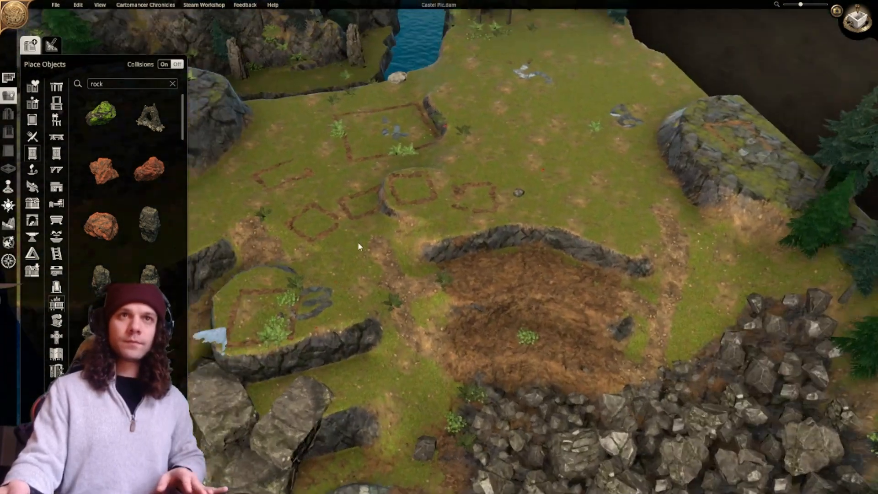
{"action": "right_click_drag", "start_coordinate": [359, 247], "coordinate": [589, 259]}
{"action": "scroll", "coordinate": [588, 259], "scroll_direction": "up", "scroll_amount": 1}
Draw a 4 x 4 Village Cabin room in top-down view over the painted outline marked 3 on the raised plateau.
{"action": "left_click", "coordinate": [859, 26]}
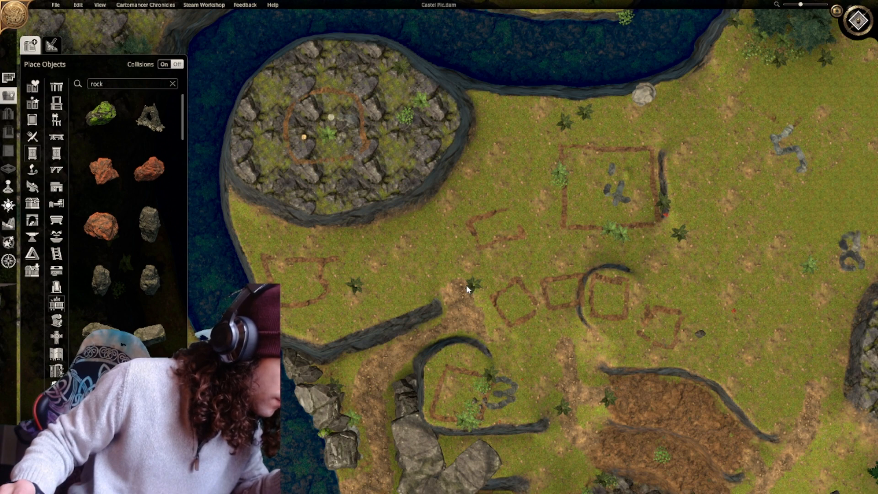
{"action": "key", "text": "s"}
{"action": "key", "text": "d"}
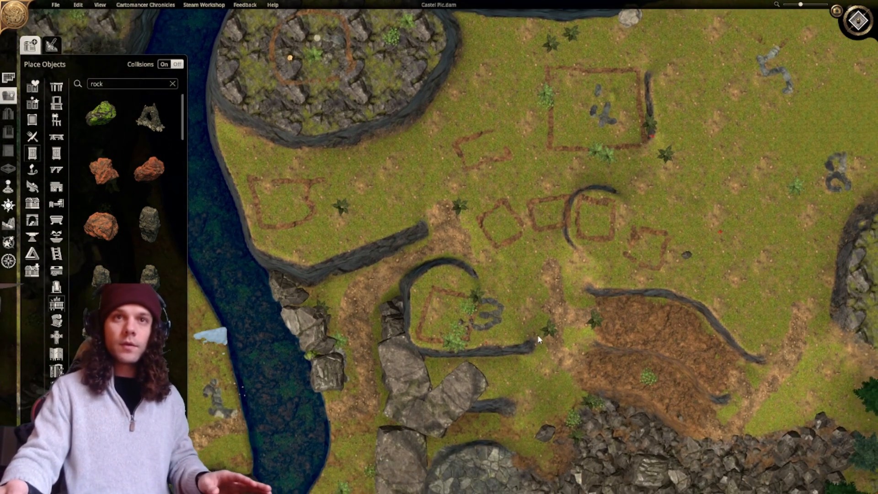
{"action": "scroll", "coordinate": [537, 334], "scroll_direction": "up", "scroll_amount": 3}
{"action": "left_click", "coordinate": [8, 78]}
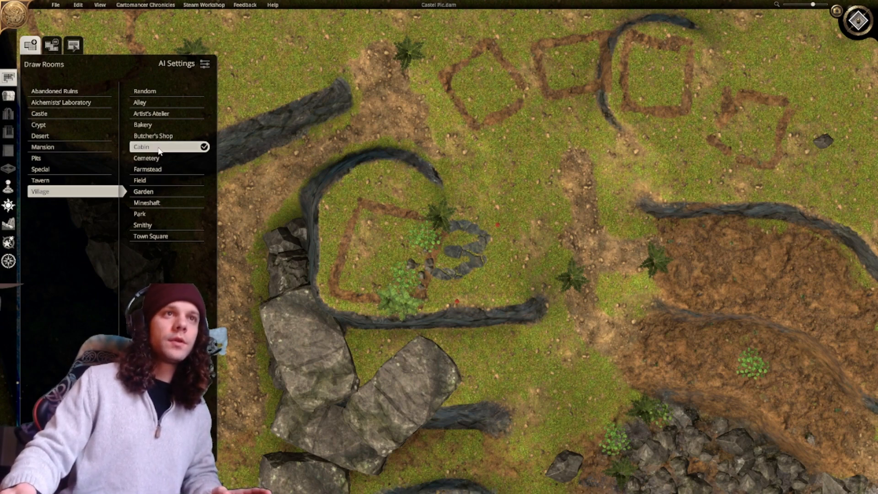
{"action": "left_click_drag", "start_coordinate": [349, 195], "coordinate": [442, 288]}
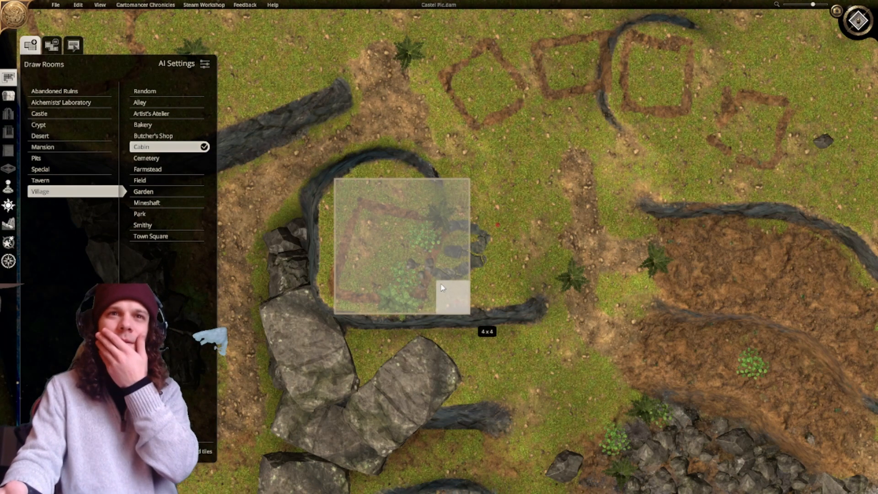
{"action": "left_click_drag", "start_coordinate": [442, 287], "coordinate": [445, 287]}
{"action": "left_click", "coordinate": [411, 247]}
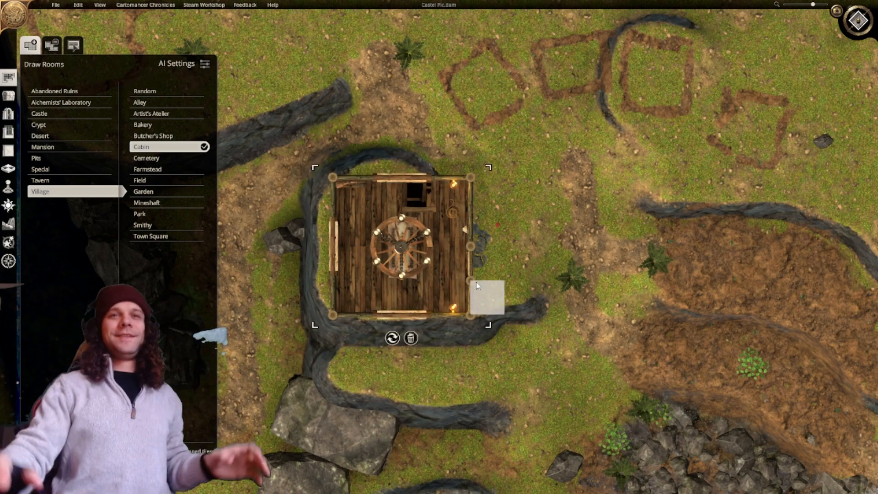
In 3D view, stack a copy of the large flat boulder on the boulders beside the grassy ledge below the cabin.
{"action": "left_click", "coordinate": [858, 20]}
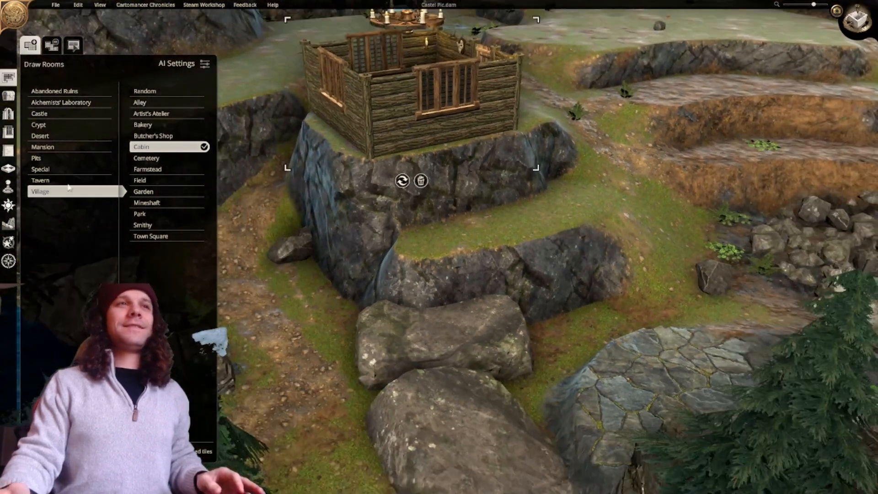
{"action": "left_click", "coordinate": [8, 97]}
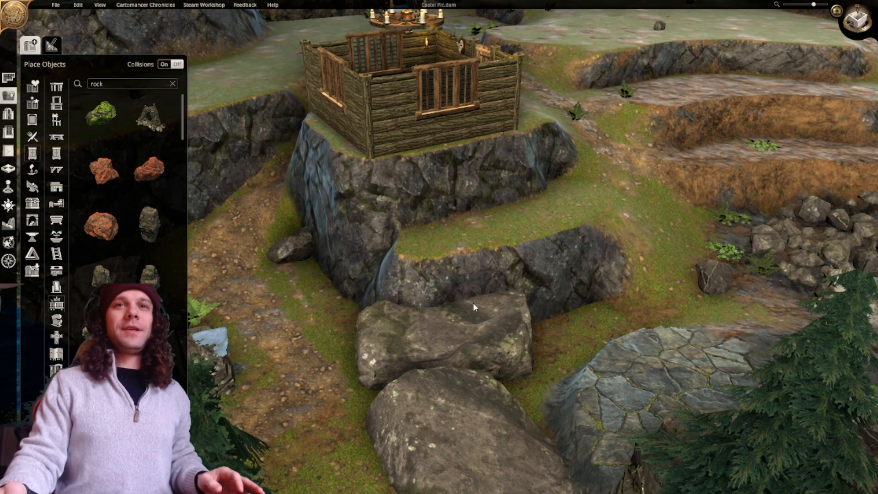
{"action": "mouse_move", "coordinate": [469, 298]}
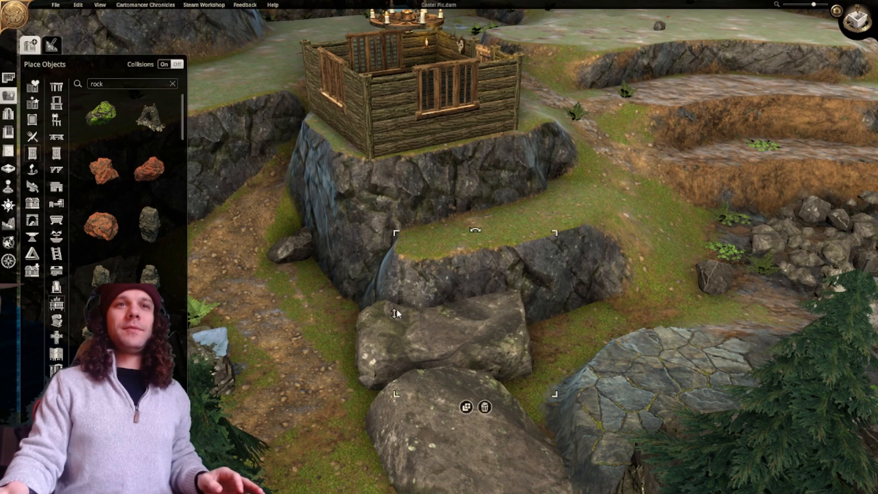
{"action": "left_click_drag", "start_coordinate": [395, 314], "coordinate": [403, 238]}
{"action": "left_click_drag", "start_coordinate": [478, 247], "coordinate": [496, 245]}
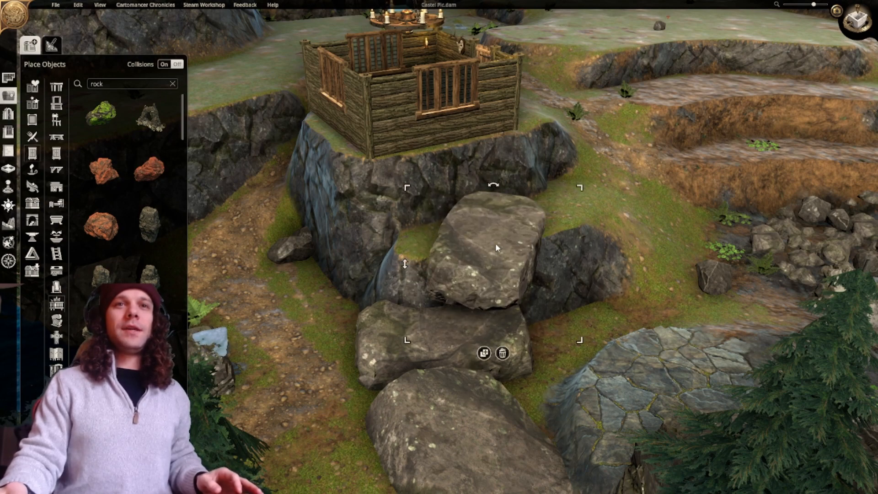
{"action": "left_click_drag", "start_coordinate": [405, 264], "coordinate": [403, 273]}
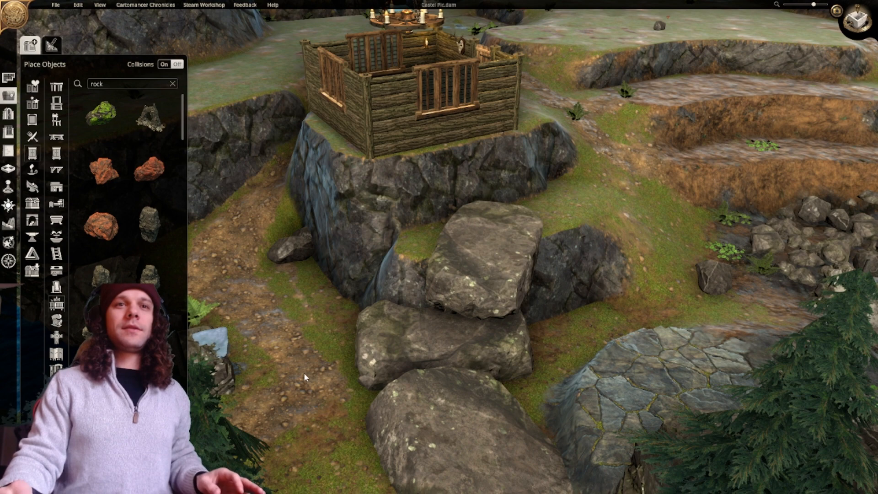
Place a craggy rock at the foot of the cliff beneath the cabin, between the small rock and the flat boulders.
{"action": "middle_click_drag", "start_coordinate": [304, 373], "coordinate": [516, 274]}
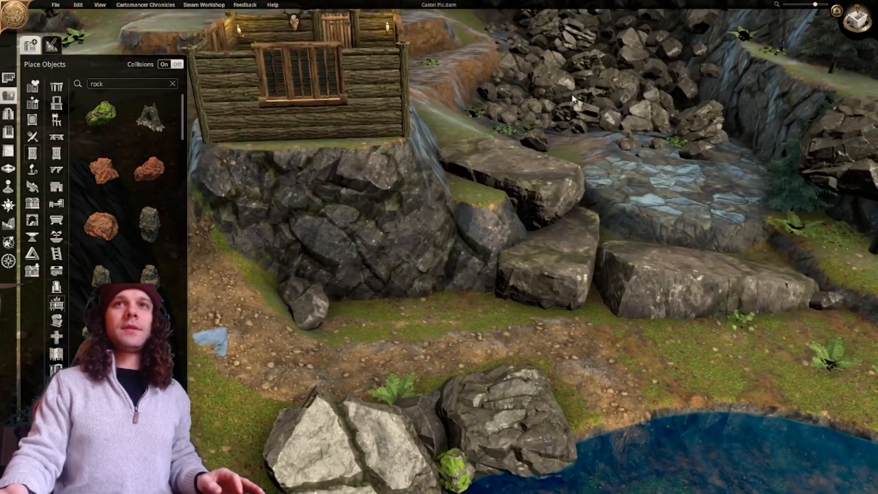
{"action": "left_click_drag", "start_coordinate": [553, 86], "coordinate": [350, 306]}
{"action": "left_click_drag", "start_coordinate": [350, 233], "coordinate": [303, 354]}
{"action": "left_click_drag", "start_coordinate": [403, 326], "coordinate": [396, 297]}
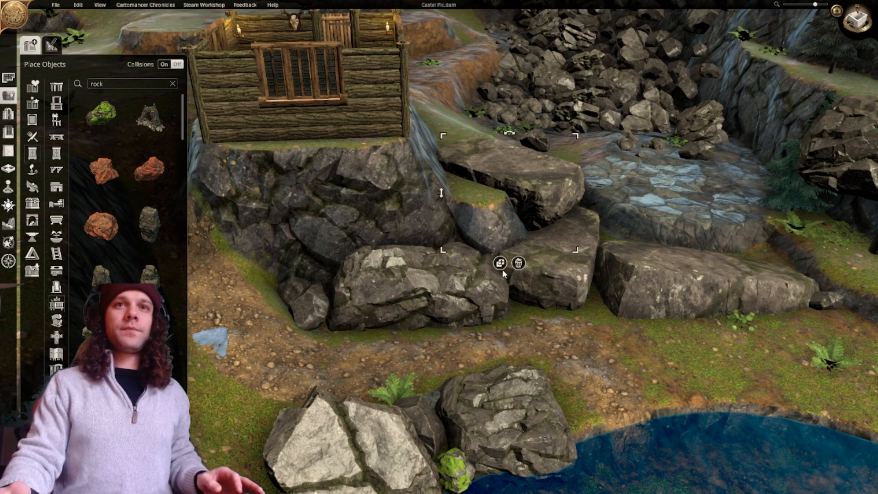
Duplicate the upper flat boulder, stack the copy on the craggy rock and fit it against the cliff.
{"action": "left_click", "coordinate": [500, 263]}
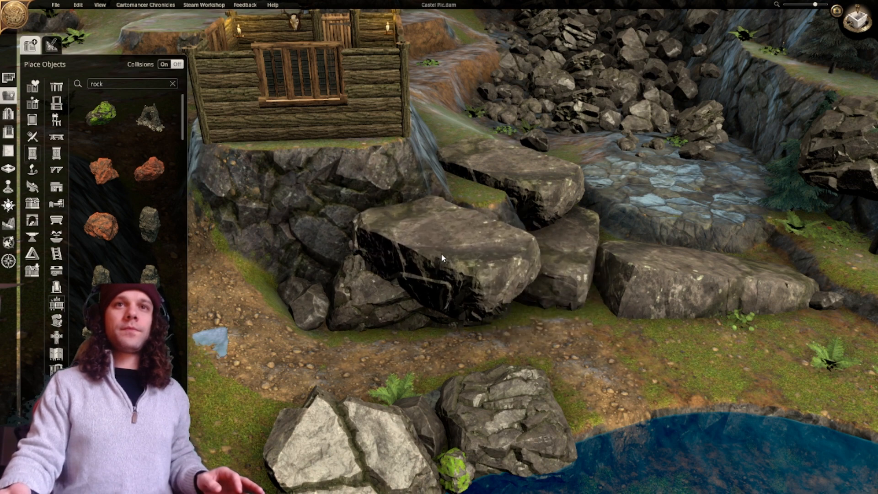
{"action": "left_click", "coordinate": [452, 228]}
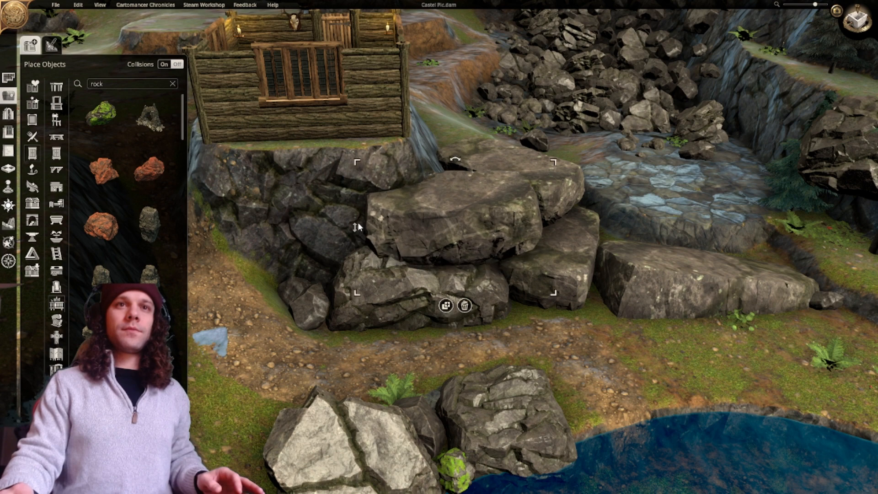
{"action": "left_click_drag", "start_coordinate": [358, 224], "coordinate": [358, 218]}
{"action": "middle_click_drag", "start_coordinate": [358, 217], "coordinate": [538, 305]}
{"action": "scroll", "coordinate": [538, 304], "scroll_direction": "up", "scroll_amount": 1}
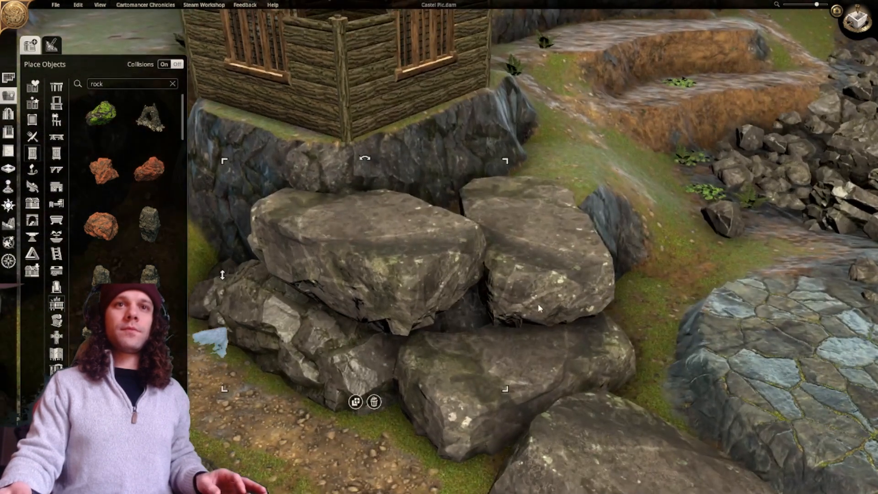
{"action": "left_click_drag", "start_coordinate": [344, 306], "coordinate": [337, 323]}
{"action": "scroll", "coordinate": [442, 274], "scroll_direction": "up", "scroll_amount": 1}
{"action": "middle_click_drag", "start_coordinate": [360, 341], "coordinate": [503, 192]}
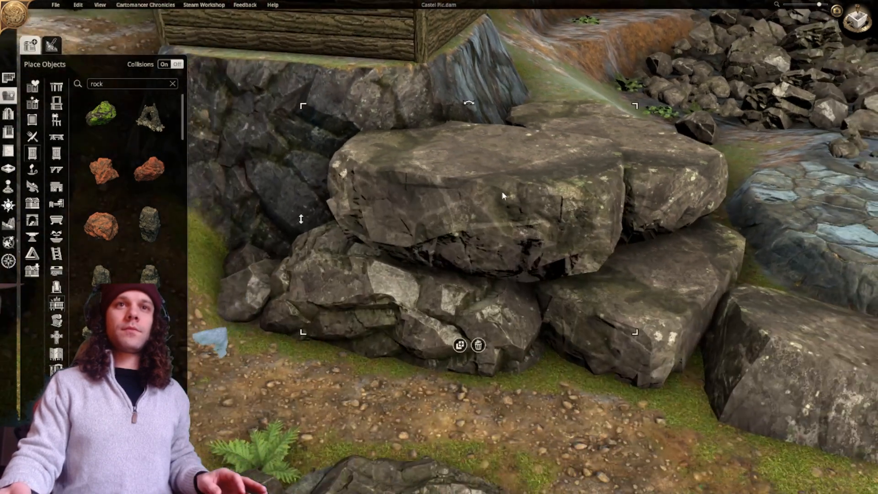
{"action": "left_click_drag", "start_coordinate": [511, 227], "coordinate": [477, 208]}
{"action": "scroll", "coordinate": [473, 277], "scroll_direction": "up", "scroll_amount": 3}
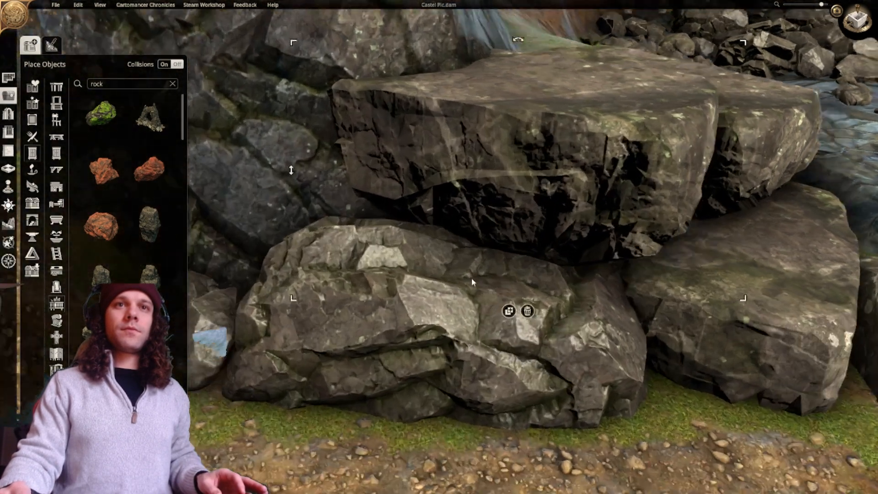
Enlarge the craggy rock, tuck it closer under the stacked boulder and nudge the small rock beside it.
{"action": "scroll", "coordinate": [476, 276], "scroll_direction": "down", "scroll_amount": 2}
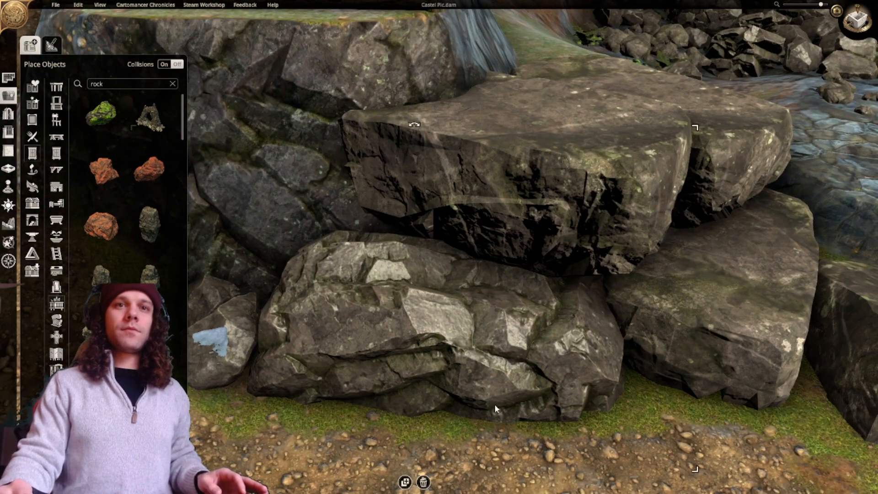
{"action": "left_click_drag", "start_coordinate": [695, 128], "coordinate": [723, 114]}
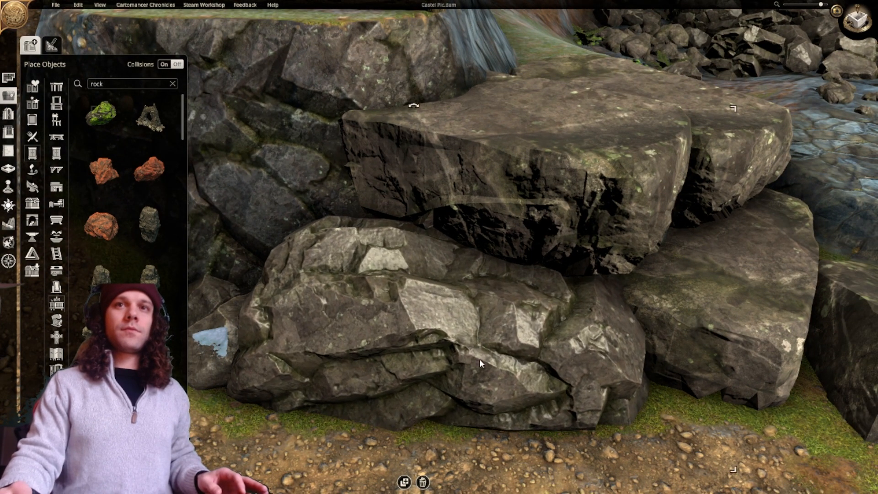
{"action": "left_click_drag", "start_coordinate": [479, 359], "coordinate": [478, 338]}
{"action": "right_click_drag", "start_coordinate": [414, 388], "coordinate": [555, 350]}
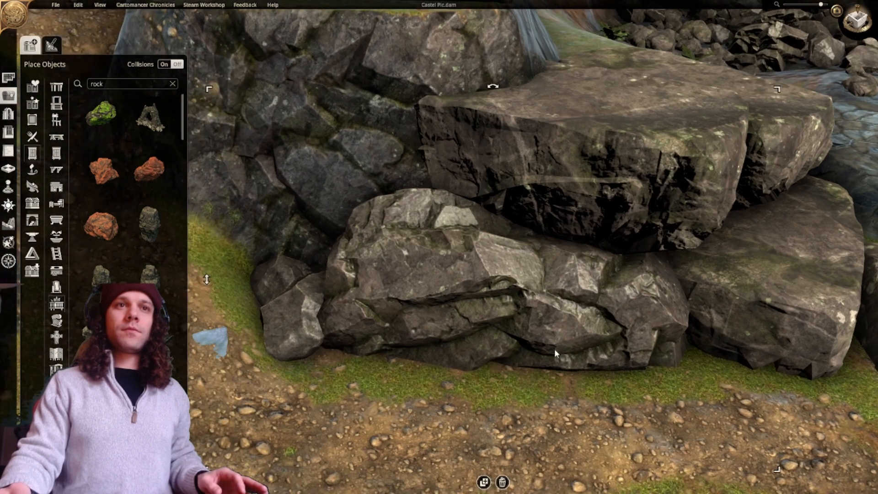
{"action": "left_click_drag", "start_coordinate": [283, 351], "coordinate": [272, 353]}
{"action": "scroll", "coordinate": [478, 340], "scroll_direction": "down", "scroll_amount": 3}
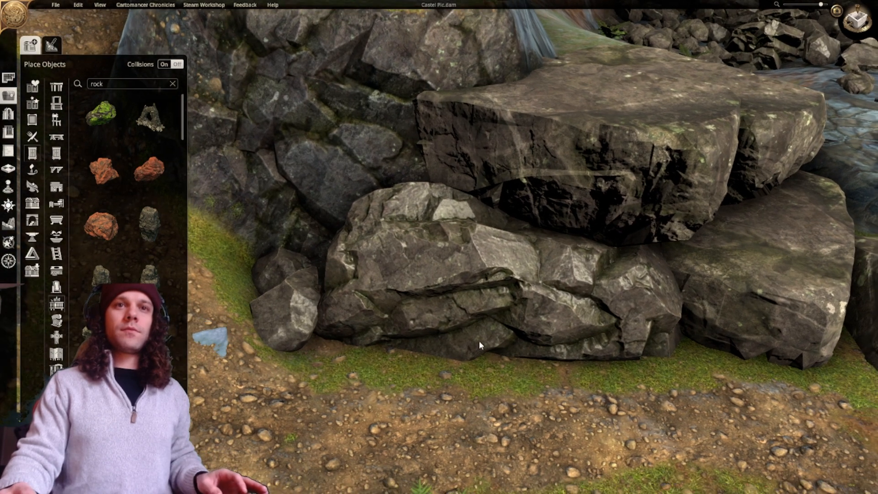
Settle the stream-side upper boulder onto the one beneath it and slightly raise the boulder stacked over the craggy rock.
{"action": "middle_click_drag", "start_coordinate": [478, 341], "coordinate": [456, 276]}
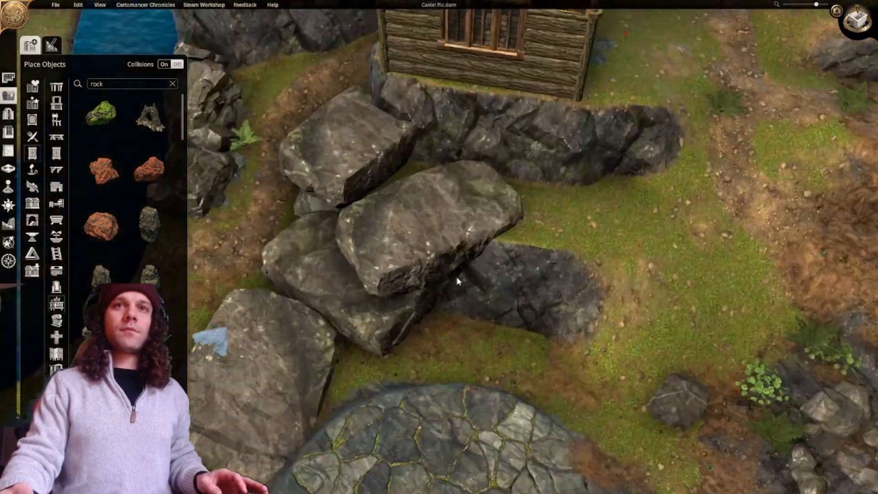
{"action": "right_click_drag", "start_coordinate": [457, 276], "coordinate": [441, 342]}
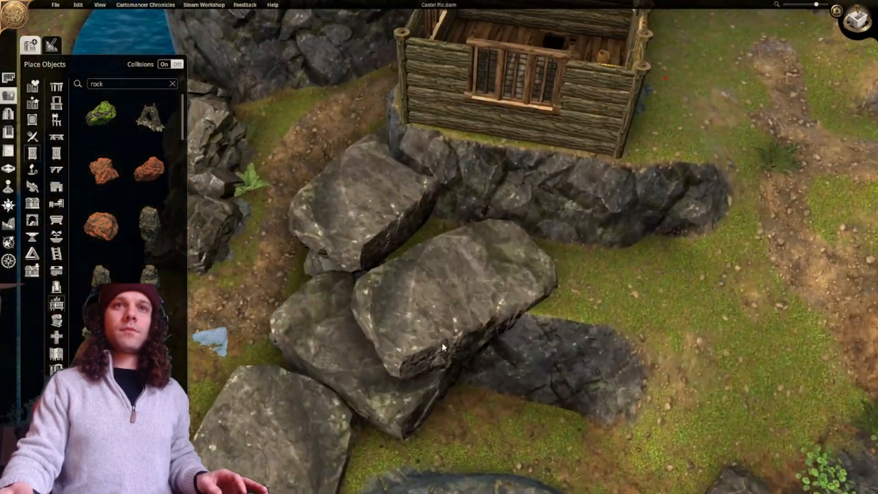
{"action": "left_click_drag", "start_coordinate": [431, 327], "coordinate": [426, 317]}
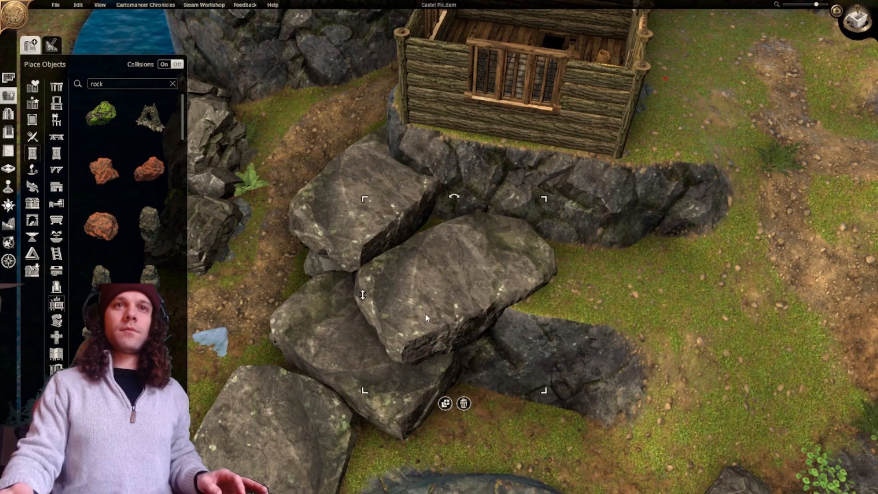
{"action": "scroll", "coordinate": [552, 374], "scroll_direction": "up", "scroll_amount": 5}
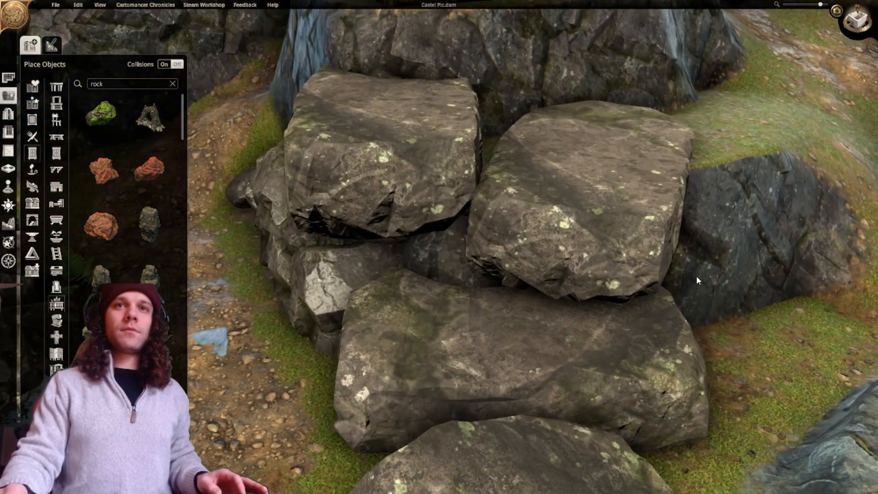
{"action": "left_click_drag", "start_coordinate": [437, 225], "coordinate": [441, 242]}
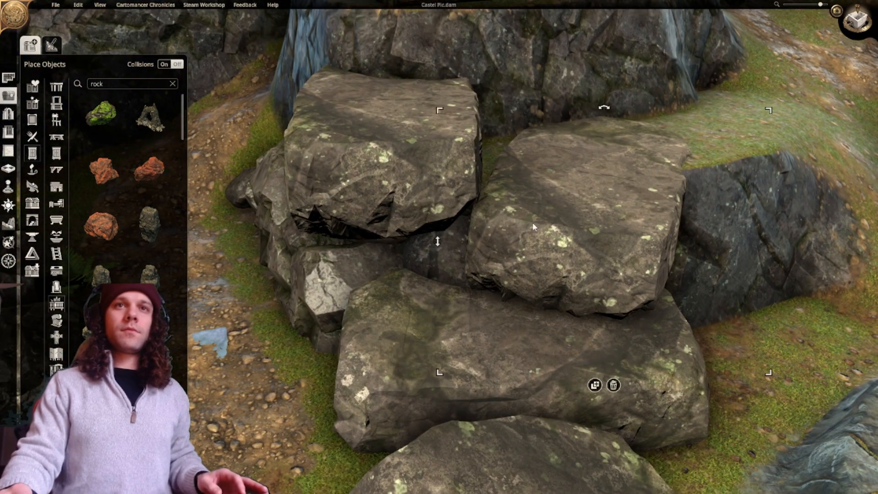
{"action": "left_click_drag", "start_coordinate": [557, 224], "coordinate": [498, 241]}
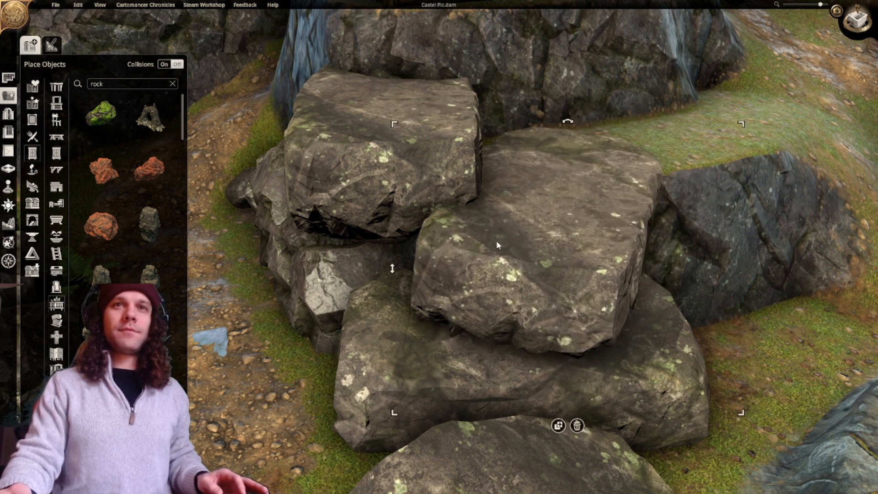
{"action": "left_click_drag", "start_coordinate": [397, 256], "coordinate": [396, 271]}
{"action": "left_click", "coordinate": [291, 194]}
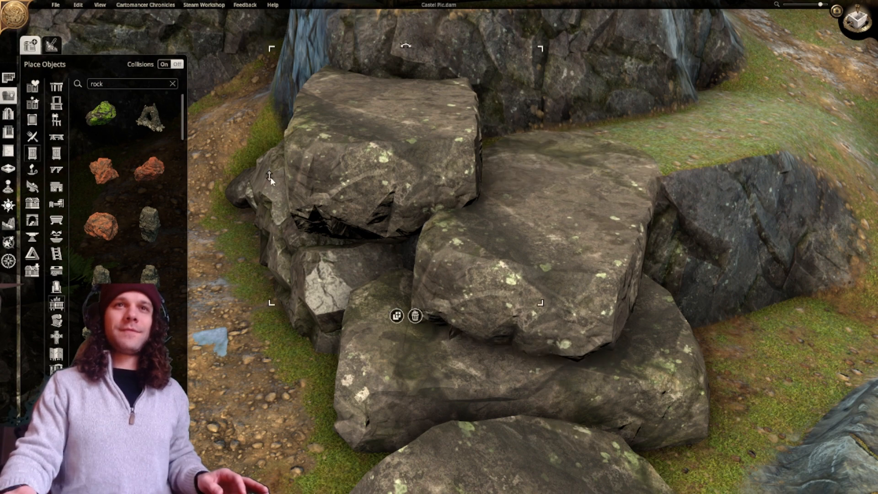
{"action": "left_click_drag", "start_coordinate": [270, 177], "coordinate": [282, 160]}
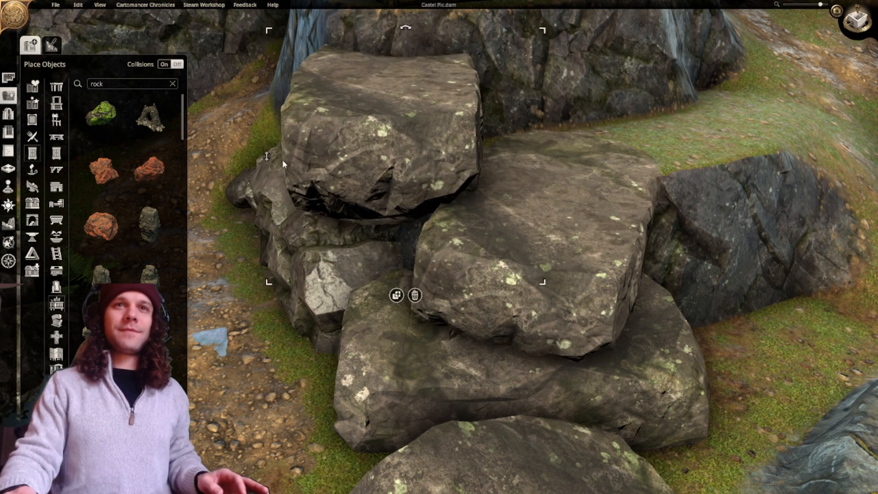
Turn the craggy rock to show a different face, shift it towards the cliff and enlarge it.
{"action": "left_click", "coordinate": [320, 297]}
{"action": "middle_click_drag", "start_coordinate": [320, 297], "coordinate": [546, 359]}
{"action": "scroll", "coordinate": [676, 325], "scroll_direction": "up", "scroll_amount": 2}
{"action": "middle_click_drag", "start_coordinate": [483, 374], "coordinate": [670, 111]}
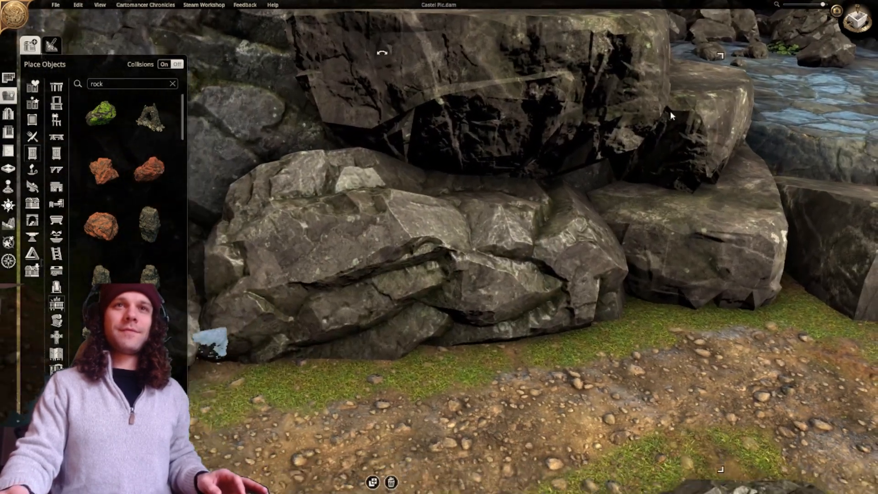
{"action": "scroll", "coordinate": [569, 196], "scroll_direction": "down", "scroll_amount": 4}
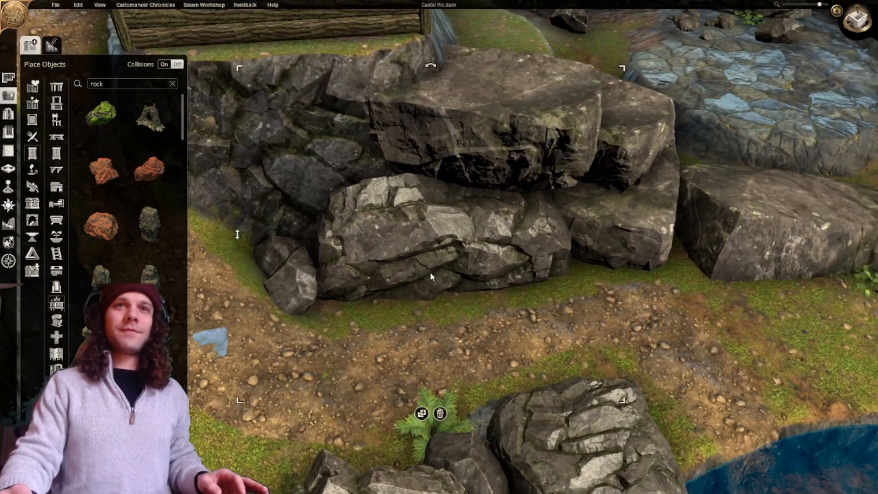
{"action": "scroll", "coordinate": [430, 273], "scroll_direction": "down", "scroll_amount": 6}
{"action": "mouse_move", "coordinate": [431, 273]}
{"action": "left_mouse_down"}
{"action": "mouse_move", "coordinate": [433, 282]}
{"action": "mouse_move", "coordinate": [452, 247]}
{"action": "mouse_move", "coordinate": [441, 264]}
{"action": "left_mouse_up"}
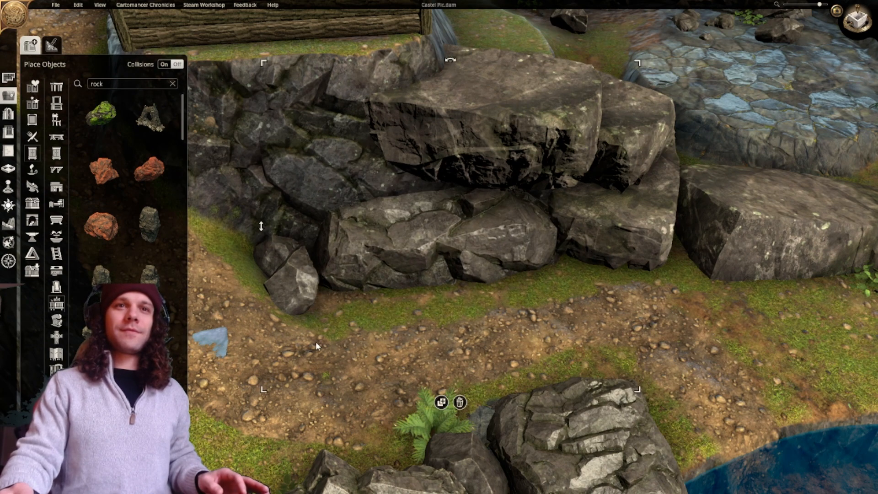
{"action": "left_click_drag", "start_coordinate": [266, 396], "coordinate": [233, 435]}
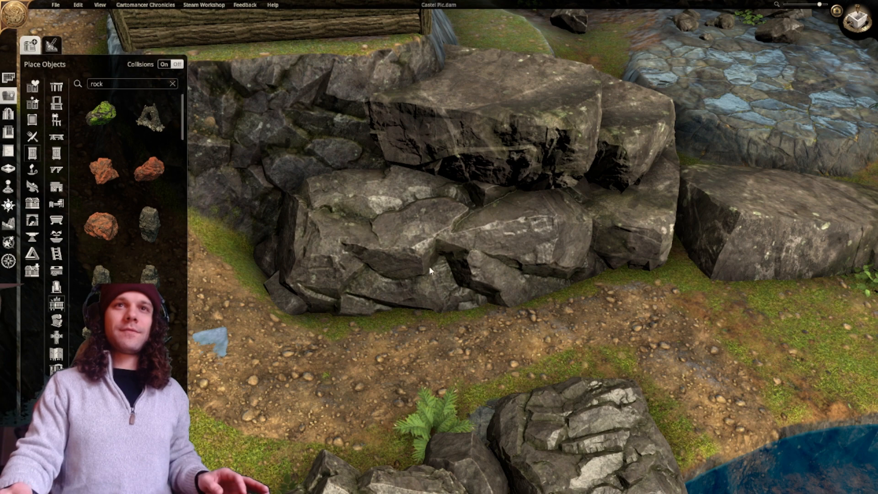
Rotate the enlarged craggy rock further and align it beneath the stacked boulder along the path.
{"action": "left_click", "coordinate": [418, 244]}
{"action": "scroll", "coordinate": [418, 244], "scroll_direction": "down", "scroll_amount": 4}
{"action": "scroll", "coordinate": [420, 254], "scroll_direction": "down", "scroll_amount": 4}
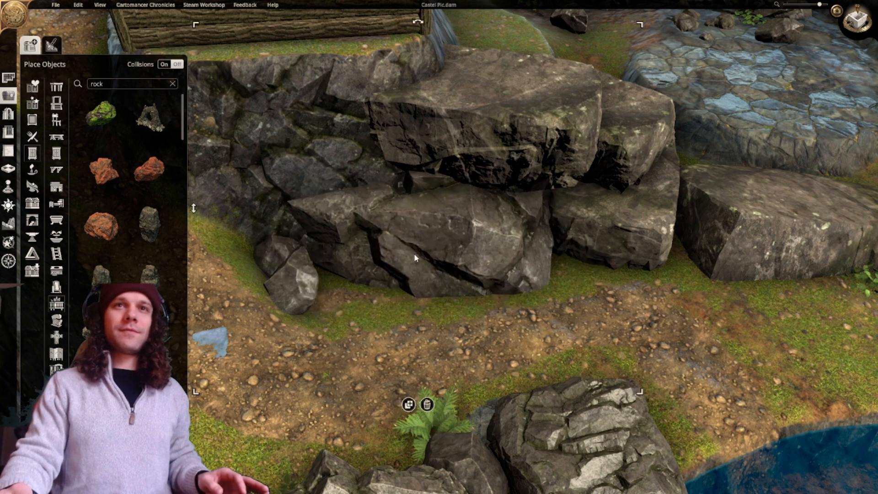
{"action": "scroll", "coordinate": [422, 254], "scroll_direction": "down", "scroll_amount": 1}
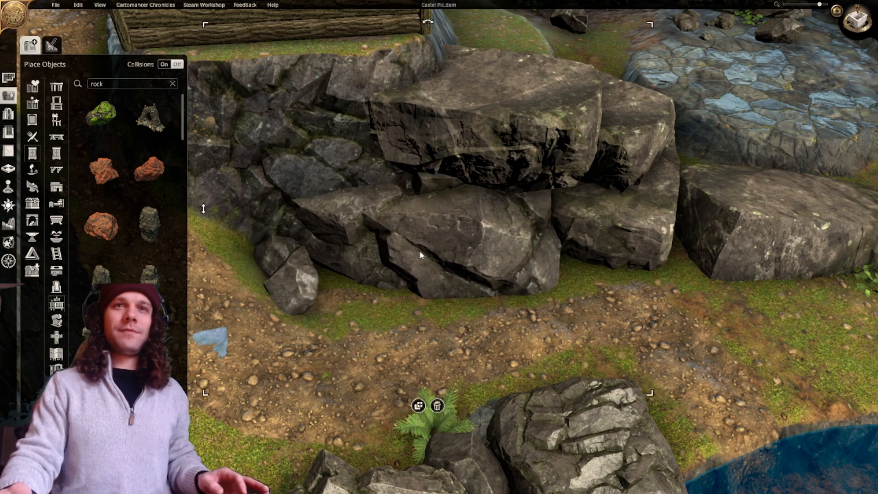
{"action": "left_click_drag", "start_coordinate": [420, 251], "coordinate": [418, 251]}
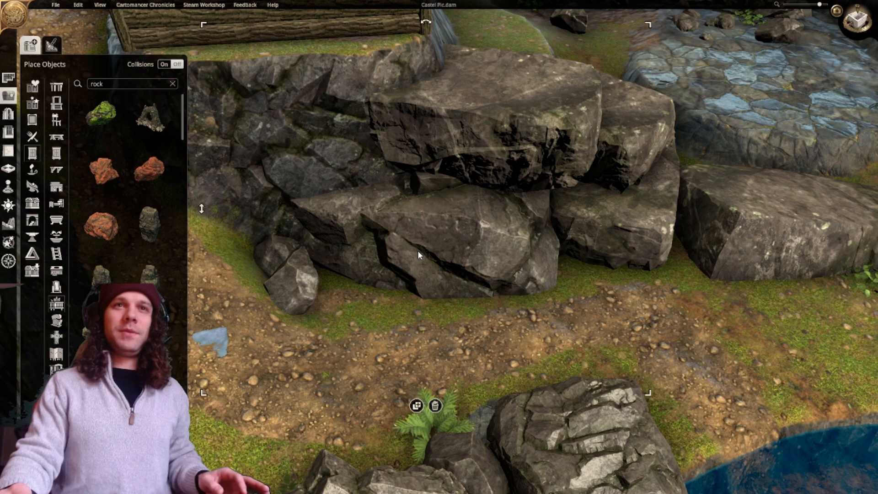
{"action": "scroll", "coordinate": [418, 251], "scroll_direction": "down", "scroll_amount": 1}
Move the small path-side rock up against the end of the craggy rock and rotate it.
{"action": "left_click", "coordinate": [645, 343]}
{"action": "middle_click_drag", "start_coordinate": [645, 342], "coordinate": [549, 343]}
{"action": "scroll", "coordinate": [549, 343], "scroll_direction": "up", "scroll_amount": 3}
{"action": "scroll", "coordinate": [550, 348], "scroll_direction": "down", "scroll_amount": 8}
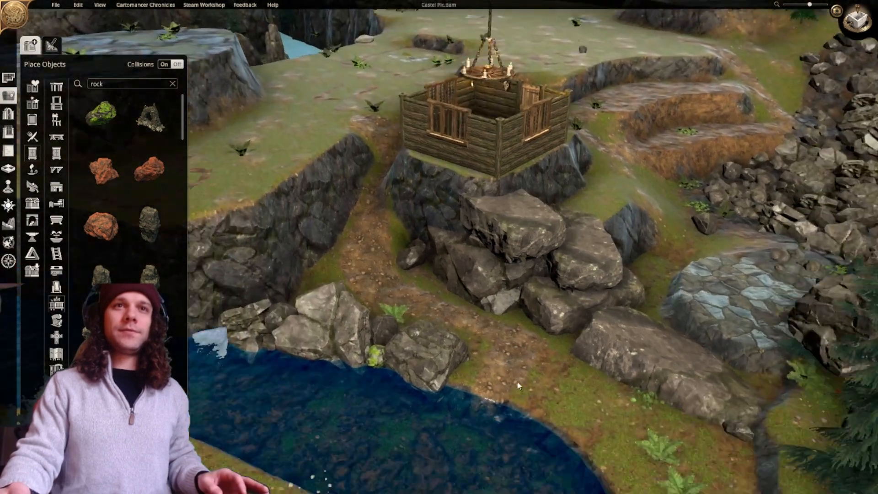
{"action": "scroll", "coordinate": [518, 385], "scroll_direction": "up", "scroll_amount": 3}
{"action": "middle_click_drag", "start_coordinate": [518, 385], "coordinate": [542, 323]}
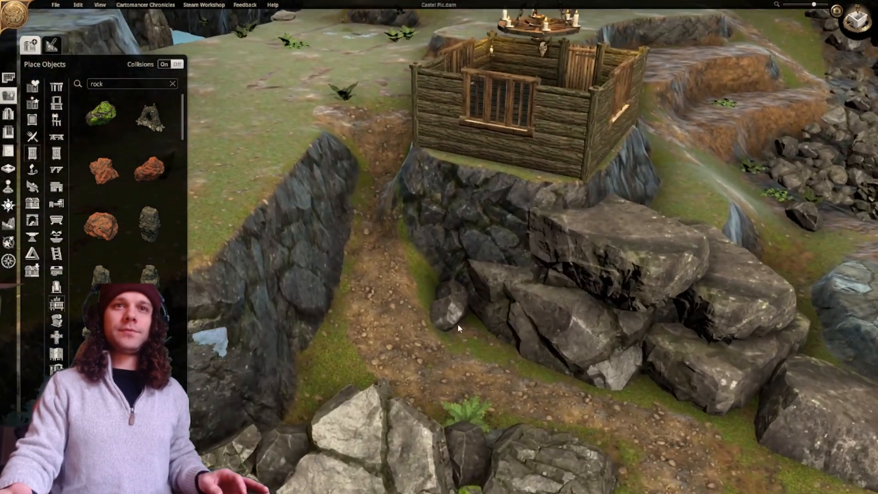
{"action": "left_click_drag", "start_coordinate": [457, 323], "coordinate": [475, 334]}
{"action": "scroll", "coordinate": [474, 335], "scroll_direction": "down", "scroll_amount": 2}
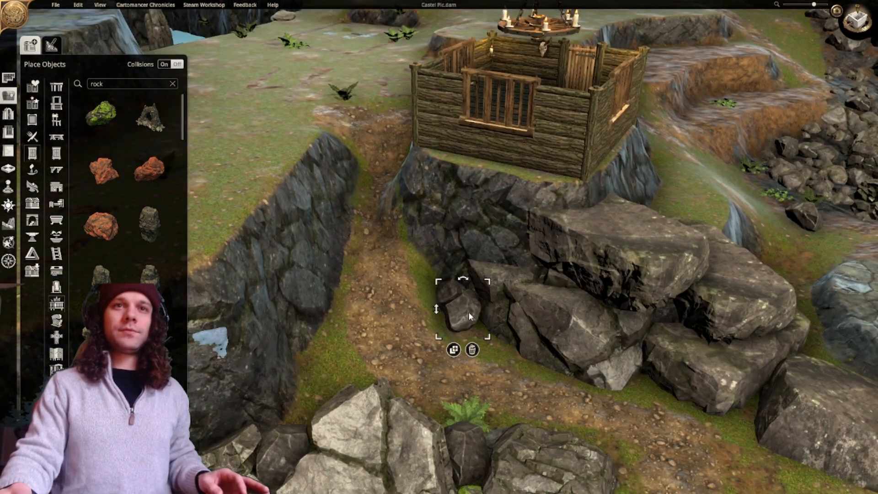
{"action": "scroll", "coordinate": [468, 313], "scroll_direction": "up", "scroll_amount": 3}
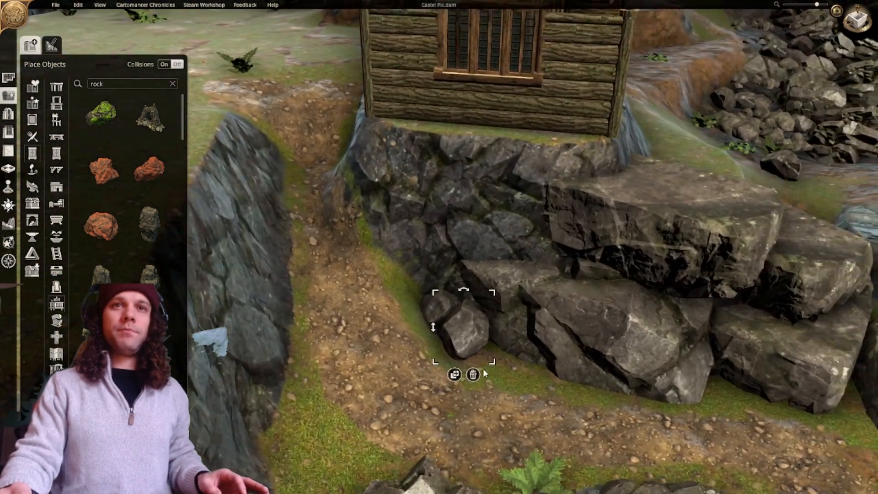
Fine-tune the small path-side rock's height beside the craggy rock and try turning the craggy rock.
{"action": "middle_click_drag", "start_coordinate": [483, 369], "coordinate": [448, 386]}
{"action": "scroll", "coordinate": [449, 385], "scroll_direction": "up", "scroll_amount": 2}
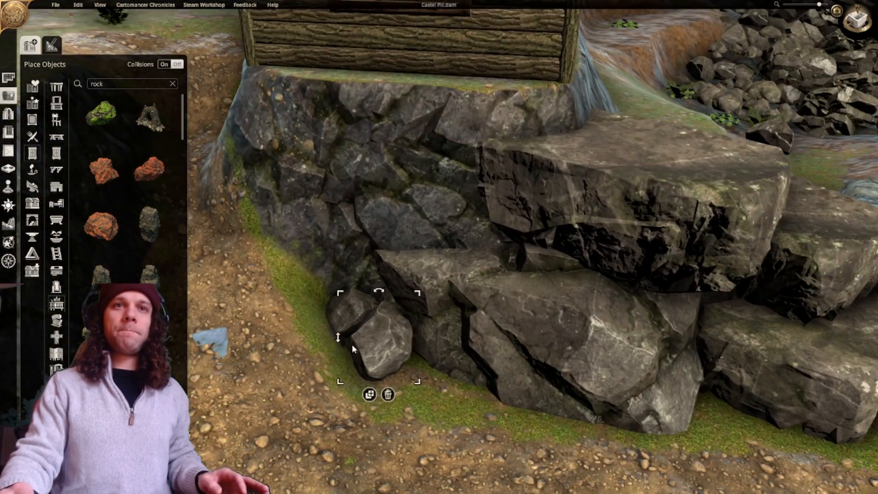
{"action": "left_click_drag", "start_coordinate": [336, 338], "coordinate": [342, 346]}
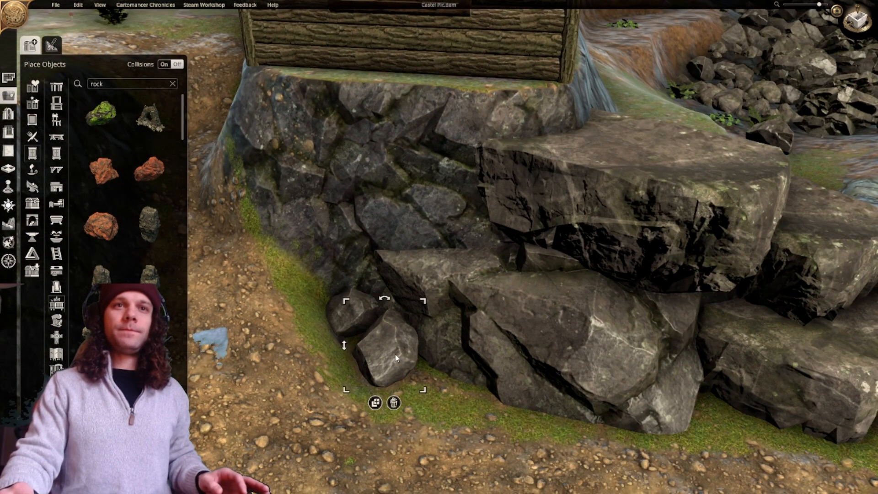
{"action": "left_click", "coordinate": [430, 384]}
{"action": "key", "text": "r"}
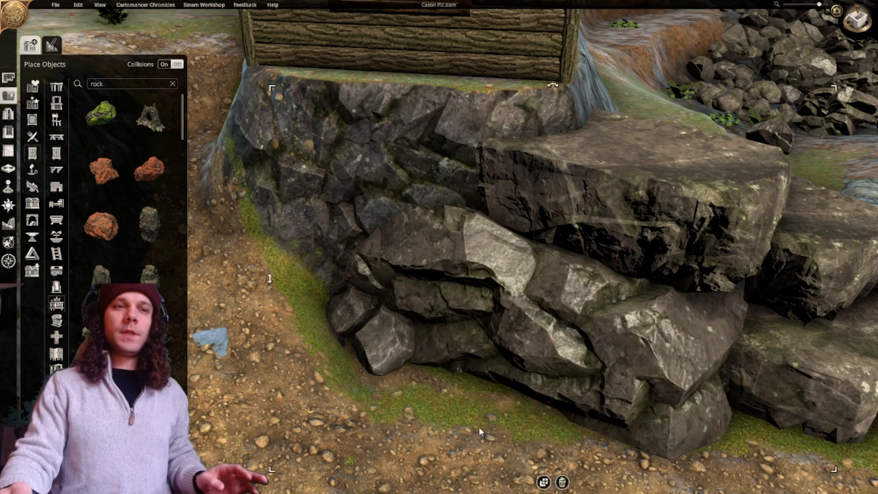
{"action": "scroll", "coordinate": [480, 427], "scroll_direction": "down", "scroll_amount": 10}
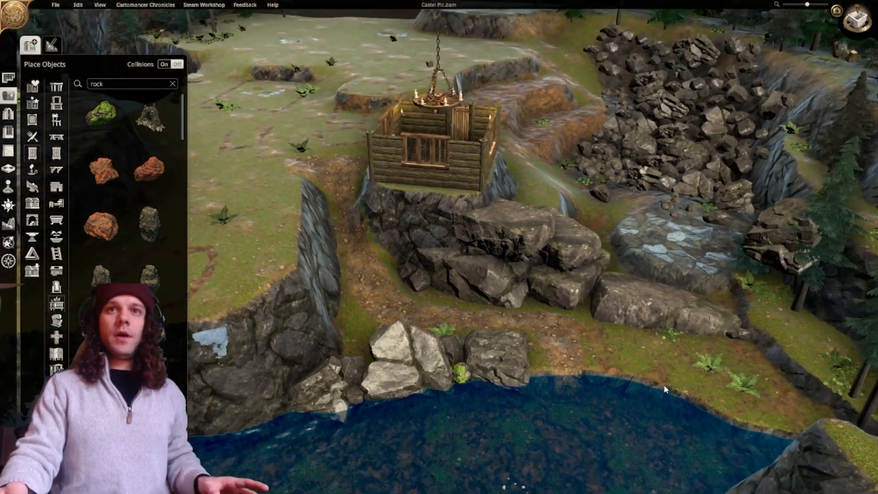
Delete the chandelier hanging above the cliffside cabin.
{"action": "right_click_drag", "start_coordinate": [663, 385], "coordinate": [431, 196]}
{"action": "left_click", "coordinate": [432, 196]}
{"action": "key", "text": "Delete"}
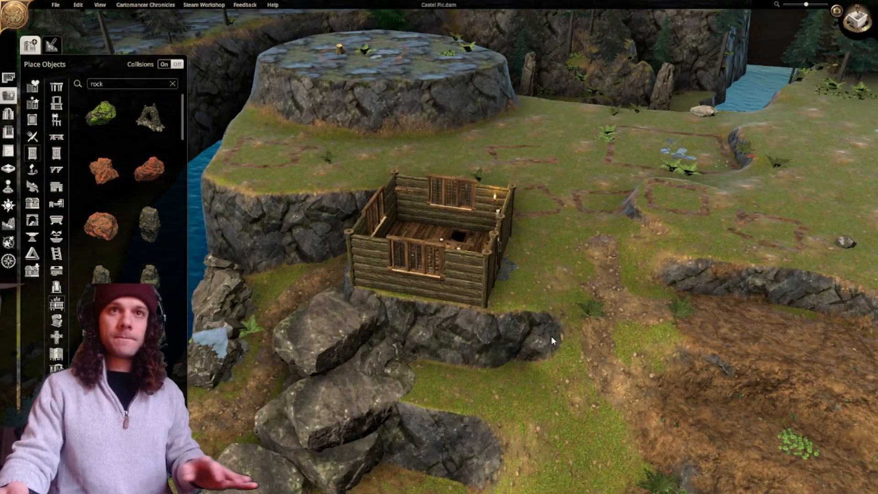
Survey the painted building outlines on the plateau and switch to the top-down view.
{"action": "middle_click_drag", "start_coordinate": [551, 335], "coordinate": [528, 248]}
{"action": "scroll", "coordinate": [530, 261], "scroll_direction": "down", "scroll_amount": 2}
{"action": "right_click_drag", "start_coordinate": [531, 264], "coordinate": [385, 330]}
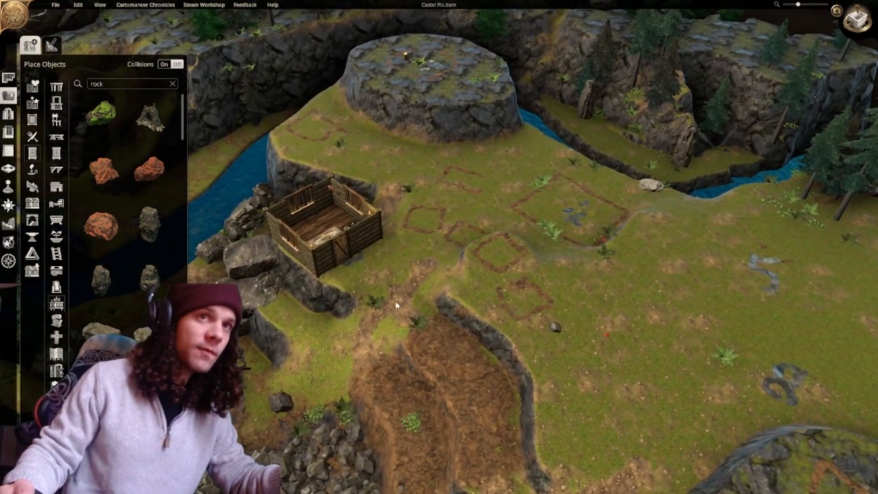
{"action": "scroll", "coordinate": [395, 273], "scroll_direction": "up", "scroll_amount": 1}
{"action": "right_click_drag", "start_coordinate": [394, 272], "coordinate": [402, 279]}
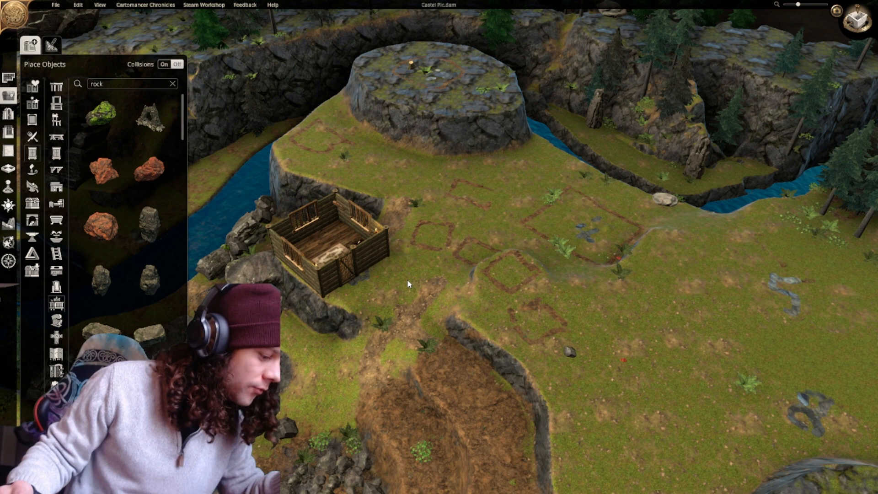
{"action": "left_click", "coordinate": [851, 22]}
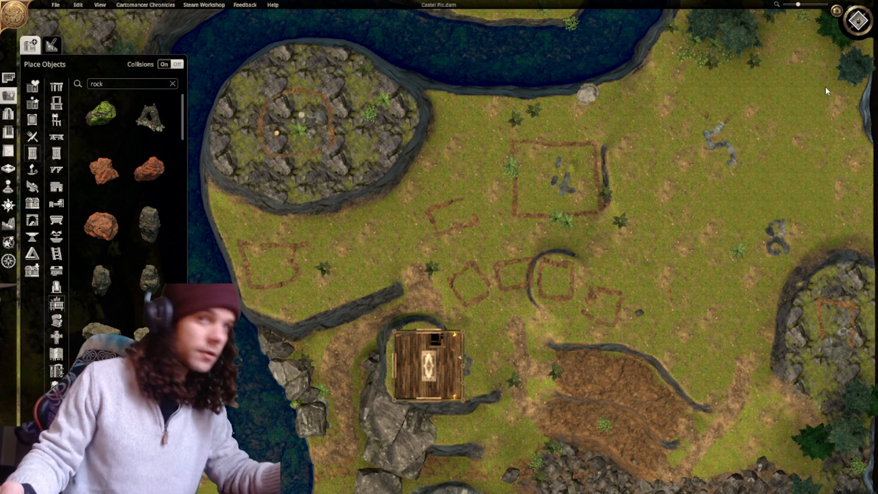
{"action": "middle_click_drag", "start_coordinate": [574, 175], "coordinate": [410, 289]}
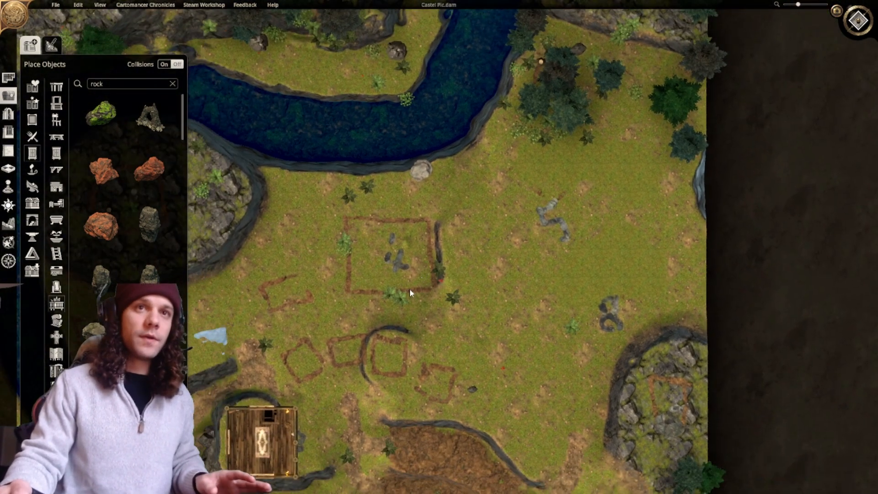
{"action": "scroll", "coordinate": [410, 289], "scroll_direction": "up", "scroll_amount": 3}
{"action": "middle_click_drag", "start_coordinate": [366, 194], "coordinate": [481, 194]}
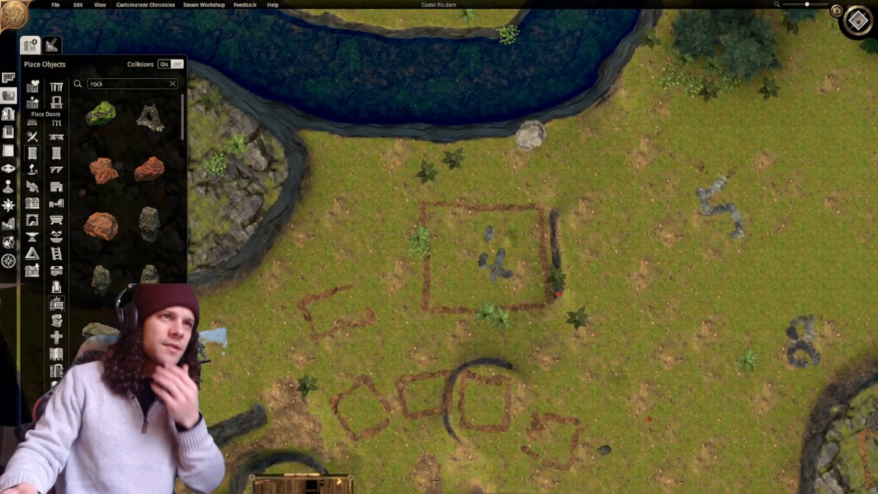
Generate a Village Cabin room over the large square outline south of the river bend, extending it west of the painted line.
{"action": "left_click", "coordinate": [8, 78]}
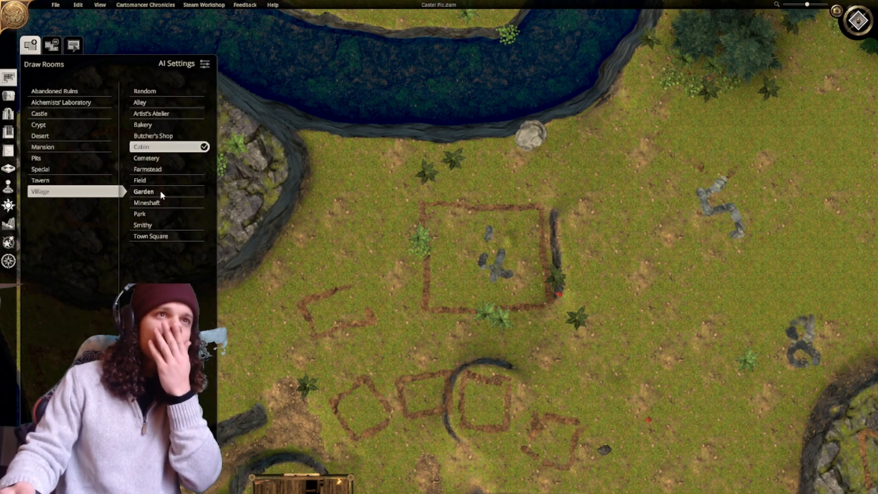
{"action": "scroll", "coordinate": [435, 313], "scroll_direction": "up", "scroll_amount": 2}
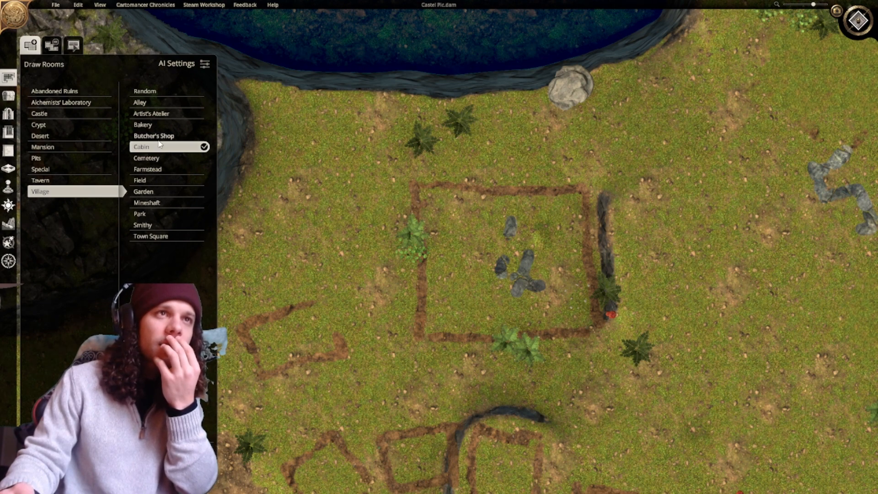
{"action": "left_click_drag", "start_coordinate": [576, 205], "coordinate": [353, 348]}
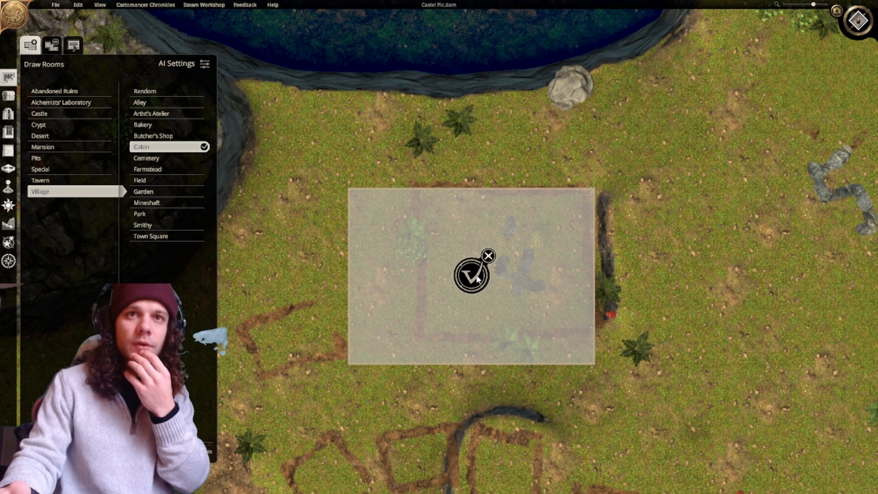
{"action": "middle_click_drag", "start_coordinate": [364, 339], "coordinate": [488, 273]}
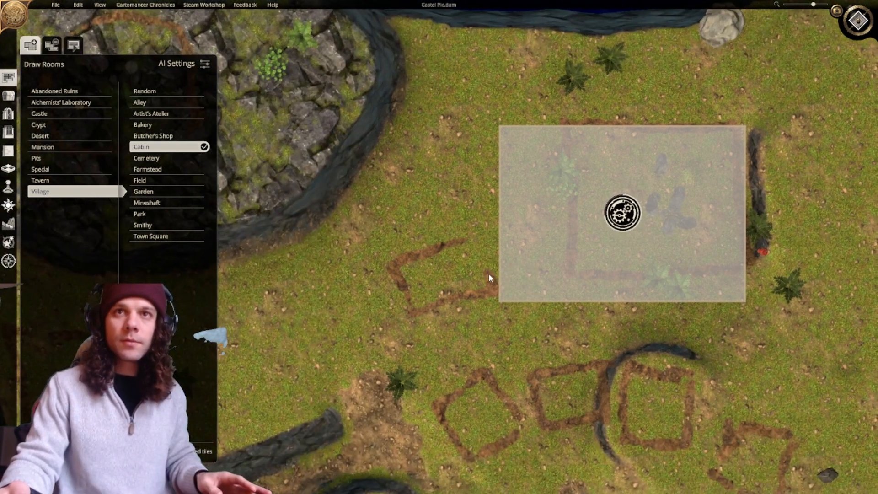
{"action": "scroll", "coordinate": [519, 310], "scroll_direction": "down", "scroll_amount": 4}
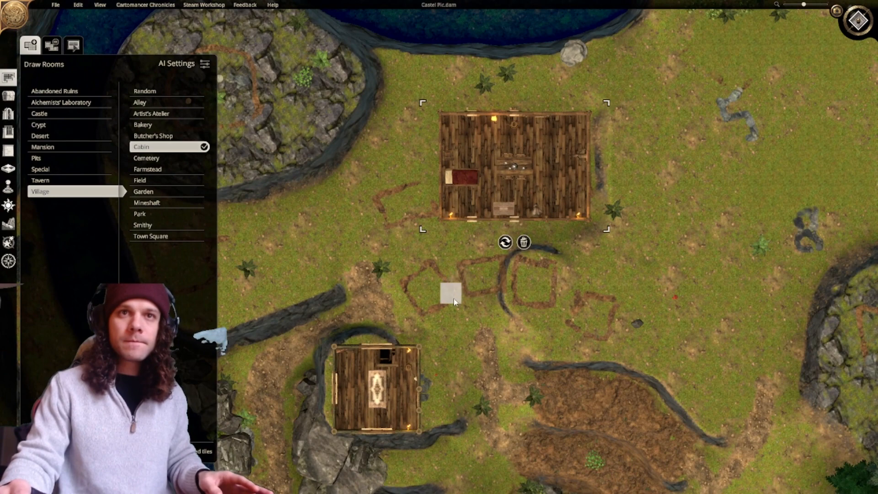
Generate a Village Farmstead room over the easternmost small outline, just north of the dirt slope.
{"action": "scroll", "coordinate": [454, 302], "scroll_direction": "up", "scroll_amount": 1}
{"action": "middle_click_drag", "start_coordinate": [463, 276], "coordinate": [409, 264]}
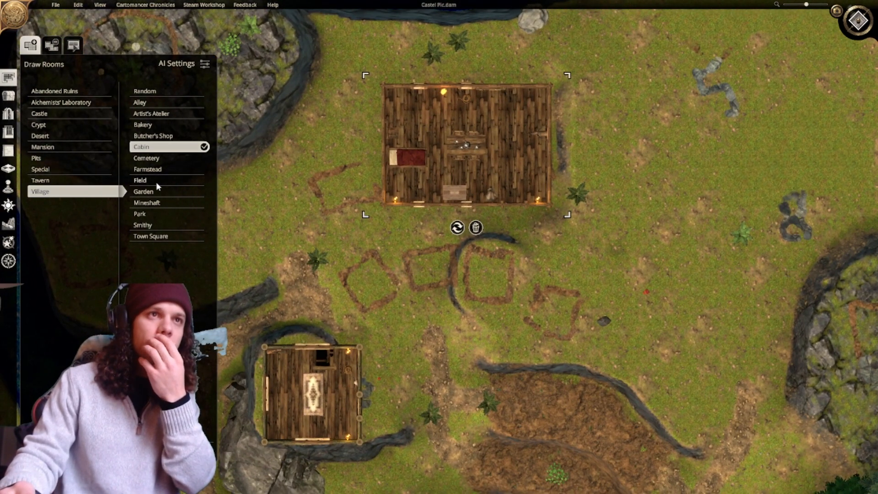
{"action": "left_click", "coordinate": [155, 170]}
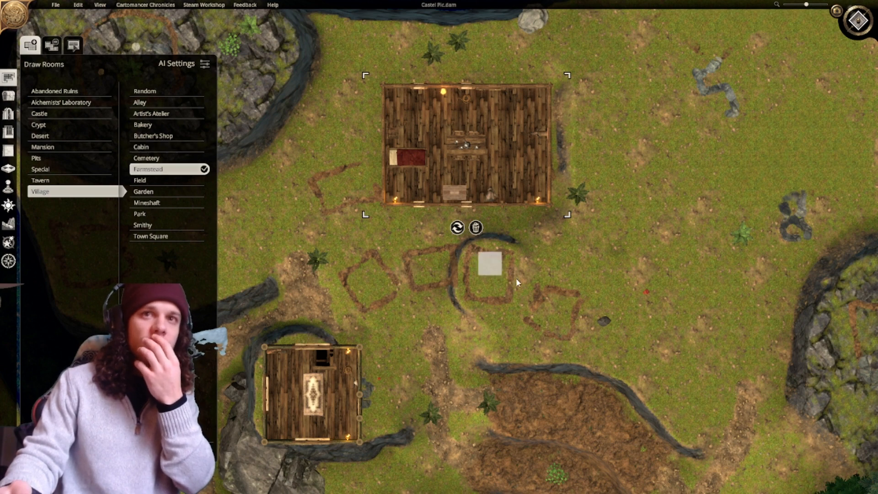
{"action": "left_click_drag", "start_coordinate": [562, 321], "coordinate": [602, 331]}
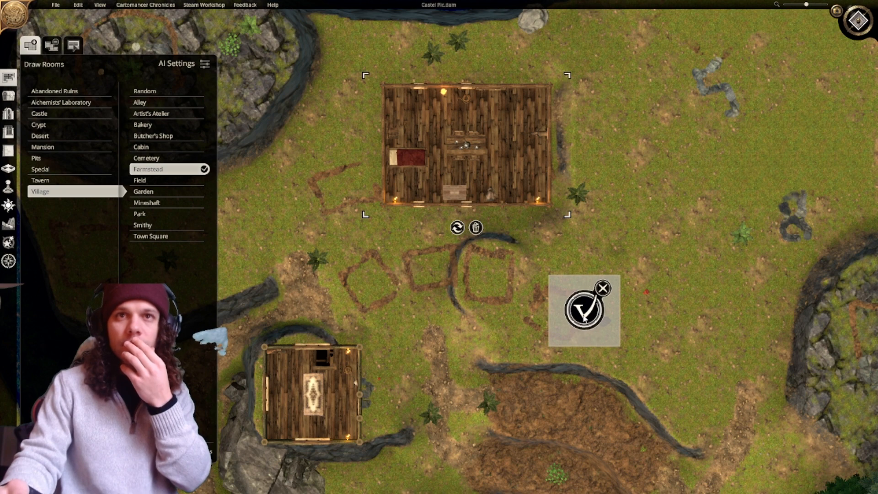
Generate two small Farmstead rooms over the two adjoining outlines south of the large cabin.
{"action": "left_click_drag", "start_coordinate": [466, 262], "coordinate": [489, 268]}
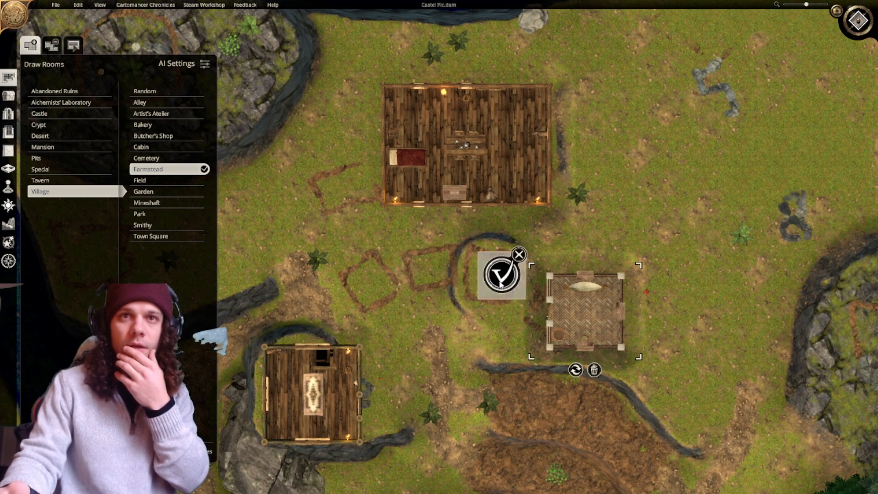
{"action": "right_click_drag", "start_coordinate": [489, 333], "coordinate": [535, 294]}
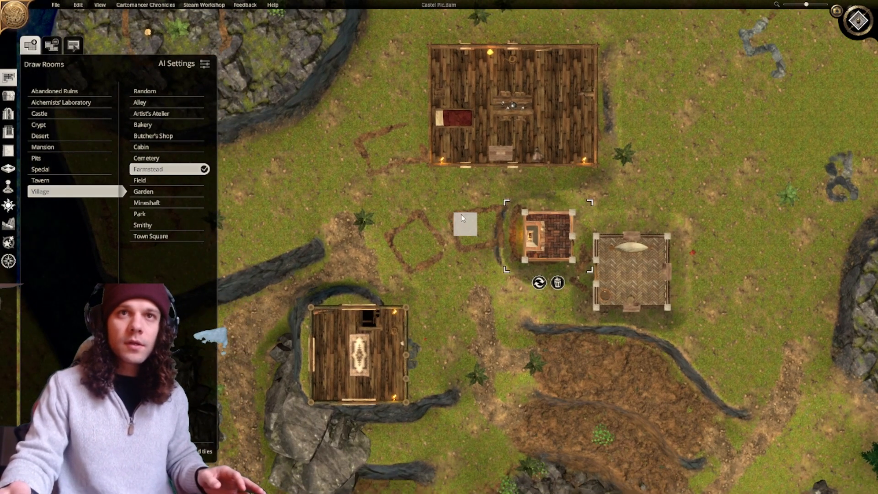
{"action": "left_click_drag", "start_coordinate": [461, 219], "coordinate": [493, 254]}
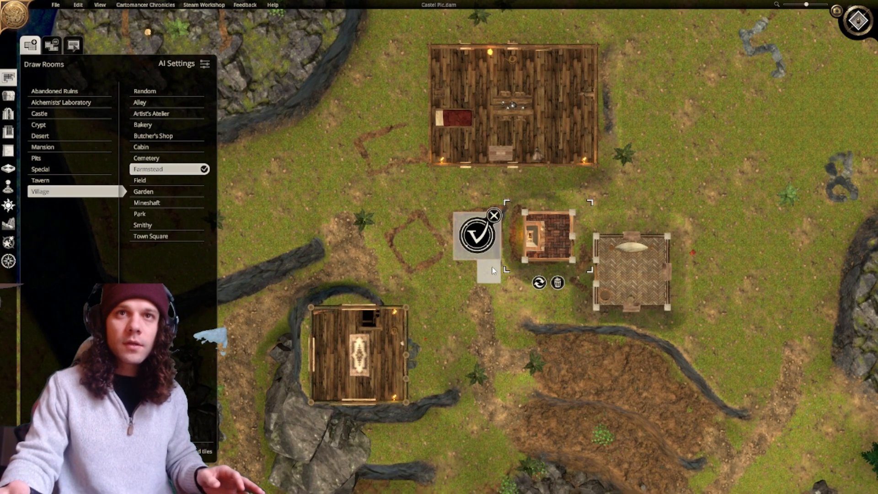
{"action": "left_click", "coordinate": [476, 240]}
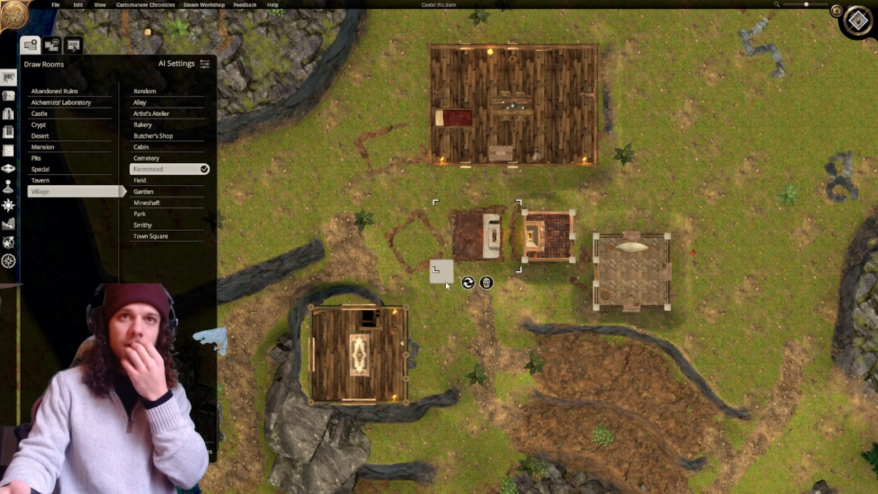
Generate a 3 x 3 Farmstead room at the tilted square outline west of the other farmstead rooms.
{"action": "right_click_drag", "start_coordinate": [445, 290], "coordinate": [468, 314]}
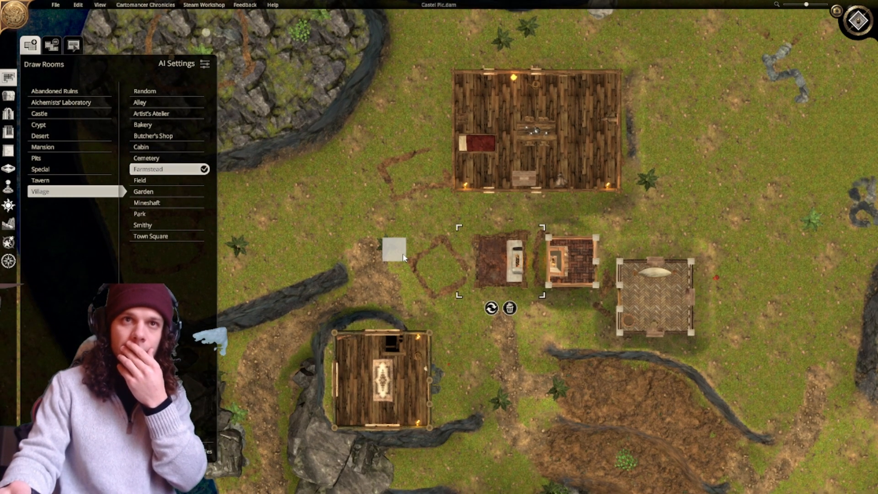
{"action": "left_click_drag", "start_coordinate": [394, 250], "coordinate": [435, 237]}
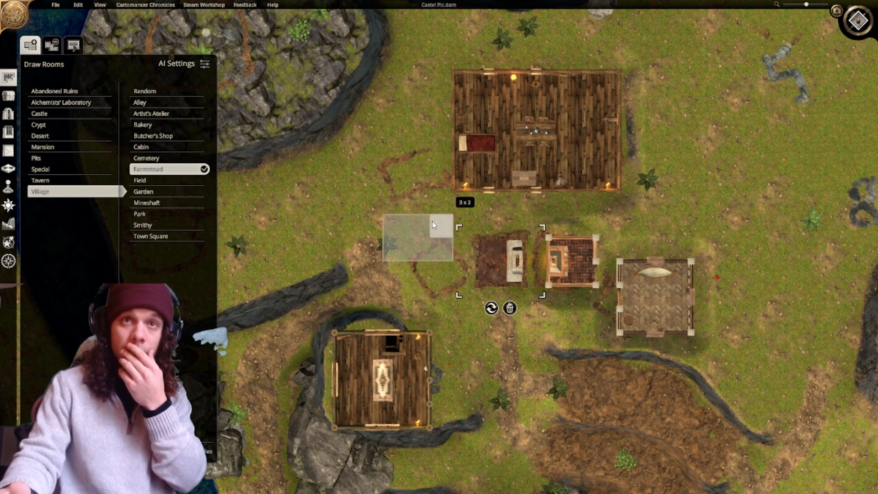
{"action": "right_click", "coordinate": [432, 221]}
{"action": "left_click_drag", "start_coordinate": [440, 273], "coordinate": [399, 237]}
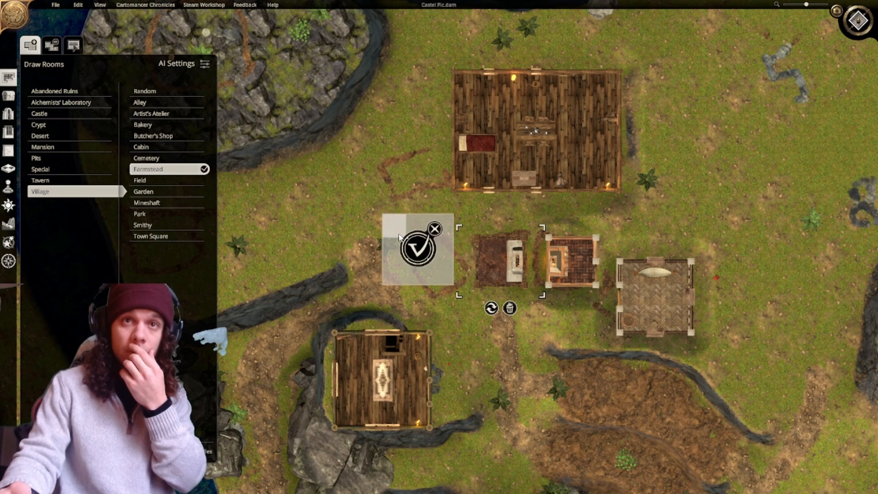
{"action": "left_click", "coordinate": [418, 248]}
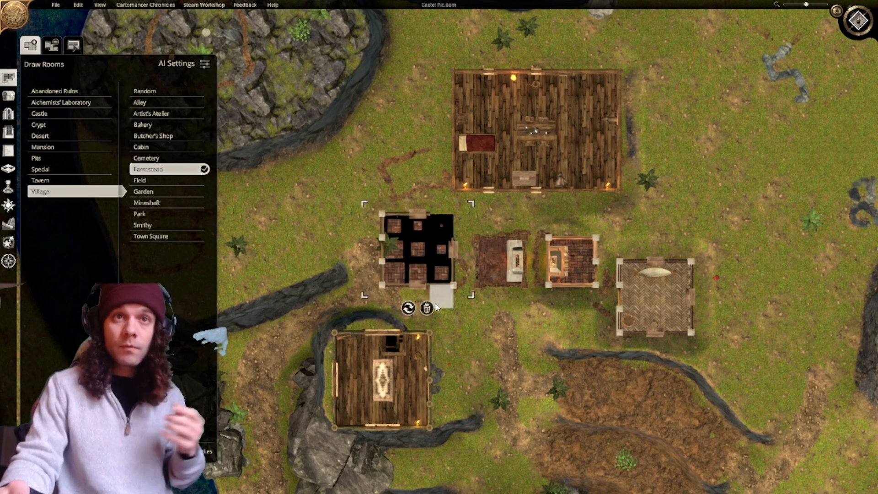
Generate a Village Cabin room over the riverside outline south of the rocky plateau.
{"action": "right_click_drag", "start_coordinate": [499, 296], "coordinate": [555, 283]}
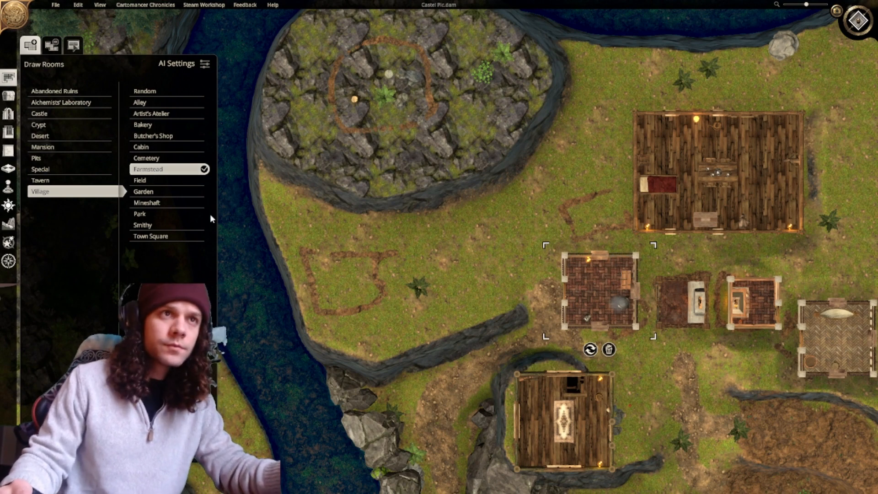
{"action": "left_click", "coordinate": [159, 146]}
{"action": "left_click_drag", "start_coordinate": [320, 247], "coordinate": [402, 303]}
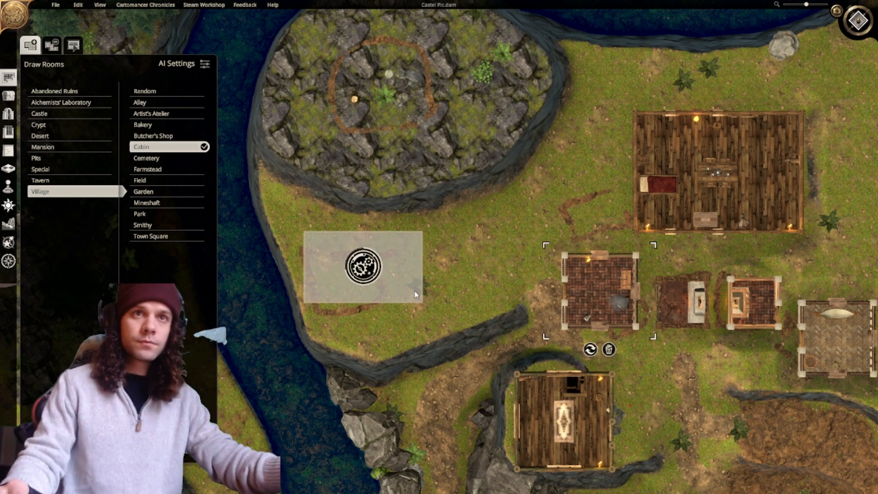
Try drawing a Village Town Square over the winding grey stone patch on the eastern meadow.
{"action": "right_click_drag", "start_coordinate": [501, 267], "coordinate": [435, 243]}
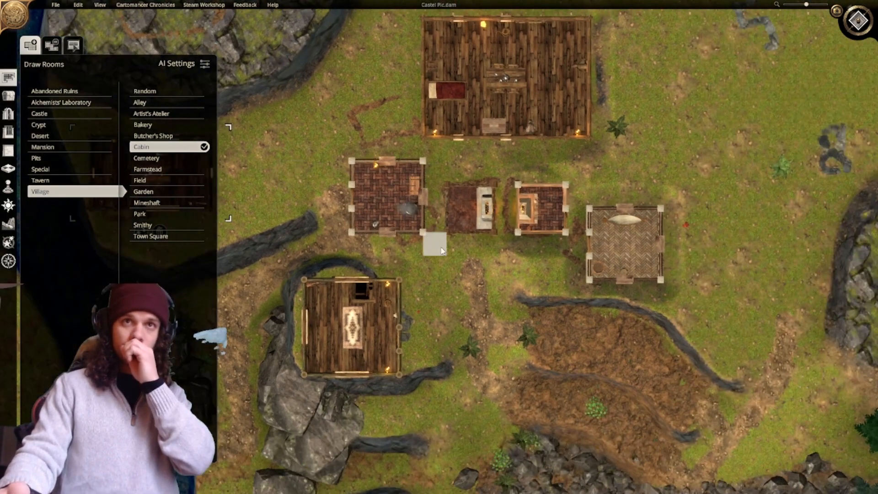
{"action": "scroll", "coordinate": [476, 256], "scroll_direction": "down", "scroll_amount": 1}
{"action": "scroll", "coordinate": [522, 270], "scroll_direction": "down", "scroll_amount": 2}
{"action": "right_click_drag", "start_coordinate": [545, 274], "coordinate": [462, 312]}
{"action": "right_click_drag", "start_coordinate": [568, 219], "coordinate": [549, 251]}
{"action": "right_click_drag", "start_coordinate": [572, 194], "coordinate": [548, 233]}
{"action": "scroll", "coordinate": [548, 234], "scroll_direction": "up", "scroll_amount": 1}
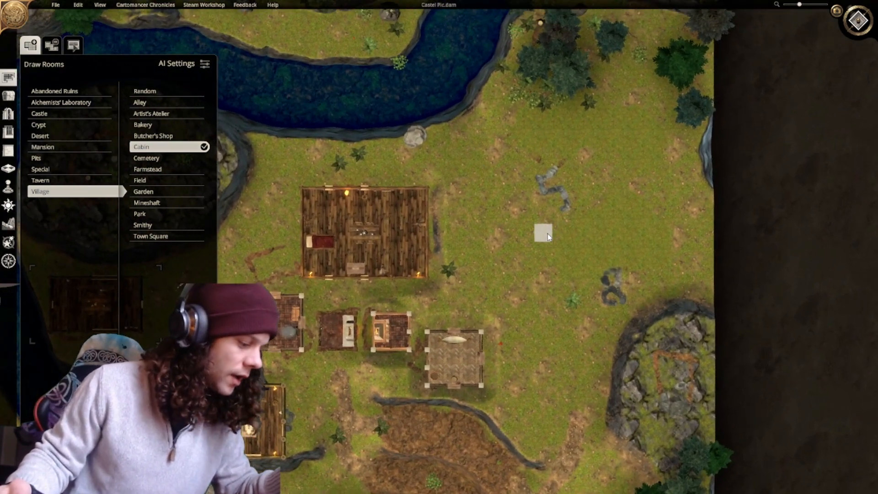
{"action": "key", "text": "w"}
{"action": "key", "text": "d"}
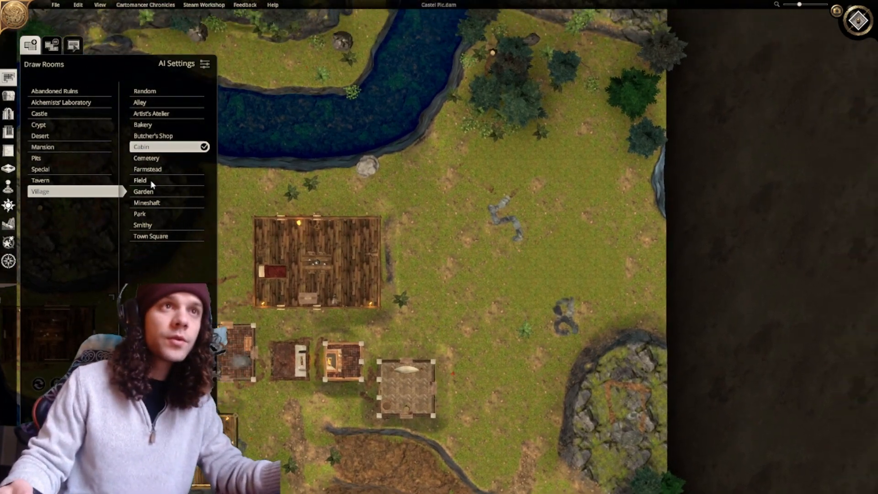
{"action": "left_click", "coordinate": [157, 236]}
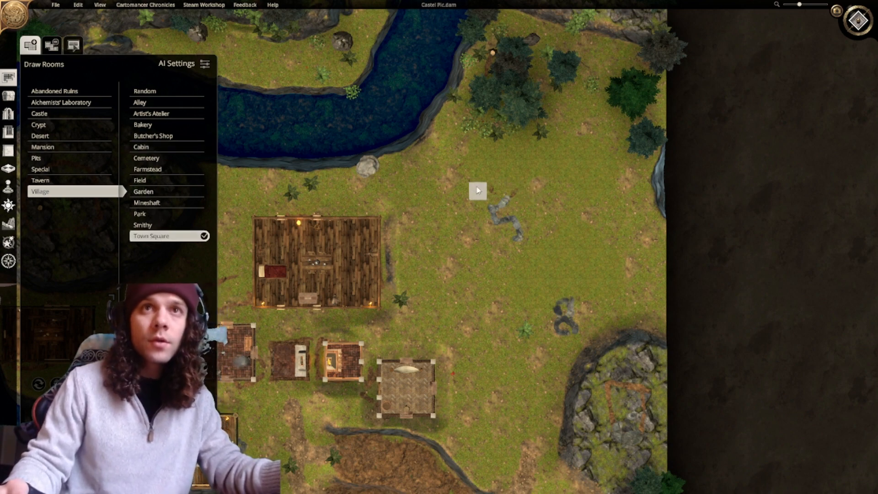
{"action": "left_click_drag", "start_coordinate": [477, 182], "coordinate": [558, 247]}
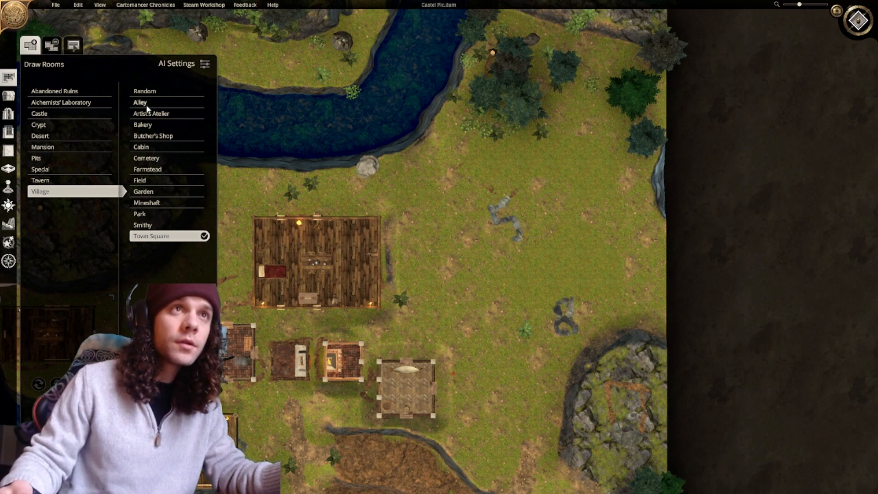
Generate a Village Cabin room on the eastern meadow, just northwest of the rocky plateau.
{"action": "left_click", "coordinate": [153, 150]}
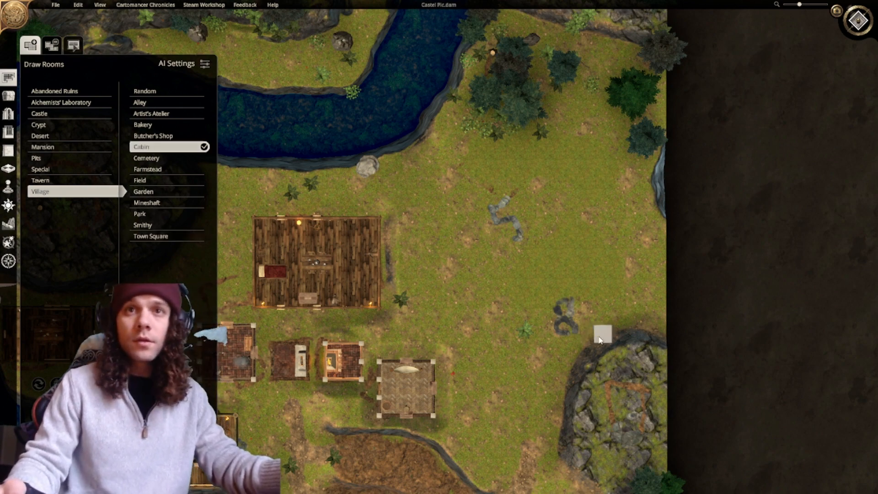
{"action": "left_click_drag", "start_coordinate": [600, 339], "coordinate": [503, 267]}
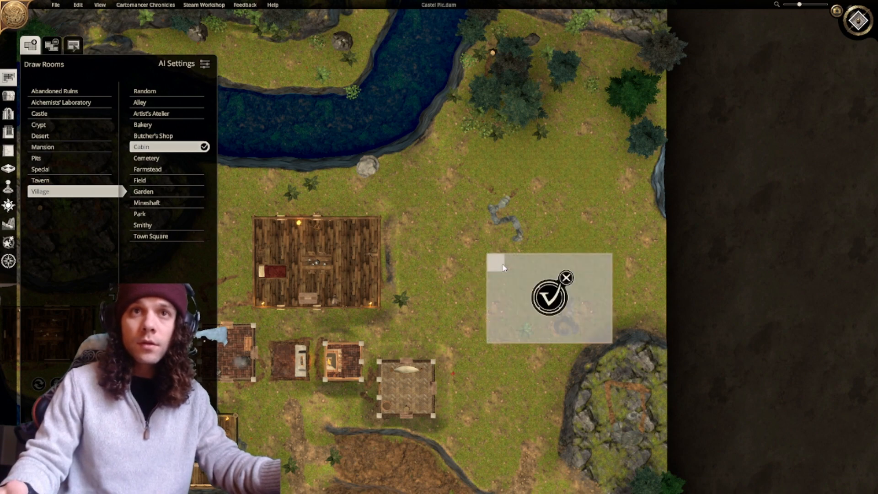
{"action": "left_click", "coordinate": [553, 304]}
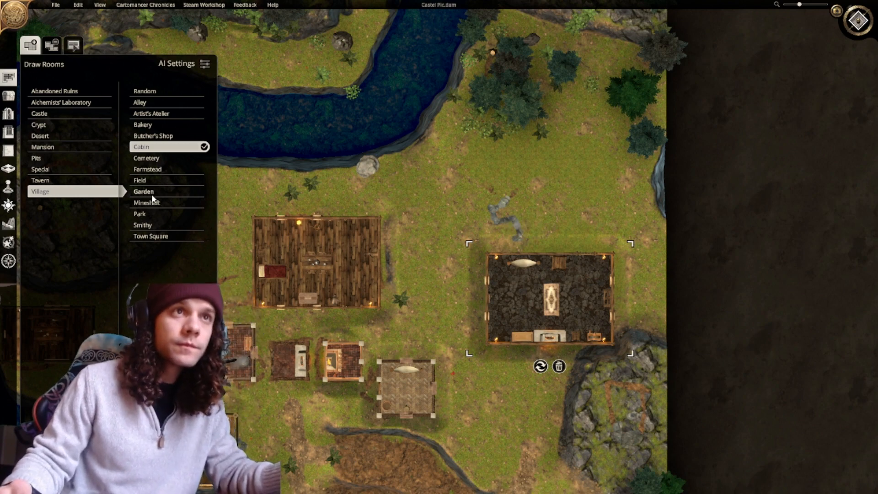
Generate a Village Garden room north of the new eastern cabin, between the river and the map edge.
{"action": "left_click", "coordinate": [156, 238]}
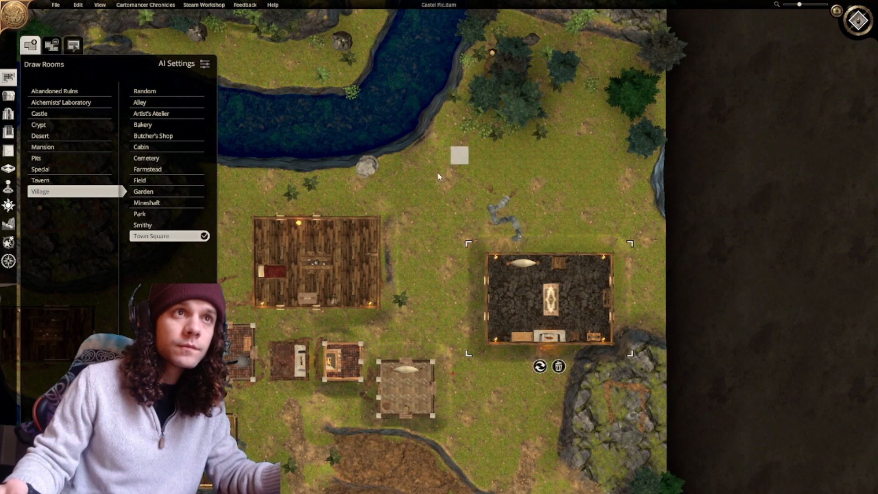
{"action": "left_click", "coordinate": [150, 195]}
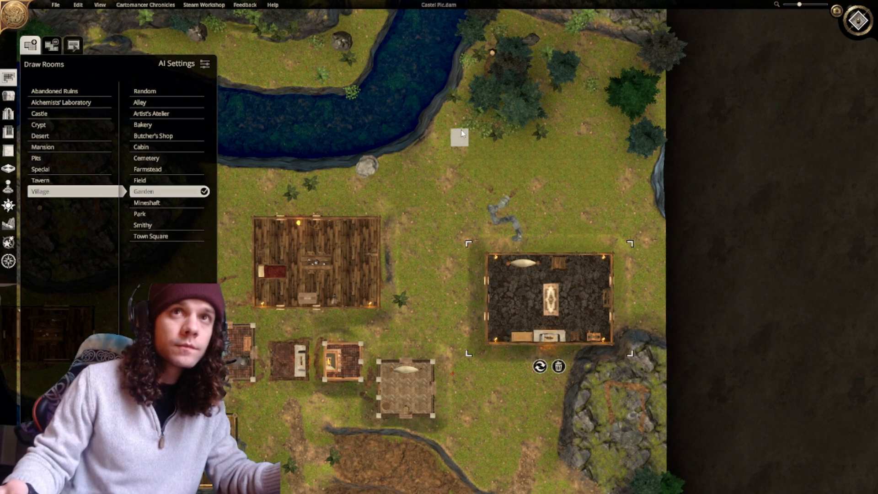
{"action": "left_click_drag", "start_coordinate": [460, 135], "coordinate": [587, 209]}
{"action": "left_click_drag", "start_coordinate": [586, 209], "coordinate": [587, 209]}
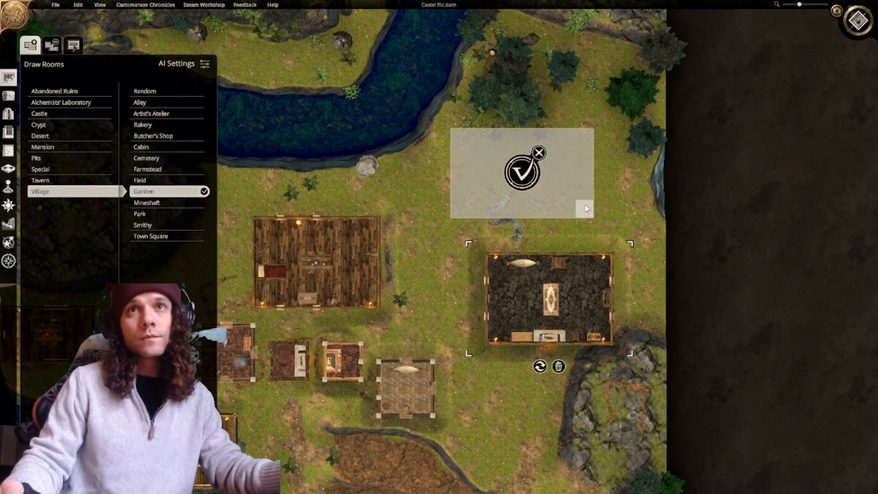
{"action": "left_click", "coordinate": [526, 176]}
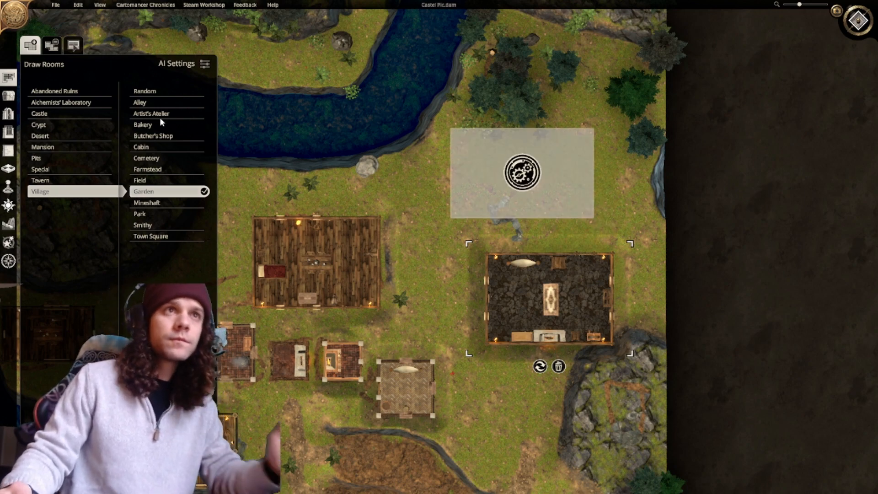
Generate a Village Cabin room over the eastern half of the garden.
{"action": "left_click", "coordinate": [146, 147]}
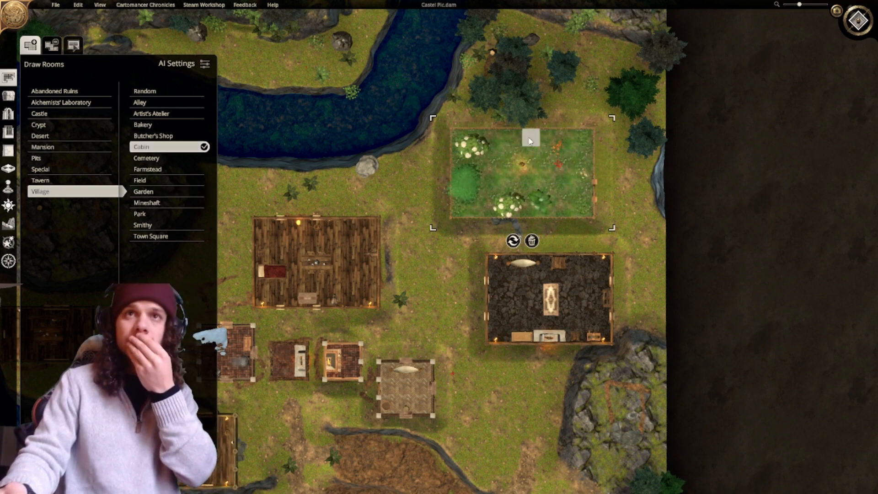
{"action": "left_click_drag", "start_coordinate": [531, 141], "coordinate": [589, 212]}
{"action": "left_click", "coordinate": [561, 167]}
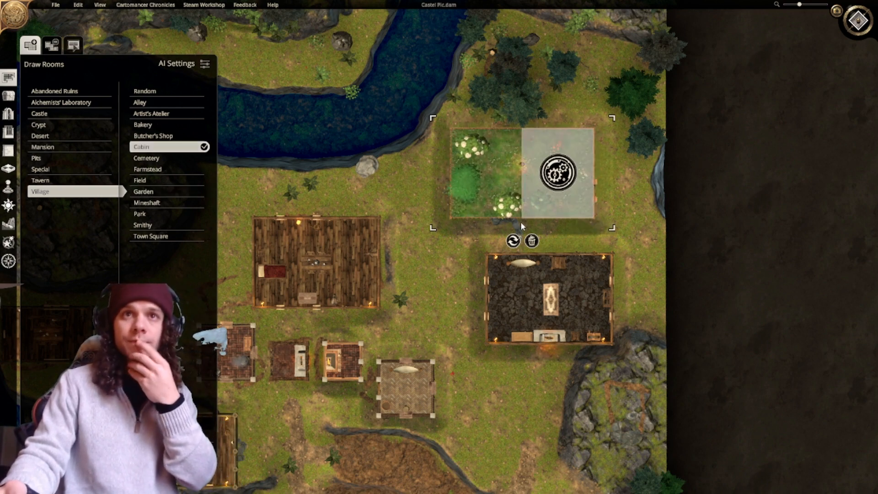
Inspect the village buildings, the brown field and the eastern rocky plateau from several angles in 3D view.
{"action": "middle_click_drag", "start_coordinate": [445, 280], "coordinate": [721, 118]}
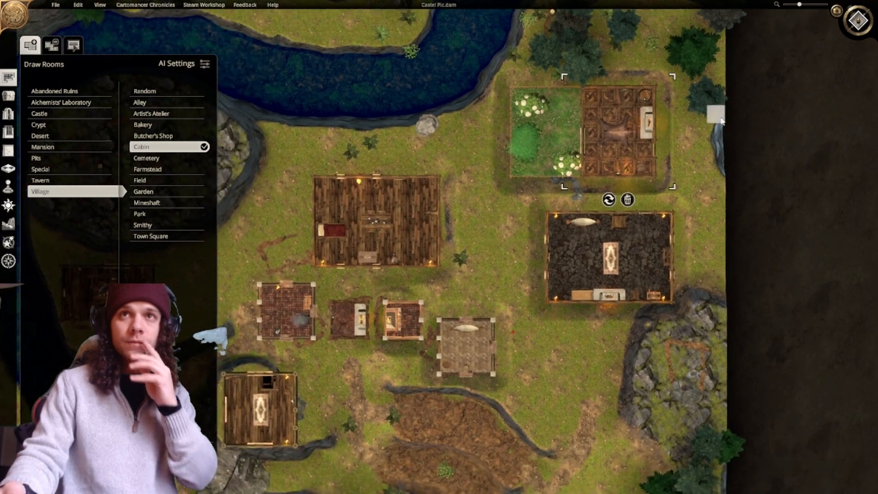
{"action": "right_click_drag", "start_coordinate": [573, 183], "coordinate": [611, 154]}
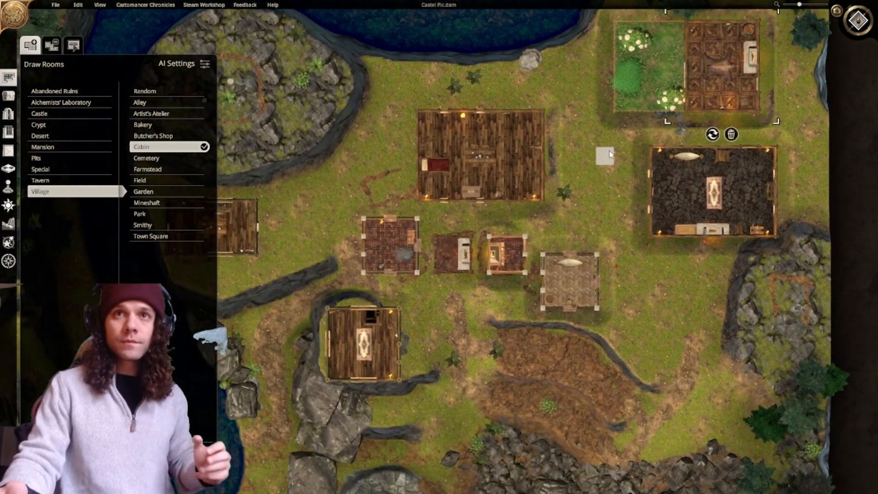
{"action": "left_click", "coordinate": [853, 32]}
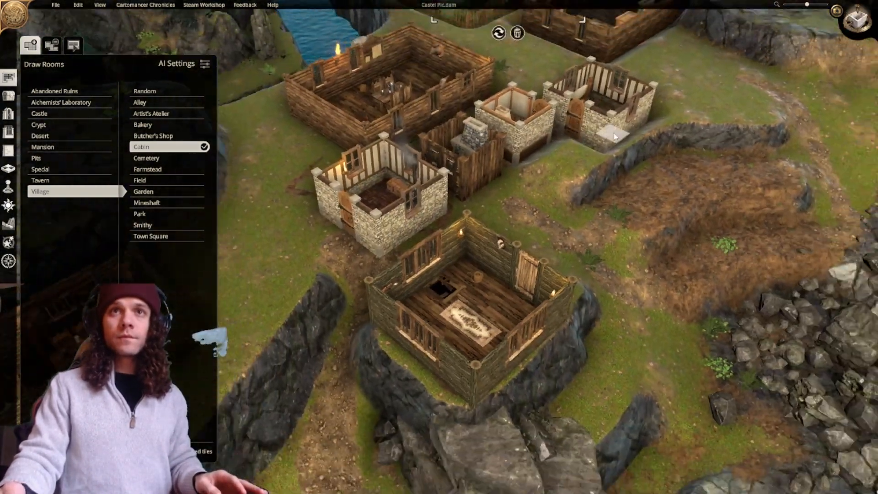
{"action": "right_click_drag", "start_coordinate": [614, 136], "coordinate": [552, 197]}
{"action": "middle_click_drag", "start_coordinate": [553, 197], "coordinate": [456, 216]}
{"action": "right_click_drag", "start_coordinate": [456, 216], "coordinate": [590, 223]}
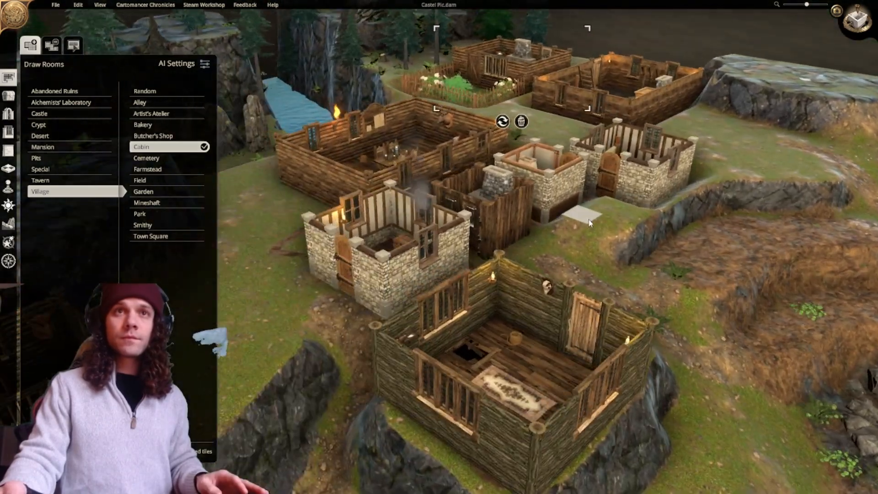
{"action": "middle_click_drag", "start_coordinate": [589, 223], "coordinate": [472, 218]}
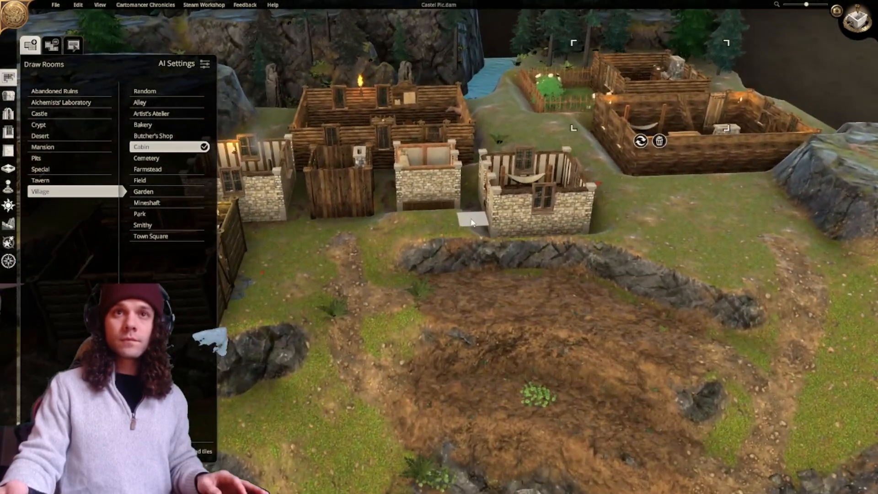
{"action": "middle_click_drag", "start_coordinate": [521, 233], "coordinate": [500, 273]}
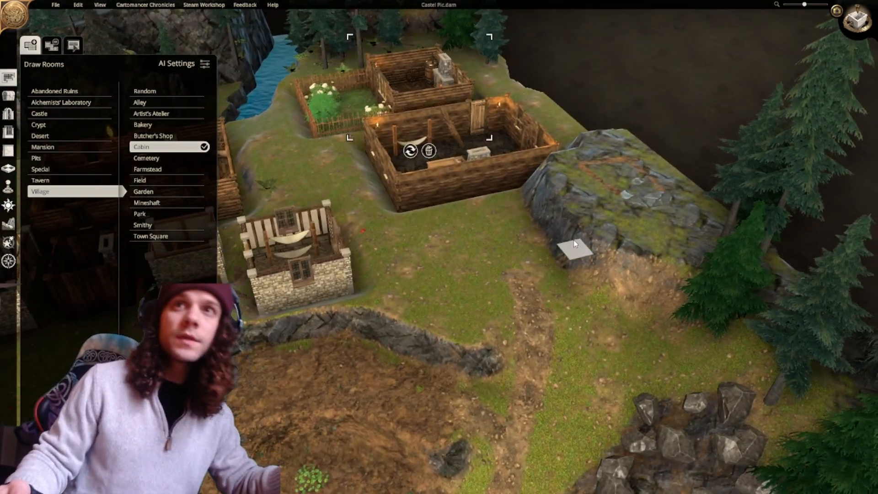
{"action": "middle_click_drag", "start_coordinate": [678, 190], "coordinate": [581, 320]}
{"action": "middle_click_drag", "start_coordinate": [529, 341], "coordinate": [592, 334]}
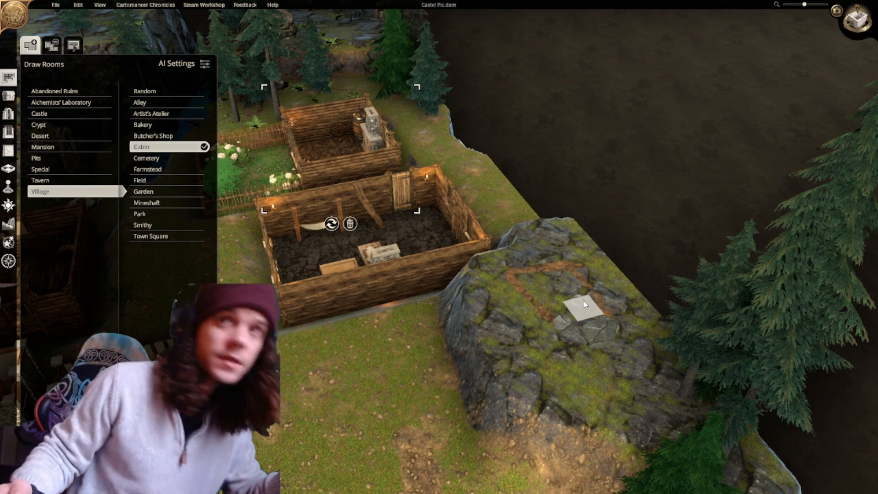
{"action": "middle_click_drag", "start_coordinate": [474, 337], "coordinate": [661, 209]}
{"action": "mouse_move", "coordinate": [667, 239]}
{"action": "middle_mouse_down"}
{"action": "mouse_move", "coordinate": [621, 237]}
{"action": "mouse_move", "coordinate": [622, 259]}
{"action": "middle_mouse_up"}
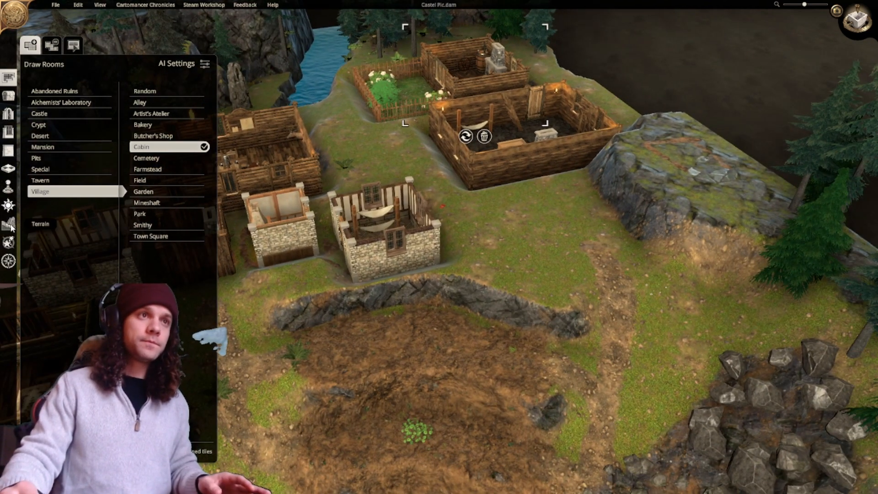
Smooth the terrain along the rocky plateau's slope beside the large eastern cabin.
{"action": "left_click", "coordinate": [9, 224]}
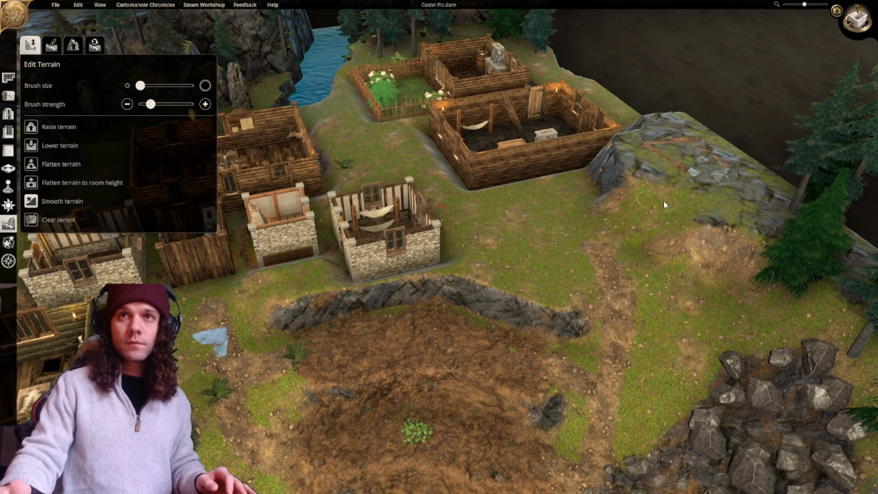
{"action": "middle_click_drag", "start_coordinate": [651, 211], "coordinate": [494, 202]}
{"action": "scroll", "coordinate": [568, 248], "scroll_direction": "up", "scroll_amount": 2}
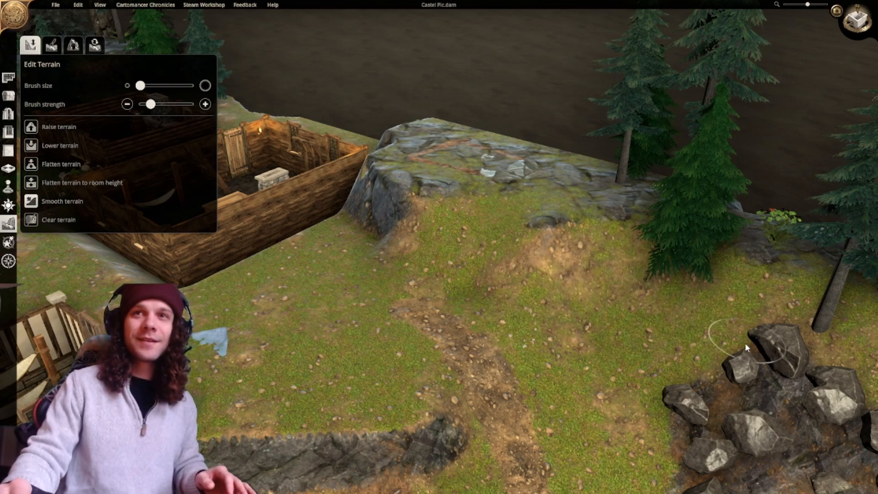
{"action": "right_click_drag", "start_coordinate": [608, 263], "coordinate": [665, 290]}
{"action": "right_click_drag", "start_coordinate": [571, 277], "coordinate": [513, 280]}
{"action": "middle_click_drag", "start_coordinate": [481, 278], "coordinate": [536, 277]}
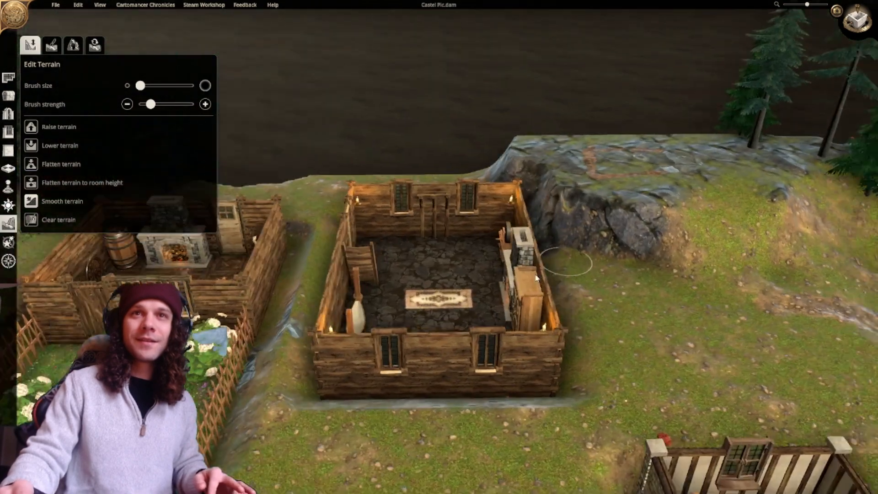
{"action": "right_click_drag", "start_coordinate": [537, 277], "coordinate": [467, 343]}
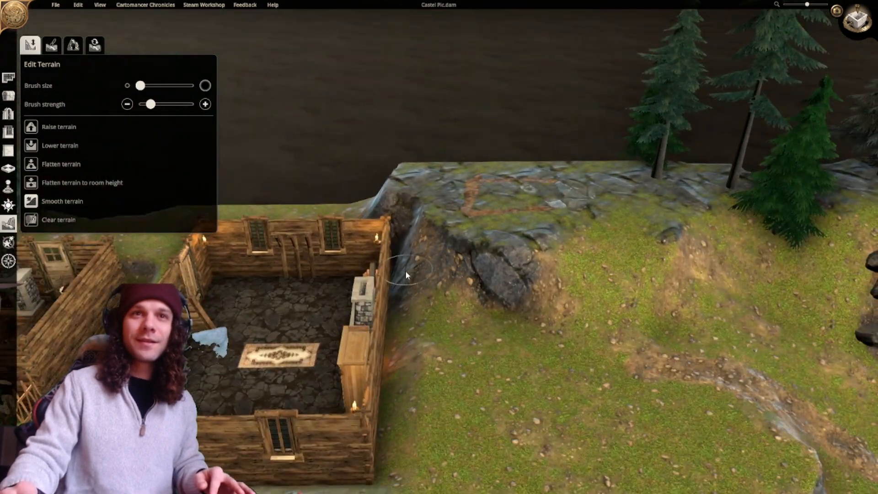
{"action": "scroll", "coordinate": [406, 272], "scroll_direction": "down", "scroll_amount": 4}
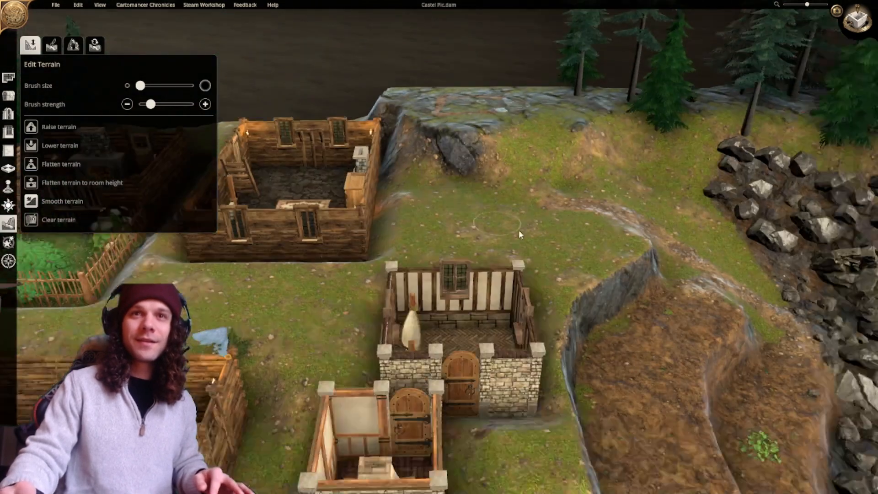
Flatten the terrain south of the small farmstead rooms using a larger, stronger brush.
{"action": "middle_click_drag", "start_coordinate": [518, 229], "coordinate": [343, 189]}
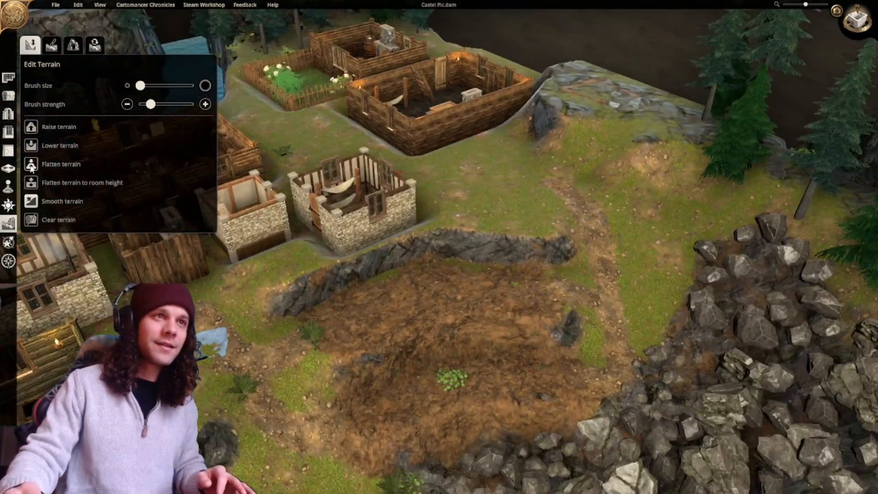
{"action": "middle_click_drag", "start_coordinate": [436, 310], "coordinate": [355, 271]}
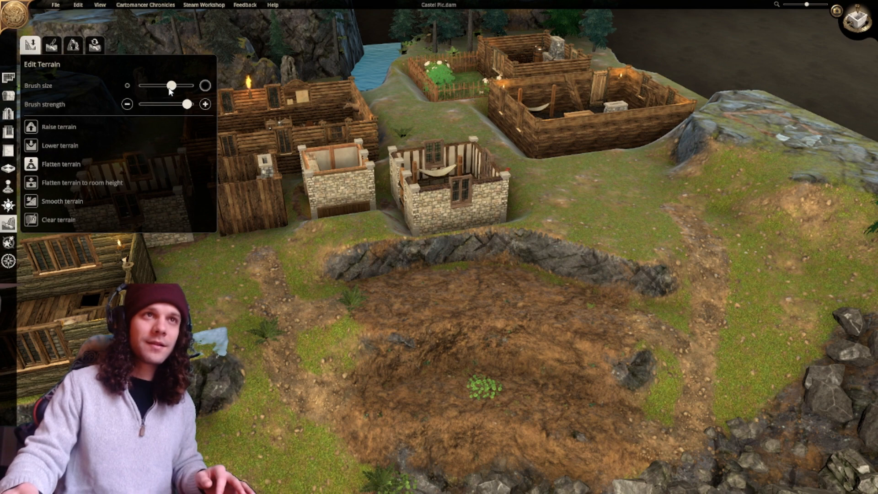
{"action": "scroll", "coordinate": [348, 242], "scroll_direction": "down", "scroll_amount": 1}
{"action": "middle_click_drag", "start_coordinate": [347, 242], "coordinate": [414, 262]}
{"action": "mouse_move", "coordinate": [429, 269]}
{"action": "left_mouse_down"}
{"action": "mouse_move", "coordinate": [407, 263]}
{"action": "mouse_move", "coordinate": [391, 241]}
{"action": "left_mouse_up"}
{"action": "right_click_drag", "start_coordinate": [319, 220], "coordinate": [412, 235]}
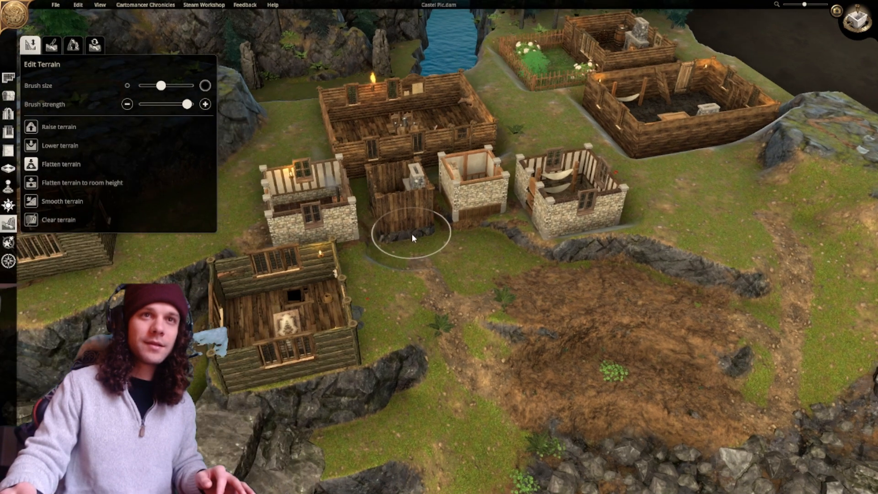
Flatten the terrain to room height around the farmstead rooms and the large eastern cabin, up to the garden.
{"action": "right_click_drag", "start_coordinate": [496, 264], "coordinate": [424, 265]}
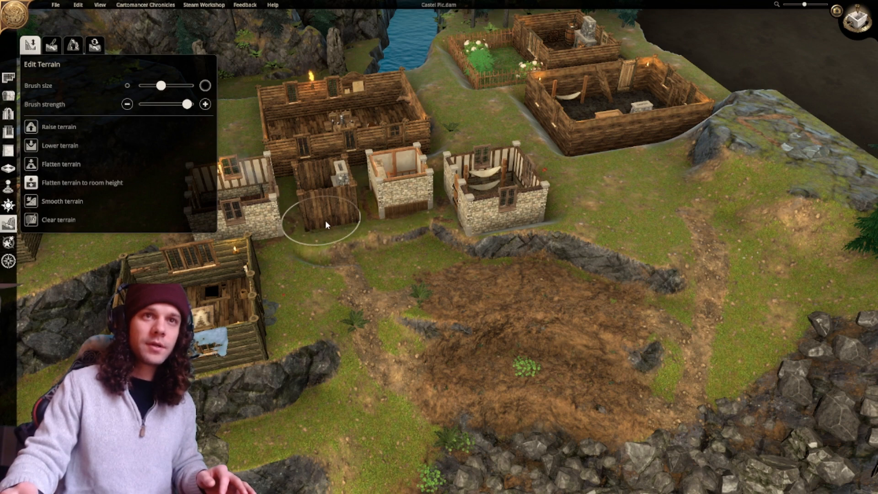
{"action": "mouse_move", "coordinate": [475, 217]}
{"action": "left_mouse_down"}
{"action": "mouse_move", "coordinate": [613, 242]}
{"action": "mouse_move", "coordinate": [660, 263]}
{"action": "mouse_move", "coordinate": [654, 172]}
{"action": "mouse_move", "coordinate": [663, 144]}
{"action": "left_mouse_up"}
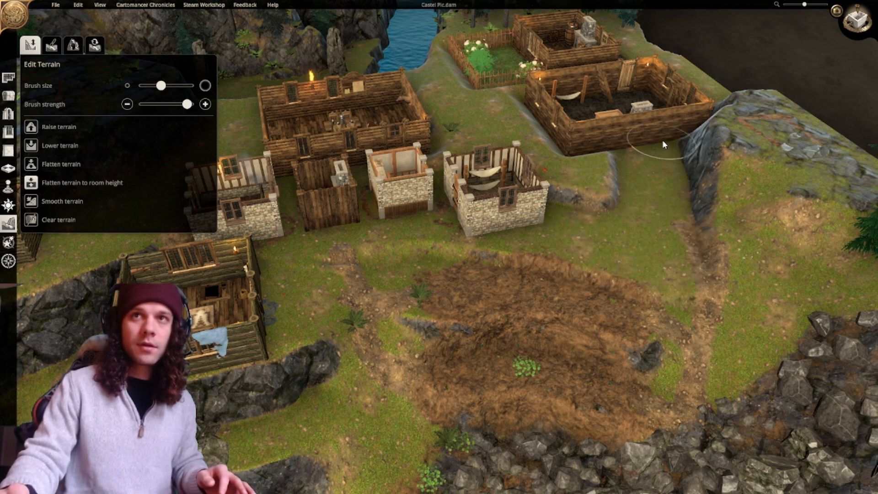
{"action": "mouse_move", "coordinate": [681, 111]}
{"action": "left_mouse_down"}
{"action": "mouse_move", "coordinate": [635, 201]}
{"action": "mouse_move", "coordinate": [560, 189]}
{"action": "mouse_move", "coordinate": [519, 173]}
{"action": "mouse_move", "coordinate": [560, 130]}
{"action": "mouse_move", "coordinate": [501, 135]}
{"action": "mouse_move", "coordinate": [521, 117]}
{"action": "mouse_move", "coordinate": [515, 100]}
{"action": "mouse_move", "coordinate": [541, 84]}
{"action": "left_mouse_up"}
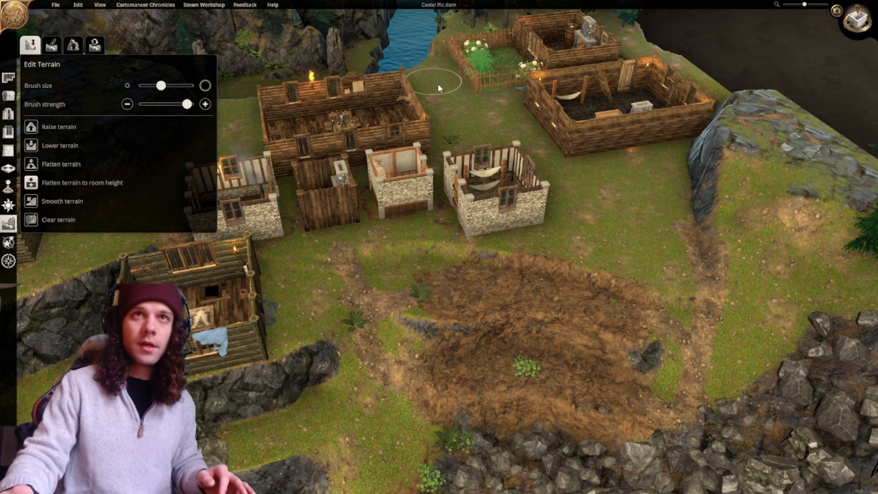
Flatten the terrain to room height around the fenced garden and its adjoining cabin.
{"action": "scroll", "coordinate": [459, 90], "scroll_direction": "up", "scroll_amount": 2}
{"action": "right_click_drag", "start_coordinate": [461, 91], "coordinate": [448, 348]}
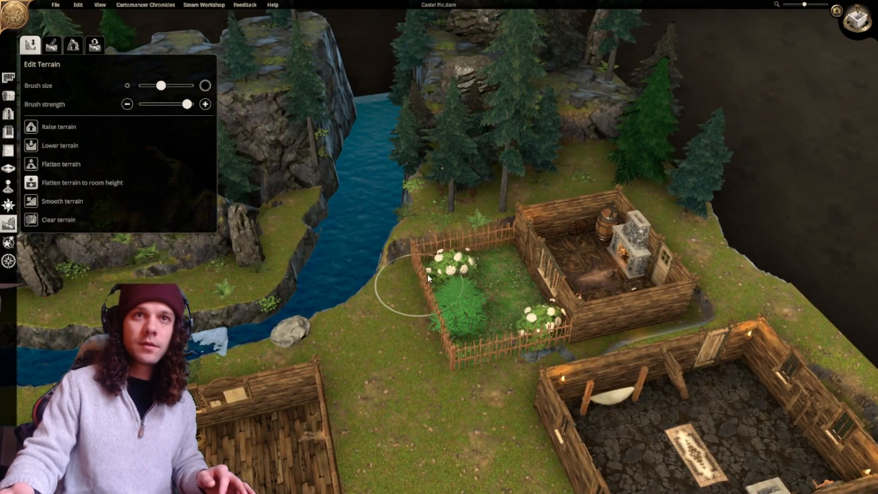
{"action": "right_click_drag", "start_coordinate": [530, 233], "coordinate": [485, 265]}
{"action": "middle_click_drag", "start_coordinate": [383, 355], "coordinate": [497, 355]}
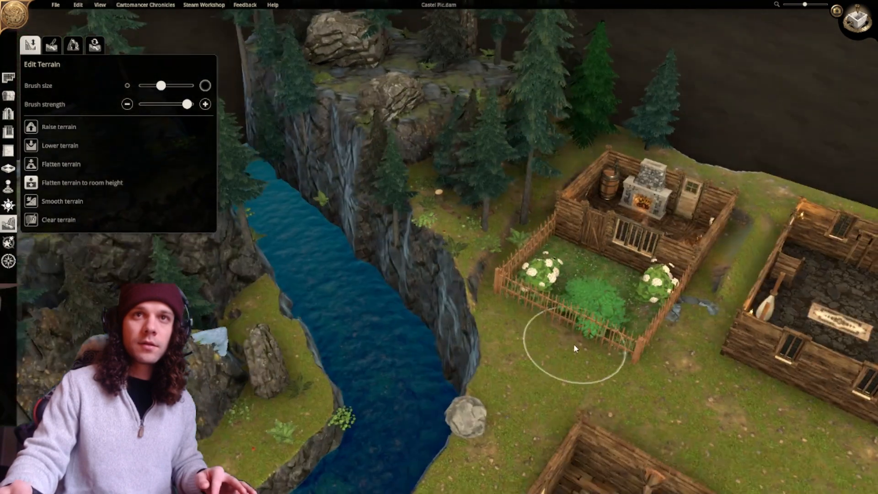
{"action": "middle_click_drag", "start_coordinate": [596, 200], "coordinate": [342, 324]}
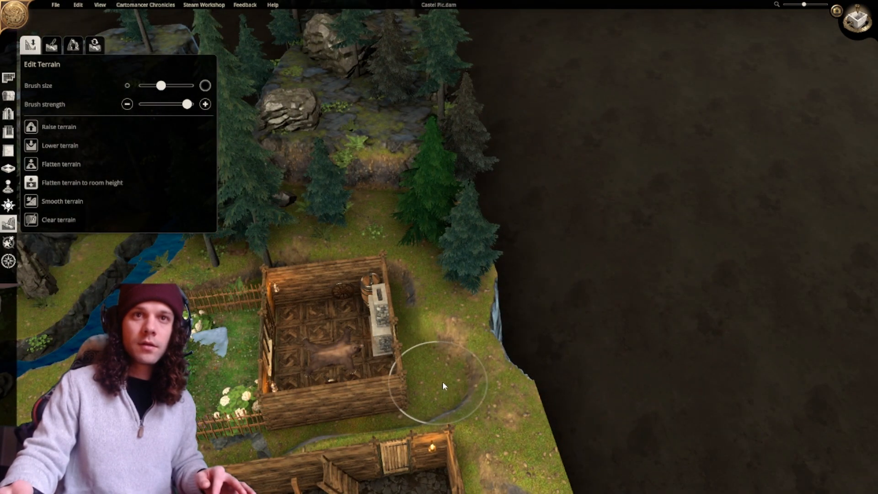
{"action": "mouse_move", "coordinate": [442, 382]}
{"action": "left_mouse_down"}
{"action": "mouse_move", "coordinate": [394, 317]}
{"action": "mouse_move", "coordinate": [390, 334]}
{"action": "left_mouse_up"}
{"action": "right_click_drag", "start_coordinate": [390, 334], "coordinate": [443, 316]}
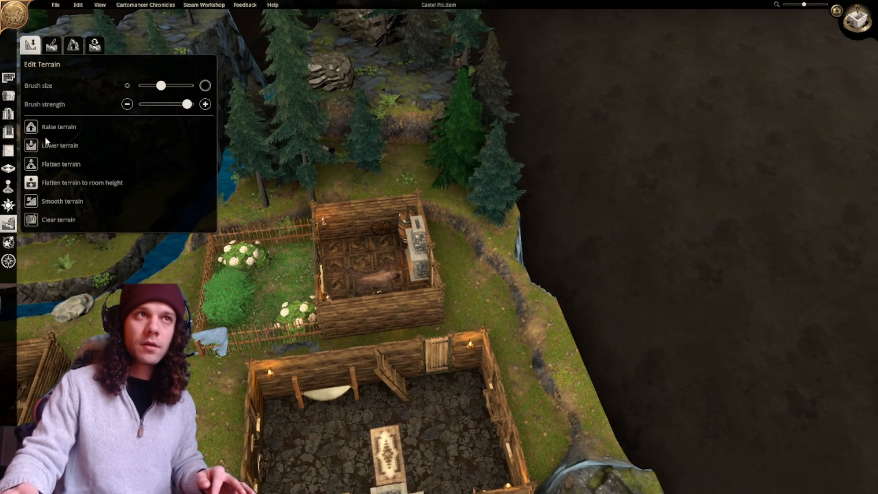
Flatten the terrain along the map's eastern edge and behind the garden cabin near the trees.
{"action": "mouse_move", "coordinate": [600, 346]}
{"action": "left_mouse_down"}
{"action": "mouse_move", "coordinate": [531, 187]}
{"action": "mouse_move", "coordinate": [602, 319]}
{"action": "mouse_move", "coordinate": [580, 269]}
{"action": "left_mouse_up"}
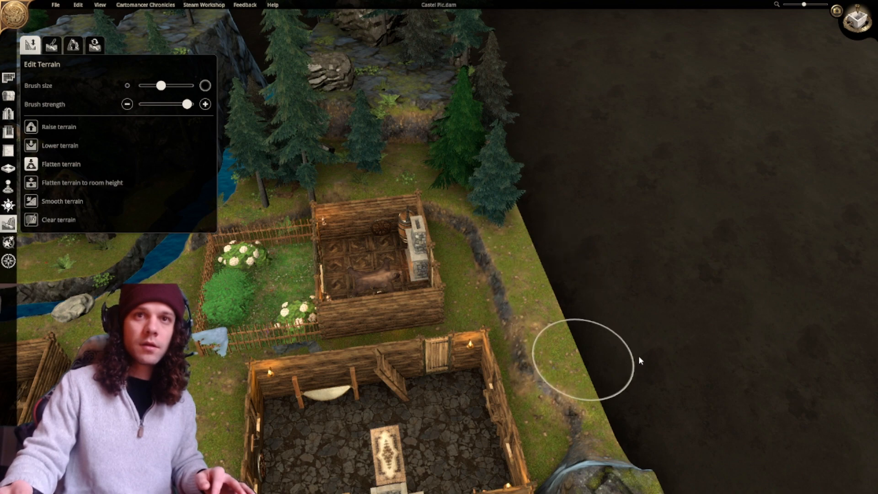
{"action": "mouse_move", "coordinate": [638, 355]}
{"action": "right_mouse_down"}
{"action": "mouse_move", "coordinate": [533, 308]}
{"action": "mouse_move", "coordinate": [449, 337]}
{"action": "right_mouse_up"}
{"action": "key", "text": "s"}
{"action": "mouse_move", "coordinate": [435, 346]}
{"action": "left_mouse_down"}
{"action": "mouse_move", "coordinate": [432, 387]}
{"action": "mouse_move", "coordinate": [407, 407]}
{"action": "left_mouse_up"}
{"action": "middle_click_drag", "start_coordinate": [517, 227], "coordinate": [504, 322]}
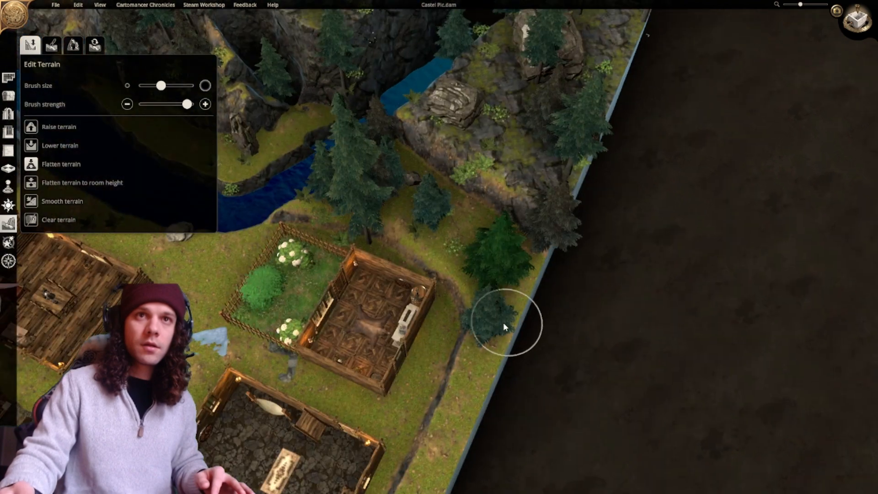
{"action": "right_click_drag", "start_coordinate": [504, 322], "coordinate": [424, 257]}
{"action": "key", "text": "w"}
{"action": "left_click_drag", "start_coordinate": [397, 259], "coordinate": [375, 268]}
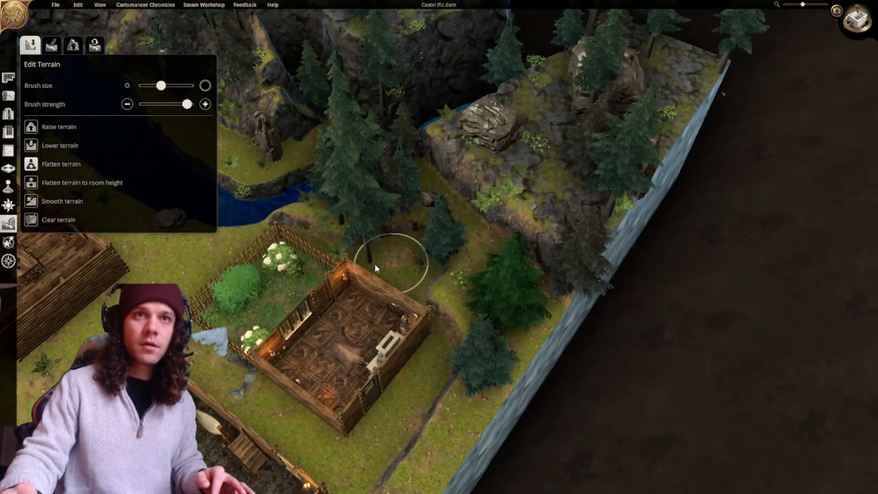
Smooth the terrain around the garden cabin and flatten the ground along the map's eastern edge beside it.
{"action": "mouse_move", "coordinate": [478, 265]}
{"action": "left_mouse_down"}
{"action": "mouse_move", "coordinate": [388, 237]}
{"action": "mouse_move", "coordinate": [305, 228]}
{"action": "mouse_move", "coordinate": [453, 270]}
{"action": "mouse_move", "coordinate": [254, 319]}
{"action": "left_mouse_up"}
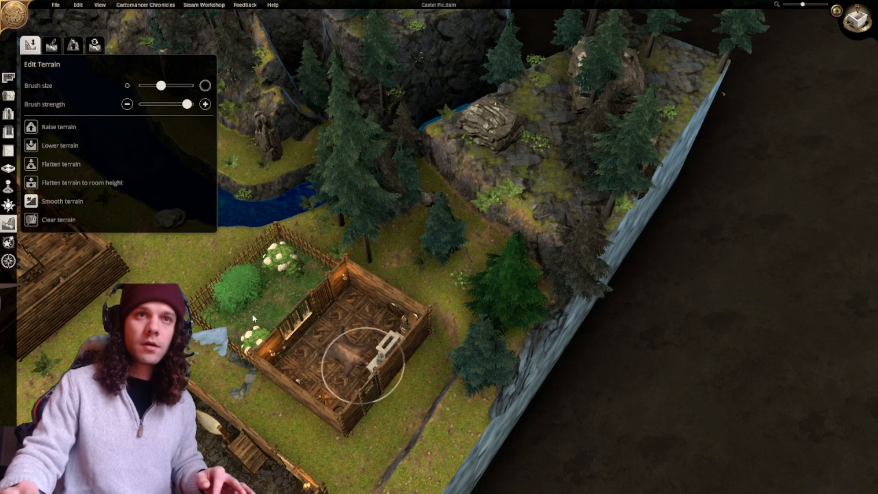
{"action": "left_click", "coordinate": [31, 167]}
{"action": "mouse_move", "coordinate": [491, 424]}
{"action": "left_mouse_down"}
{"action": "mouse_move", "coordinate": [513, 462]}
{"action": "mouse_move", "coordinate": [578, 425]}
{"action": "mouse_move", "coordinate": [506, 429]}
{"action": "left_mouse_up"}
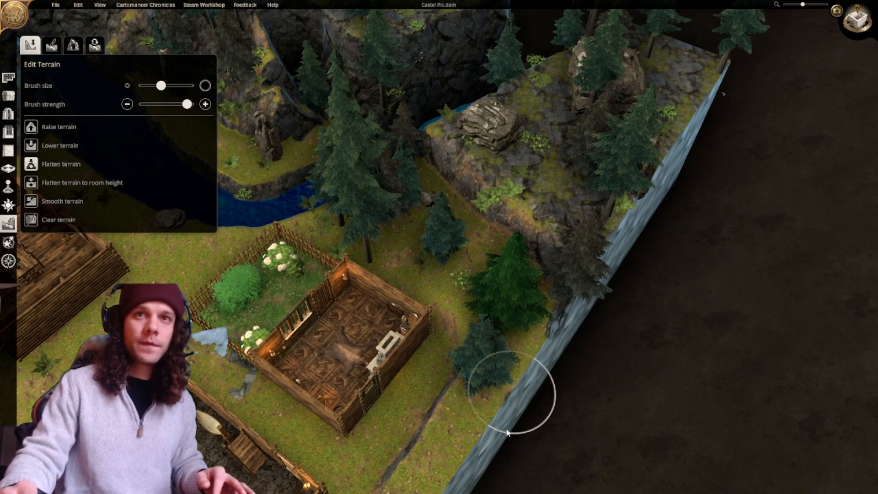
Flatten an upper terrace into the bare dirt slope below the small stone farmstead rooms at full brush strength.
{"action": "middle_click_drag", "start_coordinate": [432, 366], "coordinate": [554, 344]}
{"action": "scroll", "coordinate": [554, 344], "scroll_direction": "up", "scroll_amount": 1}
{"action": "scroll", "coordinate": [554, 343], "scroll_direction": "down", "scroll_amount": 2}
{"action": "key", "text": "s"}
{"action": "middle_click_drag", "start_coordinate": [464, 300], "coordinate": [635, 303]}
{"action": "scroll", "coordinate": [635, 302], "scroll_direction": "up", "scroll_amount": 2}
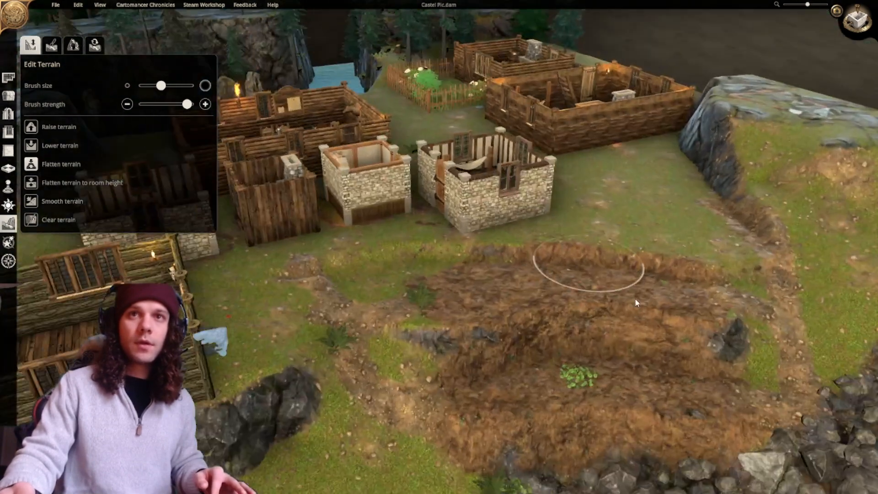
{"action": "right_click_drag", "start_coordinate": [635, 303], "coordinate": [460, 278]}
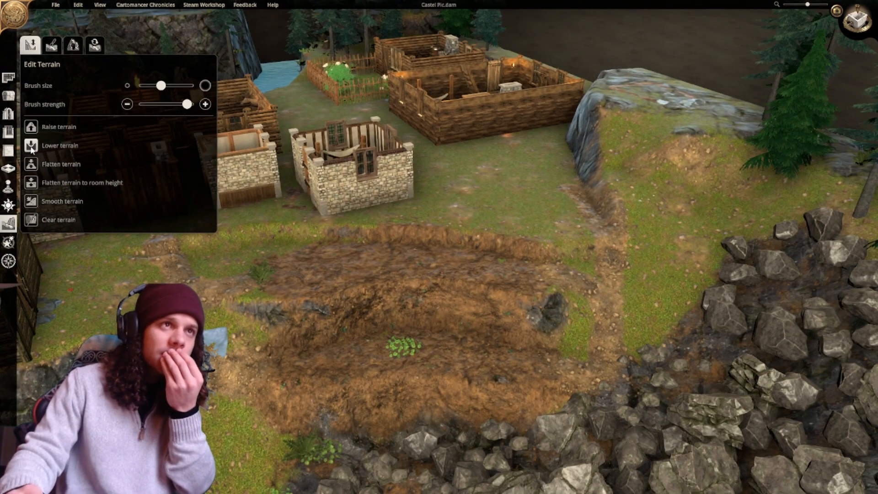
{"action": "left_click_drag", "start_coordinate": [323, 280], "coordinate": [323, 282]}
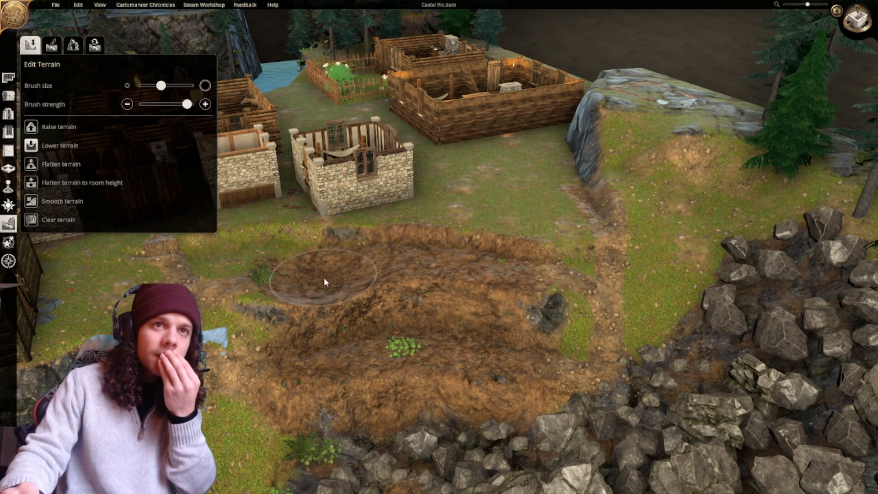
{"action": "left_click", "coordinate": [160, 104]}
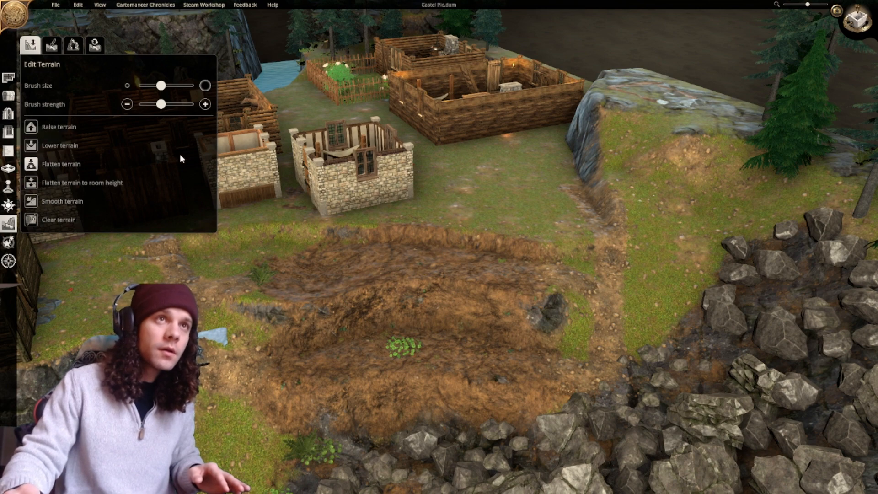
{"action": "mouse_move", "coordinate": [314, 280]}
{"action": "left_mouse_down"}
{"action": "mouse_move", "coordinate": [491, 293]}
{"action": "mouse_move", "coordinate": [486, 235]}
{"action": "mouse_move", "coordinate": [352, 225]}
{"action": "mouse_move", "coordinate": [342, 238]}
{"action": "left_mouse_up"}
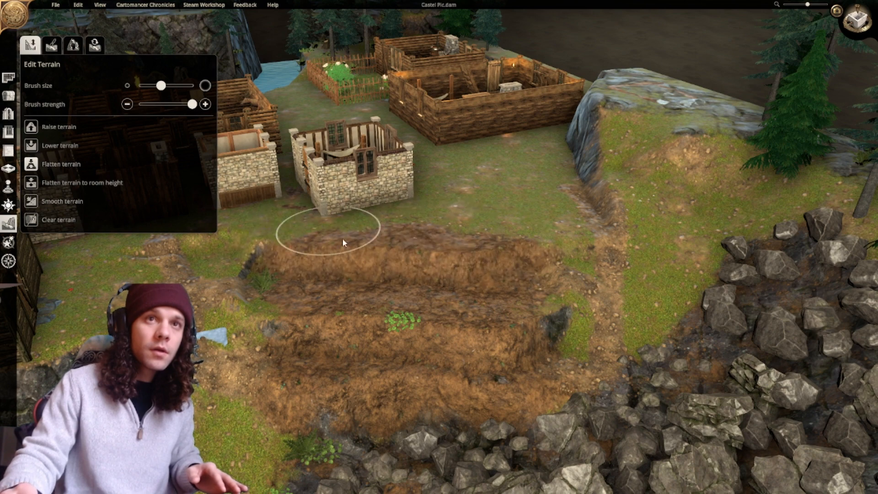
Flatten the middle and lower parts of the dirt slope into further terraces down to the boulder field.
{"action": "right_click_drag", "start_coordinate": [385, 273], "coordinate": [446, 224]}
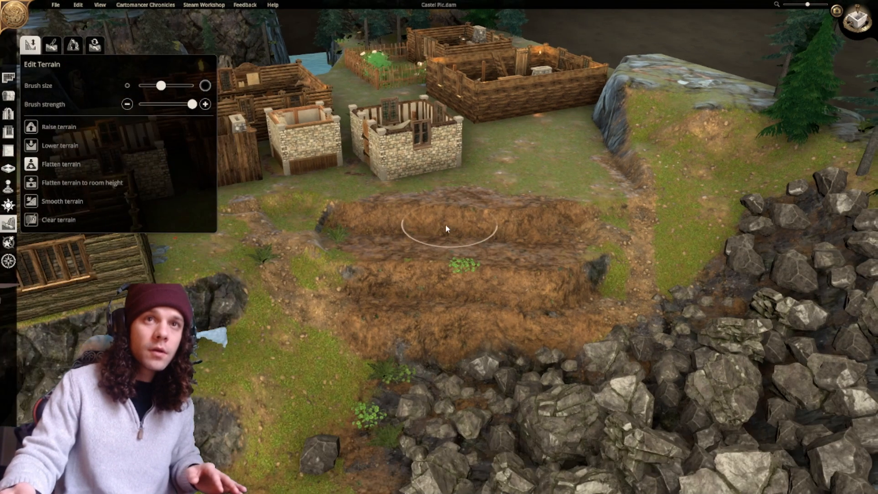
{"action": "middle_click_drag", "start_coordinate": [446, 229], "coordinate": [419, 232]}
{"action": "mouse_move", "coordinate": [501, 243]}
{"action": "middle_mouse_down"}
{"action": "mouse_move", "coordinate": [407, 229]}
{"action": "mouse_move", "coordinate": [468, 256]}
{"action": "middle_mouse_up"}
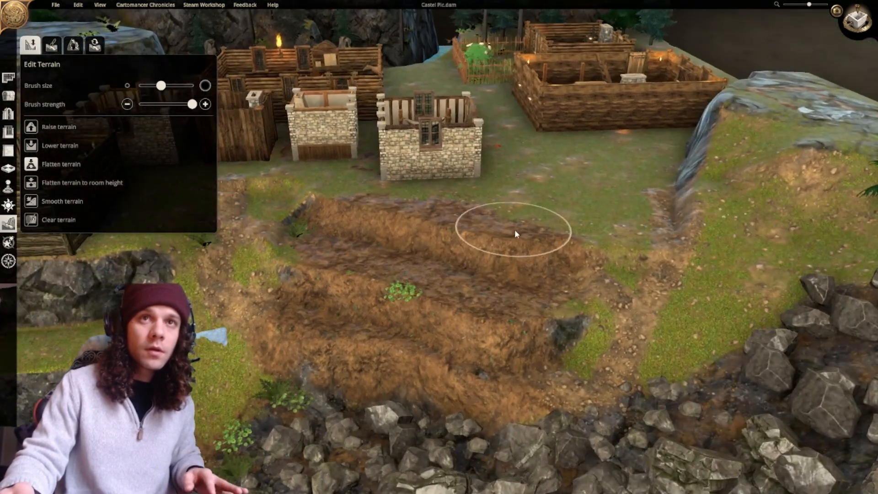
{"action": "right_click_drag", "start_coordinate": [369, 236], "coordinate": [402, 210]}
{"action": "mouse_move", "coordinate": [495, 286]}
{"action": "left_mouse_down"}
{"action": "mouse_move", "coordinate": [491, 277]}
{"action": "mouse_move", "coordinate": [367, 251]}
{"action": "mouse_move", "coordinate": [457, 280]}
{"action": "left_mouse_up"}
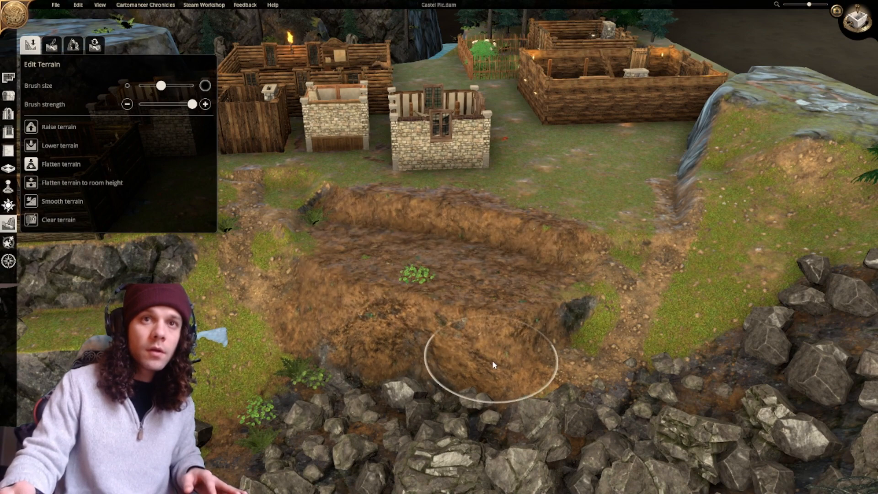
{"action": "mouse_move", "coordinate": [481, 358]}
{"action": "left_mouse_down"}
{"action": "mouse_move", "coordinate": [361, 324]}
{"action": "mouse_move", "coordinate": [377, 338]}
{"action": "left_mouse_up"}
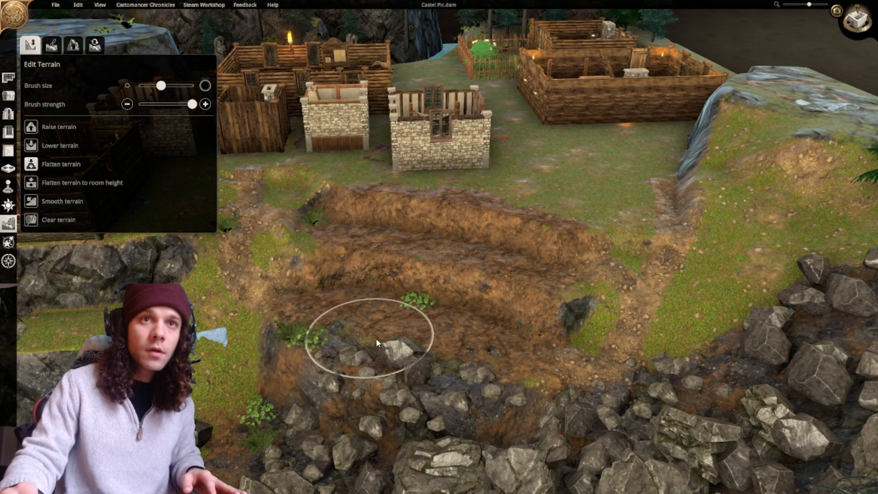
Even out the foot of the terraces where they meet the boulders, and smooth the leftover spike of terrain.
{"action": "mouse_move", "coordinate": [377, 338]}
{"action": "middle_mouse_down"}
{"action": "mouse_move", "coordinate": [480, 389]}
{"action": "mouse_move", "coordinate": [413, 329]}
{"action": "mouse_move", "coordinate": [559, 335]}
{"action": "mouse_move", "coordinate": [454, 348]}
{"action": "mouse_move", "coordinate": [446, 369]}
{"action": "mouse_move", "coordinate": [420, 368]}
{"action": "middle_mouse_up"}
{"action": "left_click_drag", "start_coordinate": [421, 367], "coordinate": [471, 265]}
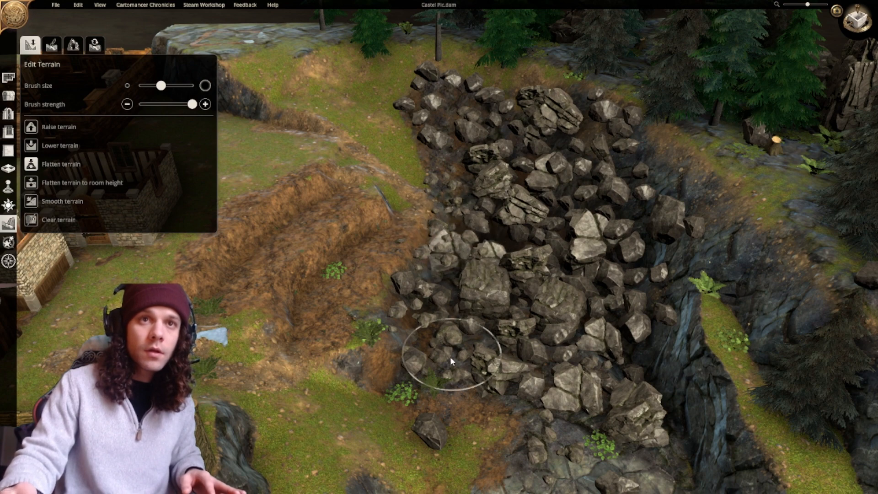
{"action": "left_click_drag", "start_coordinate": [450, 356], "coordinate": [419, 390]}
{"action": "key", "text": "s"}
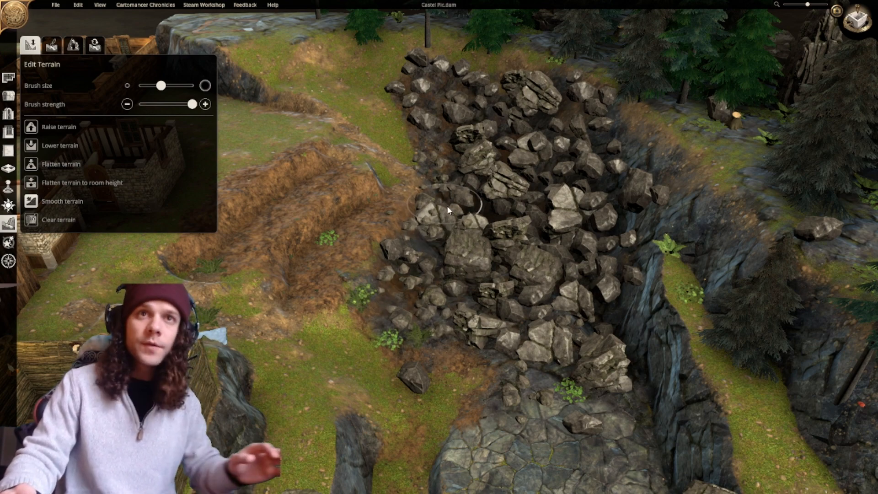
Smooth the end of the upper terraces nearest the dirt path and log cabin using a smaller brush.
{"action": "key", "text": "q"}
{"action": "key", "text": "e"}
{"action": "key", "text": "a"}
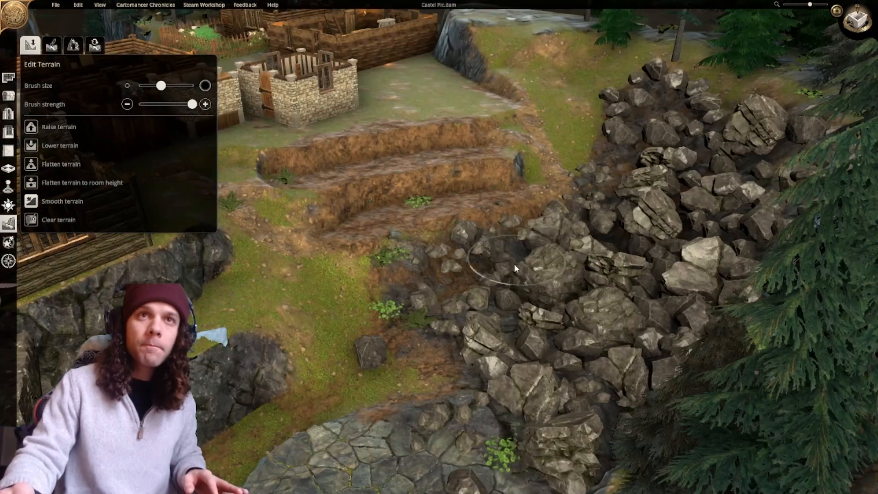
{"action": "key", "text": "w"}
{"action": "scroll", "coordinate": [426, 355], "scroll_direction": "up", "scroll_amount": 1}
{"action": "middle_click_drag", "start_coordinate": [427, 357], "coordinate": [458, 348]}
{"action": "right_click_drag", "start_coordinate": [458, 347], "coordinate": [480, 359]}
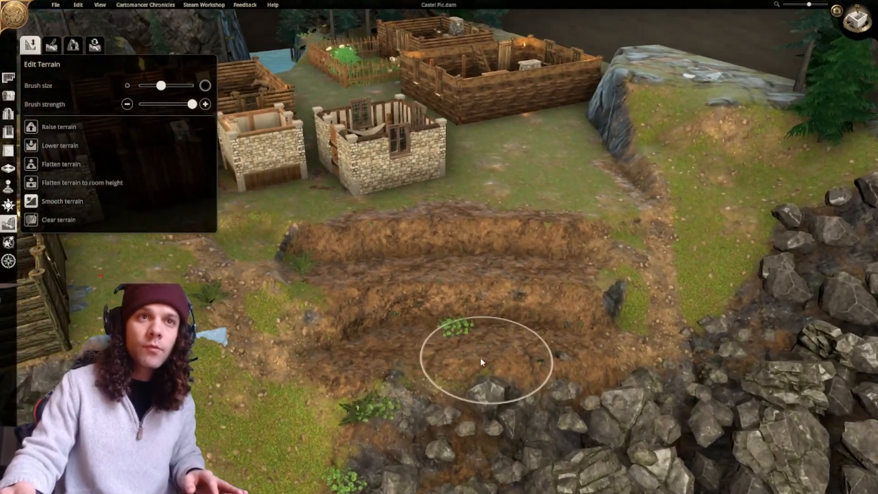
{"action": "right_click_drag", "start_coordinate": [366, 333], "coordinate": [406, 348]}
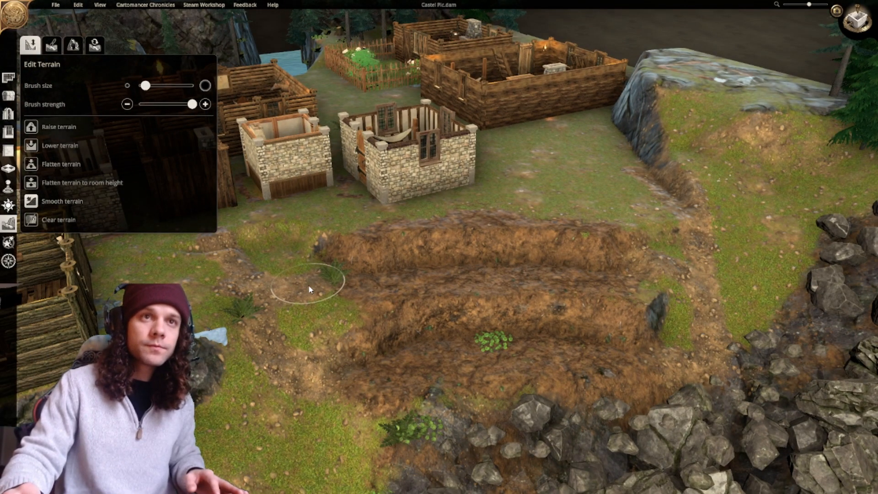
{"action": "right_click_drag", "start_coordinate": [298, 272], "coordinate": [301, 202]}
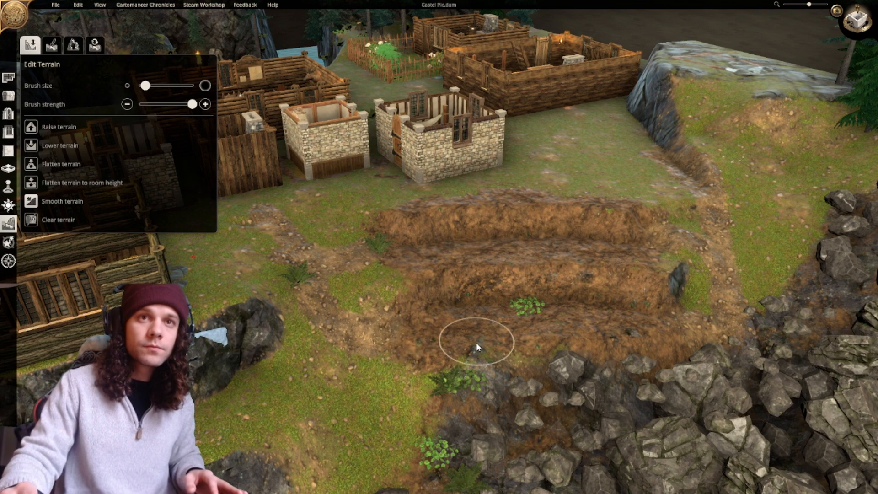
Flatten the lowest terrace back toward its path-side end so its step reads more clearly.
{"action": "middle_click_drag", "start_coordinate": [476, 343], "coordinate": [413, 337]}
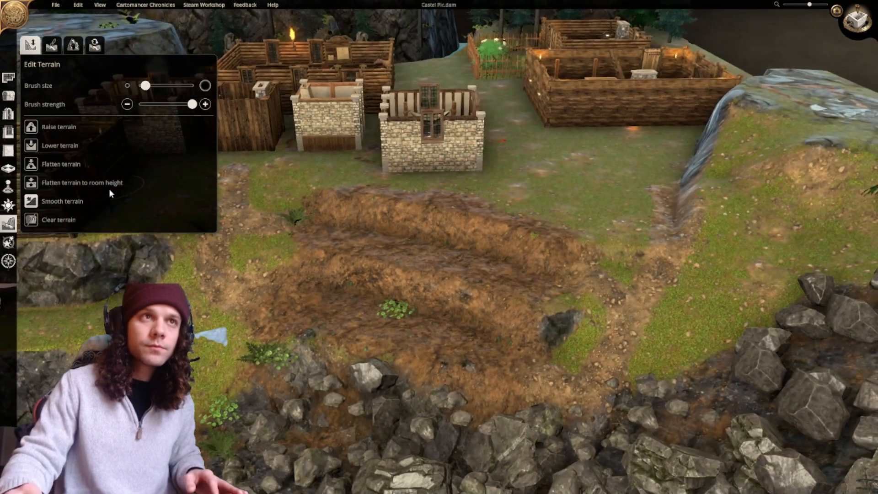
{"action": "left_click", "coordinate": [40, 164]}
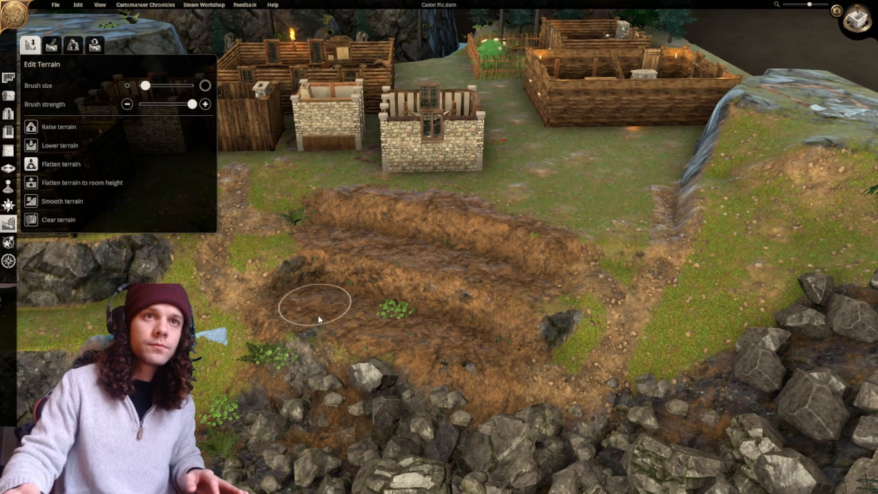
{"action": "mouse_move", "coordinate": [318, 315]}
{"action": "right_mouse_down"}
{"action": "mouse_move", "coordinate": [459, 350]}
{"action": "mouse_move", "coordinate": [512, 350]}
{"action": "mouse_move", "coordinate": [513, 340]}
{"action": "right_mouse_up"}
{"action": "scroll", "coordinate": [513, 339], "scroll_direction": "up", "scroll_amount": 1}
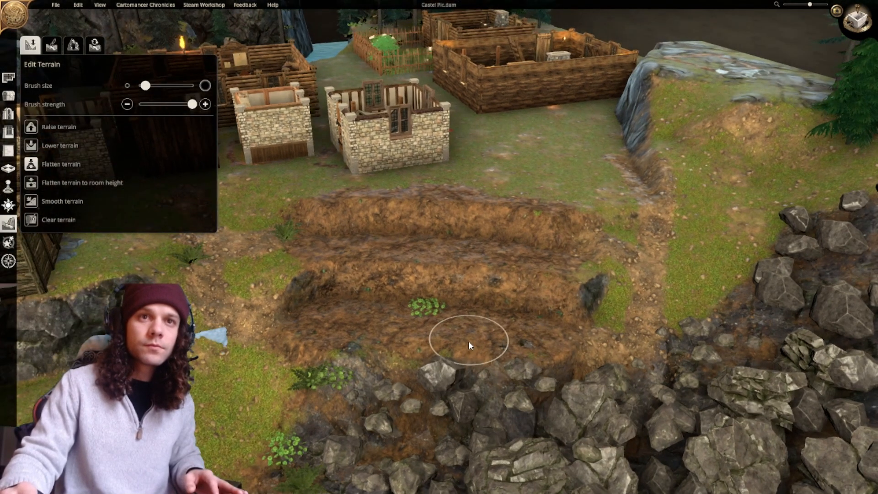
{"action": "mouse_move", "coordinate": [451, 410]}
{"action": "left_mouse_down"}
{"action": "mouse_move", "coordinate": [369, 401]}
{"action": "mouse_move", "coordinate": [478, 416]}
{"action": "mouse_move", "coordinate": [380, 397]}
{"action": "mouse_move", "coordinate": [380, 406]}
{"action": "left_mouse_up"}
Flatten the grassy corner at the foot of the lowest terrace and smooth its path-side edges.
{"action": "right_click_drag", "start_coordinate": [425, 404], "coordinate": [504, 364]}
{"action": "scroll", "coordinate": [500, 374], "scroll_direction": "down", "scroll_amount": 1}
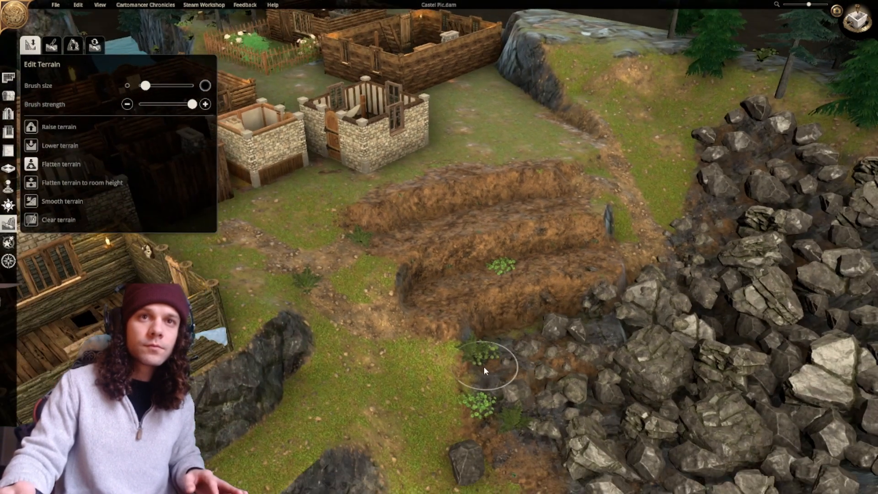
{"action": "left_click_drag", "start_coordinate": [484, 367], "coordinate": [459, 370]}
{"action": "right_click_drag", "start_coordinate": [487, 365], "coordinate": [471, 335]}
{"action": "left_click", "coordinate": [33, 204]}
{"action": "mouse_move", "coordinate": [436, 371]}
{"action": "left_mouse_down"}
{"action": "mouse_move", "coordinate": [420, 368]}
{"action": "mouse_move", "coordinate": [482, 358]}
{"action": "mouse_move", "coordinate": [399, 358]}
{"action": "mouse_move", "coordinate": [435, 351]}
{"action": "mouse_move", "coordinate": [407, 351]}
{"action": "left_mouse_up"}
{"action": "right_click_drag", "start_coordinate": [473, 373], "coordinate": [466, 398]}
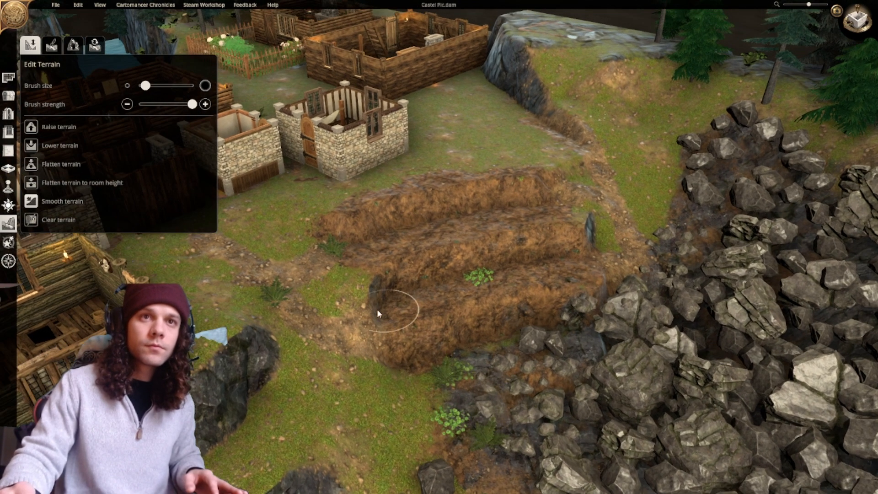
Flatten the dirt path patch beside the lowest terrace and smooth it into the surrounding ground.
{"action": "right_click_drag", "start_coordinate": [343, 318], "coordinate": [353, 357]}
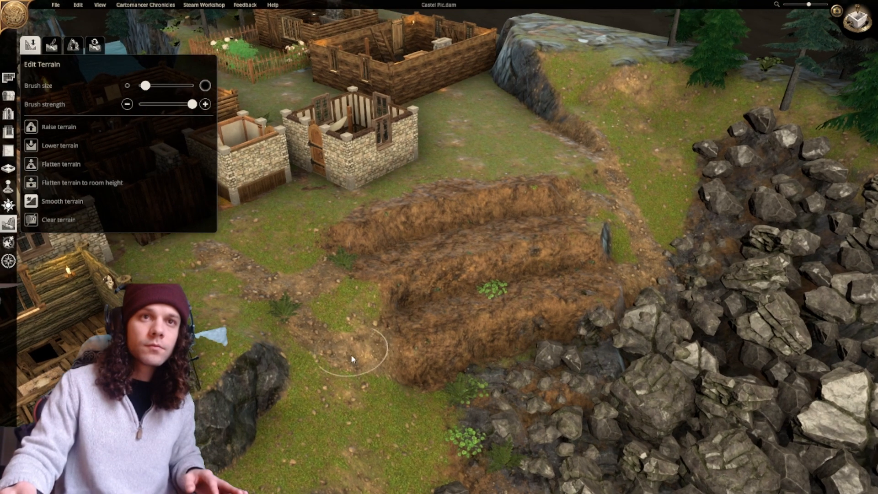
{"action": "left_click", "coordinate": [31, 165]}
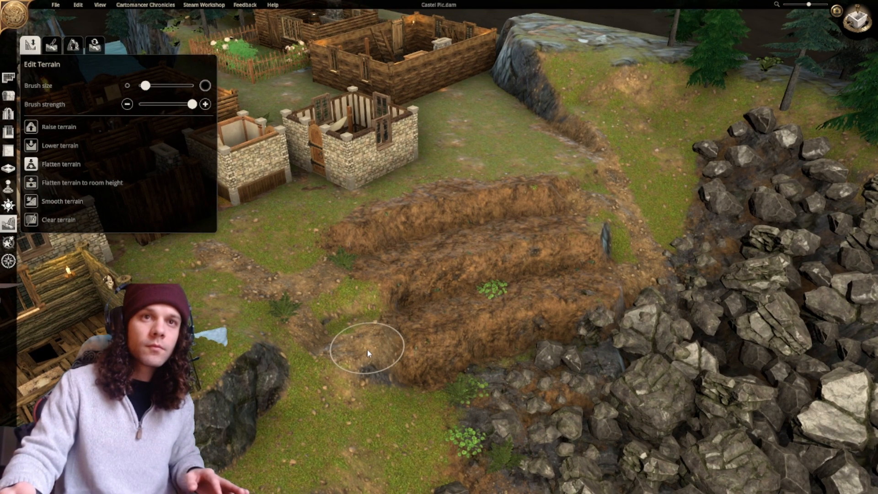
{"action": "left_click", "coordinate": [31, 203]}
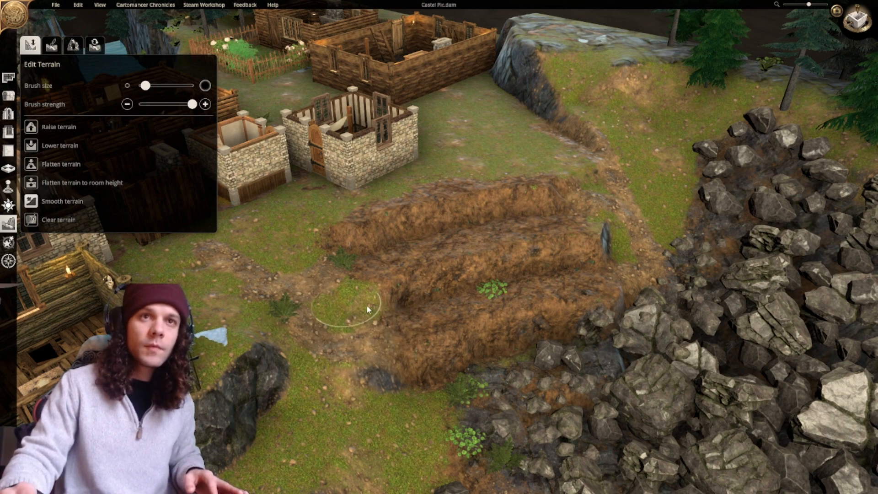
Paint grass over the dirt and rock patch at the lowest terrace's path-side corner and along its foot.
{"action": "scroll", "coordinate": [349, 274], "scroll_direction": "up", "scroll_amount": 4}
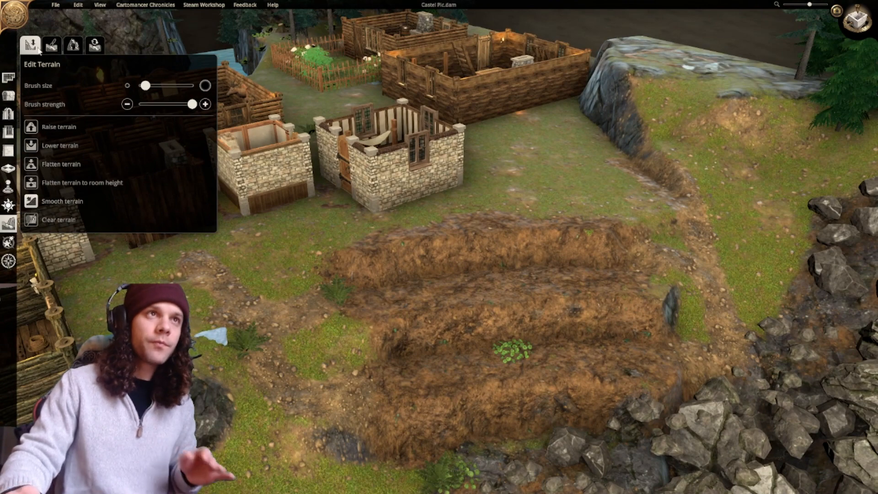
{"action": "left_click", "coordinate": [52, 45]}
{"action": "left_click", "coordinate": [117, 154]}
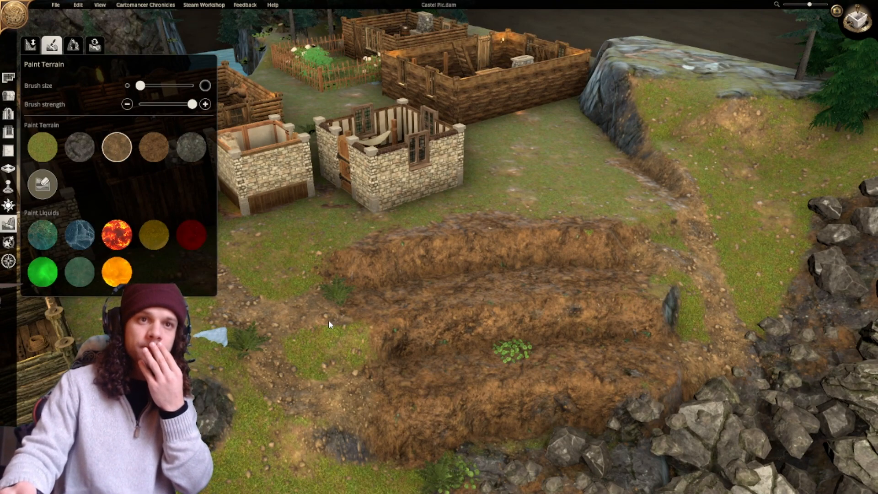
{"action": "right_click_drag", "start_coordinate": [339, 421], "coordinate": [359, 390]}
{"action": "left_click", "coordinate": [54, 156]}
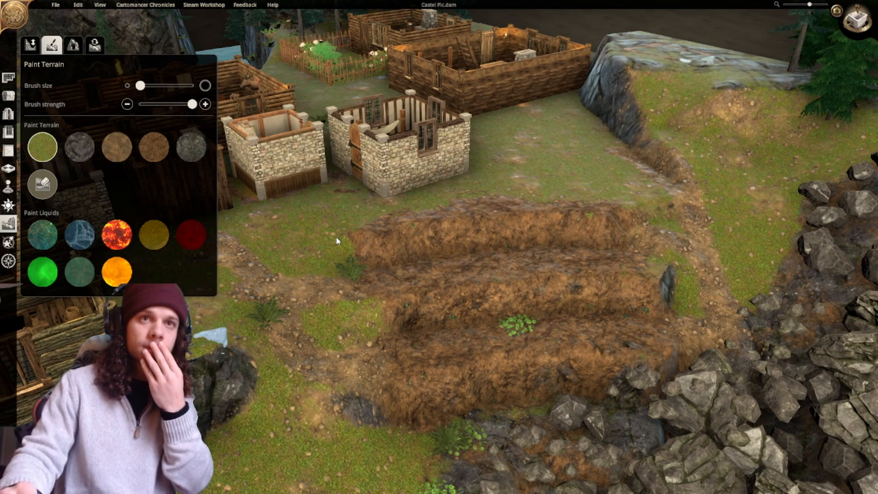
{"action": "right_click_drag", "start_coordinate": [339, 258], "coordinate": [335, 190]}
{"action": "right_click_drag", "start_coordinate": [347, 321], "coordinate": [345, 287]}
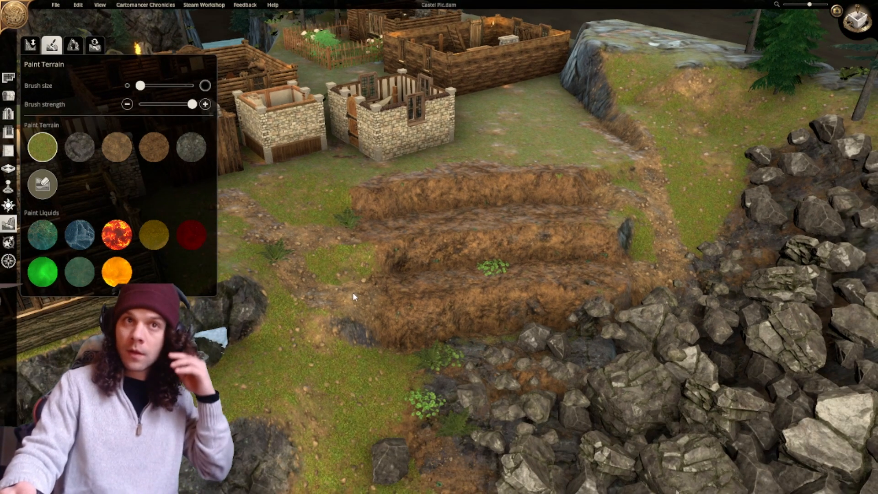
{"action": "mouse_move", "coordinate": [345, 281]}
{"action": "left_mouse_down"}
{"action": "mouse_move", "coordinate": [364, 280]}
{"action": "mouse_move", "coordinate": [370, 334]}
{"action": "mouse_move", "coordinate": [344, 334]}
{"action": "mouse_move", "coordinate": [366, 344]}
{"action": "mouse_move", "coordinate": [480, 344]}
{"action": "left_mouse_up"}
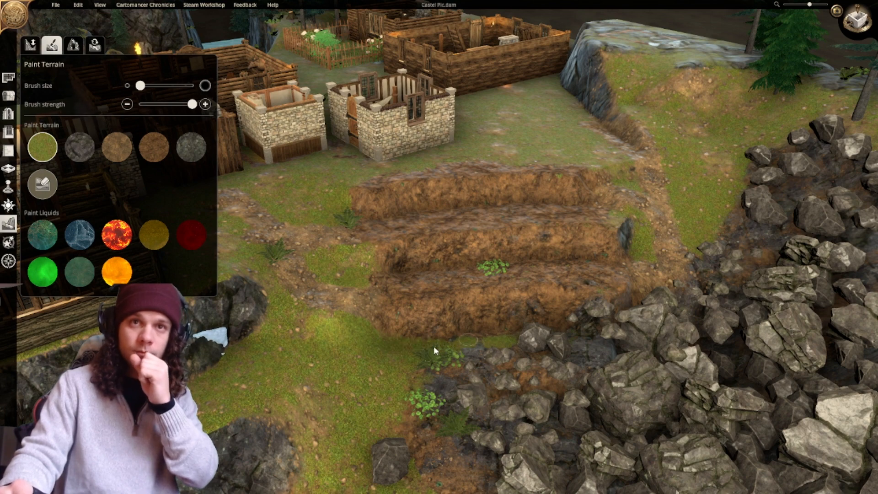
Paint grass around the terraces' opposite lower corner, along the edge of the boulder field.
{"action": "right_click_drag", "start_coordinate": [488, 375], "coordinate": [581, 411]}
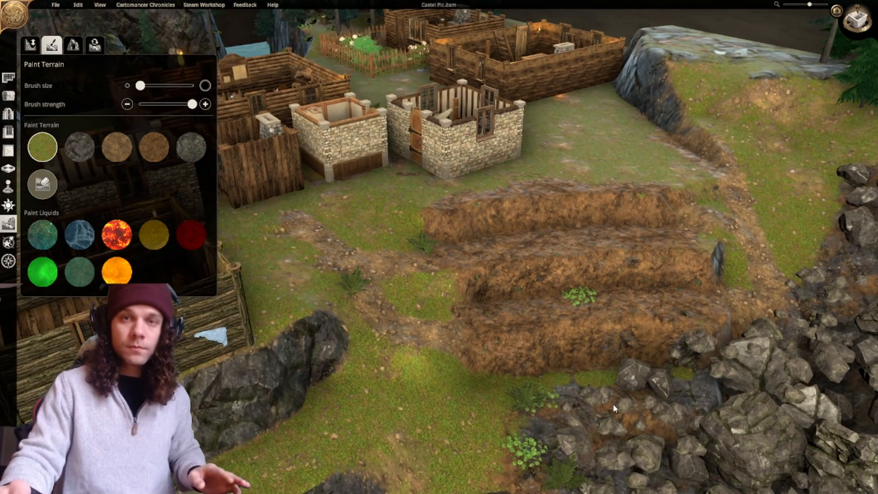
{"action": "scroll", "coordinate": [600, 391], "scroll_direction": "up", "scroll_amount": 2}
{"action": "key", "text": "d"}
{"action": "key", "text": "e"}
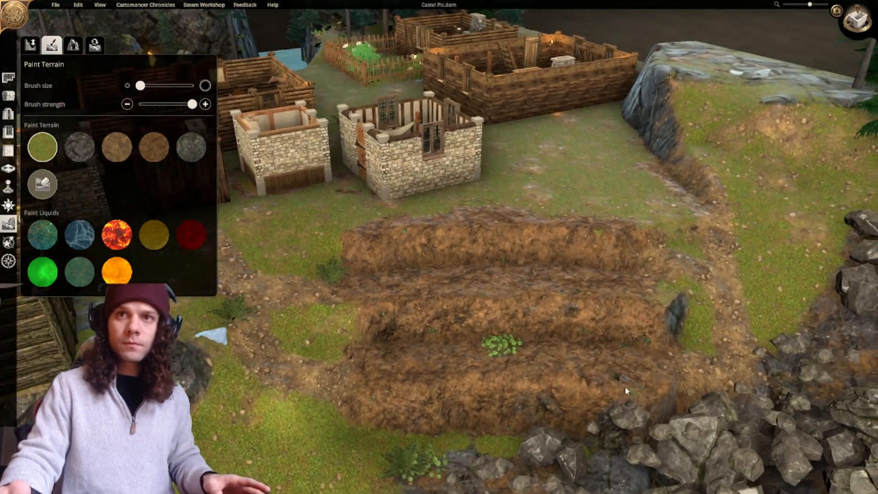
{"action": "left_click_drag", "start_coordinate": [709, 401], "coordinate": [730, 379]}
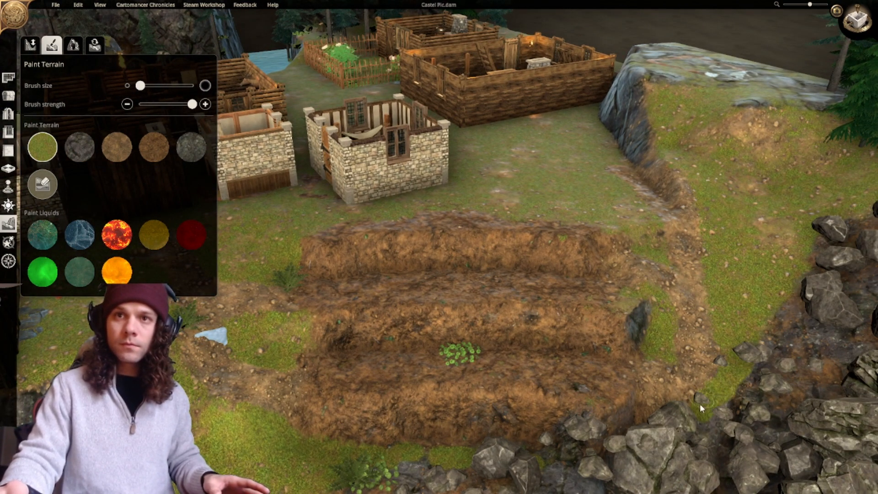
{"action": "mouse_move", "coordinate": [646, 424]}
{"action": "left_mouse_down"}
{"action": "mouse_move", "coordinate": [631, 420]}
{"action": "mouse_move", "coordinate": [615, 449]}
{"action": "left_mouse_up"}
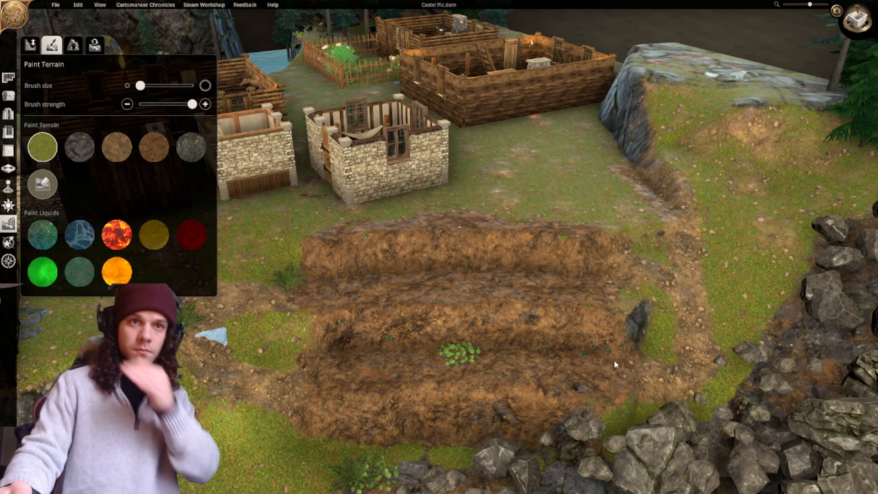
{"action": "right_click_drag", "start_coordinate": [614, 360], "coordinate": [610, 361]}
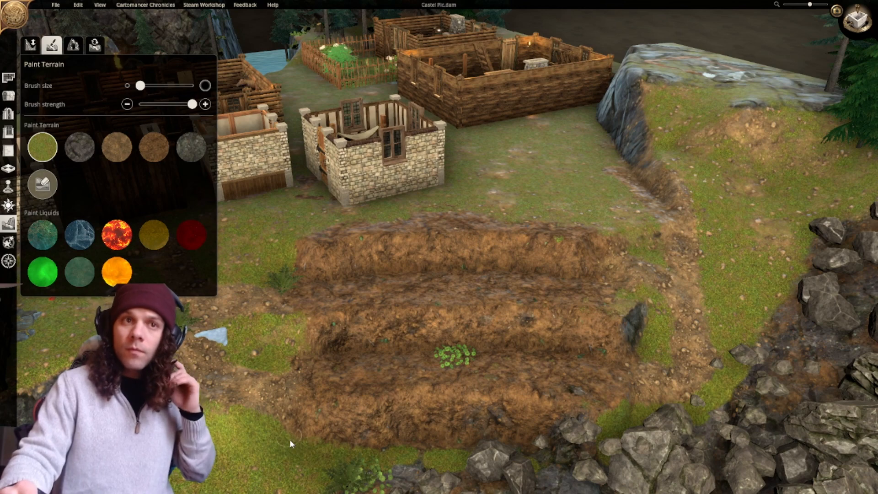
Smooth the ground at the terraces' path-side end and paint grass over the dirt beside the upper terrace's corner.
{"action": "right_click_drag", "start_coordinate": [566, 354], "coordinate": [605, 365]}
{"action": "middle_click_drag", "start_coordinate": [604, 365], "coordinate": [436, 335]}
{"action": "right_click_drag", "start_coordinate": [577, 357], "coordinate": [547, 313]}
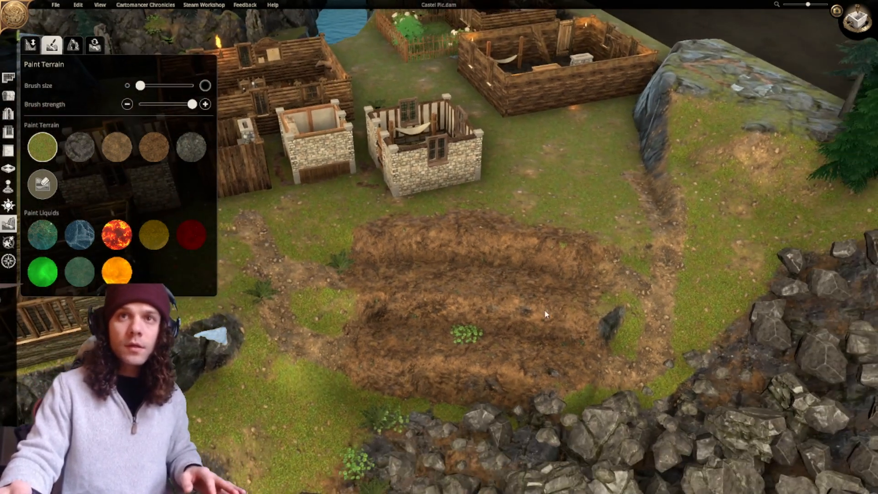
{"action": "left_click", "coordinate": [115, 151]}
{"action": "right_click_drag", "start_coordinate": [618, 368], "coordinate": [580, 361]}
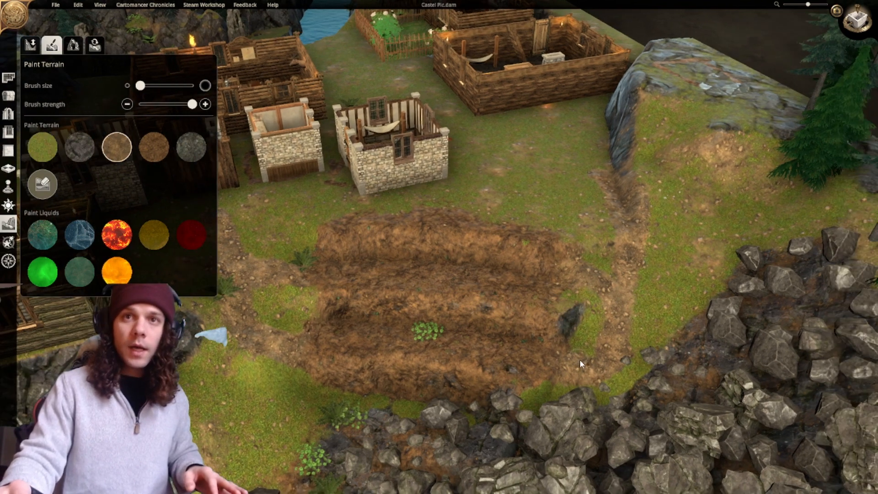
{"action": "middle_click_drag", "start_coordinate": [580, 362], "coordinate": [466, 307]}
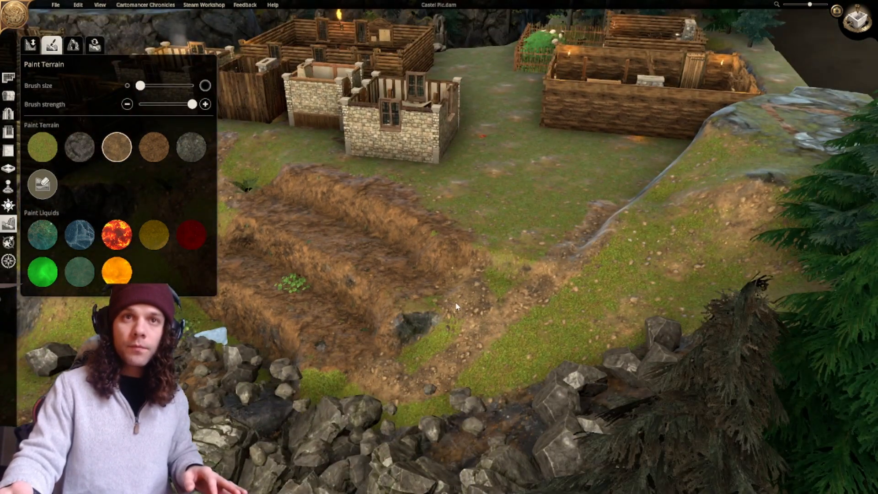
{"action": "right_click_drag", "start_coordinate": [466, 309], "coordinate": [546, 301]}
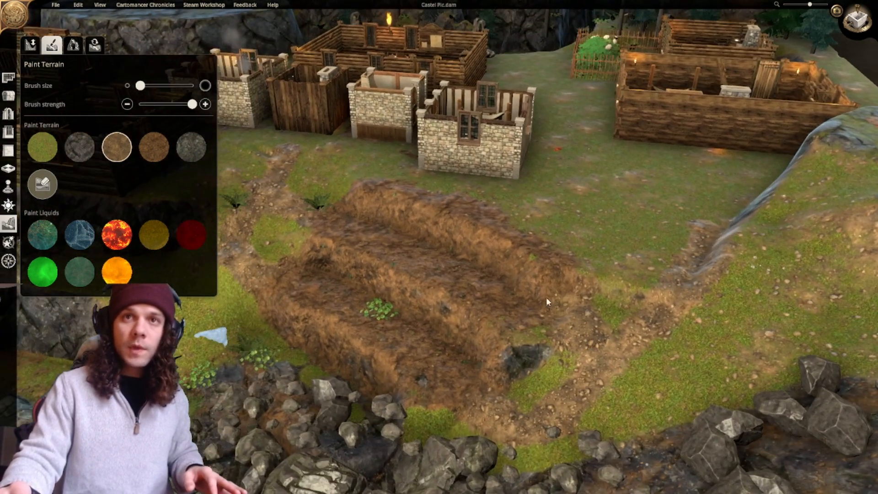
{"action": "left_click", "coordinate": [31, 44]}
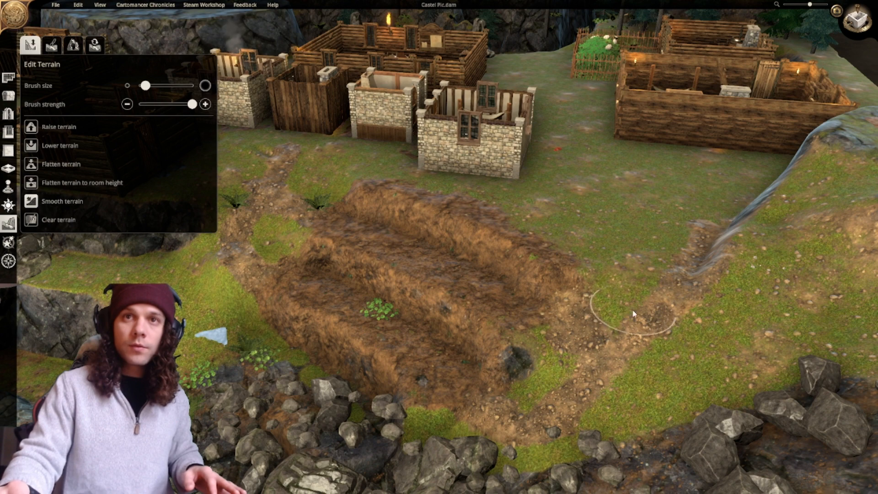
{"action": "left_click", "coordinate": [51, 45]}
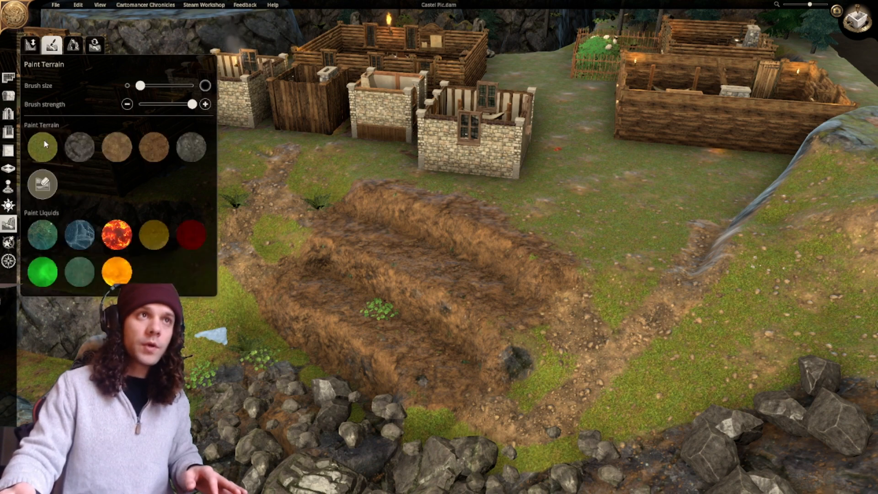
{"action": "mouse_move", "coordinate": [568, 305]}
{"action": "left_mouse_down"}
{"action": "mouse_move", "coordinate": [582, 275]}
{"action": "mouse_move", "coordinate": [595, 284]}
{"action": "mouse_move", "coordinate": [597, 316]}
{"action": "left_mouse_up"}
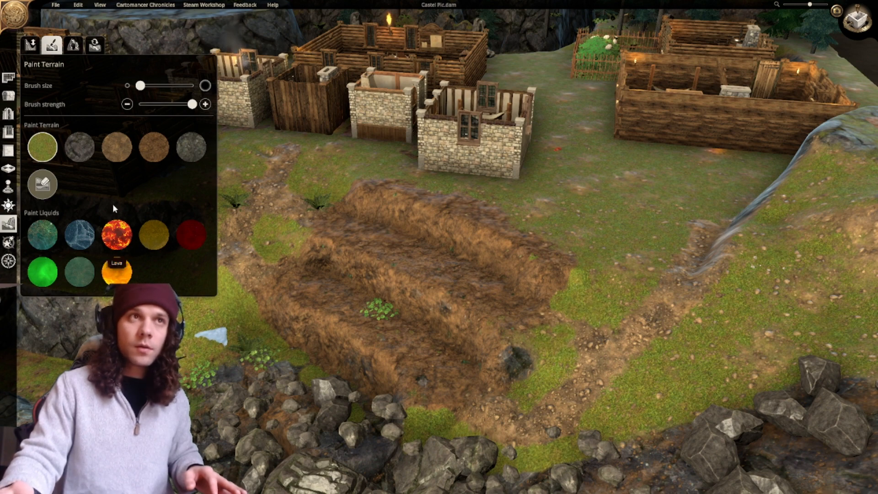
Enlarge the brush slightly and paint a dirt path from the terrace trail up between the stone cottage and the large log building.
{"action": "left_click", "coordinate": [117, 147]}
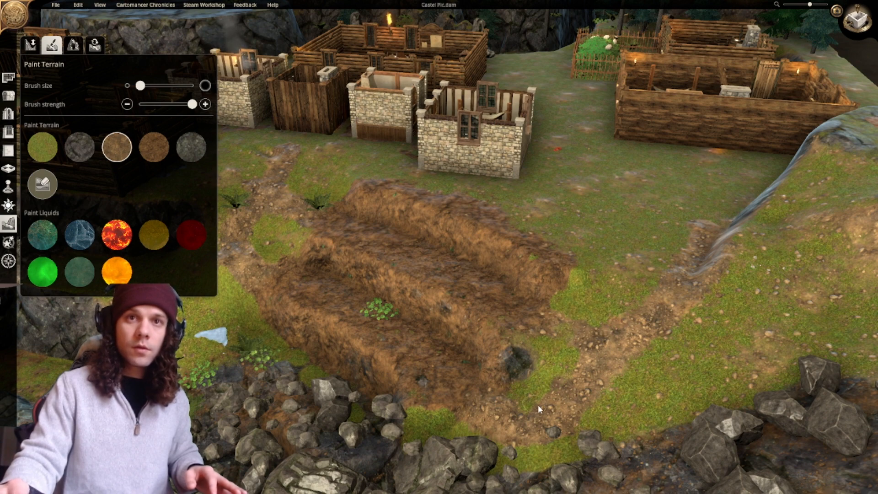
{"action": "scroll", "coordinate": [575, 374], "scroll_direction": "up", "scroll_amount": 2}
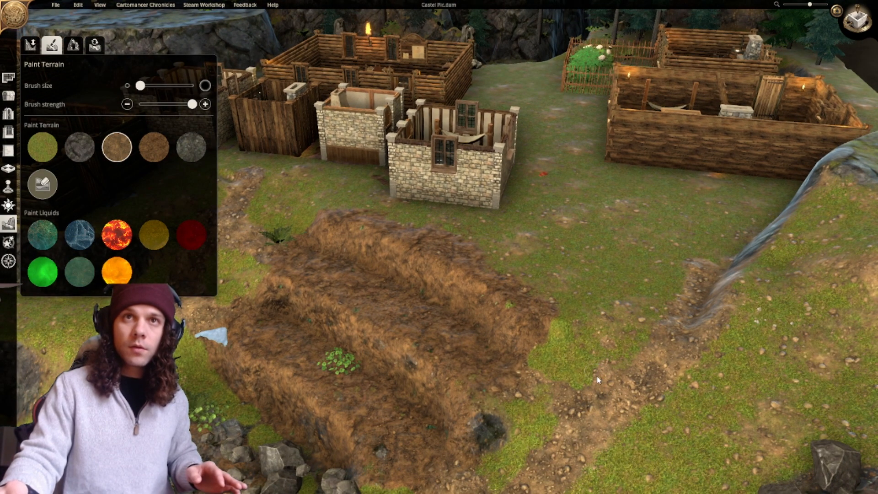
{"action": "left_click_drag", "start_coordinate": [141, 86], "coordinate": [151, 86]}
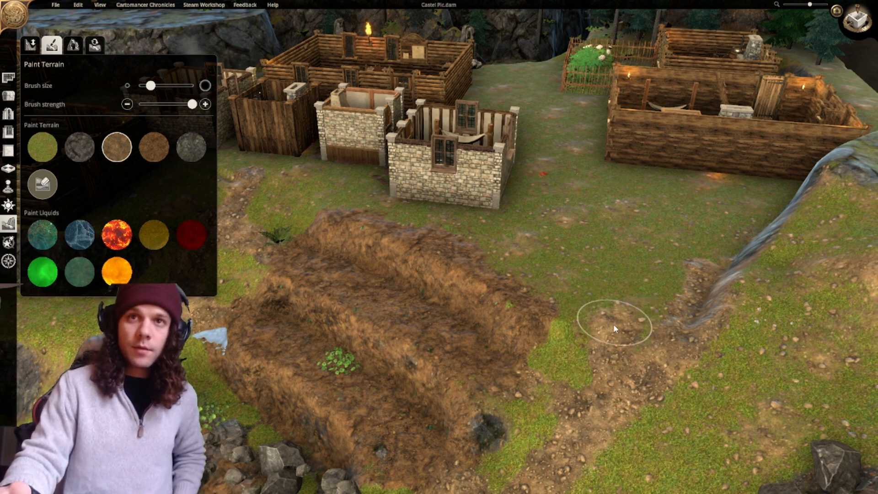
{"action": "mouse_move", "coordinate": [611, 303]}
{"action": "left_mouse_down"}
{"action": "mouse_move", "coordinate": [590, 247]}
{"action": "mouse_move", "coordinate": [529, 165]}
{"action": "mouse_move", "coordinate": [566, 214]}
{"action": "mouse_move", "coordinate": [553, 202]}
{"action": "mouse_move", "coordinate": [606, 339]}
{"action": "left_mouse_up"}
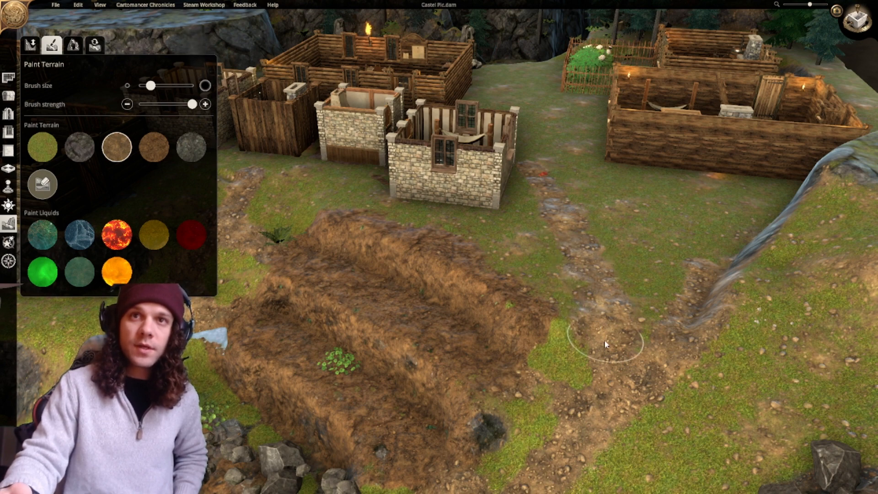
Erase the old dirt path branch running up along the foot of the rocky slope.
{"action": "middle_click_drag", "start_coordinate": [605, 340], "coordinate": [605, 280]}
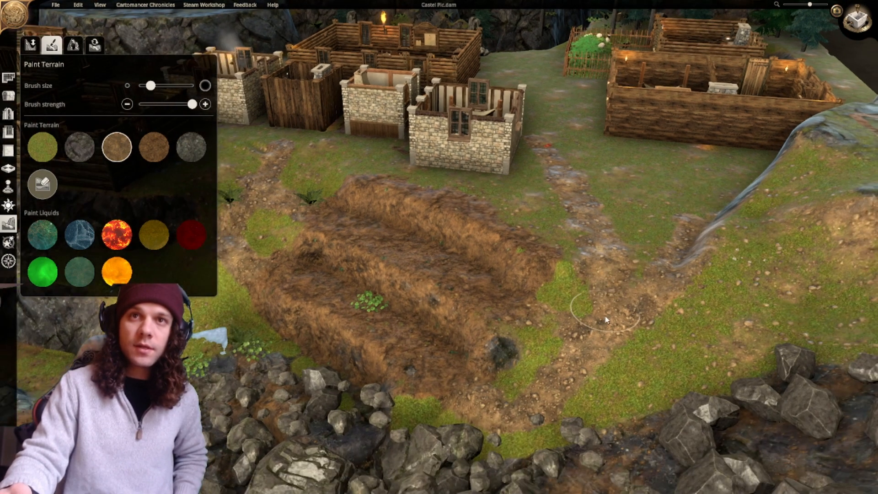
{"action": "left_click", "coordinate": [42, 184]}
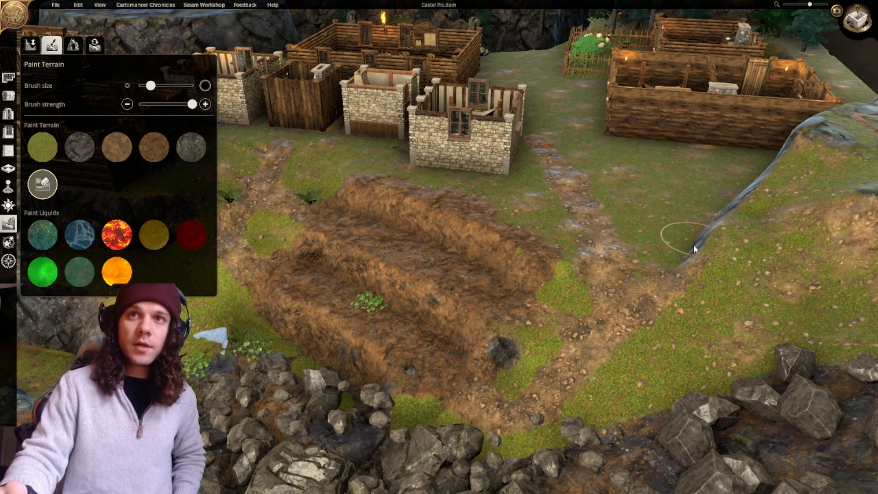
{"action": "right_click_drag", "start_coordinate": [659, 333], "coordinate": [629, 327]}
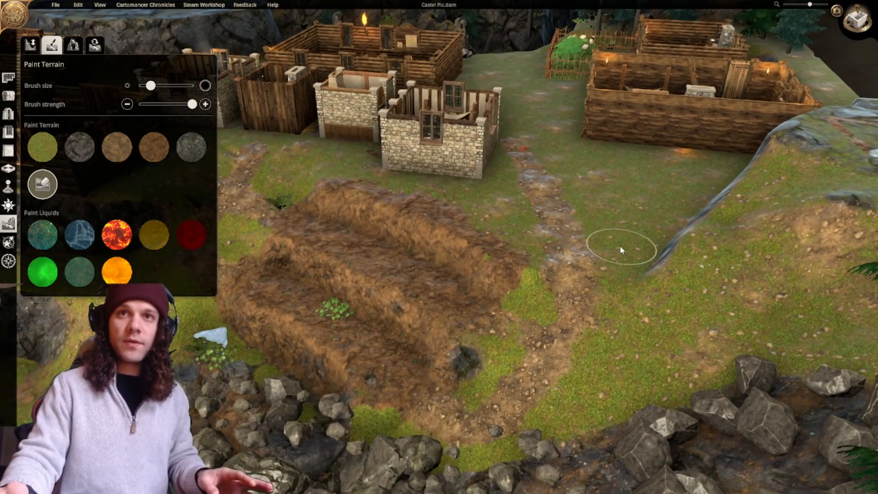
Remove the small leafy plant from the middle of the ploughed field.
{"action": "mouse_move", "coordinate": [563, 267]}
{"action": "middle_mouse_down"}
{"action": "mouse_move", "coordinate": [550, 260]}
{"action": "mouse_move", "coordinate": [530, 277]}
{"action": "middle_mouse_up"}
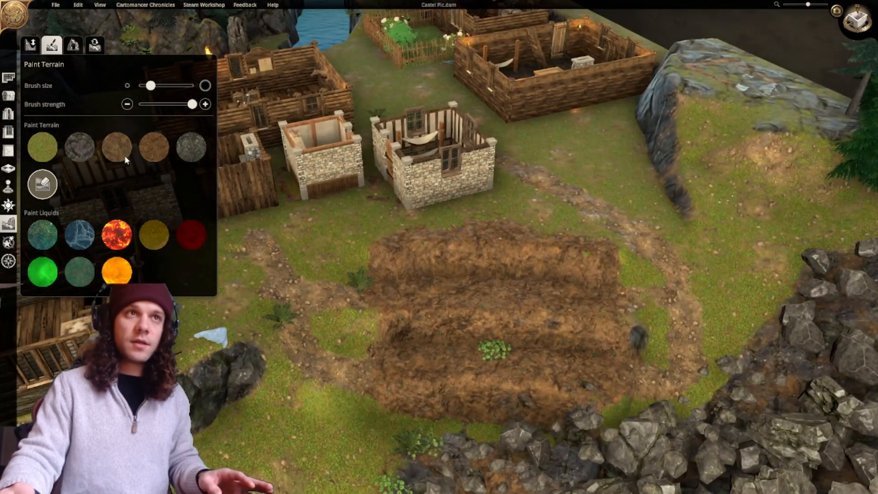
{"action": "left_click", "coordinate": [153, 150]}
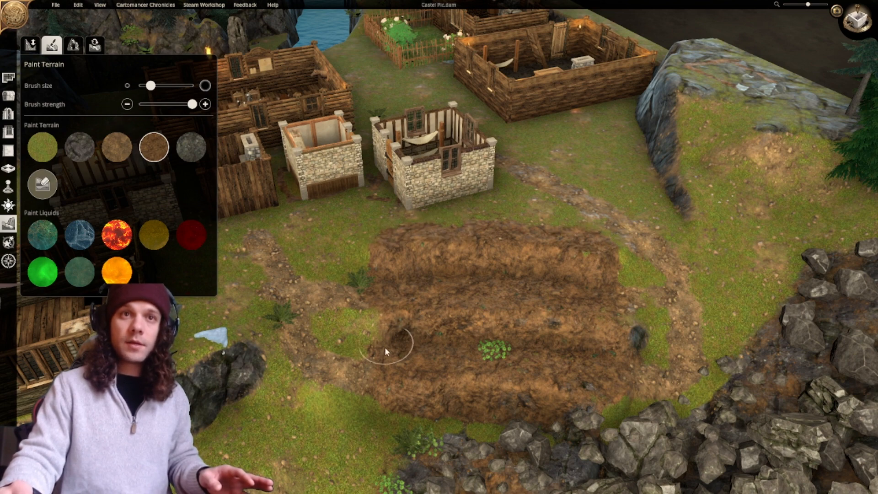
{"action": "right_click_drag", "start_coordinate": [549, 374], "coordinate": [534, 325]}
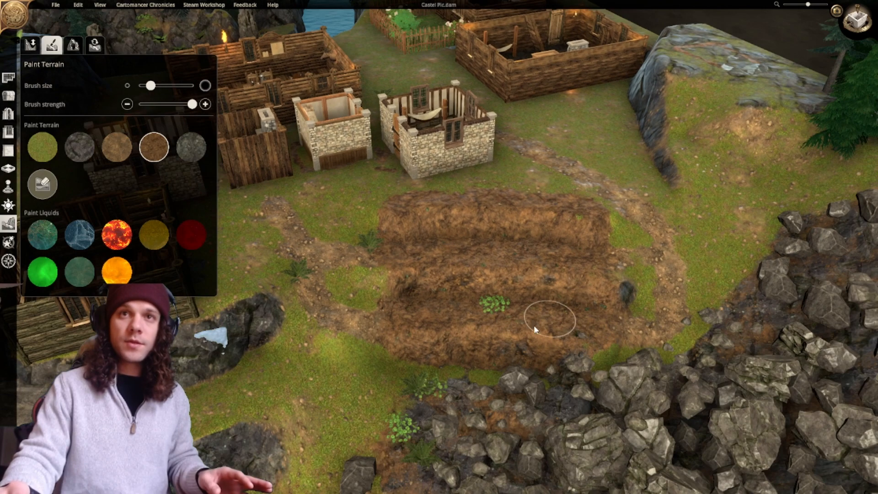
{"action": "middle_click_drag", "start_coordinate": [477, 320], "coordinate": [493, 327]}
{"action": "right_click_drag", "start_coordinate": [492, 326], "coordinate": [484, 326]}
{"action": "left_click", "coordinate": [8, 95]}
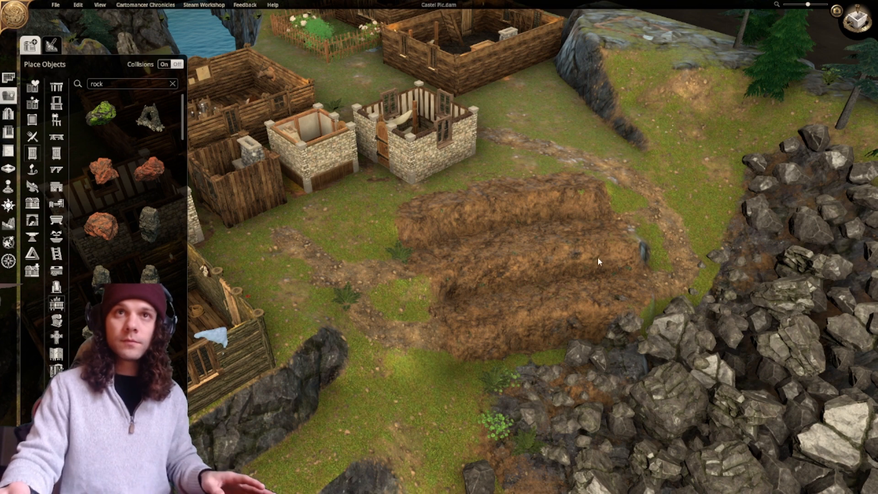
{"action": "right_click_drag", "start_coordinate": [597, 257], "coordinate": [499, 292]}
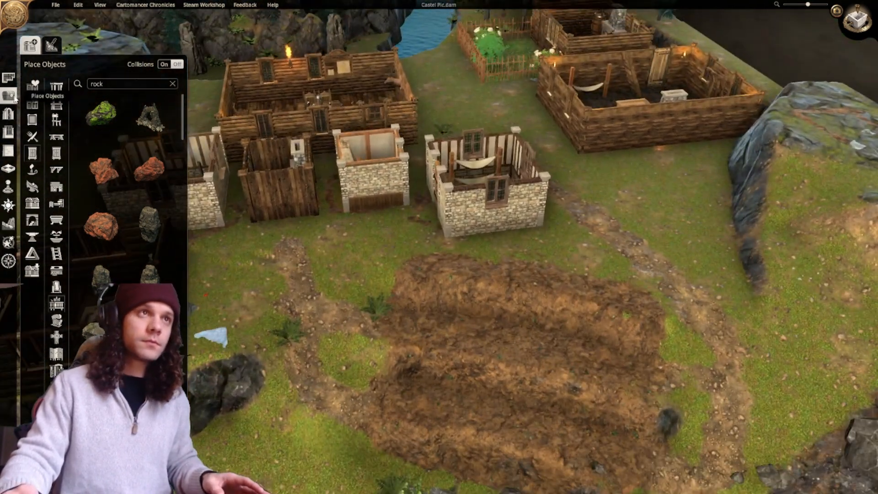
Paint a light-brown dirt path with a smaller terrain brush along the field's edge facing the stone house, joining the path on its far side.
{"action": "left_click", "coordinate": [52, 46]}
{"action": "left_click", "coordinate": [8, 223]}
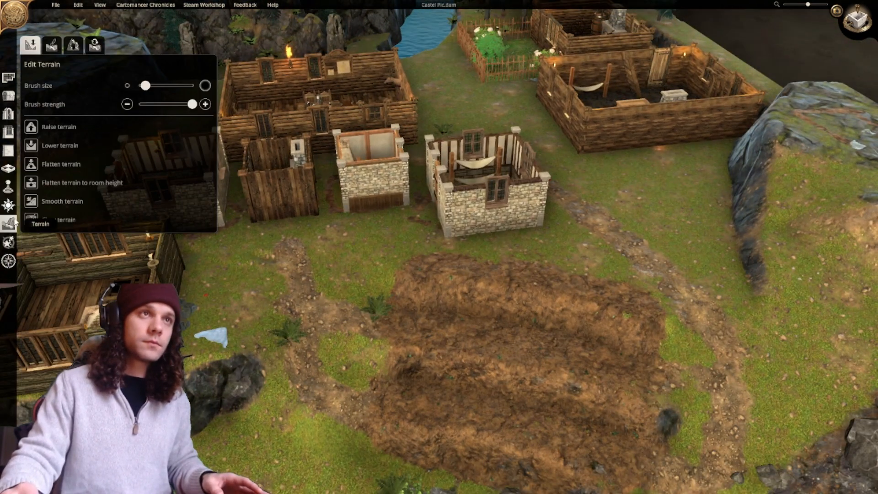
{"action": "left_click", "coordinate": [51, 46]}
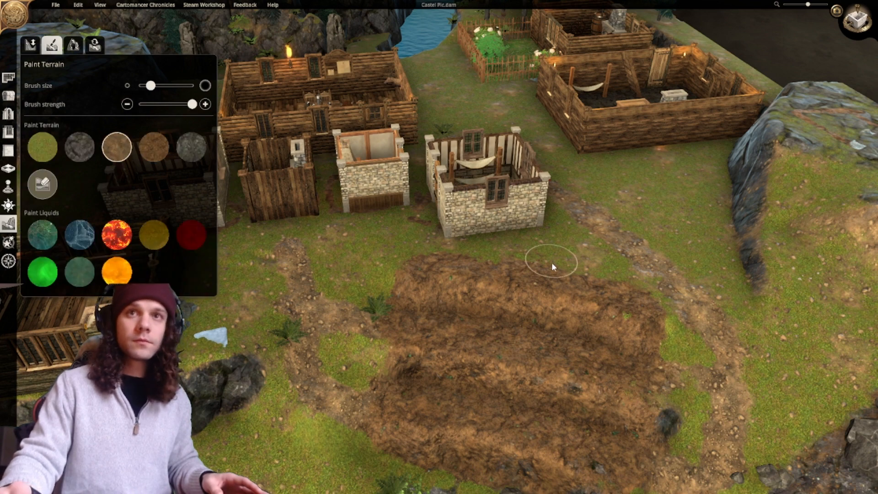
{"action": "left_click_drag", "start_coordinate": [150, 86], "coordinate": [128, 89]}
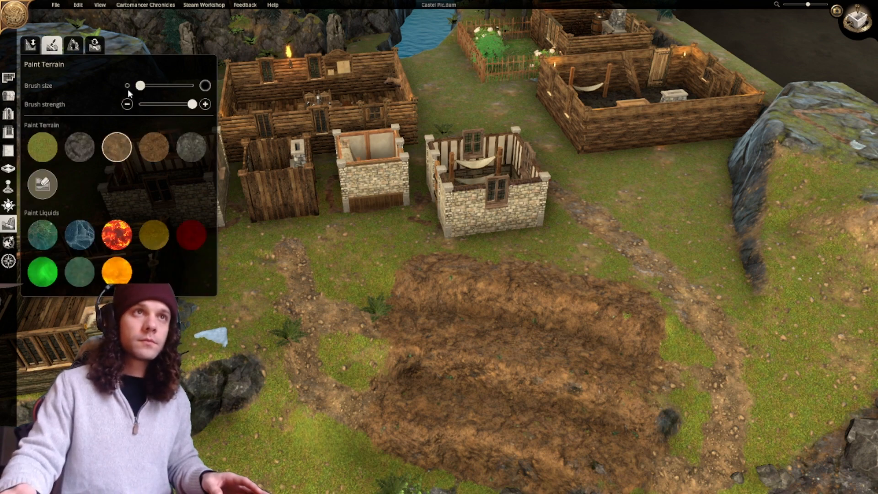
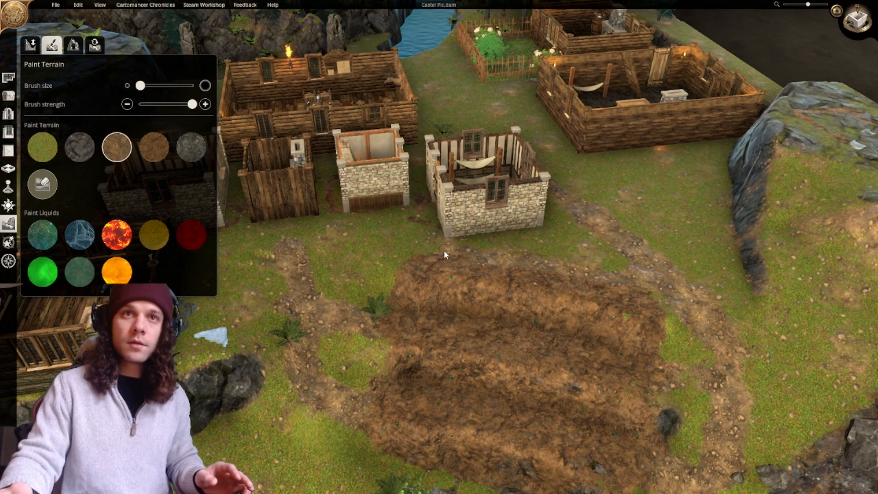
From a top-down view, paint a dirt path with a slightly larger brush between the small stone hut and the herringbone-floored house.
{"action": "key", "text": "w"}
{"action": "key", "text": "a"}
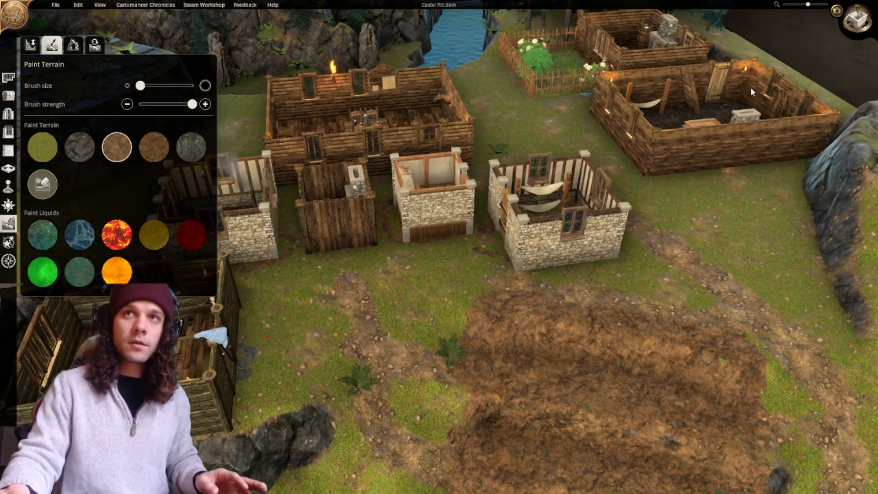
{"action": "left_click", "coordinate": [857, 20]}
{"action": "scroll", "coordinate": [478, 325], "scroll_direction": "up", "scroll_amount": 3}
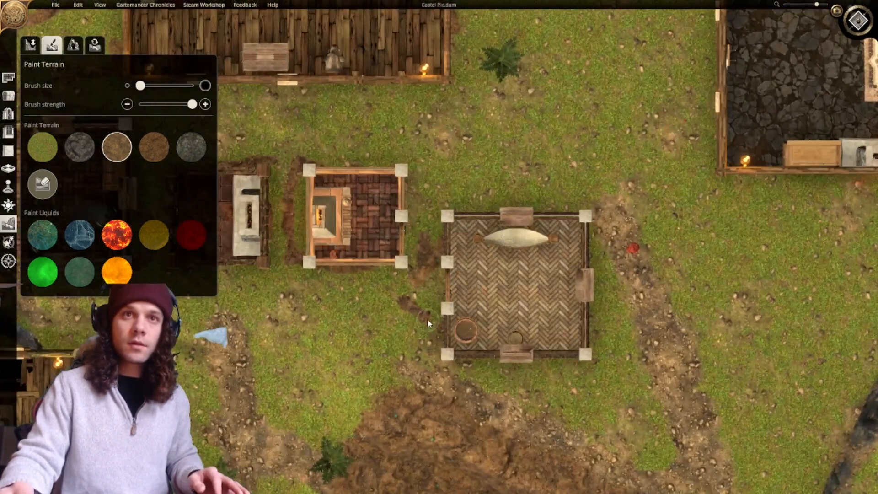
{"action": "left_click", "coordinate": [146, 86]}
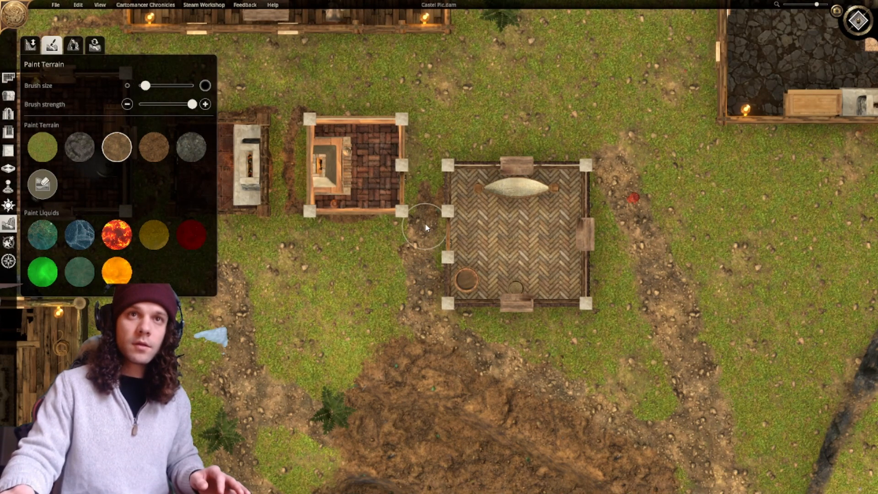
{"action": "left_click_drag", "start_coordinate": [426, 261], "coordinate": [427, 142]}
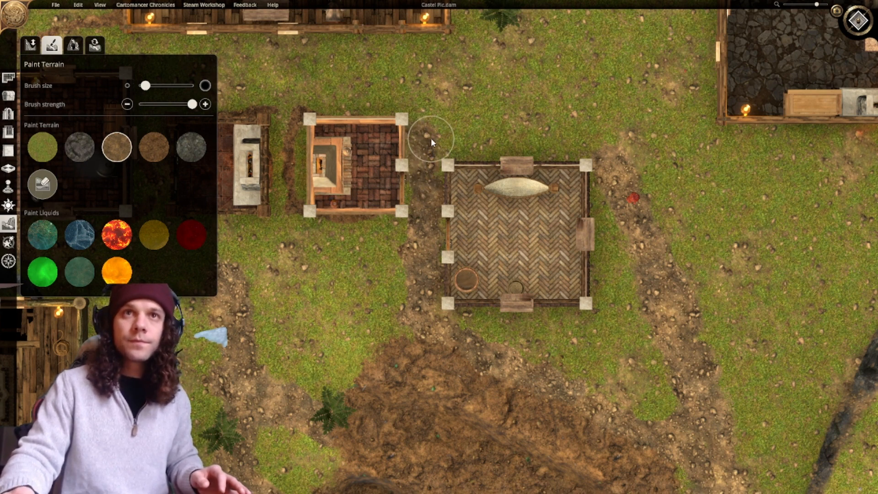
Paint a dirt path behind the herringbone-floored house, linking its rear window side to the eastern path and the back of the small stone hut.
{"action": "left_click_drag", "start_coordinate": [515, 147], "coordinate": [518, 131]}
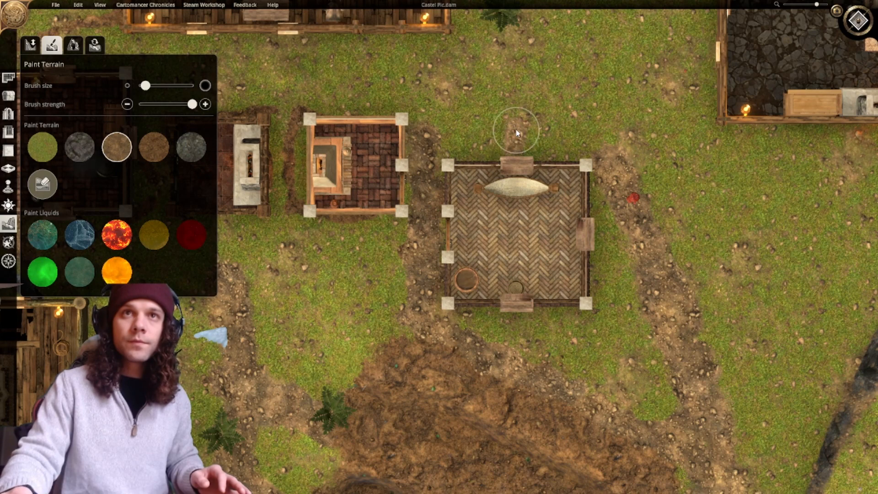
{"action": "middle_click_drag", "start_coordinate": [517, 132], "coordinate": [515, 213]}
{"action": "mouse_move", "coordinate": [541, 194]}
{"action": "left_mouse_down"}
{"action": "mouse_move", "coordinate": [557, 196]}
{"action": "mouse_move", "coordinate": [447, 188]}
{"action": "mouse_move", "coordinate": [493, 185]}
{"action": "mouse_move", "coordinate": [481, 186]}
{"action": "left_mouse_up"}
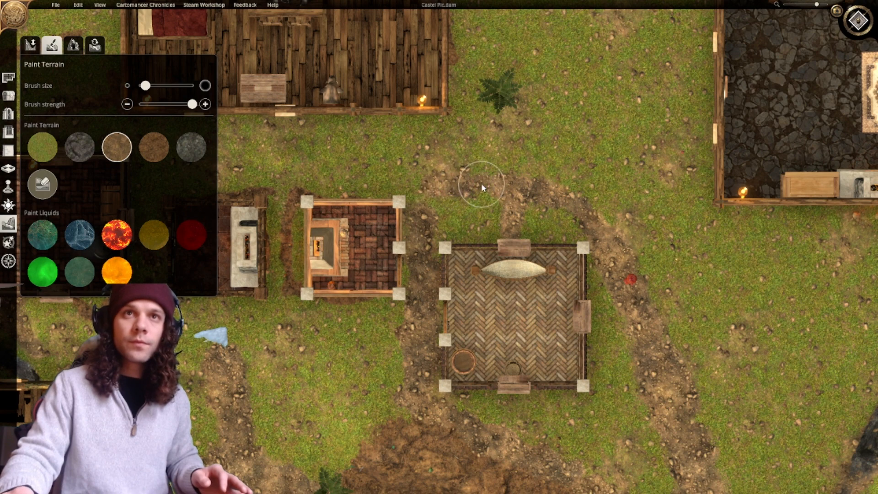
{"action": "right_click_drag", "start_coordinate": [431, 188], "coordinate": [553, 197]}
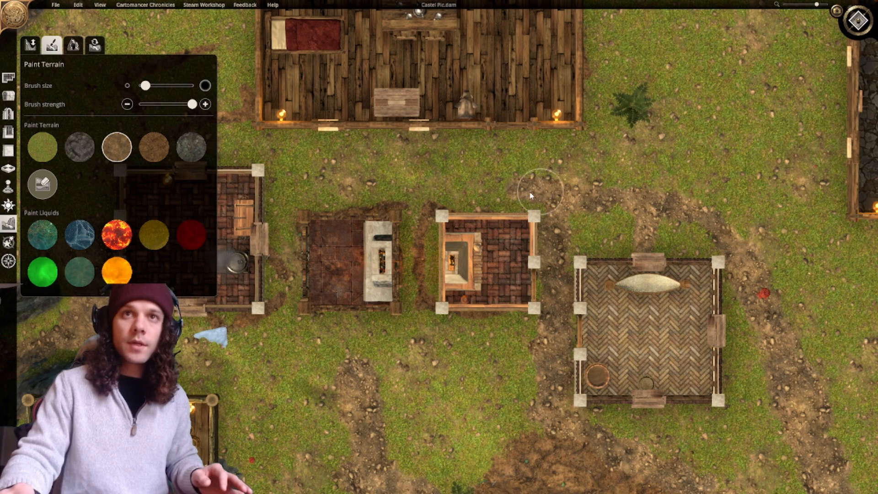
{"action": "mouse_move", "coordinate": [530, 192]}
{"action": "left_mouse_down"}
{"action": "mouse_move", "coordinate": [483, 191]}
{"action": "mouse_move", "coordinate": [589, 188]}
{"action": "mouse_move", "coordinate": [656, 196]}
{"action": "mouse_move", "coordinate": [692, 212]}
{"action": "left_mouse_up"}
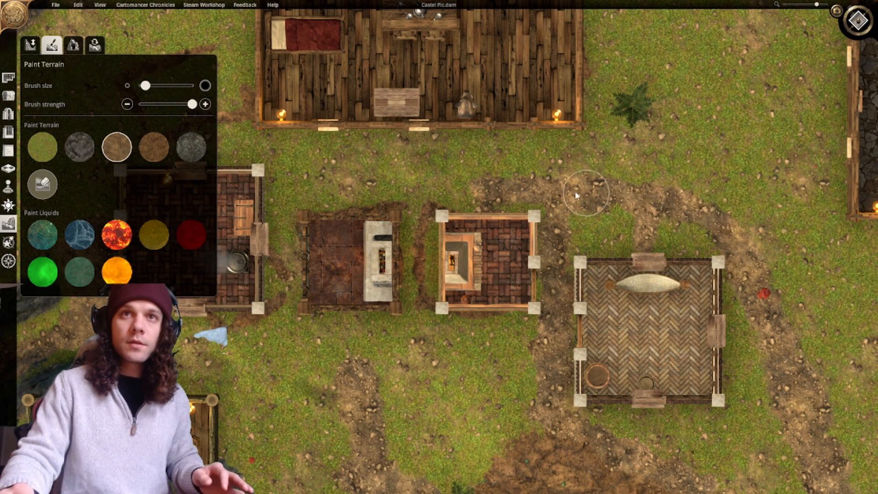
Extend the dirt path west between the long log house and the small huts to the back of the brick-floored house.
{"action": "right_click_drag", "start_coordinate": [485, 202], "coordinate": [567, 218]}
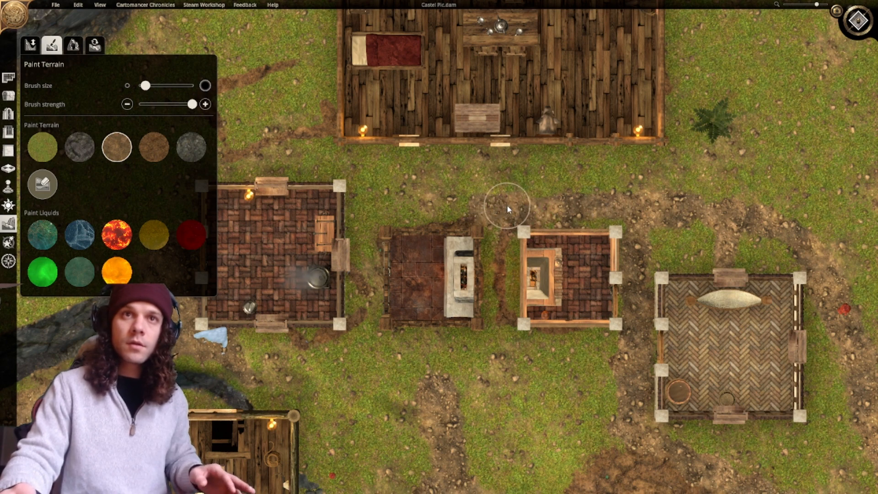
{"action": "middle_click_drag", "start_coordinate": [507, 208], "coordinate": [567, 221]}
{"action": "middle_click_drag", "start_coordinate": [491, 205], "coordinate": [571, 223]}
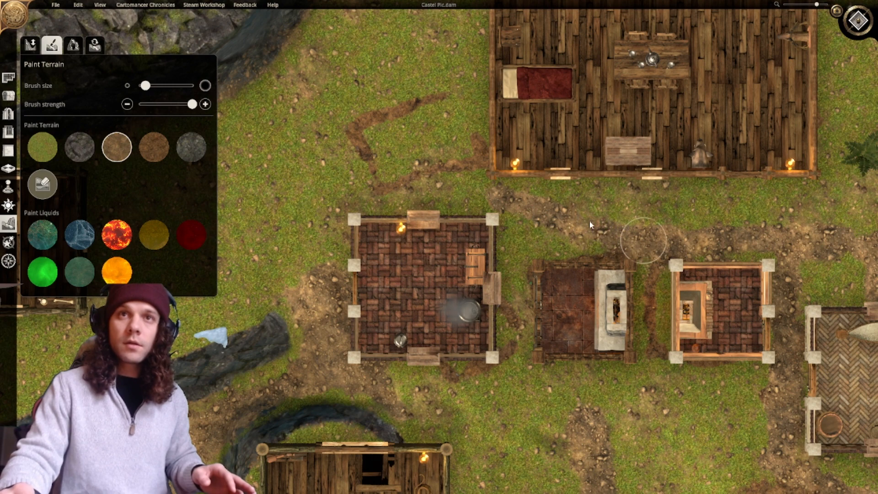
{"action": "middle_click_drag", "start_coordinate": [453, 192], "coordinate": [536, 205]}
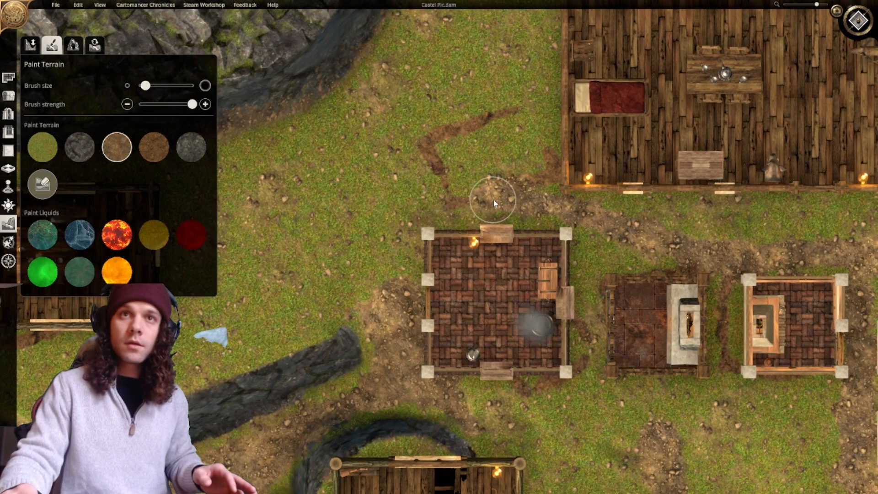
{"action": "middle_click_drag", "start_coordinate": [508, 206], "coordinate": [487, 256]}
Paint a dirt path from the wooden cabin's east wall to the existing path beside the ploughed field.
{"action": "scroll", "coordinate": [487, 249], "scroll_direction": "down", "scroll_amount": 5}
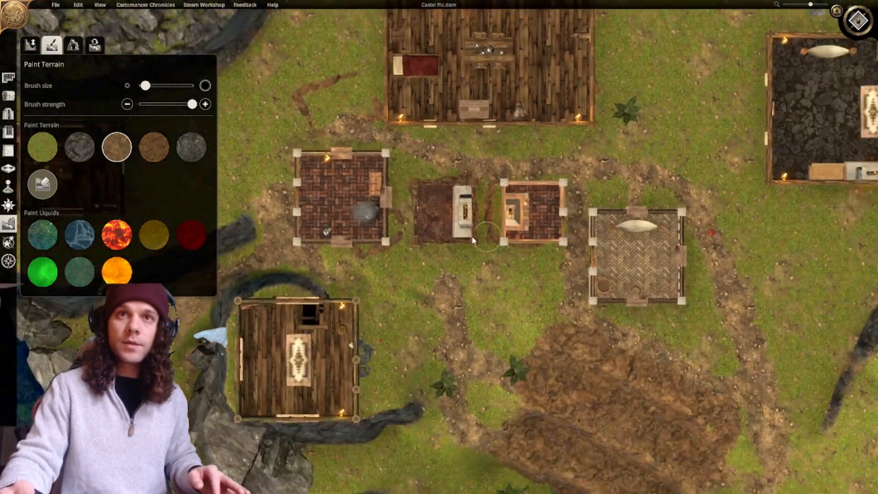
{"action": "middle_click_drag", "start_coordinate": [422, 260], "coordinate": [483, 229]}
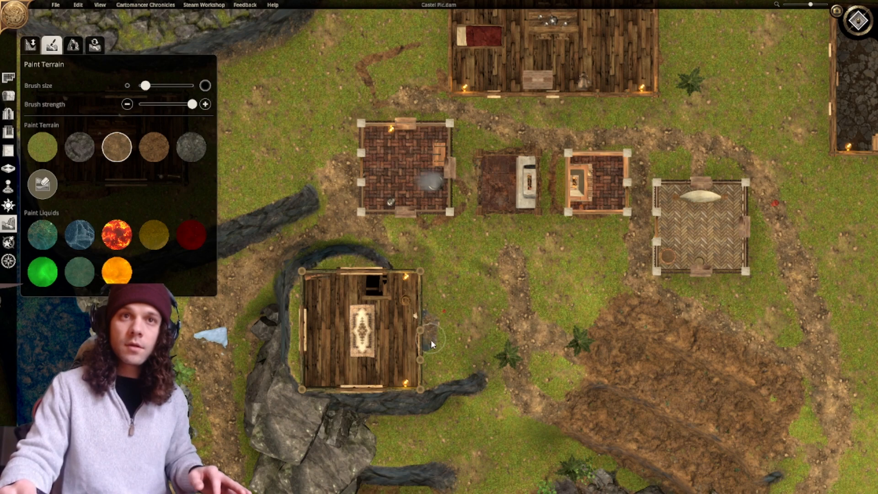
{"action": "scroll", "coordinate": [430, 339], "scroll_direction": "up", "scroll_amount": 5}
{"action": "scroll", "coordinate": [394, 295], "scroll_direction": "down", "scroll_amount": 2}
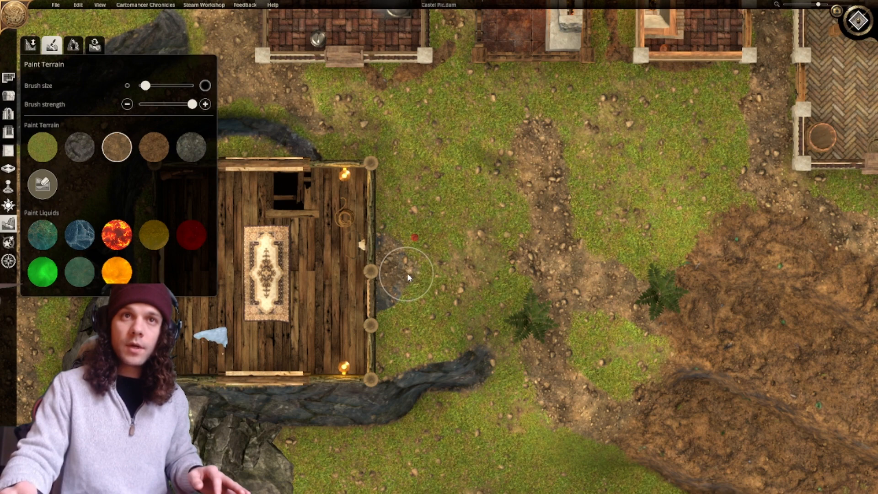
{"action": "middle_click_drag", "start_coordinate": [428, 272], "coordinate": [381, 290]}
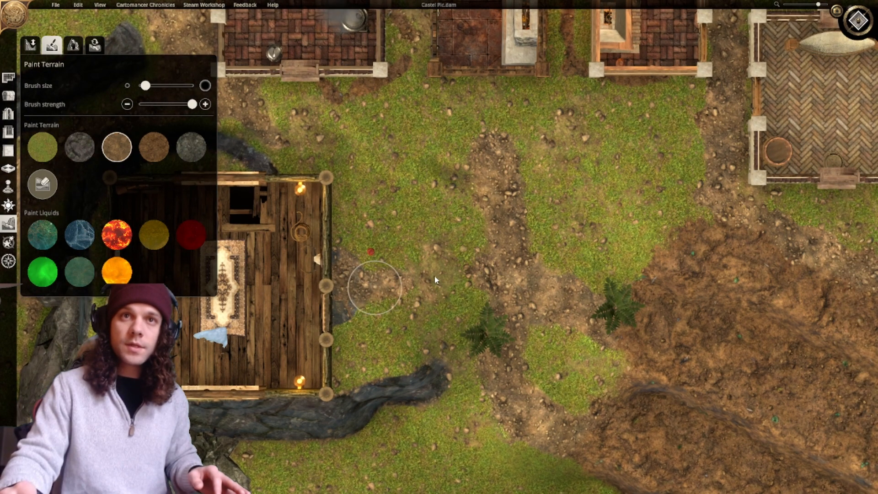
{"action": "left_click_drag", "start_coordinate": [434, 280], "coordinate": [476, 268]}
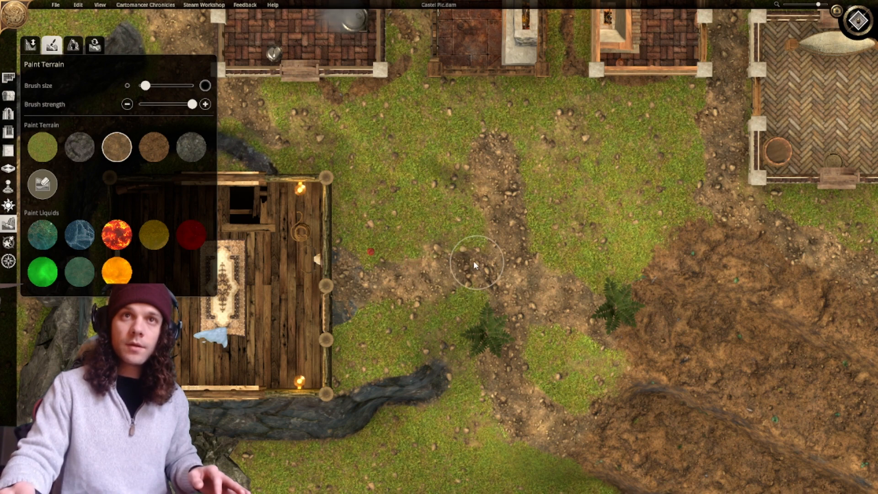
Paint a diagonal dirt path from the front of the brick-floored house to the path junction near the ploughed field.
{"action": "scroll", "coordinate": [475, 265], "scroll_direction": "down", "scroll_amount": 5}
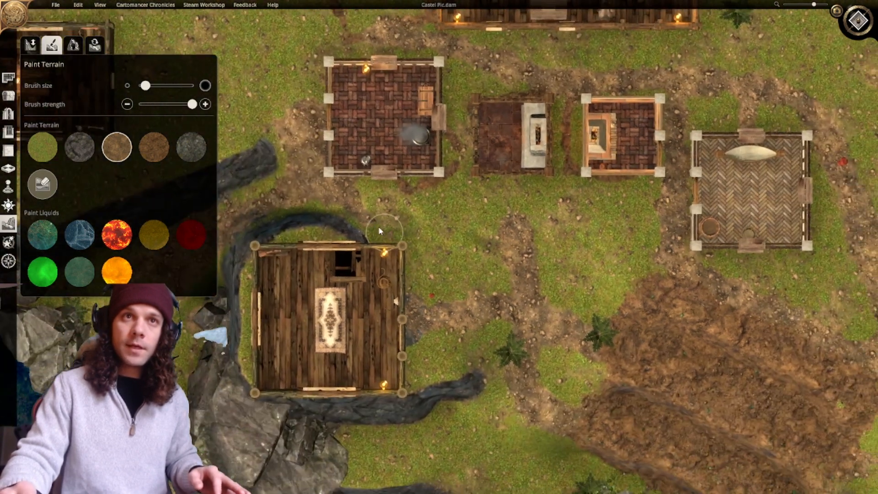
{"action": "mouse_move", "coordinate": [381, 220]}
{"action": "left_mouse_down"}
{"action": "mouse_move", "coordinate": [390, 212]}
{"action": "mouse_move", "coordinate": [429, 229]}
{"action": "mouse_move", "coordinate": [410, 228]}
{"action": "left_mouse_up"}
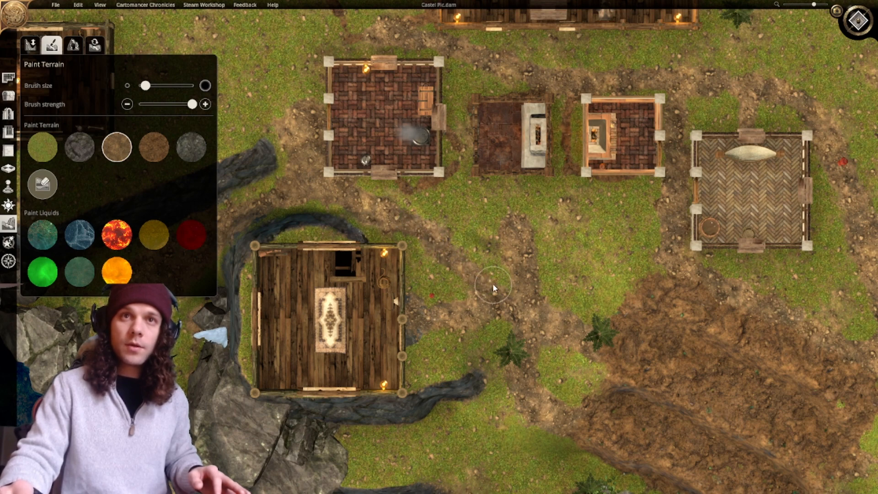
{"action": "middle_click_drag", "start_coordinate": [495, 254], "coordinate": [475, 258]}
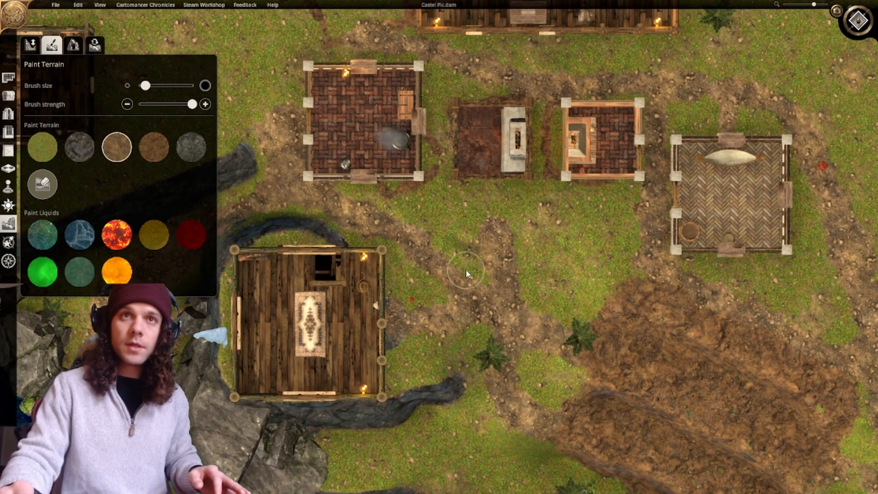
Paint the grass terrain over the dark dirt marks around the small huts and touch up the grass beside the nearby paths.
{"action": "left_click", "coordinate": [43, 147]}
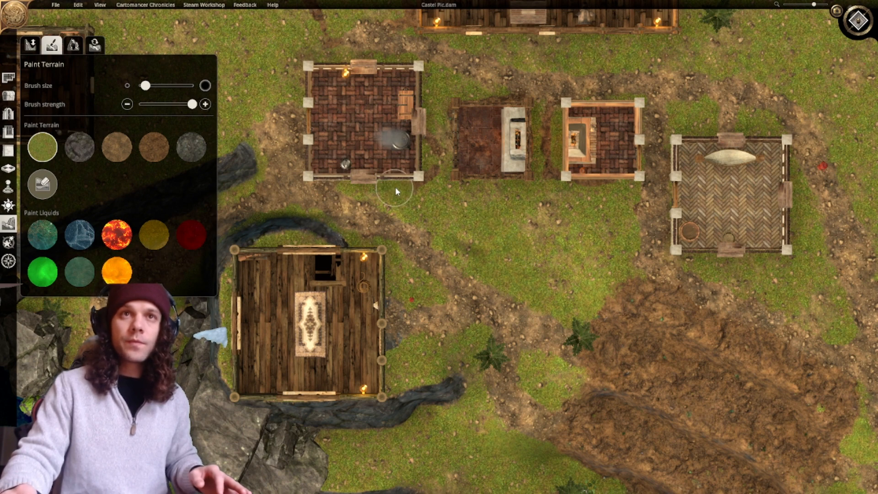
{"action": "right_click_drag", "start_coordinate": [486, 157], "coordinate": [440, 196]}
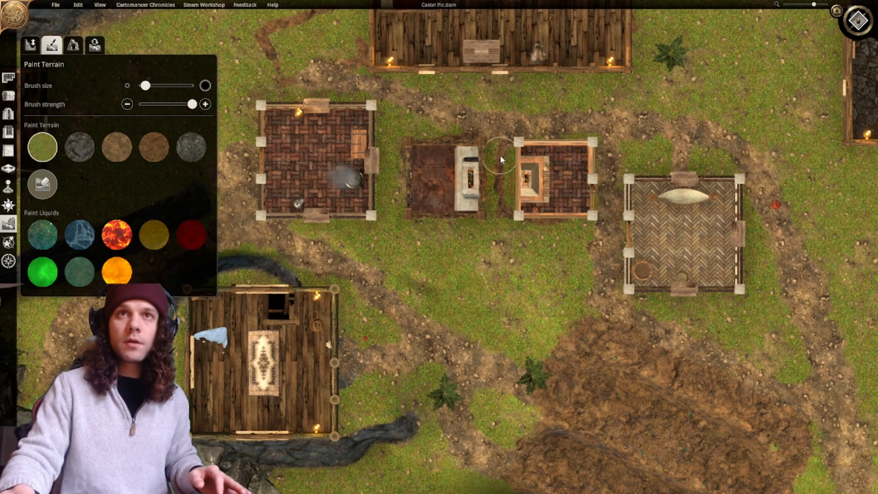
{"action": "right_click_drag", "start_coordinate": [506, 212], "coordinate": [504, 269]}
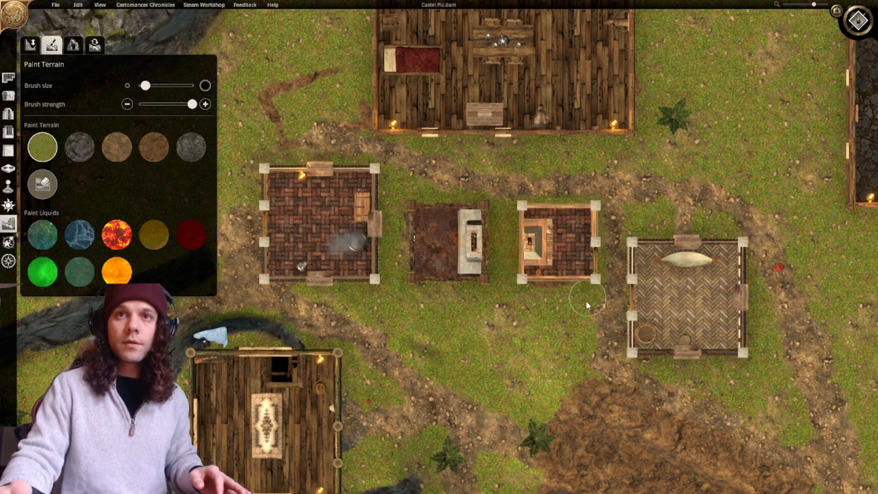
{"action": "middle_click_drag", "start_coordinate": [585, 321], "coordinate": [515, 223]}
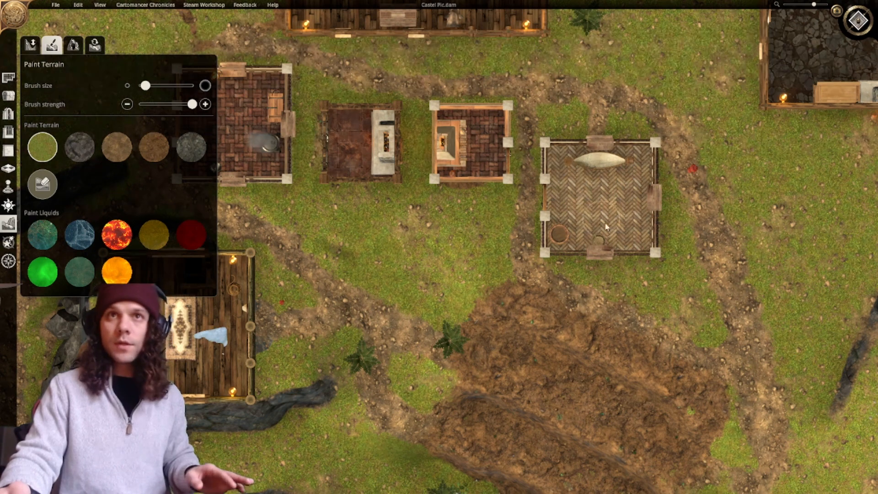
{"action": "right_click_drag", "start_coordinate": [621, 230], "coordinate": [531, 195]}
{"action": "scroll", "coordinate": [592, 132], "scroll_direction": "down", "scroll_amount": 2}
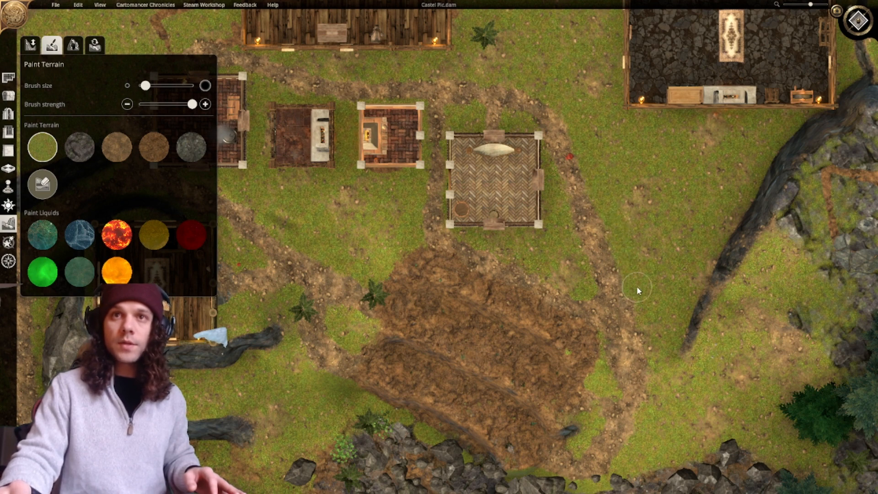
{"action": "right_click_drag", "start_coordinate": [644, 324], "coordinate": [622, 261]}
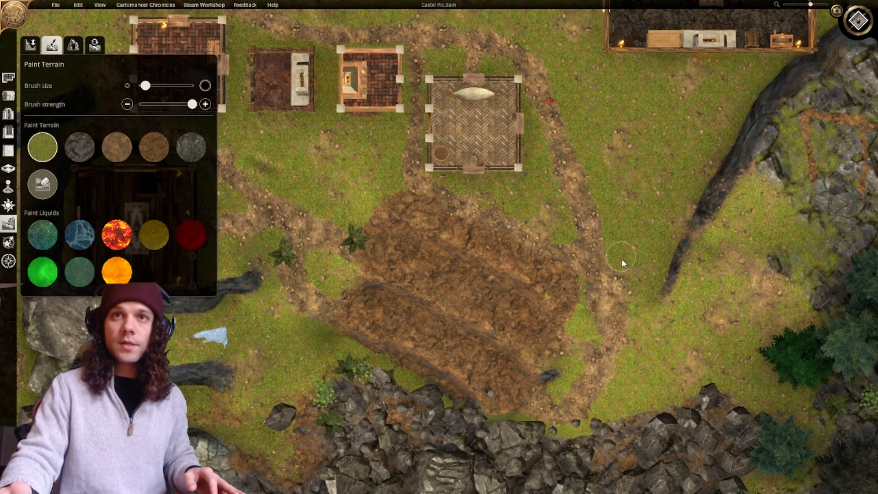
{"action": "right_click_drag", "start_coordinate": [631, 190], "coordinate": [654, 254]}
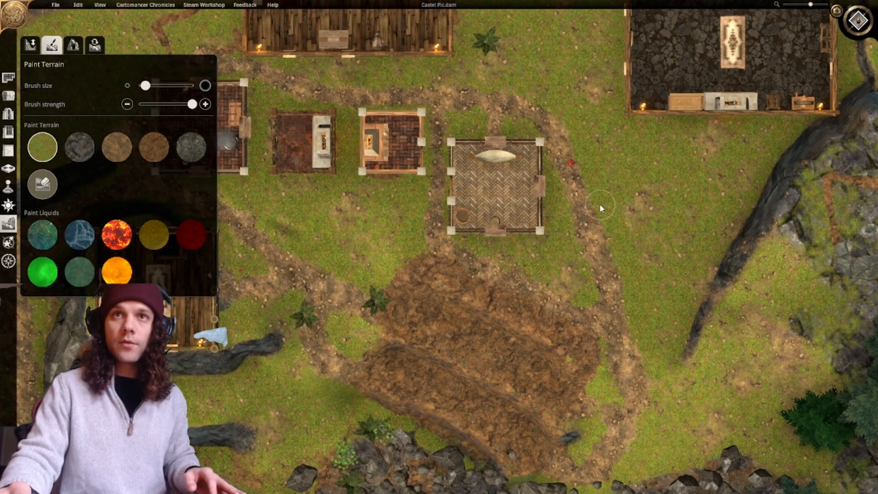
Paint a light dirt path from the herringbone-floored house's southwest corner along the ploughed field's northwest edge to the path junction.
{"action": "right_click_drag", "start_coordinate": [600, 204], "coordinate": [610, 300]}
{"action": "scroll", "coordinate": [610, 300], "scroll_direction": "down", "scroll_amount": 2}
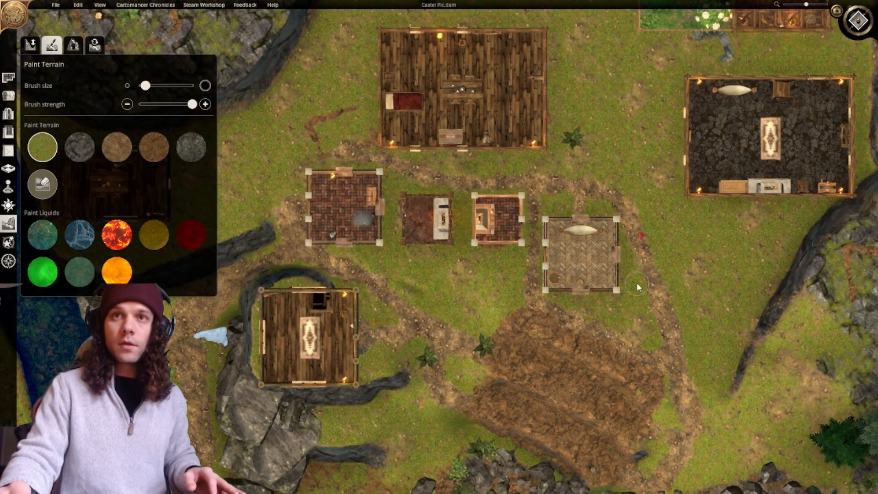
{"action": "right_click_drag", "start_coordinate": [589, 354], "coordinate": [507, 294]}
{"action": "scroll", "coordinate": [507, 293], "scroll_direction": "up", "scroll_amount": 2}
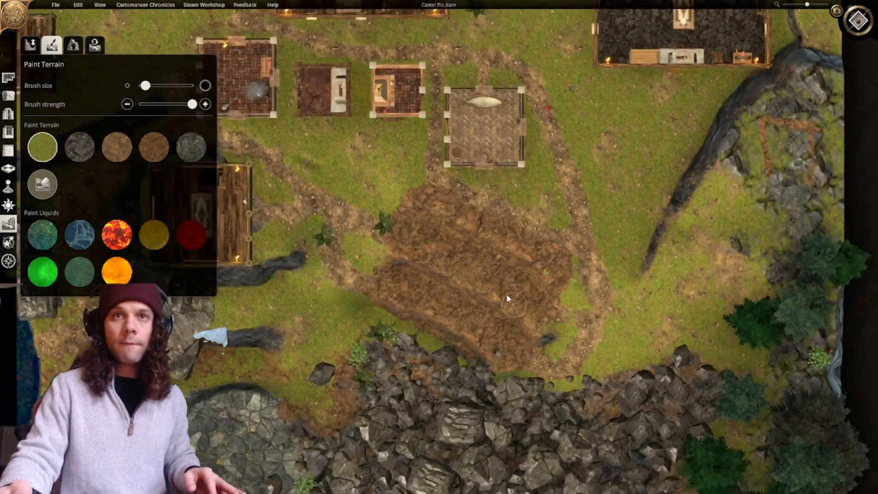
{"action": "scroll", "coordinate": [493, 261], "scroll_direction": "down", "scroll_amount": 2}
{"action": "mouse_move", "coordinate": [462, 277]}
{"action": "right_mouse_down"}
{"action": "mouse_move", "coordinate": [524, 339]}
{"action": "mouse_move", "coordinate": [502, 327]}
{"action": "right_mouse_up"}
{"action": "scroll", "coordinate": [502, 326], "scroll_direction": "up", "scroll_amount": 4}
{"action": "right_click_drag", "start_coordinate": [575, 305], "coordinate": [514, 262]}
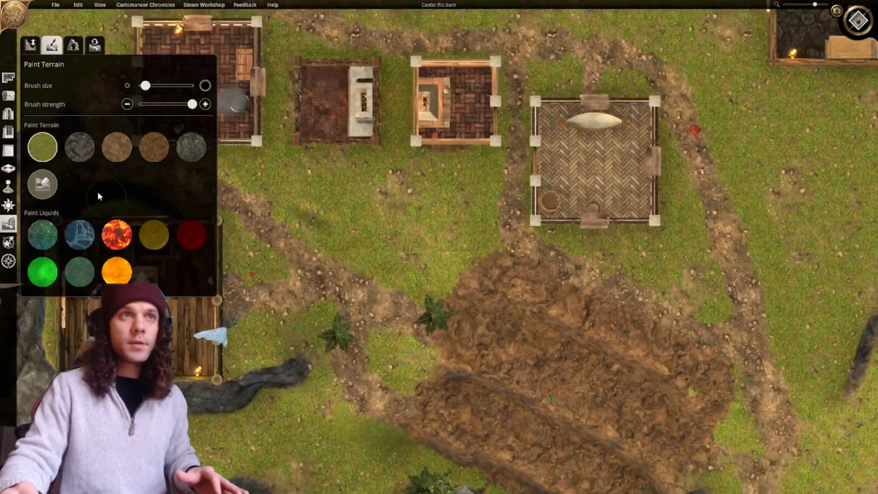
{"action": "left_click", "coordinate": [114, 154]}
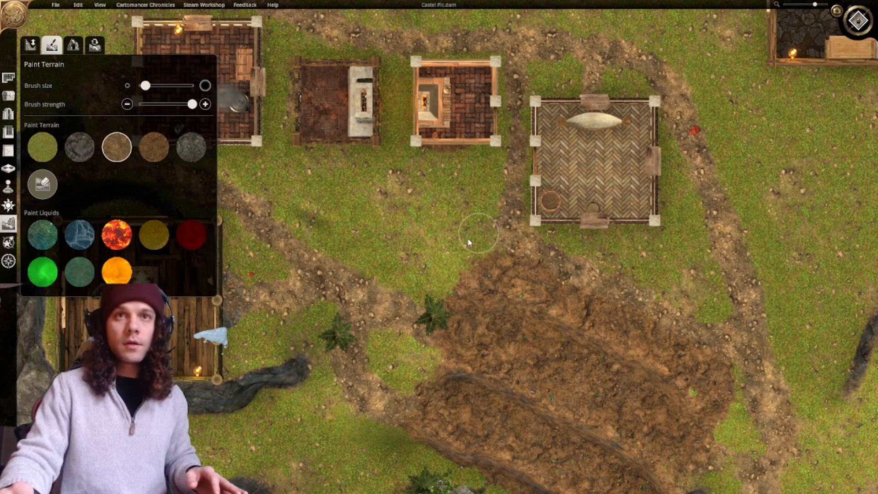
{"action": "mouse_move", "coordinate": [480, 245]}
{"action": "left_mouse_down"}
{"action": "mouse_move", "coordinate": [491, 239]}
{"action": "mouse_move", "coordinate": [410, 272]}
{"action": "mouse_move", "coordinate": [461, 264]}
{"action": "left_mouse_up"}
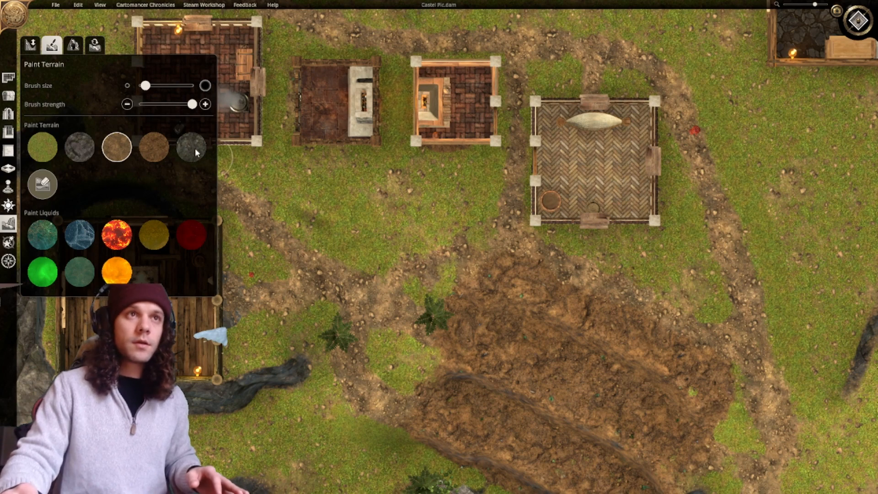
Widen the northwest path beside the ploughed field with more light pebbly dirt near the herringbone-floored house.
{"action": "left_click", "coordinate": [42, 184]}
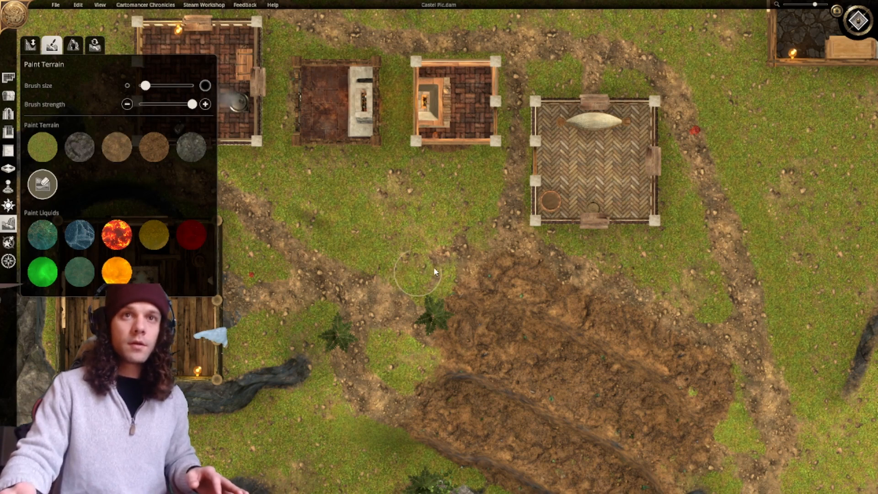
{"action": "left_click", "coordinate": [153, 146]}
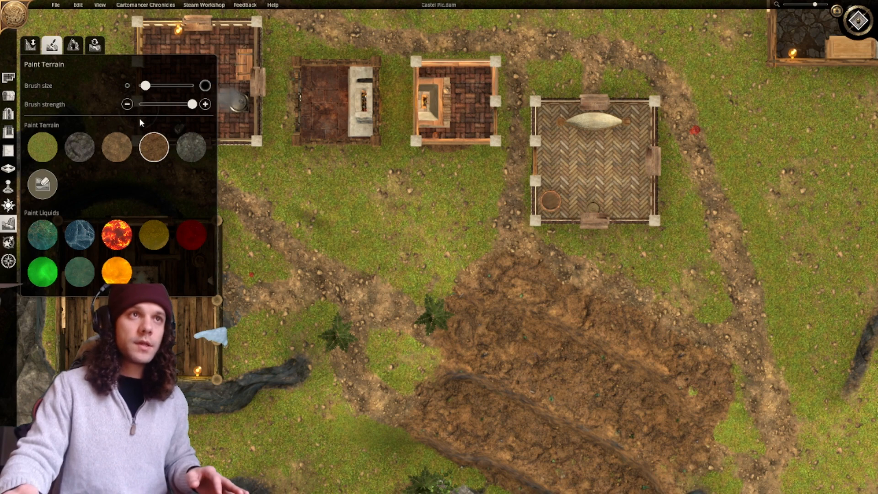
{"action": "left_click", "coordinate": [116, 148]}
{"action": "left_click_drag", "start_coordinate": [497, 241], "coordinate": [454, 256]}
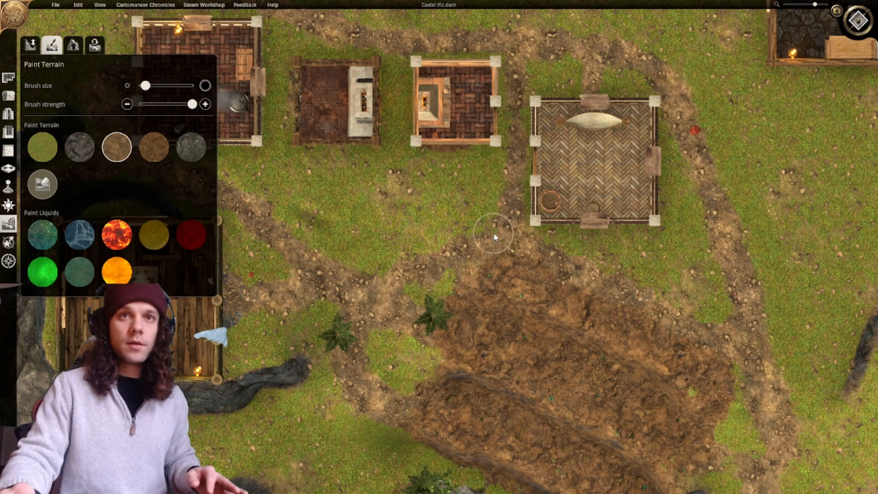
Paint grass beside the fern at the ploughed field's northwest corner and blend its edge with brown soil.
{"action": "scroll", "coordinate": [494, 237], "scroll_direction": "down", "scroll_amount": 3}
{"action": "scroll", "coordinate": [450, 203], "scroll_direction": "down", "scroll_amount": 3}
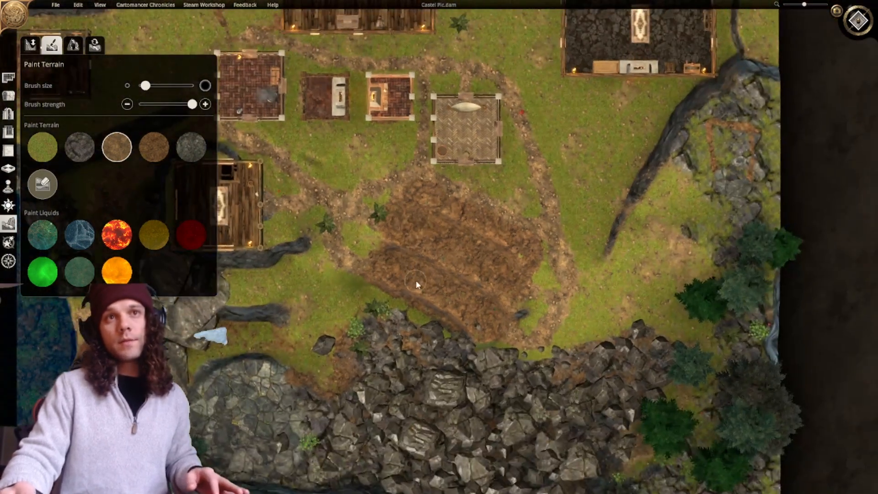
{"action": "scroll", "coordinate": [416, 280], "scroll_direction": "up", "scroll_amount": 6}
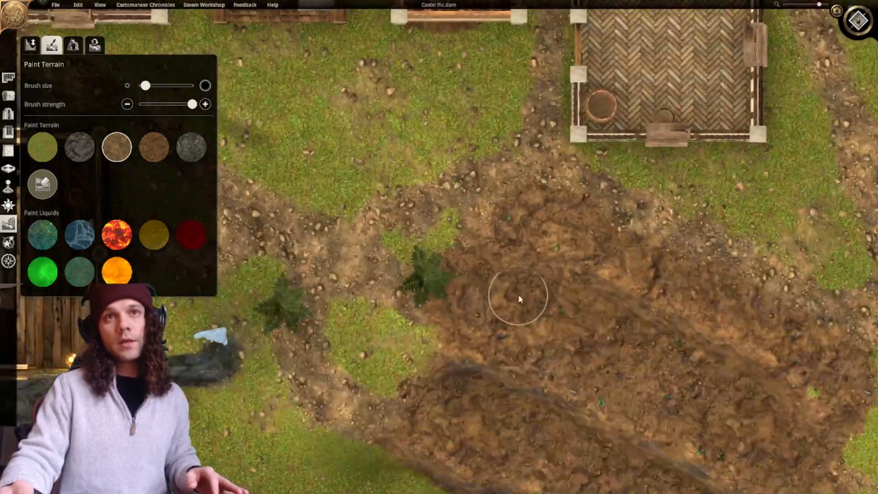
{"action": "middle_click_drag", "start_coordinate": [518, 296], "coordinate": [427, 239]}
{"action": "left_click", "coordinate": [43, 147]}
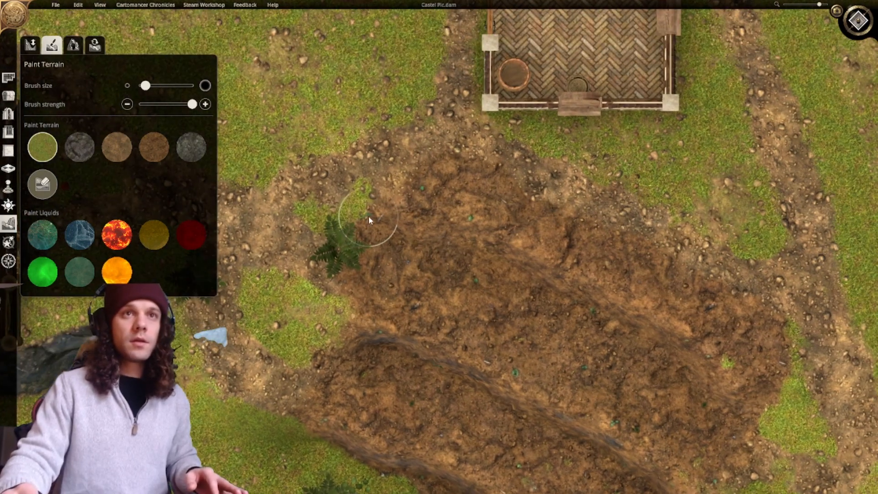
{"action": "mouse_move", "coordinate": [370, 220]}
{"action": "left_mouse_down"}
{"action": "mouse_move", "coordinate": [358, 221]}
{"action": "mouse_move", "coordinate": [367, 220]}
{"action": "mouse_move", "coordinate": [357, 210]}
{"action": "mouse_move", "coordinate": [344, 225]}
{"action": "left_mouse_up"}
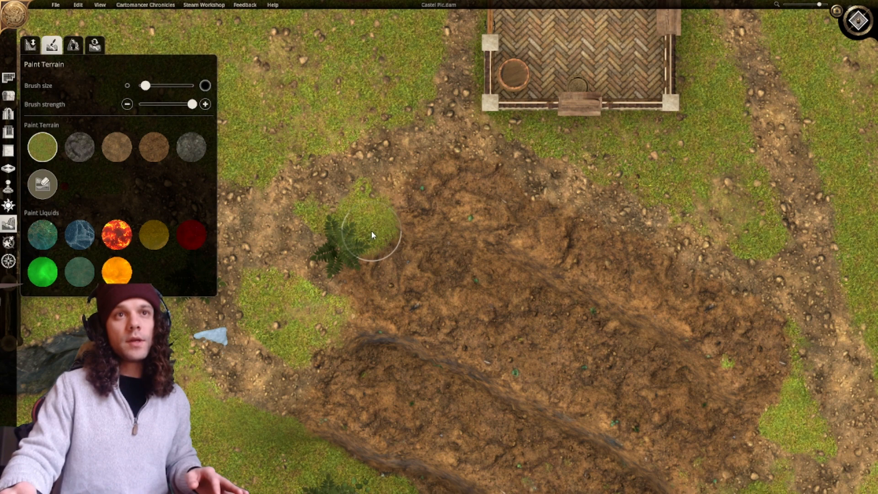
{"action": "middle_click_drag", "start_coordinate": [364, 254], "coordinate": [429, 283]}
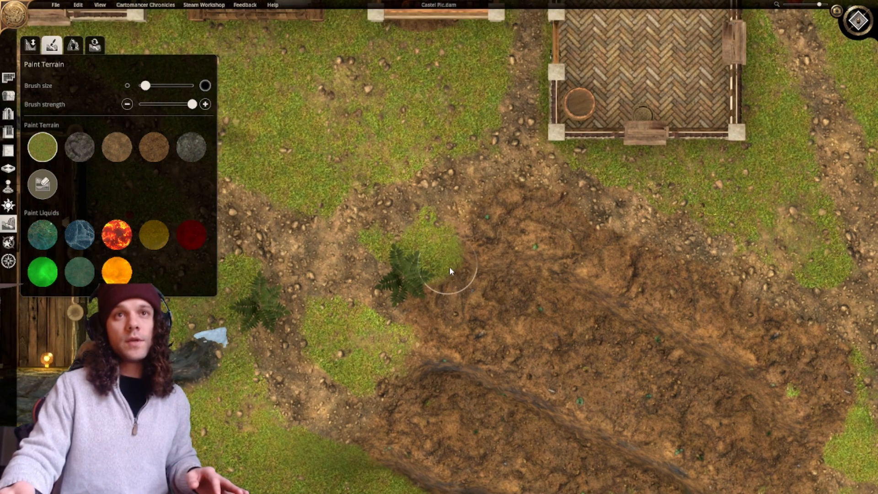
{"action": "left_click", "coordinate": [154, 147]}
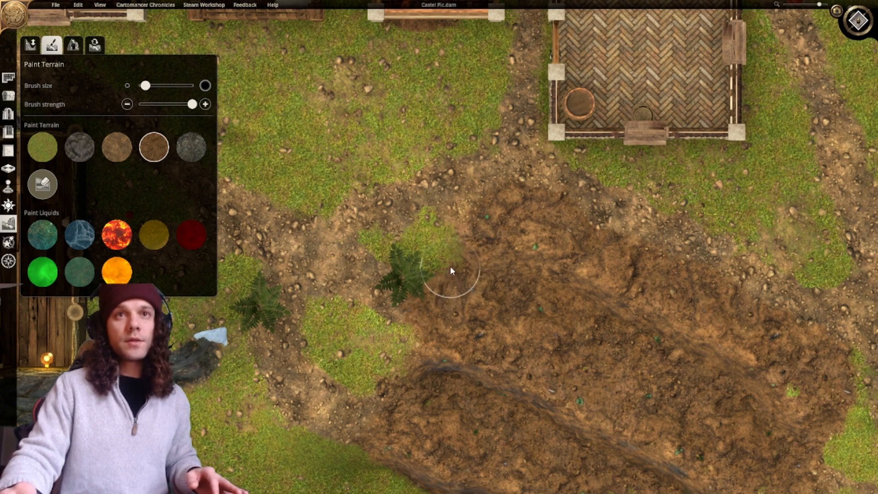
{"action": "scroll", "coordinate": [458, 273], "scroll_direction": "up", "scroll_amount": 3}
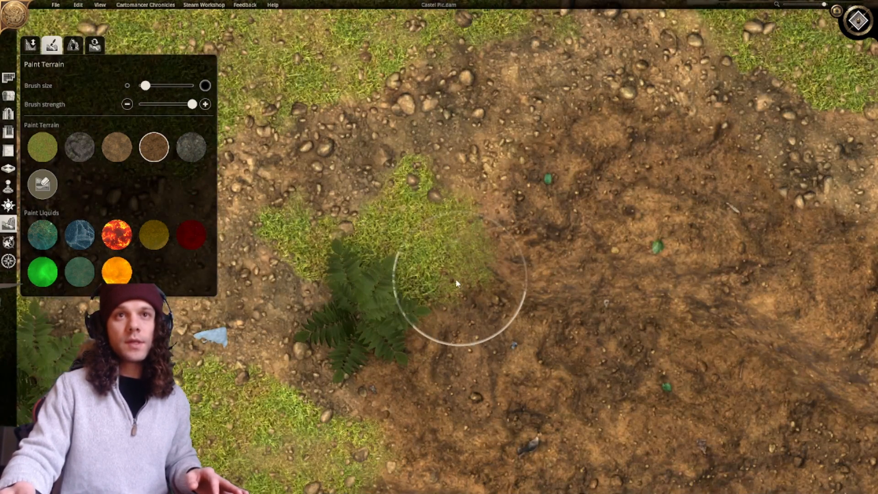
Extend the grass patch on the ploughed field's east edge westward into the soil.
{"action": "scroll", "coordinate": [455, 270], "scroll_direction": "down", "scroll_amount": 5}
{"action": "middle_click_drag", "start_coordinate": [539, 337], "coordinate": [439, 278]}
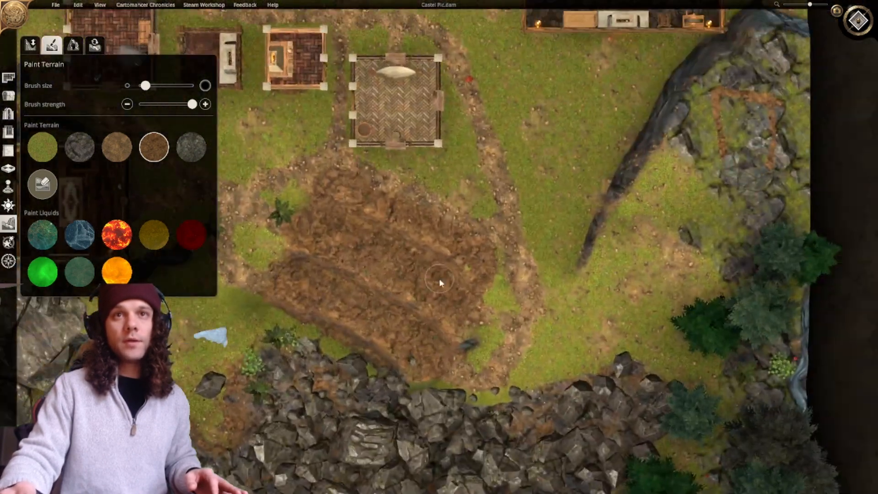
{"action": "scroll", "coordinate": [483, 267], "scroll_direction": "up", "scroll_amount": 3}
{"action": "middle_click_drag", "start_coordinate": [527, 321], "coordinate": [381, 239]}
{"action": "scroll", "coordinate": [409, 298], "scroll_direction": "up", "scroll_amount": 3}
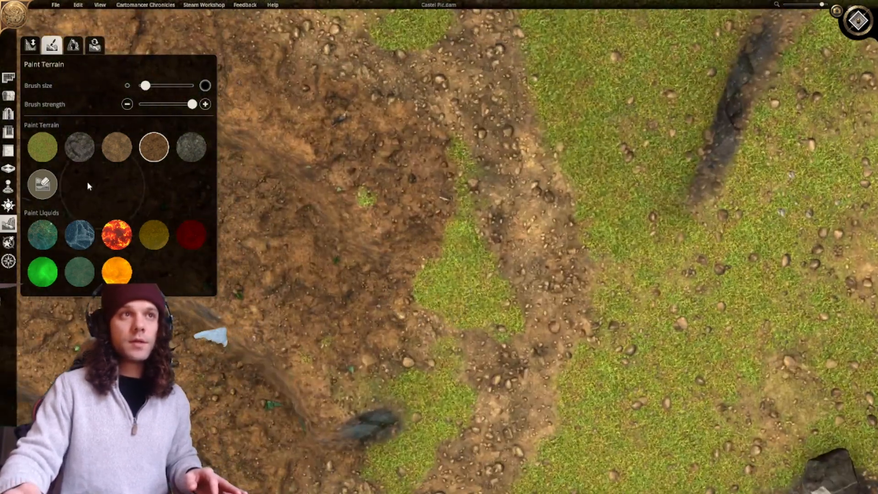
{"action": "left_click", "coordinate": [42, 147]}
{"action": "mouse_move", "coordinate": [402, 262]}
{"action": "left_mouse_down"}
{"action": "mouse_move", "coordinate": [431, 258]}
{"action": "mouse_move", "coordinate": [450, 229]}
{"action": "left_mouse_up"}
Reduce the brush size and paint grass along the north side of the small rock at the field's southeast corner.
{"action": "left_click_drag", "start_coordinate": [145, 86], "coordinate": [140, 86]}
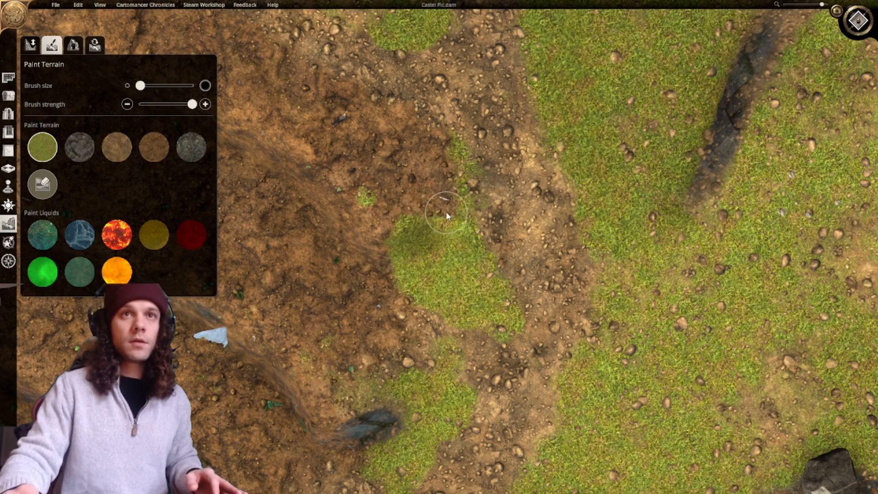
{"action": "key", "text": "s"}
{"action": "key", "text": "a"}
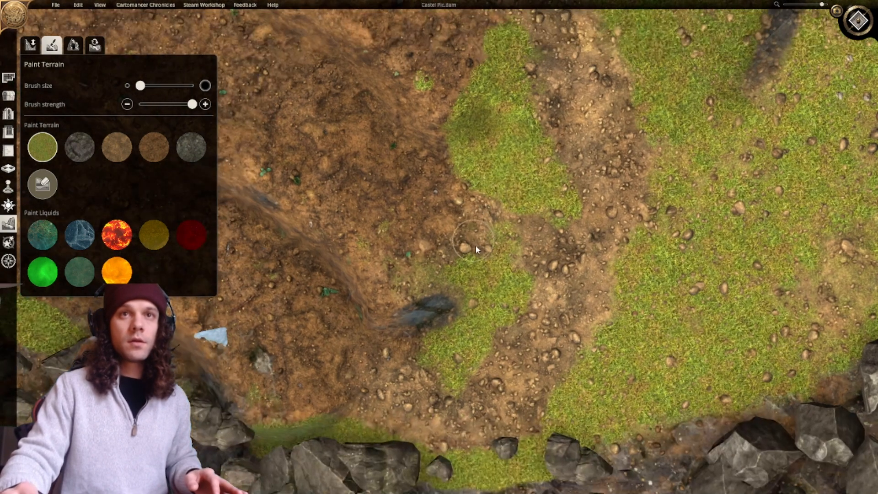
{"action": "key", "text": "w"}
{"action": "mouse_move", "coordinate": [442, 297]}
{"action": "left_mouse_down"}
{"action": "mouse_move", "coordinate": [402, 294]}
{"action": "mouse_move", "coordinate": [446, 295]}
{"action": "mouse_move", "coordinate": [388, 307]}
{"action": "left_mouse_up"}
Trim the edges of the grass patch on the field's east side with brown soil.
{"action": "left_click", "coordinate": [154, 147]}
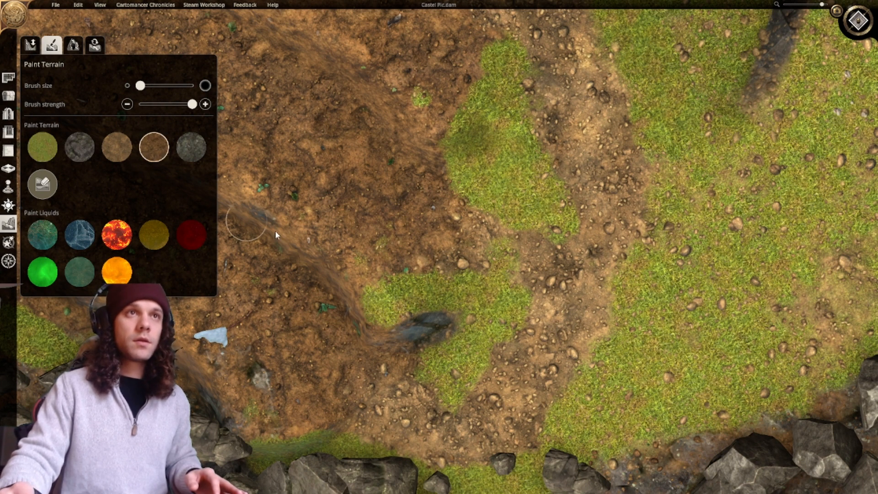
{"action": "left_click_drag", "start_coordinate": [405, 279], "coordinate": [476, 273]}
{"action": "key", "text": "w"}
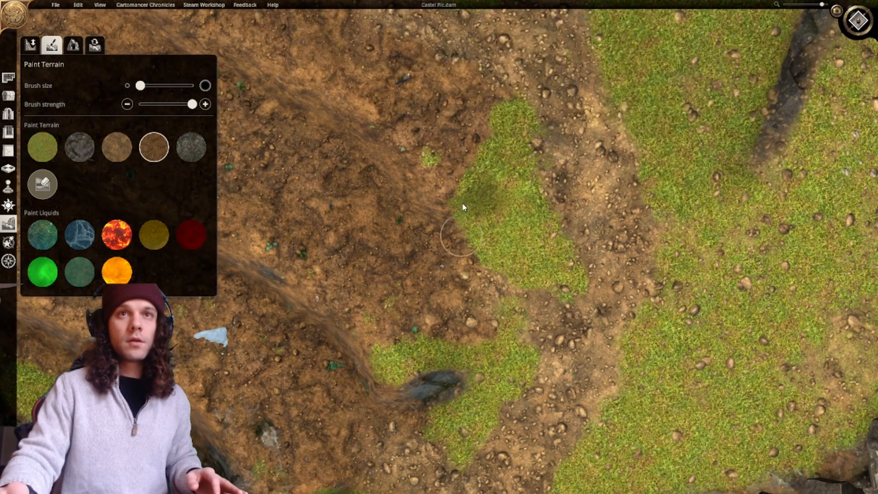
{"action": "mouse_move", "coordinate": [492, 143]}
{"action": "left_mouse_down"}
{"action": "mouse_move", "coordinate": [503, 114]}
{"action": "mouse_move", "coordinate": [483, 156]}
{"action": "left_mouse_up"}
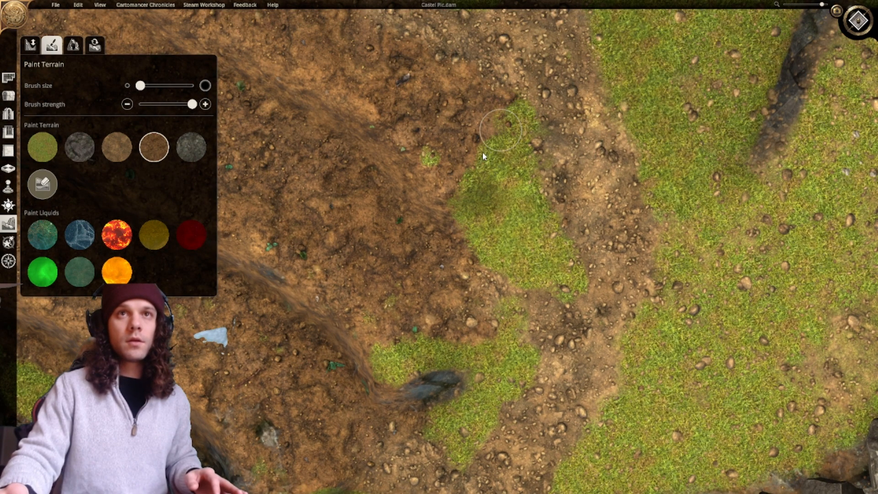
{"action": "mouse_move", "coordinate": [491, 256]}
{"action": "left_mouse_down"}
{"action": "mouse_move", "coordinate": [508, 281]}
{"action": "mouse_move", "coordinate": [483, 243]}
{"action": "left_mouse_up"}
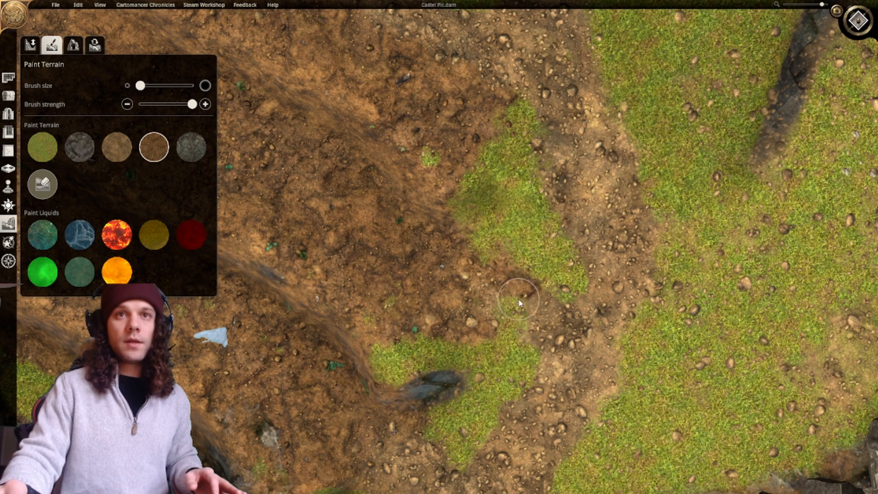
Cover the grass between the two patches east of the field with light pebbly dirt.
{"action": "left_click", "coordinate": [116, 147]}
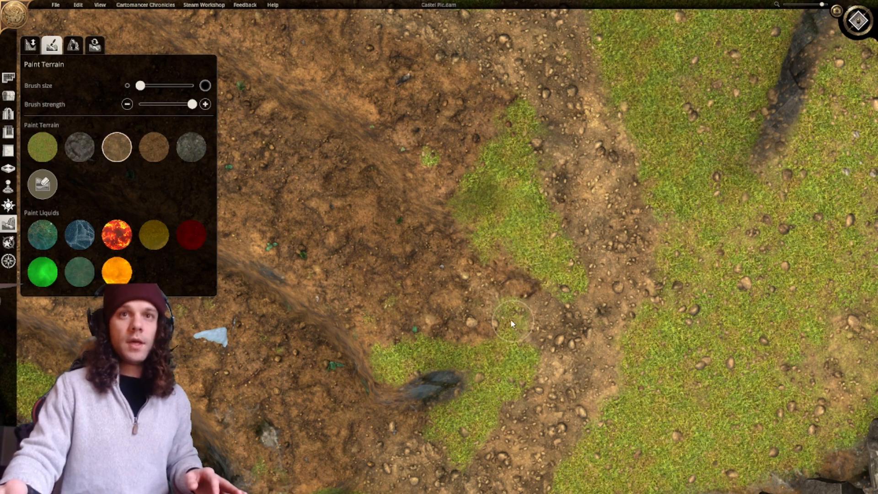
{"action": "middle_click_drag", "start_coordinate": [528, 338], "coordinate": [459, 314]}
{"action": "left_click", "coordinate": [44, 187]}
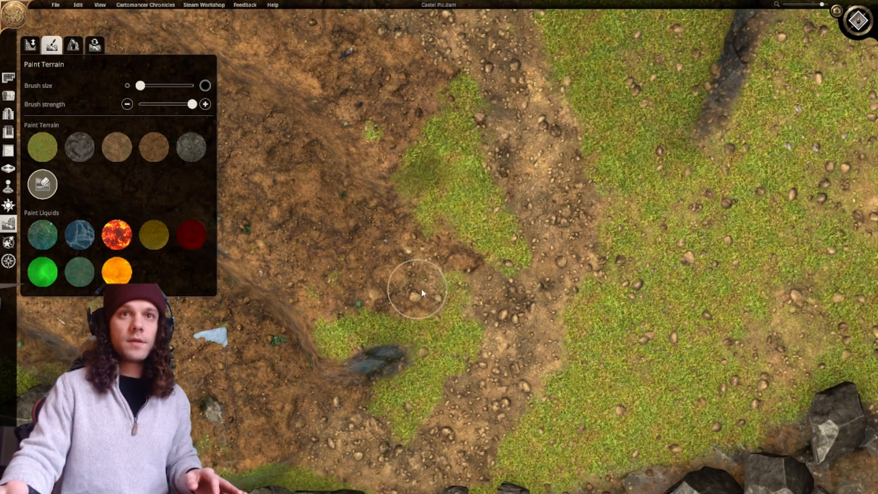
{"action": "left_click_drag", "start_coordinate": [461, 294], "coordinate": [461, 303]}
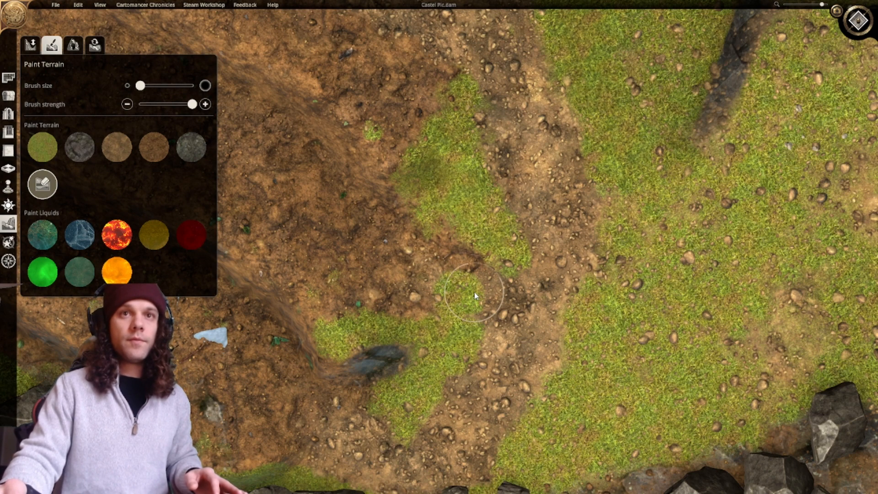
{"action": "left_click", "coordinate": [117, 146]}
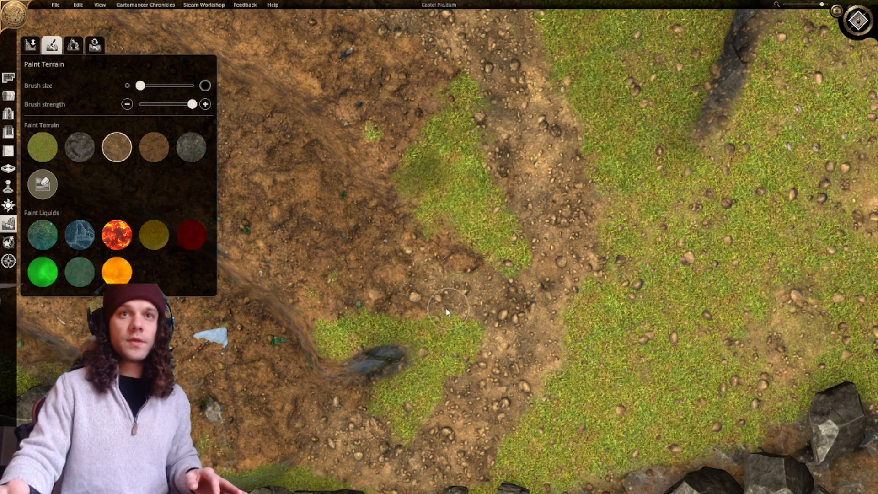
Paint brown soil over the grass edges east and south of the small rock, leaving a smaller patch around it.
{"action": "left_click", "coordinate": [158, 147]}
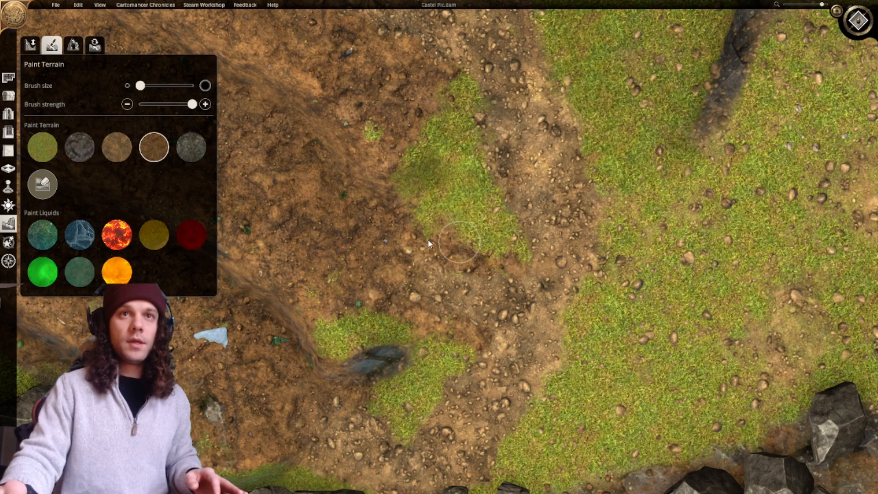
{"action": "middle_click_drag", "start_coordinate": [384, 330], "coordinate": [388, 334]}
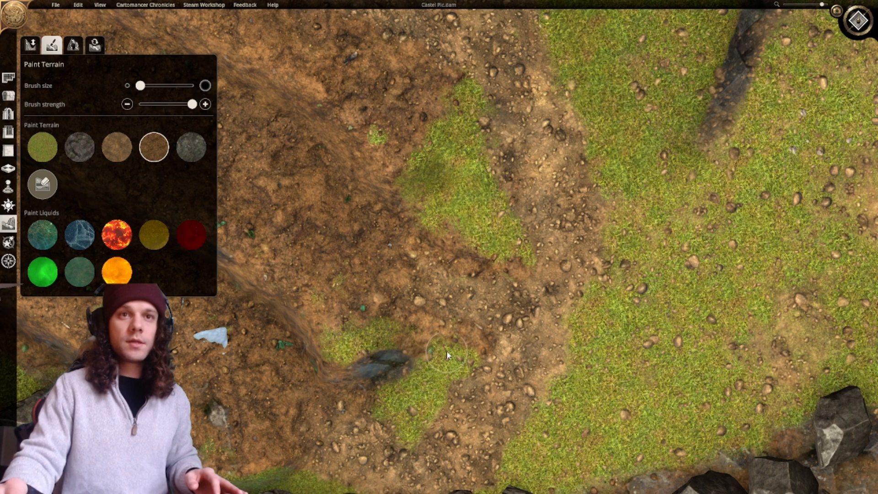
{"action": "left_click_drag", "start_coordinate": [456, 357], "coordinate": [466, 366]}
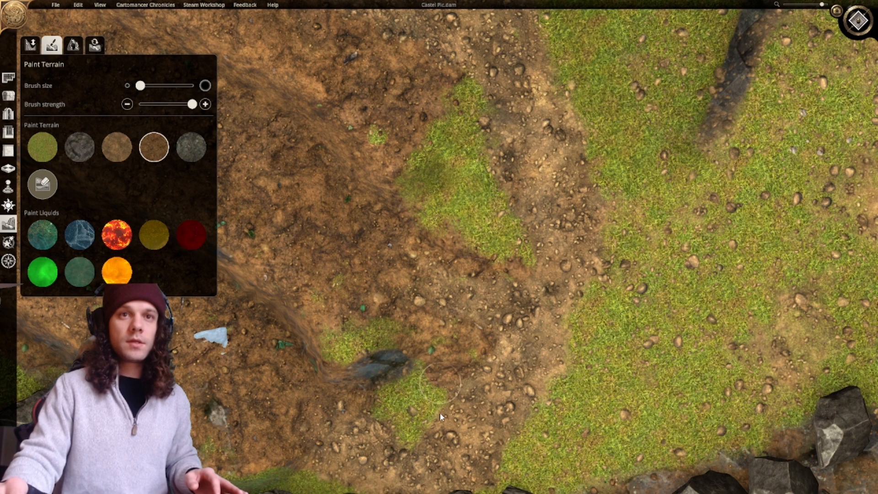
{"action": "right_click_drag", "start_coordinate": [438, 383], "coordinate": [461, 269]}
{"action": "left_click_drag", "start_coordinate": [449, 310], "coordinate": [462, 287]}
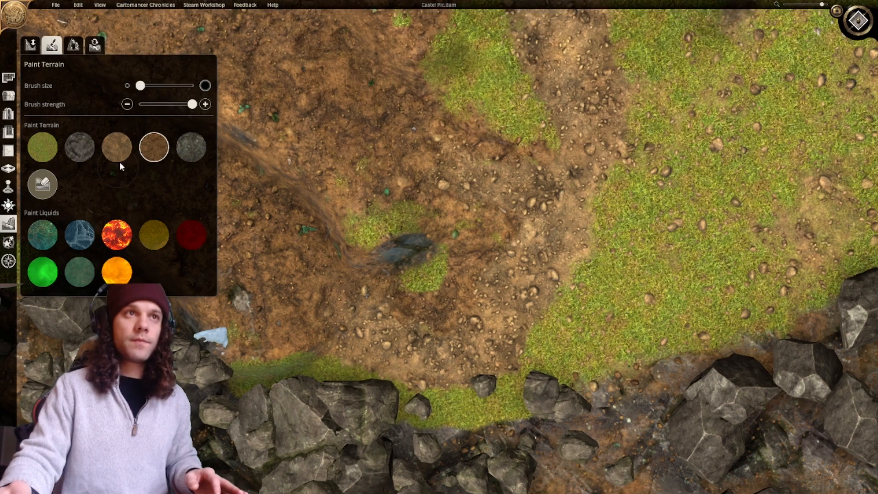
{"action": "left_click", "coordinate": [118, 156]}
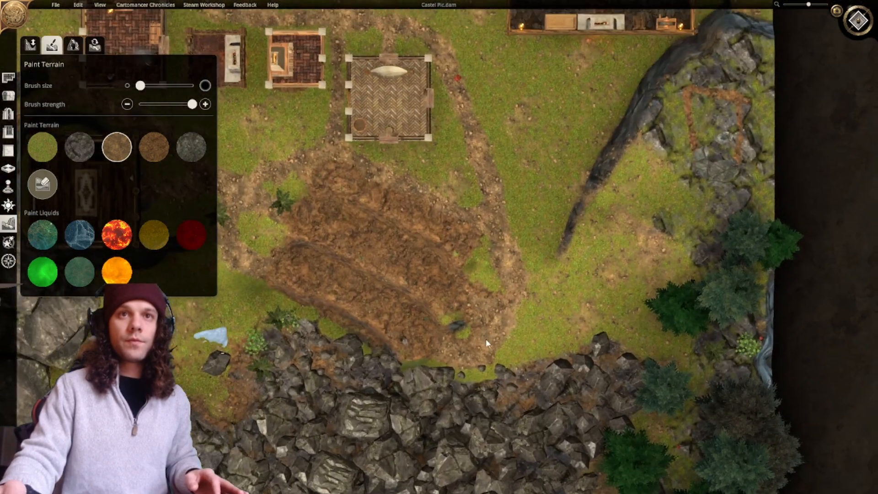
Fill in grass at the eastern end of the small rock in the field's southeast corner.
{"action": "scroll", "coordinate": [486, 339], "scroll_direction": "up", "scroll_amount": 5}
{"action": "left_click", "coordinate": [42, 147]}
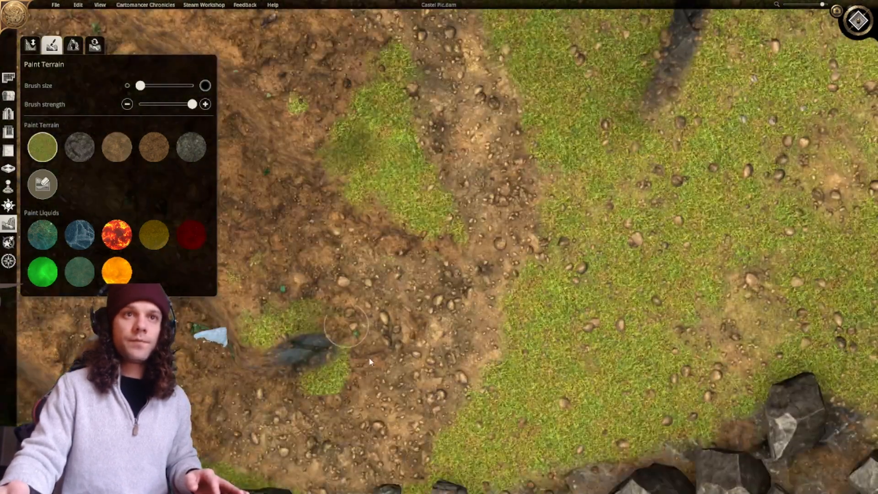
{"action": "scroll", "coordinate": [294, 266], "scroll_direction": "up", "scroll_amount": 1}
{"action": "left_click", "coordinate": [339, 372]}
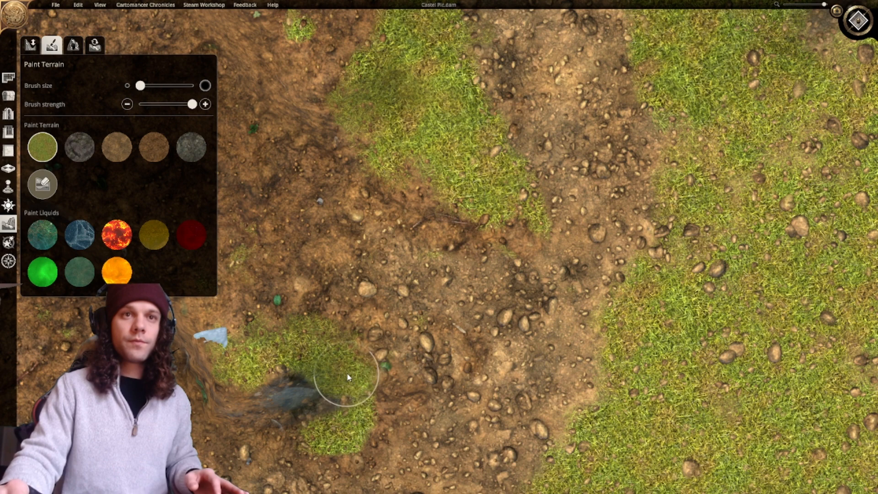
Paint dark rock terrain over and around the small rock in the field's southeast corner.
{"action": "right_click_drag", "start_coordinate": [347, 378], "coordinate": [441, 303]}
{"action": "left_click", "coordinate": [80, 147]}
{"action": "mouse_move", "coordinate": [406, 327]}
{"action": "left_mouse_down"}
{"action": "mouse_move", "coordinate": [416, 320]}
{"action": "mouse_move", "coordinate": [334, 336]}
{"action": "left_mouse_up"}
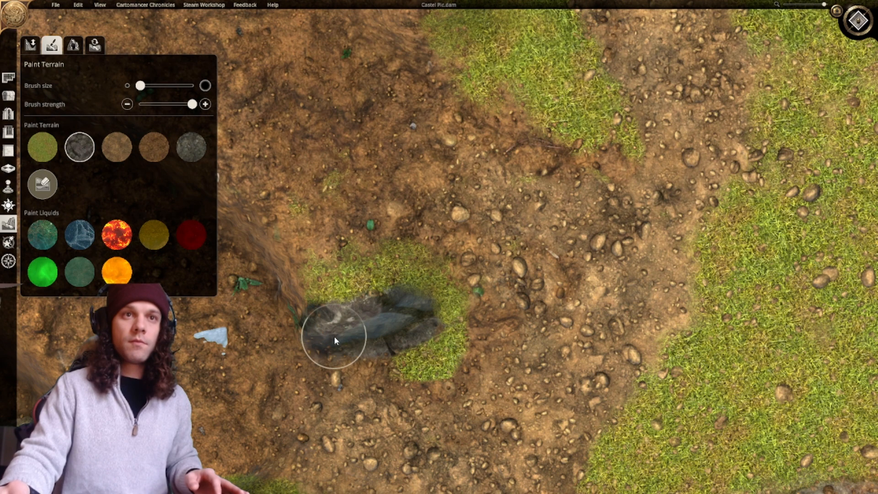
Paint grass over the southern and eastern edges of the dark rock in the field's southeast corner.
{"action": "scroll", "coordinate": [333, 336], "scroll_direction": "down", "scroll_amount": 3}
{"action": "right_click_drag", "start_coordinate": [315, 329], "coordinate": [474, 314]}
{"action": "right_click_drag", "start_coordinate": [577, 283], "coordinate": [497, 308]}
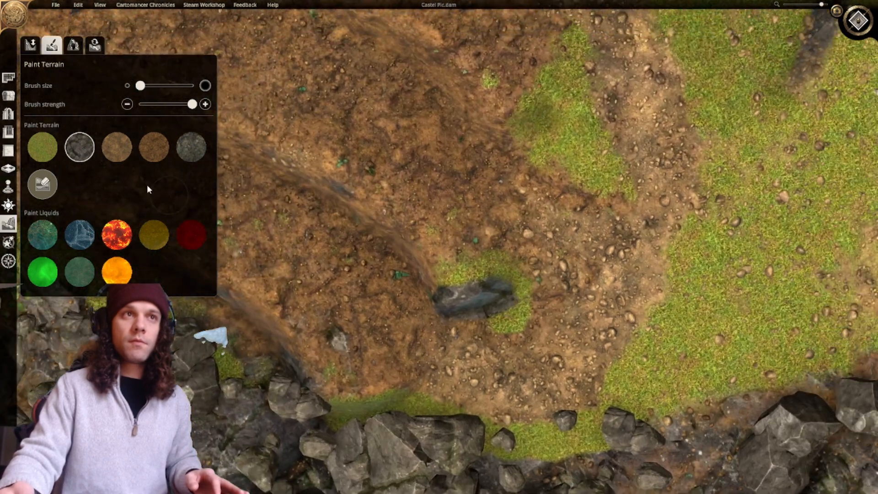
{"action": "left_click", "coordinate": [38, 148]}
{"action": "scroll", "coordinate": [493, 322], "scroll_direction": "up", "scroll_amount": 3}
{"action": "left_click_drag", "start_coordinate": [554, 365], "coordinate": [501, 389]}
{"action": "right_click_drag", "start_coordinate": [502, 392], "coordinate": [289, 239]}
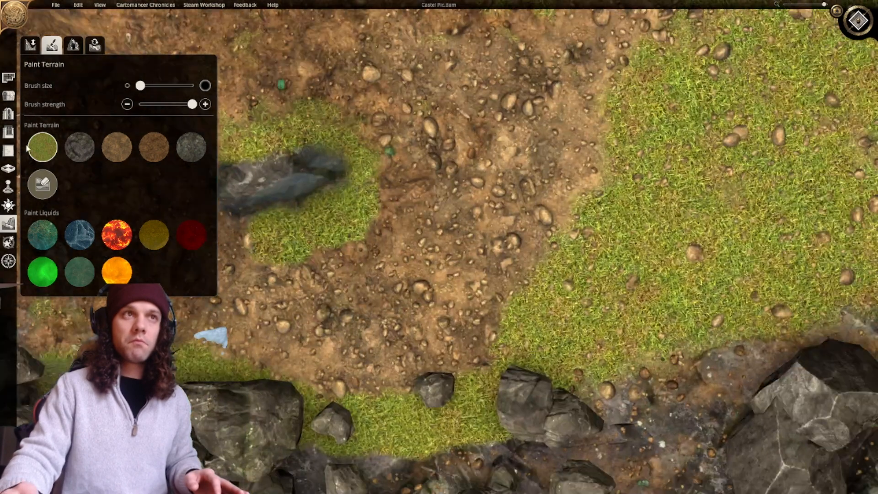
Trim the southern edge of the grass patch around the small southeastern rock with pebbly dirt and brown soil.
{"action": "left_click", "coordinate": [117, 147]}
{"action": "right_click_drag", "start_coordinate": [323, 290], "coordinate": [525, 323]}
{"action": "mouse_move", "coordinate": [525, 323]}
{"action": "left_mouse_down"}
{"action": "mouse_move", "coordinate": [494, 292]}
{"action": "mouse_move", "coordinate": [566, 289]}
{"action": "mouse_move", "coordinate": [550, 280]}
{"action": "mouse_move", "coordinate": [609, 254]}
{"action": "mouse_move", "coordinate": [597, 263]}
{"action": "left_mouse_up"}
{"action": "left_click", "coordinate": [154, 147]}
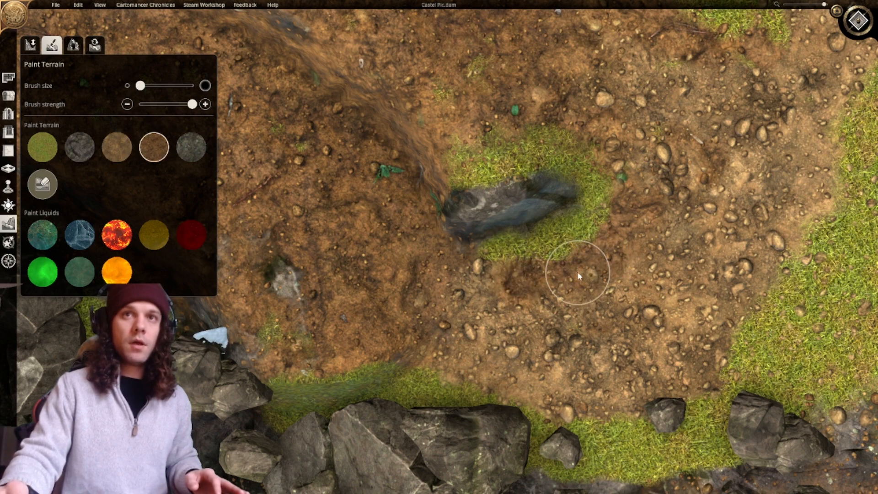
Examine the ploughed field's terraces and surrounding terrain from above and at a low angle.
{"action": "scroll", "coordinate": [495, 287], "scroll_direction": "down", "scroll_amount": 3}
{"action": "scroll", "coordinate": [496, 286], "scroll_direction": "down", "scroll_amount": 3}
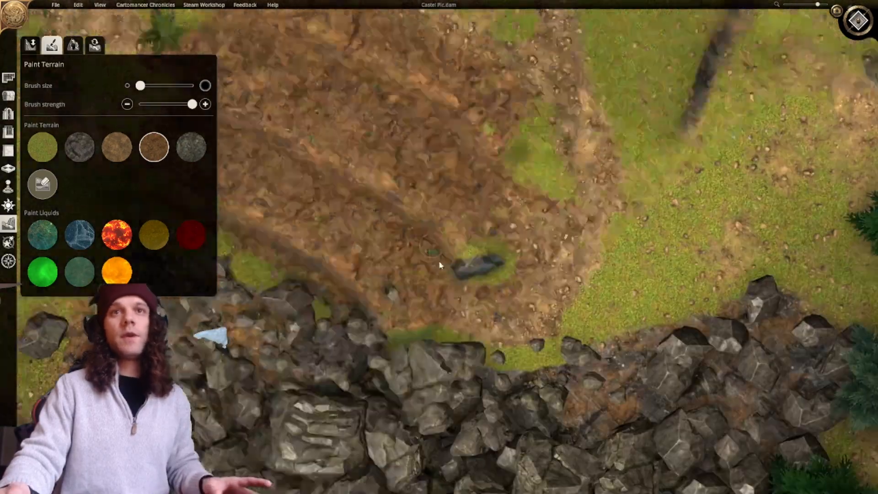
{"action": "scroll", "coordinate": [433, 215], "scroll_direction": "up", "scroll_amount": 5}
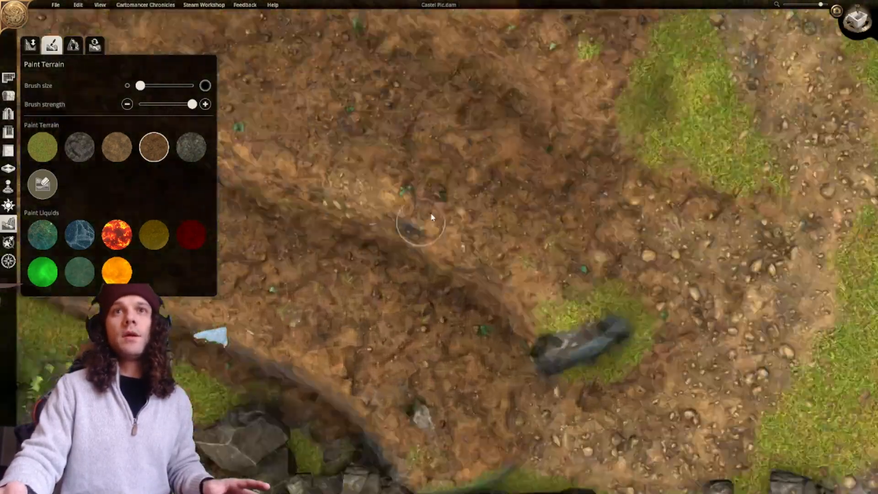
{"action": "middle_click_drag", "start_coordinate": [433, 216], "coordinate": [446, 168]}
{"action": "scroll", "coordinate": [446, 169], "scroll_direction": "down", "scroll_amount": 5}
{"action": "right_click_drag", "start_coordinate": [447, 171], "coordinate": [513, 254]}
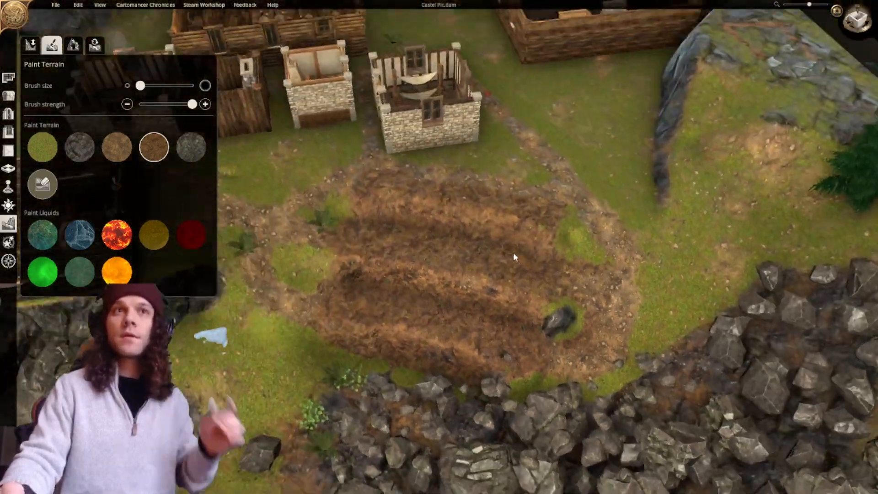
{"action": "scroll", "coordinate": [429, 297], "scroll_direction": "up", "scroll_amount": 3}
{"action": "middle_click_drag", "start_coordinate": [430, 296], "coordinate": [534, 228]}
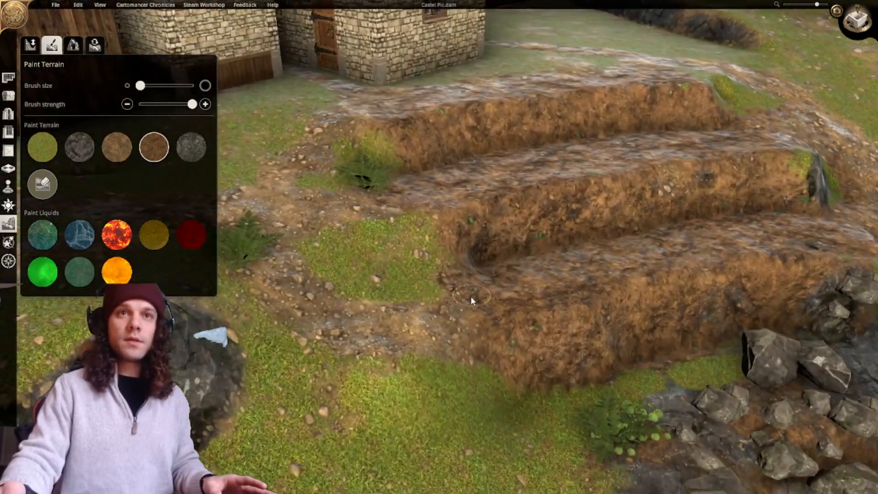
Paint dark rock terrain across the northeastern edge of the grass patch at the field's western end.
{"action": "scroll", "coordinate": [470, 297], "scroll_direction": "up", "scroll_amount": 3}
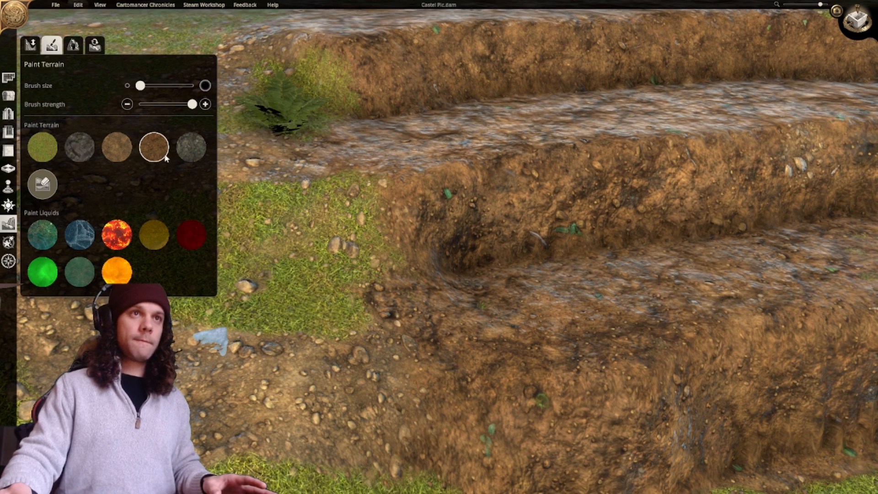
{"action": "left_click", "coordinate": [82, 149]}
{"action": "left_click_drag", "start_coordinate": [377, 229], "coordinate": [346, 196]}
{"action": "scroll", "coordinate": [408, 245], "scroll_direction": "up", "scroll_amount": 2}
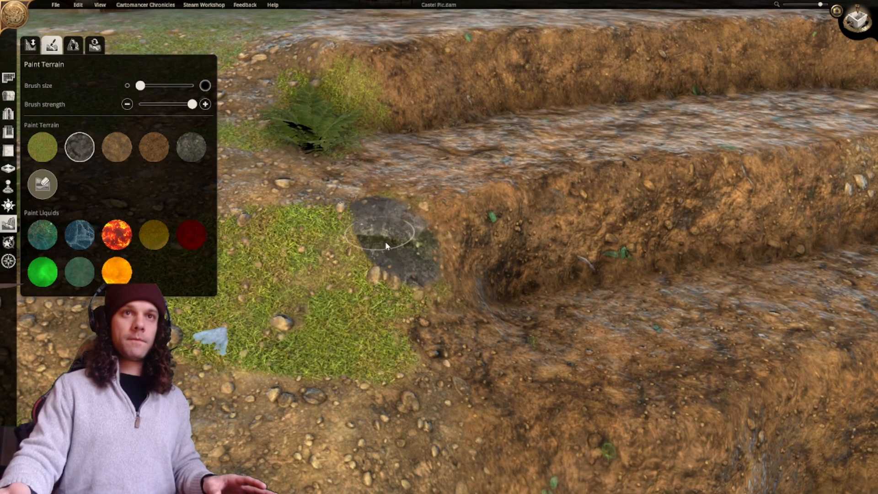
{"action": "key", "text": "a"}
{"action": "left_click_drag", "start_coordinate": [384, 245], "coordinate": [366, 226]}
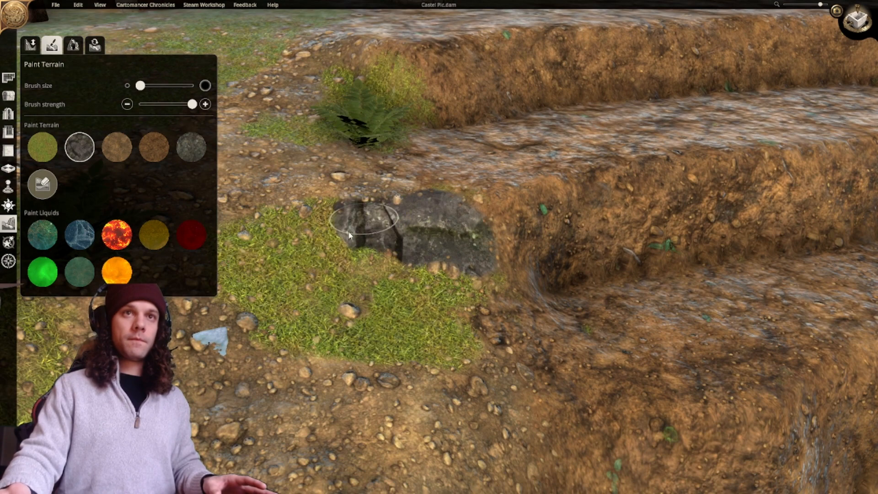
Trim the new western rock with grass on its lower side and blend it into the field with brown soil.
{"action": "left_click", "coordinate": [42, 147]}
{"action": "mouse_move", "coordinate": [369, 279]}
{"action": "left_mouse_down"}
{"action": "mouse_move", "coordinate": [357, 263]}
{"action": "mouse_move", "coordinate": [473, 281]}
{"action": "mouse_move", "coordinate": [418, 279]}
{"action": "mouse_move", "coordinate": [490, 322]}
{"action": "mouse_move", "coordinate": [492, 341]}
{"action": "mouse_move", "coordinate": [468, 342]}
{"action": "left_mouse_up"}
{"action": "left_click", "coordinate": [154, 147]}
{"action": "scroll", "coordinate": [468, 338], "scroll_direction": "down", "scroll_amount": 5}
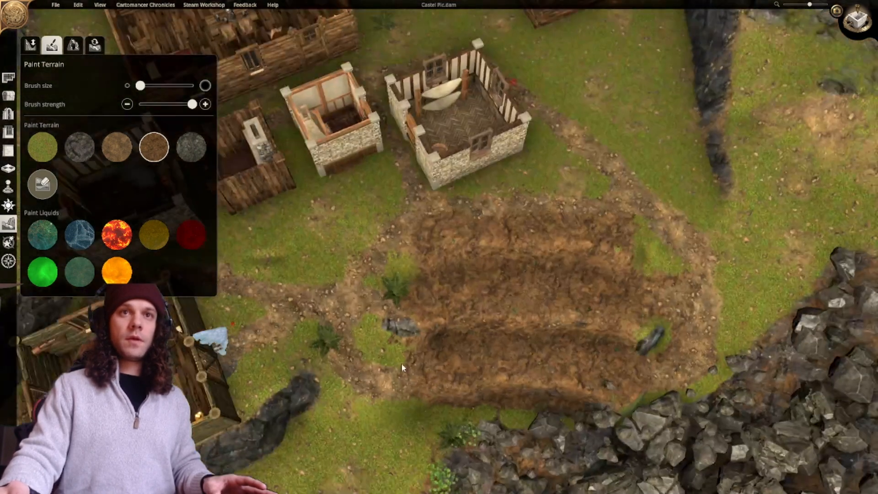
{"action": "scroll", "coordinate": [396, 322], "scroll_direction": "up", "scroll_amount": 5}
{"action": "scroll", "coordinate": [402, 287], "scroll_direction": "down", "scroll_amount": 4}
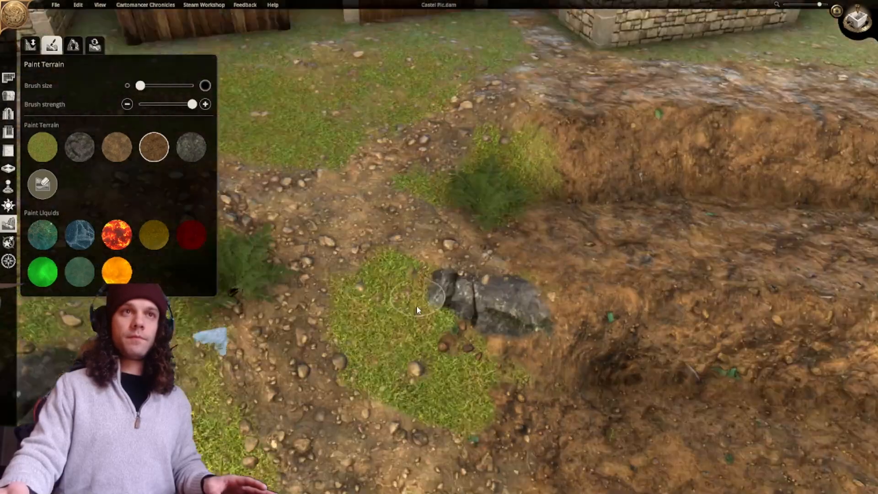
{"action": "left_click", "coordinate": [48, 149]}
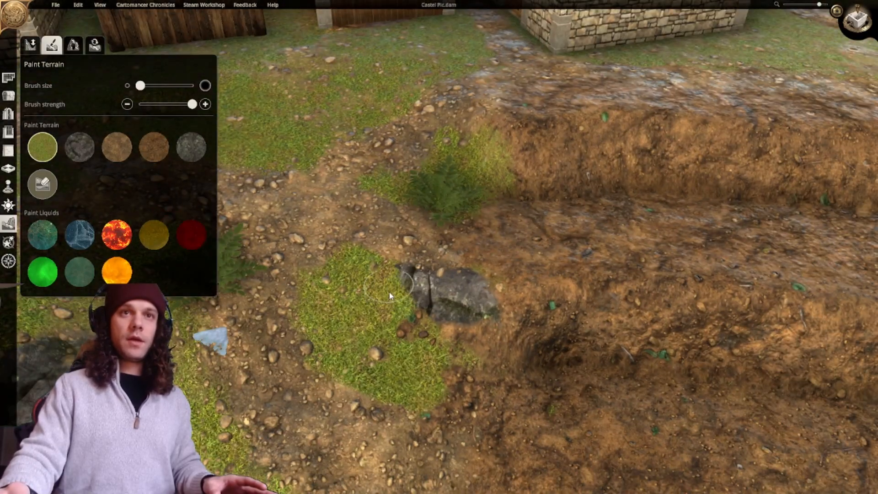
{"action": "scroll", "coordinate": [389, 296], "scroll_direction": "down", "scroll_amount": 5}
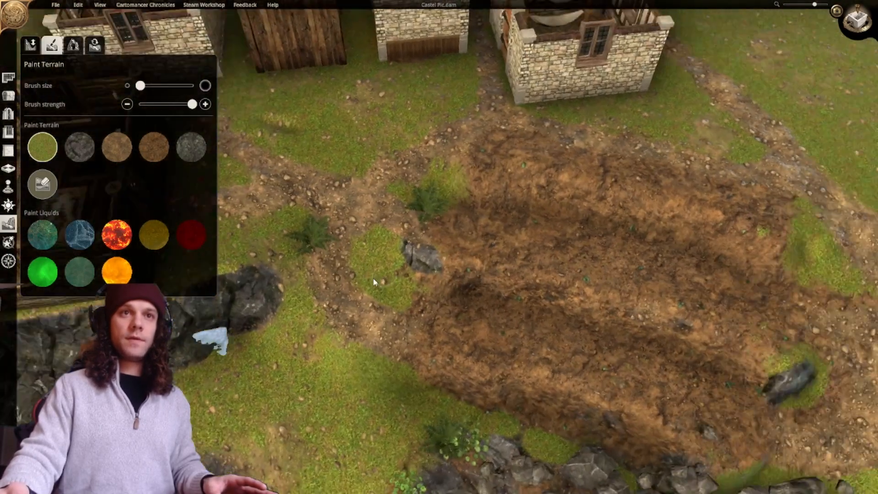
Move the two ferns beside the path west of the field to the end of the nearby rock outcrop.
{"action": "middle_click_drag", "start_coordinate": [374, 282], "coordinate": [336, 272]}
{"action": "left_click", "coordinate": [9, 96]}
{"action": "right_click_drag", "start_coordinate": [397, 258], "coordinate": [476, 269]}
{"action": "mouse_move", "coordinate": [397, 229]}
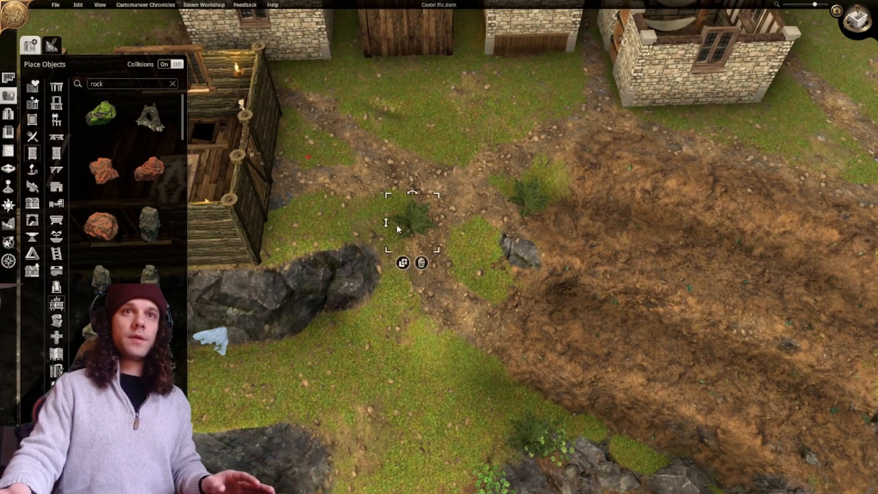
{"action": "left_click_drag", "start_coordinate": [397, 228], "coordinate": [344, 256]}
{"action": "right_click_drag", "start_coordinate": [467, 305], "coordinate": [274, 245]}
{"action": "right_click_drag", "start_coordinate": [384, 270], "coordinate": [432, 228]}
{"action": "middle_click_drag", "start_coordinate": [432, 228], "coordinate": [488, 206]}
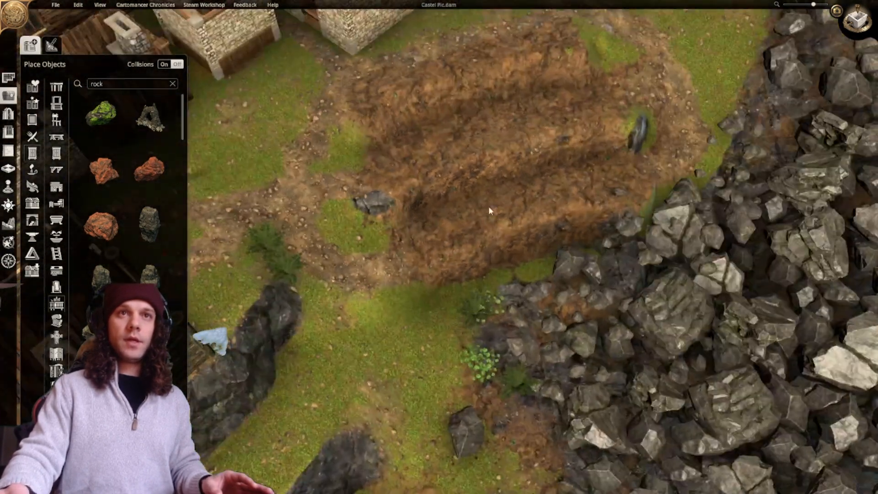
Return to terrain painting and inspect the rock and the two grass patches at the field's western end.
{"action": "scroll", "coordinate": [489, 206], "scroll_direction": "up", "scroll_amount": 5}
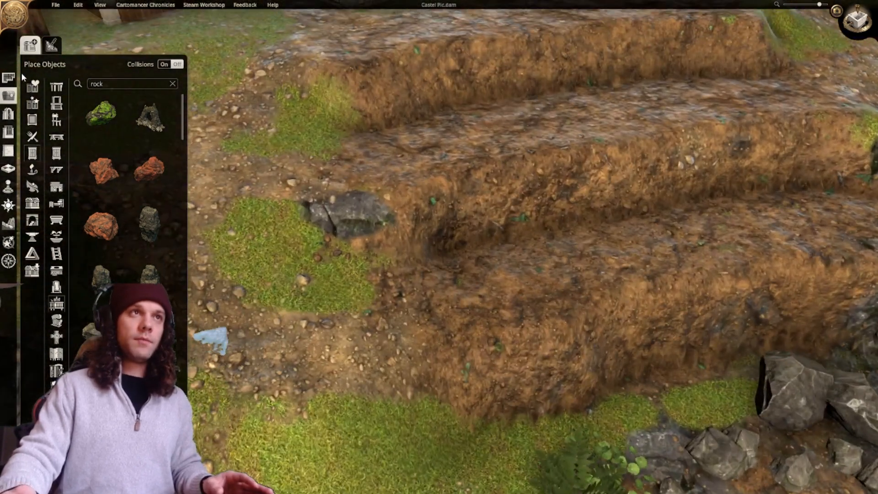
{"action": "left_click", "coordinate": [51, 51]}
{"action": "left_click", "coordinate": [9, 224]}
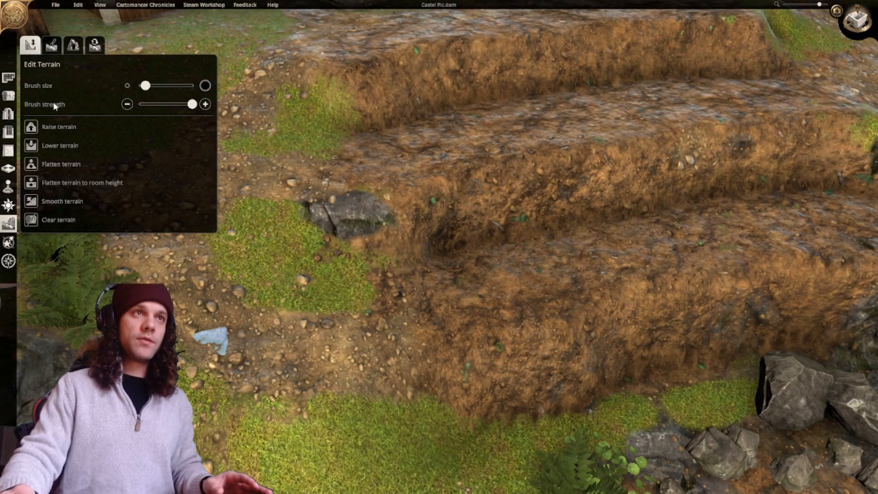
{"action": "left_click", "coordinate": [51, 45]}
{"action": "scroll", "coordinate": [386, 345], "scroll_direction": "up", "scroll_amount": 3}
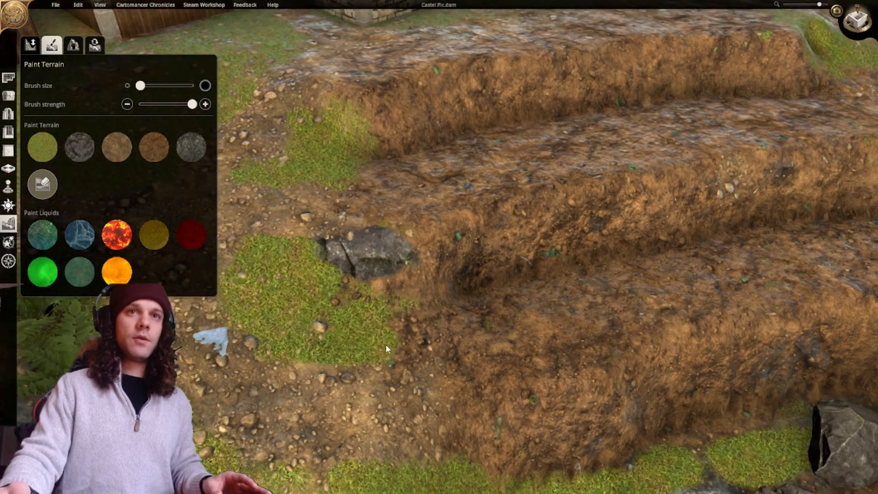
{"action": "left_click", "coordinate": [155, 148]}
{"action": "scroll", "coordinate": [341, 212], "scroll_direction": "down", "scroll_amount": 5}
{"action": "scroll", "coordinate": [453, 222], "scroll_direction": "up", "scroll_amount": 6}
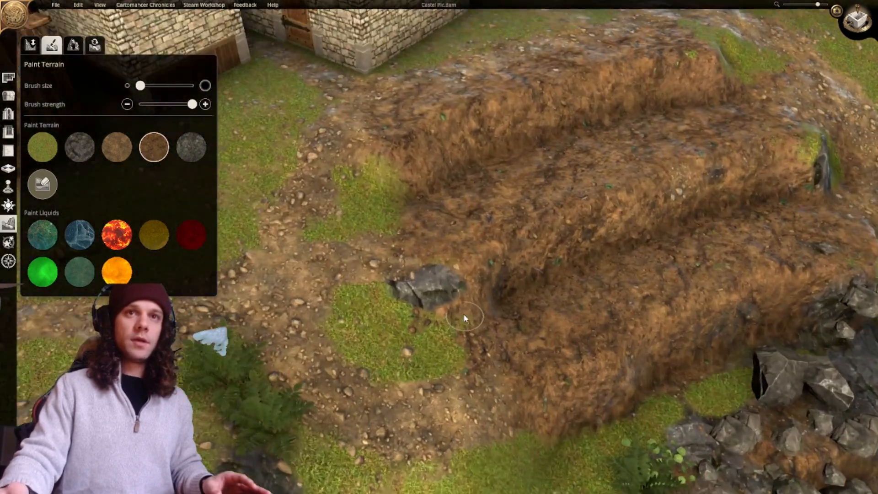
{"action": "scroll", "coordinate": [463, 262], "scroll_direction": "down", "scroll_amount": 3}
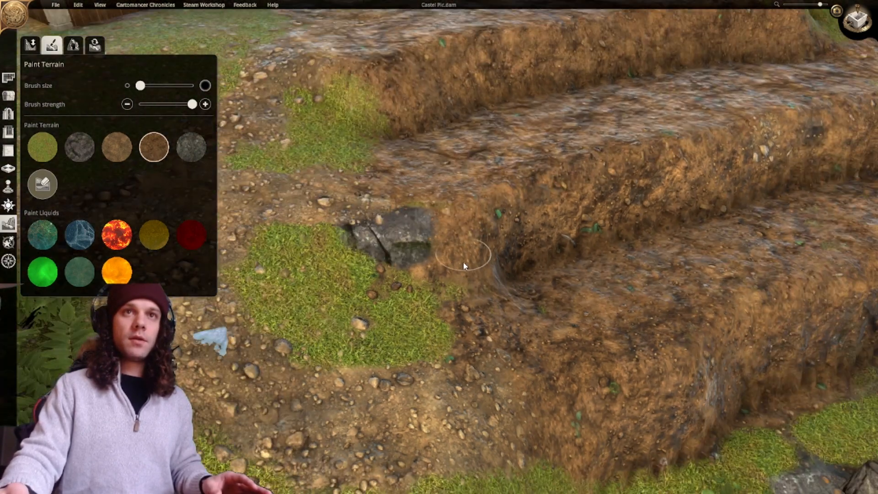
{"action": "scroll", "coordinate": [478, 296], "scroll_direction": "down", "scroll_amount": 5}
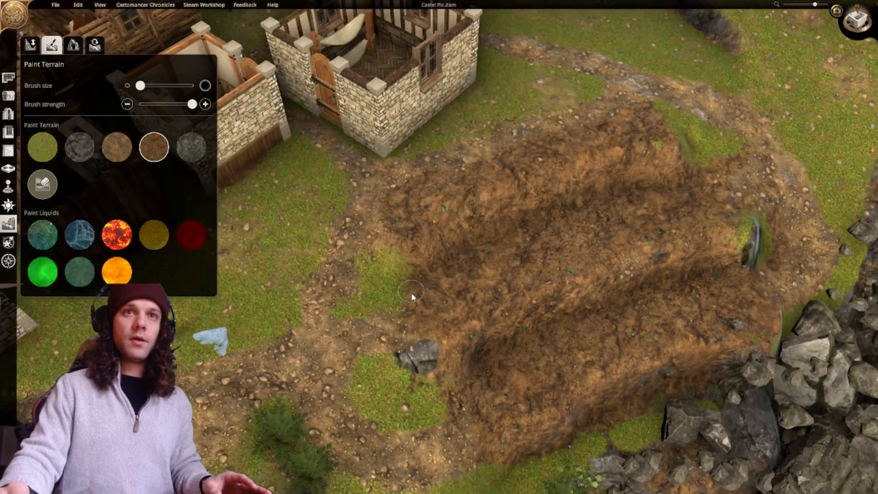
{"action": "scroll", "coordinate": [398, 236], "scroll_direction": "up", "scroll_amount": 5}
Paint dark rock along the northeastern edge of the northern grass patch west of the field, blending its outer edge with brown soil.
{"action": "left_click", "coordinate": [80, 147]}
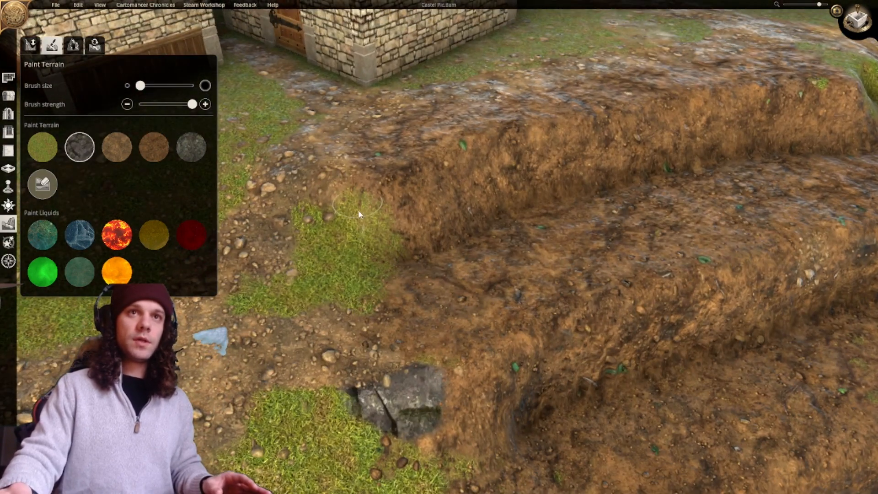
{"action": "left_click", "coordinate": [358, 208]}
{"action": "mouse_move", "coordinate": [358, 208]}
{"action": "left_mouse_down"}
{"action": "mouse_move", "coordinate": [370, 209]}
{"action": "mouse_move", "coordinate": [382, 252]}
{"action": "left_mouse_up"}
{"action": "left_click", "coordinate": [154, 147]}
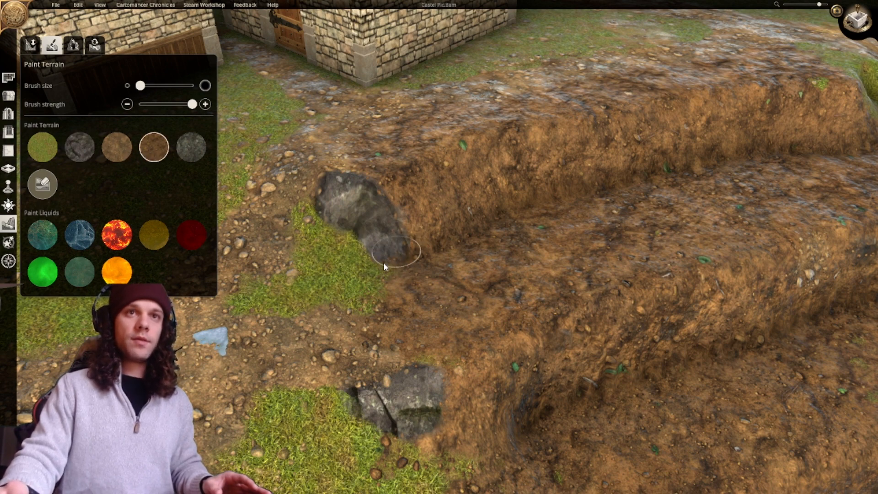
{"action": "mouse_move", "coordinate": [360, 251]}
{"action": "left_mouse_down"}
{"action": "mouse_move", "coordinate": [321, 220]}
{"action": "mouse_move", "coordinate": [325, 188]}
{"action": "mouse_move", "coordinate": [359, 182]}
{"action": "mouse_move", "coordinate": [381, 202]}
{"action": "left_mouse_up"}
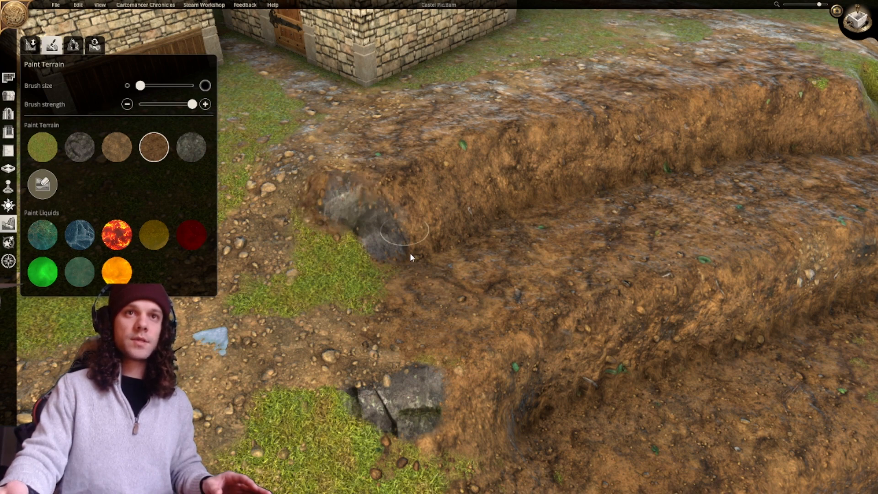
Paint grass against the lower side of the northern rock and extend the grass patch westward.
{"action": "mouse_move", "coordinate": [409, 254]}
{"action": "right_mouse_down"}
{"action": "mouse_move", "coordinate": [434, 222]}
{"action": "mouse_move", "coordinate": [427, 250]}
{"action": "mouse_move", "coordinate": [377, 276]}
{"action": "right_mouse_up"}
{"action": "left_click", "coordinate": [42, 147]}
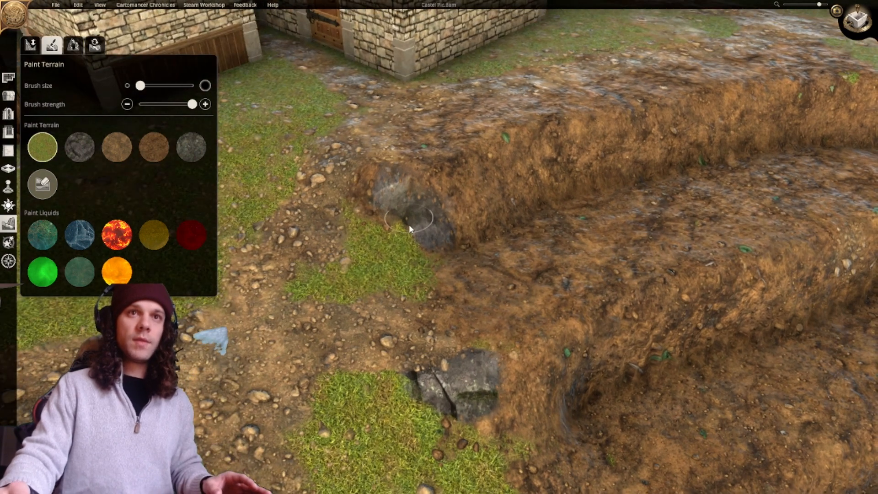
{"action": "right_click_drag", "start_coordinate": [409, 229], "coordinate": [404, 265]}
{"action": "left_click_drag", "start_coordinate": [419, 283], "coordinate": [355, 260]}
{"action": "right_click_drag", "start_coordinate": [387, 284], "coordinate": [379, 265]}
Cover the western and southern edges of the northern grass patch with brown soil to narrow it.
{"action": "left_click", "coordinate": [117, 147]}
{"action": "right_click_drag", "start_coordinate": [321, 256], "coordinate": [354, 249]}
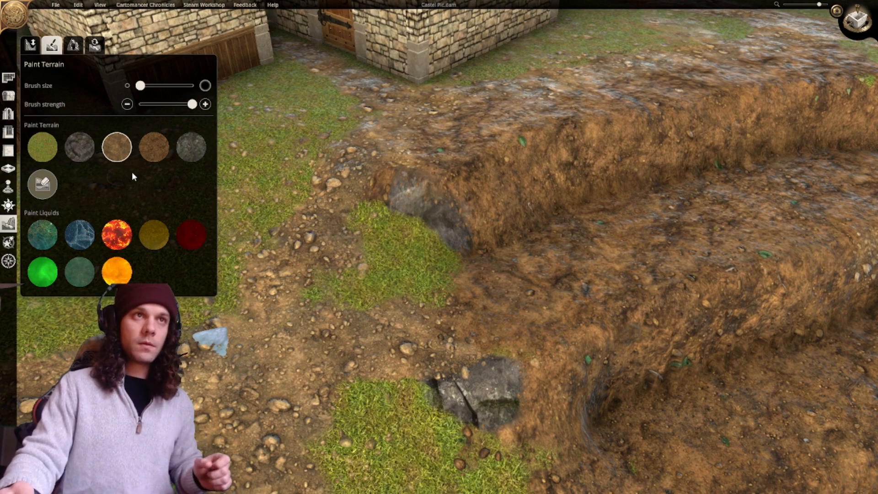
{"action": "left_click", "coordinate": [154, 147]}
{"action": "mouse_move", "coordinate": [340, 285]}
{"action": "left_mouse_down"}
{"action": "mouse_move", "coordinate": [333, 304]}
{"action": "mouse_move", "coordinate": [317, 293]}
{"action": "mouse_move", "coordinate": [364, 217]}
{"action": "mouse_move", "coordinate": [353, 284]}
{"action": "mouse_move", "coordinate": [377, 322]}
{"action": "mouse_move", "coordinate": [442, 312]}
{"action": "mouse_move", "coordinate": [373, 325]}
{"action": "left_mouse_up"}
{"action": "scroll", "coordinate": [373, 325], "scroll_direction": "down", "scroll_amount": 3}
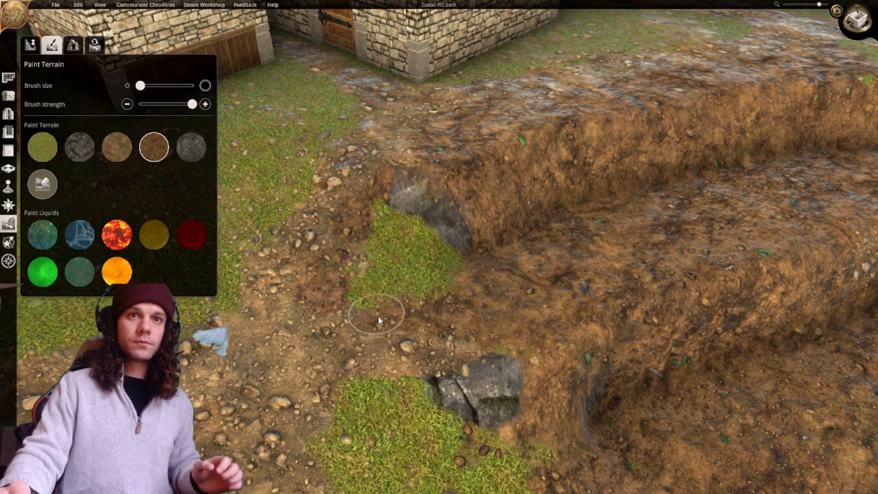
Review the blended rocks and grass patches around the whole ploughed field.
{"action": "scroll", "coordinate": [440, 351], "scroll_direction": "down", "scroll_amount": 5}
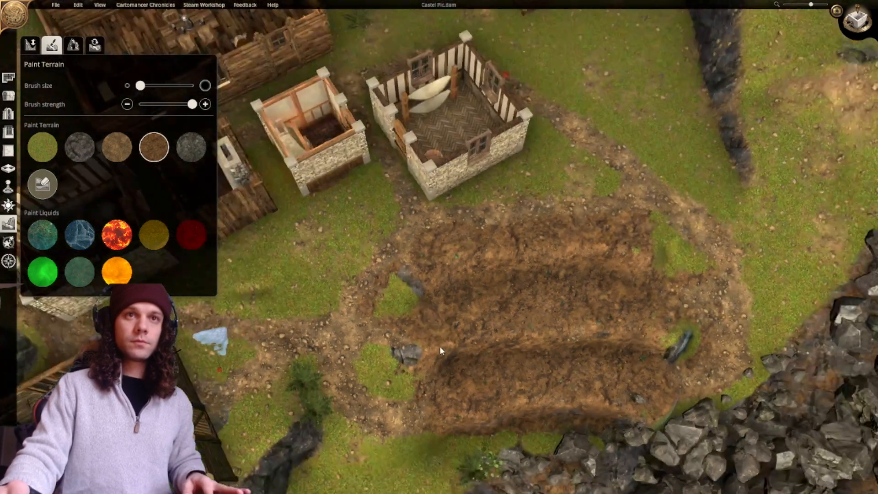
{"action": "key", "text": "s"}
{"action": "key", "text": "d"}
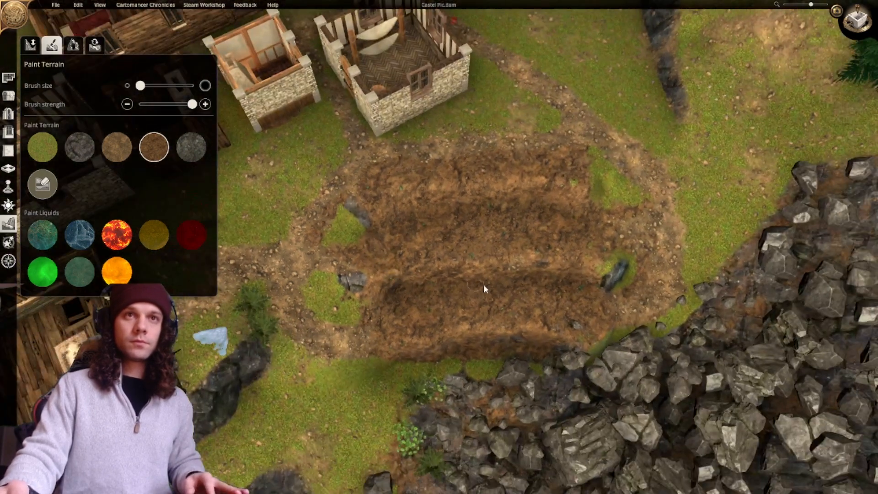
{"action": "scroll", "coordinate": [380, 314], "scroll_direction": "up", "scroll_amount": 6}
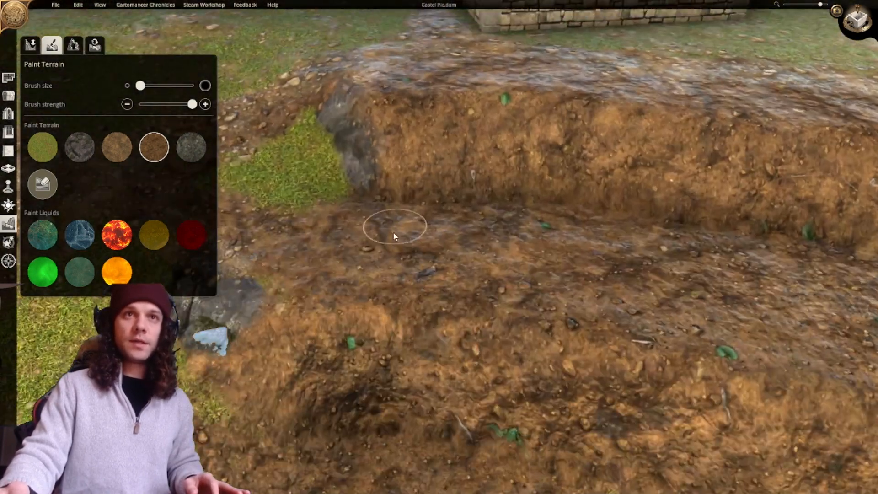
{"action": "scroll", "coordinate": [394, 247], "scroll_direction": "down", "scroll_amount": 4}
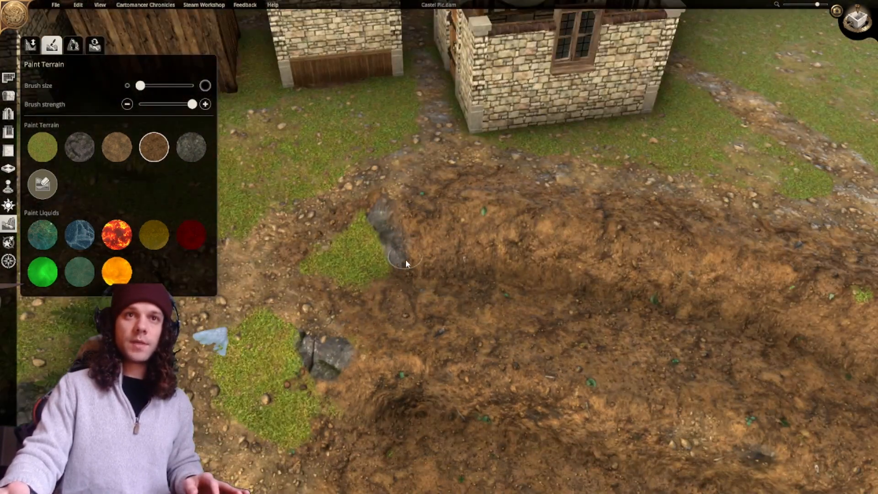
{"action": "scroll", "coordinate": [548, 296], "scroll_direction": "down", "scroll_amount": 2}
{"action": "right_click_drag", "start_coordinate": [548, 296], "coordinate": [379, 207]}
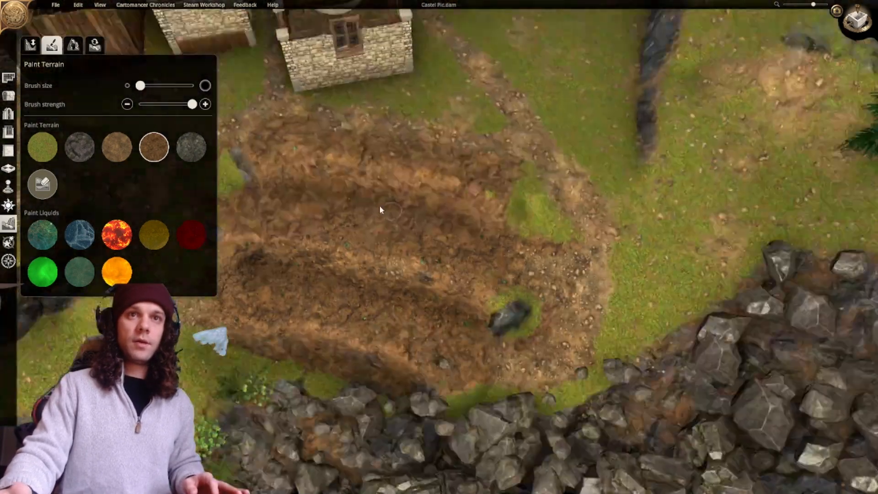
Paint a dark rock patch on the western side of the grass patch at the field's northeastern corner.
{"action": "scroll", "coordinate": [379, 209], "scroll_direction": "up", "scroll_amount": 8}
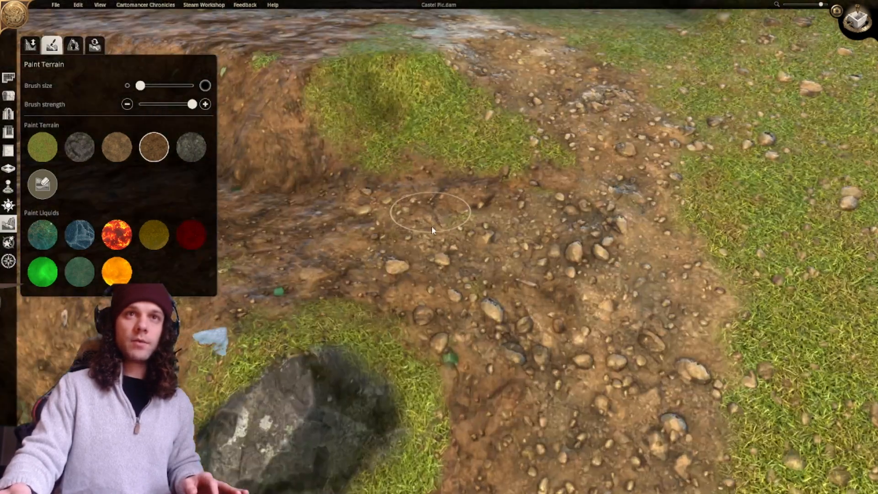
{"action": "scroll", "coordinate": [433, 228], "scroll_direction": "down", "scroll_amount": 2}
{"action": "key", "text": "w"}
{"action": "left_click", "coordinate": [80, 147]}
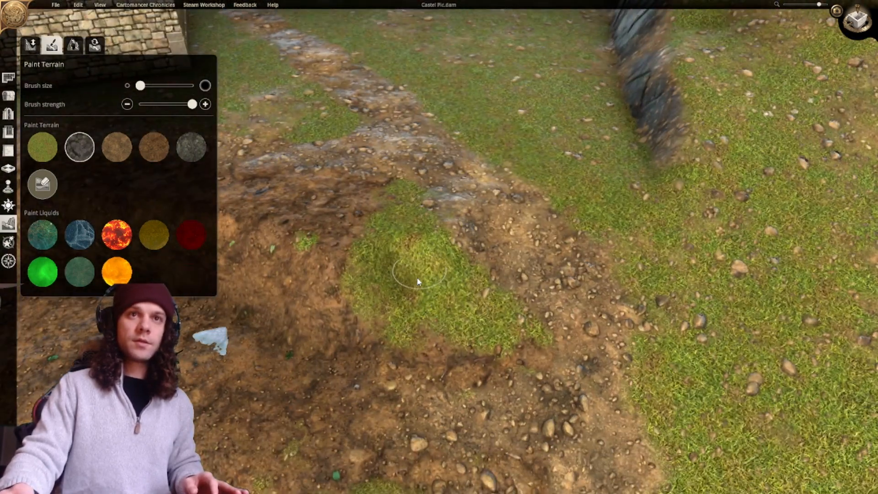
{"action": "mouse_move", "coordinate": [417, 281]}
{"action": "left_mouse_down"}
{"action": "mouse_move", "coordinate": [385, 286]}
{"action": "mouse_move", "coordinate": [388, 268]}
{"action": "mouse_move", "coordinate": [403, 281]}
{"action": "mouse_move", "coordinate": [416, 276]}
{"action": "left_mouse_up"}
Paint grass against the lower side of the new northeastern rock and trim the grass patch's southern edge with brown soil.
{"action": "left_click", "coordinate": [42, 147]}
{"action": "left_click_drag", "start_coordinate": [445, 349], "coordinate": [388, 328]}
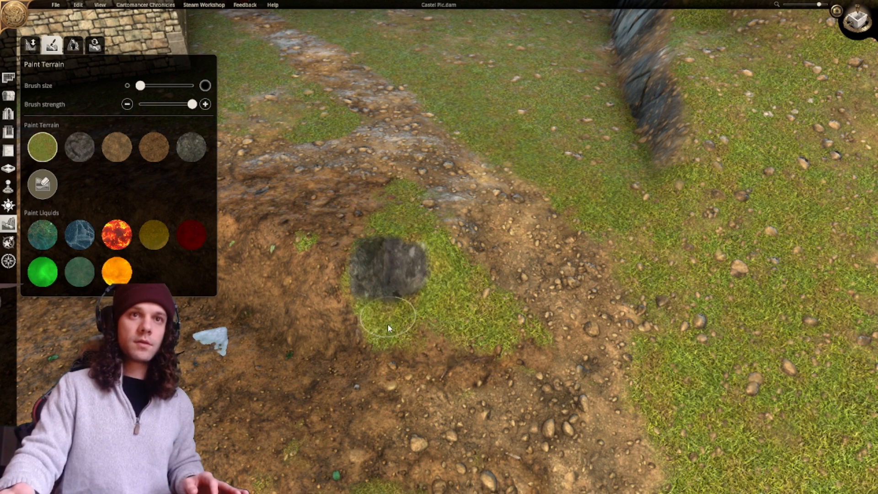
{"action": "left_click", "coordinate": [153, 147]}
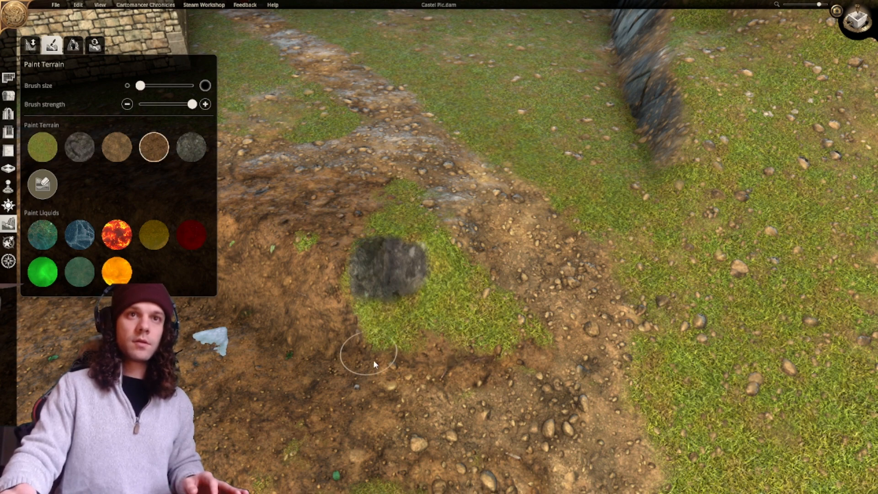
{"action": "left_click_drag", "start_coordinate": [373, 363], "coordinate": [398, 361]}
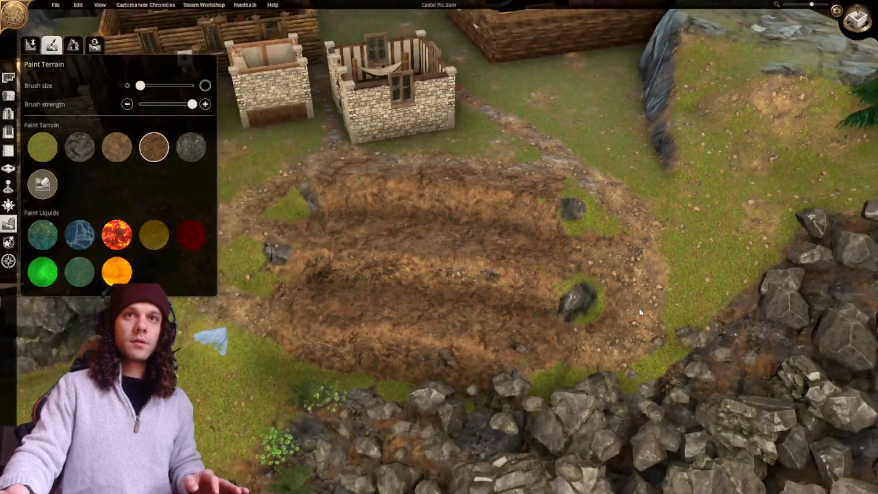
Paint a continuous strip of grass along the base of the field's lowest terrace, from its west end to the boulders.
{"action": "scroll", "coordinate": [643, 308], "scroll_direction": "down", "scroll_amount": 3}
{"action": "middle_click_drag", "start_coordinate": [643, 306], "coordinate": [459, 350]}
{"action": "scroll", "coordinate": [432, 317], "scroll_direction": "up", "scroll_amount": 3}
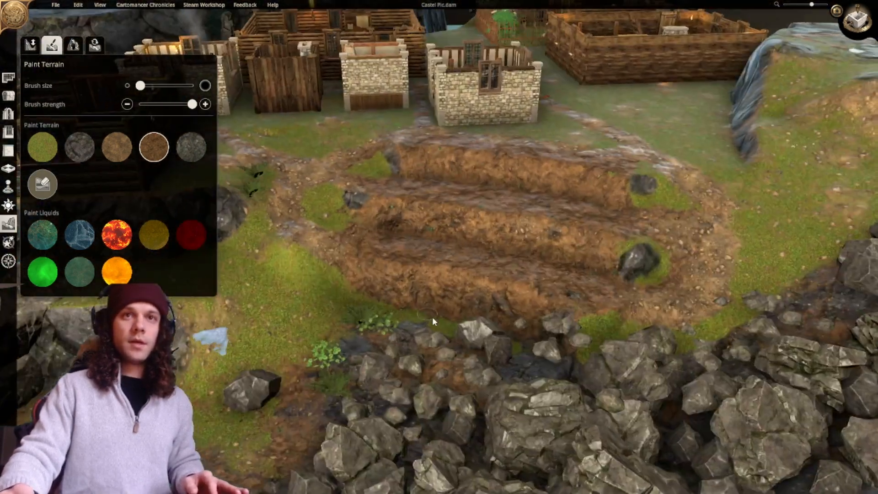
{"action": "right_click_drag", "start_coordinate": [432, 317], "coordinate": [362, 345]}
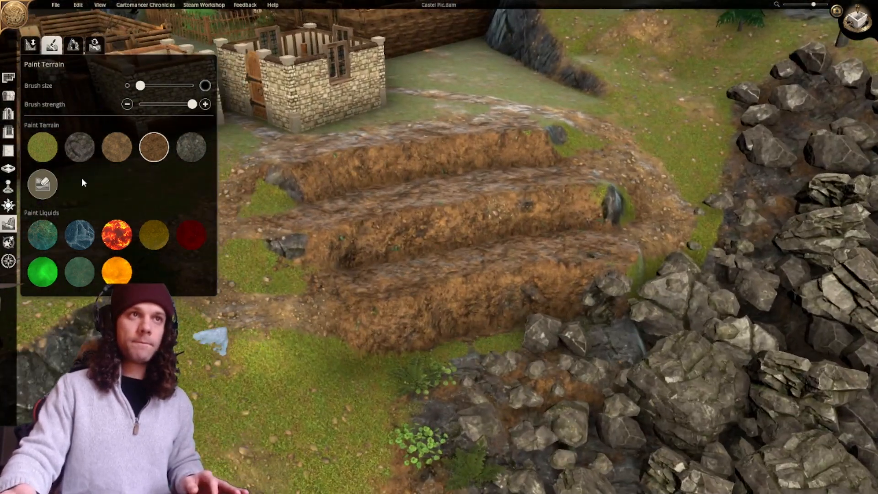
{"action": "left_click", "coordinate": [42, 147]}
{"action": "mouse_move", "coordinate": [388, 373]}
{"action": "left_mouse_down"}
{"action": "mouse_move", "coordinate": [357, 354]}
{"action": "mouse_move", "coordinate": [468, 340]}
{"action": "mouse_move", "coordinate": [445, 326]}
{"action": "mouse_move", "coordinate": [503, 336]}
{"action": "mouse_move", "coordinate": [646, 308]}
{"action": "left_mouse_up"}
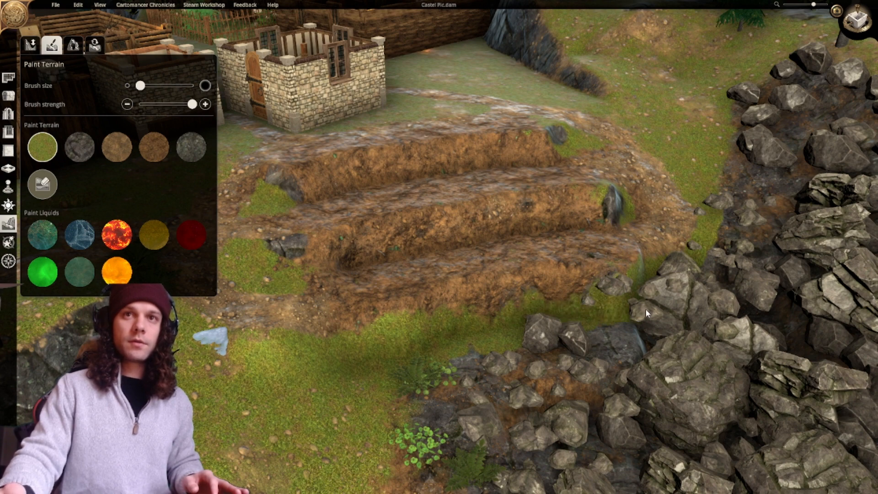
Cover the front face of the lowest terrace with grey stone and extend the stone around its west end.
{"action": "scroll", "coordinate": [556, 314], "scroll_direction": "up", "scroll_amount": 3}
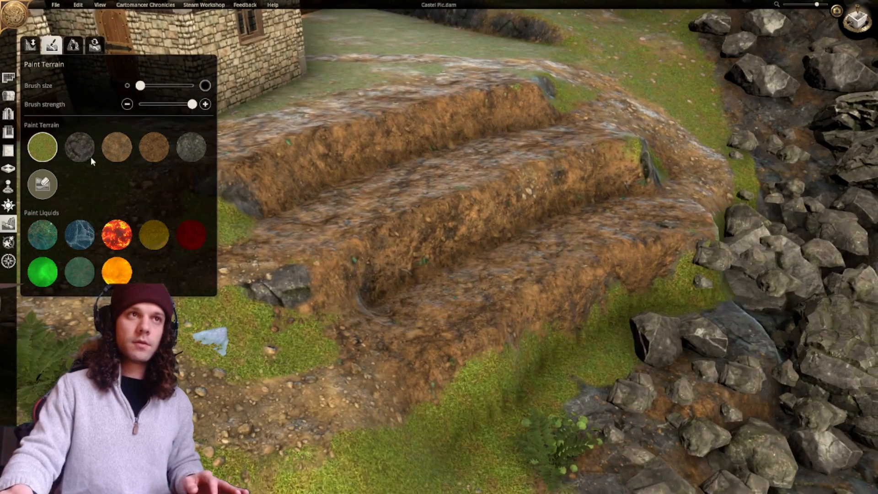
{"action": "left_click", "coordinate": [87, 152]}
{"action": "middle_click_drag", "start_coordinate": [523, 400], "coordinate": [292, 320]}
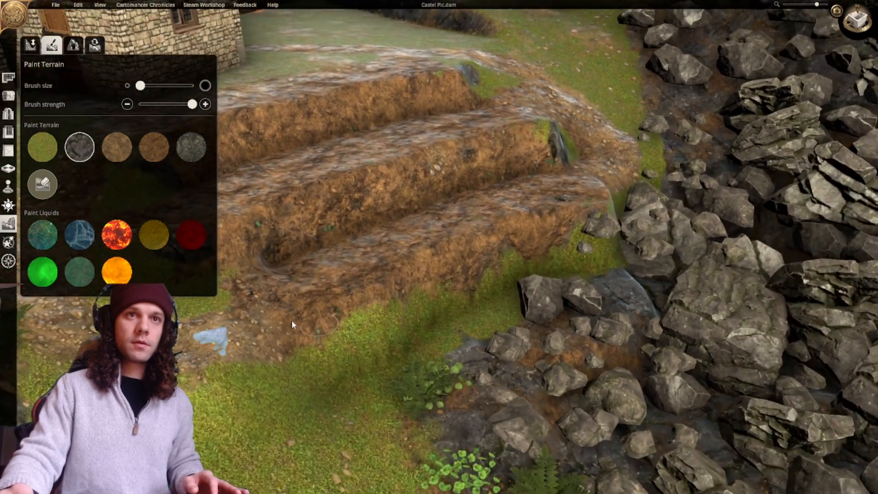
{"action": "left_click", "coordinate": [191, 151]}
{"action": "mouse_move", "coordinate": [344, 336]}
{"action": "left_mouse_down"}
{"action": "mouse_move", "coordinate": [328, 335]}
{"action": "mouse_move", "coordinate": [425, 271]}
{"action": "mouse_move", "coordinate": [448, 269]}
{"action": "mouse_move", "coordinate": [444, 259]}
{"action": "mouse_move", "coordinate": [537, 227]}
{"action": "mouse_move", "coordinate": [517, 233]}
{"action": "mouse_move", "coordinate": [563, 247]}
{"action": "mouse_move", "coordinate": [592, 213]}
{"action": "mouse_move", "coordinate": [583, 225]}
{"action": "left_mouse_up"}
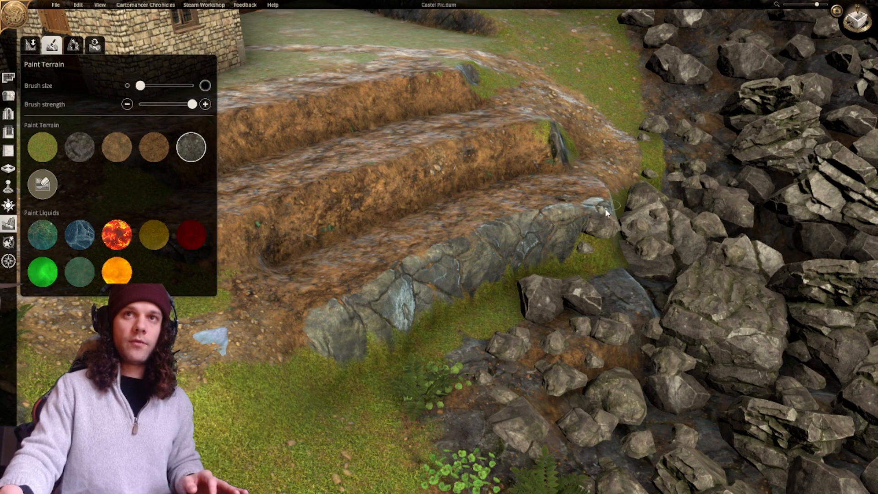
{"action": "key", "text": "s"}
{"action": "key", "text": "a"}
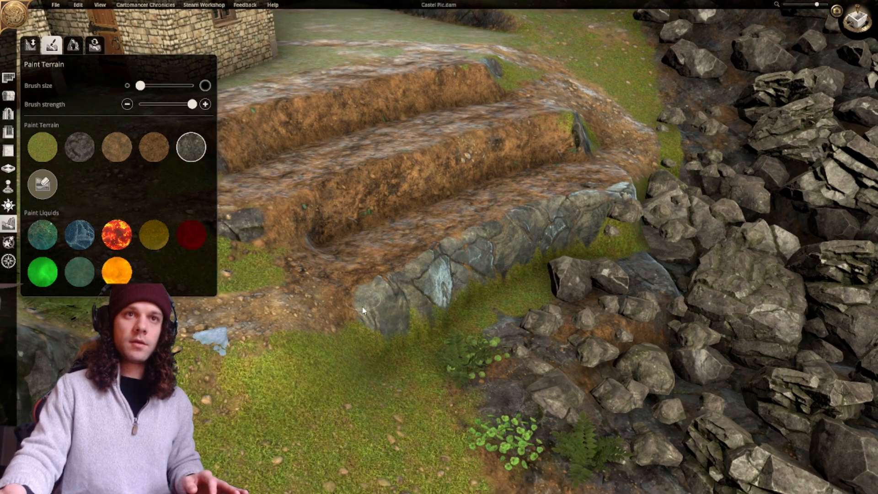
{"action": "mouse_move", "coordinate": [363, 311]}
{"action": "left_mouse_down"}
{"action": "mouse_move", "coordinate": [327, 320]}
{"action": "mouse_move", "coordinate": [334, 319]}
{"action": "left_mouse_up"}
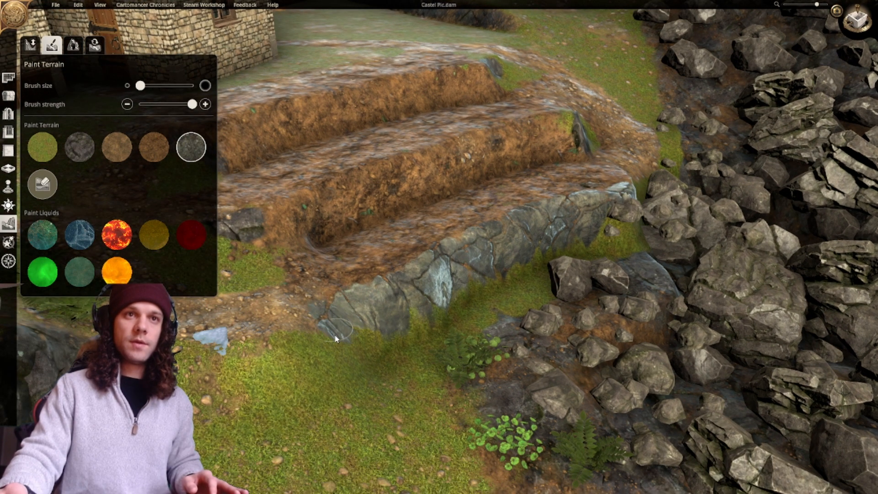
Extend the grey stone face around the east end of the lowest terrace beside the boulders.
{"action": "key", "text": "q"}
{"action": "key", "text": "d"}
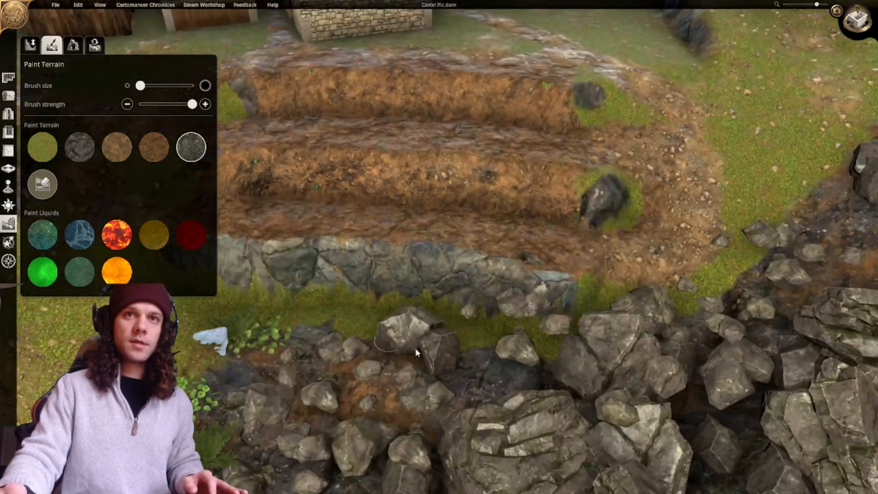
{"action": "key", "text": "q"}
{"action": "scroll", "coordinate": [416, 350], "scroll_direction": "up", "scroll_amount": 1}
{"action": "key", "text": "d"}
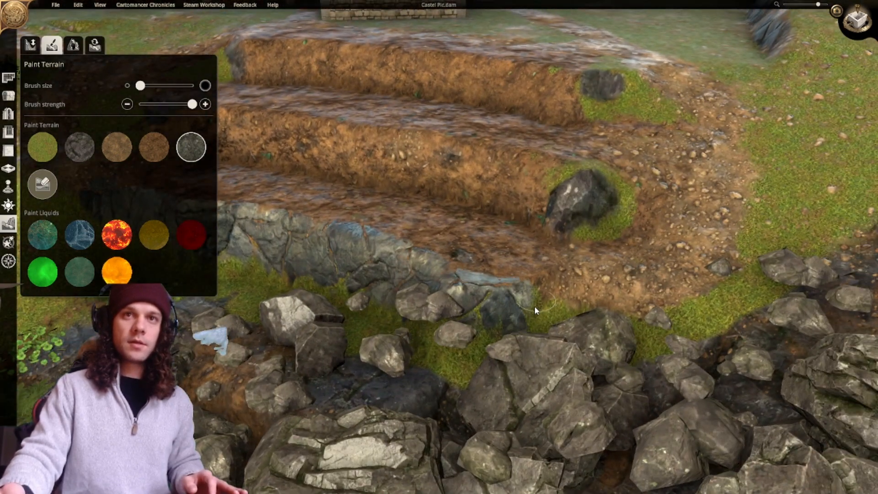
{"action": "mouse_move", "coordinate": [534, 311]}
{"action": "left_mouse_down"}
{"action": "mouse_move", "coordinate": [543, 315]}
{"action": "mouse_move", "coordinate": [552, 287]}
{"action": "left_mouse_up"}
{"action": "key", "text": "d"}
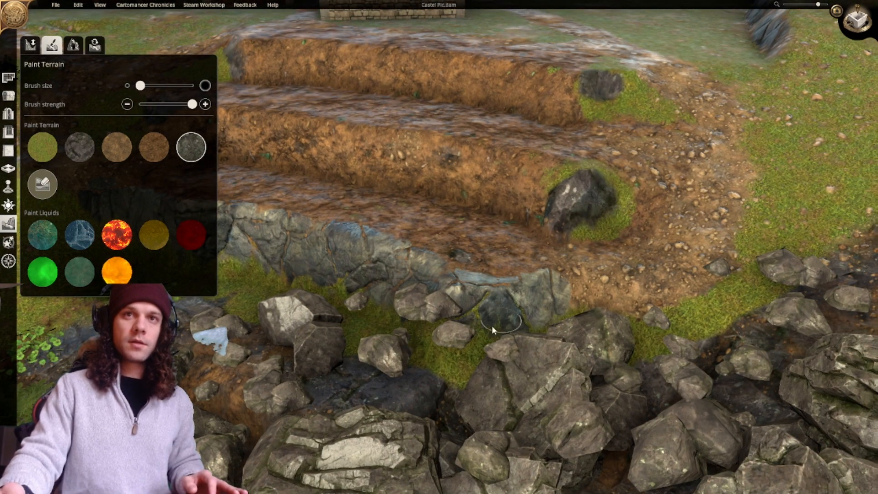
Blend grass along the base of the stone face, working from its east end to its west end.
{"action": "left_click", "coordinate": [52, 148]}
{"action": "right_click_drag", "start_coordinate": [487, 364], "coordinate": [642, 328]}
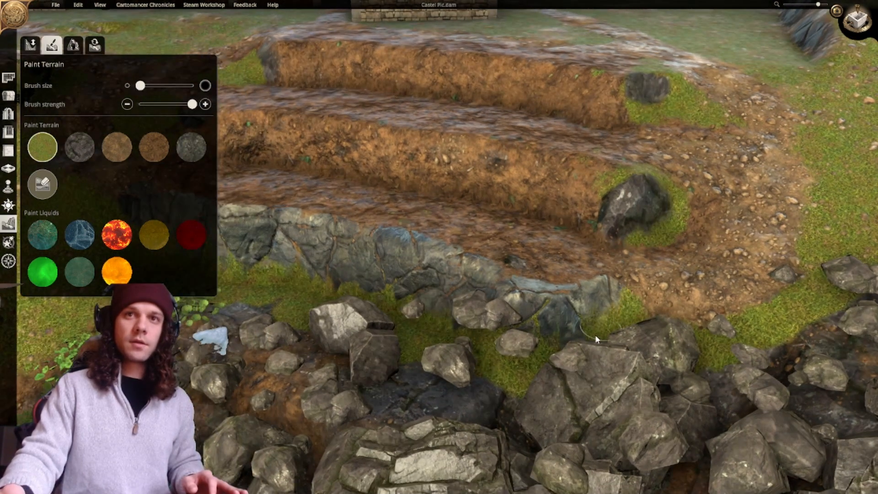
{"action": "right_click_drag", "start_coordinate": [576, 366], "coordinate": [668, 401]}
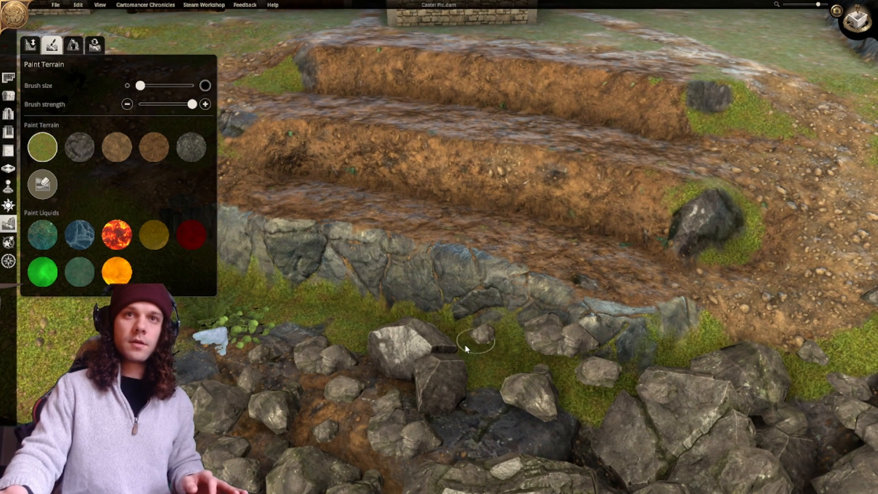
{"action": "right_click_drag", "start_coordinate": [465, 344], "coordinate": [581, 386]}
{"action": "right_click_drag", "start_coordinate": [470, 358], "coordinate": [517, 361]}
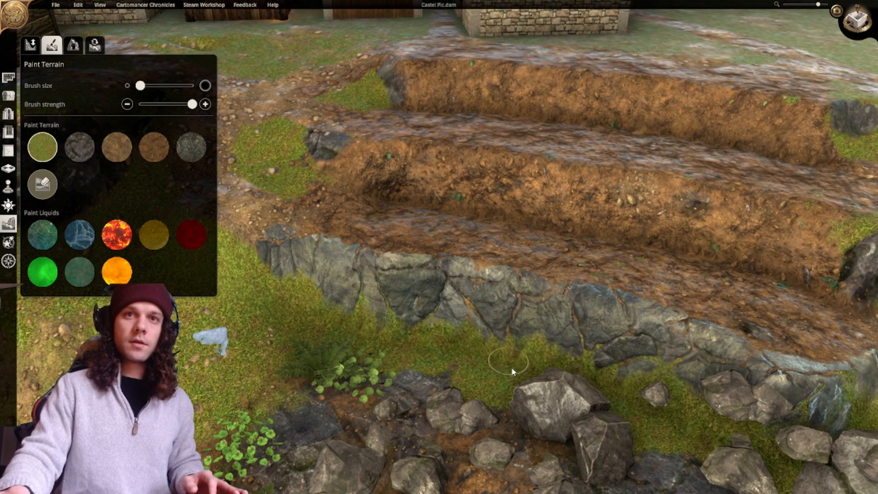
{"action": "right_click_drag", "start_coordinate": [462, 361], "coordinate": [467, 362]}
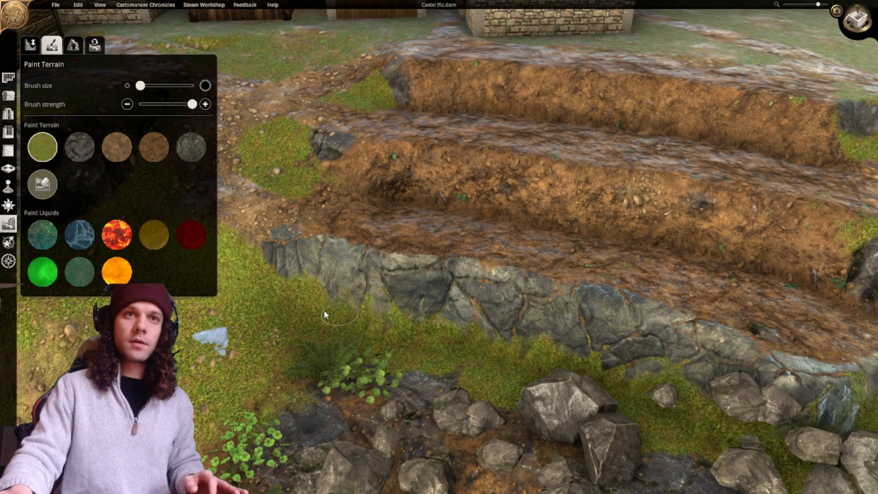
{"action": "right_click_drag", "start_coordinate": [264, 248], "coordinate": [359, 388]}
{"action": "scroll", "coordinate": [347, 377], "scroll_direction": "up", "scroll_amount": 3}
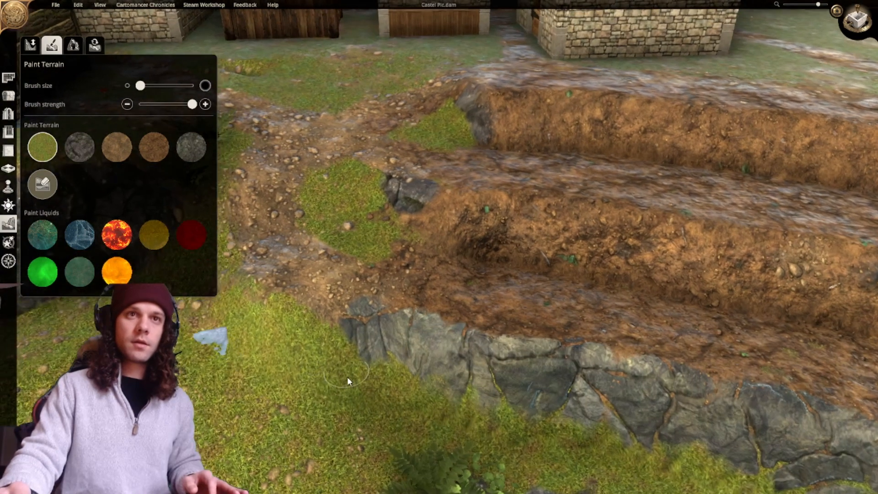
Cover the upper western corner of the stone face with light dirt and switch the terrain brush to brown soil.
{"action": "left_click", "coordinate": [114, 147]}
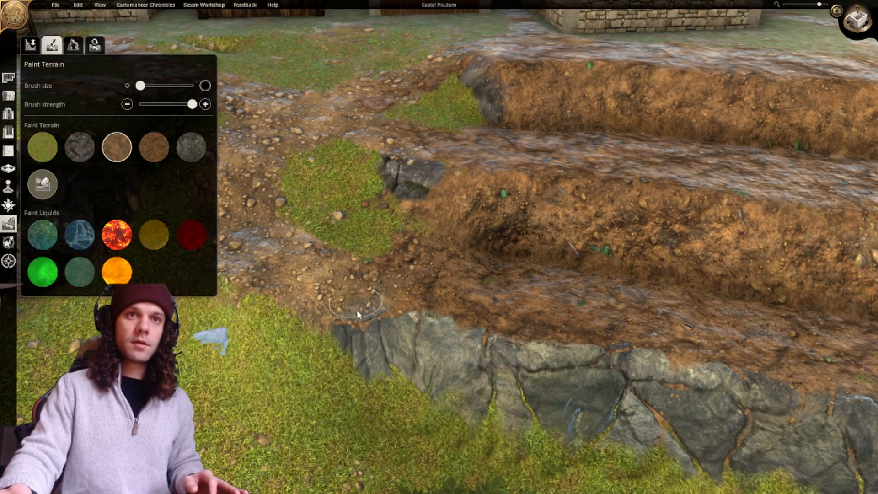
{"action": "scroll", "coordinate": [421, 325], "scroll_direction": "down", "scroll_amount": 5}
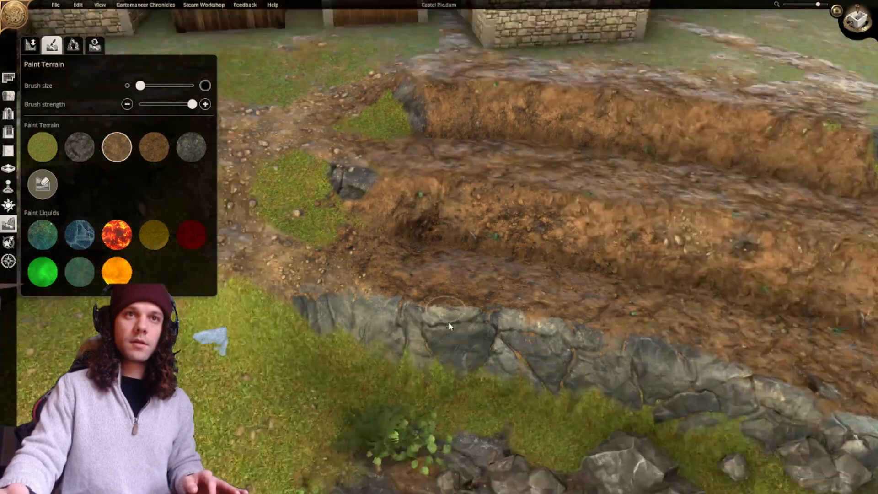
{"action": "scroll", "coordinate": [431, 346], "scroll_direction": "up", "scroll_amount": 5}
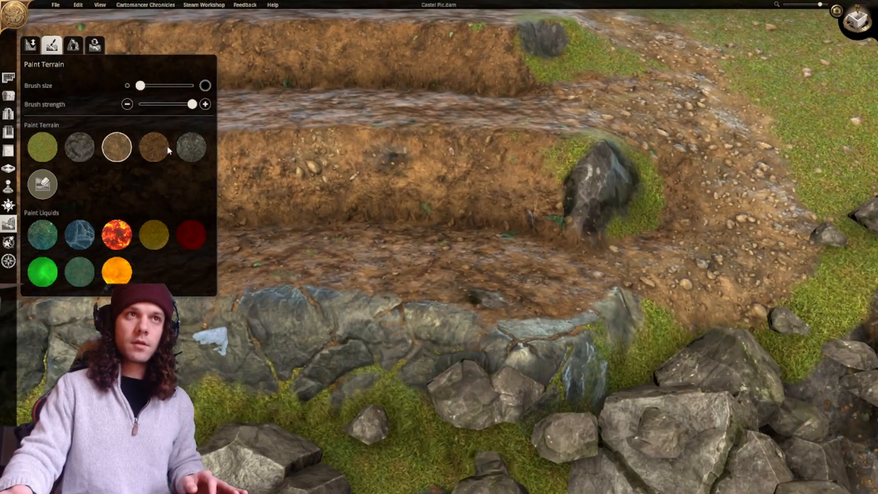
{"action": "left_click", "coordinate": [164, 147]}
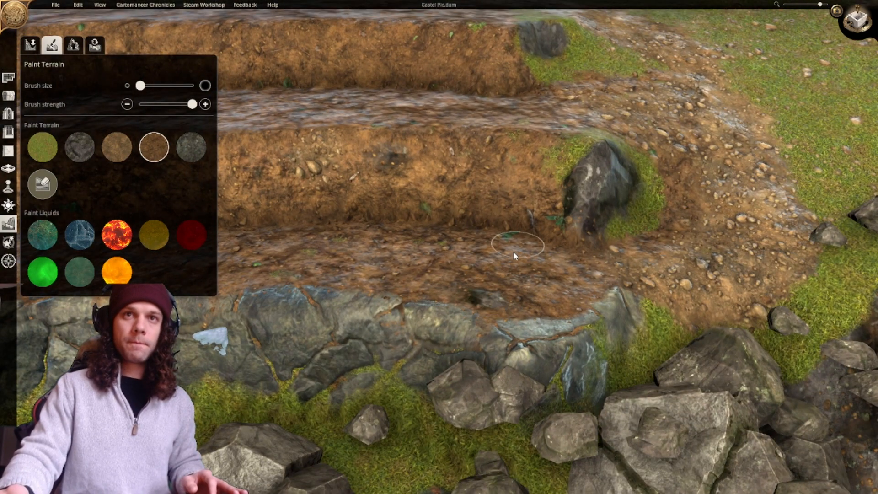
{"action": "scroll", "coordinate": [526, 251], "scroll_direction": "down", "scroll_amount": 4}
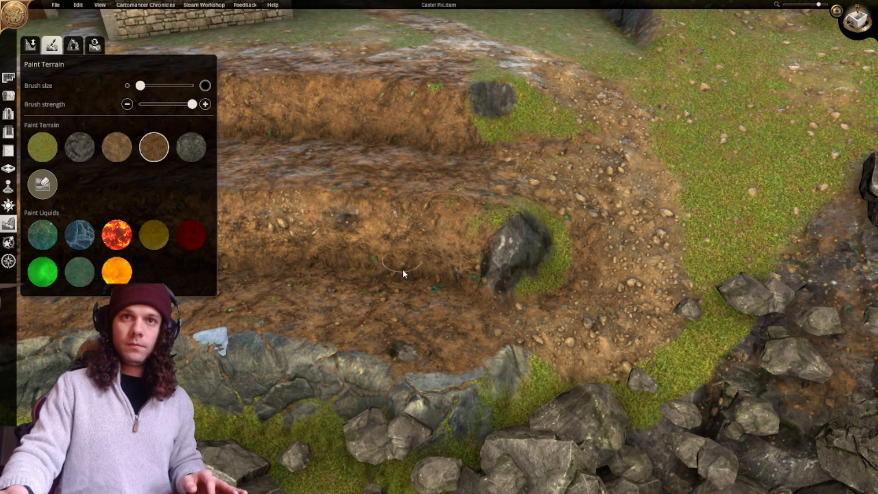
Review the stone-faced field and the surrounding village from a distance, finishing with the top-down view.
{"action": "scroll", "coordinate": [402, 269], "scroll_direction": "down", "scroll_amount": 6}
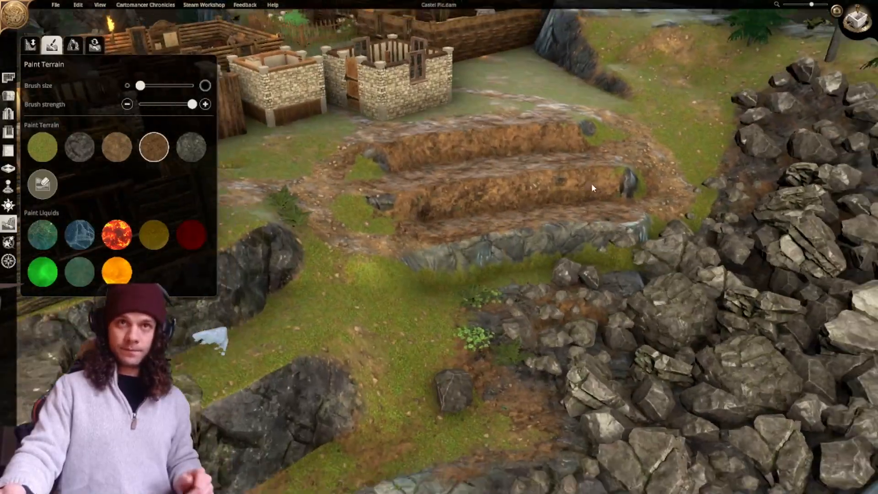
{"action": "scroll", "coordinate": [591, 183], "scroll_direction": "down", "scroll_amount": 3}
{"action": "middle_click_drag", "start_coordinate": [439, 244], "coordinate": [581, 181]}
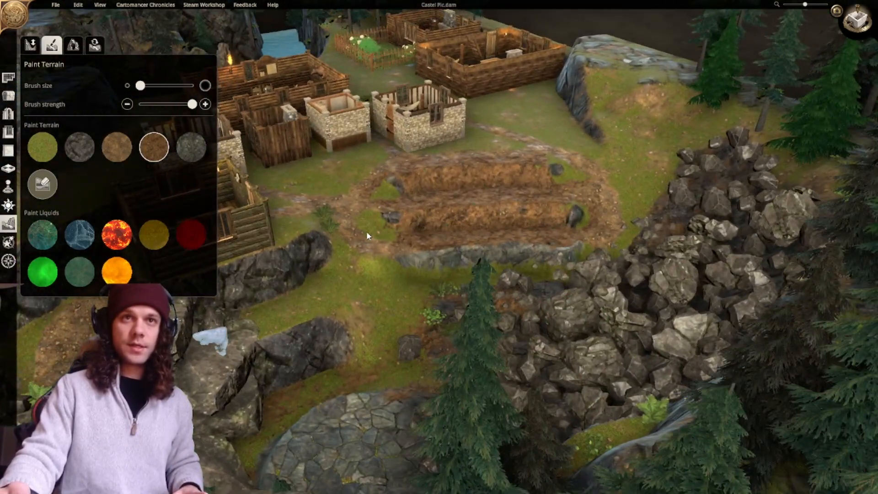
{"action": "middle_click_drag", "start_coordinate": [366, 236], "coordinate": [518, 257]}
{"action": "middle_click_drag", "start_coordinate": [566, 212], "coordinate": [495, 332]}
{"action": "scroll", "coordinate": [496, 332], "scroll_direction": "up", "scroll_amount": 2}
{"action": "scroll", "coordinate": [497, 336], "scroll_direction": "down", "scroll_amount": 3}
{"action": "middle_click_drag", "start_coordinate": [437, 261], "coordinate": [444, 327]}
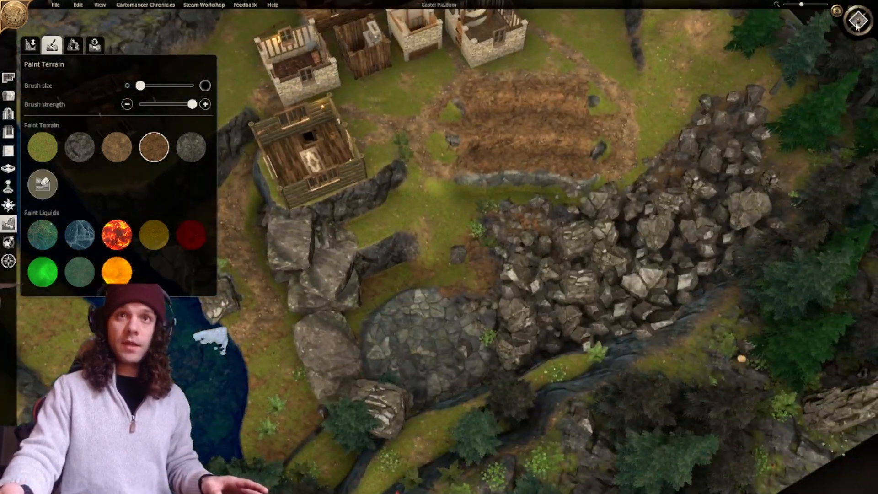
{"action": "left_click", "coordinate": [856, 22]}
{"action": "scroll", "coordinate": [473, 285], "scroll_direction": "up", "scroll_amount": 2}
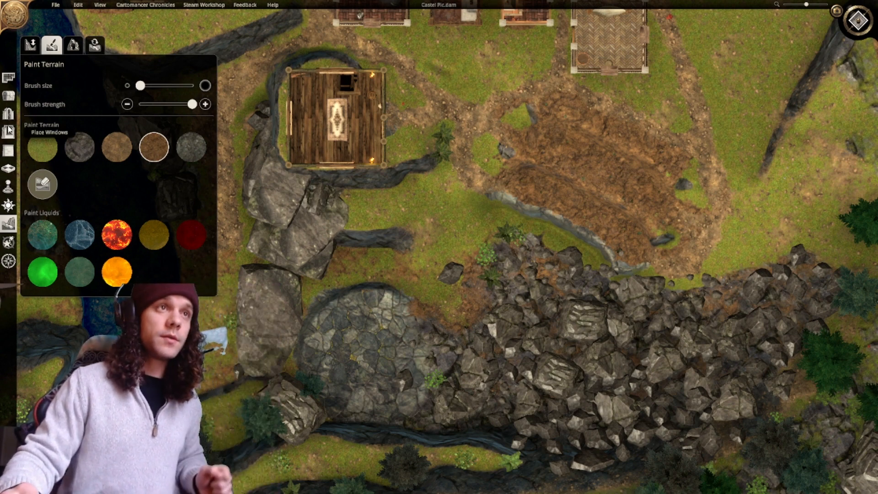
Set up object painting with the grey rock at the lowest brush density.
{"action": "left_click", "coordinate": [8, 95]}
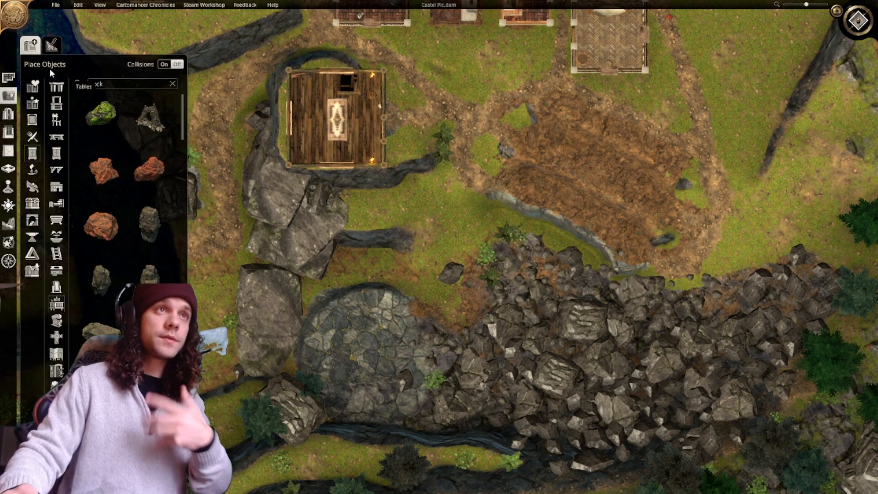
{"action": "left_click", "coordinate": [52, 45]}
{"action": "left_click", "coordinate": [62, 169]}
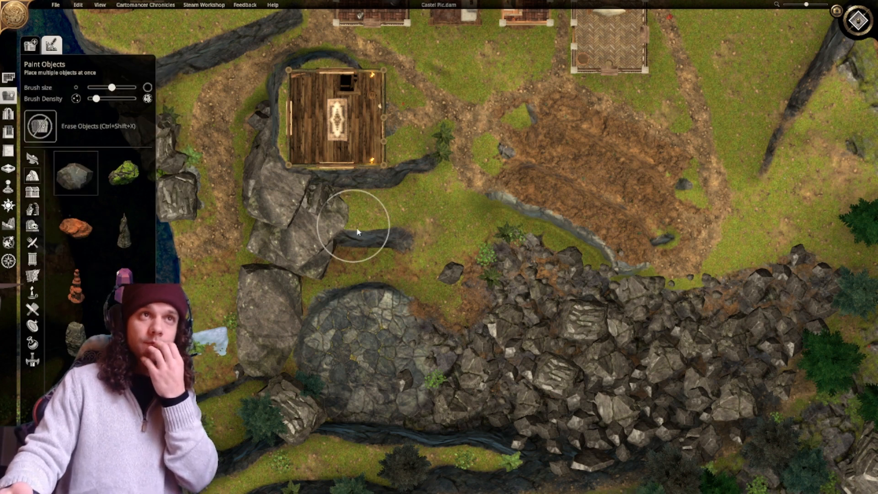
{"action": "left_click_drag", "start_coordinate": [96, 98], "coordinate": [86, 98]}
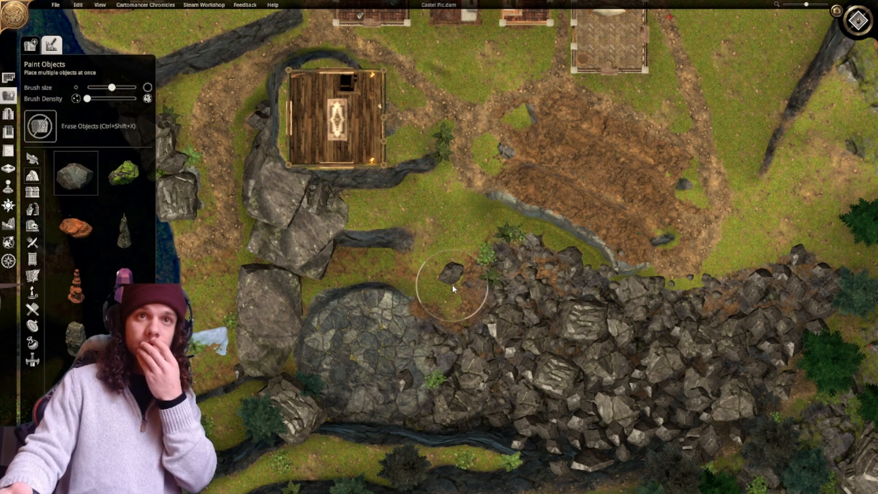
Try scattering grey rocks over the grass between the boulder pile and the house, and undo them.
{"action": "mouse_move", "coordinate": [452, 284]}
{"action": "left_mouse_down"}
{"action": "mouse_move", "coordinate": [366, 276]}
{"action": "mouse_move", "coordinate": [471, 220]}
{"action": "mouse_move", "coordinate": [451, 225]}
{"action": "mouse_move", "coordinate": [465, 227]}
{"action": "mouse_move", "coordinate": [459, 250]}
{"action": "left_mouse_up"}
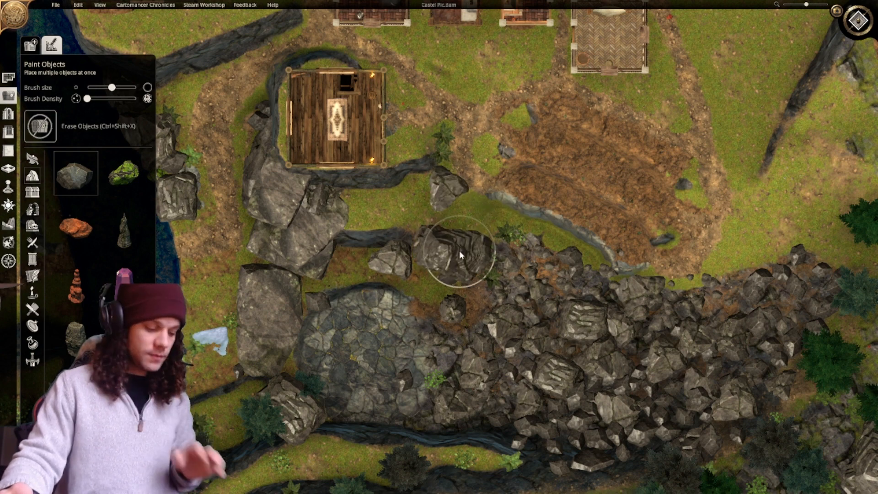
{"action": "key", "text": "ctrl+z"}
{"action": "key", "text": "ctrl+z"}
{"action": "key", "text": "ctrl+z"}
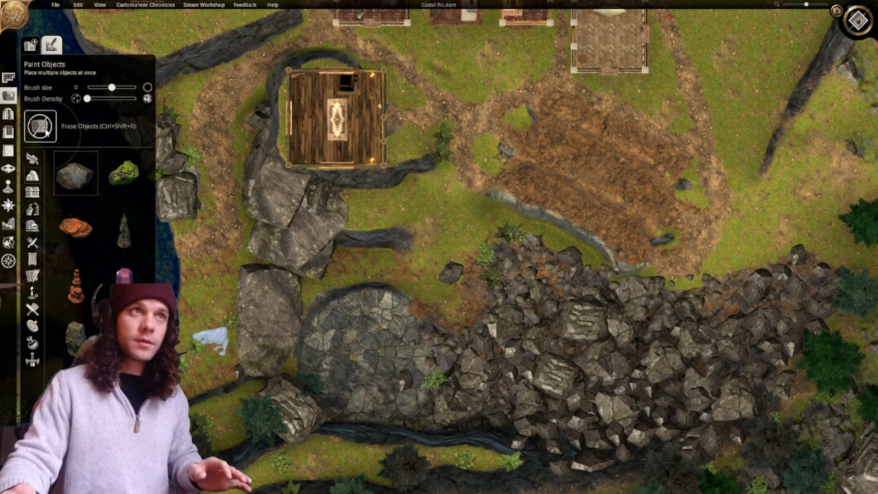
Place clusters of small light stones from the rock assets on the grass between the house and the boulder pile.
{"action": "left_click", "coordinate": [30, 45]}
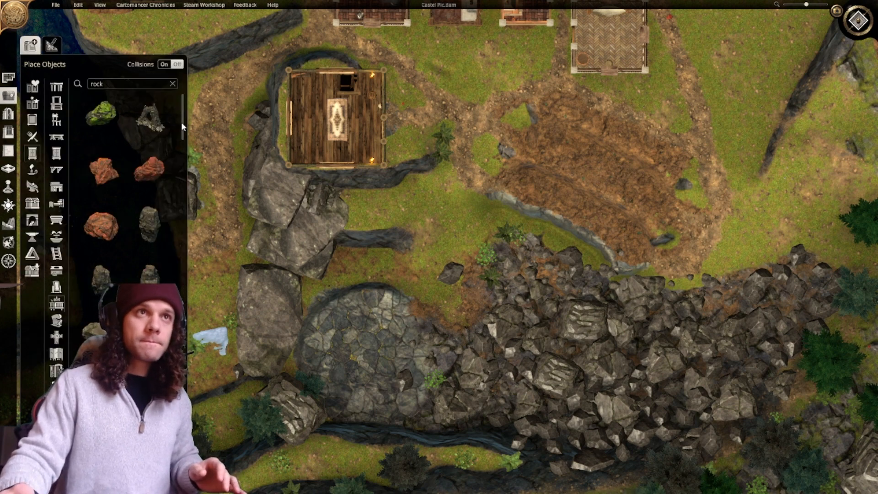
{"action": "left_click_drag", "start_coordinate": [182, 122], "coordinate": [191, 380]}
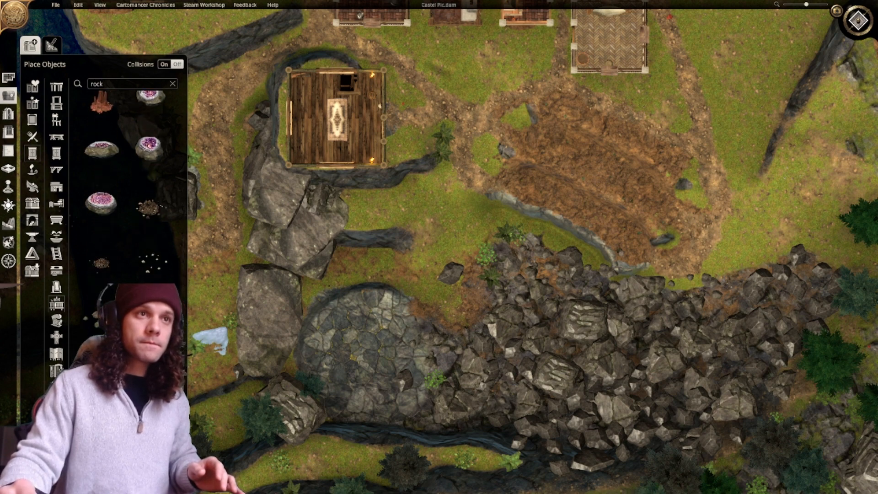
{"action": "left_click", "coordinate": [150, 265]}
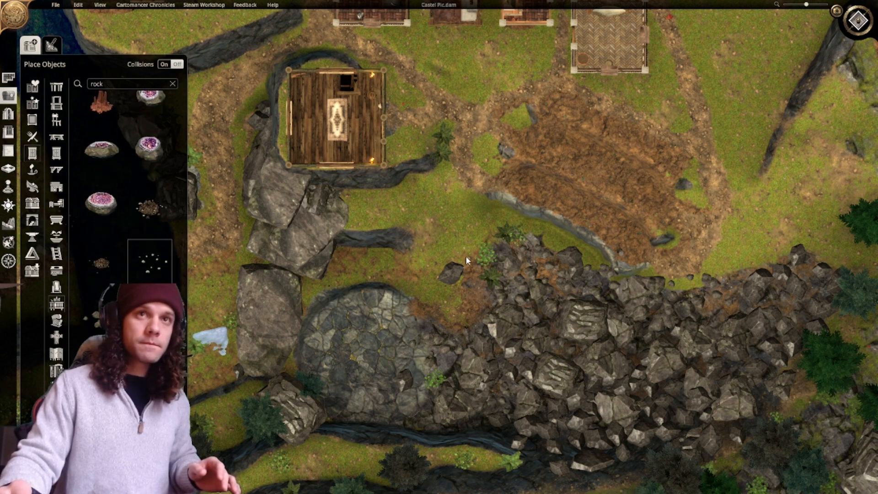
{"action": "left_click", "coordinate": [454, 228]}
{"action": "left_click_drag", "start_coordinate": [509, 190], "coordinate": [521, 181]}
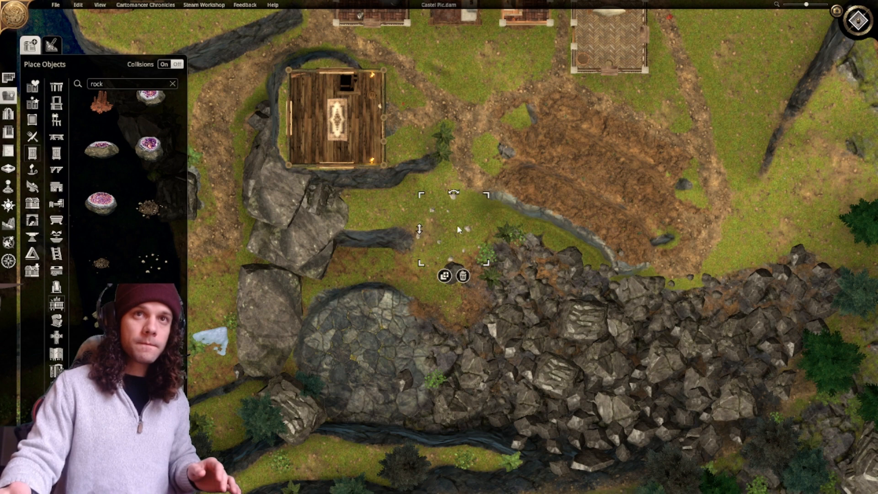
{"action": "left_click_drag", "start_coordinate": [468, 234], "coordinate": [465, 286]}
{"action": "left_click", "coordinate": [445, 326]}
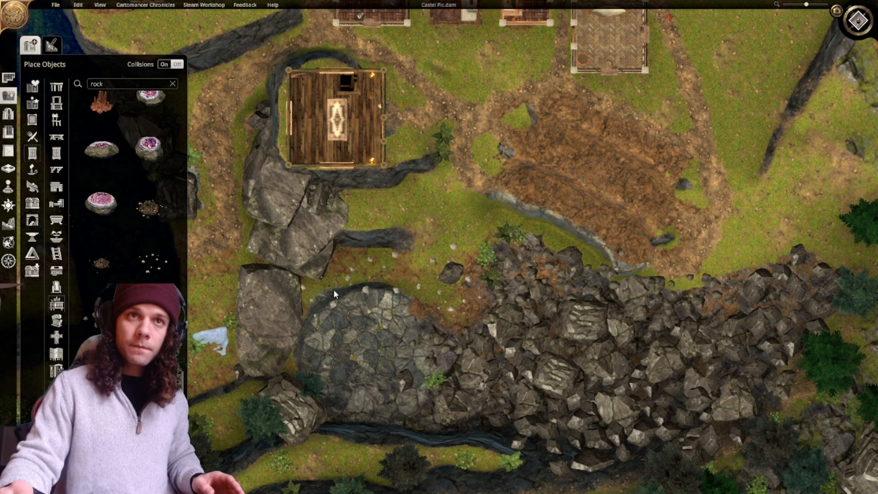
Add clusters of larger grey stones along the grassy edge between the round stone floor and the boulder pile.
{"action": "left_click", "coordinate": [459, 227]}
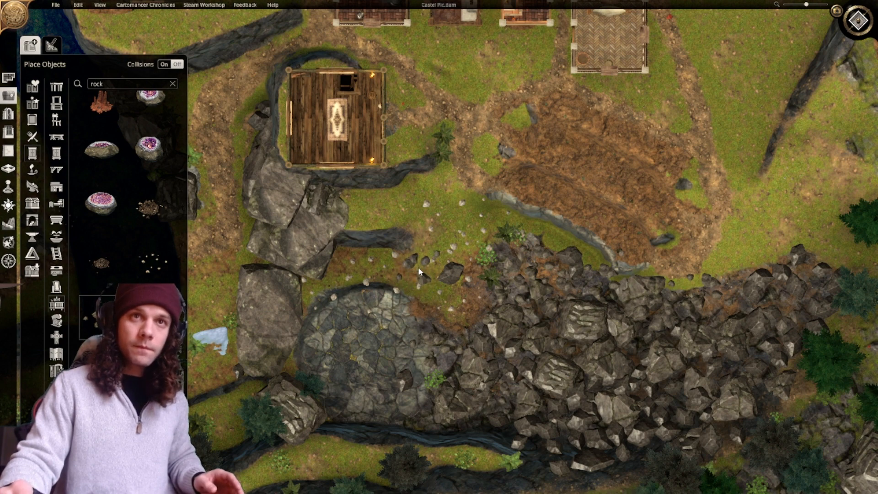
{"action": "left_click", "coordinate": [418, 272]}
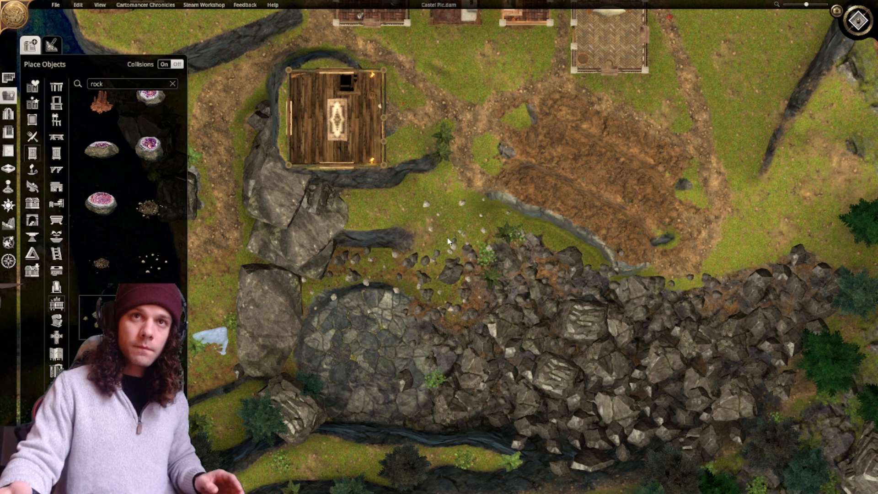
{"action": "right_click_drag", "start_coordinate": [464, 358], "coordinate": [462, 311]}
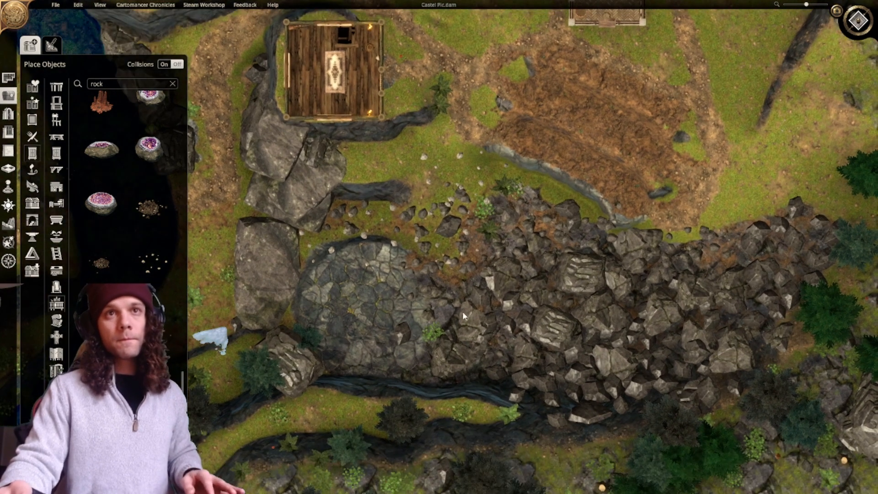
{"action": "mouse_move", "coordinate": [428, 284]}
{"action": "right_mouse_down"}
{"action": "mouse_move", "coordinate": [389, 303]}
{"action": "mouse_move", "coordinate": [469, 351]}
{"action": "right_mouse_up"}
{"action": "scroll", "coordinate": [390, 305], "scroll_direction": "up", "scroll_amount": 2}
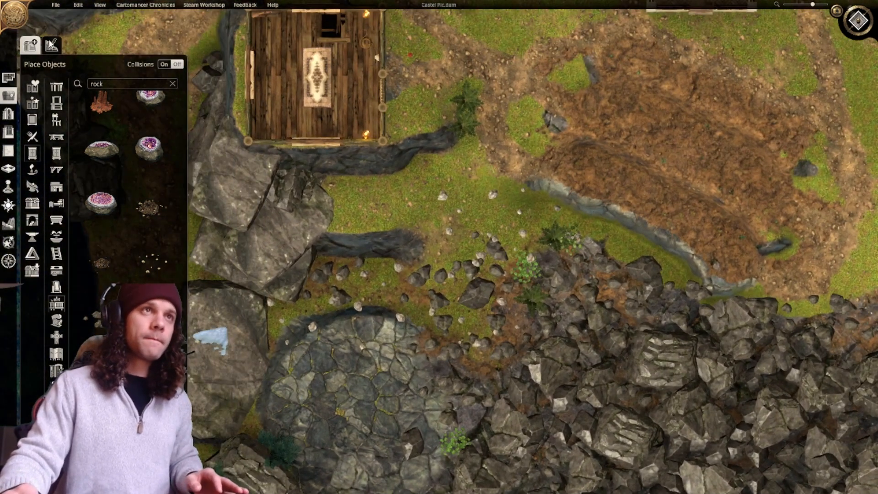
Enlarge the terrain brush and paint dark rock over the grass beneath the scattered stones.
{"action": "left_click", "coordinate": [51, 45]}
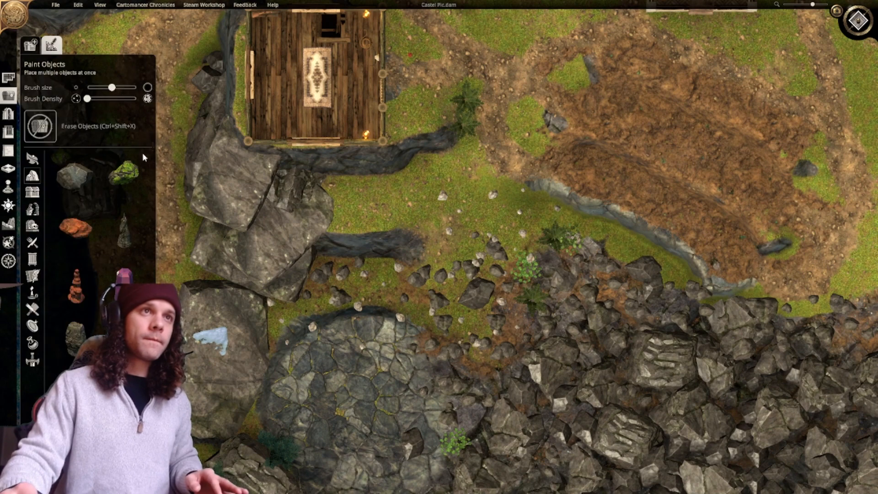
{"action": "left_click", "coordinate": [8, 223]}
{"action": "left_click", "coordinate": [51, 51]}
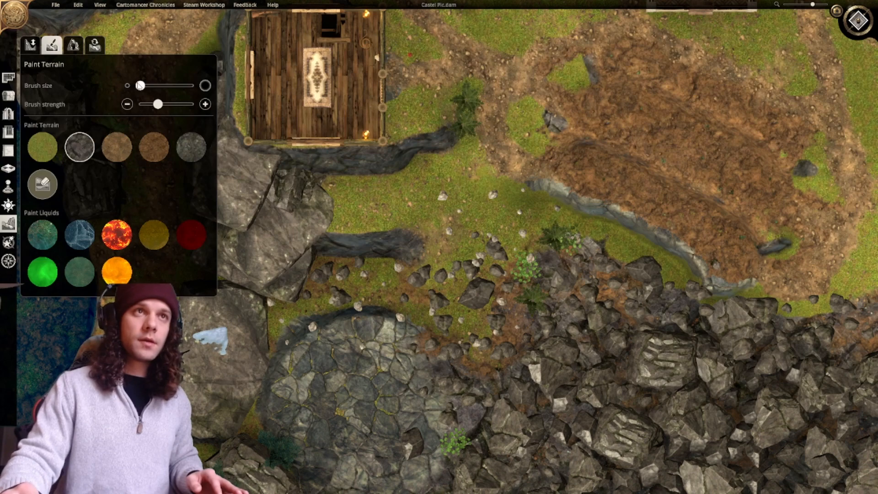
{"action": "left_click_drag", "start_coordinate": [140, 85], "coordinate": [166, 85]}
{"action": "mouse_move", "coordinate": [465, 311]}
{"action": "left_mouse_down"}
{"action": "mouse_move", "coordinate": [407, 298]}
{"action": "mouse_move", "coordinate": [415, 298]}
{"action": "mouse_move", "coordinate": [388, 278]}
{"action": "mouse_move", "coordinate": [299, 306]}
{"action": "mouse_move", "coordinate": [498, 268]}
{"action": "mouse_move", "coordinate": [557, 286]}
{"action": "left_mouse_up"}
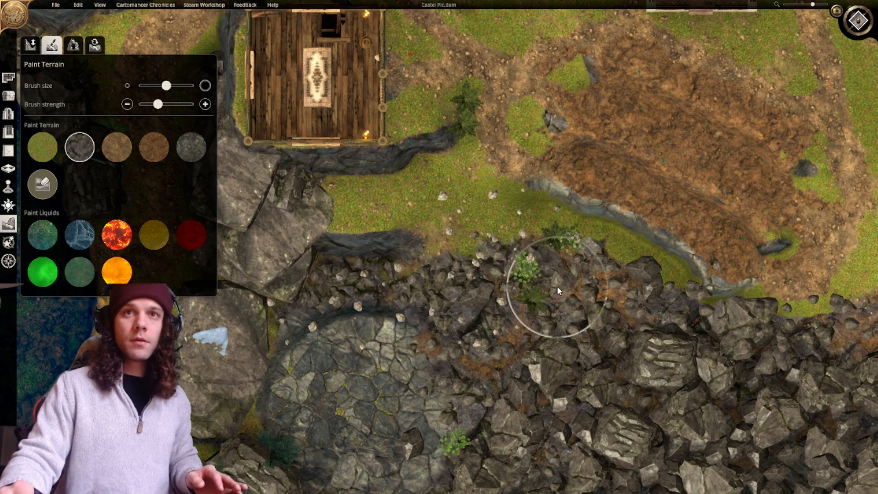
Reduce the terrain brush to its lowest strength and blend grass lightly over the dark rock near the leafy plants.
{"action": "middle_click_drag", "start_coordinate": [557, 286], "coordinate": [512, 268]}
{"action": "left_click", "coordinate": [49, 153]}
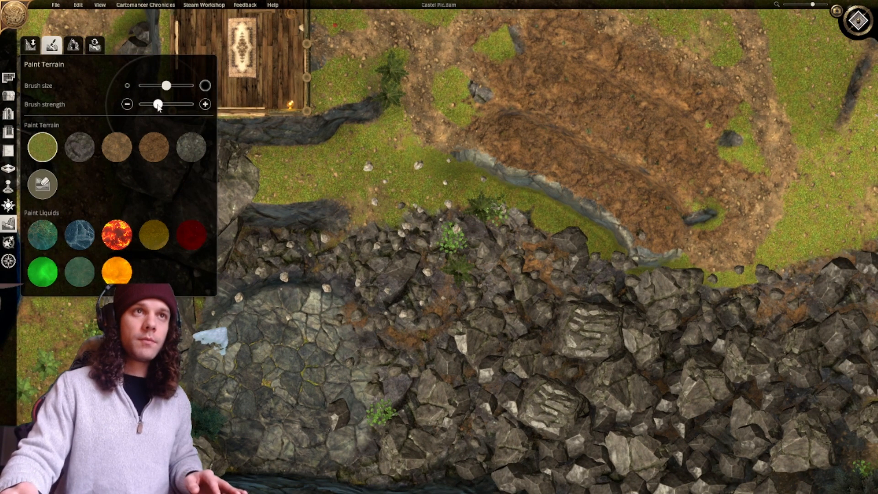
{"action": "left_click_drag", "start_coordinate": [412, 267], "coordinate": [399, 257]}
{"action": "key", "text": "ctrl+z"}
{"action": "left_click_drag", "start_coordinate": [150, 104], "coordinate": [140, 104]}
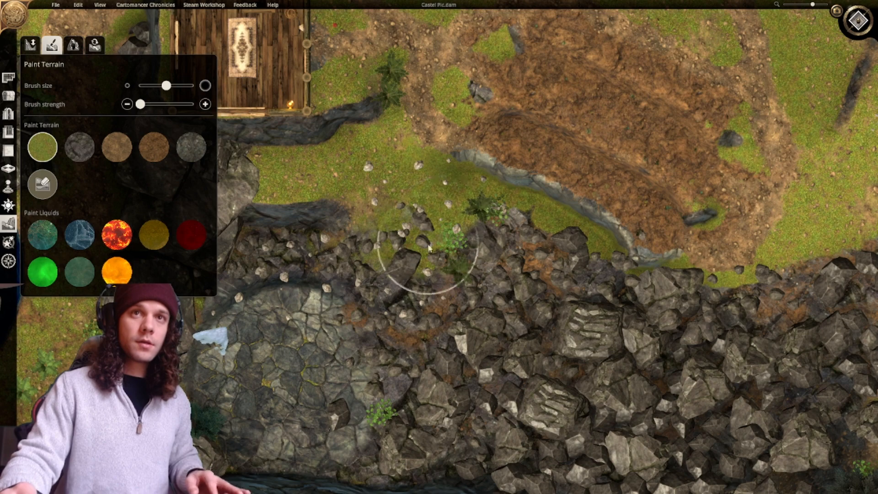
{"action": "scroll", "coordinate": [421, 247], "scroll_direction": "up", "scroll_amount": 3}
{"action": "scroll", "coordinate": [509, 207], "scroll_direction": "down", "scroll_amount": 3}
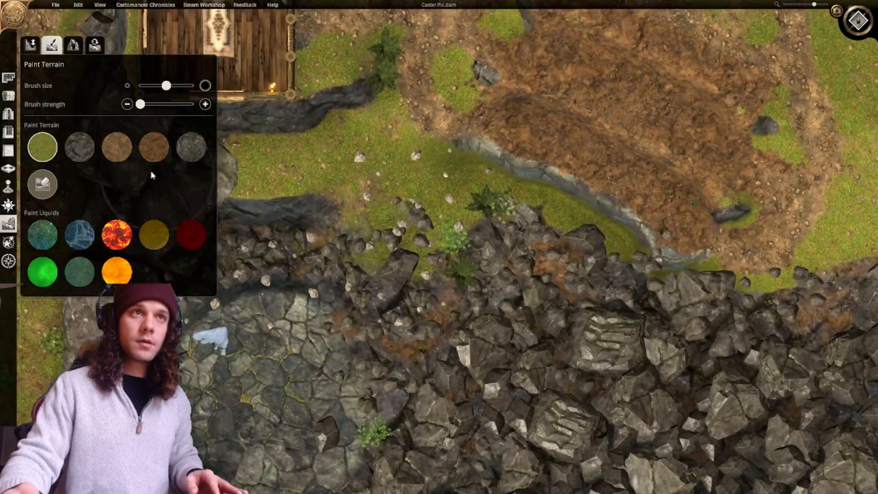
Blend faint brown soil into the grass and rock among the scattered stones.
{"action": "left_click", "coordinate": [154, 146]}
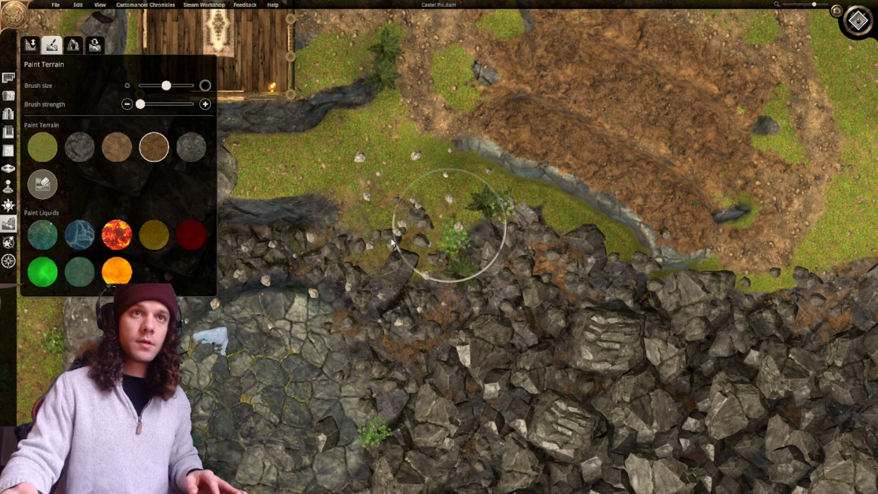
{"action": "right_click_drag", "start_coordinate": [491, 250], "coordinate": [569, 231]}
{"action": "scroll", "coordinate": [523, 257], "scroll_direction": "up", "scroll_amount": 5}
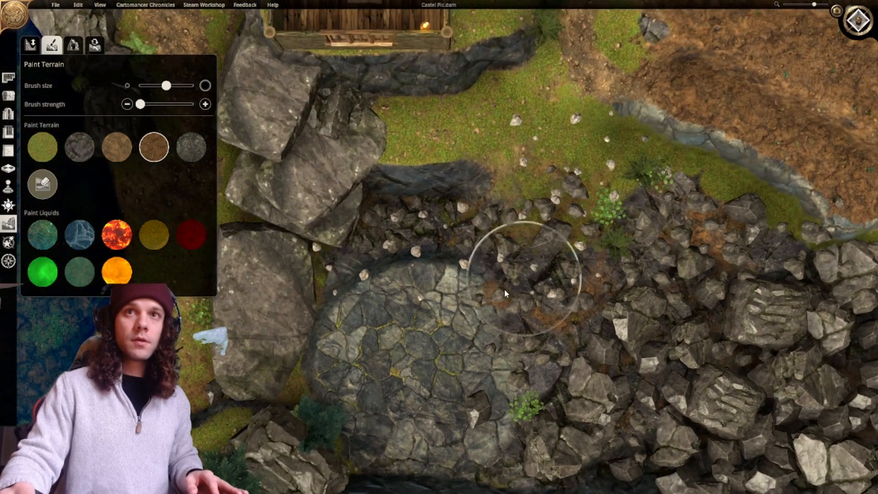
{"action": "scroll", "coordinate": [677, 169], "scroll_direction": "down", "scroll_amount": 5}
{"action": "right_click_drag", "start_coordinate": [668, 173], "coordinate": [572, 216]}
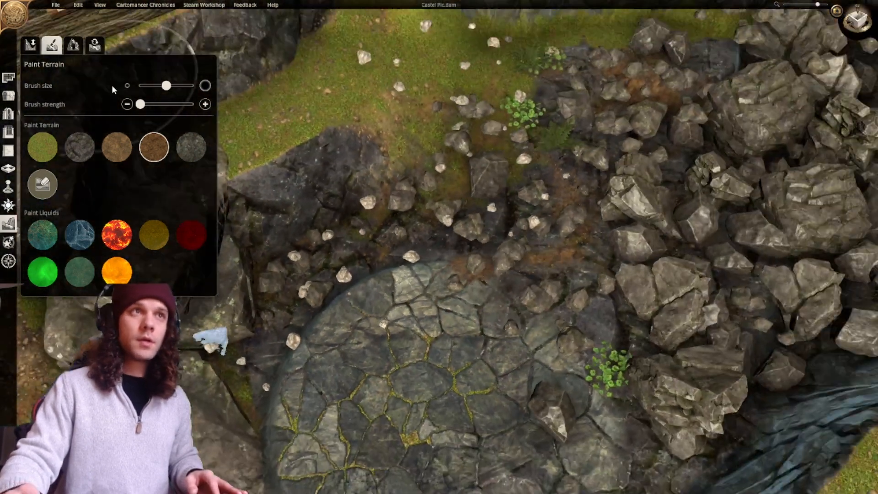
Lower the height of the light stone cluster at the western rim of the round stone floor.
{"action": "left_click", "coordinate": [8, 96]}
{"action": "scroll", "coordinate": [367, 226], "scroll_direction": "up", "scroll_amount": 1}
{"action": "middle_click_drag", "start_coordinate": [367, 228], "coordinate": [422, 196]}
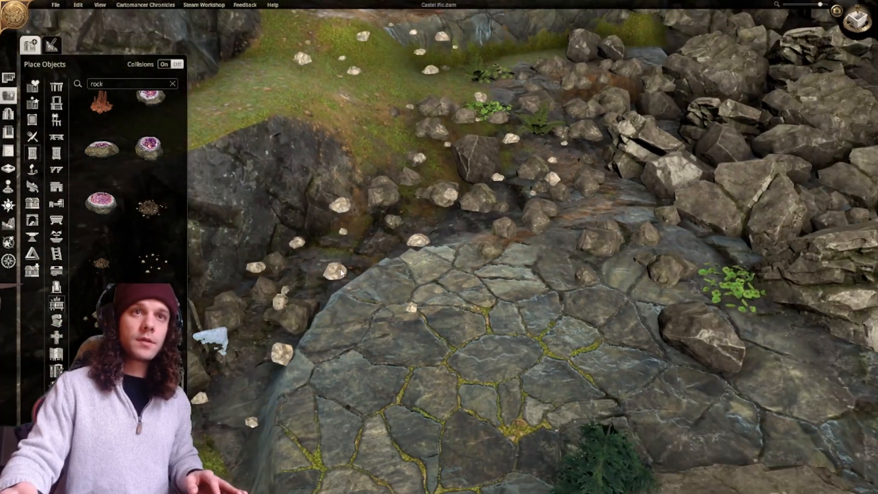
{"action": "scroll", "coordinate": [257, 328], "scroll_direction": "up", "scroll_amount": 2}
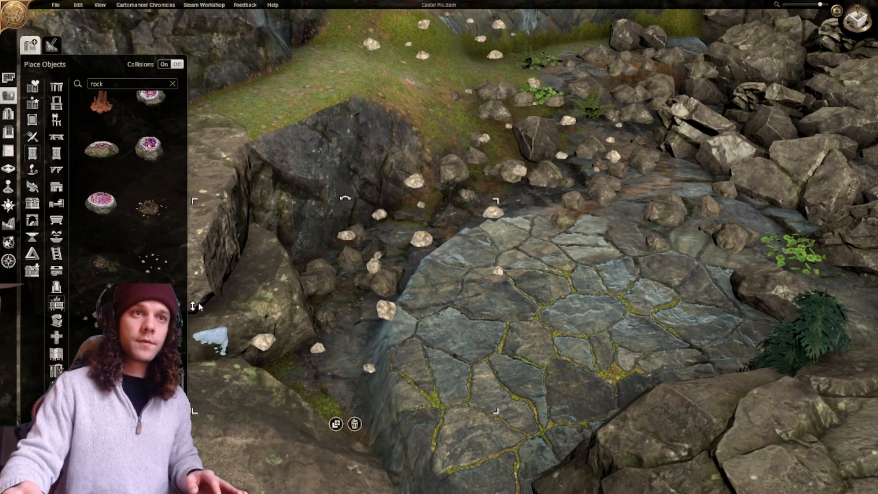
{"action": "left_click_drag", "start_coordinate": [199, 303], "coordinate": [199, 335]}
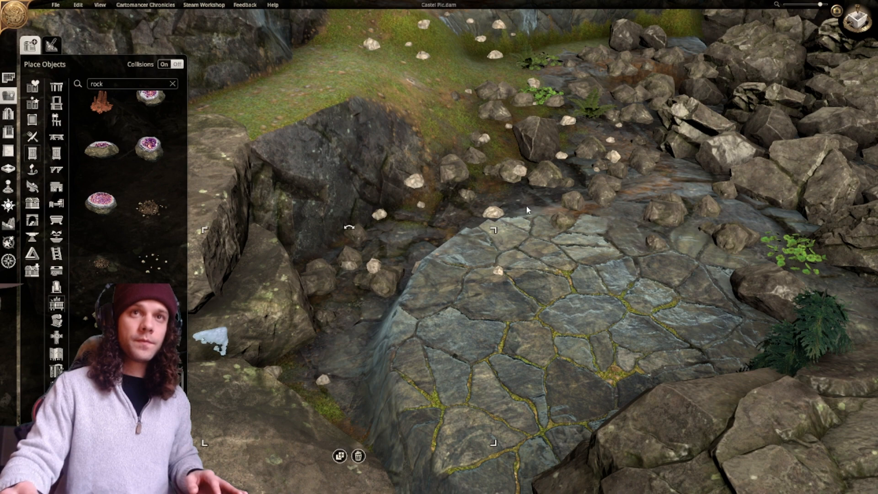
{"action": "right_click_drag", "start_coordinate": [526, 206], "coordinate": [508, 235]}
Lower the light stone clusters lying between the cliff ledge and the boulder pile.
{"action": "left_click", "coordinate": [391, 211]}
{"action": "left_click_drag", "start_coordinate": [324, 262], "coordinate": [326, 288]}
{"action": "right_click_drag", "start_coordinate": [511, 188], "coordinate": [470, 223]}
{"action": "left_click", "coordinate": [503, 219]}
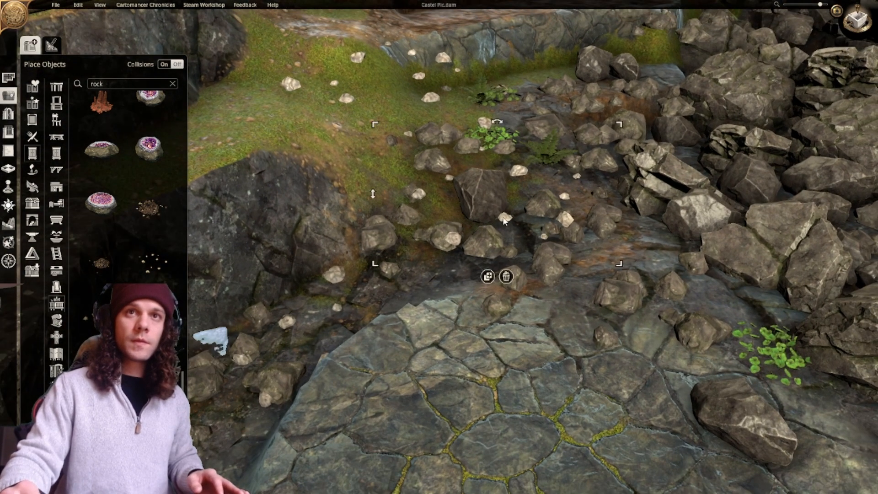
{"action": "left_click_drag", "start_coordinate": [377, 195], "coordinate": [381, 214]}
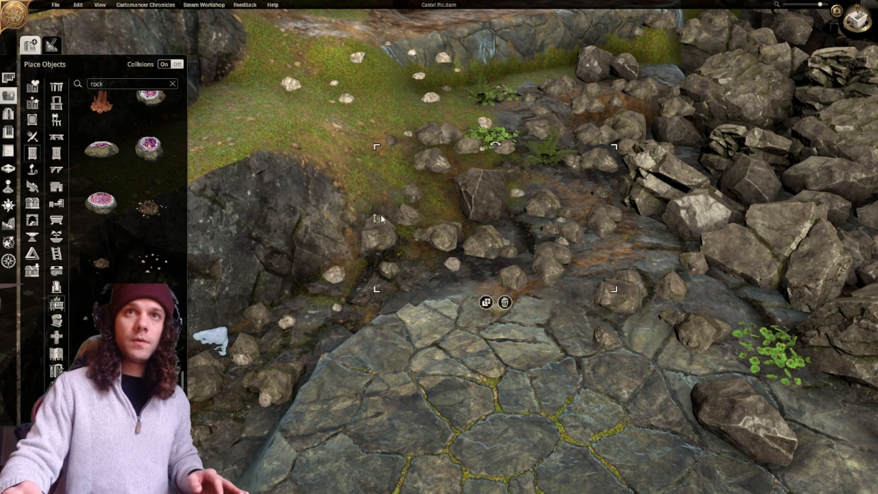
Move the light stone clusters from the open grass towards the boulder pile and sink one slightly lower.
{"action": "right_click_drag", "start_coordinate": [400, 92], "coordinate": [394, 118]}
{"action": "left_click", "coordinate": [277, 110]}
{"action": "left_click_drag", "start_coordinate": [277, 110], "coordinate": [321, 174]}
{"action": "left_click_drag", "start_coordinate": [495, 151], "coordinate": [528, 204]}
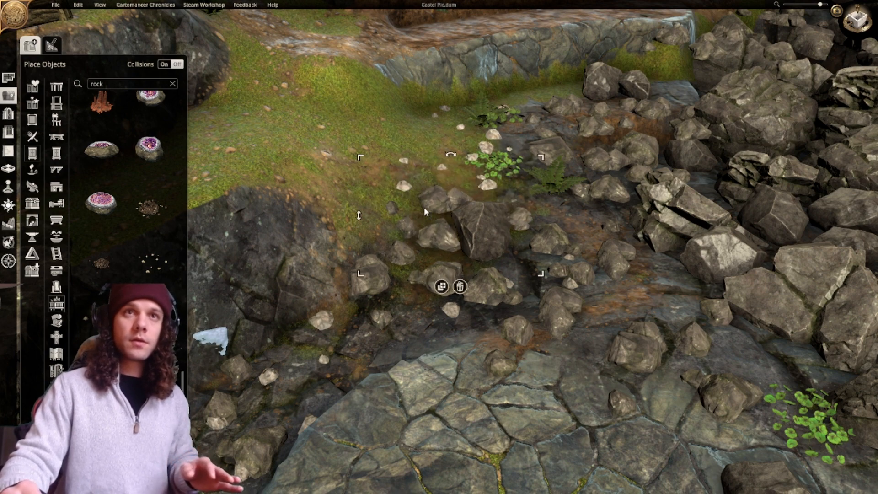
{"action": "left_click_drag", "start_coordinate": [359, 218], "coordinate": [360, 228]}
Delete the light stone clusters on the grass together with the leafy plants and fern at the boulder pile's edge.
{"action": "right_click_drag", "start_coordinate": [531, 192], "coordinate": [495, 230]}
{"action": "left_click", "coordinate": [461, 192]}
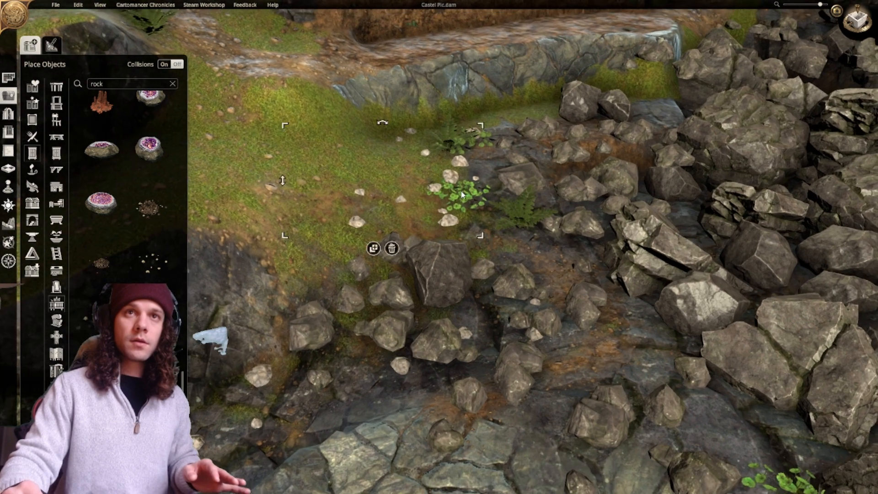
{"action": "key", "text": "Delete"}
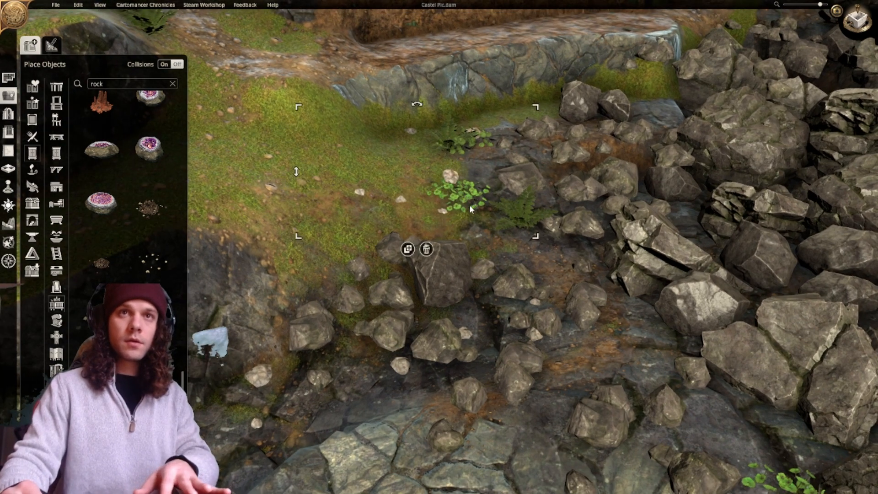
{"action": "key", "text": "Delete"}
{"action": "left_click", "coordinate": [454, 140]}
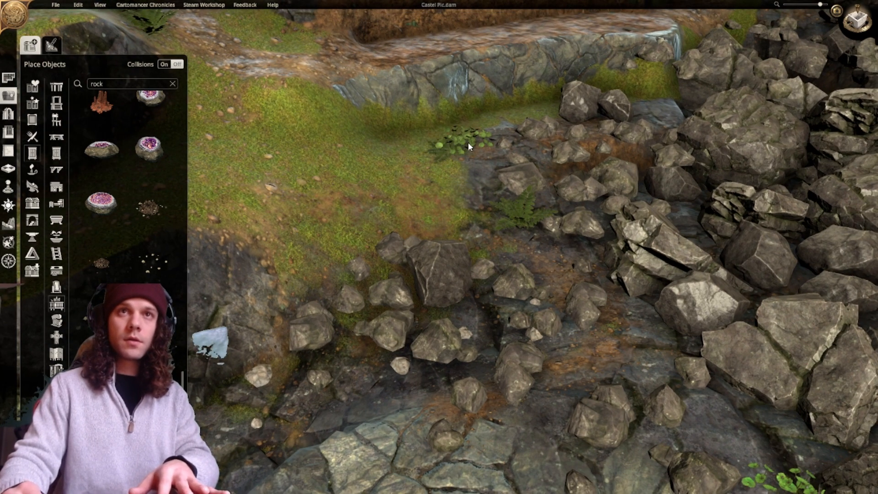
{"action": "left_click", "coordinate": [507, 212]}
{"action": "key", "text": "Delete"}
Delete the leafy plant between the round stone floor and the boulders.
{"action": "right_click_drag", "start_coordinate": [633, 217], "coordinate": [594, 153]}
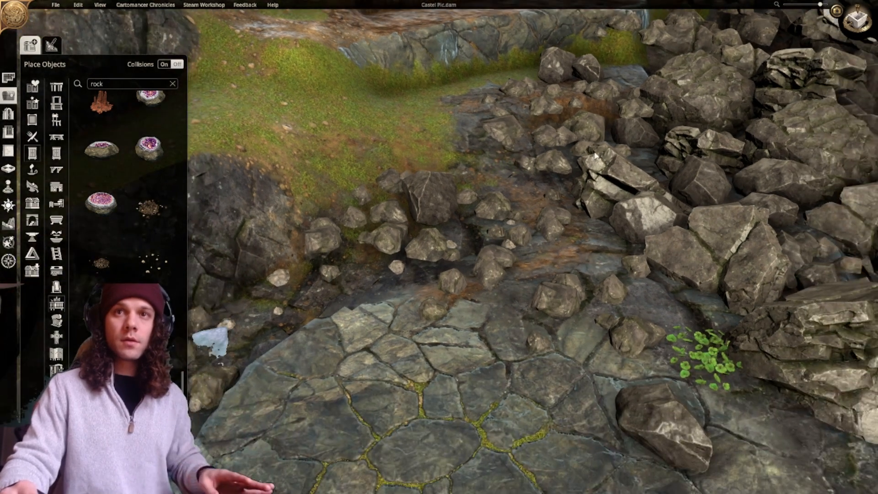
{"action": "scroll", "coordinate": [609, 338], "scroll_direction": "down", "scroll_amount": 3}
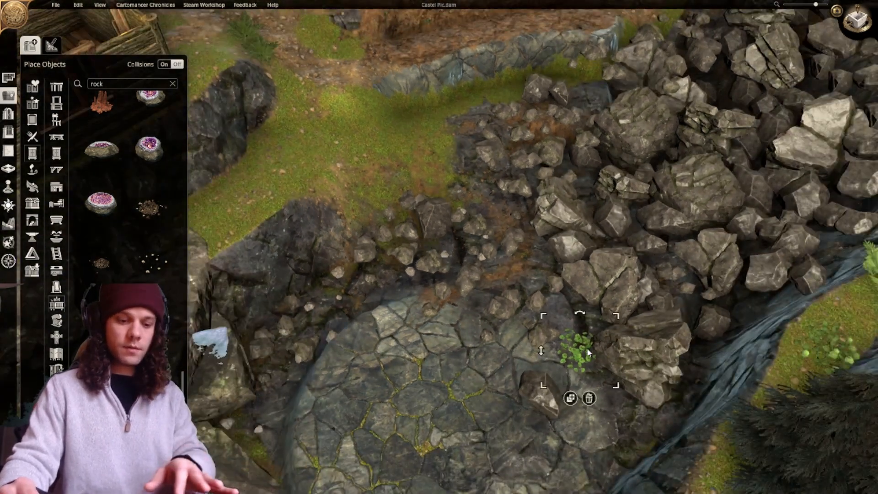
{"action": "key", "text": "Delete"}
Paint faint grass patches over the round stone floor at the lowest brush strength.
{"action": "right_click_drag", "start_coordinate": [543, 323], "coordinate": [555, 253]}
{"action": "middle_click_drag", "start_coordinate": [541, 239], "coordinate": [426, 329]}
{"action": "scroll", "coordinate": [426, 329], "scroll_direction": "down", "scroll_amount": 3}
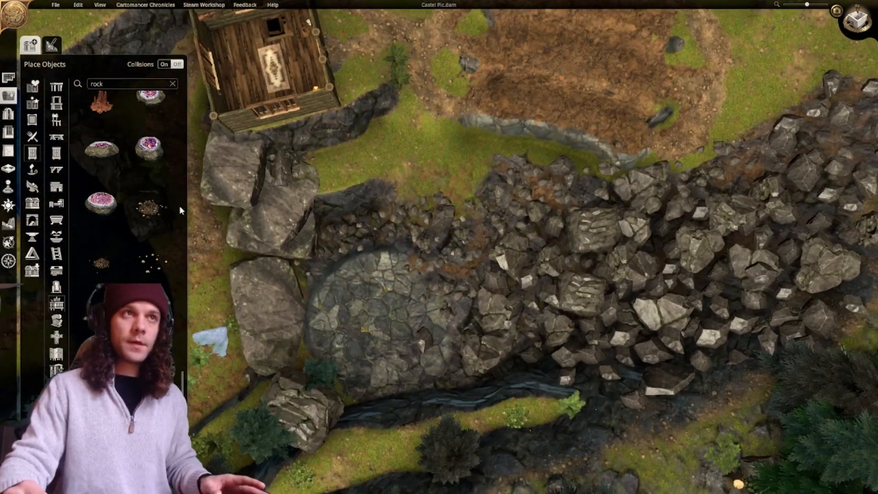
{"action": "left_click", "coordinate": [11, 222]}
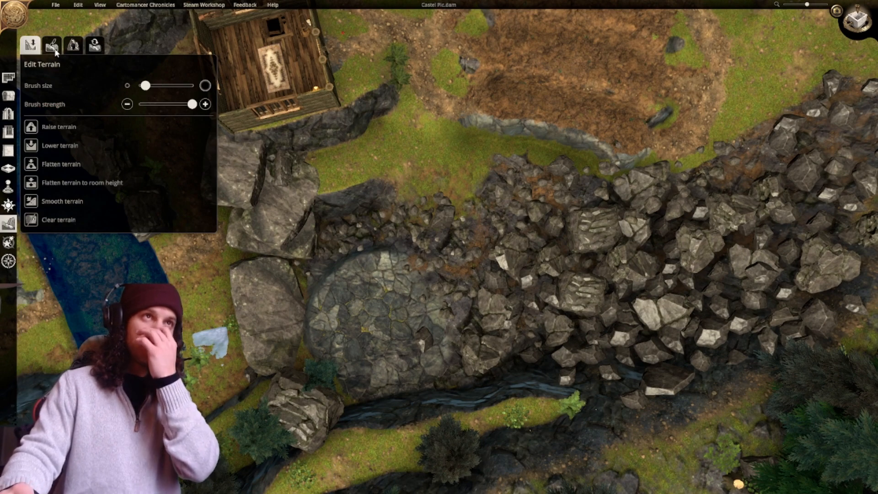
{"action": "left_click", "coordinate": [52, 45]}
{"action": "left_click", "coordinate": [41, 151]}
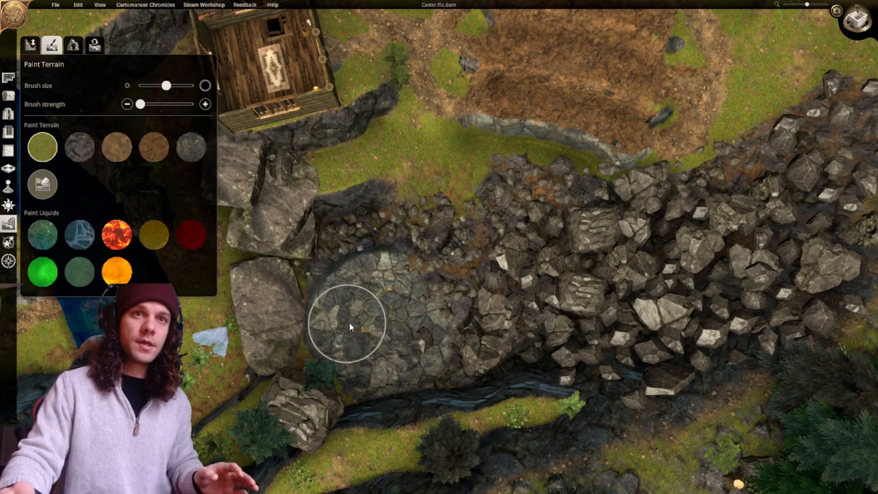
{"action": "mouse_move", "coordinate": [368, 289]}
{"action": "left_mouse_down"}
{"action": "mouse_move", "coordinate": [385, 294]}
{"action": "mouse_move", "coordinate": [385, 353]}
{"action": "mouse_move", "coordinate": [417, 326]}
{"action": "mouse_move", "coordinate": [408, 298]}
{"action": "mouse_move", "coordinate": [421, 324]}
{"action": "mouse_move", "coordinate": [409, 359]}
{"action": "mouse_move", "coordinate": [348, 329]}
{"action": "mouse_move", "coordinate": [358, 313]}
{"action": "mouse_move", "coordinate": [377, 329]}
{"action": "mouse_move", "coordinate": [349, 314]}
{"action": "mouse_move", "coordinate": [389, 348]}
{"action": "mouse_move", "coordinate": [416, 355]}
{"action": "mouse_move", "coordinate": [405, 301]}
{"action": "mouse_move", "coordinate": [387, 288]}
{"action": "left_mouse_up"}
Try painting brown soil and dark rock at full brush strength on the round stone floor, and undo both.
{"action": "left_click", "coordinate": [154, 146]}
{"action": "left_click_drag", "start_coordinate": [139, 104], "coordinate": [192, 104]}
{"action": "left_click_drag", "start_coordinate": [378, 306], "coordinate": [391, 292]}
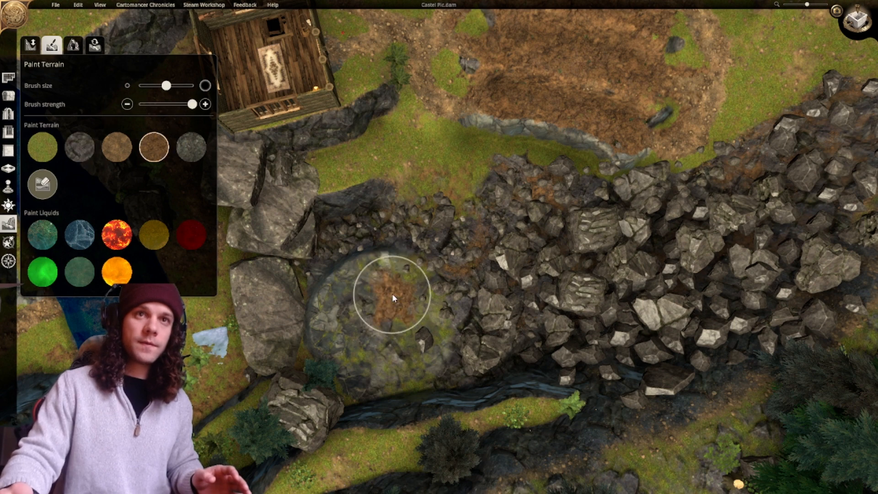
{"action": "key", "text": "ctrl+z"}
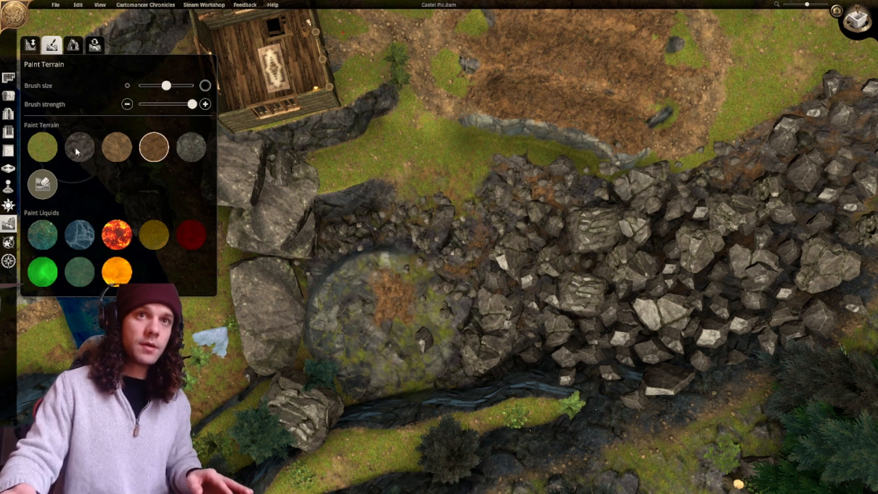
{"action": "left_click", "coordinate": [79, 147]}
{"action": "mouse_move", "coordinate": [425, 304]}
{"action": "left_mouse_down"}
{"action": "mouse_move", "coordinate": [402, 307]}
{"action": "mouse_move", "coordinate": [396, 293]}
{"action": "left_mouse_up"}
{"action": "key", "text": "ctrl+z"}
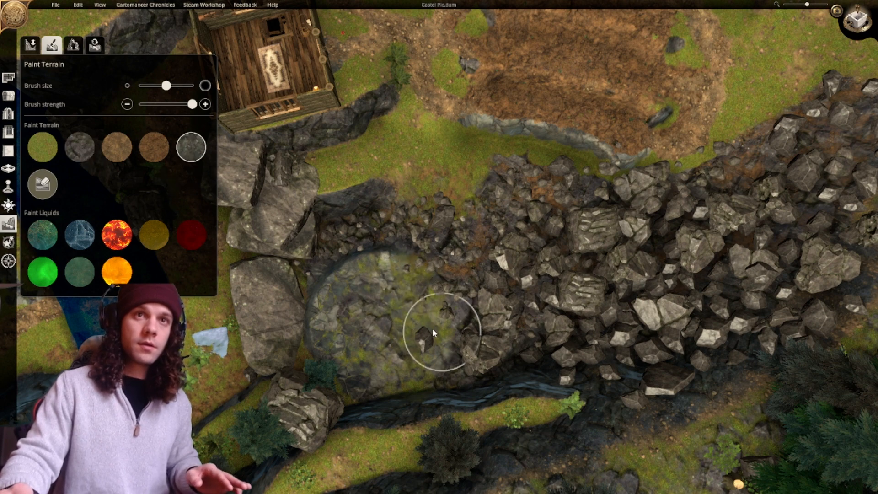
Paint grey stone at full brush strength over the round stone floor, and add faint grass to it at the lowest strength.
{"action": "mouse_move", "coordinate": [432, 328]}
{"action": "left_mouse_down"}
{"action": "mouse_move", "coordinate": [411, 298]}
{"action": "mouse_move", "coordinate": [387, 287]}
{"action": "mouse_move", "coordinate": [345, 320]}
{"action": "mouse_move", "coordinate": [391, 356]}
{"action": "mouse_move", "coordinate": [422, 343]}
{"action": "mouse_move", "coordinate": [425, 320]}
{"action": "left_mouse_up"}
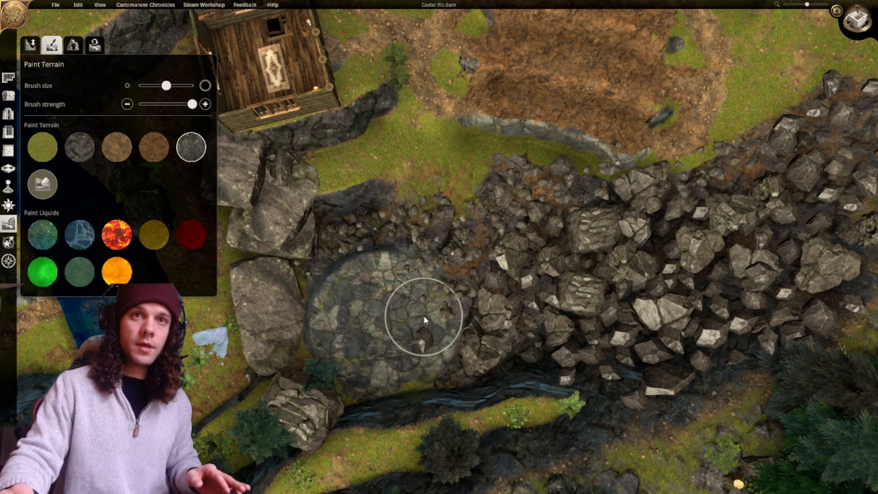
{"action": "left_click", "coordinate": [42, 147]}
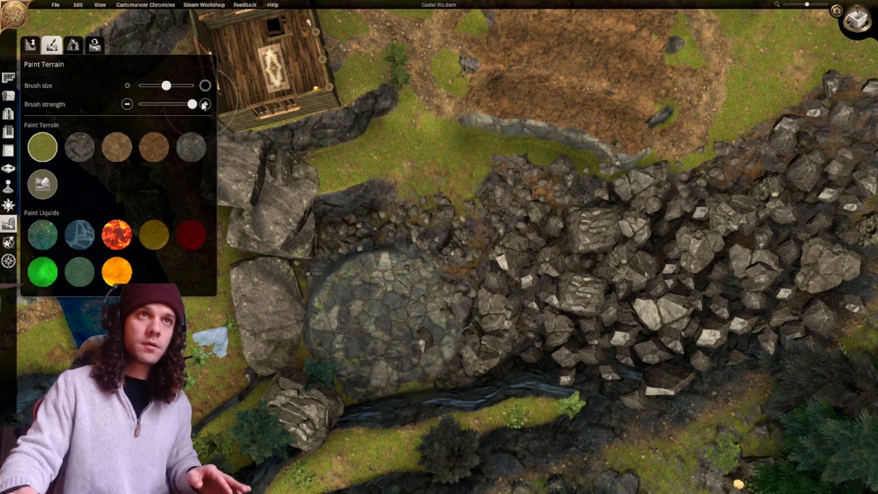
{"action": "mouse_move", "coordinate": [351, 287]}
{"action": "left_mouse_down"}
{"action": "mouse_move", "coordinate": [394, 307]}
{"action": "mouse_move", "coordinate": [376, 290]}
{"action": "mouse_move", "coordinate": [362, 313]}
{"action": "mouse_move", "coordinate": [427, 341]}
{"action": "mouse_move", "coordinate": [400, 350]}
{"action": "mouse_move", "coordinate": [421, 359]}
{"action": "left_mouse_up"}
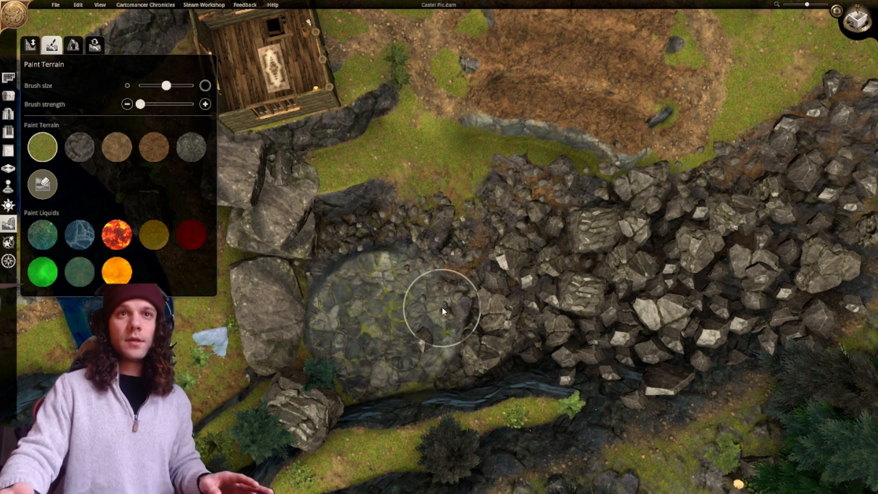
Paint dark rock over the grass gap between the large boulder and the round floor, using the smallest brush at full strength.
{"action": "right_click_drag", "start_coordinate": [413, 317], "coordinate": [462, 310]}
{"action": "middle_click_drag", "start_coordinate": [462, 311], "coordinate": [571, 299]}
{"action": "left_click", "coordinate": [855, 21]}
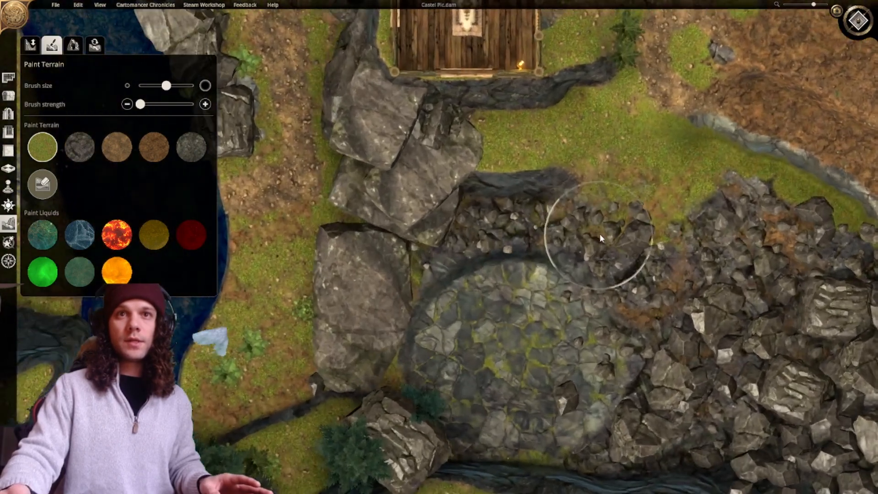
{"action": "scroll", "coordinate": [556, 302], "scroll_direction": "down", "scroll_amount": 4}
{"action": "scroll", "coordinate": [453, 275], "scroll_direction": "up", "scroll_amount": 6}
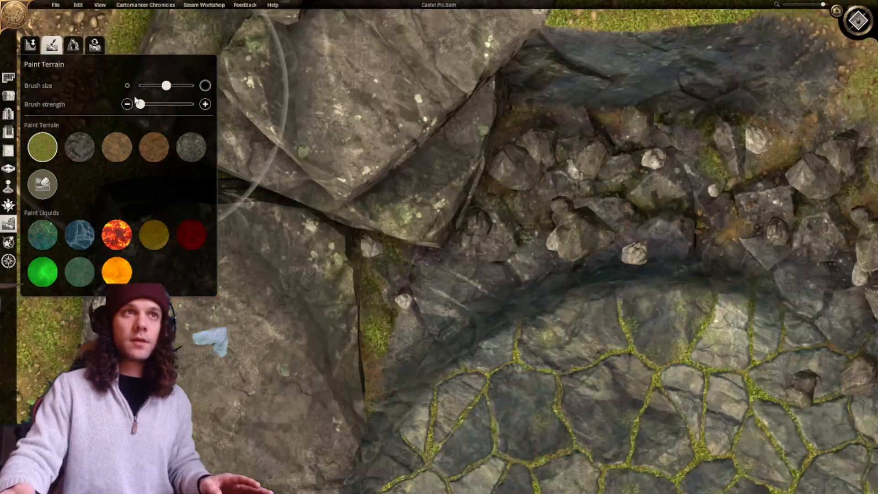
{"action": "left_click", "coordinate": [91, 149]}
{"action": "left_click_drag", "start_coordinate": [167, 86], "coordinate": [263, 90]}
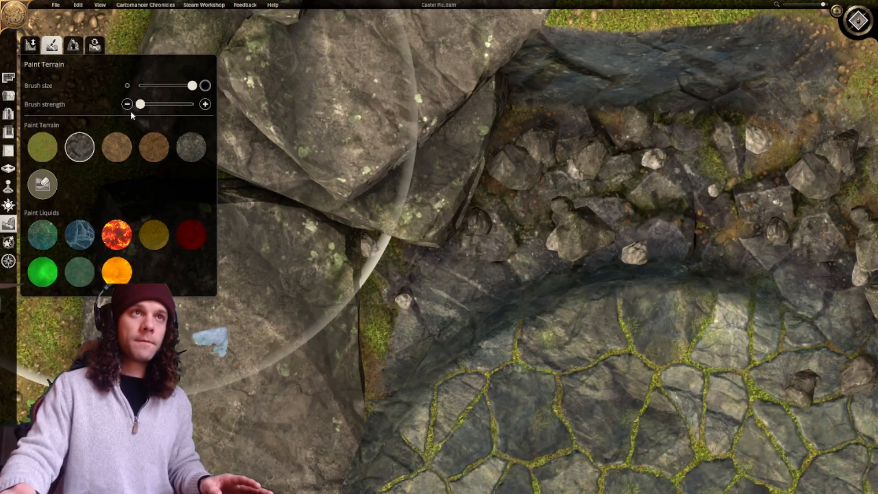
{"action": "left_click_drag", "start_coordinate": [140, 104], "coordinate": [285, 105]}
{"action": "left_click_drag", "start_coordinate": [192, 85], "coordinate": [140, 86]}
{"action": "left_click_drag", "start_coordinate": [389, 334], "coordinate": [426, 319]}
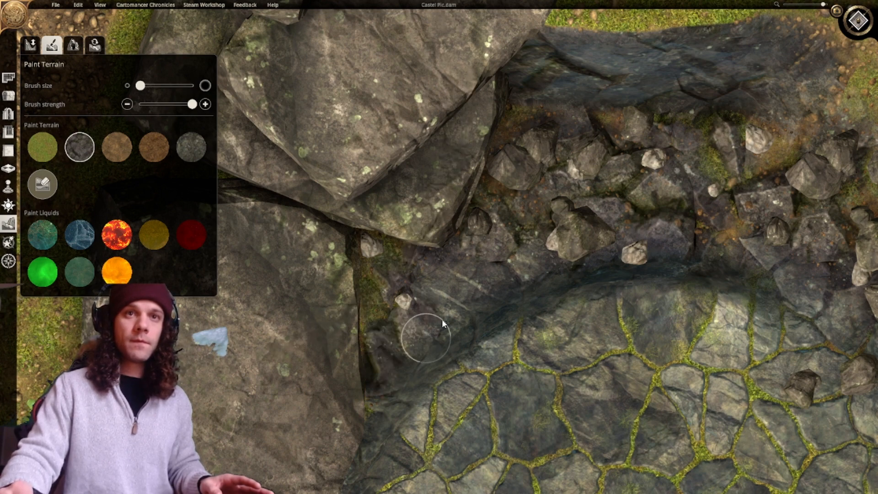
{"action": "key", "text": "Escape"}
{"action": "left_click", "coordinate": [538, 268]}
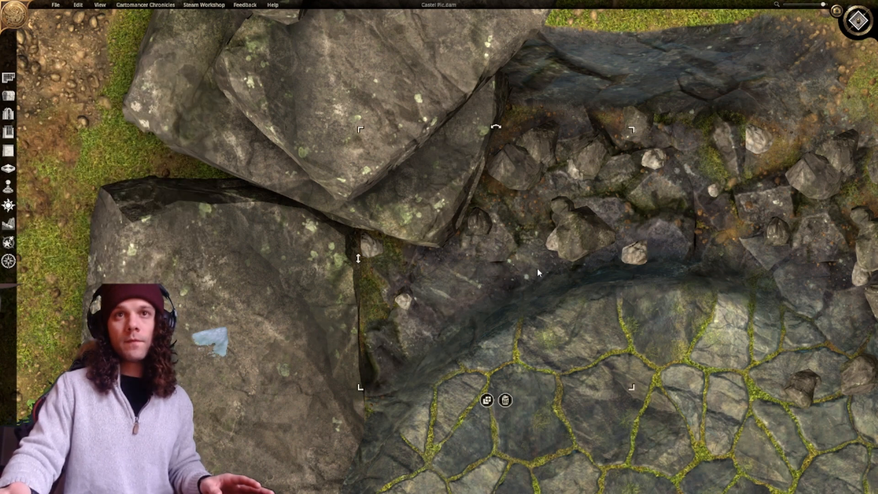
Paint brown soil with the smallest brush at full strength along the rim of the round stone floor beside the boulders.
{"action": "left_click", "coordinate": [8, 223]}
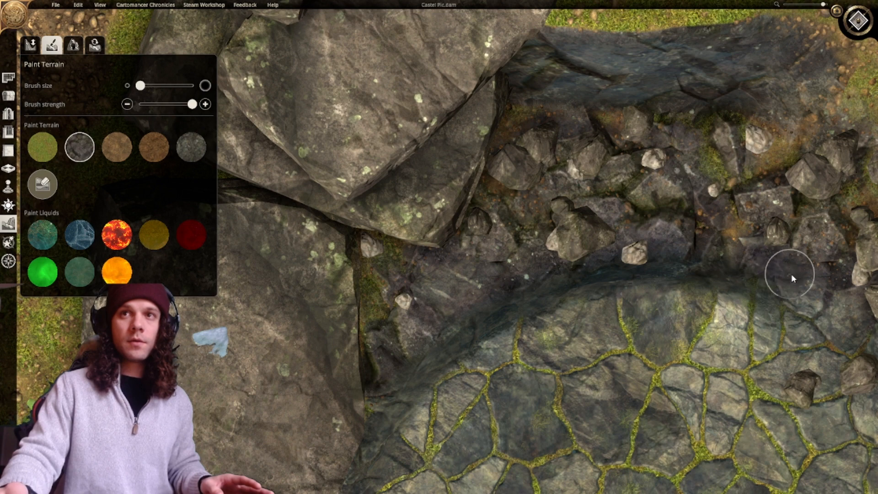
{"action": "mouse_move", "coordinate": [814, 281]}
{"action": "middle_mouse_down"}
{"action": "mouse_move", "coordinate": [567, 196]}
{"action": "mouse_move", "coordinate": [764, 283]}
{"action": "middle_mouse_up"}
{"action": "scroll", "coordinate": [764, 284], "scroll_direction": "down", "scroll_amount": 3}
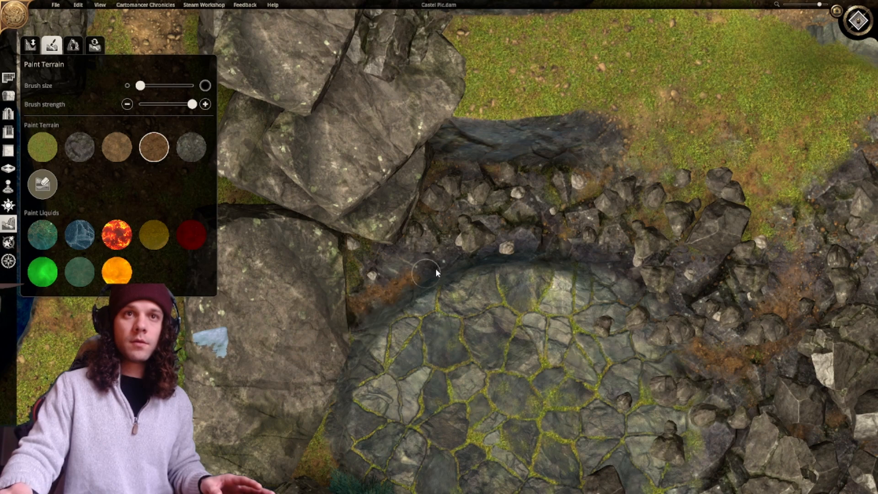
{"action": "left_click_drag", "start_coordinate": [436, 273], "coordinate": [425, 273]}
{"action": "right_click", "coordinate": [420, 275]}
{"action": "left_click", "coordinate": [416, 276]}
{"action": "left_click", "coordinate": [9, 223]}
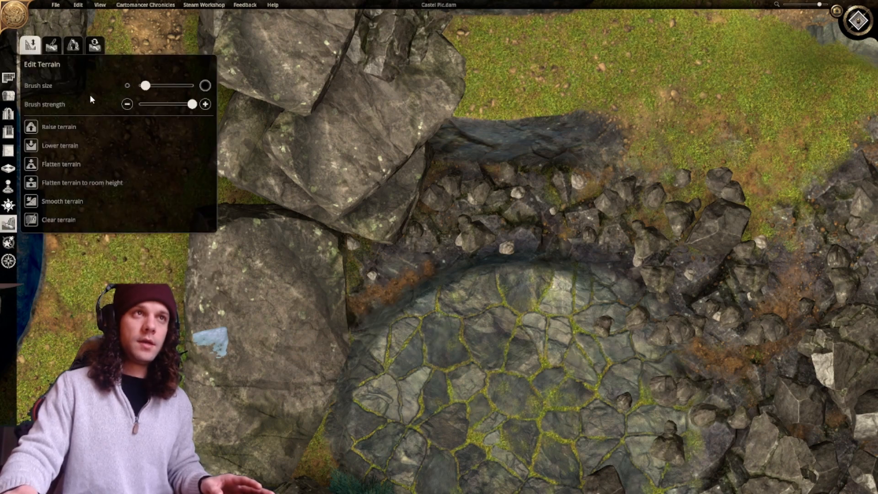
{"action": "left_click", "coordinate": [52, 46]}
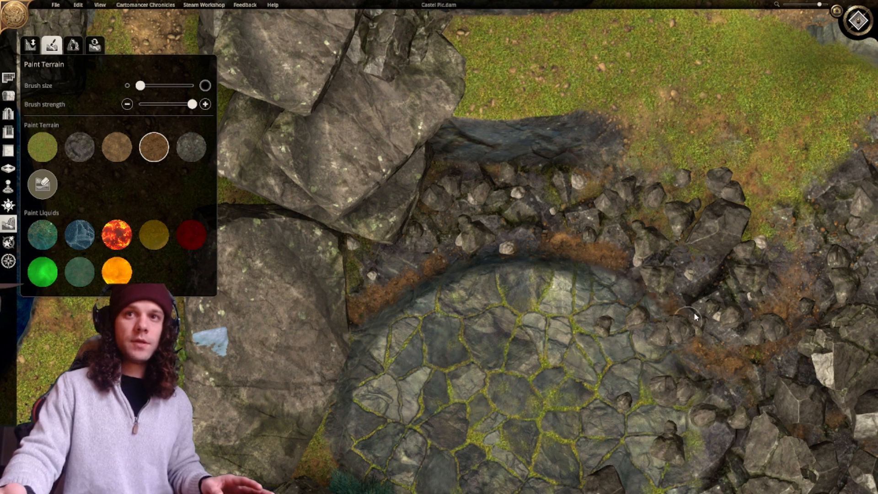
Undo a trial stroke on the brown soil, and blend dark rock into the soil strips along the round floor's rim.
{"action": "scroll", "coordinate": [522, 270], "scroll_direction": "down", "scroll_amount": 6}
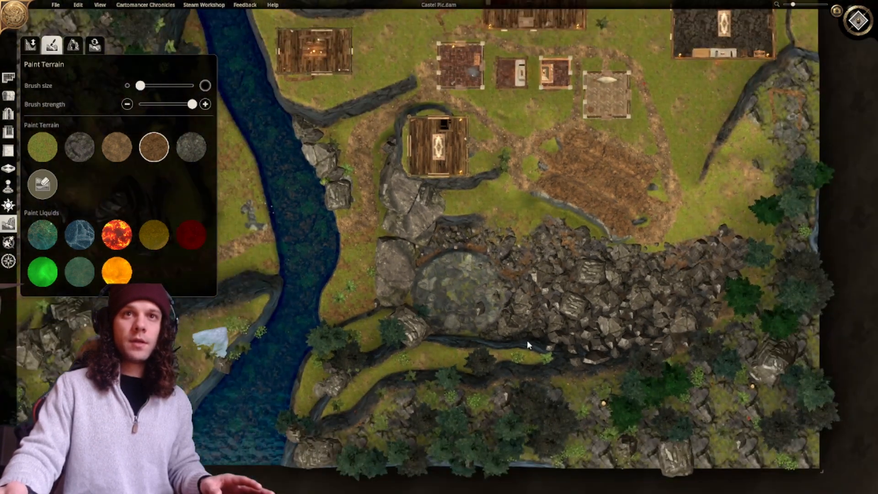
{"action": "scroll", "coordinate": [468, 289], "scroll_direction": "up", "scroll_amount": 8}
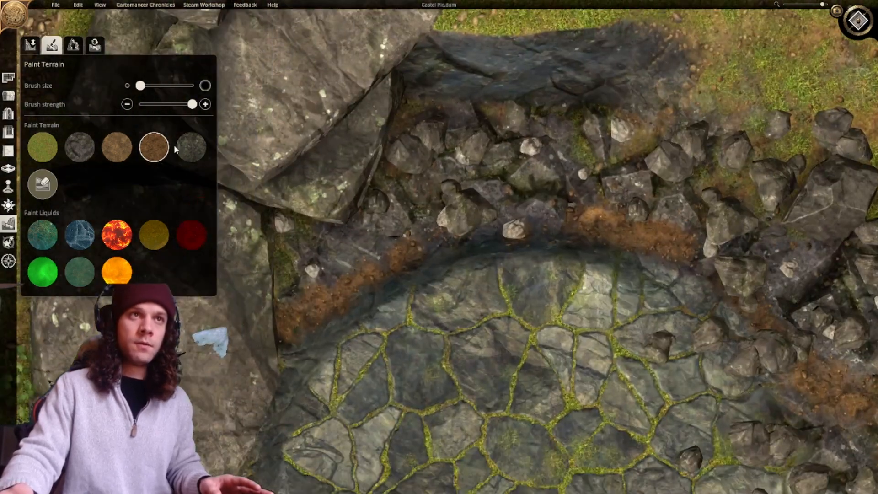
{"action": "left_click_drag", "start_coordinate": [335, 284], "coordinate": [281, 322]}
{"action": "key", "text": "ctrl+z"}
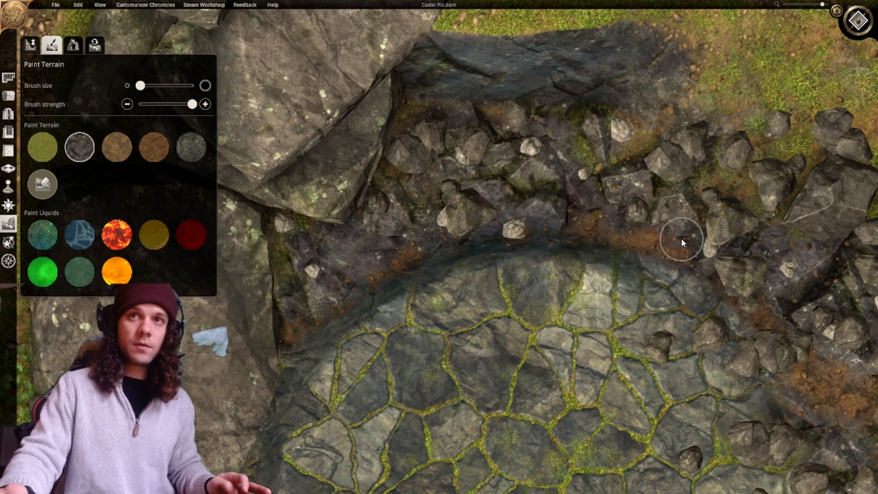
Delete the large rock, small conifer and pine on the ledges beside the round stone floor, and the tall rock on the cliff edge.
{"action": "scroll", "coordinate": [576, 202], "scroll_direction": "down", "scroll_amount": 5}
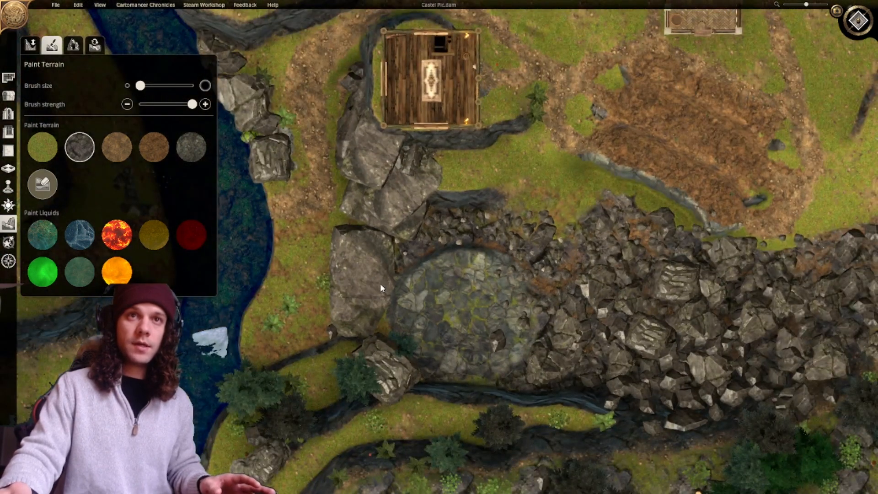
{"action": "scroll", "coordinate": [380, 283], "scroll_direction": "down", "scroll_amount": 1}
{"action": "left_click", "coordinate": [847, 26]}
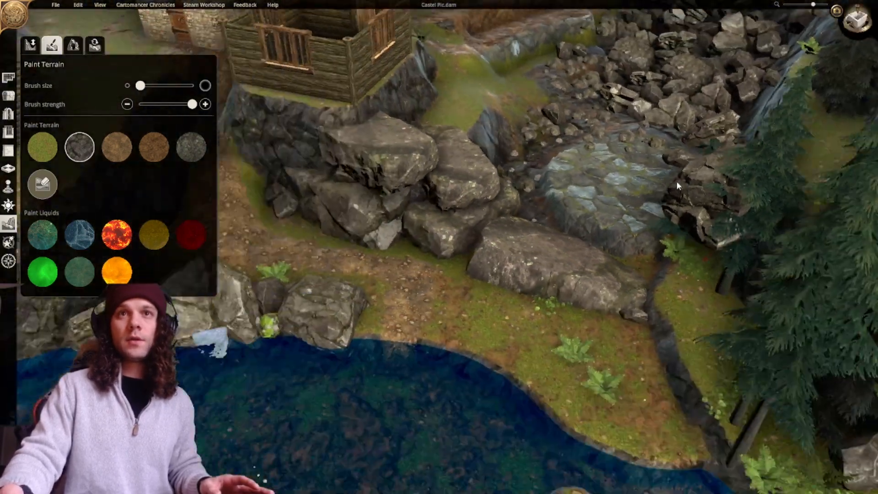
{"action": "middle_click_drag", "start_coordinate": [676, 181], "coordinate": [429, 344]}
{"action": "scroll", "coordinate": [643, 176], "scroll_direction": "down", "scroll_amount": 3}
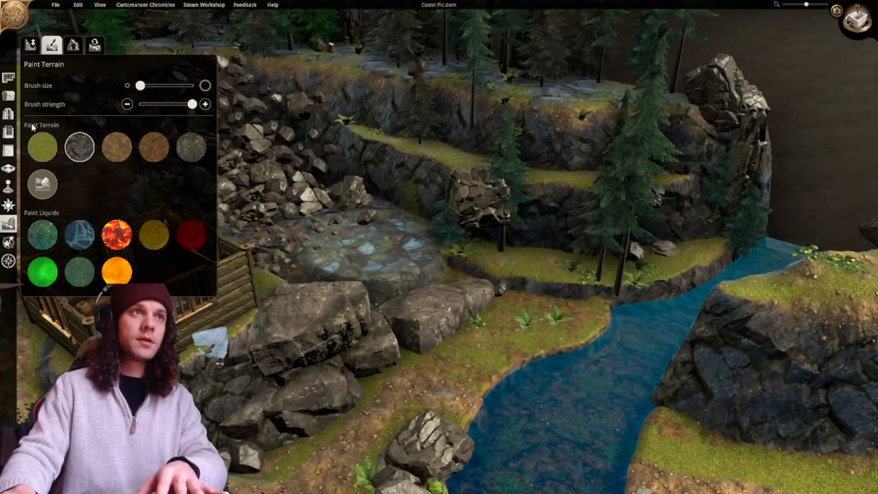
{"action": "left_click", "coordinate": [9, 96]}
{"action": "left_click", "coordinate": [481, 209]}
{"action": "key", "text": "Delete"}
{"action": "right_click_drag", "start_coordinate": [496, 263], "coordinate": [483, 332]}
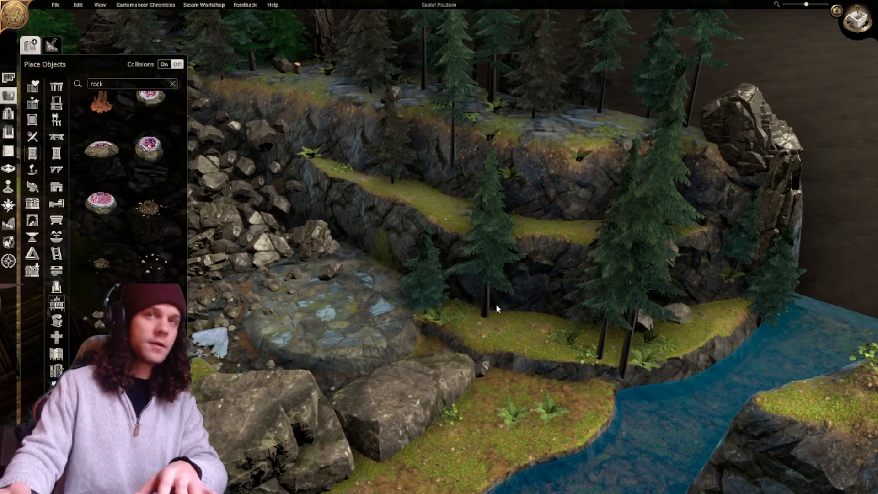
{"action": "left_click", "coordinate": [438, 300]}
{"action": "key", "text": "Delete"}
{"action": "left_click", "coordinate": [487, 274]}
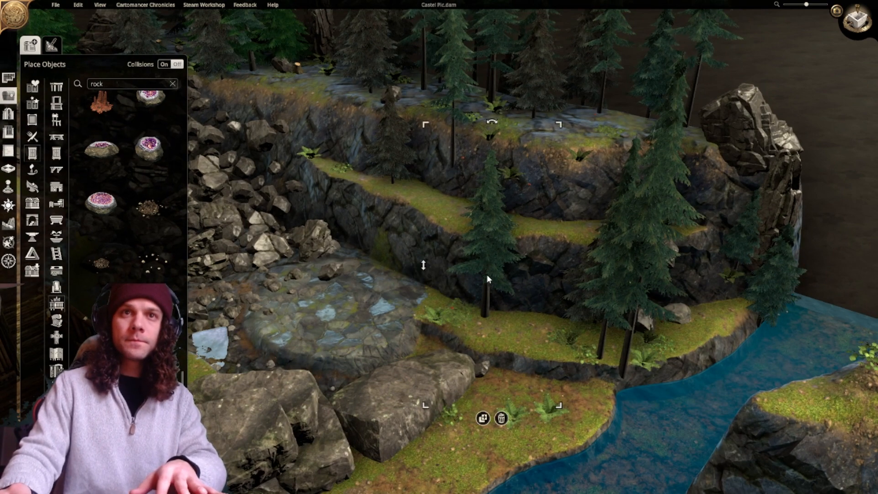
{"action": "key", "text": "Delete"}
{"action": "right_click_drag", "start_coordinate": [615, 242], "coordinate": [638, 219]}
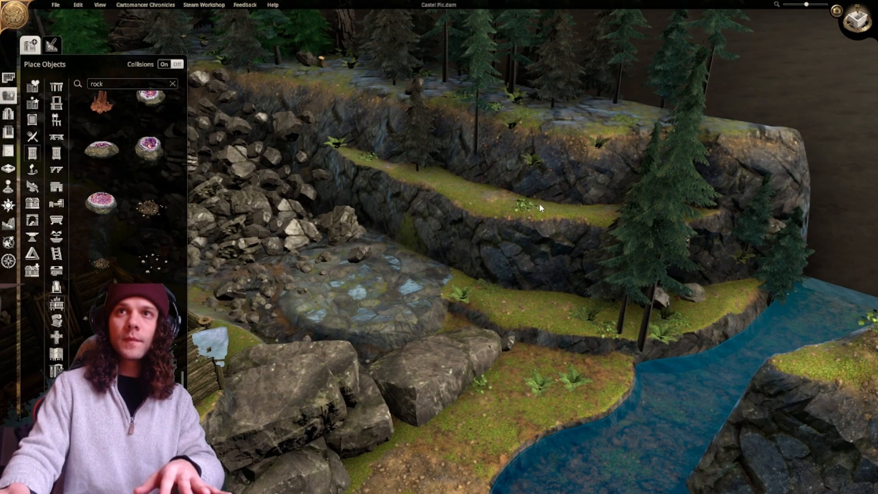
Delete the leafy plants from the top of the round rocky plateau near the river.
{"action": "right_click_drag", "start_coordinate": [540, 204], "coordinate": [679, 197]}
{"action": "middle_click_drag", "start_coordinate": [679, 196], "coordinate": [499, 184]}
{"action": "right_click_drag", "start_coordinate": [498, 185], "coordinate": [636, 139]}
{"action": "scroll", "coordinate": [599, 151], "scroll_direction": "down", "scroll_amount": 2}
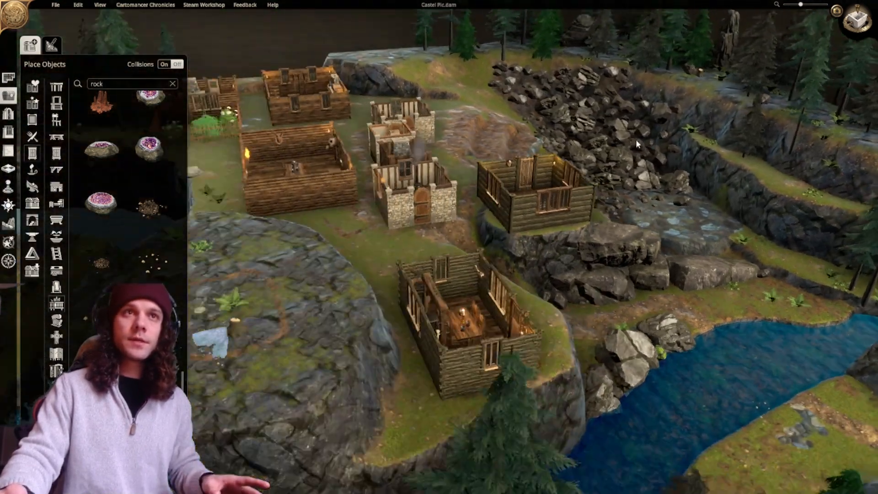
{"action": "middle_click_drag", "start_coordinate": [636, 139], "coordinate": [461, 211]}
{"action": "right_click_drag", "start_coordinate": [461, 211], "coordinate": [530, 192]}
{"action": "scroll", "coordinate": [496, 202], "scroll_direction": "down", "scroll_amount": 1}
{"action": "middle_click_drag", "start_coordinate": [531, 192], "coordinate": [410, 297]}
{"action": "right_click_drag", "start_coordinate": [408, 295], "coordinate": [403, 322]}
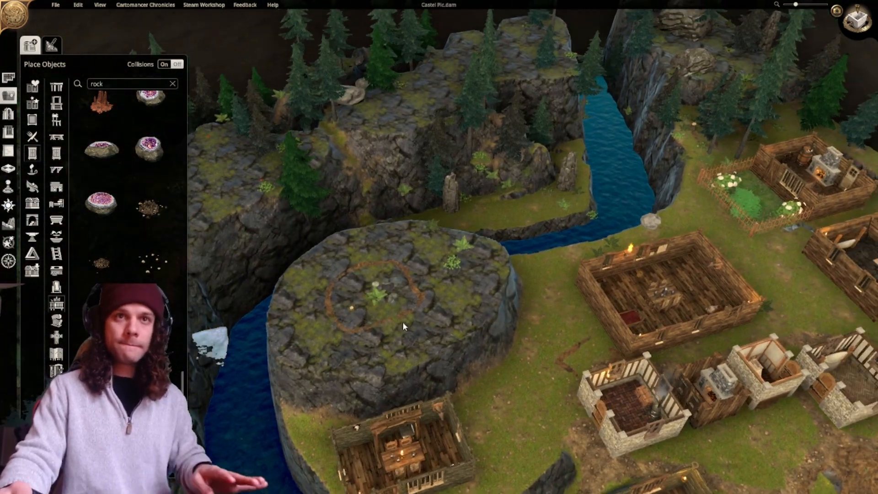
{"action": "middle_click_drag", "start_coordinate": [403, 322], "coordinate": [384, 292]}
{"action": "scroll", "coordinate": [384, 292], "scroll_direction": "up", "scroll_amount": 2}
{"action": "right_click_drag", "start_coordinate": [383, 292], "coordinate": [394, 298]}
{"action": "left_click", "coordinate": [394, 296]}
{"action": "key", "text": "Delete"}
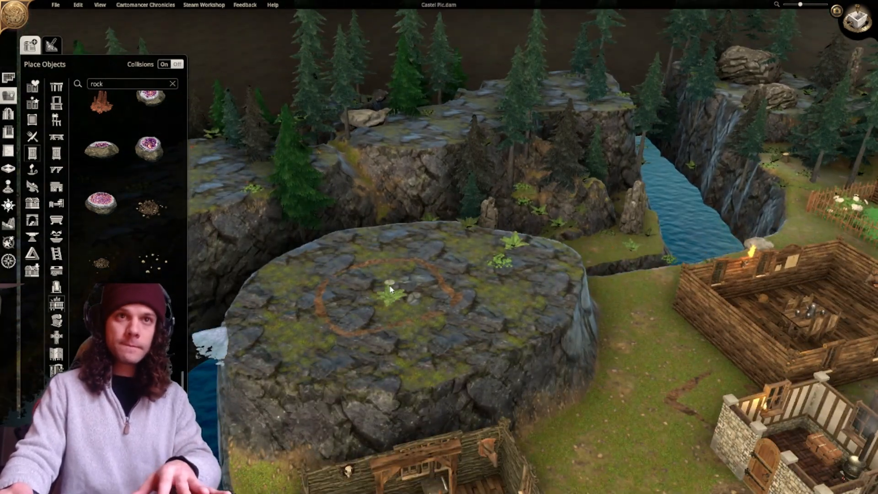
{"action": "key", "text": "Delete"}
{"action": "left_click", "coordinate": [511, 246]}
{"action": "key", "text": "Delete"}
Delete the large green bush and both white flowering bushes from the fenced garden beside the log hut.
{"action": "scroll", "coordinate": [503, 229], "scroll_direction": "down", "scroll_amount": 1}
{"action": "middle_click_drag", "start_coordinate": [503, 228], "coordinate": [500, 201]}
{"action": "scroll", "coordinate": [500, 202], "scroll_direction": "up", "scroll_amount": 2}
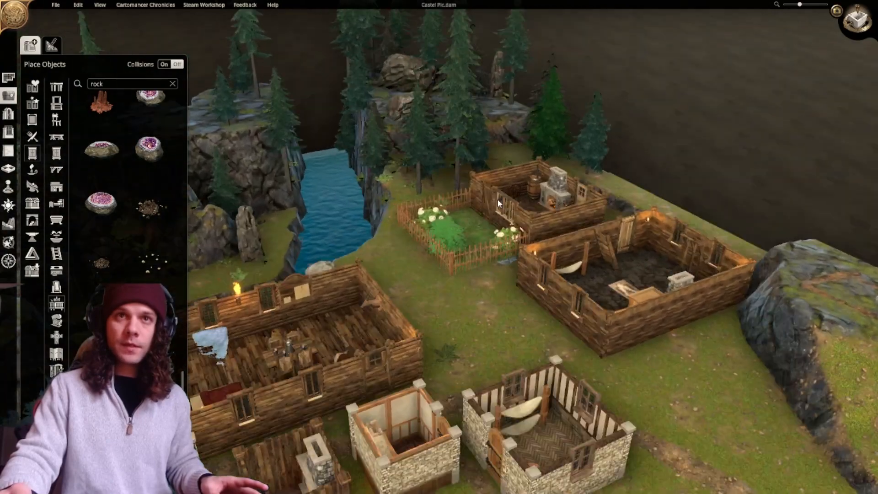
{"action": "right_click_drag", "start_coordinate": [499, 202], "coordinate": [473, 305]}
{"action": "scroll", "coordinate": [473, 305], "scroll_direction": "up", "scroll_amount": 4}
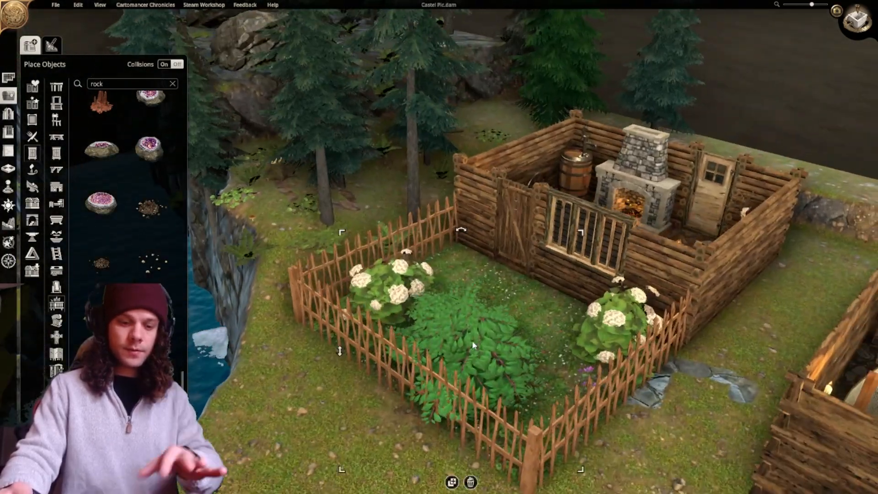
{"action": "key", "text": "Delete"}
{"action": "left_click", "coordinate": [407, 307]}
{"action": "key", "text": "Delete"}
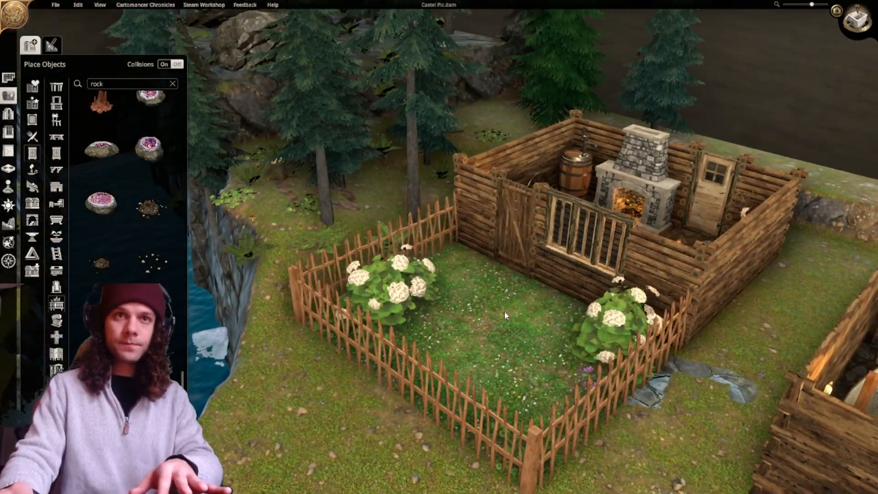
{"action": "left_click", "coordinate": [620, 330]}
{"action": "key", "text": "Delete"}
{"action": "middle_click_drag", "start_coordinate": [619, 330], "coordinate": [535, 325]}
Remove the stone fireplace and the wooden door from the log hut beside the fenced garden.
{"action": "left_click", "coordinate": [610, 210]}
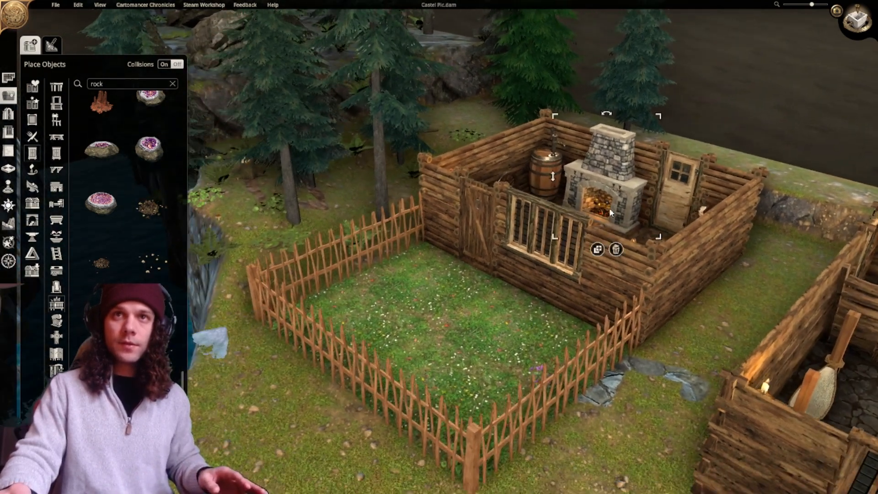
{"action": "left_click_drag", "start_coordinate": [609, 211], "coordinate": [480, 448]}
{"action": "middle_click_drag", "start_coordinate": [480, 448], "coordinate": [548, 158]}
{"action": "left_click_drag", "start_coordinate": [592, 201], "coordinate": [553, 270]}
{"action": "middle_click_drag", "start_coordinate": [654, 138], "coordinate": [618, 320]}
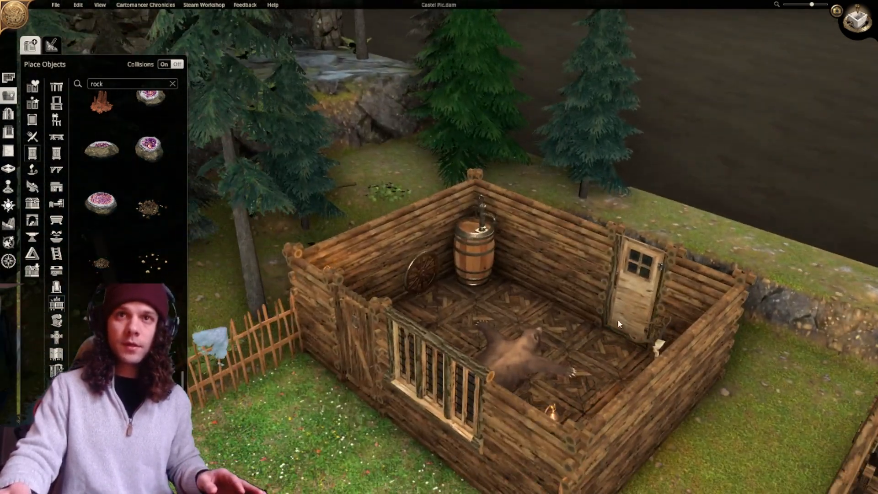
{"action": "left_click", "coordinate": [627, 318]}
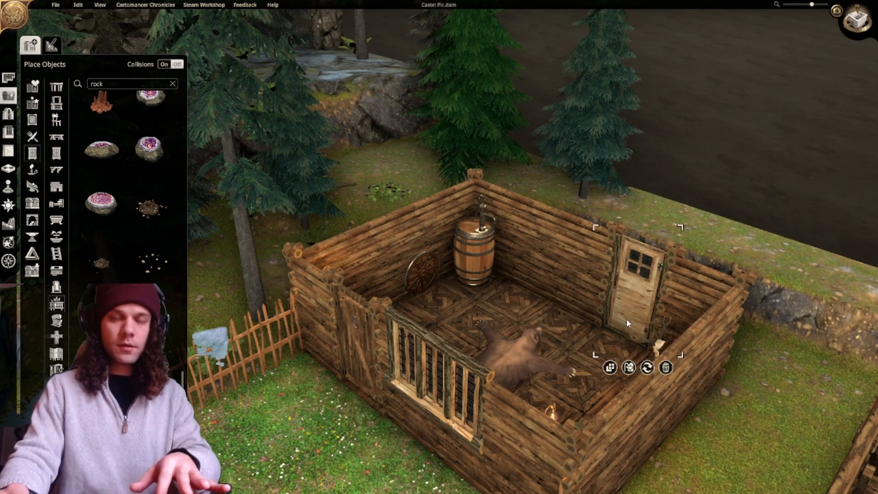
{"action": "key", "text": "Delete"}
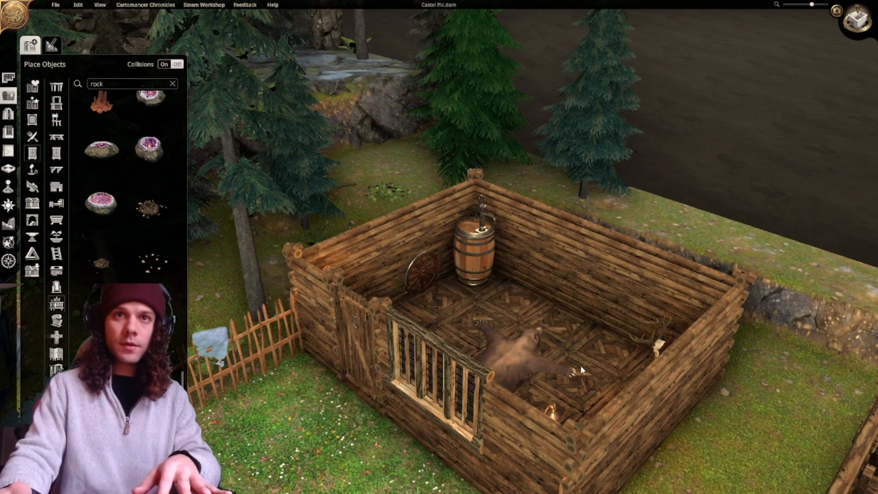
Move the bear rug from the log hut beside the garden into the wooden hut above the boulders.
{"action": "left_click", "coordinate": [525, 364]}
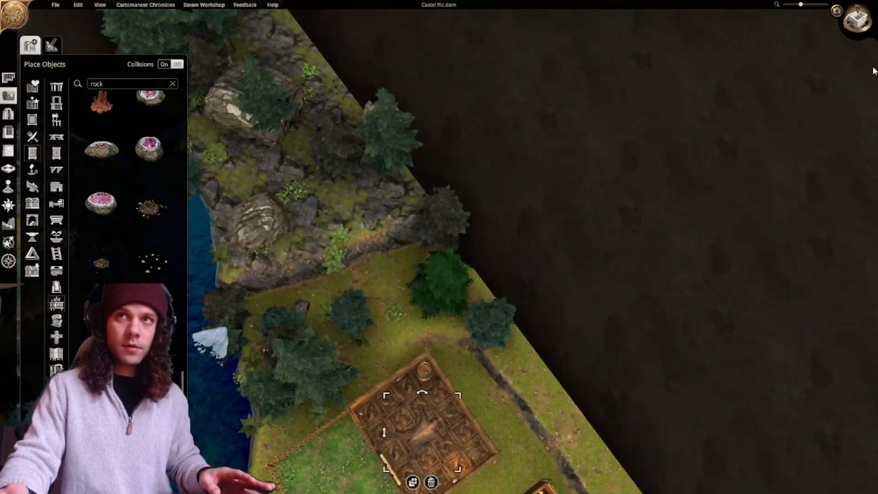
{"action": "left_click", "coordinate": [865, 34]}
{"action": "scroll", "coordinate": [576, 153], "scroll_direction": "down", "scroll_amount": 2}
{"action": "left_click_drag", "start_coordinate": [515, 171], "coordinate": [293, 362]}
{"action": "right_click_drag", "start_coordinate": [294, 362], "coordinate": [546, 262]}
{"action": "left_click_drag", "start_coordinate": [546, 262], "coordinate": [455, 322]}
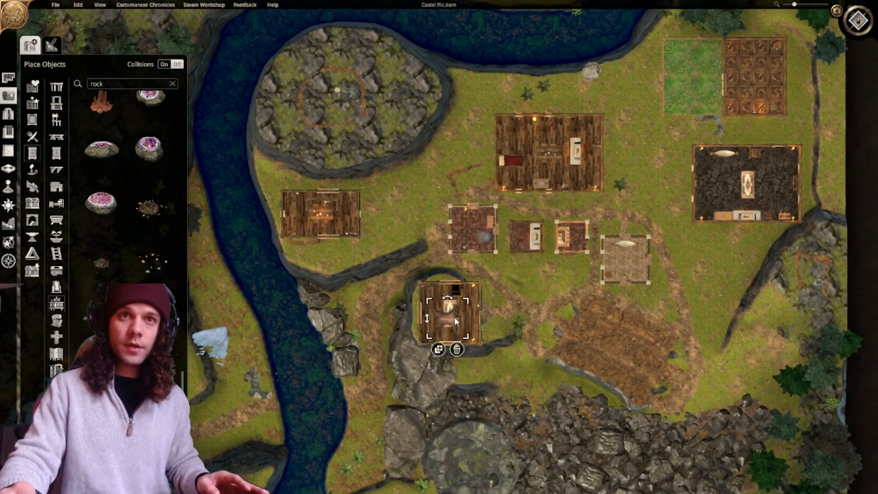
Move the round wheel-shaped object beside the barrel in the log hut and delete the lit lamp near the opposite wall.
{"action": "right_click_drag", "start_coordinate": [640, 255], "coordinate": [448, 351]}
{"action": "scroll", "coordinate": [561, 179], "scroll_direction": "up", "scroll_amount": 5}
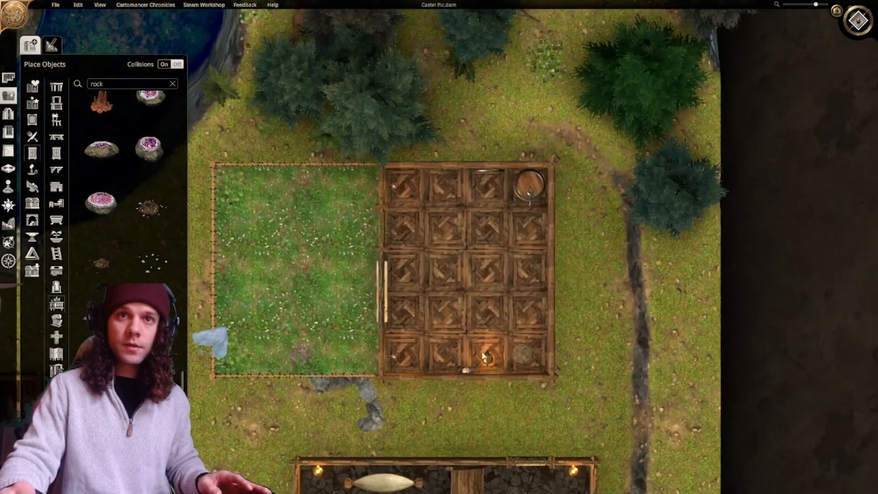
{"action": "left_click", "coordinate": [487, 361]}
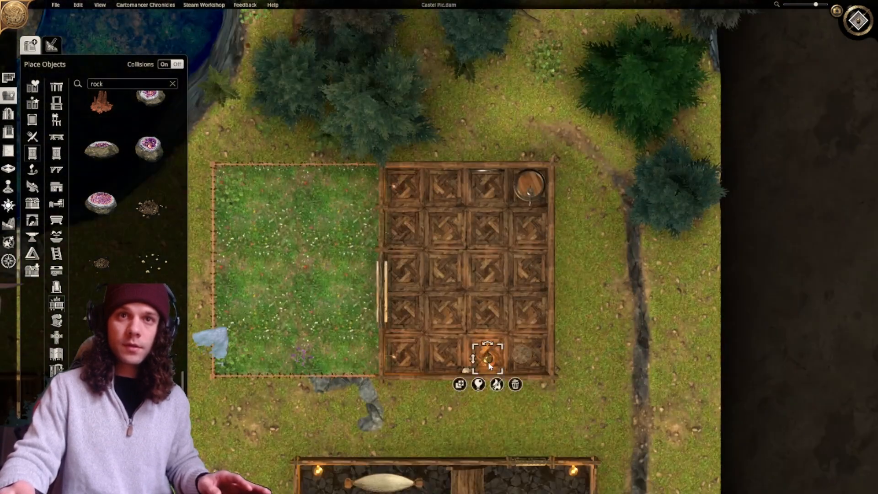
{"action": "left_click", "coordinate": [525, 364]}
{"action": "left_click_drag", "start_coordinate": [525, 364], "coordinate": [495, 188]}
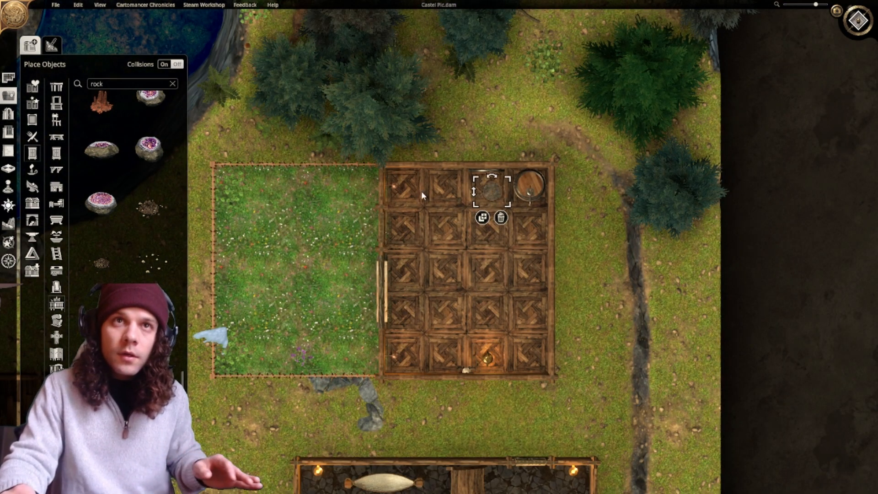
{"action": "left_click", "coordinate": [487, 359]}
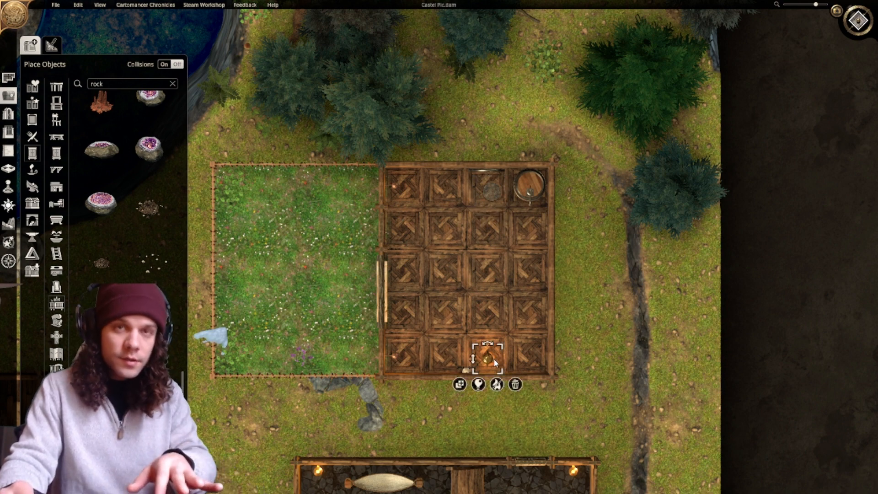
{"action": "key", "text": "Delete"}
Paint the whole floor of the fenced yard beside the log hut with plain brown dirt.
{"action": "right_click_drag", "start_coordinate": [419, 290], "coordinate": [481, 269]}
{"action": "right_click_drag", "start_coordinate": [420, 233], "coordinate": [547, 203]}
{"action": "left_click", "coordinate": [8, 168]}
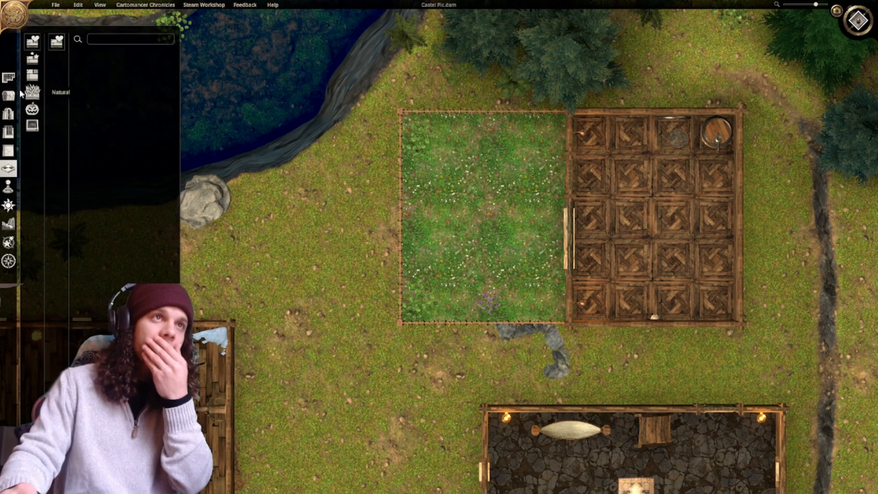
{"action": "left_click", "coordinate": [32, 91]}
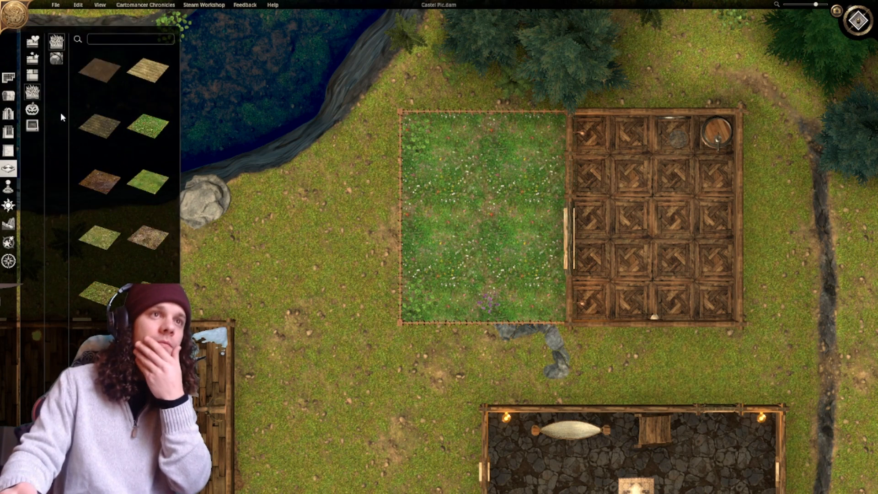
{"action": "left_click", "coordinate": [97, 68]}
{"action": "left_click_drag", "start_coordinate": [412, 128], "coordinate": [538, 296]}
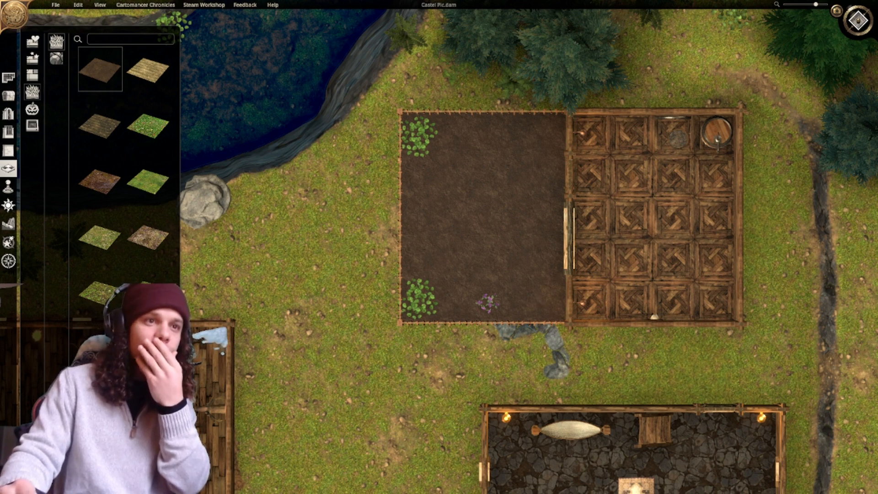
Lay straw ground strips along two opposite sides of the fenced yard, keeping bare dirt down the middle.
{"action": "left_click", "coordinate": [148, 349]}
{"action": "left_click_drag", "start_coordinate": [413, 292], "coordinate": [539, 303]}
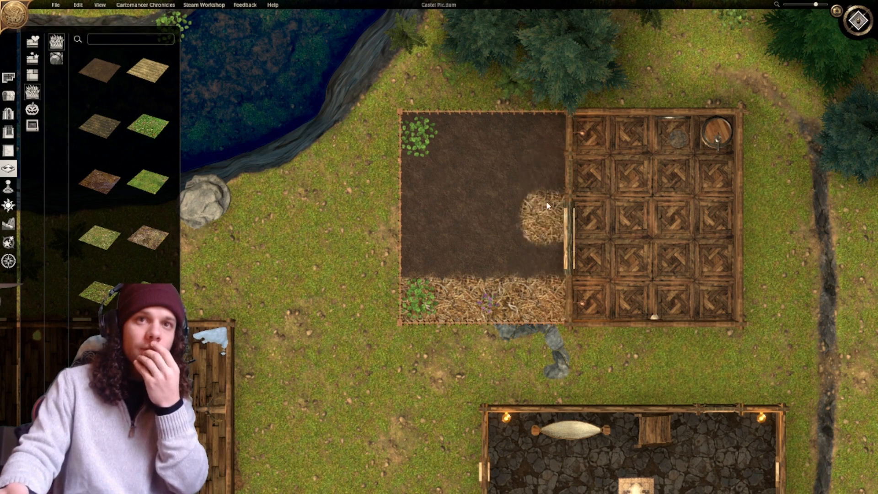
{"action": "left_click_drag", "start_coordinate": [434, 136], "coordinate": [548, 137]}
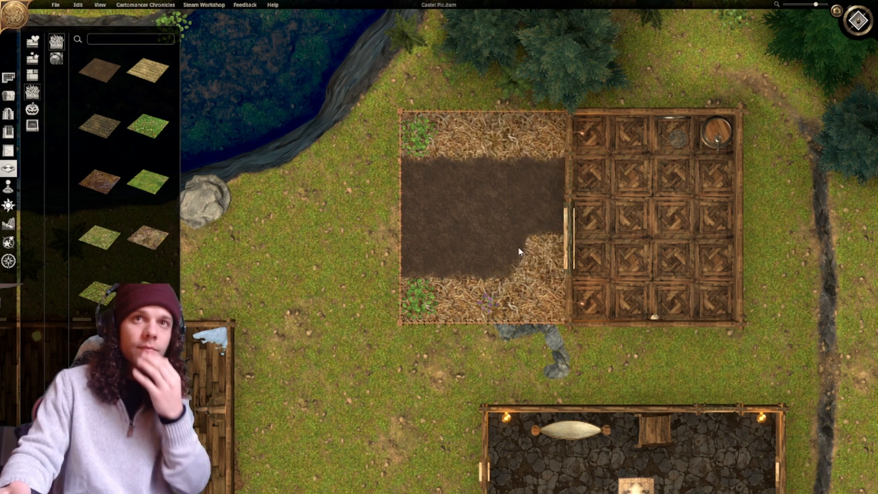
{"action": "scroll", "coordinate": [428, 255], "scroll_direction": "up", "scroll_amount": 1}
{"action": "scroll", "coordinate": [437, 257], "scroll_direction": "up", "scroll_amount": 1}
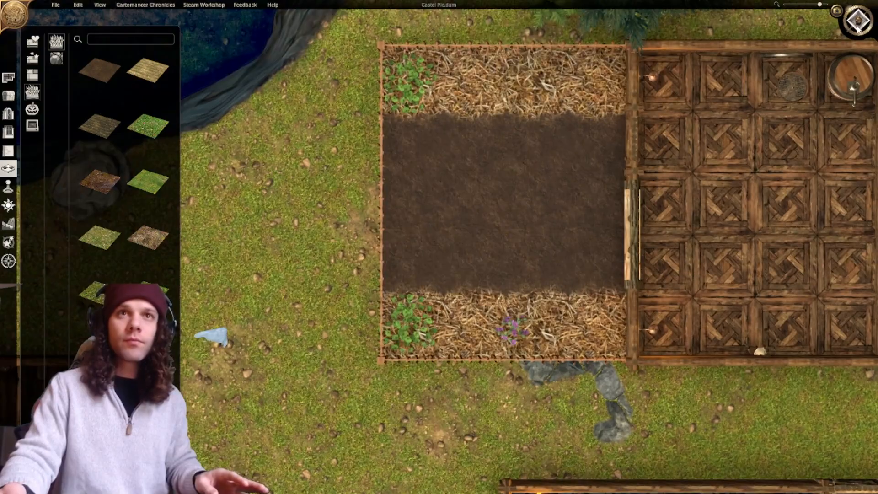
Place a wooden gate with pointed planks in the middle of the yard's front fence, facing the hut door.
{"action": "scroll", "coordinate": [437, 257], "scroll_direction": "up", "scroll_amount": 3}
{"action": "scroll", "coordinate": [572, 134], "scroll_direction": "down", "scroll_amount": 6}
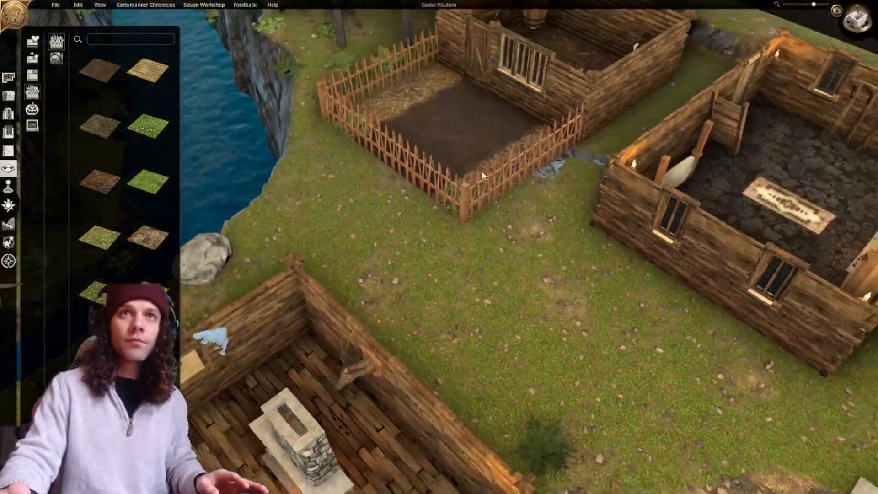
{"action": "scroll", "coordinate": [569, 289], "scroll_direction": "up", "scroll_amount": 2}
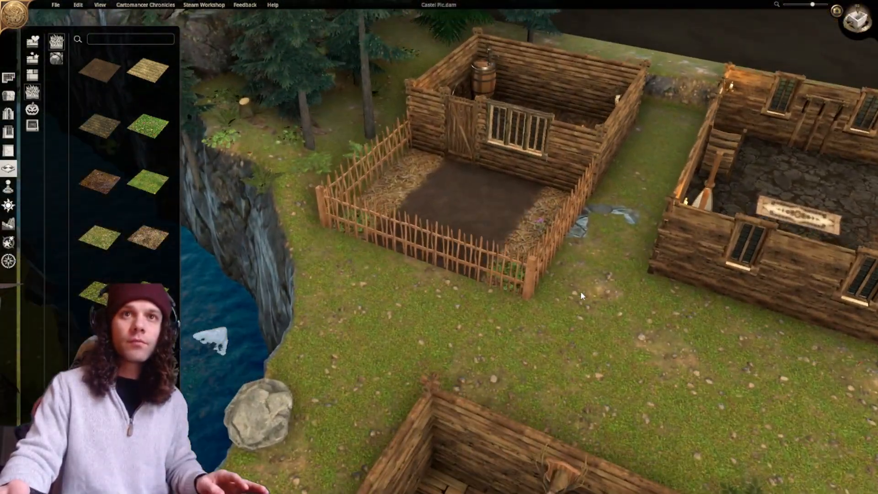
{"action": "right_click_drag", "start_coordinate": [469, 292], "coordinate": [429, 280]}
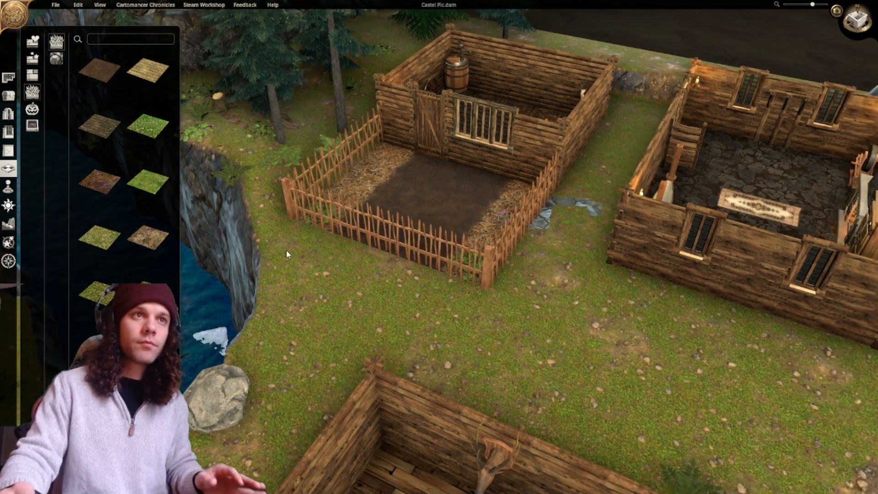
{"action": "left_click", "coordinate": [12, 99]}
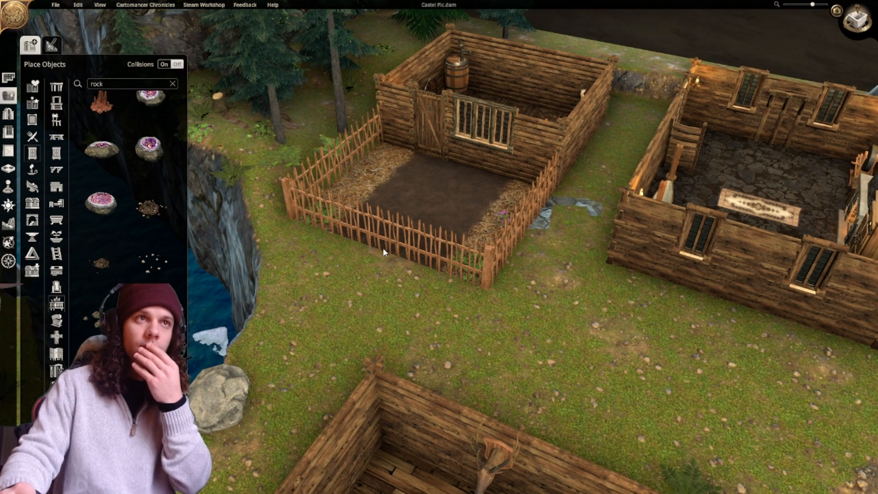
{"action": "scroll", "coordinate": [363, 245], "scroll_direction": "up", "scroll_amount": 2}
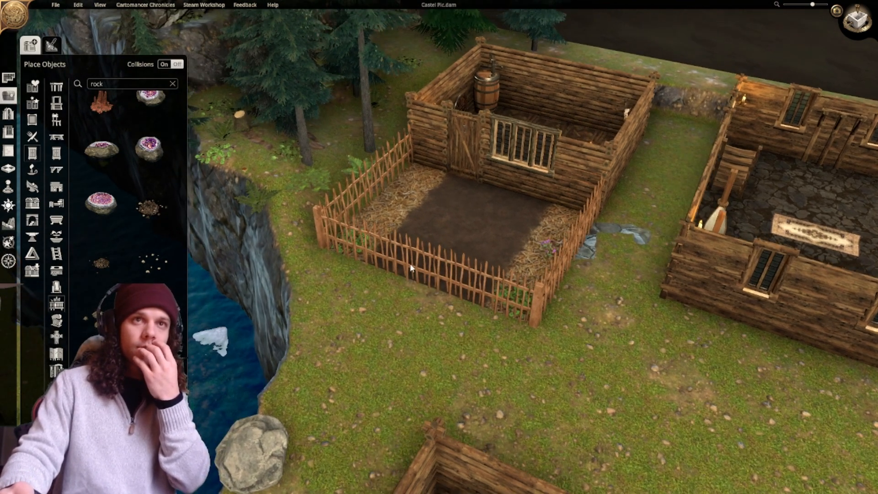
{"action": "left_click", "coordinate": [9, 113]}
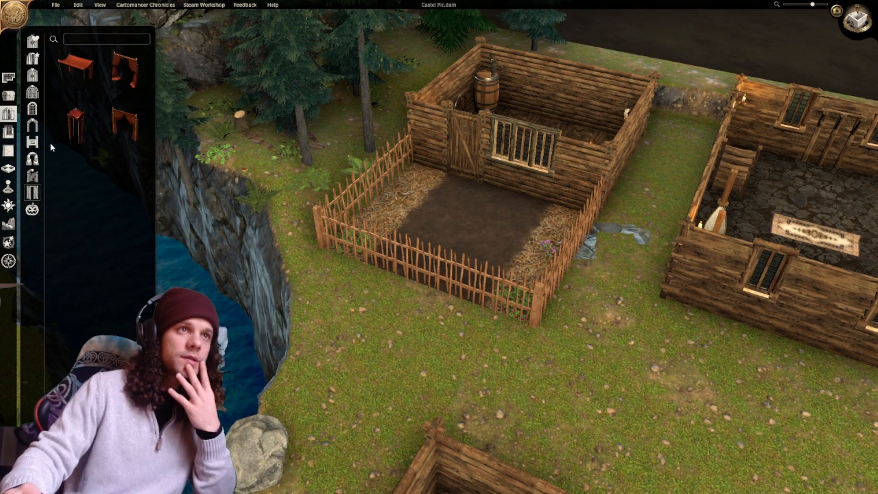
{"action": "left_click", "coordinate": [32, 142]}
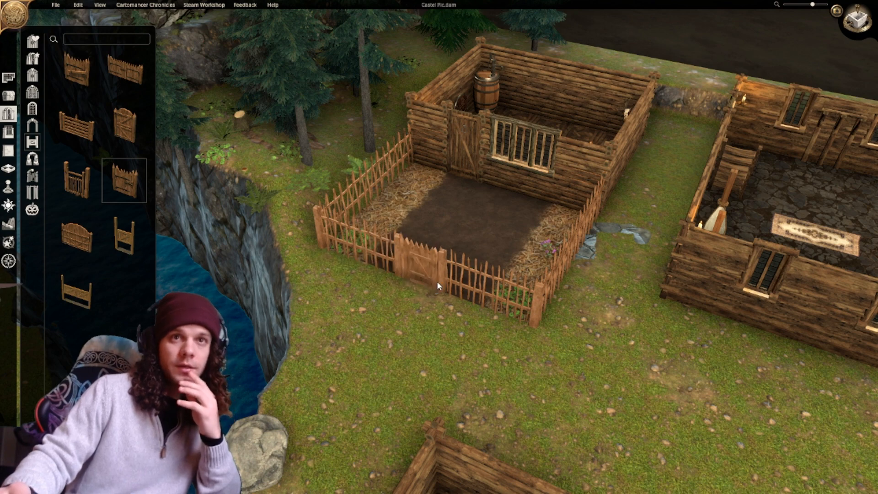
{"action": "left_click", "coordinate": [437, 282]}
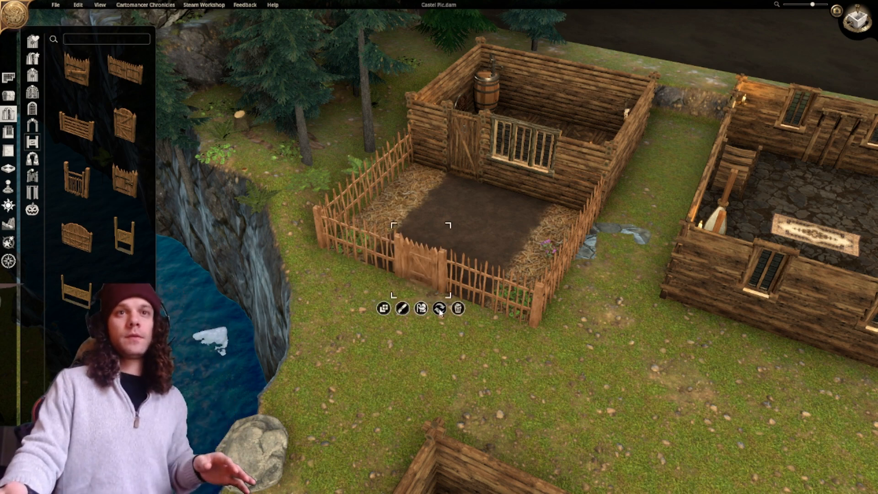
Change the fence sections on both sides of the gate and along the tree-side edge to the upright wooden stake fence.
{"action": "right_click_drag", "start_coordinate": [548, 375], "coordinate": [568, 312]}
{"action": "middle_click_drag", "start_coordinate": [568, 311], "coordinate": [602, 279]}
{"action": "right_click_drag", "start_coordinate": [603, 281], "coordinate": [507, 341]}
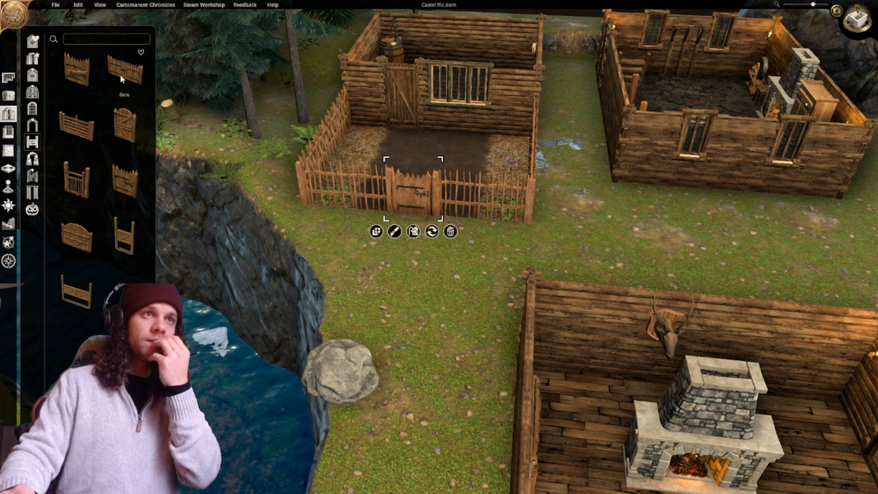
{"action": "left_click", "coordinate": [13, 152]}
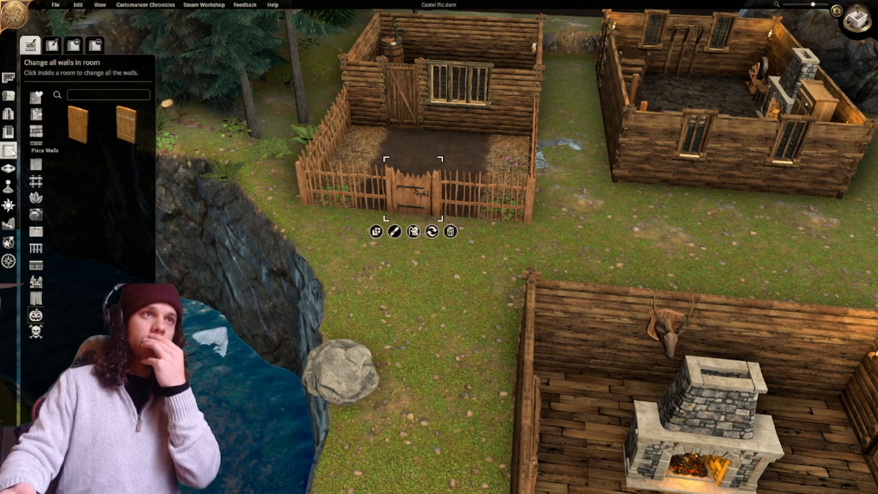
{"action": "left_click", "coordinate": [35, 248]}
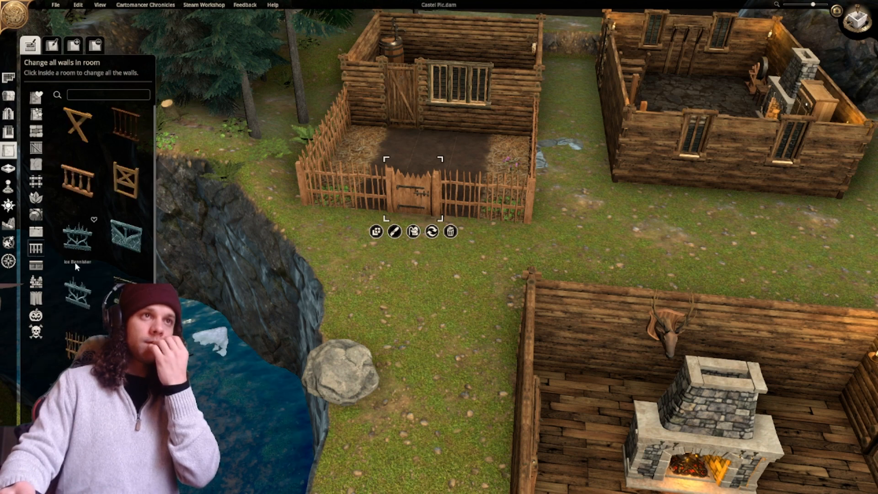
{"action": "left_click", "coordinate": [73, 45]}
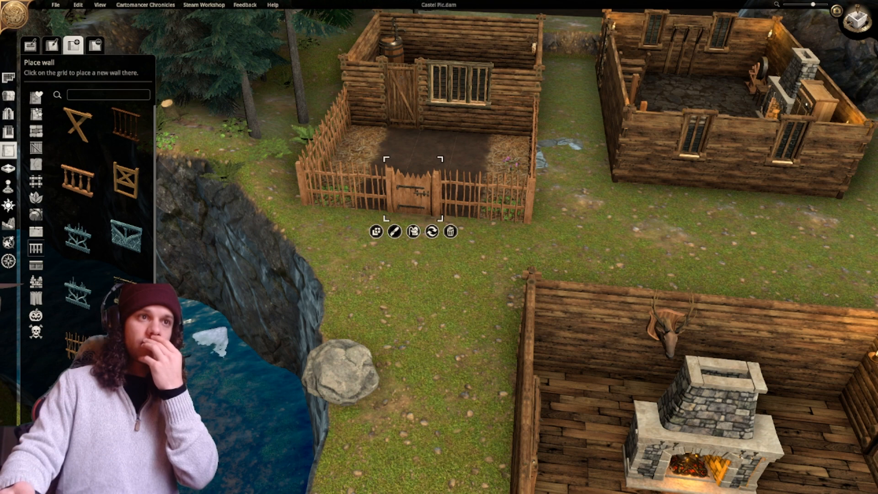
{"action": "scroll", "coordinate": [101, 192], "scroll_direction": "down", "scroll_amount": 1}
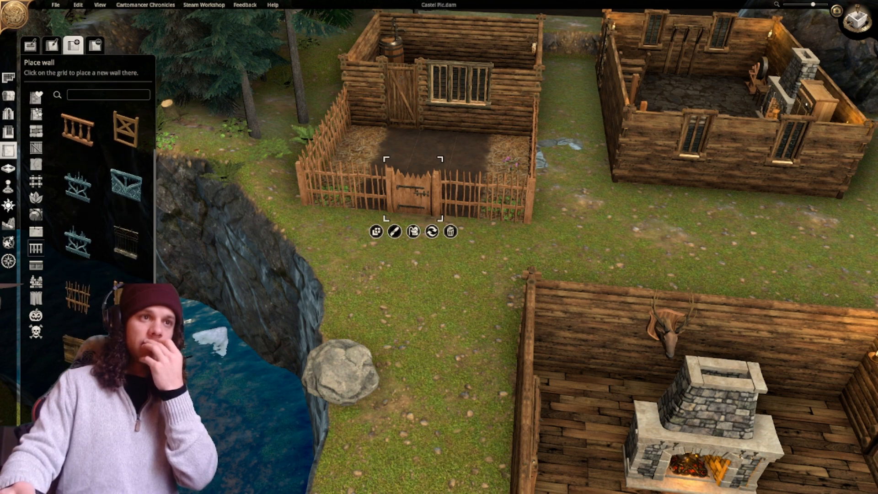
{"action": "scroll", "coordinate": [350, 276], "scroll_direction": "up", "scroll_amount": 3}
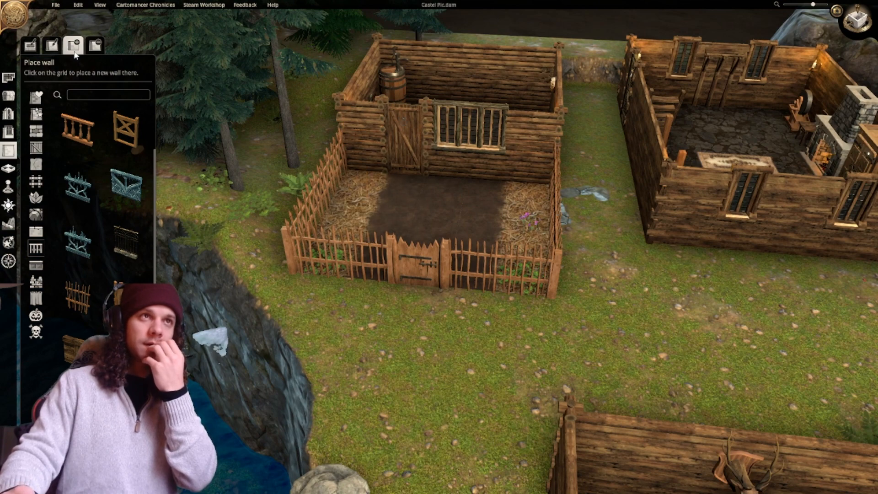
{"action": "left_click", "coordinate": [52, 46]}
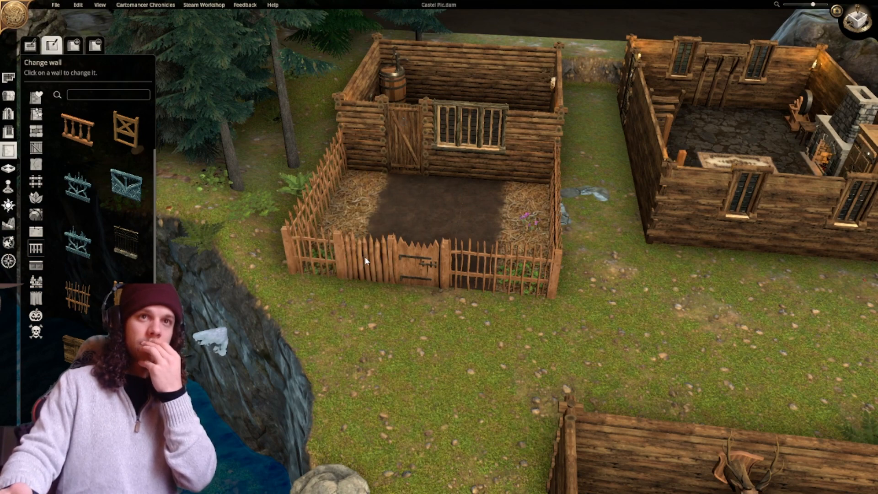
{"action": "left_click", "coordinate": [358, 256]}
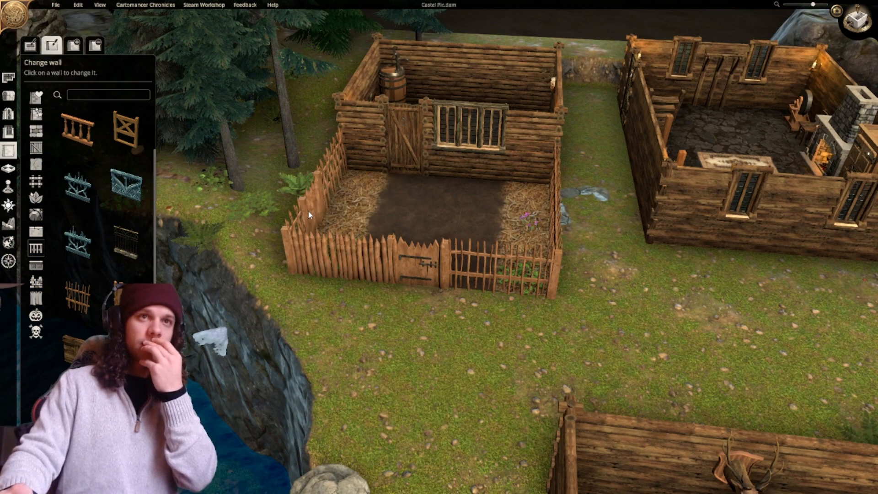
{"action": "left_click", "coordinate": [330, 189]}
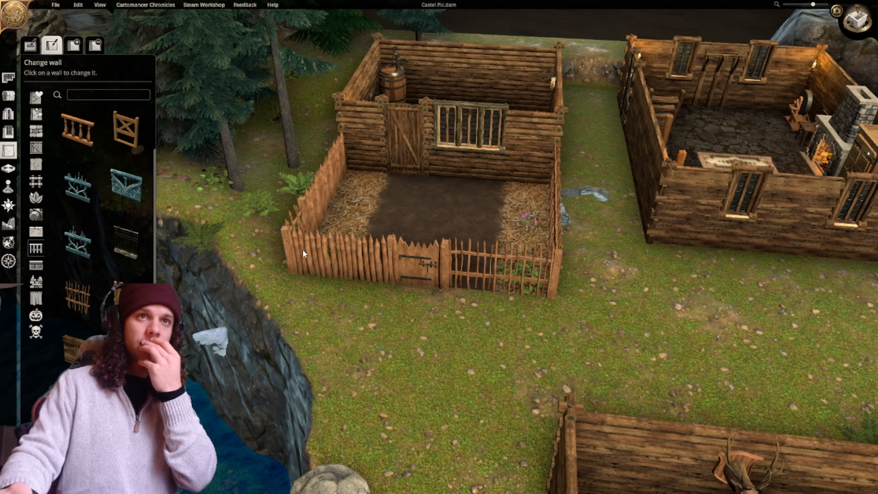
{"action": "left_click_drag", "start_coordinate": [471, 289], "coordinate": [575, 295]}
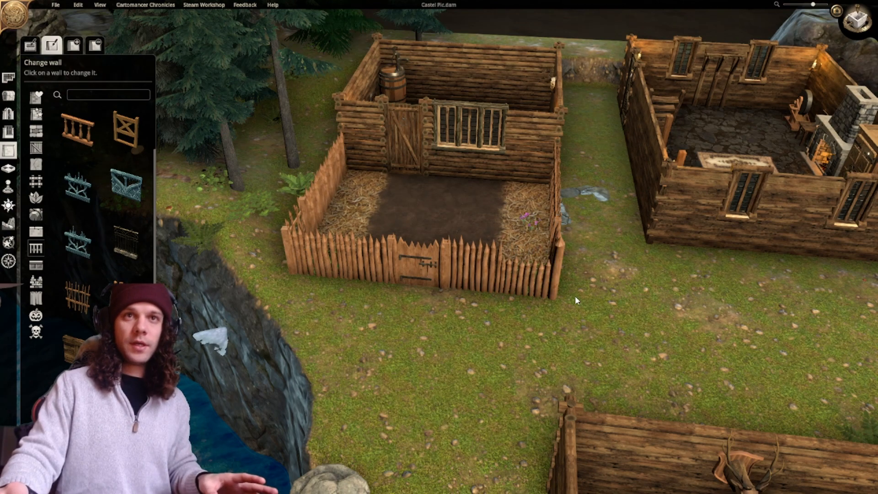
Change the yard fence facing the neighbouring stone-floored house and the leftover corner section to the wooden stake fence.
{"action": "middle_click_drag", "start_coordinate": [575, 295], "coordinate": [296, 234]}
{"action": "left_click", "coordinate": [412, 352]}
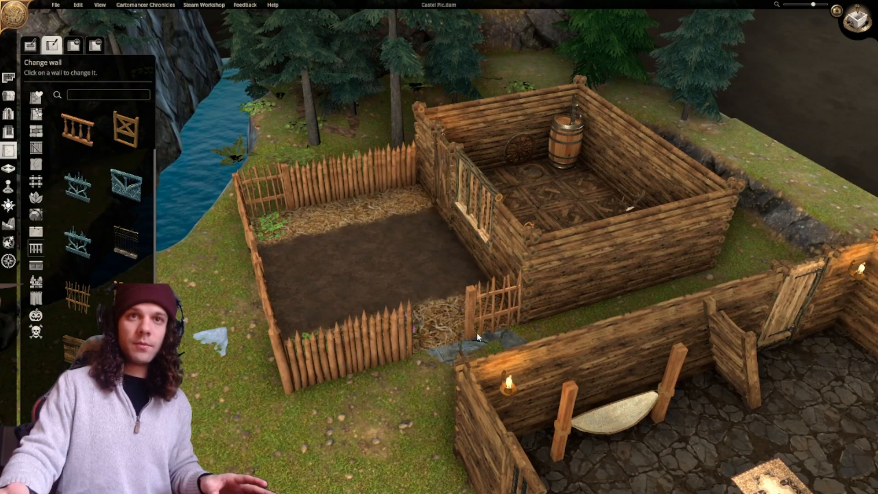
{"action": "scroll", "coordinate": [309, 253], "scroll_direction": "up", "scroll_amount": 3}
{"action": "left_click", "coordinate": [286, 262]}
{"action": "scroll", "coordinate": [287, 262], "scroll_direction": "down", "scroll_amount": 3}
{"action": "right_click_drag", "start_coordinate": [286, 262], "coordinate": [380, 315]}
{"action": "middle_click_drag", "start_coordinate": [479, 301], "coordinate": [479, 365]}
{"action": "scroll", "coordinate": [476, 357], "scroll_direction": "down", "scroll_amount": 2}
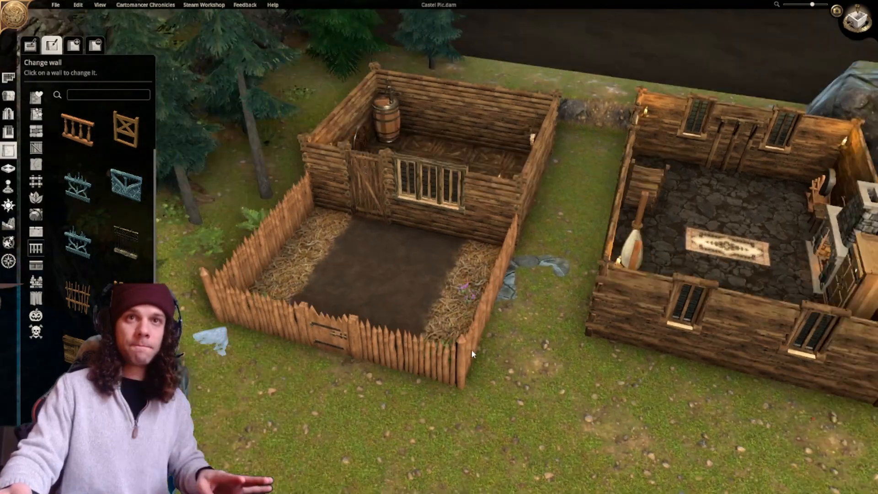
Delete the purple flowers and the remaining leafy plants from the straw strips in the fenced yard.
{"action": "right_click_drag", "start_coordinate": [471, 350], "coordinate": [486, 308]}
{"action": "left_click", "coordinate": [9, 96]}
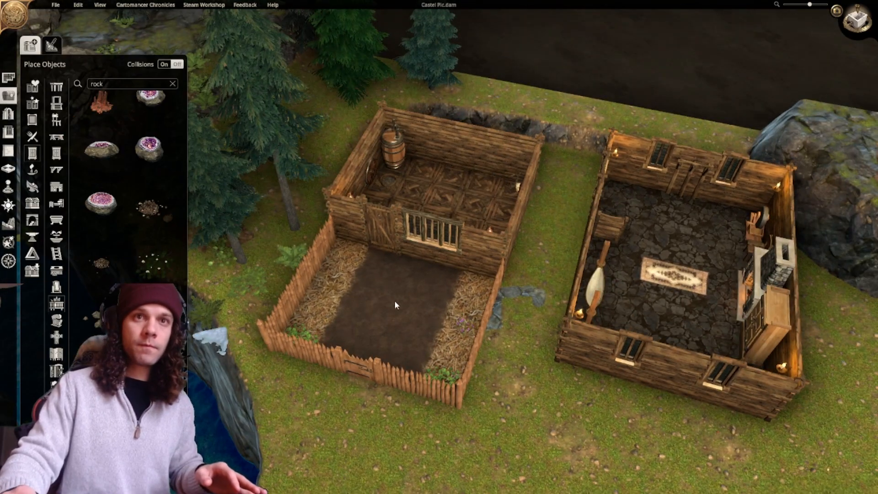
{"action": "left_click", "coordinate": [463, 324]}
{"action": "left_click", "coordinate": [453, 376]}
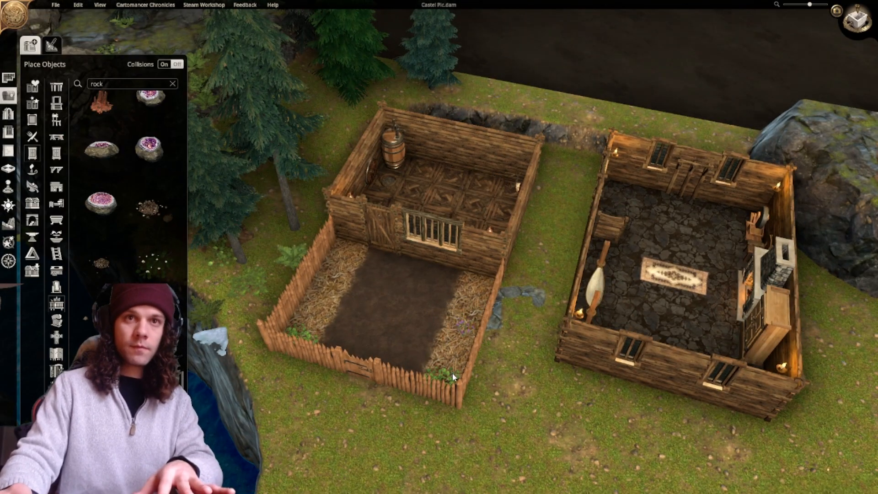
{"action": "left_click", "coordinate": [443, 375]}
{"action": "key", "text": "Delete"}
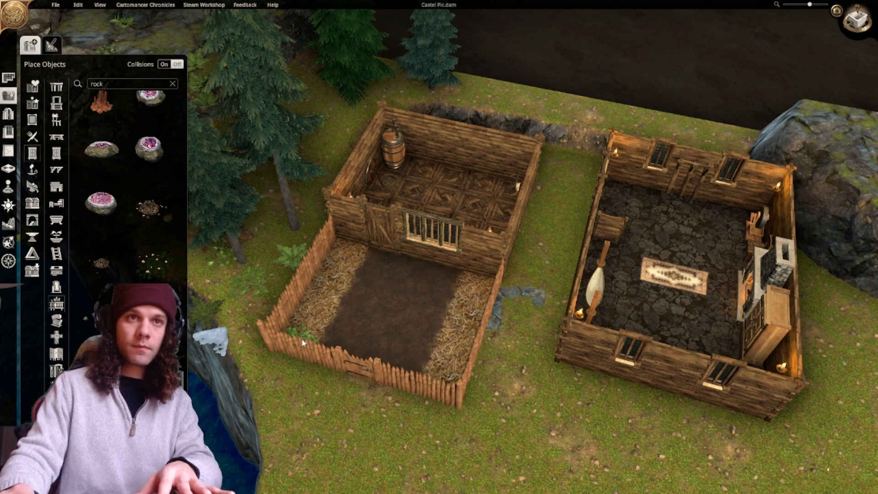
{"action": "left_click", "coordinate": [860, 25]}
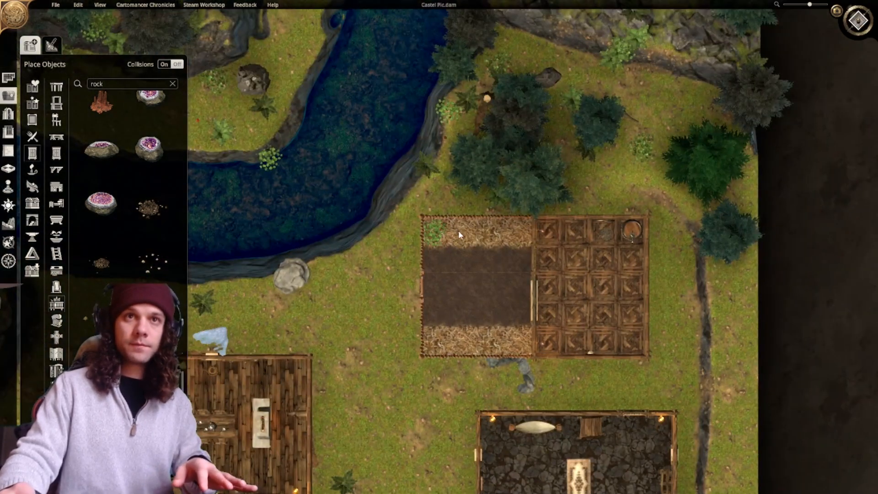
{"action": "middle_click_drag", "start_coordinate": [448, 354], "coordinate": [473, 205]}
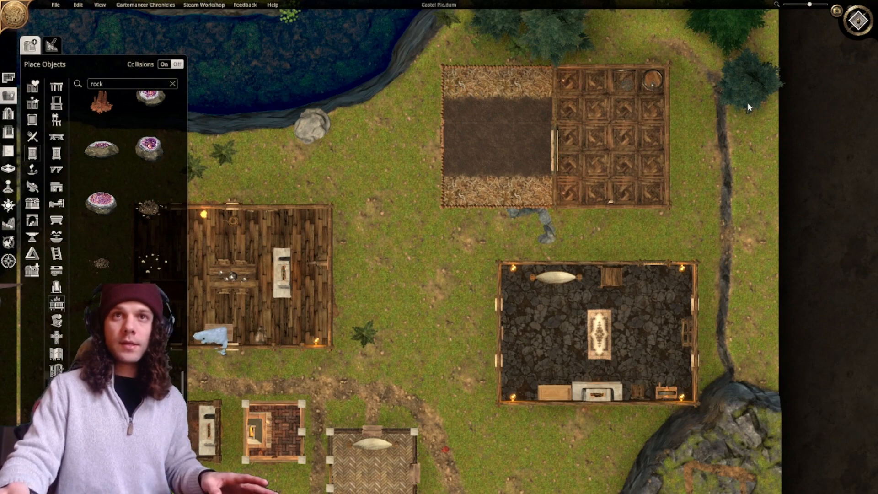
Paint grass terrain with the largest brush over the grey rocky patch between the log hut's yard and the stone-floored house.
{"action": "middle_click_drag", "start_coordinate": [749, 107], "coordinate": [613, 32]}
{"action": "left_click", "coordinate": [51, 45]}
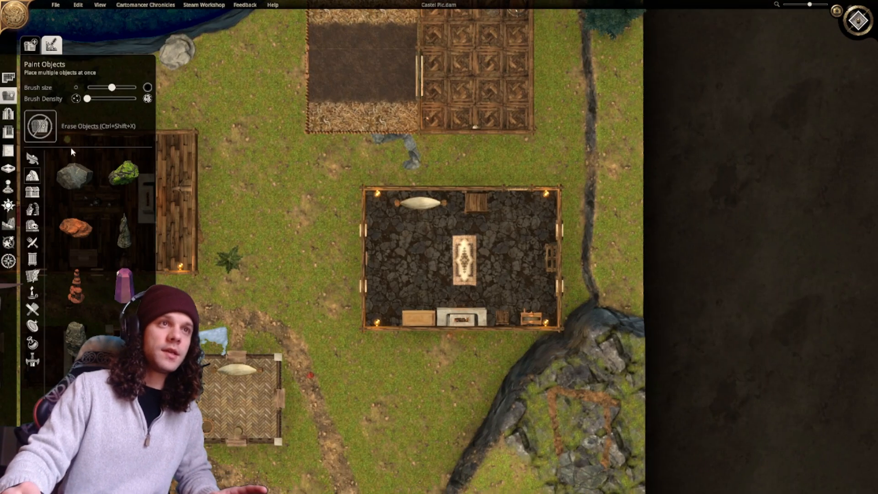
{"action": "left_click", "coordinate": [8, 223]}
{"action": "left_click", "coordinate": [53, 47]}
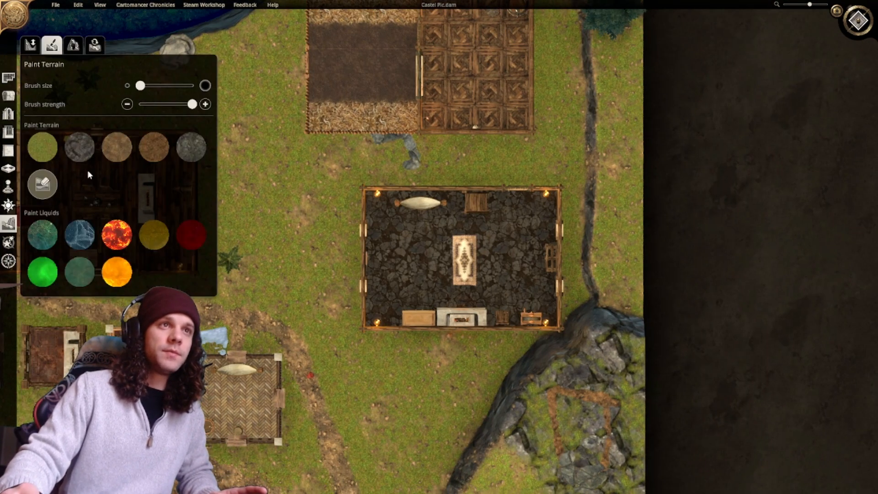
{"action": "left_click_drag", "start_coordinate": [140, 86], "coordinate": [192, 85]}
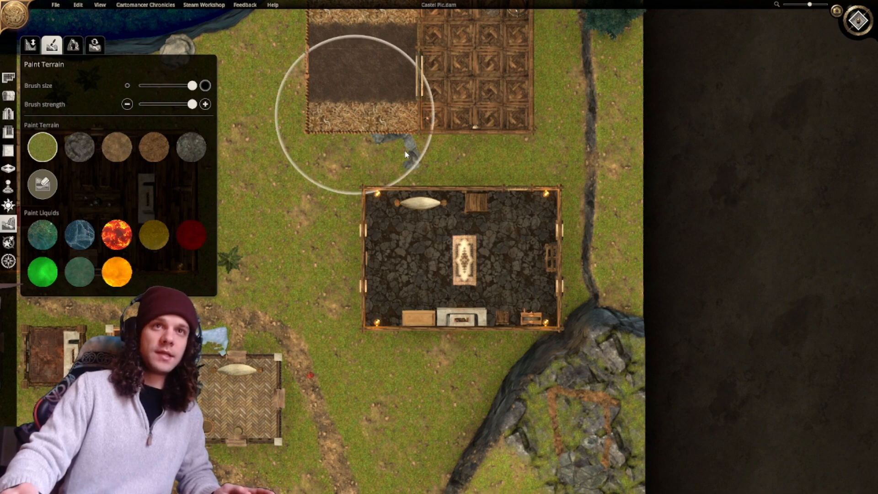
{"action": "mouse_move", "coordinate": [408, 152]}
{"action": "left_mouse_down"}
{"action": "mouse_move", "coordinate": [402, 198]}
{"action": "mouse_move", "coordinate": [420, 190]}
{"action": "mouse_move", "coordinate": [375, 173]}
{"action": "left_mouse_up"}
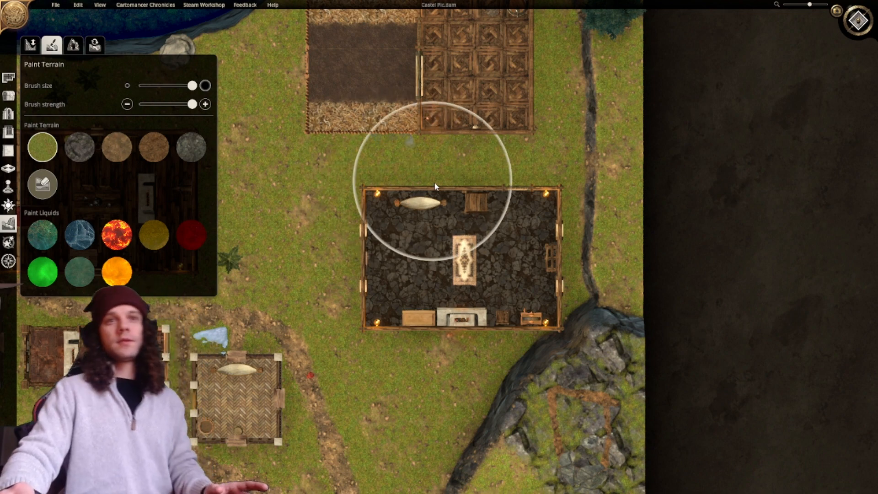
Inspect the fenced yard and log hut in the 3D view, then return to the top-down view.
{"action": "middle_click_drag", "start_coordinate": [402, 211], "coordinate": [576, 203]}
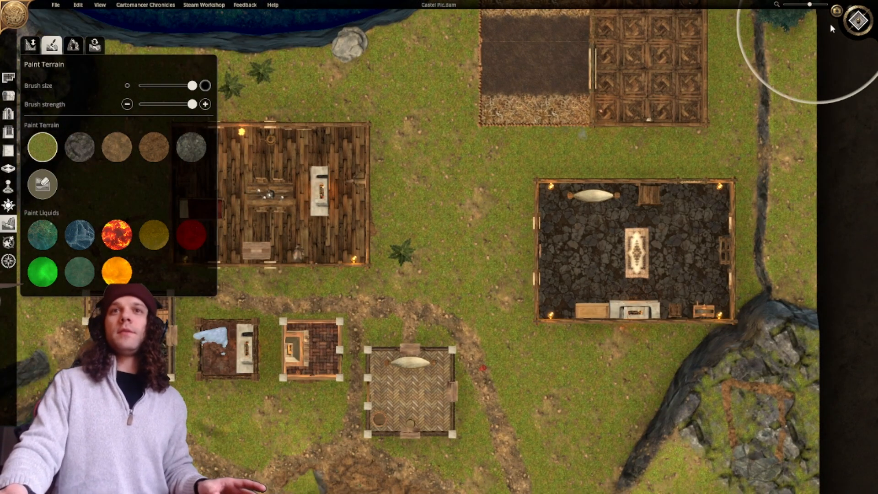
{"action": "left_click", "coordinate": [858, 20]}
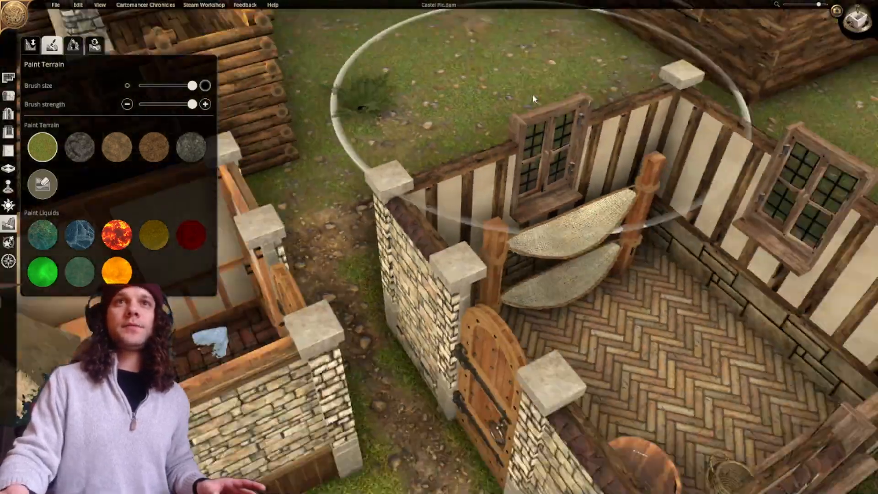
{"action": "middle_click_drag", "start_coordinate": [533, 95], "coordinate": [564, 355]}
{"action": "scroll", "coordinate": [564, 355], "scroll_direction": "down", "scroll_amount": 2}
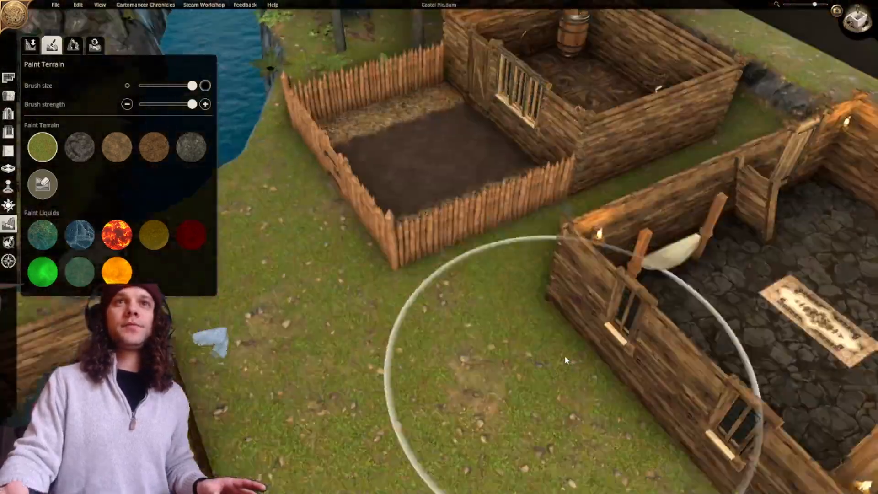
{"action": "scroll", "coordinate": [428, 314], "scroll_direction": "up", "scroll_amount": 3}
{"action": "scroll", "coordinate": [458, 257], "scroll_direction": "down", "scroll_amount": 2}
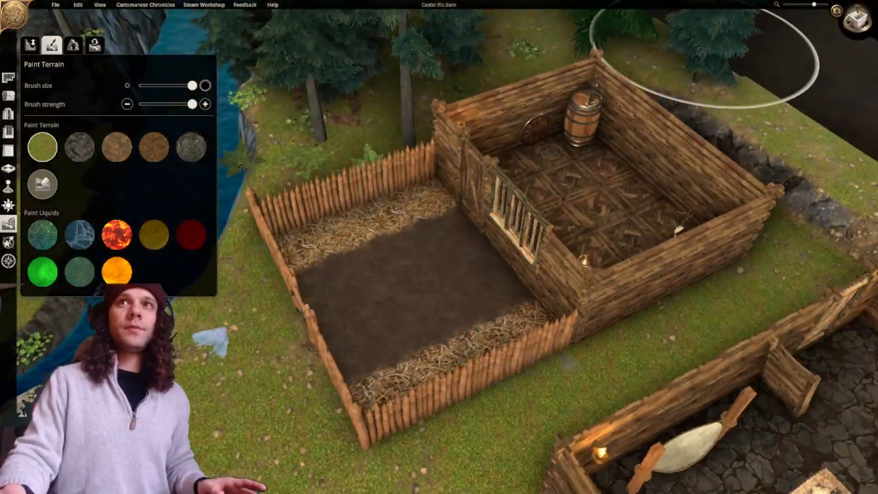
{"action": "left_click", "coordinate": [857, 20]}
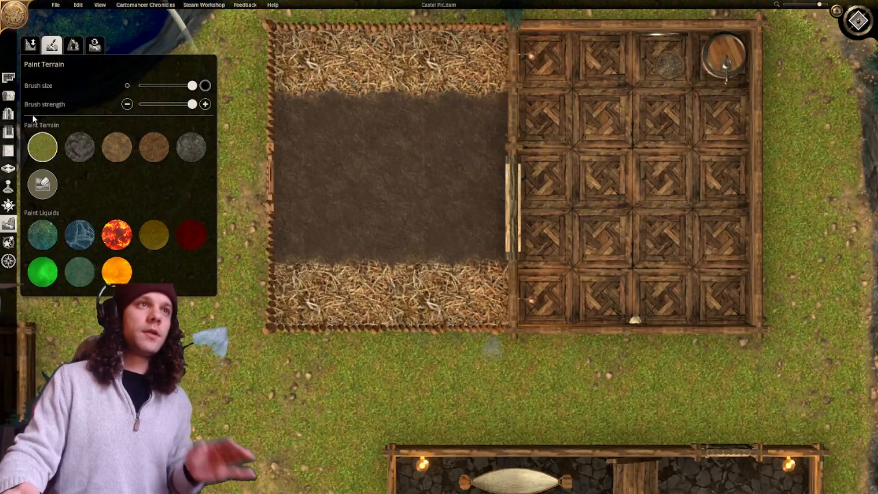
Search the objects for "wagon" and place the canvas-covered wagon in the fenced yard.
{"action": "left_click", "coordinate": [8, 95]}
{"action": "type", "text": "wagon"}
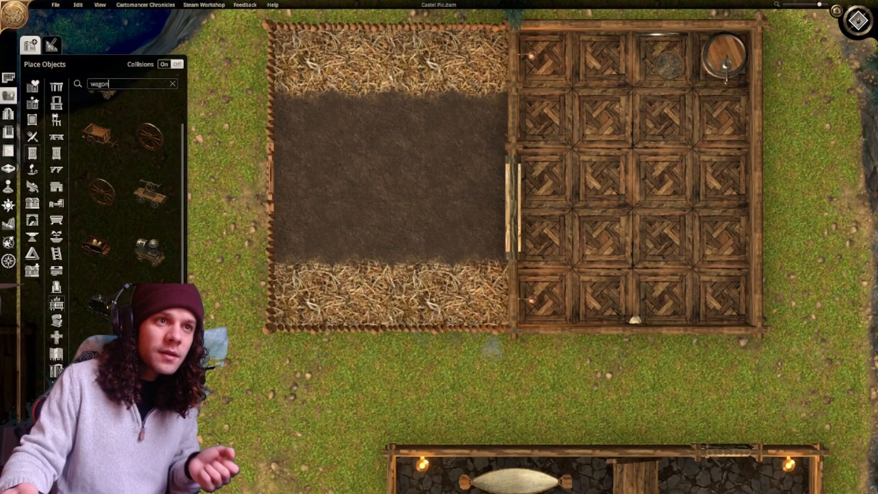
{"action": "middle_click_drag", "start_coordinate": [265, 322], "coordinate": [292, 346]}
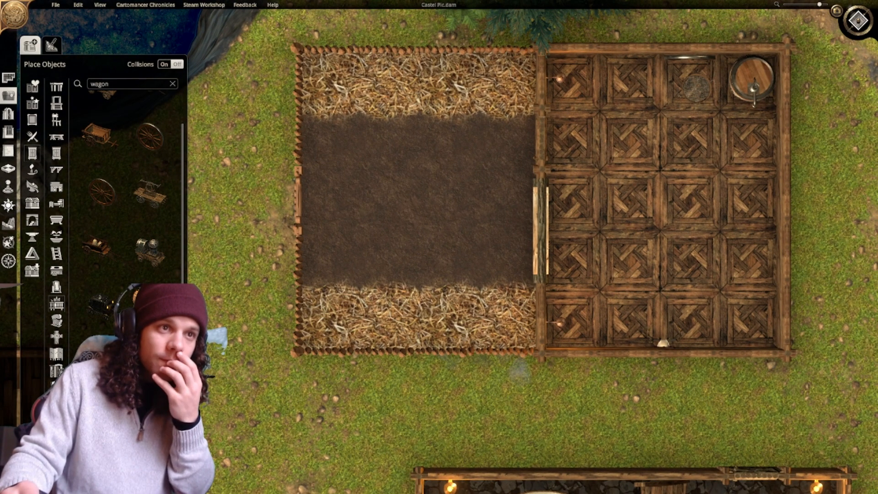
{"action": "scroll", "coordinate": [402, 327], "scroll_direction": "down", "scroll_amount": 1}
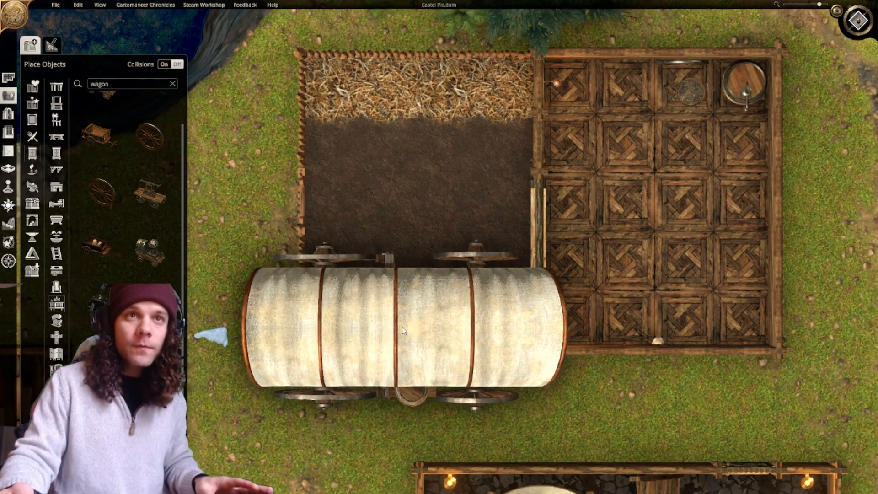
{"action": "scroll", "coordinate": [402, 328], "scroll_direction": "down", "scroll_amount": 3}
{"action": "left_click", "coordinate": [417, 257]}
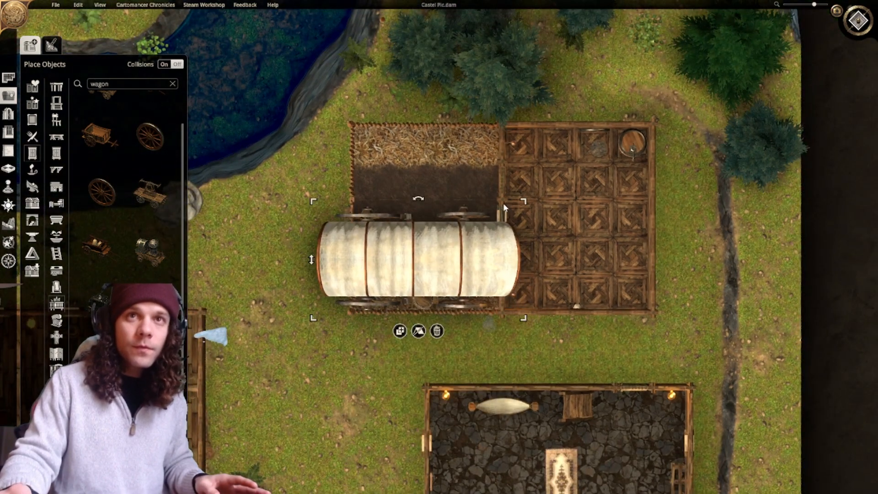
Shrink the covered wagon and park it on the dirt by the front fence, along the straw strip nearest the stone-floored house.
{"action": "left_click_drag", "start_coordinate": [505, 208], "coordinate": [472, 242]}
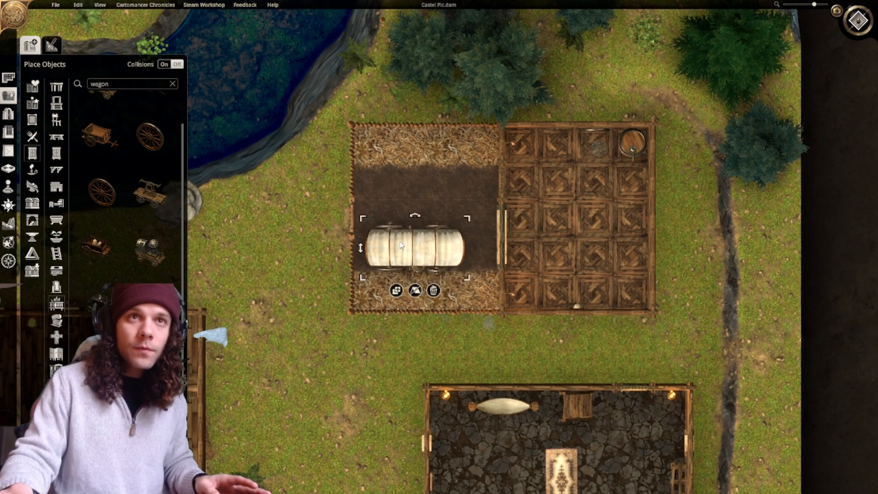
{"action": "left_click_drag", "start_coordinate": [400, 246], "coordinate": [390, 218]}
{"action": "left_click_drag", "start_coordinate": [456, 189], "coordinate": [447, 202]}
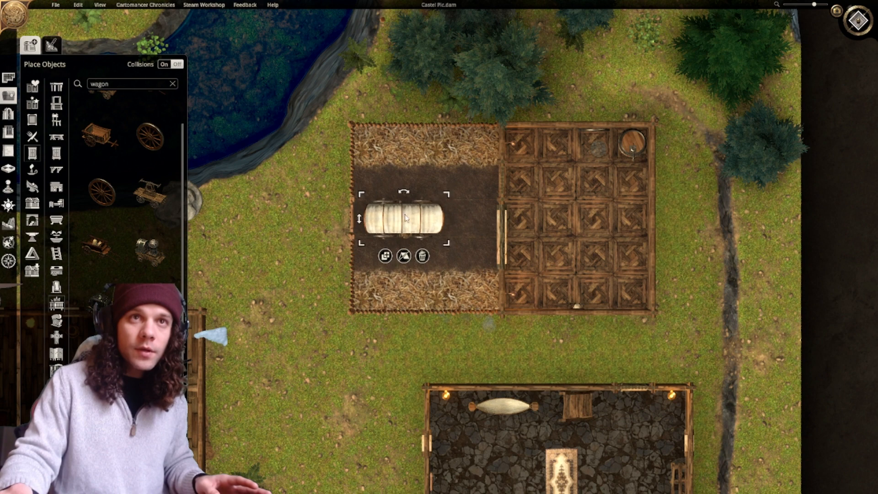
{"action": "left_click_drag", "start_coordinate": [396, 218], "coordinate": [392, 267]}
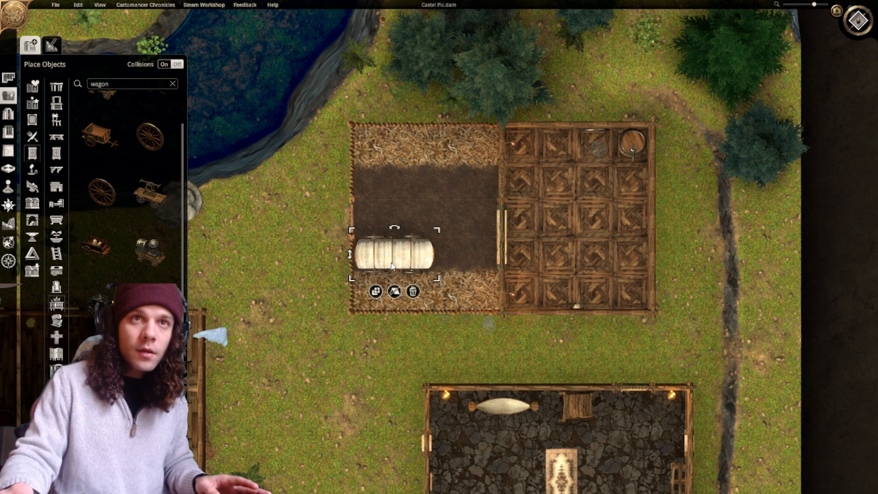
Search the objects for "crate" and place a scaled-down wooden crate on the straw behind the wagon, against the front fence.
{"action": "middle_click_drag", "start_coordinate": [519, 214], "coordinate": [485, 210]}
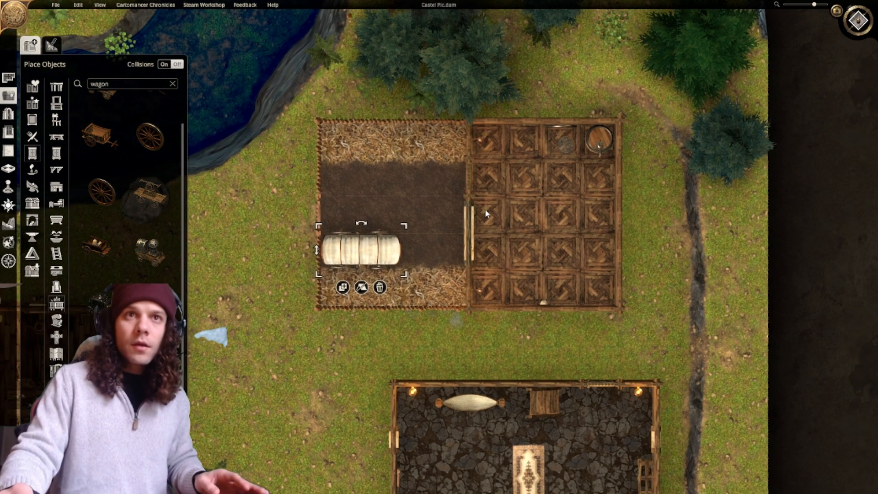
{"action": "scroll", "coordinate": [420, 223], "scroll_direction": "up", "scroll_amount": 2}
{"action": "middle_click_drag", "start_coordinate": [421, 223], "coordinate": [426, 257]}
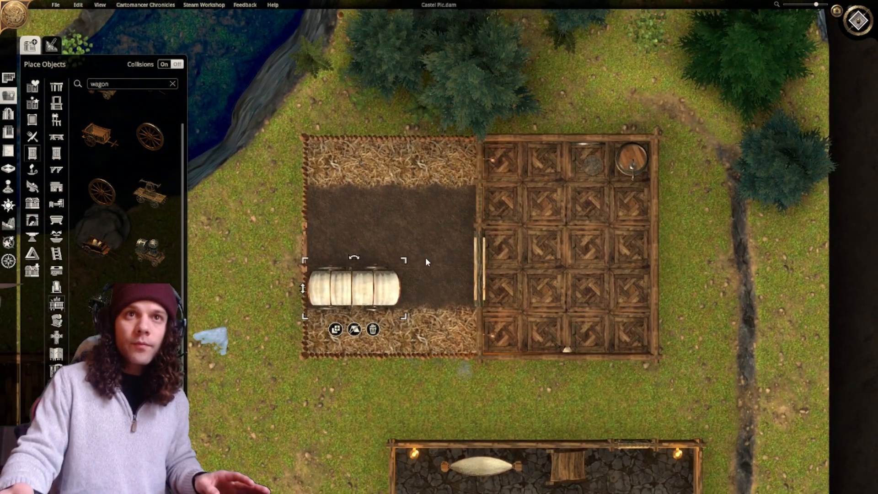
{"action": "scroll", "coordinate": [425, 259], "scroll_direction": "up", "scroll_amount": 1}
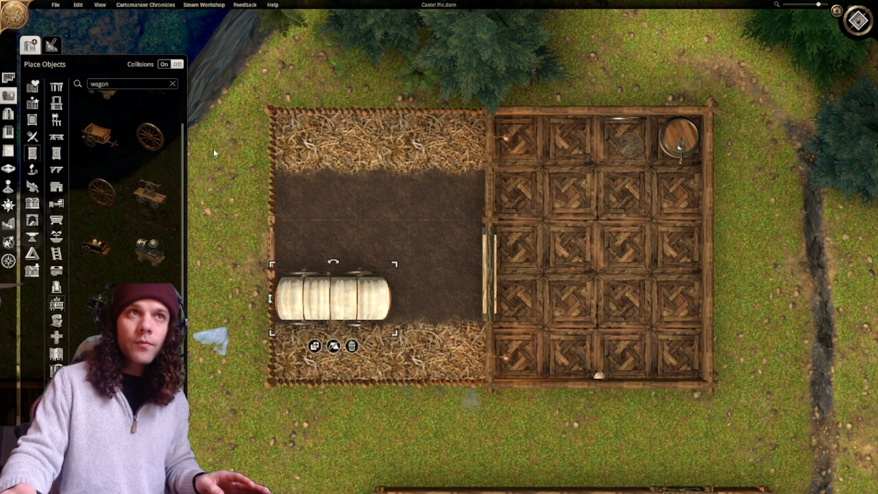
{"action": "double_click", "coordinate": [119, 84]}
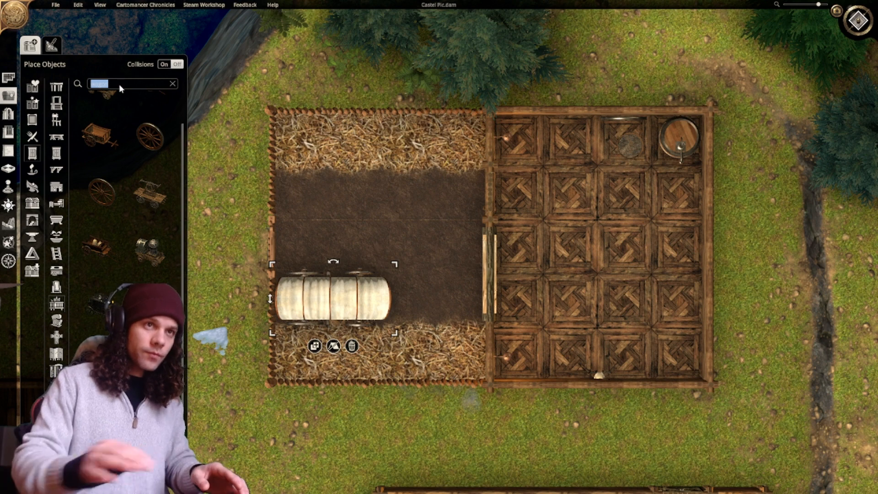
{"action": "type", "text": "crate"}
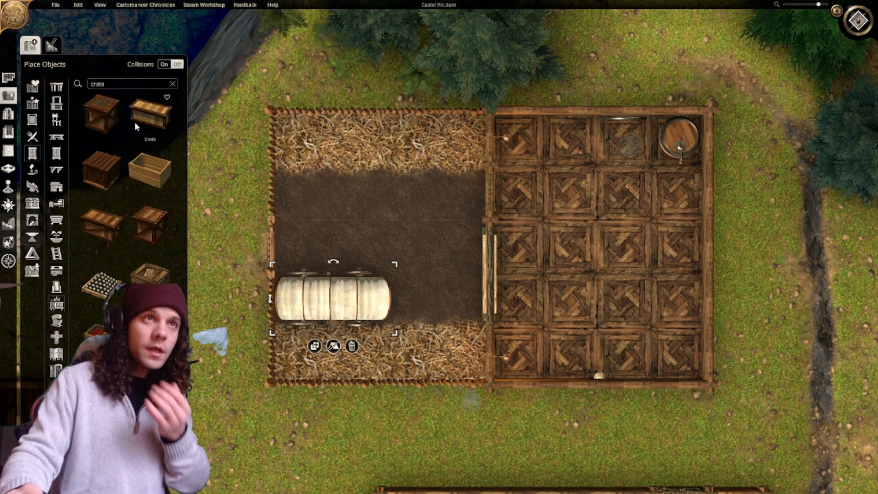
{"action": "left_click", "coordinate": [108, 121]}
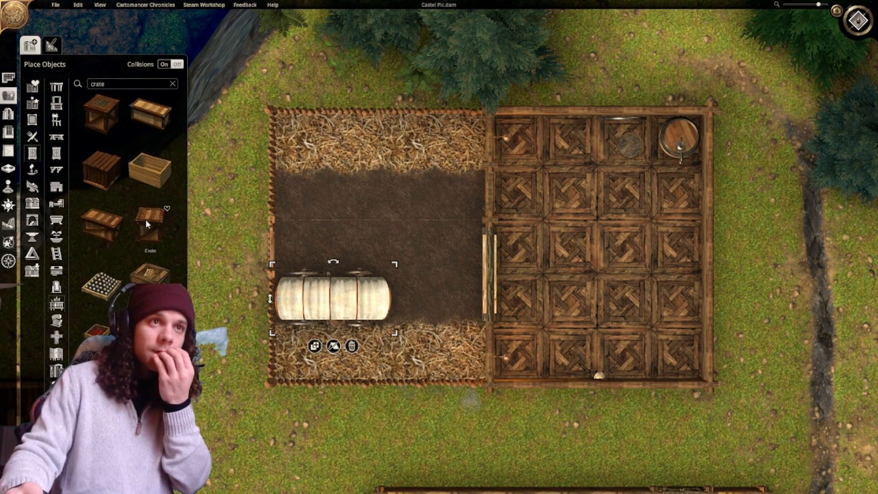
{"action": "left_click", "coordinate": [432, 337]}
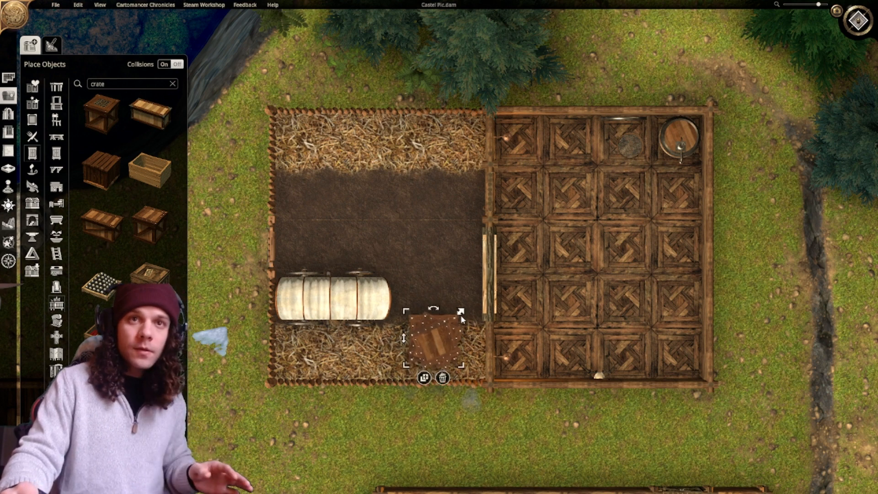
{"action": "left_click_drag", "start_coordinate": [323, 340], "coordinate": [268, 339]}
{"action": "left_click", "coordinate": [397, 336]}
Duplicate the crate and set the copy beside it in the yard's fence corner.
{"action": "left_click", "coordinate": [278, 366]}
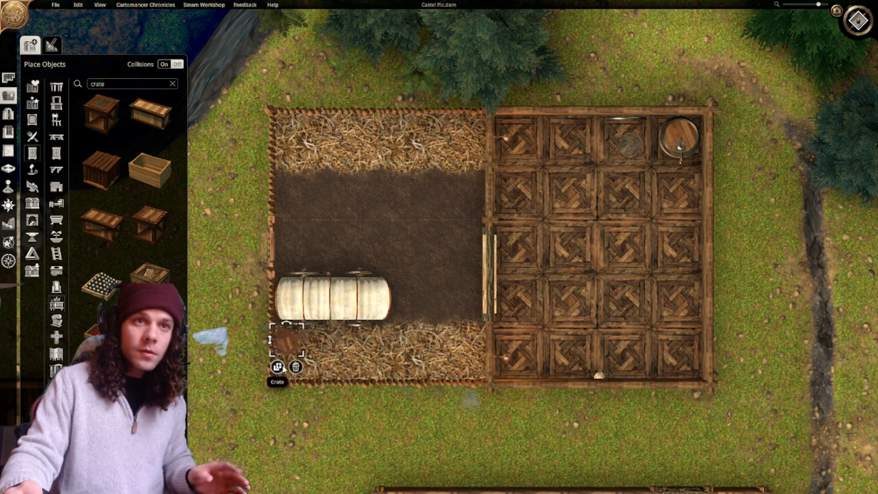
{"action": "left_click", "coordinate": [308, 369]}
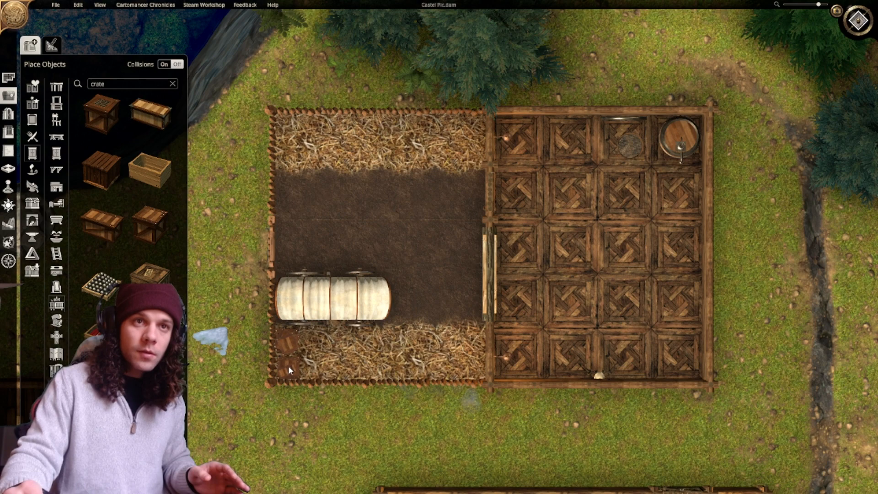
{"action": "left_click", "coordinate": [288, 364]}
Cluster three crate copies on the tree-side straw strip, in the corner where the fence meets the hut wall.
{"action": "scroll", "coordinate": [471, 247], "scroll_direction": "up", "scroll_amount": 5}
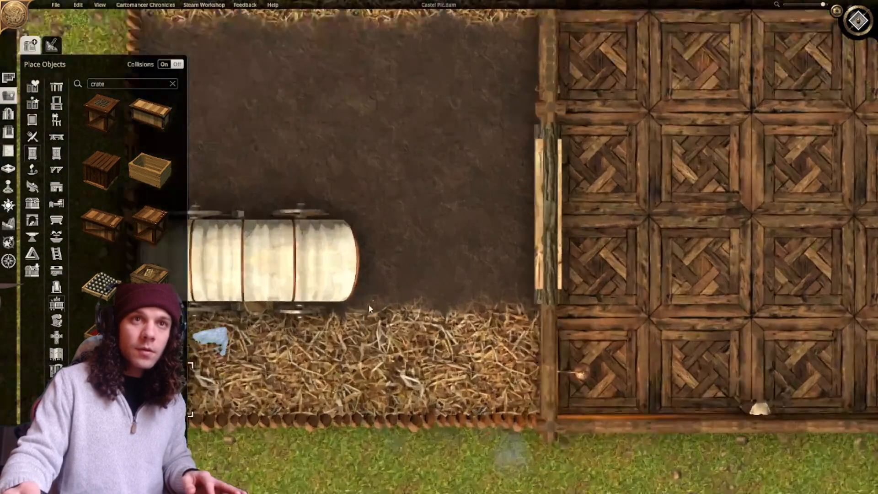
{"action": "scroll", "coordinate": [434, 248], "scroll_direction": "down", "scroll_amount": 2}
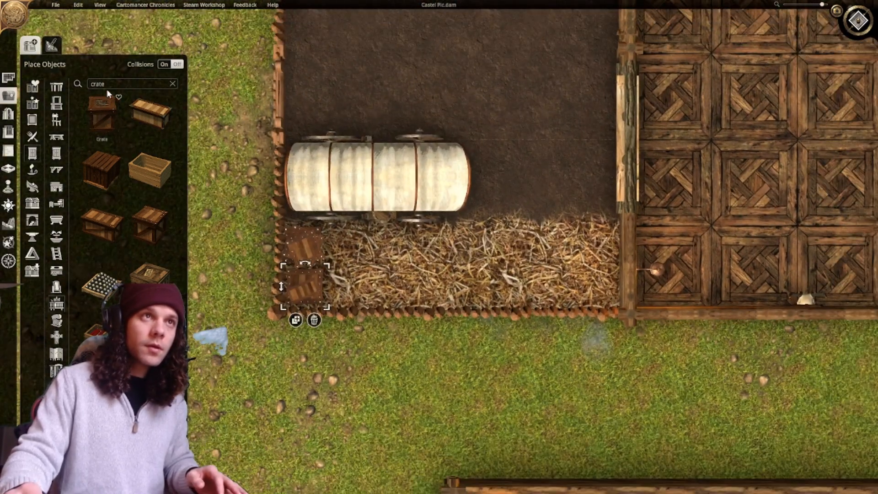
{"action": "left_click", "coordinate": [295, 321]}
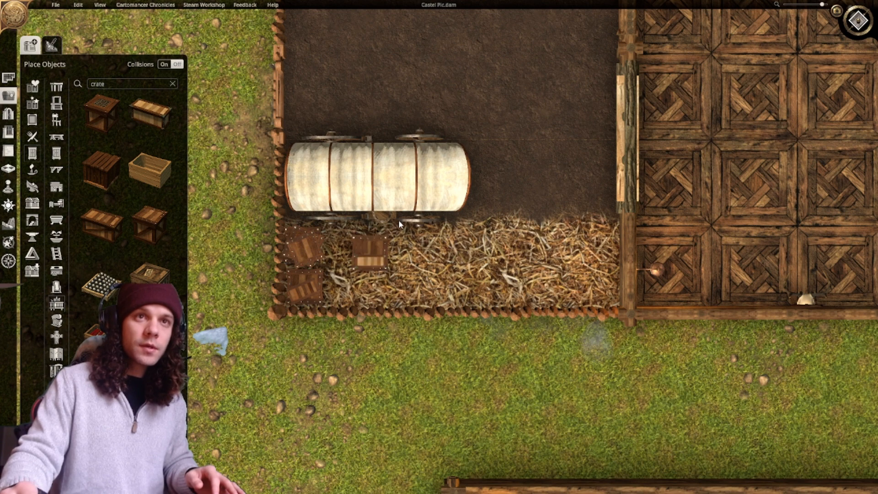
{"action": "right_click_drag", "start_coordinate": [458, 117], "coordinate": [401, 331]}
{"action": "left_click", "coordinate": [544, 126]}
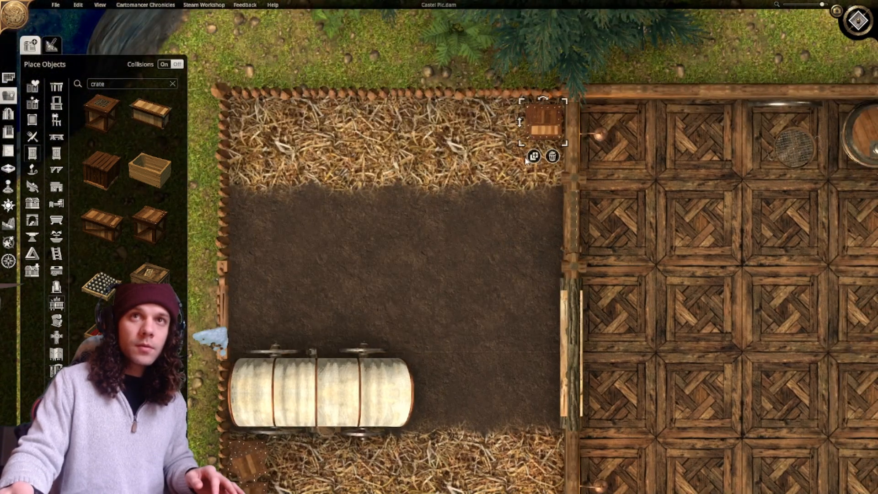
{"action": "left_click", "coordinate": [533, 156]}
{"action": "left_click", "coordinate": [500, 124]}
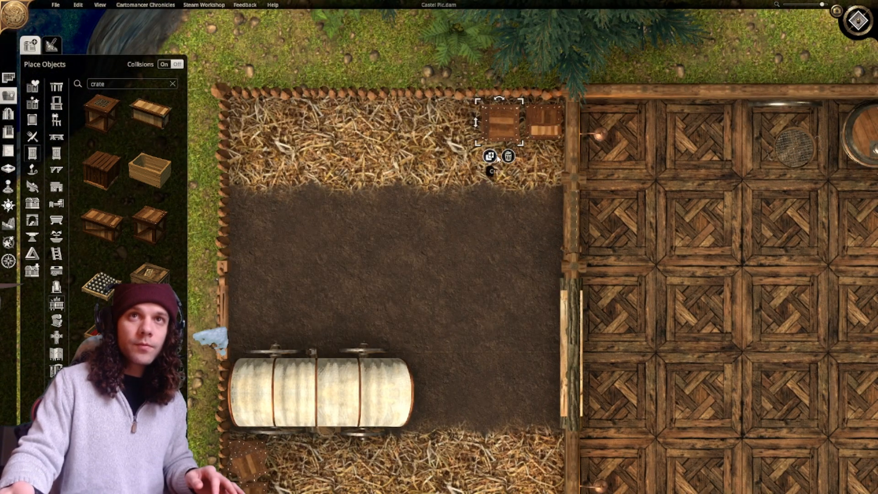
{"action": "right_click_drag", "start_coordinate": [473, 227], "coordinate": [462, 177]}
Search the objects for "barr" and place three wooden barrels on the straw beside the cluster of three crates.
{"action": "scroll", "coordinate": [464, 229], "scroll_direction": "down", "scroll_amount": 3}
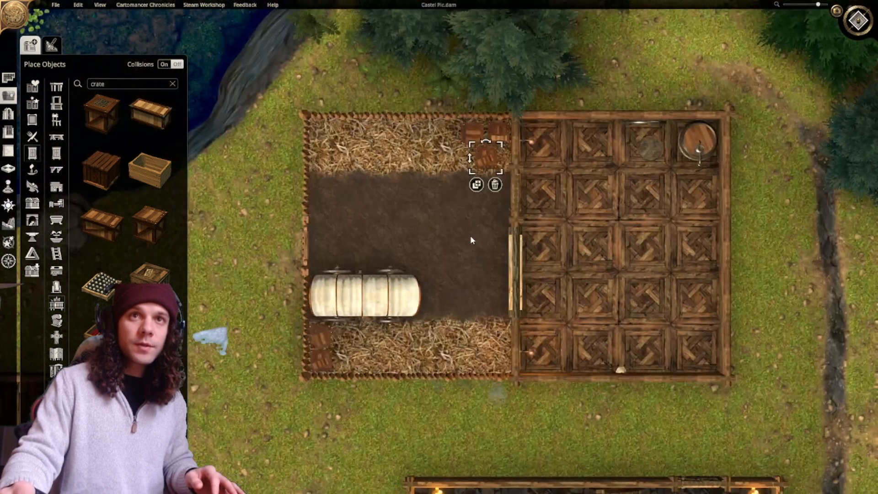
{"action": "scroll", "coordinate": [470, 235], "scroll_direction": "up", "scroll_amount": 2}
{"action": "left_click", "coordinate": [110, 83]}
{"action": "type", "text": "barr"}
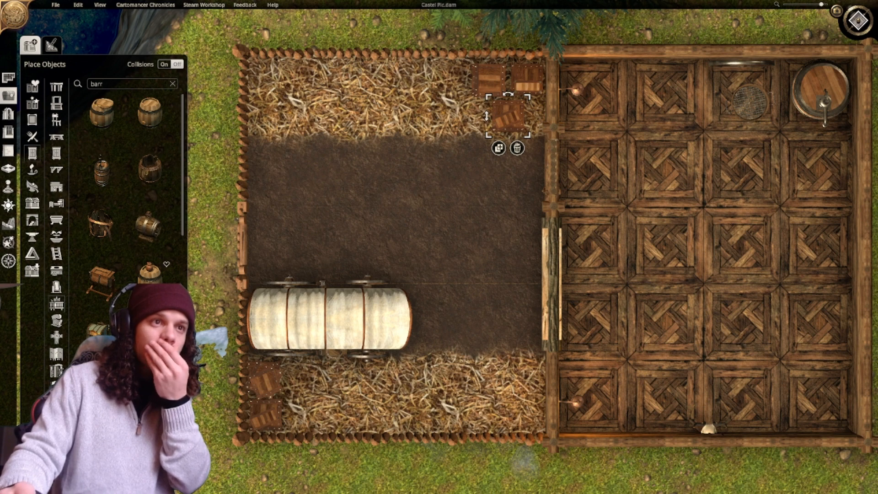
{"action": "left_click_drag", "start_coordinate": [145, 120], "coordinate": [473, 76]}
{"action": "left_click", "coordinate": [436, 101]}
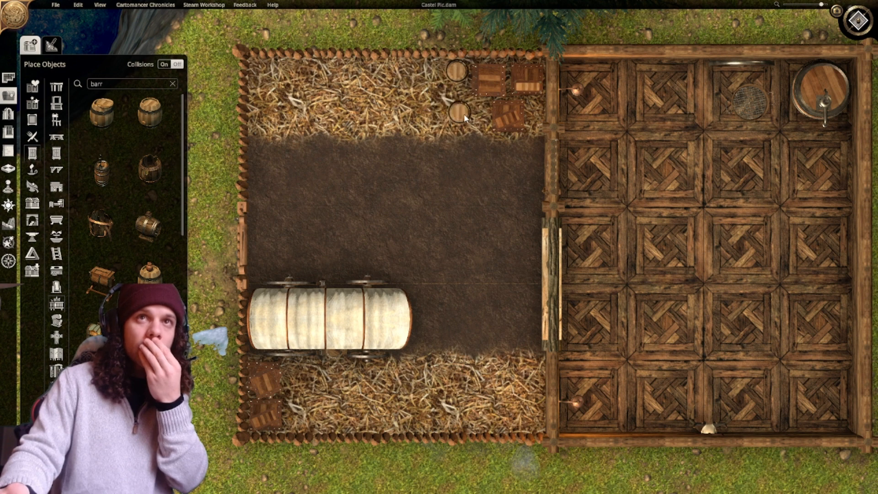
{"action": "left_click", "coordinate": [470, 121]}
{"action": "left_click", "coordinate": [458, 137]}
{"action": "left_click", "coordinate": [459, 100]}
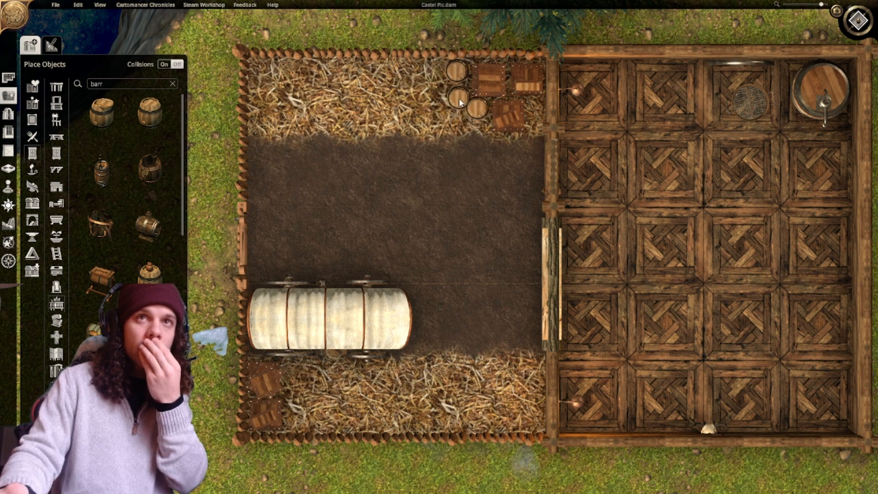
{"action": "left_click", "coordinate": [459, 99]}
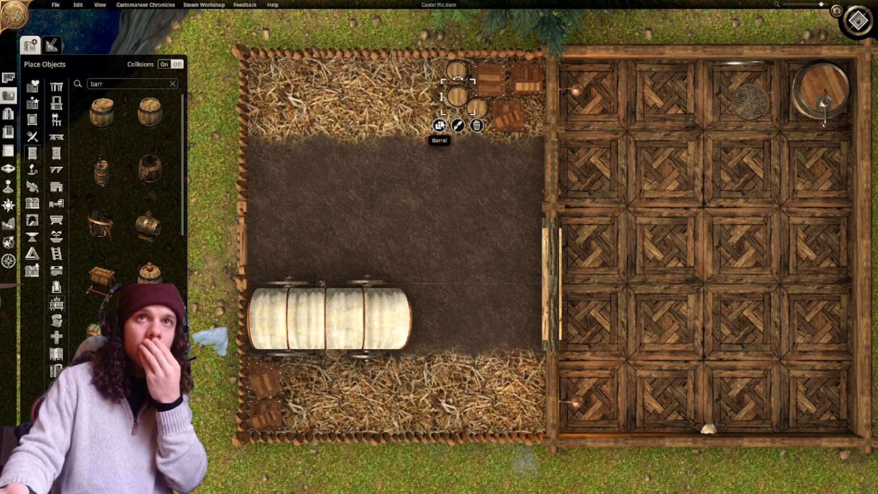
Duplicate one of the wooden barrels beside the crate cluster and position the copy over the barrels near the fence.
{"action": "left_click", "coordinate": [440, 126]}
{"action": "left_click", "coordinate": [460, 84]}
{"action": "left_click", "coordinate": [459, 80]}
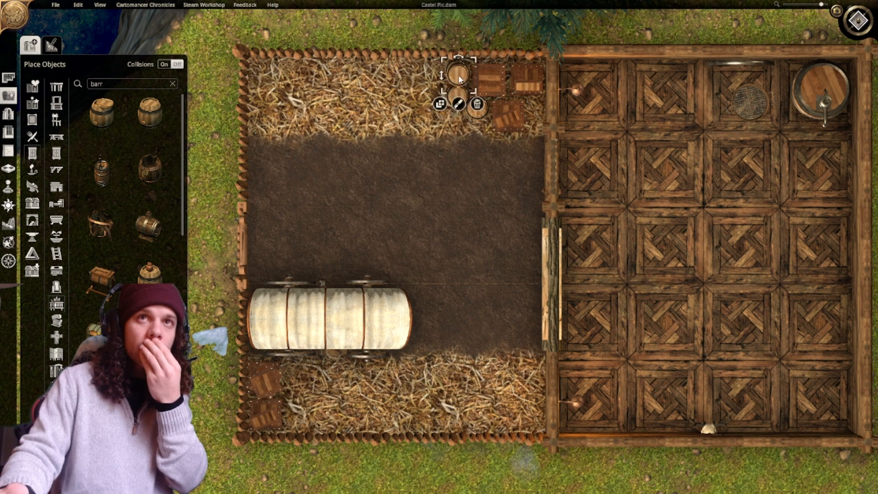
{"action": "left_click_drag", "start_coordinate": [461, 86], "coordinate": [444, 75]}
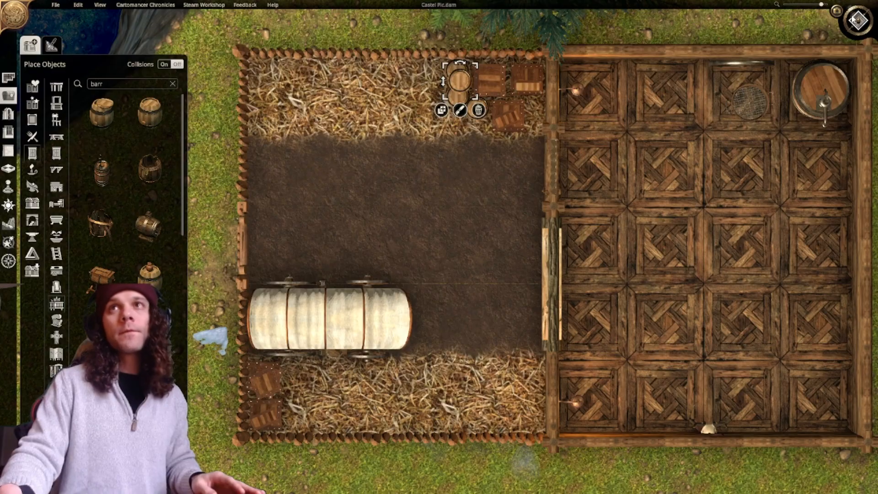
In the 3D view, stack two barrels in a second layer on top of the three standing beside the crates.
{"action": "left_click", "coordinate": [857, 19]}
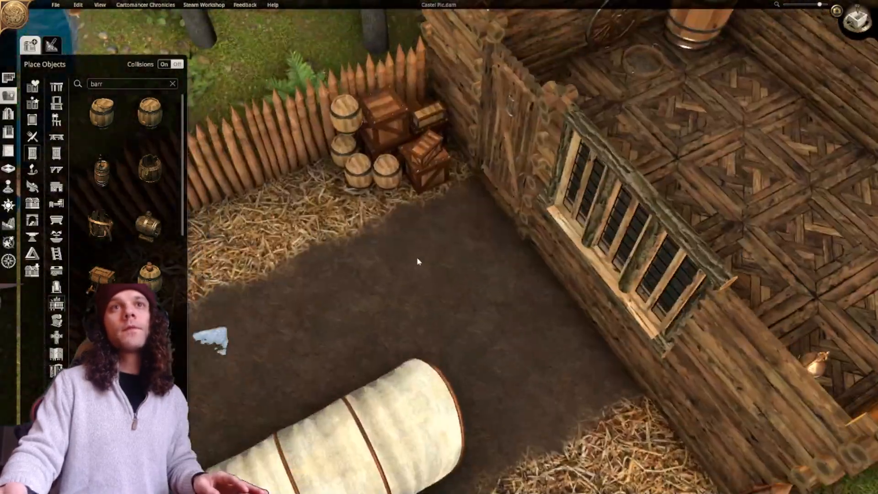
{"action": "scroll", "coordinate": [514, 332], "scroll_direction": "up", "scroll_amount": 3}
{"action": "scroll", "coordinate": [514, 333], "scroll_direction": "down", "scroll_amount": 5}
{"action": "scroll", "coordinate": [435, 268], "scroll_direction": "up", "scroll_amount": 6}
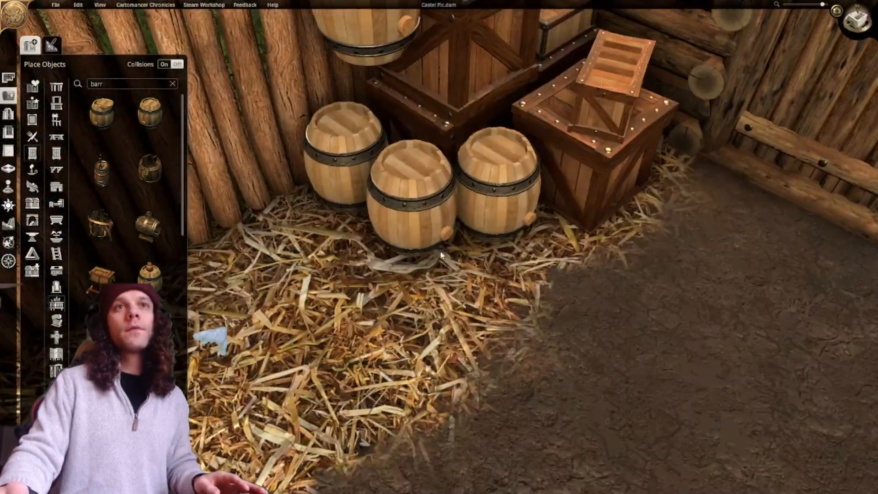
{"action": "left_click", "coordinate": [351, 67]}
{"action": "left_click_drag", "start_coordinate": [269, 59], "coordinate": [284, 88]}
{"action": "left_click", "coordinate": [352, 194]}
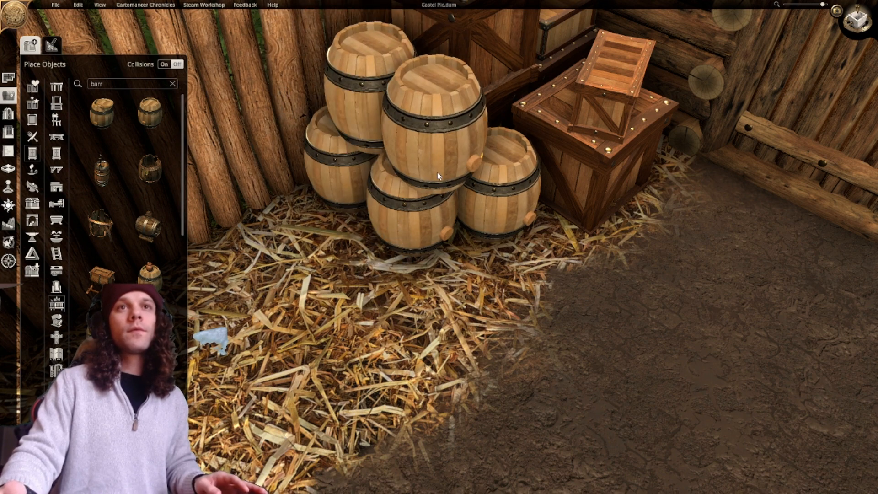
{"action": "left_click", "coordinate": [461, 152]}
Search the objects for "bags" and place the pile of sacks on the straw behind the wagon, beside the crates.
{"action": "scroll", "coordinate": [594, 299], "scroll_direction": "down", "scroll_amount": 5}
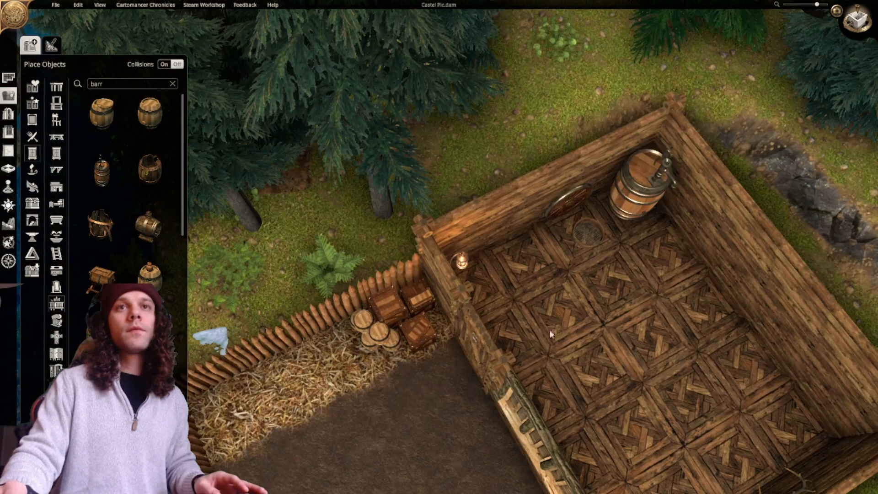
{"action": "right_click_drag", "start_coordinate": [549, 329], "coordinate": [578, 196]}
{"action": "scroll", "coordinate": [578, 196], "scroll_direction": "up", "scroll_amount": 3}
{"action": "middle_click_drag", "start_coordinate": [578, 196], "coordinate": [514, 159]}
{"action": "scroll", "coordinate": [514, 161], "scroll_direction": "down", "scroll_amount": 5}
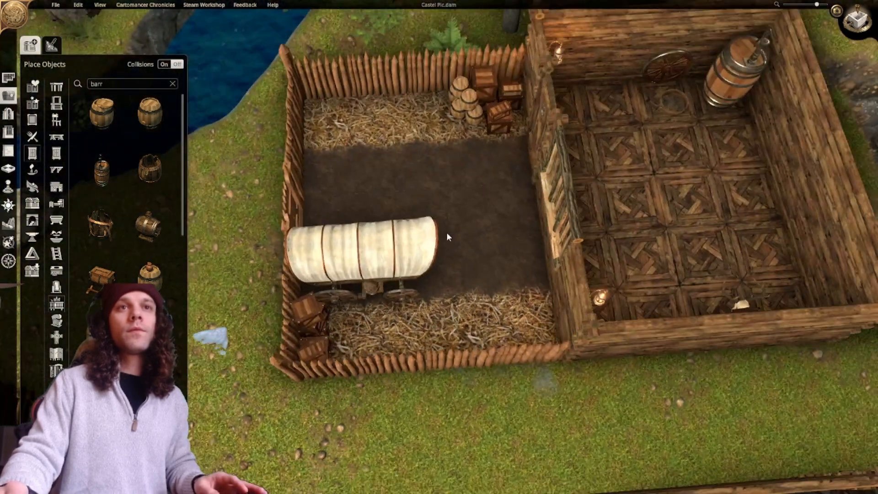
{"action": "double_click", "coordinate": [97, 84]}
{"action": "type", "text": "b"}
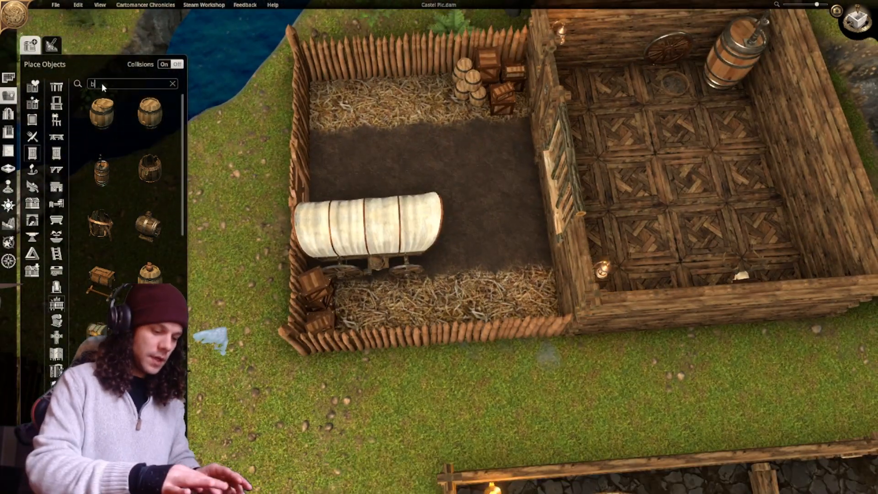
{"action": "type", "text": "ags"}
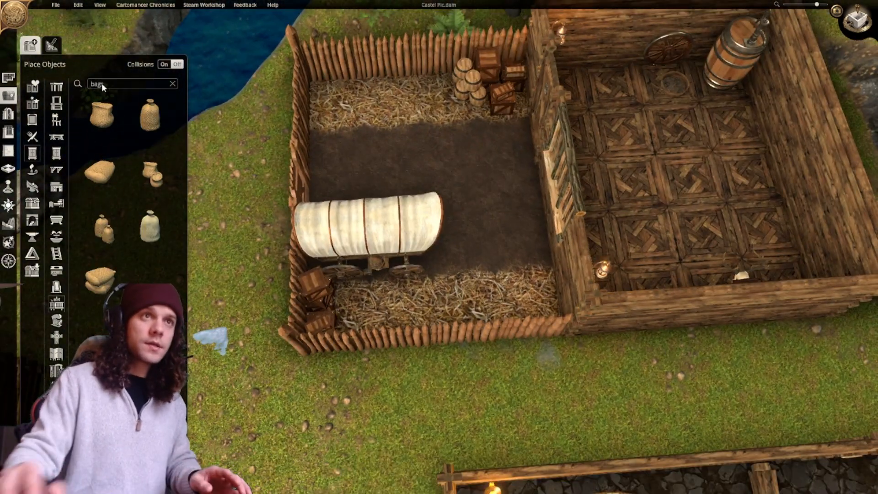
{"action": "left_click", "coordinate": [99, 284]}
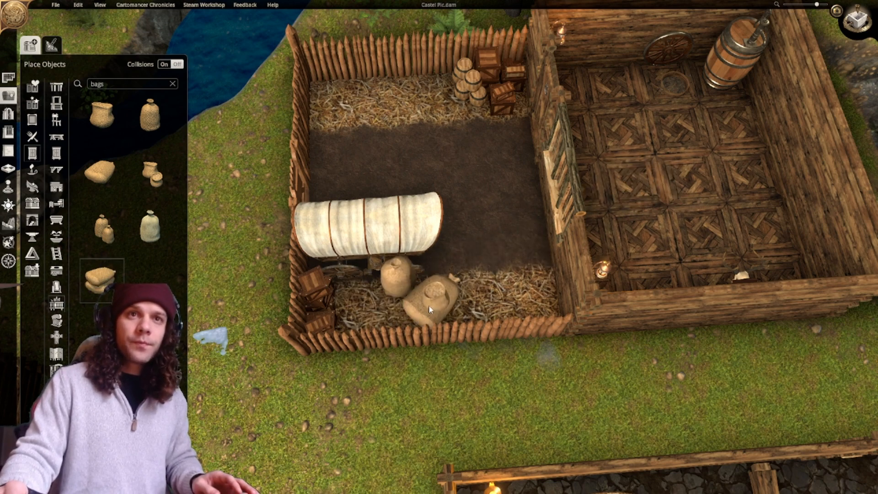
{"action": "left_click", "coordinate": [374, 318]}
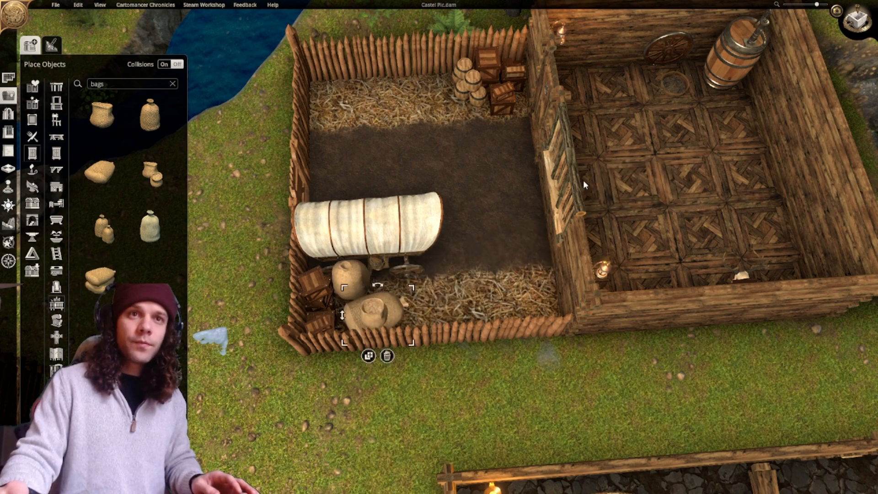
From the top-down view, scale down a pile of sacks and set it on the straw near the wagon's wheels.
{"action": "left_click", "coordinate": [858, 24]}
{"action": "right_click_drag", "start_coordinate": [433, 299], "coordinate": [455, 230]}
{"action": "scroll", "coordinate": [456, 230], "scroll_direction": "up", "scroll_amount": 3}
{"action": "left_click_drag", "start_coordinate": [445, 210], "coordinate": [377, 251]}
{"action": "left_click", "coordinate": [408, 278]}
{"action": "left_click", "coordinate": [370, 278]}
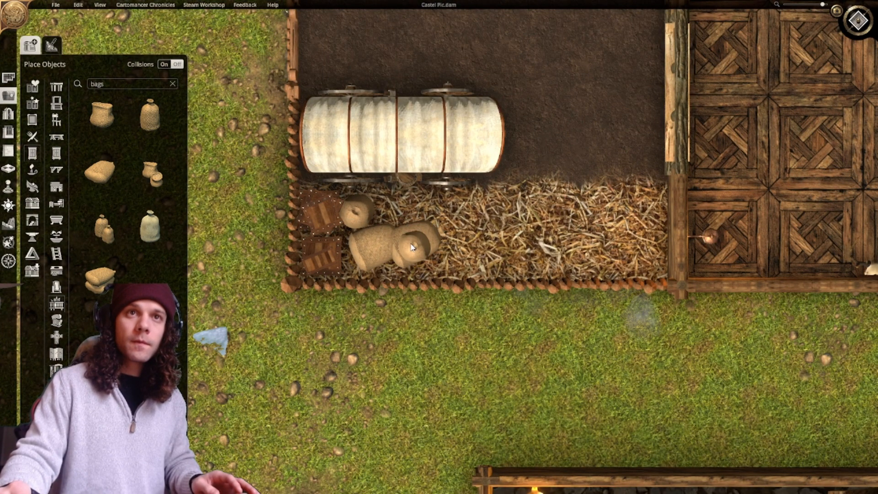
{"action": "left_click", "coordinate": [398, 206]}
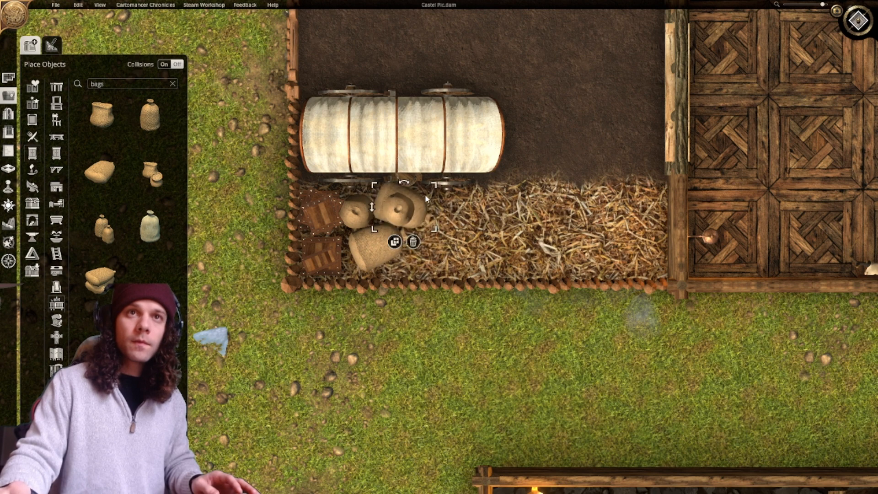
{"action": "left_click_drag", "start_coordinate": [434, 187], "coordinate": [386, 227]}
{"action": "left_click", "coordinate": [402, 216]}
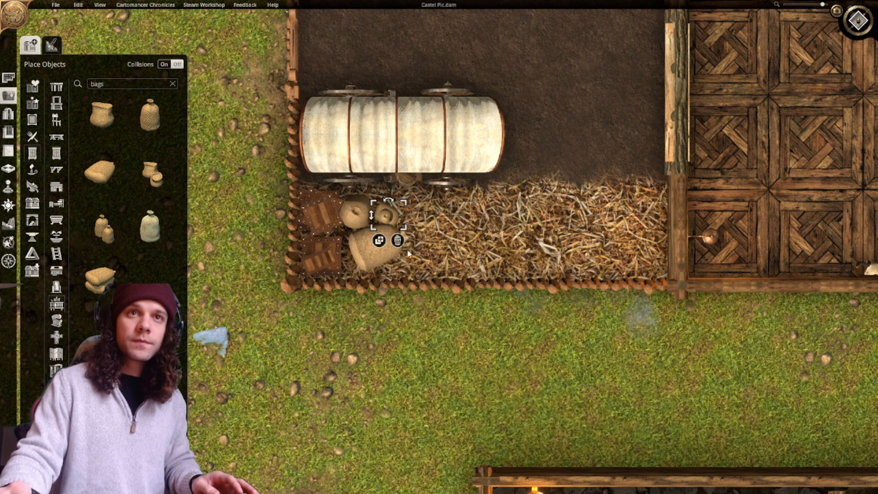
Shrink the remaining large sacks against the crates and add another small sack pile along the front fence.
{"action": "left_click", "coordinate": [371, 265]}
{"action": "left_click_drag", "start_coordinate": [409, 267], "coordinate": [396, 260]}
{"action": "scroll", "coordinate": [357, 230], "scroll_direction": "down", "scroll_amount": 2}
{"action": "left_click_drag", "start_coordinate": [357, 232], "coordinate": [359, 218]}
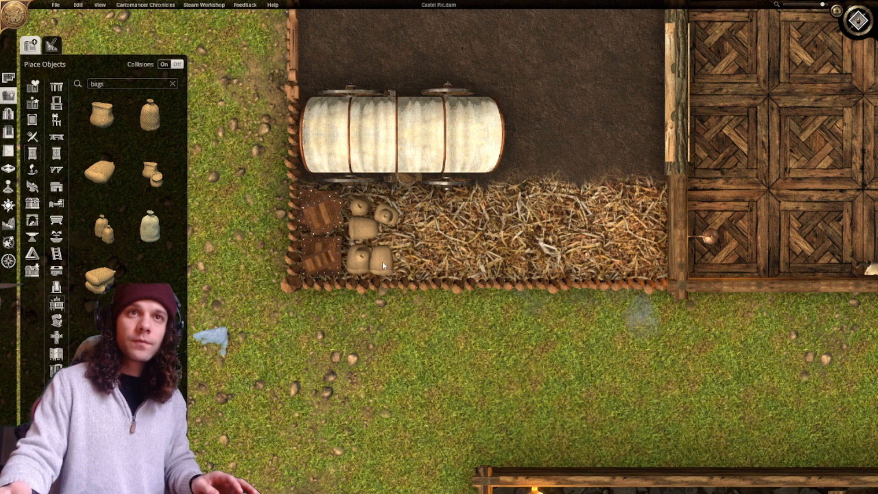
{"action": "left_click", "coordinate": [382, 262]}
{"action": "scroll", "coordinate": [383, 262], "scroll_direction": "down", "scroll_amount": 3}
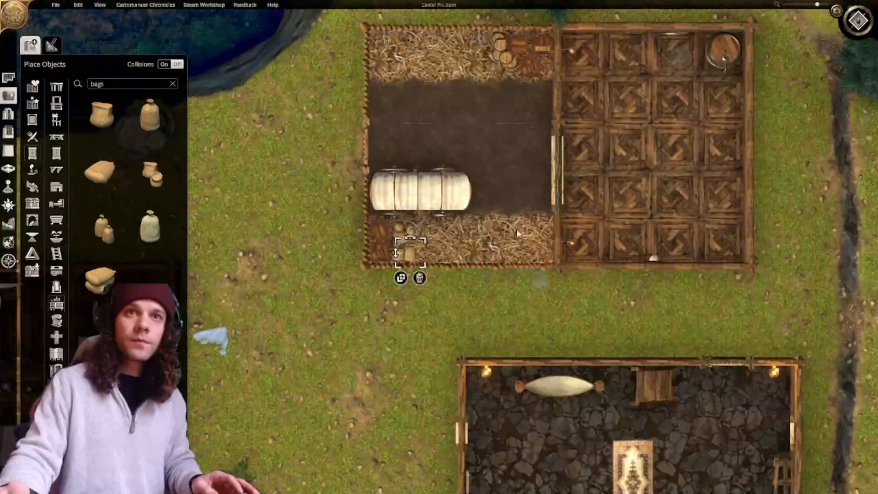
Search the objects for "milk" and place a scaled-down group of milk cans on the straw beside the sacks.
{"action": "double_click", "coordinate": [130, 80]}
{"action": "type", "text": "milk"}
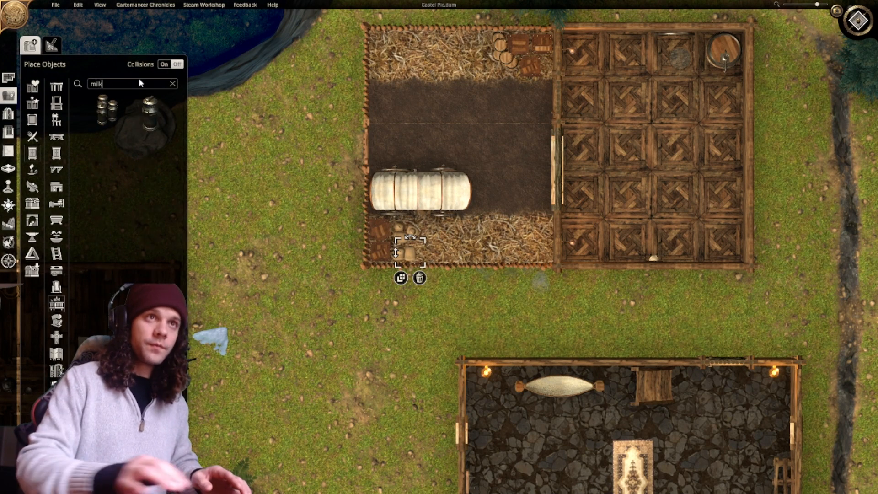
{"action": "left_click", "coordinate": [102, 113]}
{"action": "scroll", "coordinate": [457, 252], "scroll_direction": "up", "scroll_amount": 3}
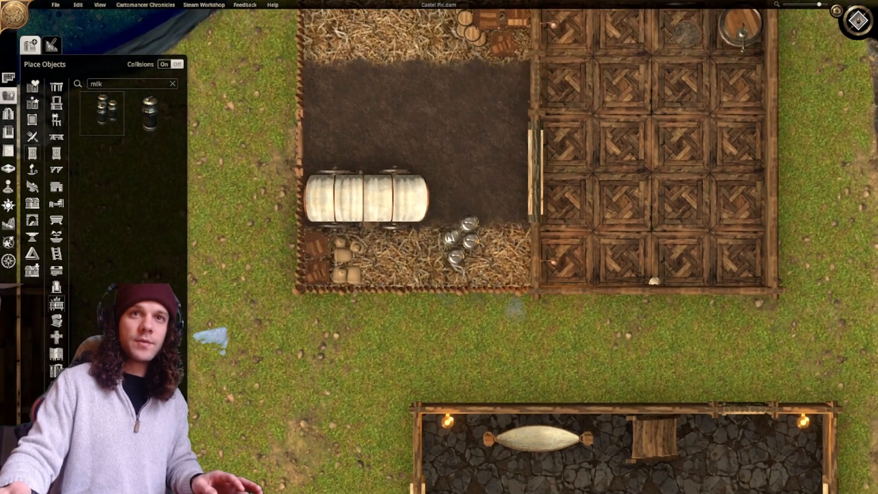
{"action": "right_click_drag", "start_coordinate": [458, 245], "coordinate": [430, 240]}
{"action": "scroll", "coordinate": [430, 240], "scroll_direction": "up", "scroll_amount": 1}
{"action": "left_click", "coordinate": [106, 117]}
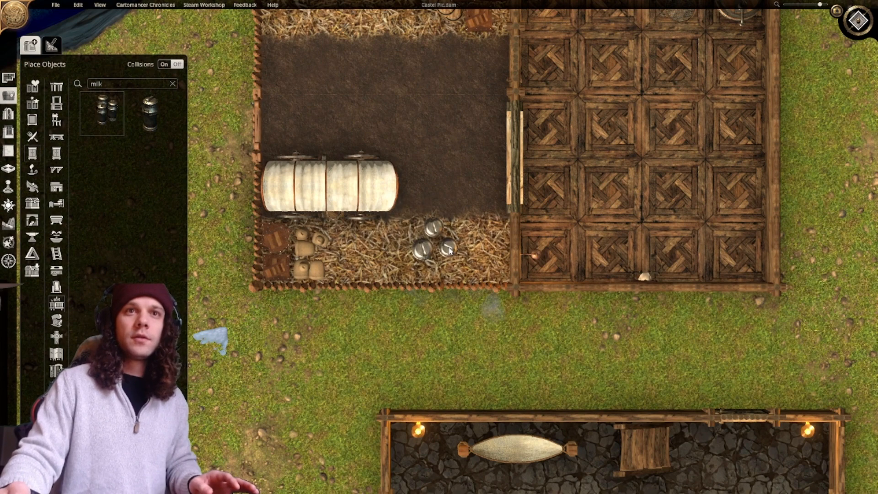
{"action": "left_click", "coordinate": [440, 234]}
{"action": "left_click_drag", "start_coordinate": [459, 222], "coordinate": [321, 234]}
Add a second small group of milk cans right beside the first, between the wagon and the straw.
{"action": "left_click", "coordinate": [463, 191]}
{"action": "left_click", "coordinate": [438, 244]}
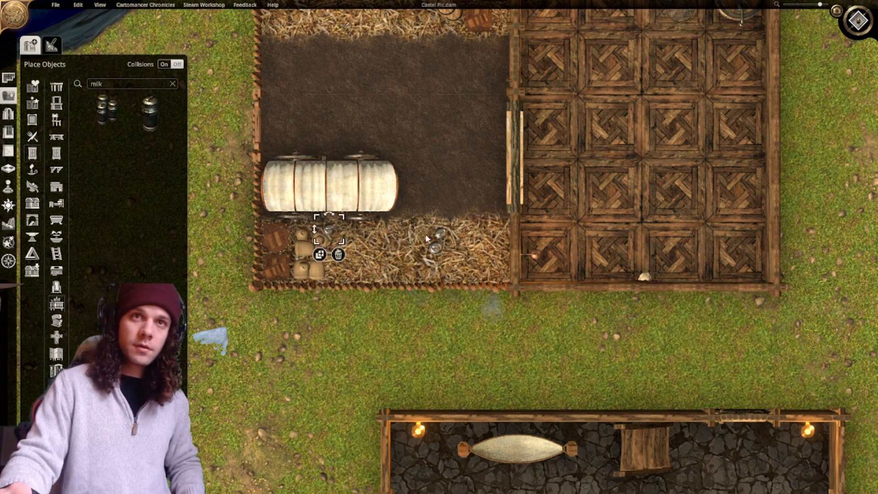
{"action": "left_click_drag", "start_coordinate": [426, 235], "coordinate": [333, 228]}
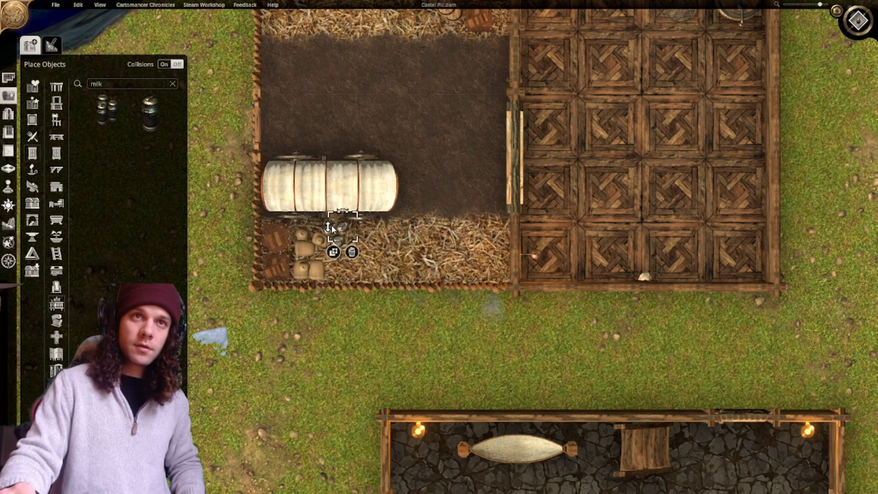
{"action": "left_click", "coordinate": [381, 221]}
{"action": "middle_click_drag", "start_coordinate": [438, 150], "coordinate": [432, 228]}
{"action": "right_click_drag", "start_coordinate": [430, 231], "coordinate": [410, 227]}
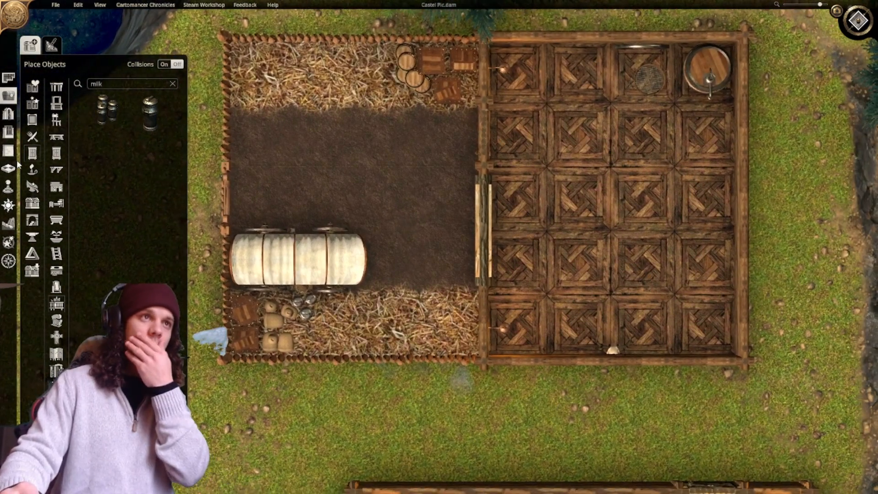
Try a purple-flowered ground texture on one patch of the front straw strip, between the milk cans and the hut.
{"action": "left_click", "coordinate": [9, 151]}
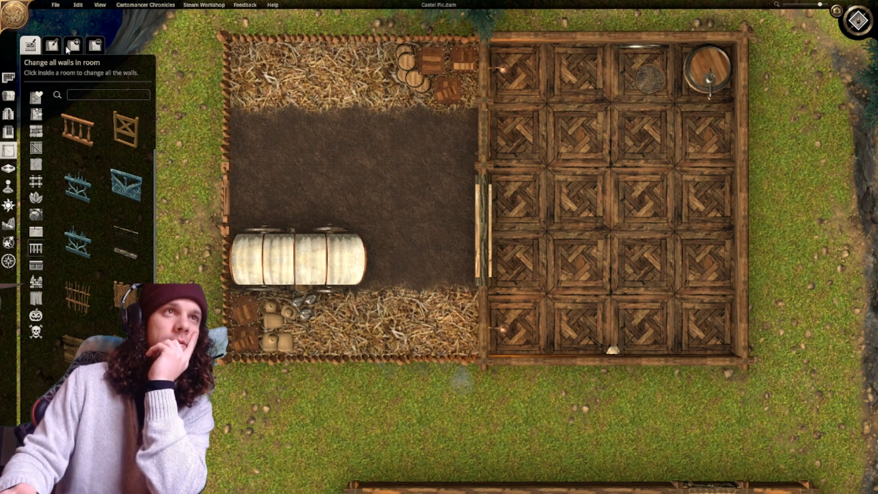
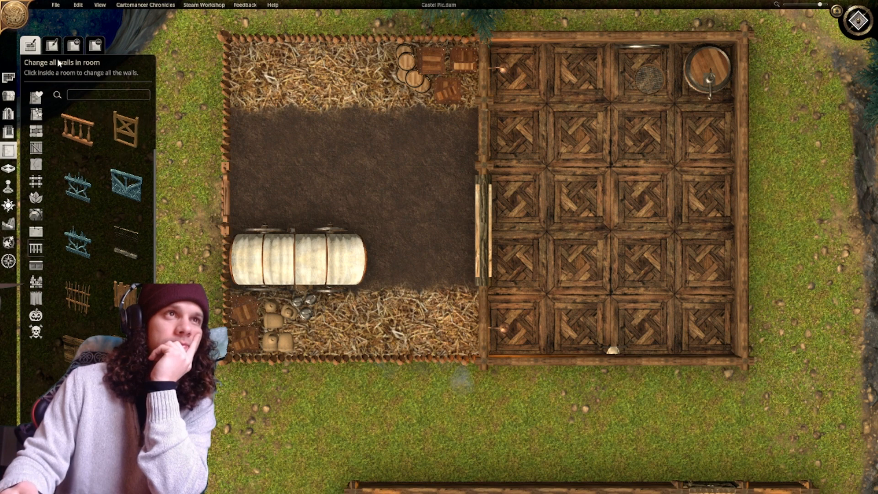
{"action": "left_click", "coordinate": [8, 168]}
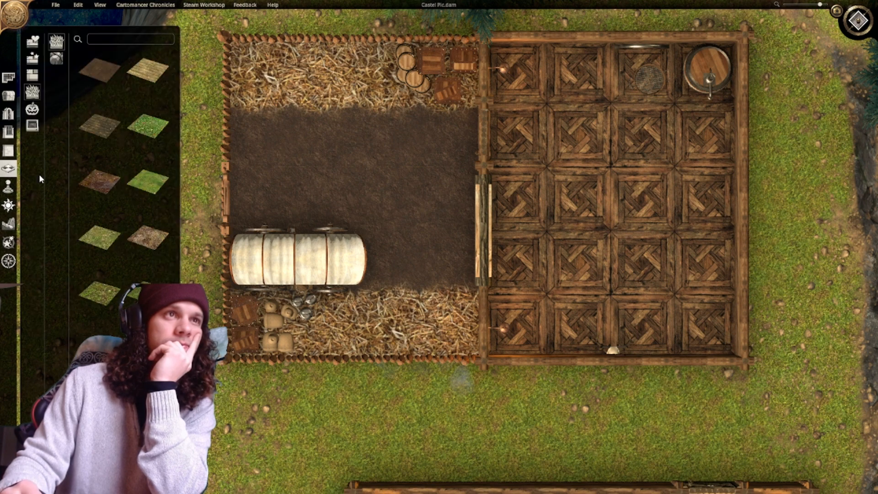
{"action": "left_click", "coordinate": [101, 182]}
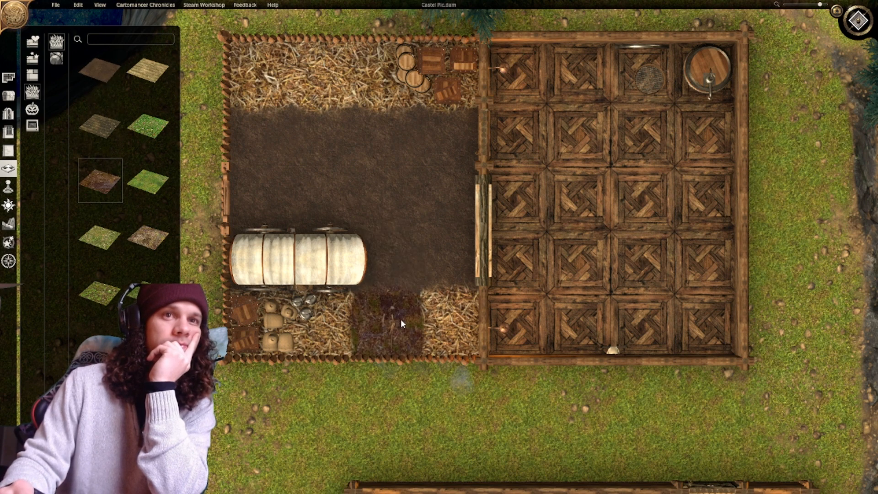
{"action": "left_click_drag", "start_coordinate": [400, 319], "coordinate": [432, 318]}
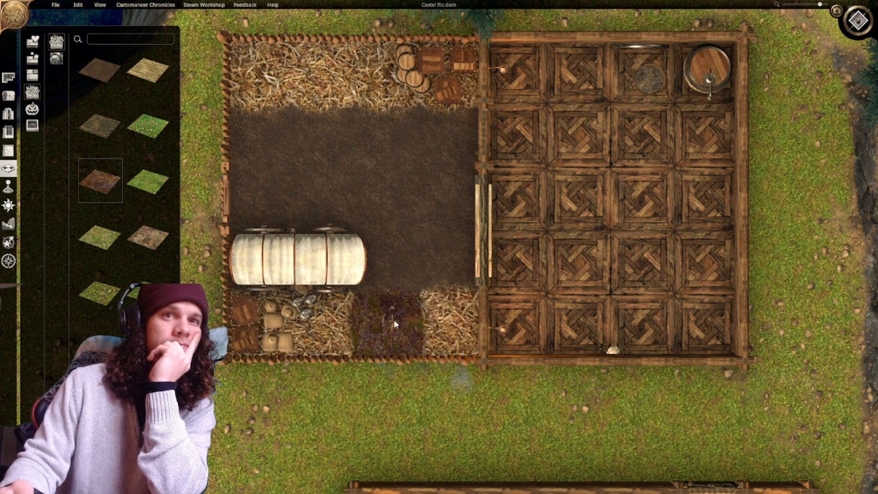
{"action": "scroll", "coordinate": [425, 302], "scroll_direction": "down", "scroll_amount": 5}
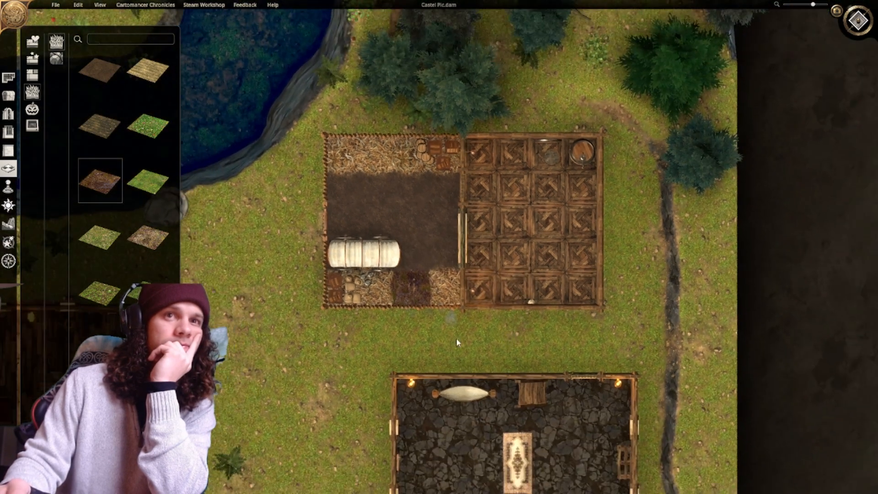
{"action": "scroll", "coordinate": [443, 338], "scroll_direction": "up", "scroll_amount": 3}
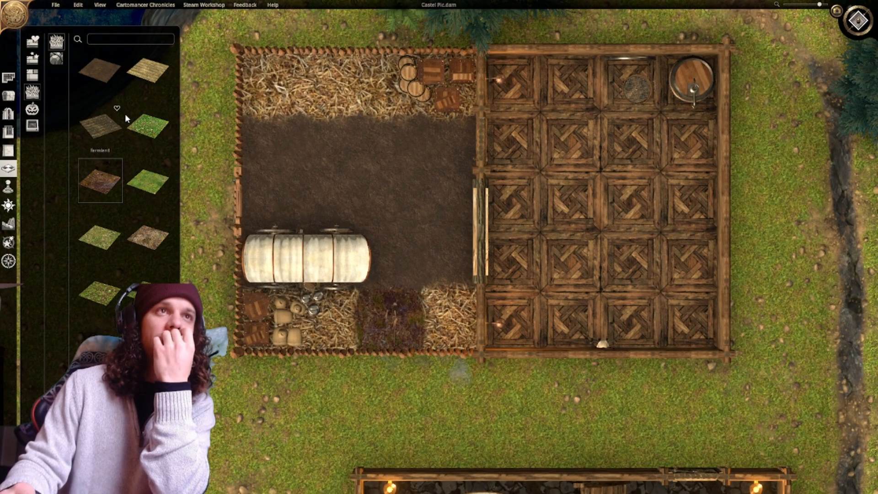
{"action": "scroll", "coordinate": [128, 178], "scroll_direction": "down", "scroll_amount": 1}
{"action": "scroll", "coordinate": [128, 178], "scroll_direction": "up", "scroll_amount": 1}
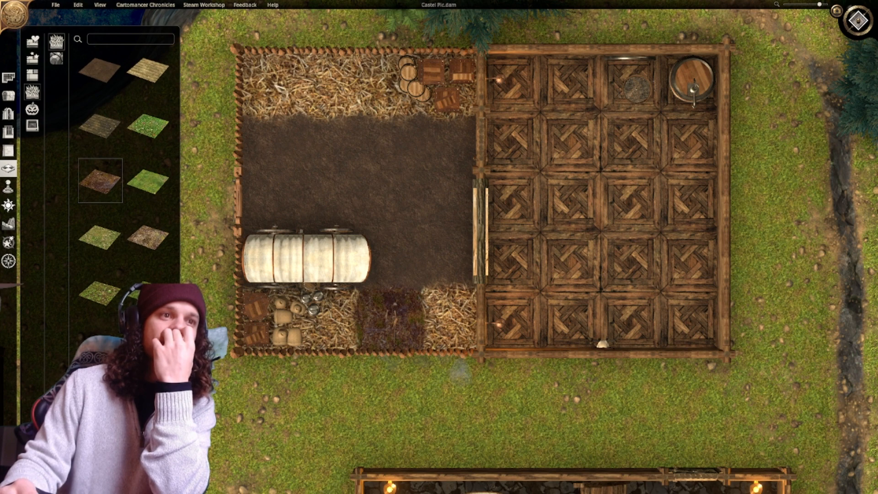
{"action": "key", "text": "Escape"}
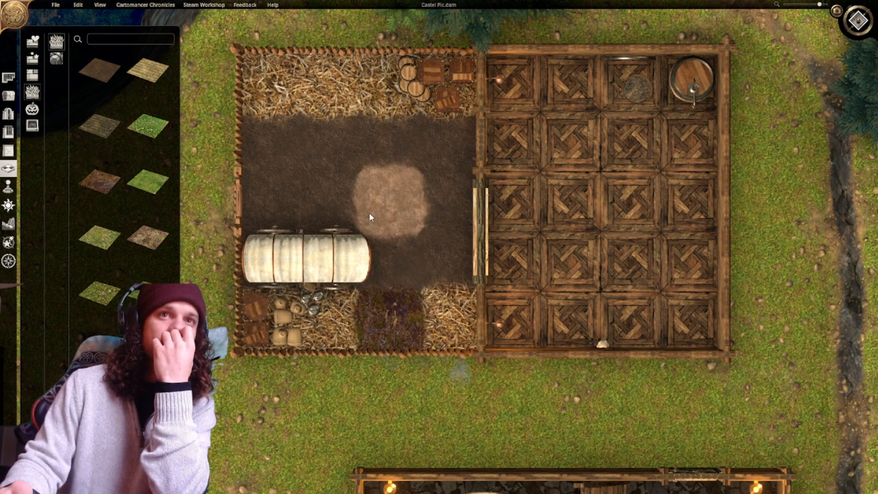
Paint Dark Stamped Earth across the middle of the front straw strip and over the tree-side straw up to the barrels.
{"action": "middle_click_drag", "start_coordinate": [294, 202], "coordinate": [372, 229]}
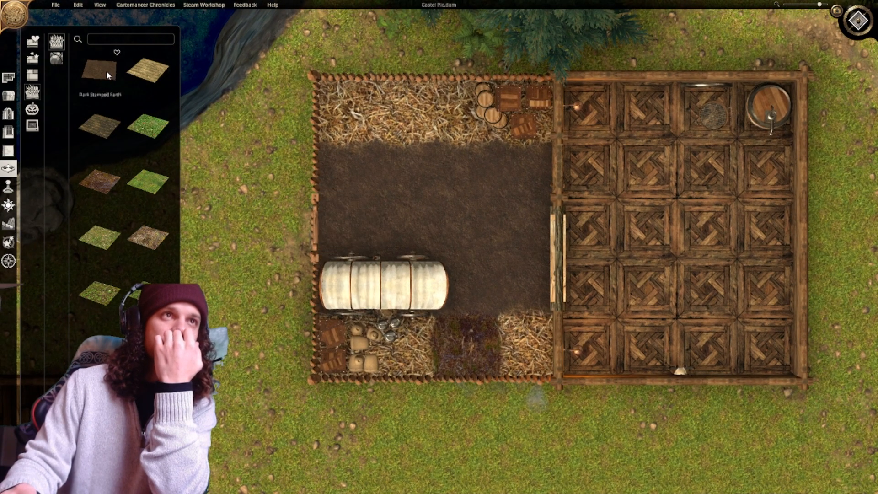
{"action": "mouse_move", "coordinate": [487, 301]}
{"action": "left_mouse_down"}
{"action": "mouse_move", "coordinate": [467, 344]}
{"action": "mouse_move", "coordinate": [473, 319]}
{"action": "mouse_move", "coordinate": [449, 122]}
{"action": "mouse_move", "coordinate": [449, 149]}
{"action": "left_mouse_up"}
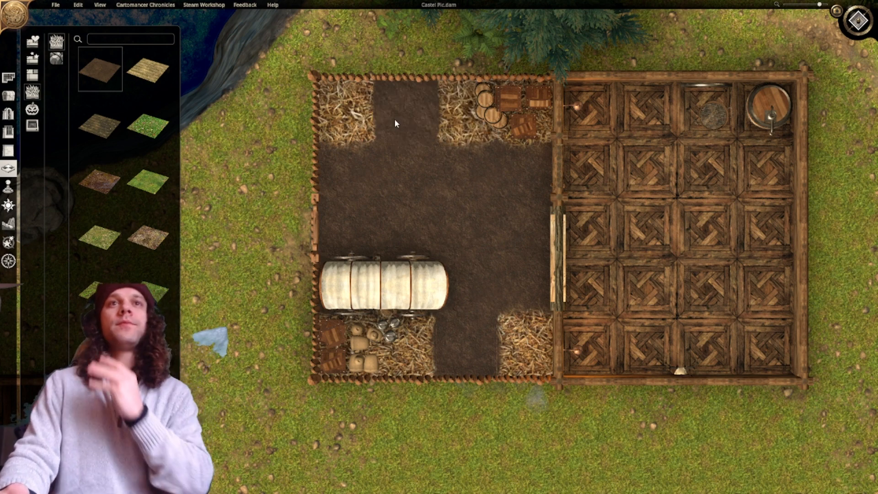
{"action": "left_click_drag", "start_coordinate": [395, 122], "coordinate": [361, 123]}
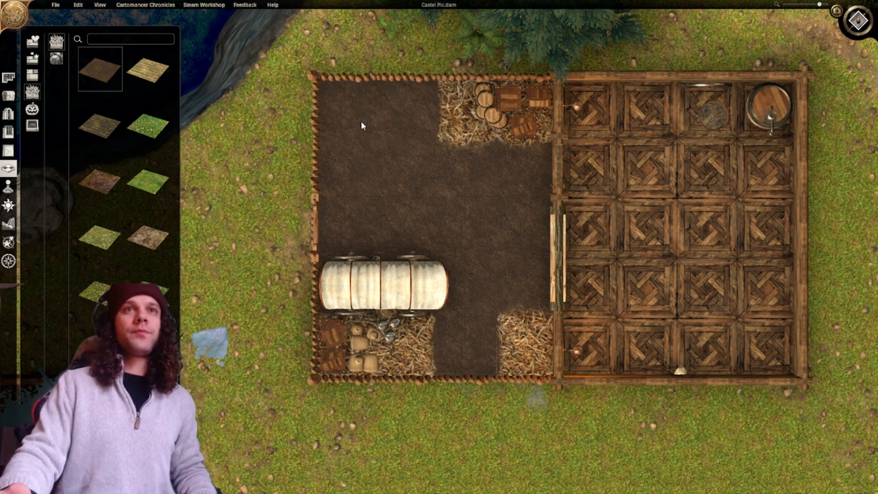
{"action": "key", "text": "s"}
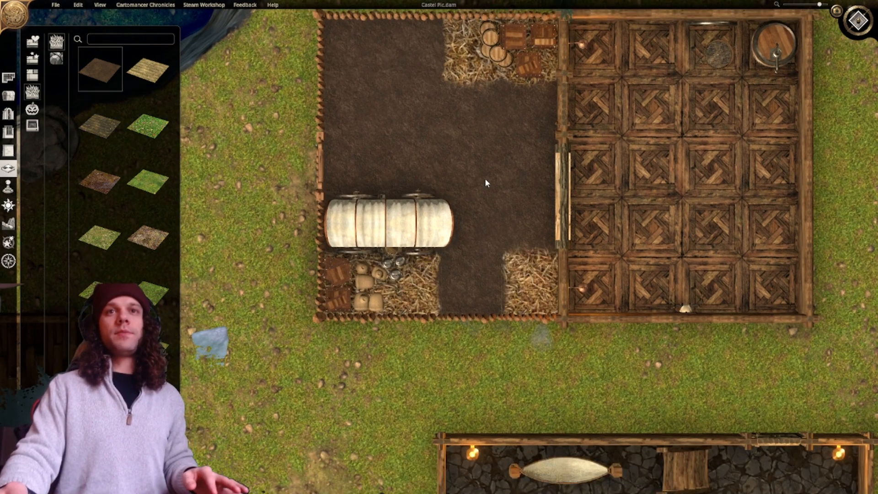
Place two copies of the front straw's sacks on the tree-side straw beside the barrels and nudge the upright sack closer to them.
{"action": "right_click_drag", "start_coordinate": [455, 150], "coordinate": [411, 218]}
{"action": "right_click_drag", "start_coordinate": [380, 183], "coordinate": [394, 203]}
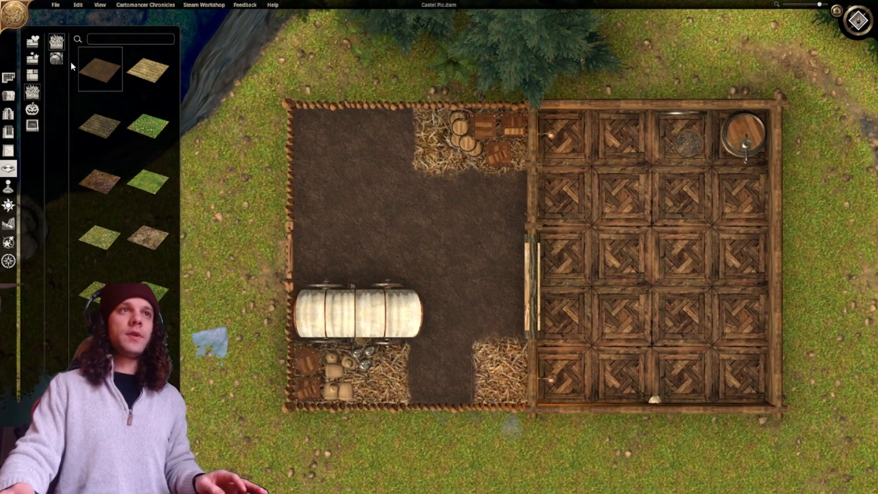
{"action": "left_click", "coordinate": [9, 95]}
{"action": "scroll", "coordinate": [439, 398], "scroll_direction": "up", "scroll_amount": 1}
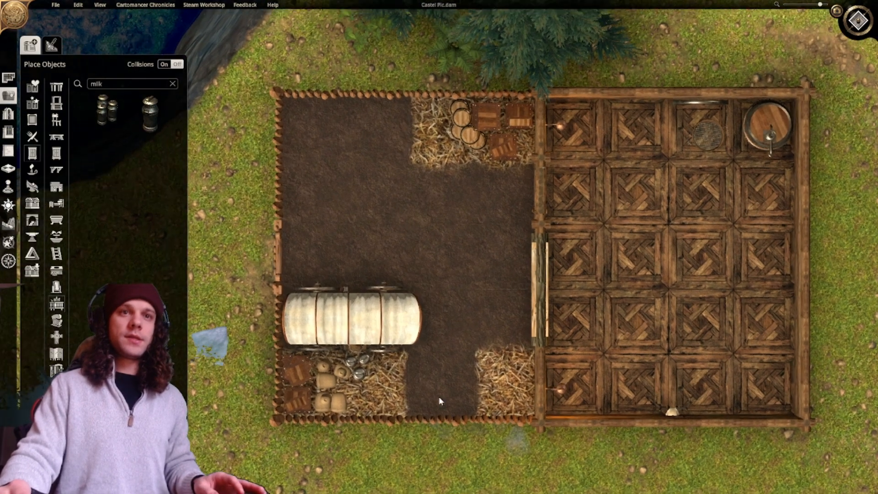
{"action": "scroll", "coordinate": [439, 398], "scroll_direction": "up", "scroll_amount": 2}
{"action": "scroll", "coordinate": [405, 346], "scroll_direction": "down", "scroll_amount": 2}
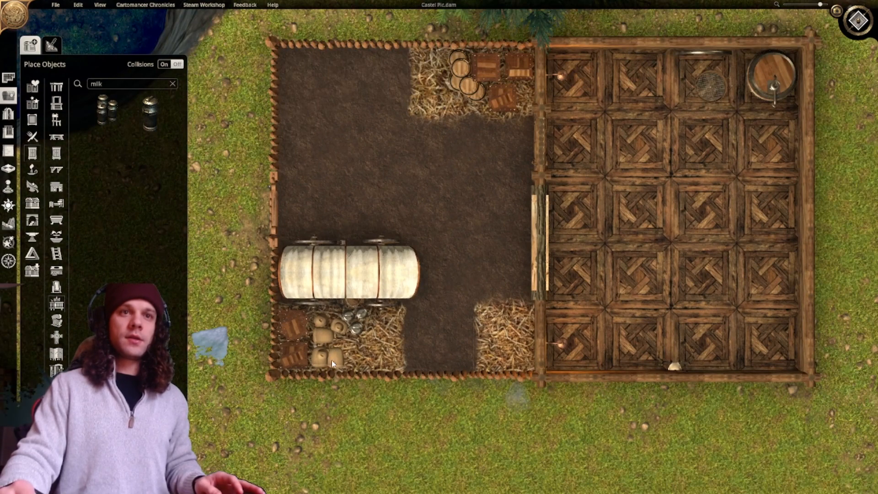
{"action": "left_click", "coordinate": [325, 384]}
{"action": "left_click_drag", "start_coordinate": [422, 97], "coordinate": [424, 59]}
{"action": "left_click", "coordinate": [427, 56]}
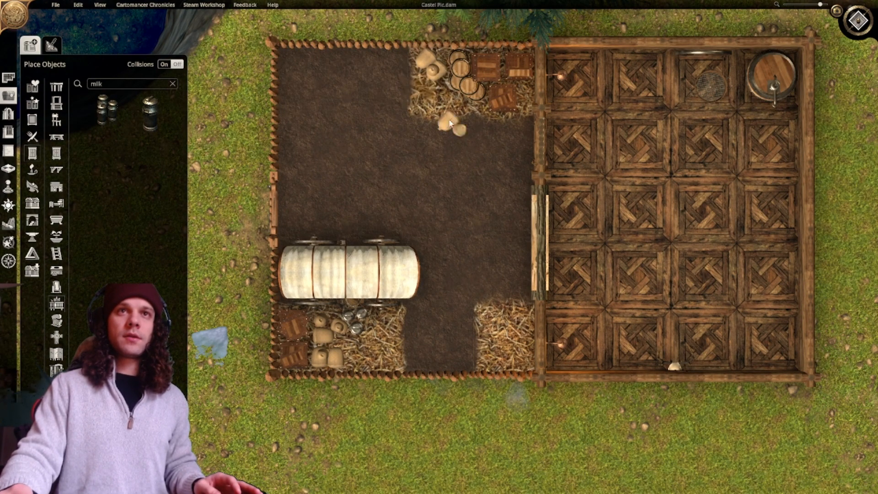
{"action": "left_click", "coordinate": [429, 91]}
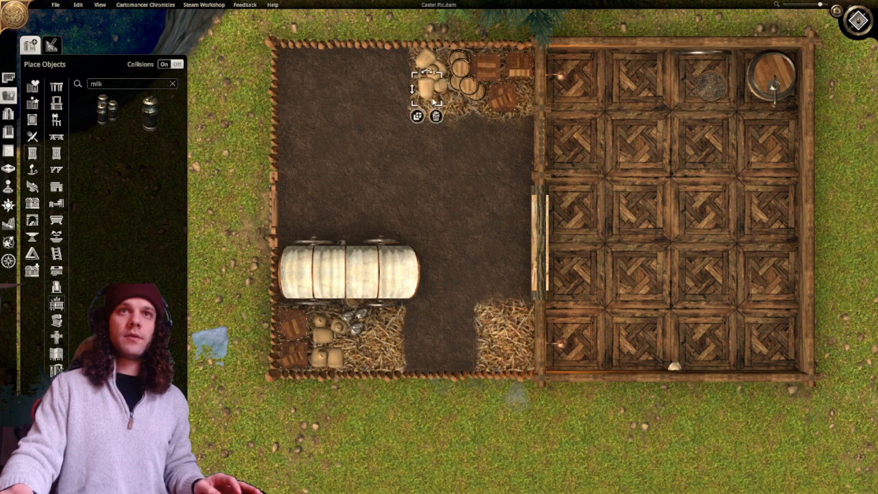
{"action": "scroll", "coordinate": [430, 99], "scroll_direction": "up", "scroll_amount": 4}
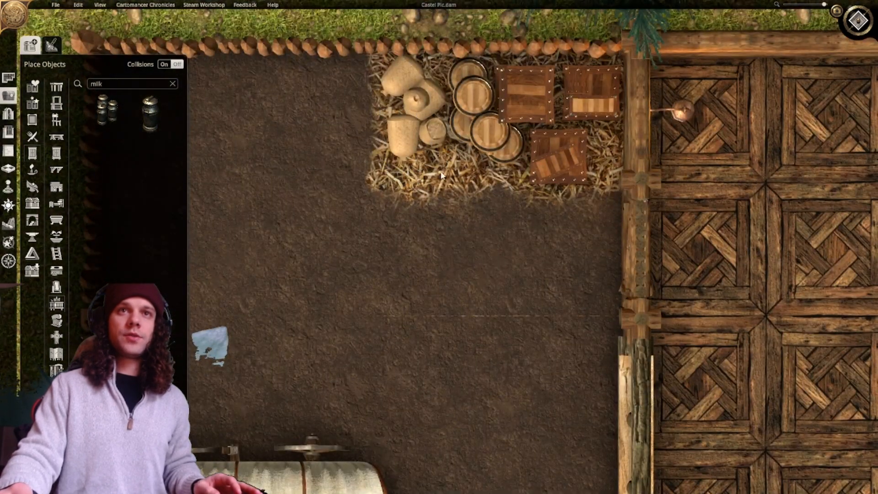
{"action": "left_click_drag", "start_coordinate": [413, 148], "coordinate": [417, 154]}
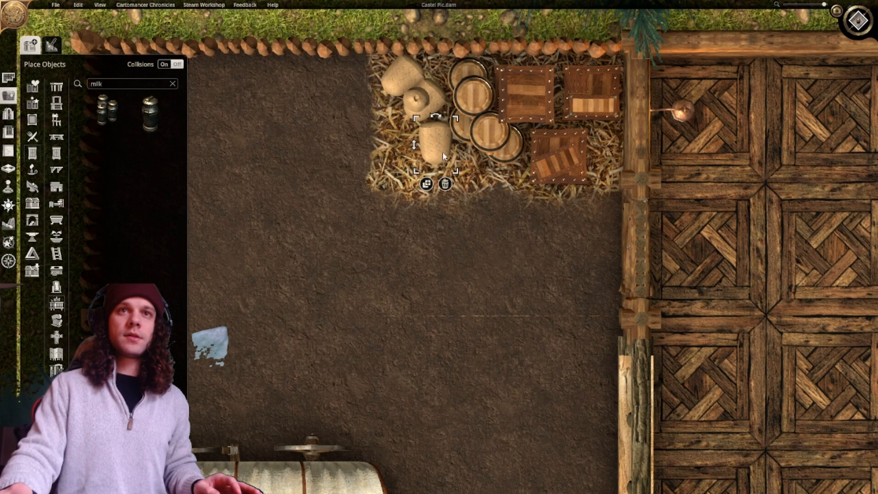
Place a copy of a crate on the front straw patch beside the hut, in the corner where the fence meets the hut wall.
{"action": "scroll", "coordinate": [465, 322], "scroll_direction": "down", "scroll_amount": 4}
{"action": "key", "text": "s"}
{"action": "key", "text": "d"}
{"action": "key", "text": "w"}
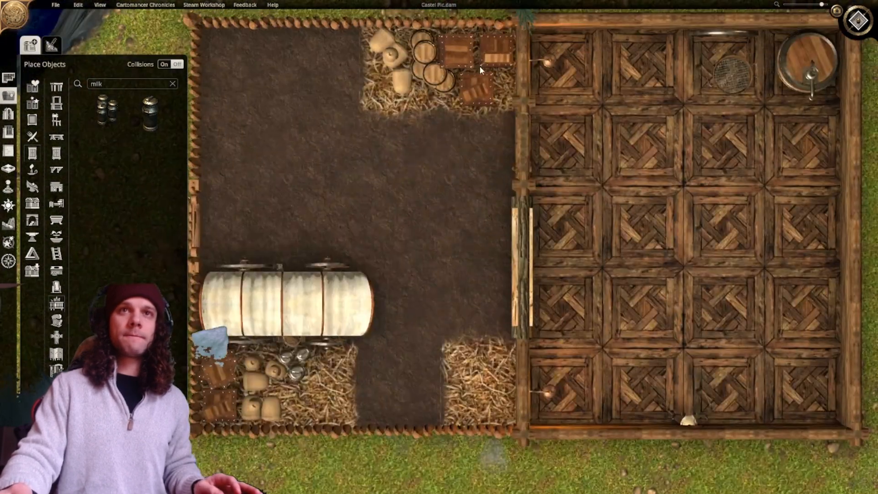
{"action": "left_click", "coordinate": [494, 45]}
{"action": "left_click", "coordinate": [469, 70]}
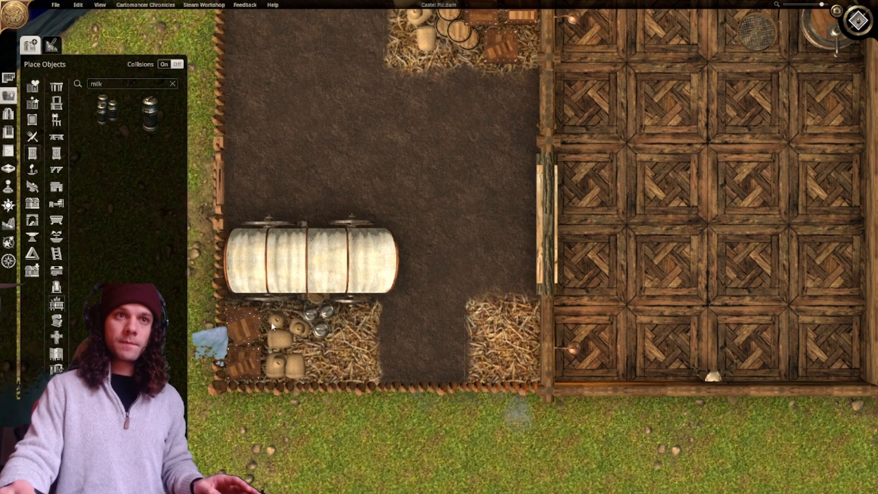
{"action": "left_click", "coordinate": [232, 355]}
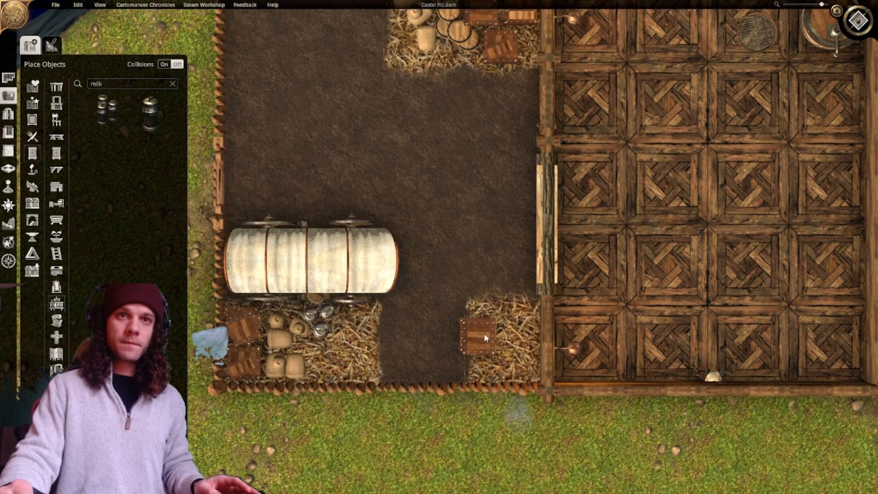
{"action": "left_click", "coordinate": [524, 363]}
{"action": "key", "text": "6"}
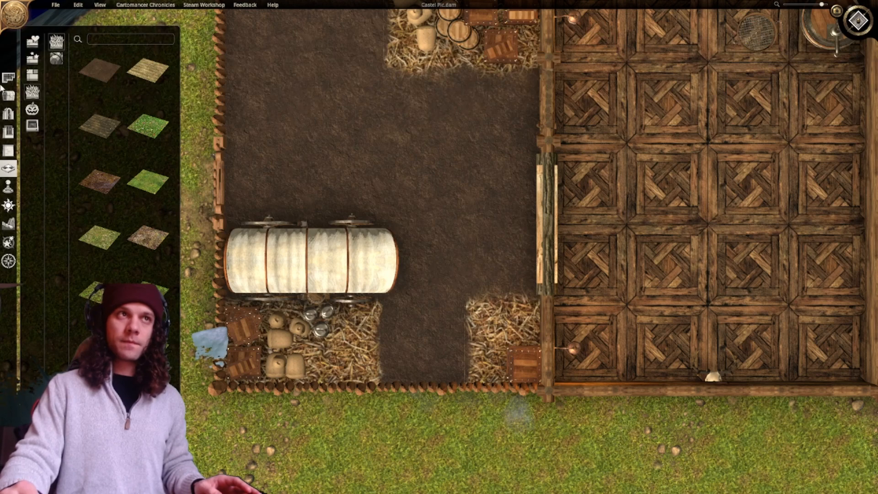
{"action": "key", "text": "2"}
{"action": "left_click", "coordinate": [516, 357]}
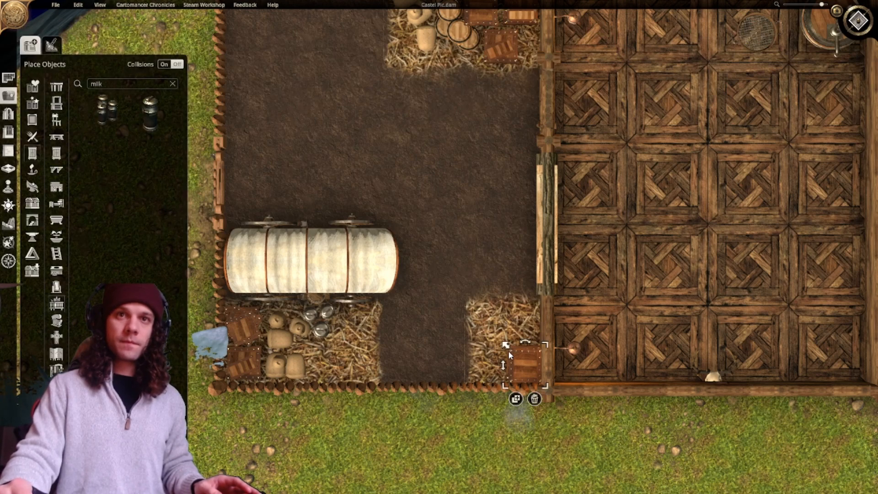
{"action": "left_click", "coordinate": [516, 399]}
{"action": "key", "text": "Delete"}
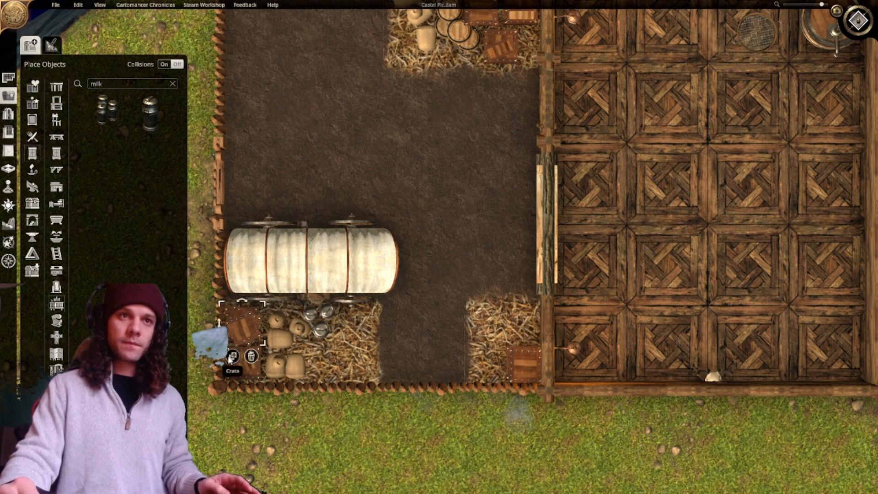
Add two more crate copies at differing angles around the corner crate on the straw patch beside the hut.
{"action": "left_click", "coordinate": [232, 356]}
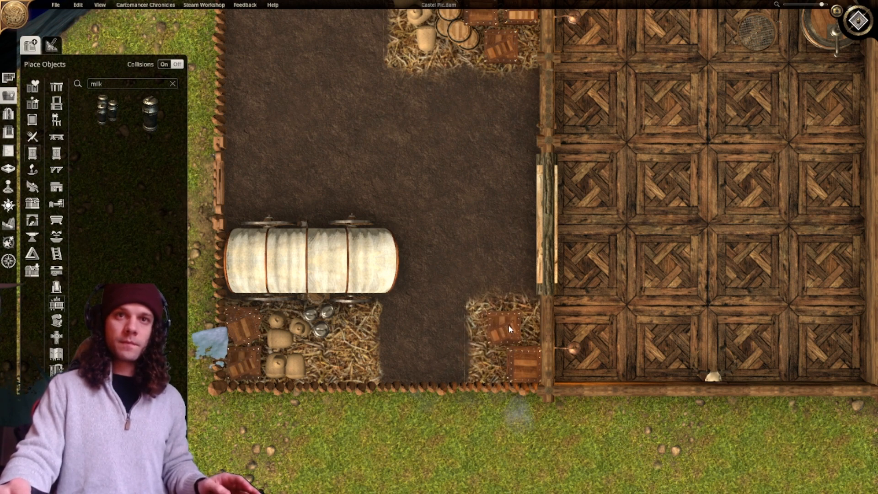
{"action": "left_click", "coordinate": [520, 325]}
{"action": "left_click", "coordinate": [512, 357]}
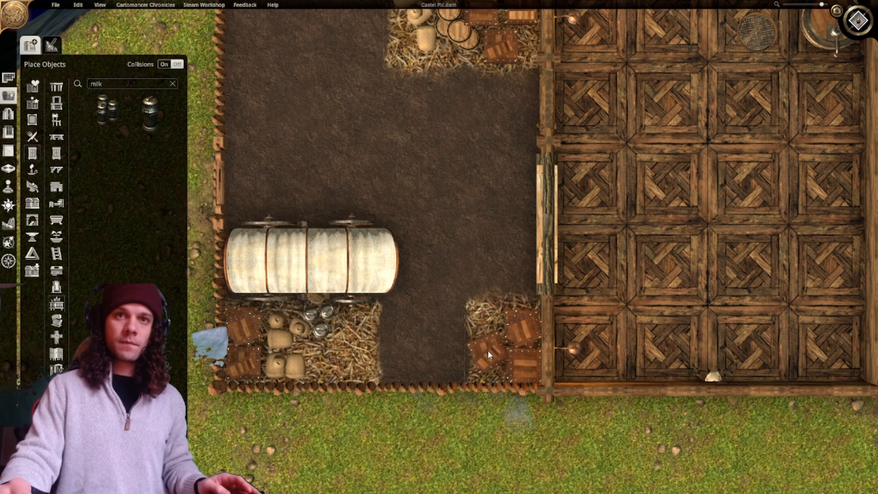
{"action": "left_click", "coordinate": [487, 350]}
Inspect the furnished yard in the 3D view, including the wagon, crates and sacks, and return to the top-down view.
{"action": "scroll", "coordinate": [490, 343], "scroll_direction": "down", "scroll_amount": 5}
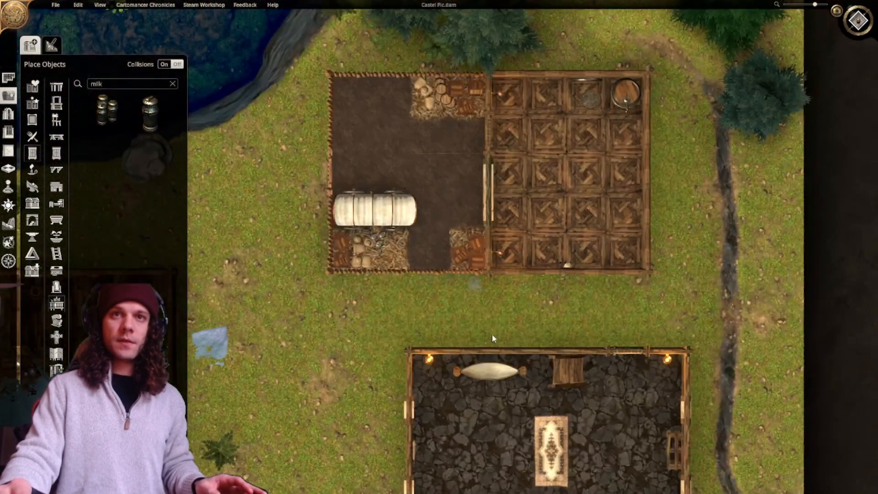
{"action": "right_click_drag", "start_coordinate": [451, 187], "coordinate": [482, 195]}
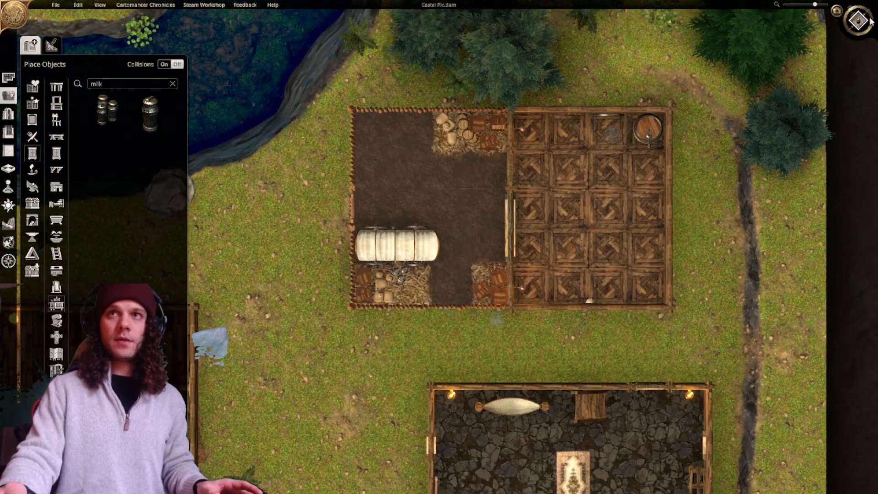
{"action": "left_click", "coordinate": [868, 21]}
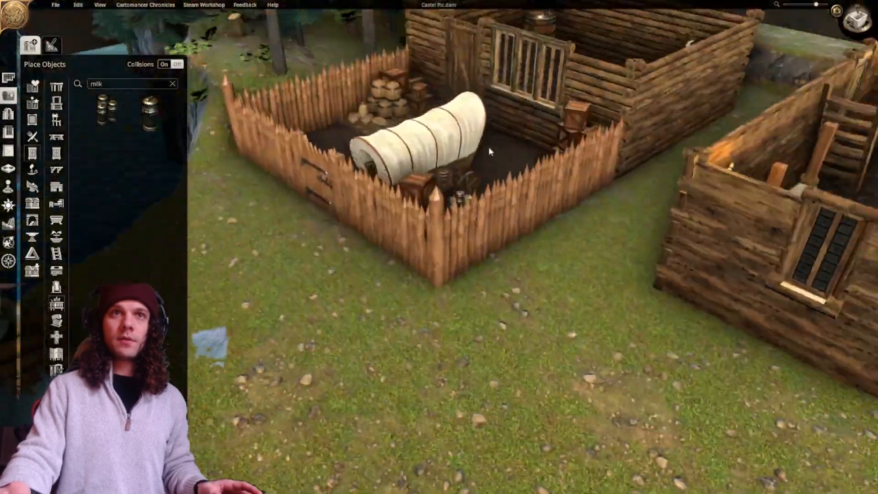
{"action": "scroll", "coordinate": [489, 147], "scroll_direction": "down", "scroll_amount": 3}
{"action": "middle_click_drag", "start_coordinate": [489, 147], "coordinate": [533, 220]}
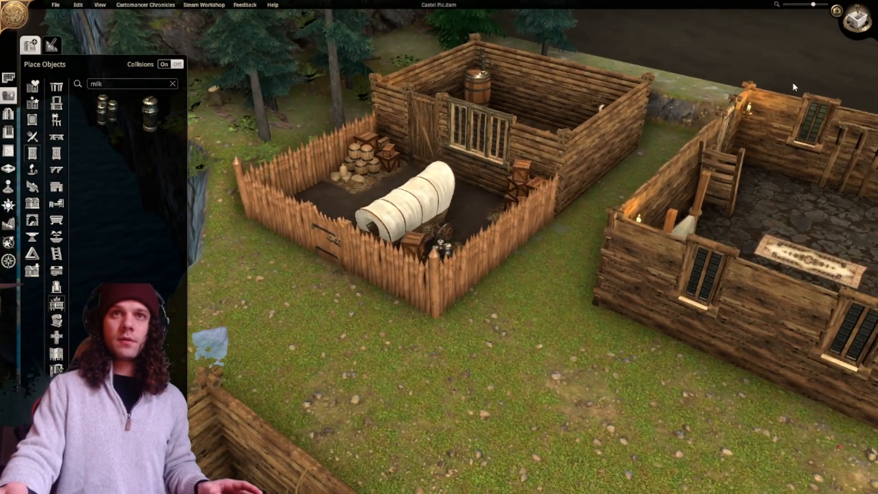
{"action": "left_click", "coordinate": [861, 29]}
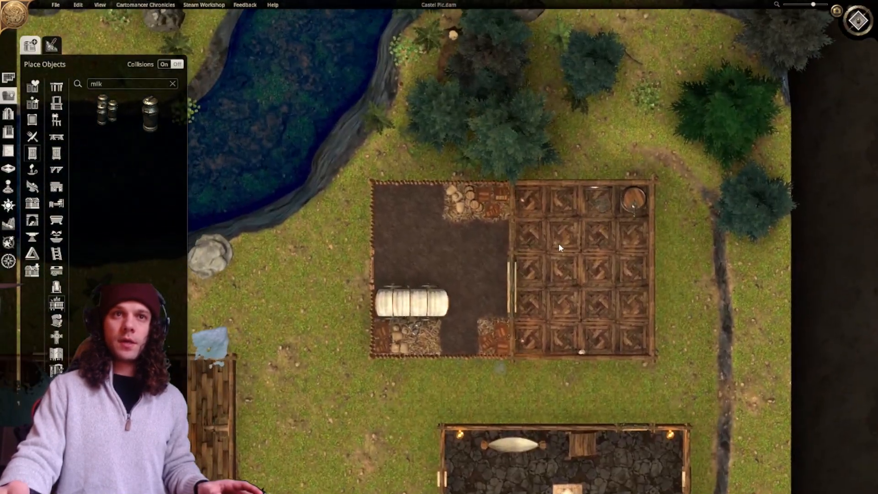
Smooth the terrain at the end of the long rock ridge nearest the brick-floored building with the smoking pot.
{"action": "middle_click_drag", "start_coordinate": [510, 299], "coordinate": [657, 172]}
{"action": "middle_click_drag", "start_coordinate": [500, 280], "coordinate": [528, 255]}
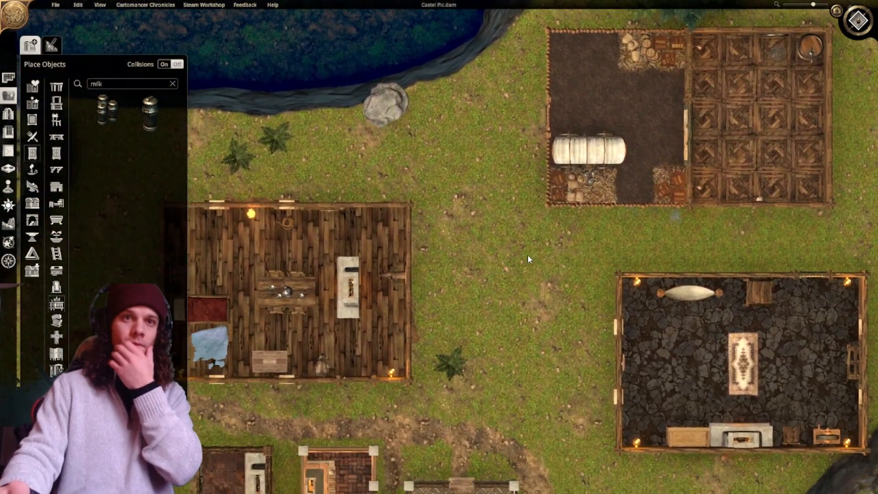
{"action": "middle_click_drag", "start_coordinate": [320, 230], "coordinate": [671, 77]}
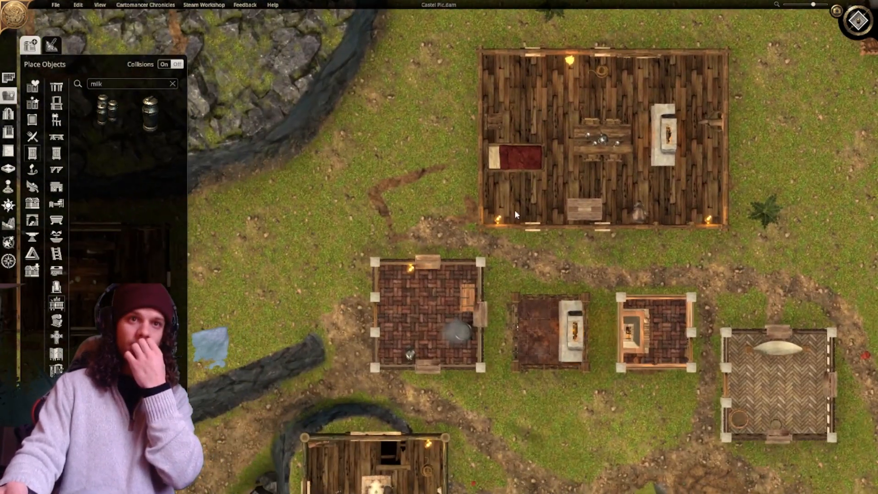
{"action": "middle_click_drag", "start_coordinate": [514, 210], "coordinate": [595, 114]}
{"action": "middle_click_drag", "start_coordinate": [385, 291], "coordinate": [422, 272]}
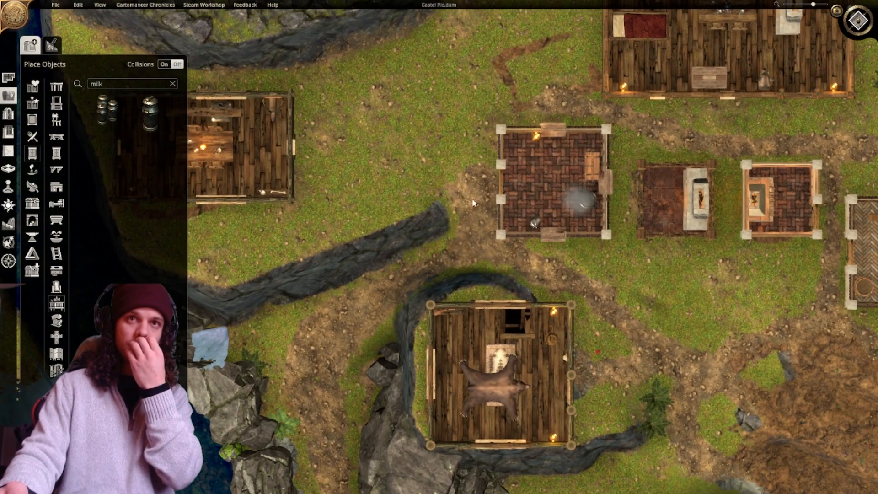
{"action": "left_click", "coordinate": [8, 228]}
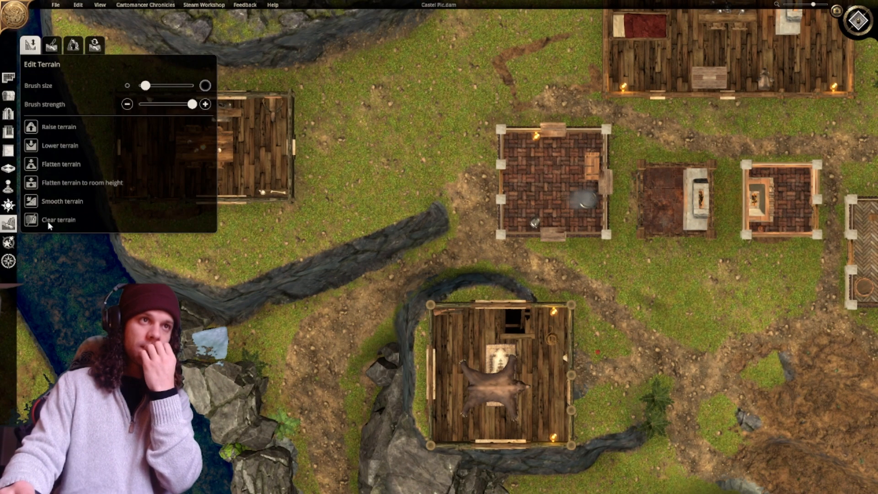
{"action": "scroll", "coordinate": [435, 215], "scroll_direction": "up", "scroll_amount": 3}
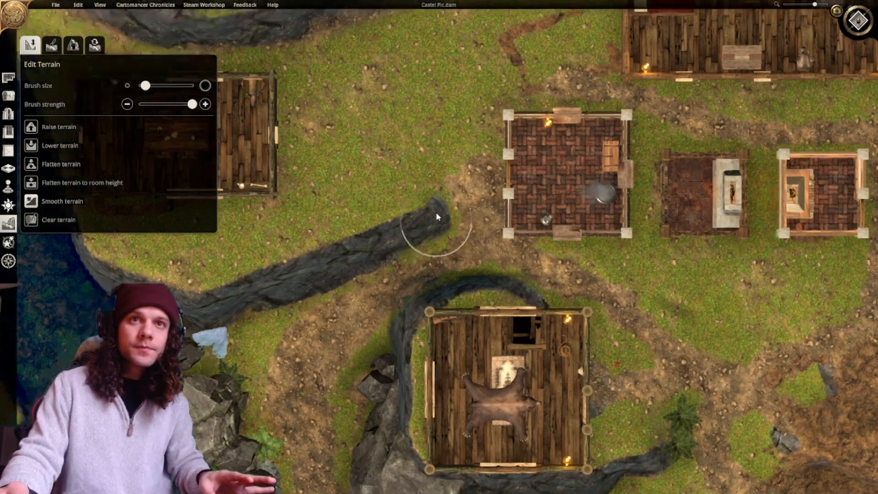
{"action": "mouse_move", "coordinate": [430, 195]}
{"action": "left_mouse_down"}
{"action": "mouse_move", "coordinate": [416, 231]}
{"action": "mouse_move", "coordinate": [426, 221]}
{"action": "left_mouse_up"}
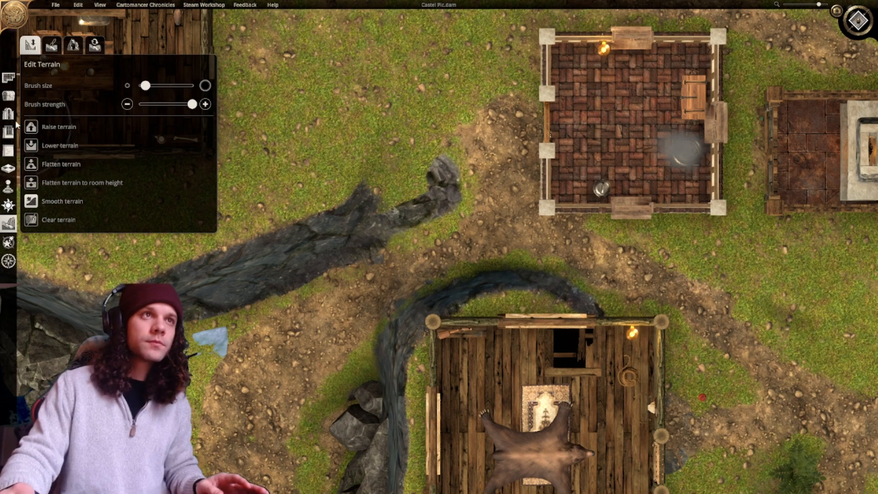
Reduce the Paint Terrain brush size and erase the terrain paint around the smoothed end of the rock ridge.
{"action": "left_click", "coordinate": [51, 44]}
{"action": "left_click", "coordinate": [117, 148]}
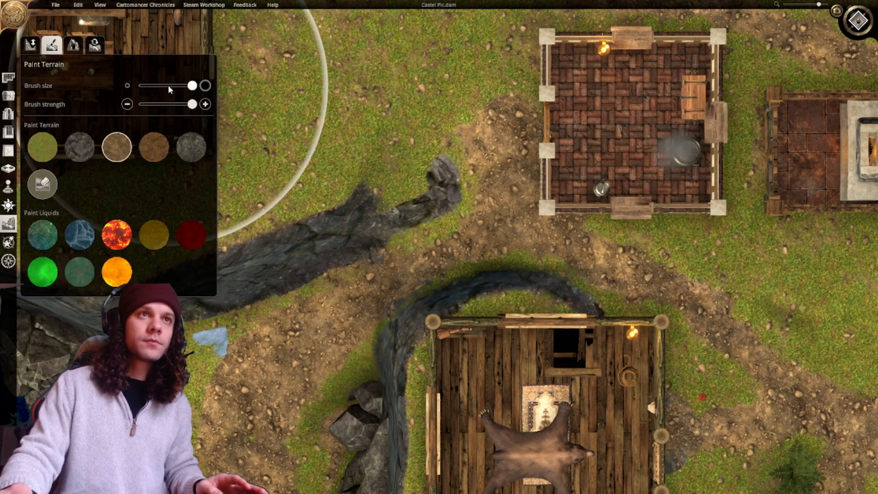
{"action": "mouse_move", "coordinate": [192, 85]}
{"action": "left_mouse_down"}
{"action": "mouse_move", "coordinate": [140, 85]}
{"action": "mouse_move", "coordinate": [156, 86]}
{"action": "left_mouse_up"}
{"action": "left_click_drag", "start_coordinate": [427, 215], "coordinate": [419, 226]}
{"action": "left_click", "coordinate": [43, 184]}
{"action": "mouse_move", "coordinate": [407, 197]}
{"action": "left_mouse_down"}
{"action": "mouse_move", "coordinate": [427, 202]}
{"action": "mouse_move", "coordinate": [410, 221]}
{"action": "mouse_move", "coordinate": [429, 149]}
{"action": "left_mouse_up"}
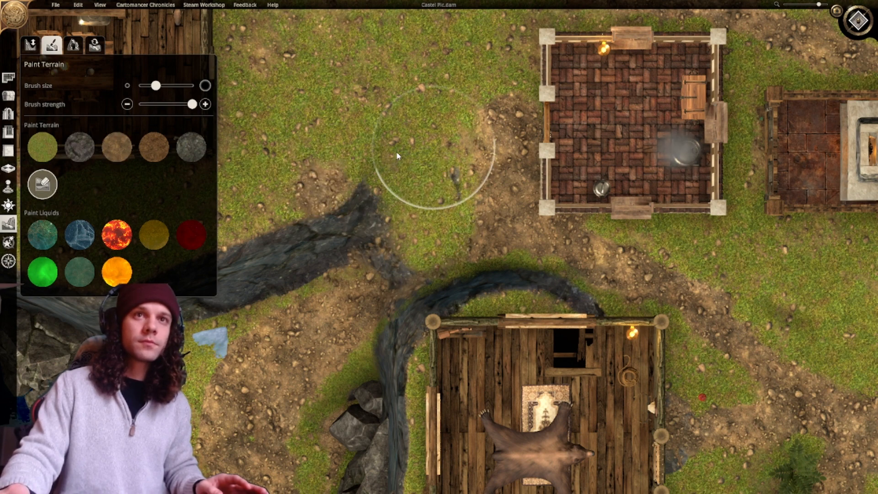
Paint a stony dirt path over the cleared ridge end and up along the brick-floored building's outer side.
{"action": "left_click", "coordinate": [117, 148]}
{"action": "mouse_move", "coordinate": [412, 231]}
{"action": "left_mouse_down"}
{"action": "mouse_move", "coordinate": [374, 279]}
{"action": "mouse_move", "coordinate": [419, 211]}
{"action": "mouse_move", "coordinate": [426, 171]}
{"action": "mouse_move", "coordinate": [434, 221]}
{"action": "mouse_move", "coordinate": [436, 169]}
{"action": "mouse_move", "coordinate": [462, 123]}
{"action": "left_mouse_up"}
{"action": "right_click_drag", "start_coordinate": [462, 123], "coordinate": [416, 217]}
{"action": "left_click_drag", "start_coordinate": [417, 217], "coordinate": [427, 141]}
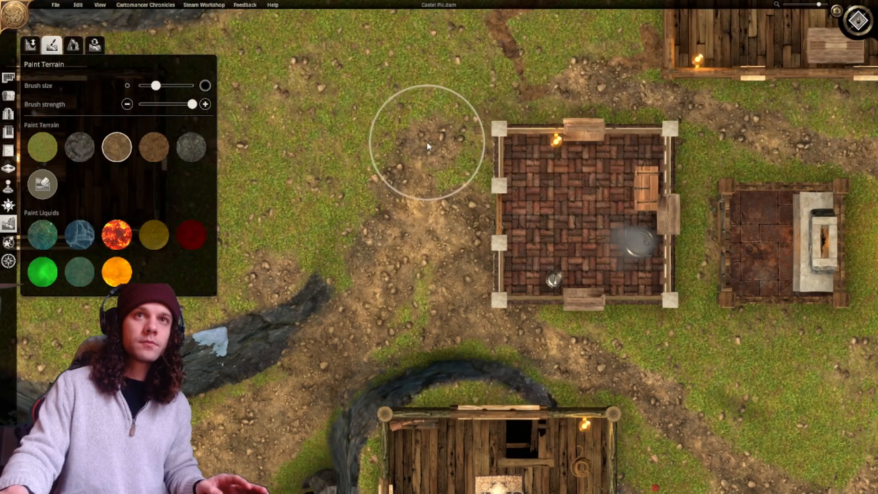
Extend the dirt path between the rocky plateau and the large wooden house, toward the house's lake-side corner.
{"action": "right_click_drag", "start_coordinate": [430, 142], "coordinate": [365, 282]}
{"action": "scroll", "coordinate": [372, 264], "scroll_direction": "down", "scroll_amount": 4}
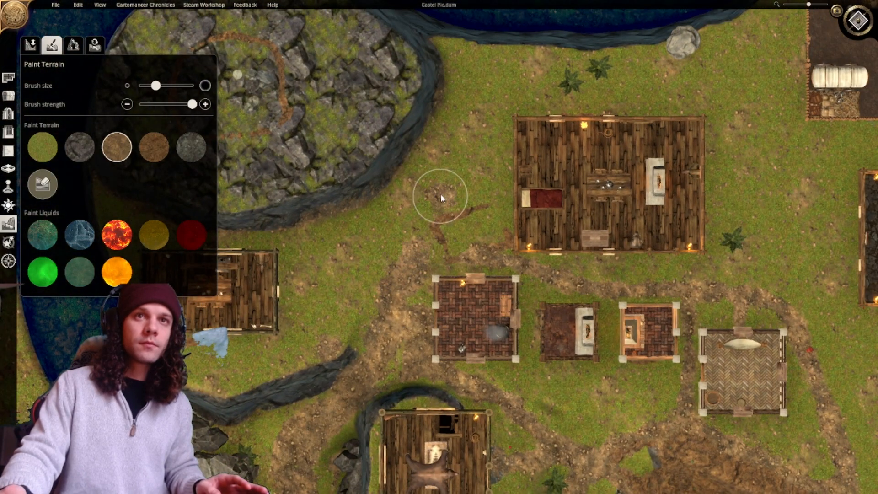
{"action": "mouse_move", "coordinate": [421, 233]}
{"action": "left_mouse_down"}
{"action": "mouse_move", "coordinate": [425, 203]}
{"action": "mouse_move", "coordinate": [490, 100]}
{"action": "mouse_move", "coordinate": [506, 88]}
{"action": "mouse_move", "coordinate": [575, 83]}
{"action": "left_mouse_up"}
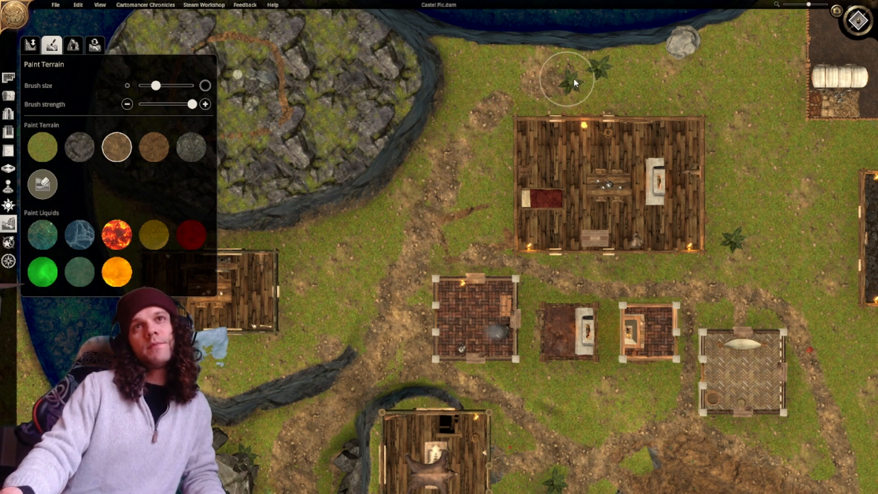
Continue the dirt path along the lake side of the large wooden house to the fenced yard and fill the gaps along its whole course.
{"action": "right_click_drag", "start_coordinate": [746, 90], "coordinate": [594, 131]}
{"action": "left_click_drag", "start_coordinate": [622, 112], "coordinate": [625, 106]}
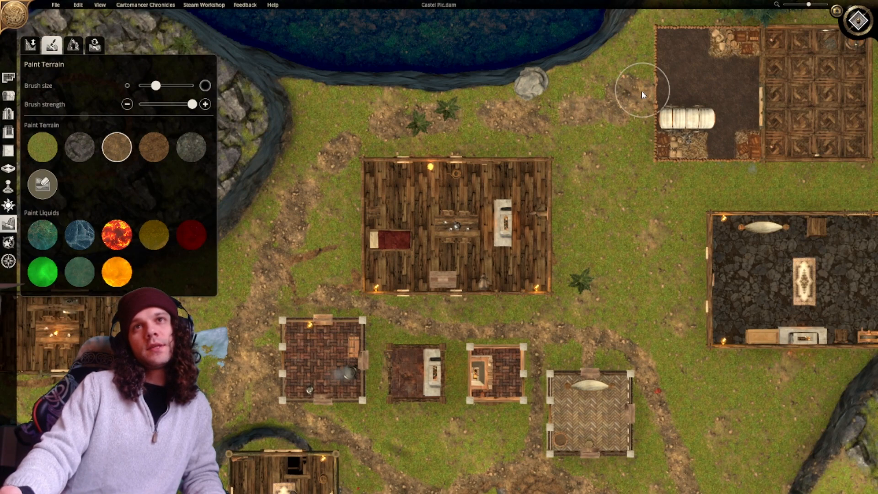
{"action": "left_click_drag", "start_coordinate": [634, 114], "coordinate": [516, 117]}
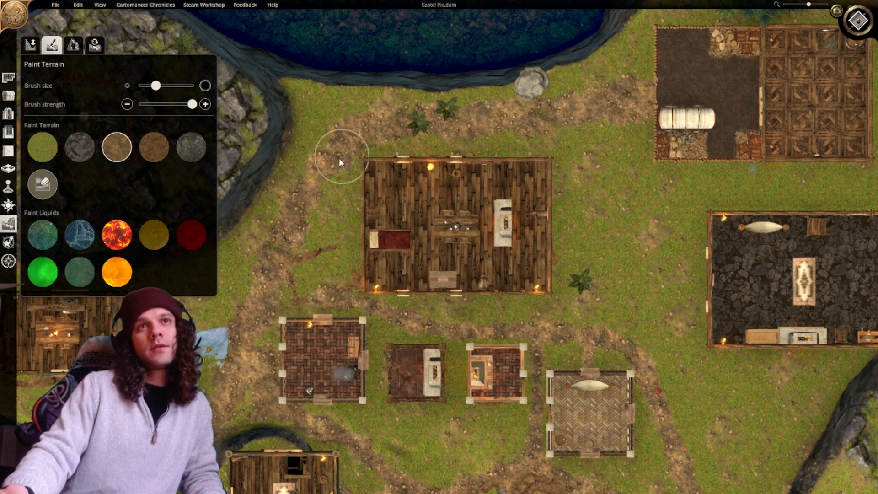
{"action": "left_click_drag", "start_coordinate": [340, 163], "coordinate": [289, 224]}
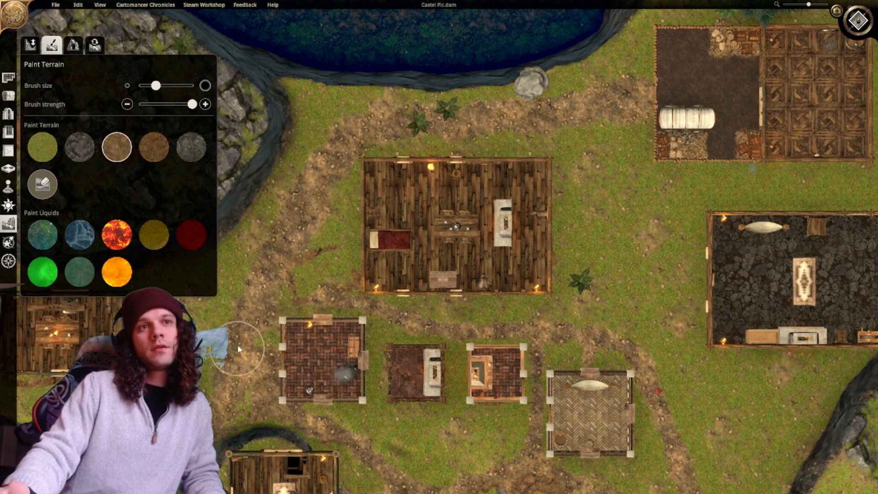
{"action": "middle_click_drag", "start_coordinate": [258, 339], "coordinate": [383, 272]}
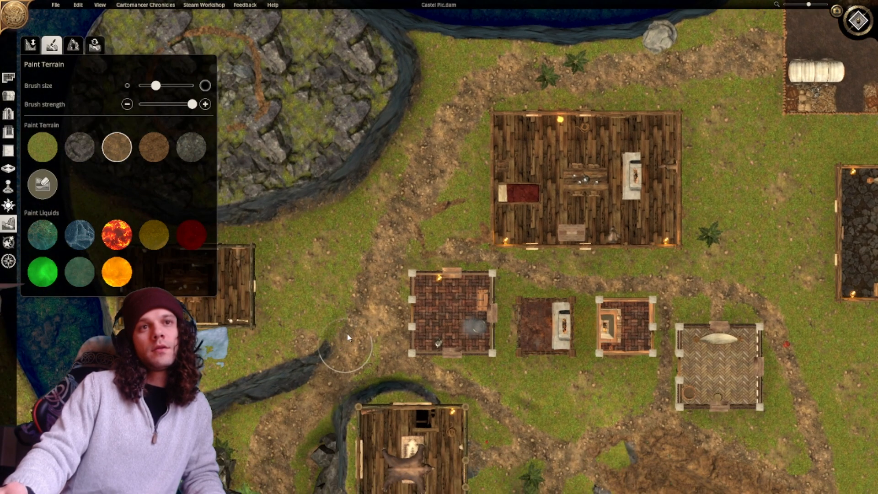
Paint grass terrain along the path-facing side of the smoky brick-floored building to narrow the dirt path there.
{"action": "middle_click_drag", "start_coordinate": [354, 348], "coordinate": [354, 272]}
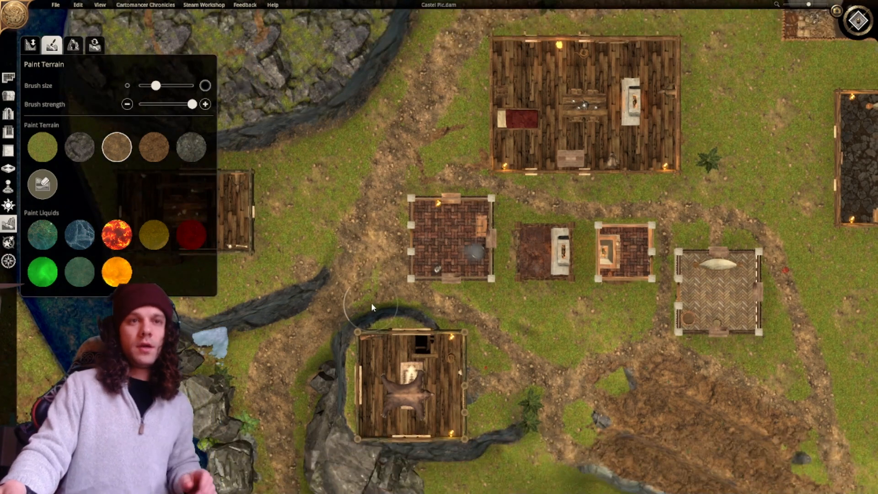
{"action": "scroll", "coordinate": [381, 297], "scroll_direction": "up", "scroll_amount": 5}
{"action": "mouse_move", "coordinate": [192, 104]}
{"action": "left_mouse_down"}
{"action": "mouse_move", "coordinate": [160, 104]}
{"action": "mouse_move", "coordinate": [192, 104]}
{"action": "left_mouse_up"}
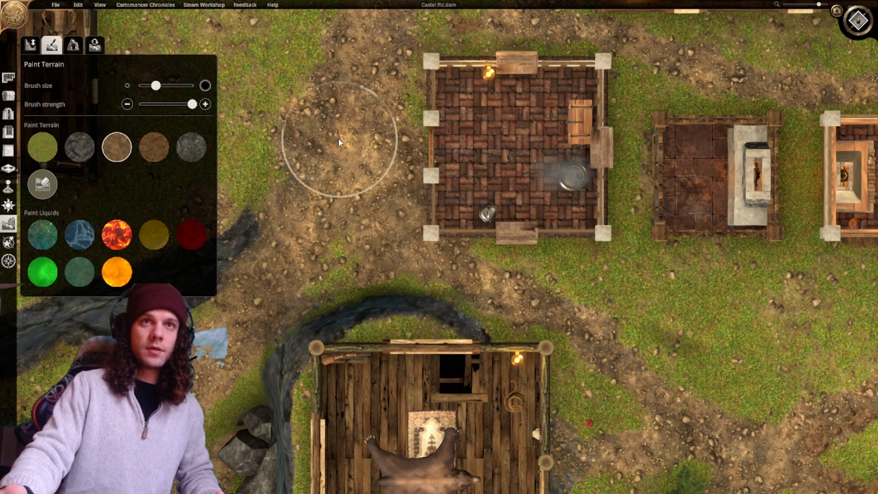
{"action": "middle_click_drag", "start_coordinate": [337, 140], "coordinate": [267, 140]}
{"action": "left_click", "coordinate": [42, 147]}
{"action": "middle_click_drag", "start_coordinate": [279, 172], "coordinate": [361, 210]}
{"action": "left_click_drag", "start_coordinate": [449, 232], "coordinate": [440, 206]}
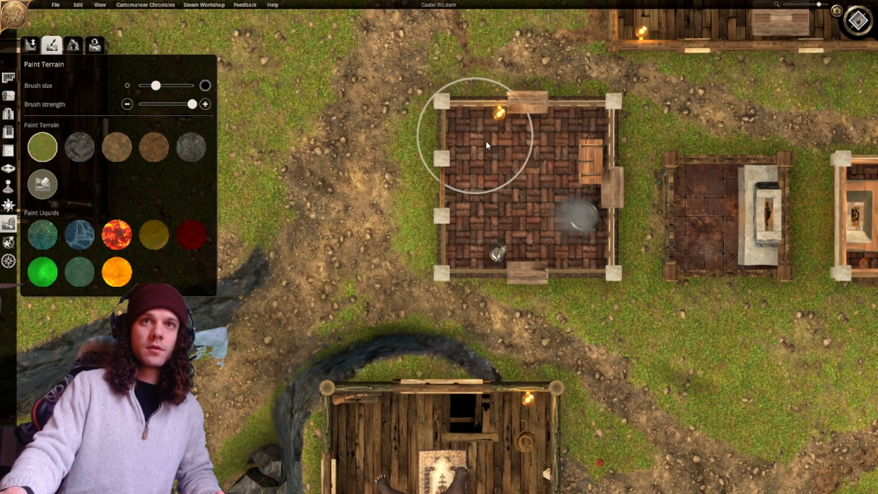
{"action": "middle_click_drag", "start_coordinate": [463, 229], "coordinate": [437, 237]}
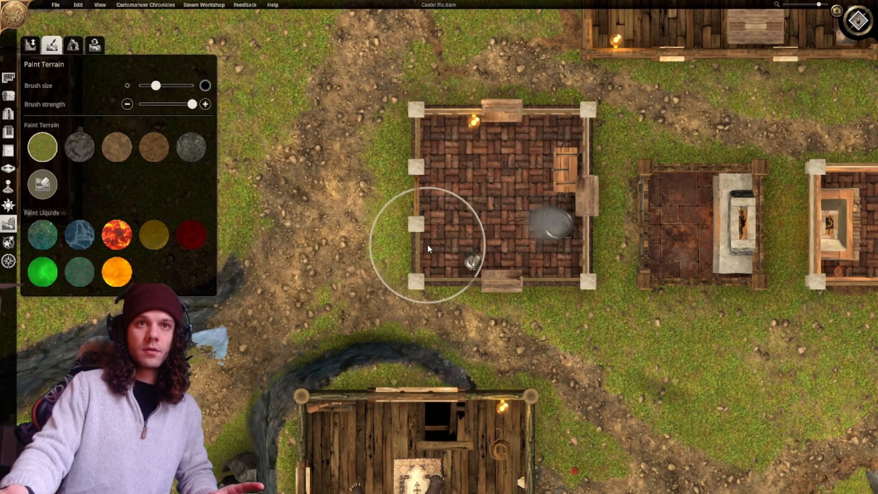
Paint grass over the bare brown strip along the cliff-facing long wall of the wooden hall beside the river.
{"action": "scroll", "coordinate": [492, 251], "scroll_direction": "down", "scroll_amount": 4}
{"action": "middle_click_drag", "start_coordinate": [530, 306], "coordinate": [517, 247]}
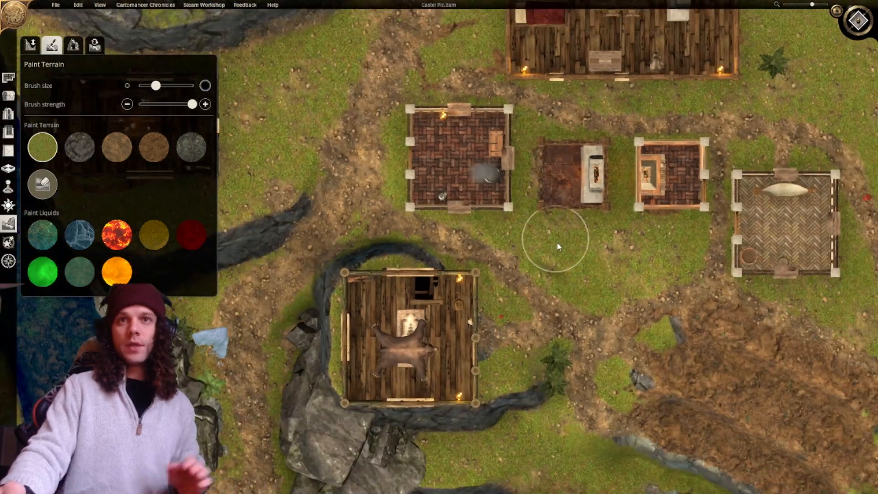
{"action": "middle_click_drag", "start_coordinate": [572, 277], "coordinate": [524, 328]}
{"action": "scroll", "coordinate": [507, 257], "scroll_direction": "down", "scroll_amount": 3}
{"action": "middle_click_drag", "start_coordinate": [414, 246], "coordinate": [588, 264]}
{"action": "scroll", "coordinate": [479, 215], "scroll_direction": "up", "scroll_amount": 3}
{"action": "middle_click_drag", "start_coordinate": [496, 236], "coordinate": [483, 269]}
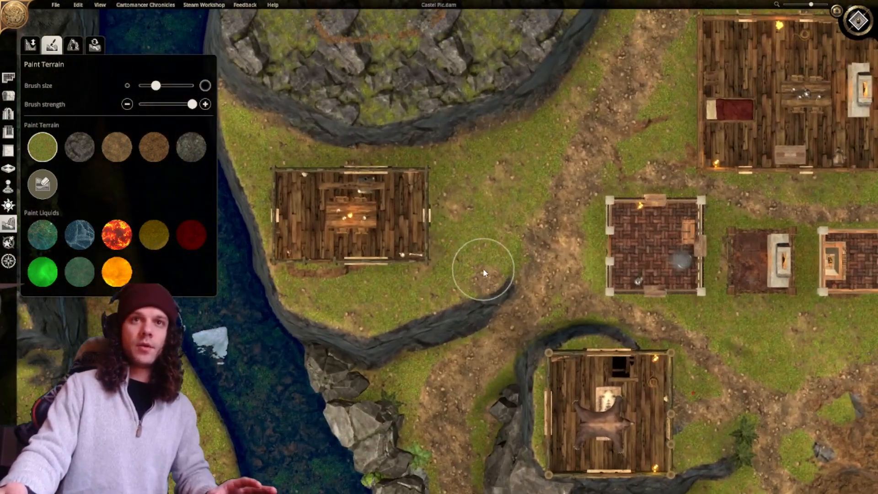
{"action": "scroll", "coordinate": [485, 269], "scroll_direction": "up", "scroll_amount": 3}
{"action": "scroll", "coordinate": [499, 256], "scroll_direction": "down", "scroll_amount": 2}
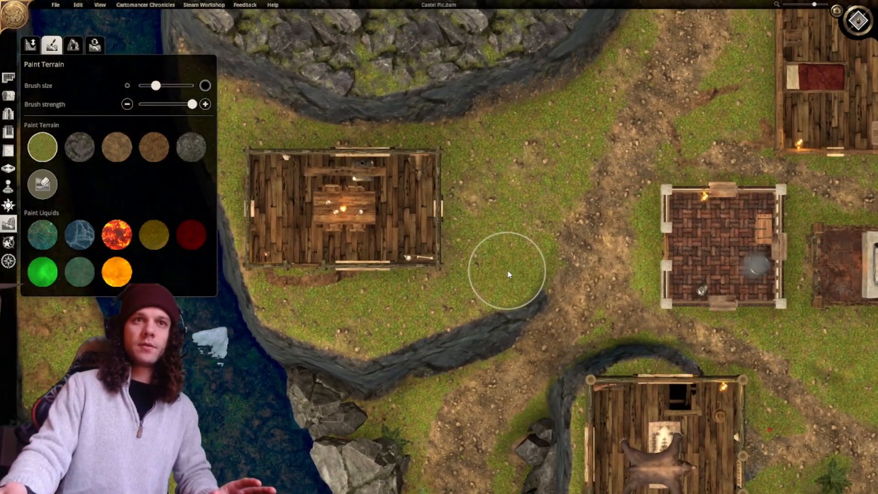
{"action": "mouse_move", "coordinate": [293, 286]}
{"action": "left_mouse_down"}
{"action": "mouse_move", "coordinate": [284, 274]}
{"action": "mouse_move", "coordinate": [339, 277]}
{"action": "left_mouse_up"}
{"action": "middle_click_drag", "start_coordinate": [338, 276], "coordinate": [371, 280]}
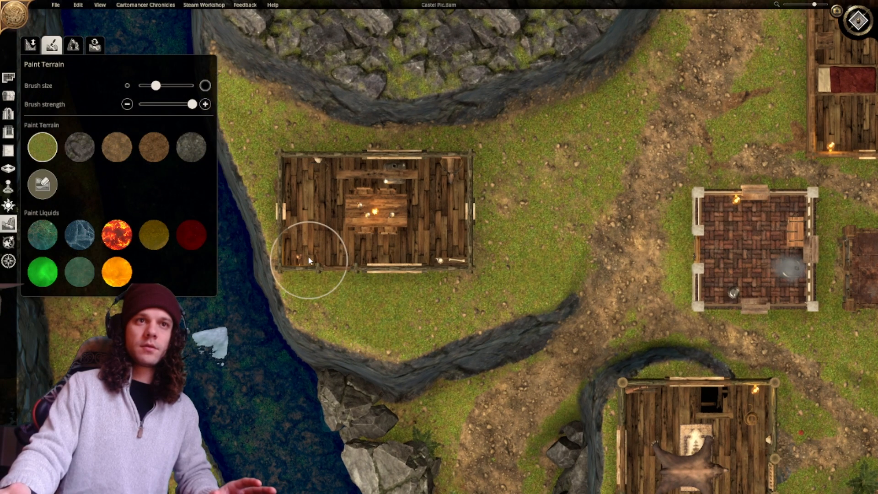
Paint grass around the wooden hall's river-side corner and over the ground between the hall, the rocky plateau and the path.
{"action": "middle_click_drag", "start_coordinate": [291, 173], "coordinate": [339, 203]}
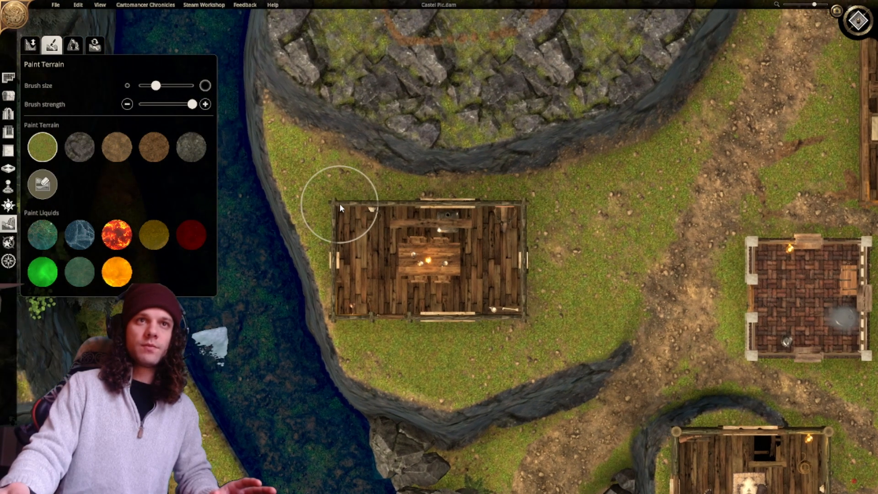
{"action": "mouse_move", "coordinate": [313, 179]}
{"action": "left_mouse_down"}
{"action": "mouse_move", "coordinate": [345, 199]}
{"action": "mouse_move", "coordinate": [361, 192]}
{"action": "mouse_move", "coordinate": [310, 166]}
{"action": "mouse_move", "coordinate": [329, 180]}
{"action": "left_mouse_up"}
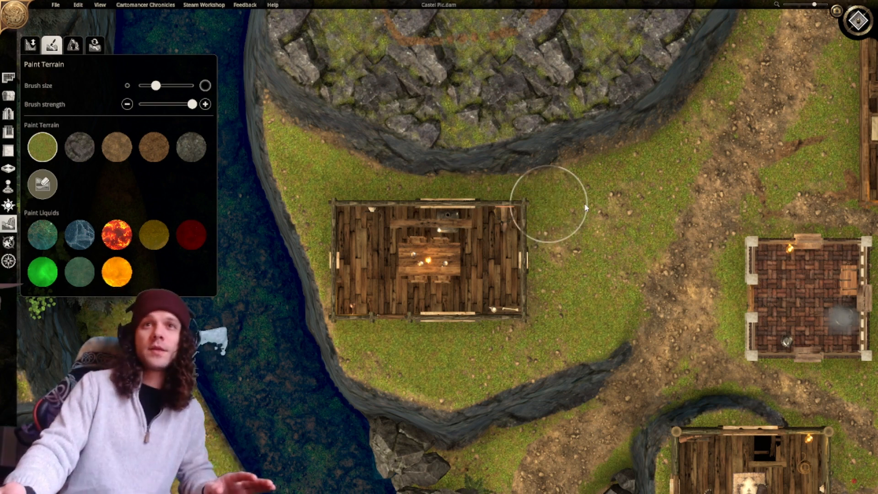
{"action": "right_click_drag", "start_coordinate": [575, 208], "coordinate": [476, 243]}
{"action": "mouse_move", "coordinate": [476, 241]}
{"action": "left_mouse_down"}
{"action": "mouse_move", "coordinate": [461, 265]}
{"action": "mouse_move", "coordinate": [549, 196]}
{"action": "mouse_move", "coordinate": [559, 207]}
{"action": "left_mouse_up"}
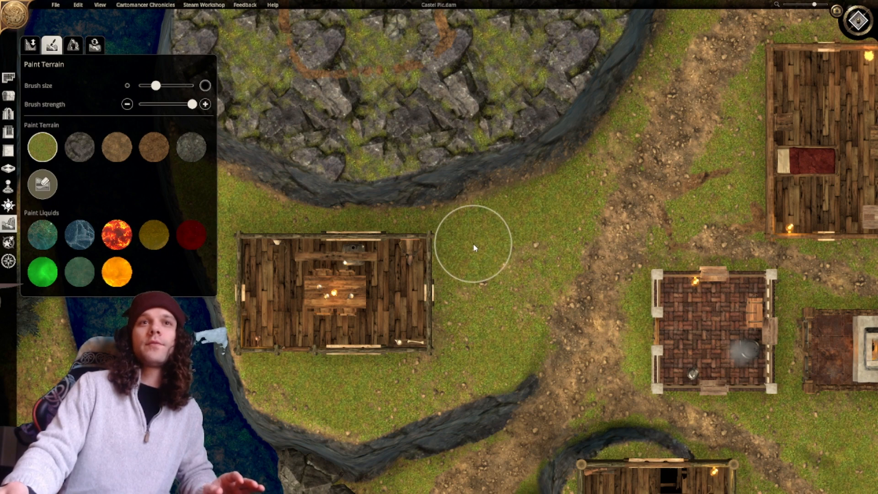
Paint a narrow stony dirt path with a smaller brush from the wooden hall's end door to the main path.
{"action": "mouse_move", "coordinate": [501, 289]}
{"action": "right_mouse_down"}
{"action": "mouse_move", "coordinate": [497, 245]}
{"action": "mouse_move", "coordinate": [431, 231]}
{"action": "right_mouse_up"}
{"action": "left_click", "coordinate": [117, 146]}
{"action": "scroll", "coordinate": [388, 225], "scroll_direction": "up", "scroll_amount": 2}
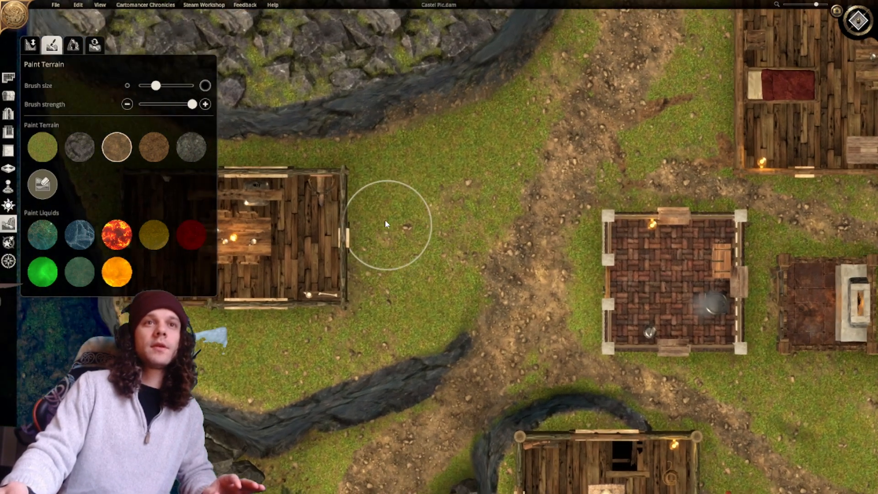
{"action": "left_click_drag", "start_coordinate": [156, 85], "coordinate": [140, 87]}
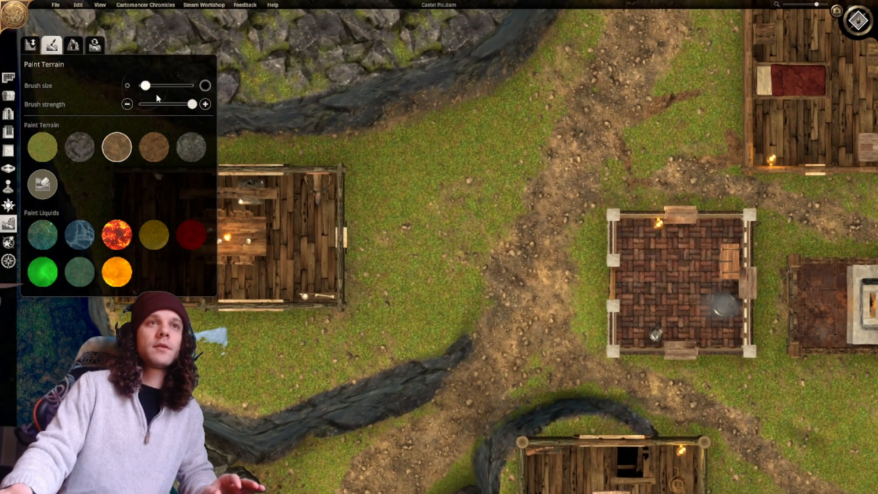
{"action": "mouse_move", "coordinate": [357, 243]}
{"action": "left_mouse_down"}
{"action": "mouse_move", "coordinate": [442, 244]}
{"action": "mouse_move", "coordinate": [384, 235]}
{"action": "mouse_move", "coordinate": [481, 254]}
{"action": "mouse_move", "coordinate": [530, 249]}
{"action": "left_mouse_up"}
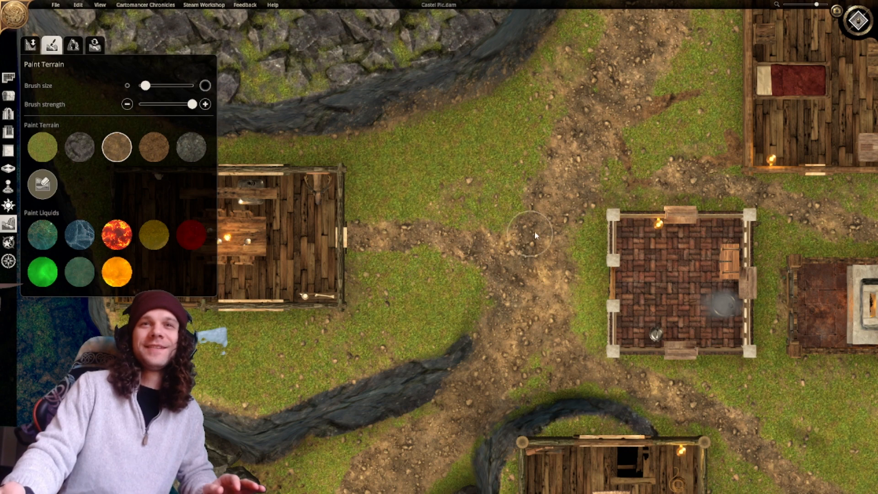
Paint a stony dirt path through the gap between the open forge shelter and the small brick-floored building.
{"action": "key", "text": "d"}
{"action": "key", "text": "s"}
{"action": "key", "text": "s"}
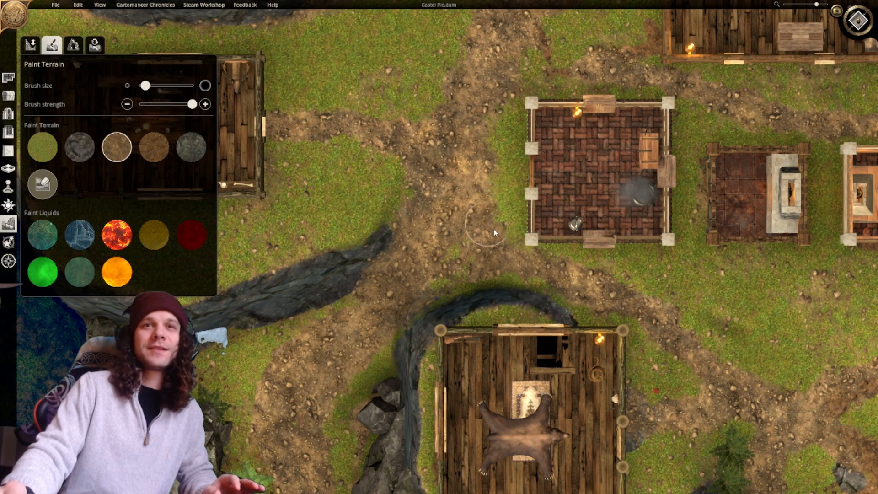
{"action": "scroll", "coordinate": [493, 229], "scroll_direction": "down", "scroll_amount": 3}
{"action": "middle_click_drag", "start_coordinate": [489, 319], "coordinate": [374, 317]}
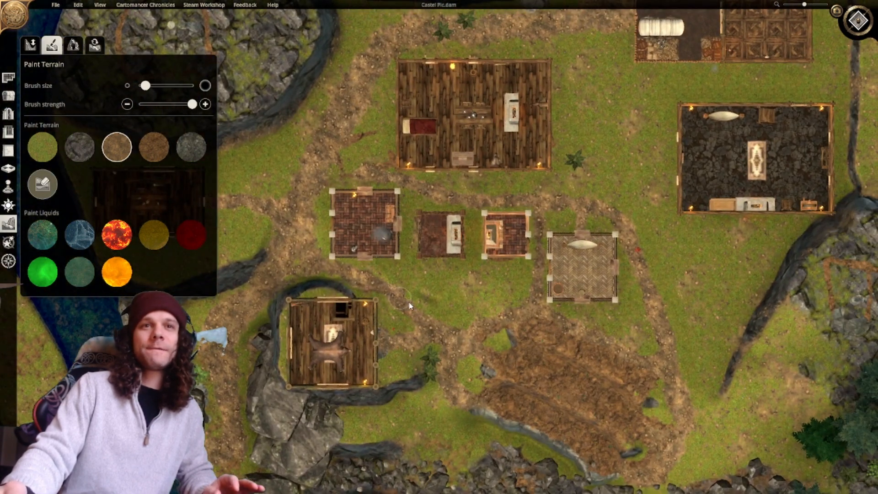
{"action": "scroll", "coordinate": [483, 311], "scroll_direction": "up", "scroll_amount": 4}
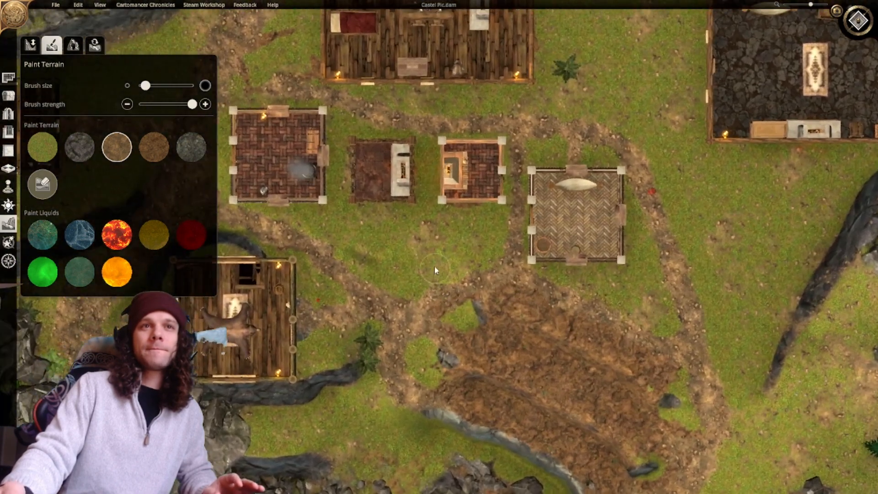
{"action": "middle_click_drag", "start_coordinate": [401, 254], "coordinate": [470, 317]}
{"action": "scroll", "coordinate": [445, 309], "scroll_direction": "up", "scroll_amount": 3}
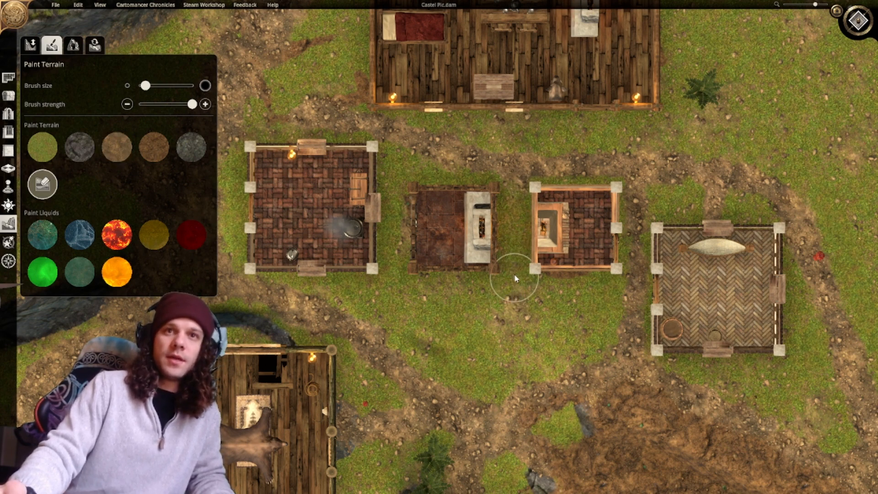
{"action": "left_click", "coordinate": [117, 147]}
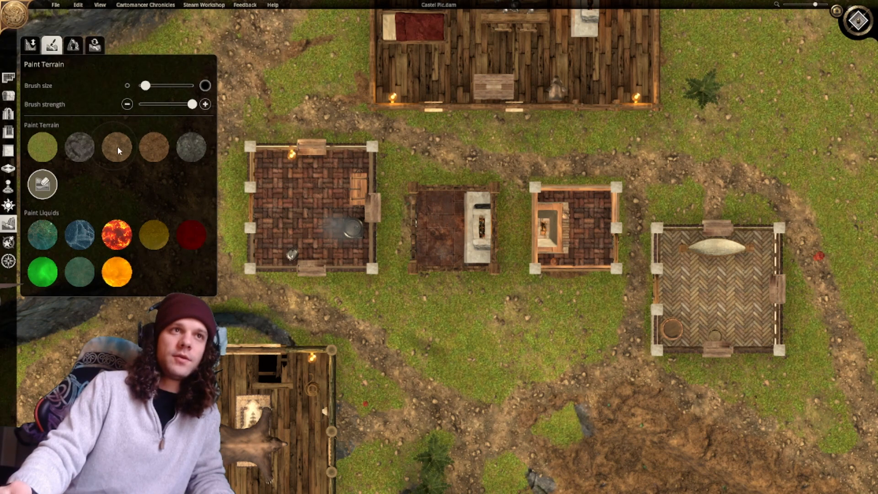
{"action": "left_click_drag", "start_coordinate": [512, 195], "coordinate": [515, 223]}
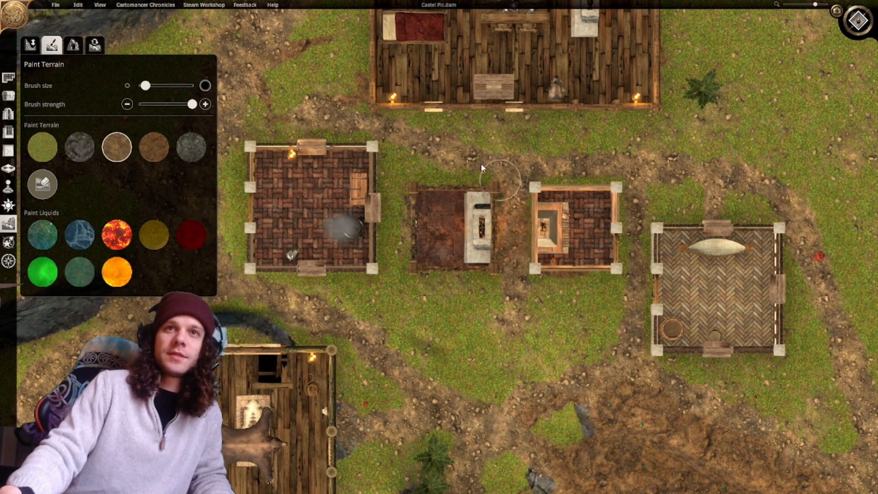
Extend the dirt path from the gap to the junction beside the field and widen the junction with a larger brush.
{"action": "middle_click_drag", "start_coordinate": [507, 304], "coordinate": [508, 244]}
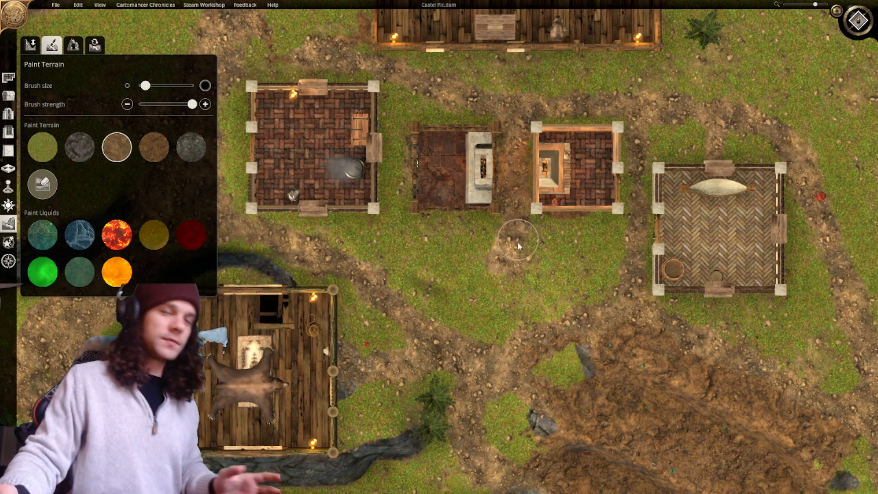
{"action": "middle_click_drag", "start_coordinate": [530, 268], "coordinate": [521, 257]}
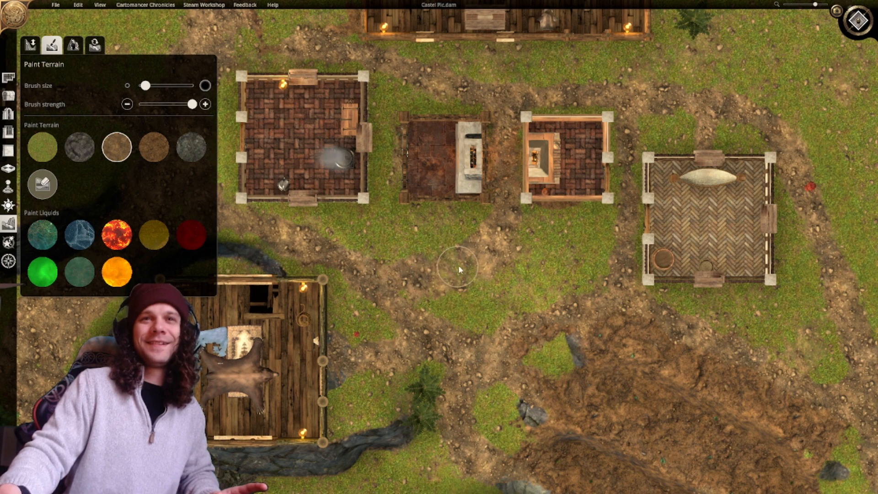
{"action": "right_click_drag", "start_coordinate": [449, 277], "coordinate": [486, 249]}
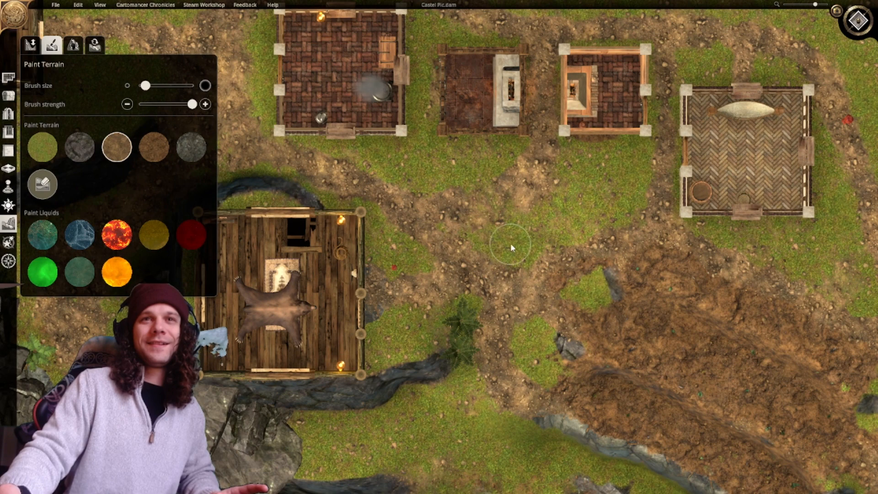
{"action": "right_click_drag", "start_coordinate": [538, 278], "coordinate": [477, 287]}
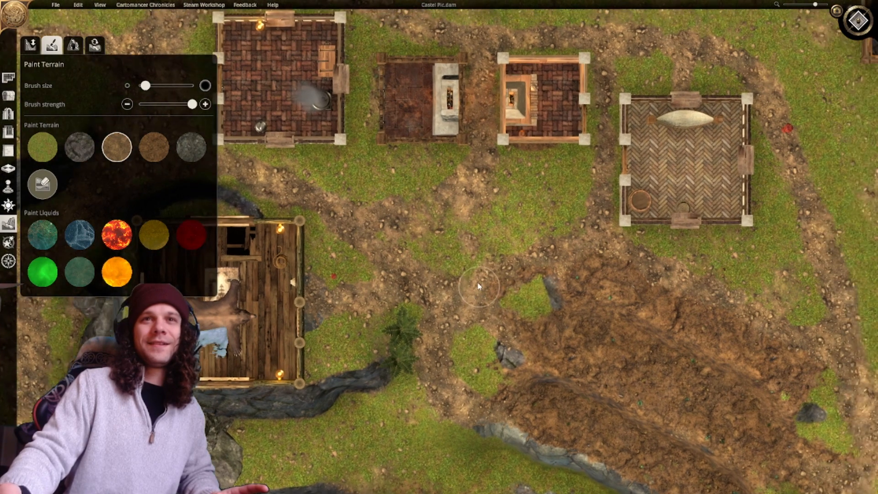
{"action": "left_click_drag", "start_coordinate": [145, 86], "coordinate": [156, 85]}
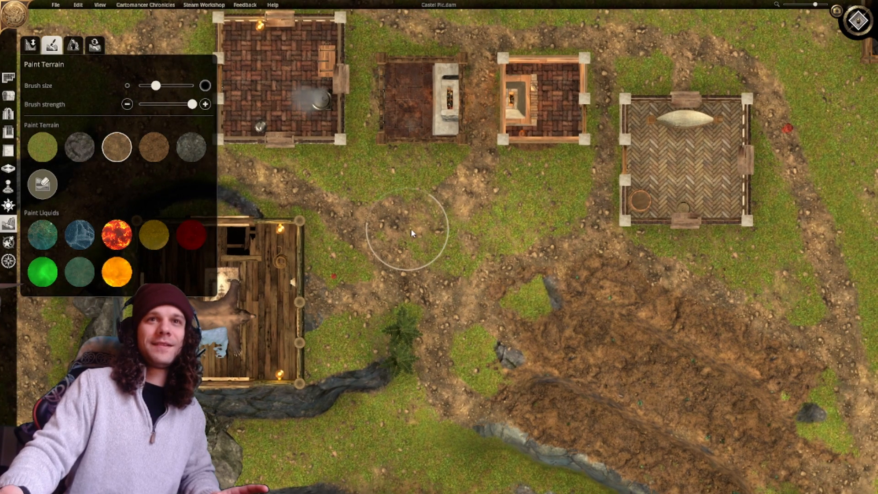
{"action": "mouse_move", "coordinate": [472, 242]}
{"action": "left_mouse_down"}
{"action": "mouse_move", "coordinate": [493, 228]}
{"action": "mouse_move", "coordinate": [564, 224]}
{"action": "mouse_move", "coordinate": [520, 201]}
{"action": "mouse_move", "coordinate": [530, 217]}
{"action": "left_mouse_up"}
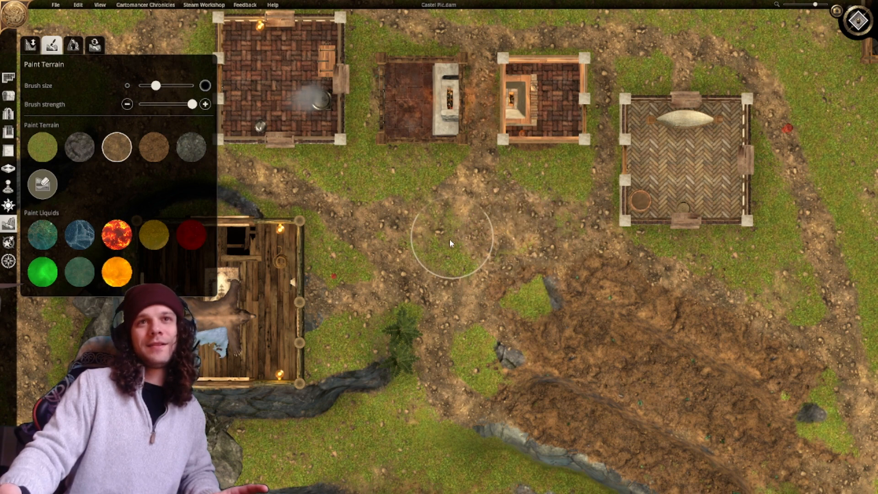
Choose the dark rock terrain with minimum brush size and strength, undoing the full-strength test stroke on the terraced field's bank.
{"action": "scroll", "coordinate": [441, 247], "scroll_direction": "down", "scroll_amount": 3}
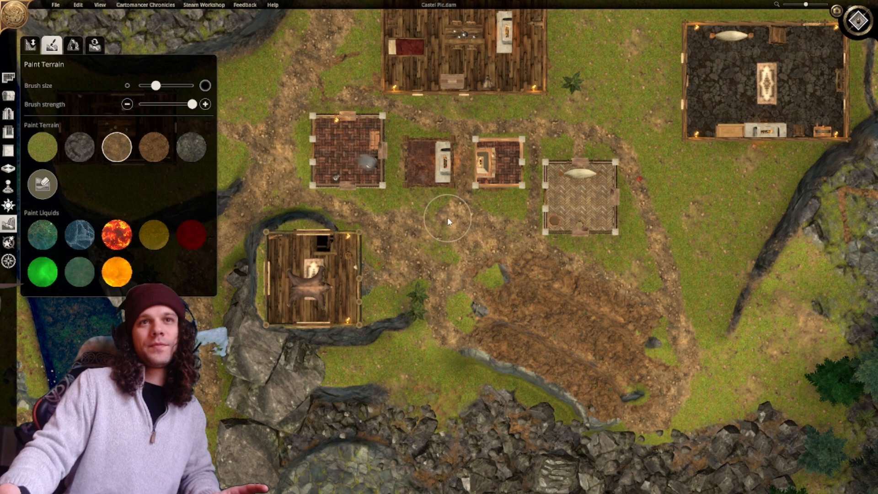
{"action": "scroll", "coordinate": [447, 218], "scroll_direction": "down", "scroll_amount": 3}
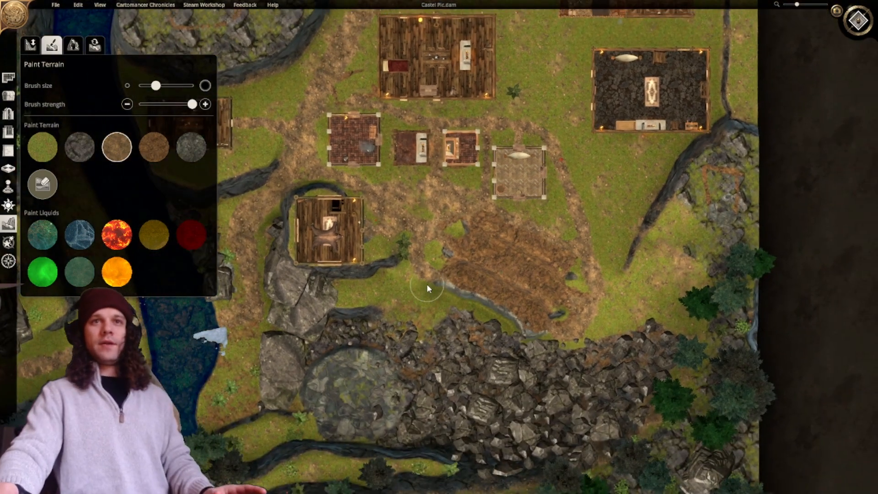
{"action": "scroll", "coordinate": [450, 292], "scroll_direction": "up", "scroll_amount": 3}
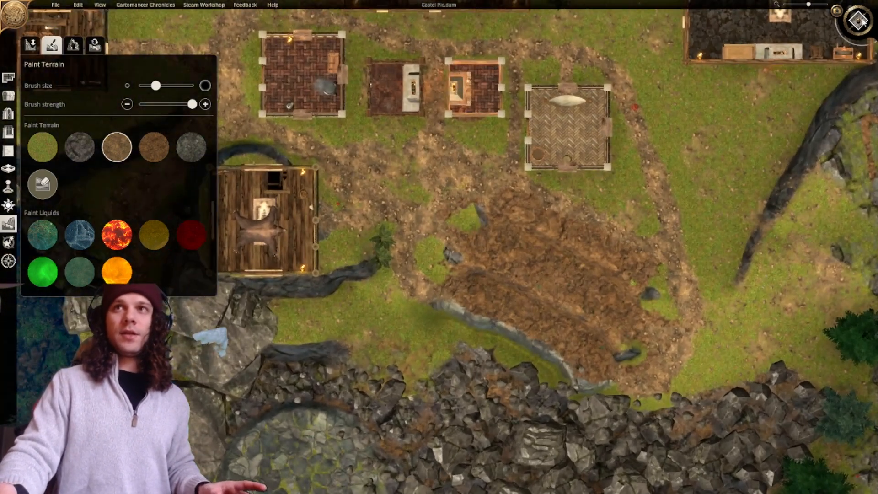
{"action": "scroll", "coordinate": [431, 308], "scroll_direction": "up", "scroll_amount": 5}
{"action": "scroll", "coordinate": [399, 325], "scroll_direction": "up", "scroll_amount": 3}
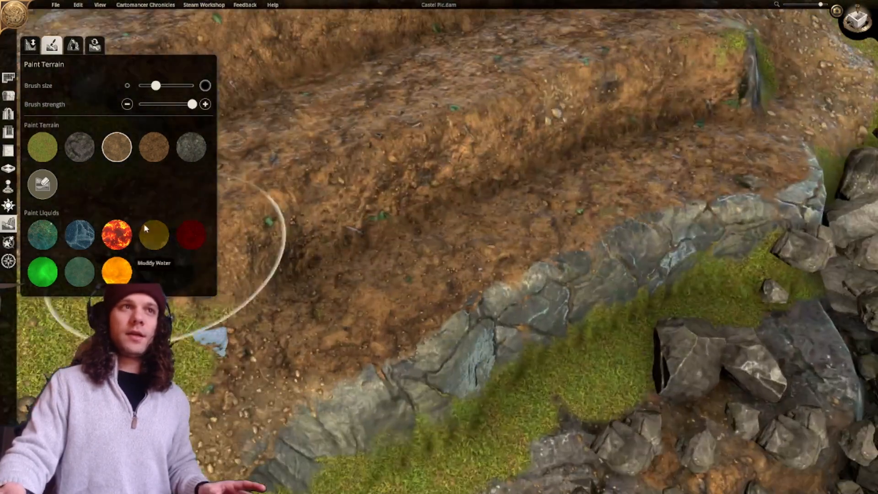
{"action": "left_click", "coordinate": [79, 147]}
{"action": "scroll", "coordinate": [158, 142], "scroll_direction": "up", "scroll_amount": 3}
{"action": "left_click_drag", "start_coordinate": [156, 87], "coordinate": [140, 85]}
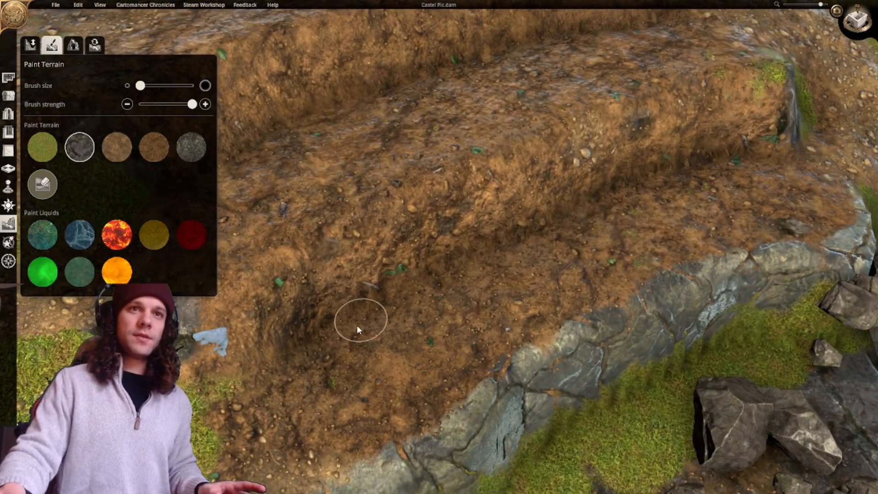
{"action": "mouse_move", "coordinate": [359, 320]}
{"action": "left_mouse_down"}
{"action": "mouse_move", "coordinate": [337, 304]}
{"action": "mouse_move", "coordinate": [353, 298]}
{"action": "left_mouse_up"}
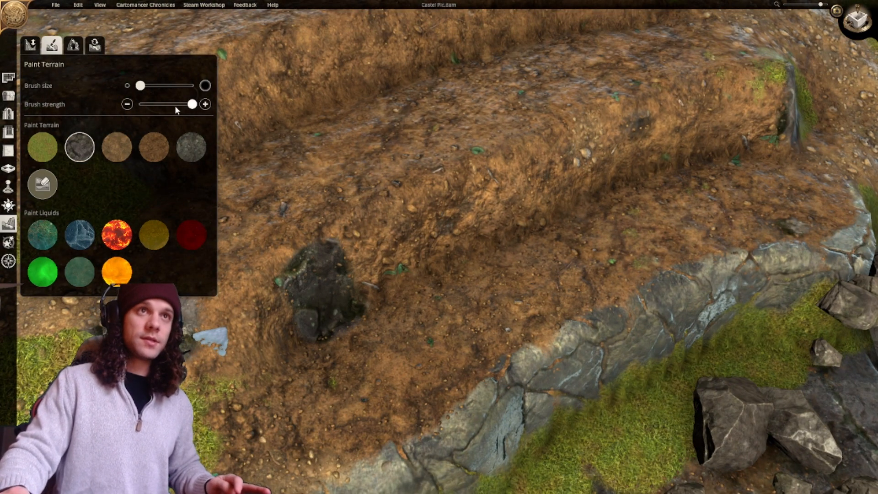
{"action": "left_click_drag", "start_coordinate": [192, 105], "coordinate": [106, 105]}
{"action": "key", "text": "ctrl+z"}
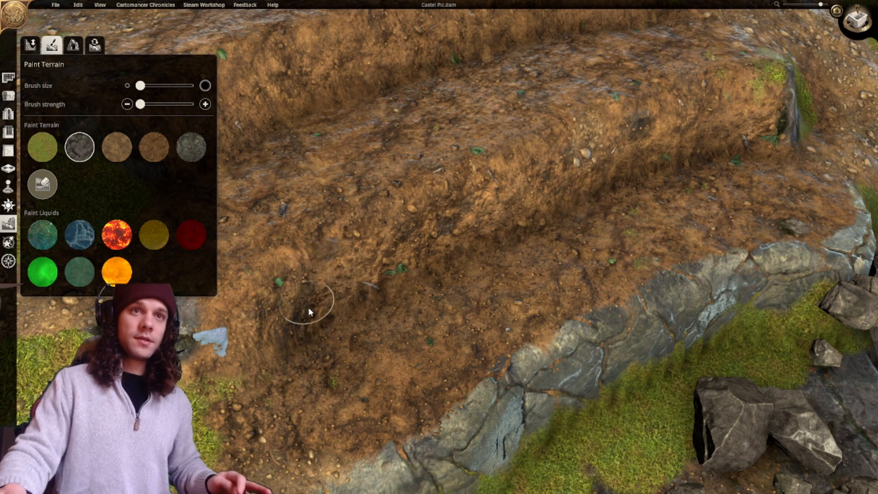
Paint faint dark rock patches along the steep banks of the terraced field's lower and next higher steps.
{"action": "mouse_move", "coordinate": [309, 334]}
{"action": "left_mouse_down"}
{"action": "mouse_move", "coordinate": [350, 311]}
{"action": "mouse_move", "coordinate": [342, 307]}
{"action": "mouse_move", "coordinate": [375, 282]}
{"action": "mouse_move", "coordinate": [529, 229]}
{"action": "mouse_move", "coordinate": [520, 225]}
{"action": "mouse_move", "coordinate": [572, 196]}
{"action": "mouse_move", "coordinate": [552, 213]}
{"action": "mouse_move", "coordinate": [564, 196]}
{"action": "mouse_move", "coordinate": [777, 135]}
{"action": "left_mouse_up"}
{"action": "scroll", "coordinate": [668, 246], "scroll_direction": "up", "scroll_amount": 5}
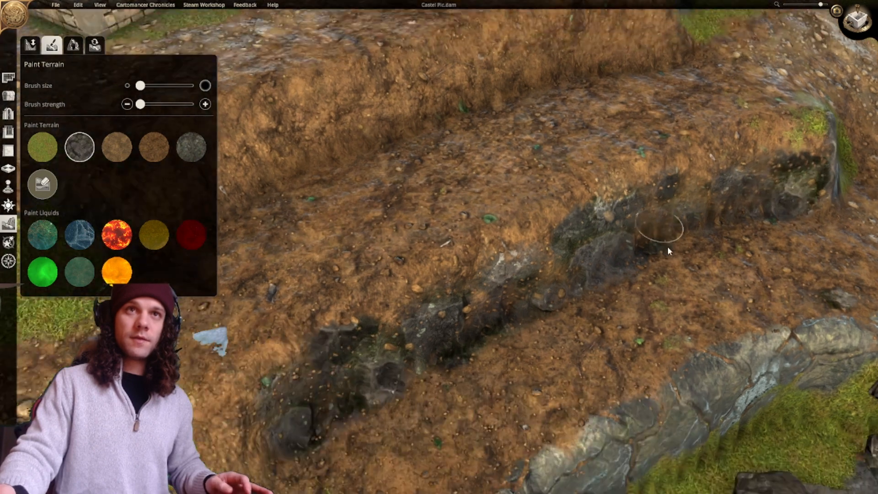
{"action": "mouse_move", "coordinate": [323, 307]}
{"action": "left_mouse_down"}
{"action": "mouse_move", "coordinate": [394, 242]}
{"action": "mouse_move", "coordinate": [553, 166]}
{"action": "left_mouse_up"}
{"action": "right_click_drag", "start_coordinate": [553, 167], "coordinate": [445, 250]}
{"action": "mouse_move", "coordinate": [444, 251]}
{"action": "left_mouse_down"}
{"action": "mouse_move", "coordinate": [544, 197]}
{"action": "mouse_move", "coordinate": [587, 187]}
{"action": "left_mouse_up"}
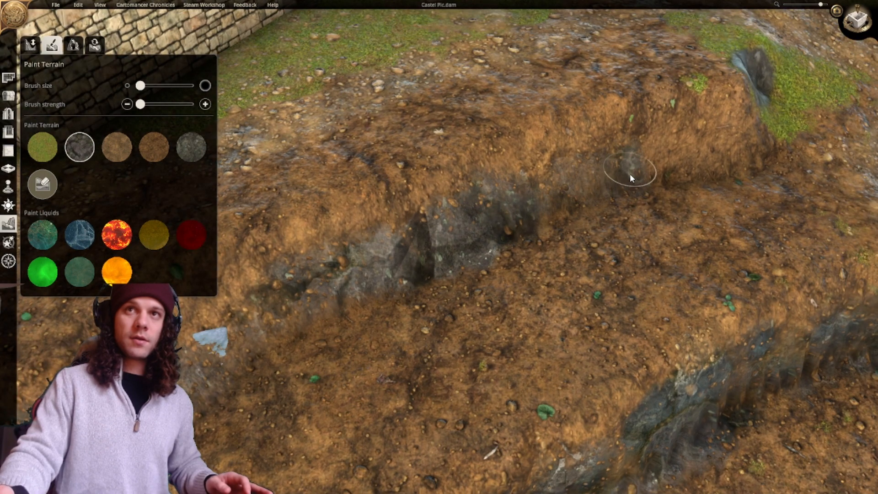
{"action": "mouse_move", "coordinate": [714, 156]}
{"action": "left_mouse_down"}
{"action": "mouse_move", "coordinate": [668, 148]}
{"action": "mouse_move", "coordinate": [736, 143]}
{"action": "mouse_move", "coordinate": [679, 158]}
{"action": "left_mouse_up"}
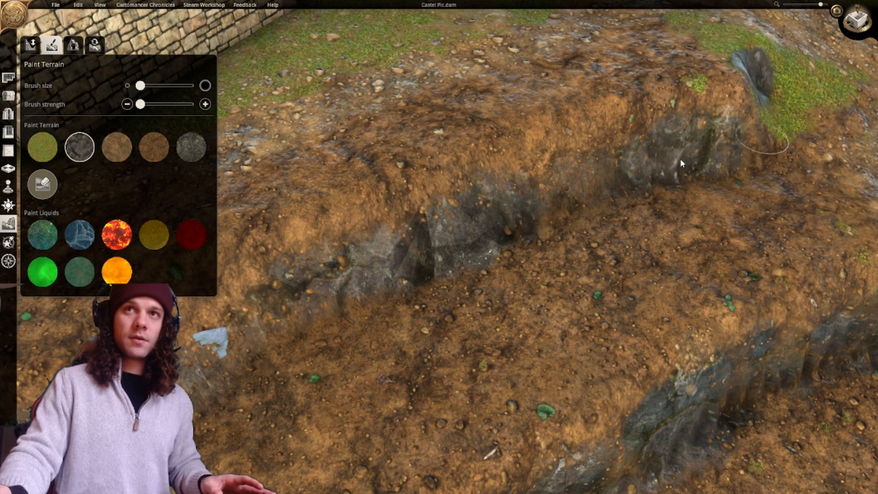
Raise the brush strength to maximum and paint grey stone and brown dirt over the upper terrace's rock face.
{"action": "left_click", "coordinate": [154, 147]}
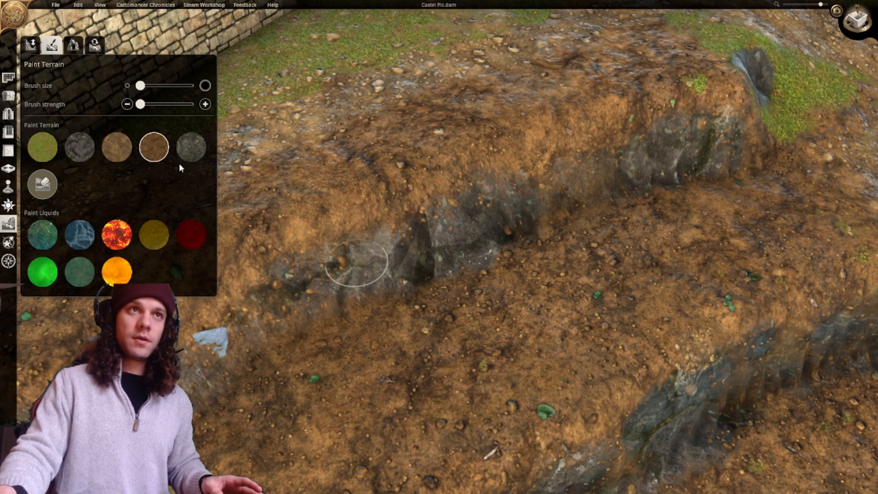
{"action": "left_click", "coordinate": [192, 146]}
{"action": "left_click_drag", "start_coordinate": [141, 105], "coordinate": [192, 104]}
{"action": "left_click_drag", "start_coordinate": [407, 248], "coordinate": [368, 284]}
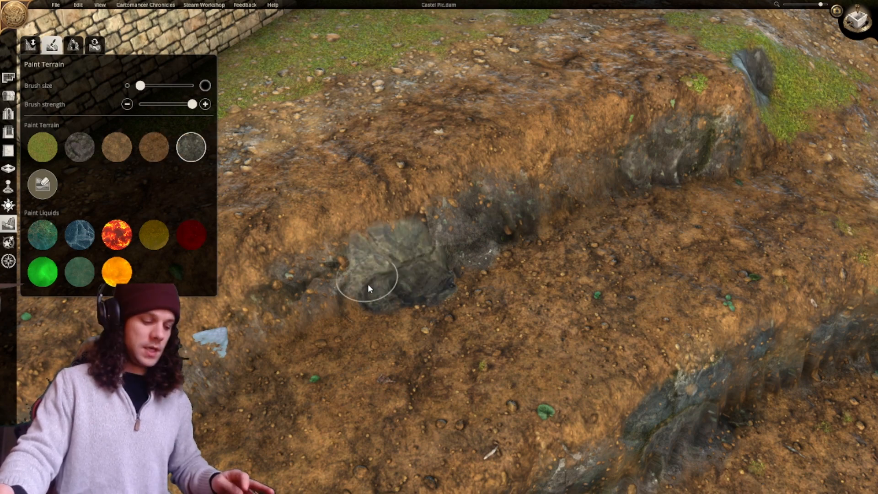
{"action": "left_click", "coordinate": [154, 147]}
{"action": "mouse_move", "coordinate": [315, 274]}
{"action": "left_mouse_down"}
{"action": "mouse_move", "coordinate": [377, 274]}
{"action": "mouse_move", "coordinate": [425, 261]}
{"action": "left_mouse_up"}
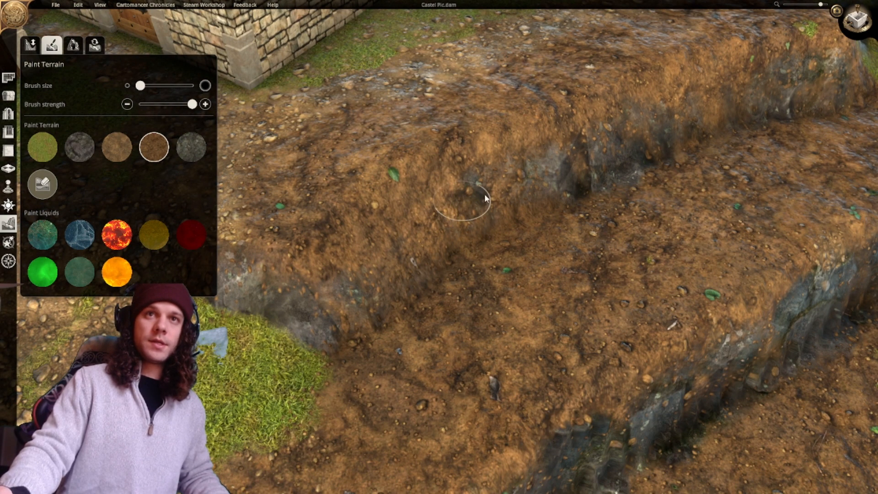
Paint brown dirt over the exposed rock along the lower terrace's face, leaving only scattered rocky patches.
{"action": "right_click_drag", "start_coordinate": [338, 311], "coordinate": [419, 232]}
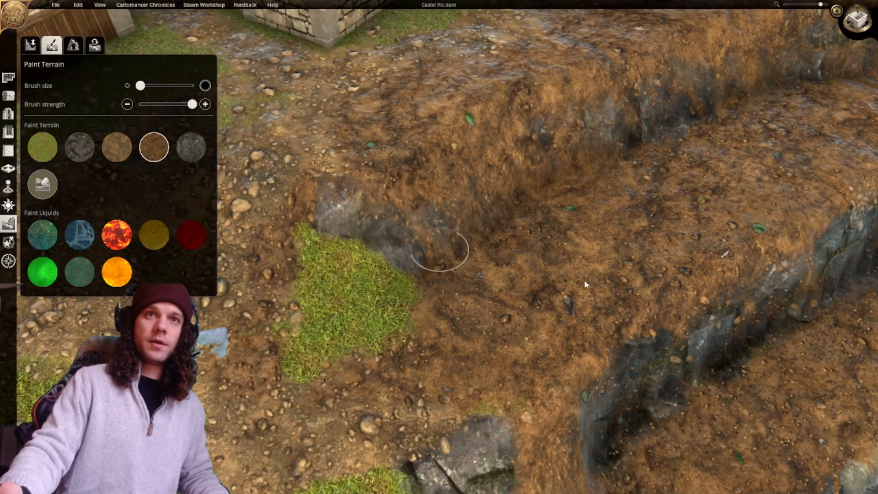
{"action": "right_click_drag", "start_coordinate": [636, 398], "coordinate": [426, 326]}
{"action": "mouse_move", "coordinate": [427, 325]}
{"action": "left_mouse_down"}
{"action": "mouse_move", "coordinate": [377, 363]}
{"action": "mouse_move", "coordinate": [370, 355]}
{"action": "left_mouse_up"}
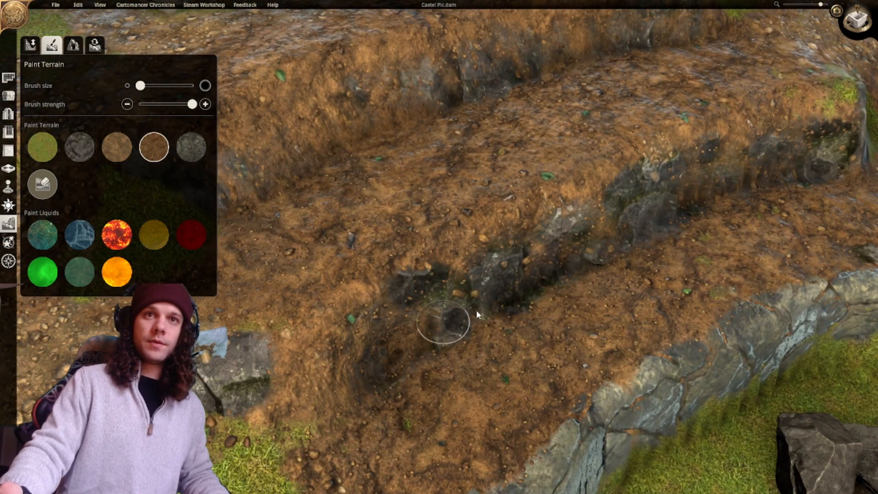
{"action": "mouse_move", "coordinate": [433, 297]}
{"action": "left_mouse_down"}
{"action": "mouse_move", "coordinate": [418, 292]}
{"action": "mouse_move", "coordinate": [504, 282]}
{"action": "left_mouse_up"}
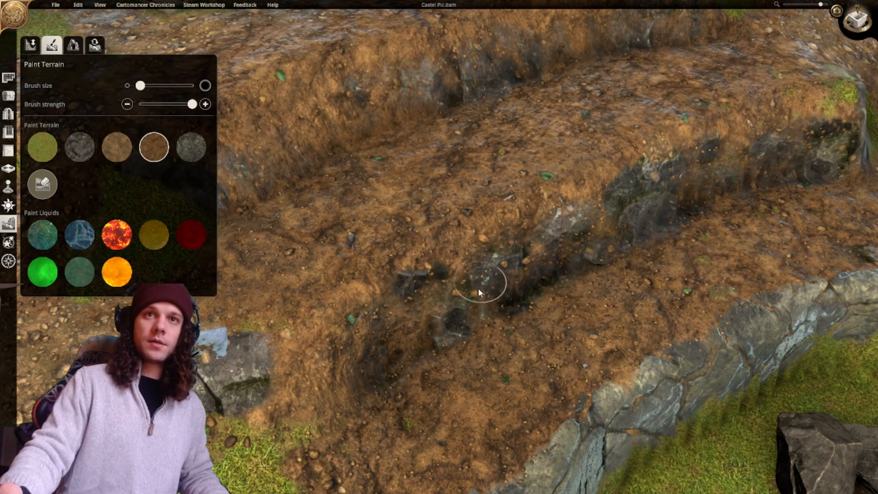
{"action": "right_click_drag", "start_coordinate": [478, 288], "coordinate": [408, 332]}
{"action": "mouse_move", "coordinate": [449, 308]}
{"action": "left_mouse_down"}
{"action": "mouse_move", "coordinate": [587, 242]}
{"action": "mouse_move", "coordinate": [600, 251]}
{"action": "mouse_move", "coordinate": [338, 340]}
{"action": "left_mouse_up"}
{"action": "right_click_drag", "start_coordinate": [663, 215], "coordinate": [531, 263]}
{"action": "mouse_move", "coordinate": [531, 262]}
{"action": "left_mouse_down"}
{"action": "mouse_move", "coordinate": [563, 247]}
{"action": "mouse_move", "coordinate": [474, 262]}
{"action": "left_mouse_up"}
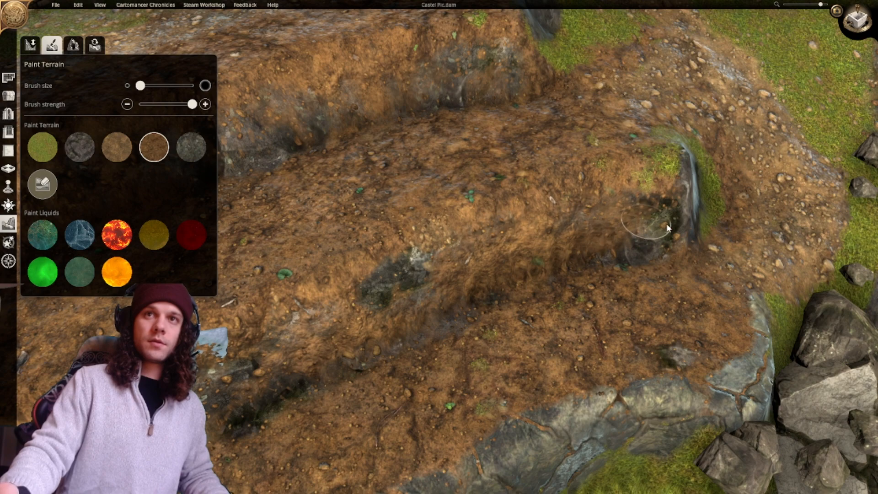
Look over the village around the terraces and examine the neighbouring buildings.
{"action": "right_click_drag", "start_coordinate": [343, 301], "coordinate": [590, 123]}
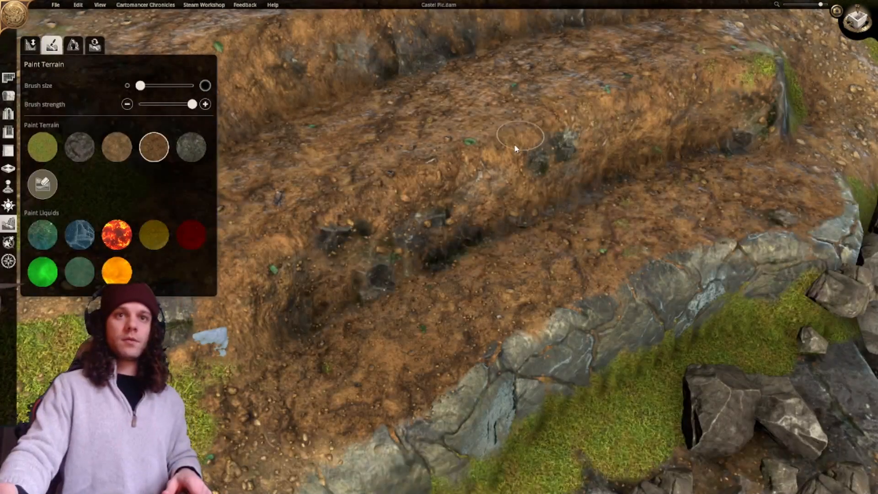
{"action": "scroll", "coordinate": [516, 148], "scroll_direction": "down", "scroll_amount": 5}
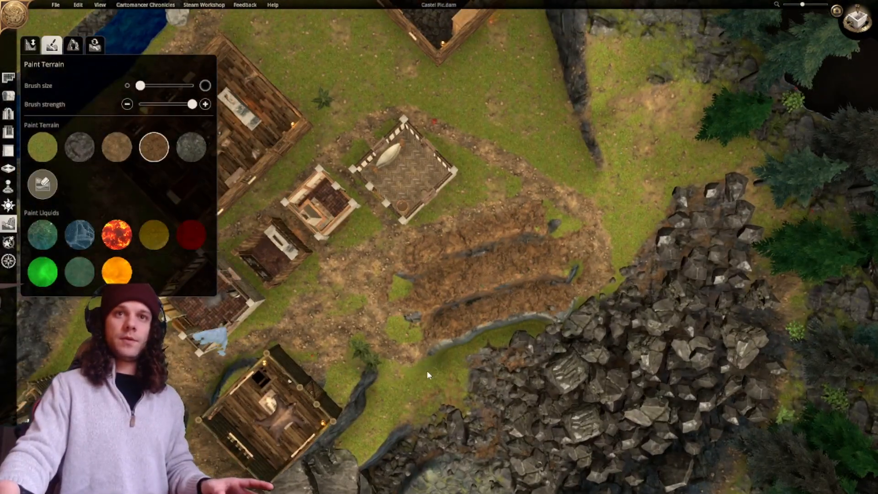
{"action": "right_click_drag", "start_coordinate": [428, 375], "coordinate": [542, 260]}
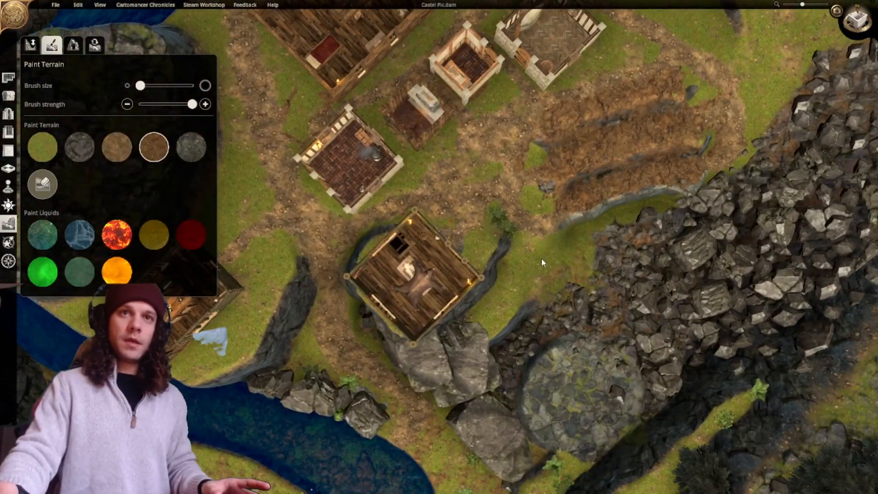
{"action": "scroll", "coordinate": [542, 259], "scroll_direction": "up", "scroll_amount": 5}
{"action": "middle_click_drag", "start_coordinate": [542, 260], "coordinate": [599, 288]}
{"action": "right_click_drag", "start_coordinate": [599, 288], "coordinate": [424, 246]}
{"action": "scroll", "coordinate": [508, 213], "scroll_direction": "down", "scroll_amount": 3}
{"action": "middle_click_drag", "start_coordinate": [427, 248], "coordinate": [439, 255]}
{"action": "right_click_drag", "start_coordinate": [439, 255], "coordinate": [388, 205]}
{"action": "mouse_move", "coordinate": [544, 293]}
{"action": "right_mouse_down"}
{"action": "mouse_move", "coordinate": [453, 236]}
{"action": "mouse_move", "coordinate": [435, 241]}
{"action": "mouse_move", "coordinate": [494, 318]}
{"action": "mouse_move", "coordinate": [626, 416]}
{"action": "mouse_move", "coordinate": [437, 330]}
{"action": "mouse_move", "coordinate": [471, 375]}
{"action": "right_mouse_up"}
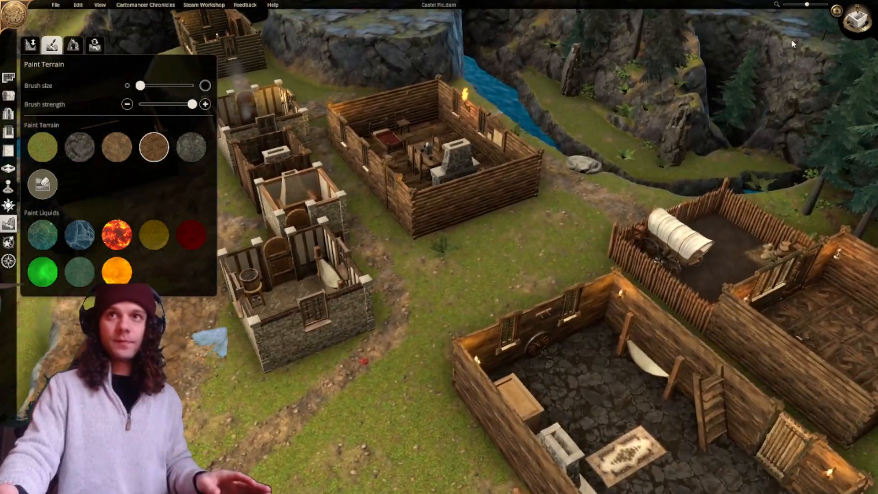
In top-down view, search the objects for "counter" and place a rotated L-shaped counter near the back wall of the parquet-floored building.
{"action": "left_click", "coordinate": [858, 21]}
{"action": "right_click_drag", "start_coordinate": [666, 198], "coordinate": [476, 292]}
{"action": "scroll", "coordinate": [474, 268], "scroll_direction": "up", "scroll_amount": 4}
{"action": "scroll", "coordinate": [473, 264], "scroll_direction": "up", "scroll_amount": 2}
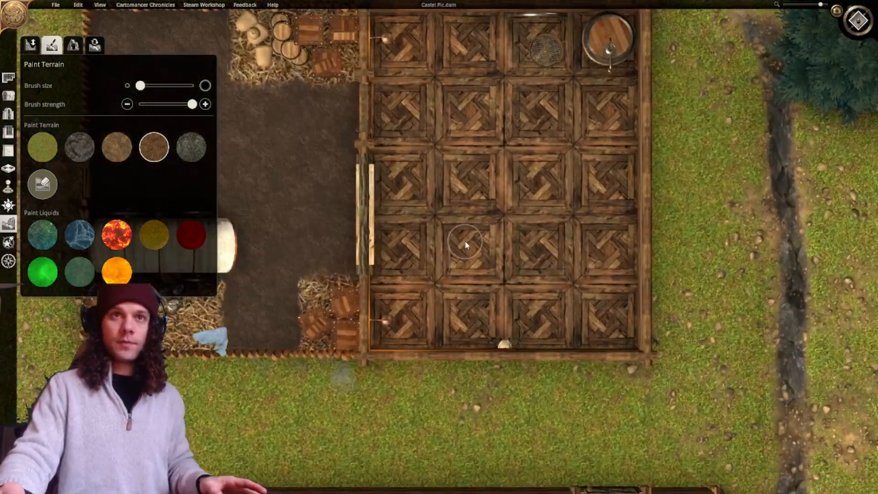
{"action": "right_click_drag", "start_coordinate": [465, 245], "coordinate": [479, 284]}
{"action": "mouse_move", "coordinate": [523, 170]}
{"action": "right_mouse_down"}
{"action": "mouse_move", "coordinate": [572, 188]}
{"action": "mouse_move", "coordinate": [548, 194]}
{"action": "right_mouse_up"}
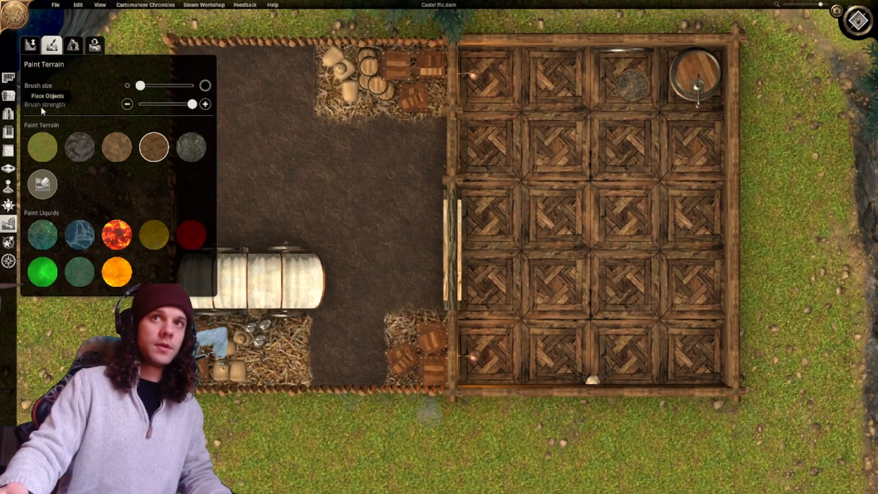
{"action": "right_click_drag", "start_coordinate": [545, 125], "coordinate": [436, 149]}
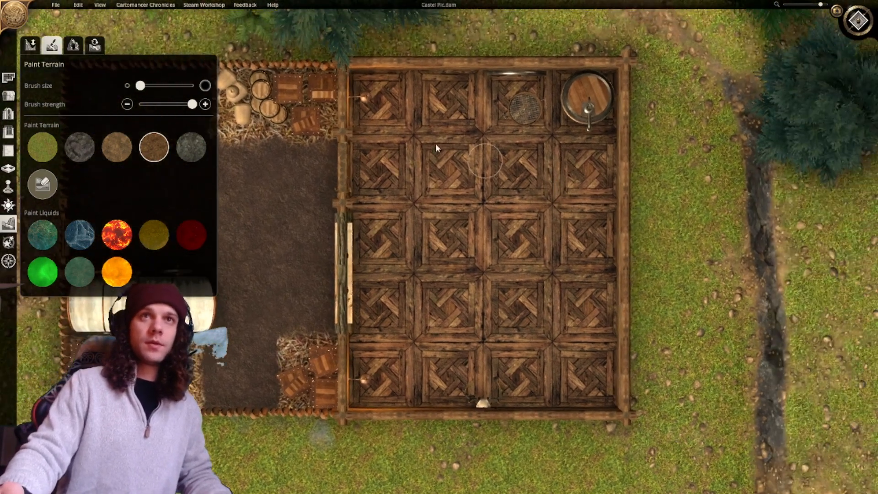
{"action": "left_click", "coordinate": [8, 95]}
{"action": "type", "text": "counter"}
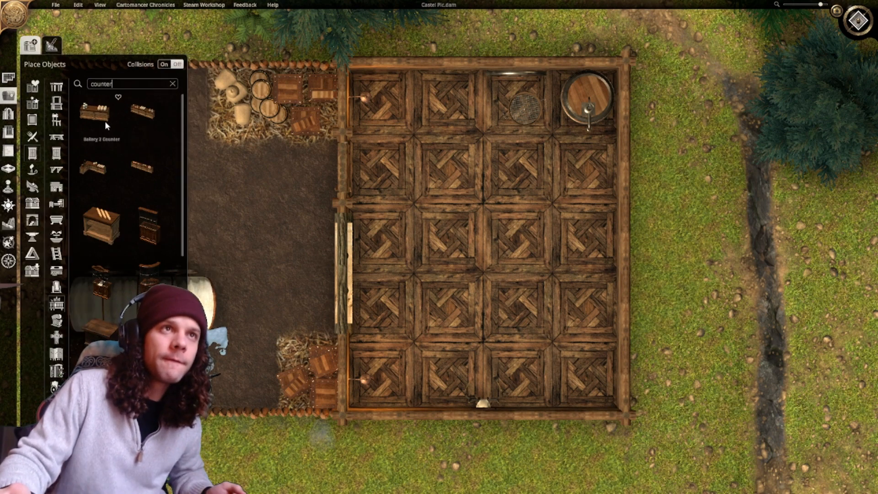
{"action": "left_click", "coordinate": [98, 165]}
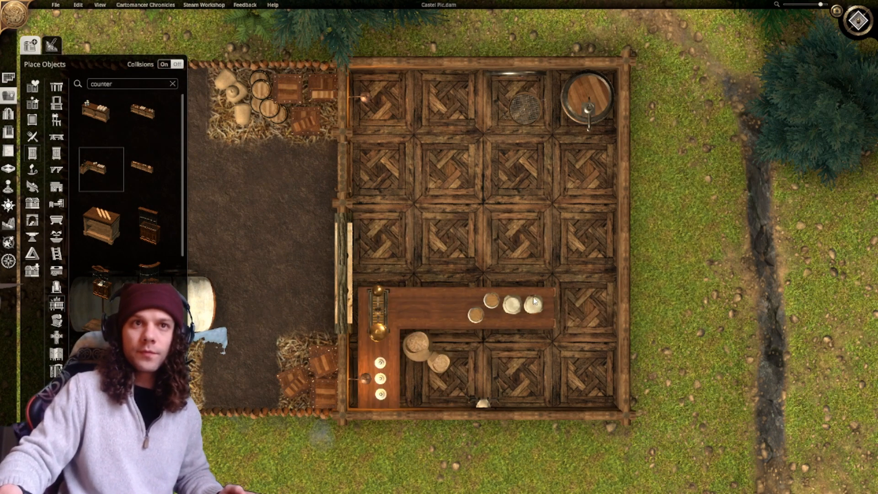
{"action": "key", "text": "r"}
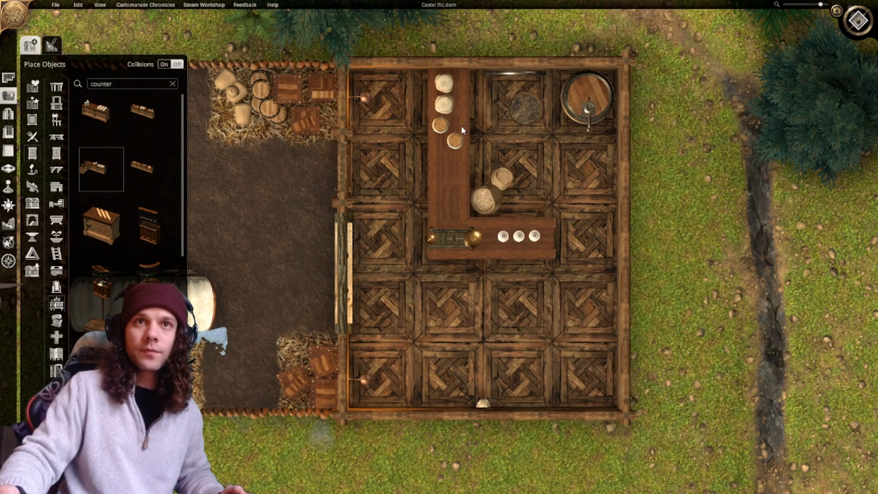
{"action": "left_click", "coordinate": [434, 124]}
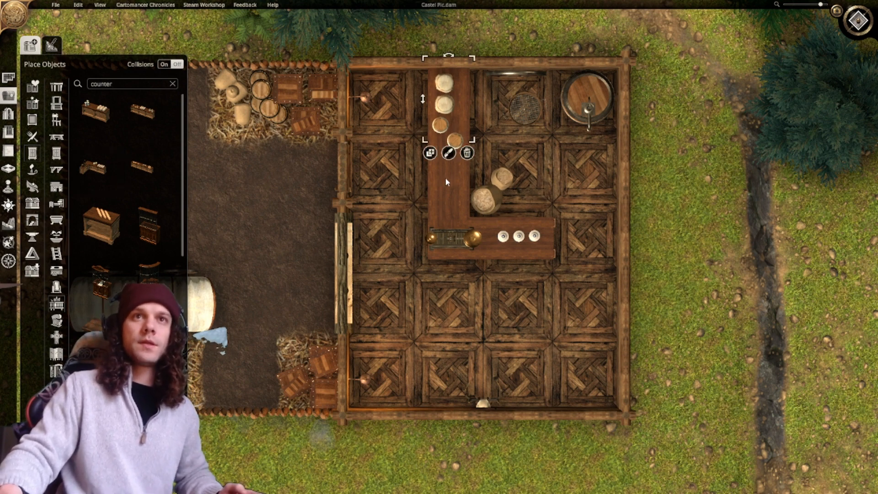
Scale the L-shaped counter down and adjust its position near the building's back wall.
{"action": "left_click_drag", "start_coordinate": [475, 137], "coordinate": [467, 130]}
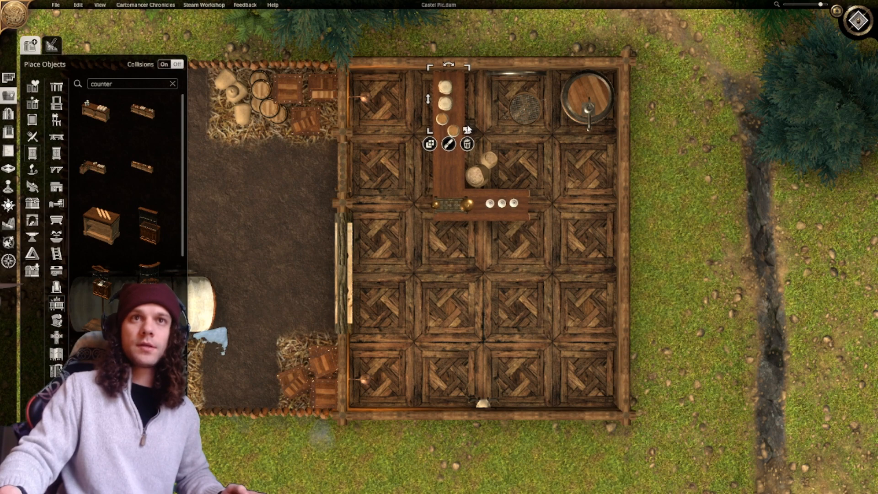
{"action": "left_click_drag", "start_coordinate": [467, 130], "coordinate": [466, 124]}
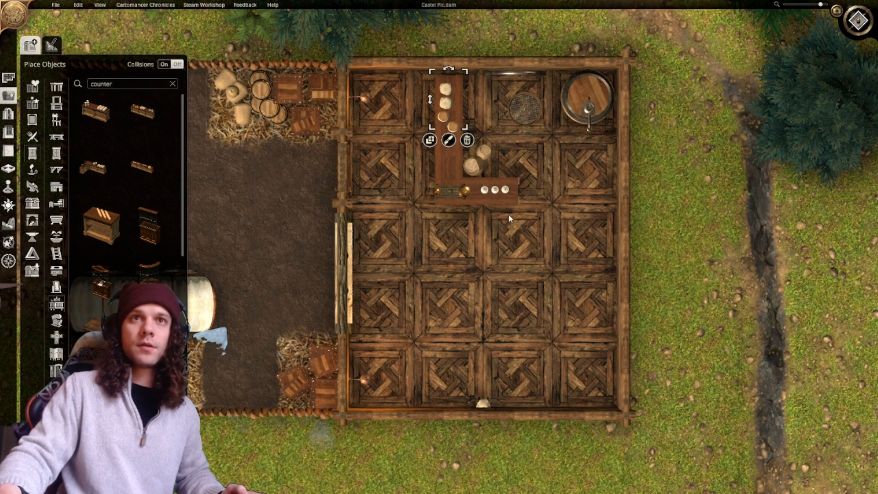
{"action": "right_click_drag", "start_coordinate": [508, 215], "coordinate": [491, 274]}
{"action": "mouse_move", "coordinate": [430, 201]}
{"action": "left_mouse_down"}
{"action": "mouse_move", "coordinate": [429, 223]}
{"action": "mouse_move", "coordinate": [429, 200]}
{"action": "left_mouse_up"}
Shrink the large barrel into the room's back corner, and shrink the round grate and set it on the counter.
{"action": "left_click", "coordinate": [574, 191]}
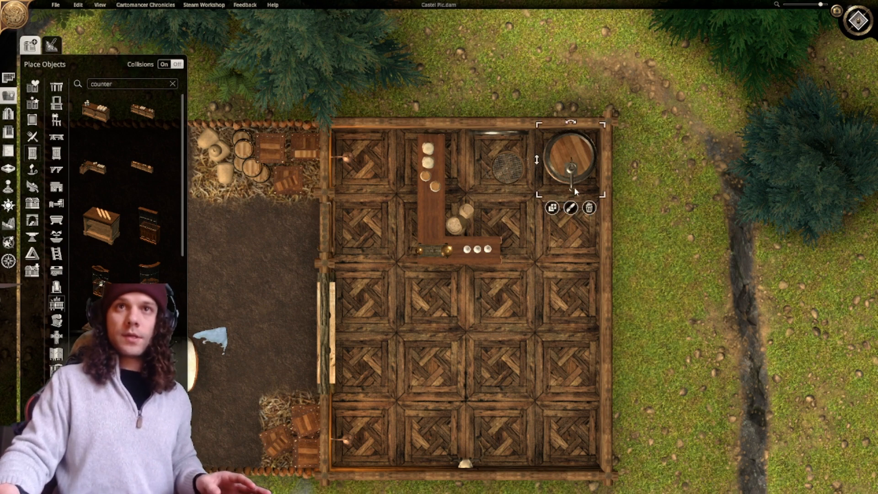
{"action": "left_click_drag", "start_coordinate": [602, 196], "coordinate": [585, 143]}
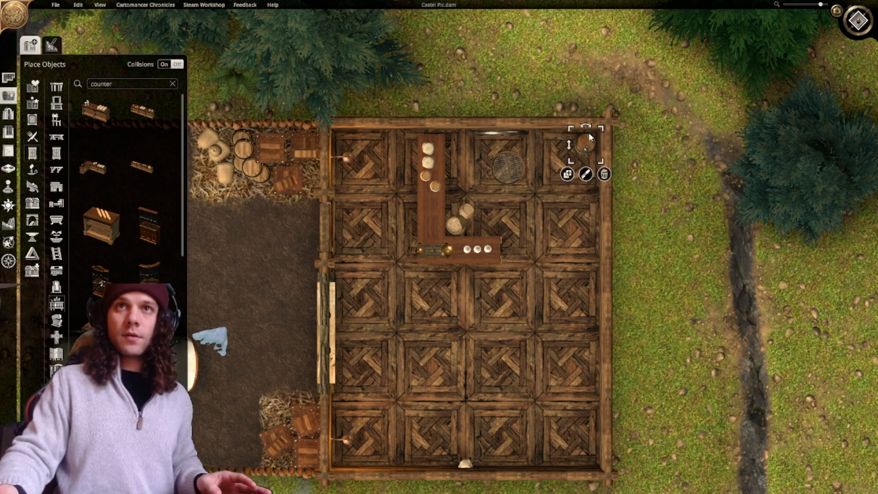
{"action": "left_click", "coordinate": [506, 170]}
{"action": "left_click_drag", "start_coordinate": [531, 187], "coordinate": [430, 200]}
{"action": "left_click", "coordinate": [576, 241]}
Search the objects for "regi", place a Cash Register on the counter's long arm and scale it down to fit.
{"action": "scroll", "coordinate": [439, 193], "scroll_direction": "up", "scroll_amount": 5}
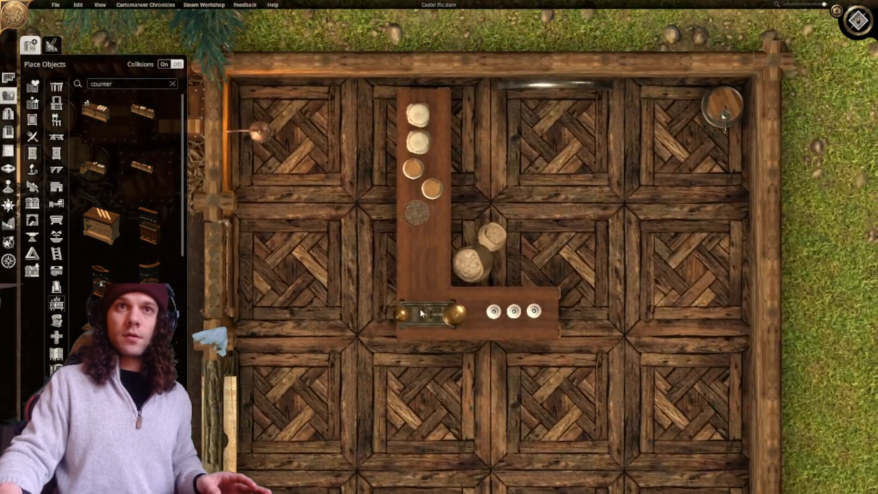
{"action": "double_click", "coordinate": [124, 82]}
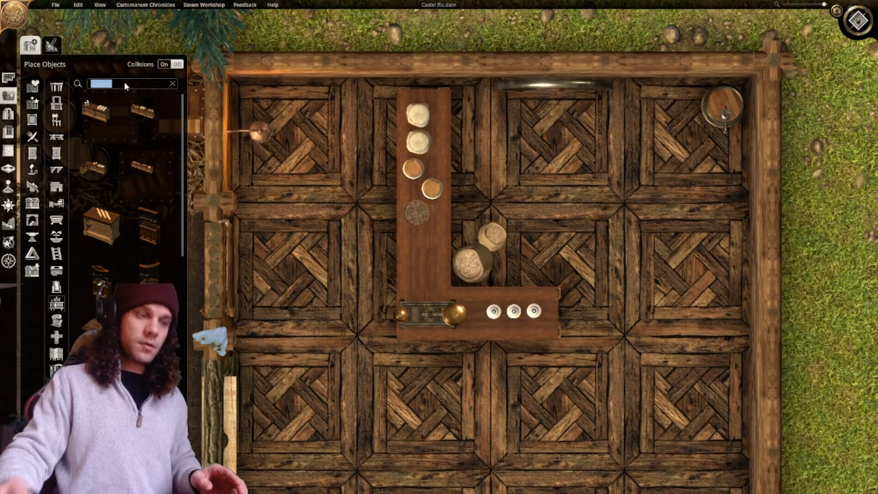
{"action": "type", "text": "regi"}
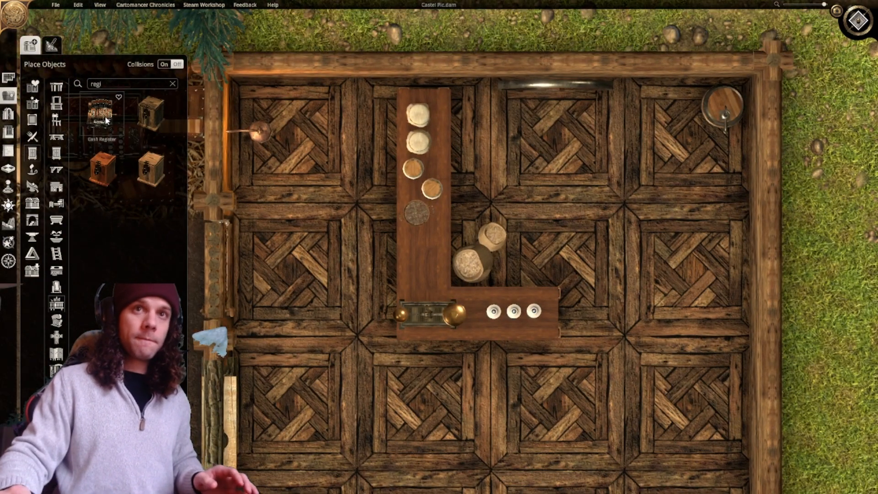
{"action": "left_click", "coordinate": [105, 114]}
{"action": "left_click", "coordinate": [417, 269]}
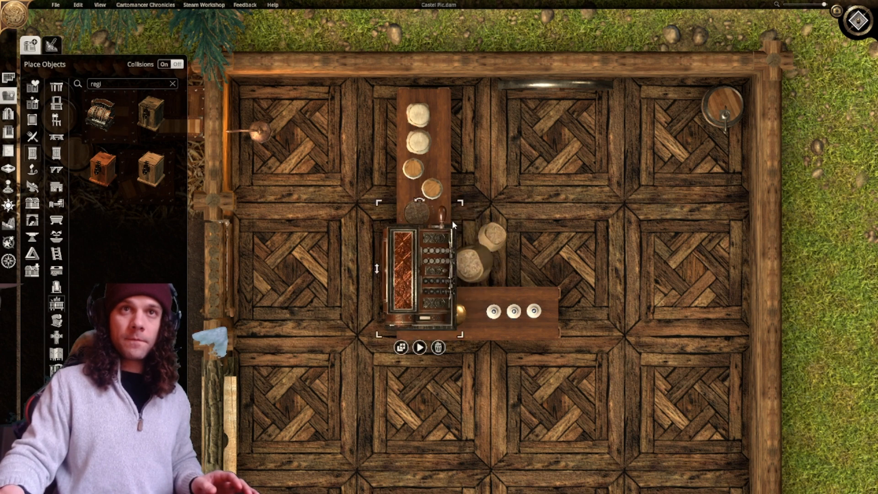
{"action": "left_click_drag", "start_coordinate": [442, 232], "coordinate": [426, 252]}
Shrink the brass scale at the counter's corner slightly, and enlarge and reposition the cash register beside it.
{"action": "left_click", "coordinate": [446, 320]}
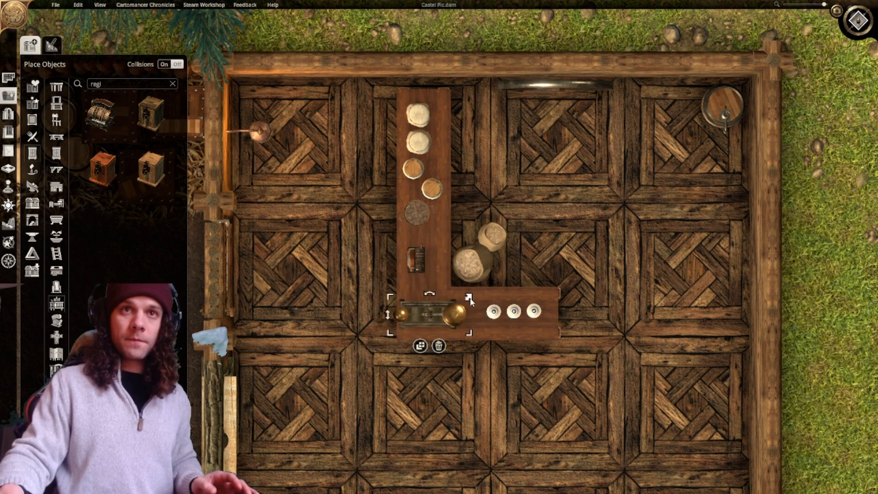
{"action": "left_click_drag", "start_coordinate": [470, 300], "coordinate": [459, 304]}
{"action": "left_click", "coordinate": [419, 260]}
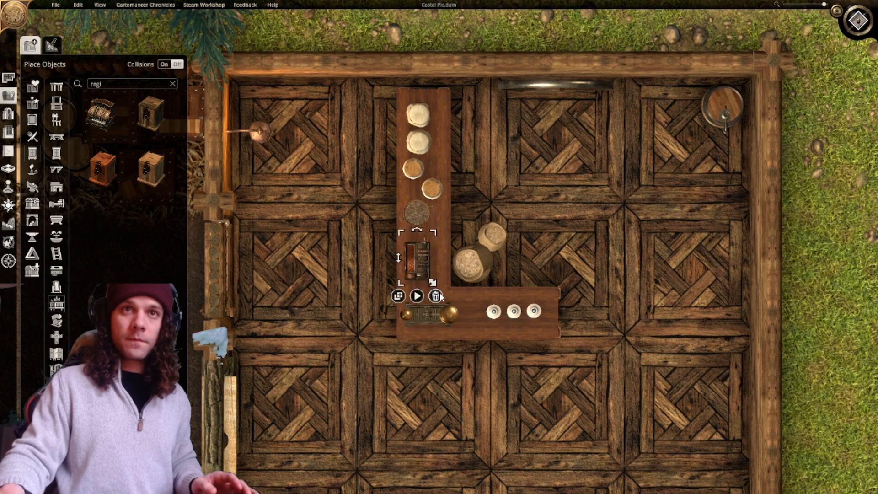
{"action": "left_click_drag", "start_coordinate": [423, 267], "coordinate": [429, 273]}
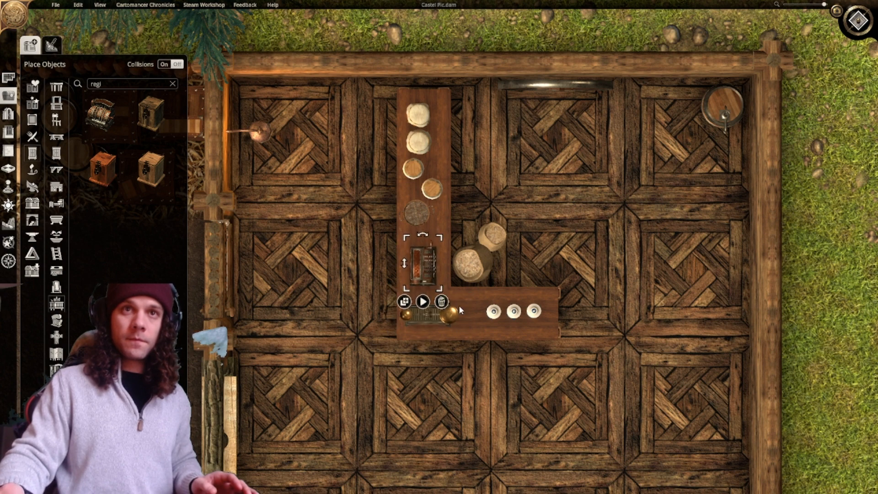
Move the sacks from the inner corner of the counter to the back wall behind it.
{"action": "left_click_drag", "start_coordinate": [466, 247], "coordinate": [462, 101]}
{"action": "scroll", "coordinate": [474, 109], "scroll_direction": "down", "scroll_amount": 4}
{"action": "scroll", "coordinate": [486, 150], "scroll_direction": "down", "scroll_amount": 4}
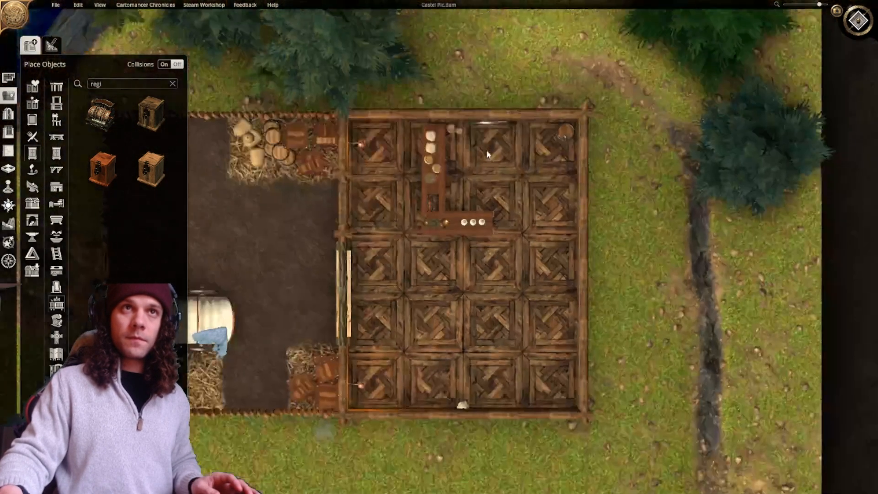
Search the objects for "shelf" and place a shelf with clay pots, rotated lengthwise along the yard-side wall in the front corner.
{"action": "left_click", "coordinate": [109, 81]}
{"action": "type", "text": "sh"}
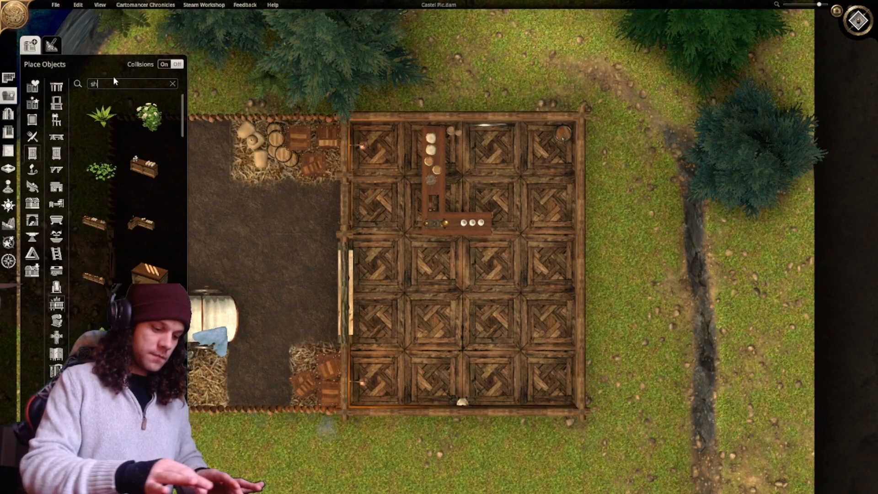
{"action": "type", "text": "elf"}
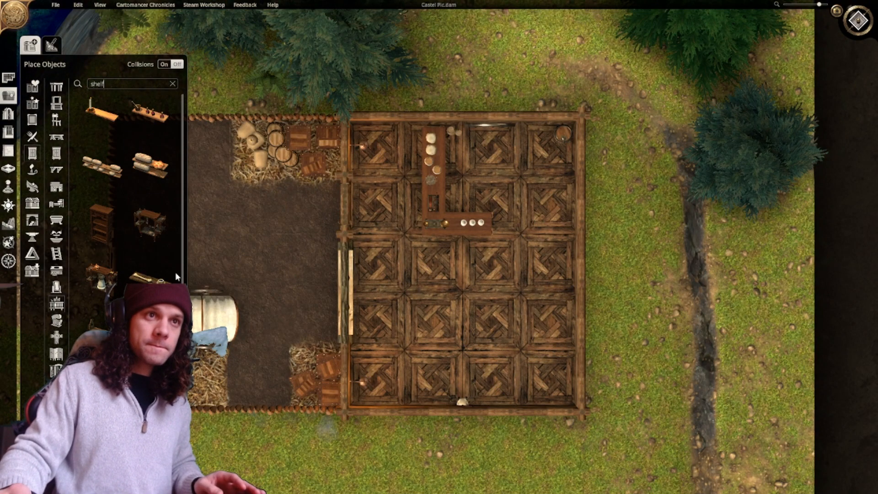
{"action": "scroll", "coordinate": [127, 196], "scroll_direction": "down", "scroll_amount": 1}
{"action": "left_click", "coordinate": [150, 320]}
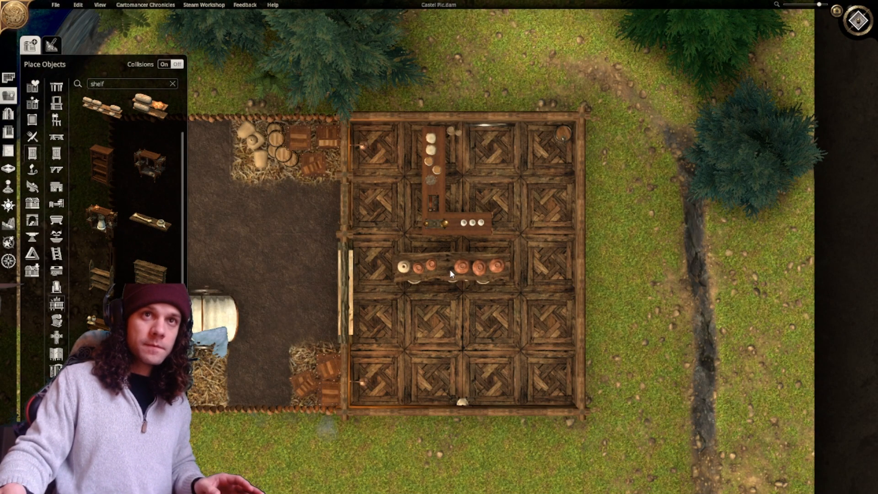
{"action": "left_click_drag", "start_coordinate": [430, 242], "coordinate": [413, 244]}
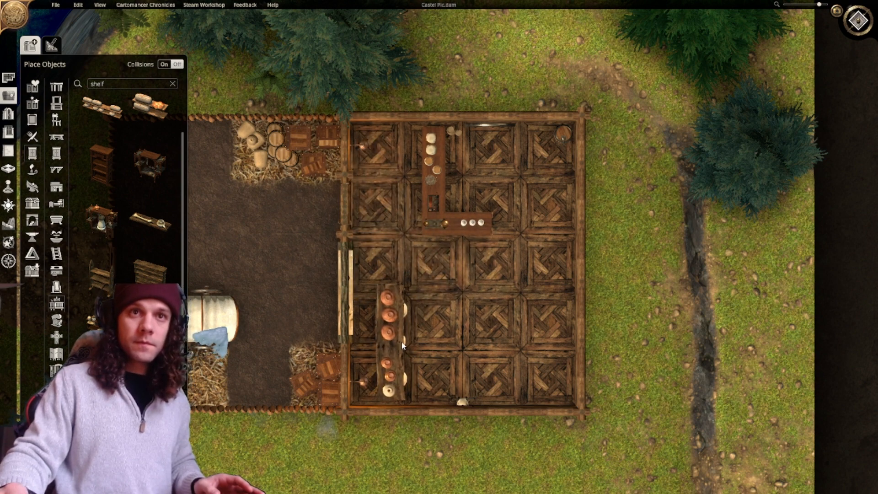
{"action": "left_click", "coordinate": [398, 347]}
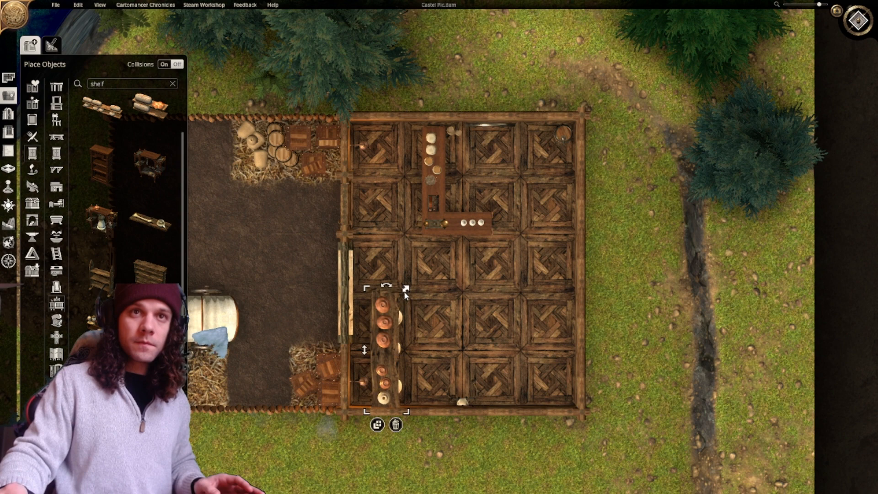
Scale down the clay-pot shelf and duplicate it into two parallel rows of two shelves in the front corner near the yard.
{"action": "left_click_drag", "start_coordinate": [406, 293], "coordinate": [397, 327]}
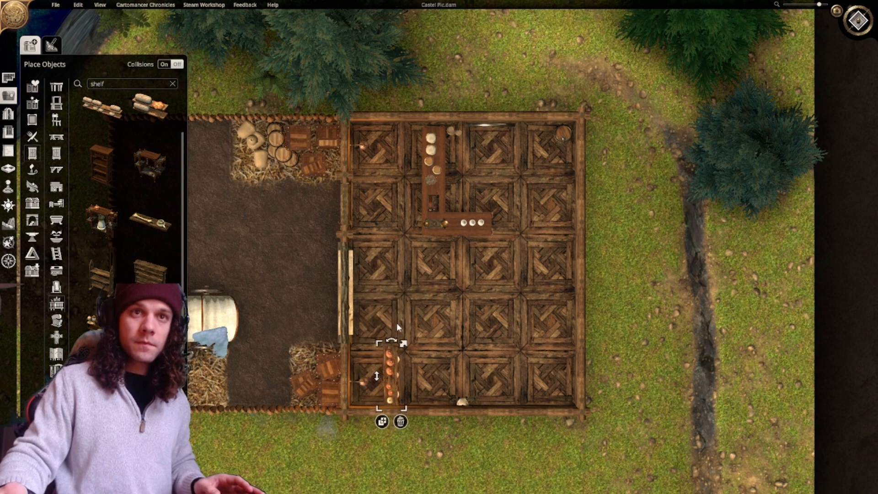
{"action": "left_click", "coordinate": [382, 421]}
{"action": "left_click", "coordinate": [395, 318]}
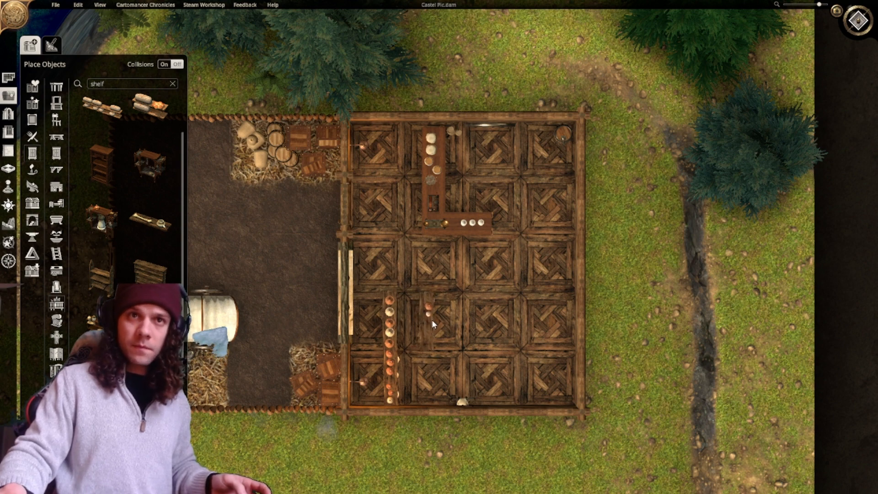
{"action": "left_click", "coordinate": [432, 320]}
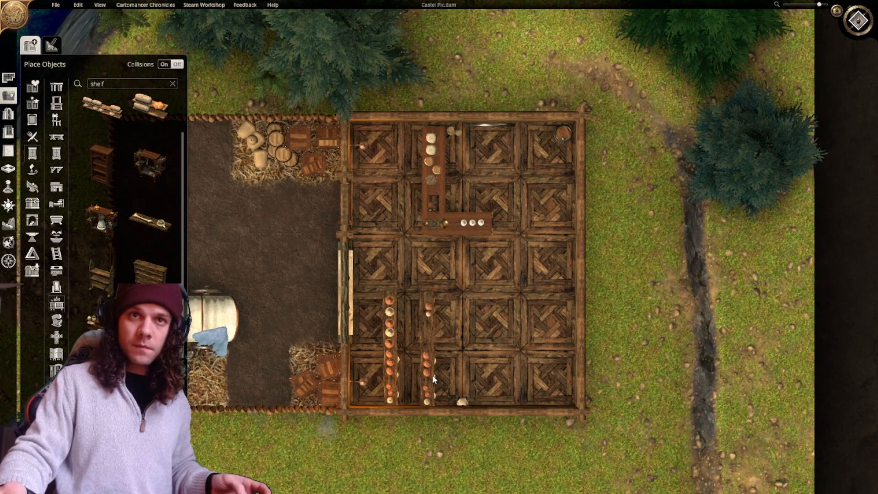
{"action": "left_click", "coordinate": [433, 380]}
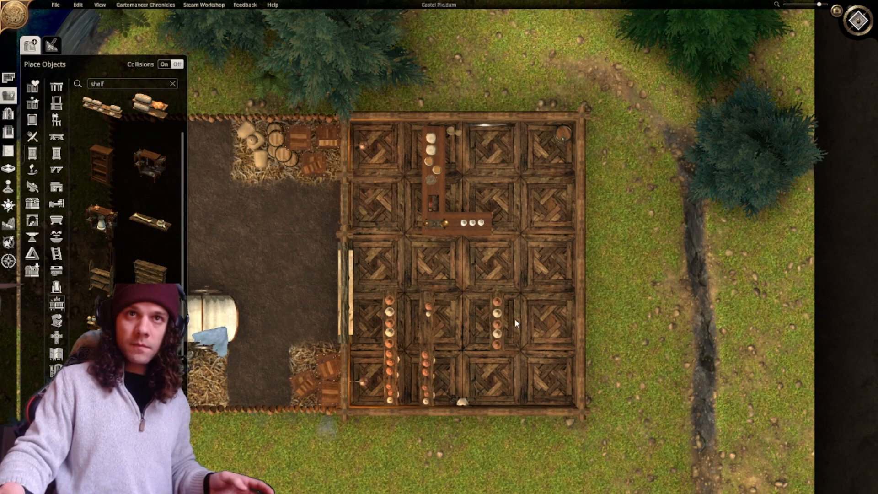
{"action": "middle_click_drag", "start_coordinate": [506, 296], "coordinate": [455, 275]}
{"action": "right_click", "coordinate": [414, 333]}
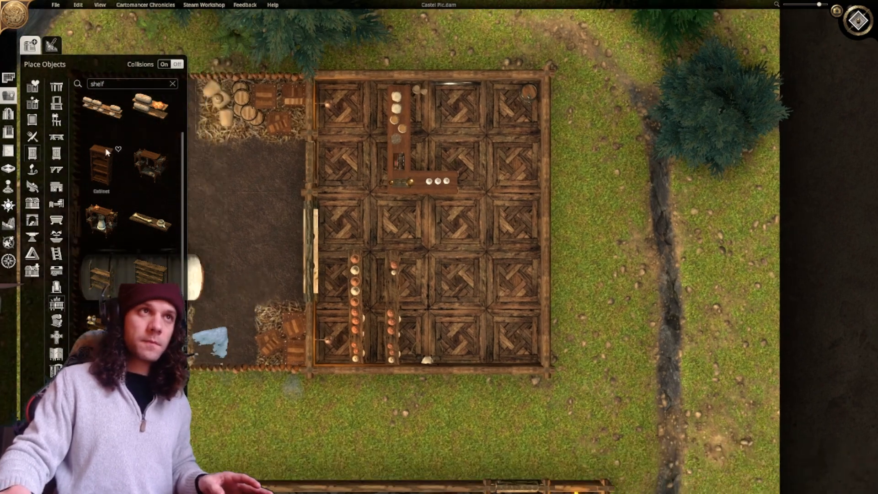
Search the objects for "rug" and place a dark patterned rectangular carpet, scaled down to fit between the yard-side wall and the counter.
{"action": "left_click", "coordinate": [105, 84]}
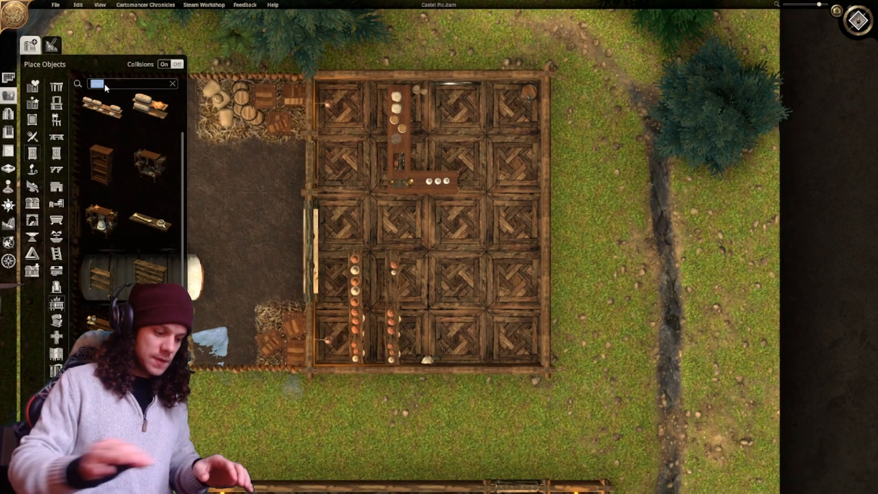
{"action": "type", "text": "rug"}
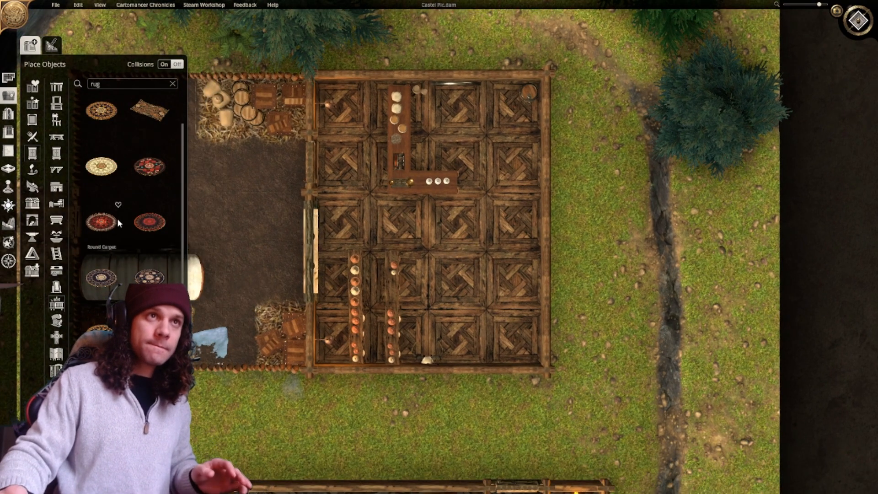
{"action": "scroll", "coordinate": [117, 218], "scroll_direction": "down", "scroll_amount": 3}
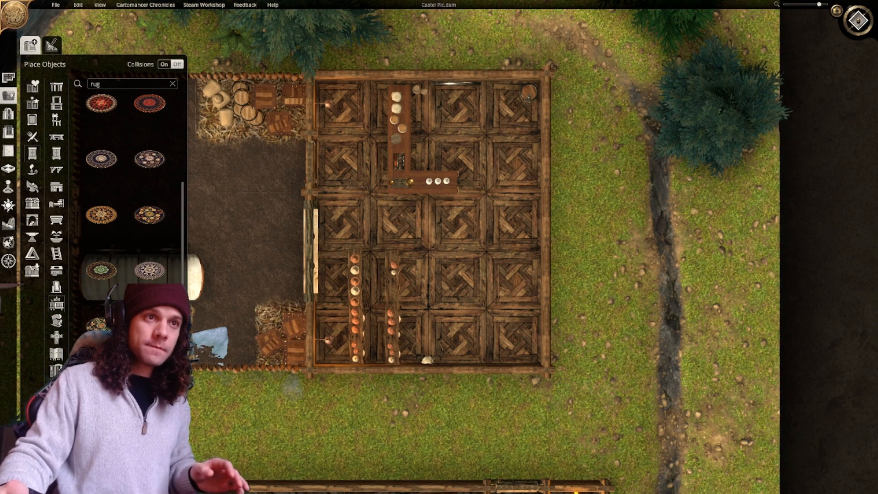
{"action": "left_click", "coordinate": [97, 324]}
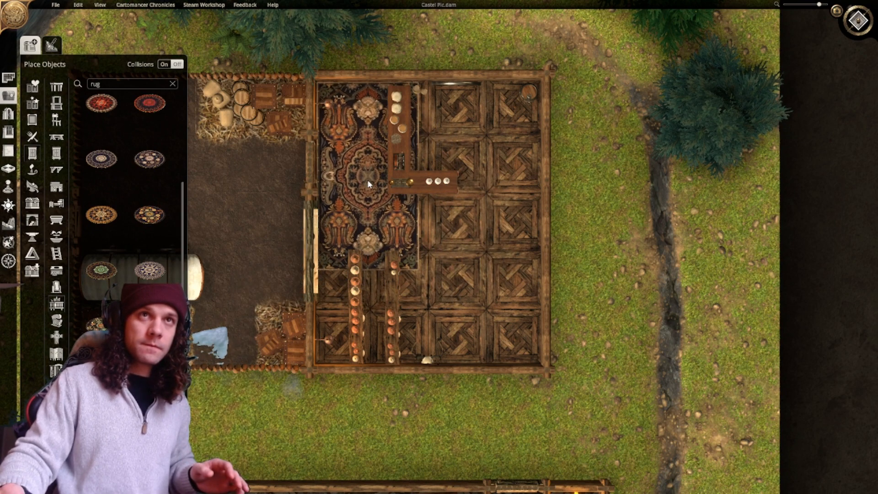
{"action": "left_click", "coordinate": [421, 240]}
{"action": "left_click_drag", "start_coordinate": [421, 262], "coordinate": [411, 248]}
{"action": "left_click_drag", "start_coordinate": [343, 195], "coordinate": [325, 173]}
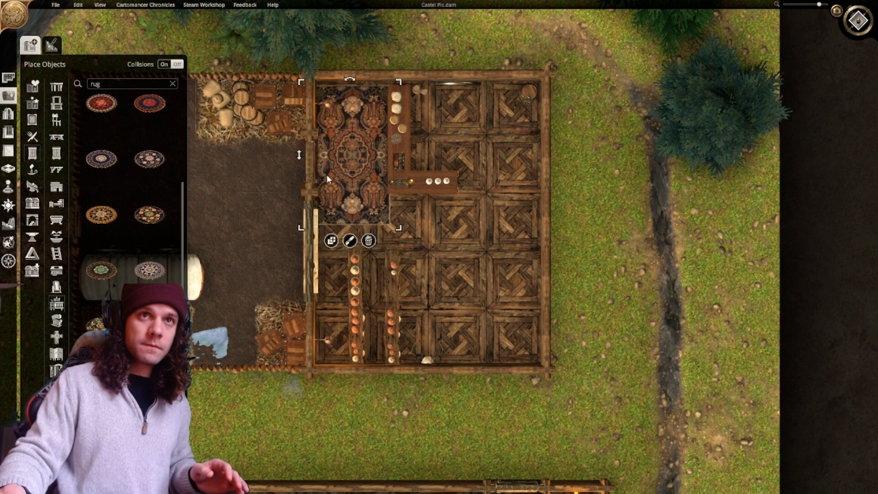
{"action": "left_click_drag", "start_coordinate": [397, 225], "coordinate": [383, 215]}
{"action": "left_click_drag", "start_coordinate": [351, 176], "coordinate": [352, 191]}
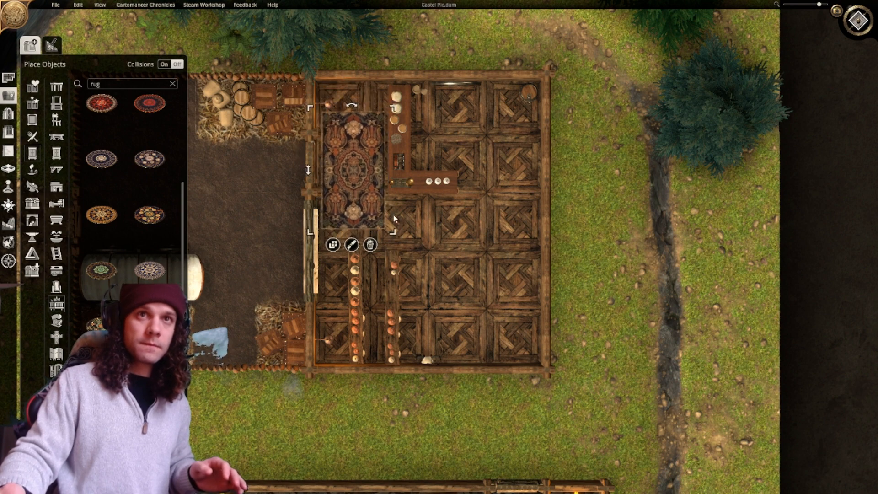
{"action": "left_click", "coordinate": [475, 242]}
{"action": "right_click_drag", "start_coordinate": [475, 243], "coordinate": [403, 241]}
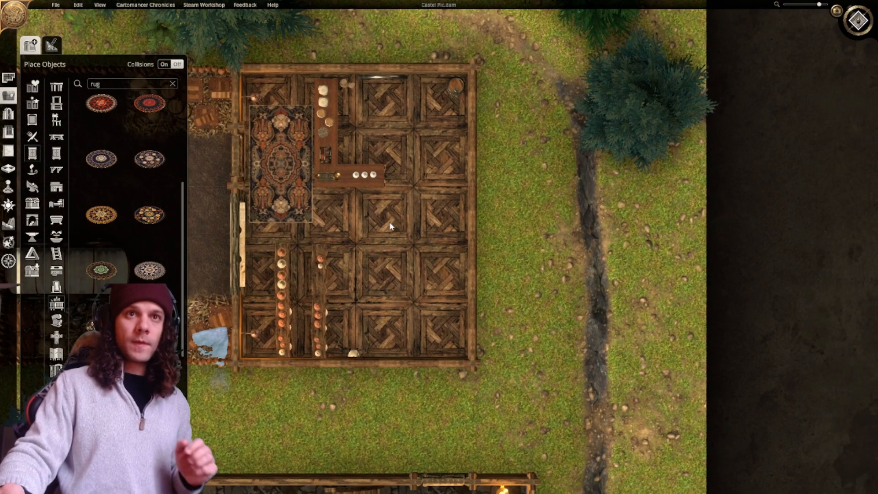
Move the small pale object from the front wall to the back wall at the end of the counter's long arm.
{"action": "left_click", "coordinate": [354, 353]}
{"action": "left_click_drag", "start_coordinate": [354, 352], "coordinate": [279, 40]}
{"action": "left_click", "coordinate": [293, 49]}
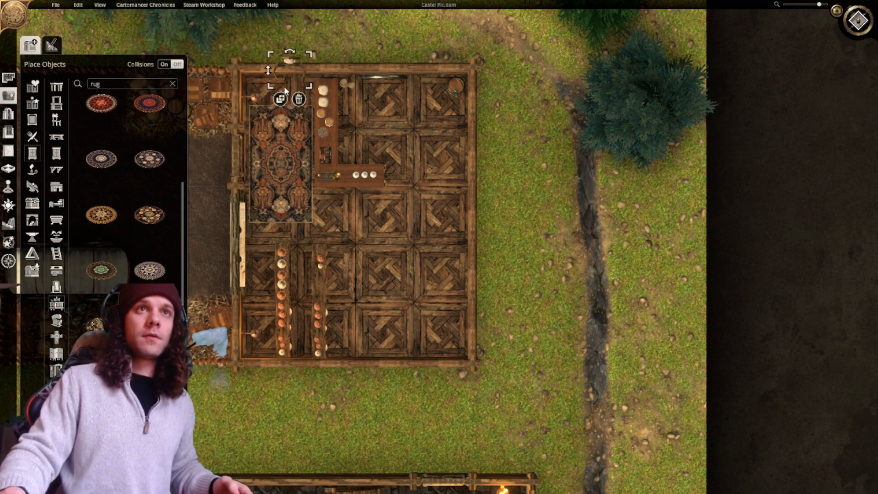
{"action": "left_click", "coordinate": [417, 246]}
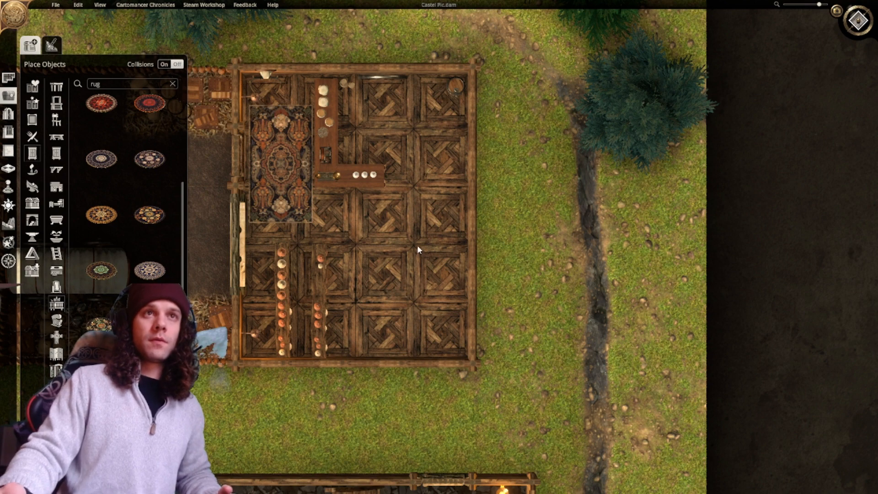
{"action": "right_click_drag", "start_coordinate": [418, 246], "coordinate": [456, 241]}
{"action": "left_click_drag", "start_coordinate": [315, 71], "coordinate": [350, 71]}
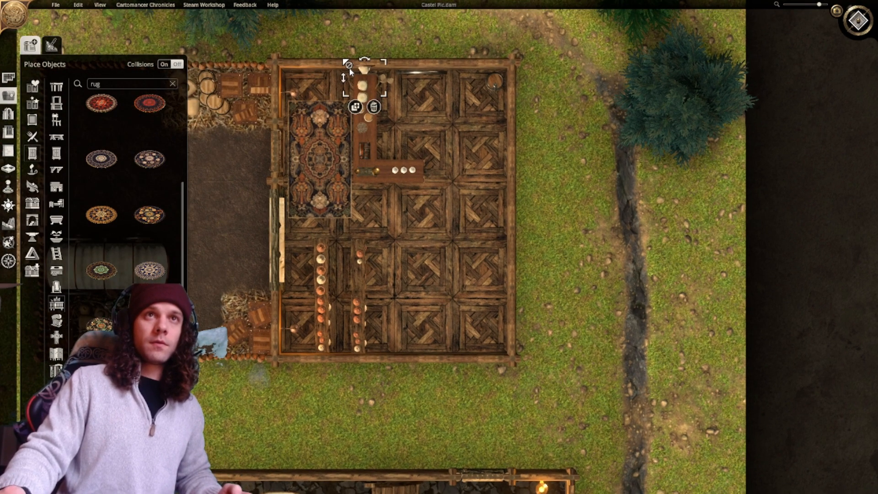
{"action": "left_click", "coordinate": [447, 267]}
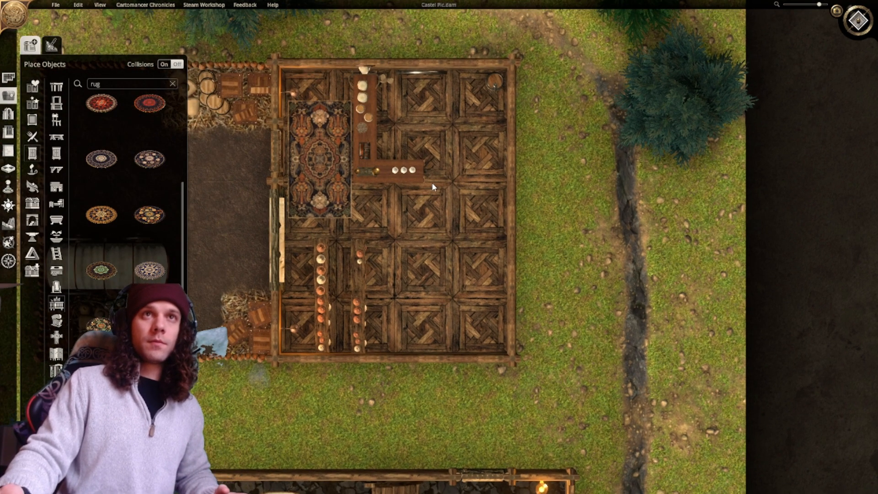
Delete the long thin pale object along the shop's back wall.
{"action": "left_click", "coordinate": [429, 73]}
{"action": "mouse_move", "coordinate": [428, 73]}
{"action": "left_mouse_down"}
{"action": "mouse_move", "coordinate": [438, 82]}
{"action": "mouse_move", "coordinate": [425, 73]}
{"action": "left_mouse_up"}
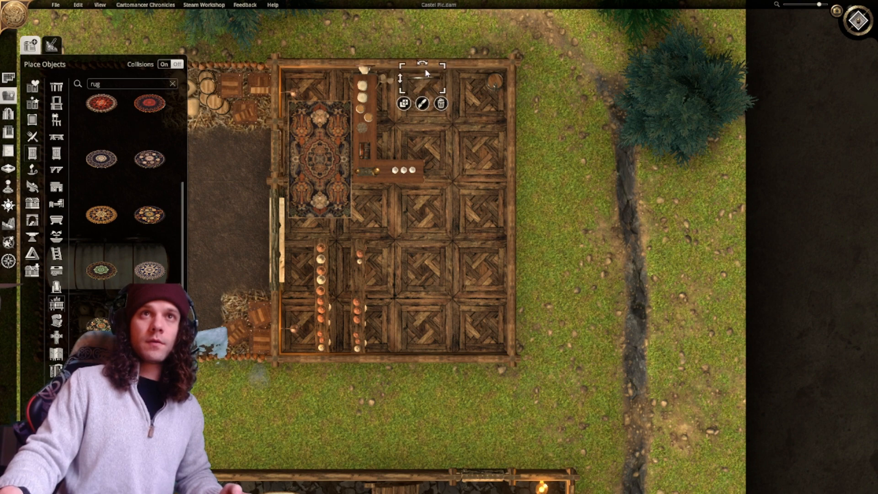
{"action": "left_click", "coordinate": [442, 104]}
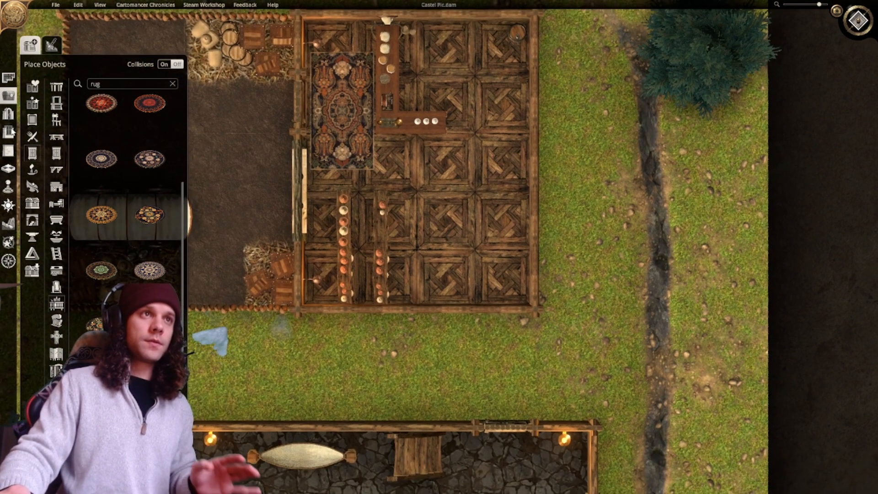
Duplicate the Cabin Window from the yard-side wall onto the opposite wall, directly across the shop.
{"action": "left_click", "coordinate": [10, 132]}
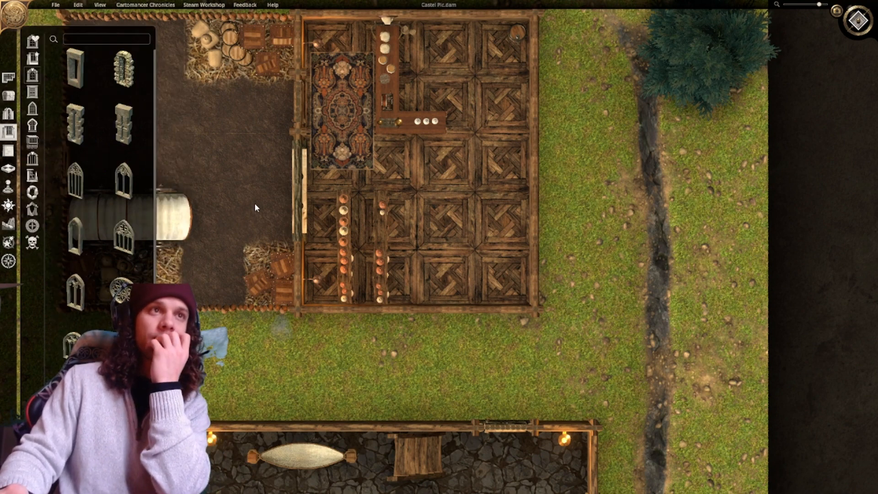
{"action": "left_click", "coordinate": [301, 207]}
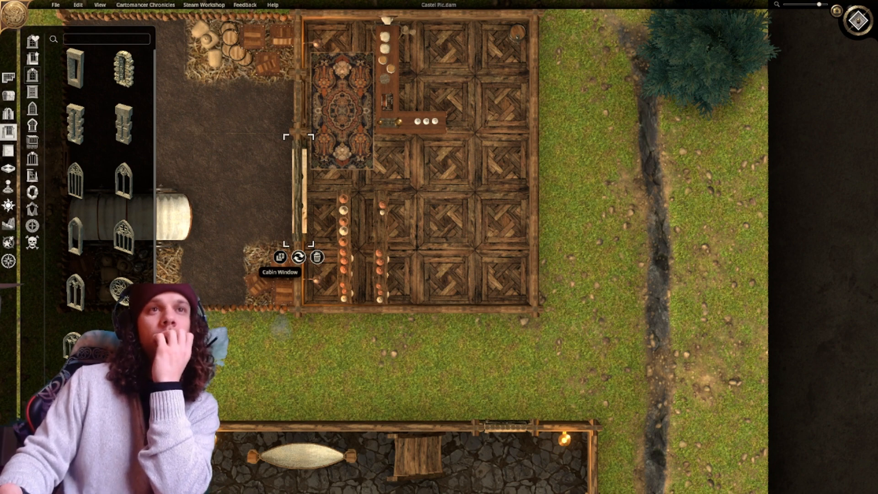
{"action": "left_click_drag", "start_coordinate": [315, 162], "coordinate": [315, 221]}
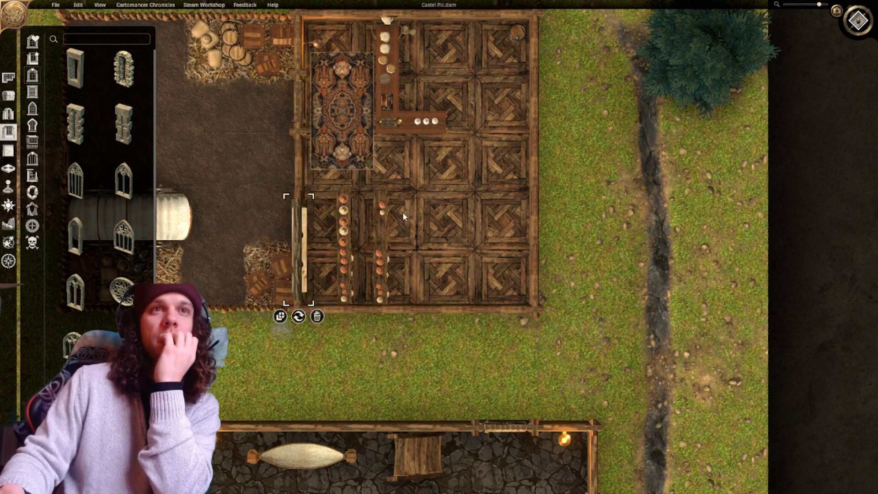
{"action": "left_click_drag", "start_coordinate": [301, 250], "coordinate": [297, 204]}
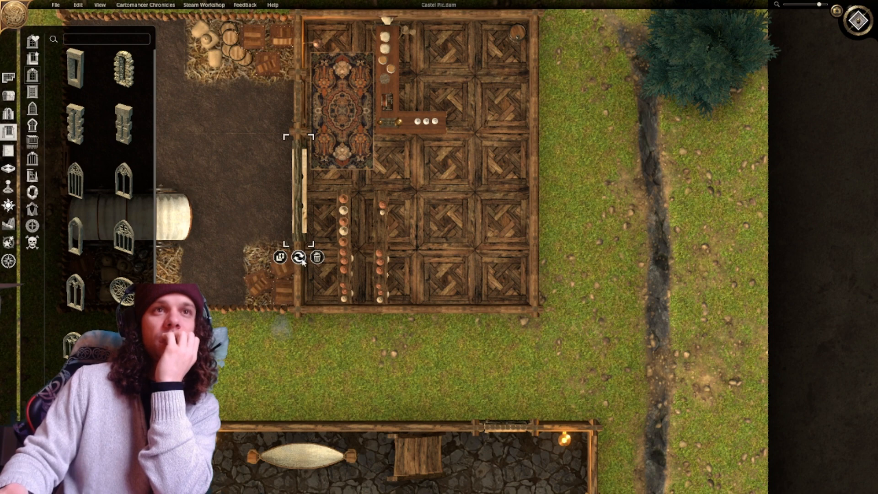
{"action": "left_click", "coordinate": [281, 257]}
{"action": "left_click", "coordinate": [518, 193]}
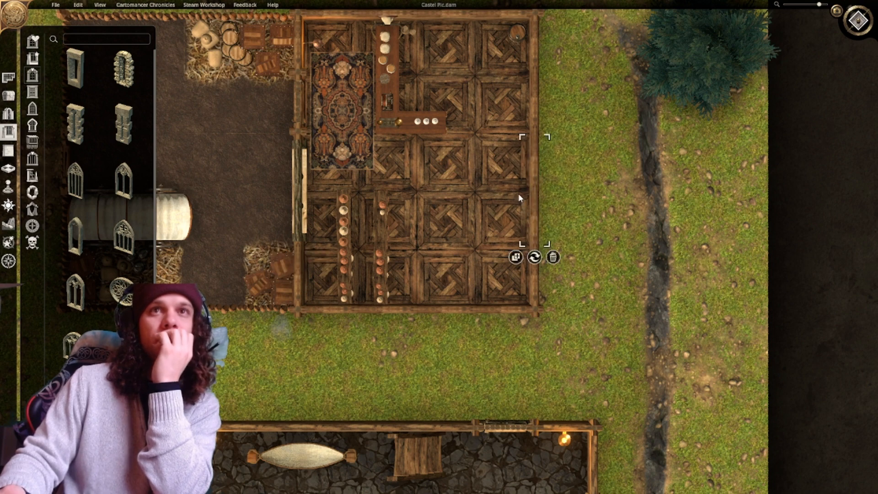
{"action": "middle_click_drag", "start_coordinate": [572, 182], "coordinate": [584, 276]}
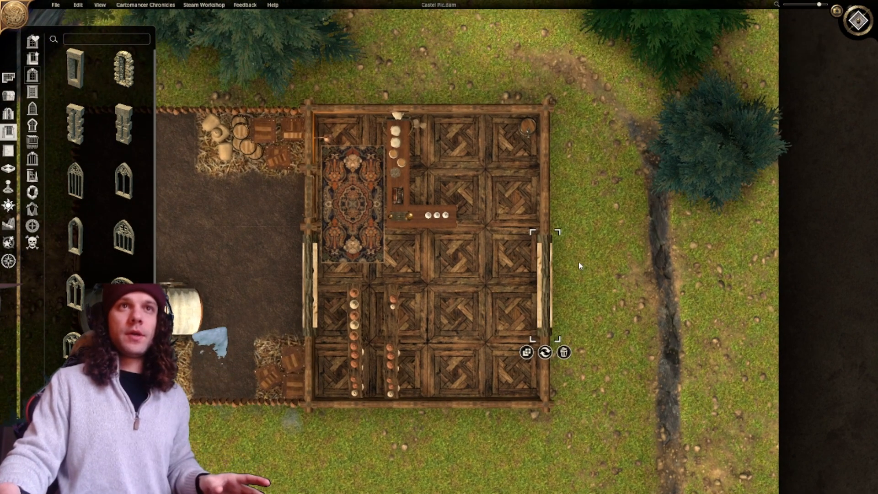
{"action": "left_click", "coordinate": [310, 201]}
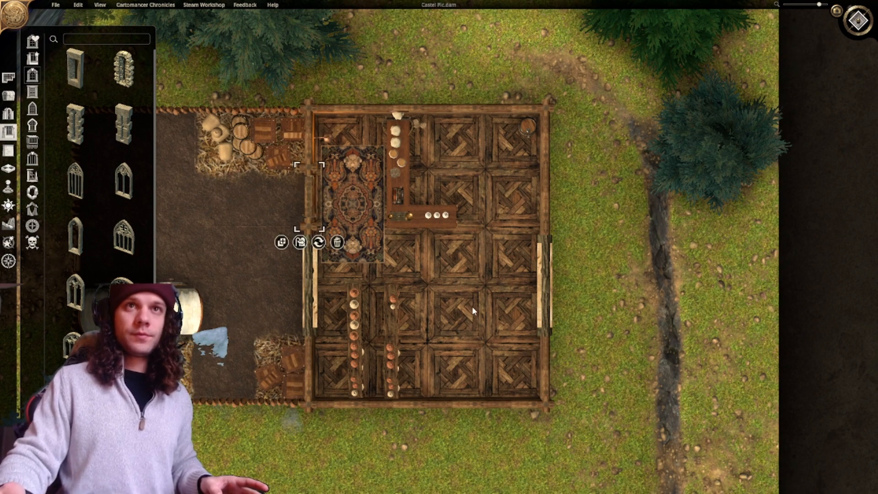
{"action": "right_click_drag", "start_coordinate": [592, 285], "coordinate": [587, 216]}
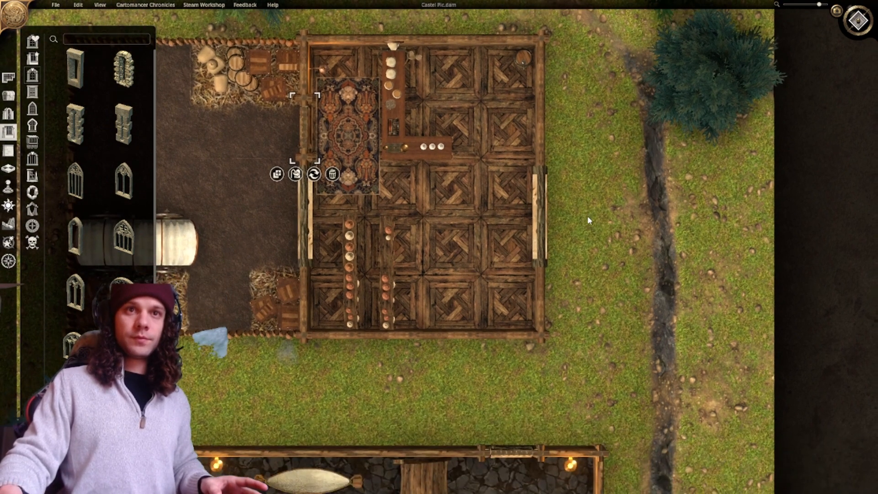
{"action": "left_click", "coordinate": [542, 224]}
{"action": "left_click", "coordinate": [527, 282]}
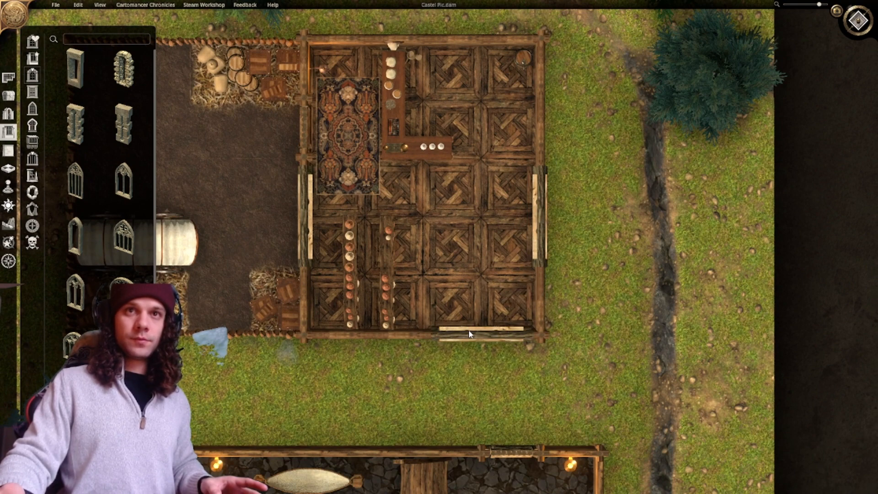
{"action": "mouse_move", "coordinate": [593, 115]}
{"action": "right_mouse_down"}
{"action": "mouse_move", "coordinate": [589, 145]}
{"action": "mouse_move", "coordinate": [591, 122]}
{"action": "right_mouse_up"}
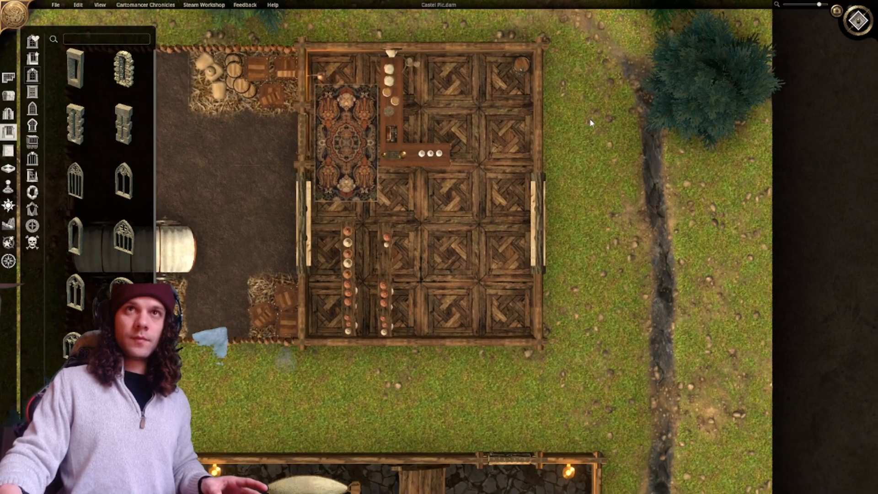
Search the objects for "crate" and place a long slatted crate, scaled down, in the shop's front corner farthest from the yard.
{"action": "left_click", "coordinate": [84, 40]}
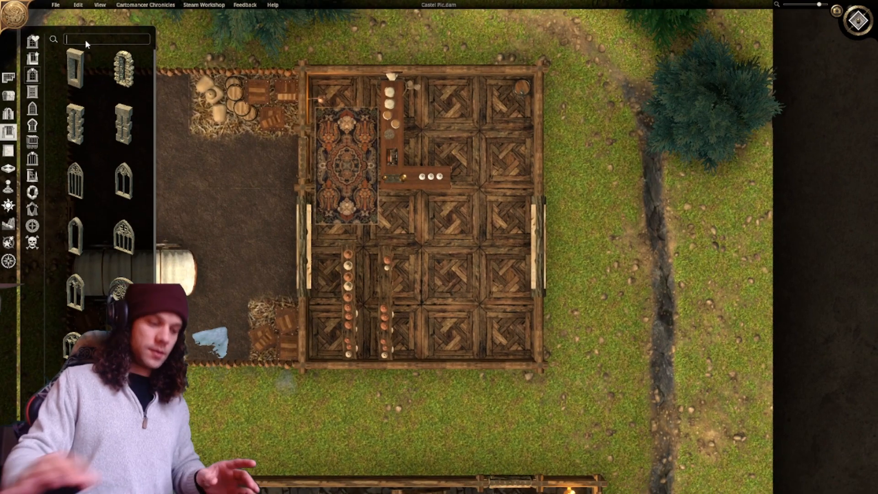
{"action": "type", "text": "crate"}
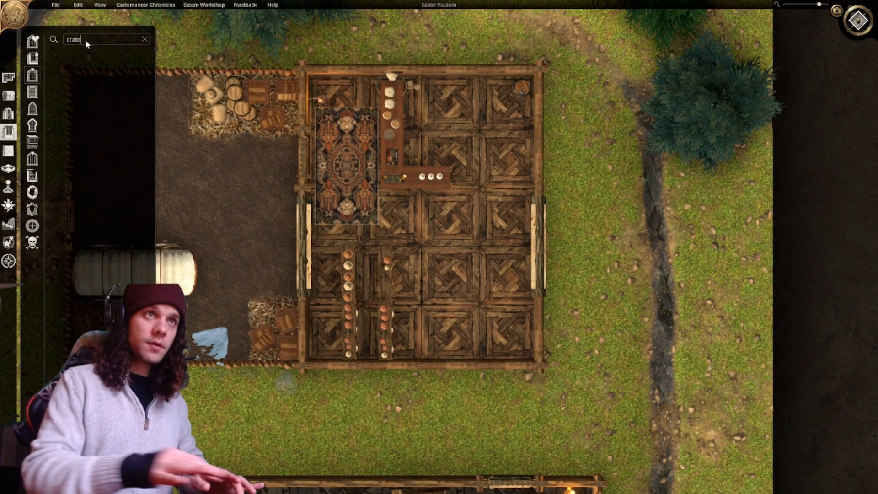
{"action": "left_click", "coordinate": [4, 97]}
{"action": "left_click", "coordinate": [105, 83]}
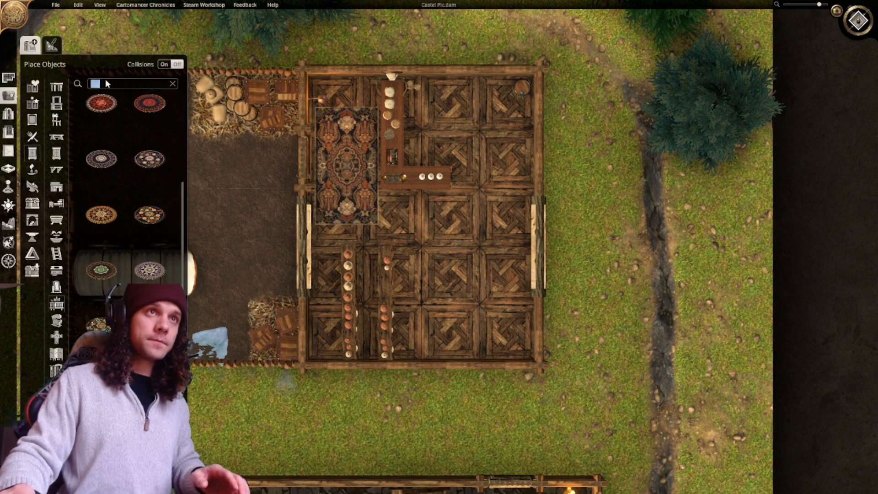
{"action": "type", "text": "crate"}
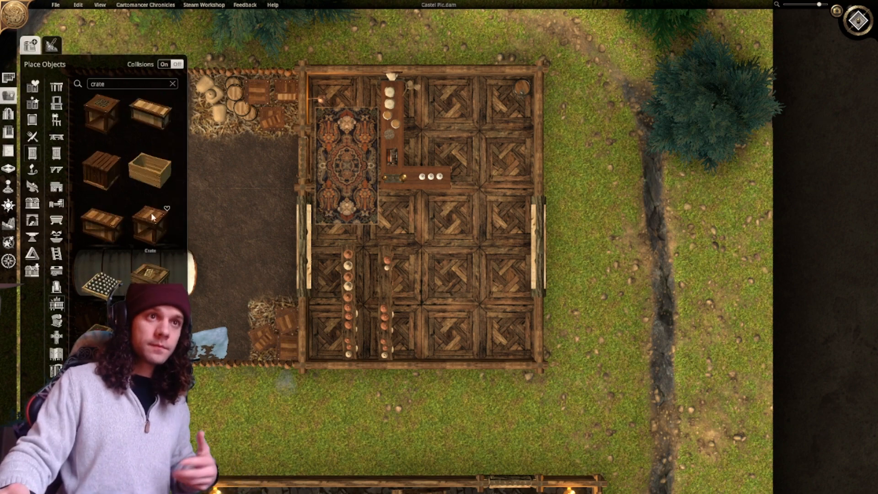
{"action": "left_click", "coordinate": [107, 229]}
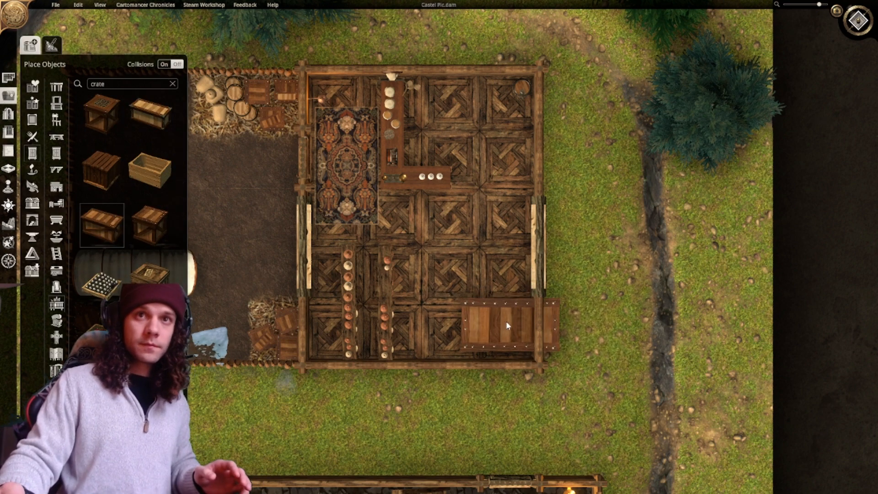
{"action": "left_click", "coordinate": [477, 325]}
{"action": "left_click_drag", "start_coordinate": [530, 298], "coordinate": [511, 352]}
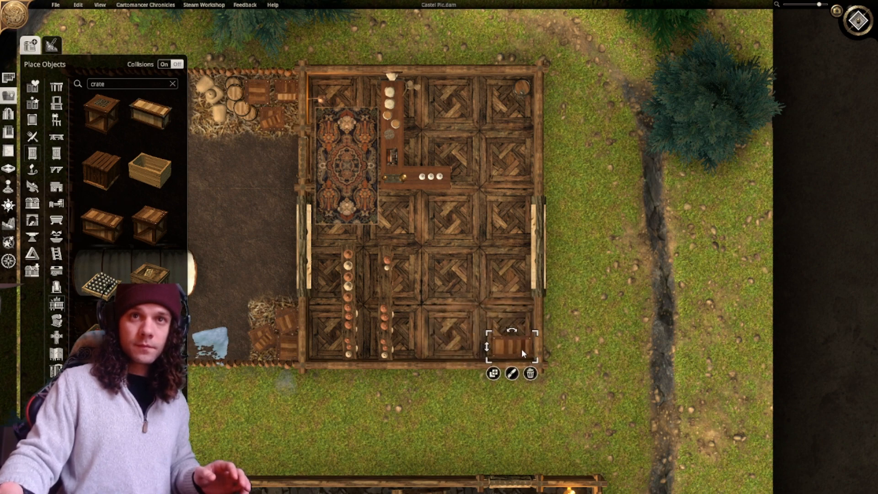
Duplicate the long slatted crate twice, placing one copy beside it along the front wall and one directly behind it.
{"action": "left_click", "coordinate": [483, 375]}
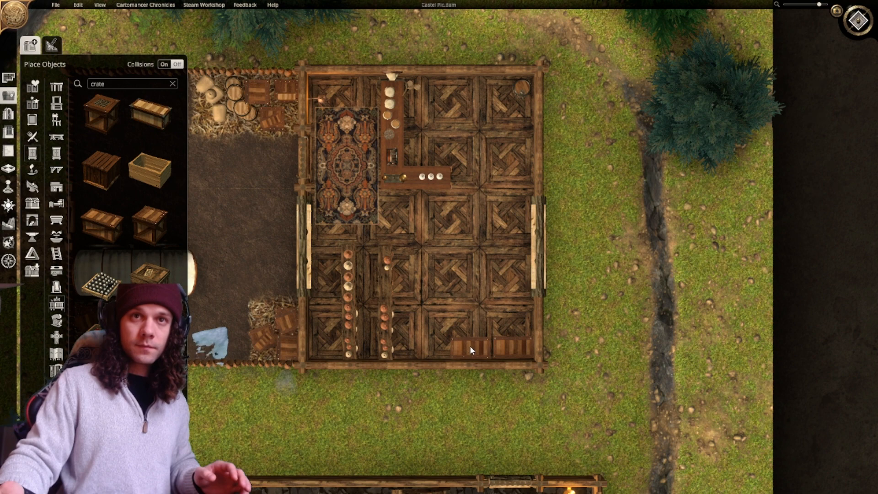
{"action": "left_click", "coordinate": [470, 346]}
{"action": "left_click", "coordinate": [449, 376]}
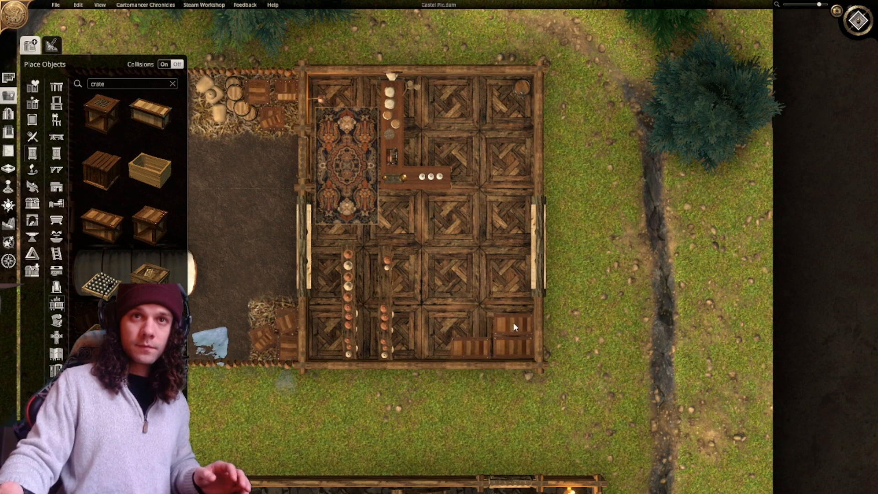
{"action": "left_click", "coordinate": [512, 322]}
{"action": "left_click", "coordinate": [511, 338]}
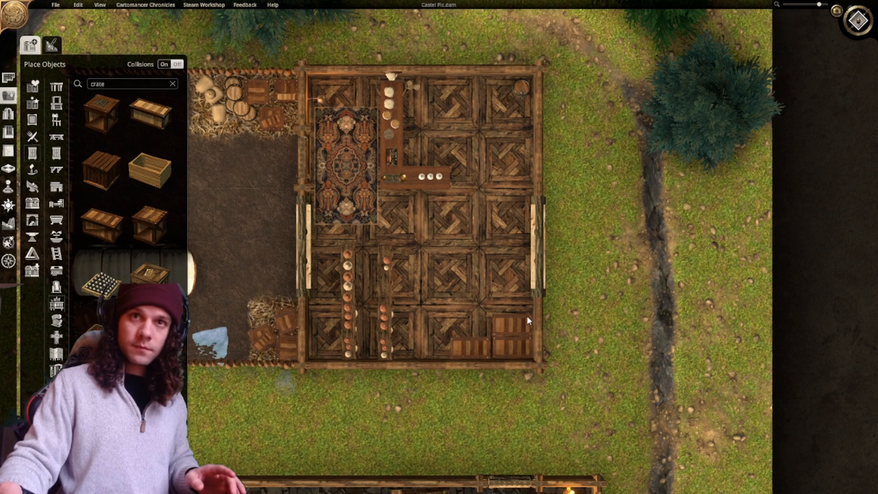
Place a square dark plank crate, scaled down, on top of the slatted crates in the corner.
{"action": "left_click", "coordinate": [107, 168]}
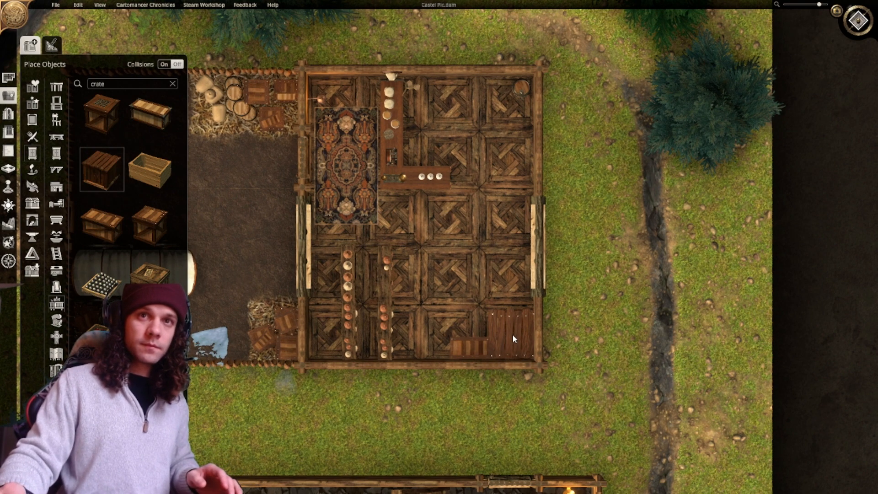
{"action": "left_click", "coordinate": [514, 335]}
{"action": "left_click_drag", "start_coordinate": [536, 323], "coordinate": [504, 315]}
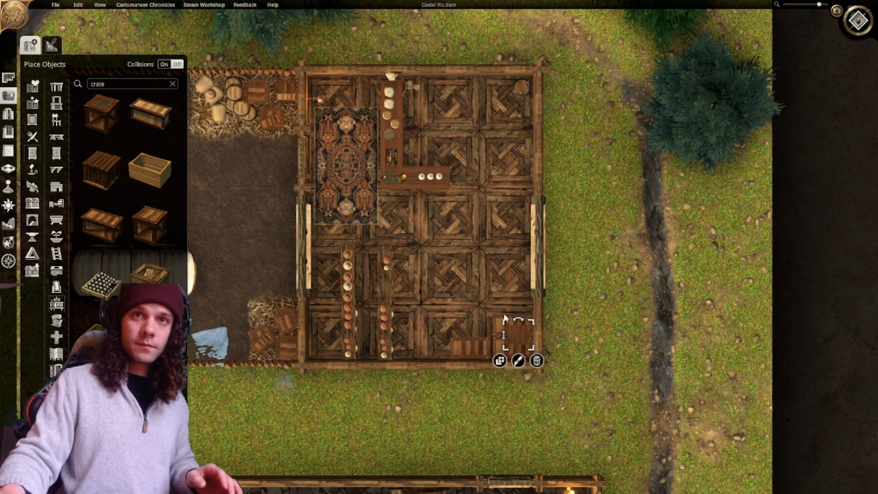
Duplicate the small dark plank crate and place the copy at a slight angle beside it on the slatted crates.
{"action": "left_click", "coordinate": [858, 20]}
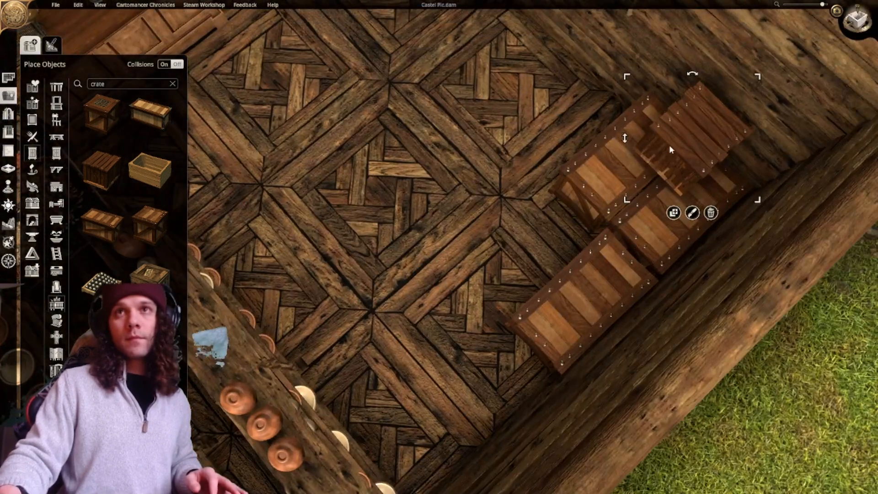
{"action": "left_click", "coordinate": [674, 213]}
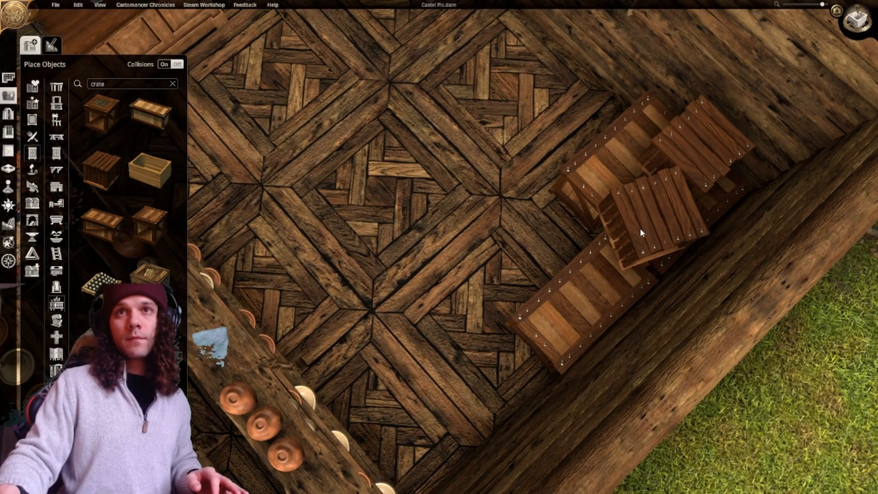
{"action": "left_click", "coordinate": [635, 223]}
{"action": "scroll", "coordinate": [640, 226], "scroll_direction": "down", "scroll_amount": 6}
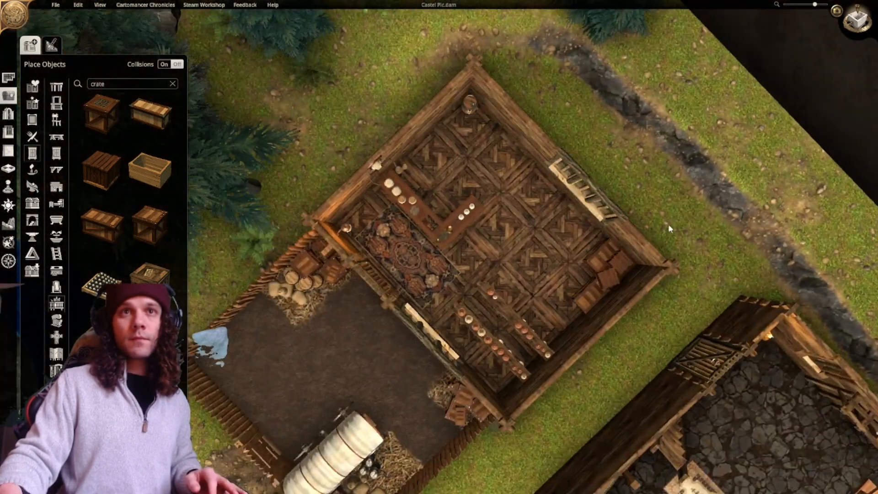
{"action": "scroll", "coordinate": [668, 225], "scroll_direction": "up", "scroll_amount": 2}
{"action": "middle_click_drag", "start_coordinate": [668, 225], "coordinate": [468, 227]}
{"action": "left_click", "coordinate": [856, 23]}
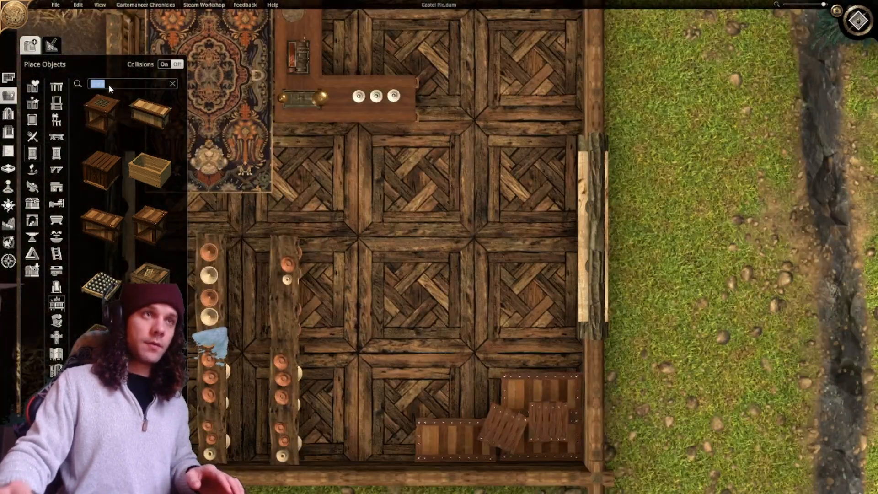
Search the objects for "rug".
{"action": "left_click", "coordinate": [108, 84]}
{"action": "type", "text": "r"}
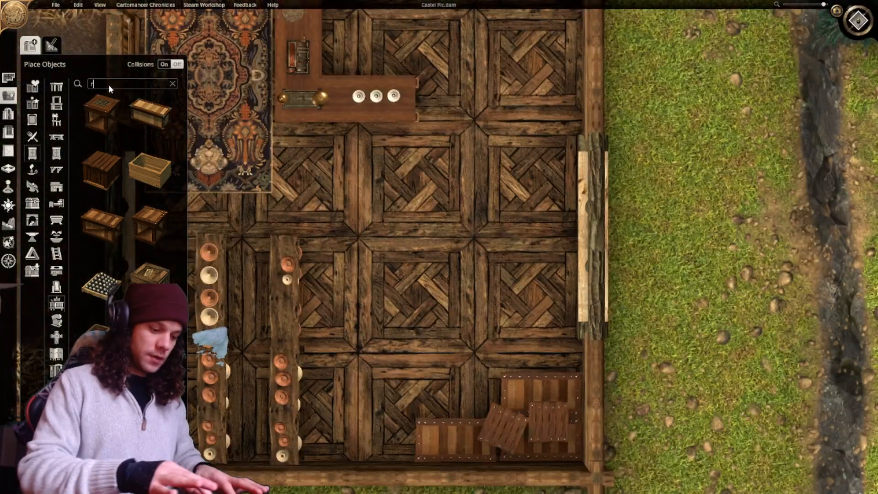
{"action": "type", "text": "ug"}
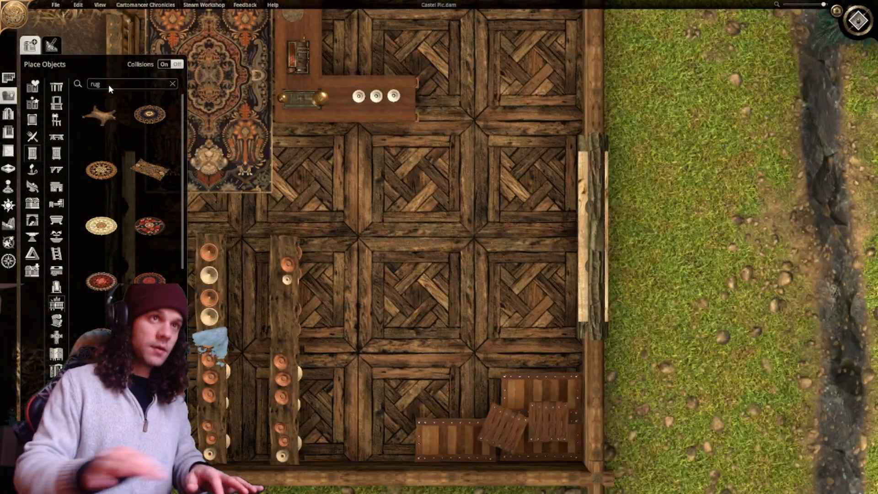
{"action": "left_click", "coordinate": [100, 172]}
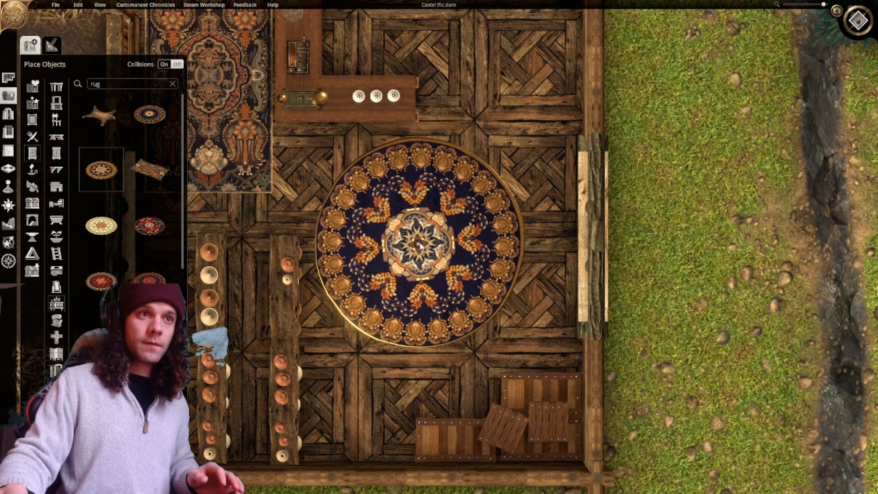
{"action": "right_click", "coordinate": [420, 246]}
{"action": "left_click", "coordinate": [123, 359]}
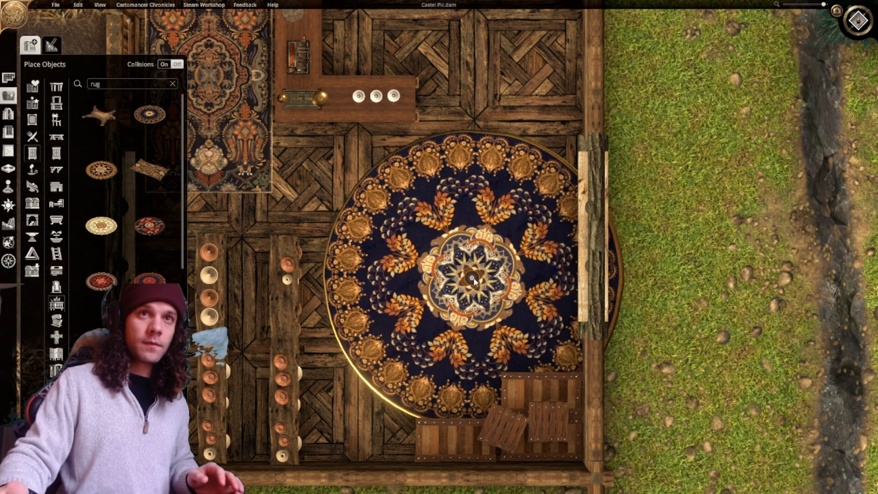
{"action": "right_click", "coordinate": [430, 258]}
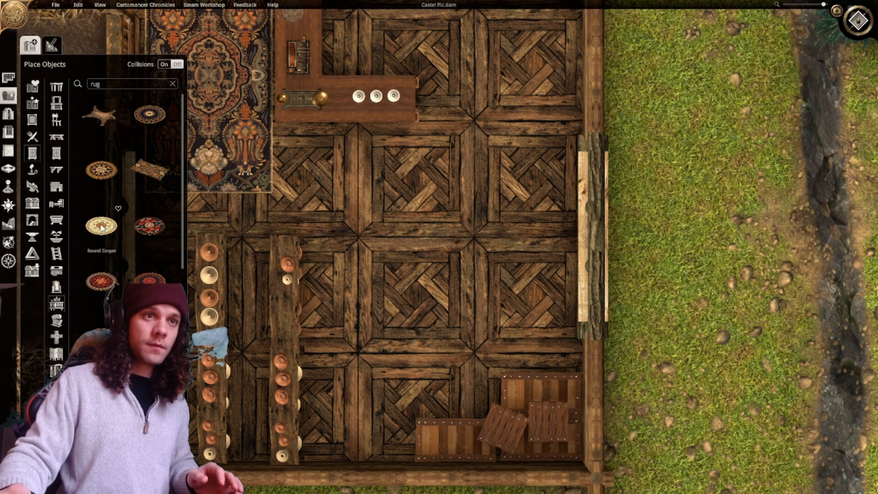
Place a worn round blue-and-gold carpet on the open floor between the pot shelves and the window opposite the yard.
{"action": "scroll", "coordinate": [133, 206], "scroll_direction": "down", "scroll_amount": 3}
{"action": "scroll", "coordinate": [128, 206], "scroll_direction": "down", "scroll_amount": 10}
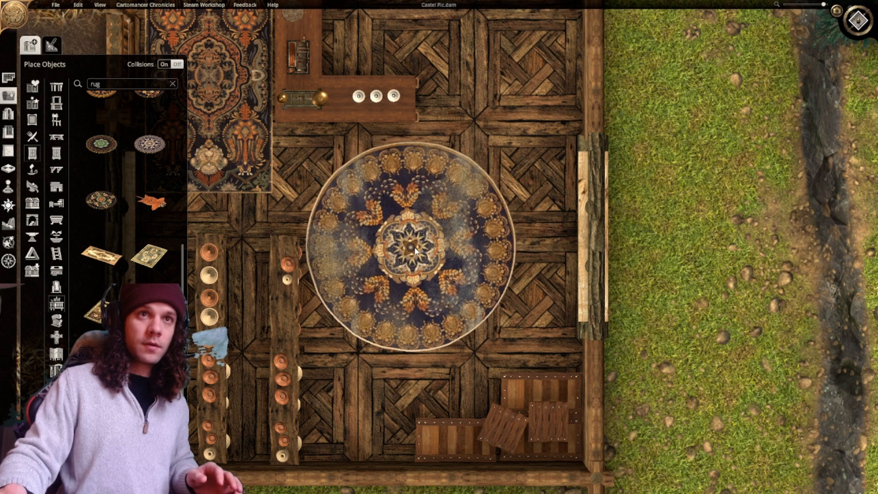
{"action": "left_click", "coordinate": [423, 252]}
{"action": "left_click_drag", "start_coordinate": [429, 251], "coordinate": [500, 243]}
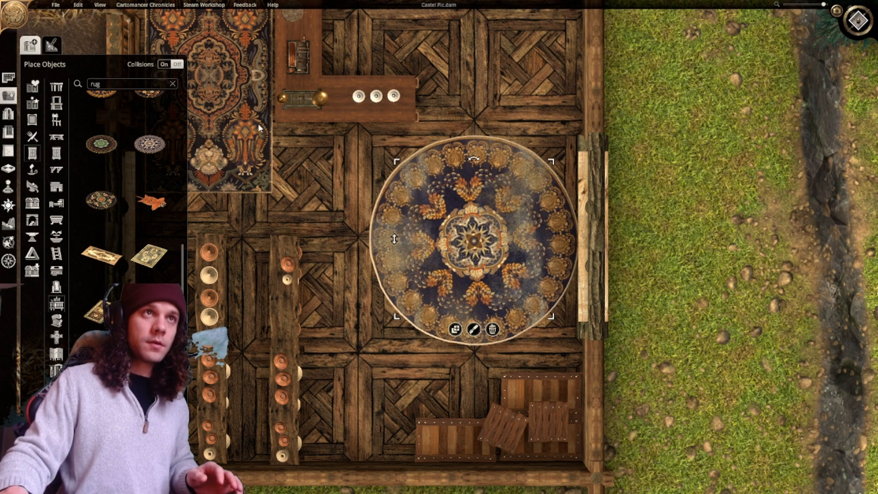
Search the objects for "table" and place a wooden dining table with chairs, scaled down, at the centre of the round carpet.
{"action": "double_click", "coordinate": [148, 79]}
{"action": "type", "text": "tab"}
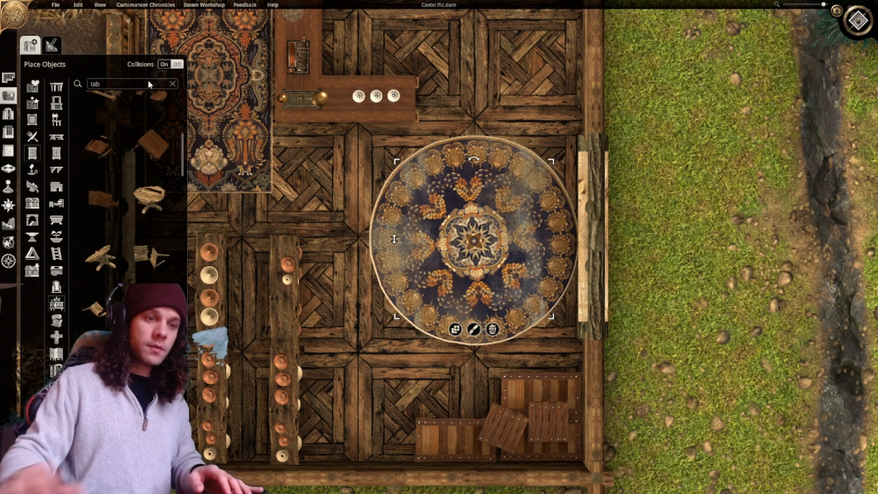
{"action": "type", "text": "le"}
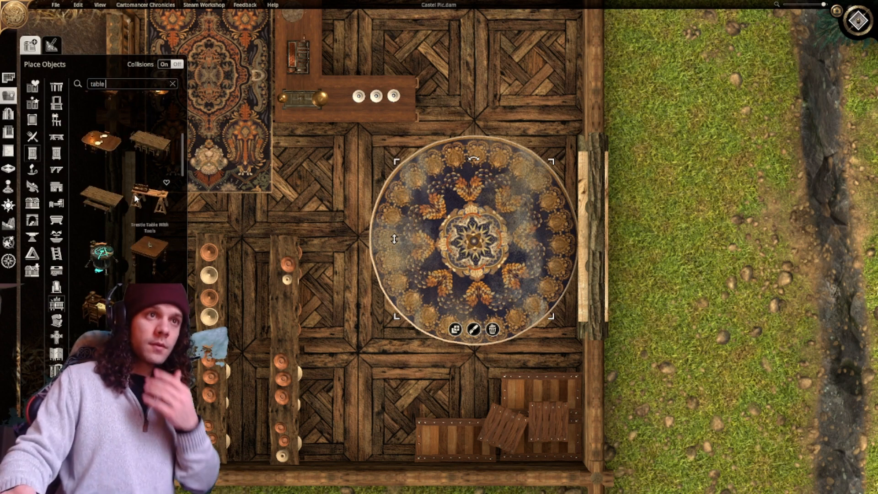
{"action": "scroll", "coordinate": [127, 266], "scroll_direction": "up", "scroll_amount": 1}
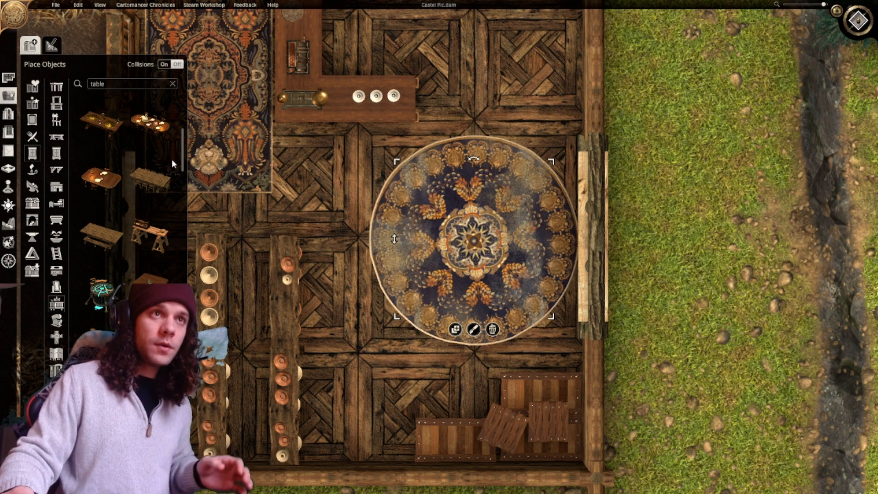
{"action": "left_click_drag", "start_coordinate": [182, 151], "coordinate": [182, 130]}
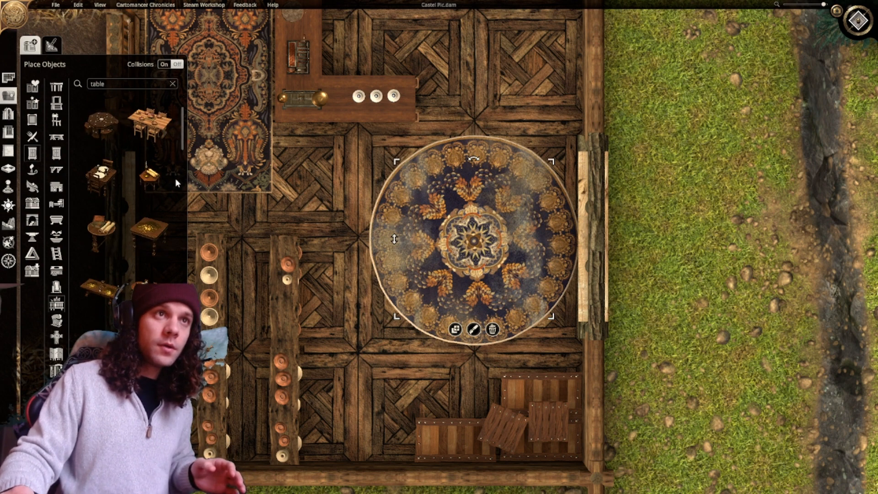
{"action": "left_click_drag", "start_coordinate": [150, 123], "coordinate": [444, 231]}
{"action": "left_click_drag", "start_coordinate": [564, 170], "coordinate": [503, 201]}
{"action": "left_click", "coordinate": [473, 246]}
{"action": "left_click_drag", "start_coordinate": [476, 251], "coordinate": [540, 268]}
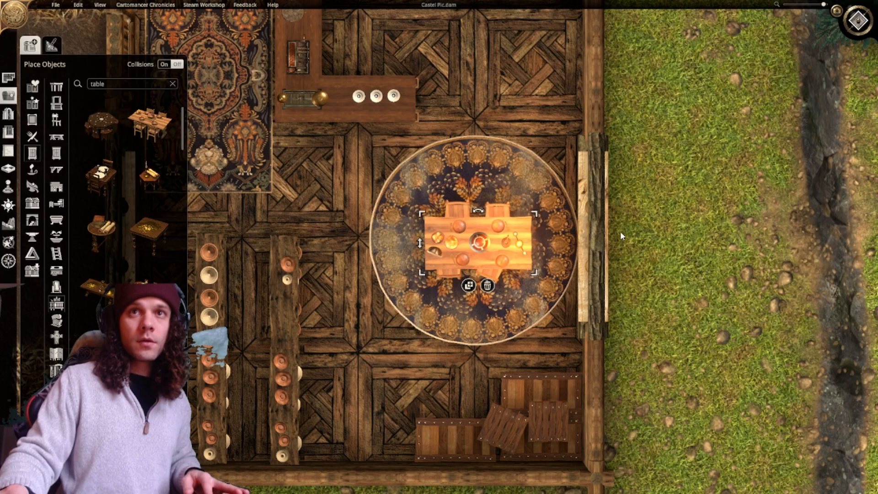
Delete both long Cabin Windows from the shop's yard-side wall and the wall opposite.
{"action": "scroll", "coordinate": [552, 281], "scroll_direction": "down", "scroll_amount": 4}
{"action": "scroll", "coordinate": [552, 280], "scroll_direction": "up", "scroll_amount": 4}
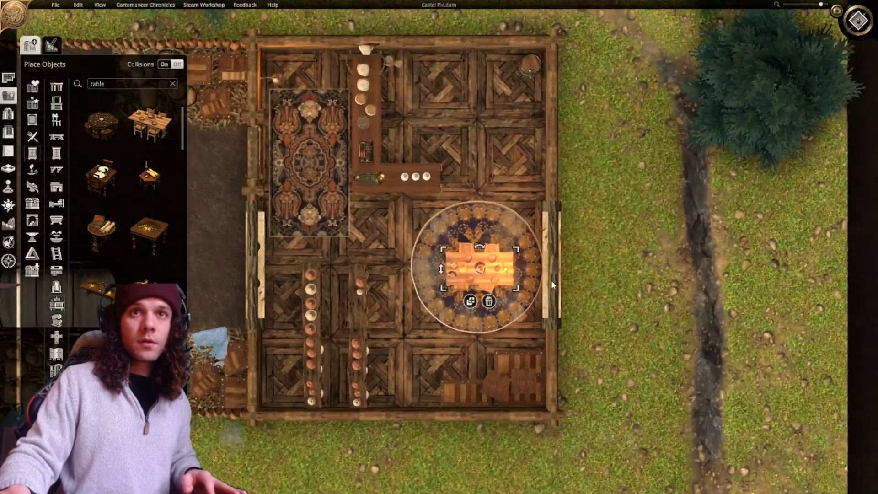
{"action": "left_click", "coordinate": [571, 346]}
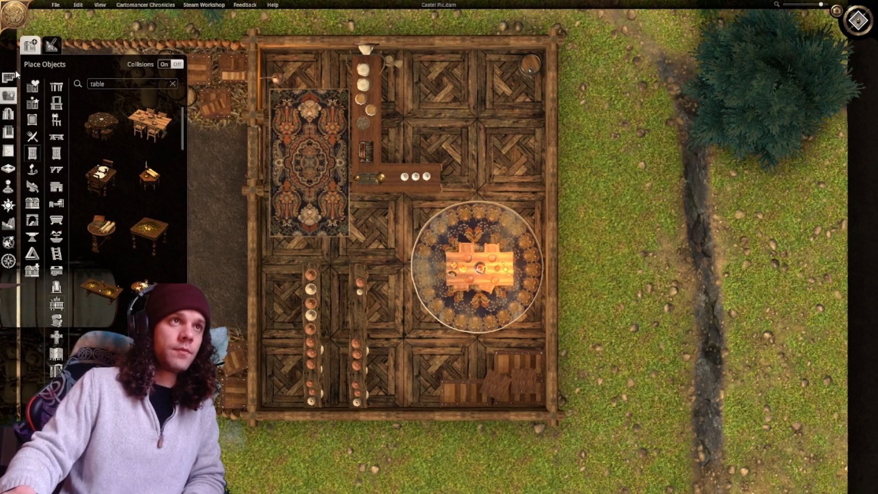
Place three short wooden-framed windows, evenly spaced, along the yard-side wall between the carpet's end and the front corner.
{"action": "left_click", "coordinate": [11, 134]}
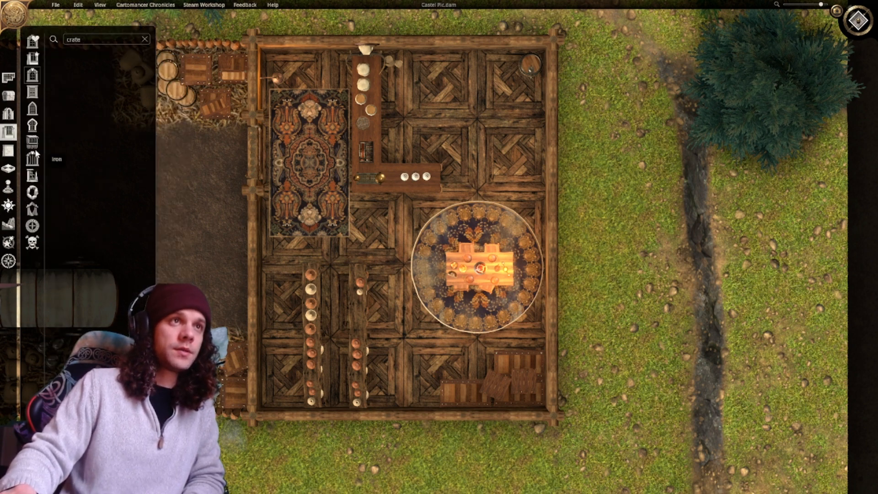
{"action": "left_click", "coordinate": [33, 93]}
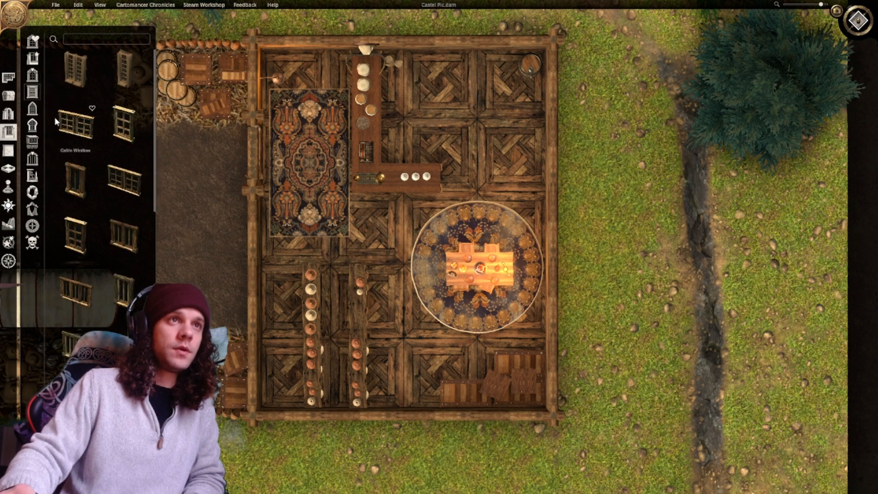
{"action": "left_click", "coordinate": [119, 84]}
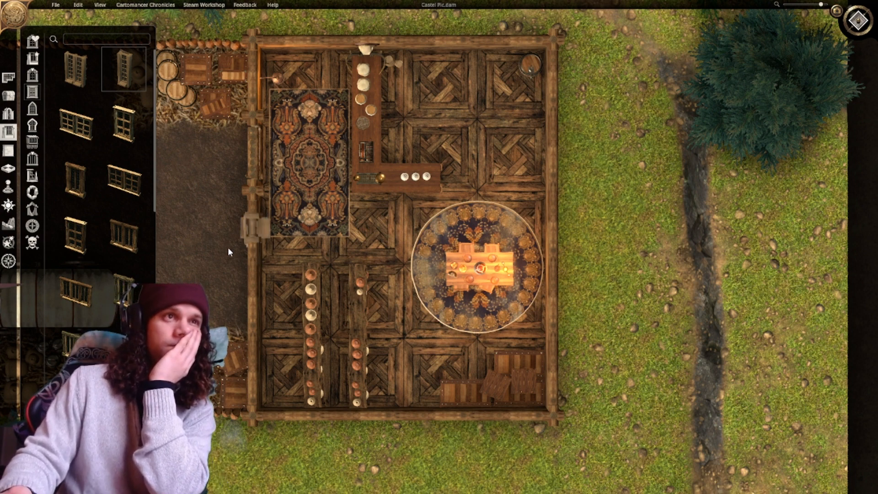
{"action": "left_click", "coordinate": [85, 249]}
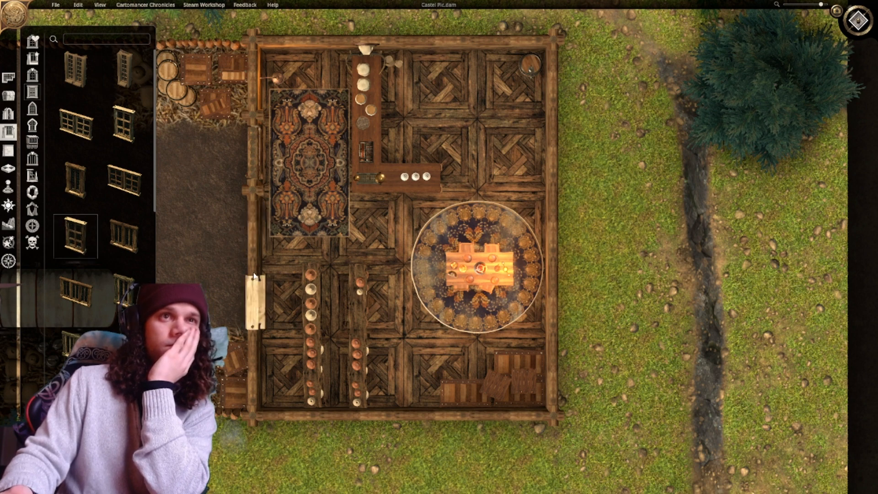
{"action": "left_click", "coordinate": [251, 256]}
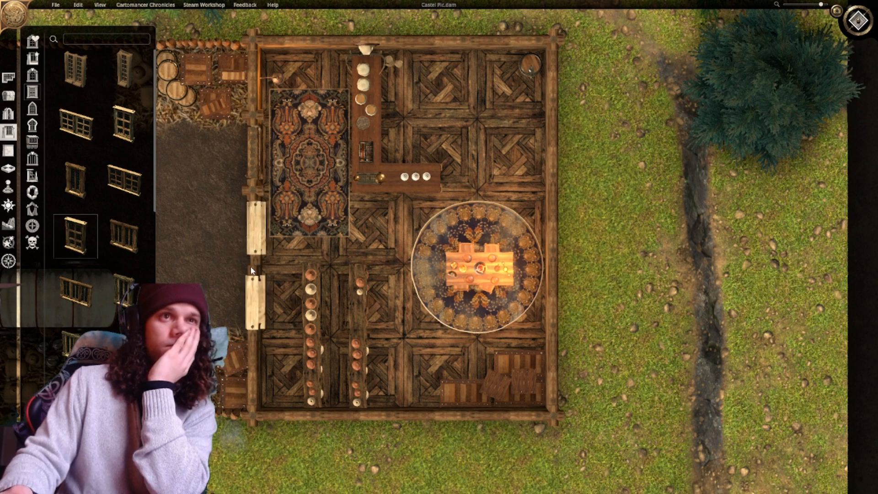
{"action": "left_click", "coordinate": [251, 378]}
{"action": "left_click", "coordinate": [254, 303]}
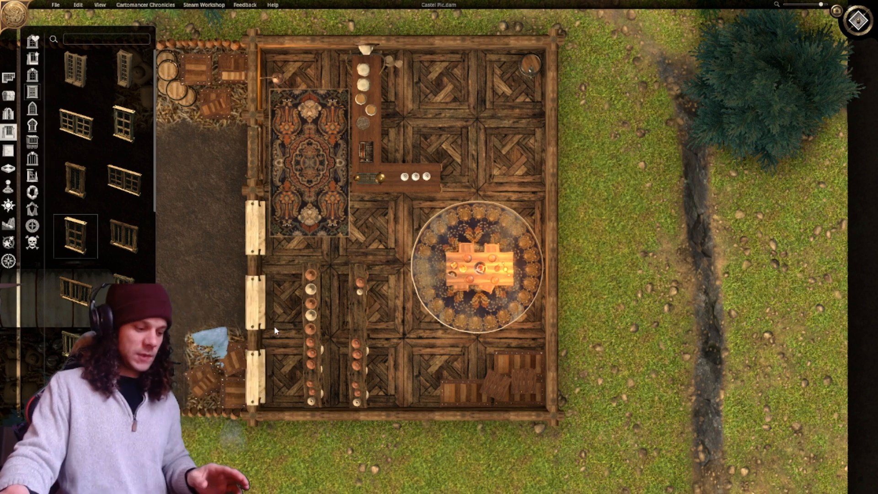
Undo the last two yard-side window placements and place one short wooden-framed window again beside the remaining one.
{"action": "key", "text": "ctrl+z"}
{"action": "key", "text": "ctrl+z"}
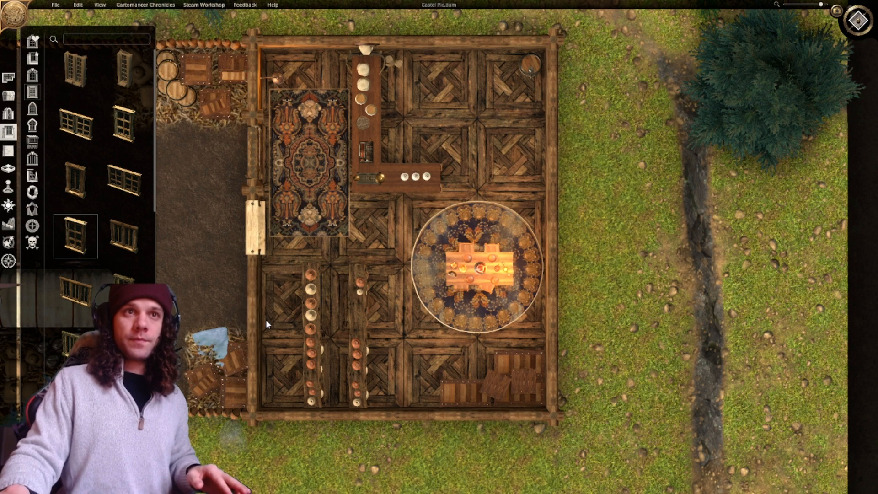
{"action": "left_click", "coordinate": [256, 302]}
Place two matching short wooden-framed windows on the opposite wall, aligned with the yard-side pair beside the round carpet.
{"action": "left_click", "coordinate": [551, 303]}
{"action": "left_click", "coordinate": [559, 238]}
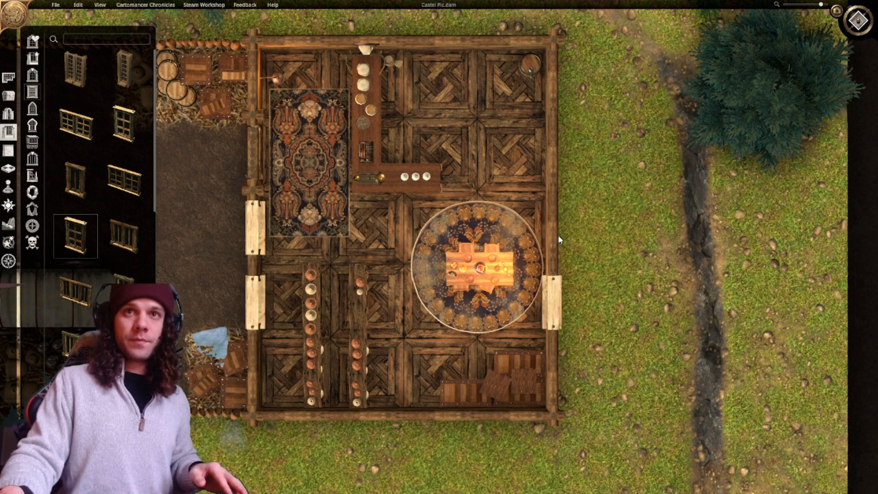
{"action": "left_click", "coordinate": [558, 235]}
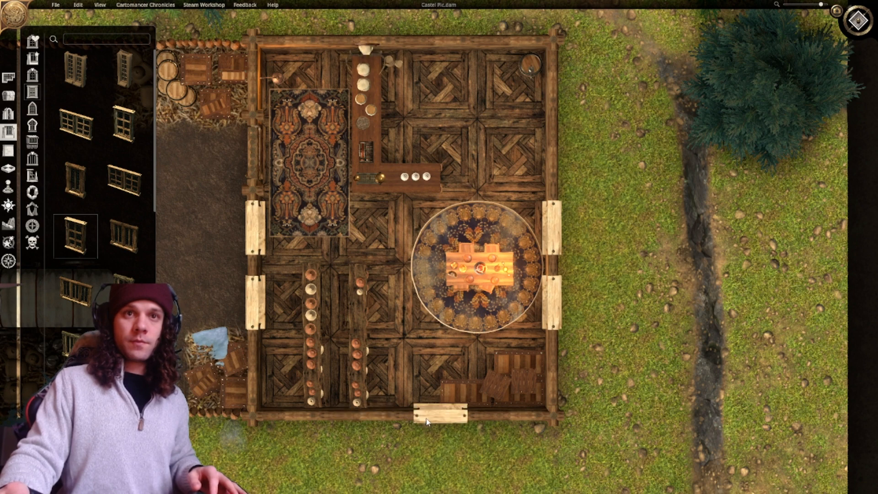
Show the map grid and examine the shop's interior, windows and surroundings against it.
{"action": "mouse_move", "coordinate": [442, 354]}
{"action": "right_mouse_down"}
{"action": "mouse_move", "coordinate": [414, 391]}
{"action": "mouse_move", "coordinate": [431, 343]}
{"action": "right_mouse_up"}
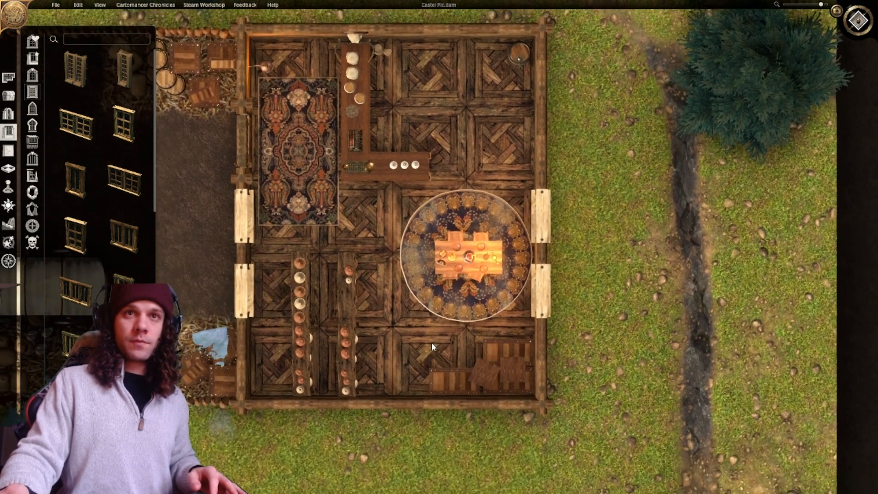
{"action": "key", "text": "g"}
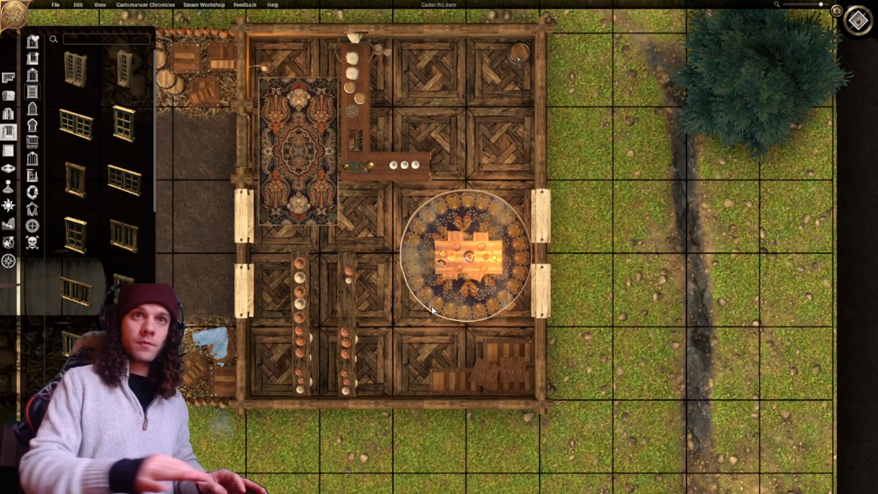
{"action": "scroll", "coordinate": [422, 304], "scroll_direction": "down", "scroll_amount": 5}
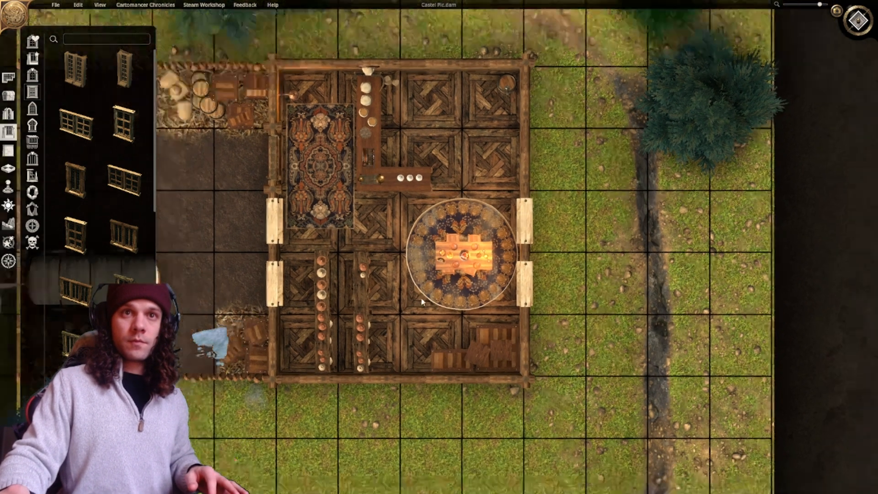
{"action": "scroll", "coordinate": [435, 310], "scroll_direction": "down", "scroll_amount": 1}
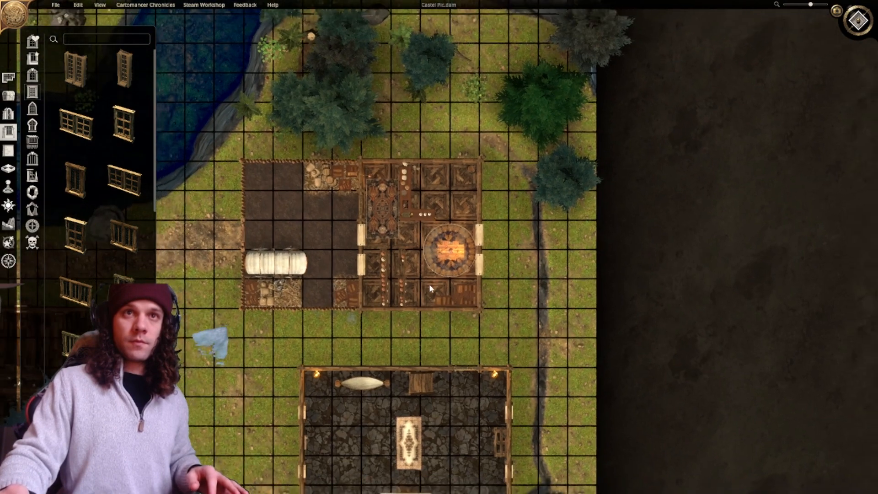
{"action": "right_click_drag", "start_coordinate": [424, 257], "coordinate": [426, 299]}
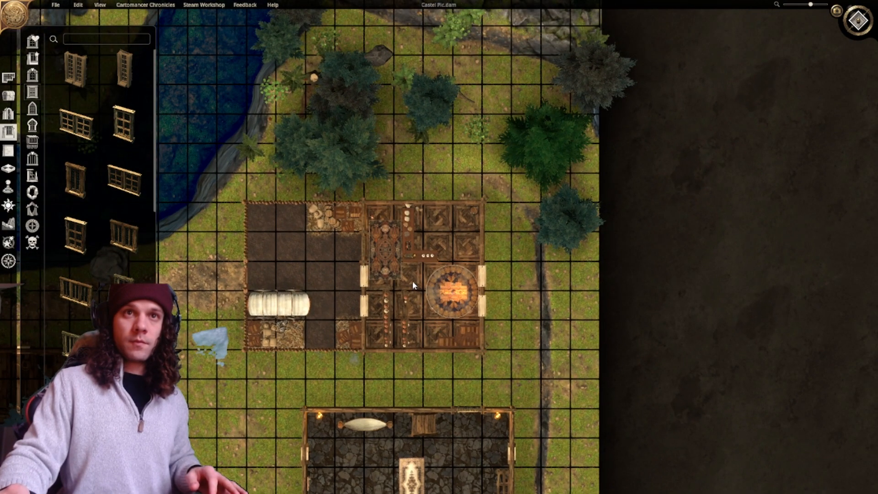
{"action": "scroll", "coordinate": [437, 292], "scroll_direction": "up", "scroll_amount": 3}
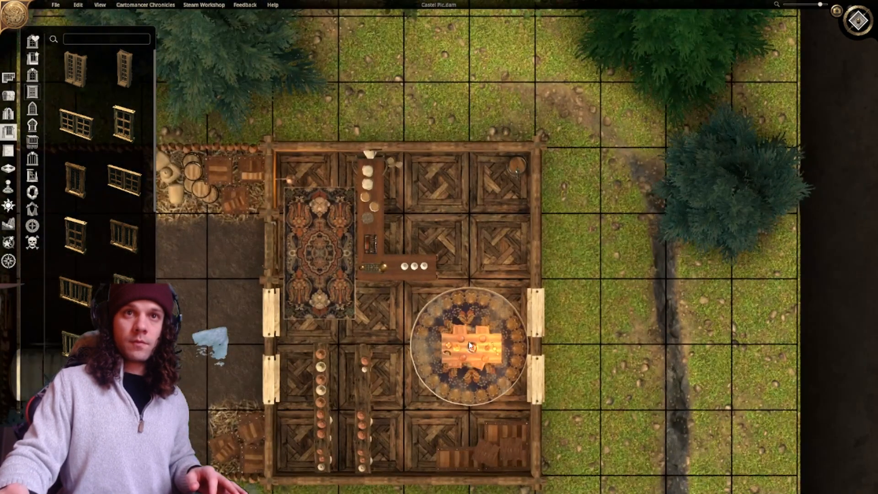
Search the objects for "barr" to find barrels for the empty floor behind the counter.
{"action": "scroll", "coordinate": [454, 279], "scroll_direction": "down", "scroll_amount": 2}
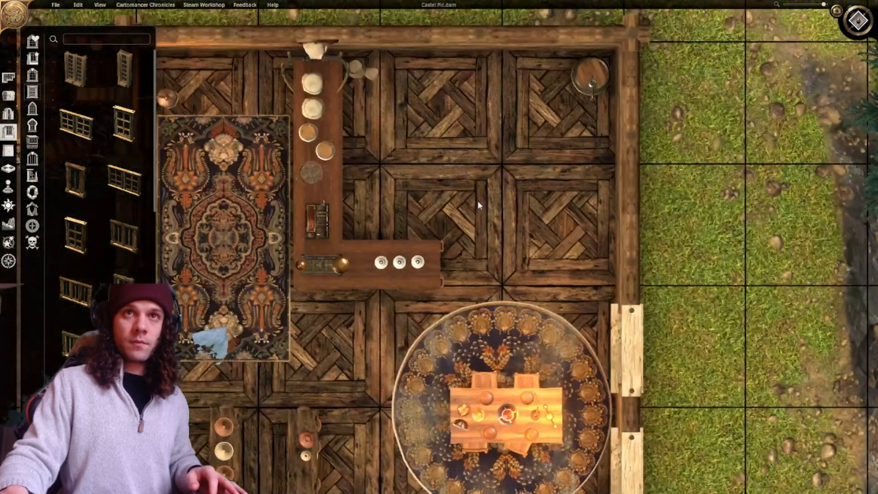
{"action": "middle_click_drag", "start_coordinate": [478, 201], "coordinate": [430, 273]}
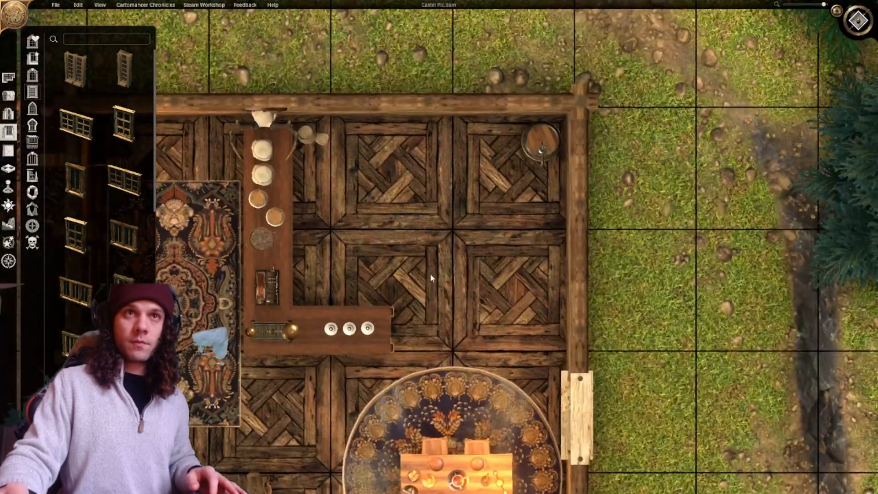
{"action": "left_click", "coordinate": [102, 40]}
{"action": "type", "text": "bar"}
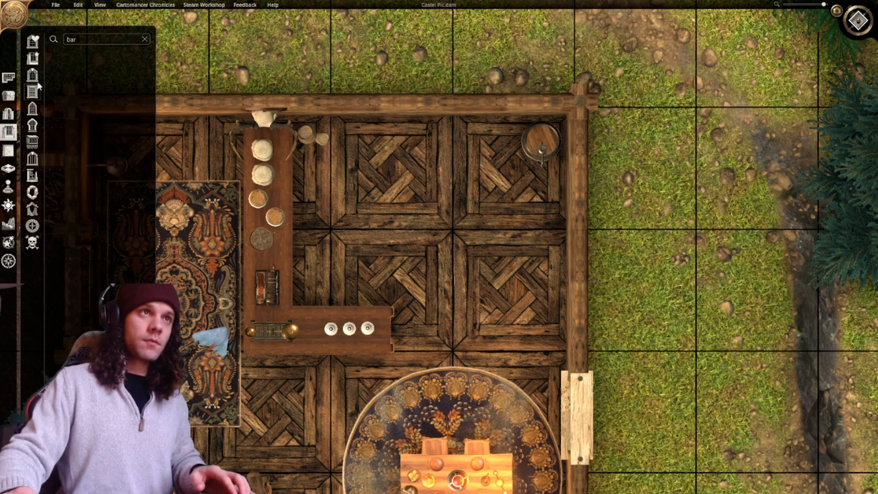
{"action": "left_click", "coordinate": [9, 95]}
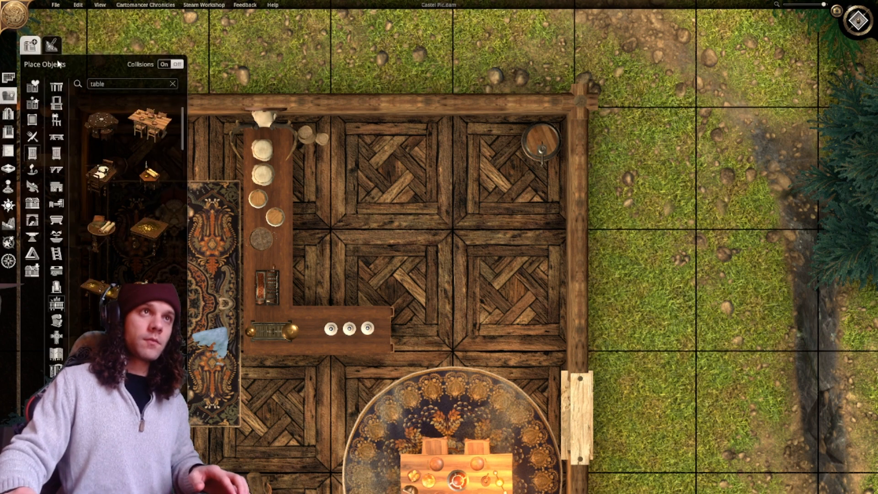
{"action": "double_click", "coordinate": [117, 84]}
{"action": "type", "text": "barr"}
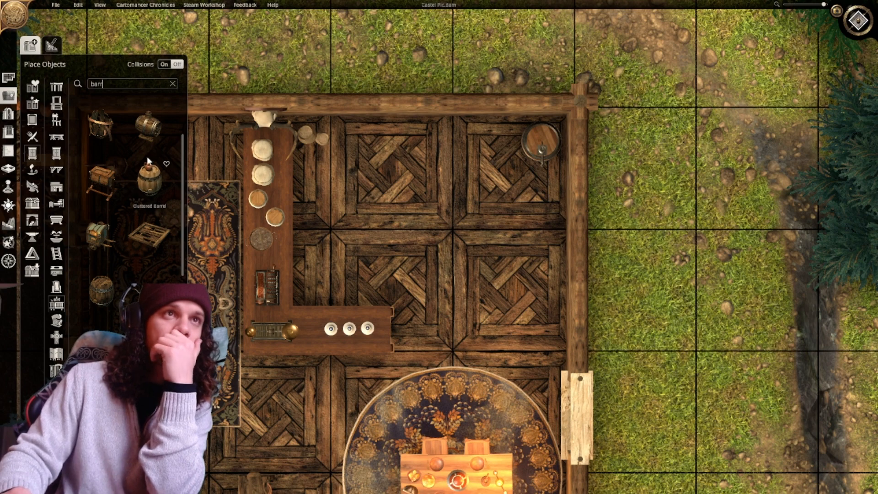
Place the large wooden barrel with metal bands, scaled down to under one grid square, beside the small barrel in the back corner.
{"action": "left_click", "coordinate": [149, 129]}
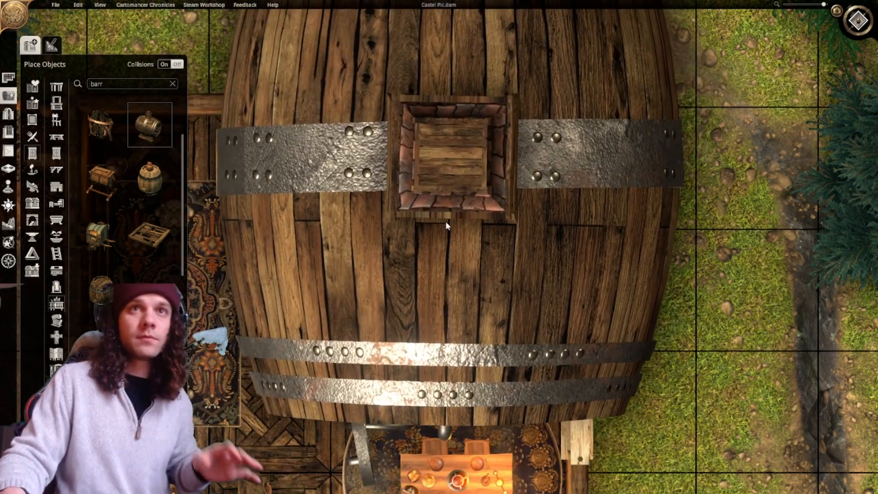
{"action": "left_click", "coordinate": [451, 220]}
{"action": "scroll", "coordinate": [452, 220], "scroll_direction": "down", "scroll_amount": 5}
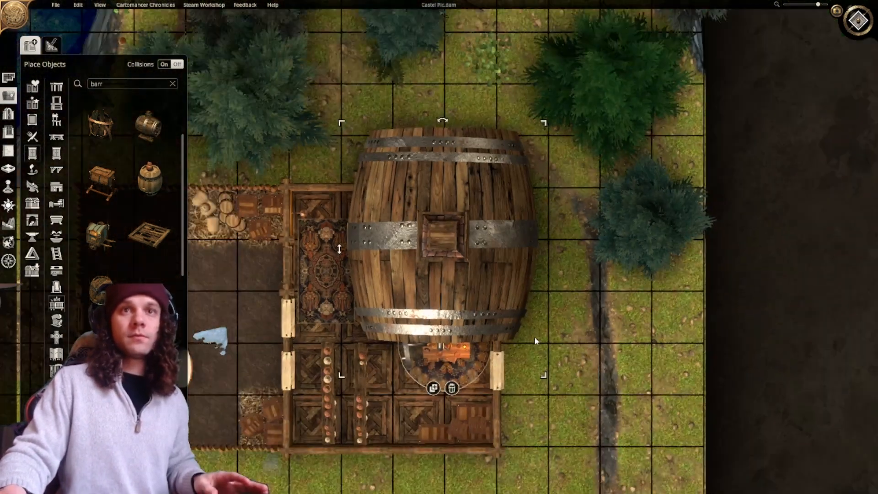
{"action": "left_click_drag", "start_coordinate": [544, 375], "coordinate": [450, 277]}
{"action": "scroll", "coordinate": [450, 277], "scroll_direction": "up", "scroll_amount": 5}
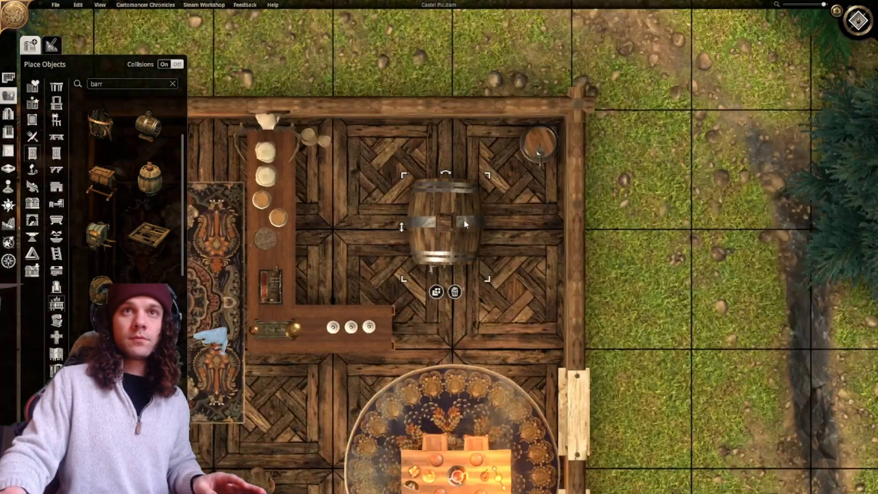
{"action": "left_click_drag", "start_coordinate": [429, 247], "coordinate": [466, 180]}
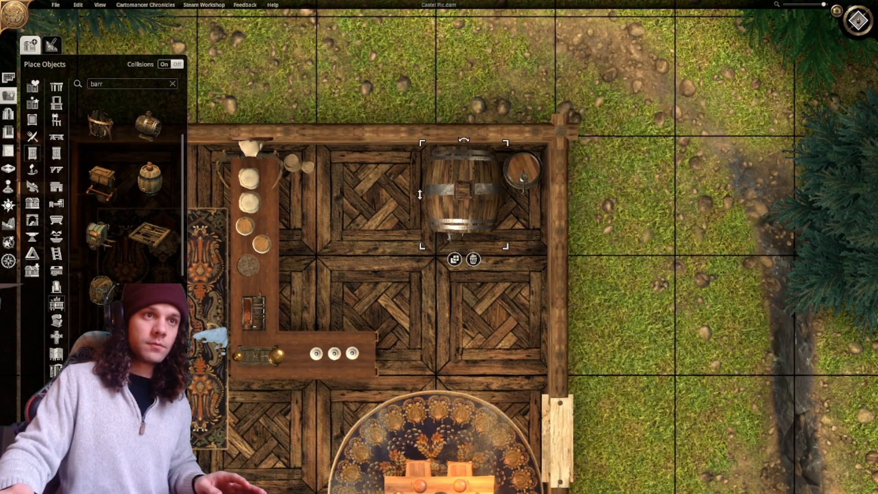
Place the round reddish wooden piece from the barrel results, scaled down, against the back wall beside the large barrel.
{"action": "left_click_drag", "start_coordinate": [150, 289], "coordinate": [370, 197]}
{"action": "left_click_drag", "start_coordinate": [431, 256], "coordinate": [400, 226]}
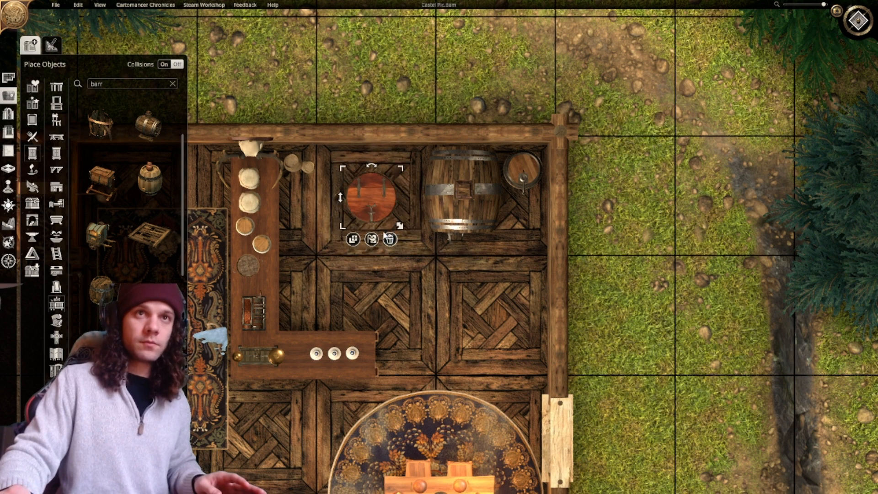
{"action": "left_click_drag", "start_coordinate": [374, 186], "coordinate": [407, 156]}
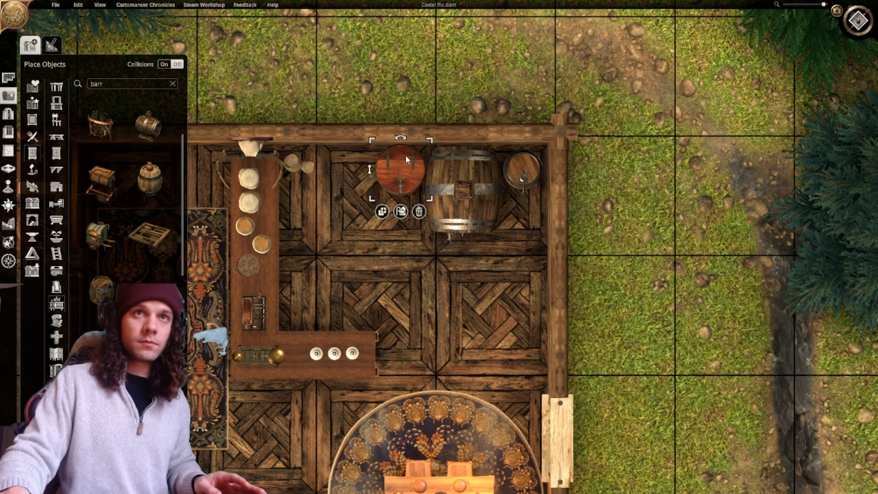
{"action": "left_click", "coordinate": [601, 230]}
Examine the furnished shop and yard among the surrounding buildings and hide the map grid.
{"action": "right_click_drag", "start_coordinate": [600, 230], "coordinate": [624, 133]}
{"action": "scroll", "coordinate": [603, 164], "scroll_direction": "down", "scroll_amount": 3}
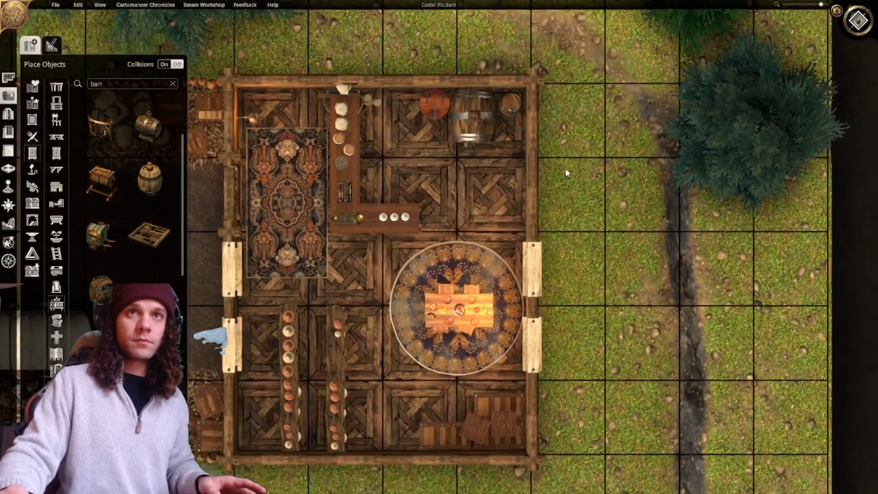
{"action": "right_click_drag", "start_coordinate": [565, 169], "coordinate": [668, 146]}
{"action": "scroll", "coordinate": [695, 112], "scroll_direction": "down", "scroll_amount": 5}
{"action": "right_click_drag", "start_coordinate": [575, 230], "coordinate": [637, 211]}
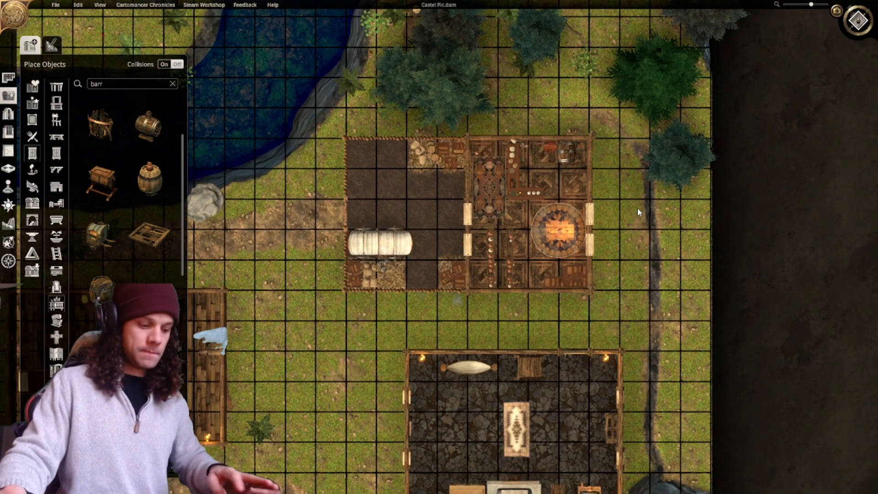
{"action": "key", "text": "g"}
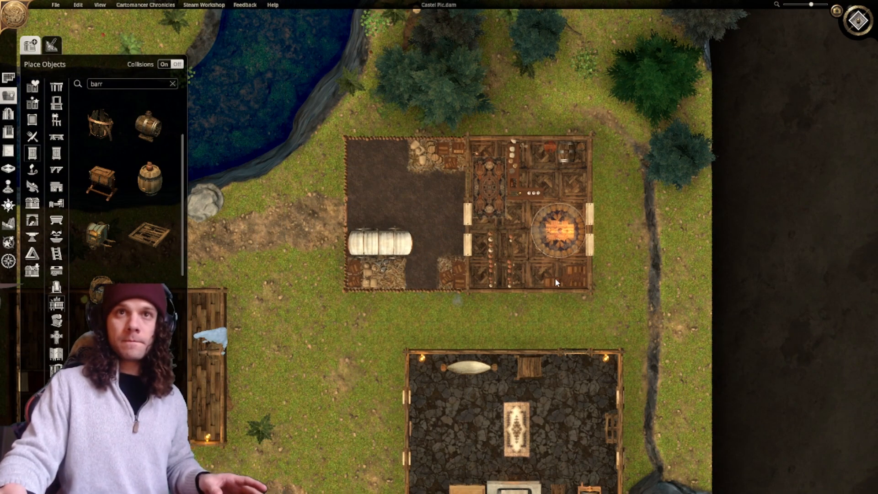
Delete the boulder on the riverbank beside the dirt path between the plank-floored house and the shop.
{"action": "right_click_drag", "start_coordinate": [521, 291], "coordinate": [607, 200]}
{"action": "scroll", "coordinate": [527, 260], "scroll_direction": "down", "scroll_amount": 1}
{"action": "scroll", "coordinate": [466, 246], "scroll_direction": "down", "scroll_amount": 1}
{"action": "right_click_drag", "start_coordinate": [466, 246], "coordinate": [544, 241]}
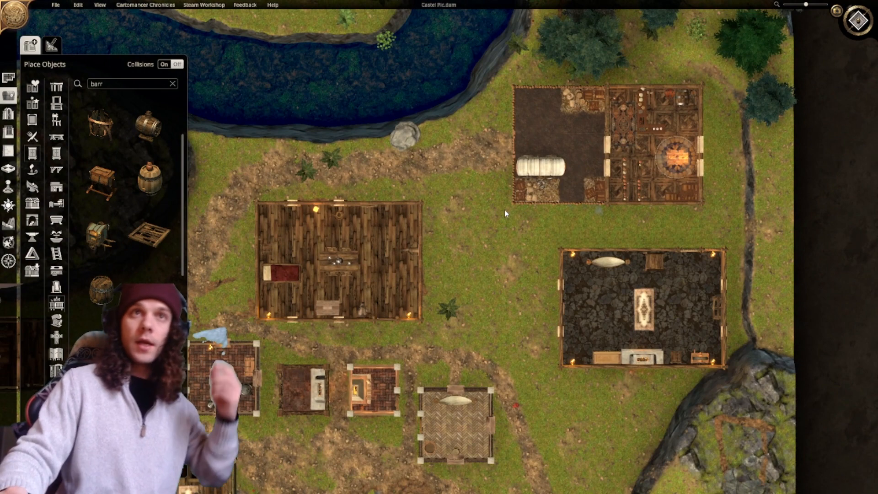
{"action": "left_click", "coordinate": [414, 137]}
{"action": "key", "text": "Delete"}
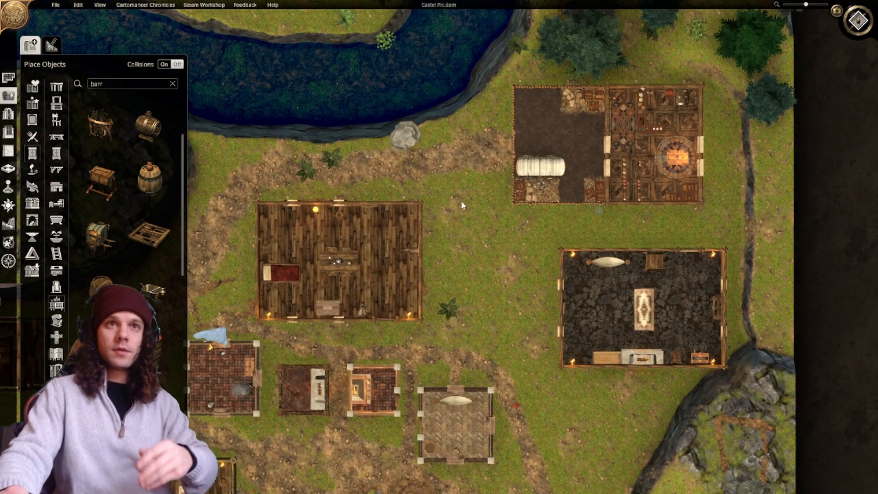
Move the two small plants off the dirt path to the grass at the foot of the large round rock plateau.
{"action": "right_click_drag", "start_coordinate": [493, 222], "coordinate": [607, 225]}
{"action": "left_click_drag", "start_coordinate": [438, 163], "coordinate": [331, 162]}
{"action": "left_click_drag", "start_coordinate": [418, 173], "coordinate": [315, 183]}
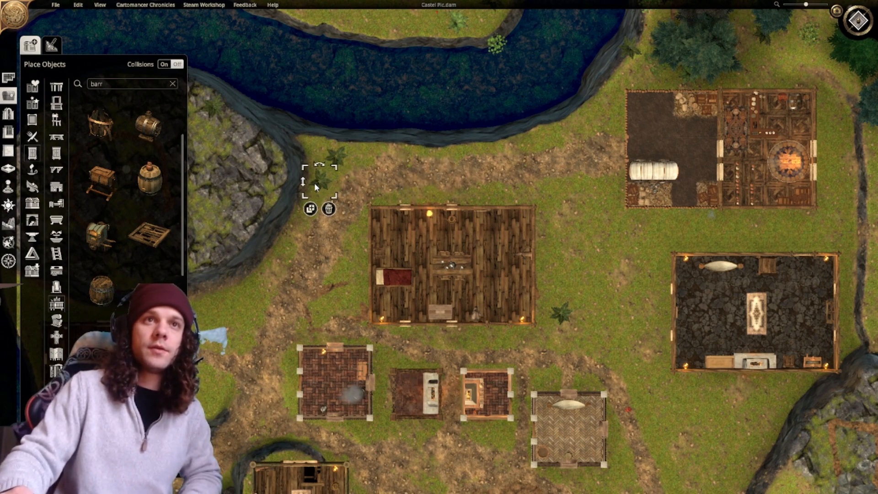
{"action": "right_click_drag", "start_coordinate": [314, 182], "coordinate": [277, 80]}
{"action": "left_click_drag", "start_coordinate": [276, 80], "coordinate": [280, 49]}
Examine the rest of the village map, from the ploughed field and rocky ground to the round plateau by the river.
{"action": "right_click_drag", "start_coordinate": [287, 196], "coordinate": [381, 104]}
{"action": "right_click_drag", "start_coordinate": [461, 345], "coordinate": [456, 272]}
{"action": "right_click_drag", "start_coordinate": [653, 336], "coordinate": [497, 232]}
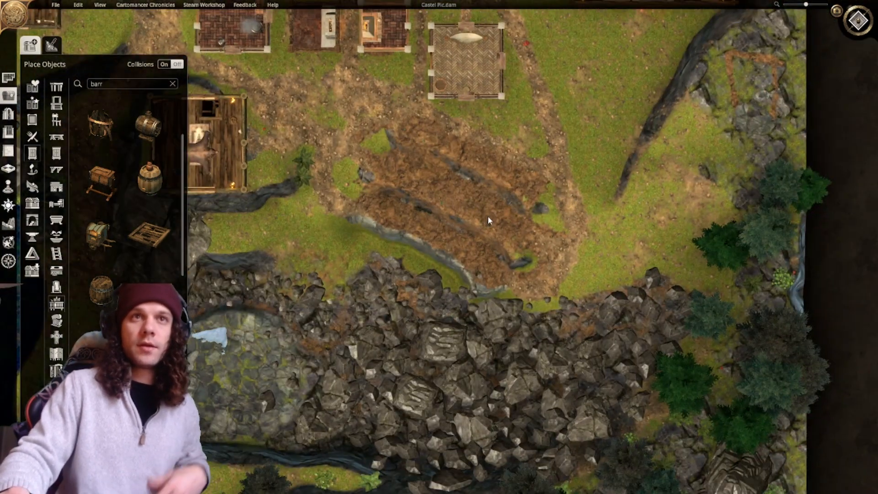
{"action": "scroll", "coordinate": [560, 179], "scroll_direction": "down", "scroll_amount": 2}
{"action": "right_click_drag", "start_coordinate": [573, 208], "coordinate": [553, 308]}
{"action": "right_click_drag", "start_coordinate": [555, 227], "coordinate": [529, 368]}
{"action": "right_click_drag", "start_coordinate": [500, 216], "coordinate": [462, 402]}
{"action": "right_click_drag", "start_coordinate": [510, 278], "coordinate": [734, 237]}
{"action": "right_click_drag", "start_coordinate": [442, 271], "coordinate": [565, 147]}
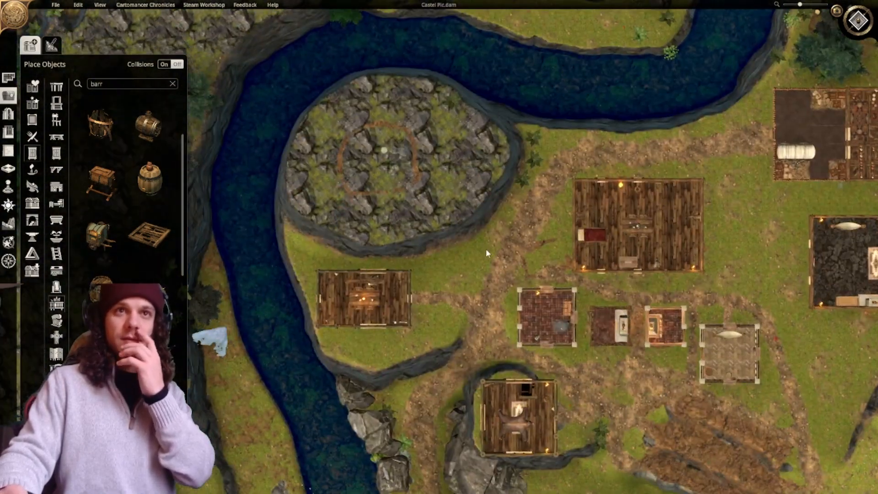
{"action": "right_click_drag", "start_coordinate": [485, 248], "coordinate": [474, 209]}
Switch to the 3D view, bring up the terrain editing tools and examine the round plateau's cliff beside the small log cabin.
{"action": "left_click", "coordinate": [858, 20]}
{"action": "scroll", "coordinate": [531, 218], "scroll_direction": "up", "scroll_amount": 3}
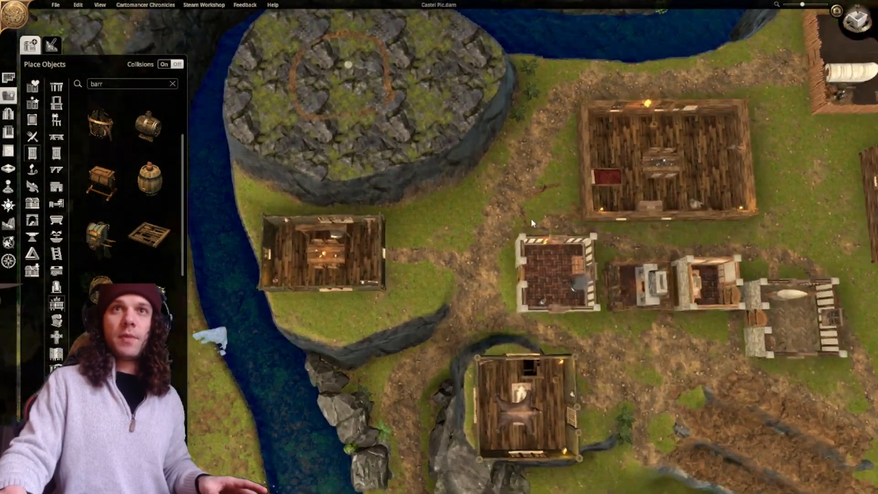
{"action": "right_click_drag", "start_coordinate": [487, 102], "coordinate": [476, 242]}
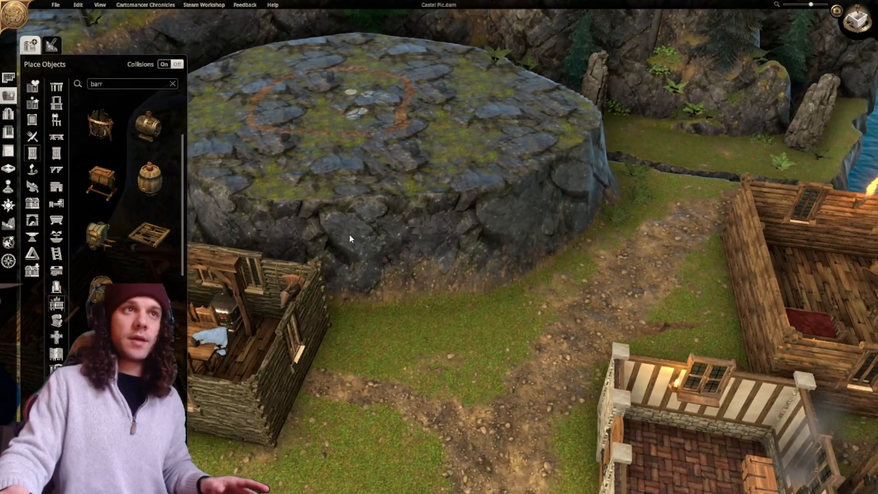
{"action": "left_click", "coordinate": [8, 223]}
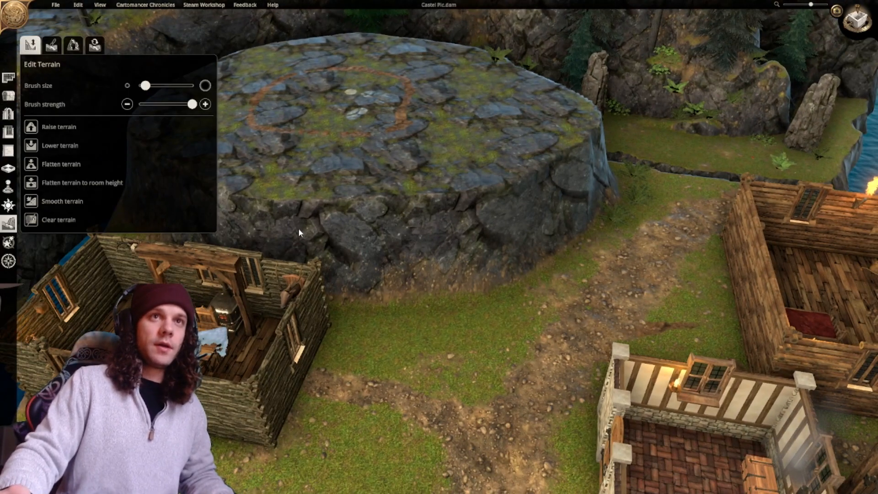
{"action": "key", "text": "a"}
{"action": "key", "text": "w"}
{"action": "key", "text": "w"}
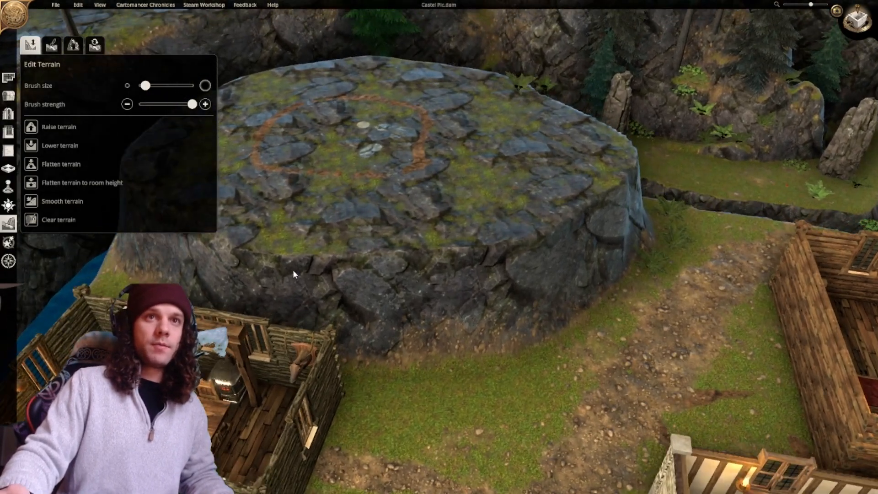
Search the object library for "stair" and look through the pieces for one that suits the round plateau.
{"action": "left_click", "coordinate": [8, 96]}
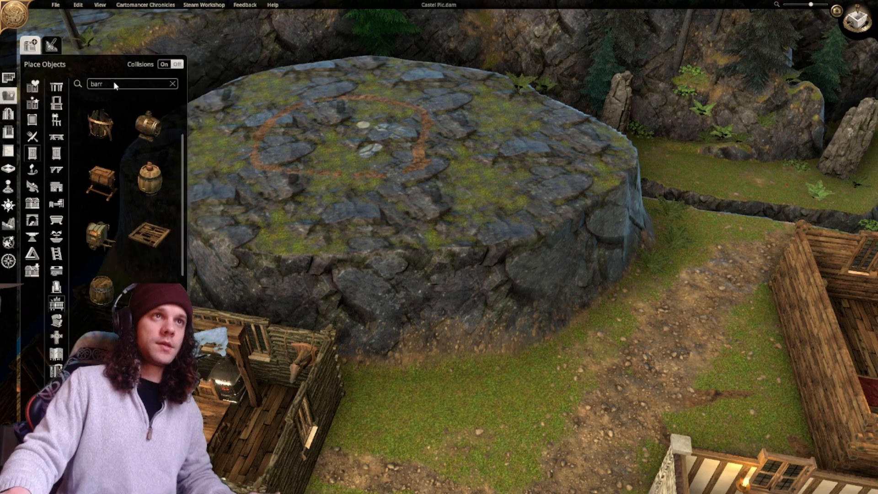
{"action": "type", "text": "stair"}
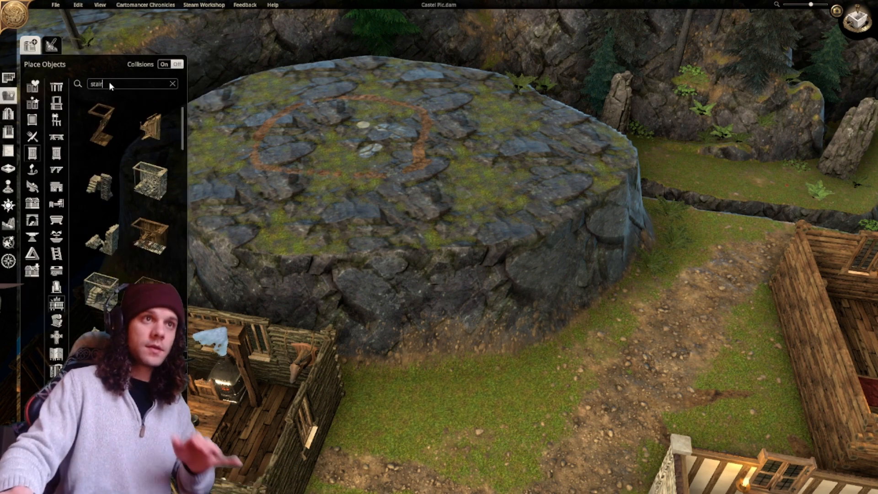
{"action": "left_click_drag", "start_coordinate": [182, 132], "coordinate": [223, 91]}
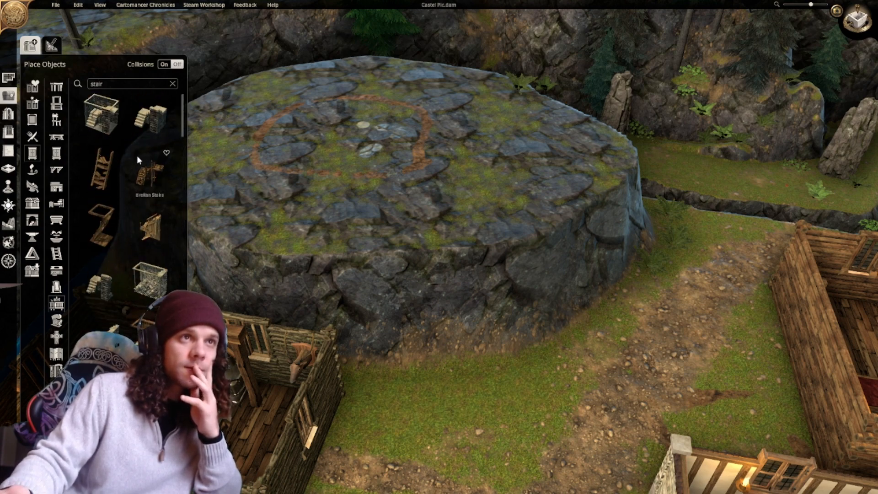
Try fitting the arched stone stairs against the round plateau's cliff in different rotations.
{"action": "left_click", "coordinate": [150, 114]}
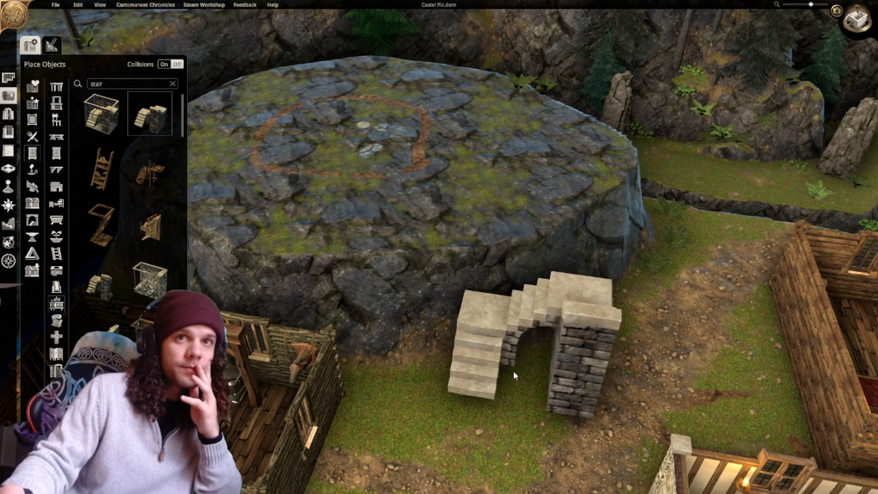
{"action": "right_click", "coordinate": [516, 352]}
{"action": "right_click", "coordinate": [488, 356]}
{"action": "right_click", "coordinate": [488, 357]}
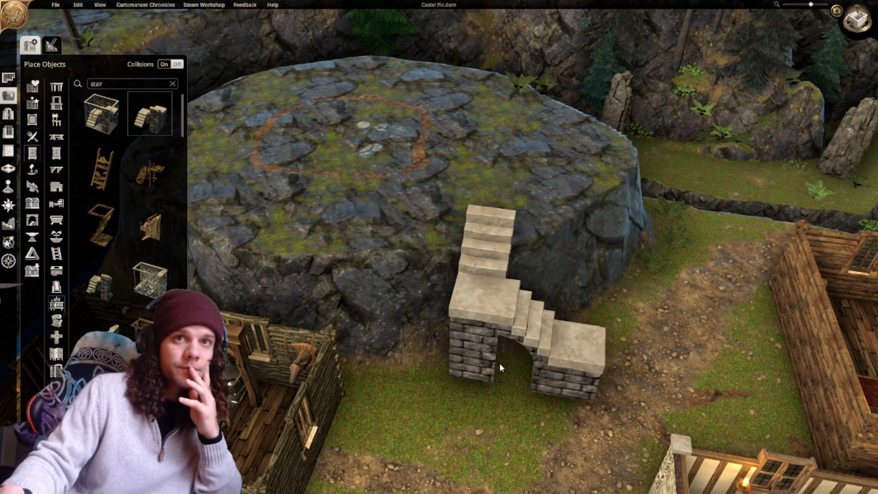
{"action": "right_click", "coordinate": [456, 357]}
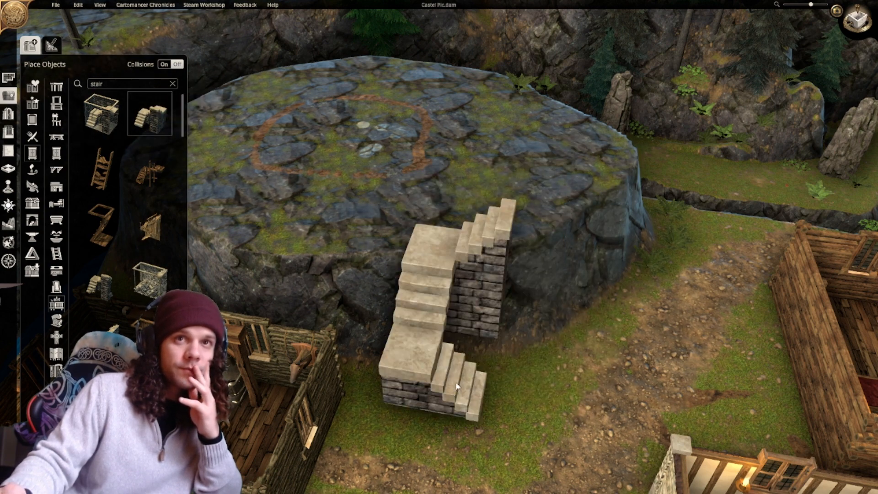
{"action": "key", "text": "Escape"}
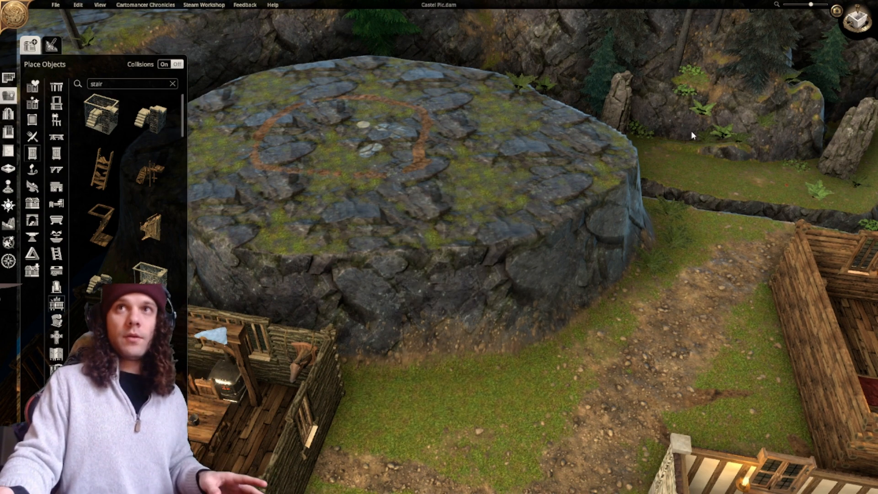
Flatten a ramp into the round plateau's cliff above the small log cabin and smooth its slope.
{"action": "left_click", "coordinate": [8, 223]}
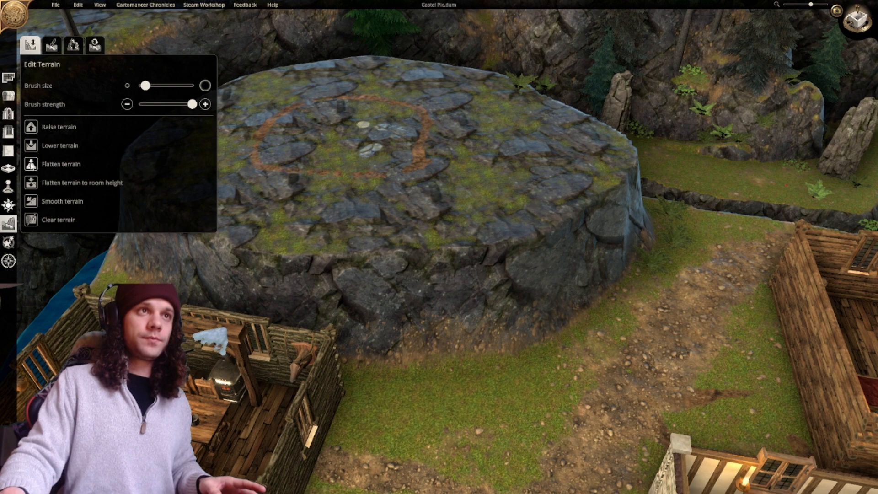
{"action": "mouse_move", "coordinate": [557, 328]}
{"action": "left_mouse_down"}
{"action": "mouse_move", "coordinate": [560, 335]}
{"action": "mouse_move", "coordinate": [541, 339]}
{"action": "mouse_move", "coordinate": [481, 312]}
{"action": "mouse_move", "coordinate": [342, 279]}
{"action": "mouse_move", "coordinate": [305, 254]}
{"action": "mouse_move", "coordinate": [292, 207]}
{"action": "mouse_move", "coordinate": [313, 211]}
{"action": "left_mouse_up"}
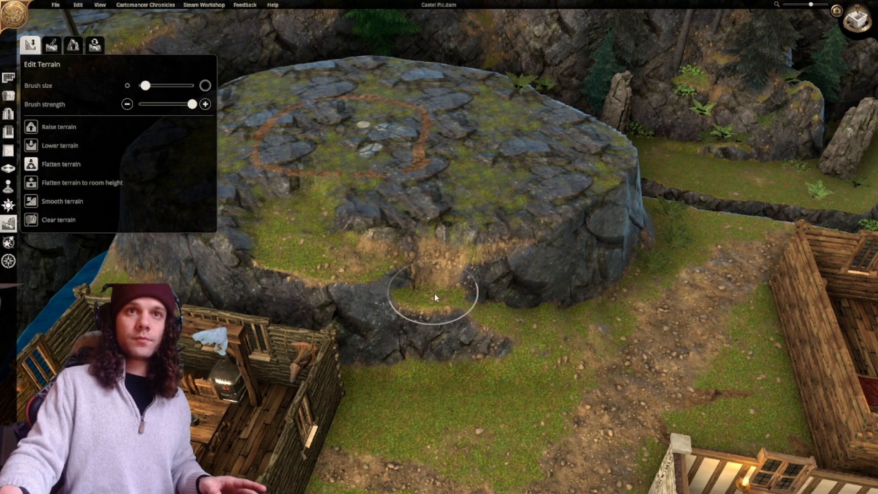
{"action": "left_click", "coordinate": [39, 201]}
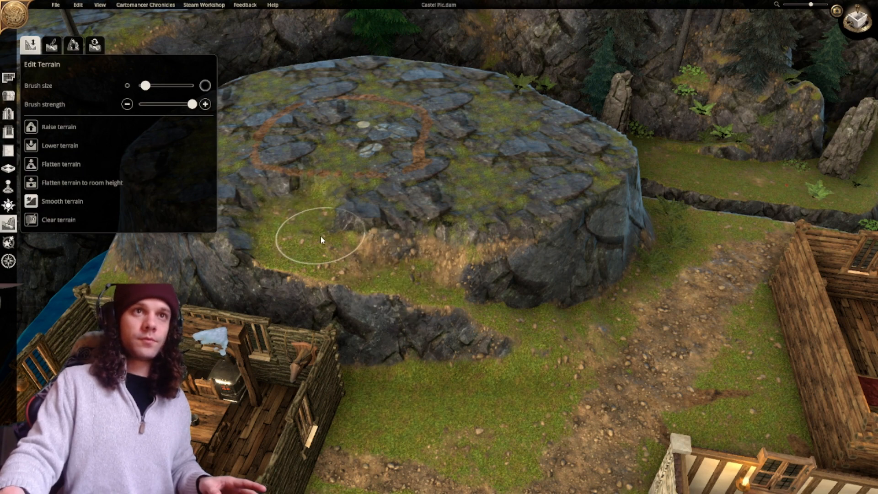
{"action": "mouse_move", "coordinate": [320, 235]}
{"action": "left_mouse_down"}
{"action": "mouse_move", "coordinate": [297, 206]}
{"action": "mouse_move", "coordinate": [373, 260]}
{"action": "mouse_move", "coordinate": [552, 325]}
{"action": "mouse_move", "coordinate": [535, 335]}
{"action": "left_mouse_up"}
Flatten the grass along the foot of the ramp behind the small log cabin to steepen the cliff edge.
{"action": "scroll", "coordinate": [514, 290], "scroll_direction": "down", "scroll_amount": 3}
{"action": "middle_click_drag", "start_coordinate": [514, 291], "coordinate": [492, 340]}
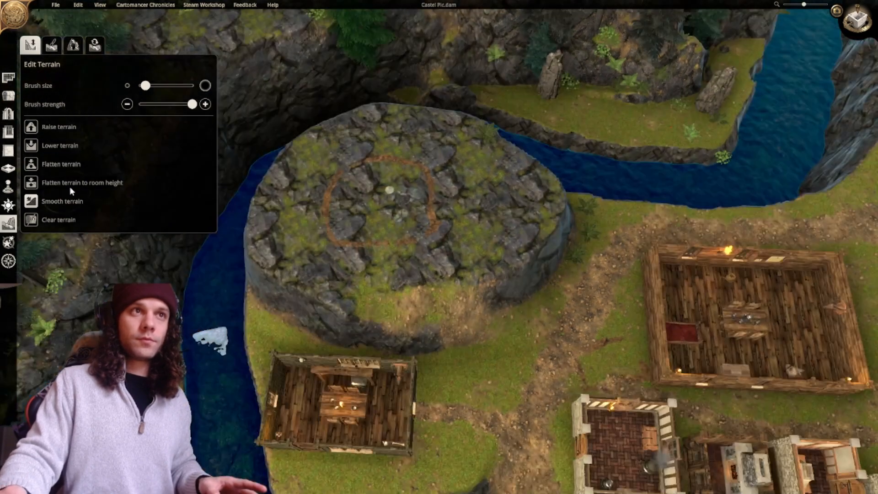
{"action": "left_click", "coordinate": [34, 163]}
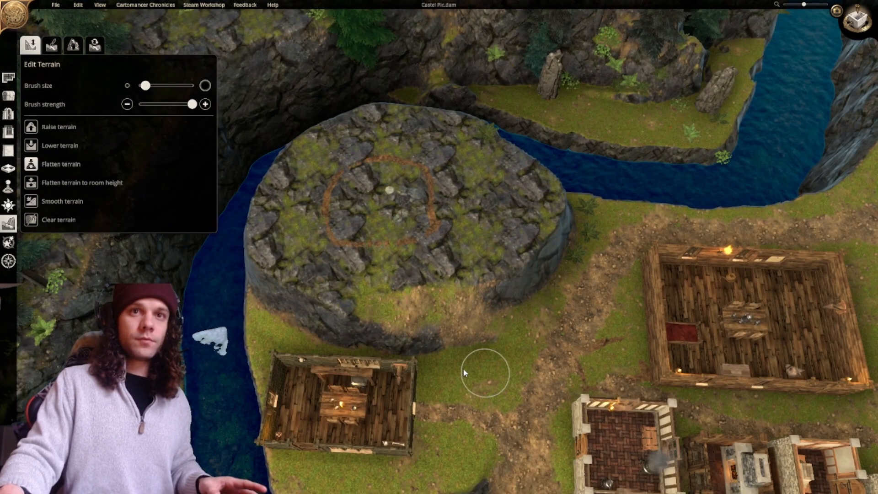
{"action": "mouse_move", "coordinate": [452, 366]}
{"action": "left_mouse_down"}
{"action": "mouse_move", "coordinate": [389, 358]}
{"action": "mouse_move", "coordinate": [293, 322]}
{"action": "mouse_move", "coordinate": [333, 364]}
{"action": "left_mouse_up"}
With a smaller, weaker brush, raise the ramp's lower end towards the dirt path and lower the ramp surface along the cliff.
{"action": "mouse_move", "coordinate": [391, 365]}
{"action": "middle_mouse_down"}
{"action": "mouse_move", "coordinate": [363, 368]}
{"action": "mouse_move", "coordinate": [421, 327]}
{"action": "middle_mouse_up"}
{"action": "scroll", "coordinate": [402, 328], "scroll_direction": "up", "scroll_amount": 3}
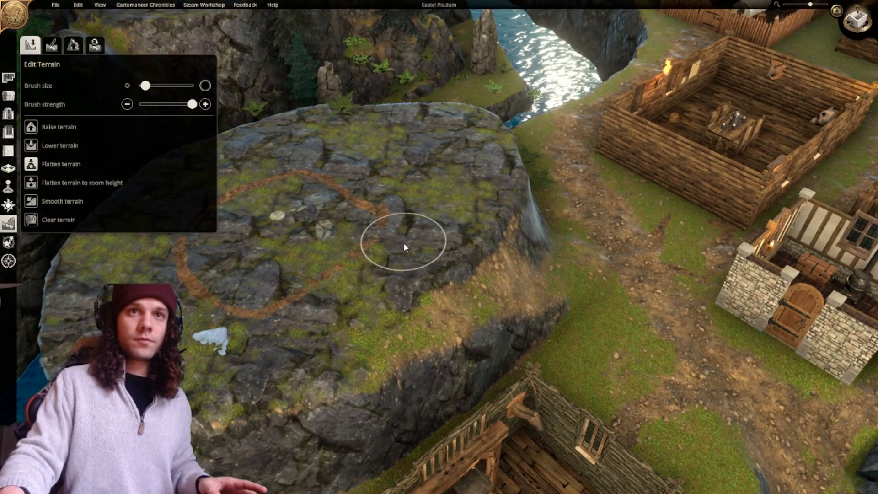
{"action": "mouse_move", "coordinate": [192, 104]}
{"action": "left_mouse_down"}
{"action": "mouse_move", "coordinate": [153, 104]}
{"action": "mouse_move", "coordinate": [133, 88]}
{"action": "left_mouse_up"}
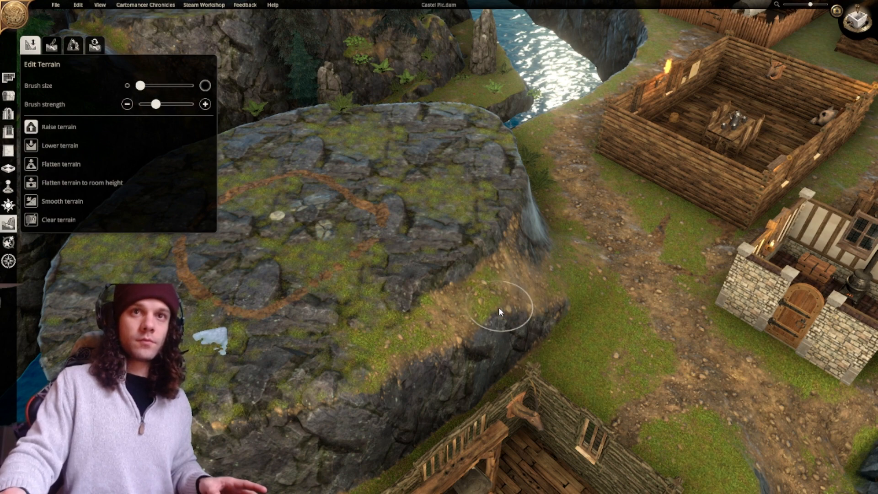
{"action": "mouse_move", "coordinate": [461, 329]}
{"action": "left_mouse_down"}
{"action": "mouse_move", "coordinate": [430, 345]}
{"action": "mouse_move", "coordinate": [561, 297]}
{"action": "mouse_move", "coordinate": [571, 267]}
{"action": "left_mouse_up"}
{"action": "mouse_move", "coordinate": [571, 267]}
{"action": "right_mouse_down"}
{"action": "mouse_move", "coordinate": [525, 326]}
{"action": "mouse_move", "coordinate": [509, 315]}
{"action": "right_mouse_up"}
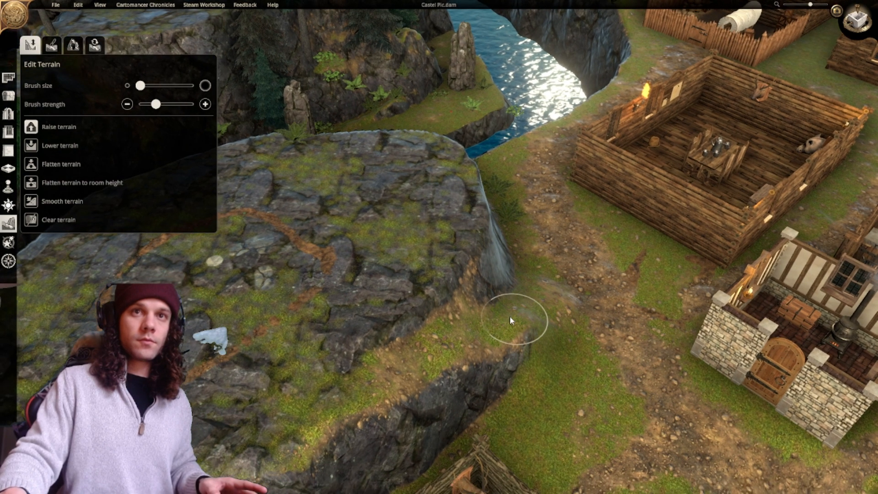
{"action": "left_click", "coordinate": [48, 145]}
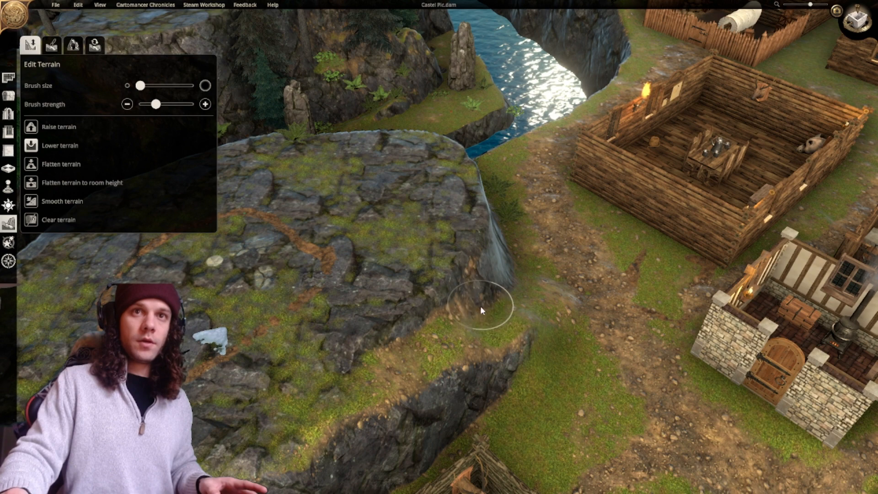
{"action": "mouse_move", "coordinate": [444, 323]}
{"action": "left_mouse_down"}
{"action": "mouse_move", "coordinate": [373, 357]}
{"action": "mouse_move", "coordinate": [478, 334]}
{"action": "left_mouse_up"}
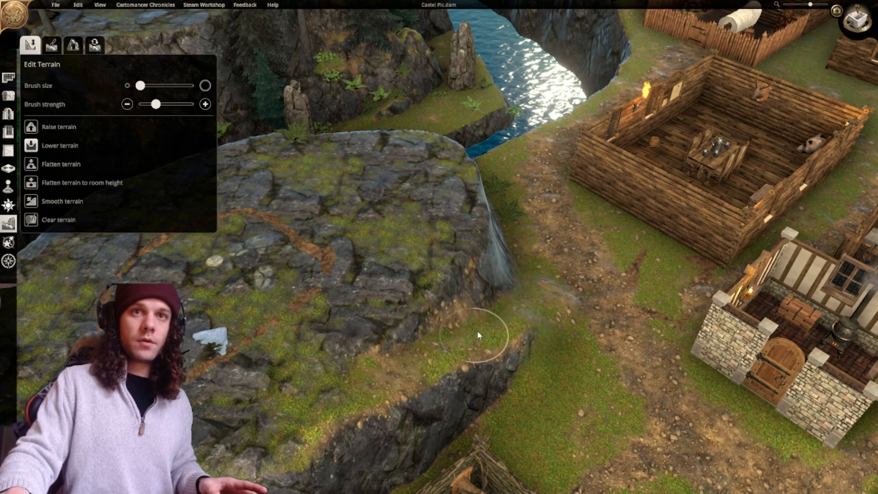
{"action": "left_click_drag", "start_coordinate": [505, 300], "coordinate": [405, 364]}
{"action": "mouse_move", "coordinate": [387, 367]}
{"action": "right_mouse_down"}
{"action": "mouse_move", "coordinate": [343, 330]}
{"action": "mouse_move", "coordinate": [431, 309]}
{"action": "right_mouse_up"}
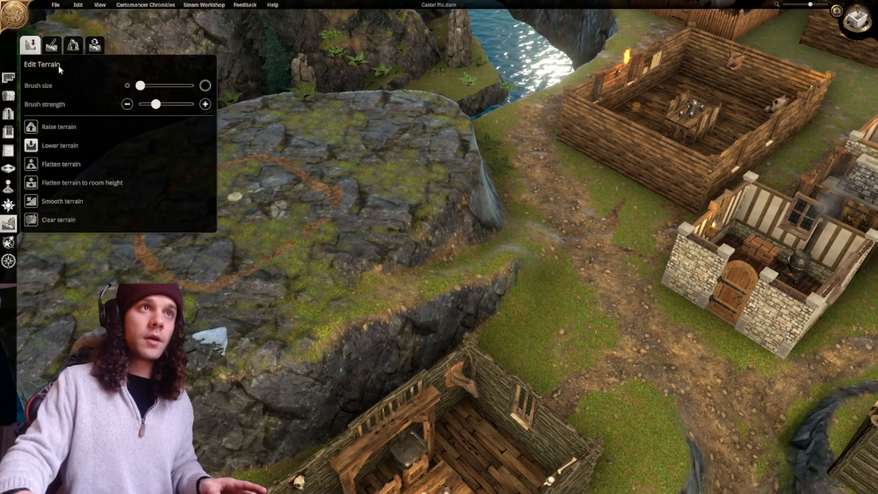
Paint a light brown dirt path up the ramp, from the village path to the orange ring on the plateau.
{"action": "left_click", "coordinate": [52, 44]}
{"action": "left_click", "coordinate": [117, 147]}
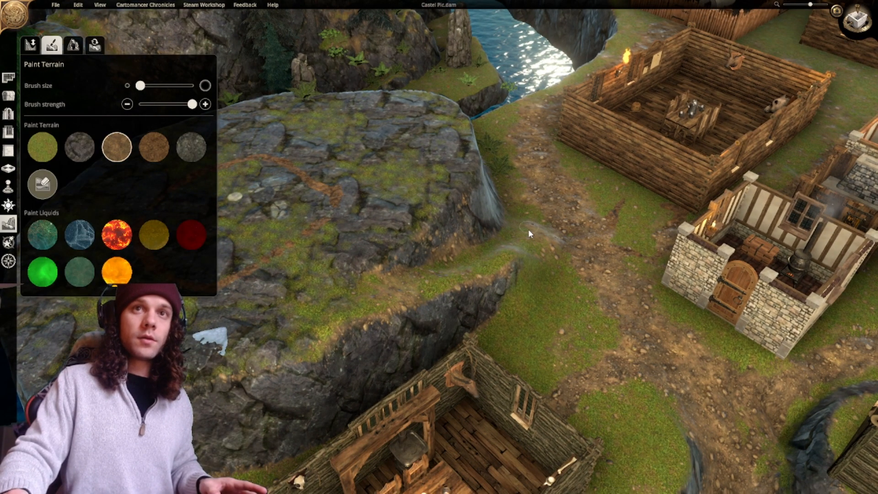
{"action": "left_click_drag", "start_coordinate": [140, 86], "coordinate": [145, 85]}
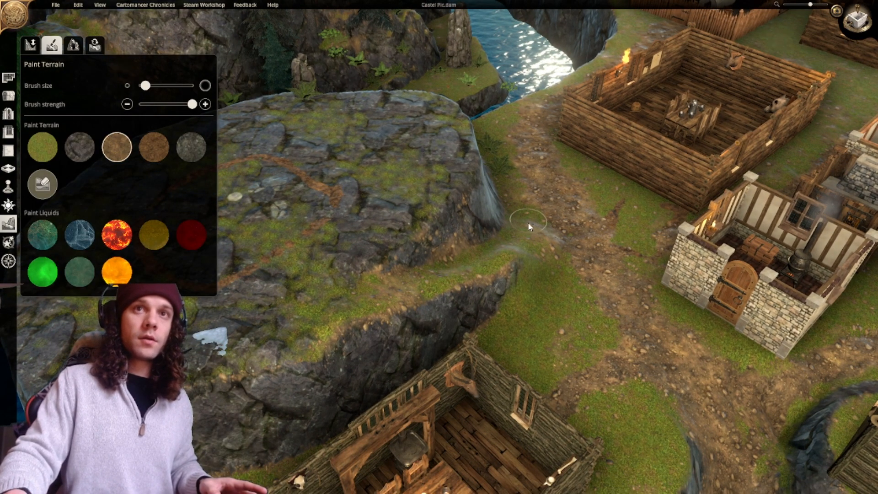
{"action": "key", "text": "space"}
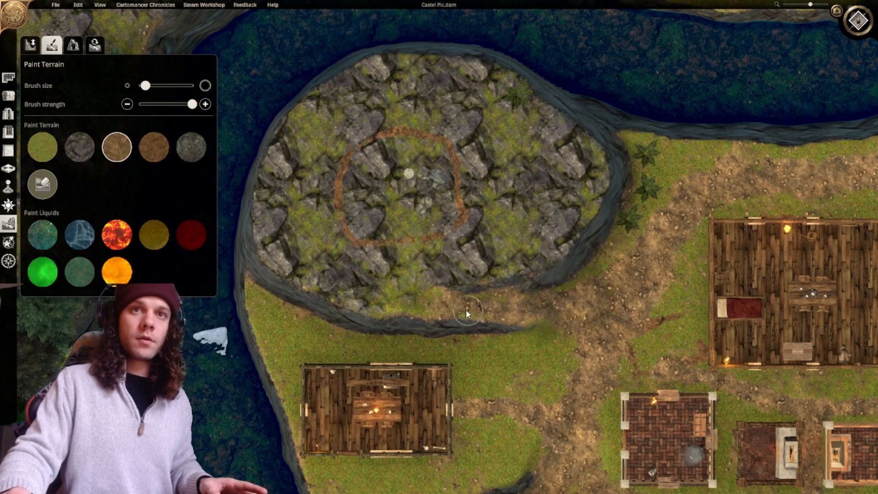
{"action": "left_click_drag", "start_coordinate": [407, 263], "coordinate": [431, 314]}
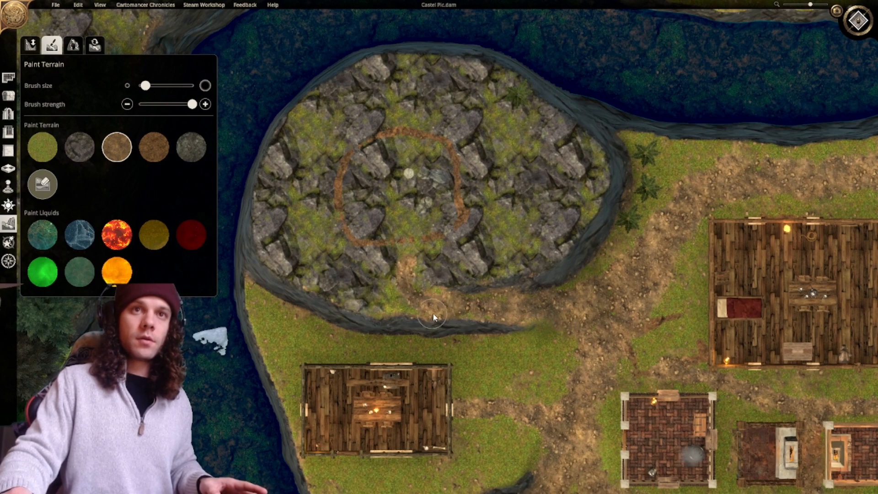
{"action": "mouse_move", "coordinate": [406, 258]}
{"action": "left_mouse_down"}
{"action": "mouse_move", "coordinate": [393, 249]}
{"action": "mouse_move", "coordinate": [414, 254]}
{"action": "mouse_move", "coordinate": [432, 312]}
{"action": "left_mouse_up"}
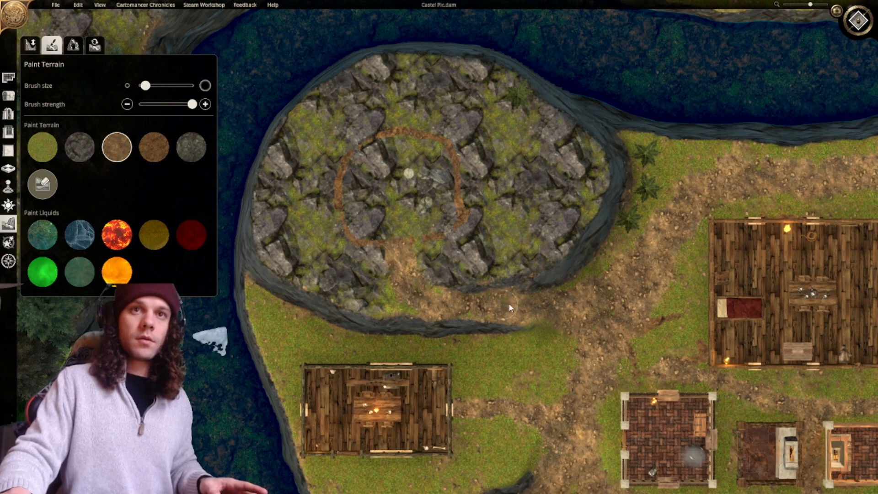
Smooth the terrain at the ramp's lower end, along its outer edge above the grass.
{"action": "middle_click_drag", "start_coordinate": [476, 313], "coordinate": [519, 313]}
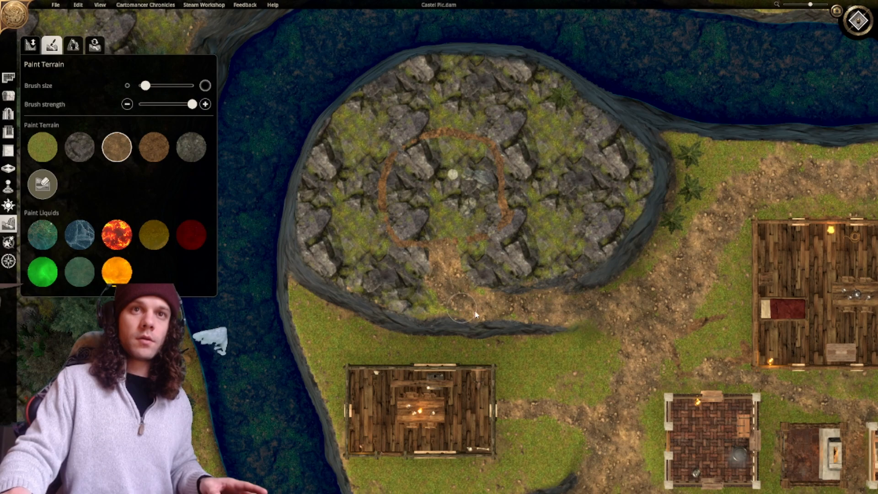
{"action": "scroll", "coordinate": [461, 302], "scroll_direction": "down", "scroll_amount": 3}
{"action": "scroll", "coordinate": [453, 293], "scroll_direction": "up", "scroll_amount": 5}
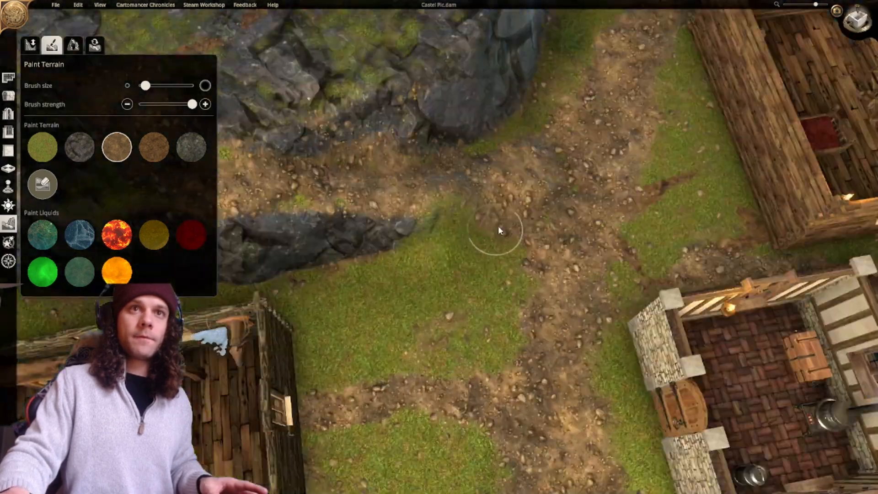
{"action": "middle_click_drag", "start_coordinate": [499, 231], "coordinate": [496, 207]}
{"action": "scroll", "coordinate": [491, 151], "scroll_direction": "down", "scroll_amount": 4}
{"action": "scroll", "coordinate": [495, 206], "scroll_direction": "up", "scroll_amount": 2}
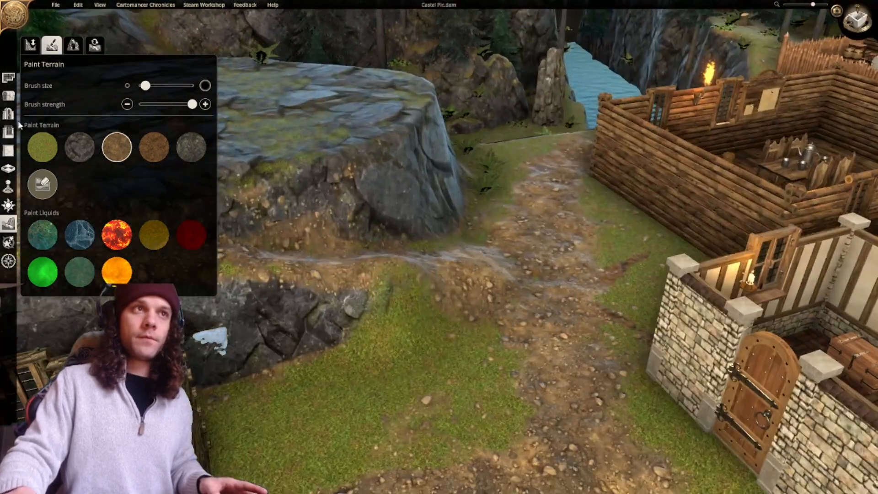
{"action": "left_click", "coordinate": [30, 45]}
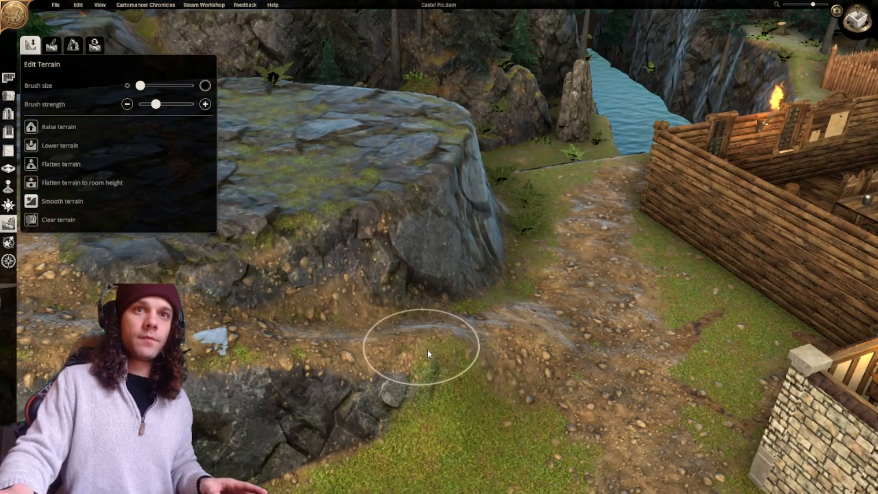
{"action": "left_click_drag", "start_coordinate": [427, 349], "coordinate": [470, 342]}
Flatten the grassy bulge below the ramp's lower end to match the surrounding ground.
{"action": "scroll", "coordinate": [457, 354], "scroll_direction": "down", "scroll_amount": 2}
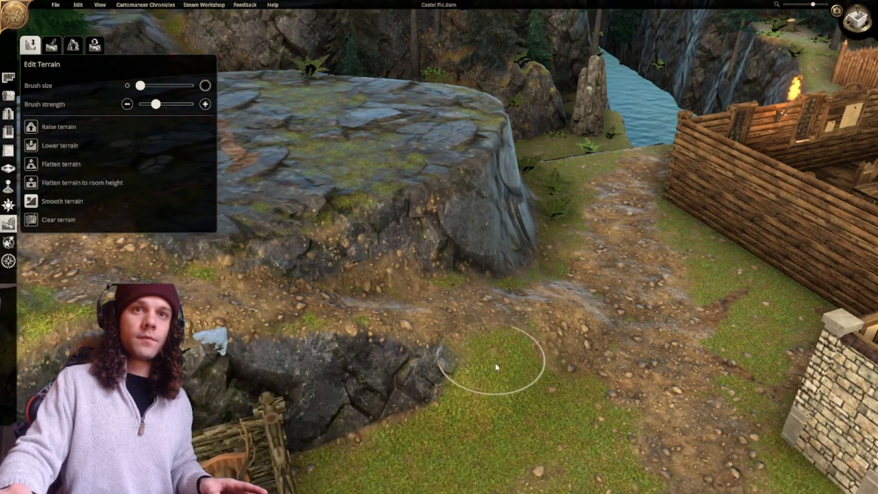
{"action": "scroll", "coordinate": [455, 339], "scroll_direction": "down", "scroll_amount": 2}
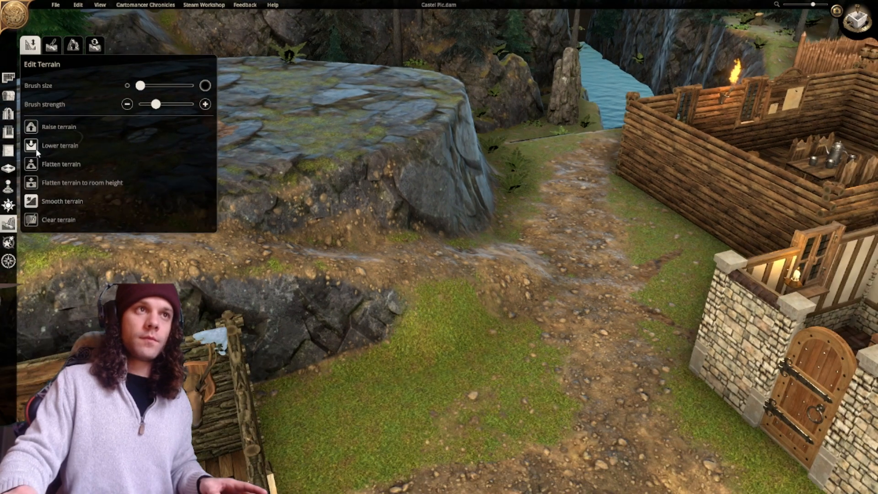
{"action": "left_click", "coordinate": [33, 163]}
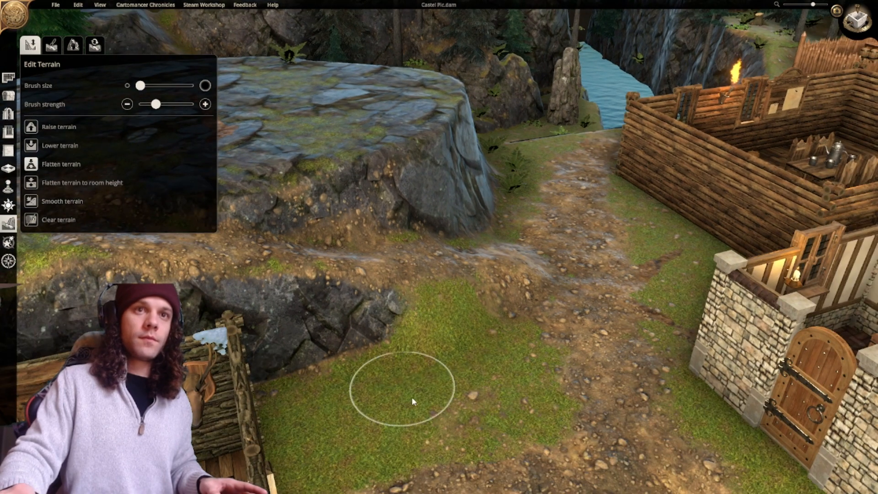
{"action": "mouse_move", "coordinate": [412, 397]}
{"action": "left_mouse_down"}
{"action": "mouse_move", "coordinate": [403, 389]}
{"action": "mouse_move", "coordinate": [495, 342]}
{"action": "mouse_move", "coordinate": [471, 346]}
{"action": "left_mouse_up"}
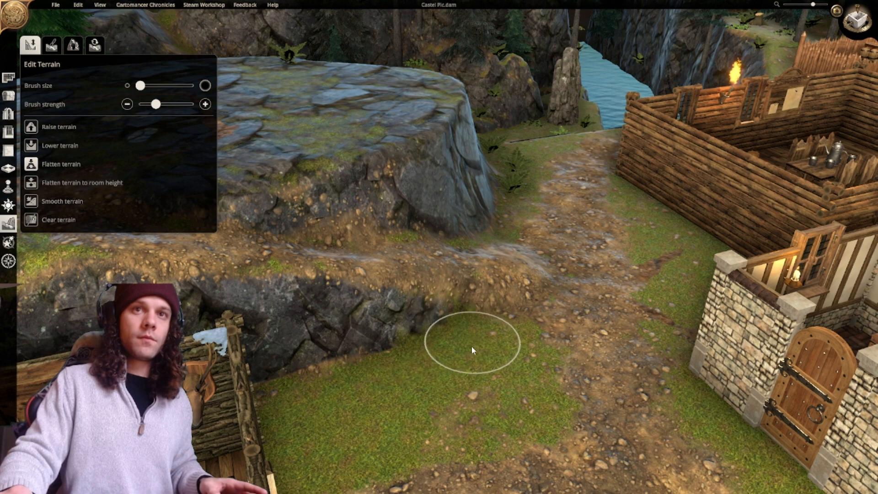
Smooth the corner where the ramp's lower end meets the village dirt path.
{"action": "right_click_drag", "start_coordinate": [471, 346], "coordinate": [368, 390]}
{"action": "left_click", "coordinate": [32, 201]}
{"action": "mouse_move", "coordinate": [485, 329]}
{"action": "left_mouse_down"}
{"action": "mouse_move", "coordinate": [470, 337]}
{"action": "mouse_move", "coordinate": [469, 353]}
{"action": "mouse_move", "coordinate": [449, 306]}
{"action": "mouse_move", "coordinate": [468, 257]}
{"action": "mouse_move", "coordinate": [504, 268]}
{"action": "mouse_move", "coordinate": [525, 337]}
{"action": "mouse_move", "coordinate": [511, 324]}
{"action": "left_mouse_up"}
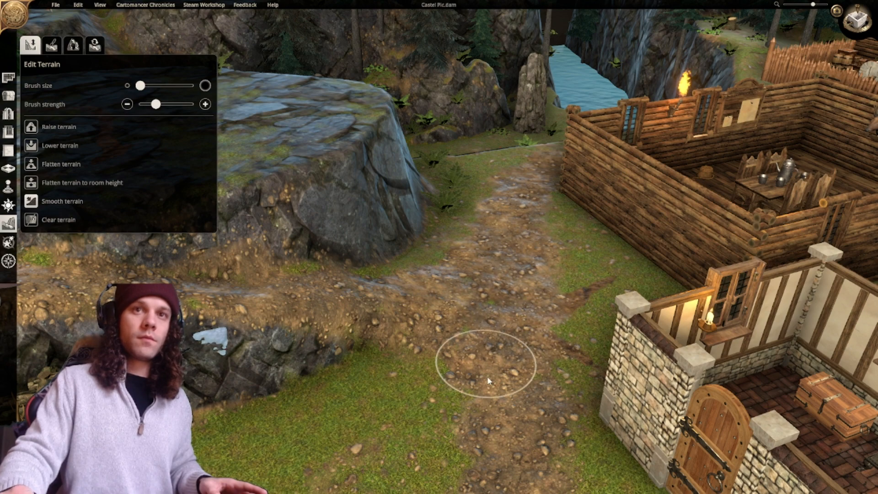
Examine the whole map in 3D, from the ramp and village houses to the river valley.
{"action": "scroll", "coordinate": [472, 417], "scroll_direction": "down", "scroll_amount": 3}
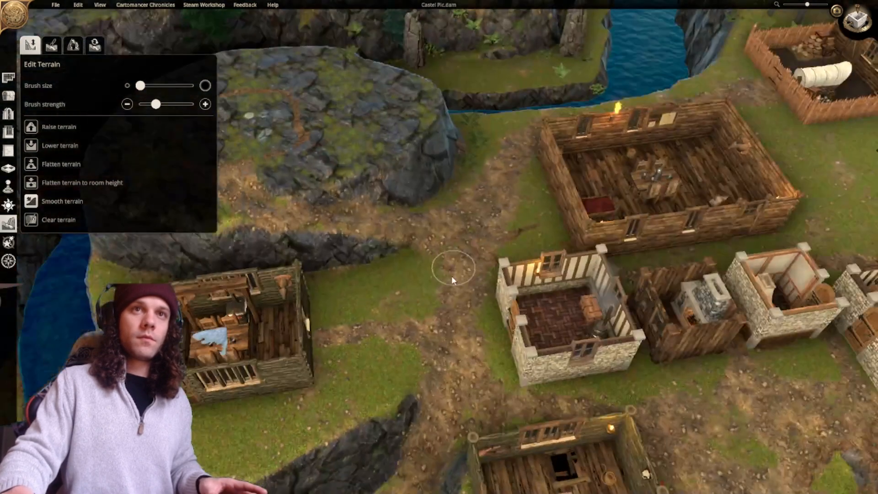
{"action": "middle_click_drag", "start_coordinate": [451, 277], "coordinate": [528, 243]}
{"action": "scroll", "coordinate": [529, 243], "scroll_direction": "down", "scroll_amount": 3}
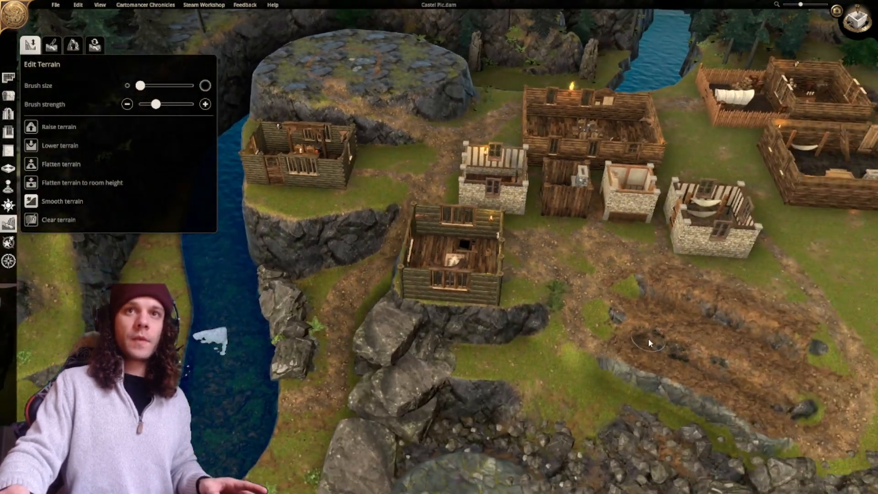
{"action": "middle_click_drag", "start_coordinate": [648, 339], "coordinate": [531, 160]}
{"action": "middle_click_drag", "start_coordinate": [402, 213], "coordinate": [512, 170]}
{"action": "scroll", "coordinate": [470, 200], "scroll_direction": "down", "scroll_amount": 3}
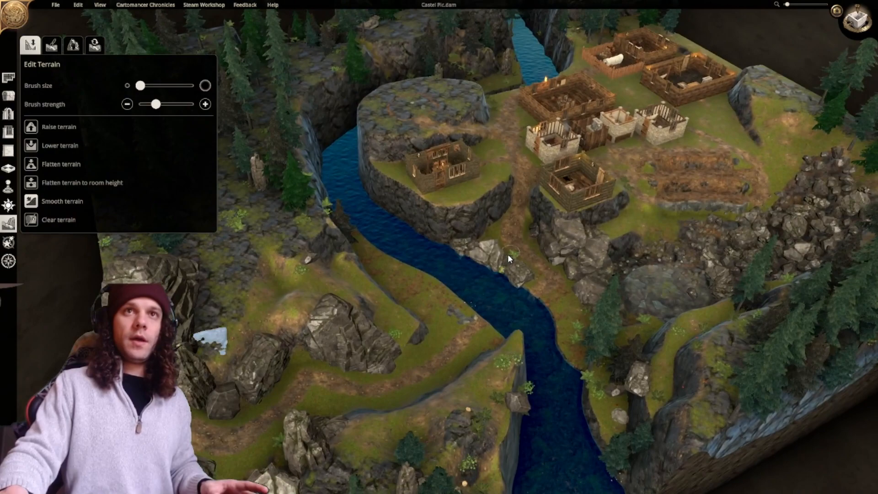
Examine the village and the ramp in 3D and from directly above, checking how the houses and paths connect.
{"action": "scroll", "coordinate": [485, 205], "scroll_direction": "up", "scroll_amount": 2}
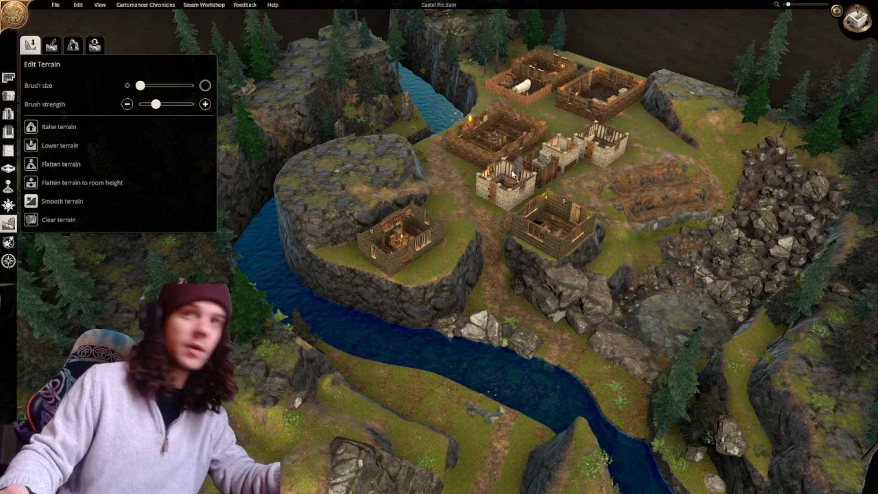
{"action": "right_click_drag", "start_coordinate": [621, 270], "coordinate": [547, 323]}
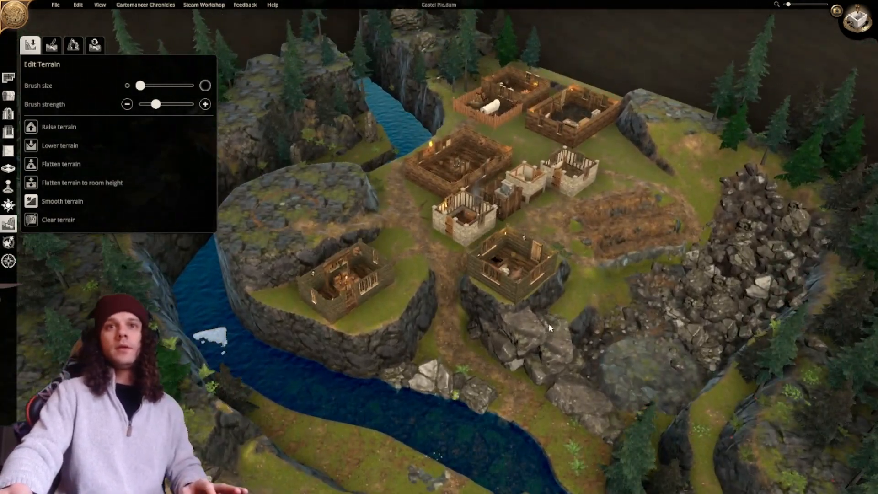
{"action": "right_click_drag", "start_coordinate": [476, 253], "coordinate": [663, 256]}
{"action": "right_click_drag", "start_coordinate": [507, 252], "coordinate": [537, 163]}
{"action": "scroll", "coordinate": [643, 244], "scroll_direction": "up", "scroll_amount": 1}
{"action": "key", "text": "t"}
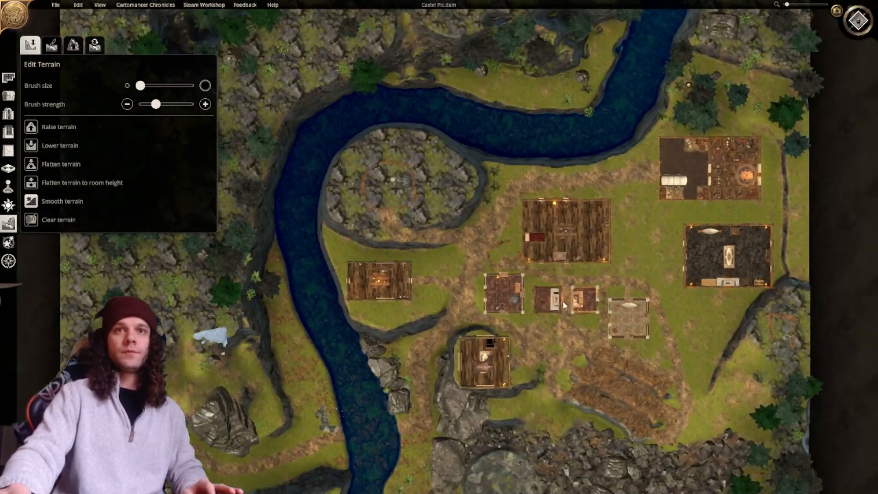
{"action": "middle_click_drag", "start_coordinate": [547, 307], "coordinate": [561, 247]}
{"action": "right_click_drag", "start_coordinate": [554, 325], "coordinate": [516, 310]}
{"action": "right_click_drag", "start_coordinate": [541, 277], "coordinate": [520, 333]}
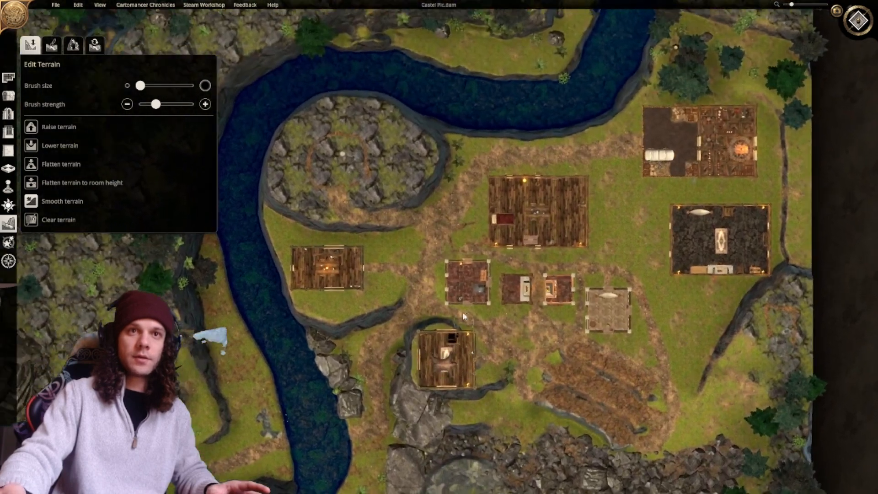
{"action": "scroll", "coordinate": [462, 312], "scroll_direction": "up", "scroll_amount": 5}
{"action": "scroll", "coordinate": [457, 242], "scroll_direction": "up", "scroll_amount": 2}
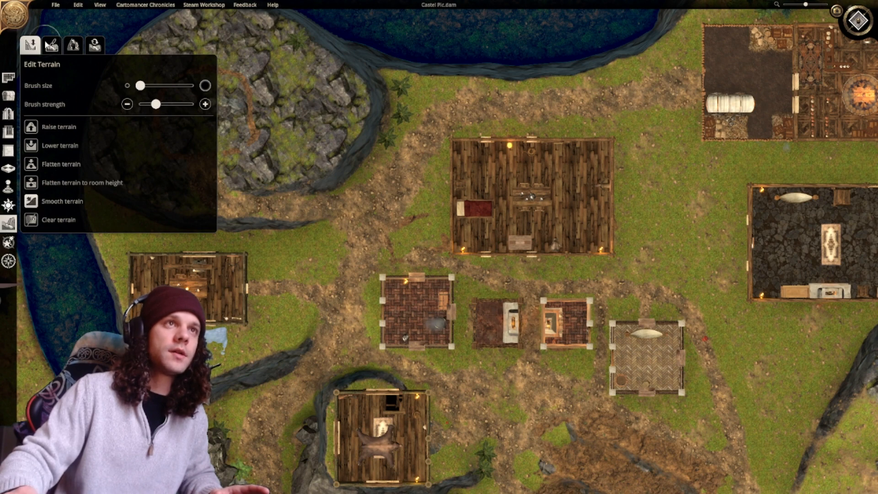
Ready the light dirt terrain paint and inspect the paths from the plateau down past the houses to the ploughed field.
{"action": "left_click", "coordinate": [52, 44]}
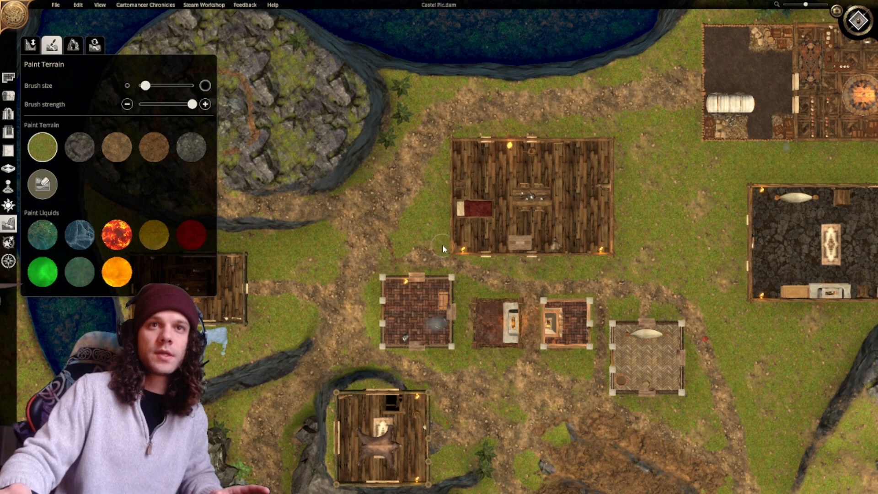
{"action": "right_click_drag", "start_coordinate": [434, 175], "coordinate": [465, 160]}
{"action": "left_click", "coordinate": [119, 148]}
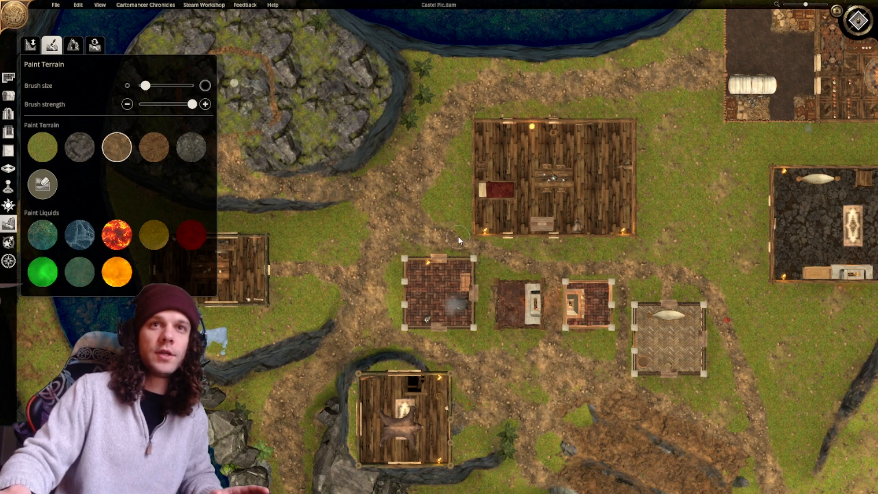
{"action": "key", "text": "a"}
{"action": "key", "text": "s"}
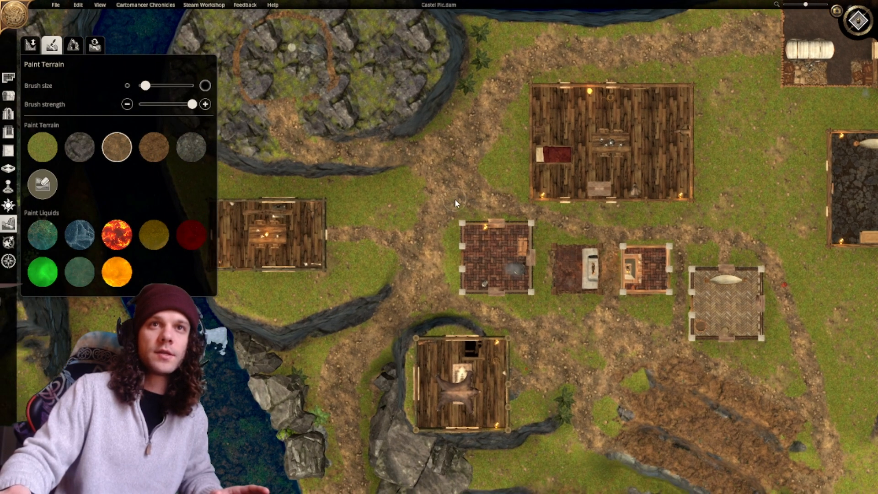
{"action": "right_click_drag", "start_coordinate": [455, 200], "coordinate": [480, 149]}
{"action": "right_click_drag", "start_coordinate": [488, 205], "coordinate": [422, 111]}
{"action": "right_click_drag", "start_coordinate": [488, 245], "coordinate": [504, 233]}
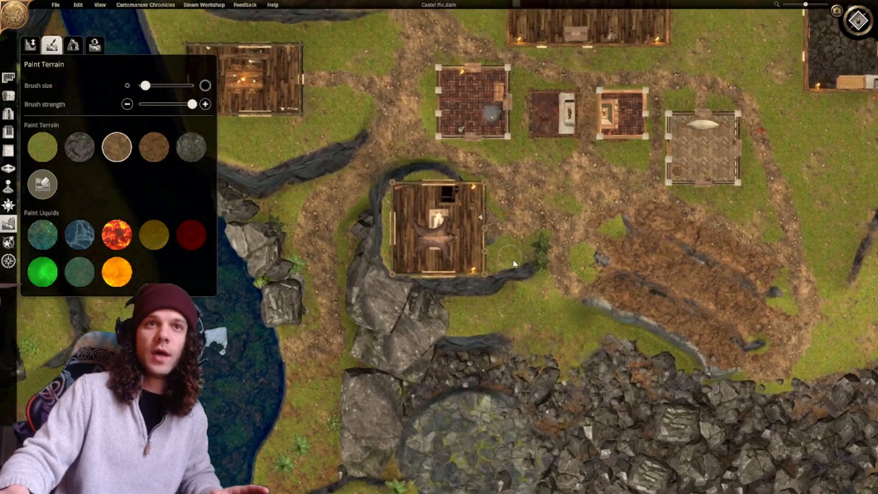
{"action": "key", "text": "w"}
{"action": "key", "text": "a"}
{"action": "key", "text": "w"}
{"action": "key", "text": "a"}
{"action": "key", "text": "s"}
{"action": "key", "text": "d"}
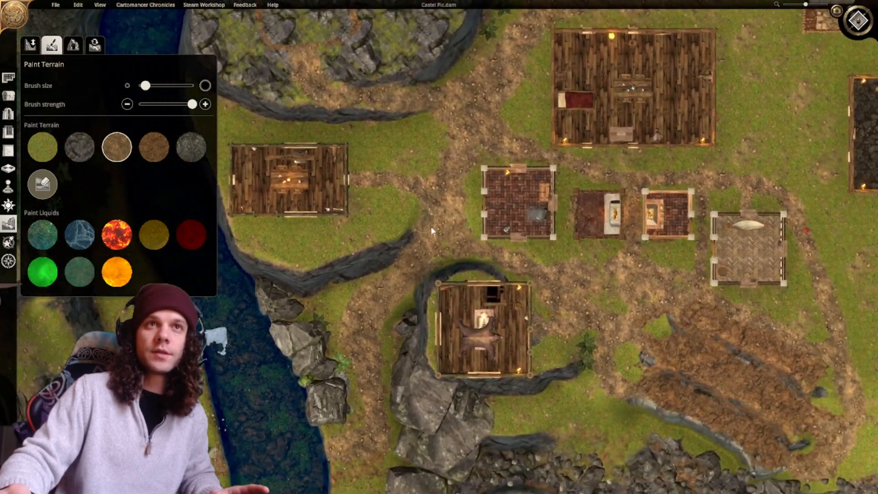
{"action": "key", "text": "w"}
Paint grass over the bare rock along the ramp's outer edge, above the small riverside house.
{"action": "left_click", "coordinate": [42, 147]}
{"action": "scroll", "coordinate": [343, 160], "scroll_direction": "up", "scroll_amount": 3}
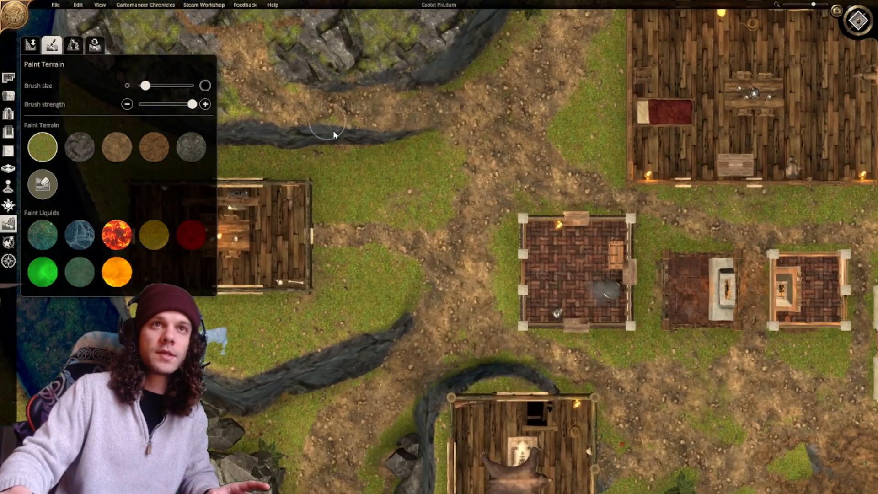
{"action": "right_click_drag", "start_coordinate": [333, 131], "coordinate": [364, 236]}
{"action": "left_click_drag", "start_coordinate": [364, 236], "coordinate": [477, 252]}
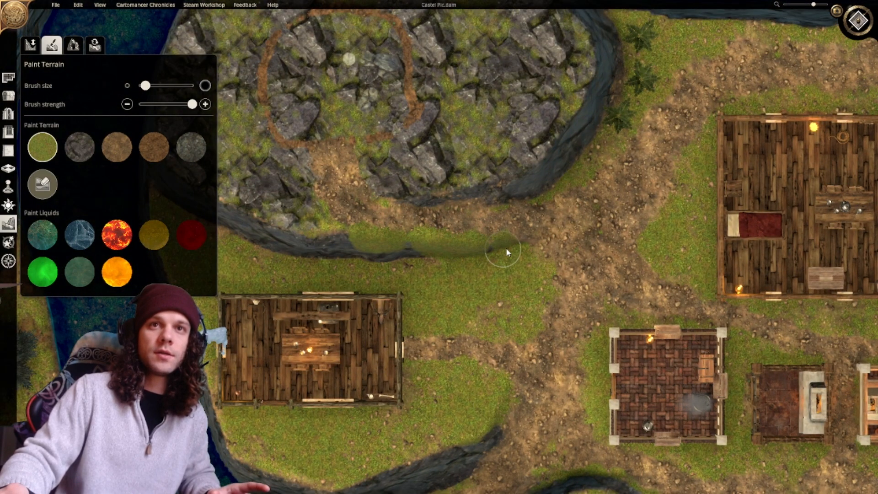
Repaint the ramp's outer edge with rock and cover the rock spilling onto the meadow below with grass.
{"action": "left_click", "coordinate": [80, 146]}
{"action": "mouse_move", "coordinate": [361, 259]}
{"action": "left_mouse_down"}
{"action": "mouse_move", "coordinate": [361, 248]}
{"action": "mouse_move", "coordinate": [441, 256]}
{"action": "mouse_move", "coordinate": [425, 257]}
{"action": "left_mouse_up"}
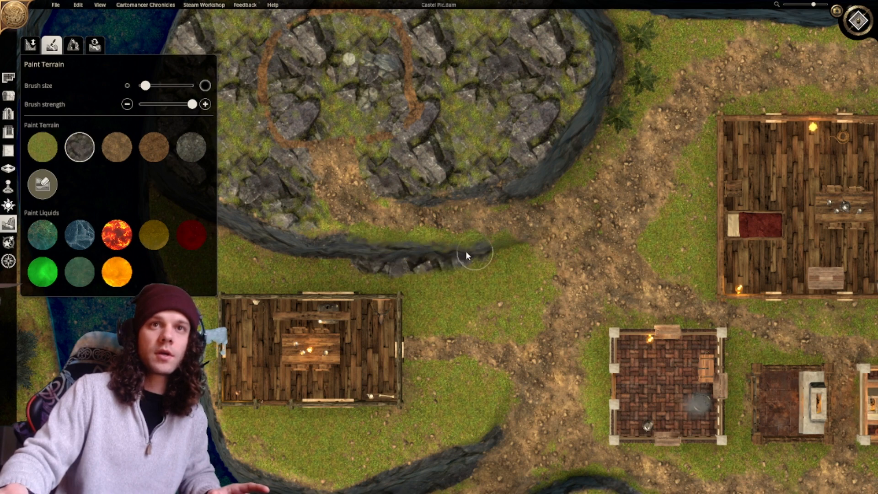
{"action": "left_click", "coordinate": [42, 147]}
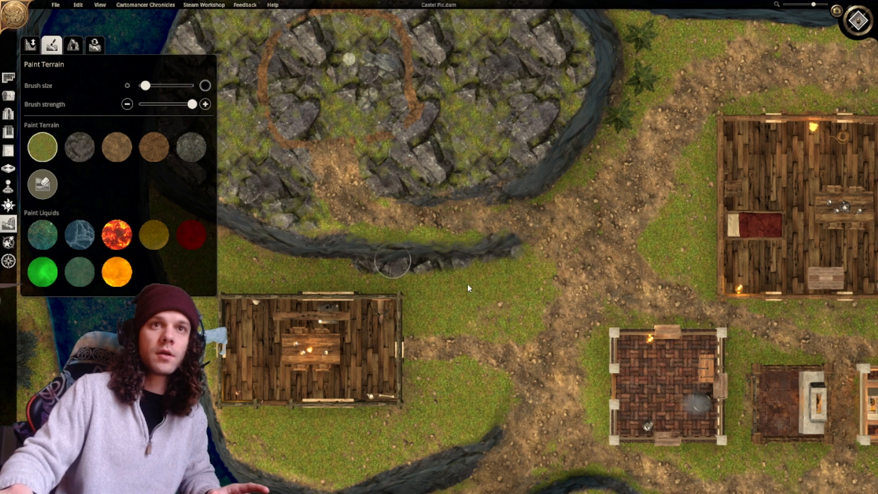
{"action": "left_click_drag", "start_coordinate": [511, 272], "coordinate": [355, 275]}
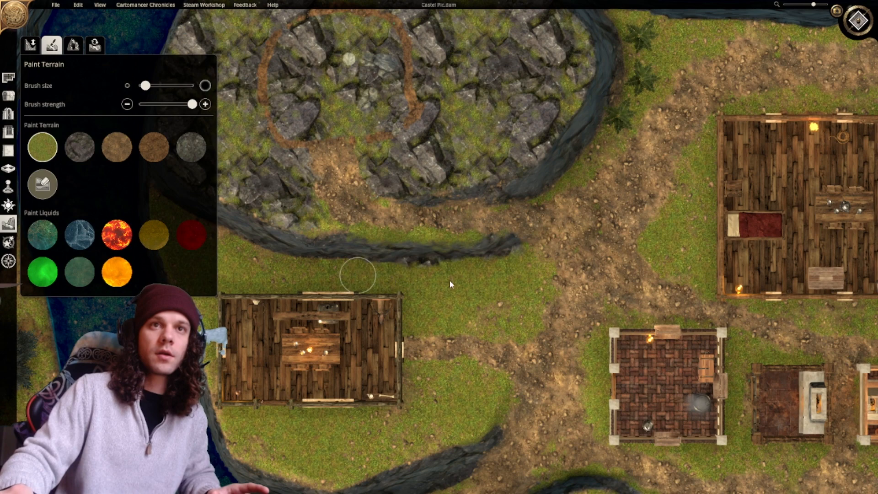
Paint a dirt path along the east side of the large wooden hall, plus a dirt patch outside the dark-floored house's west wall.
{"action": "scroll", "coordinate": [518, 286], "scroll_direction": "down", "scroll_amount": 6}
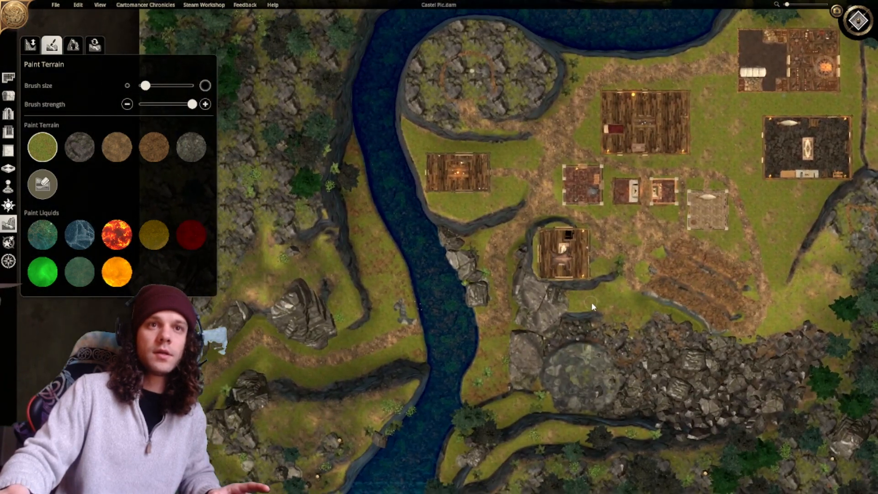
{"action": "right_click_drag", "start_coordinate": [592, 303], "coordinate": [552, 279]}
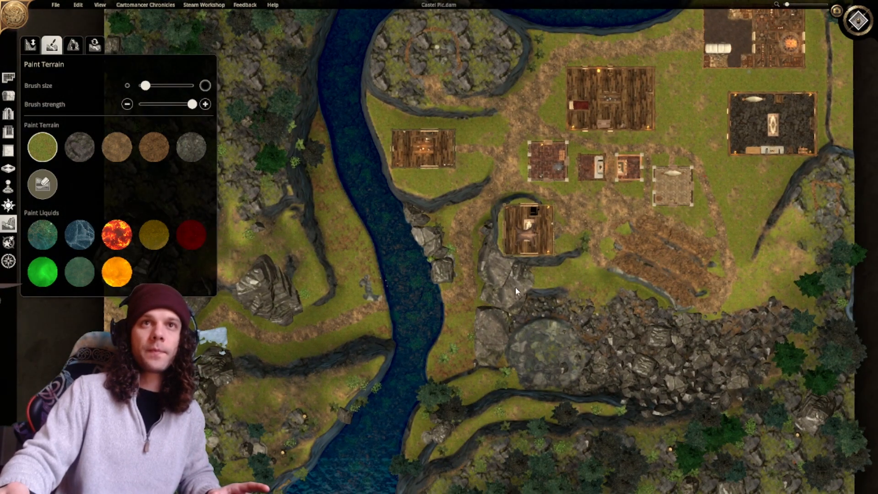
{"action": "right_click_drag", "start_coordinate": [628, 239], "coordinate": [550, 264]}
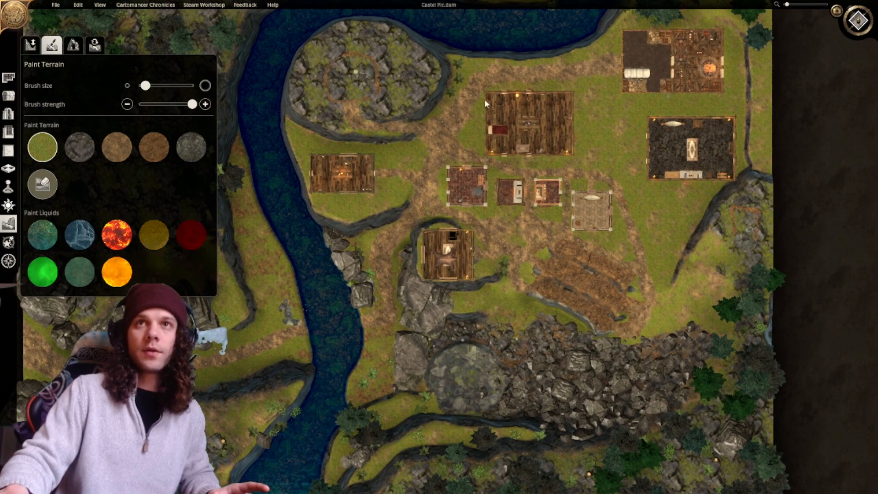
{"action": "right_click_drag", "start_coordinate": [664, 137], "coordinate": [455, 209]}
{"action": "scroll", "coordinate": [558, 165], "scroll_direction": "up", "scroll_amount": 1}
{"action": "scroll", "coordinate": [496, 189], "scroll_direction": "up", "scroll_amount": 1}
{"action": "scroll", "coordinate": [455, 211], "scroll_direction": "up", "scroll_amount": 1}
{"action": "left_click", "coordinate": [118, 148]}
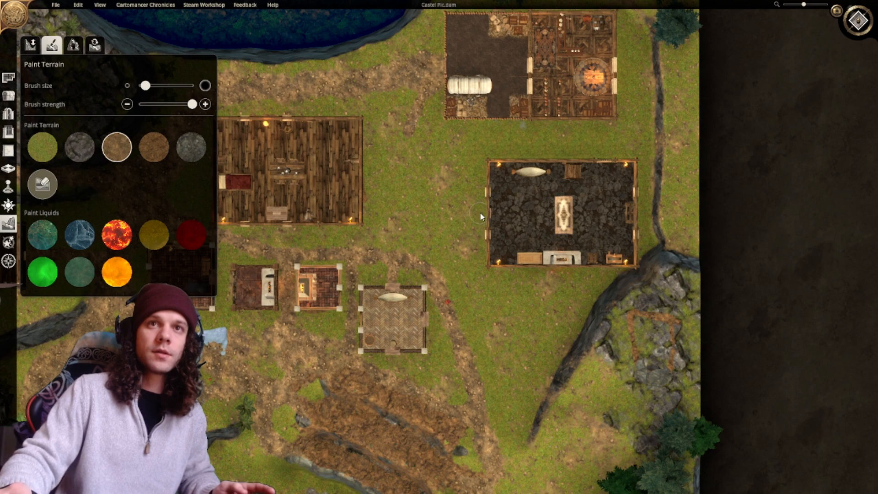
{"action": "mouse_move", "coordinate": [442, 212]}
{"action": "left_mouse_down"}
{"action": "mouse_move", "coordinate": [481, 213]}
{"action": "mouse_move", "coordinate": [441, 214]}
{"action": "left_mouse_up"}
{"action": "mouse_move", "coordinate": [404, 259]}
{"action": "left_mouse_down"}
{"action": "mouse_move", "coordinate": [411, 192]}
{"action": "mouse_move", "coordinate": [403, 152]}
{"action": "mouse_move", "coordinate": [400, 162]}
{"action": "mouse_move", "coordinate": [402, 90]}
{"action": "left_mouse_up"}
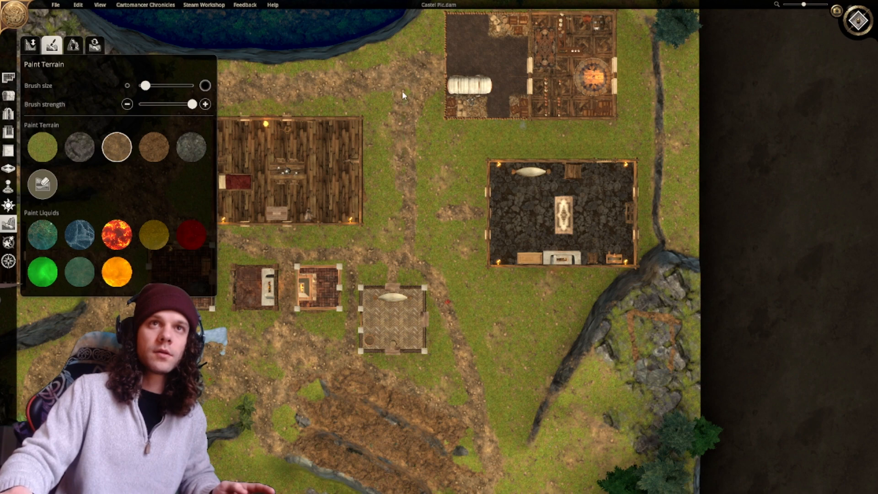
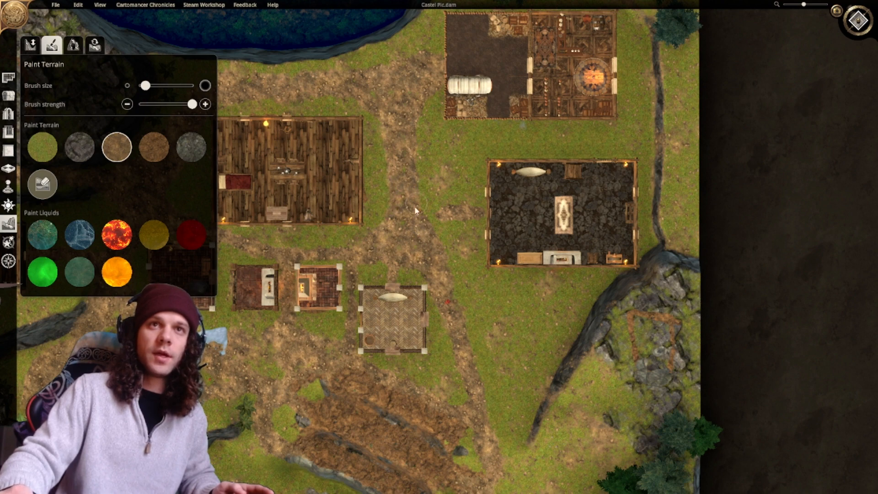
Paint grass over the small rocky patch on the river's west bank, opposite the boulders.
{"action": "middle_click_drag", "start_coordinate": [376, 245], "coordinate": [625, 231]}
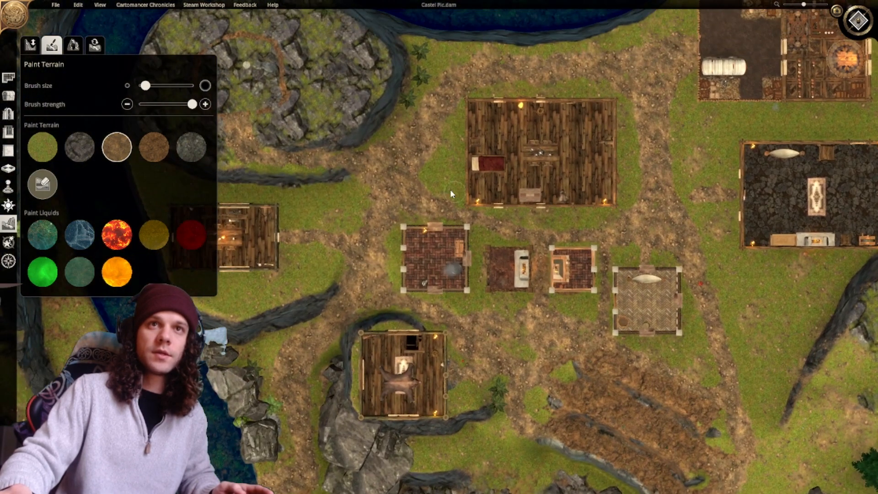
{"action": "middle_click_drag", "start_coordinate": [419, 188], "coordinate": [423, 211]}
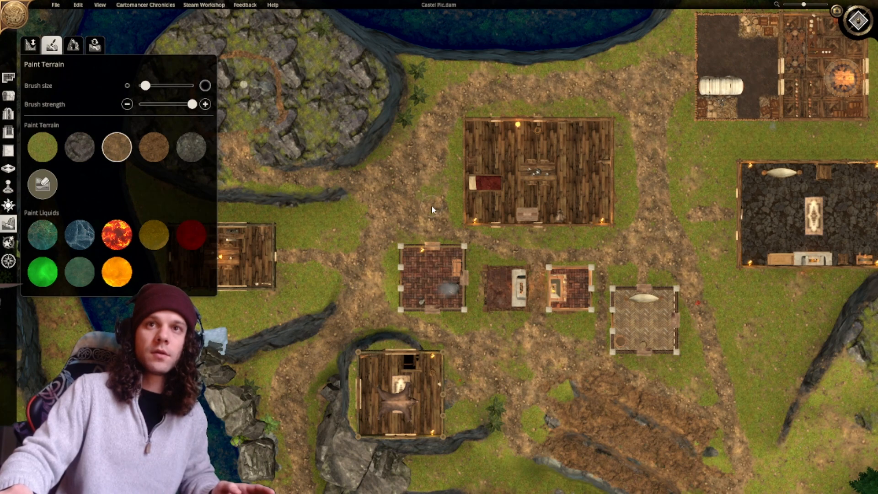
{"action": "scroll", "coordinate": [431, 209], "scroll_direction": "down", "scroll_amount": 3}
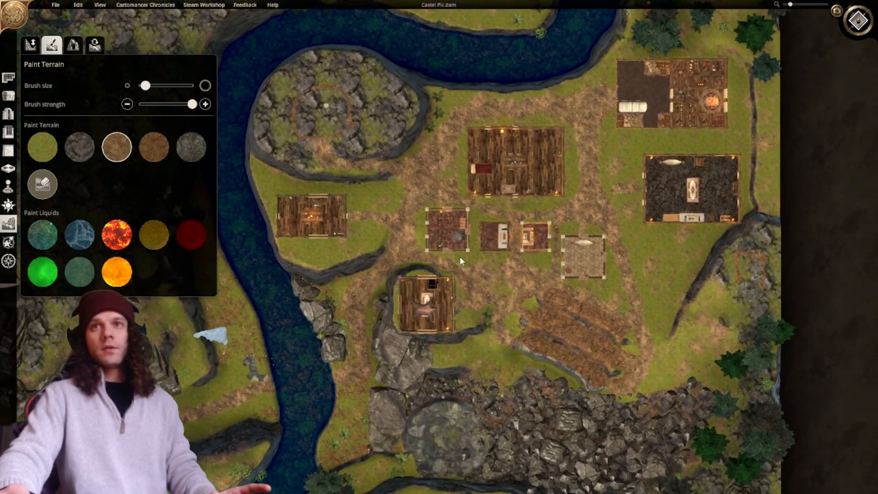
{"action": "middle_click_drag", "start_coordinate": [472, 252], "coordinate": [538, 184]}
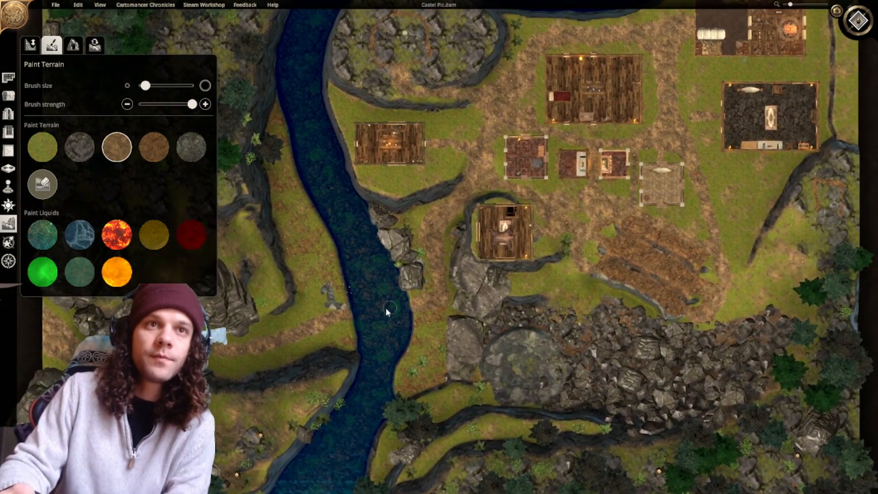
{"action": "left_click", "coordinate": [42, 146]}
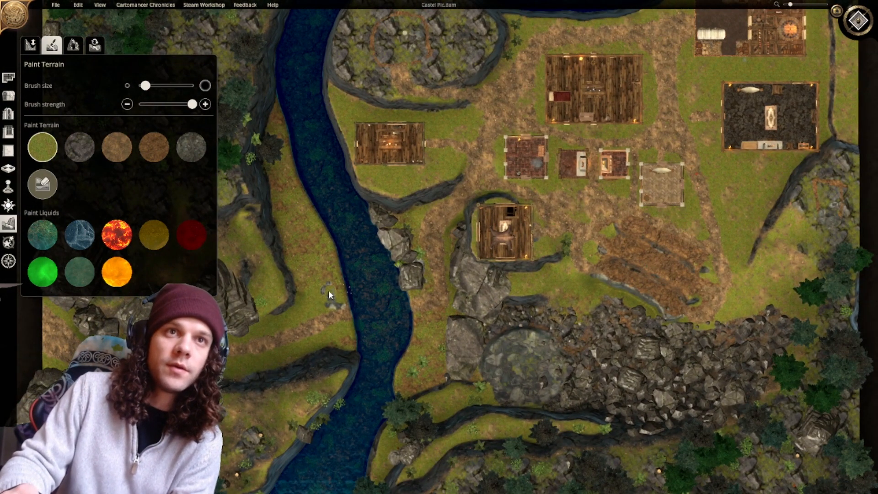
{"action": "left_click_drag", "start_coordinate": [329, 289], "coordinate": [338, 301]}
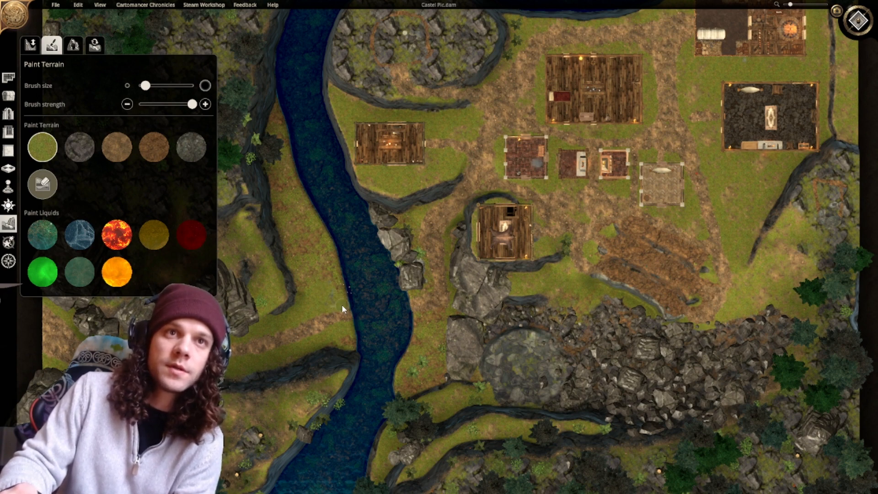
Search the placeable objects for "tower" and check the space available on the round rock plateau.
{"action": "middle_click_drag", "start_coordinate": [425, 329], "coordinate": [408, 335]}
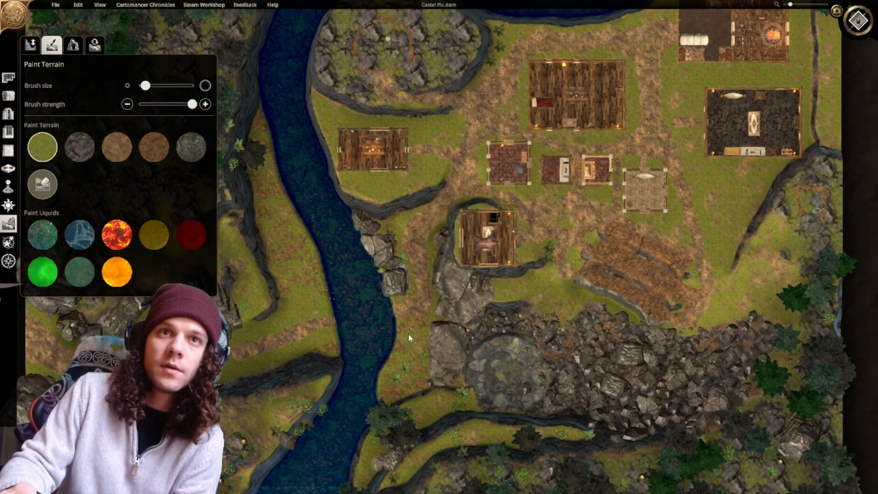
{"action": "middle_click_drag", "start_coordinate": [467, 298], "coordinate": [439, 367]}
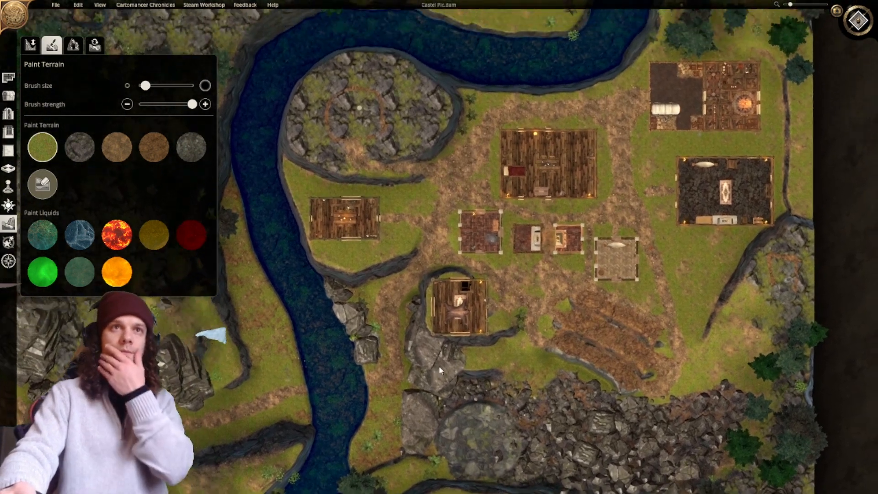
{"action": "left_click", "coordinate": [12, 98]}
{"action": "left_click", "coordinate": [101, 84]}
{"action": "type", "text": "tower"}
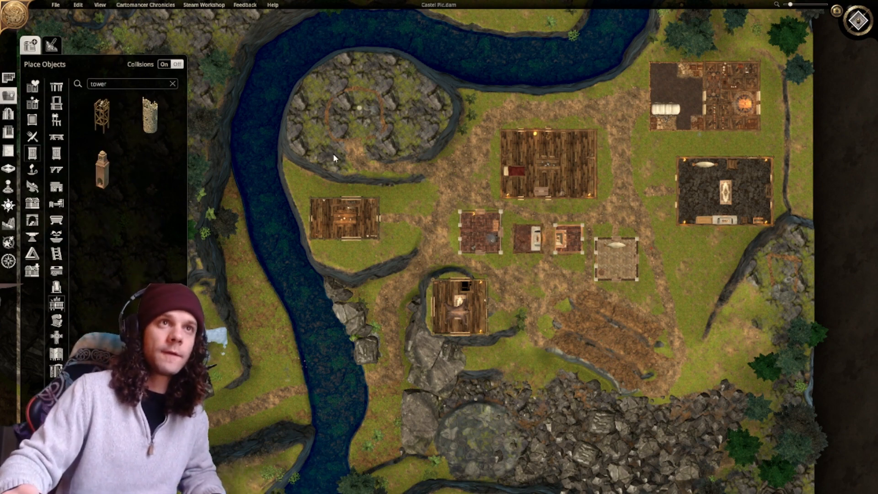
{"action": "middle_click_drag", "start_coordinate": [333, 153], "coordinate": [331, 199]}
{"action": "scroll", "coordinate": [344, 177], "scroll_direction": "up", "scroll_amount": 5}
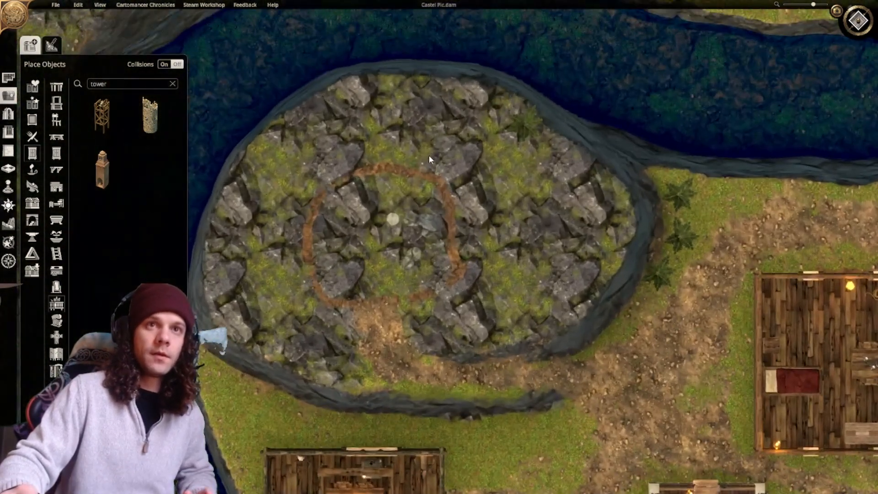
{"action": "middle_click_drag", "start_coordinate": [429, 155], "coordinate": [531, 127]}
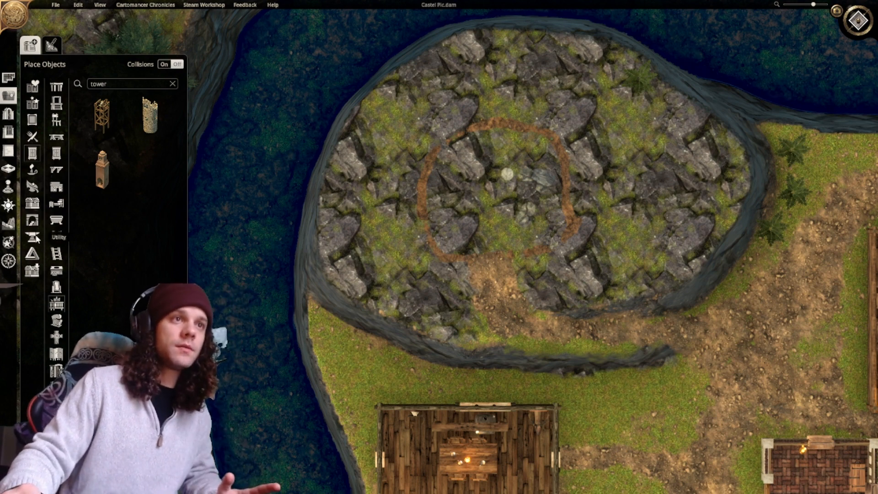
Browse the round construction objects and preview the rounded stone block with one square corner on the rock plateau.
{"action": "left_click", "coordinate": [32, 220]}
{"action": "left_click", "coordinate": [56, 204]}
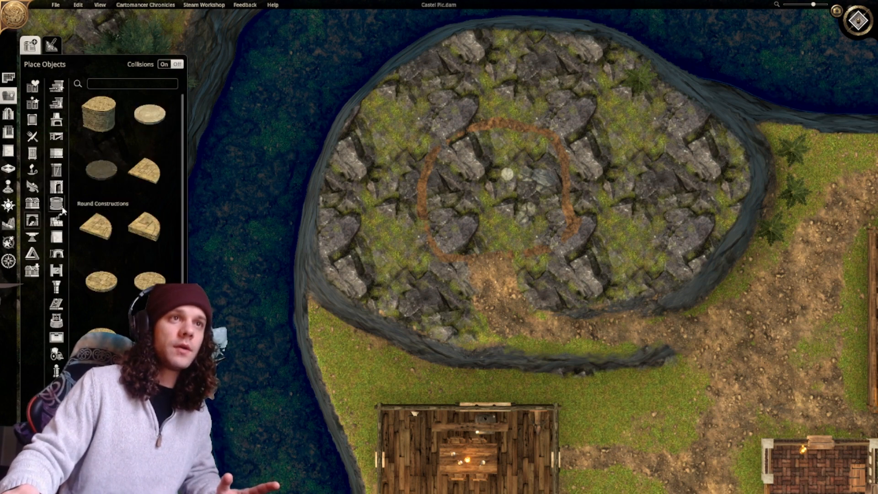
{"action": "scroll", "coordinate": [180, 206], "scroll_direction": "down", "scroll_amount": 3}
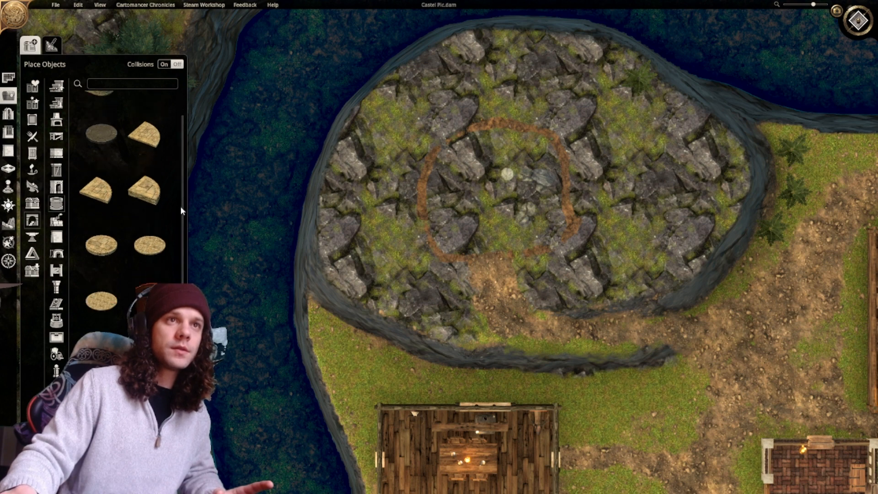
{"action": "scroll", "coordinate": [181, 222], "scroll_direction": "up", "scroll_amount": 3}
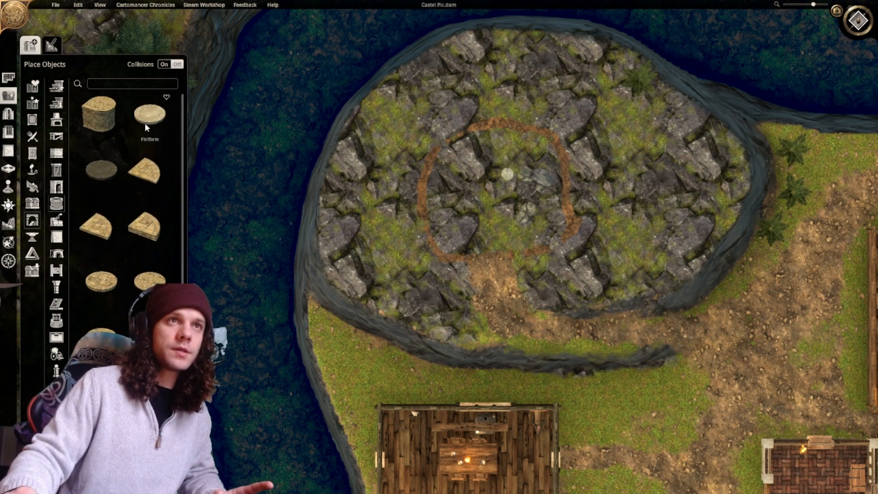
{"action": "left_click", "coordinate": [104, 126]}
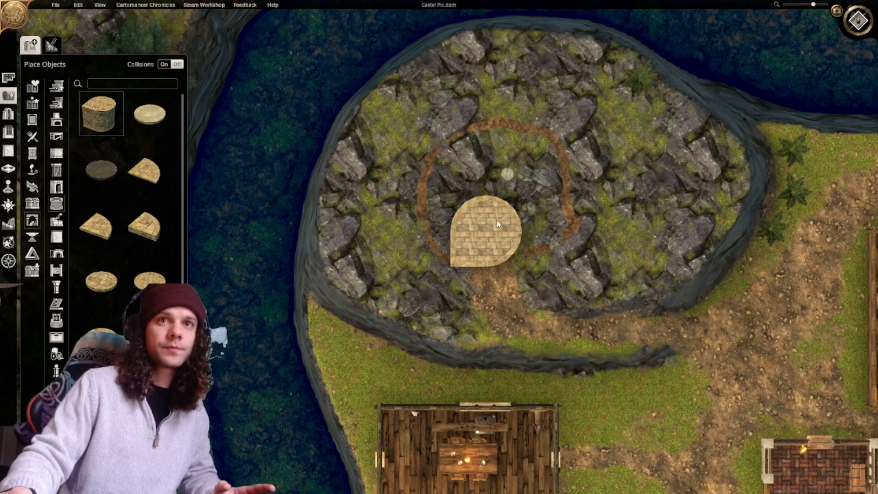
{"action": "key", "text": "Escape"}
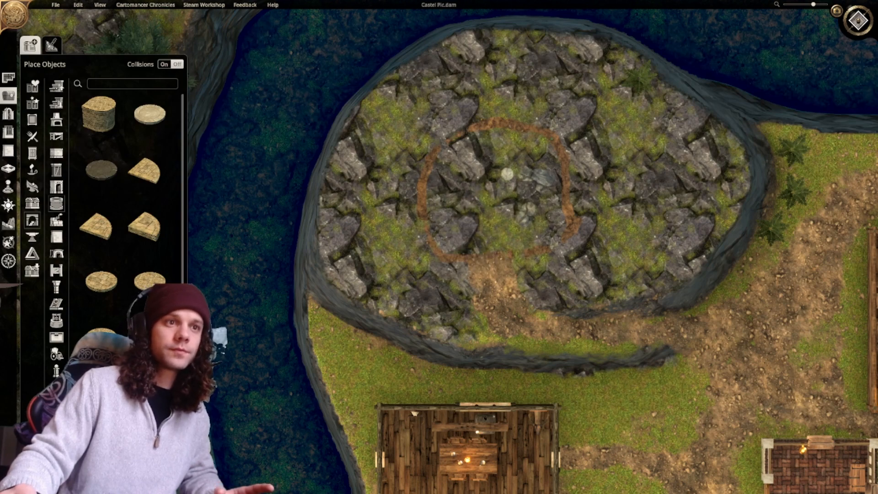
Place a large, thick Round Wall segment as the northwest quarter of a tower circle on the rock plateau.
{"action": "left_click", "coordinate": [437, 147]}
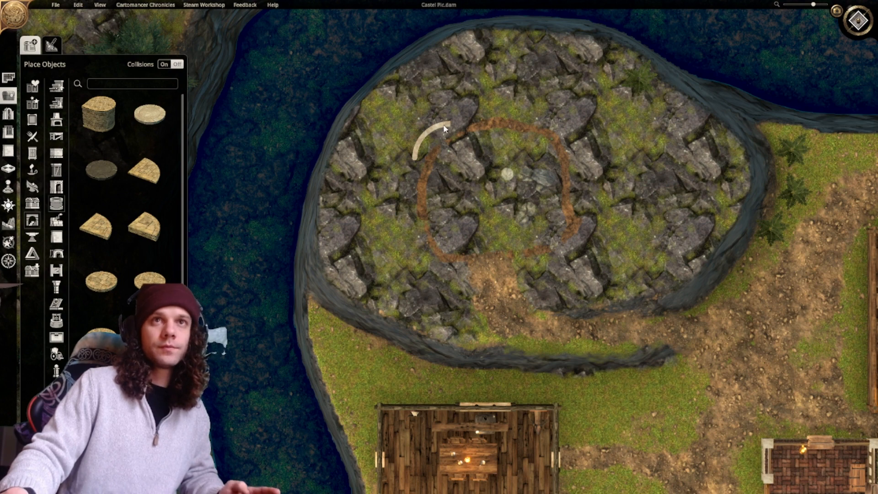
{"action": "left_click_drag", "start_coordinate": [405, 168], "coordinate": [372, 214]}
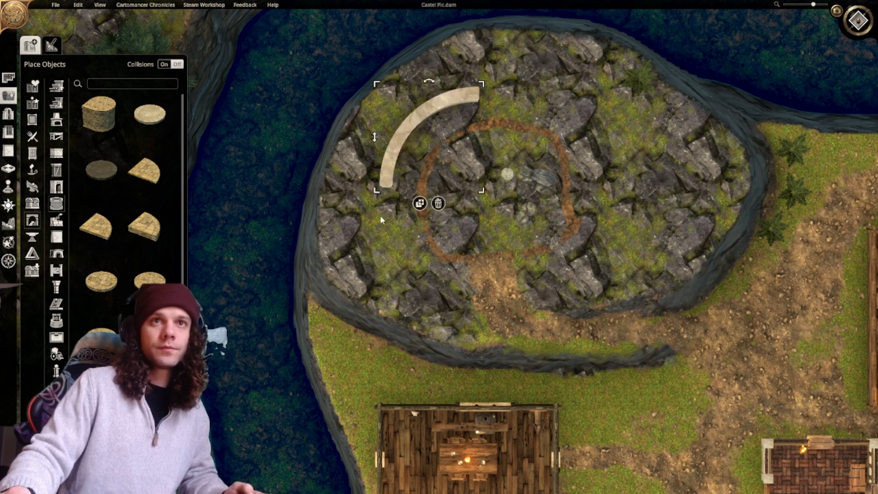
{"action": "left_click_drag", "start_coordinate": [398, 138], "coordinate": [435, 138]}
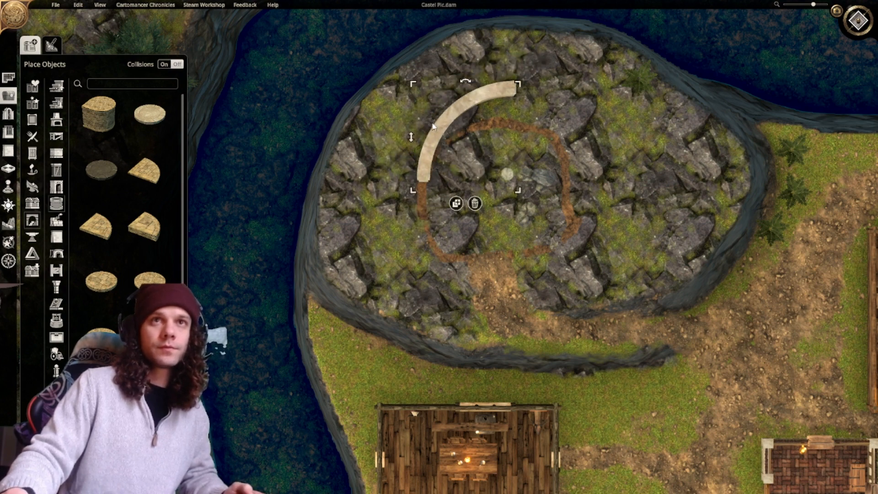
Duplicate and rotate the thick round wall to add the northeast, southeast and southwest quarters of the circle.
{"action": "left_click", "coordinate": [457, 204]}
{"action": "scroll", "coordinate": [559, 127], "scroll_direction": "down", "scroll_amount": 4}
{"action": "scroll", "coordinate": [564, 133], "scroll_direction": "up", "scroll_amount": 2}
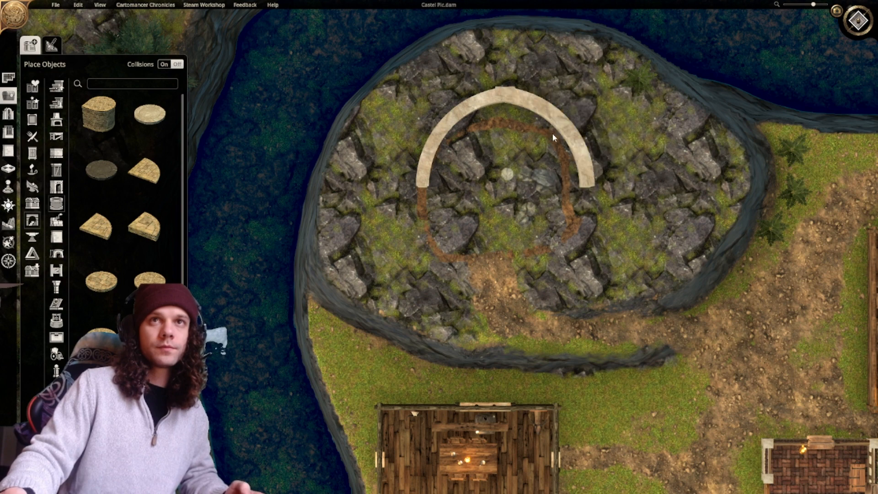
{"action": "left_click", "coordinate": [562, 132]}
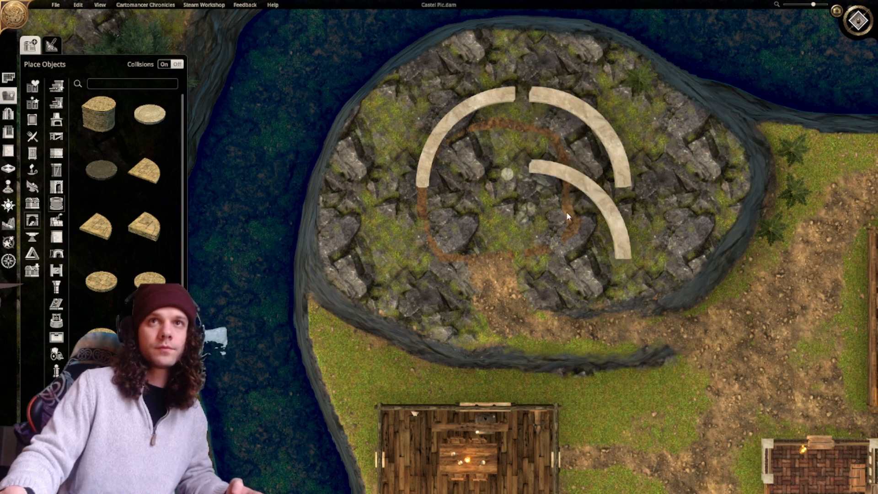
{"action": "scroll", "coordinate": [556, 230], "scroll_direction": "down", "scroll_amount": 2}
{"action": "left_click", "coordinate": [579, 241]}
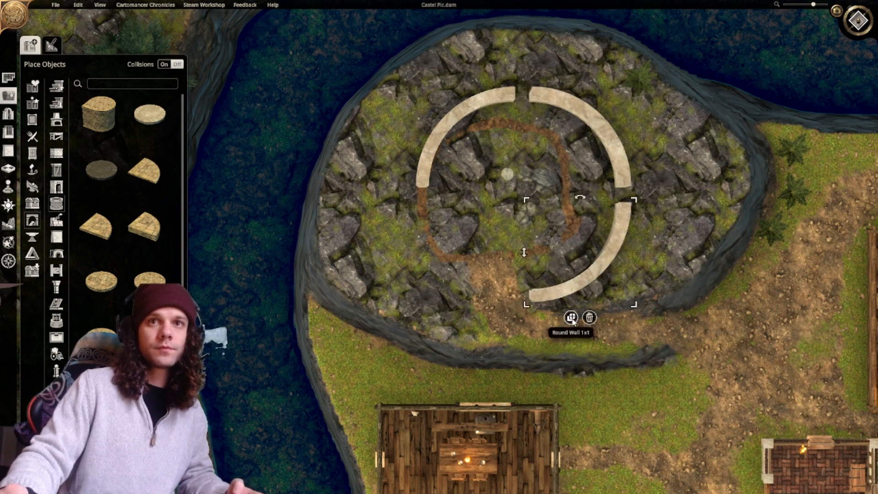
{"action": "scroll", "coordinate": [419, 252], "scroll_direction": "down", "scroll_amount": 2}
{"action": "left_click", "coordinate": [453, 228]}
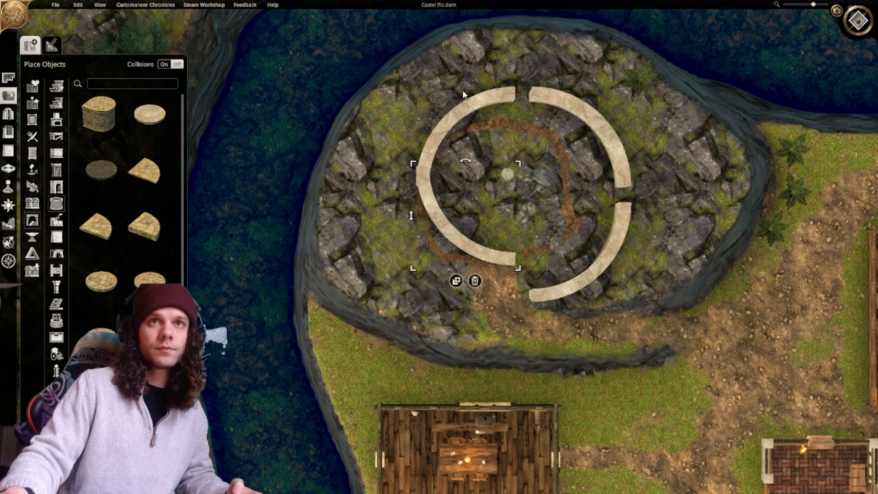
Shift the northwest, northeast and southeast quarters north so all four thick walls form an evenly gapped circle.
{"action": "scroll", "coordinate": [461, 107], "scroll_direction": "down", "scroll_amount": 2}
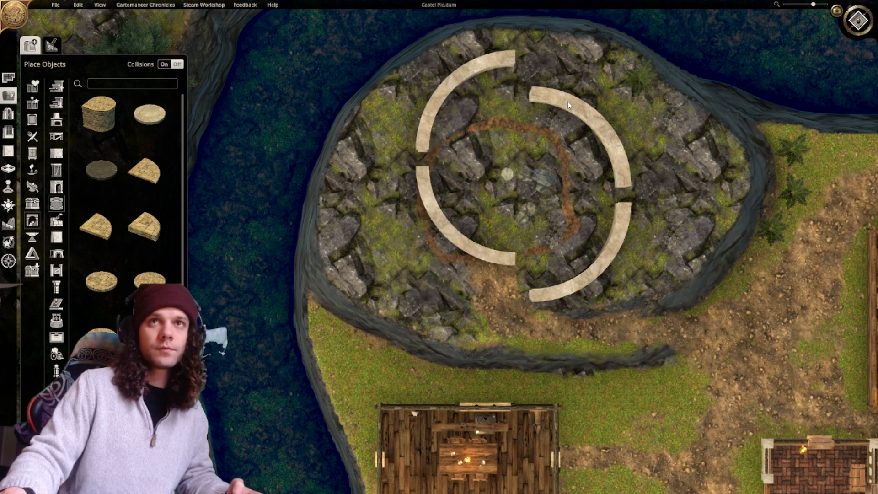
{"action": "left_click_drag", "start_coordinate": [567, 99], "coordinate": [566, 63]}
{"action": "left_click", "coordinate": [608, 263]}
{"action": "left_click_drag", "start_coordinate": [608, 263], "coordinate": [610, 229]}
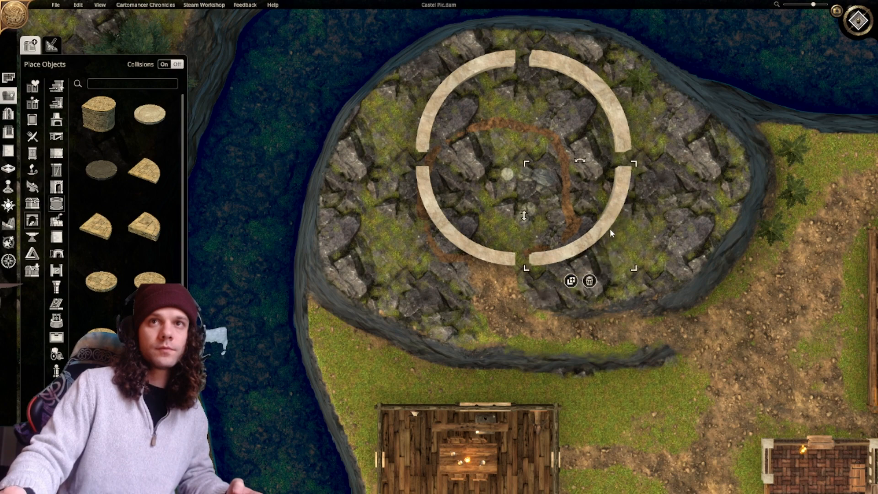
{"action": "scroll", "coordinate": [548, 258], "scroll_direction": "down", "scroll_amount": 5}
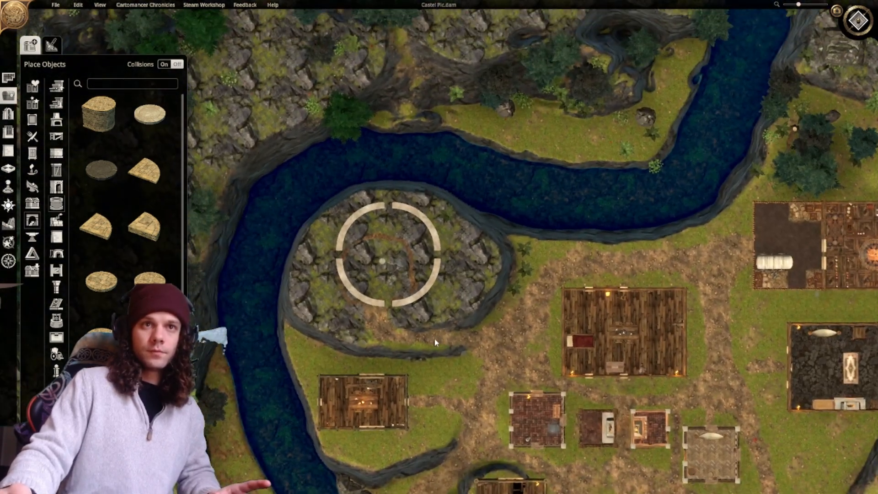
{"action": "scroll", "coordinate": [427, 320], "scroll_direction": "up", "scroll_amount": 4}
{"action": "scroll", "coordinate": [417, 289], "scroll_direction": "up", "scroll_amount": 3}
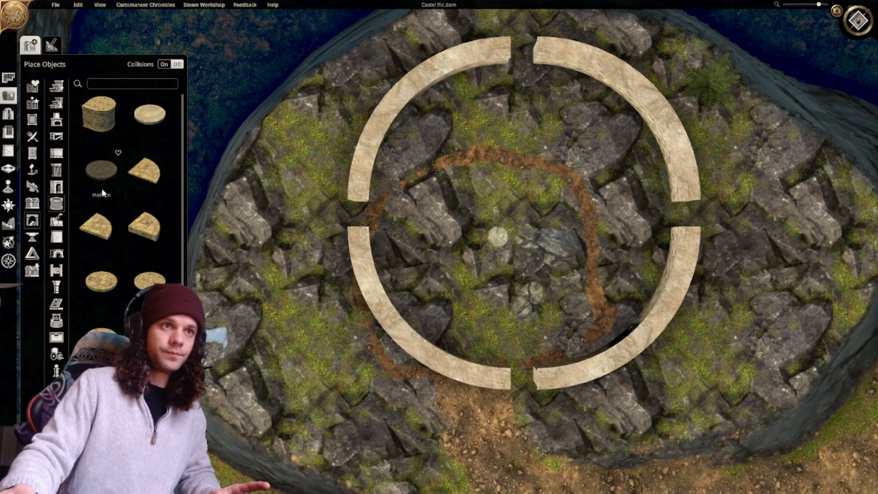
Look through the round construction objects for an alternative curved wall piece.
{"action": "scroll", "coordinate": [120, 314], "scroll_direction": "down", "scroll_amount": 3}
{"action": "scroll", "coordinate": [120, 315], "scroll_direction": "down", "scroll_amount": 2}
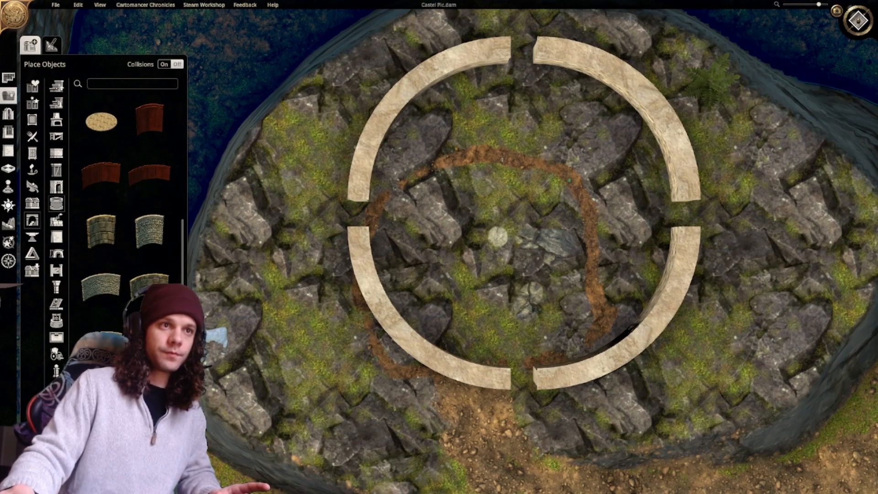
{"action": "left_click", "coordinate": [108, 341]}
{"action": "right_click", "coordinate": [324, 273]}
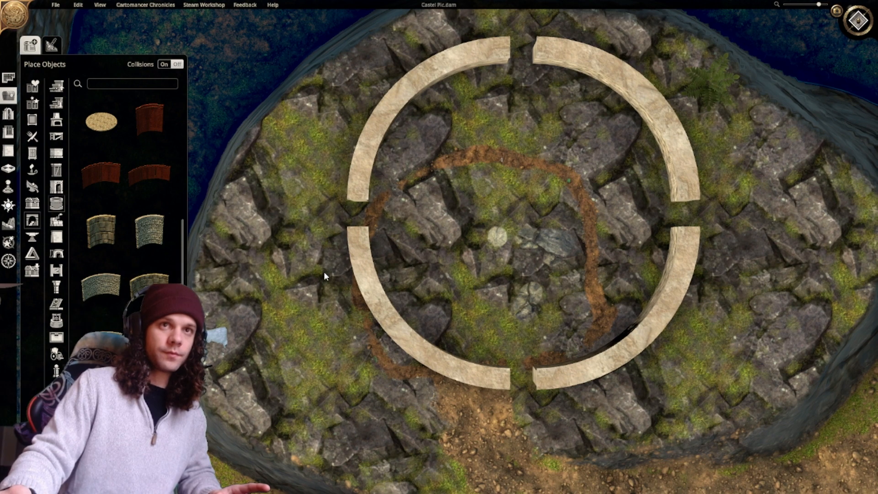
Delete all four thick round wall quarters from the rock plateau.
{"action": "left_click", "coordinate": [377, 310]}
{"action": "key", "text": "Delete"}
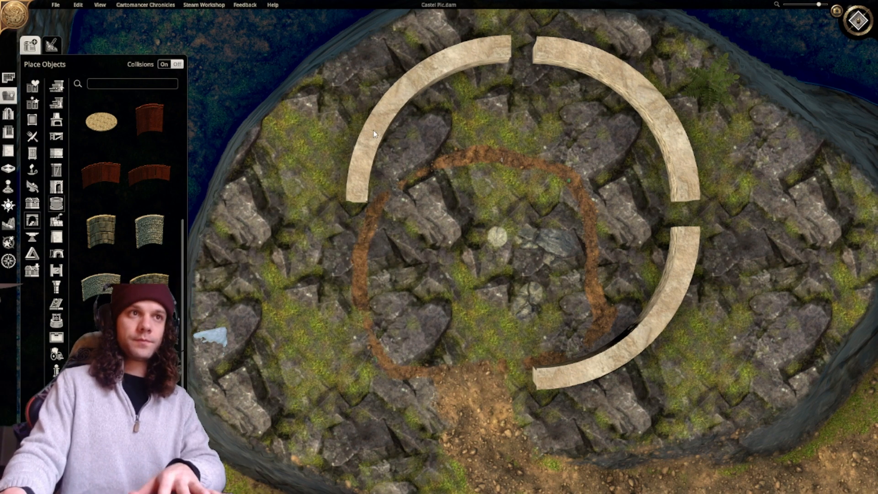
{"action": "left_click", "coordinate": [374, 130]}
{"action": "key", "text": "Delete"}
{"action": "left_click", "coordinate": [645, 105]}
{"action": "key", "text": "Delete"}
{"action": "left_click", "coordinate": [649, 322]}
{"action": "key", "text": "Delete"}
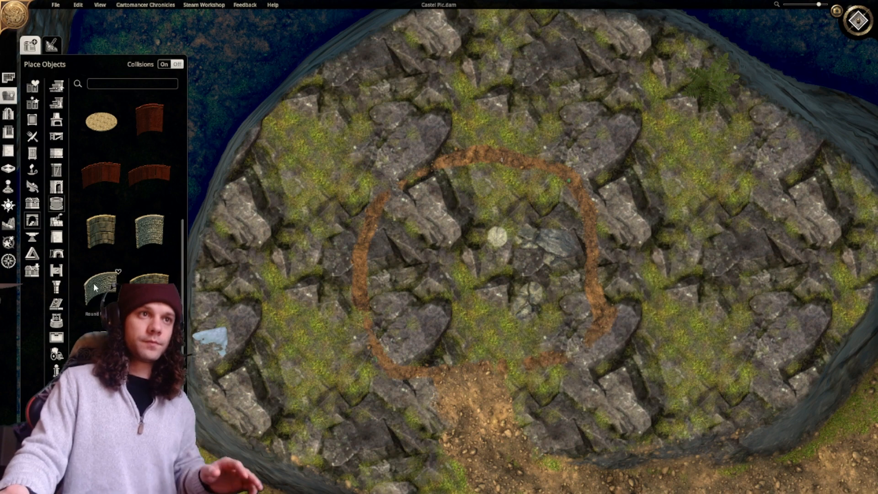
Place a thinner stone round wall as the northwest quarter of the tower and another rotated as its southwest quarter.
{"action": "left_click", "coordinate": [95, 287]}
{"action": "left_click", "coordinate": [413, 109]}
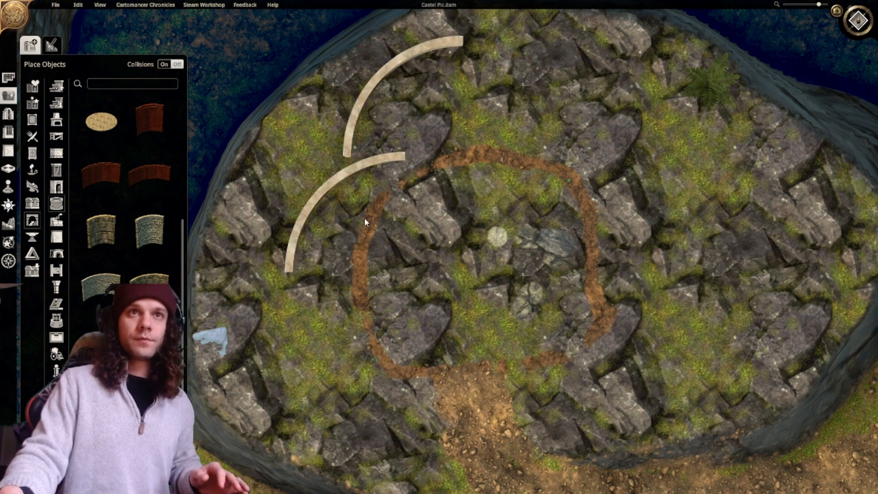
{"action": "scroll", "coordinate": [366, 220], "scroll_direction": "down", "scroll_amount": 1}
{"action": "left_click", "coordinate": [413, 251]}
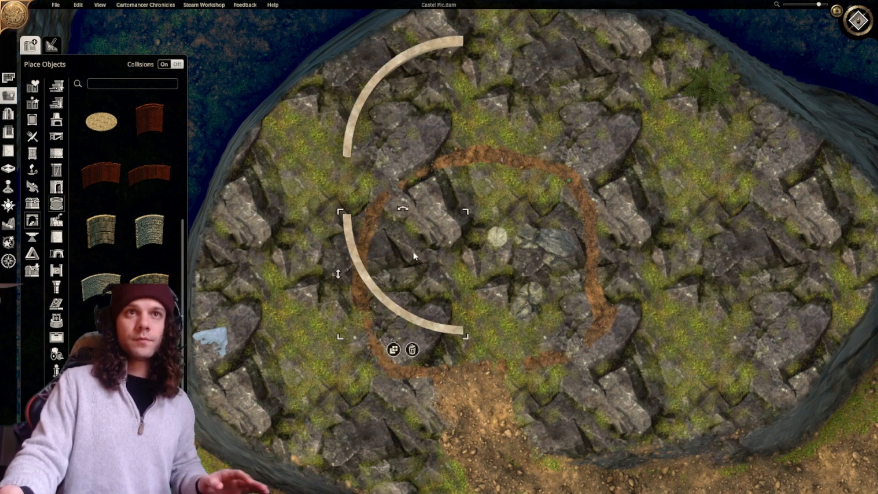
Duplicate and rotate the thin round wall to form the southeast and northeast quarters, keeping equal gaps between all four.
{"action": "left_click", "coordinate": [393, 349]}
{"action": "scroll", "coordinate": [573, 295], "scroll_direction": "down", "scroll_amount": 1}
{"action": "left_click", "coordinate": [573, 295]}
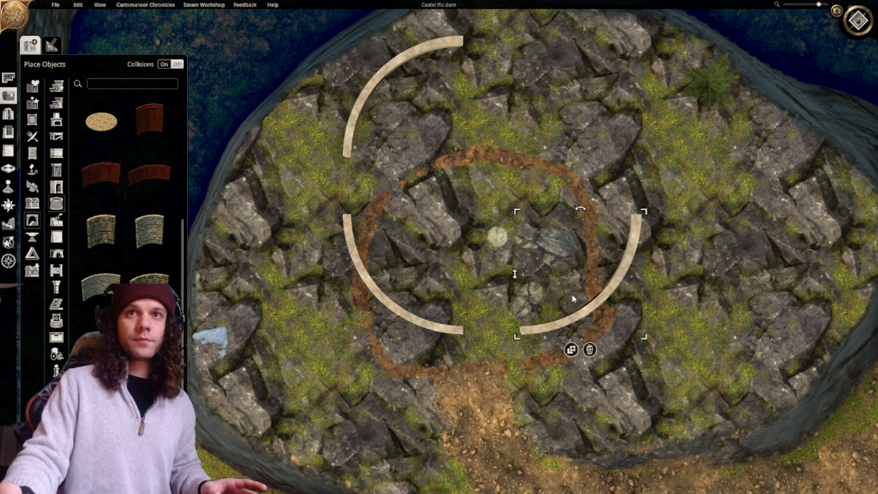
{"action": "left_click", "coordinate": [571, 350]}
{"action": "middle_click_drag", "start_coordinate": [575, 186], "coordinate": [533, 287]}
{"action": "scroll", "coordinate": [554, 221], "scroll_direction": "down", "scroll_amount": 1}
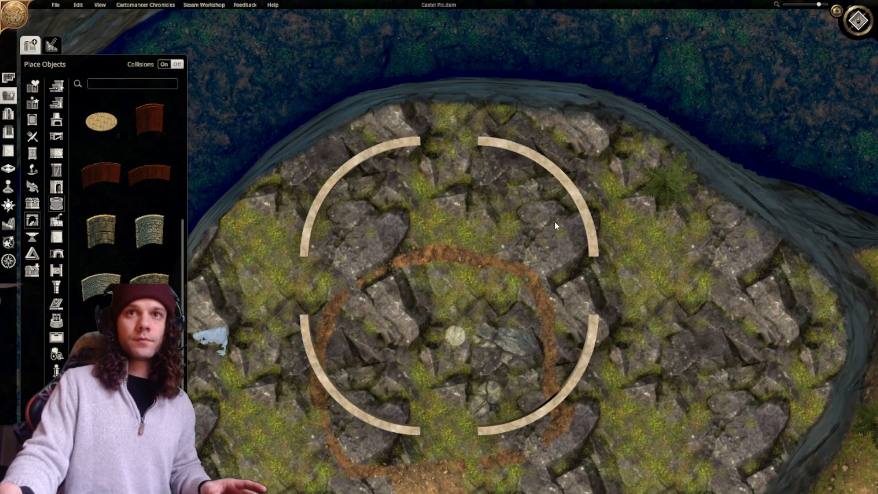
{"action": "left_click", "coordinate": [554, 221]}
Find a straight wooden wall piece among the wall objects and place it in the tower circle's south gap.
{"action": "middle_click_drag", "start_coordinate": [367, 289], "coordinate": [361, 86]}
{"action": "middle_click_drag", "start_coordinate": [467, 222], "coordinate": [414, 244]}
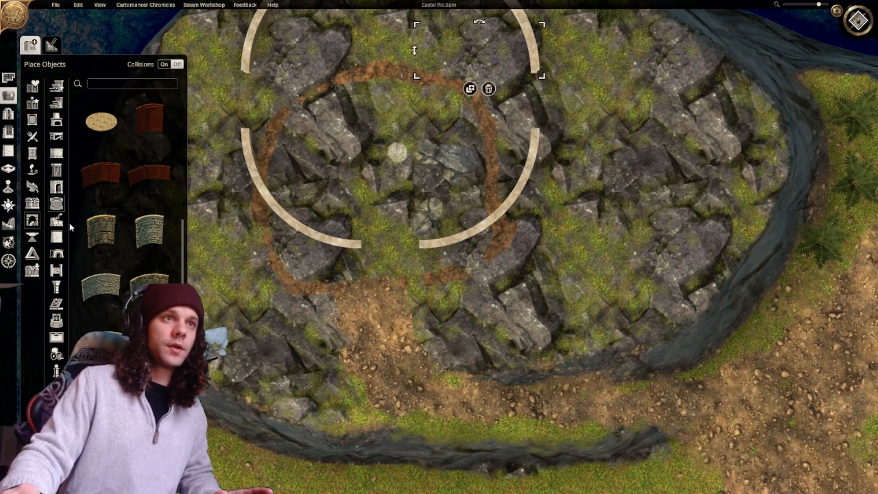
{"action": "left_click", "coordinate": [57, 238]}
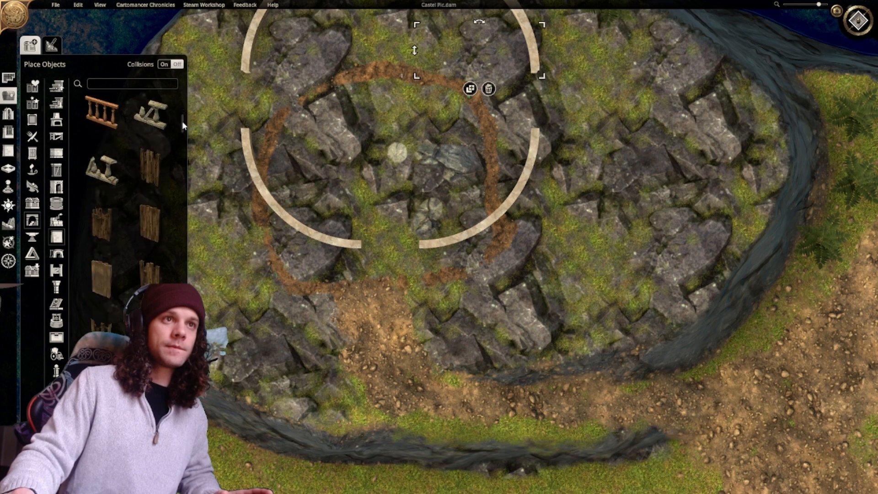
{"action": "left_click_drag", "start_coordinate": [183, 125], "coordinate": [188, 173]}
{"action": "scroll", "coordinate": [151, 284], "scroll_direction": "down", "scroll_amount": 4}
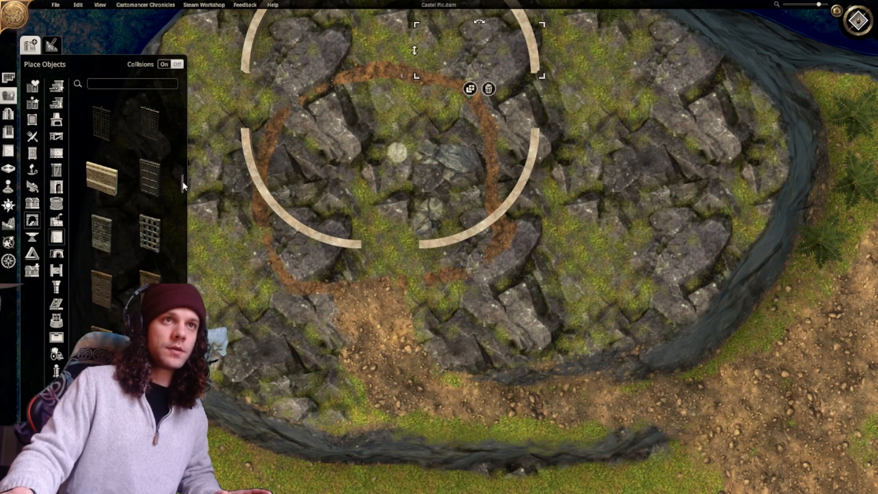
{"action": "left_click_drag", "start_coordinate": [182, 182], "coordinate": [187, 248]}
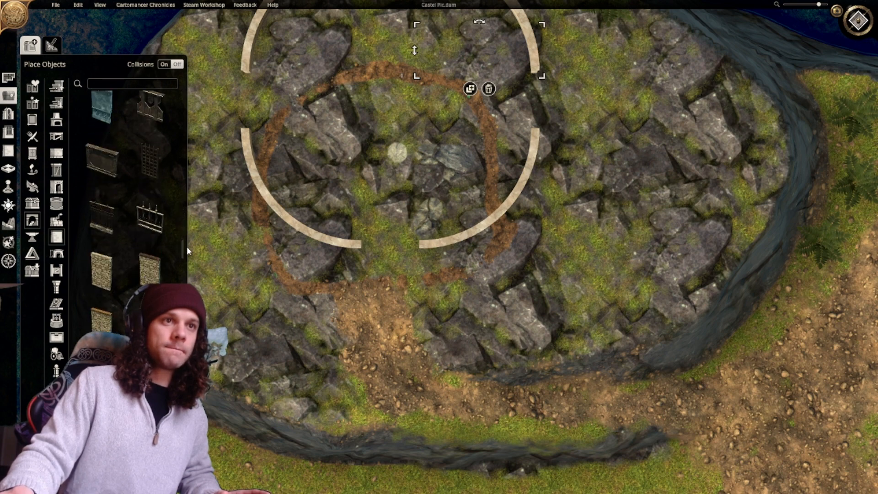
{"action": "left_click", "coordinate": [150, 320]}
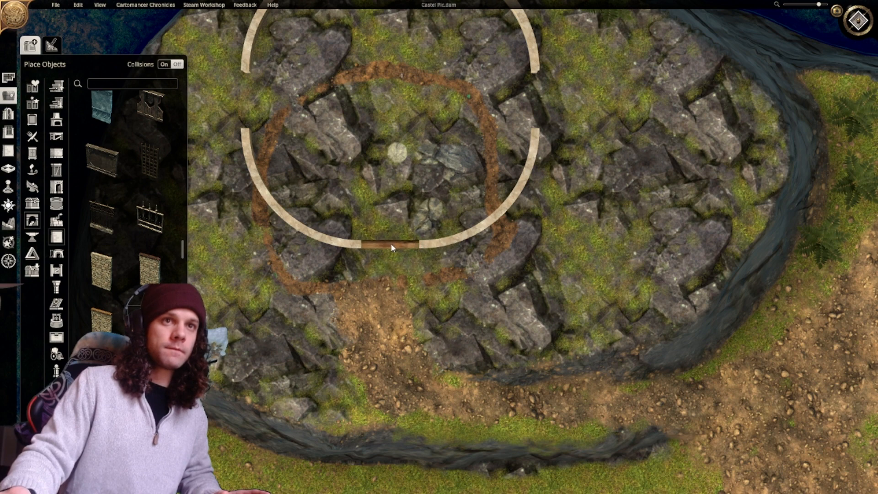
{"action": "left_click", "coordinate": [391, 243]}
Search the objects for "post" and place a mooring pole at the west end of the wooden wall piece in the south gap.
{"action": "scroll", "coordinate": [324, 315], "scroll_direction": "up", "scroll_amount": 3}
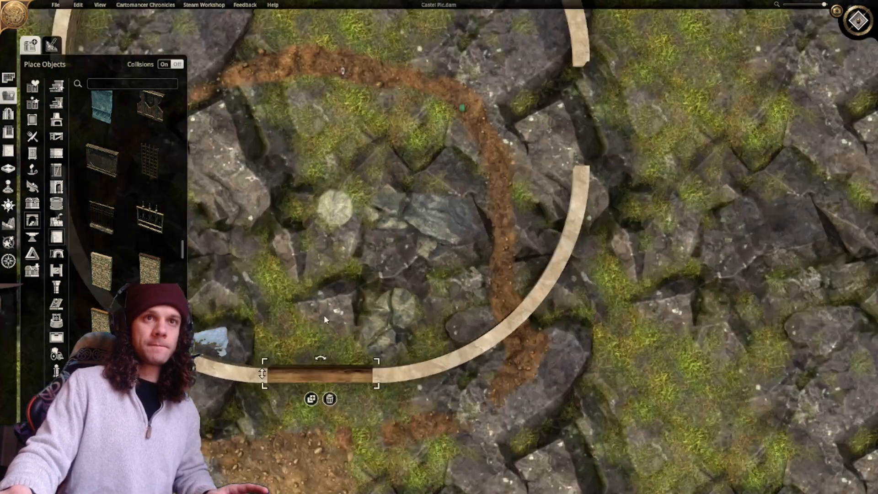
{"action": "middle_click_drag", "start_coordinate": [324, 315], "coordinate": [416, 239]}
{"action": "left_click", "coordinate": [111, 83]}
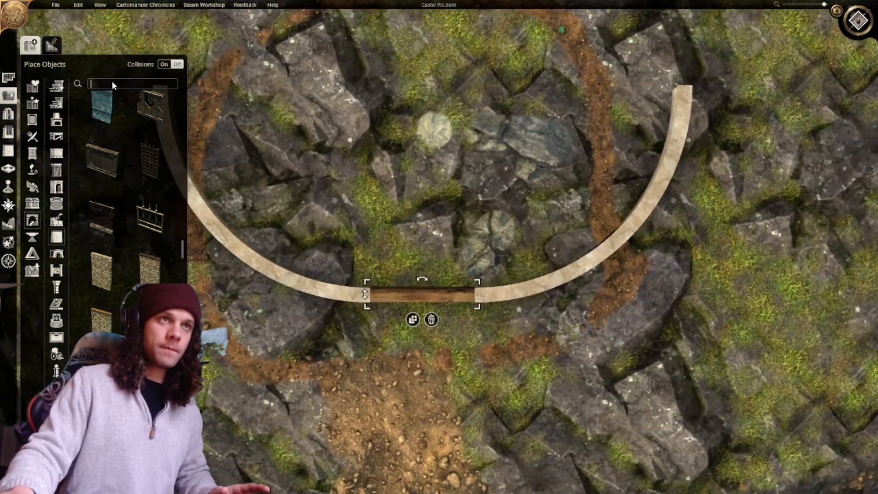
{"action": "type", "text": "post"}
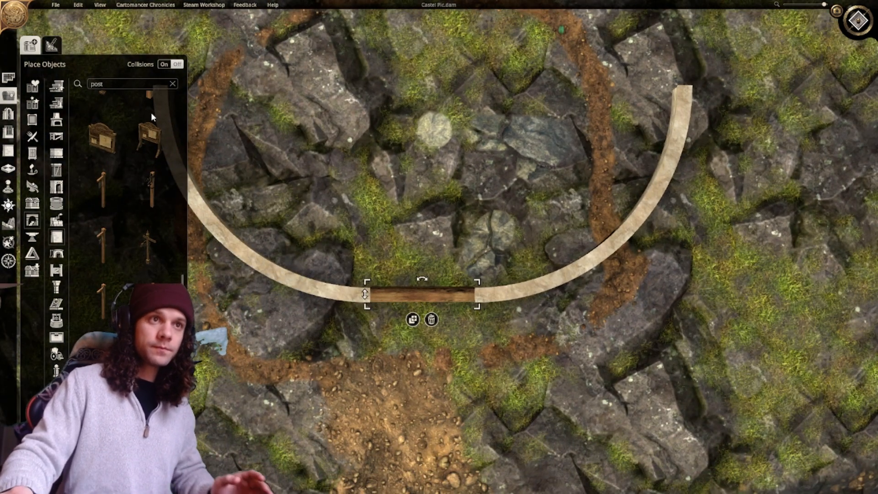
{"action": "scroll", "coordinate": [147, 211], "scroll_direction": "up", "scroll_amount": 2}
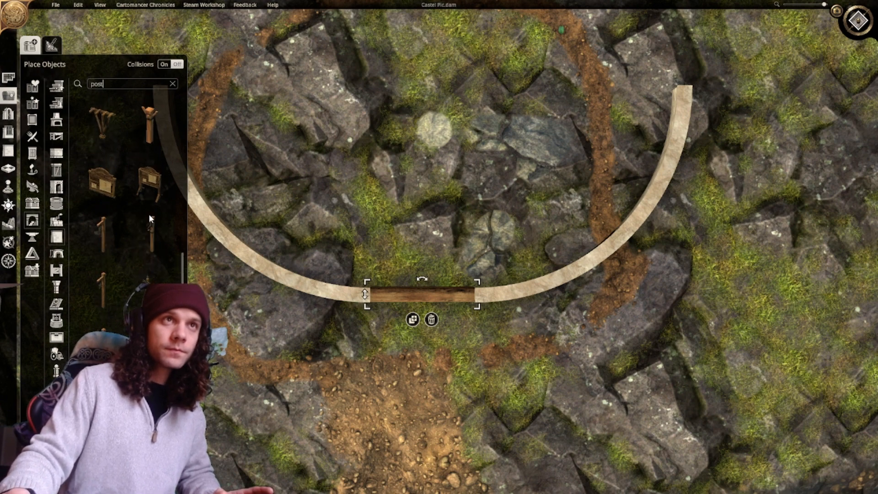
{"action": "scroll", "coordinate": [150, 215], "scroll_direction": "up", "scroll_amount": 6}
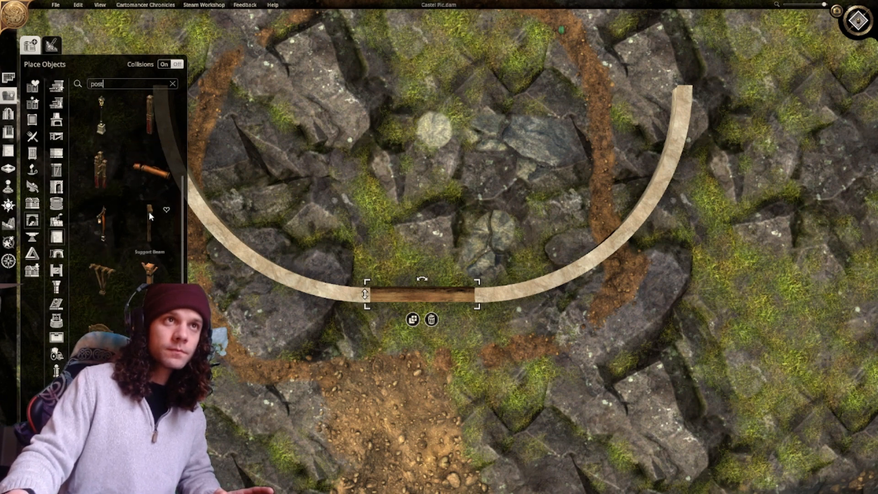
{"action": "scroll", "coordinate": [149, 211], "scroll_direction": "up", "scroll_amount": 1}
{"action": "left_click", "coordinate": [149, 152]}
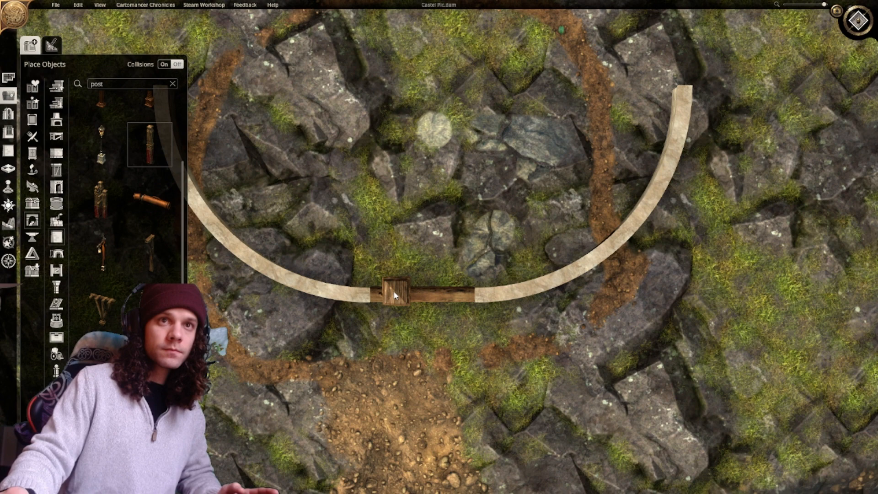
{"action": "left_click", "coordinate": [370, 298]}
{"action": "left_click_drag", "start_coordinate": [345, 296], "coordinate": [349, 271]}
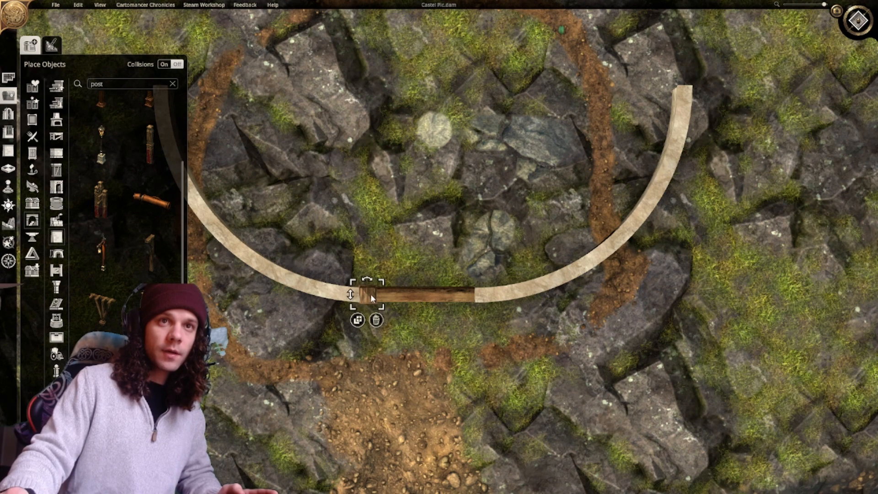
Duplicate the mooring pole and place the copy at the east end of the wooden wall piece.
{"action": "left_click", "coordinate": [358, 320]}
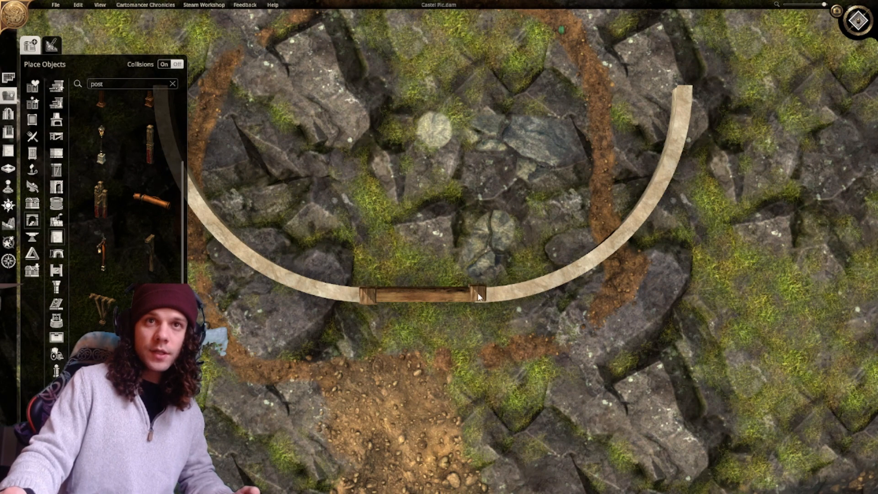
{"action": "left_click", "coordinate": [481, 296]}
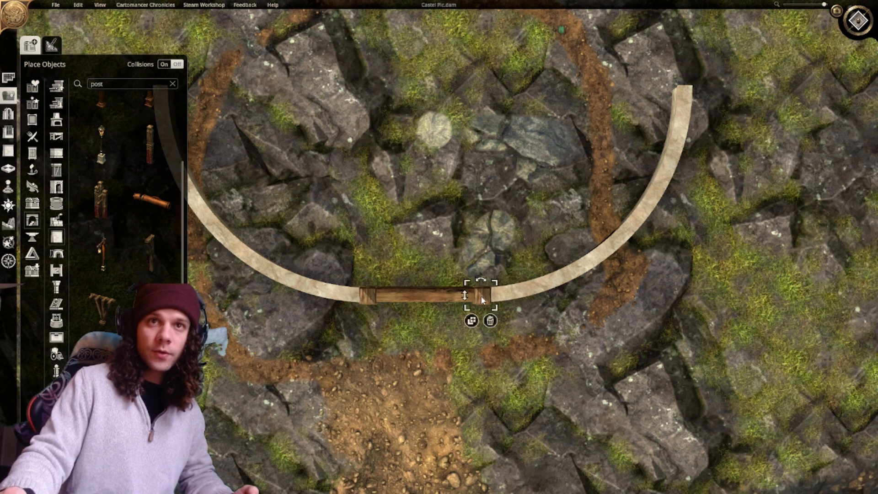
{"action": "left_click", "coordinate": [455, 266]}
Clear the object search, place a stone free-standing bannister in the tower's west gap, and enlarge it slightly to close the gap.
{"action": "key", "text": "s"}
{"action": "scroll", "coordinate": [453, 261], "scroll_direction": "down", "scroll_amount": 3}
{"action": "key", "text": "w"}
{"action": "key", "text": "a"}
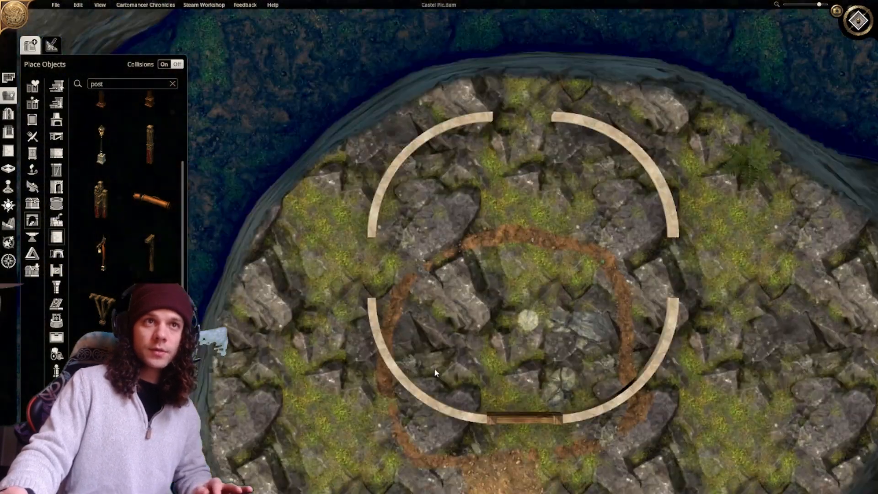
{"action": "scroll", "coordinate": [435, 367], "scroll_direction": "up", "scroll_amount": 3}
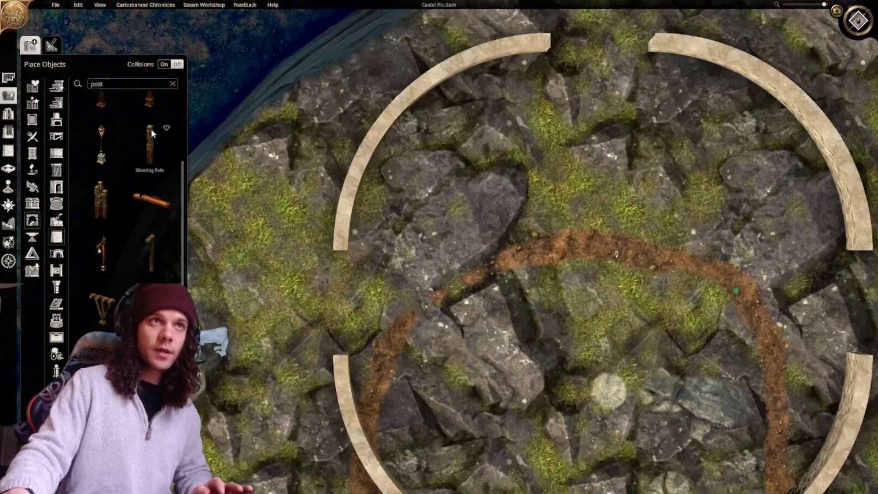
{"action": "left_click", "coordinate": [172, 84]}
{"action": "left_click", "coordinate": [160, 153]}
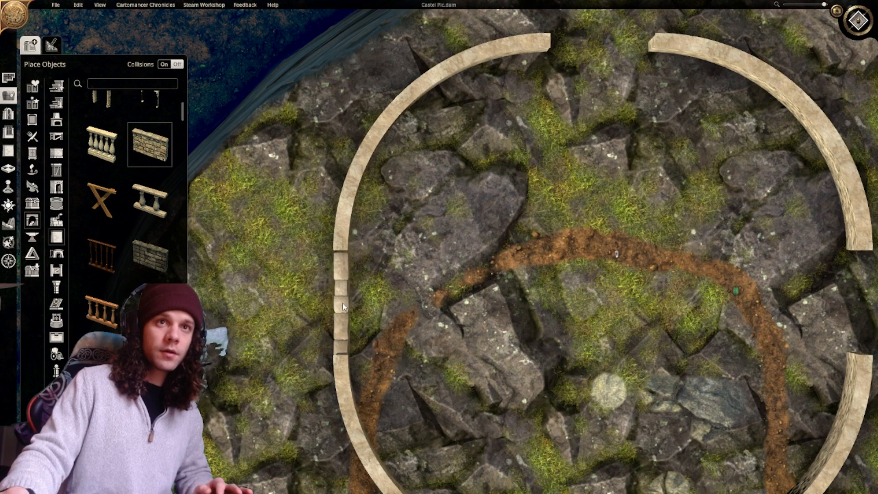
{"action": "left_click", "coordinate": [102, 144]}
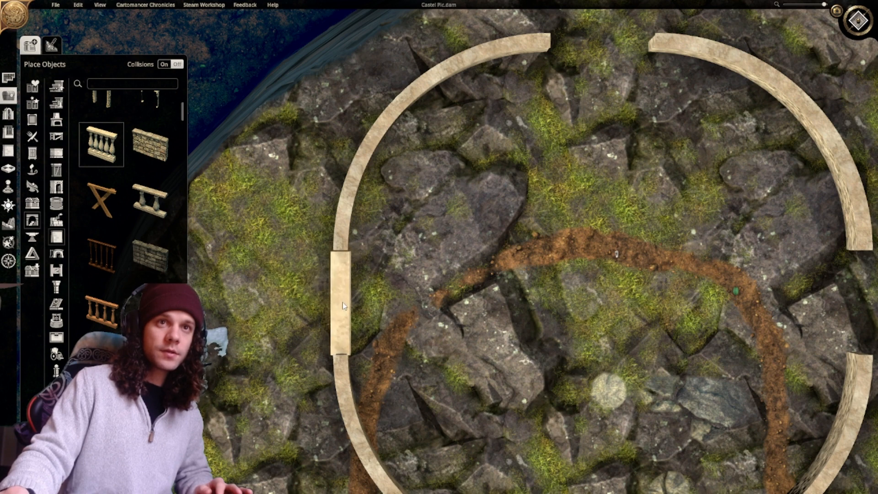
{"action": "left_click", "coordinate": [342, 302]}
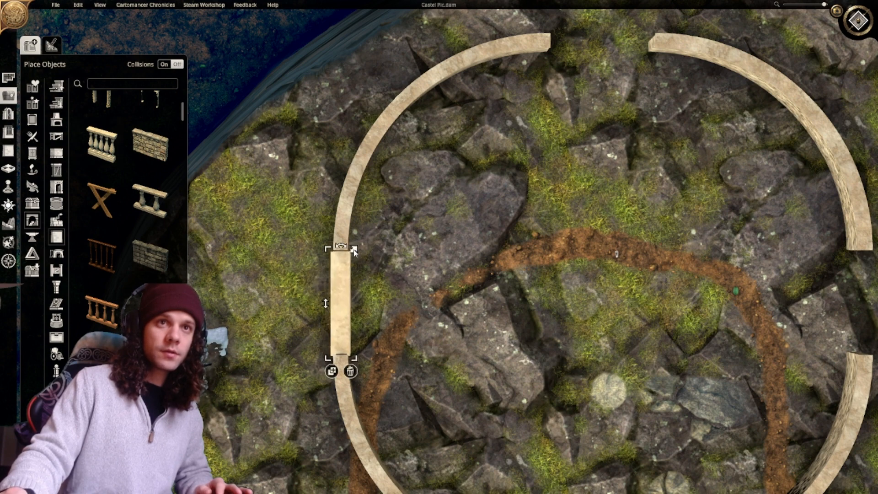
{"action": "mouse_move", "coordinate": [353, 250]}
{"action": "left_mouse_down"}
{"action": "mouse_move", "coordinate": [365, 231]}
{"action": "mouse_move", "coordinate": [362, 247]}
{"action": "left_mouse_up"}
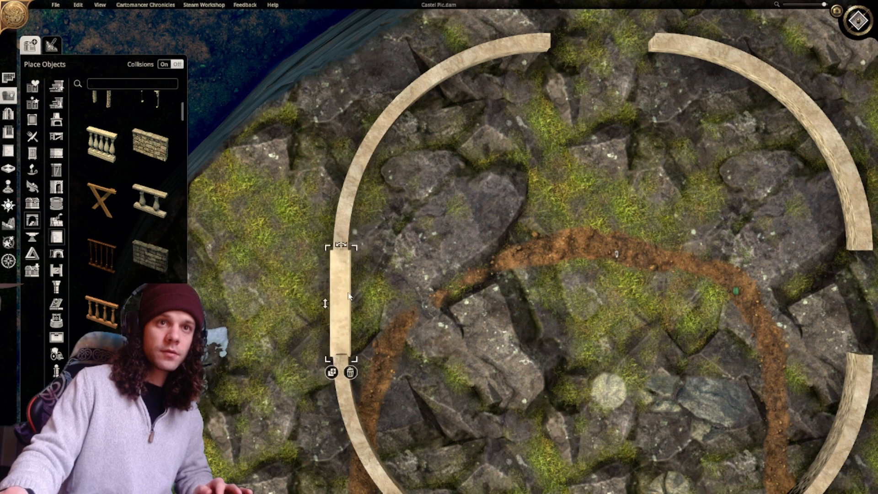
{"action": "left_click_drag", "start_coordinate": [342, 293], "coordinate": [327, 265]}
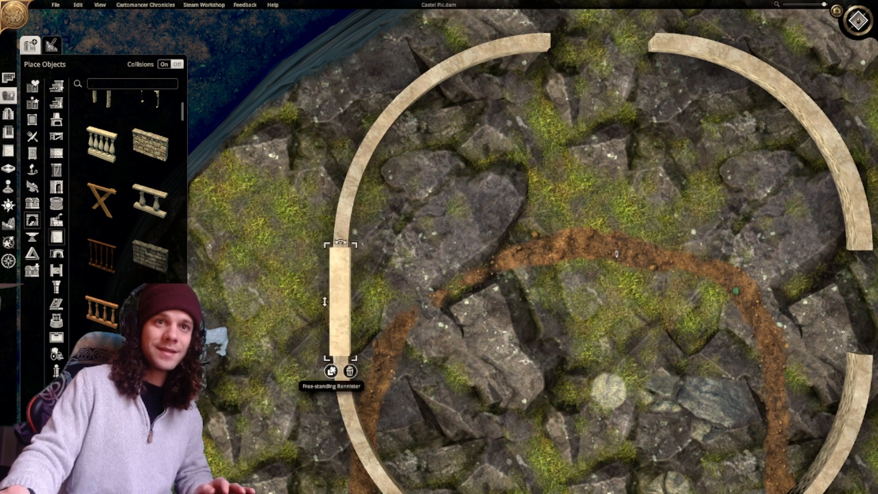
Duplicate the stone bannister and place rotated copies in the tower's north and east gaps.
{"action": "left_click", "coordinate": [330, 371]}
{"action": "middle_click_drag", "start_coordinate": [608, 87], "coordinate": [305, 226]}
{"action": "key", "text": "r"}
{"action": "scroll", "coordinate": [305, 222], "scroll_direction": "down", "scroll_amount": 3}
{"action": "right_click_drag", "start_coordinate": [298, 188], "coordinate": [411, 250]}
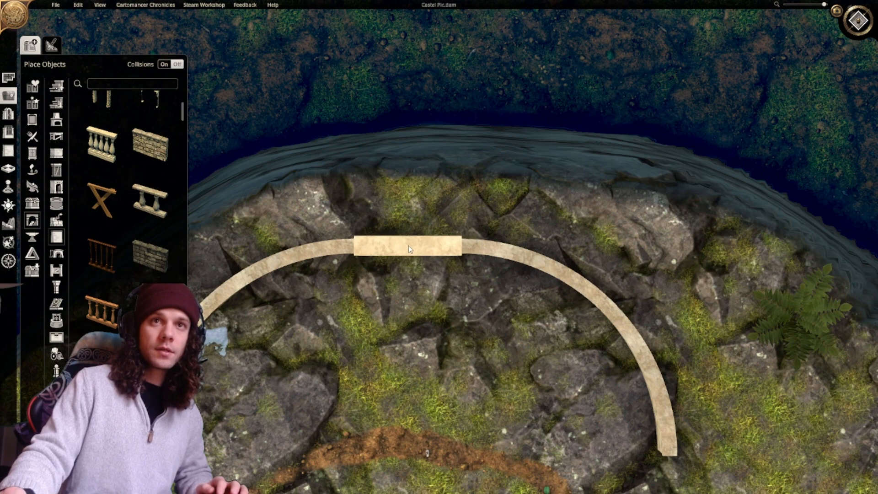
{"action": "left_click", "coordinate": [403, 273]}
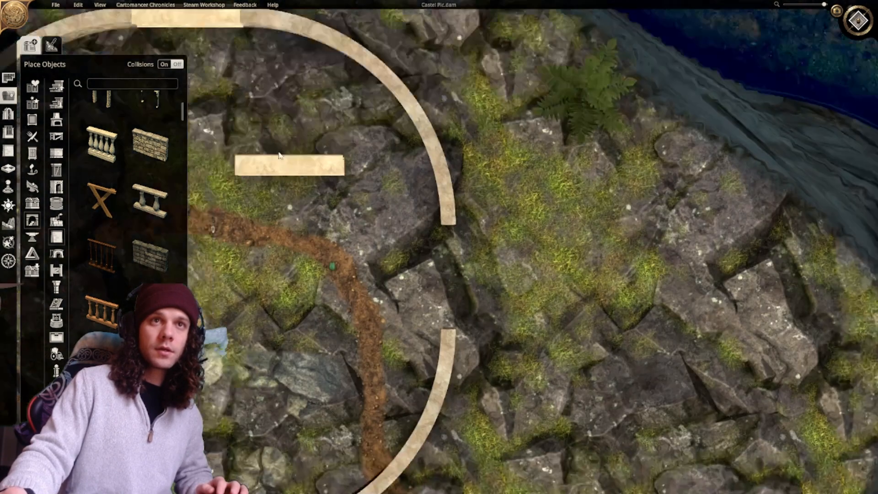
{"action": "scroll", "coordinate": [407, 255], "scroll_direction": "down", "scroll_amount": 1}
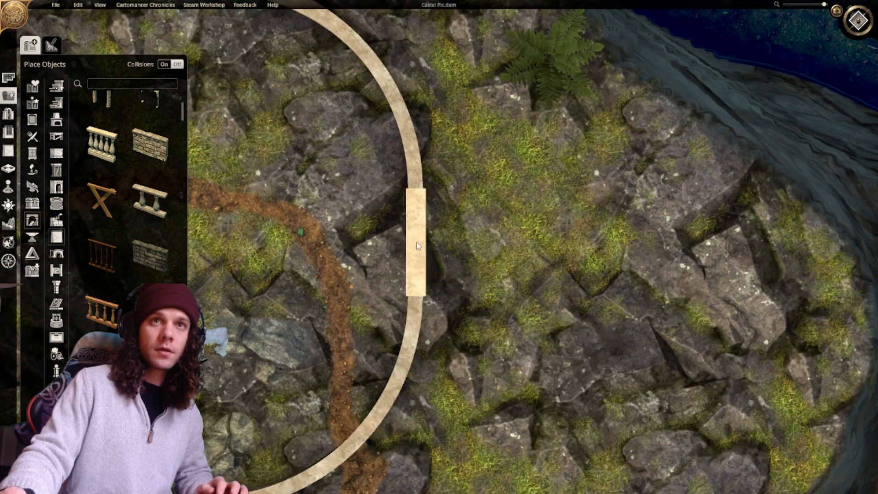
{"action": "left_click", "coordinate": [416, 246]}
Place a quarter-round stone platform inside the tower, shrink it, and fit it against the northeast curved wall.
{"action": "scroll", "coordinate": [357, 261], "scroll_direction": "down", "scroll_amount": 5}
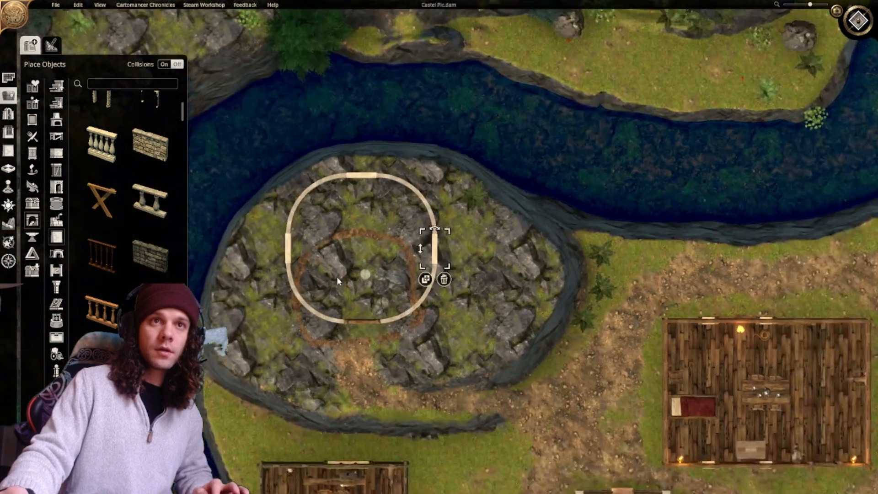
{"action": "right_click_drag", "start_coordinate": [377, 257], "coordinate": [367, 301]}
{"action": "scroll", "coordinate": [368, 302], "scroll_direction": "up", "scroll_amount": 5}
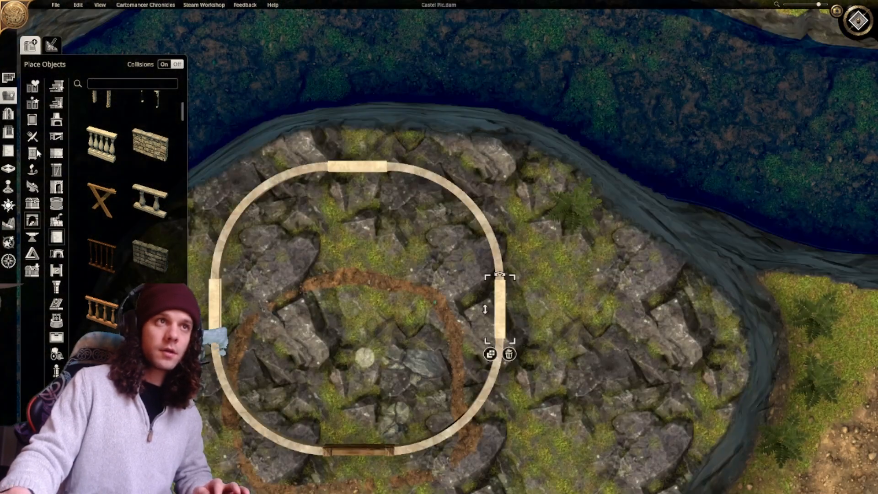
{"action": "left_click", "coordinate": [10, 169]}
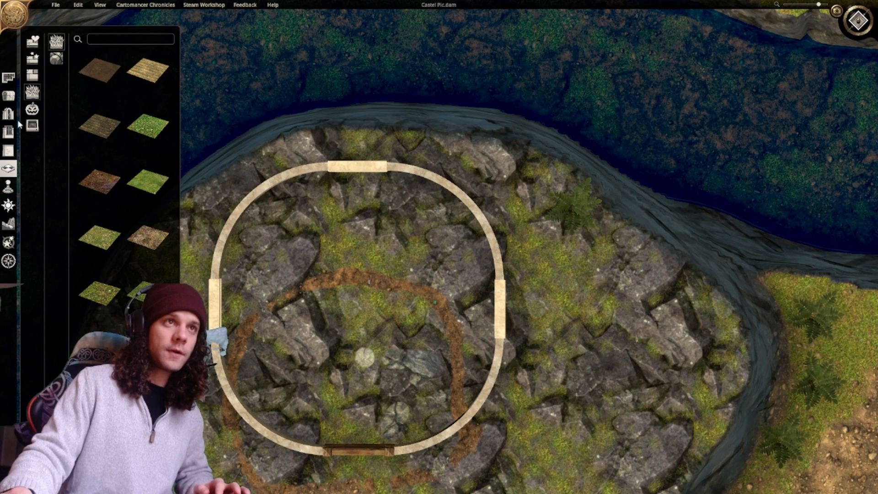
{"action": "left_click", "coordinate": [8, 96]}
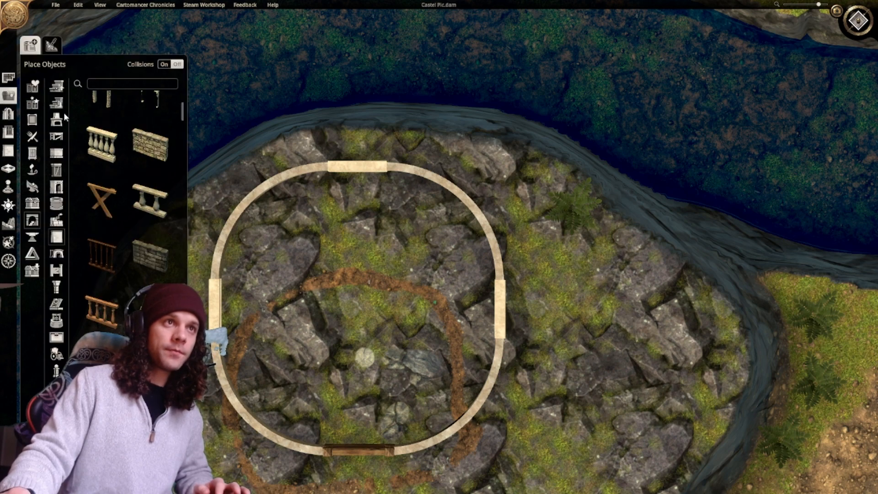
{"action": "scroll", "coordinate": [113, 149], "scroll_direction": "down", "scroll_amount": 8}
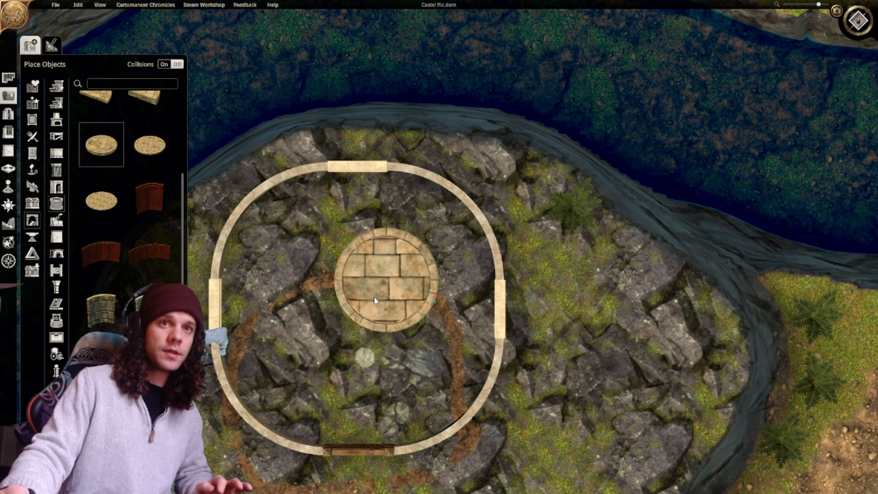
{"action": "left_click_drag", "start_coordinate": [182, 197], "coordinate": [175, 115]}
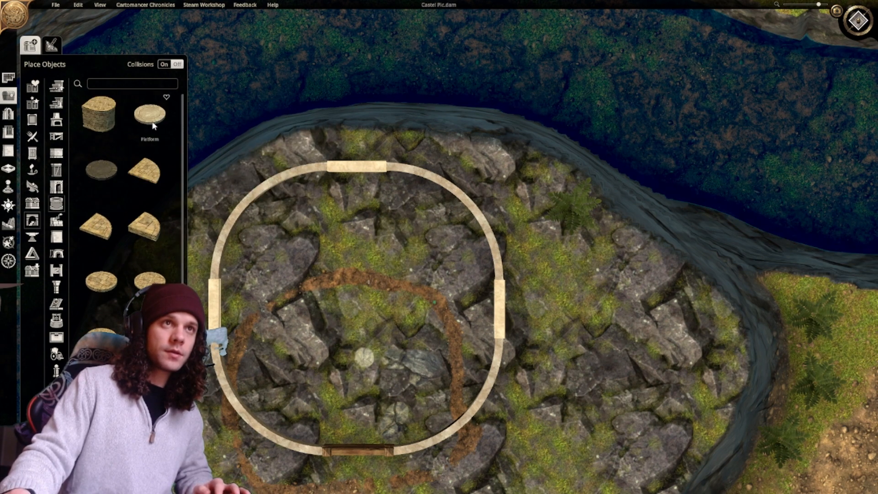
{"action": "left_click", "coordinate": [170, 186]}
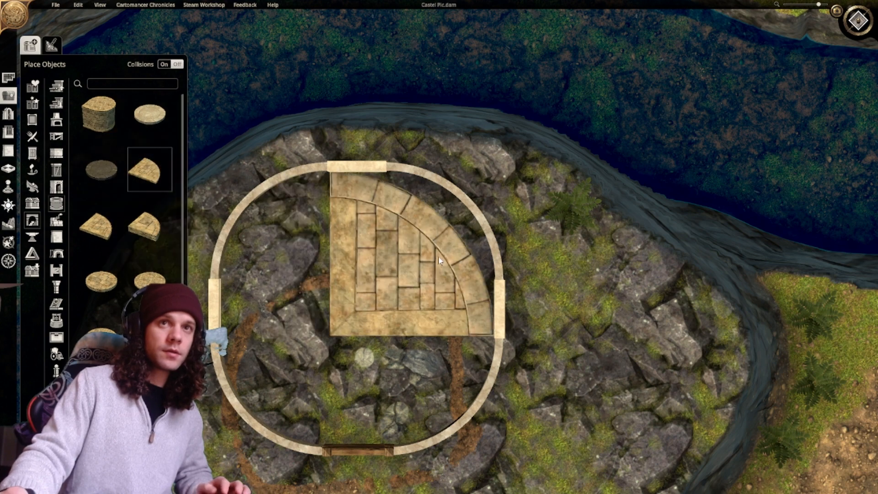
{"action": "left_click", "coordinate": [417, 253]}
{"action": "left_click_drag", "start_coordinate": [493, 337], "coordinate": [469, 309]}
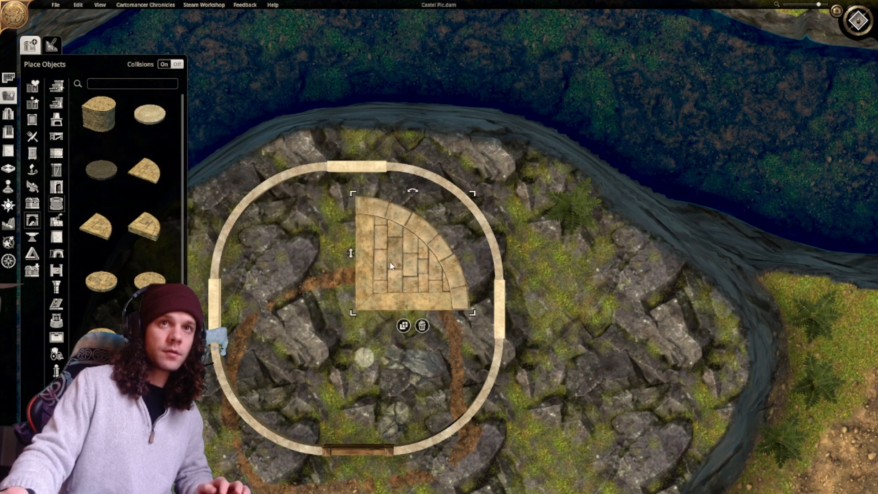
{"action": "mouse_move", "coordinate": [386, 260]}
{"action": "left_mouse_down"}
{"action": "mouse_move", "coordinate": [431, 219]}
{"action": "mouse_move", "coordinate": [414, 235]}
{"action": "mouse_move", "coordinate": [420, 278]}
{"action": "mouse_move", "coordinate": [393, 251]}
{"action": "left_mouse_up"}
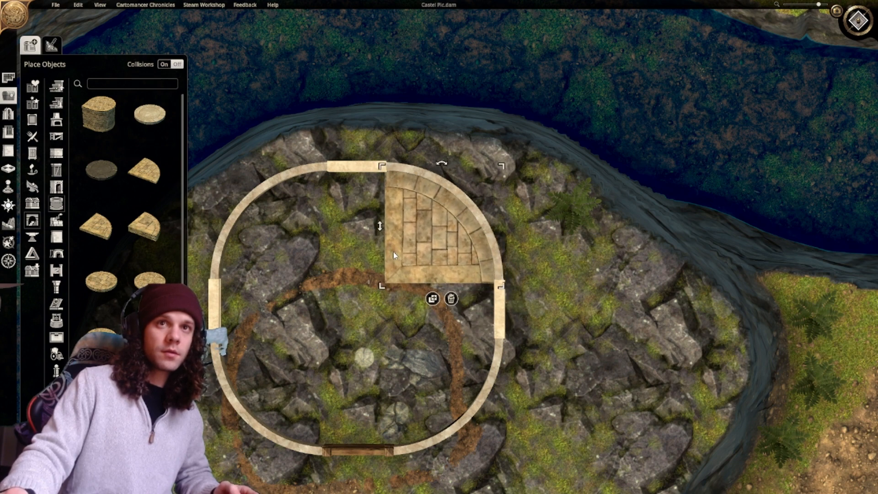
Duplicate the quarter-round platform, rotate the copy, and fit it against the tower's northwest curved wall.
{"action": "left_click", "coordinate": [432, 303]}
{"action": "scroll", "coordinate": [285, 246], "scroll_direction": "down", "scroll_amount": 5}
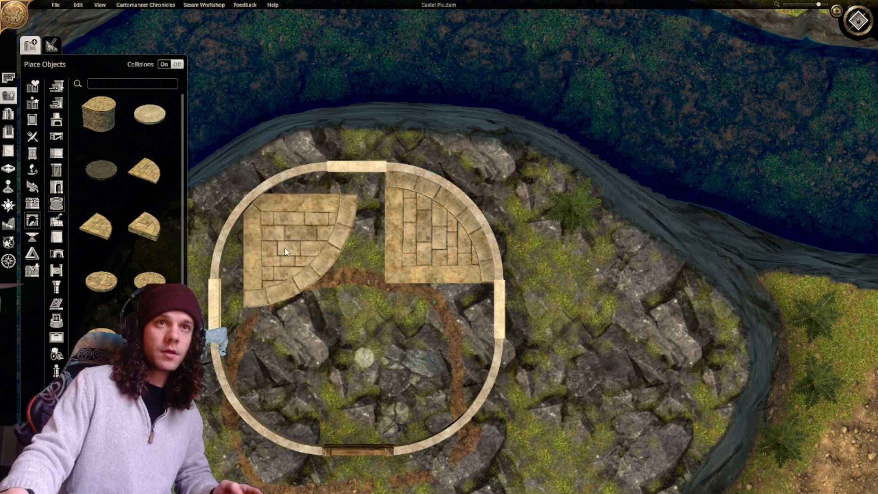
{"action": "scroll", "coordinate": [285, 246], "scroll_direction": "up", "scroll_amount": 8}
{"action": "scroll", "coordinate": [285, 246], "scroll_direction": "up", "scroll_amount": 3}
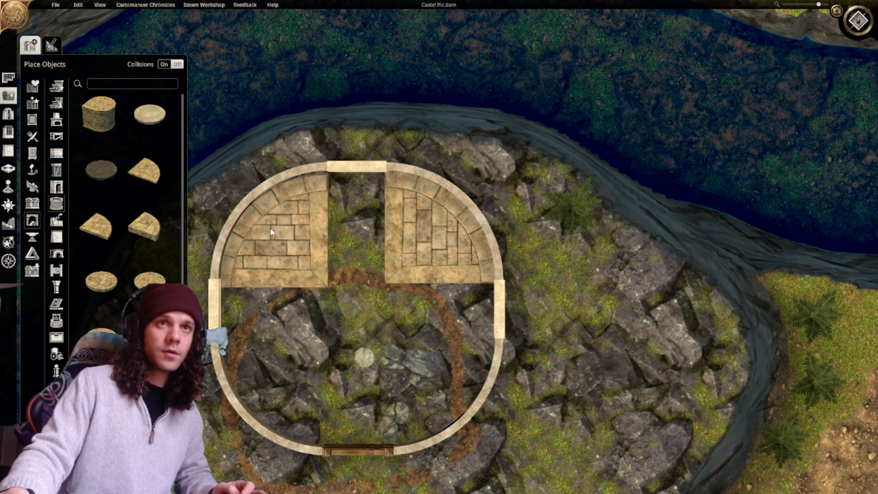
{"action": "left_click", "coordinate": [271, 228]}
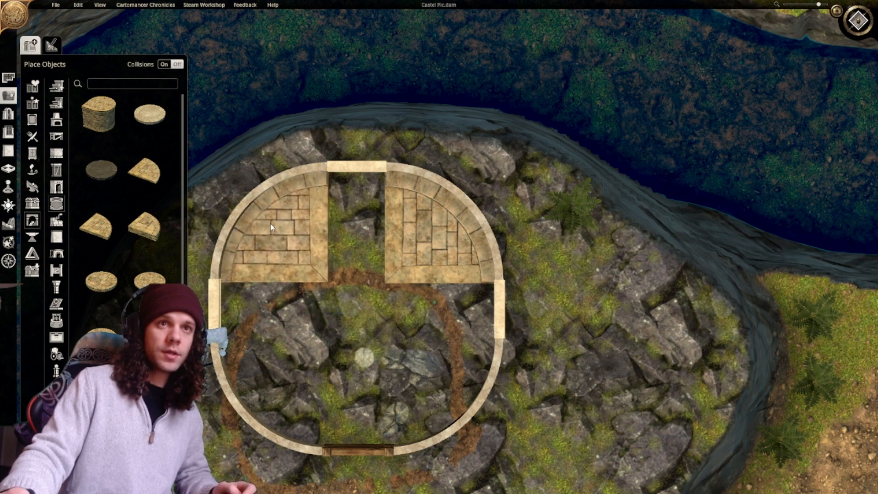
{"action": "left_click", "coordinate": [272, 225]}
Rotate and place further quarter-round platform copies against the tower's southwest and southeast curved walls.
{"action": "middle_click_drag", "start_coordinate": [306, 349], "coordinate": [324, 229]}
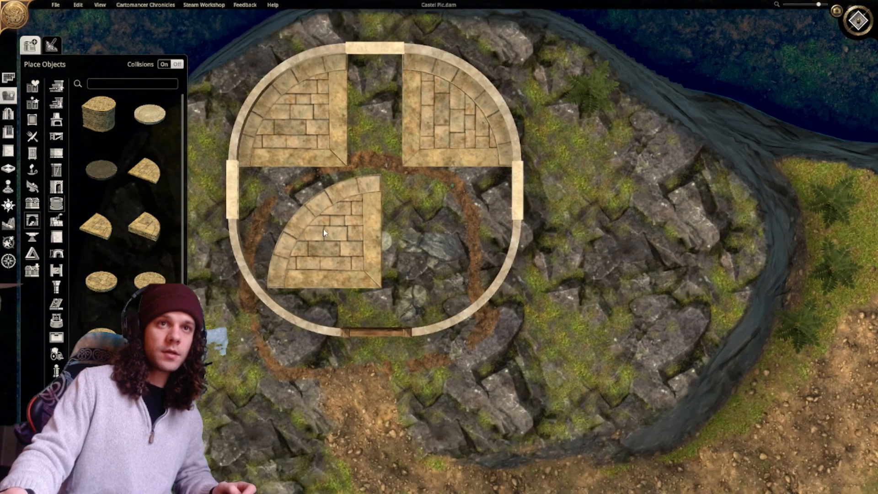
{"action": "scroll", "coordinate": [325, 249], "scroll_direction": "down", "scroll_amount": 12}
{"action": "scroll", "coordinate": [325, 254], "scroll_direction": "down", "scroll_amount": 6}
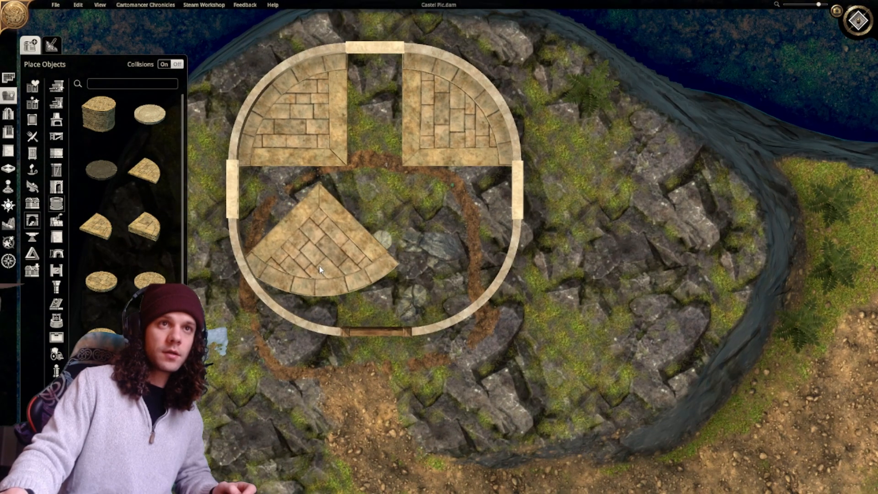
{"action": "left_click", "coordinate": [295, 280]}
{"action": "scroll", "coordinate": [420, 270], "scroll_direction": "down", "scroll_amount": 3}
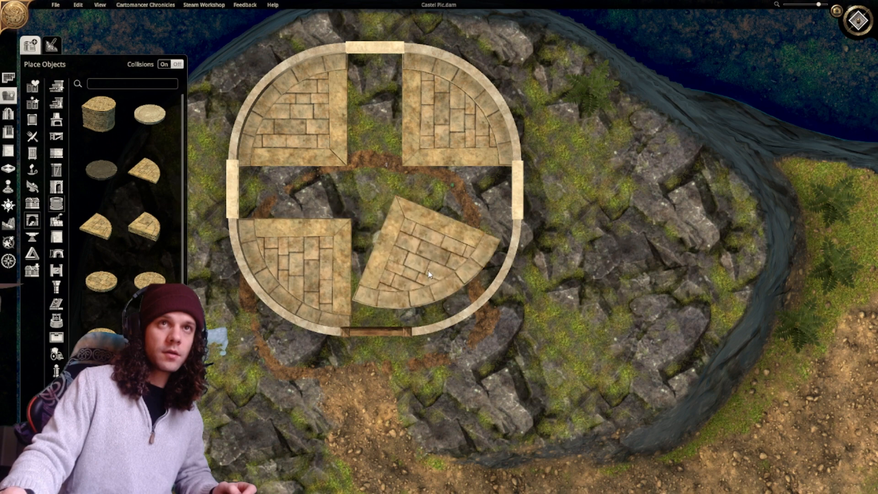
{"action": "left_click", "coordinate": [464, 269]}
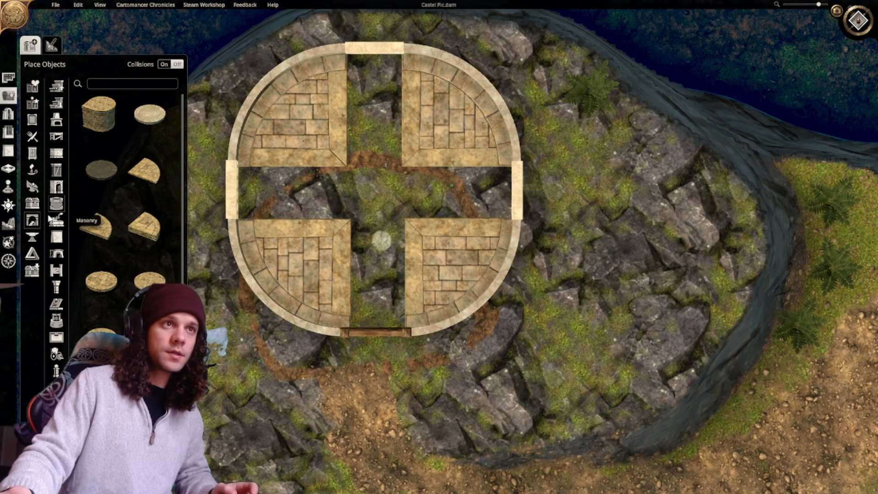
Place a square stone pedestal in the tower's west passage, enlarge it to span the gap, and fit it against the west wall.
{"action": "left_click", "coordinate": [57, 153]}
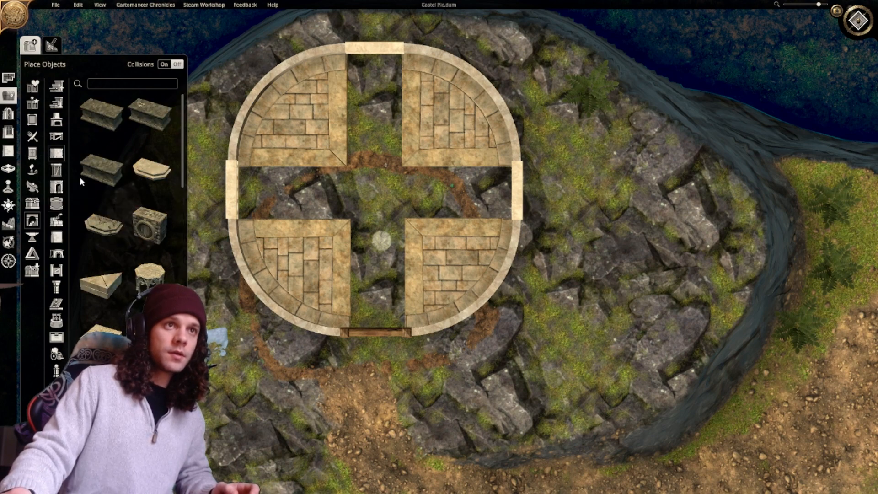
{"action": "left_click_drag", "start_coordinate": [183, 161], "coordinate": [196, 274]}
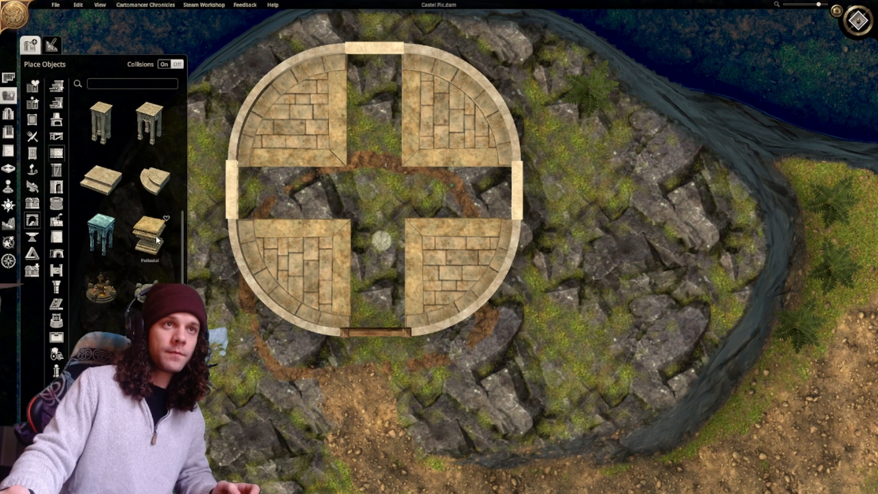
{"action": "left_click", "coordinate": [153, 235]}
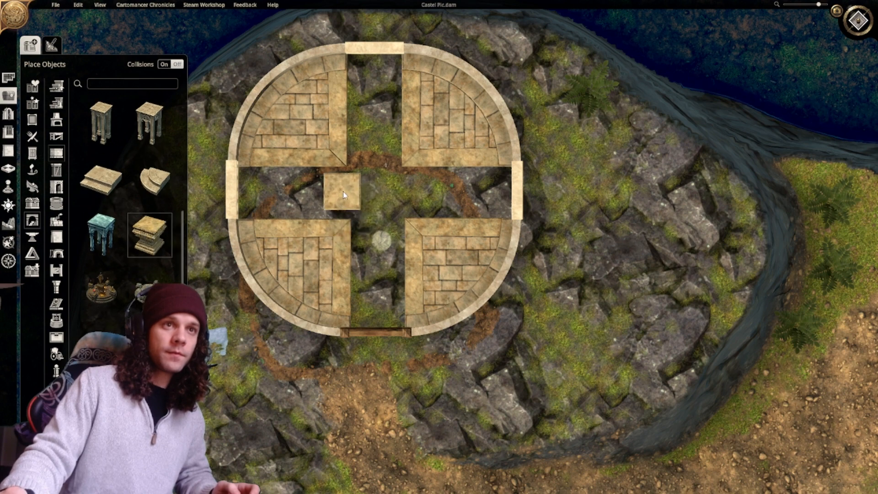
{"action": "left_click", "coordinate": [279, 189]}
{"action": "left_click_drag", "start_coordinate": [301, 167], "coordinate": [315, 158]}
{"action": "left_click_drag", "start_coordinate": [247, 189], "coordinate": [250, 238]}
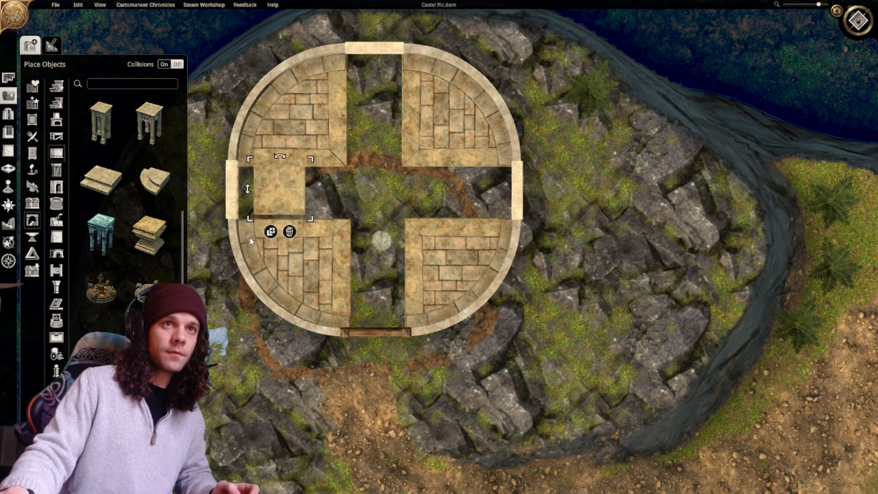
{"action": "left_click_drag", "start_coordinate": [283, 202], "coordinate": [296, 224]}
{"action": "left_click_drag", "start_coordinate": [262, 196], "coordinate": [263, 199]}
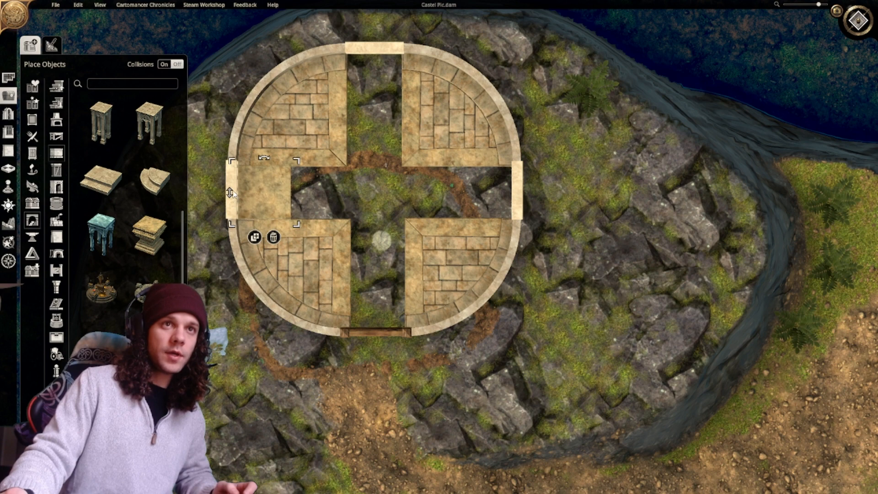
Duplicate the pedestal to fill the rest of the west passage, then align both pieces and the southwest quarter-round platform without gaps.
{"action": "left_click", "coordinate": [255, 237]}
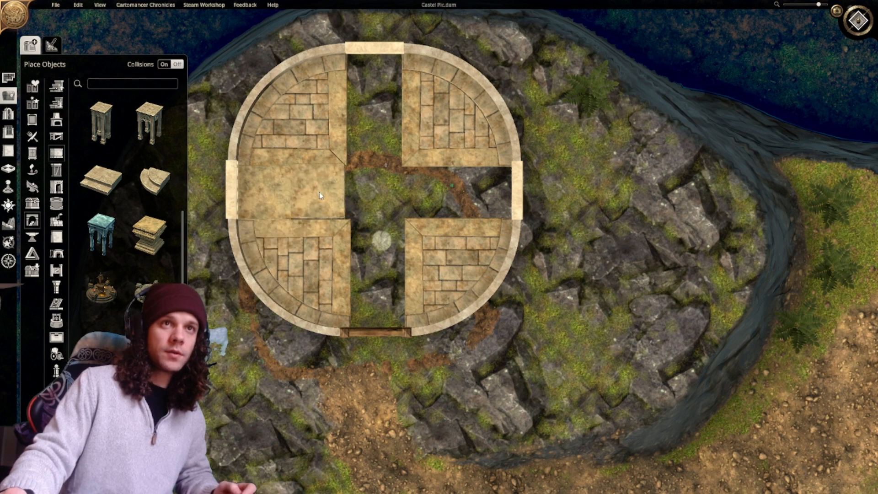
{"action": "left_click", "coordinate": [321, 197]}
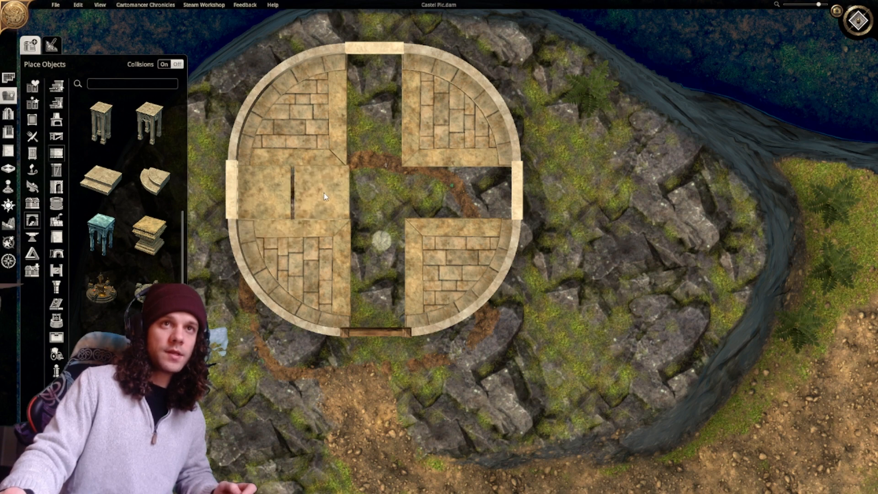
{"action": "left_click", "coordinate": [271, 193]}
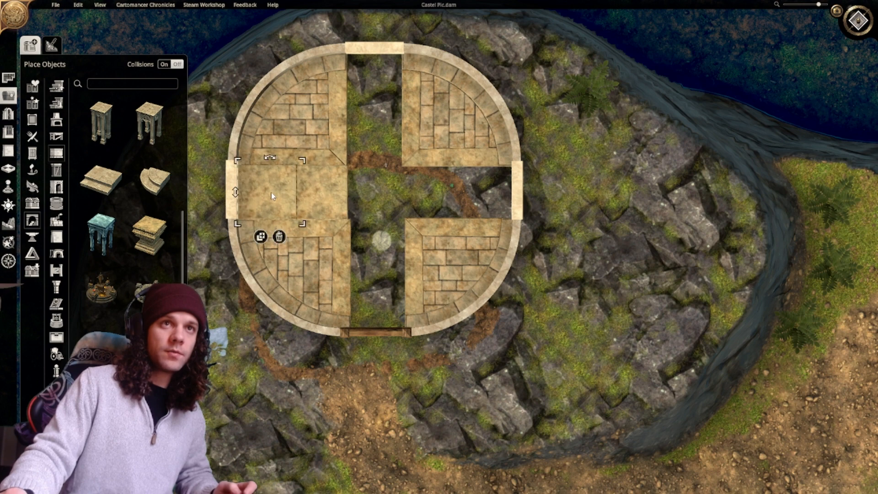
{"action": "left_click_drag", "start_coordinate": [269, 194], "coordinate": [263, 194]}
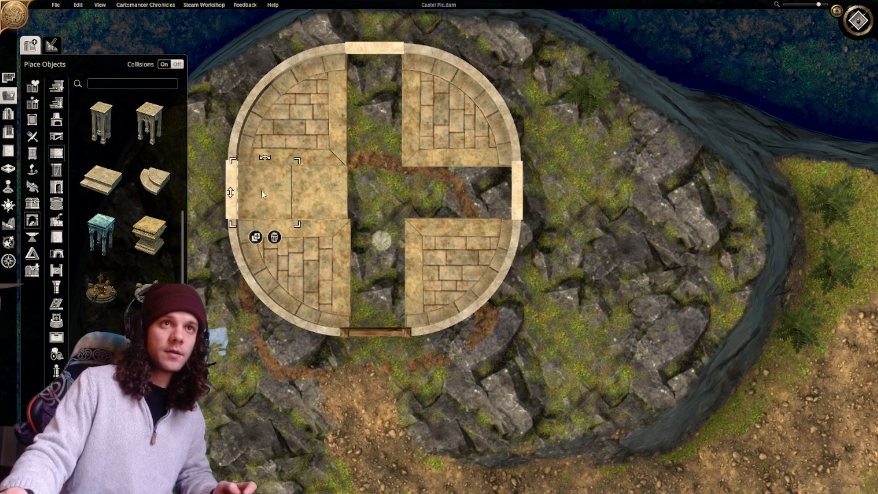
{"action": "left_click_drag", "start_coordinate": [324, 272], "coordinate": [319, 278]}
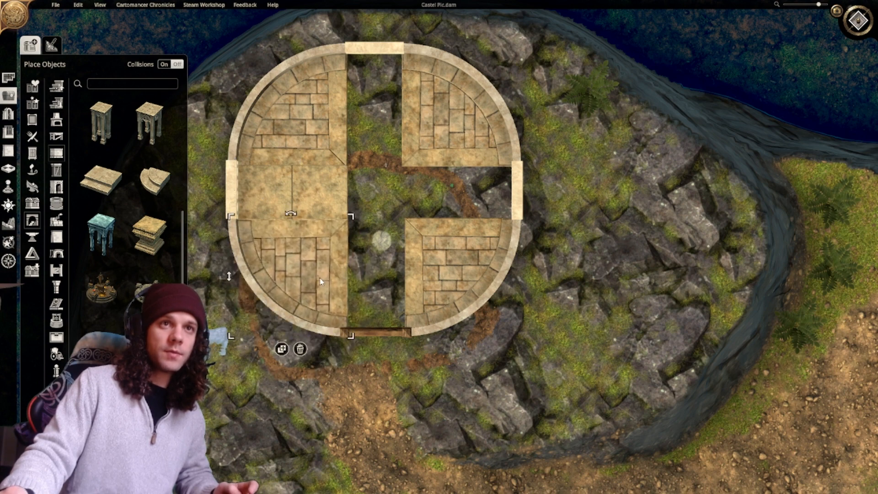
Duplicate the pedestal and place copies along the tower's south passage and in the centre of the floor.
{"action": "left_click", "coordinate": [317, 183]}
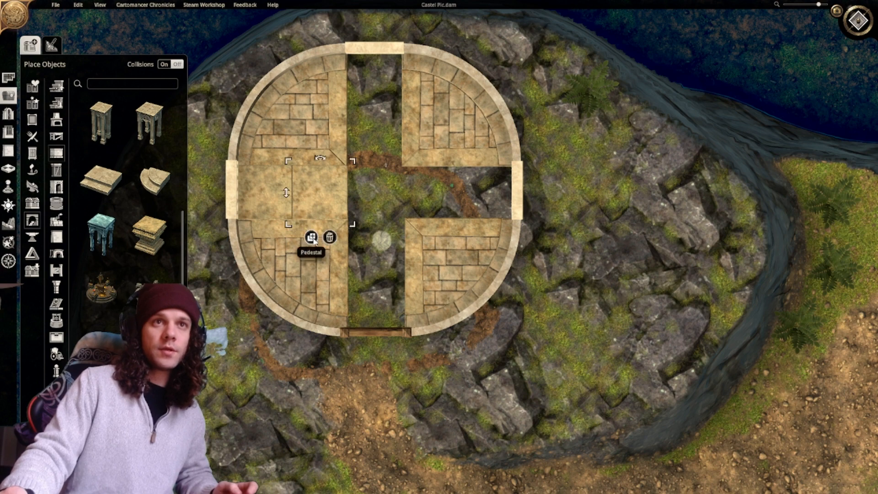
{"action": "left_click", "coordinate": [312, 237]}
{"action": "left_click", "coordinate": [377, 304]}
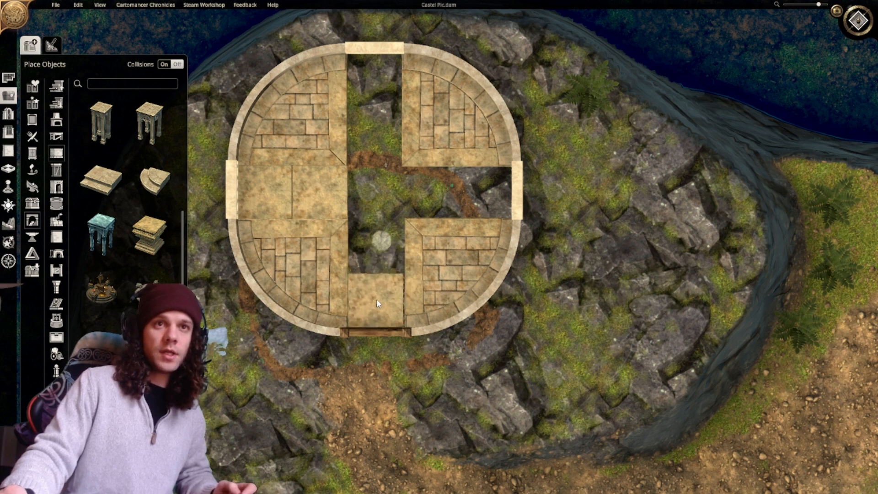
{"action": "left_click", "coordinate": [379, 247]}
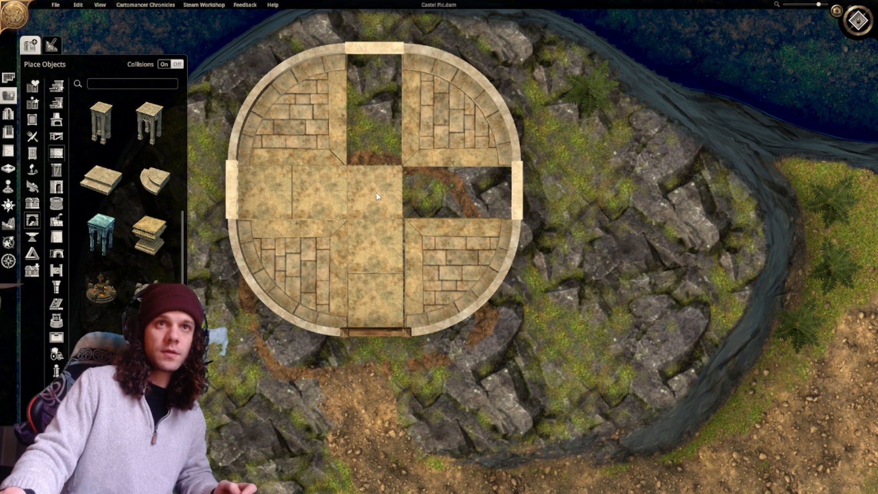
{"action": "left_click", "coordinate": [376, 193]}
Realign the southeast quarter-round platform flush with the south passage pedestals and the curved wall.
{"action": "right_click_drag", "start_coordinate": [445, 270], "coordinate": [447, 276]}
{"action": "left_click", "coordinate": [447, 279]}
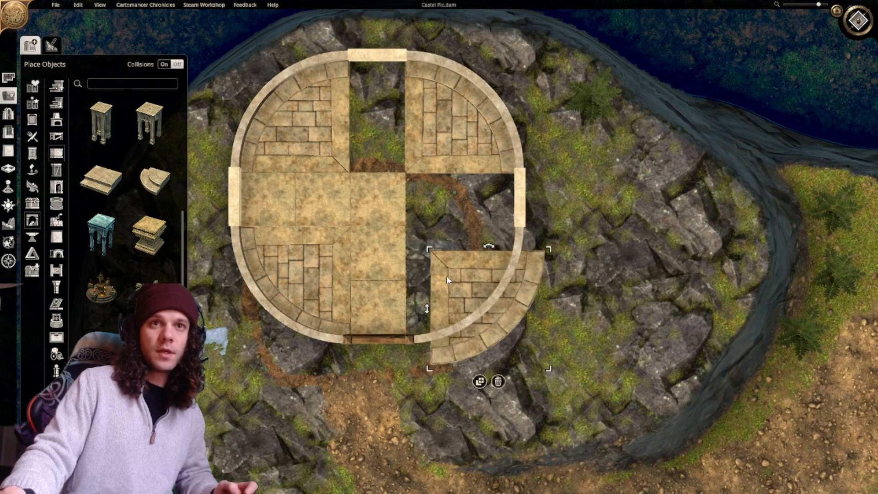
{"action": "left_click_drag", "start_coordinate": [445, 273], "coordinate": [443, 276]}
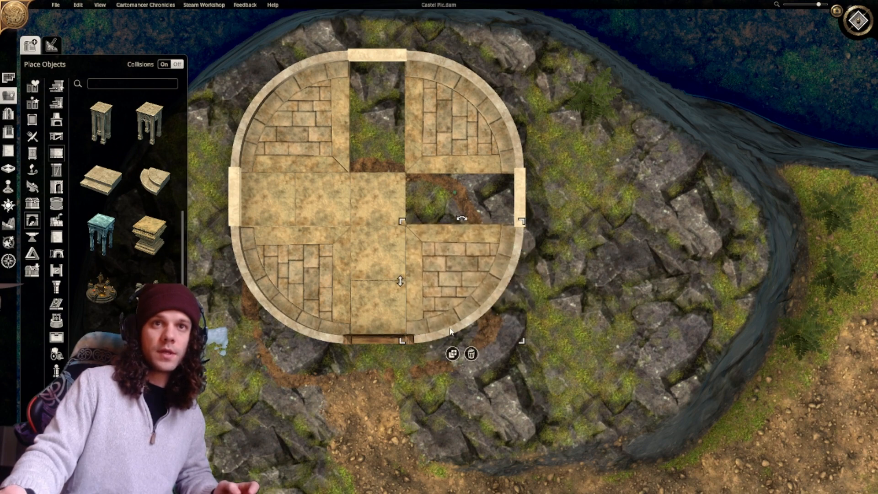
Duplicate a pedestal and place two copies side by side to fill the tower's east passage.
{"action": "right_click_drag", "start_coordinate": [419, 203], "coordinate": [428, 248]}
{"action": "left_click", "coordinate": [395, 238]}
{"action": "left_click", "coordinate": [378, 290]}
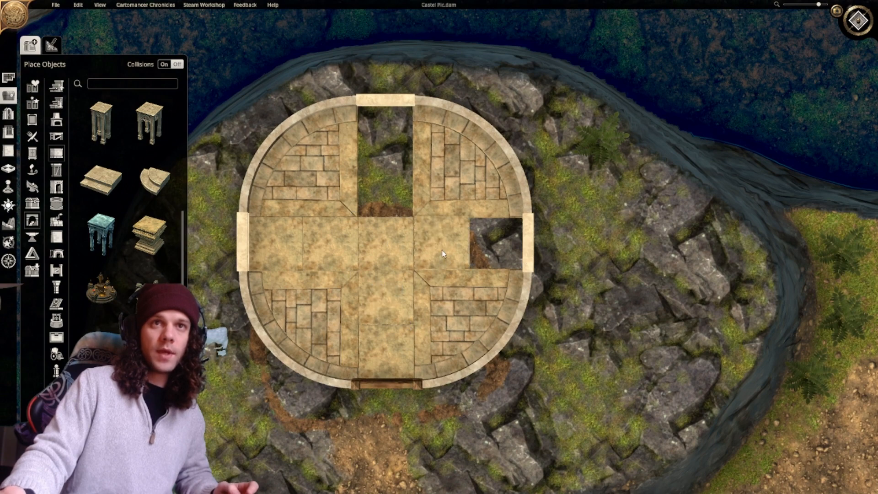
{"action": "left_click", "coordinate": [441, 252]}
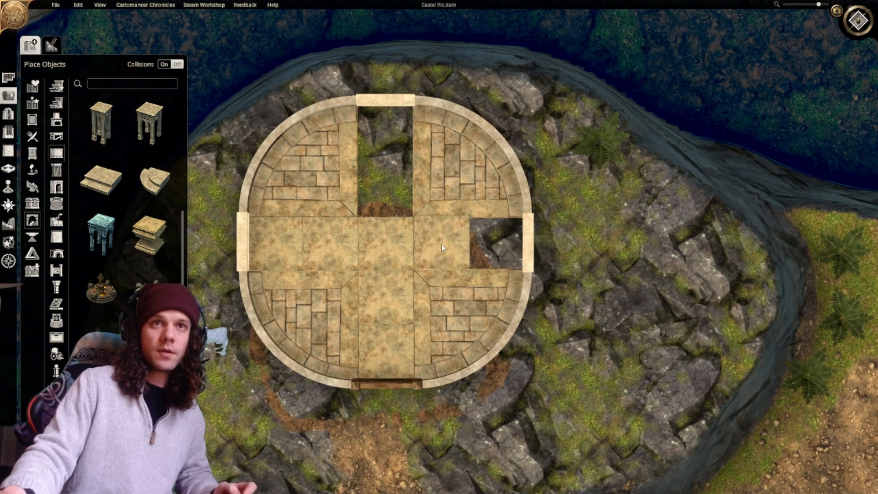
{"action": "left_click", "coordinate": [485, 243]}
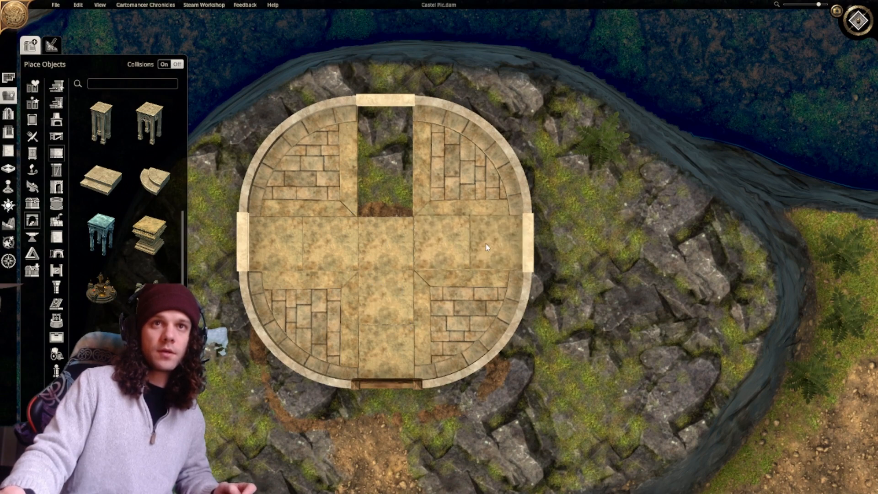
Drop the pedestals in the centre, west and south passages to ground level to even out the floor.
{"action": "left_click", "coordinate": [385, 250]}
{"action": "left_click", "coordinate": [329, 247]}
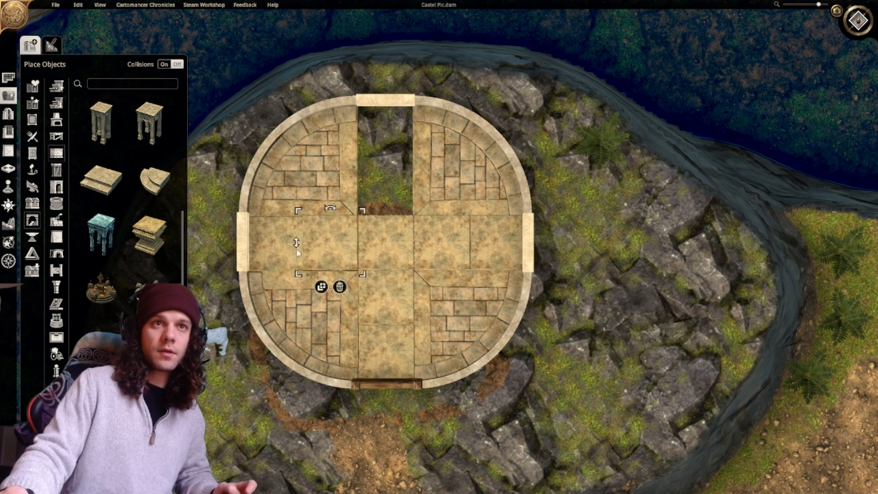
{"action": "left_click", "coordinate": [272, 247]}
{"action": "left_click", "coordinate": [390, 300]}
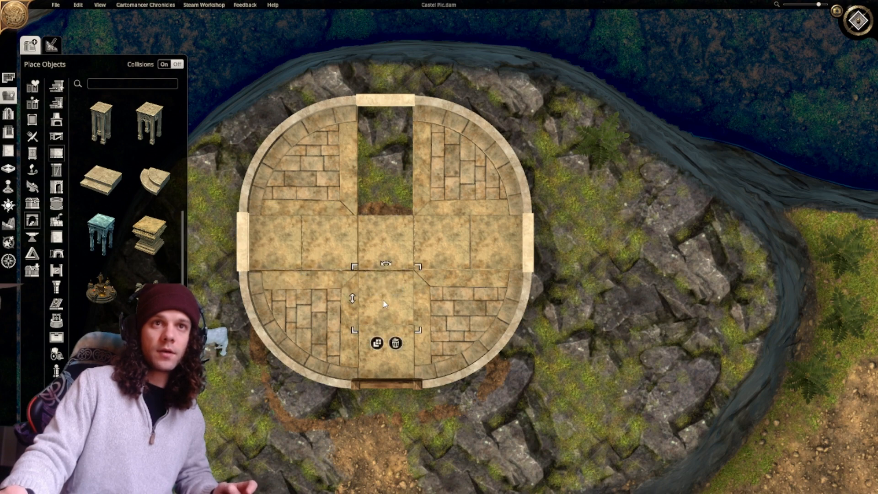
{"action": "left_click", "coordinate": [375, 361]}
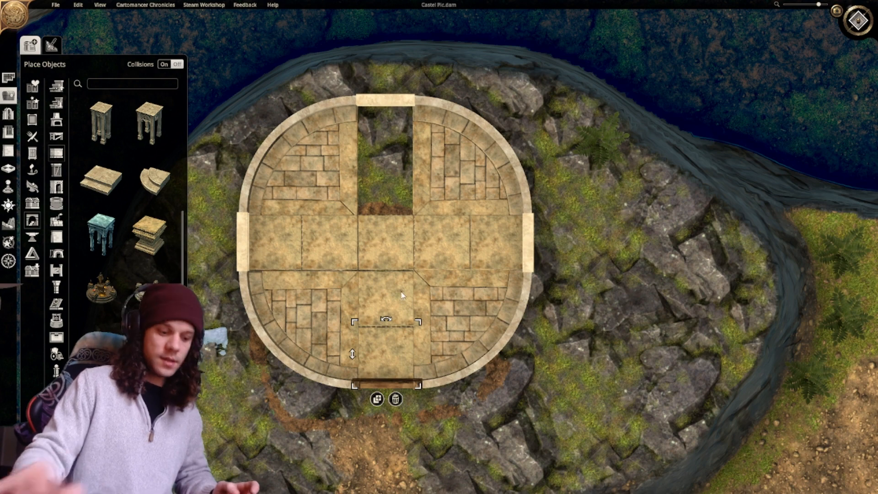
{"action": "key", "text": "g"}
{"action": "key", "text": "g"}
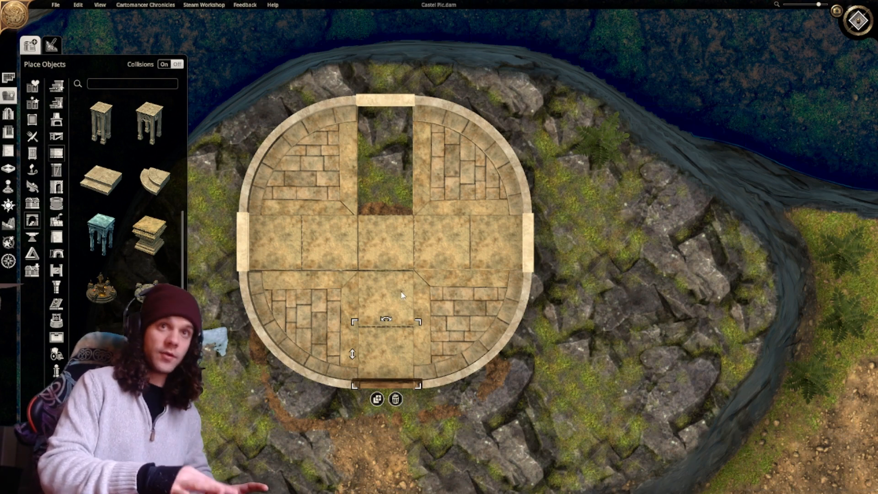
Duplicate a pedestal and place two copies to fill the tower's north passage.
{"action": "left_click", "coordinate": [378, 296]}
{"action": "left_click", "coordinate": [377, 291]}
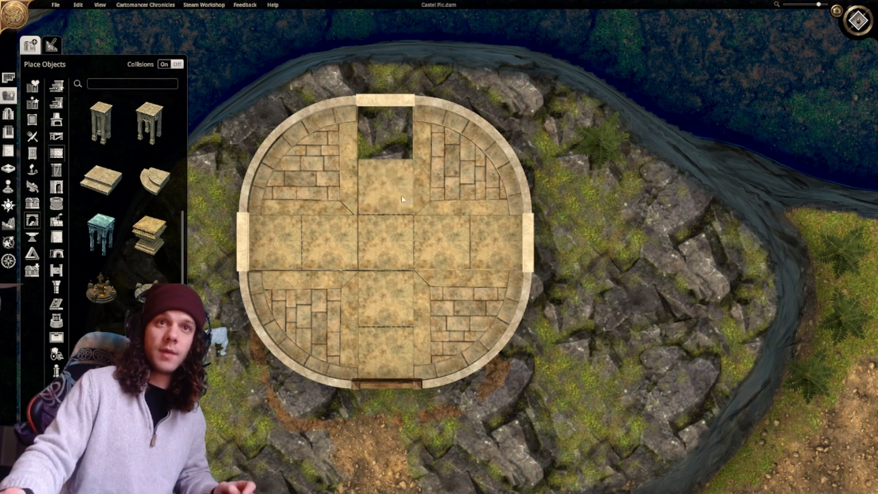
{"action": "left_click", "coordinate": [397, 178]}
{"action": "left_click", "coordinate": [390, 138]}
Examine the tower floor within the surrounding plateau and the path leading up to its south entrance.
{"action": "middle_click_drag", "start_coordinate": [482, 250], "coordinate": [487, 256]}
{"action": "scroll", "coordinate": [487, 256], "scroll_direction": "down", "scroll_amount": 4}
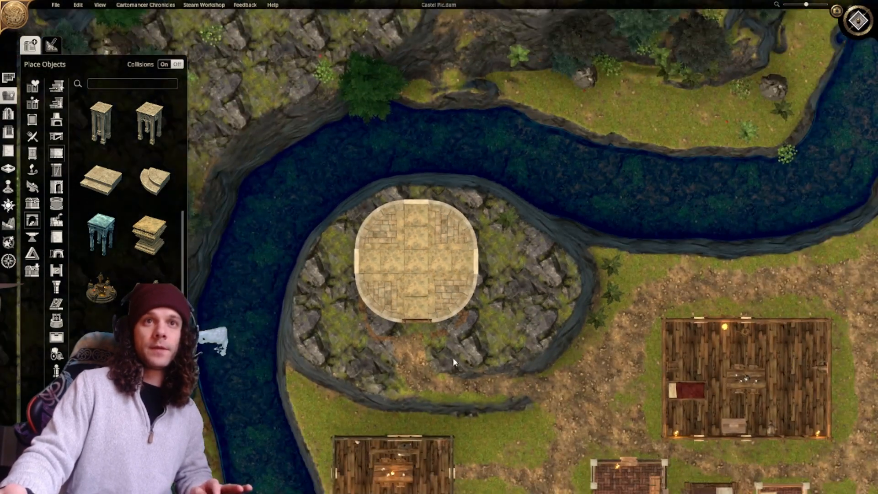
{"action": "middle_click_drag", "start_coordinate": [470, 341], "coordinate": [516, 340]}
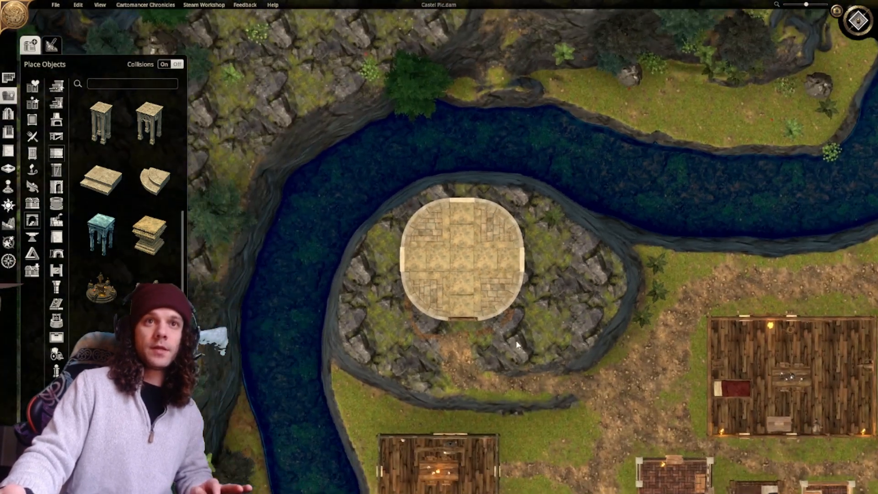
{"action": "scroll", "coordinate": [490, 257], "scroll_direction": "up", "scroll_amount": 4}
{"action": "middle_click_drag", "start_coordinate": [490, 257], "coordinate": [457, 179]}
{"action": "middle_click_drag", "start_coordinate": [459, 220], "coordinate": [410, 150]}
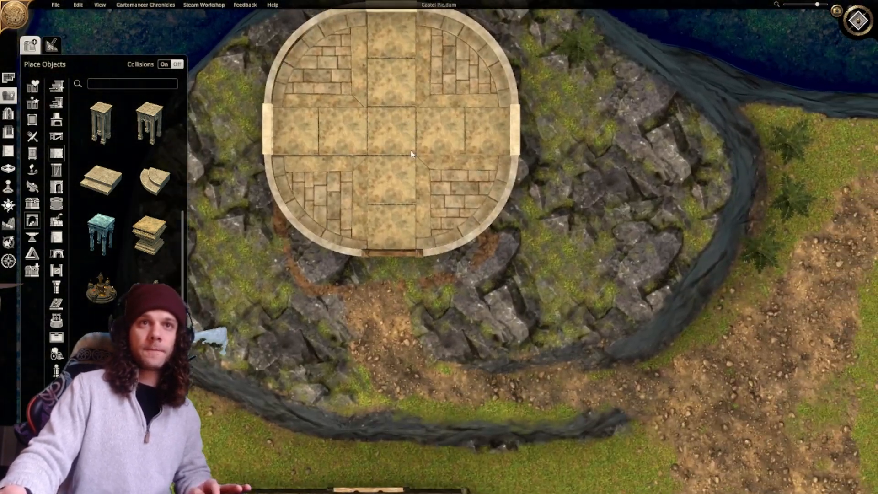
{"action": "middle_click_drag", "start_coordinate": [418, 192], "coordinate": [400, 153]}
{"action": "scroll", "coordinate": [432, 213], "scroll_direction": "up", "scroll_amount": 3}
{"action": "middle_click_drag", "start_coordinate": [434, 212], "coordinate": [464, 224]}
Try a pedestal copy as a landing just outside the tower's south entrance.
{"action": "mouse_move", "coordinate": [391, 208]}
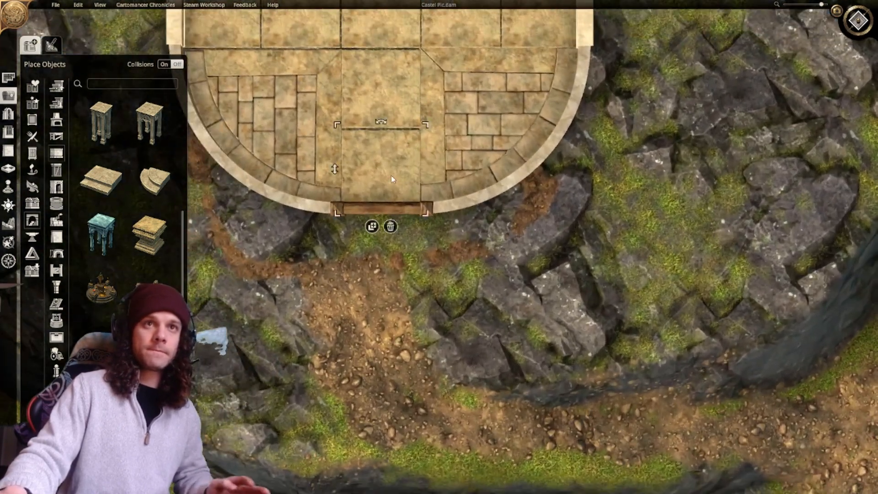
{"action": "left_click", "coordinate": [373, 227]}
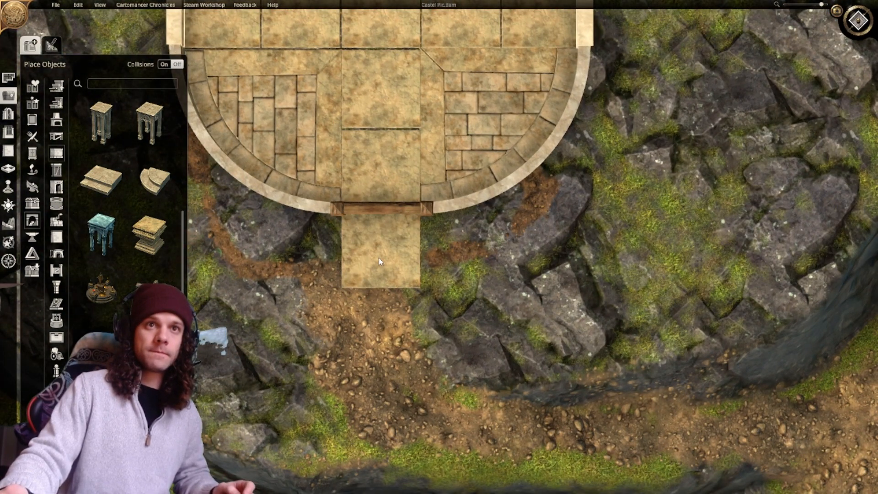
{"action": "left_click", "coordinate": [379, 257]}
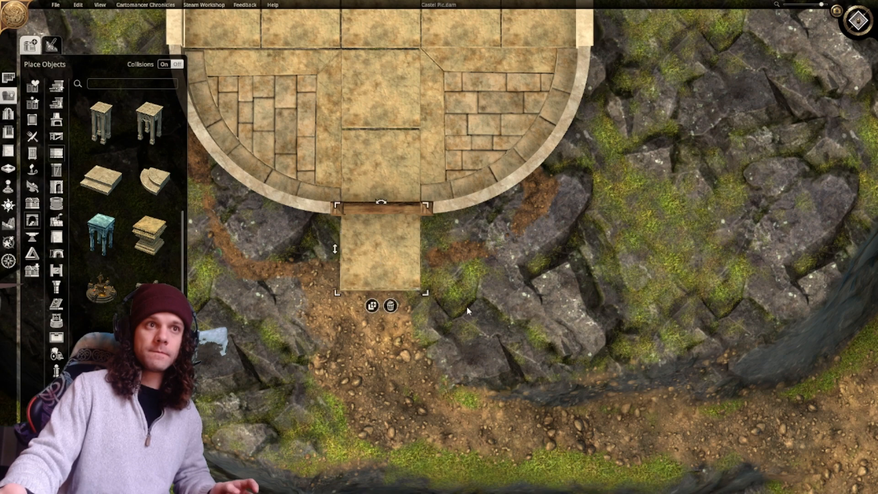
{"action": "scroll", "coordinate": [433, 305], "scroll_direction": "down", "scroll_amount": 5}
{"action": "scroll", "coordinate": [434, 305], "scroll_direction": "up", "scroll_amount": 5}
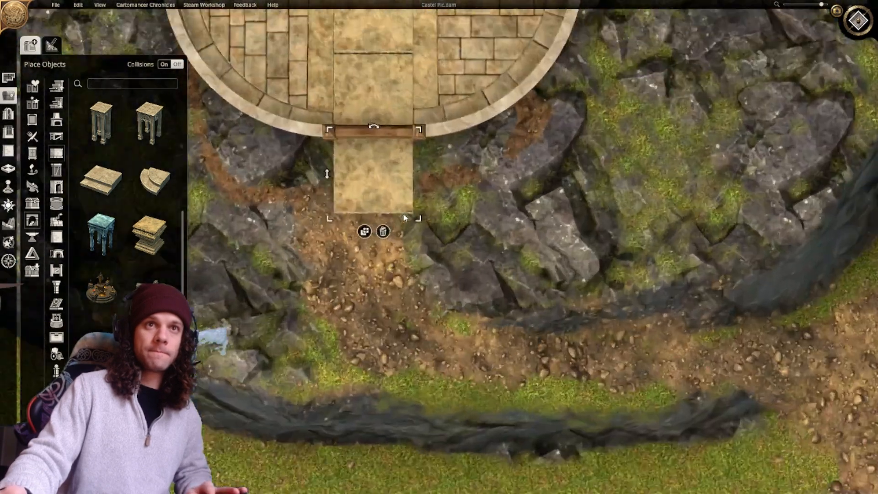
{"action": "left_click", "coordinate": [429, 280]}
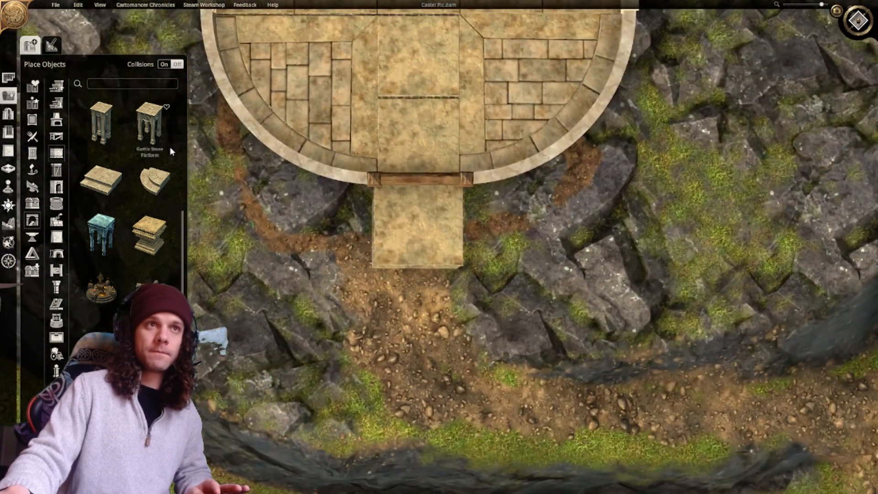
Place a small quarter-round Gothic Stone Steps piece outside the tower's south entrance and add a copy to form the other half.
{"action": "left_click", "coordinate": [149, 179]}
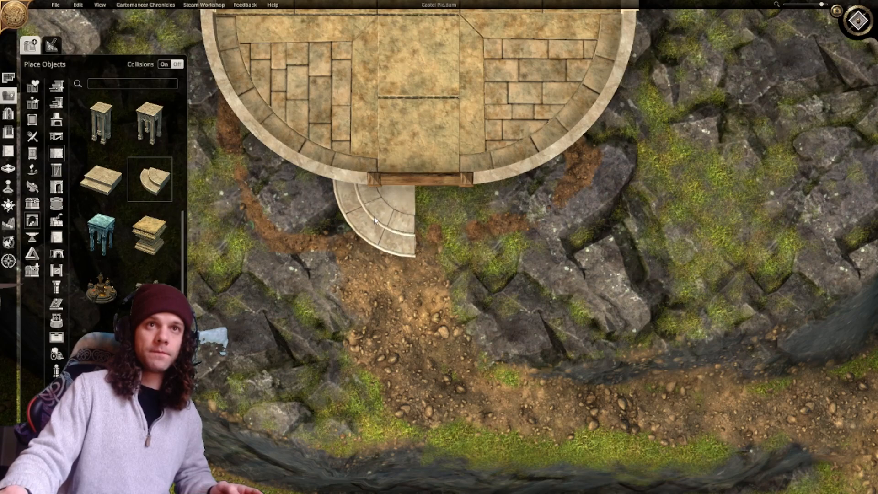
{"action": "left_click", "coordinate": [371, 228]}
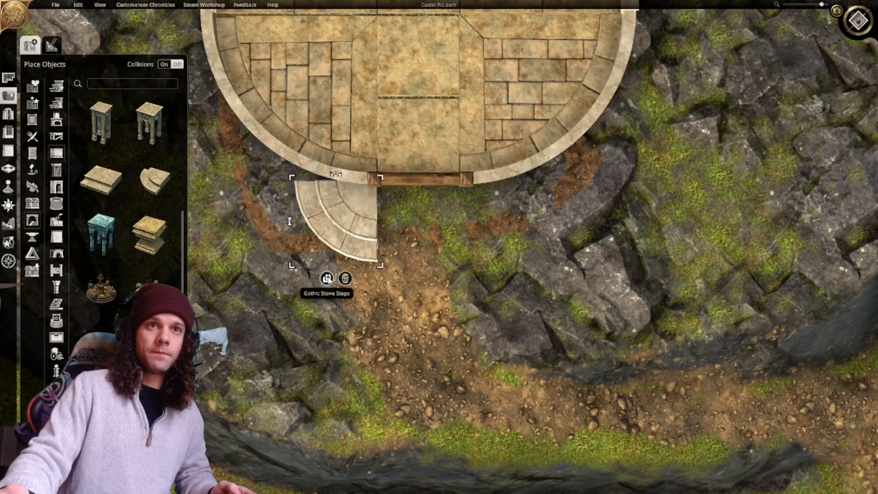
{"action": "left_click_drag", "start_coordinate": [380, 265], "coordinate": [416, 208]}
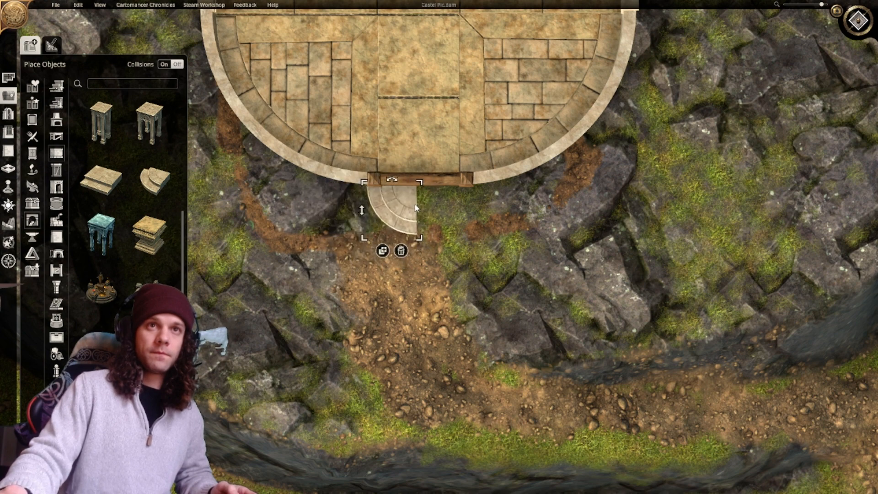
{"action": "left_click", "coordinate": [382, 251]}
{"action": "left_click", "coordinate": [447, 210]}
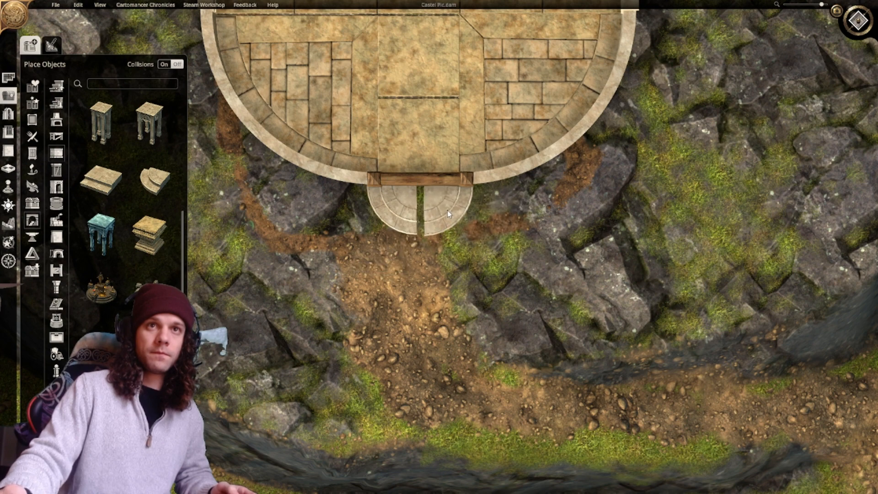
Enlarge the east half of the round entrance steps and replace the west half with a matching copy.
{"action": "left_click_drag", "start_coordinate": [448, 210], "coordinate": [441, 213]}
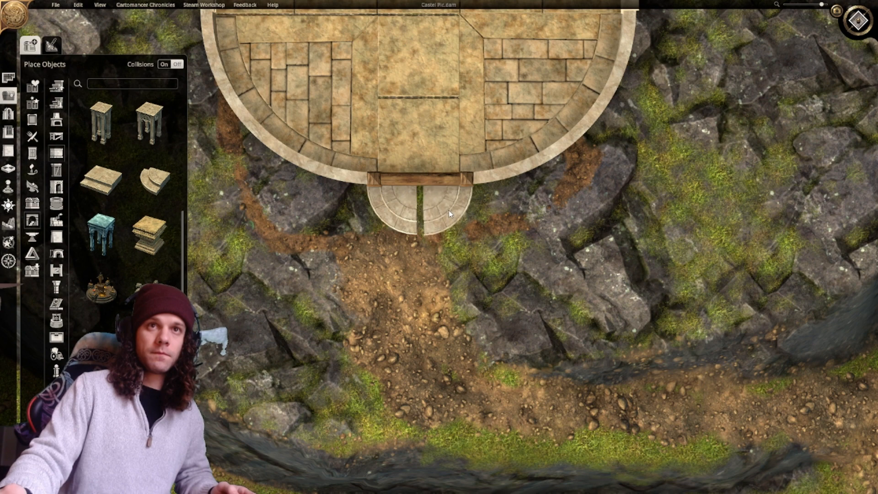
{"action": "left_click", "coordinate": [448, 212]}
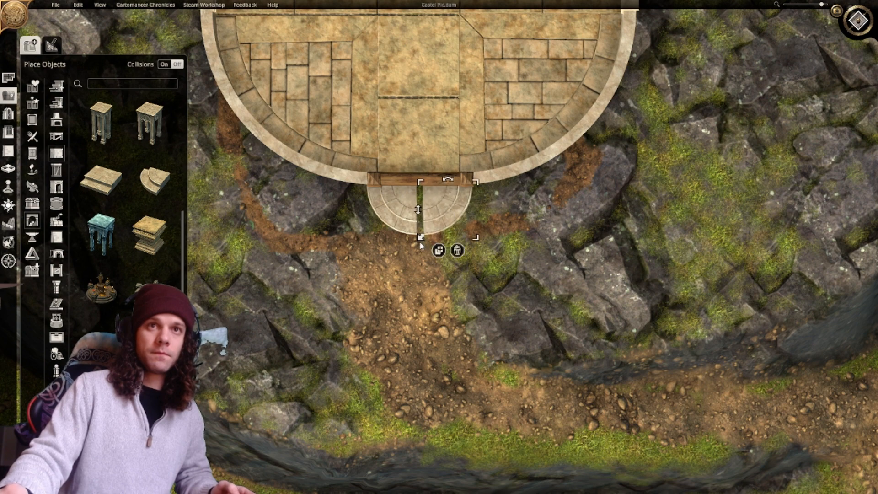
{"action": "left_click_drag", "start_coordinate": [420, 242], "coordinate": [443, 226]}
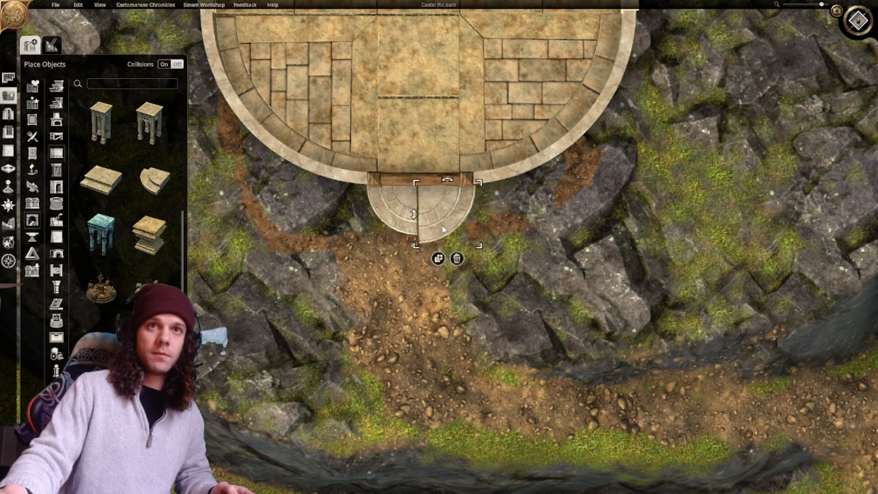
{"action": "left_click", "coordinate": [397, 223]}
{"action": "key", "text": "Delete"}
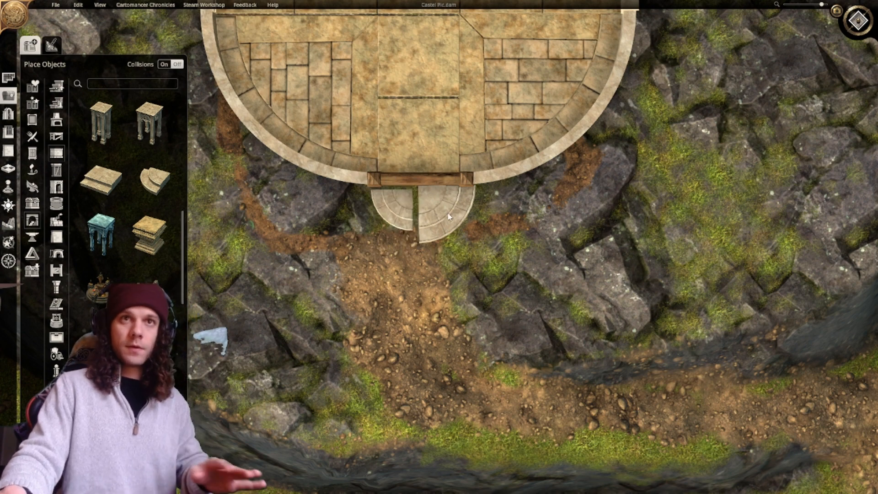
{"action": "left_click", "coordinate": [431, 224]}
{"action": "left_click", "coordinate": [438, 258]}
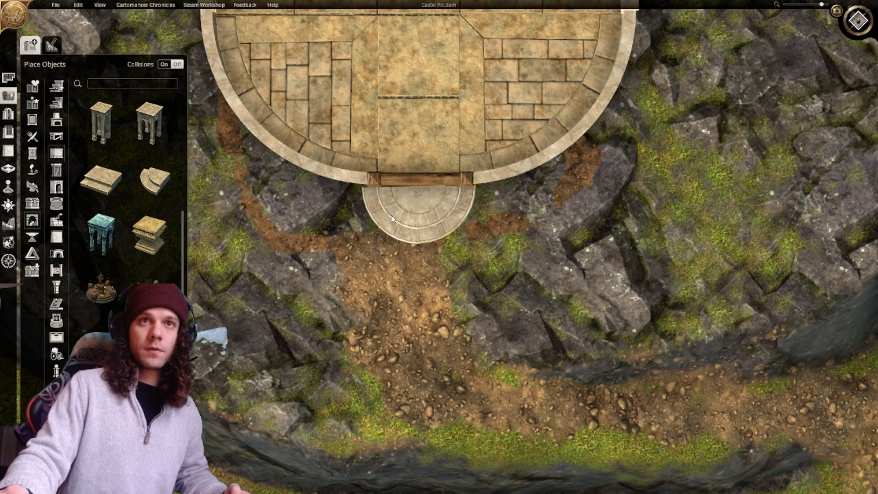
{"action": "left_click", "coordinate": [391, 214]}
Examine the entrance steps and the tower on its plateau in an angled 3D view.
{"action": "scroll", "coordinate": [489, 209], "scroll_direction": "down", "scroll_amount": 6}
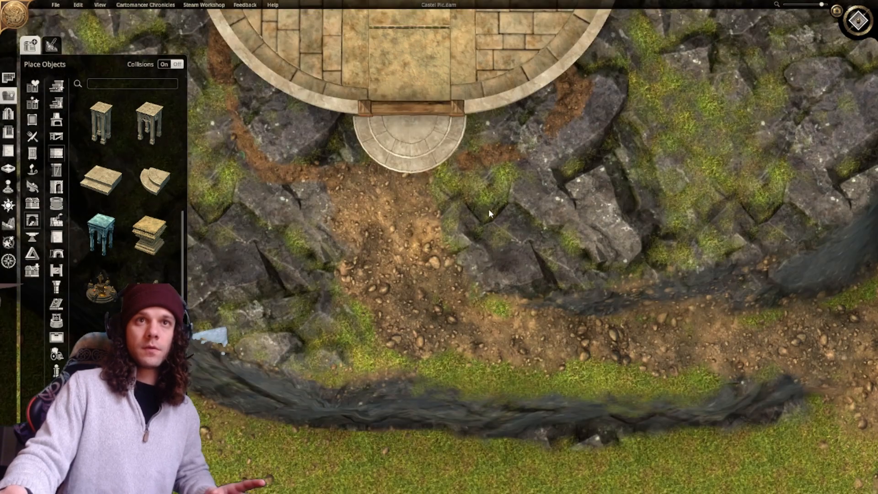
{"action": "scroll", "coordinate": [505, 251], "scroll_direction": "down", "scroll_amount": 3}
{"action": "scroll", "coordinate": [492, 334], "scroll_direction": "up", "scroll_amount": 6}
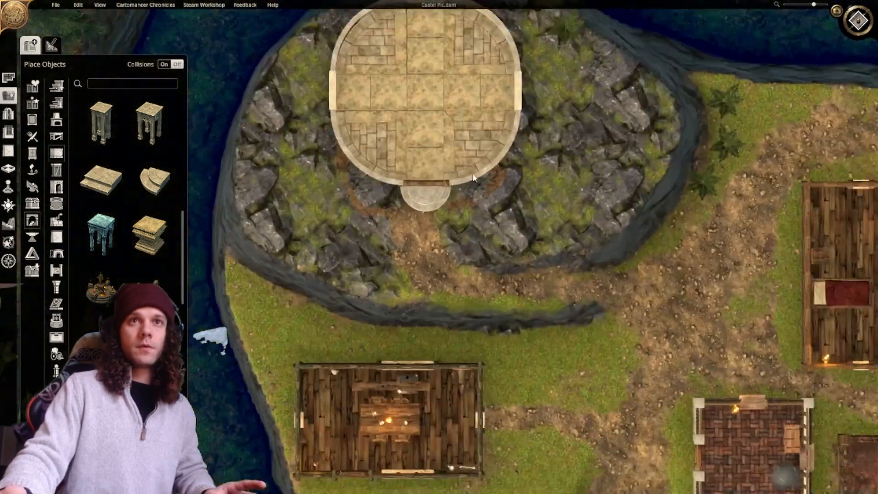
{"action": "left_click", "coordinate": [855, 23]}
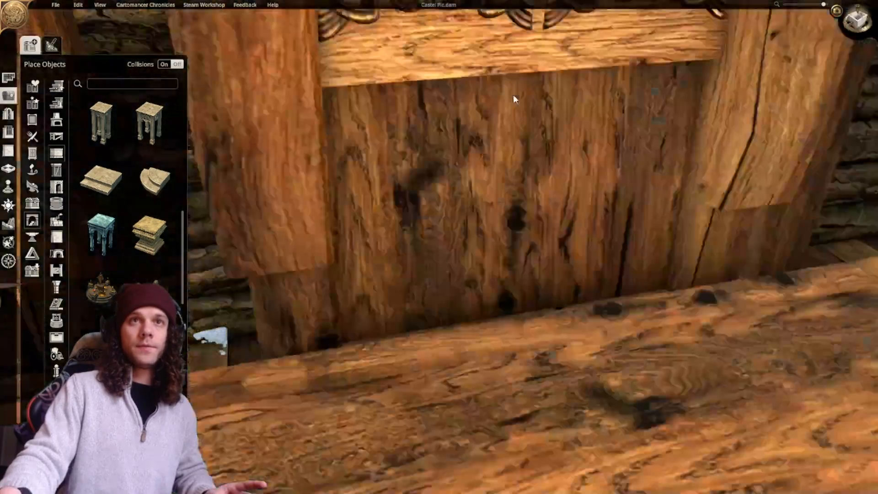
{"action": "key", "text": "w"}
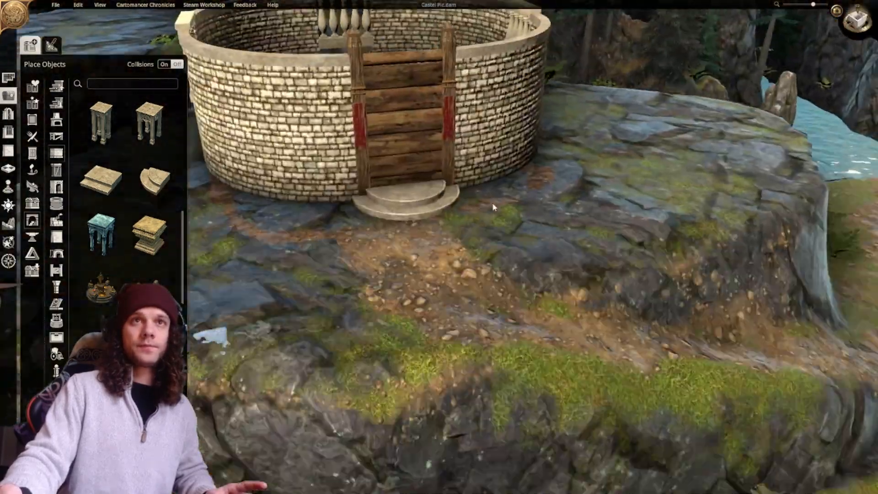
{"action": "scroll", "coordinate": [488, 210], "scroll_direction": "down", "scroll_amount": 2}
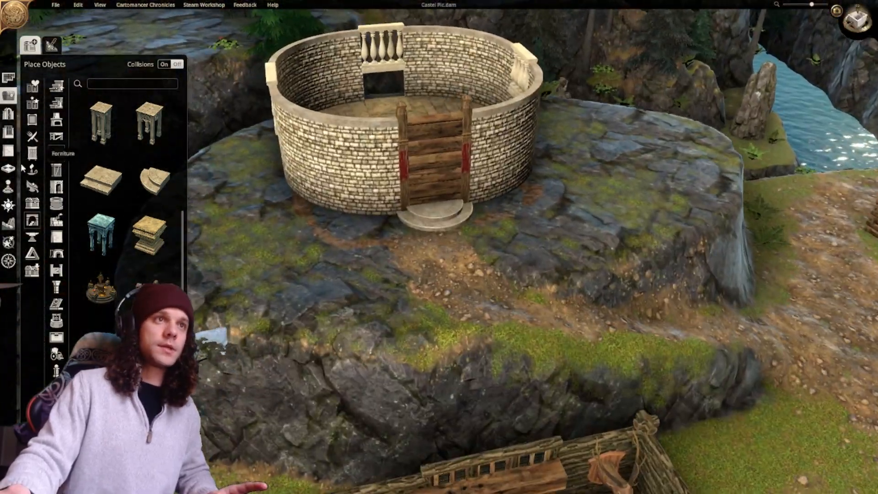
Paint grass terrain over the rocky ground on the plateau's southwest and west sides, around the tower.
{"action": "left_click", "coordinate": [8, 223]}
{"action": "left_click", "coordinate": [52, 45]}
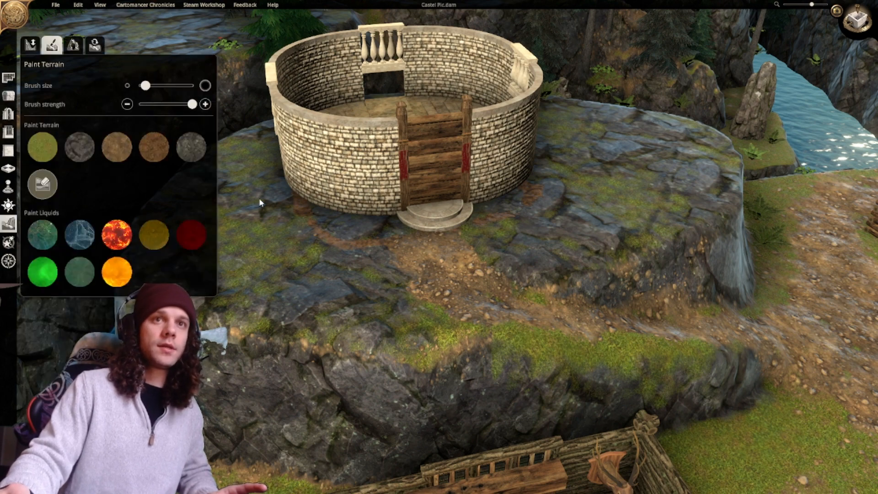
{"action": "middle_click_drag", "start_coordinate": [259, 201], "coordinate": [352, 296]}
{"action": "scroll", "coordinate": [352, 296], "scroll_direction": "down", "scroll_amount": 3}
{"action": "right_click_drag", "start_coordinate": [352, 296], "coordinate": [251, 213]}
{"action": "left_click", "coordinate": [47, 150]}
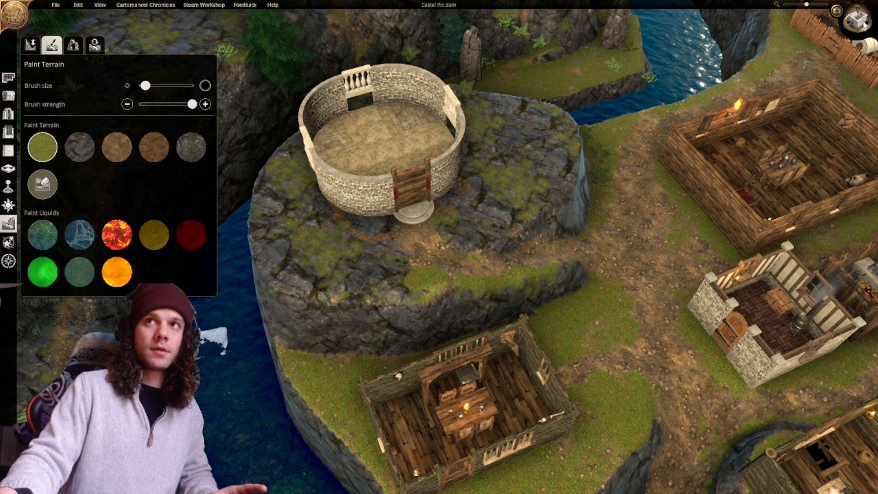
{"action": "left_click", "coordinate": [857, 20]}
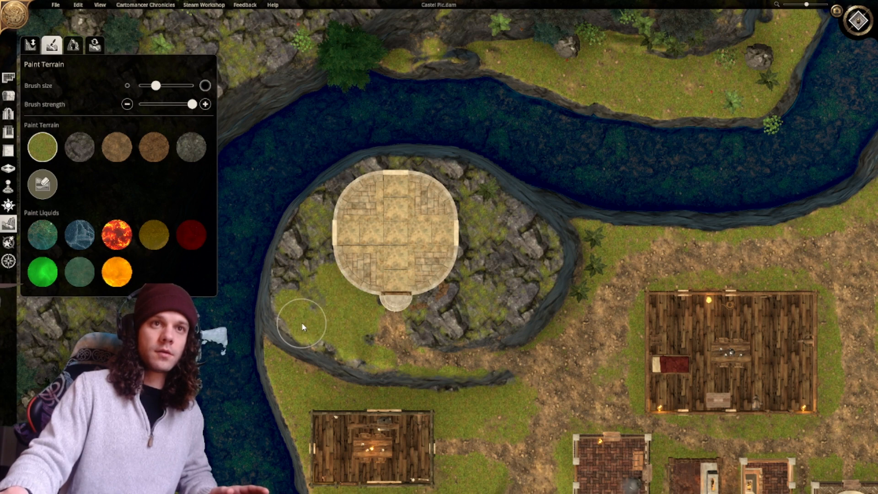
{"action": "mouse_move", "coordinate": [303, 327]}
{"action": "left_mouse_down"}
{"action": "mouse_move", "coordinate": [305, 255]}
{"action": "mouse_move", "coordinate": [314, 267]}
{"action": "mouse_move", "coordinate": [306, 245]}
{"action": "left_mouse_up"}
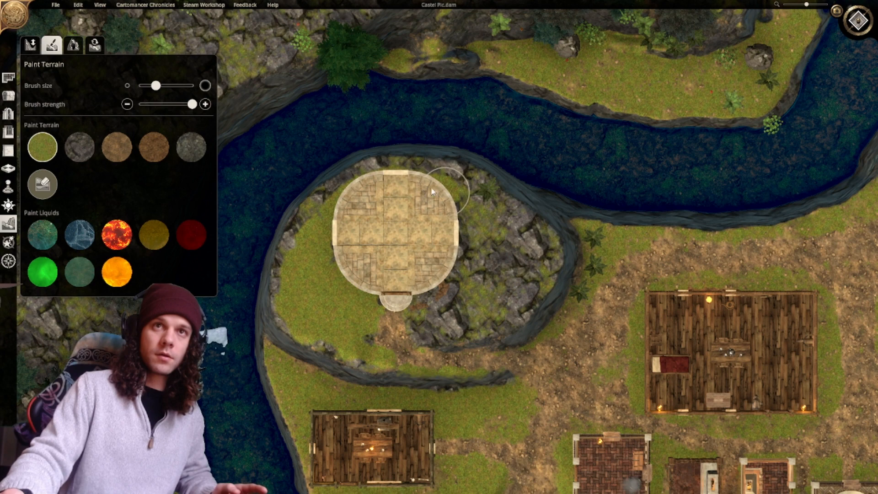
Paint grass over the plateau's east side and the remaining bare rock beside the southern ledge.
{"action": "left_click_drag", "start_coordinate": [432, 191], "coordinate": [498, 234]}
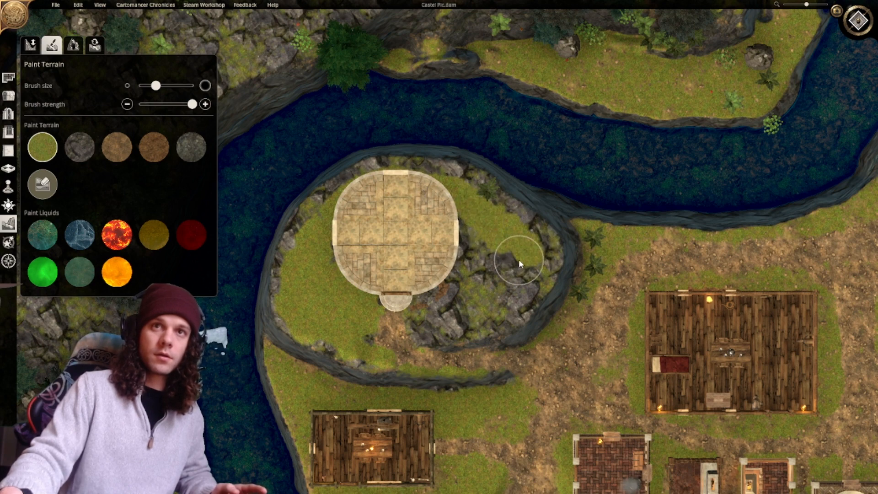
{"action": "mouse_move", "coordinate": [519, 259]}
{"action": "left_mouse_down"}
{"action": "mouse_move", "coordinate": [492, 297]}
{"action": "mouse_move", "coordinate": [434, 319]}
{"action": "mouse_move", "coordinate": [479, 242]}
{"action": "mouse_move", "coordinate": [455, 279]}
{"action": "mouse_move", "coordinate": [501, 261]}
{"action": "left_mouse_up"}
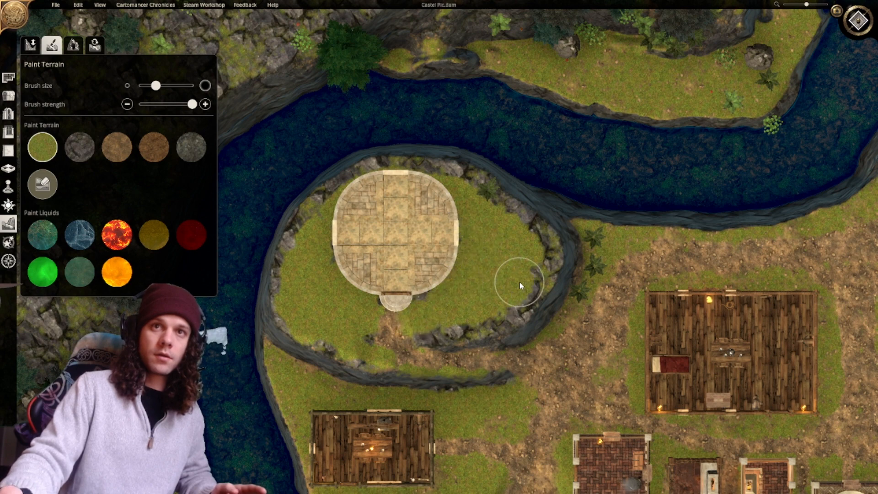
{"action": "scroll", "coordinate": [384, 238], "scroll_direction": "up", "scroll_amount": 5}
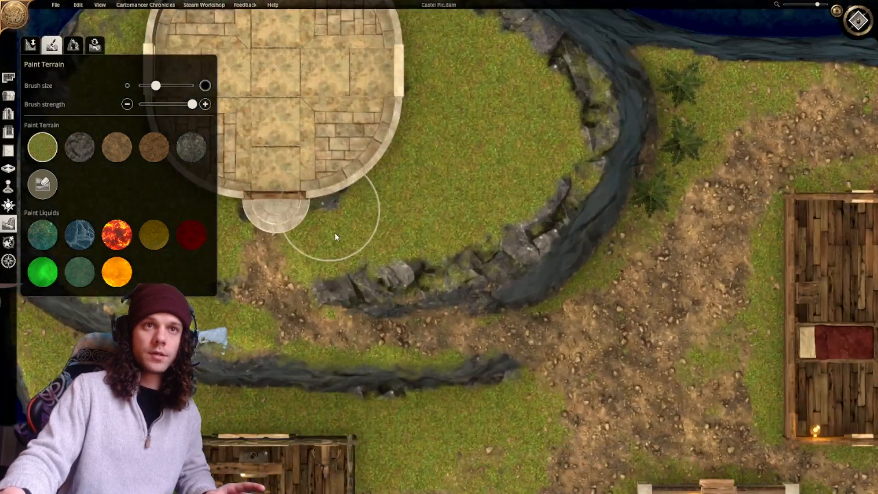
{"action": "middle_click_drag", "start_coordinate": [336, 237], "coordinate": [474, 195]}
{"action": "left_click_drag", "start_coordinate": [351, 263], "coordinate": [344, 250]}
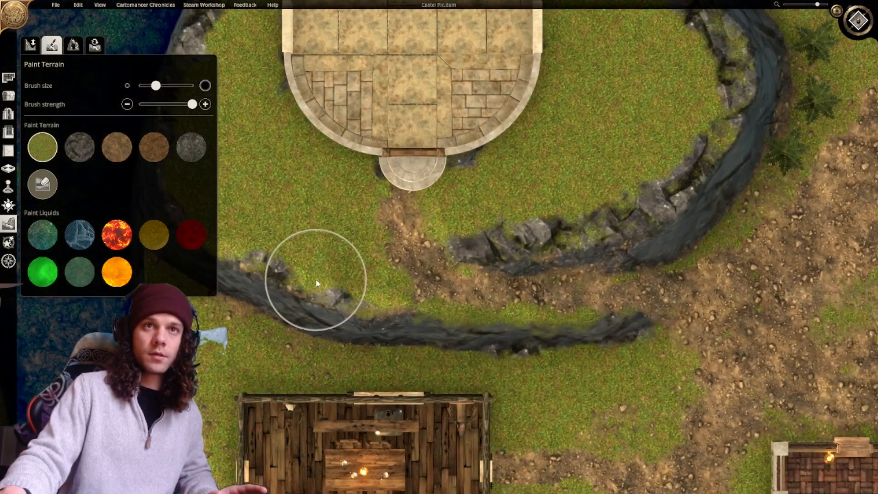
Paint dirt with a smaller brush to widen the path leading up to the tower's entrance steps.
{"action": "scroll", "coordinate": [493, 233], "scroll_direction": "down", "scroll_amount": 5}
{"action": "left_click", "coordinate": [117, 147]}
{"action": "scroll", "coordinate": [215, 87], "scroll_direction": "up", "scroll_amount": 5}
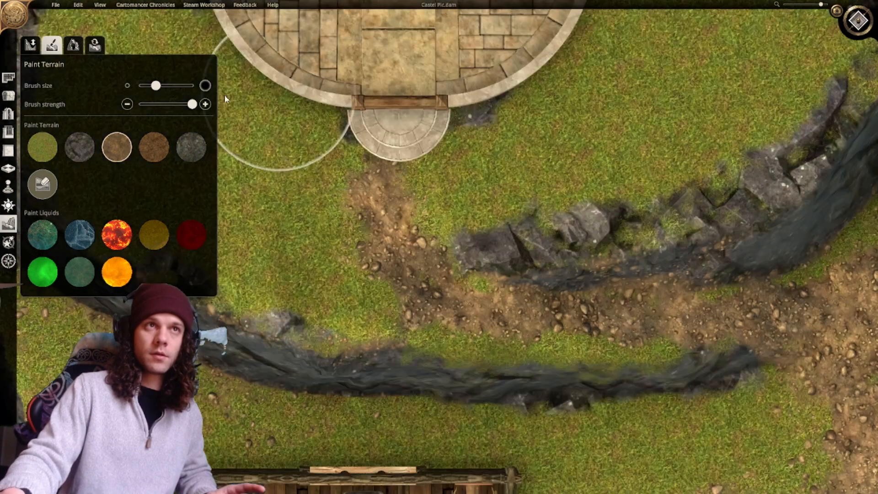
{"action": "left_click_drag", "start_coordinate": [156, 85], "coordinate": [140, 86]}
{"action": "mouse_move", "coordinate": [419, 179]}
{"action": "left_mouse_down"}
{"action": "mouse_move", "coordinate": [424, 237]}
{"action": "mouse_move", "coordinate": [433, 239]}
{"action": "left_mouse_up"}
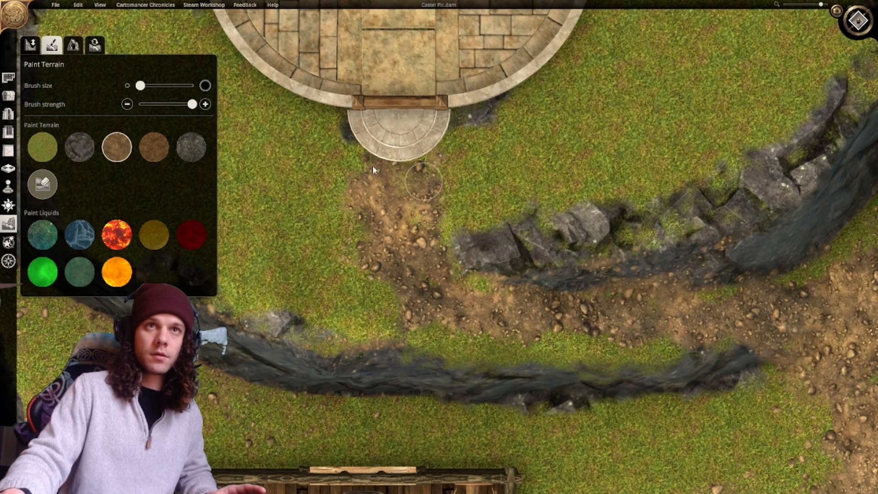
{"action": "left_click_drag", "start_coordinate": [364, 160], "coordinate": [380, 200]}
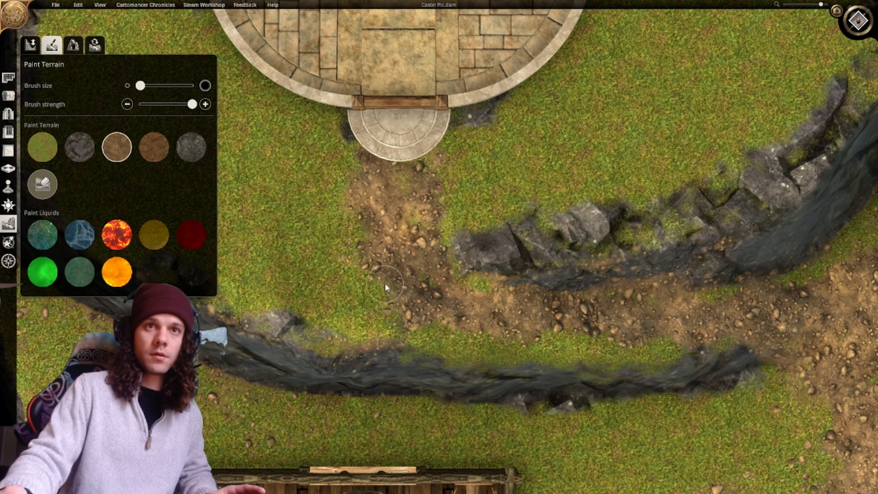
Paint rock terrain along the cliff face between the plateau's southern edge and the dirt path.
{"action": "right_click_drag", "start_coordinate": [568, 298], "coordinate": [359, 259]}
{"action": "scroll", "coordinate": [358, 257], "scroll_direction": "down", "scroll_amount": 3}
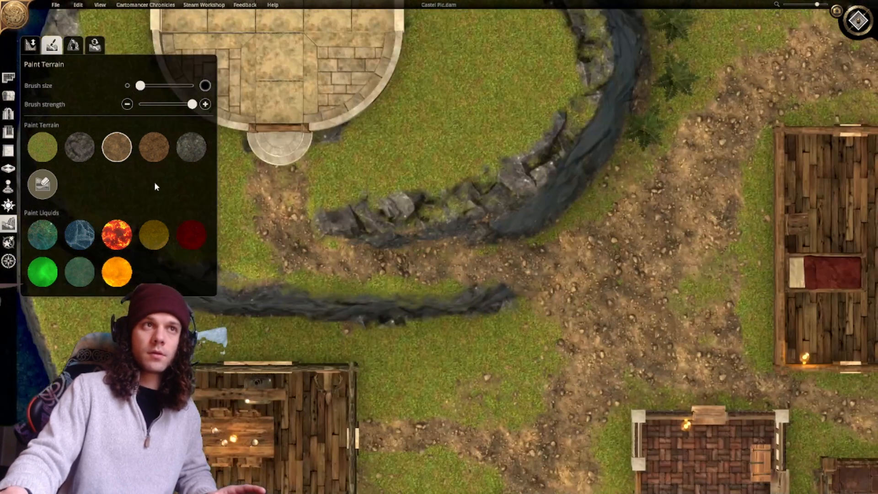
{"action": "left_click", "coordinate": [79, 148]}
{"action": "scroll", "coordinate": [299, 216], "scroll_direction": "up", "scroll_amount": 5}
{"action": "right_click_drag", "start_coordinate": [297, 216], "coordinate": [448, 249]}
{"action": "scroll", "coordinate": [412, 247], "scroll_direction": "down", "scroll_amount": 1}
{"action": "left_click_drag", "start_coordinate": [391, 248], "coordinate": [462, 263]}
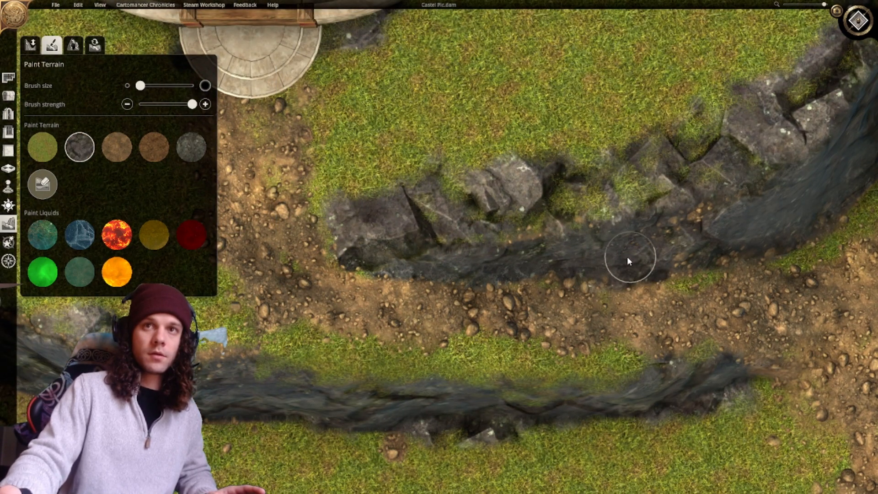
{"action": "left_click_drag", "start_coordinate": [627, 258], "coordinate": [738, 243]}
{"action": "left_click_drag", "start_coordinate": [686, 224], "coordinate": [606, 242]}
{"action": "right_click_drag", "start_coordinate": [659, 247], "coordinate": [382, 320]}
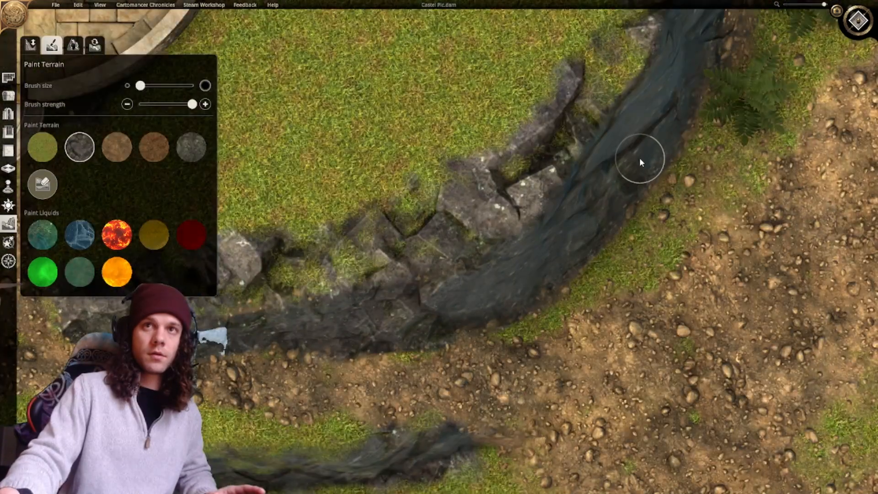
Review the whole village layout from above, following the river south to the dirt trail that ends at its bank.
{"action": "scroll", "coordinate": [562, 254], "scroll_direction": "down", "scroll_amount": 5}
{"action": "mouse_move", "coordinate": [475, 311]}
{"action": "right_mouse_down"}
{"action": "mouse_move", "coordinate": [473, 355]}
{"action": "mouse_move", "coordinate": [466, 311]}
{"action": "right_mouse_up"}
{"action": "scroll", "coordinate": [466, 311], "scroll_direction": "down", "scroll_amount": 4}
{"action": "right_click_drag", "start_coordinate": [505, 357], "coordinate": [492, 300]}
{"action": "scroll", "coordinate": [491, 297], "scroll_direction": "down", "scroll_amount": 1}
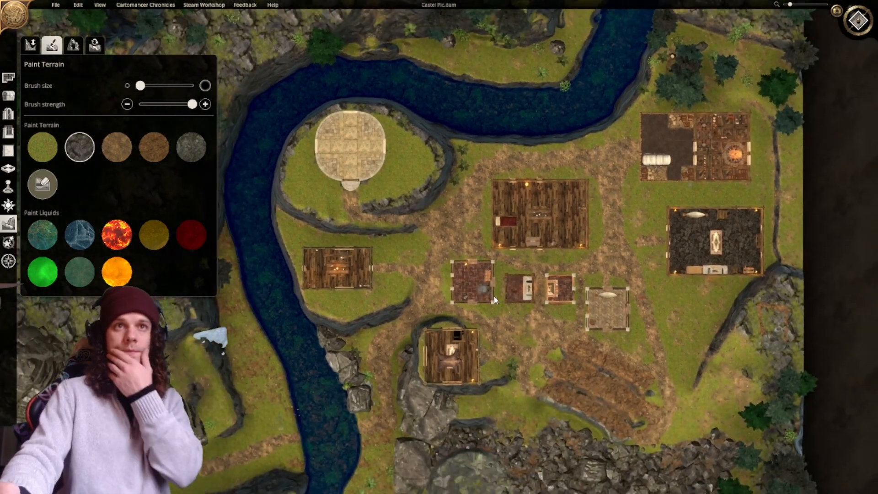
{"action": "right_click_drag", "start_coordinate": [472, 268], "coordinate": [441, 256]}
{"action": "right_click_drag", "start_coordinate": [481, 292], "coordinate": [531, 238]}
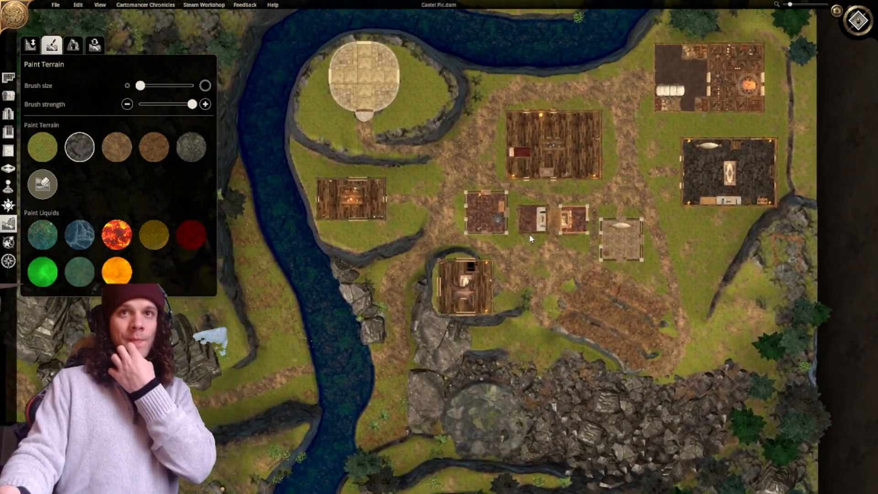
{"action": "right_click_drag", "start_coordinate": [449, 296], "coordinate": [444, 200]}
{"action": "scroll", "coordinate": [395, 220], "scroll_direction": "up", "scroll_amount": 1}
{"action": "right_click_drag", "start_coordinate": [427, 324], "coordinate": [531, 265]}
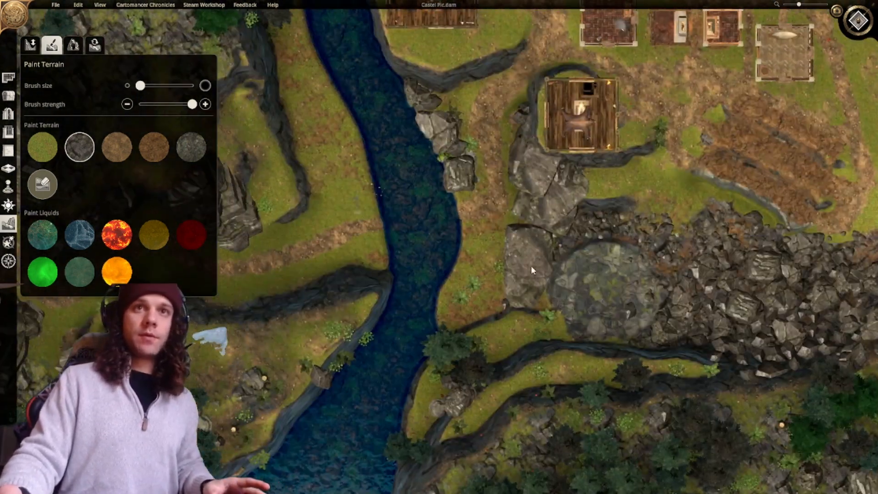
{"action": "scroll", "coordinate": [530, 265], "scroll_direction": "up", "scroll_amount": 4}
Search the placeable objects for "bridge" and choose the arched stone bridge with solid balustrades.
{"action": "left_click", "coordinate": [8, 95]}
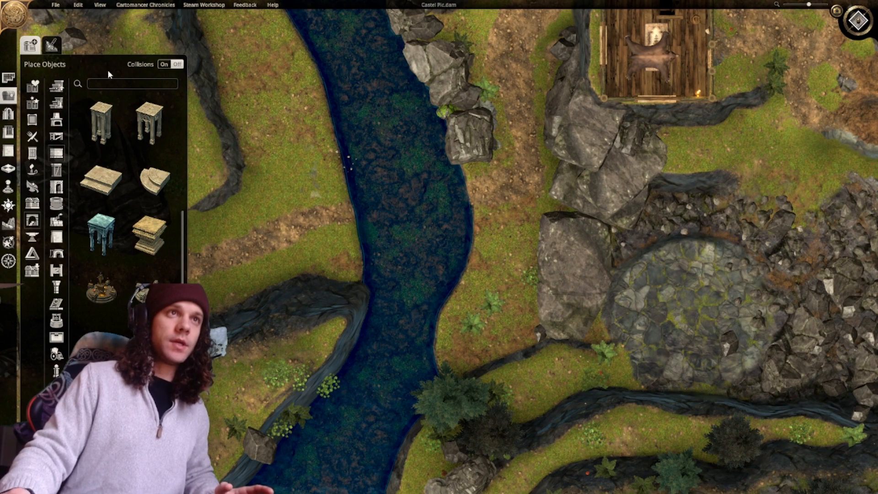
{"action": "type", "text": "bridge"}
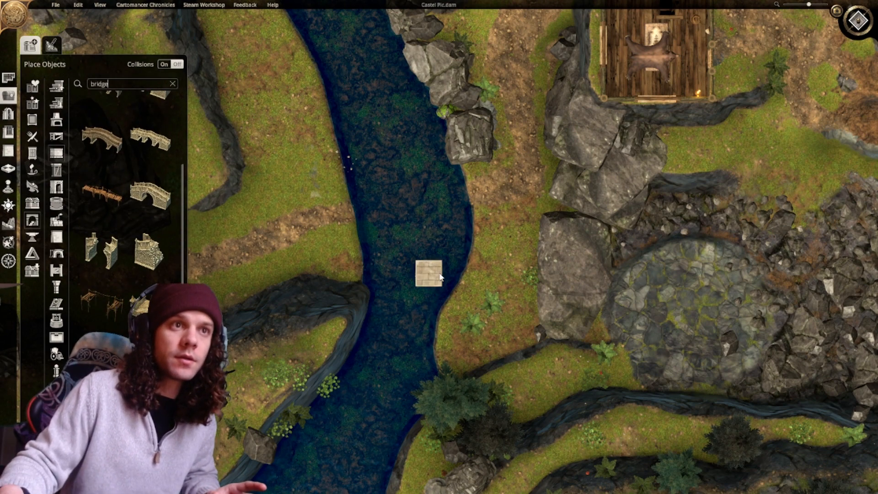
{"action": "scroll", "coordinate": [428, 275], "scroll_direction": "up", "scroll_amount": 3}
{"action": "right_click_drag", "start_coordinate": [412, 204], "coordinate": [473, 261]}
{"action": "scroll", "coordinate": [503, 201], "scroll_direction": "up", "scroll_amount": 3}
{"action": "scroll", "coordinate": [494, 204], "scroll_direction": "down", "scroll_amount": 2}
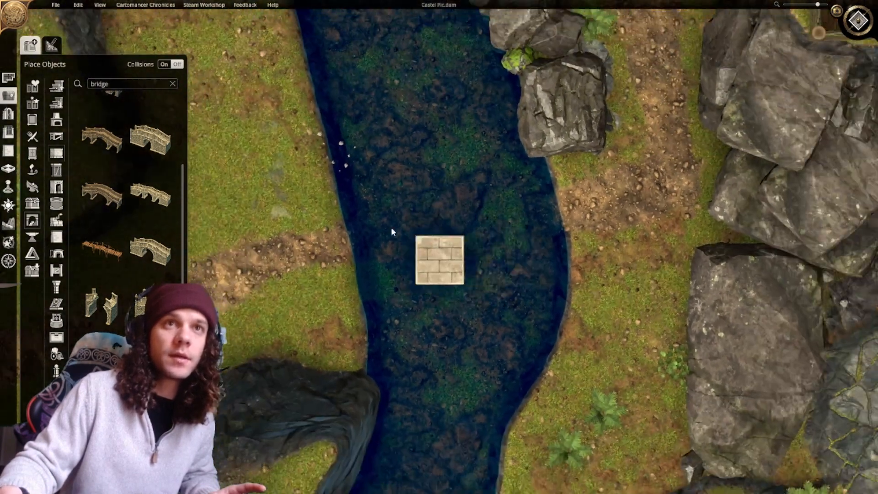
{"action": "left_click", "coordinate": [161, 251]}
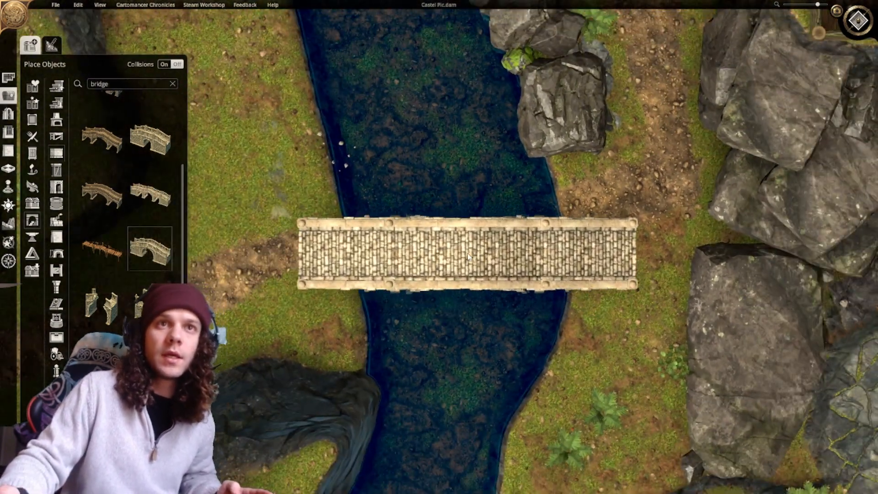
Place the arched stone bridge straight across the river where the dirt trail meets the west bank.
{"action": "key", "text": "r"}
{"action": "key", "text": "r"}
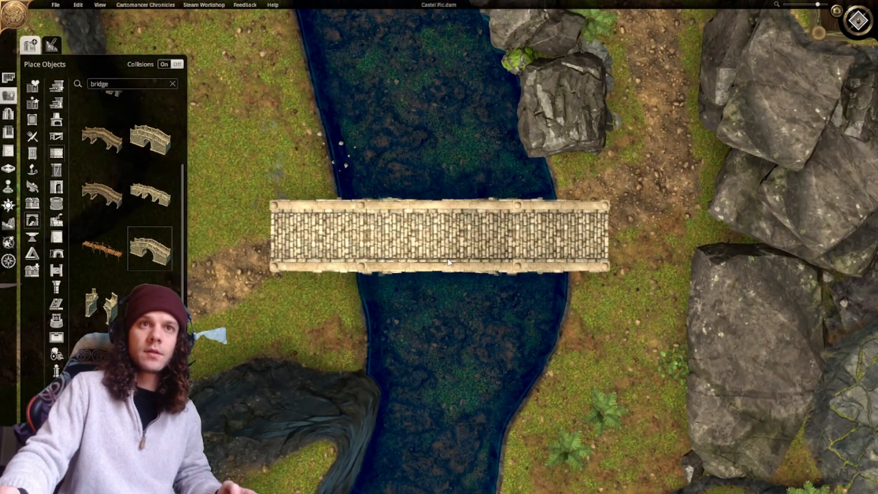
{"action": "scroll", "coordinate": [452, 258], "scroll_direction": "down", "scroll_amount": 1}
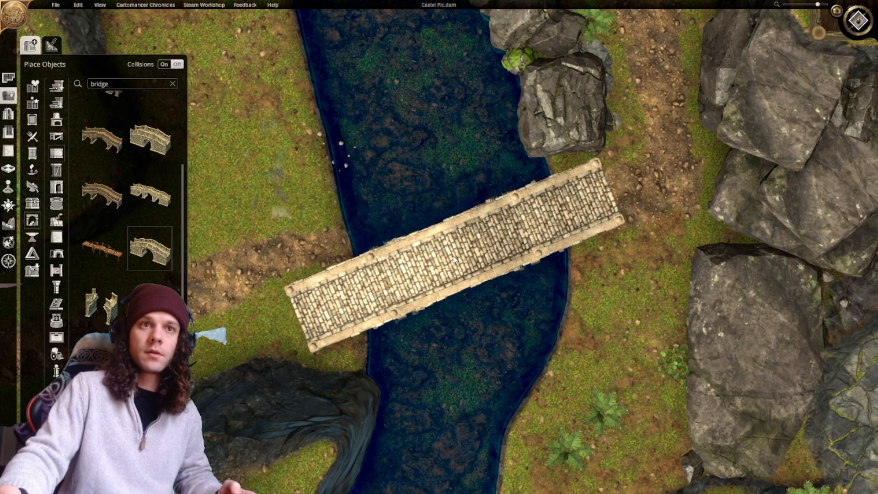
{"action": "middle_click_drag", "start_coordinate": [456, 257], "coordinate": [499, 156]}
{"action": "scroll", "coordinate": [497, 166], "scroll_direction": "up", "scroll_amount": 1}
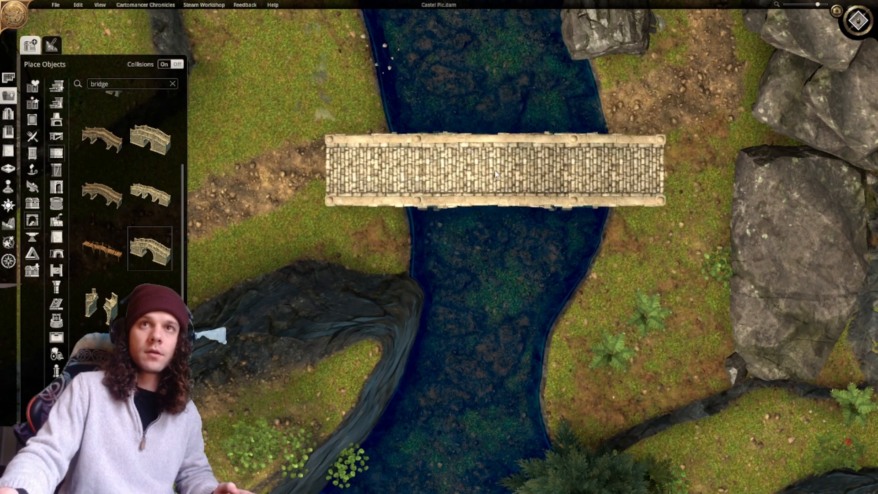
{"action": "key", "text": "w"}
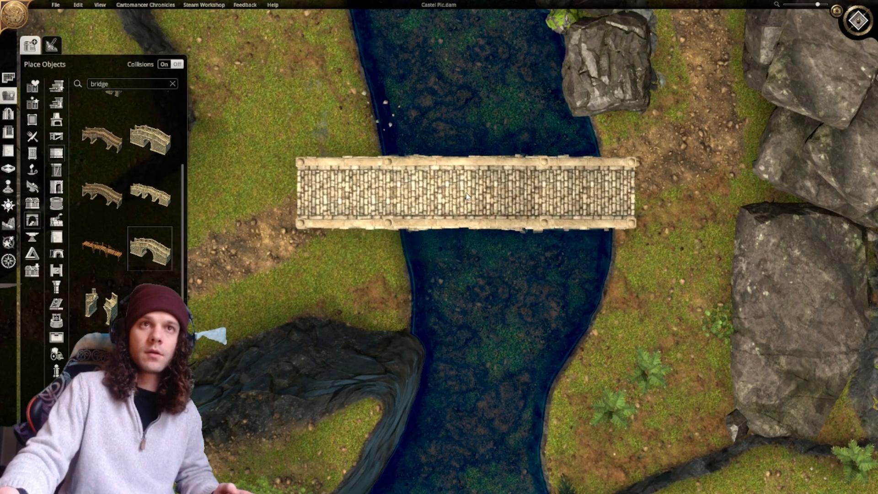
{"action": "left_click", "coordinate": [484, 201]}
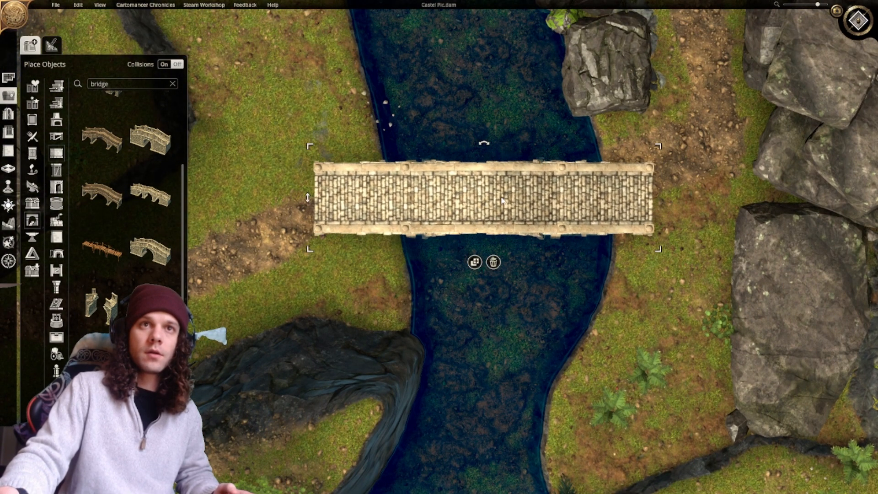
Scale the bridge down, angle it to link the trails on both banks, and check its fit in perspective view.
{"action": "left_click_drag", "start_coordinate": [641, 149], "coordinate": [625, 183]}
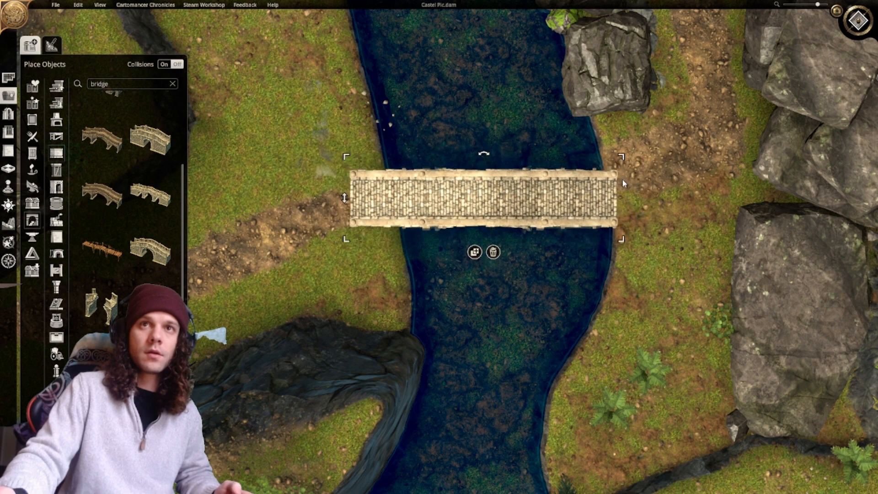
{"action": "key", "text": "r"}
{"action": "left_click_drag", "start_coordinate": [516, 208], "coordinate": [531, 230]}
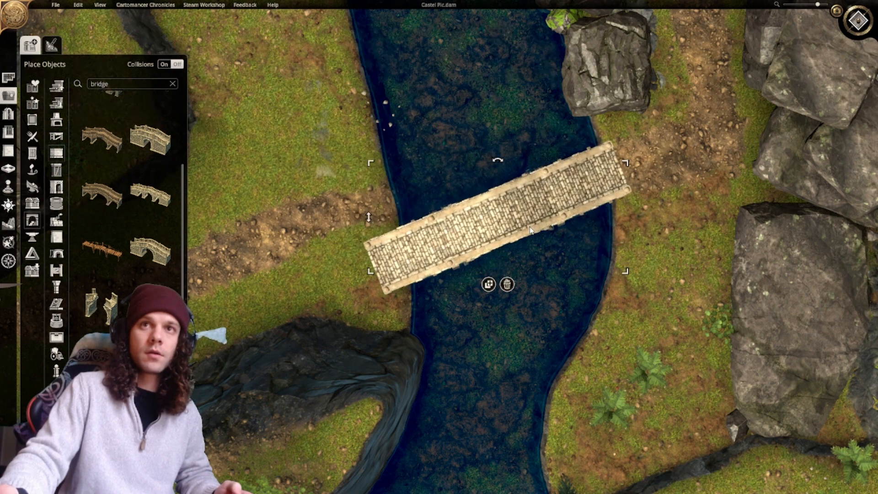
{"action": "middle_click_drag", "start_coordinate": [256, 301], "coordinate": [281, 284]}
{"action": "scroll", "coordinate": [406, 254], "scroll_direction": "down", "scroll_amount": 2}
{"action": "scroll", "coordinate": [402, 287], "scroll_direction": "up", "scroll_amount": 1}
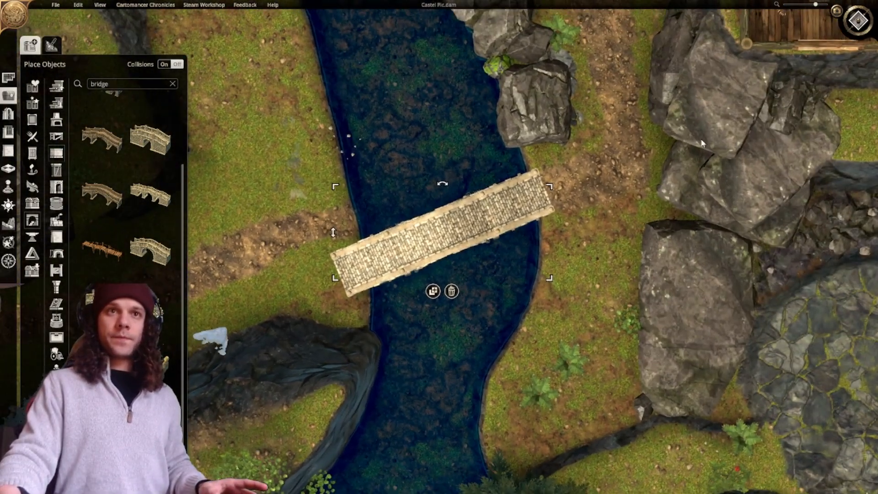
{"action": "left_click", "coordinate": [867, 27]}
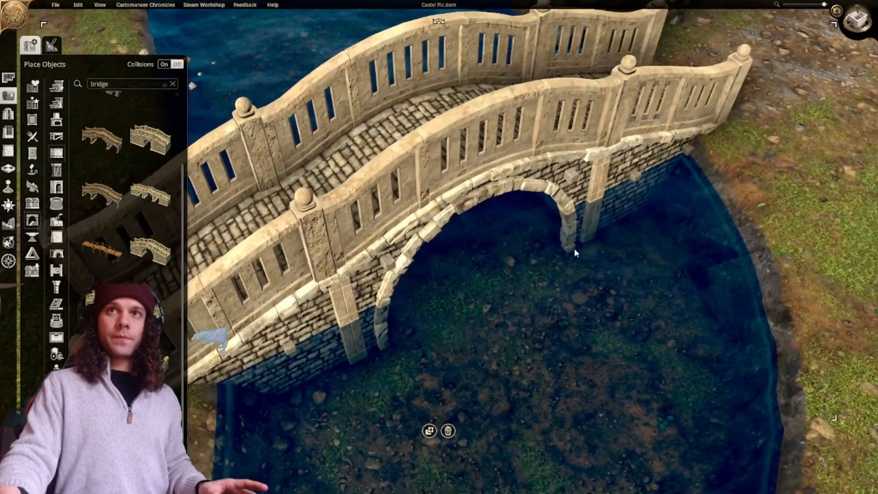
{"action": "scroll", "coordinate": [544, 339], "scroll_direction": "down", "scroll_amount": 5}
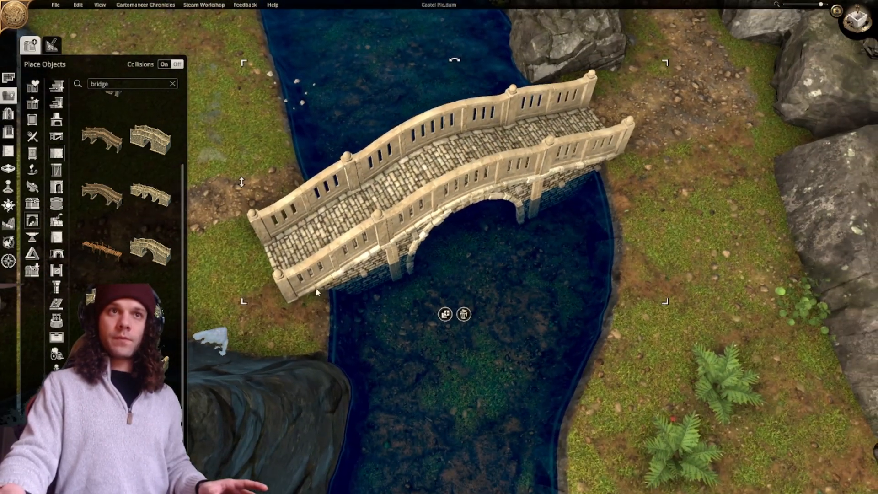
{"action": "middle_click_drag", "start_coordinate": [322, 293], "coordinate": [637, 298]}
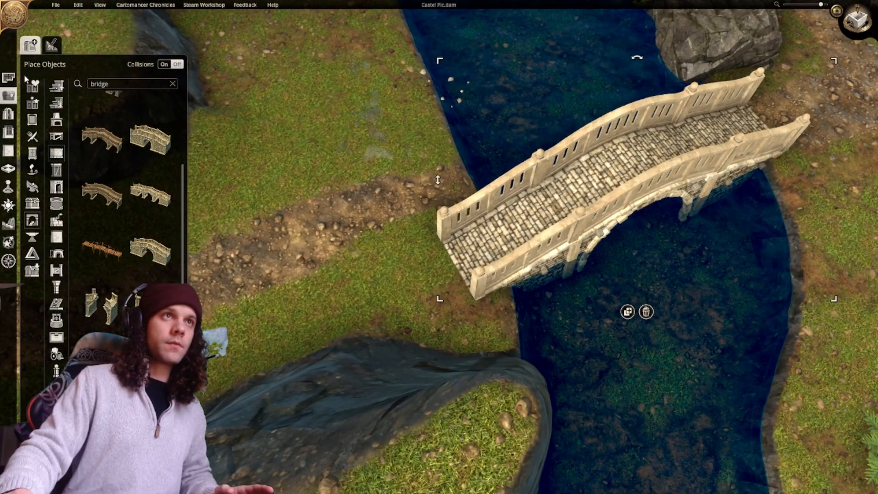
Paint grass with a larger brush over the old dirt trail west of the bridge, working from the top-down view.
{"action": "left_click", "coordinate": [8, 223]}
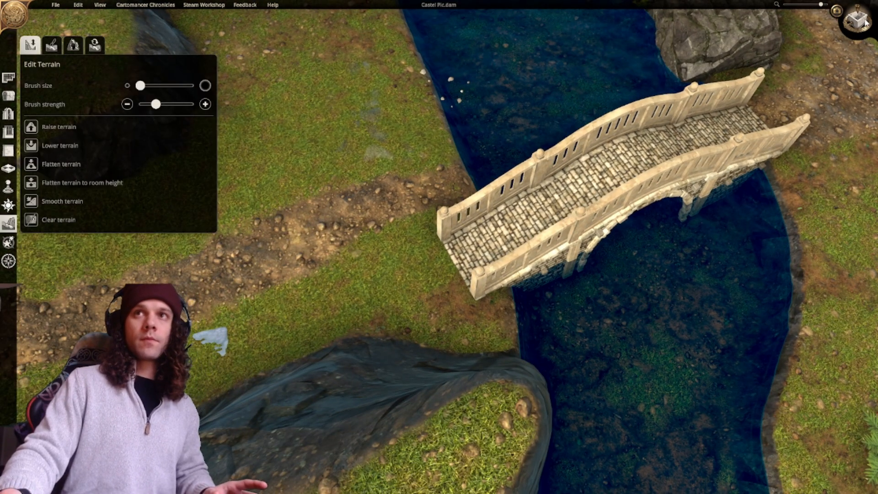
{"action": "left_click", "coordinate": [858, 21]}
{"action": "left_click", "coordinate": [52, 45]}
{"action": "scroll", "coordinate": [290, 149], "scroll_direction": "down", "scroll_amount": 3}
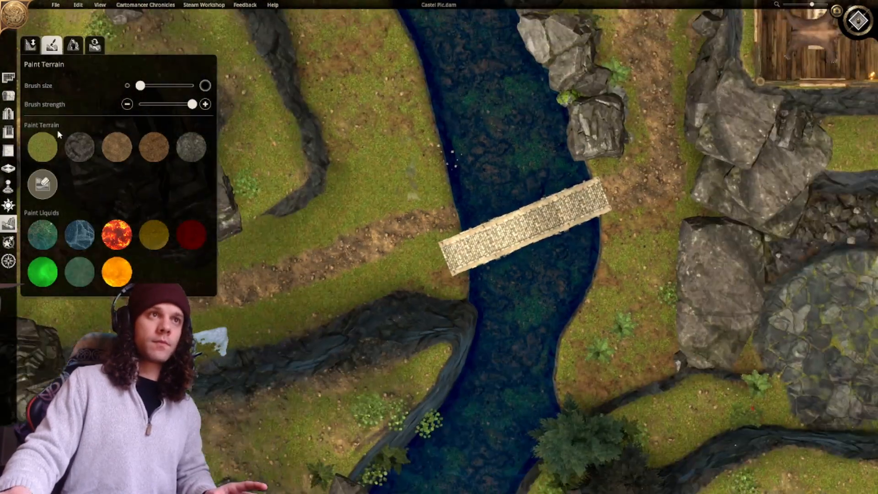
{"action": "mouse_move", "coordinate": [352, 226]}
{"action": "left_mouse_down"}
{"action": "mouse_move", "coordinate": [413, 224]}
{"action": "mouse_move", "coordinate": [359, 250]}
{"action": "mouse_move", "coordinate": [300, 262]}
{"action": "left_mouse_up"}
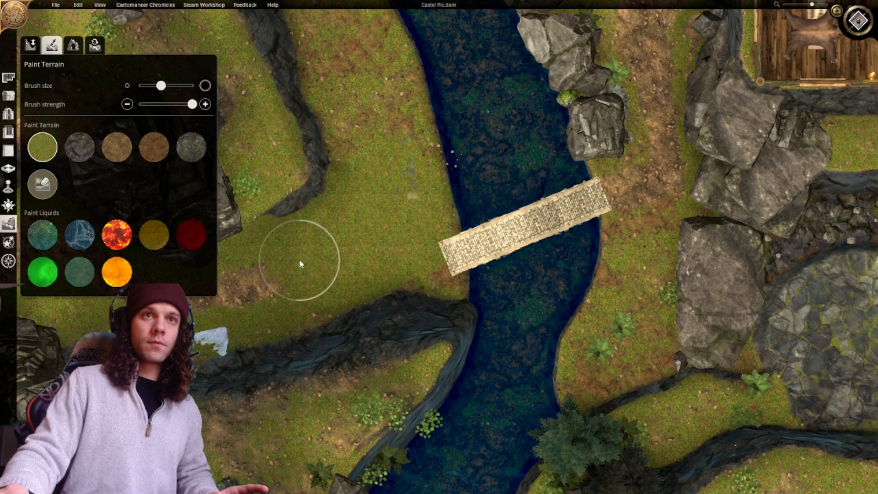
{"action": "middle_click_drag", "start_coordinate": [275, 278], "coordinate": [366, 268]}
{"action": "left_click_drag", "start_coordinate": [366, 268], "coordinate": [349, 278]}
Paint a narrow light dirt path with a smaller brush from the bridge's west end past the large boulder to the existing trail.
{"action": "left_click", "coordinate": [116, 146]}
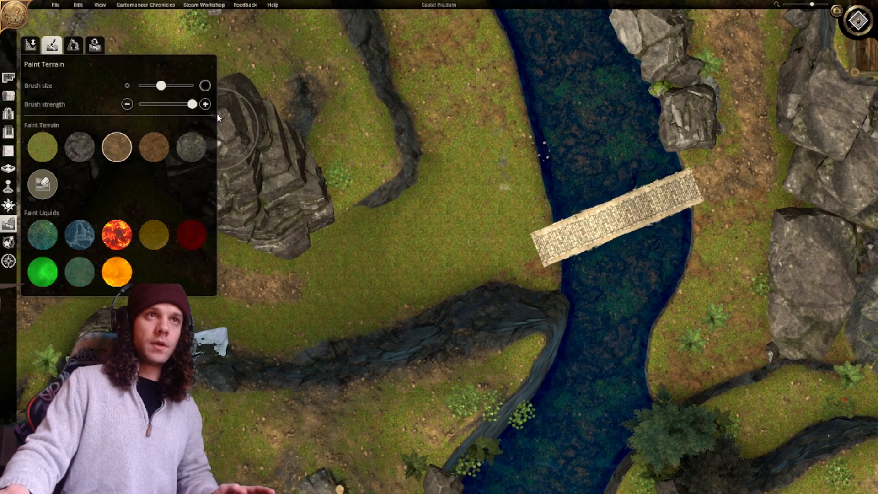
{"action": "left_click_drag", "start_coordinate": [160, 85], "coordinate": [145, 85]}
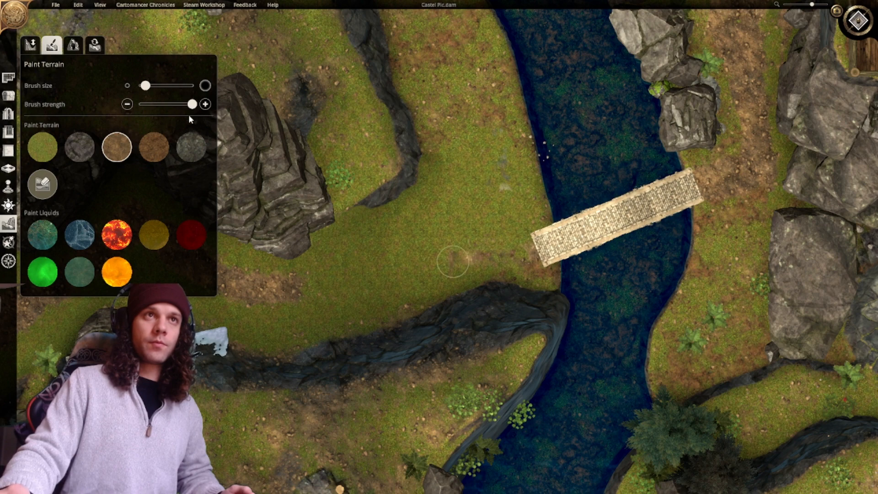
{"action": "left_click", "coordinate": [49, 182]}
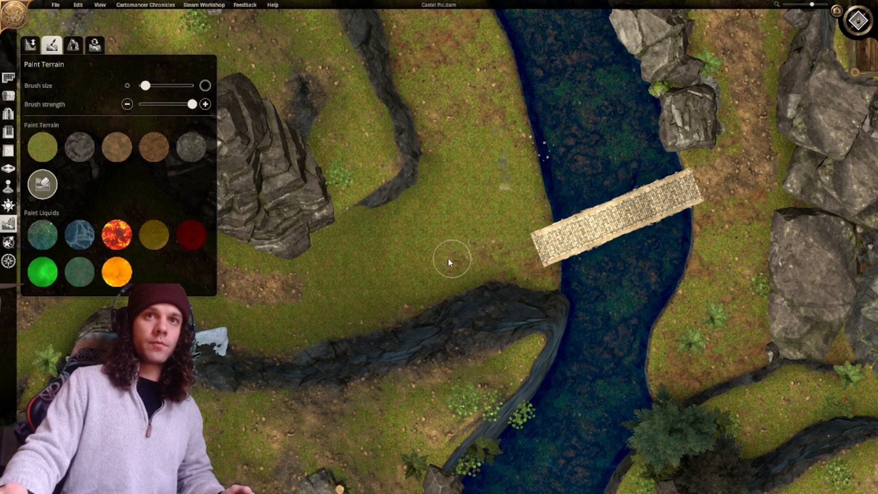
{"action": "left_click_drag", "start_coordinate": [435, 267], "coordinate": [298, 282]}
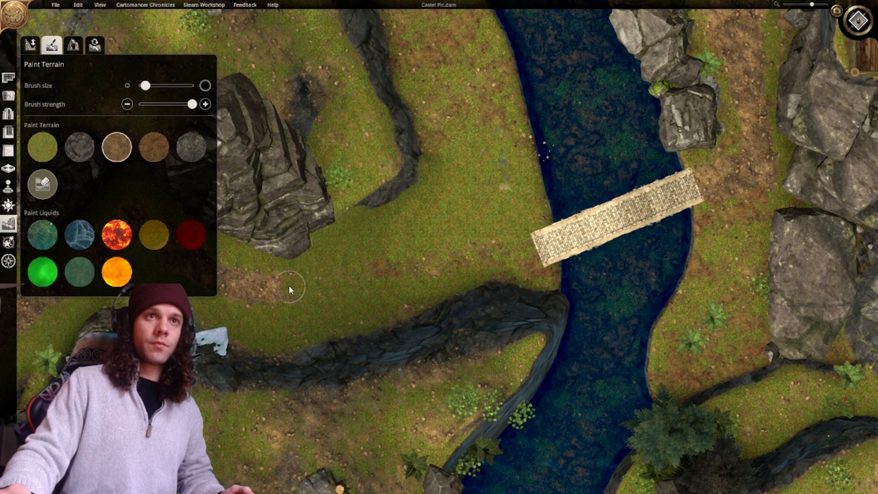
{"action": "left_click_drag", "start_coordinate": [372, 277], "coordinate": [545, 254]}
{"action": "right_click_drag", "start_coordinate": [472, 261], "coordinate": [574, 250]}
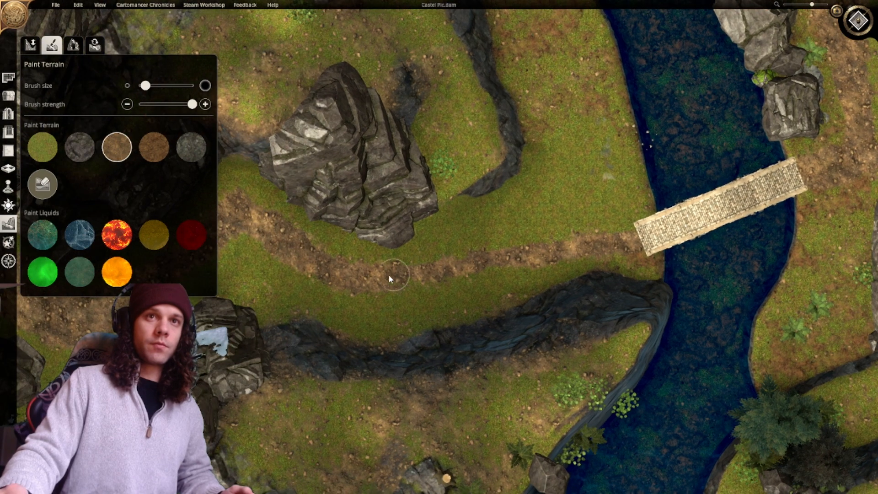
{"action": "key", "text": "a"}
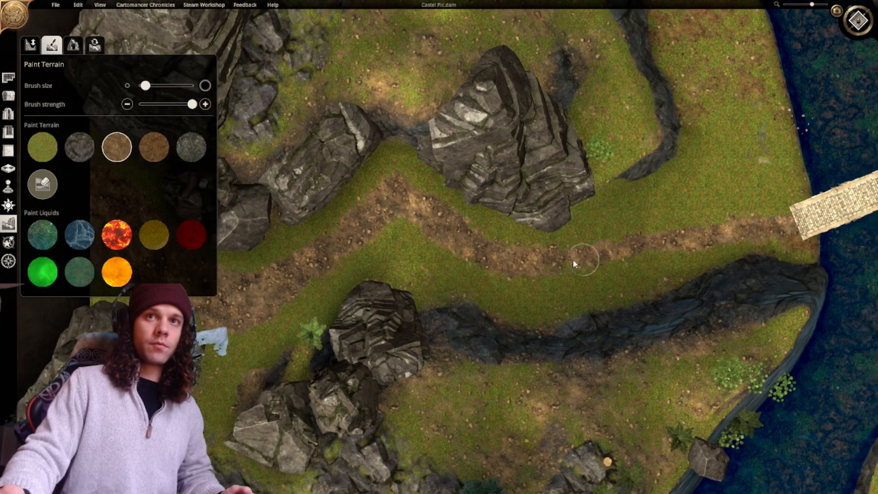
{"action": "key", "text": "d"}
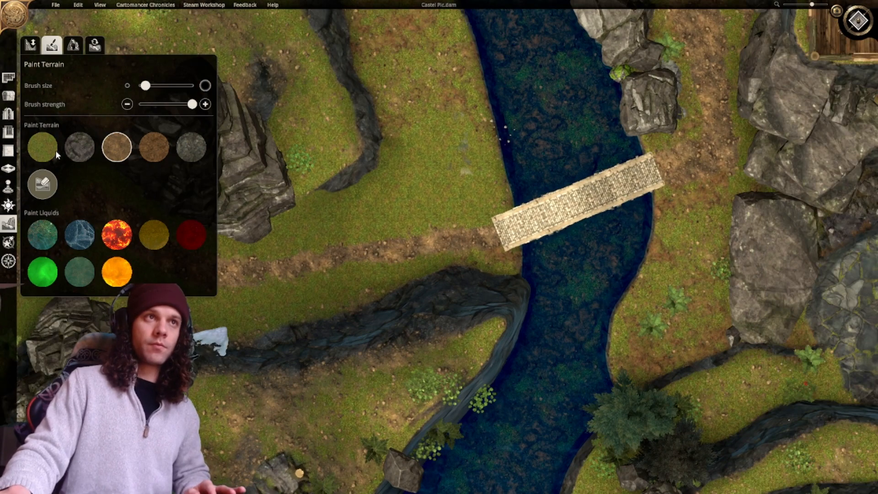
Touch up the grass edge and light dirt where the path meets the bridge's west end.
{"action": "left_click", "coordinate": [55, 150]}
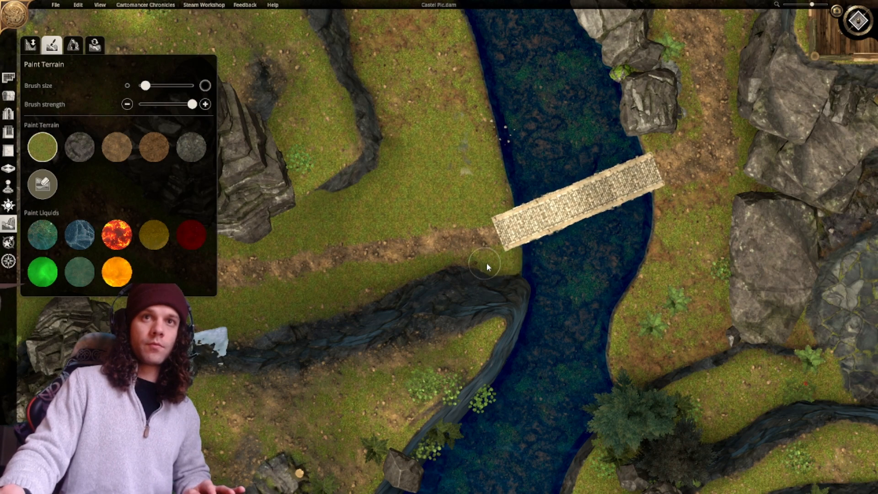
{"action": "left_click", "coordinate": [120, 151]}
{"action": "scroll", "coordinate": [490, 234], "scroll_direction": "up", "scroll_amount": 4}
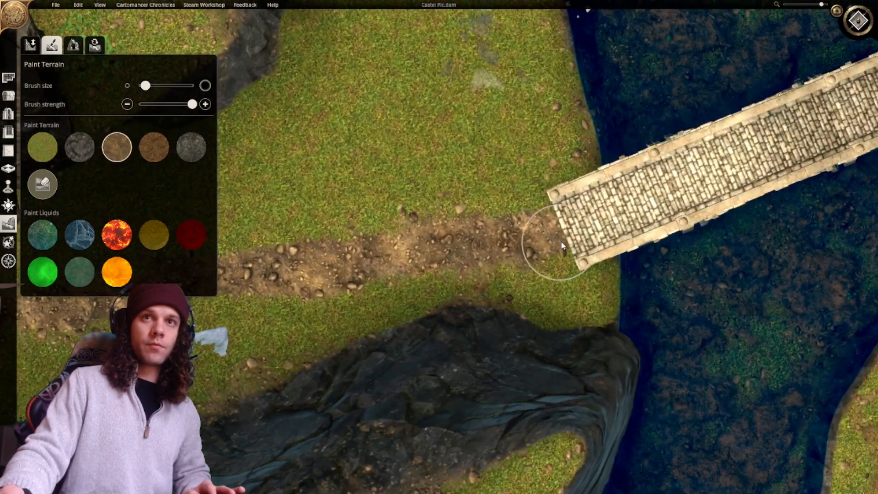
{"action": "scroll", "coordinate": [565, 242], "scroll_direction": "down", "scroll_amount": 5}
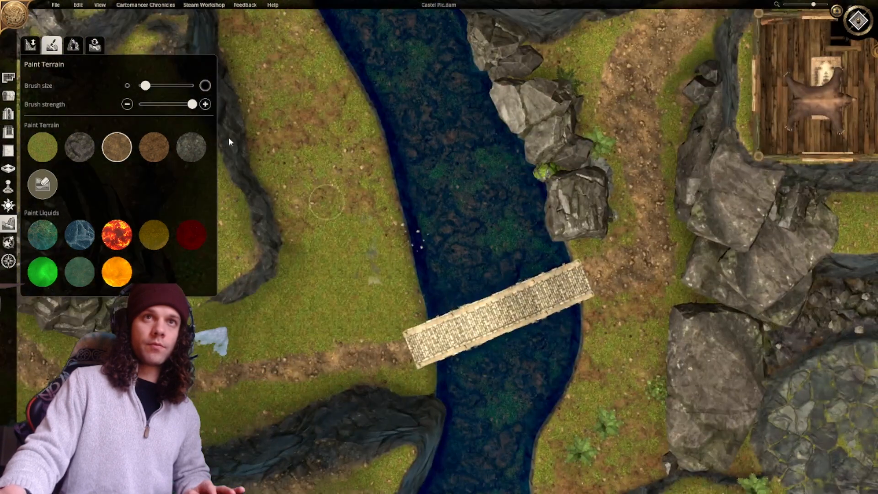
Paint brown dirt along the river's west bank from the bridge north to the cliffs.
{"action": "left_click", "coordinate": [158, 155]}
{"action": "left_click", "coordinate": [436, 383]}
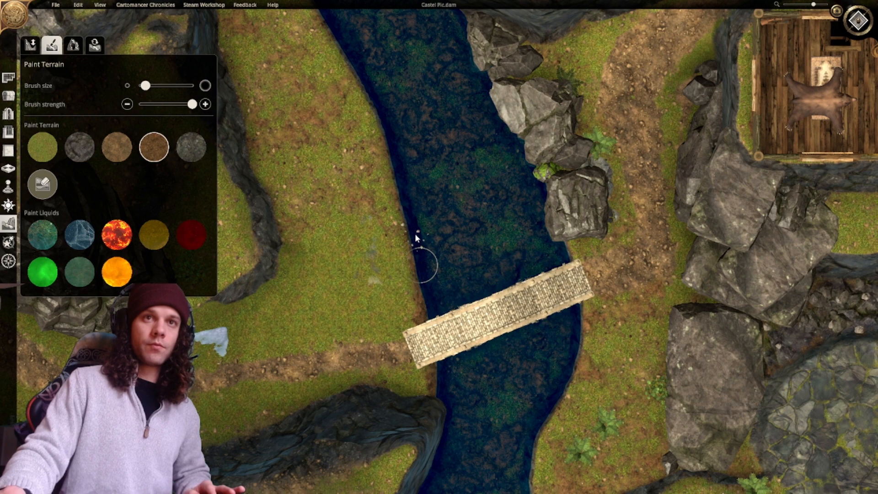
{"action": "middle_click_drag", "start_coordinate": [415, 233], "coordinate": [435, 295]}
{"action": "middle_click_drag", "start_coordinate": [423, 241], "coordinate": [440, 306]}
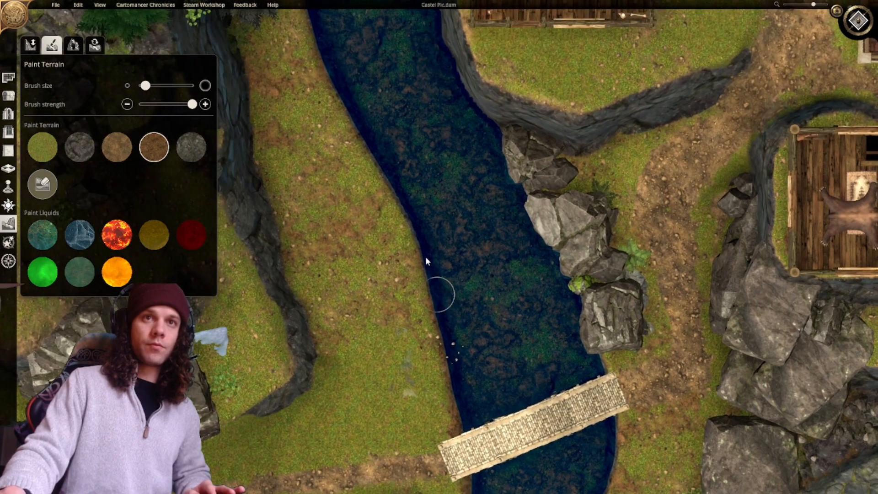
{"action": "middle_click_drag", "start_coordinate": [428, 262], "coordinate": [450, 290]}
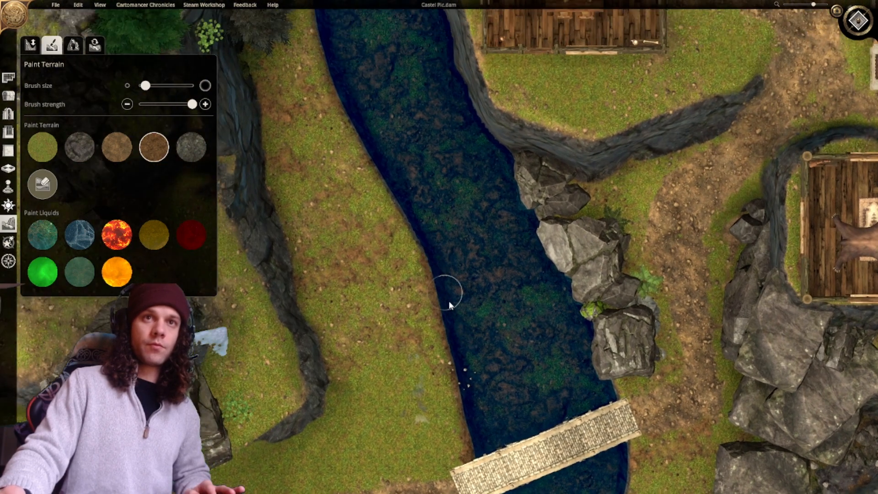
{"action": "middle_click_drag", "start_coordinate": [402, 212], "coordinate": [449, 322]}
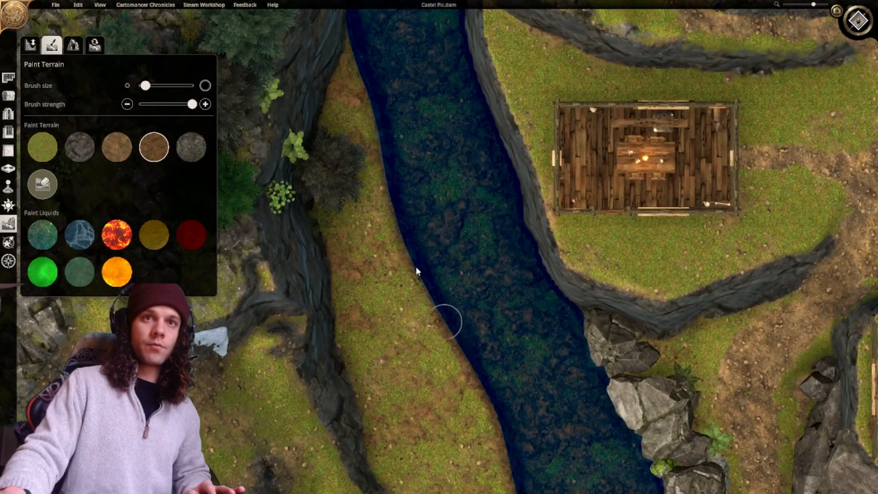
{"action": "right_click_drag", "start_coordinate": [412, 278], "coordinate": [437, 336]}
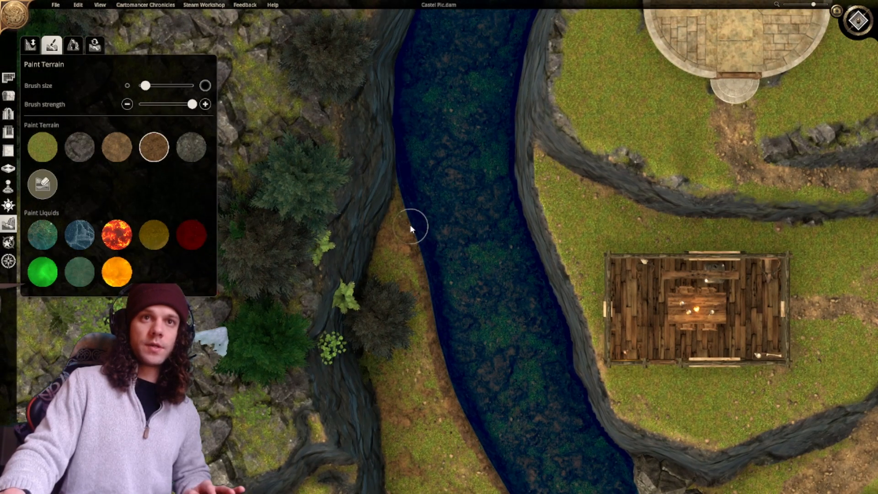
{"action": "right_click_drag", "start_coordinate": [449, 287], "coordinate": [407, 165]}
{"action": "scroll", "coordinate": [457, 292], "scroll_direction": "down", "scroll_amount": 5}
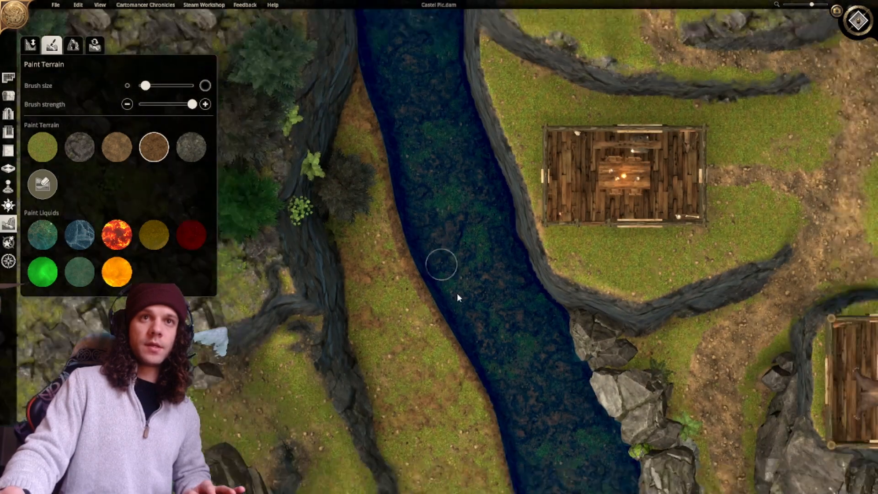
Paint the same brown dirt along the river's east bank from the conifers south of the bridge up to the bridge's end.
{"action": "right_click_drag", "start_coordinate": [476, 361], "coordinate": [396, 179]}
{"action": "scroll", "coordinate": [428, 288], "scroll_direction": "up", "scroll_amount": 5}
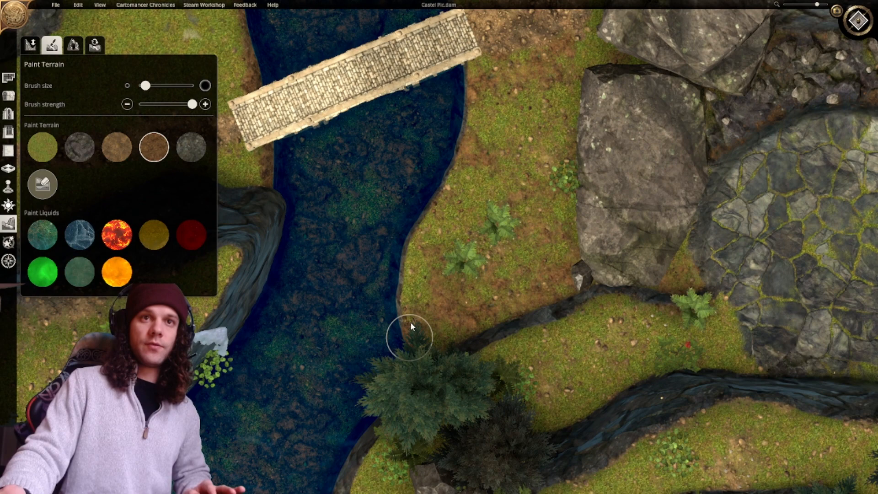
{"action": "mouse_move", "coordinate": [410, 325]}
{"action": "left_mouse_down"}
{"action": "mouse_move", "coordinate": [406, 279]}
{"action": "mouse_move", "coordinate": [441, 183]}
{"action": "left_mouse_up"}
{"action": "right_click_drag", "start_coordinate": [406, 204], "coordinate": [412, 312]}
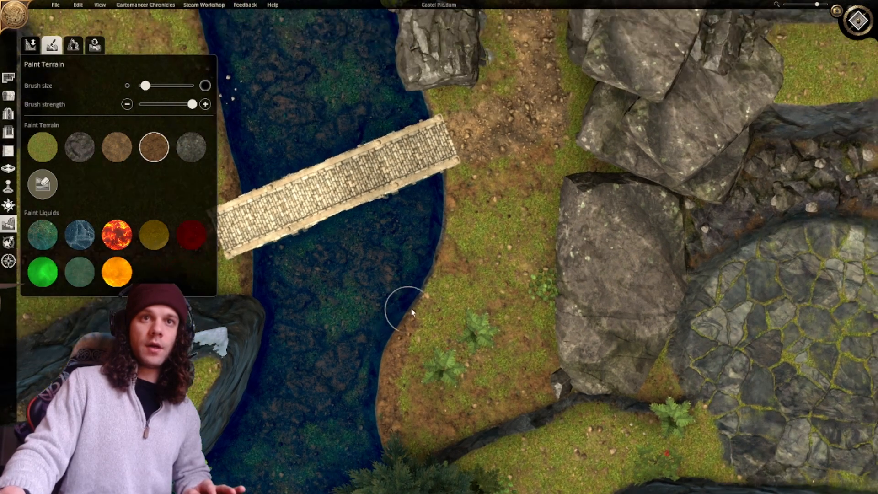
{"action": "right_click_drag", "start_coordinate": [424, 281], "coordinate": [407, 313]}
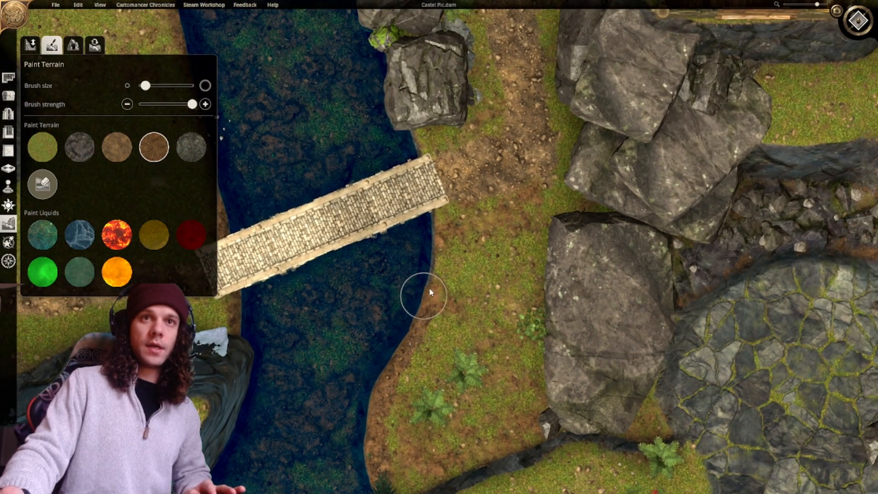
{"action": "left_click_drag", "start_coordinate": [436, 277], "coordinate": [439, 227]}
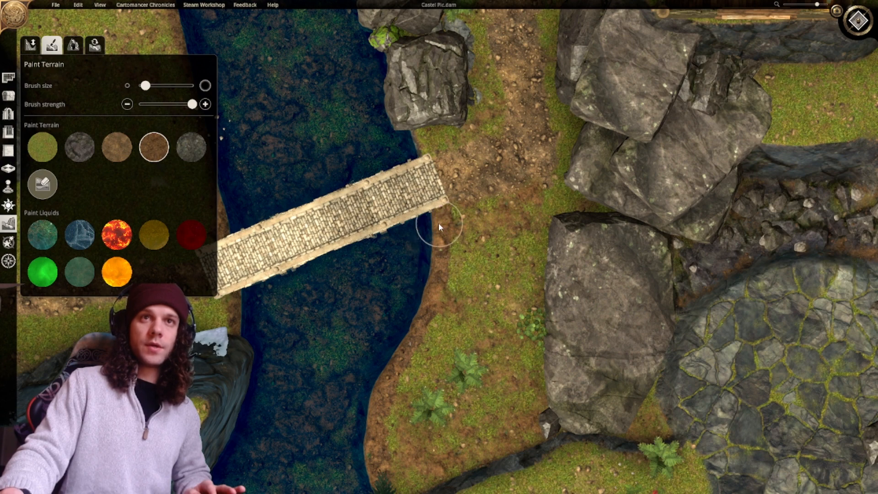
{"action": "right_click_drag", "start_coordinate": [439, 223], "coordinate": [450, 333]}
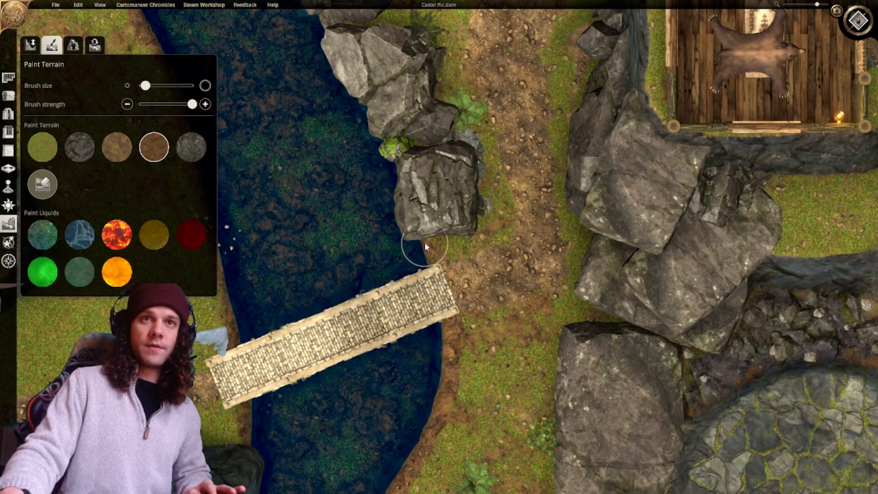
Blend grass into the dirt edge on the east bank south of the bridge, using the smallest brush at minimum strength.
{"action": "scroll", "coordinate": [421, 243], "scroll_direction": "down", "scroll_amount": 4}
{"action": "right_click_drag", "start_coordinate": [400, 276], "coordinate": [404, 164]}
{"action": "scroll", "coordinate": [459, 379], "scroll_direction": "down", "scroll_amount": 3}
{"action": "right_click_drag", "start_coordinate": [453, 279], "coordinate": [466, 326]}
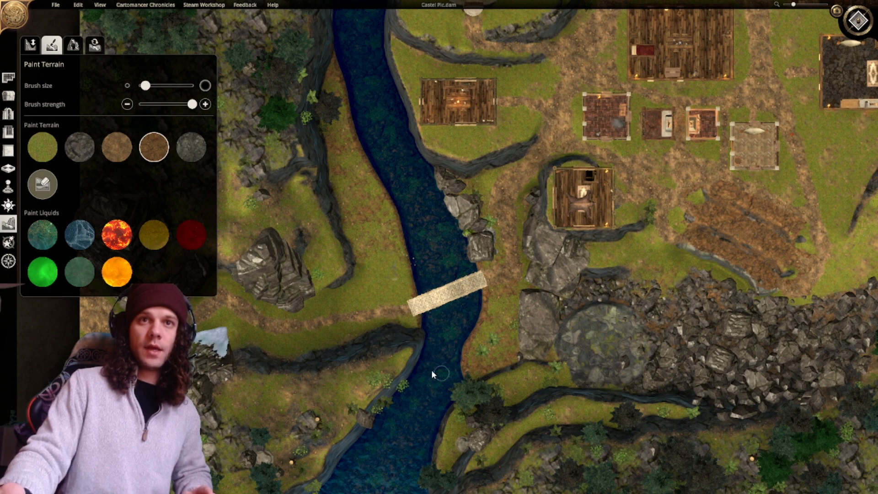
{"action": "scroll", "coordinate": [443, 248], "scroll_direction": "down", "scroll_amount": 1}
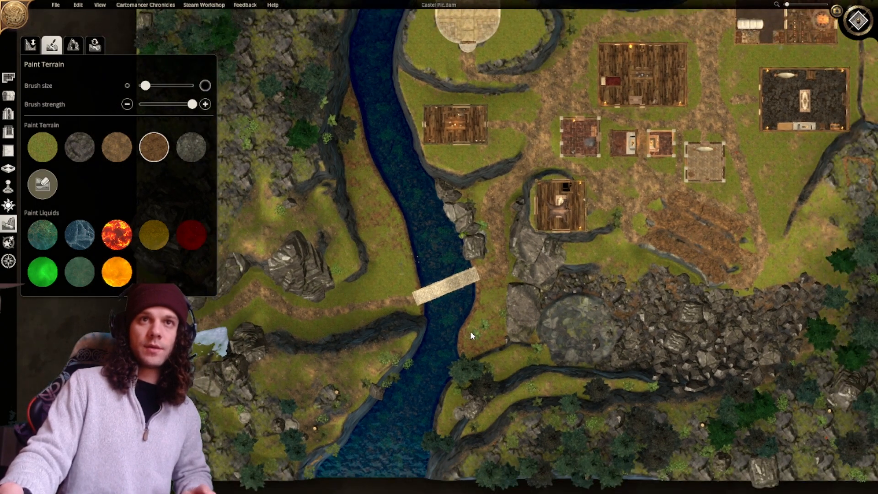
{"action": "right_click_drag", "start_coordinate": [491, 305], "coordinate": [459, 301]}
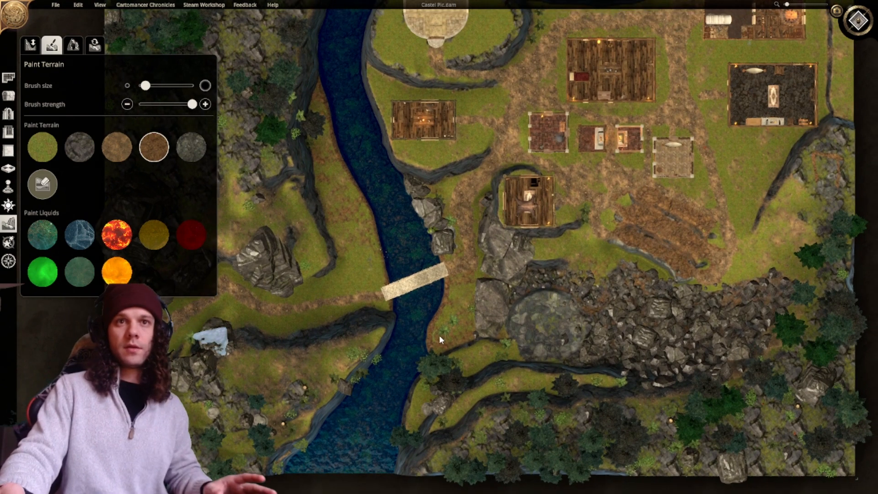
{"action": "scroll", "coordinate": [440, 339], "scroll_direction": "up", "scroll_amount": 3}
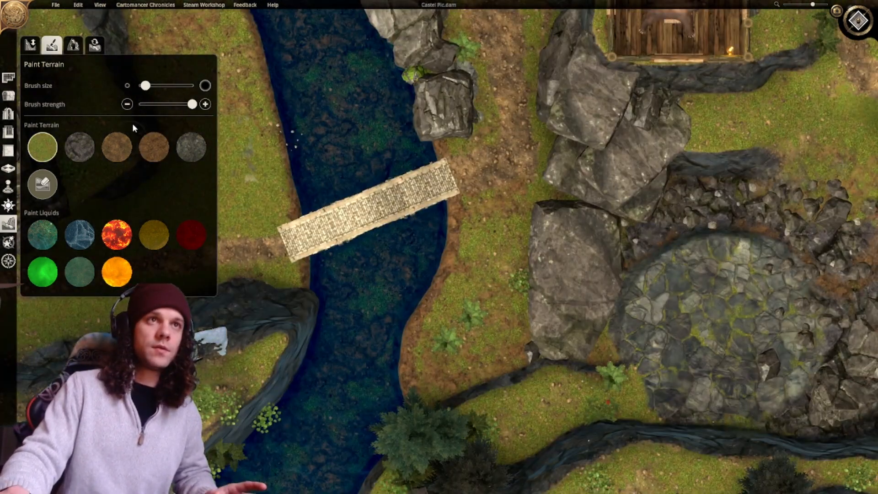
{"action": "left_click", "coordinate": [157, 104]}
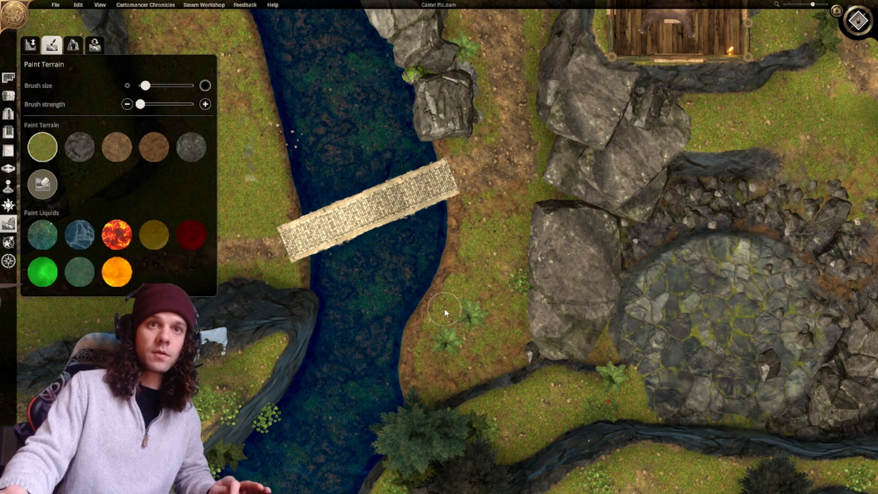
{"action": "left_click_drag", "start_coordinate": [145, 85], "coordinate": [192, 85]}
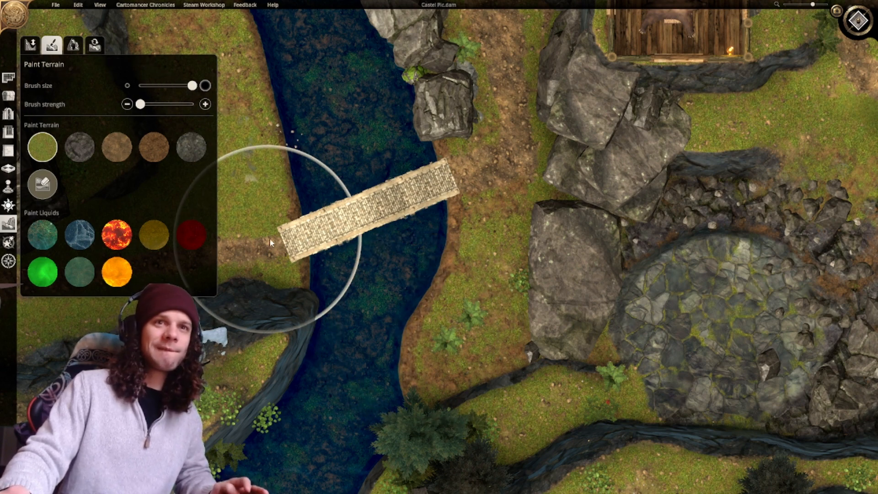
{"action": "left_click_drag", "start_coordinate": [192, 85], "coordinate": [138, 95]}
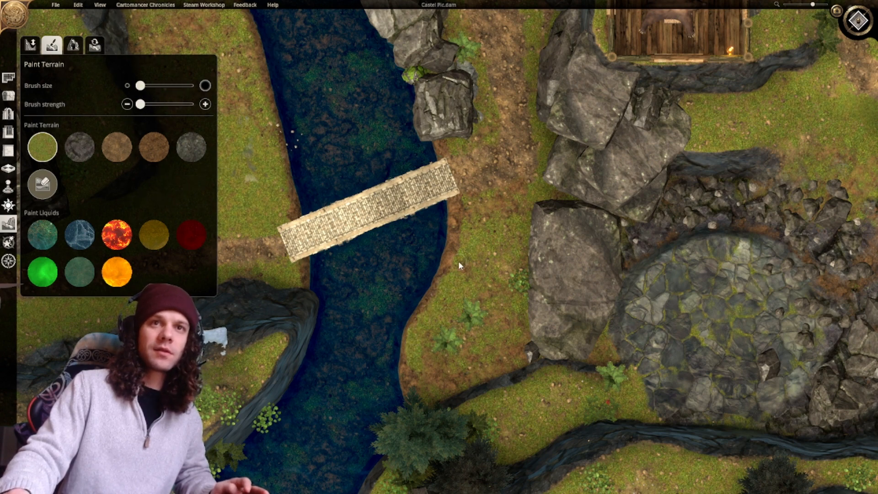
{"action": "left_click_drag", "start_coordinate": [458, 201], "coordinate": [456, 278]}
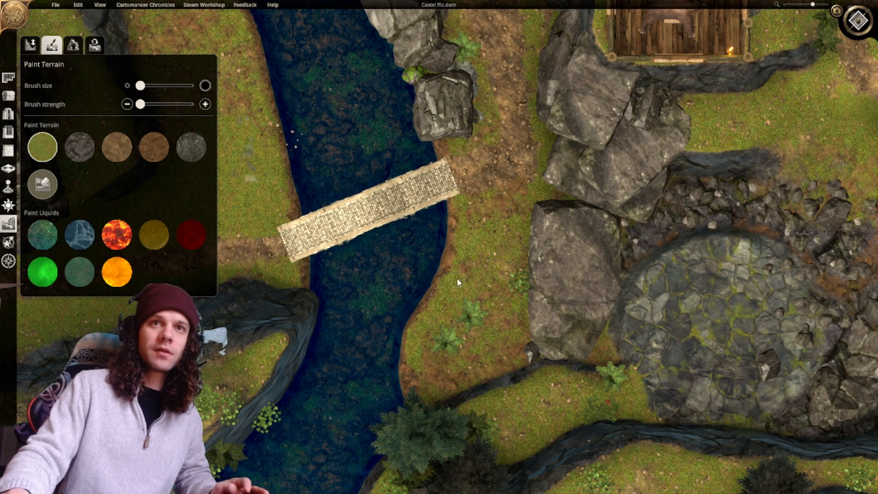
Blend faint grass over the dirt along the west bank north of the bridge up to the cliffs.
{"action": "right_click_drag", "start_coordinate": [288, 216], "coordinate": [452, 318]}
{"action": "key", "text": "w"}
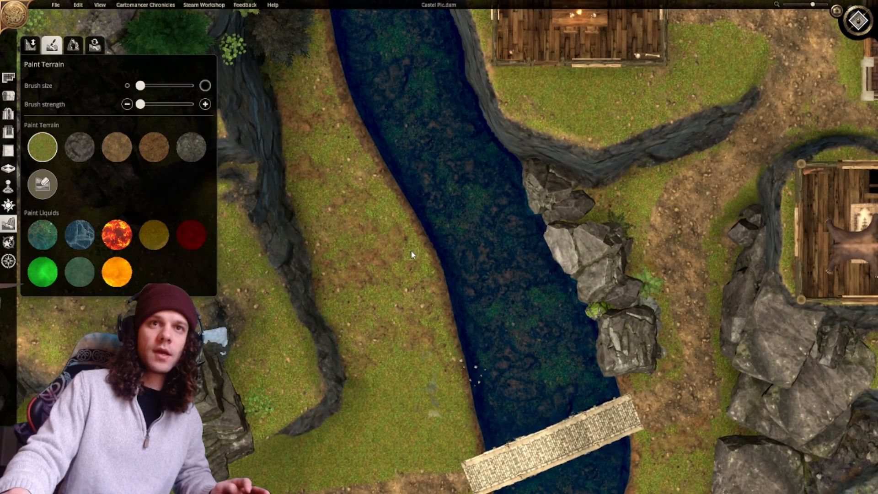
{"action": "key", "text": "a"}
{"action": "key", "text": "w"}
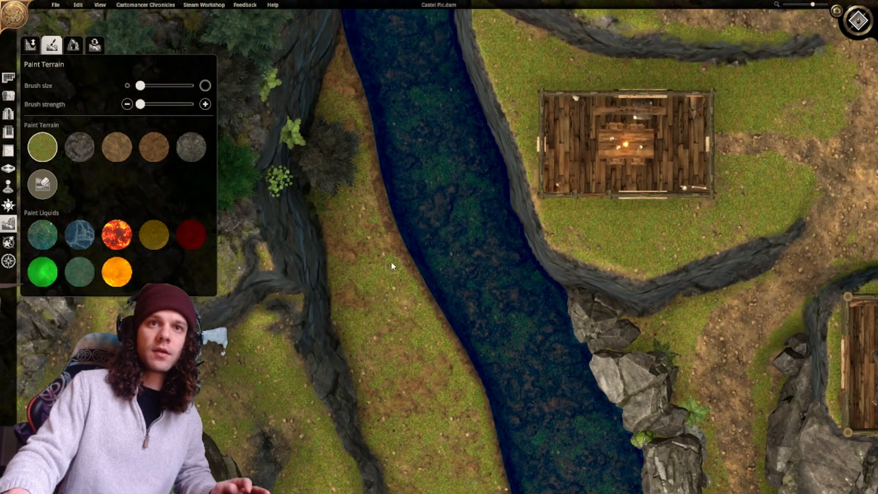
{"action": "key", "text": "w"}
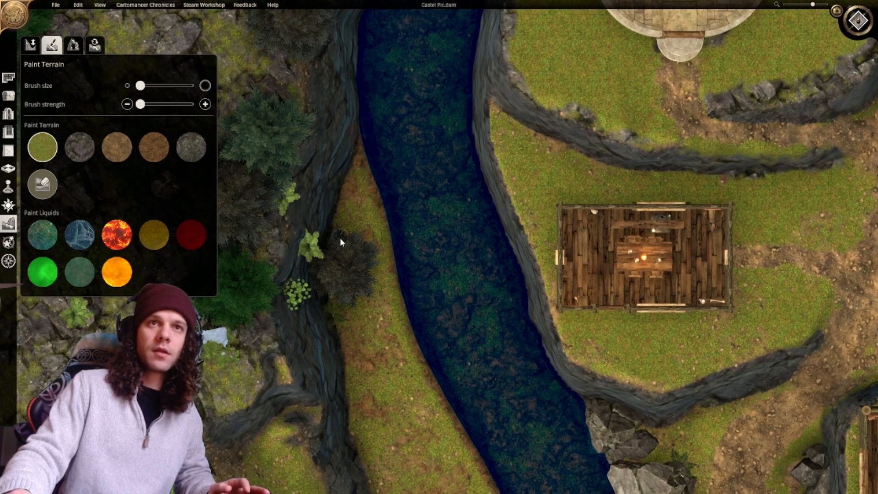
Check the whole village and bridge in perspective view and save the map.
{"action": "scroll", "coordinate": [482, 299], "scroll_direction": "down", "scroll_amount": 5}
{"action": "scroll", "coordinate": [515, 377], "scroll_direction": "up", "scroll_amount": 3}
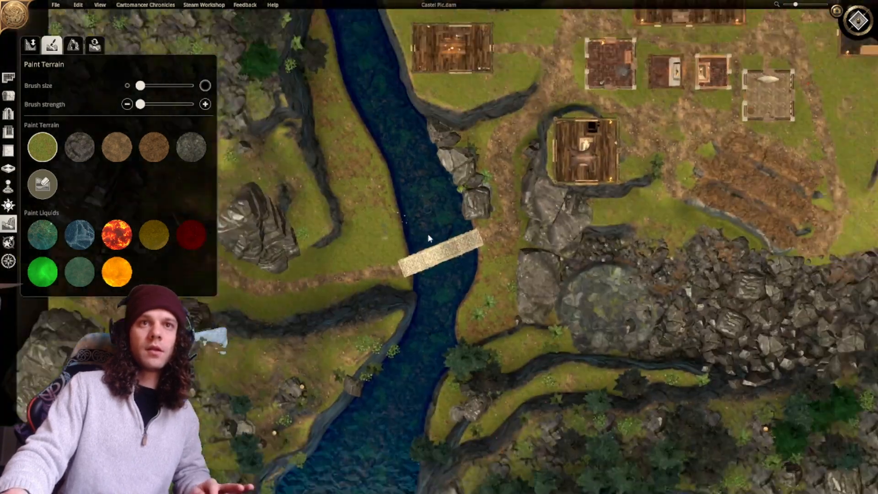
{"action": "scroll", "coordinate": [428, 235], "scroll_direction": "down", "scroll_amount": 2}
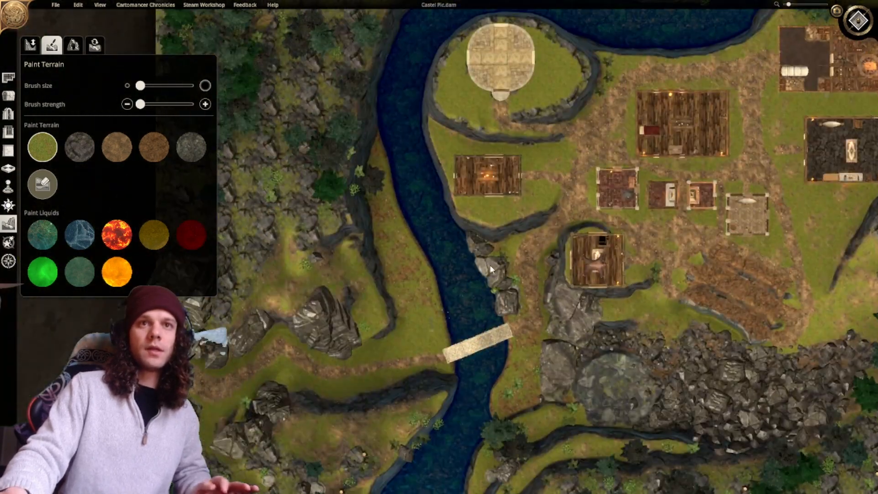
{"action": "middle_click_drag", "start_coordinate": [564, 337], "coordinate": [528, 200]}
{"action": "left_click", "coordinate": [858, 22]}
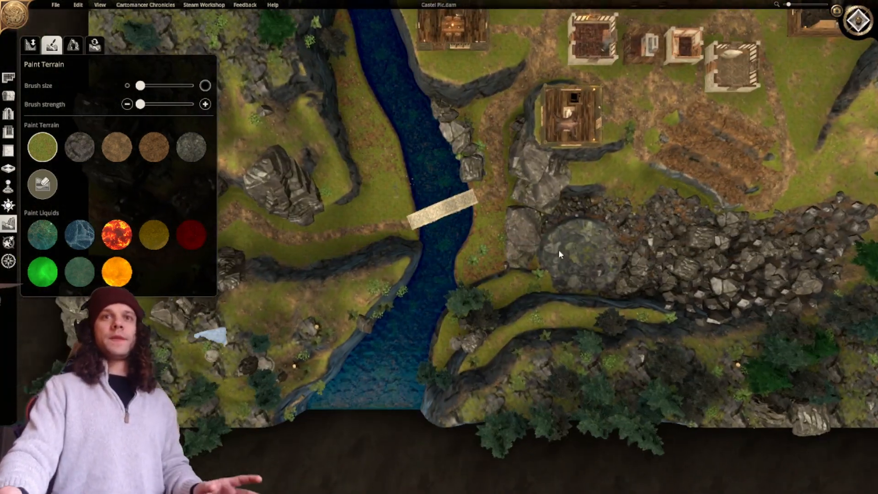
{"action": "scroll", "coordinate": [631, 338], "scroll_direction": "down", "scroll_amount": 3}
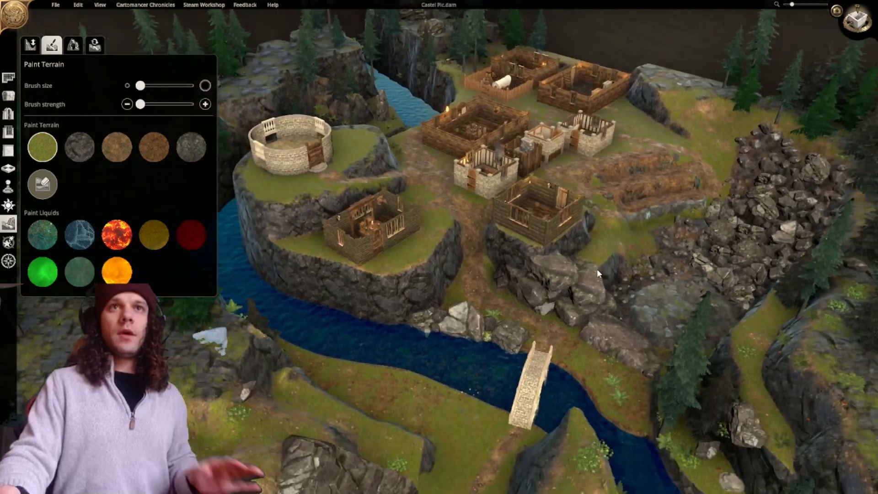
{"action": "left_click", "coordinate": [55, 5]}
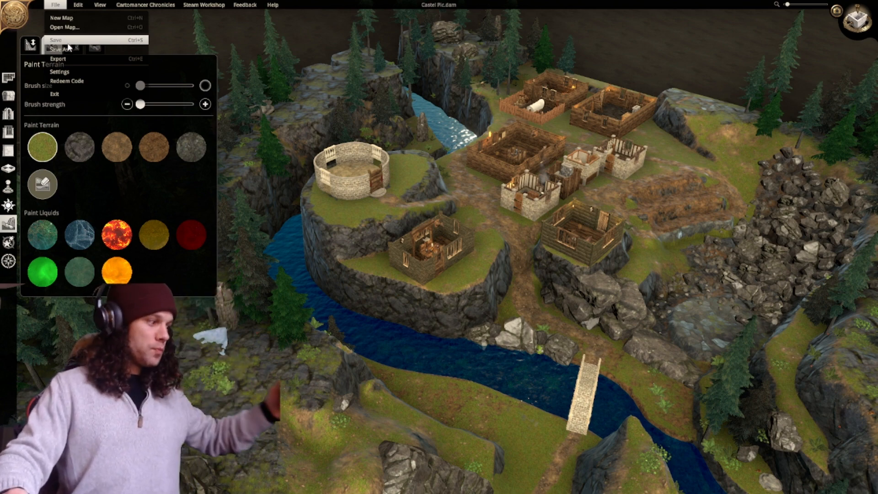
{"action": "left_click", "coordinate": [67, 41]}
Examine the layout of the buildings, paths, river and bridge from a steep overhead angle in perspective view.
{"action": "scroll", "coordinate": [453, 181], "scroll_direction": "down", "scroll_amount": 1}
{"action": "right_click_drag", "start_coordinate": [599, 215], "coordinate": [482, 150]}
{"action": "middle_click_drag", "start_coordinate": [482, 150], "coordinate": [531, 273]}
{"action": "middle_click_drag", "start_coordinate": [452, 270], "coordinate": [515, 308]}
{"action": "right_click_drag", "start_coordinate": [515, 307], "coordinate": [505, 275]}
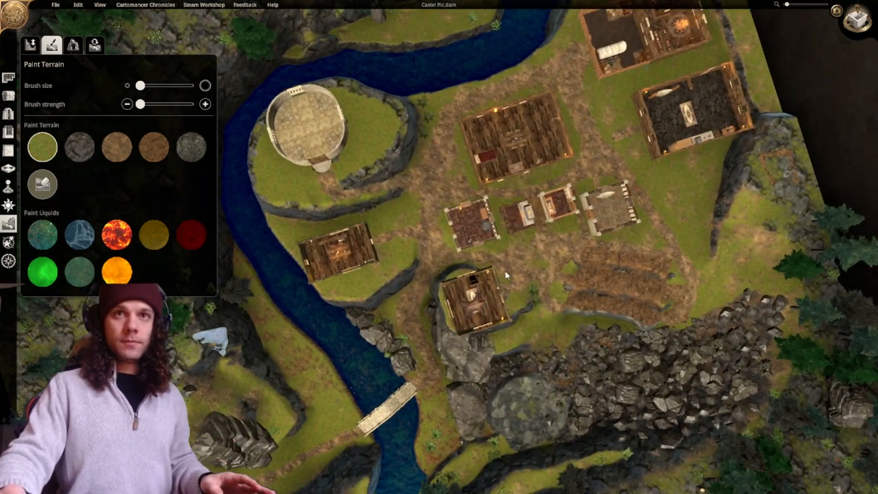
{"action": "middle_click_drag", "start_coordinate": [576, 286], "coordinate": [516, 291]}
{"action": "right_click_drag", "start_coordinate": [515, 289], "coordinate": [539, 266]}
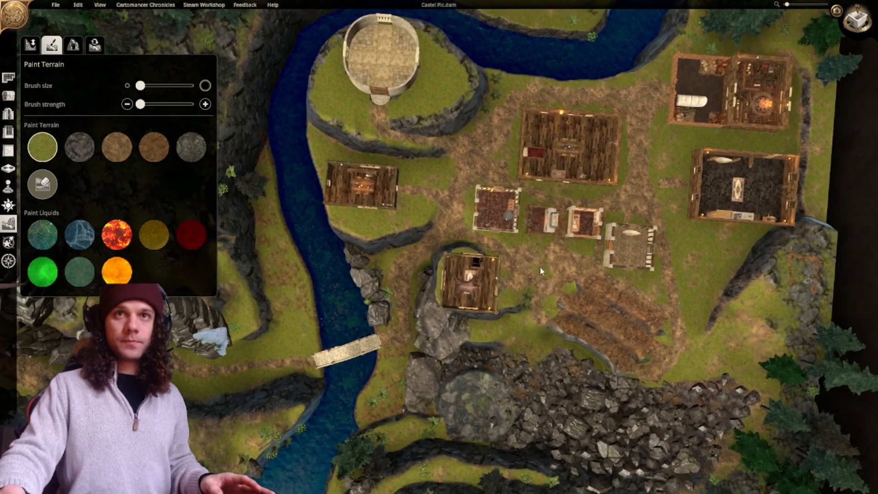
{"action": "middle_click_drag", "start_coordinate": [495, 274], "coordinate": [512, 274]}
{"action": "left_click", "coordinate": [56, 5]}
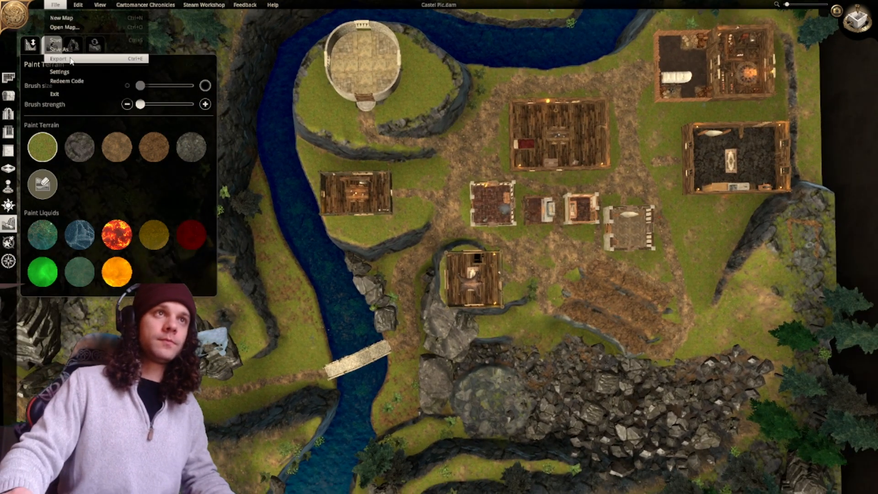
{"action": "left_click", "coordinate": [71, 94]}
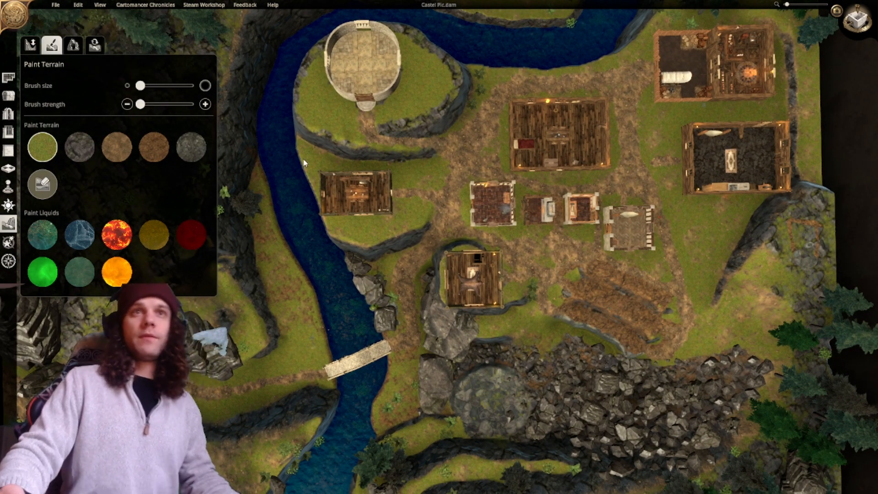